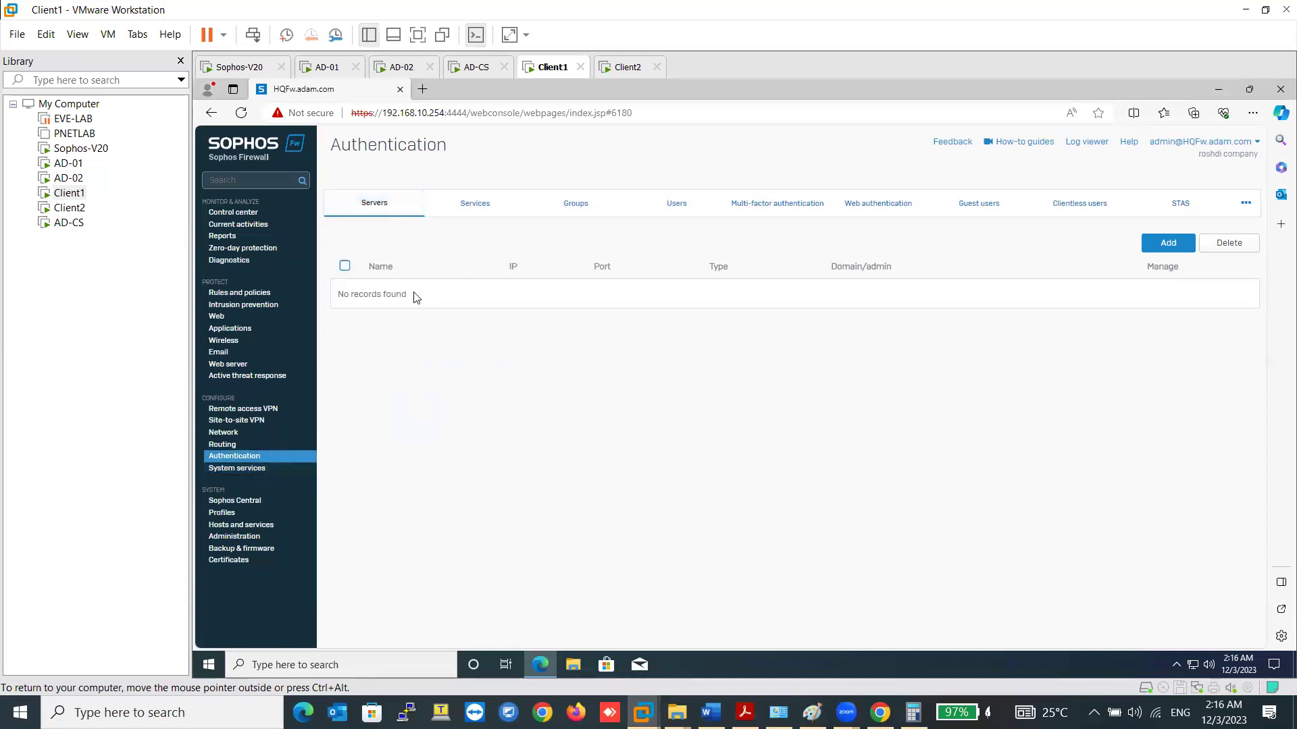
- Start a new external server and preview the LDAP and RADIUS server type forms
click(381, 204)
click(1158, 245)
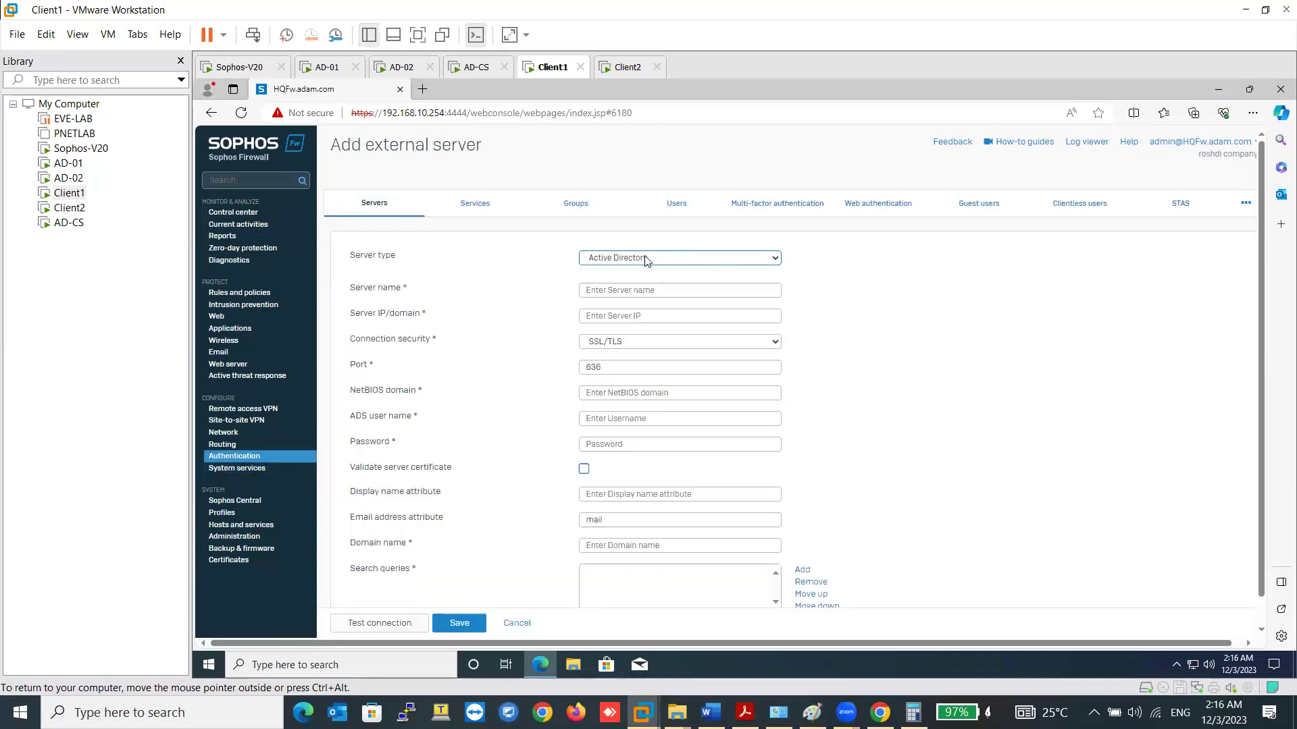
click(646, 258)
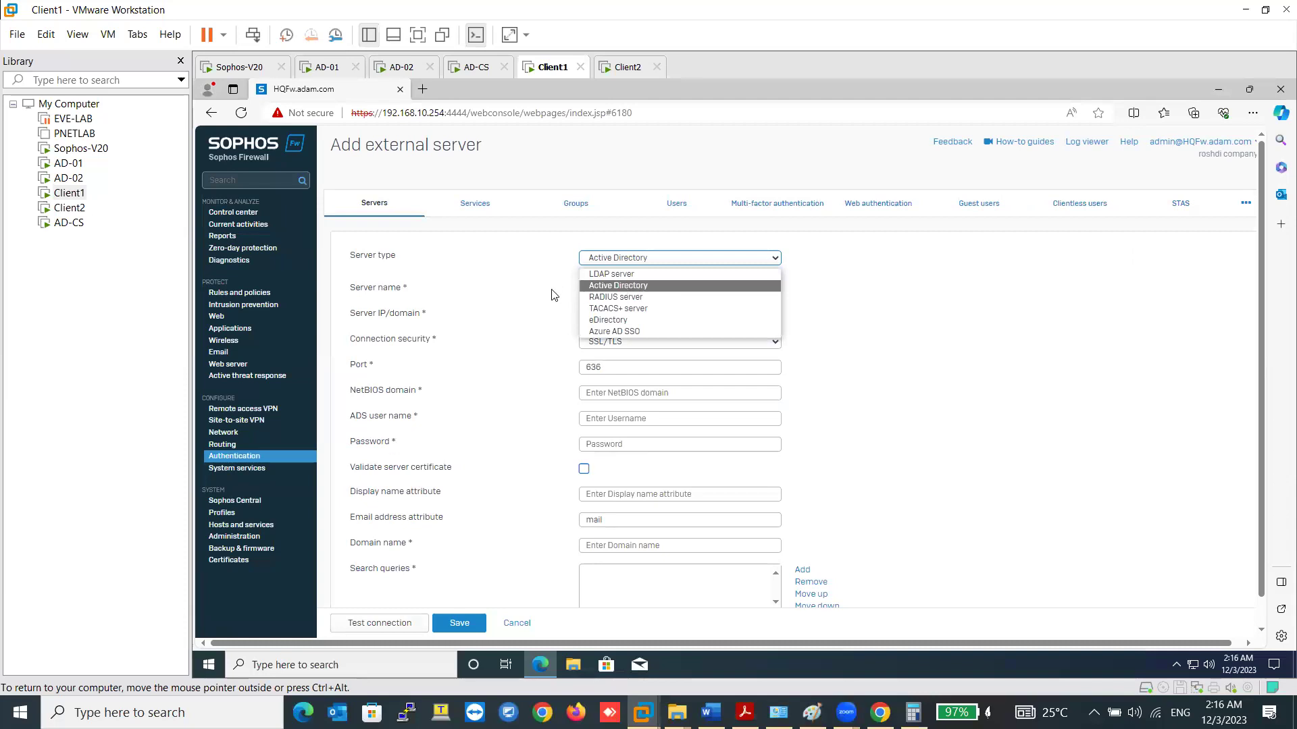
click(635, 275)
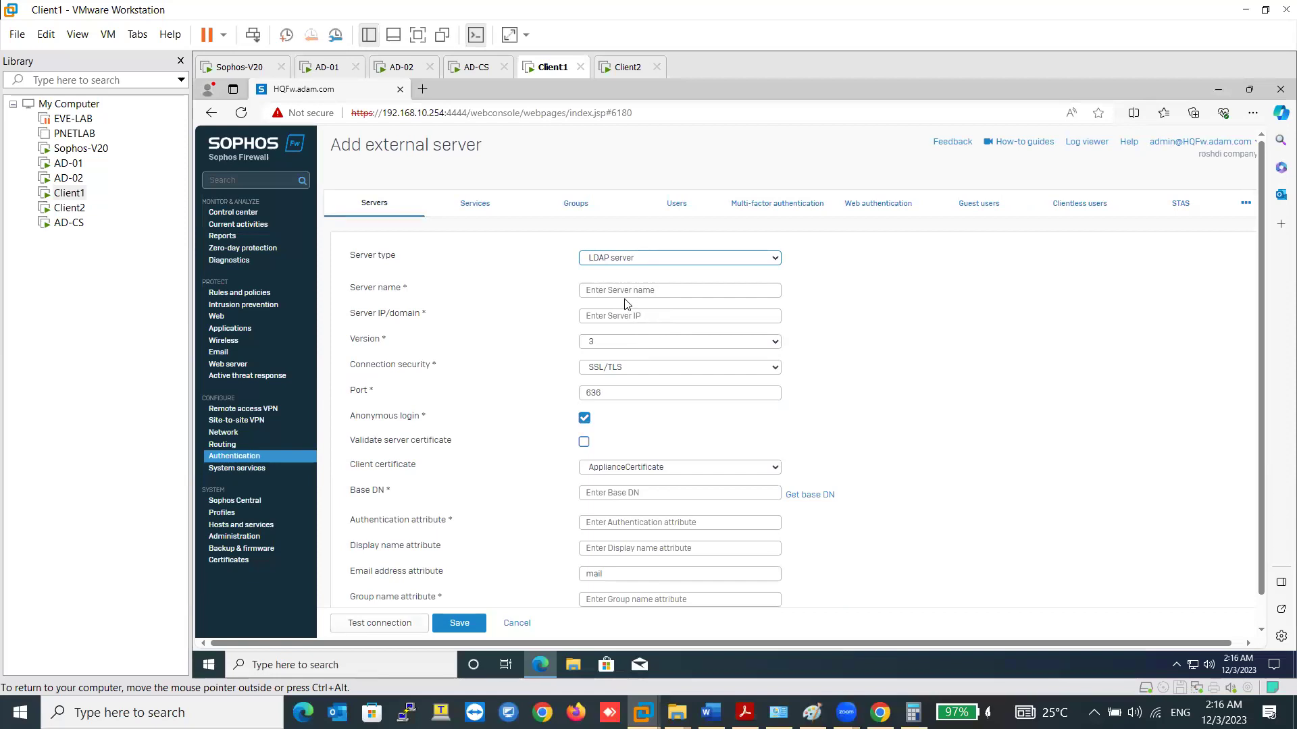
scroll(628, 324, down, 1)
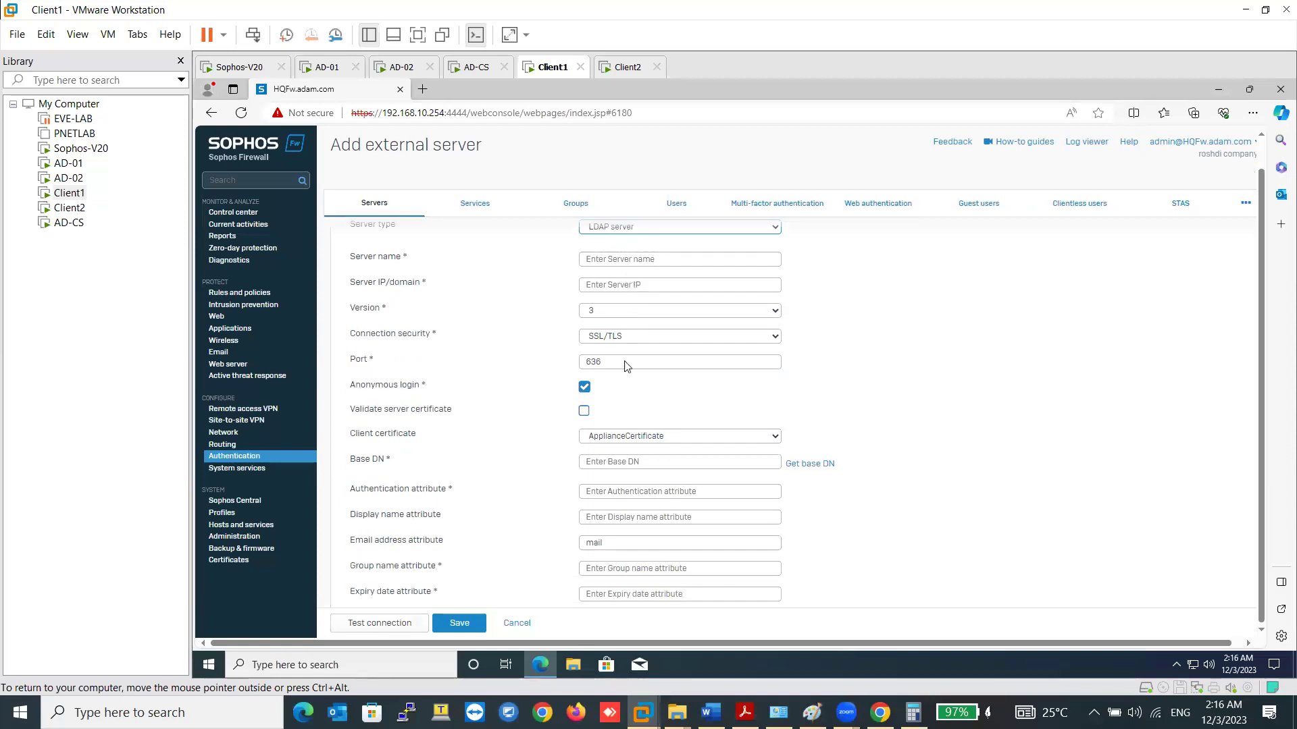
scroll(597, 533, up, 1)
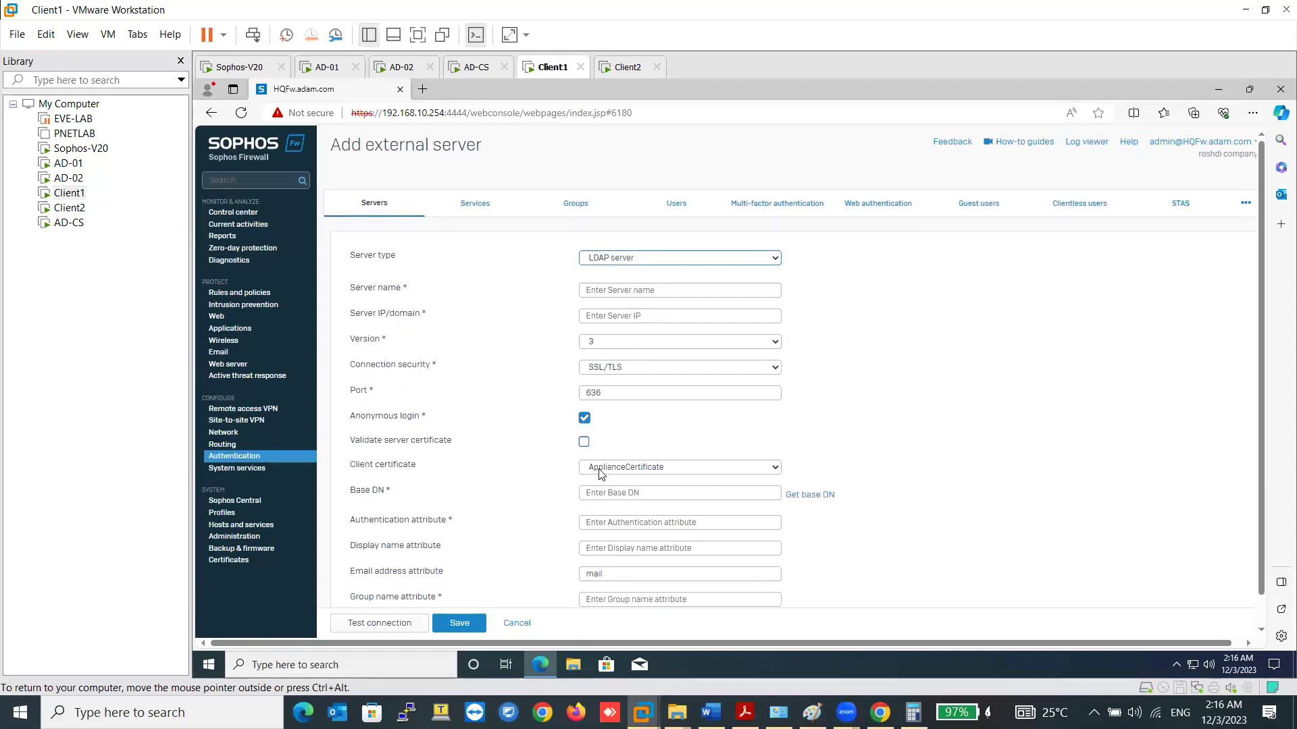
click(626, 262)
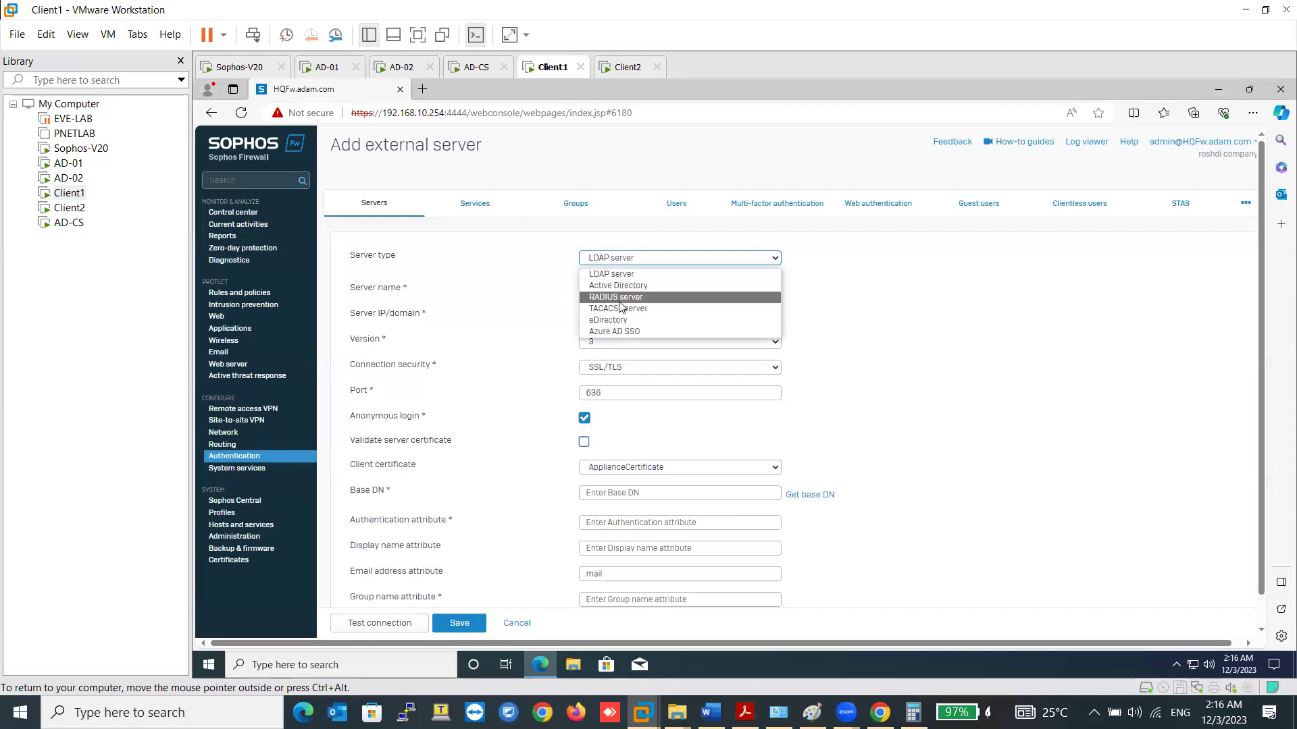
click(622, 298)
- Preview the TACACS+ and Azure AD SSO forms, then view the Local-only authentication methods
click(635, 262)
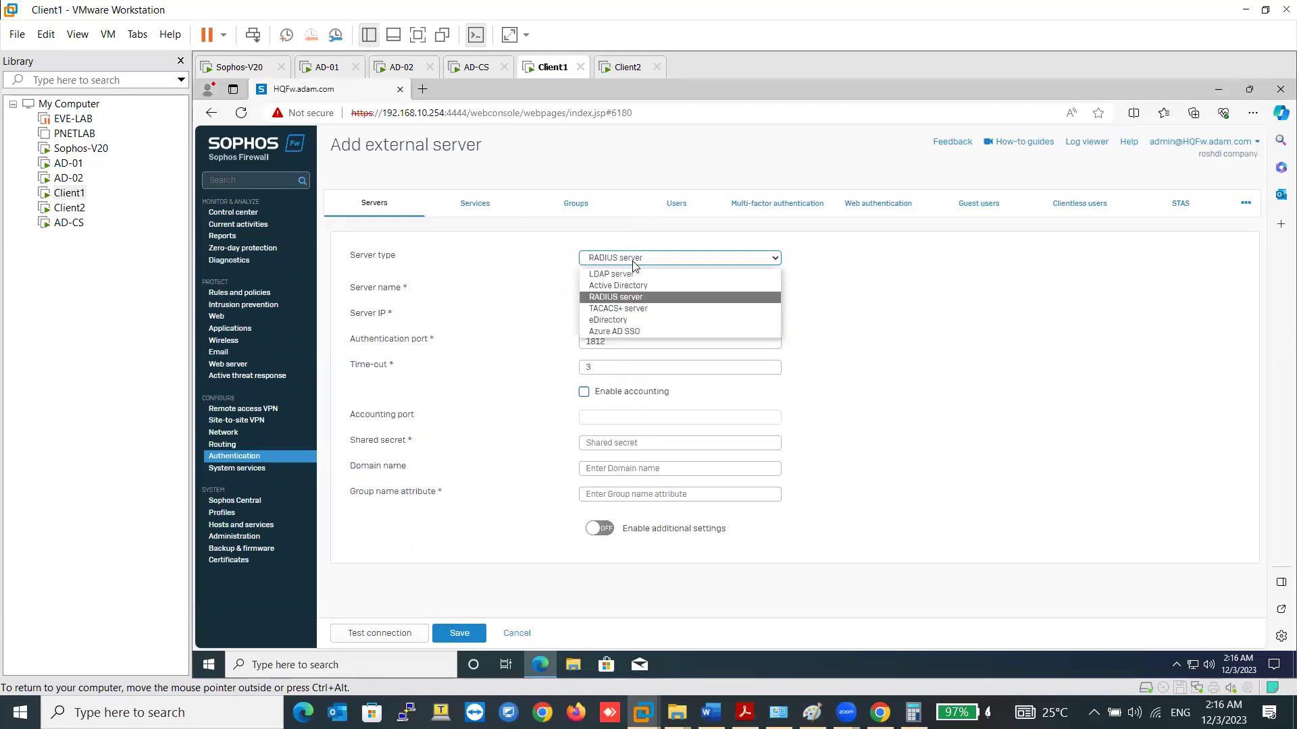
click(626, 309)
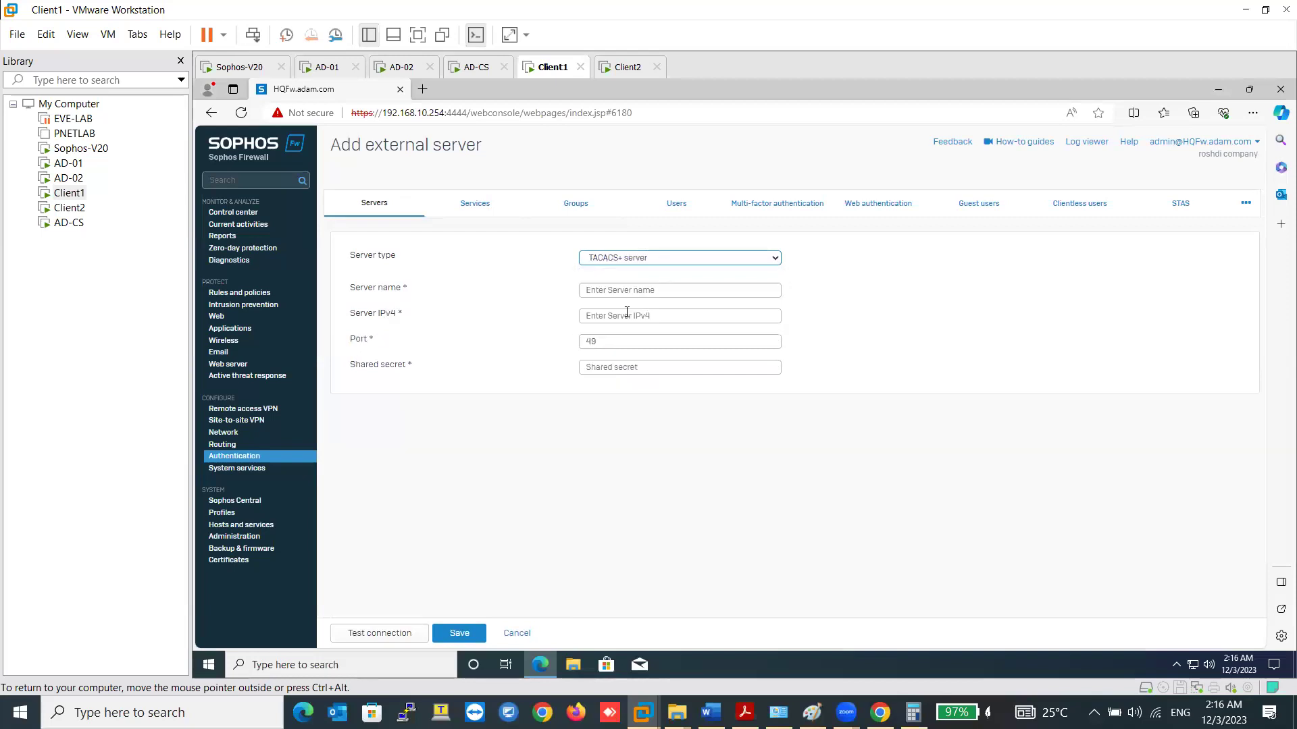
click(625, 263)
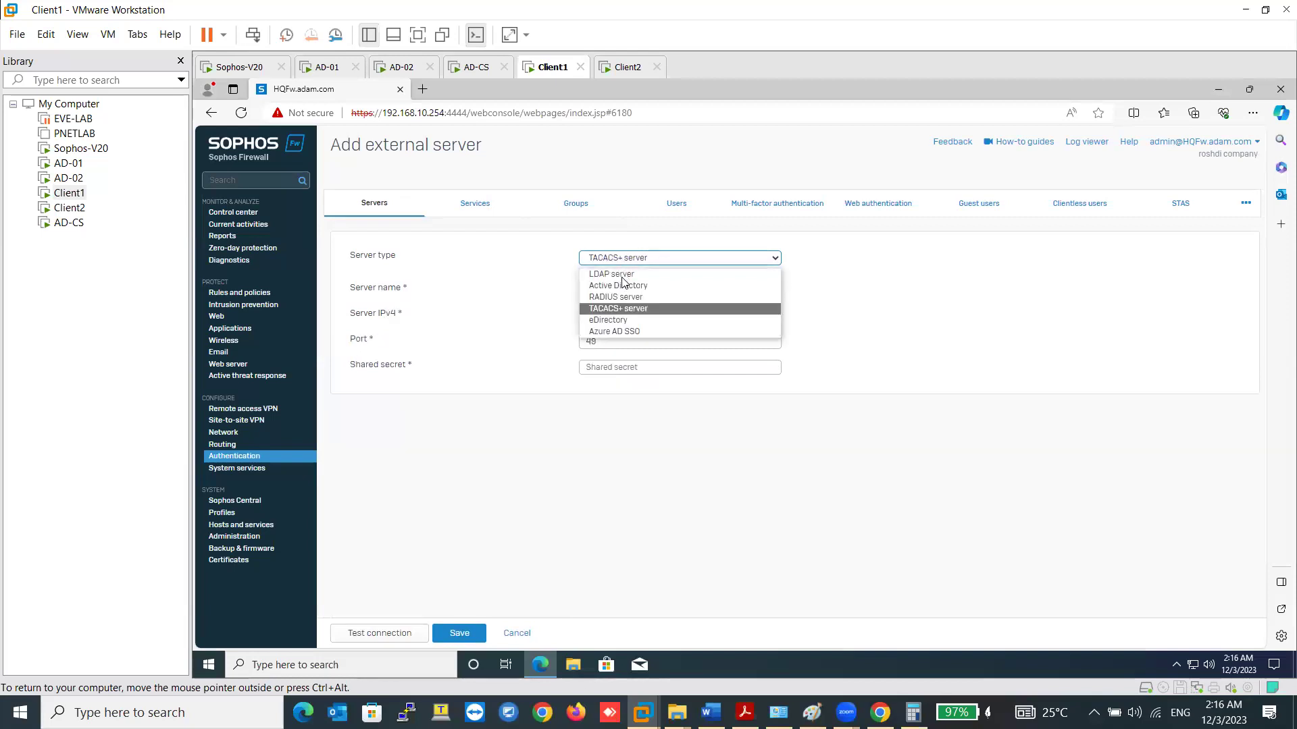
click(622, 333)
scroll(674, 399, down, 2)
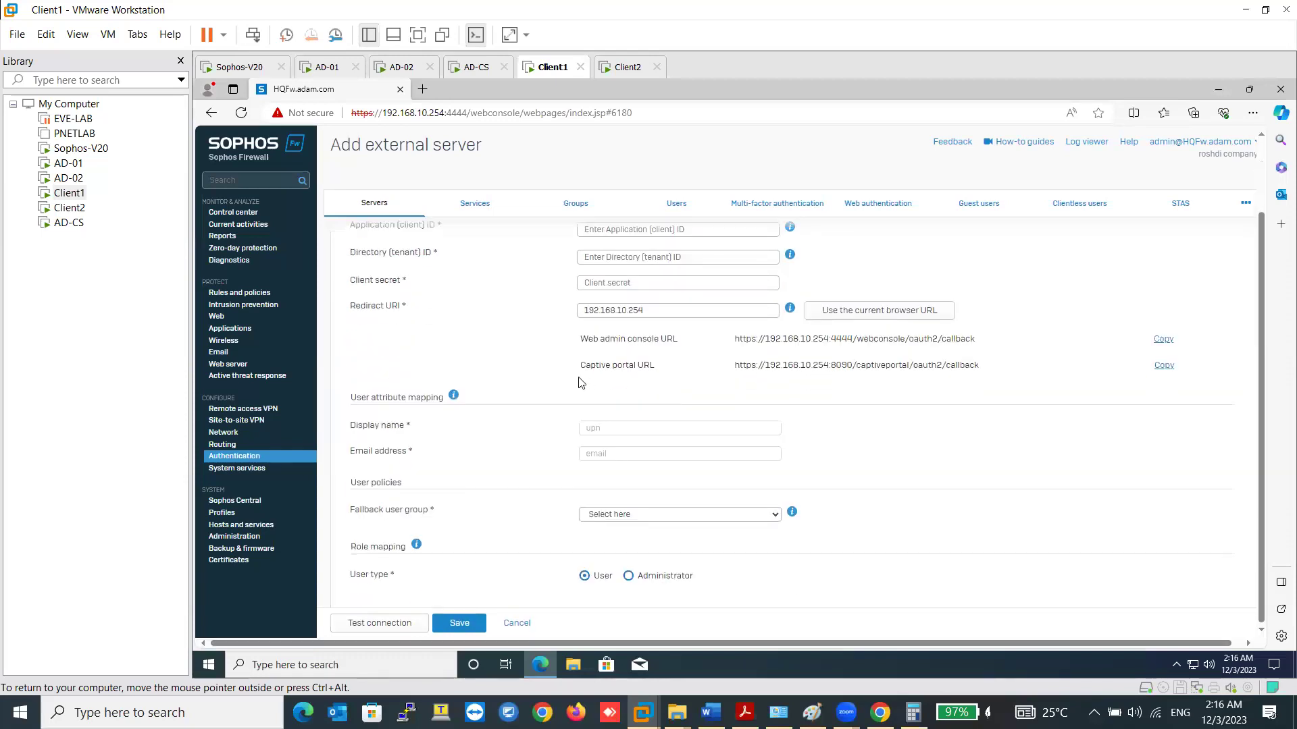
scroll(680, 397, up, 2)
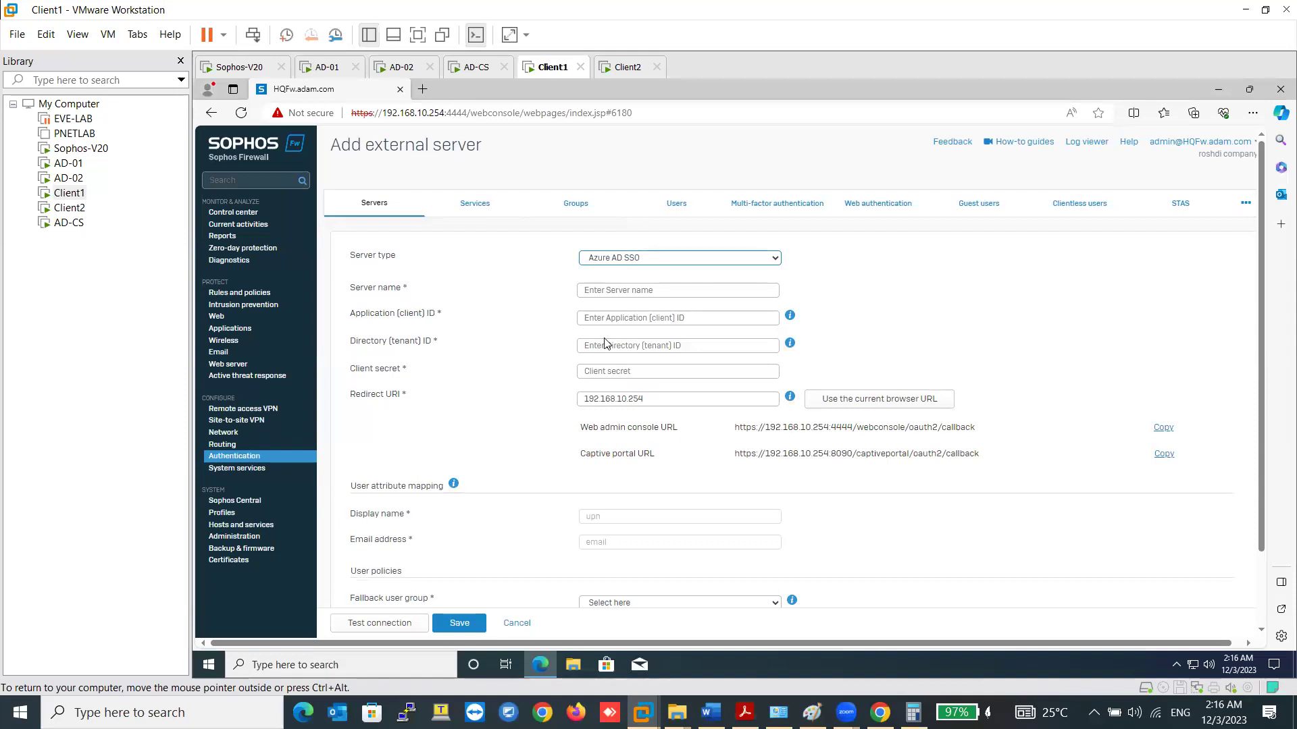
scroll(608, 336, down, 2)
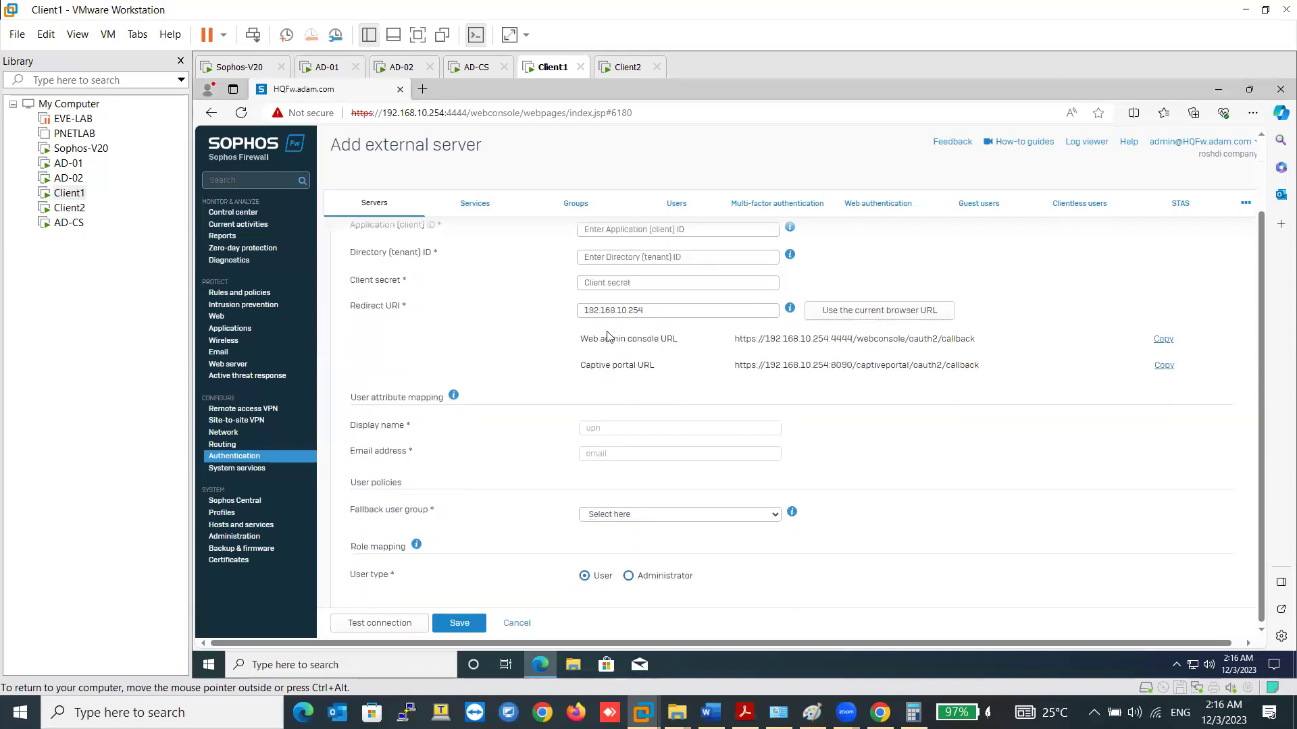
scroll(608, 335, up, 2)
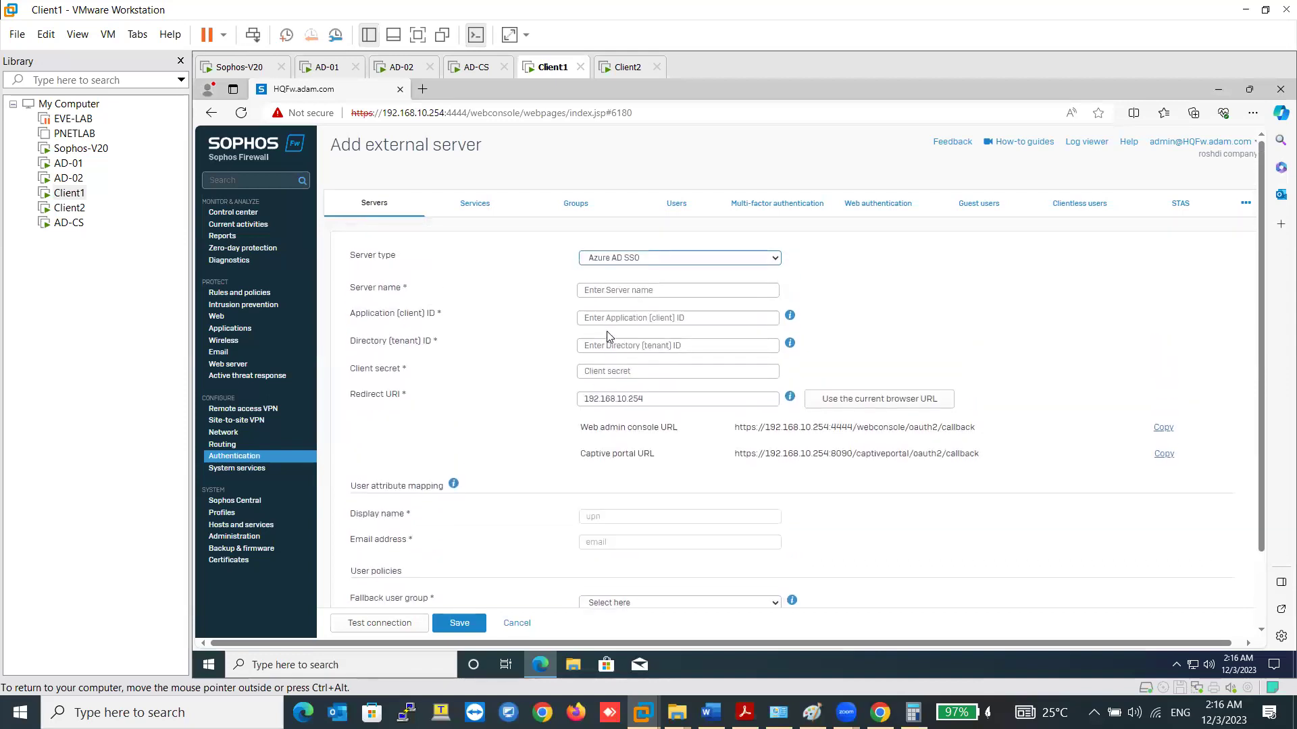
scroll(608, 336, down, 2)
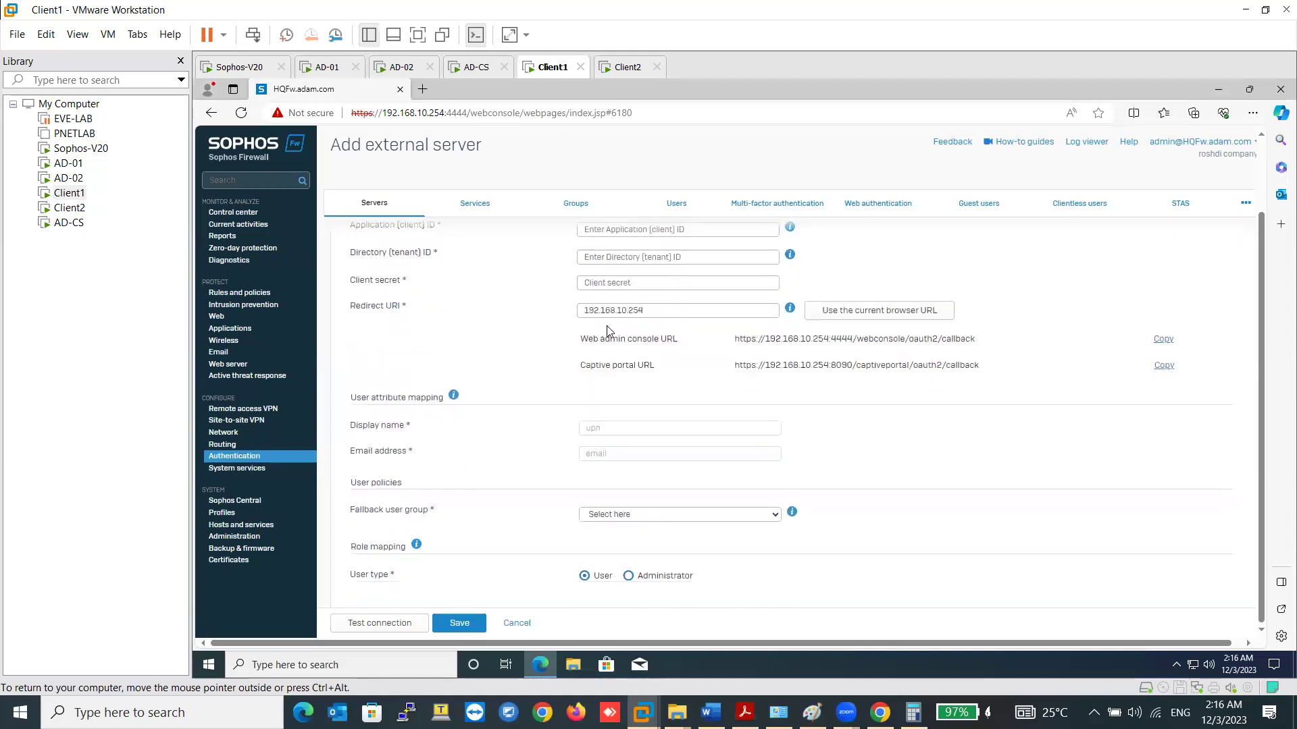
scroll(608, 331, up, 2)
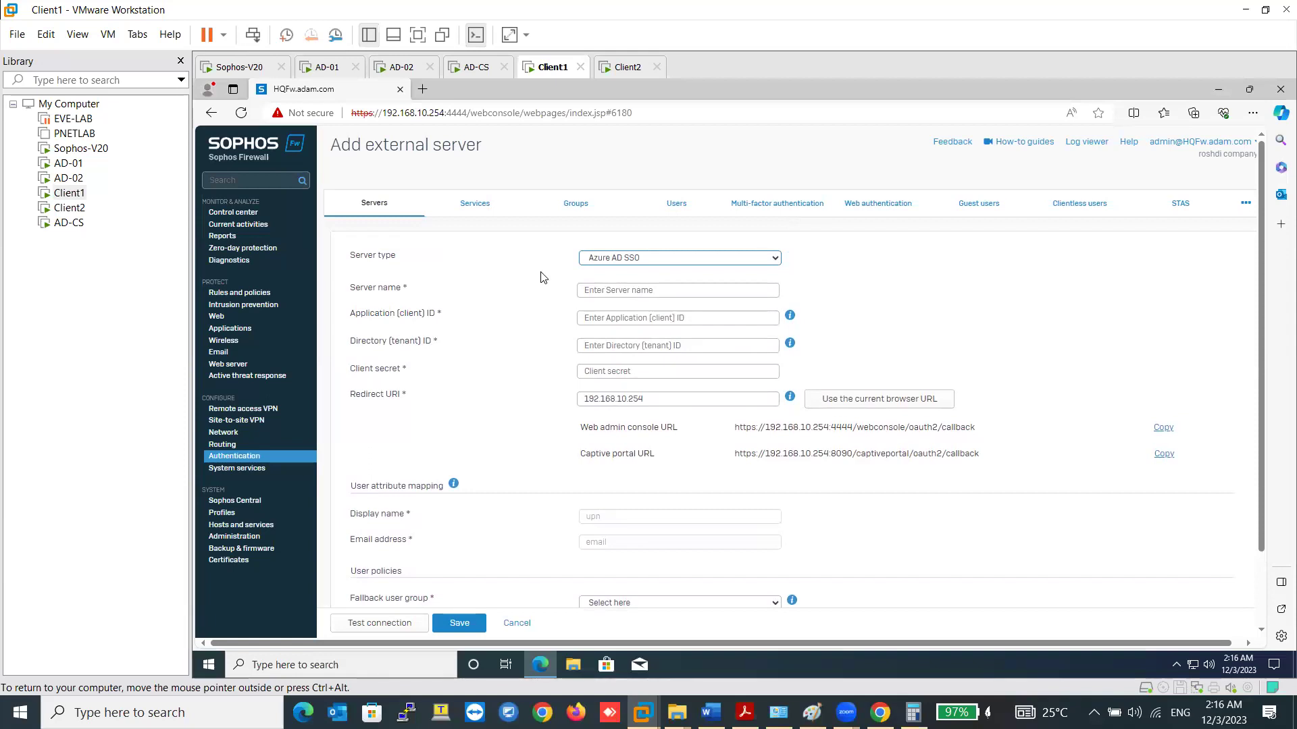
click(476, 215)
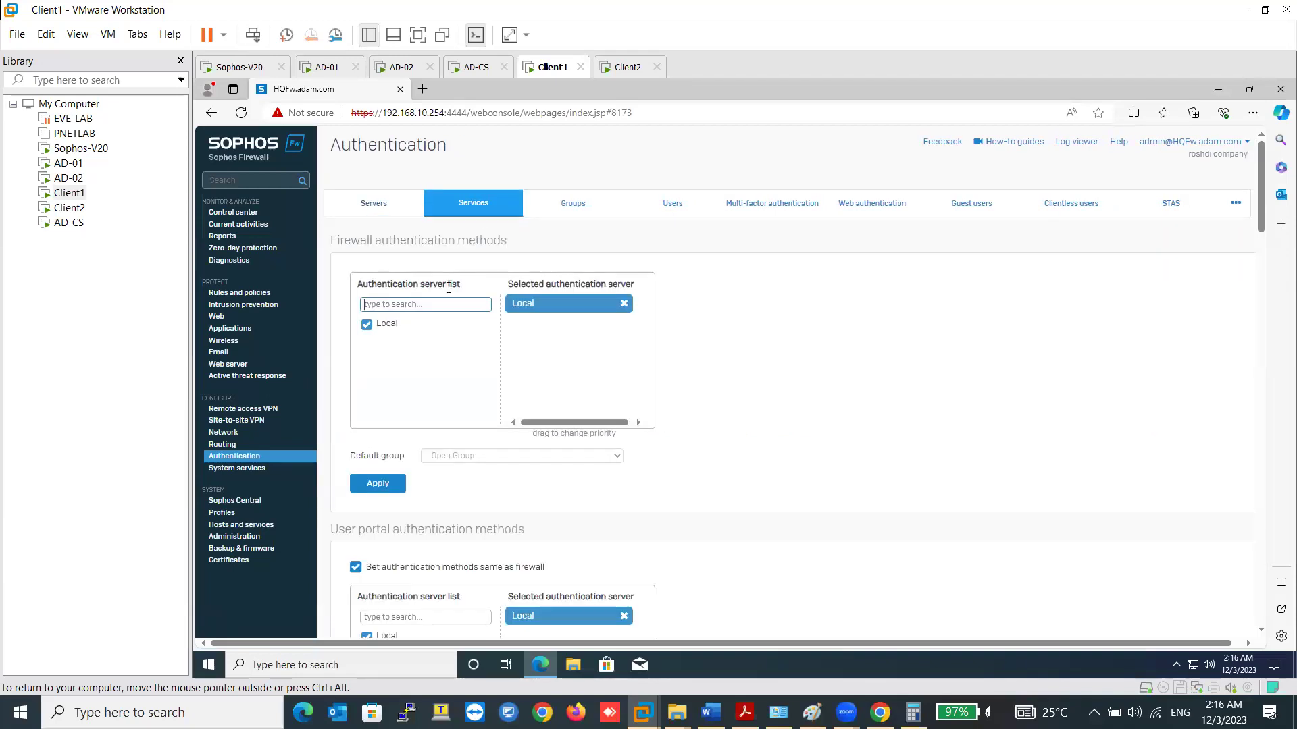
- Add Active Directory server AD01 at 192.168.10.222 with NetBIOS domain ADAM
click(375, 204)
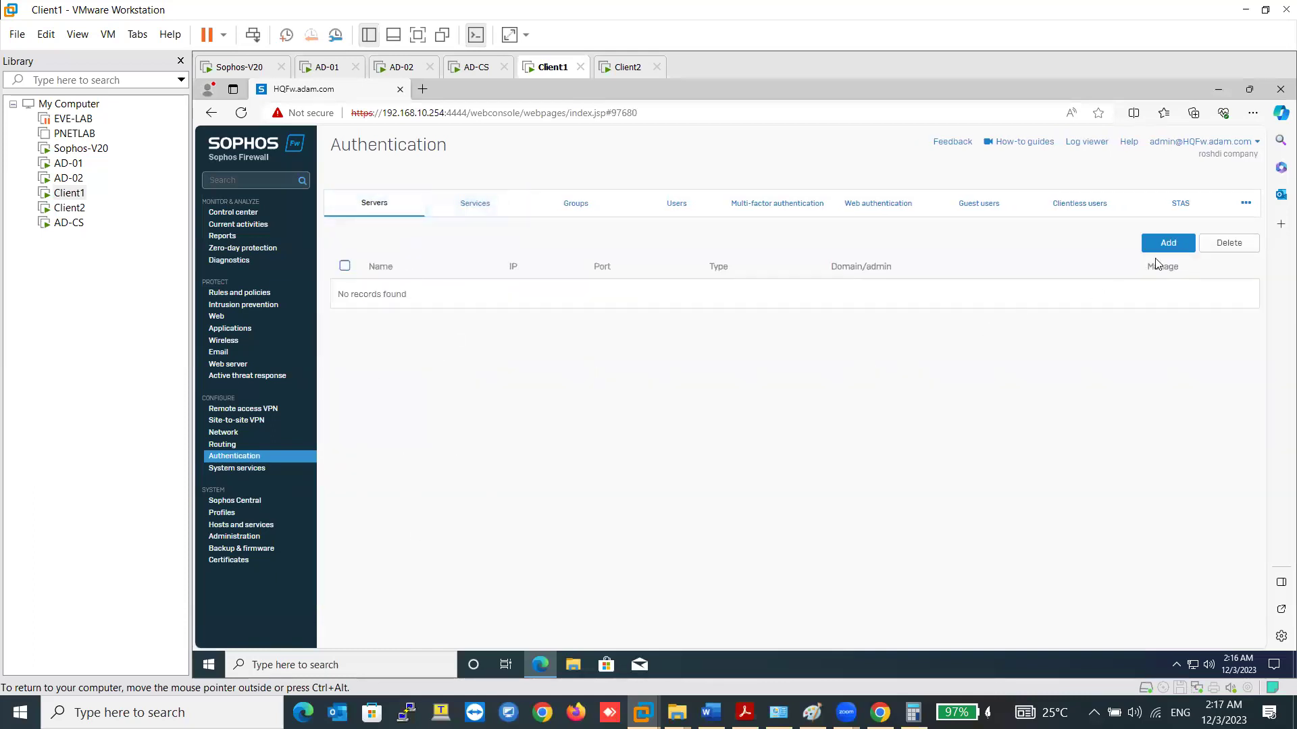
click(1166, 245)
click(638, 260)
click(611, 258)
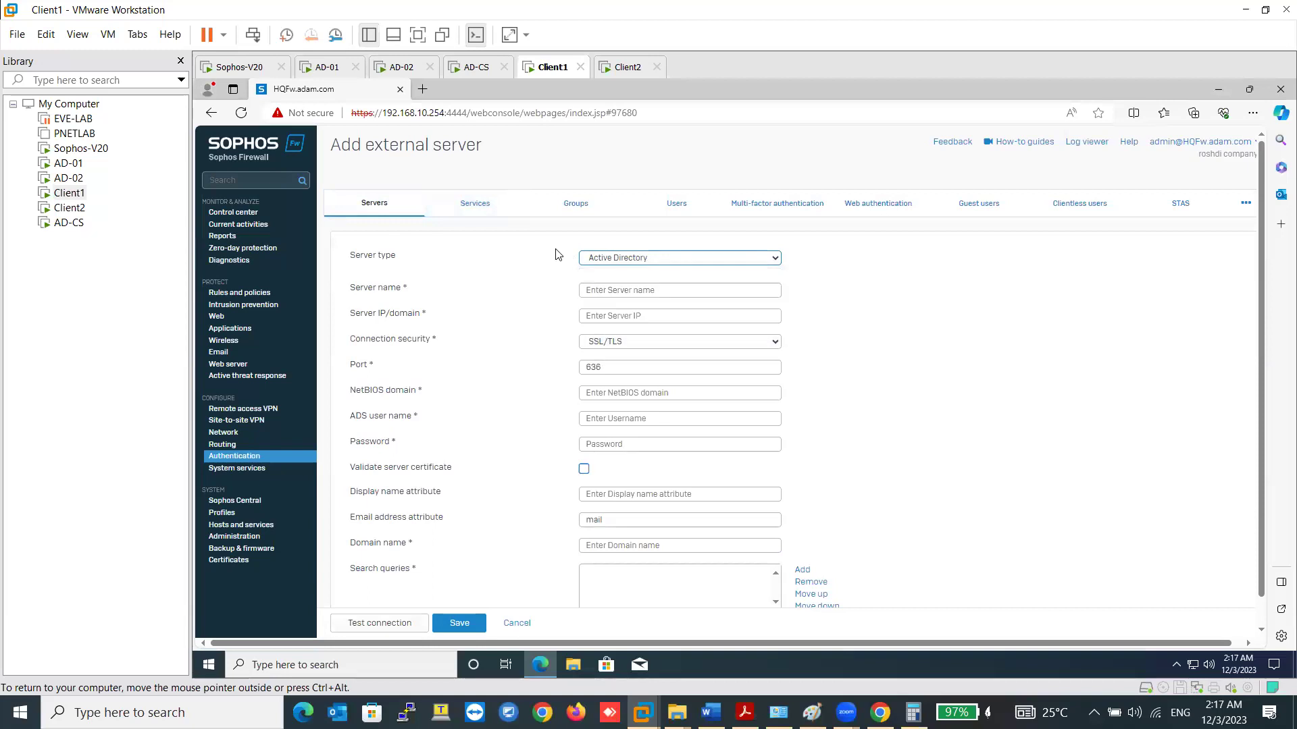
click(602, 291)
text(AD01)
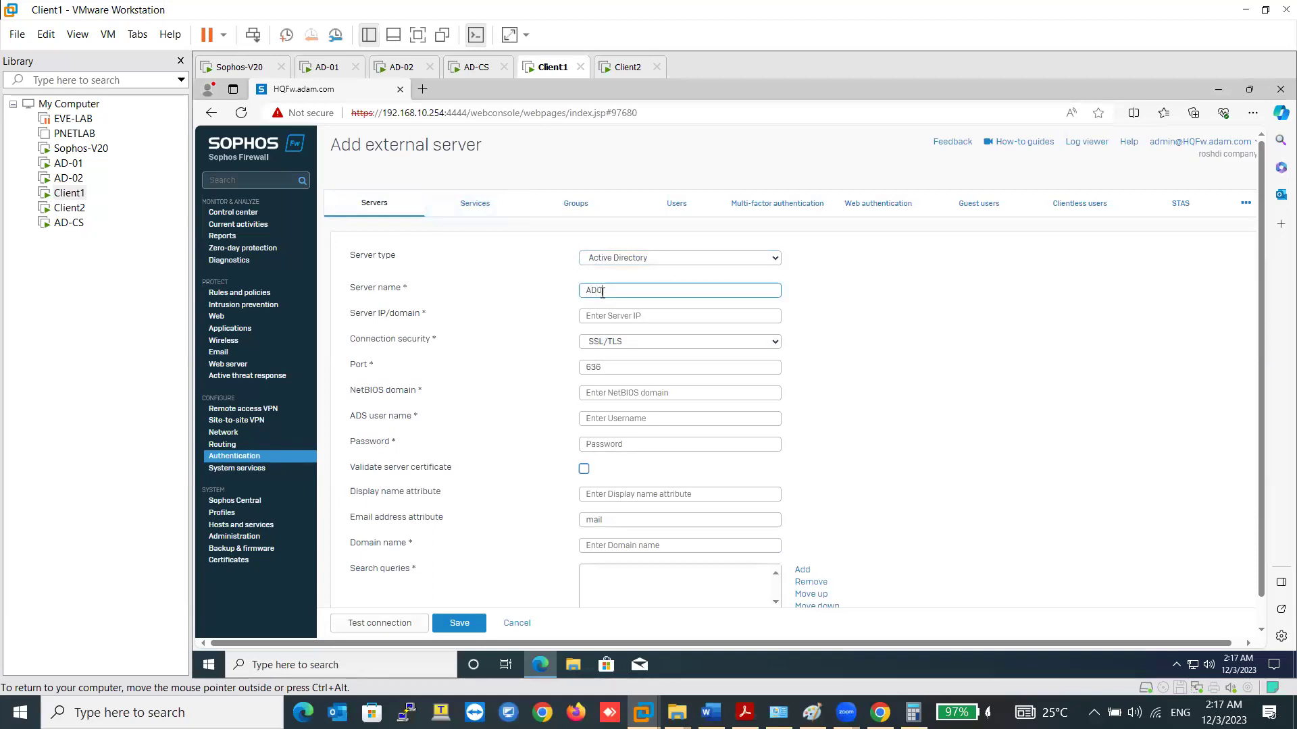
click(627, 314)
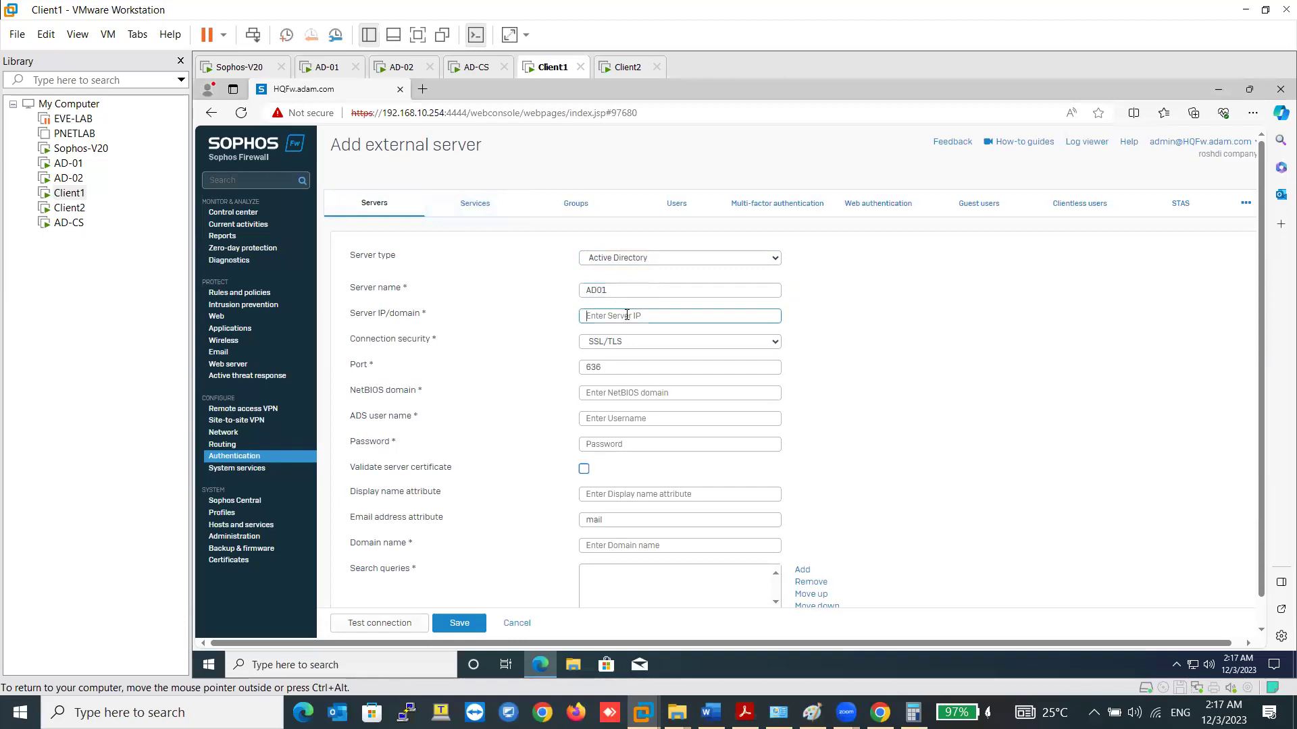
text(192.168.10.222)
click(610, 388)
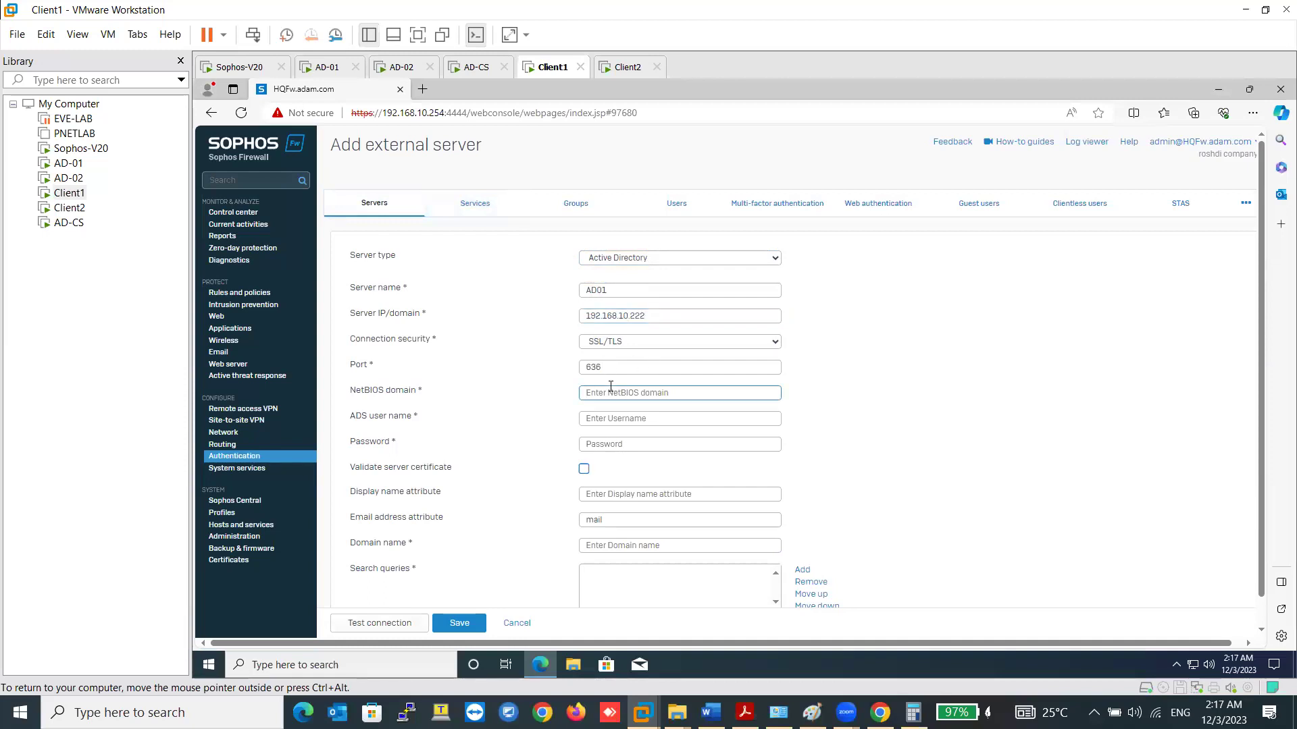
text(soph)
key(BackSpace)
key(BackSpace)
key(BackSpace)
key(BackSpace)
key(BackSpace)
key(BackSpace)
text(ADAM)
- Enter ADS user name sophos.ldap, the bind account password and domain name adam.com
key(Tab)
text(sophos)
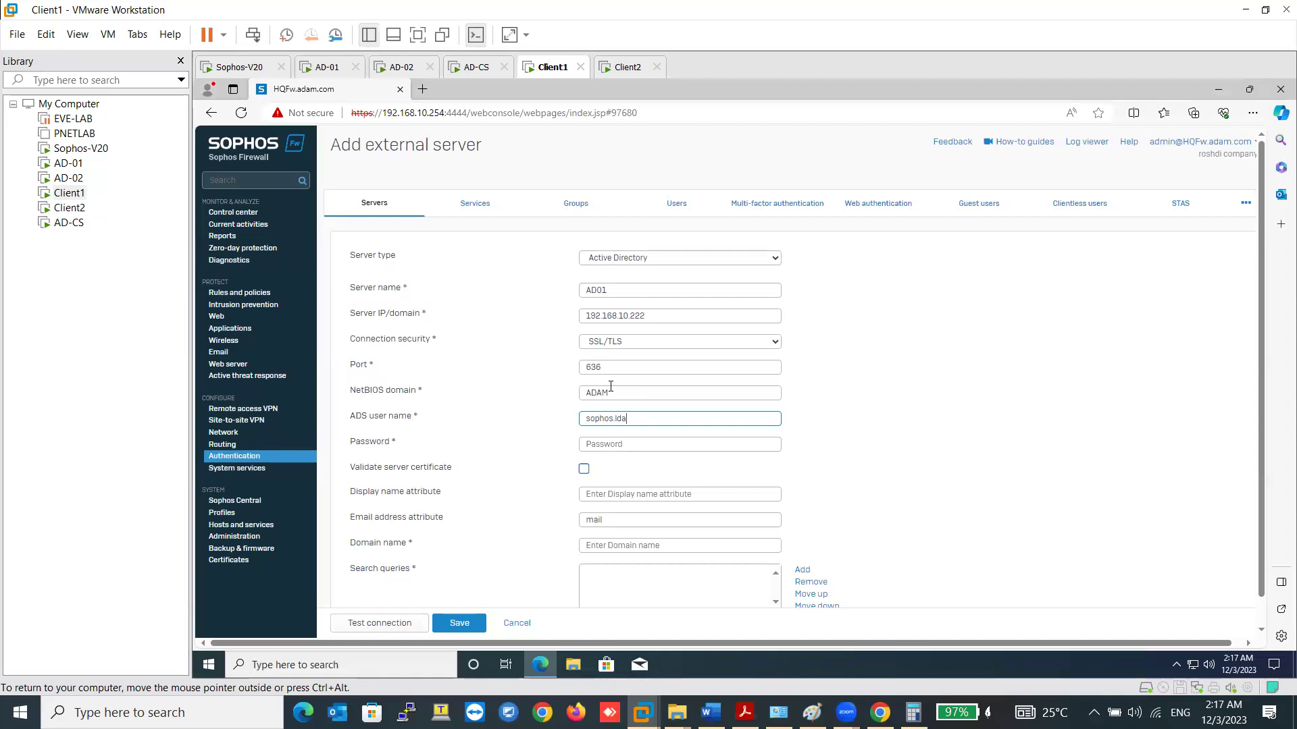
text(.lda)
key(Tab)
click(645, 419)
click(640, 446)
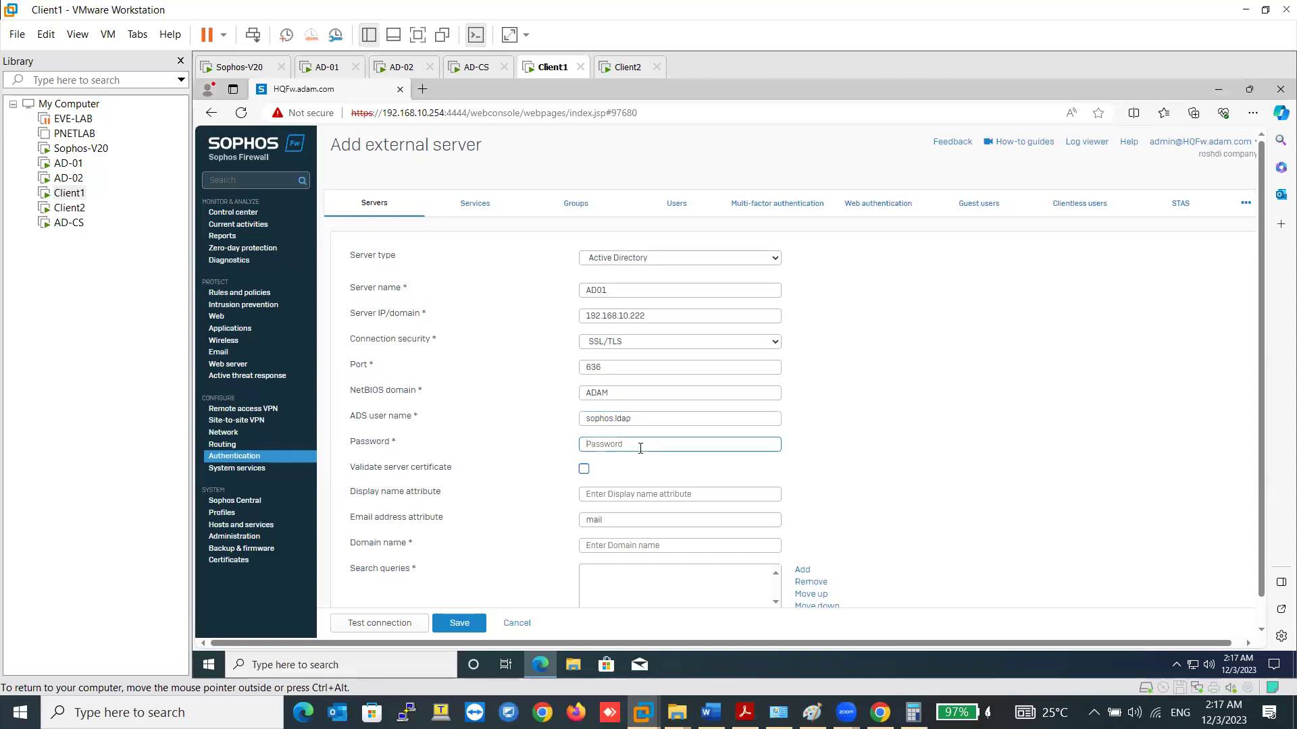
scroll(658, 498, down, 1)
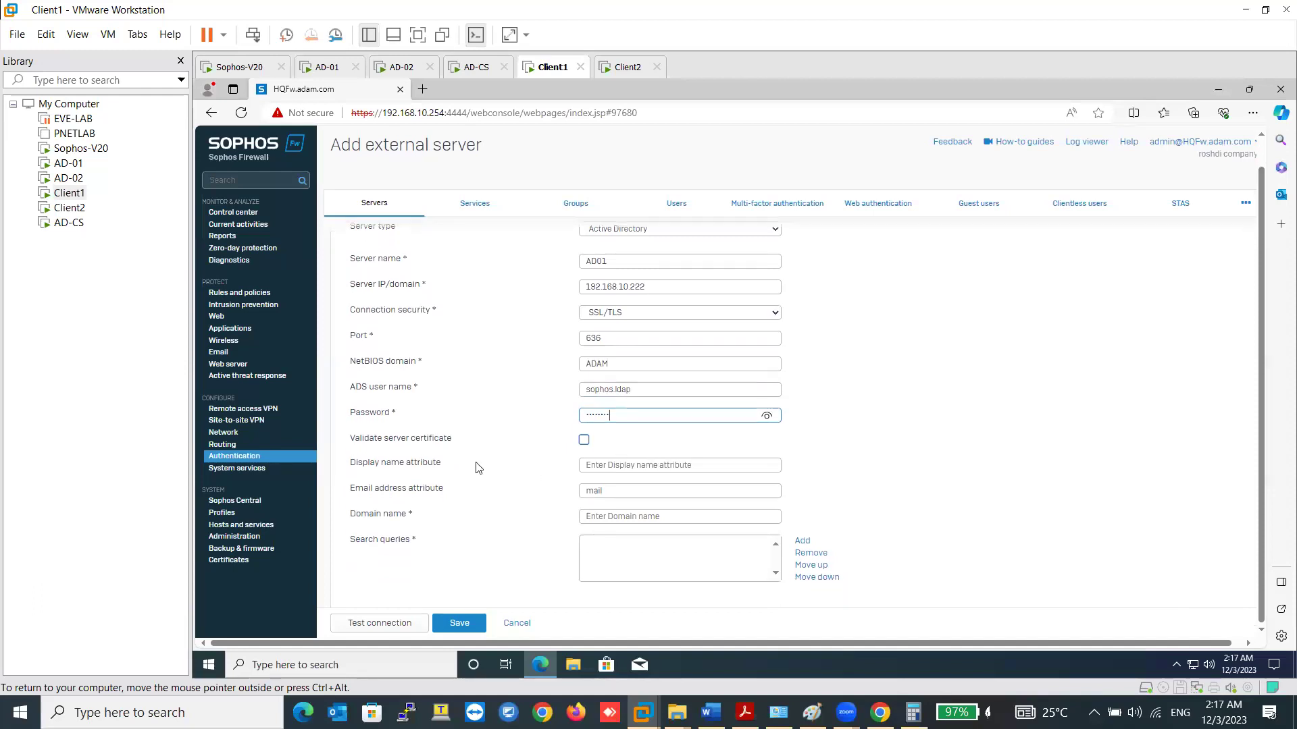
click(610, 521)
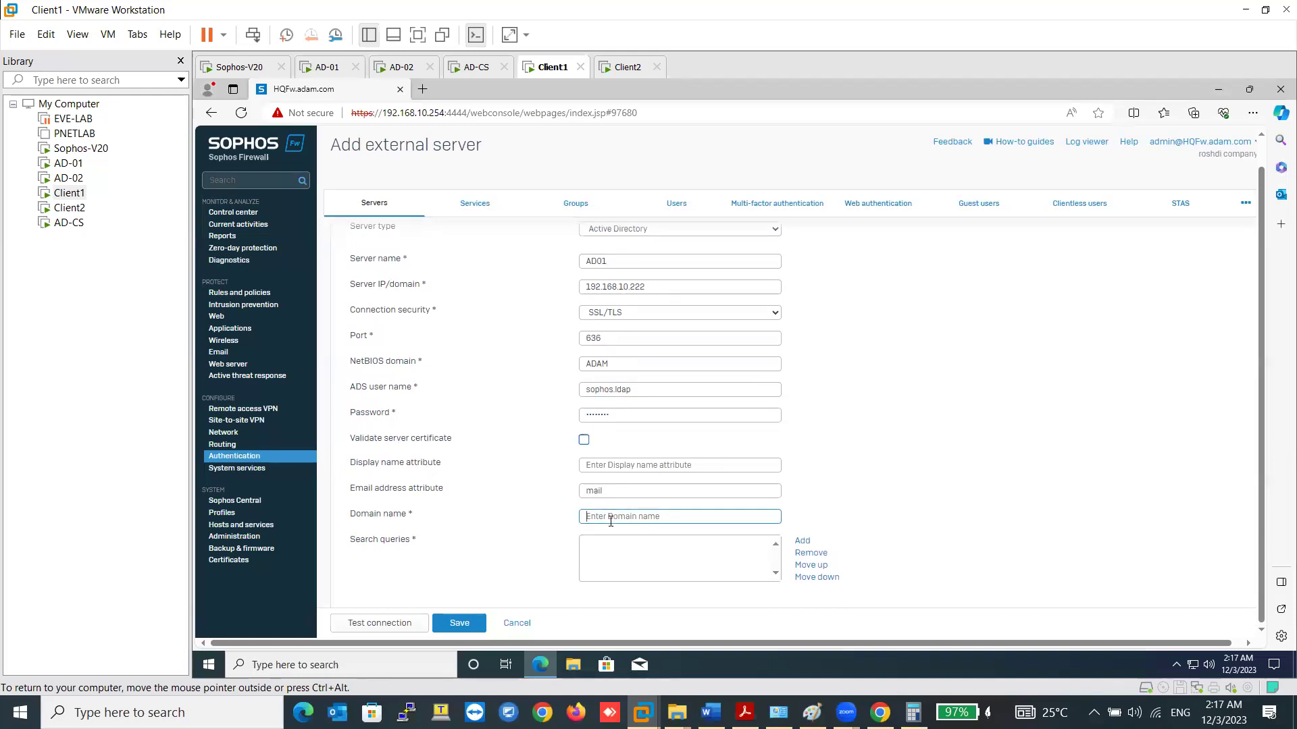
text(adam.com)
- Add dc=adam,dc=com as AD01's search query
triple_click(947, 512)
click(802, 541)
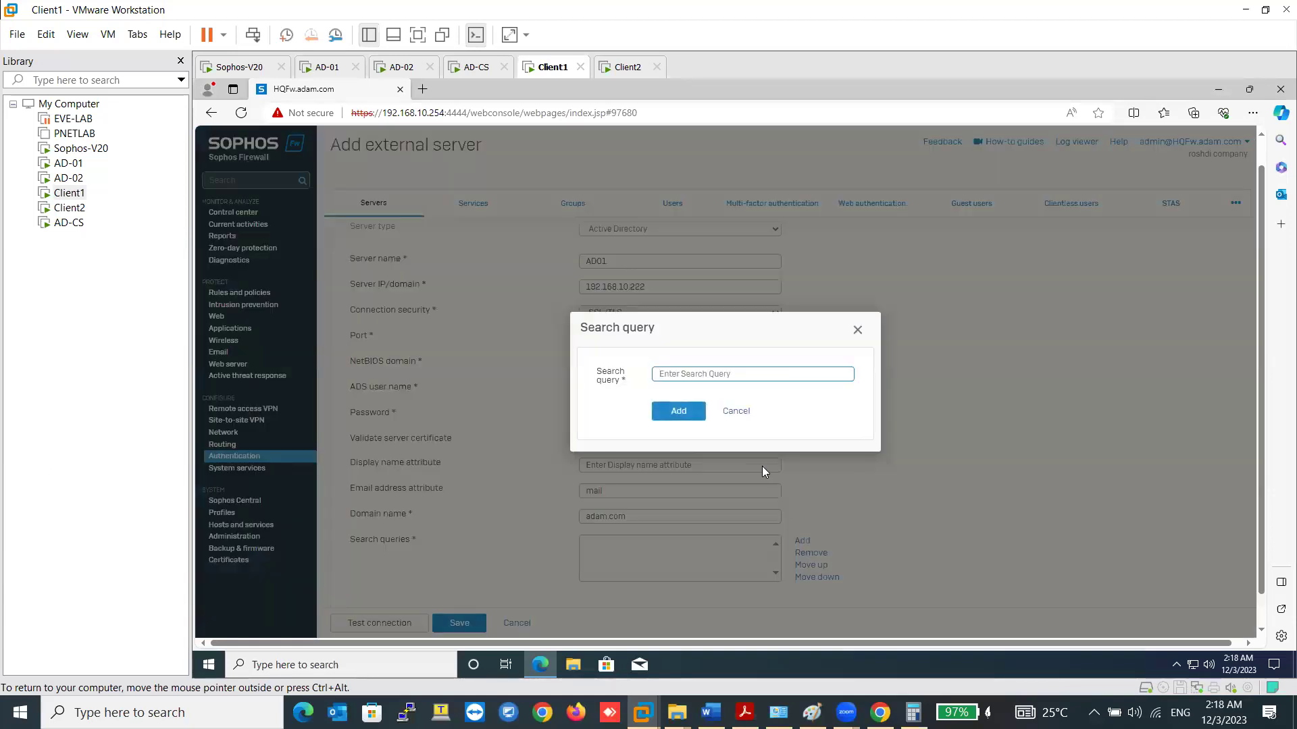
text(dc=adam,dc=com)
click(678, 411)
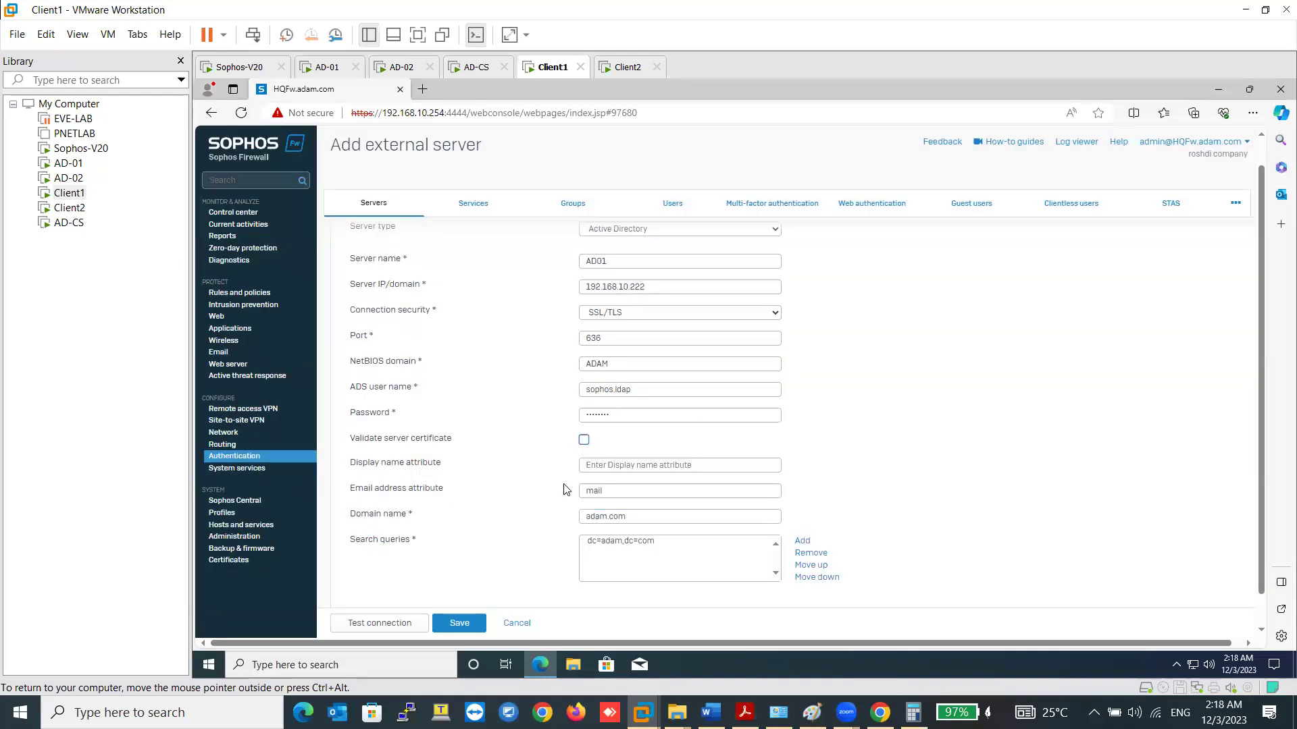
- Test AD01's connection and recheck the user name and password after it fails
scroll(445, 519, down, 1)
click(395, 622)
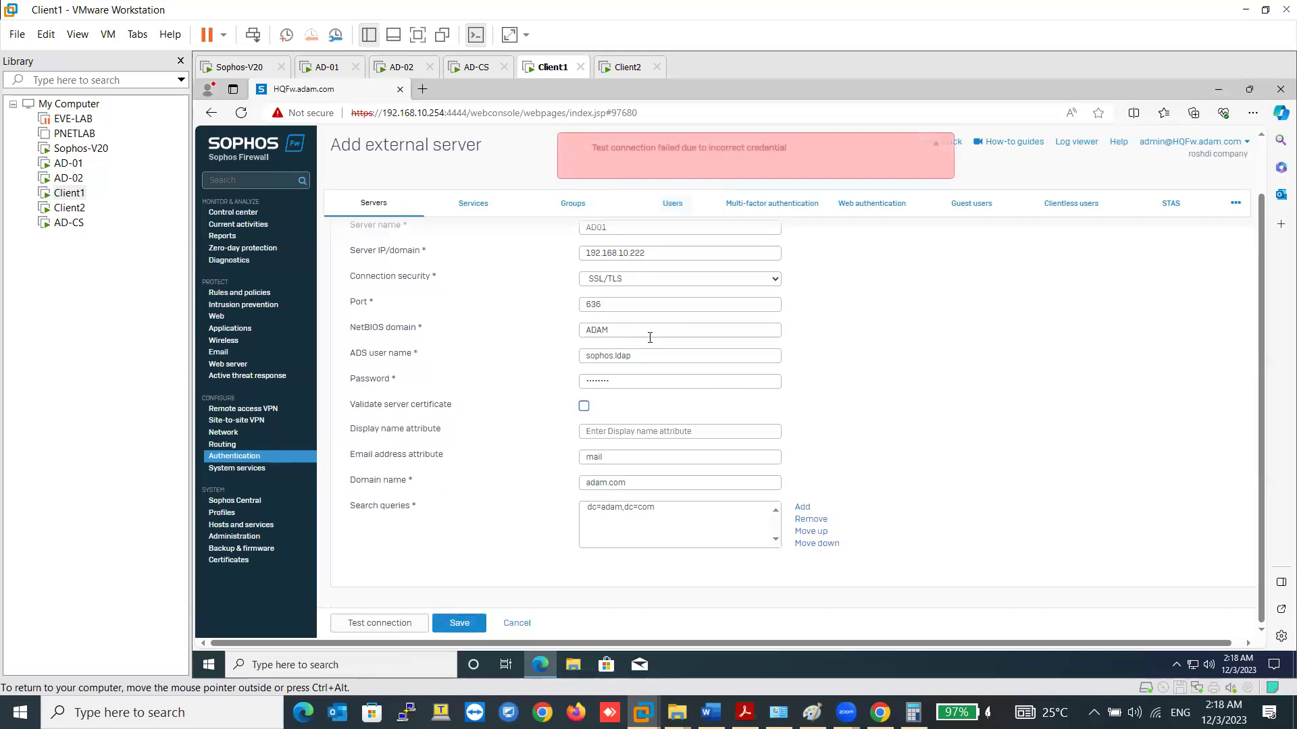
click(632, 358)
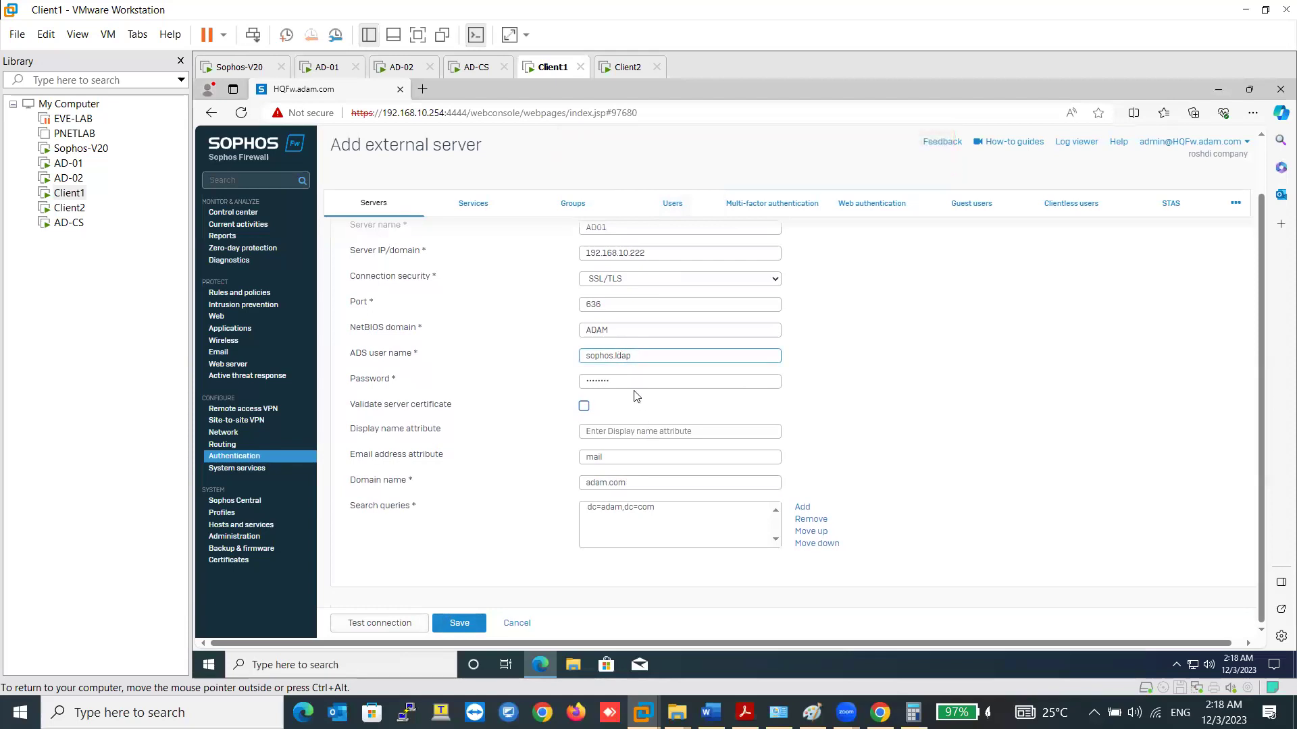
click(625, 380)
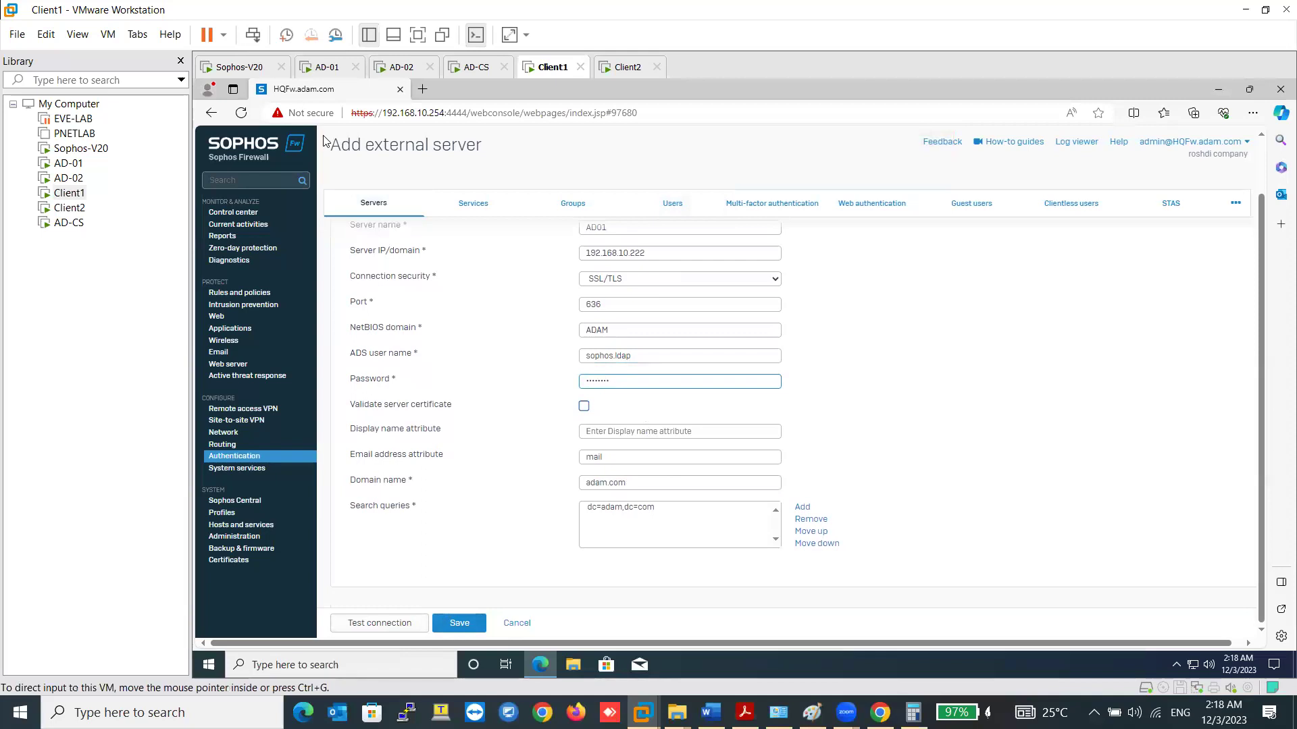
- Switch to the AD-01 machine and unlock it with the administrator password
click(327, 66)
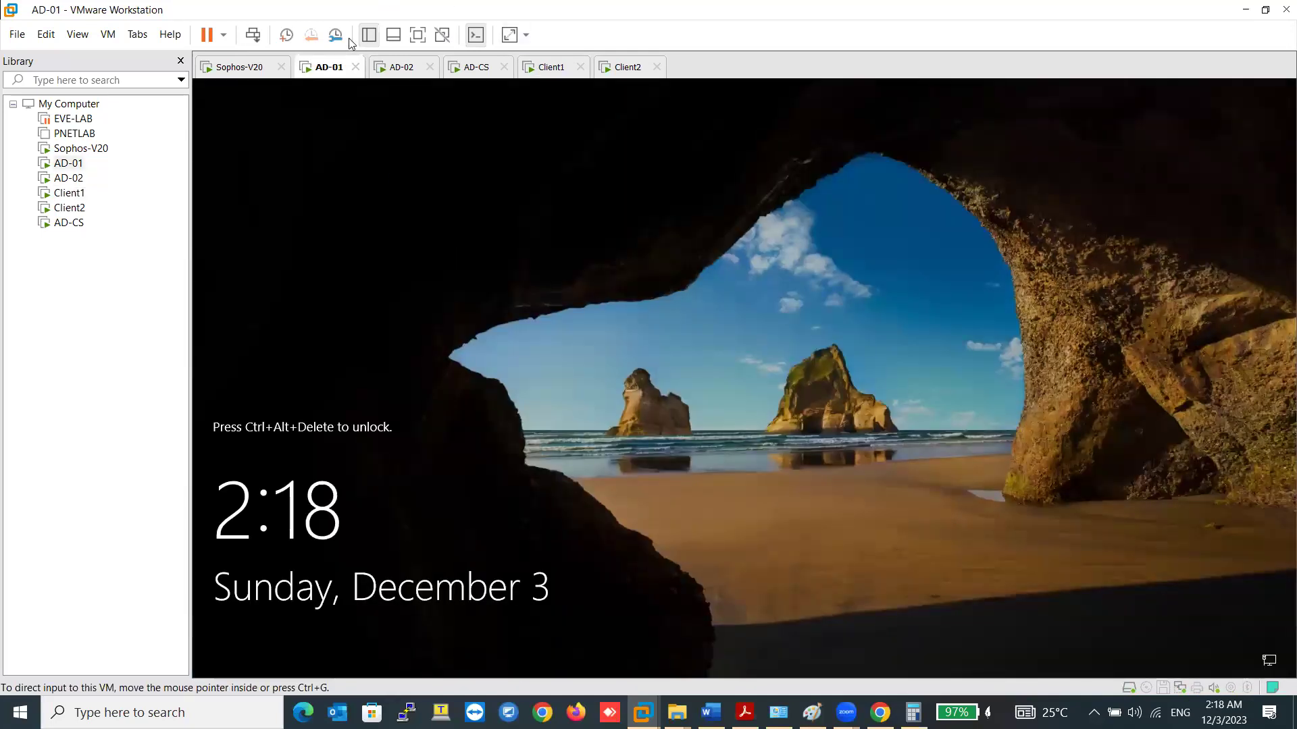
right_click(327, 68)
click(381, 159)
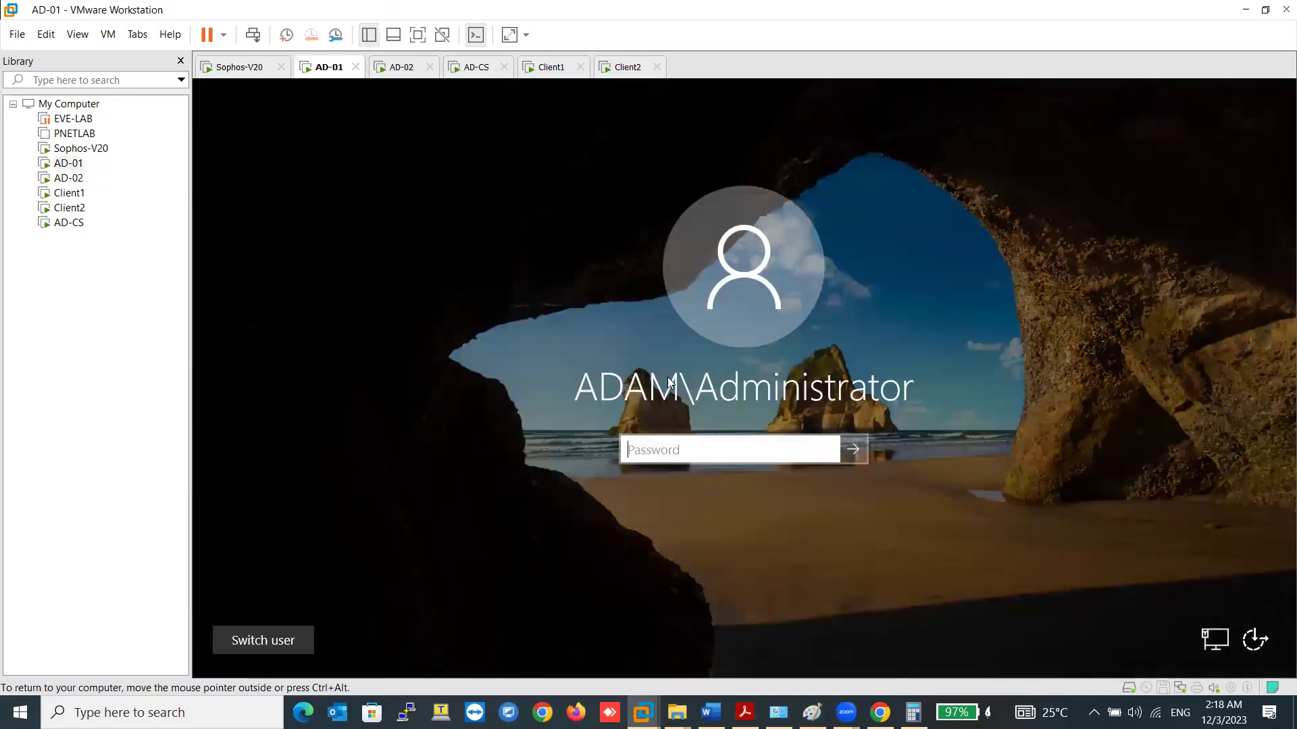
text(•••••)
key(Return)
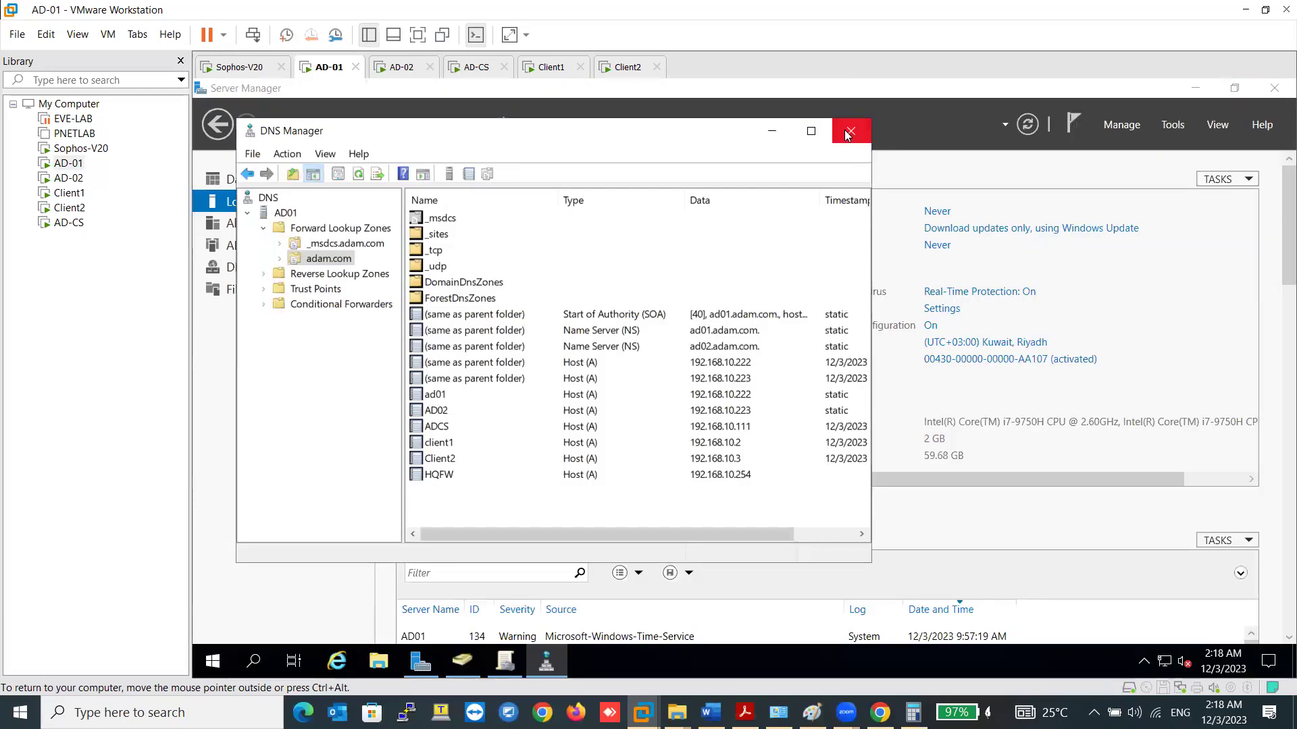
- Check in ADUC's HQ Services OU that Sophos LDAP's logon name is sophosldap
click(851, 131)
click(479, 659)
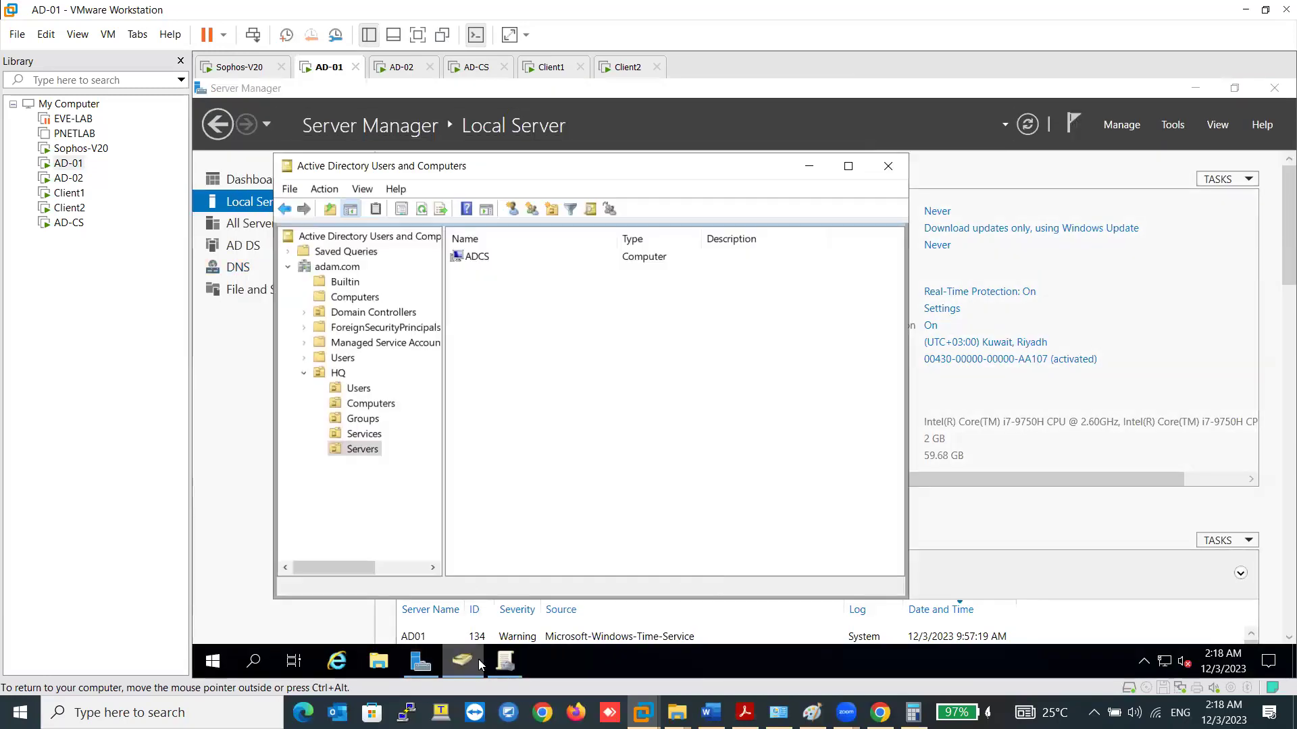
click(359, 435)
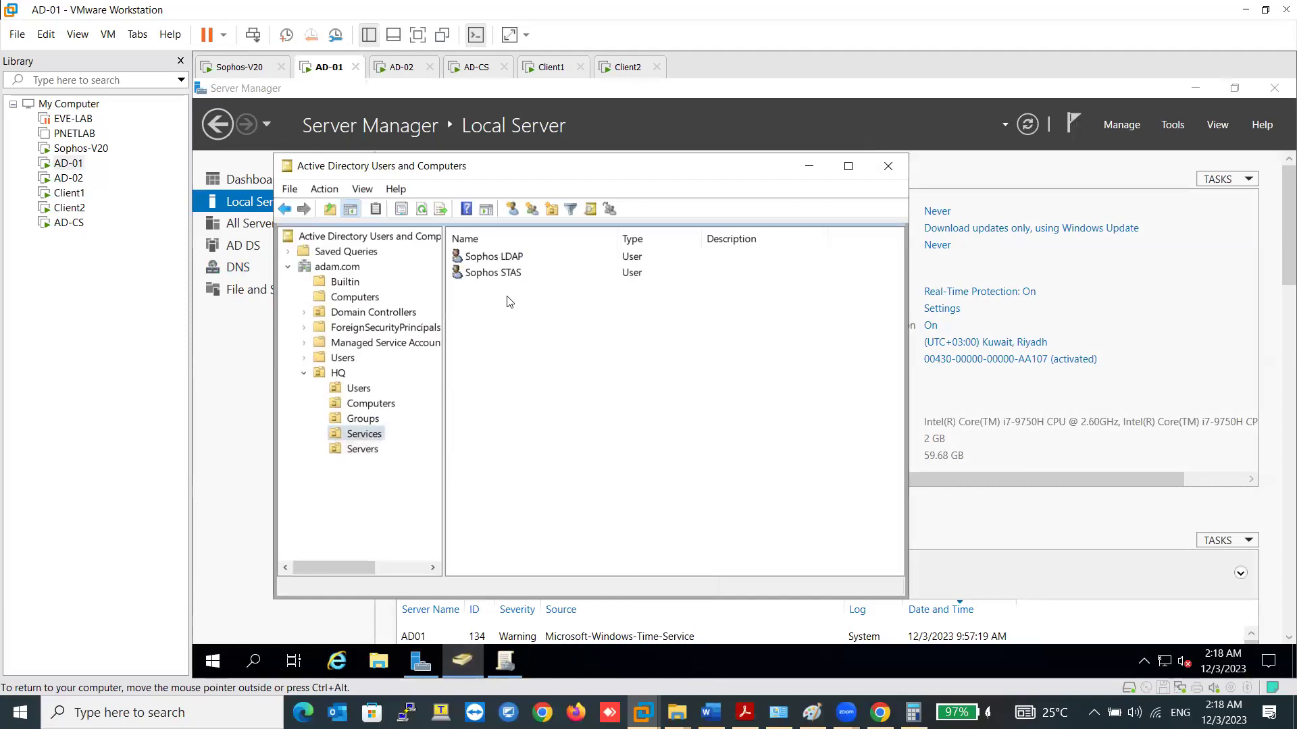
click(517, 262)
double_click(517, 263)
click(556, 256)
click(529, 297)
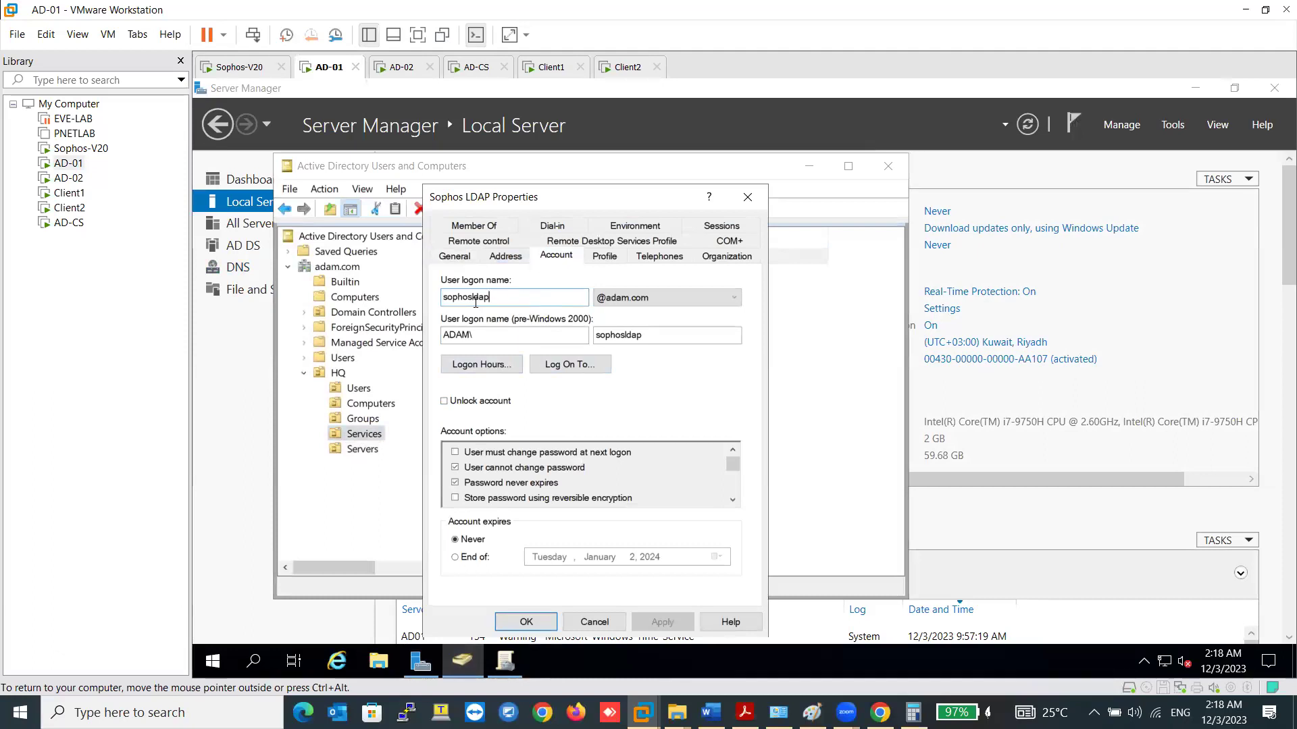
click(595, 621)
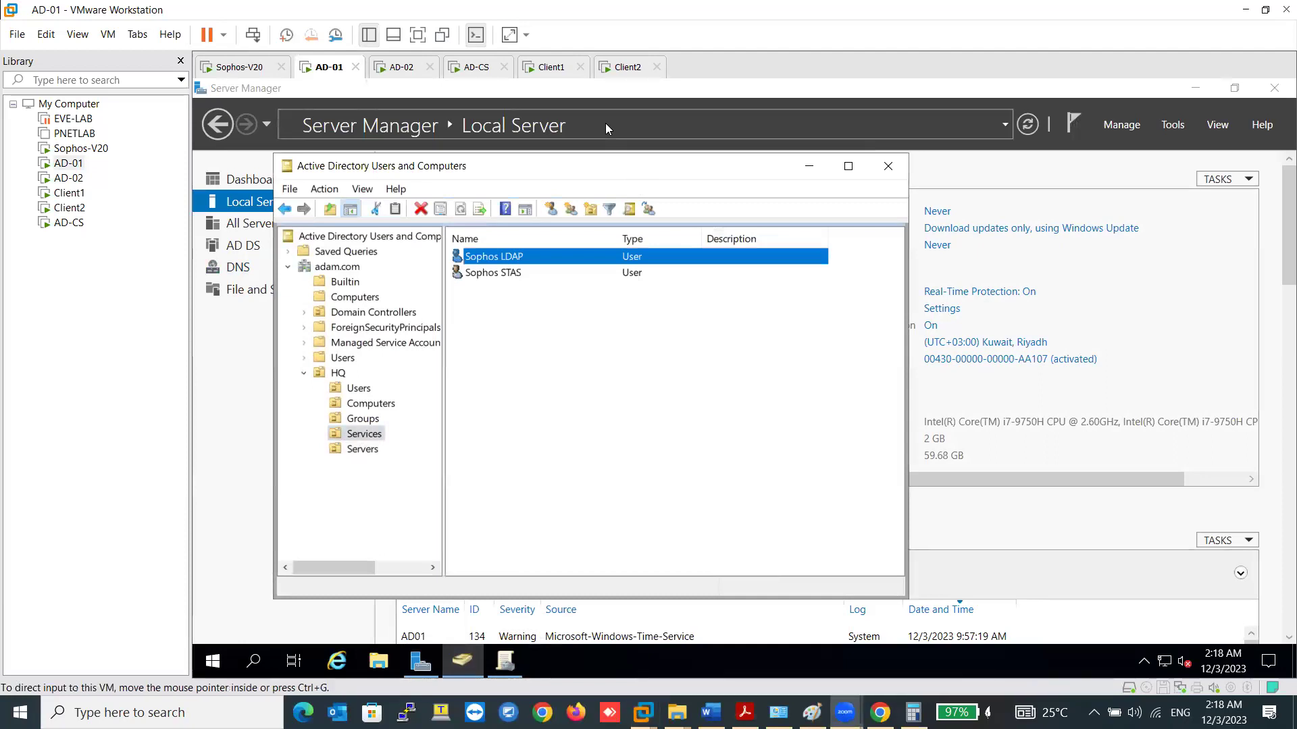
click(543, 68)
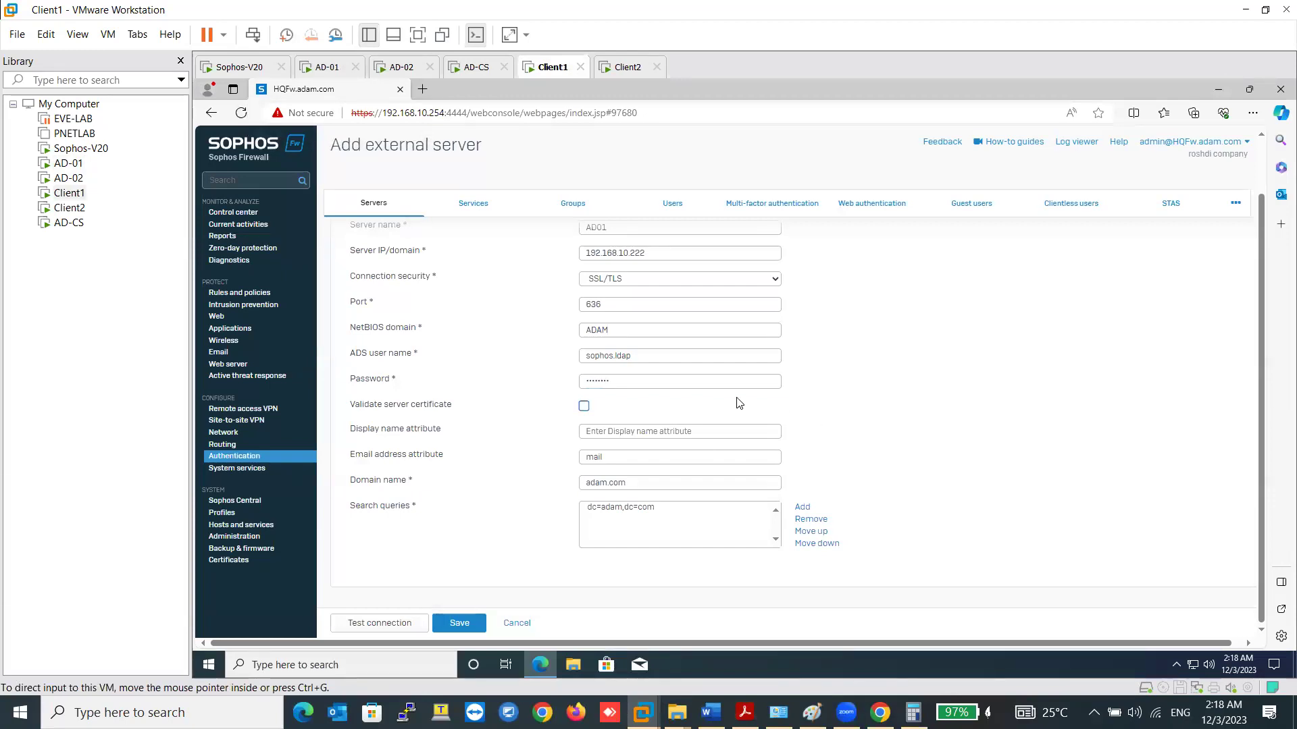
- Change AD01's ADS user name to sophosldap, save, and confirm the connection test passes
click(613, 356)
key(BackSpace)
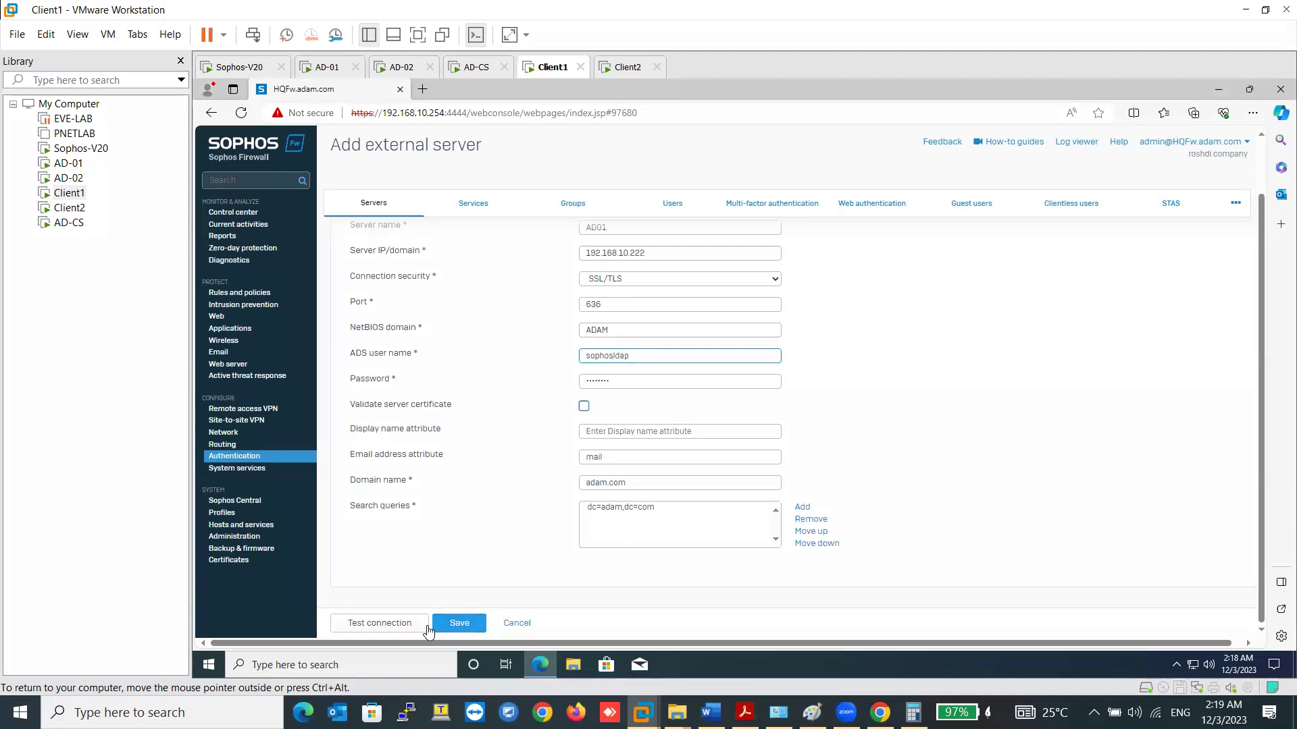
click(454, 622)
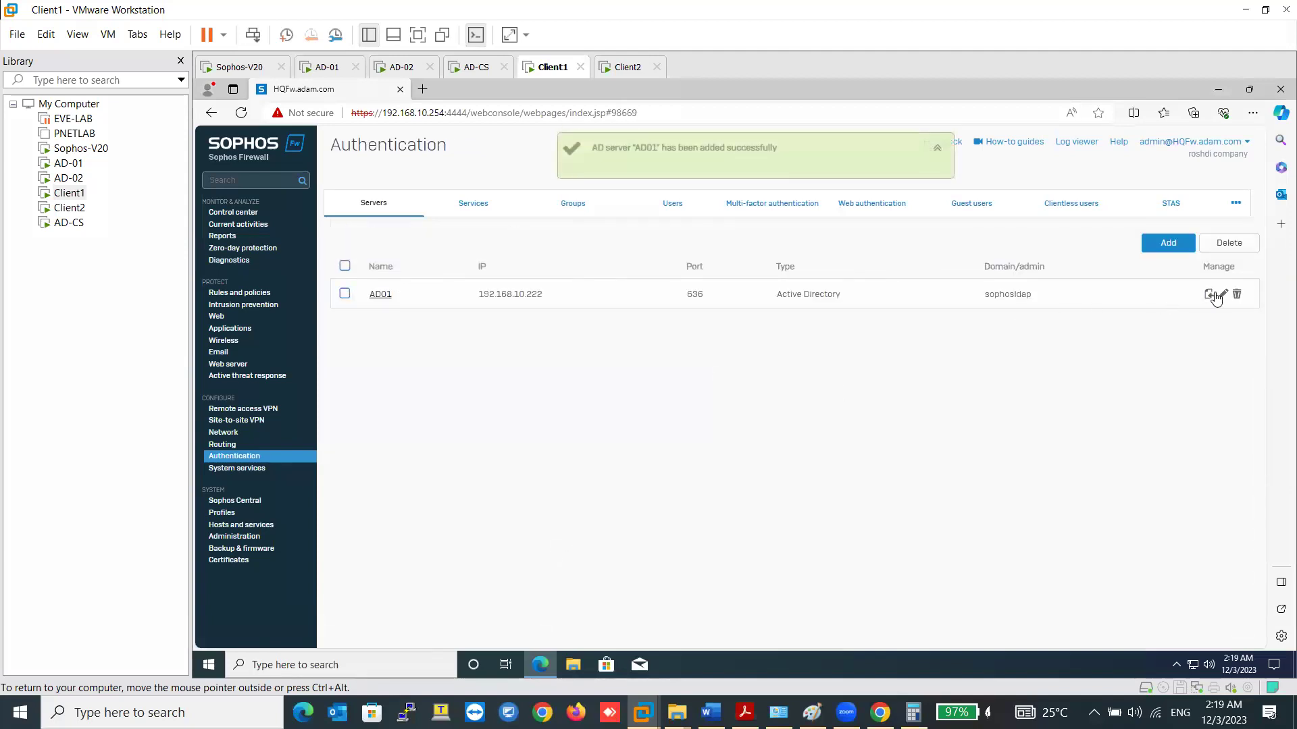
click(388, 299)
click(381, 629)
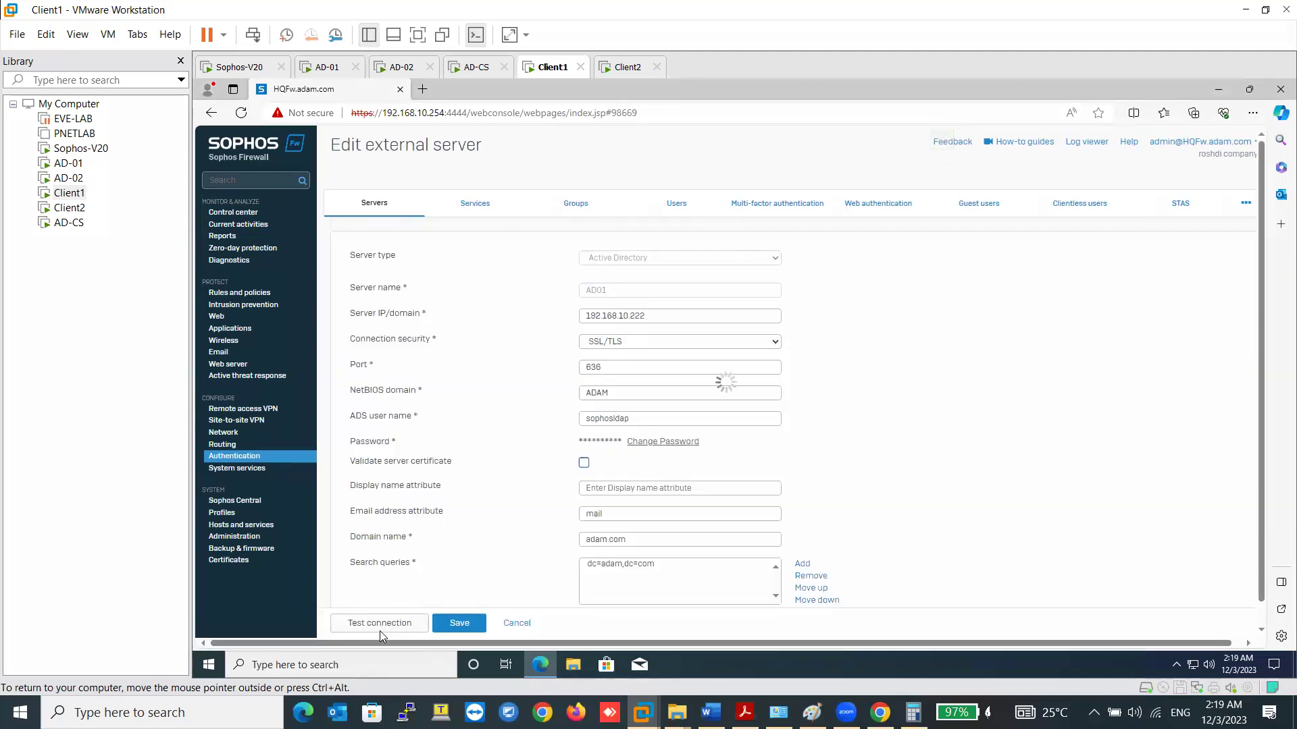
click(457, 622)
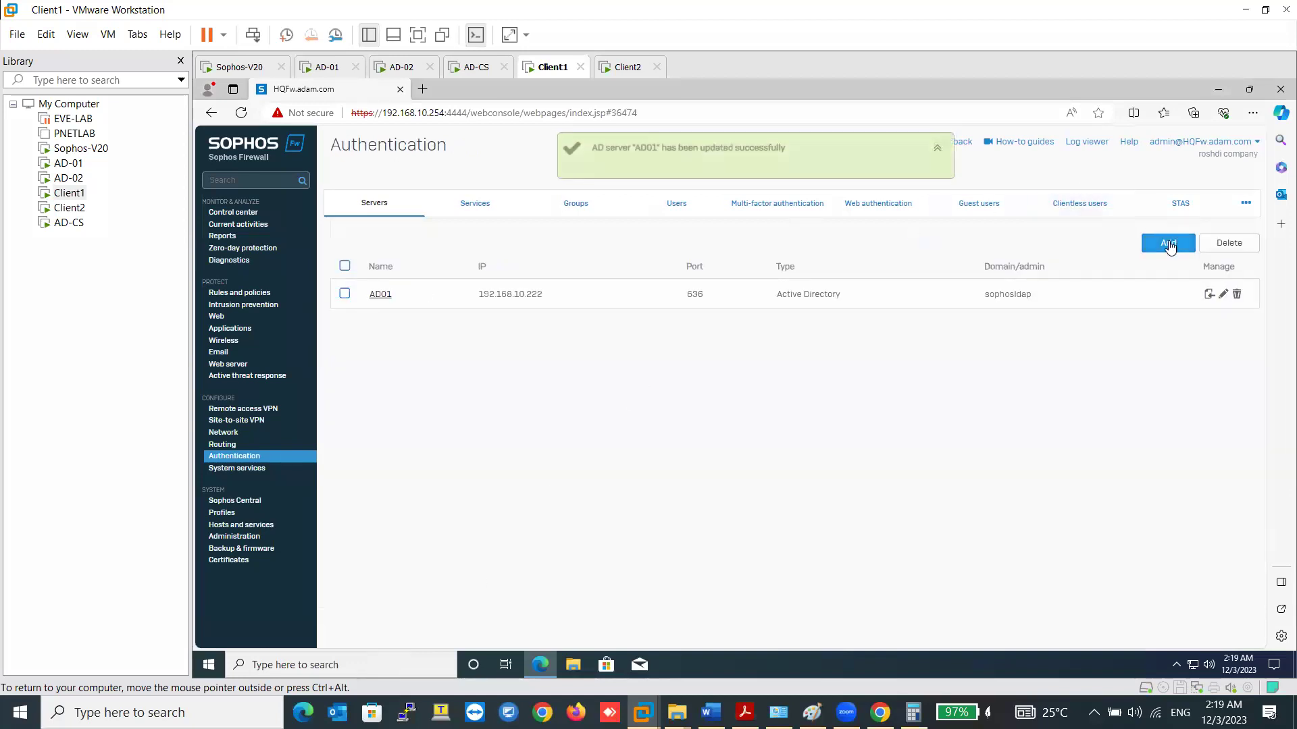
- Start a new server form prefilled from AD01's saved details
click(1167, 243)
click(629, 289)
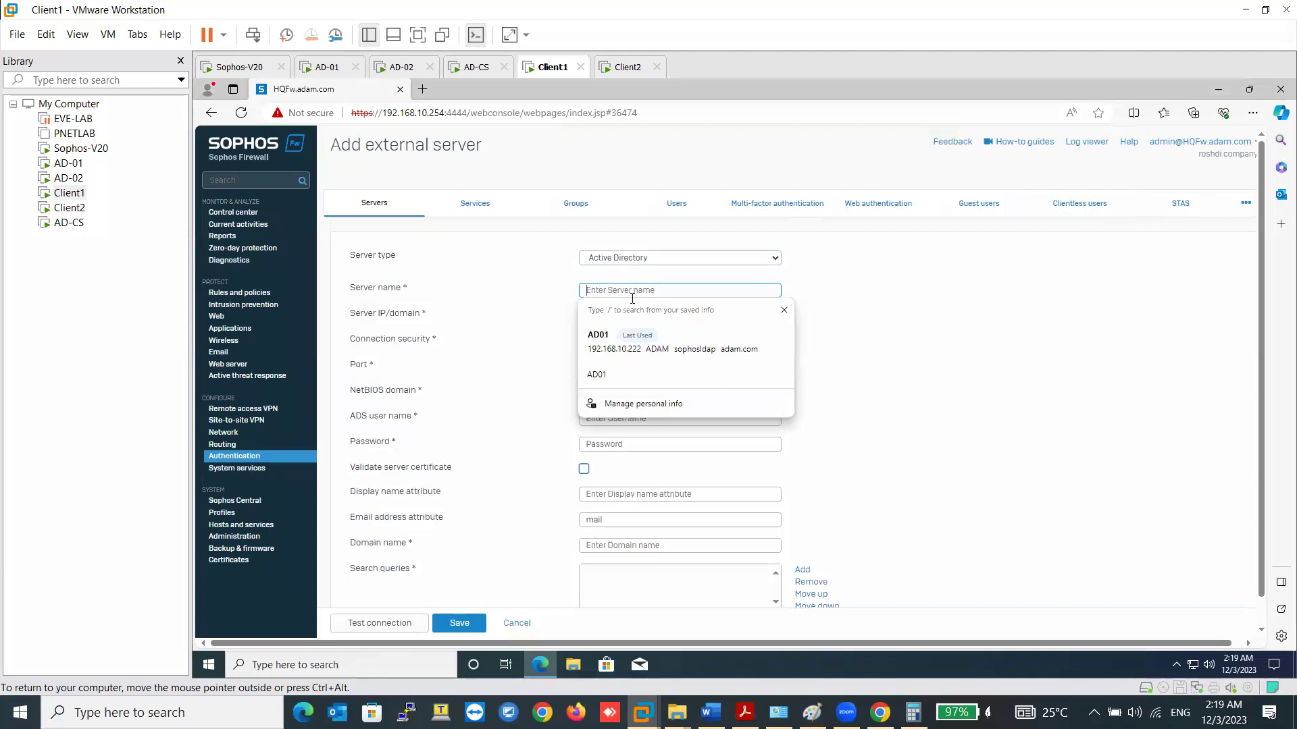
click(618, 330)
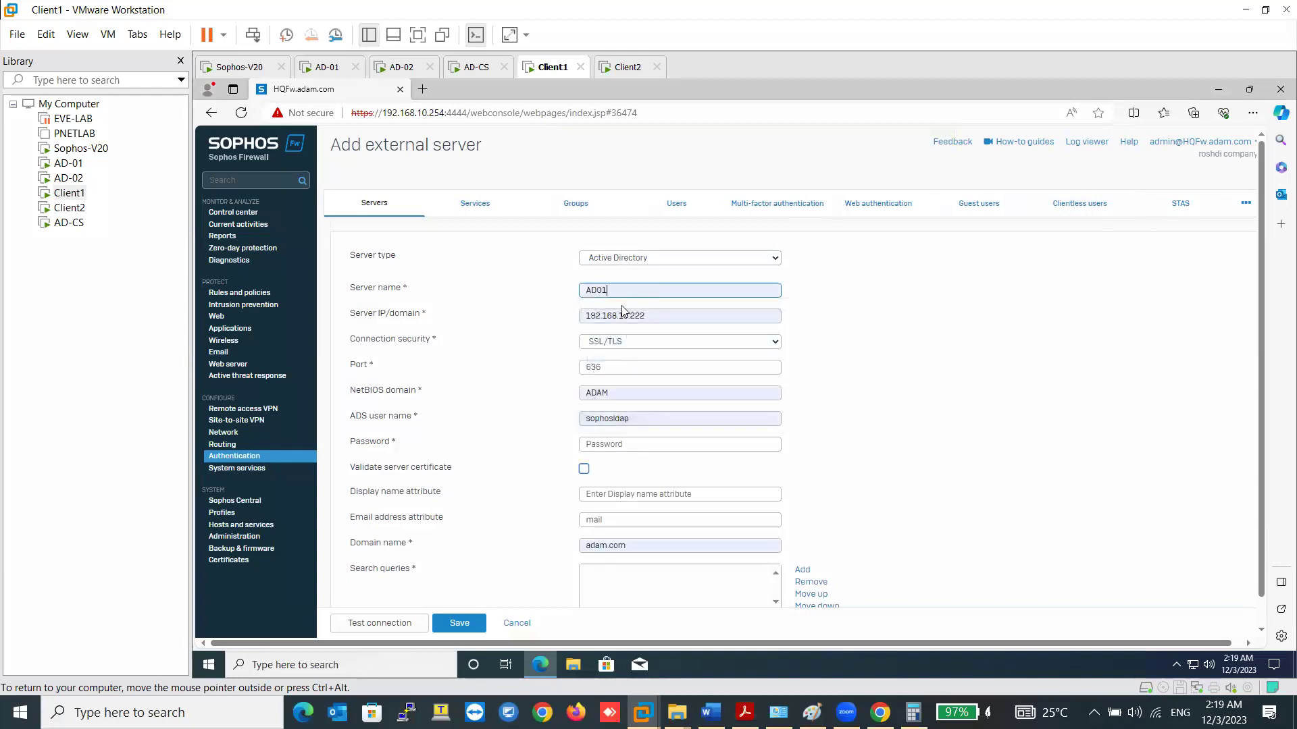
- Rename the server to AD02, enter the bind password, and add search query dc=adam,dc=com
key(BackSpace)
text(2)
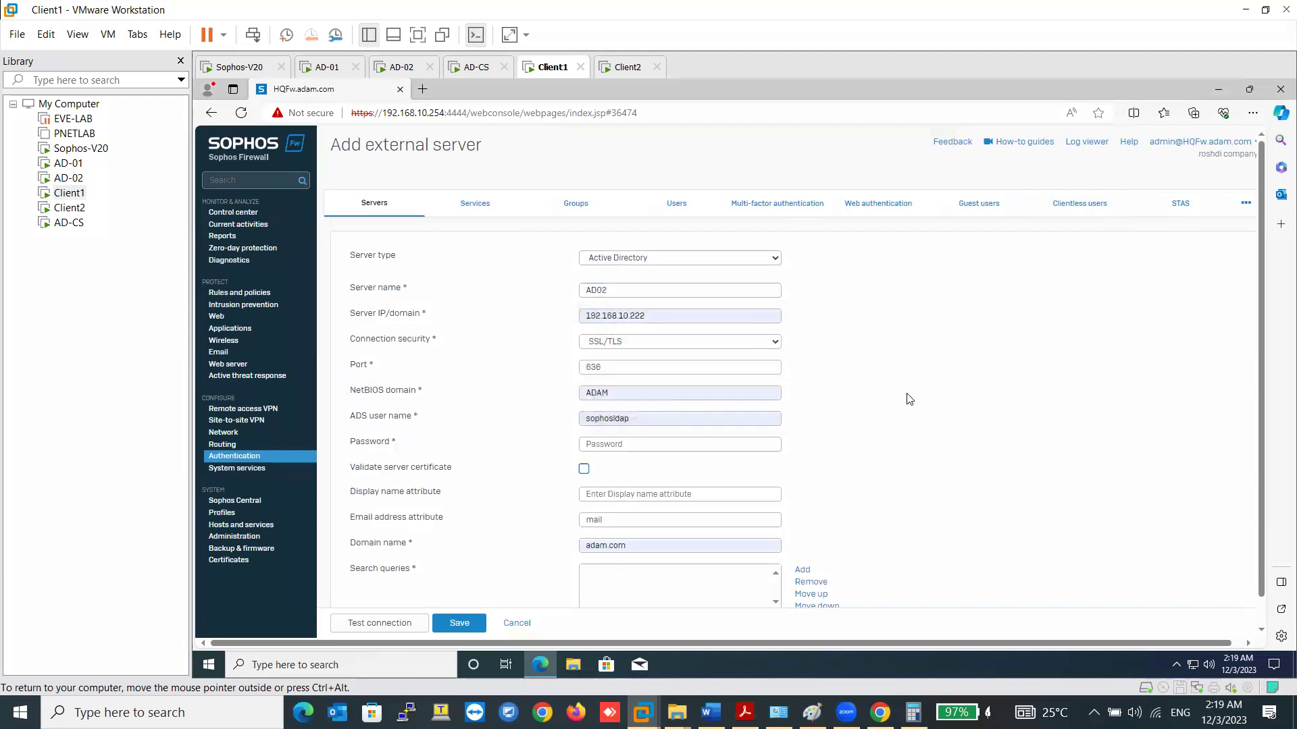
click(674, 440)
text(P)
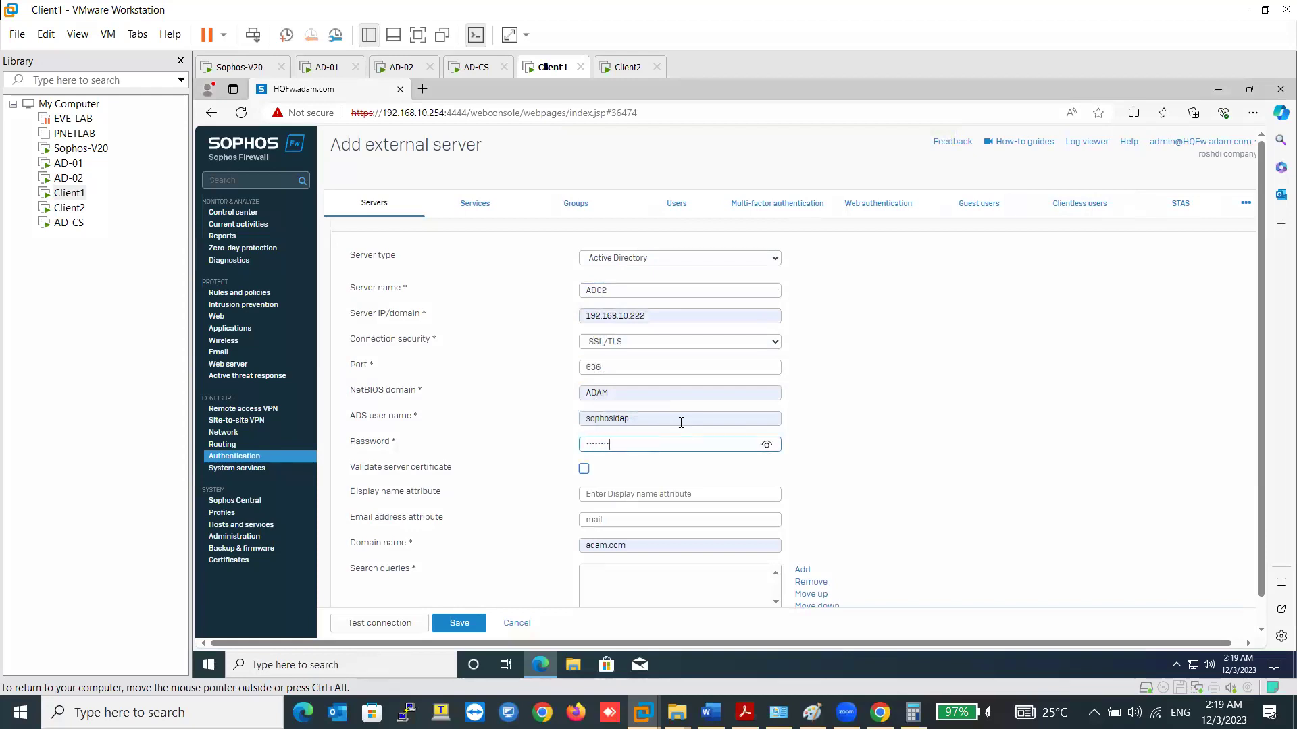
click(863, 453)
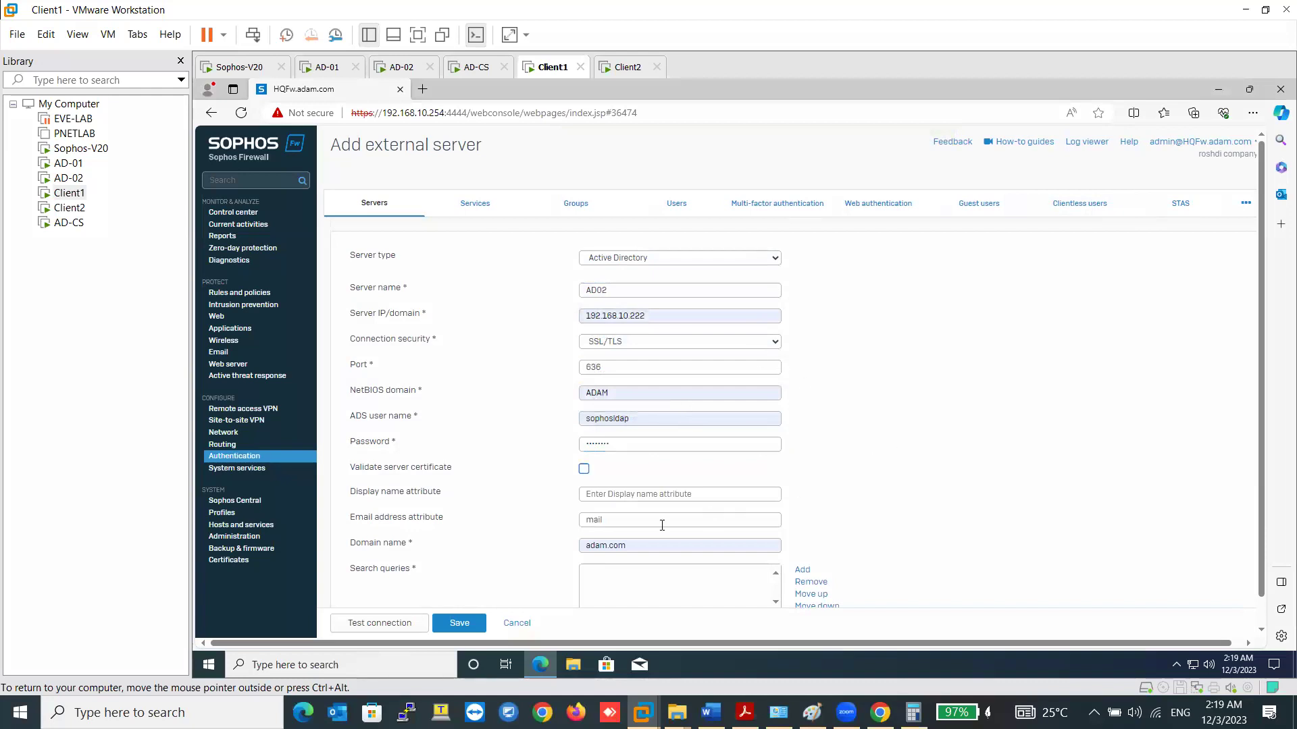
scroll(644, 533, down, 1)
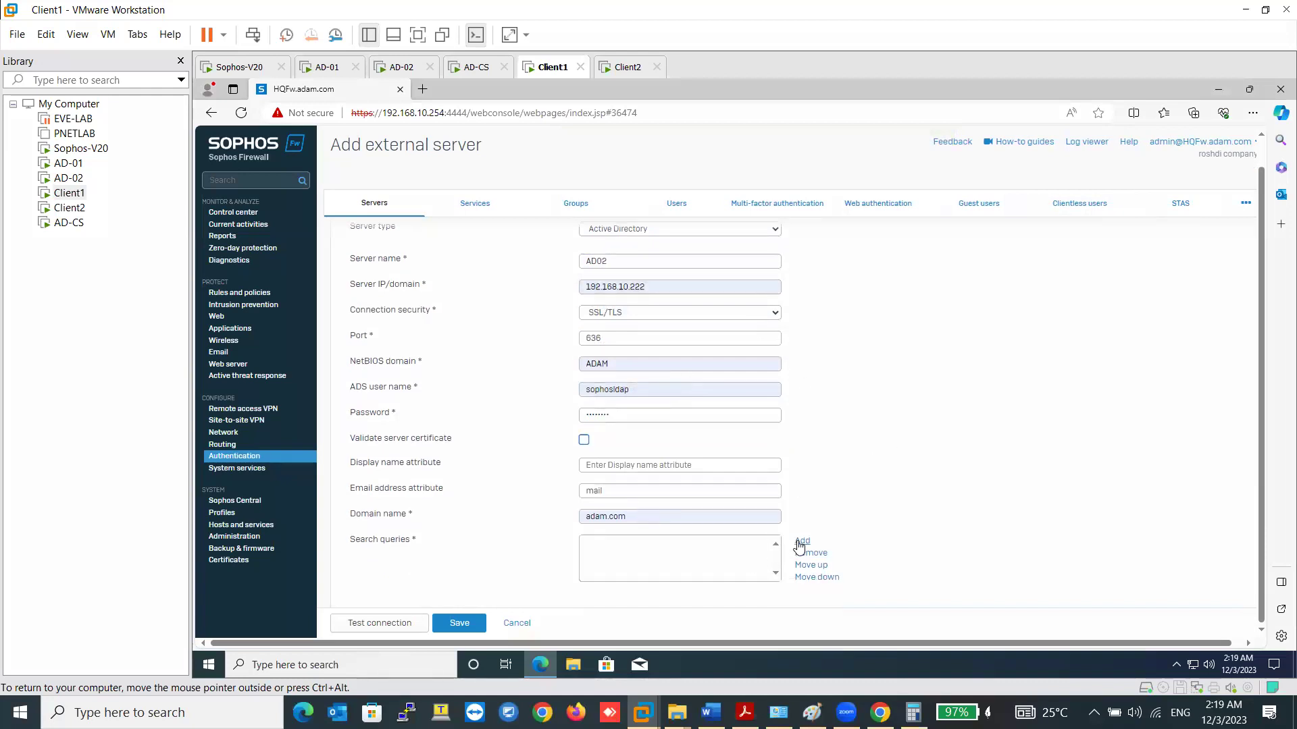
click(801, 542)
click(683, 370)
click(688, 423)
click(678, 411)
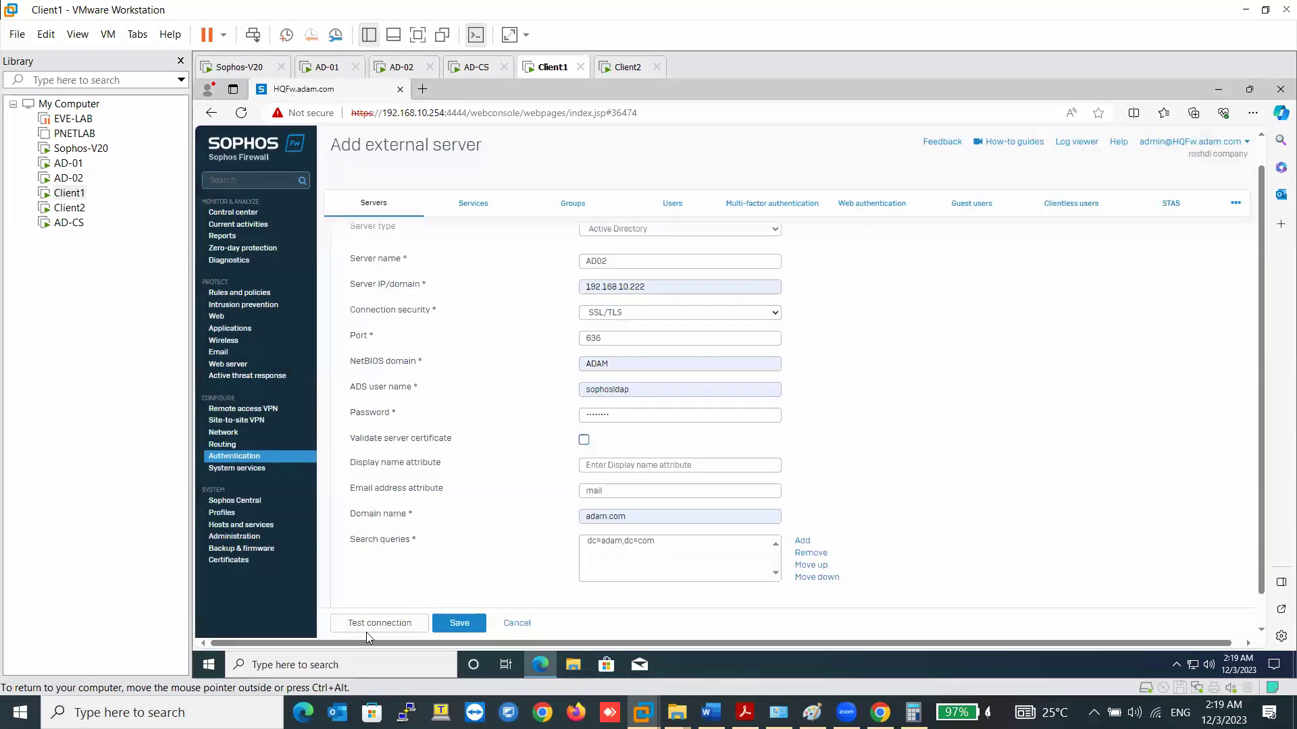
- Change AD02's IP to 192.168.10.223, retest the connection and save it
click(375, 623)
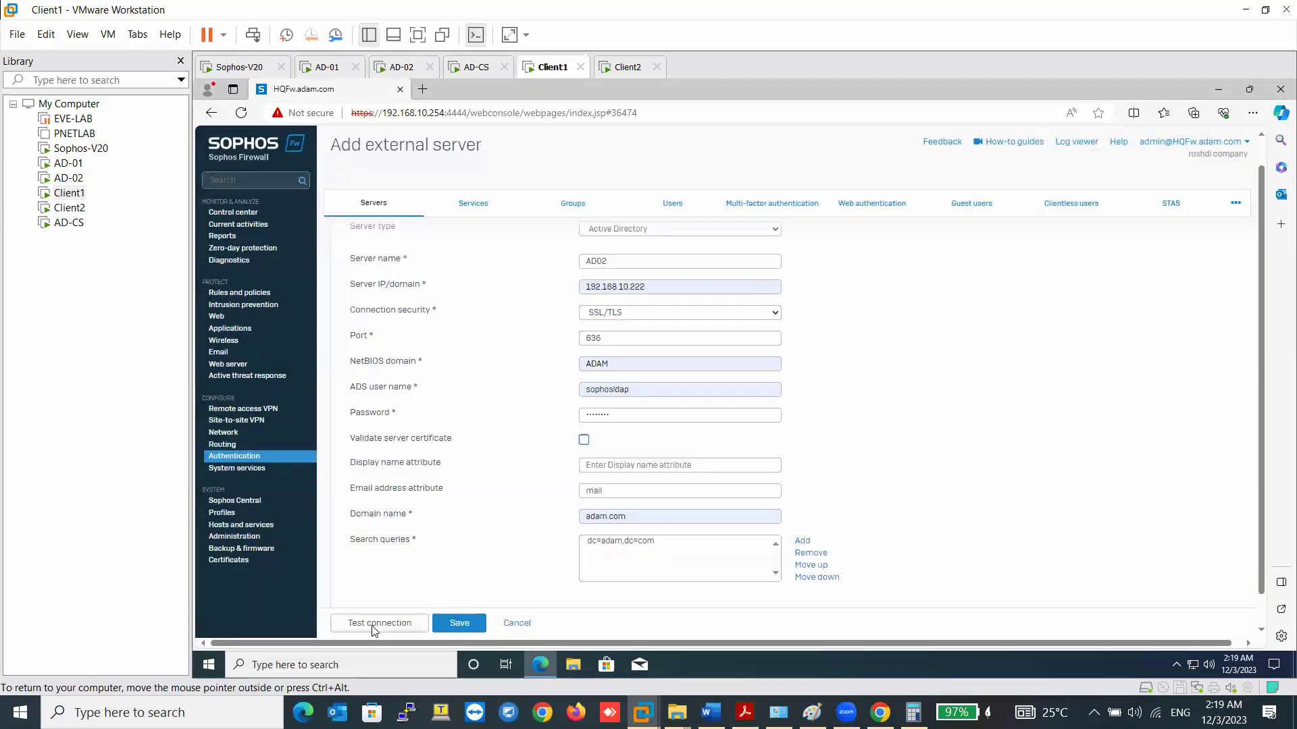
click(459, 622)
click(675, 287)
key(BackSpace)
text(3)
click(547, 588)
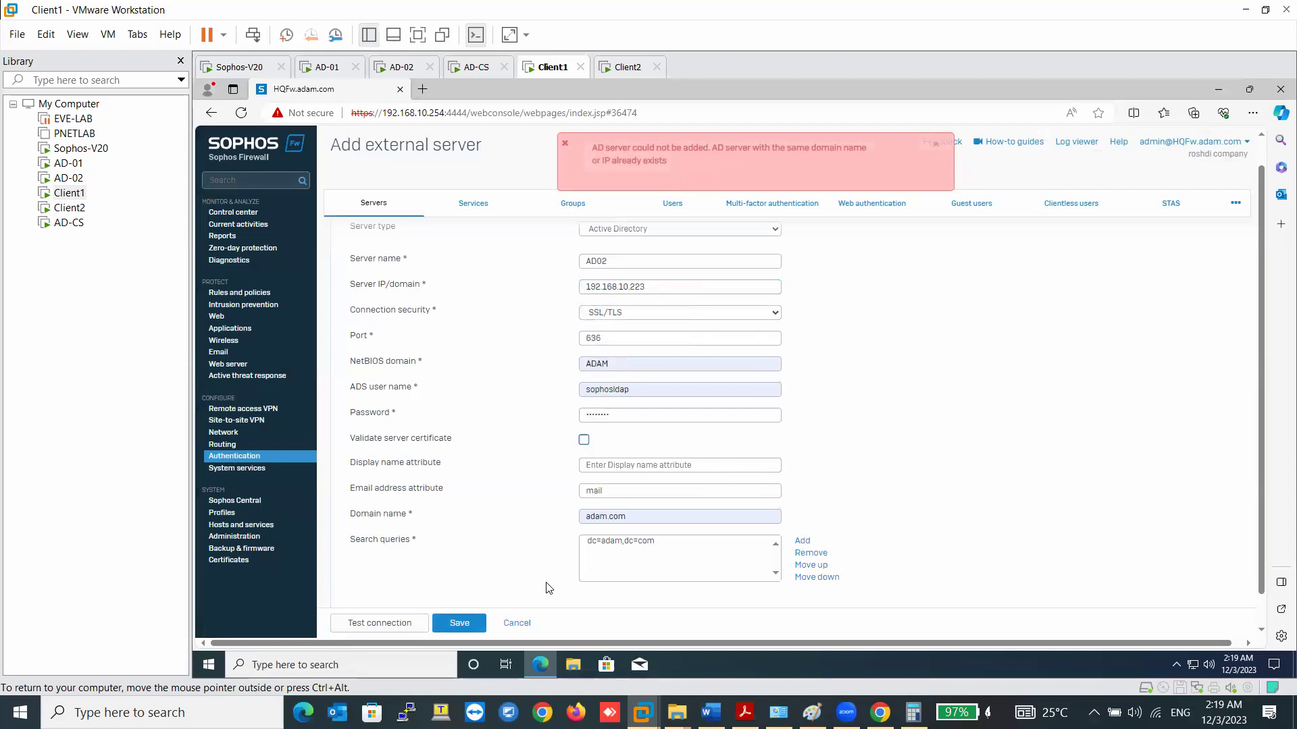
click(401, 627)
click(397, 628)
click(457, 624)
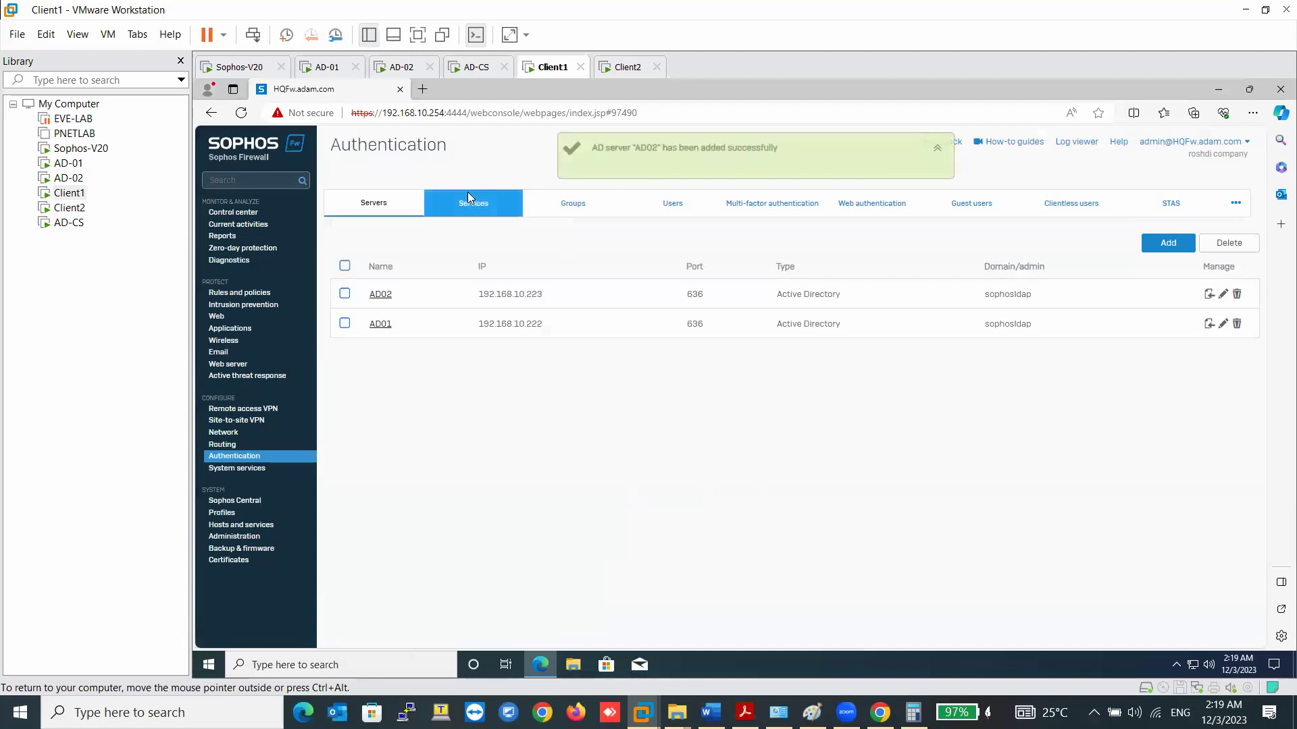
- Set firewall authentication to AD01, AD02, then Local, and apply it
click(471, 202)
click(367, 325)
click(367, 343)
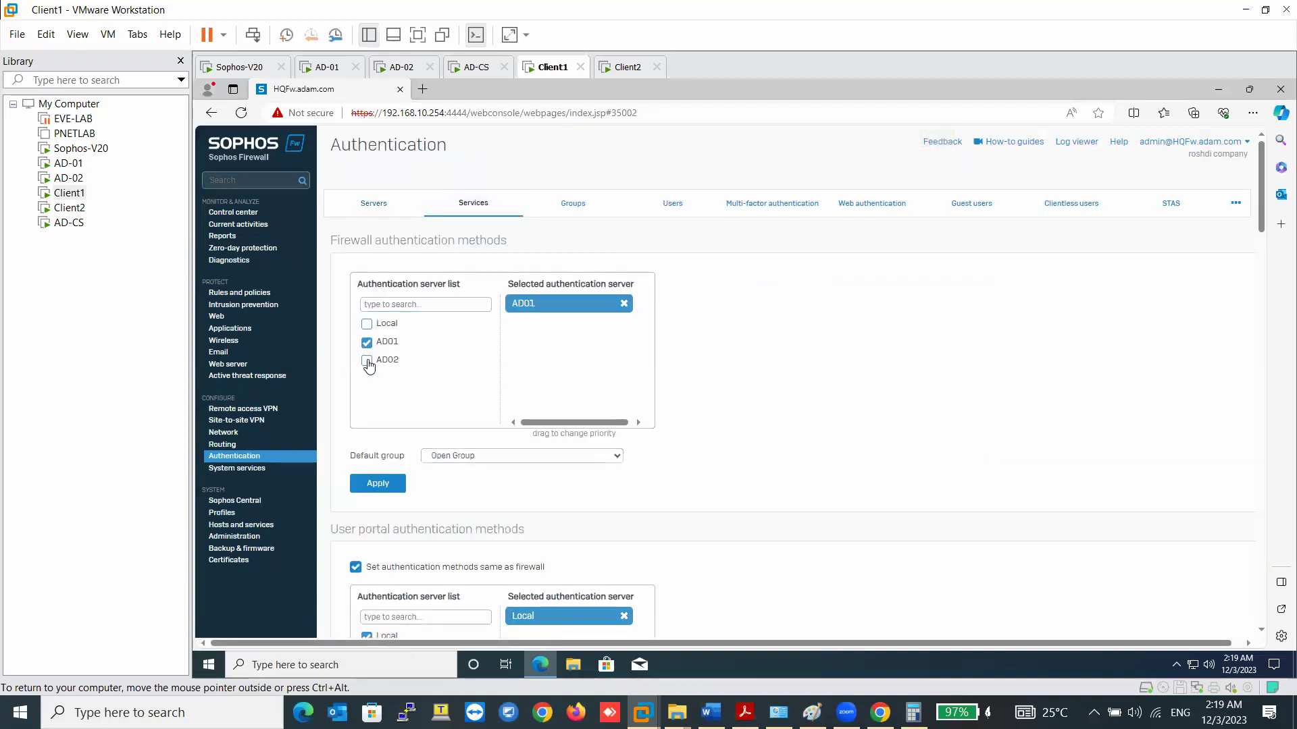
click(367, 361)
click(367, 325)
click(377, 484)
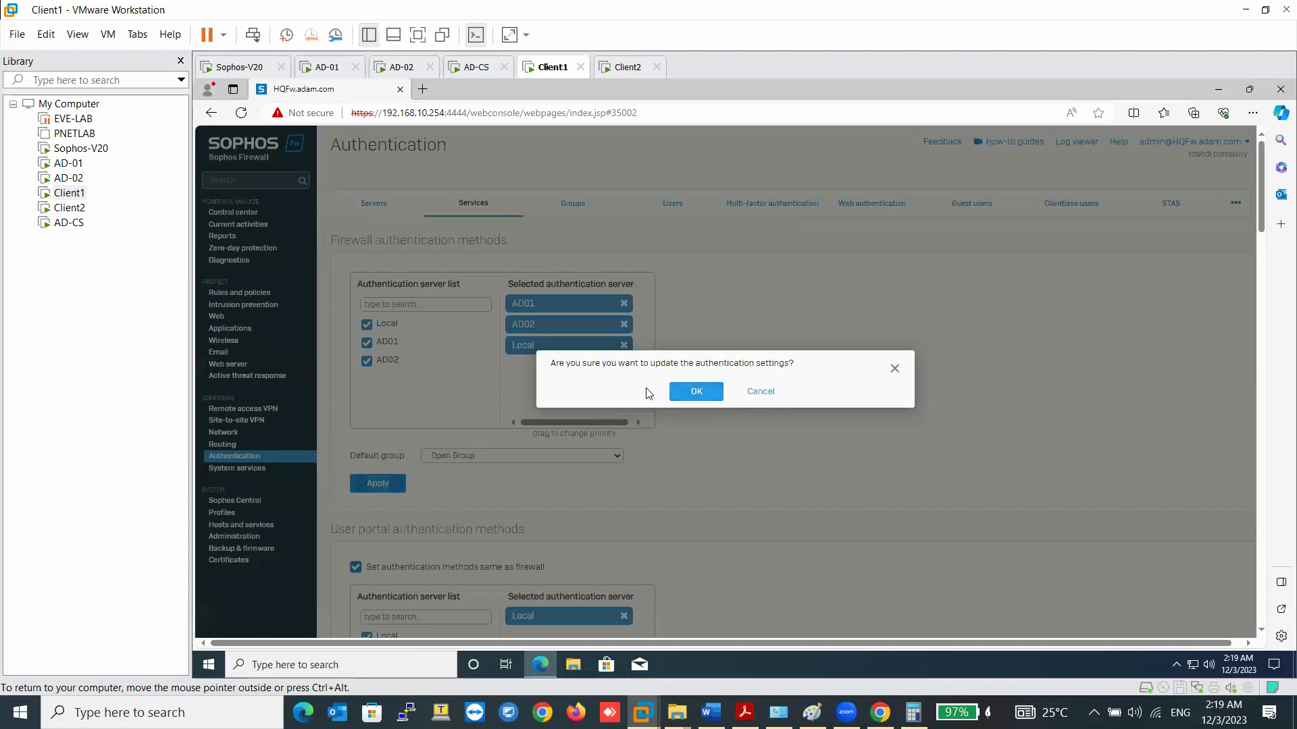
click(696, 391)
- Make IPsec/L2TP/PPTP VPN authentication the same as firewall and apply it
scroll(430, 408, down, 3)
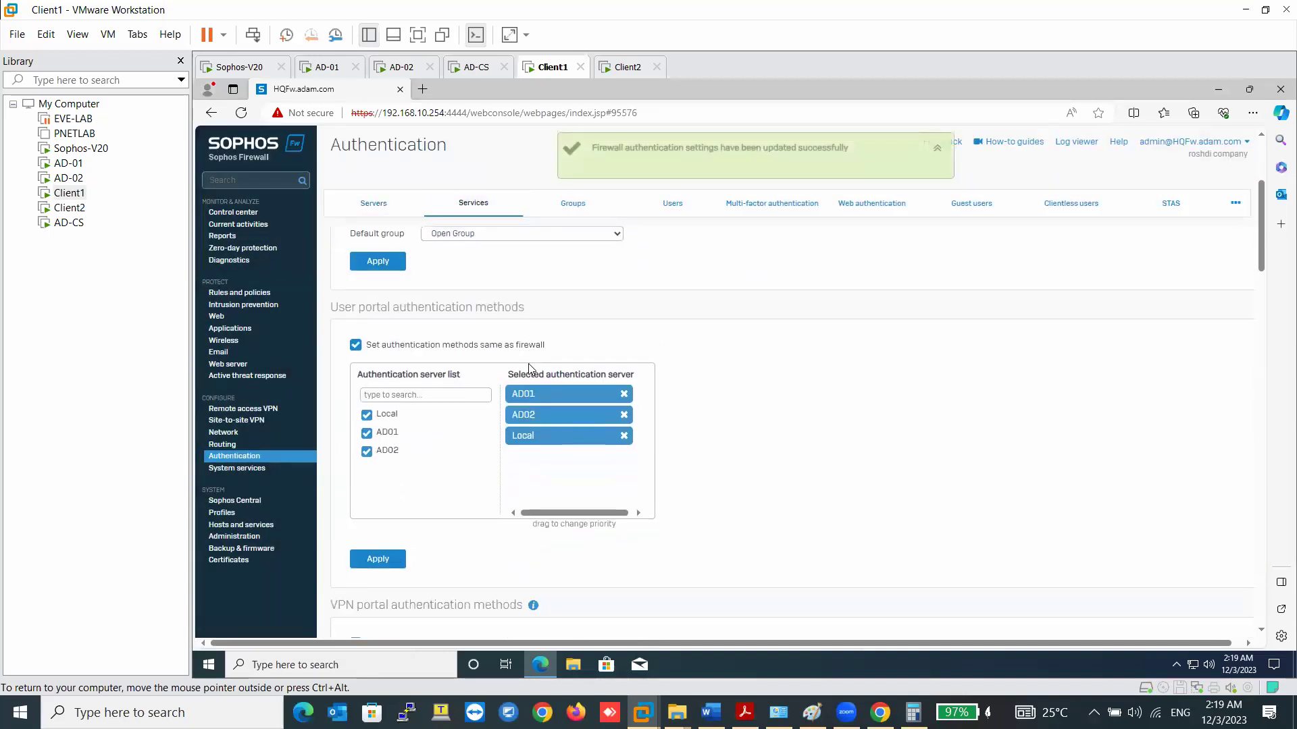
scroll(430, 408, down, 1)
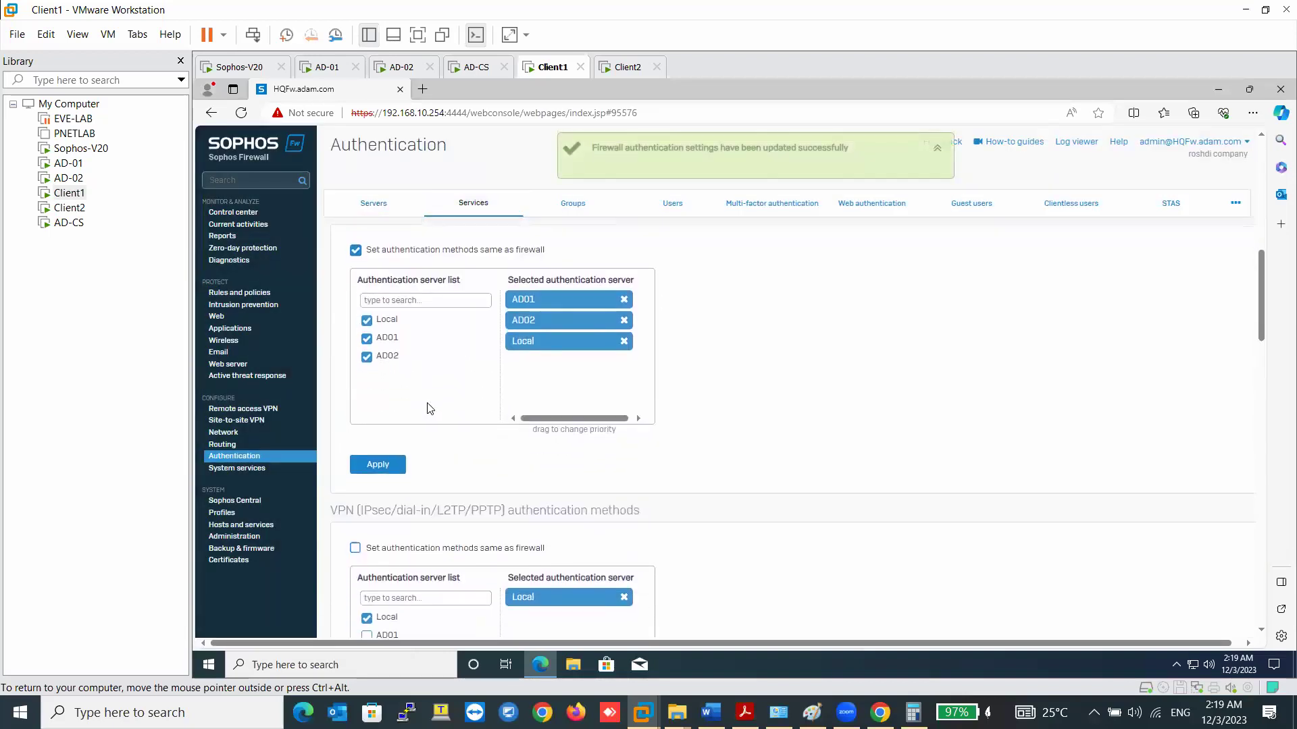
scroll(427, 409, down, 1)
scroll(406, 348, up, 1)
scroll(483, 260, down, 3)
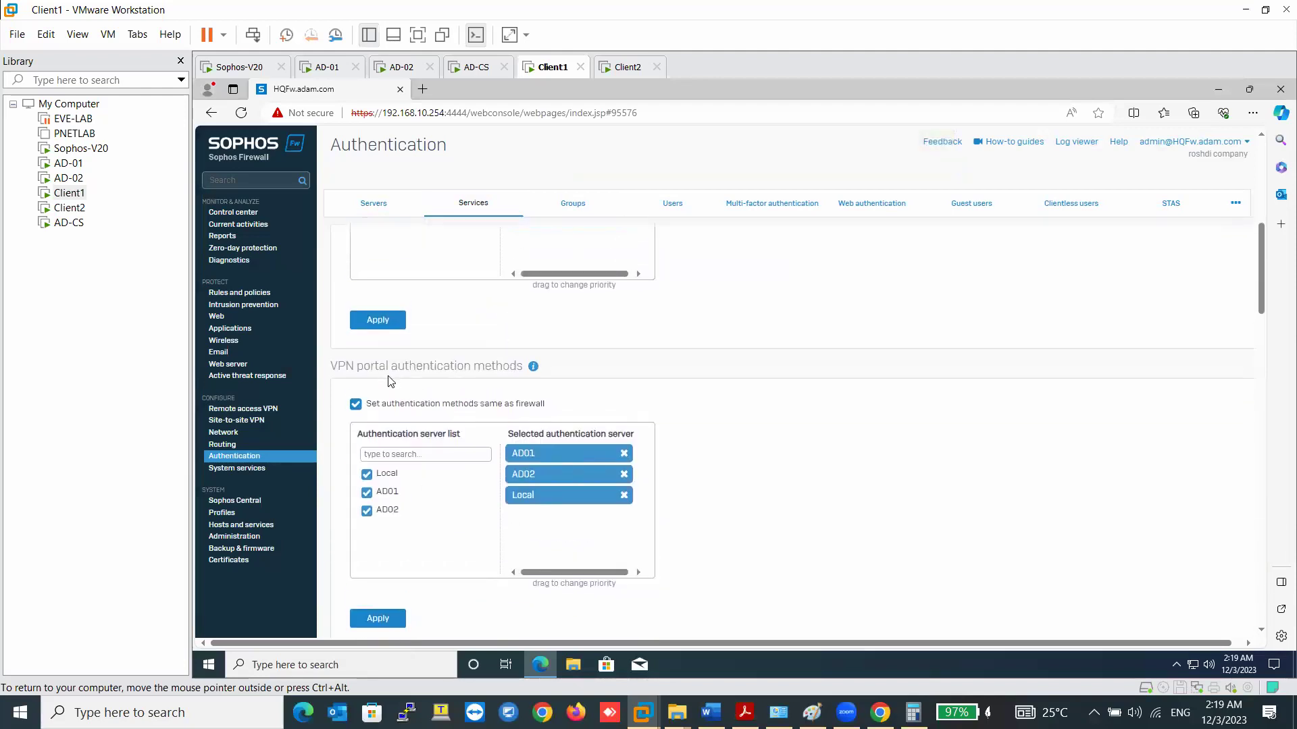
scroll(484, 386, down, 3)
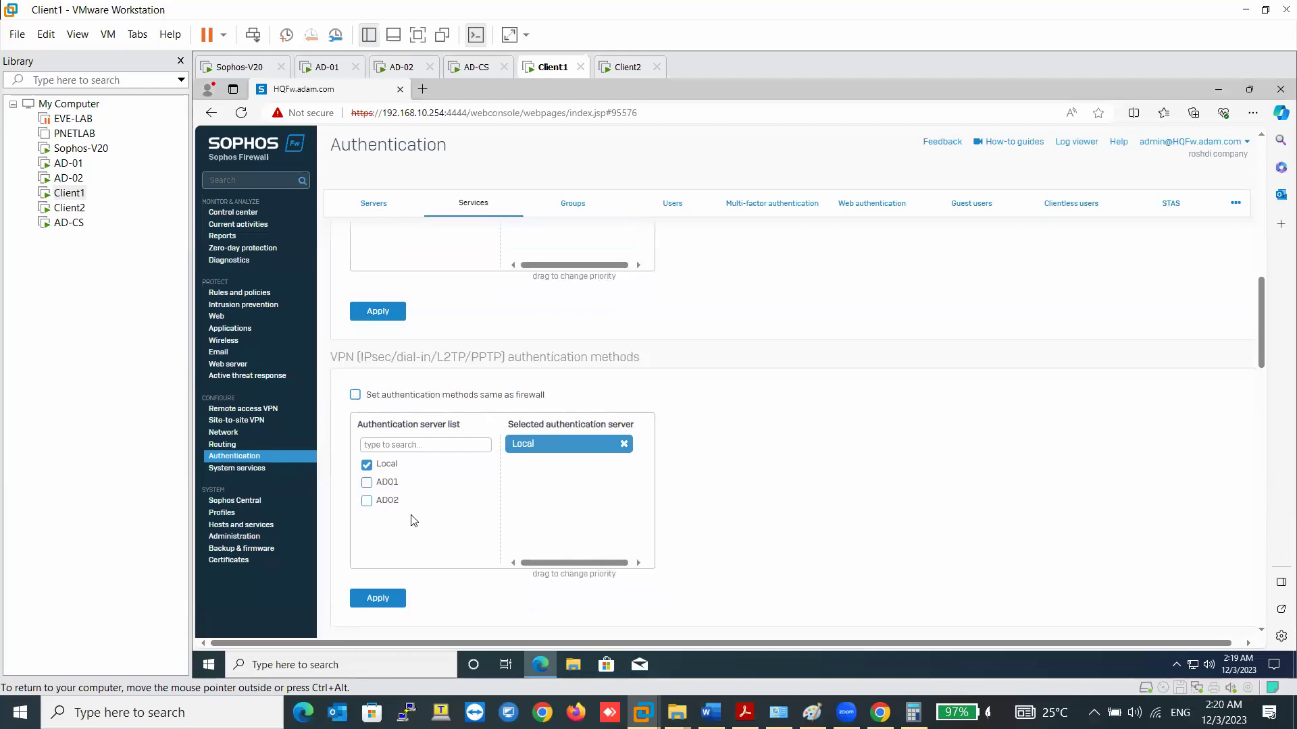
click(355, 395)
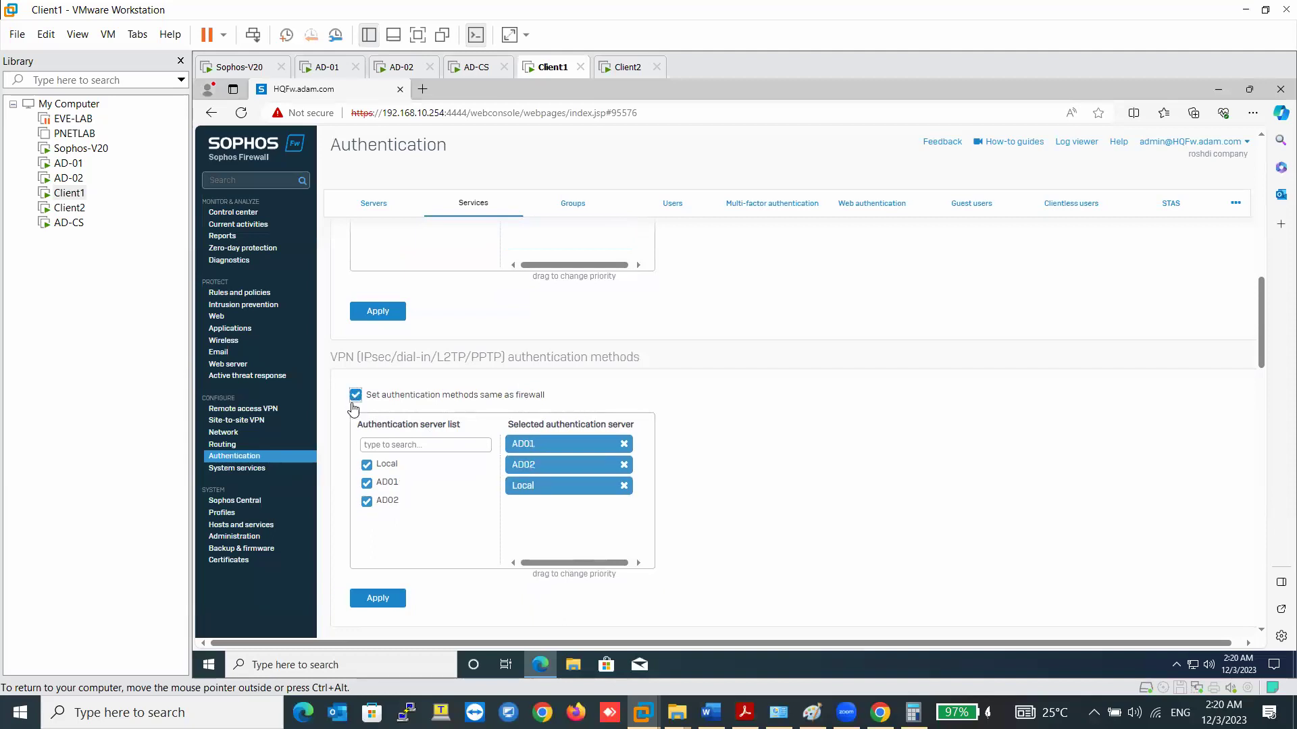
click(389, 598)
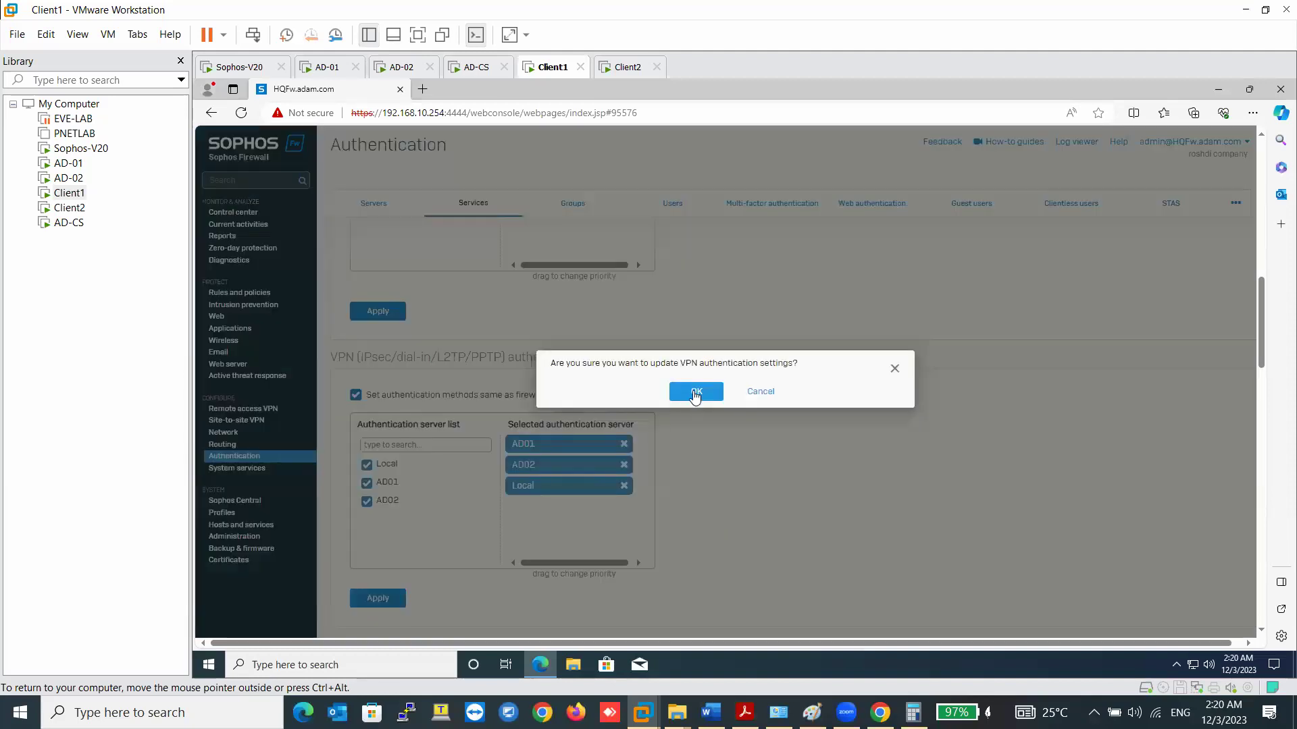
click(696, 391)
scroll(485, 531, down, 3)
scroll(485, 531, down, 3)
scroll(484, 531, down, 10)
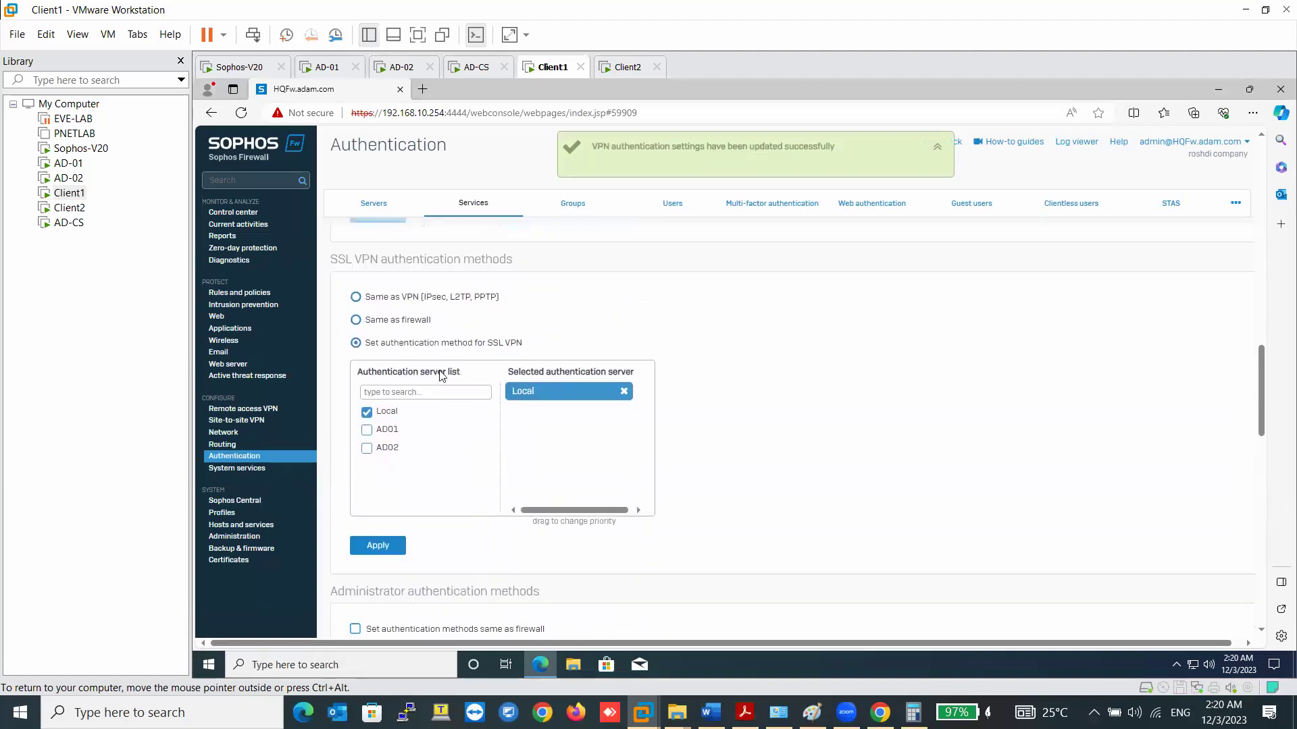
- Make SSL VPN authentication the same as firewall and apply it
click(396, 322)
click(378, 545)
click(695, 391)
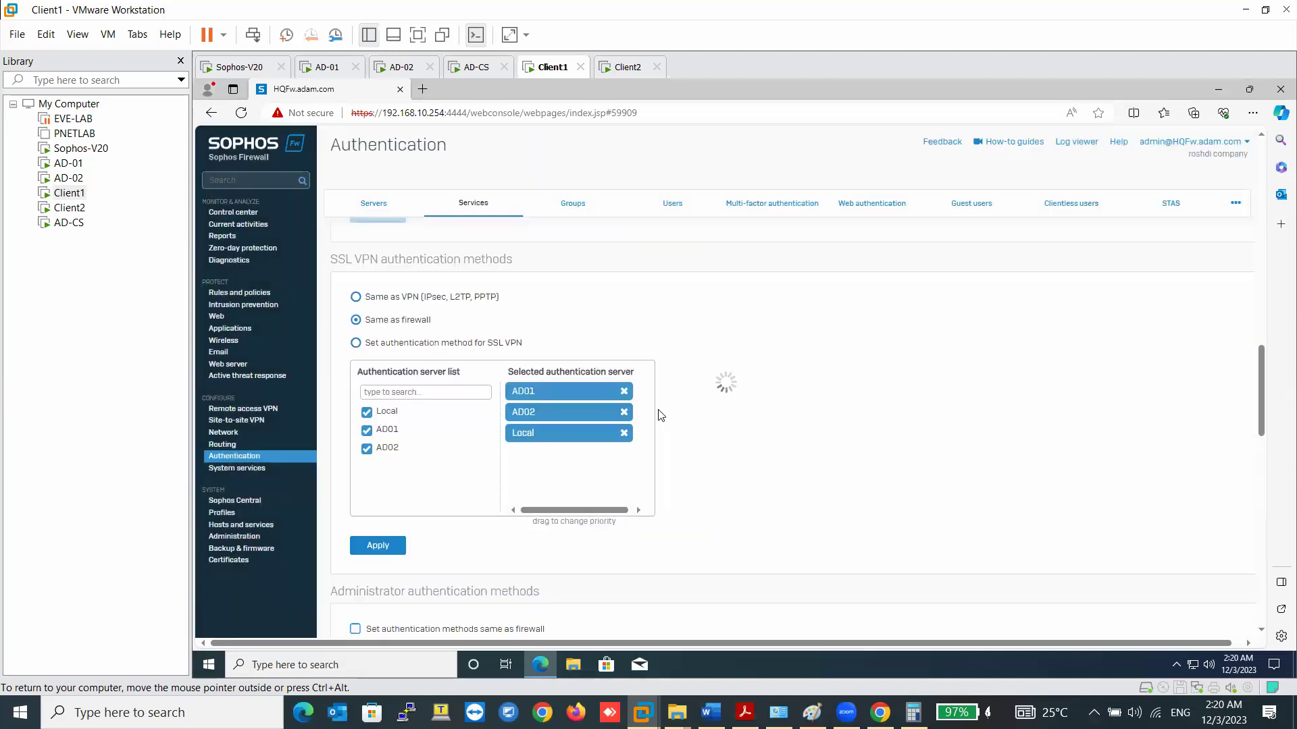
scroll(502, 474, down, 3)
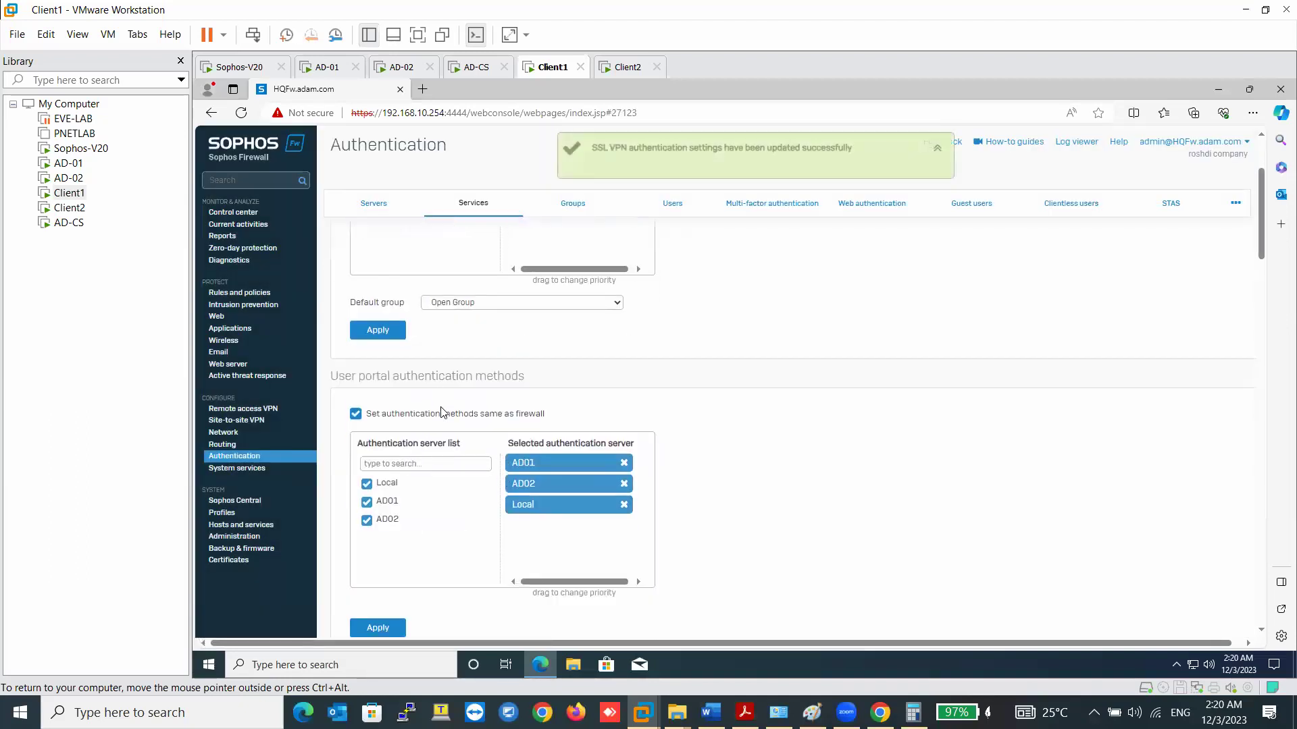
scroll(446, 422, down, 15)
scroll(442, 415, down, 2)
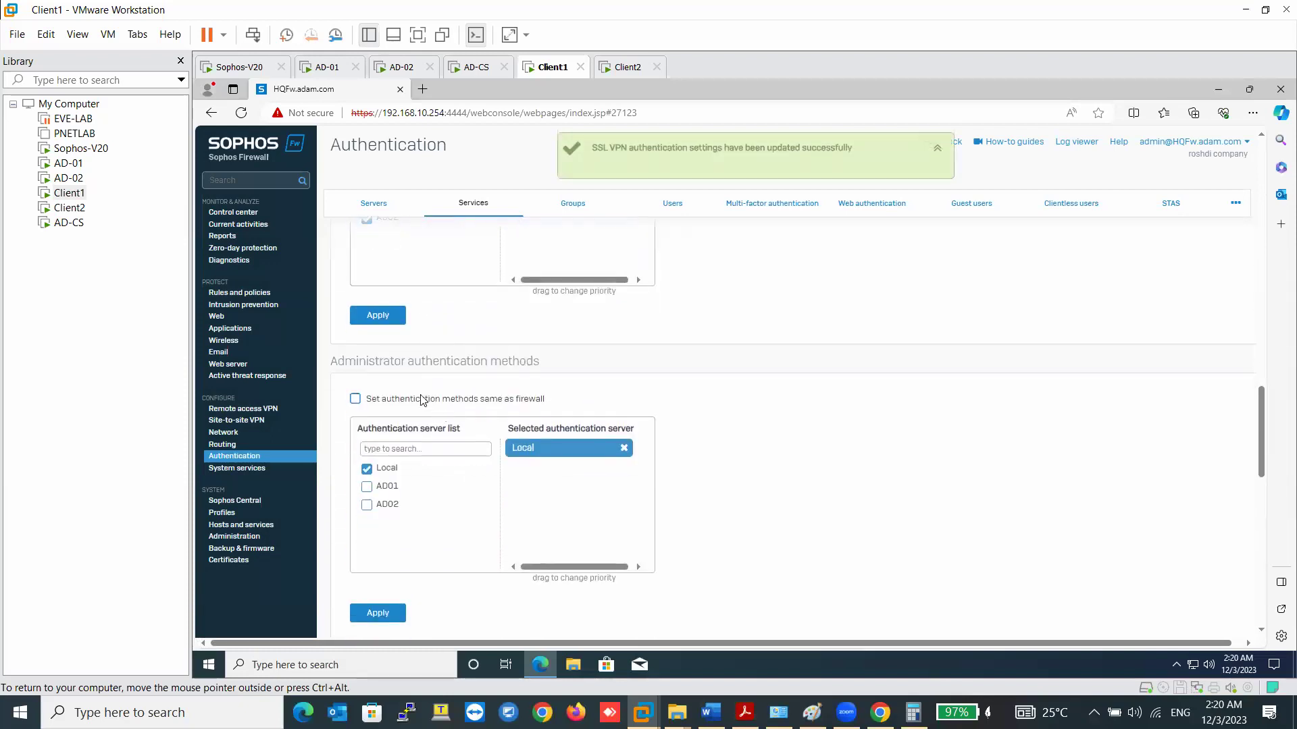
- Set administrator authentication methods the same as firewall and apply it
click(355, 399)
click(388, 612)
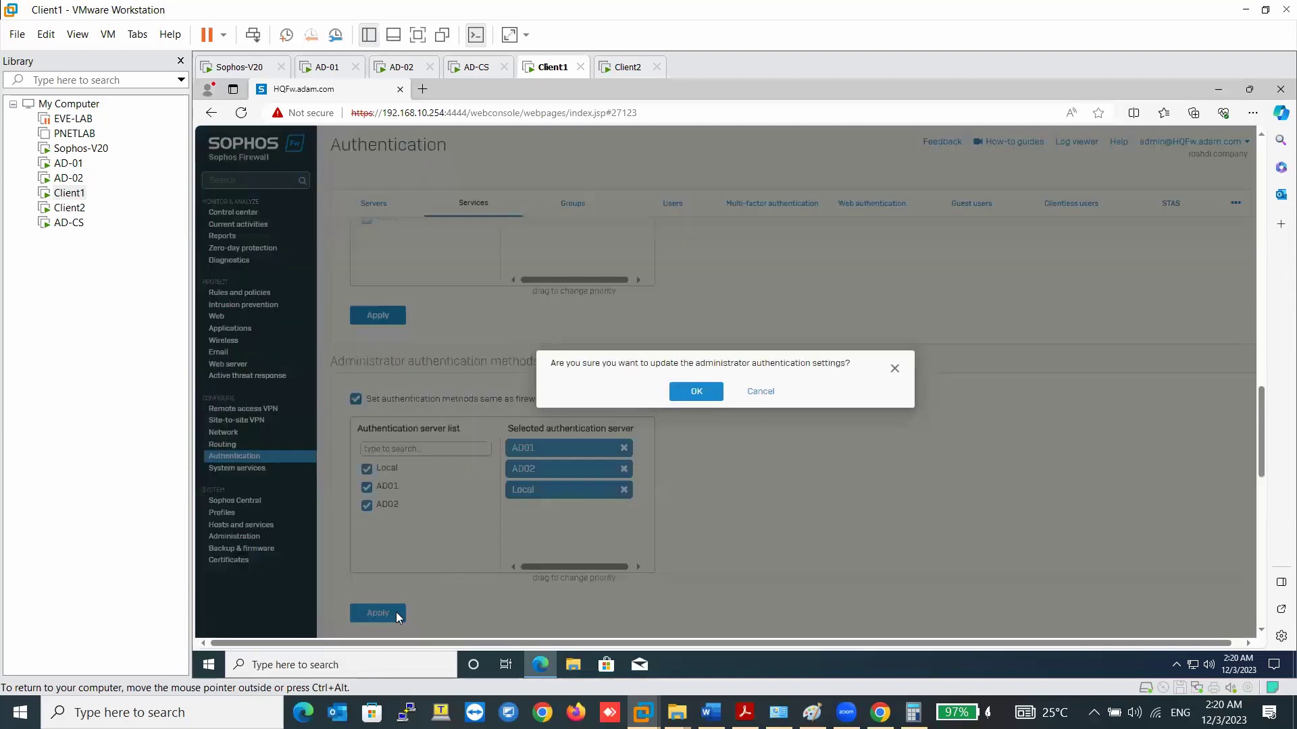
click(694, 391)
scroll(673, 430, down, 15)
scroll(673, 430, down, 5)
scroll(673, 430, up, 8)
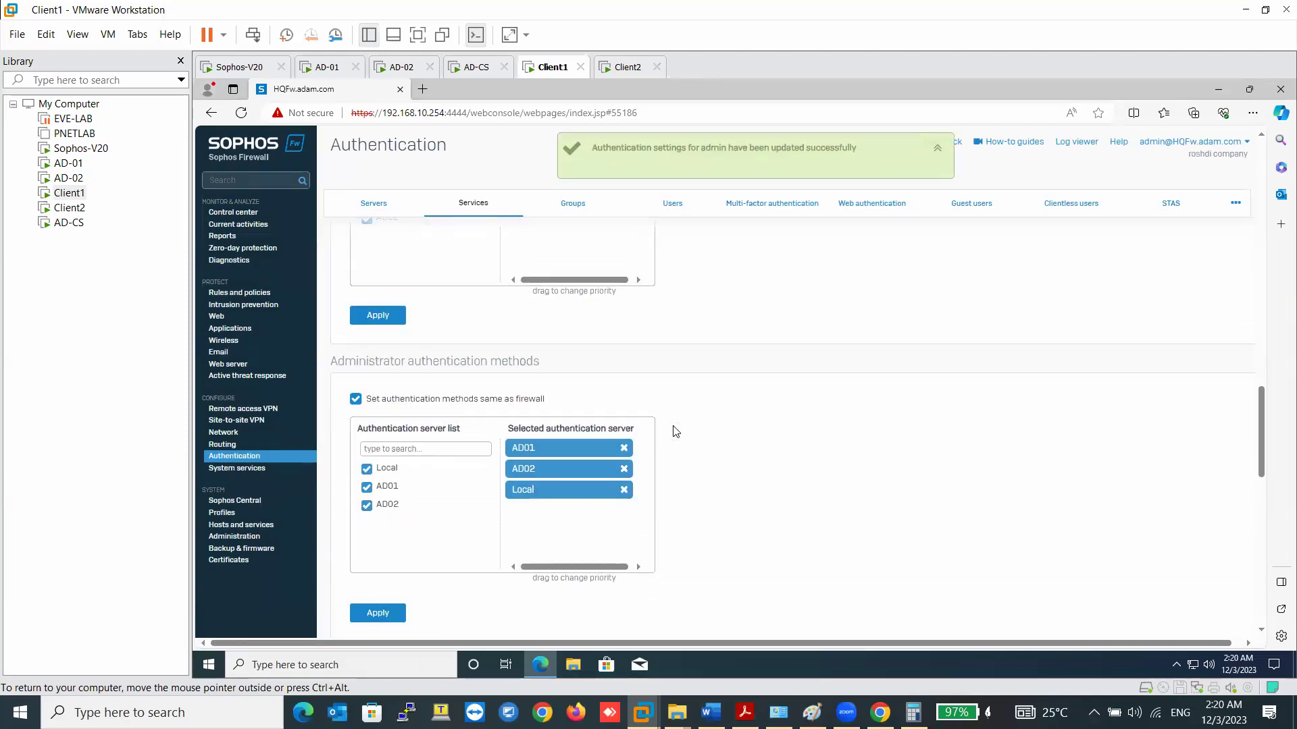
scroll(674, 429, down, 4)
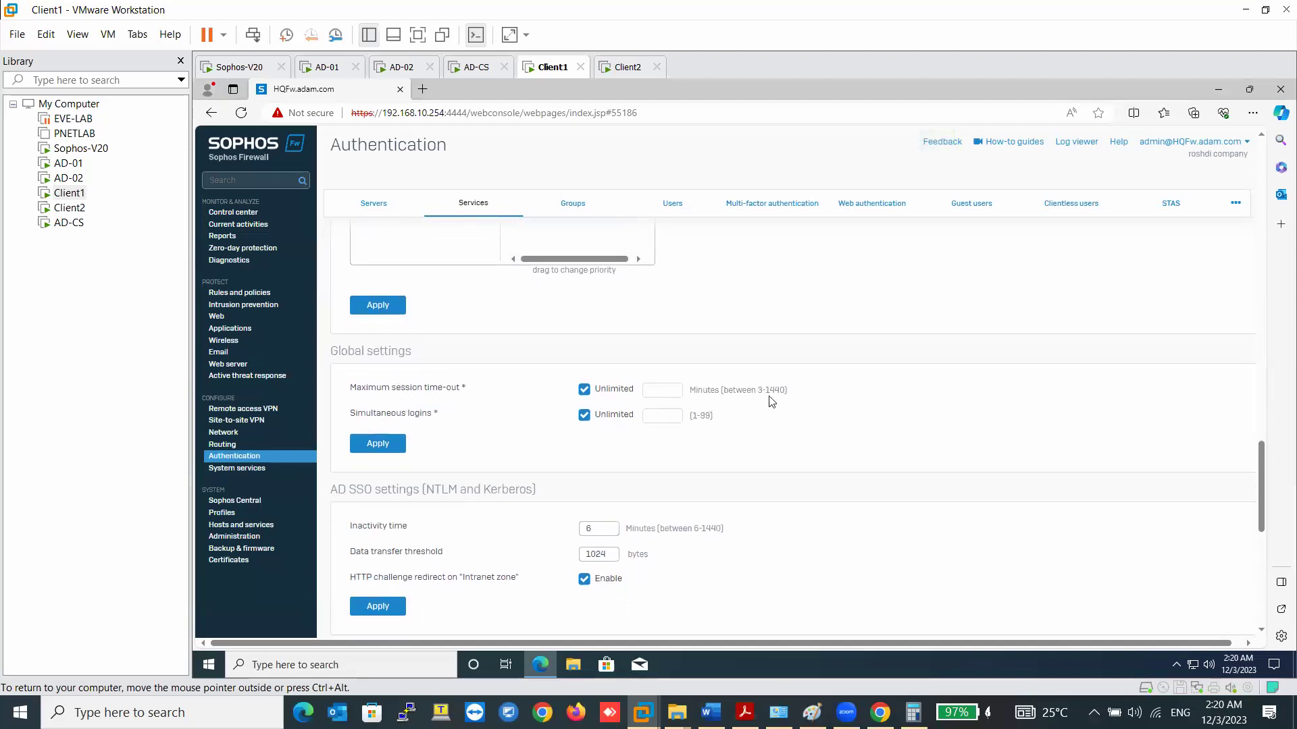
click(583, 389)
drag(764, 393, 786, 392)
click(584, 390)
scroll(440, 447, down, 2)
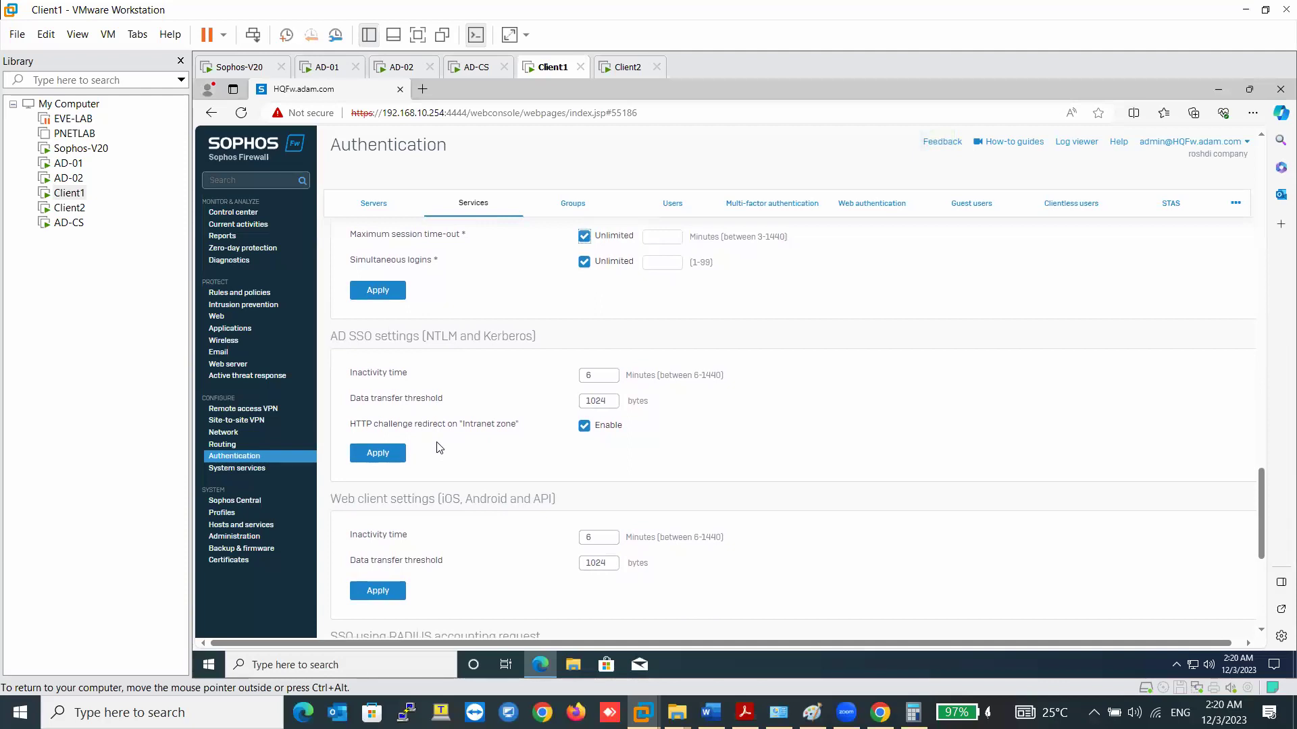
scroll(439, 447, down, 5)
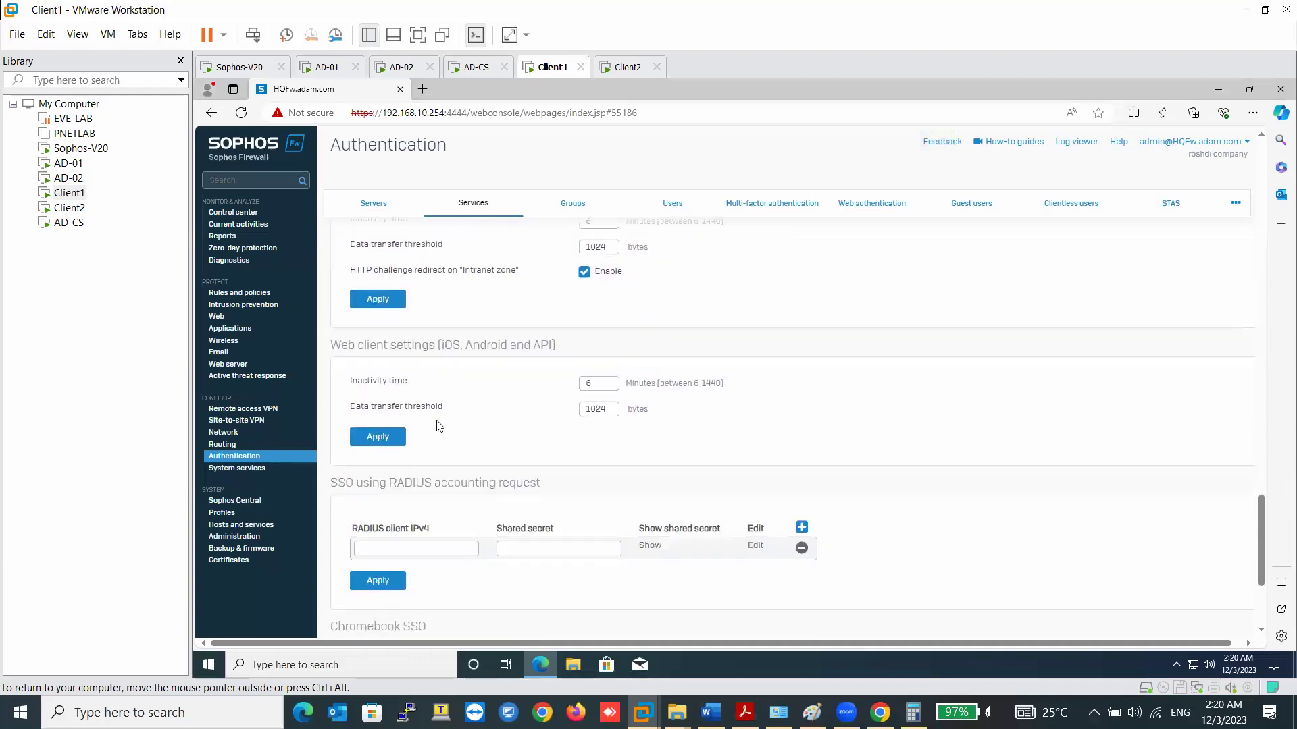
scroll(407, 335, up, 1)
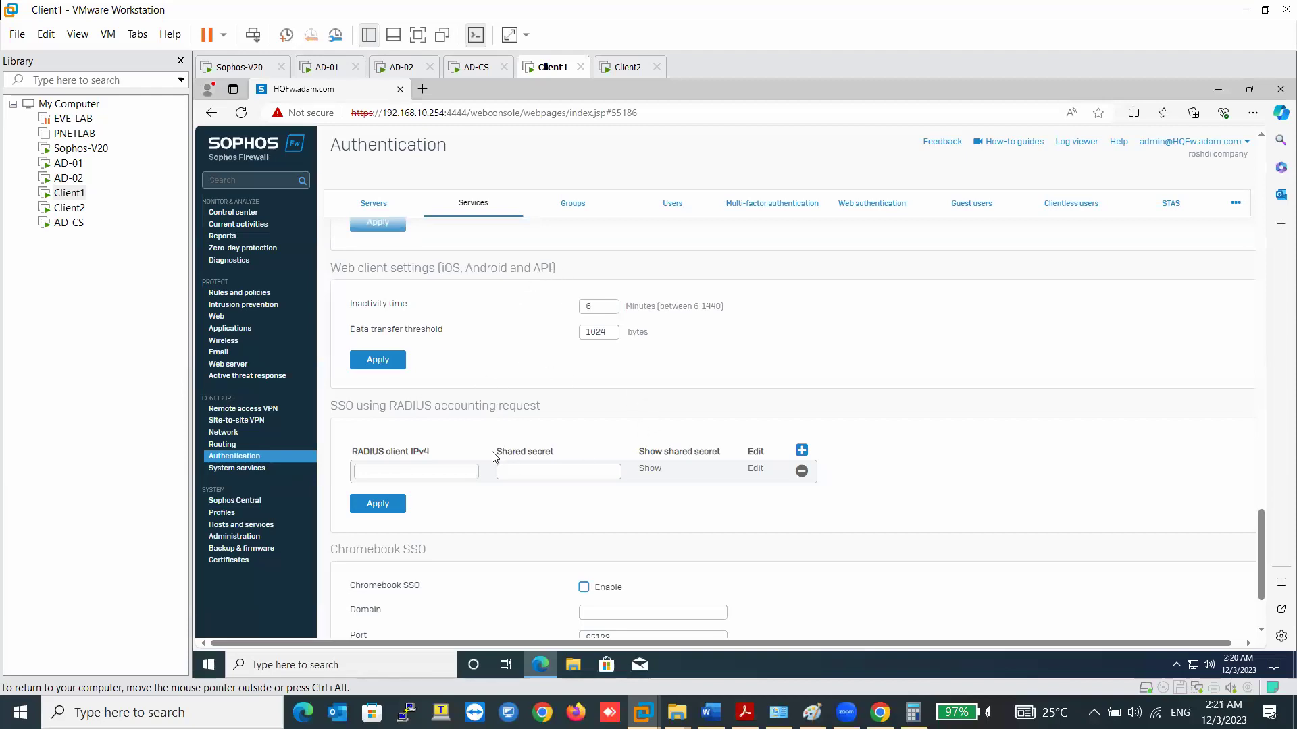
scroll(492, 457, down, 2)
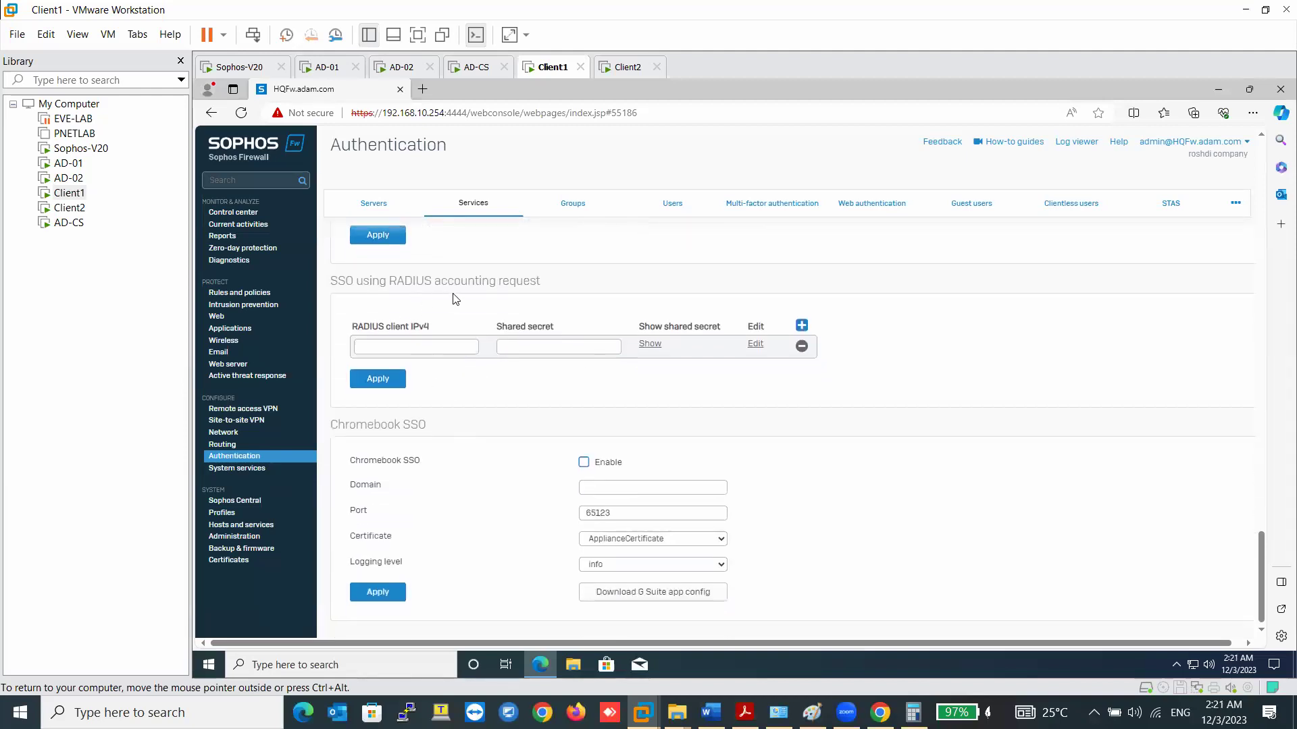
click(425, 343)
scroll(461, 440, up, 15)
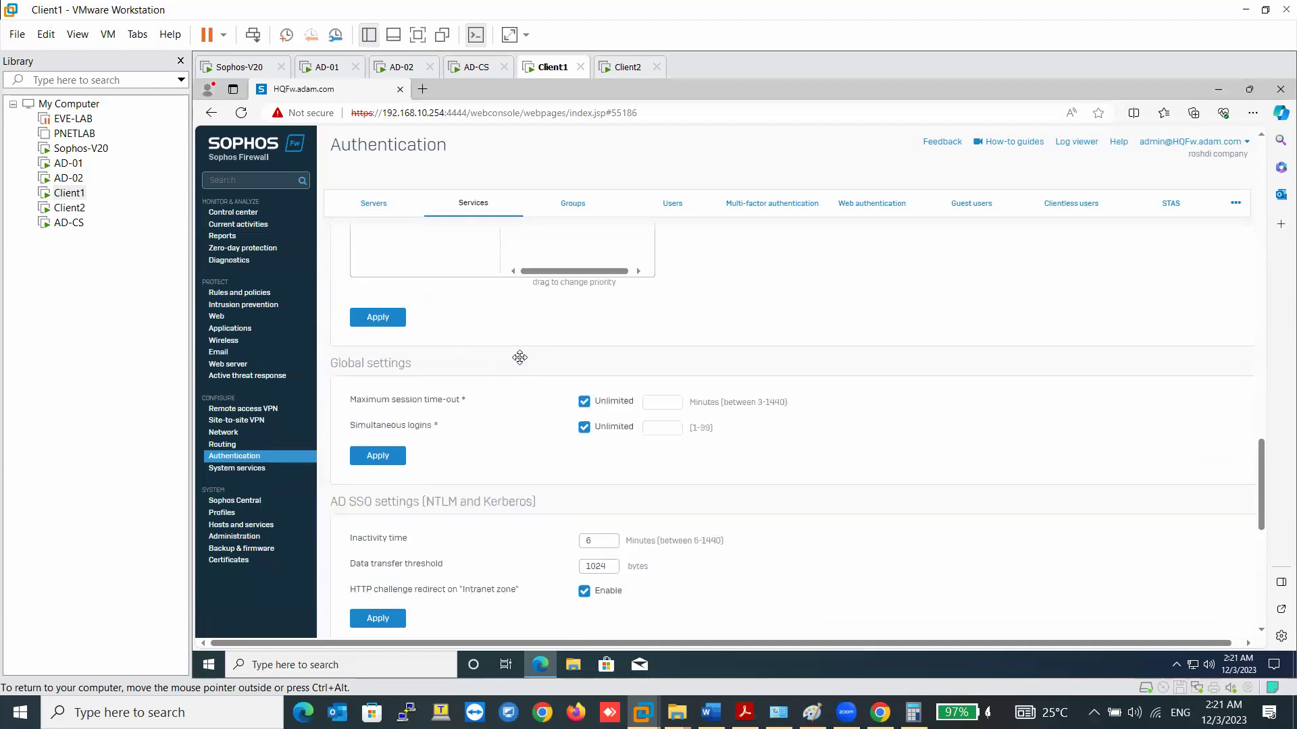
- Start the AD02 group import wizard with base DN dc=adam,dc=com
click(581, 201)
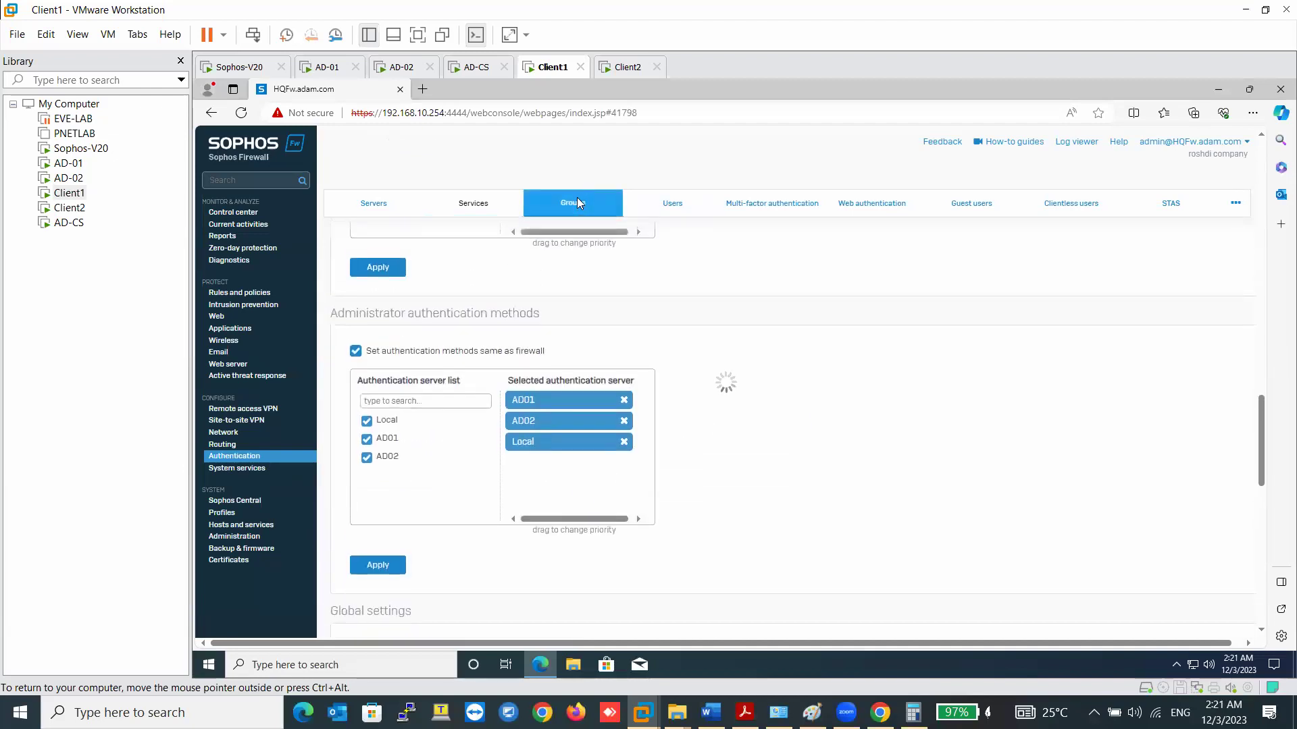
click(396, 206)
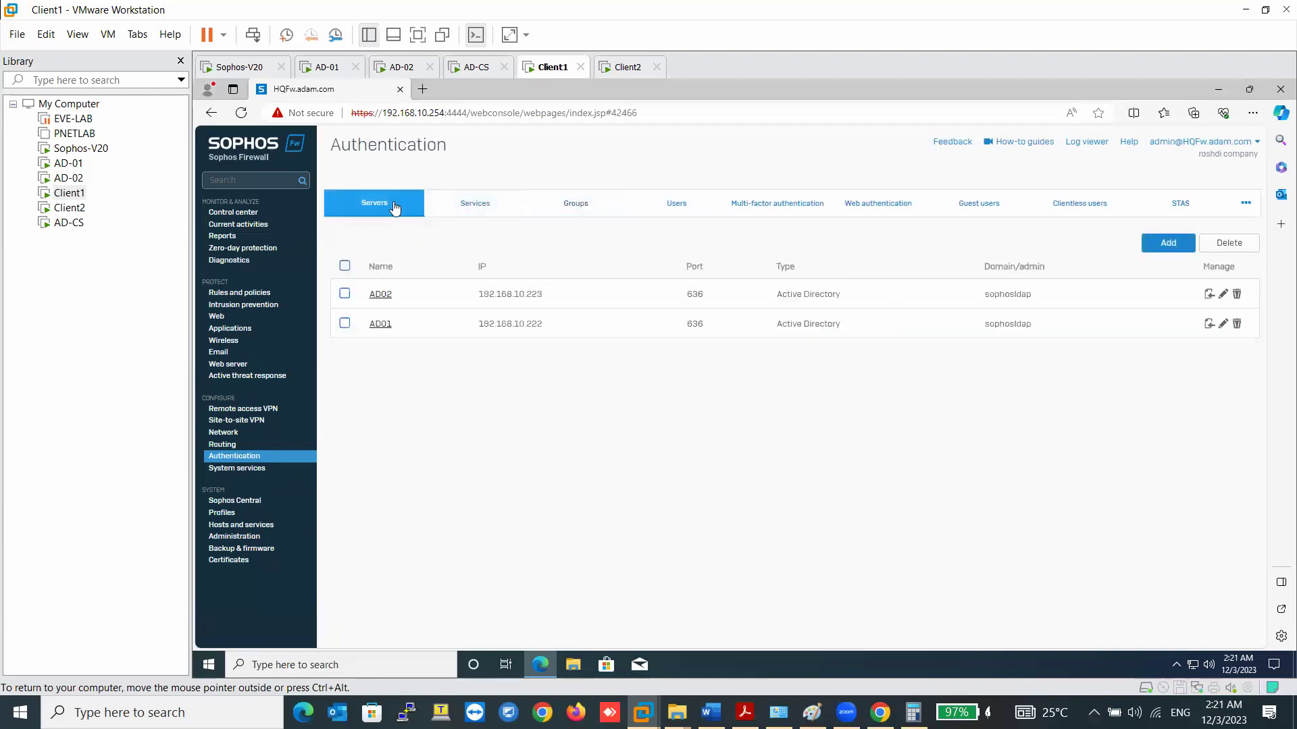
click(1208, 295)
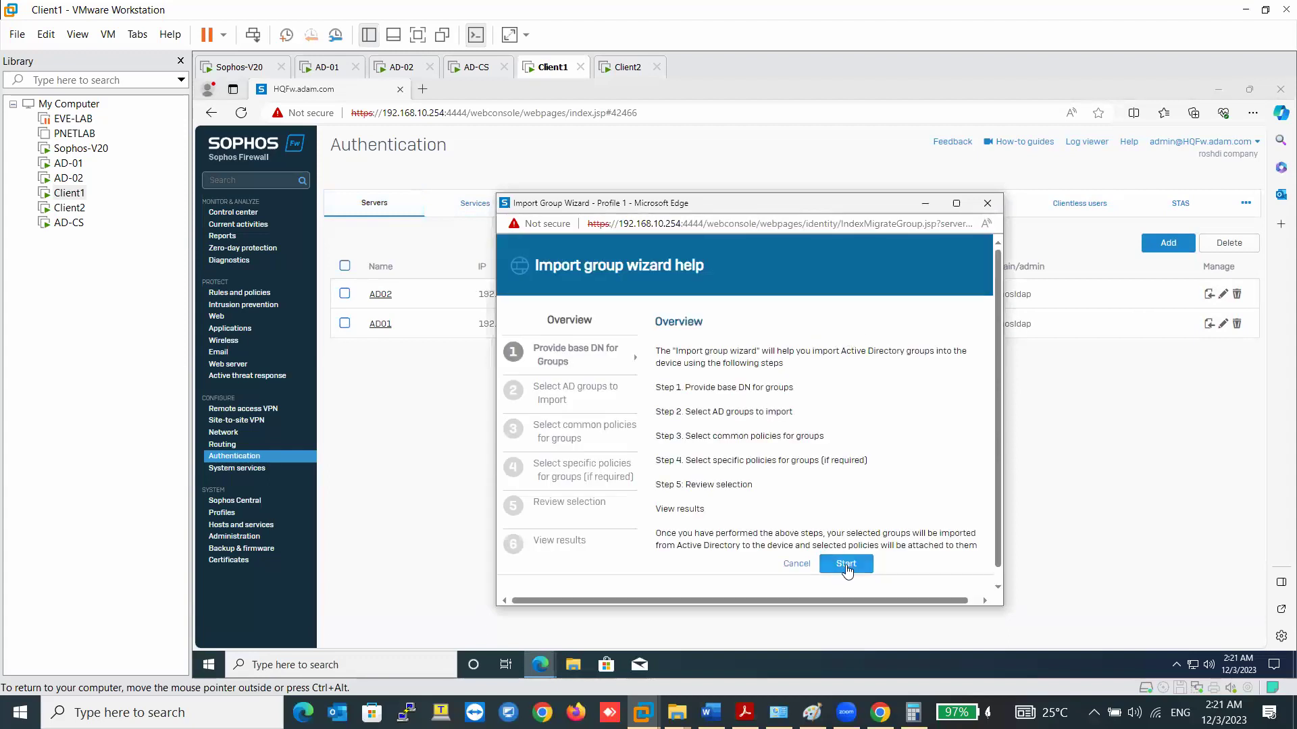
click(844, 564)
click(881, 402)
click(962, 397)
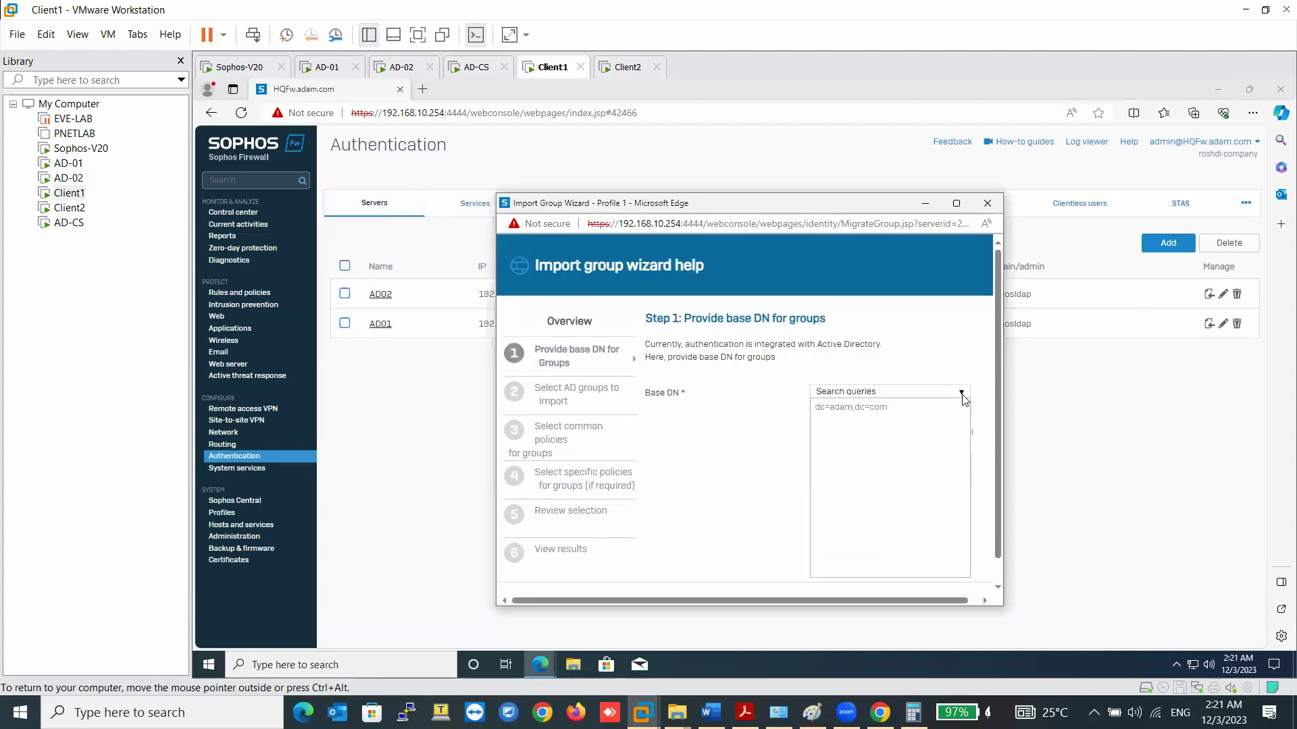
click(925, 407)
click(921, 433)
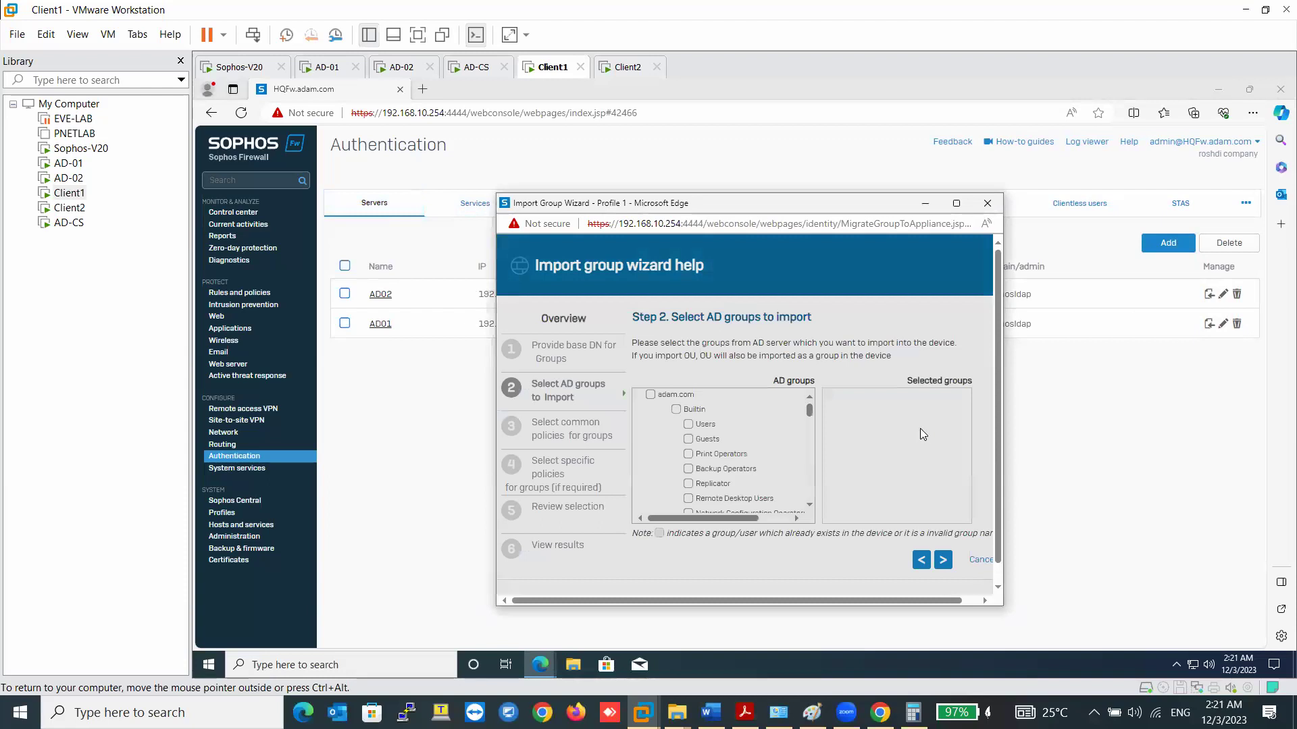
- Import the HQ Groups and Users units with the default policies
click(651, 439)
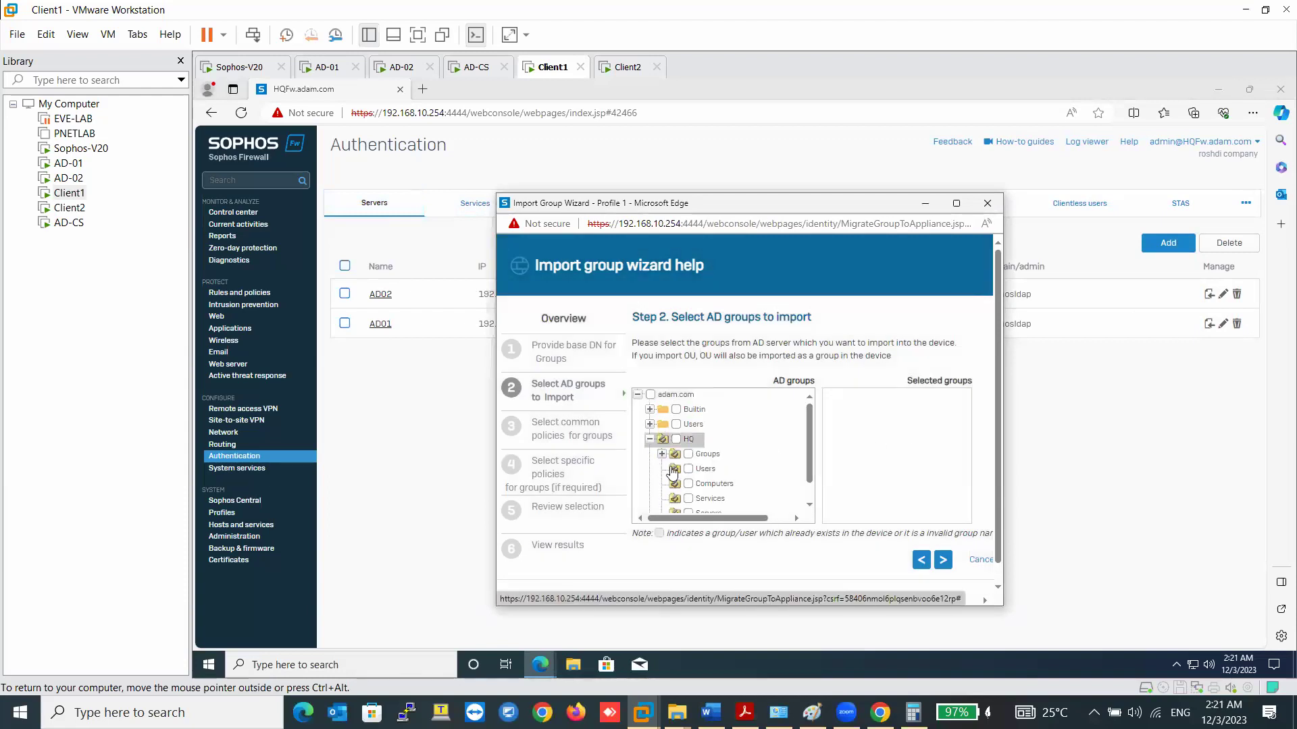
click(689, 454)
click(689, 469)
click(944, 560)
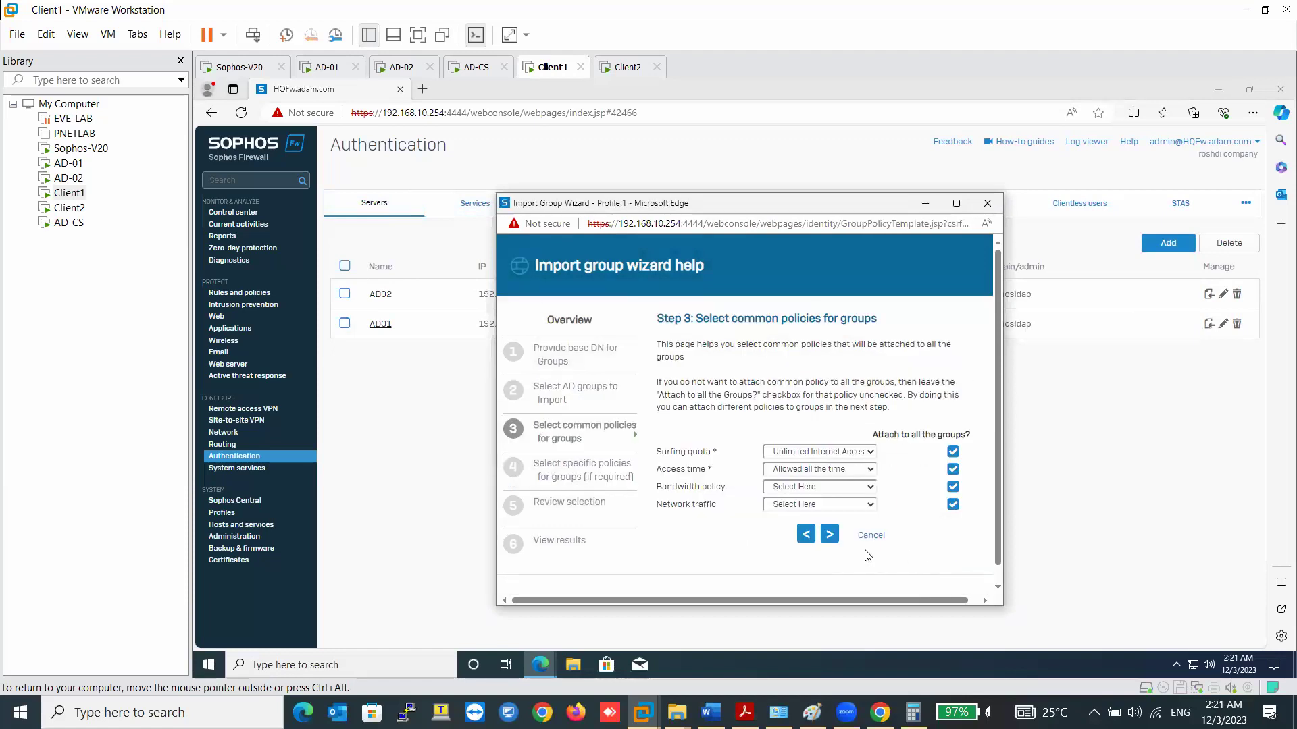
click(831, 538)
click(917, 552)
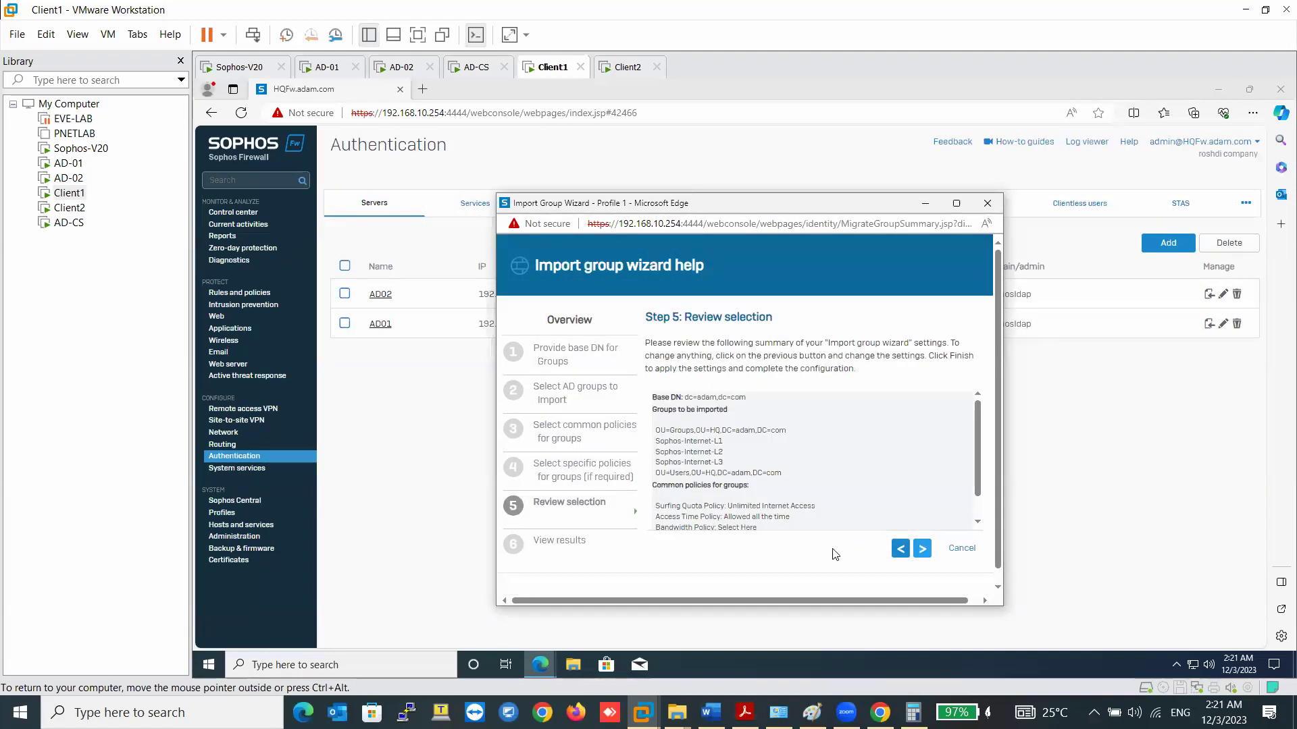
click(716, 428)
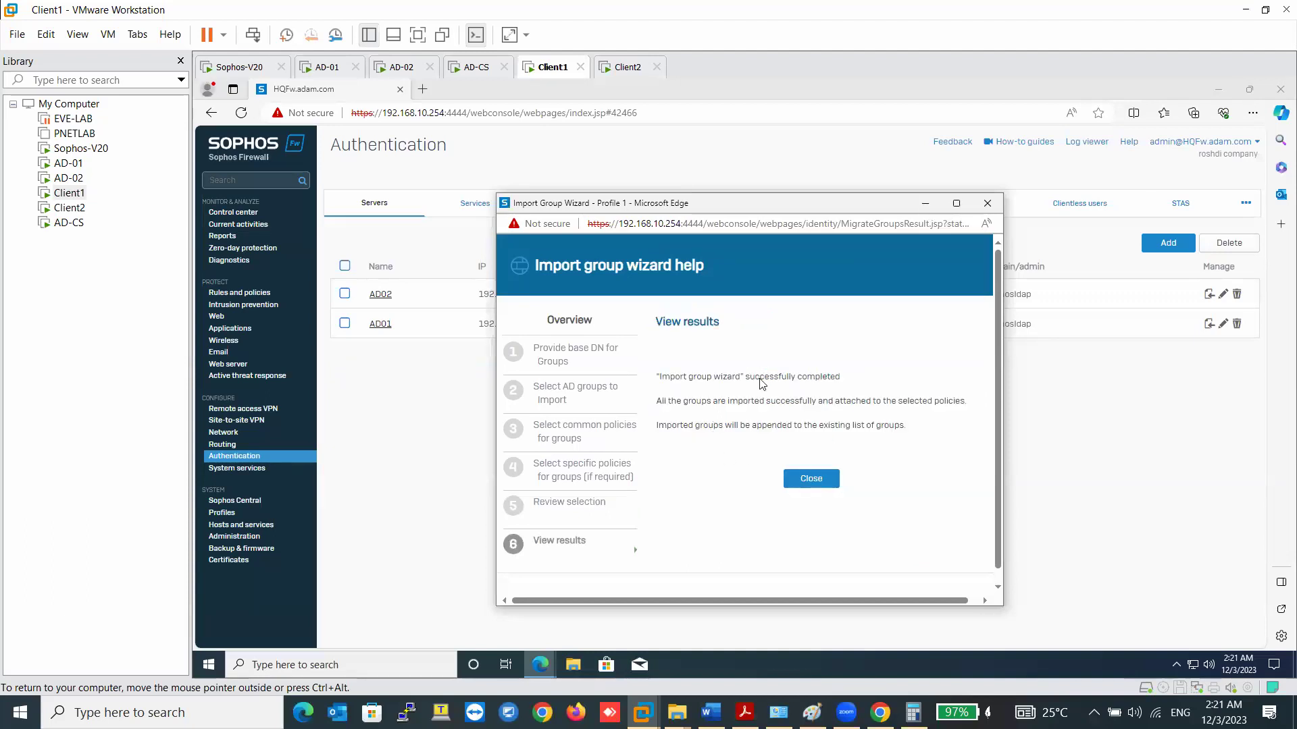
click(803, 480)
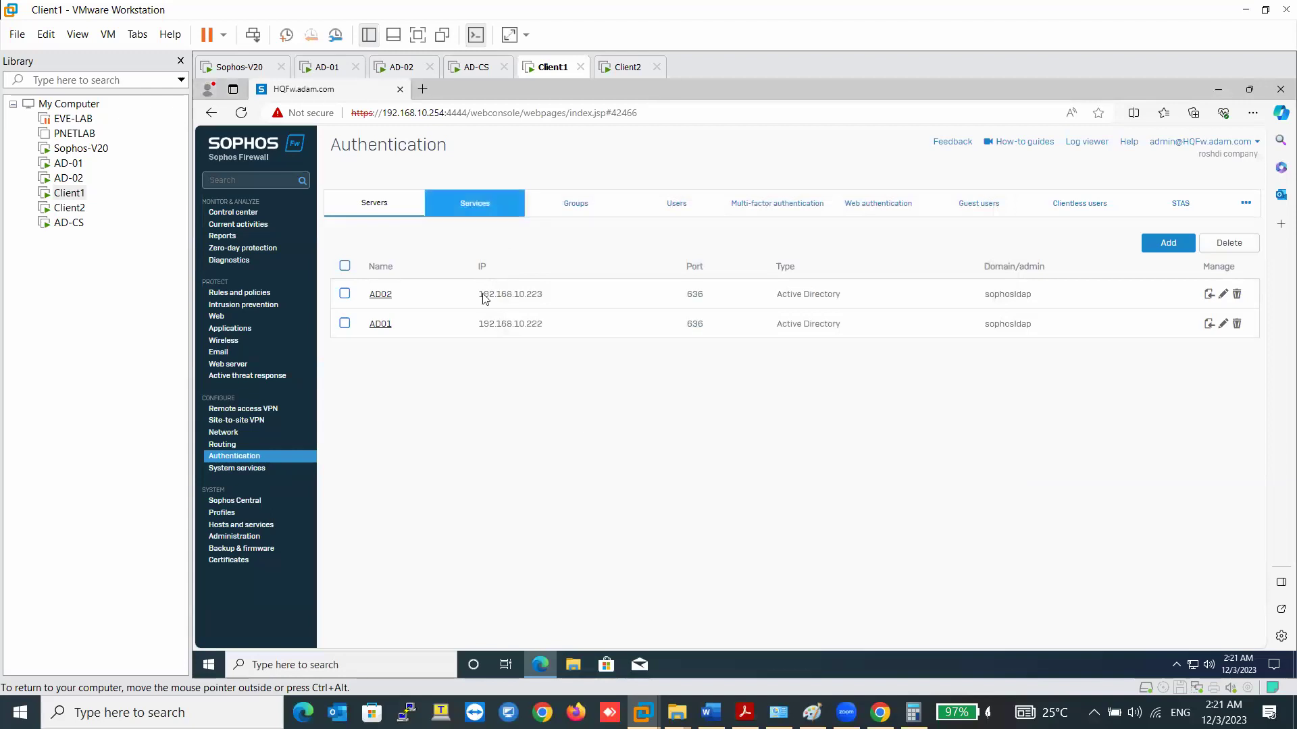
- Review the imported Groups, local Users, Multi-factor authentication and Web authentication pages
click(574, 203)
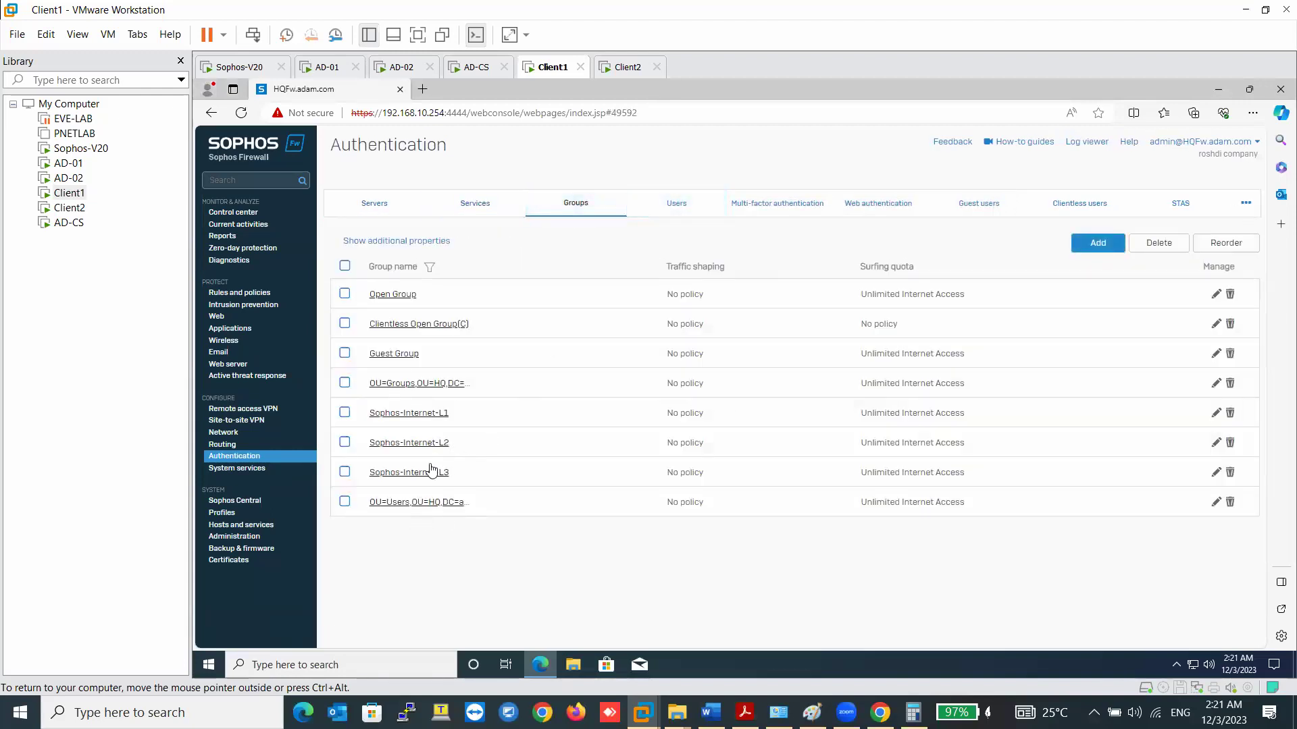
click(676, 203)
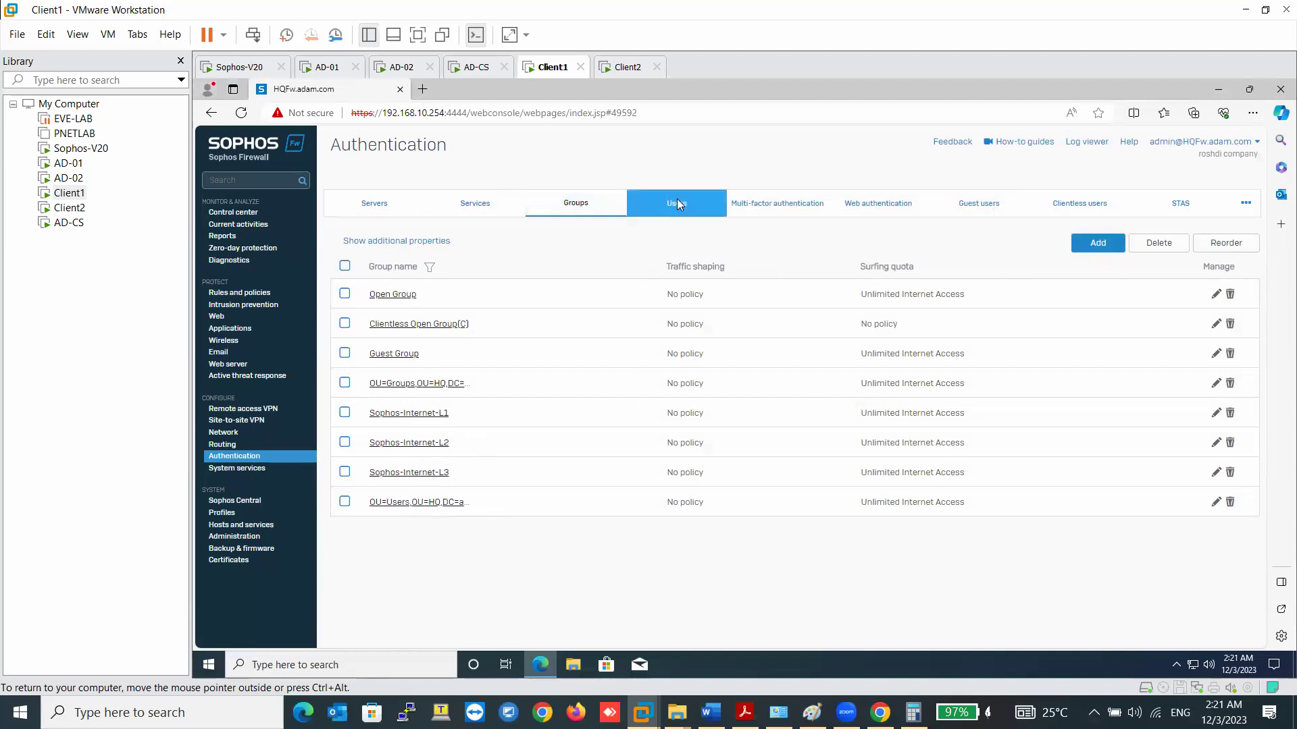
click(793, 219)
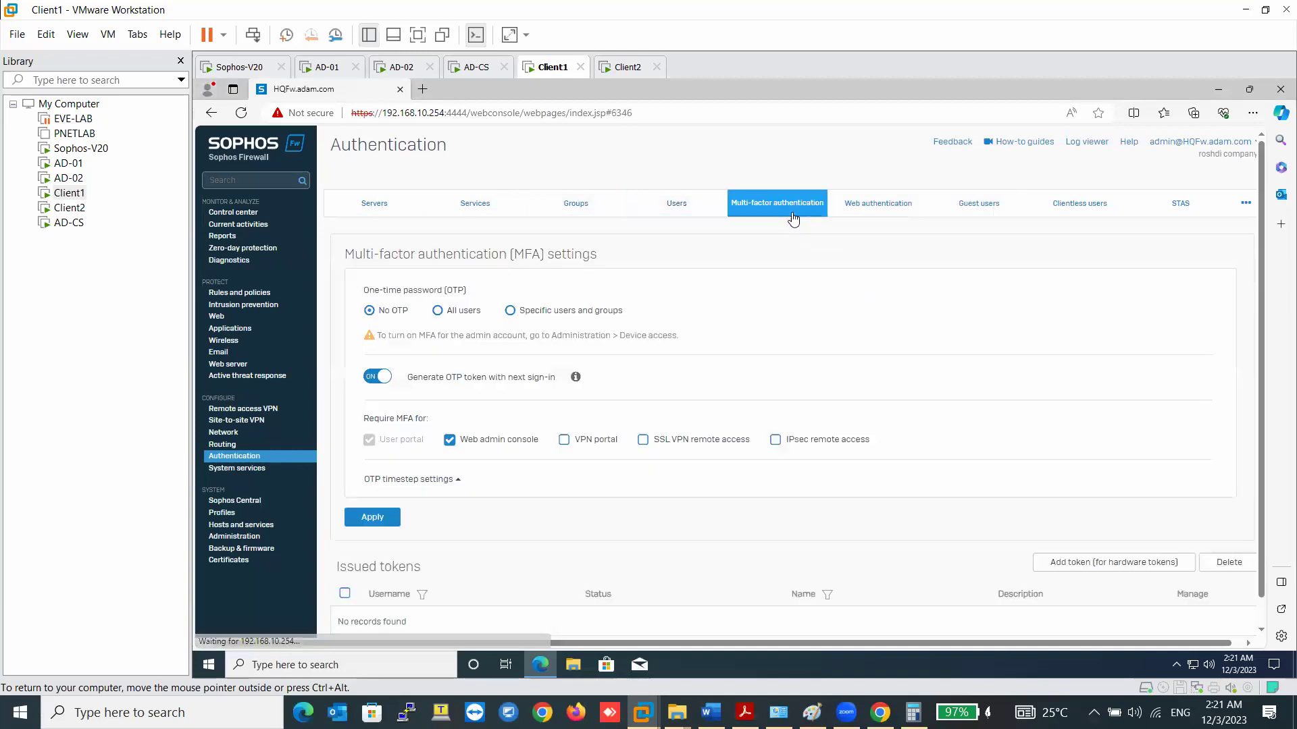
click(879, 202)
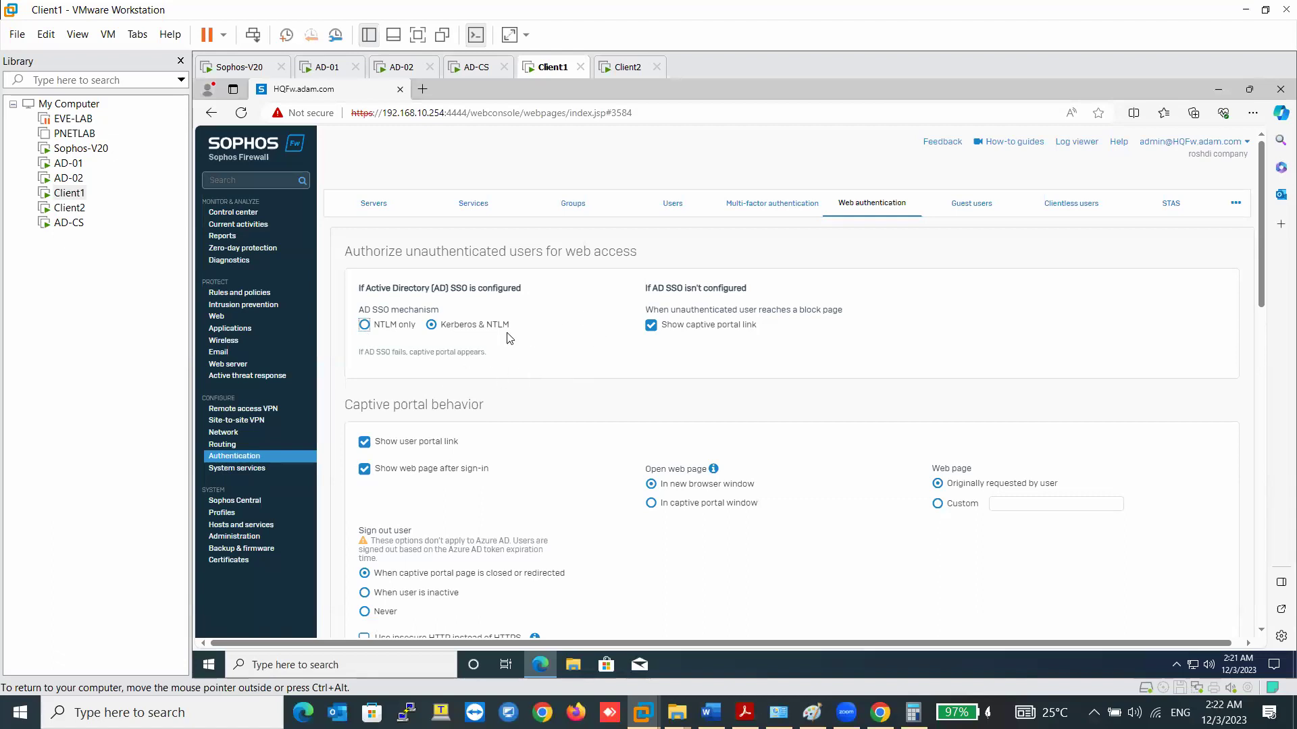
scroll(517, 463, down, 5)
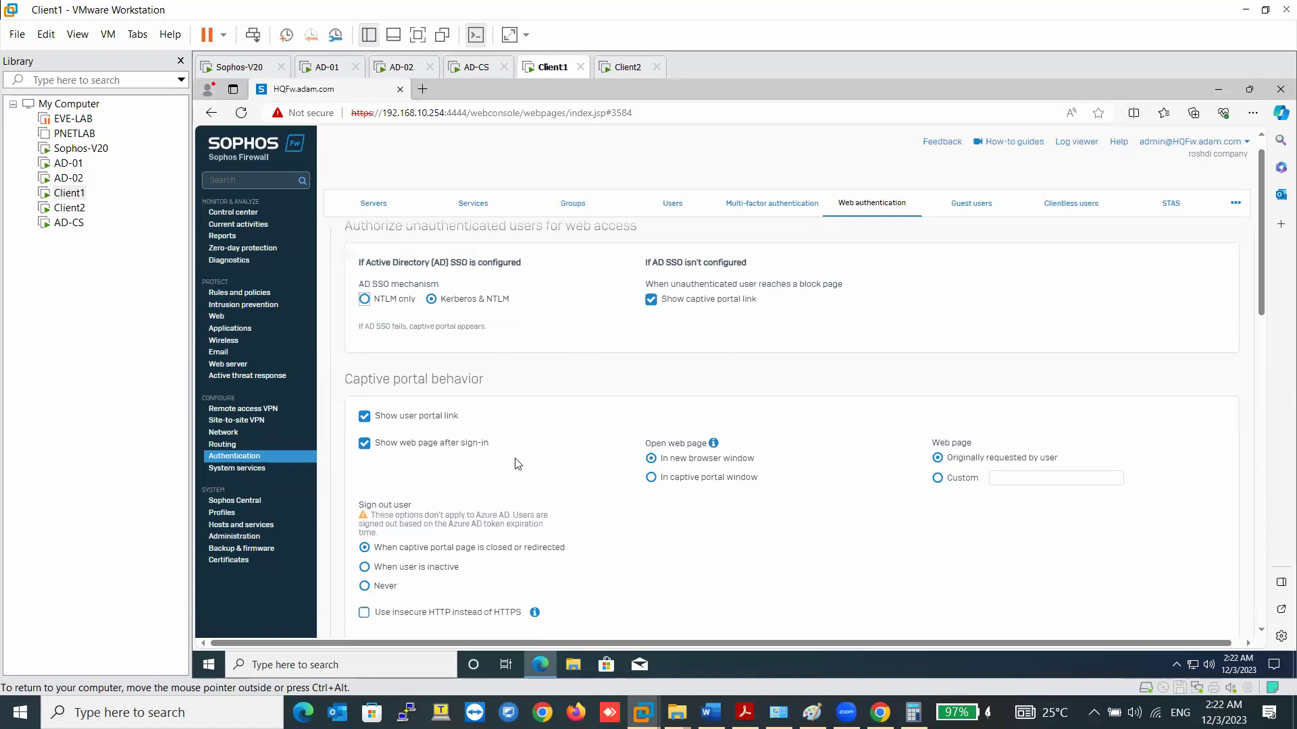
scroll(516, 463, down, 5)
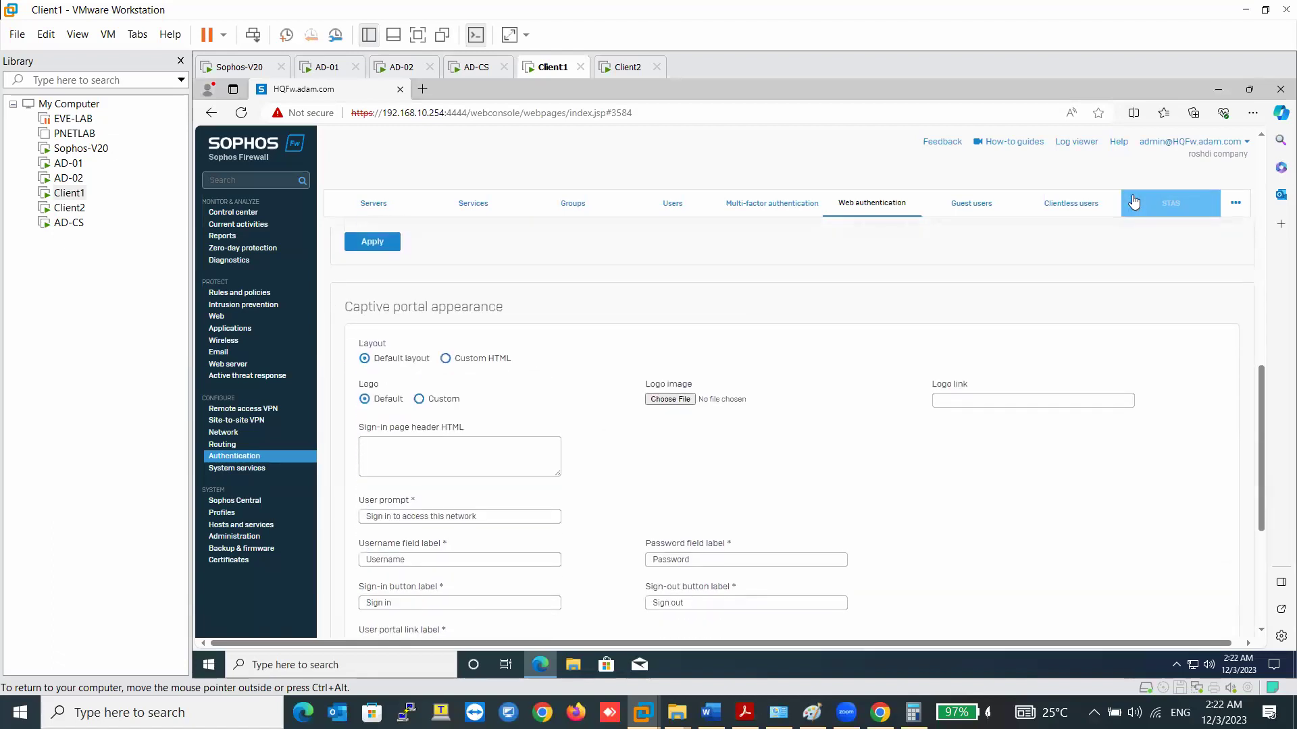
- Check the Guest users list, then switch on Sophos Transparent Authentication Suite under STAS
click(978, 210)
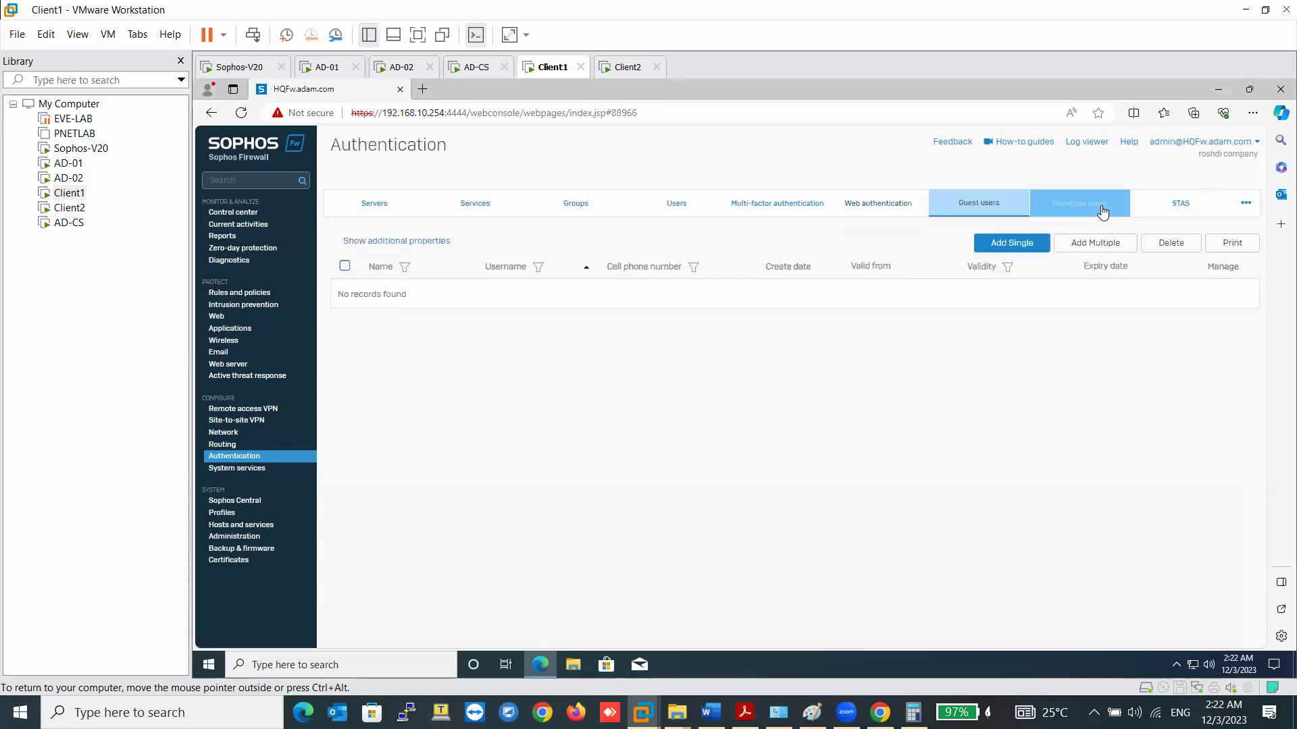
click(1181, 204)
click(376, 281)
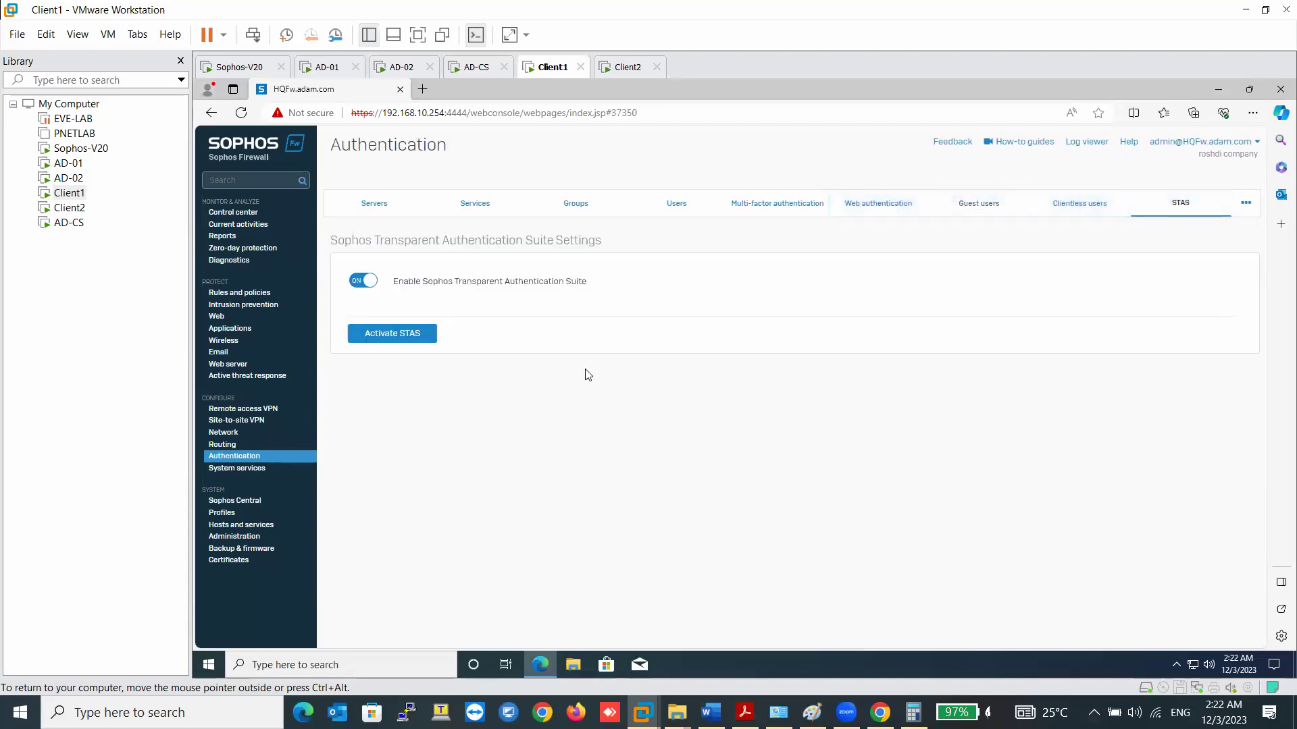
- Activate STAS, apply the 120-second identity probe time-out, and begin adding a collector
click(414, 335)
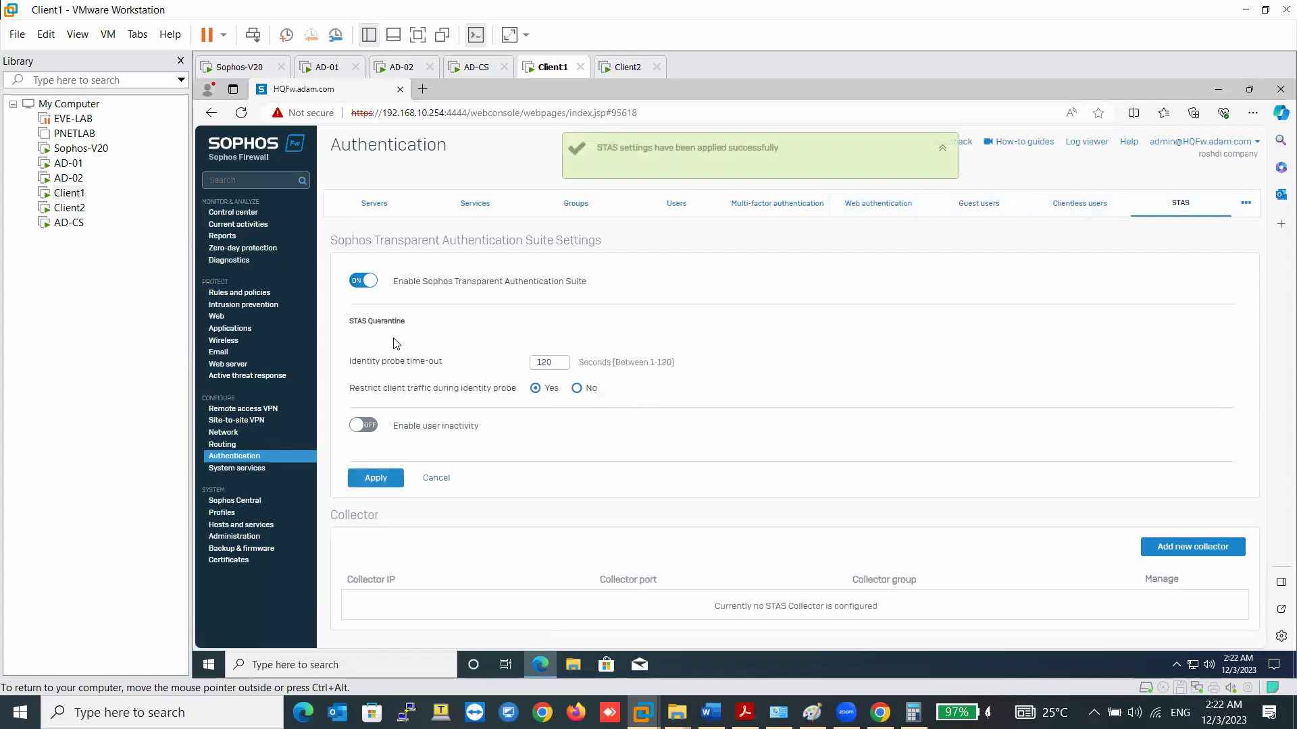
drag(556, 366, 527, 368)
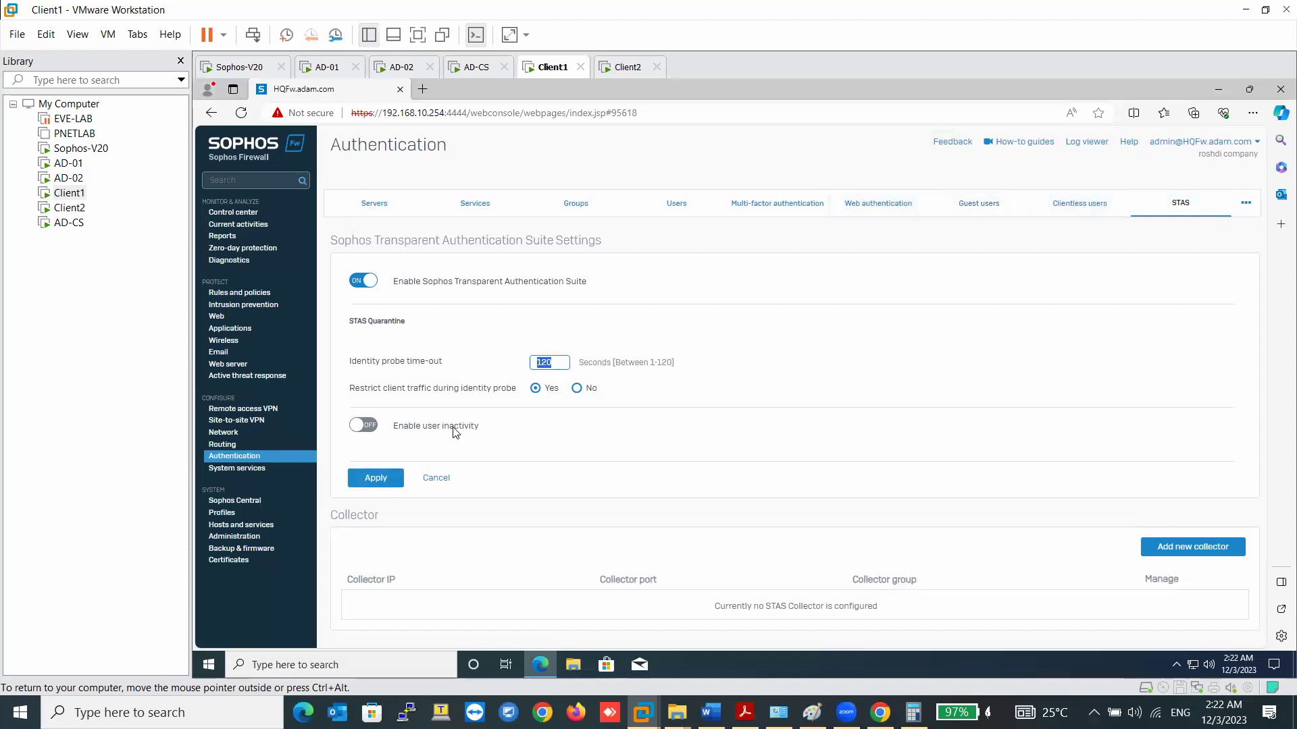
click(382, 480)
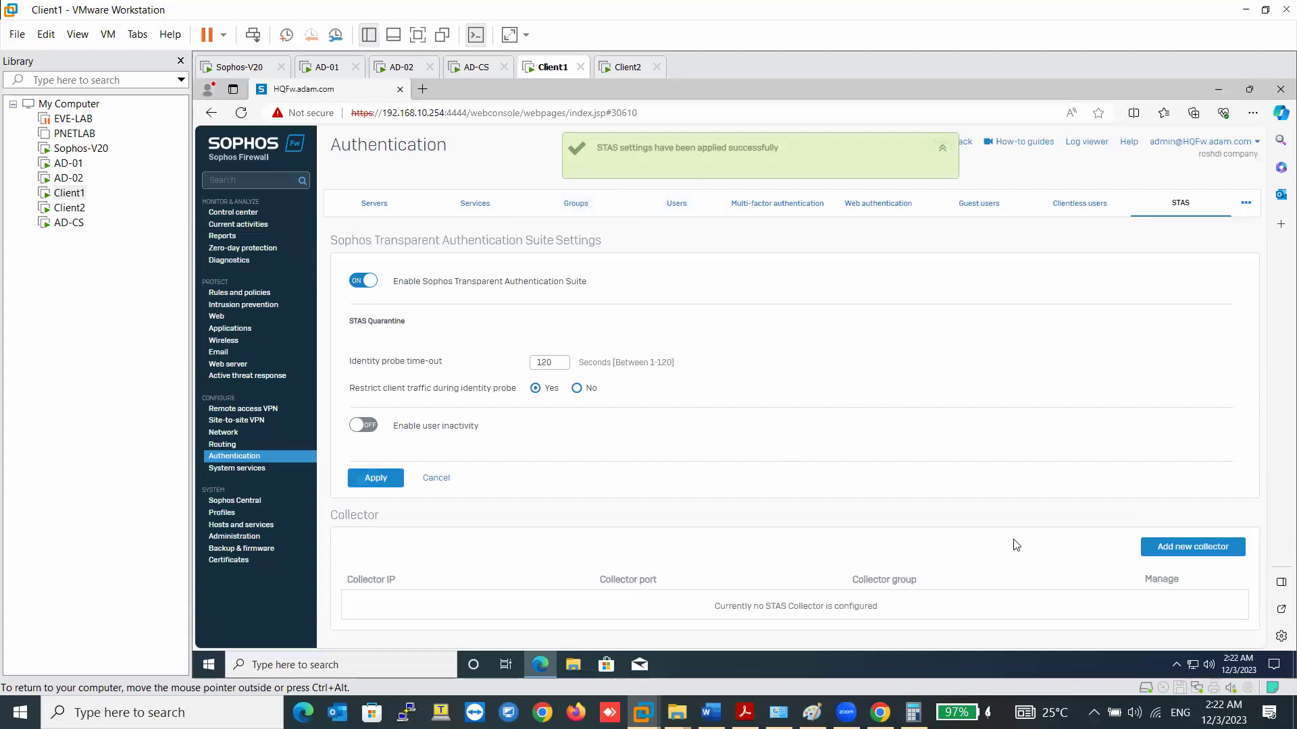
click(1166, 544)
- Save collector 192.168.10.222, then add 192.168.10.223 on port 6677 in a new group
click(391, 290)
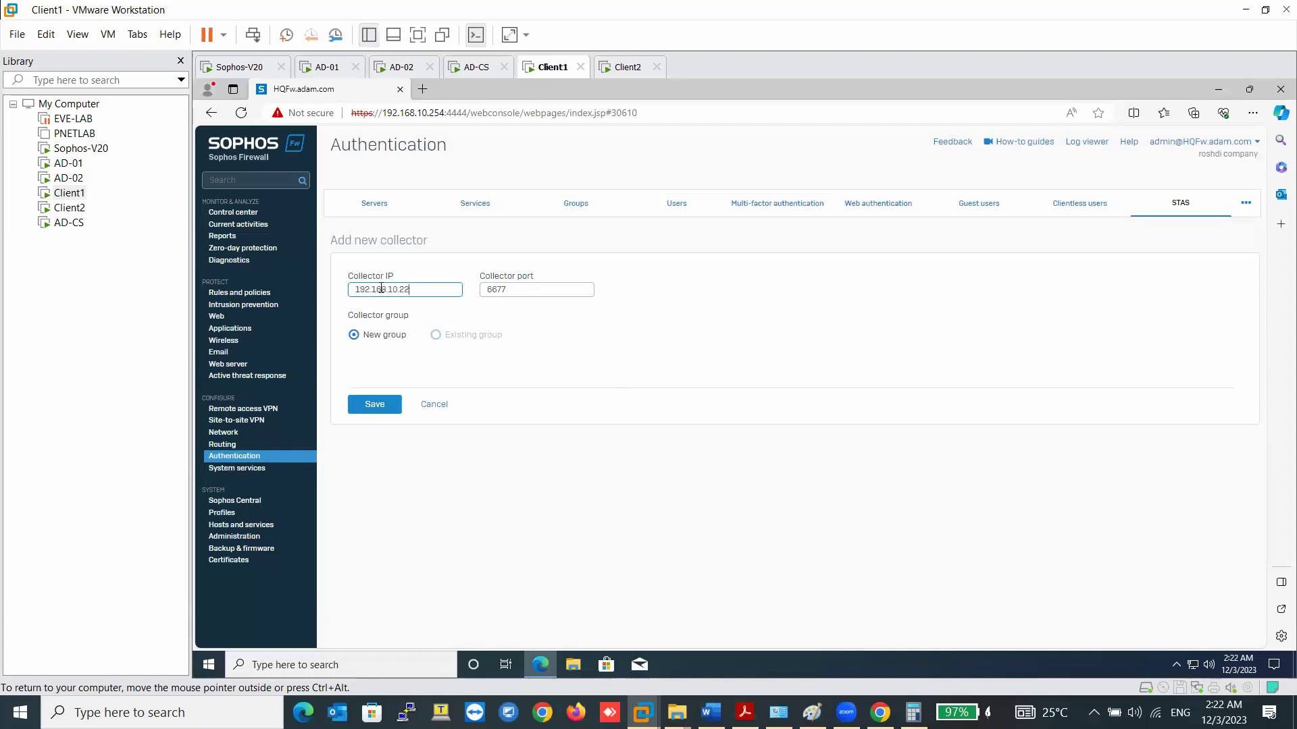
click(377, 404)
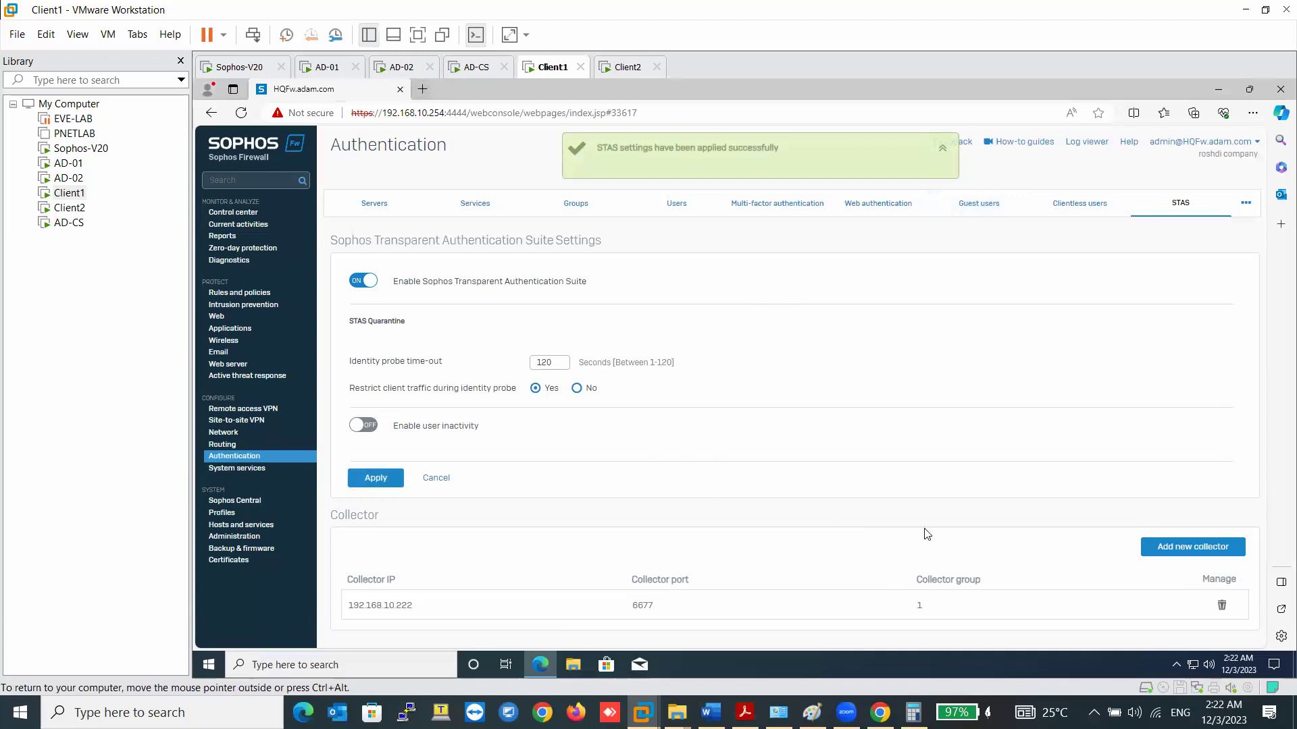
click(1163, 549)
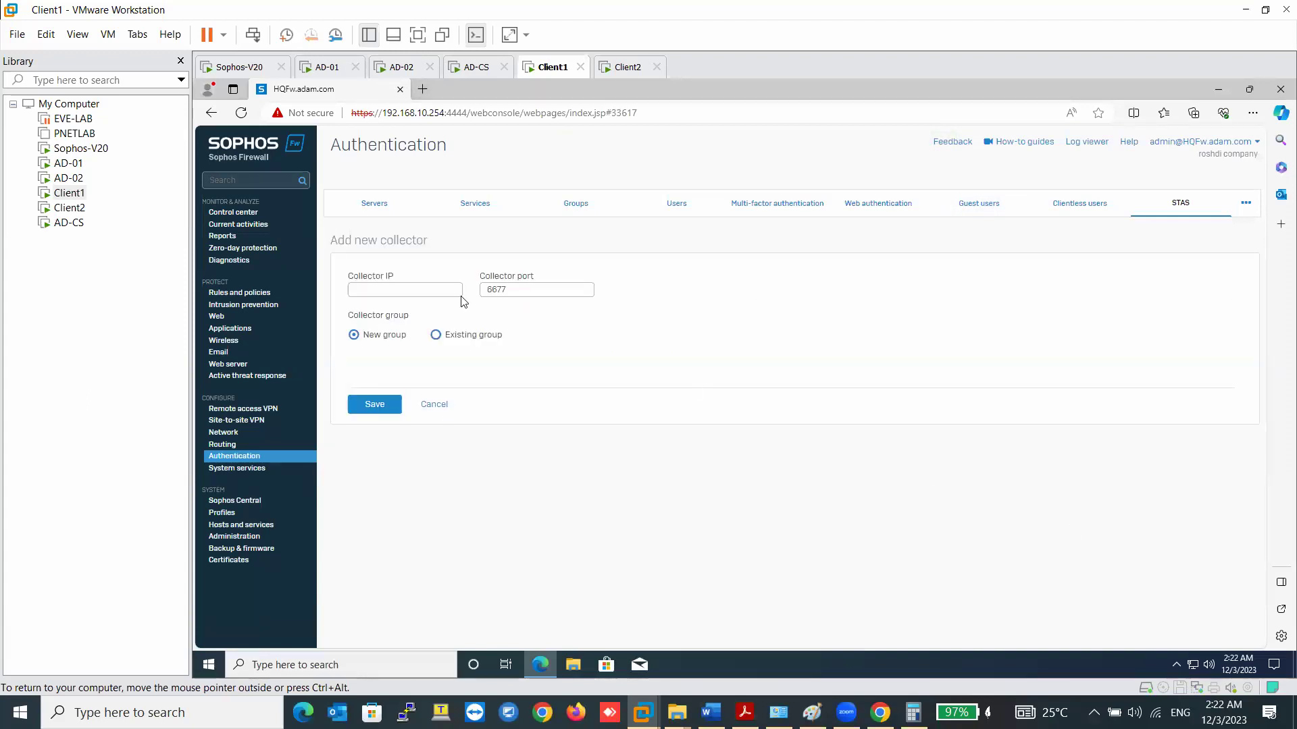
click(436, 338)
click(383, 338)
click(406, 292)
click(404, 332)
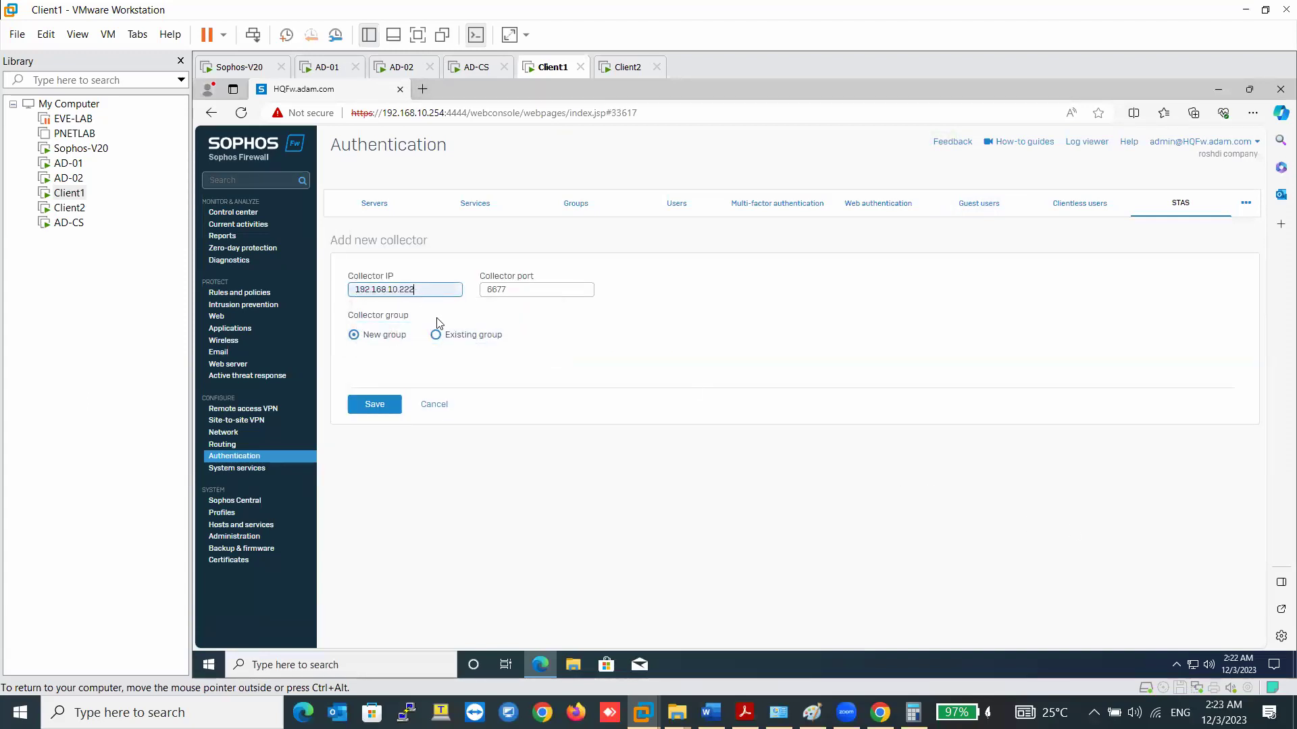
key(BackSpace)
text(3)
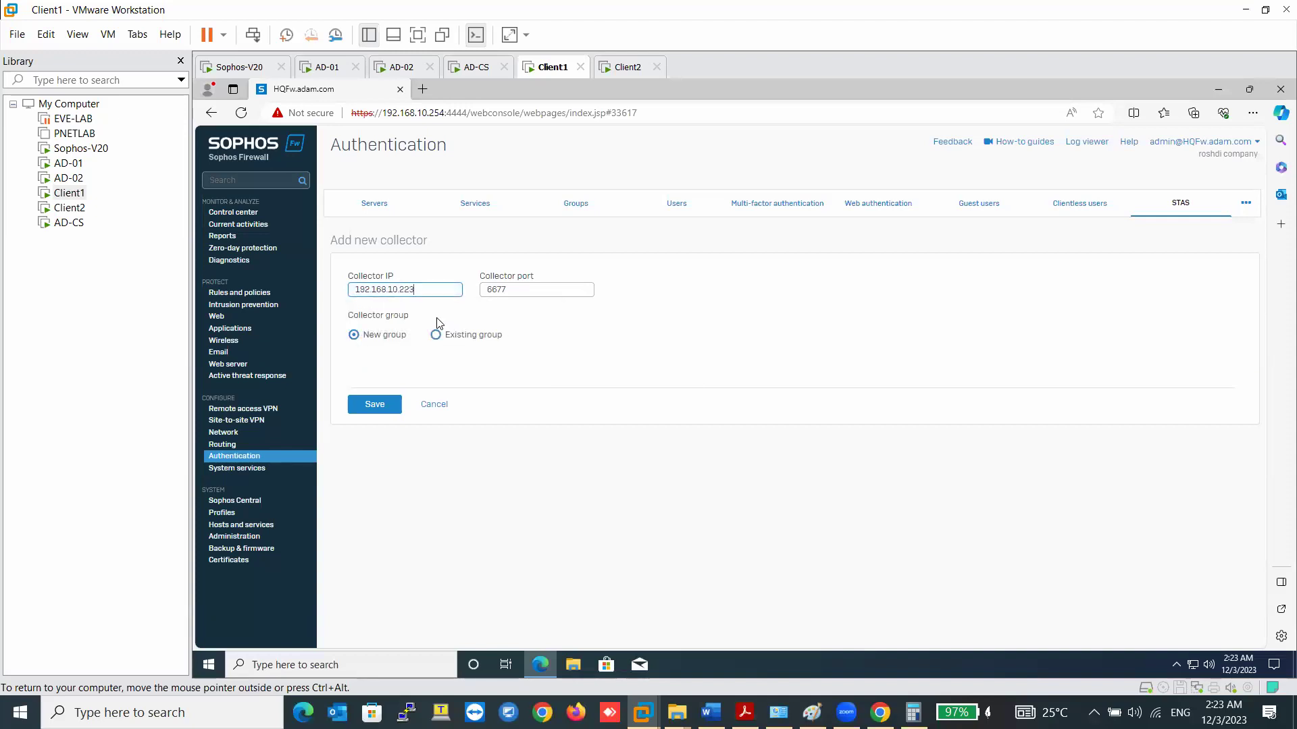
click(375, 404)
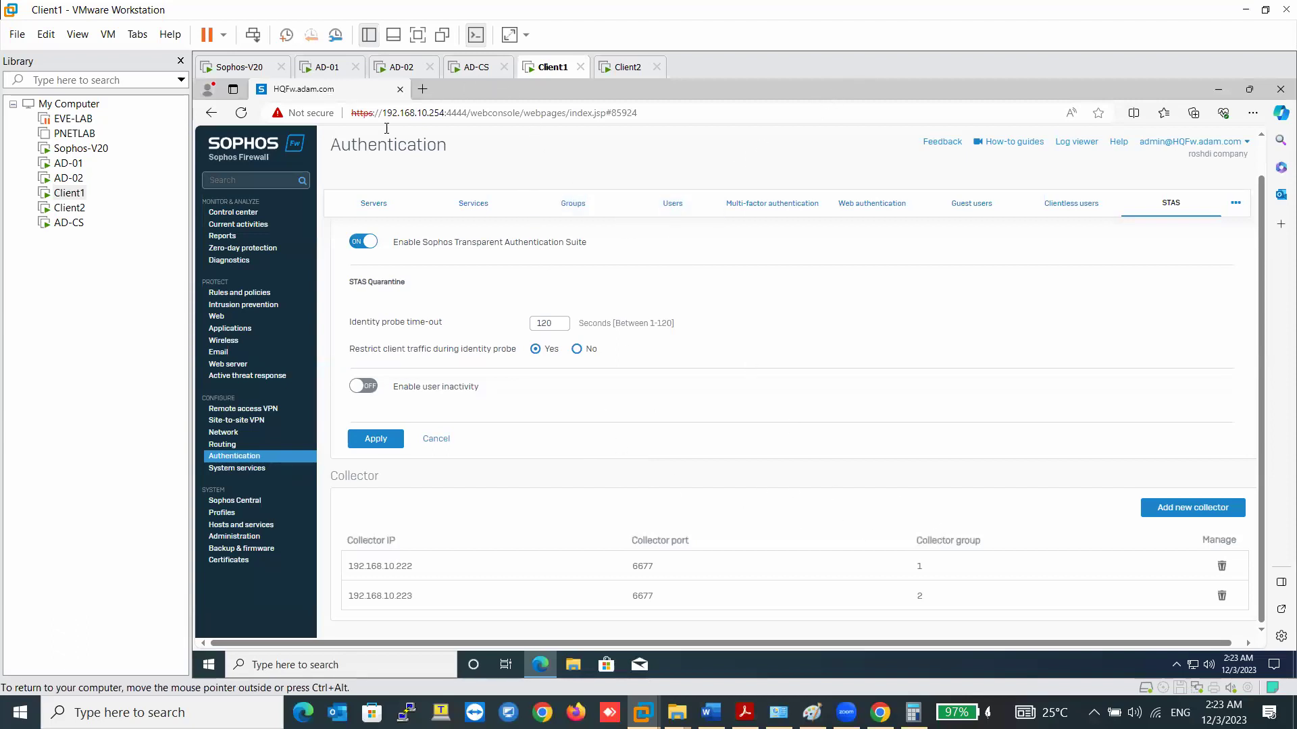
- Go to Client downloads among the extra authentication sections and download the STAS installer
click(274, 457)
click(1180, 204)
click(1236, 202)
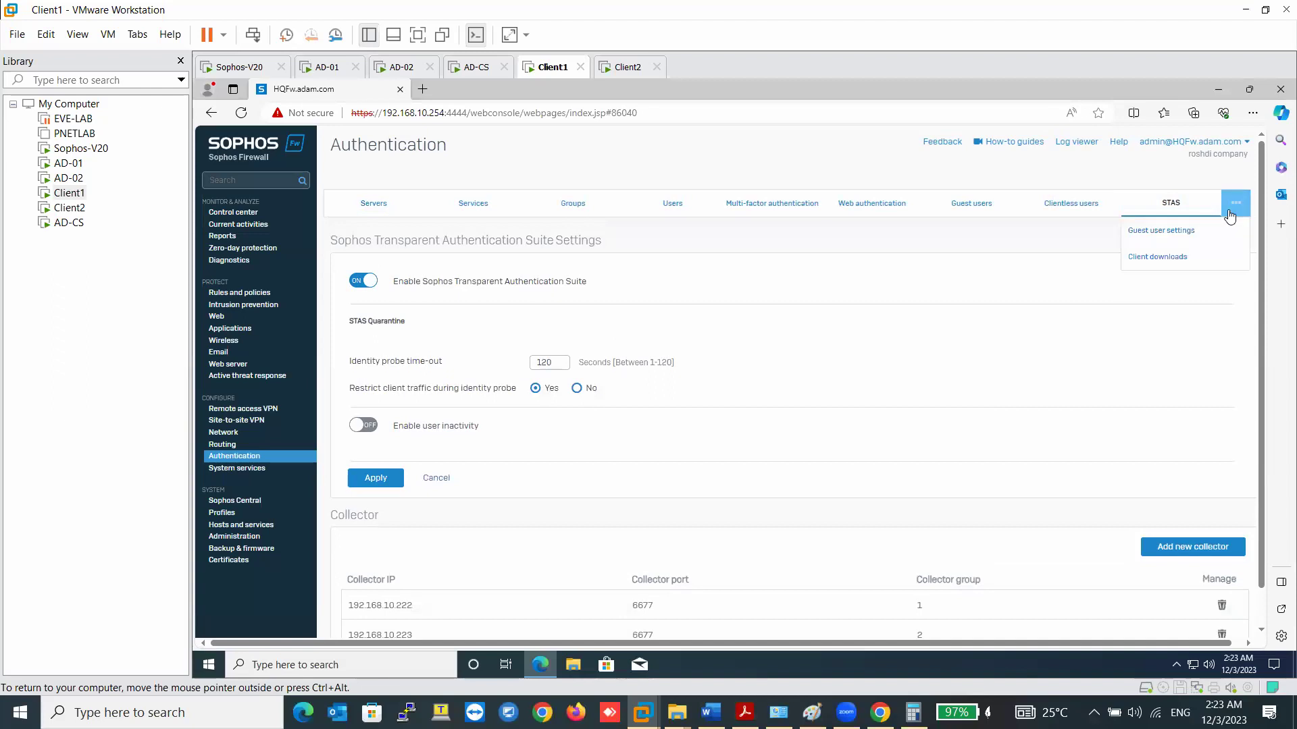
click(1185, 258)
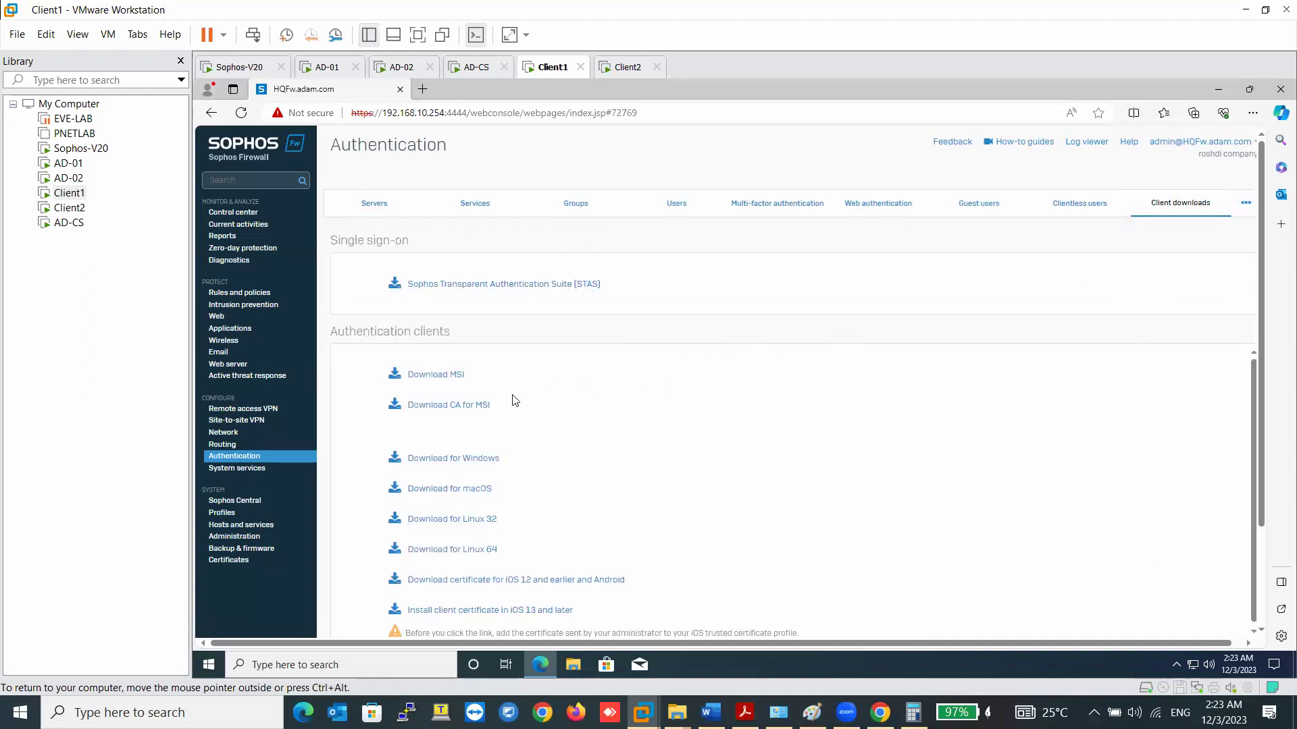
click(548, 287)
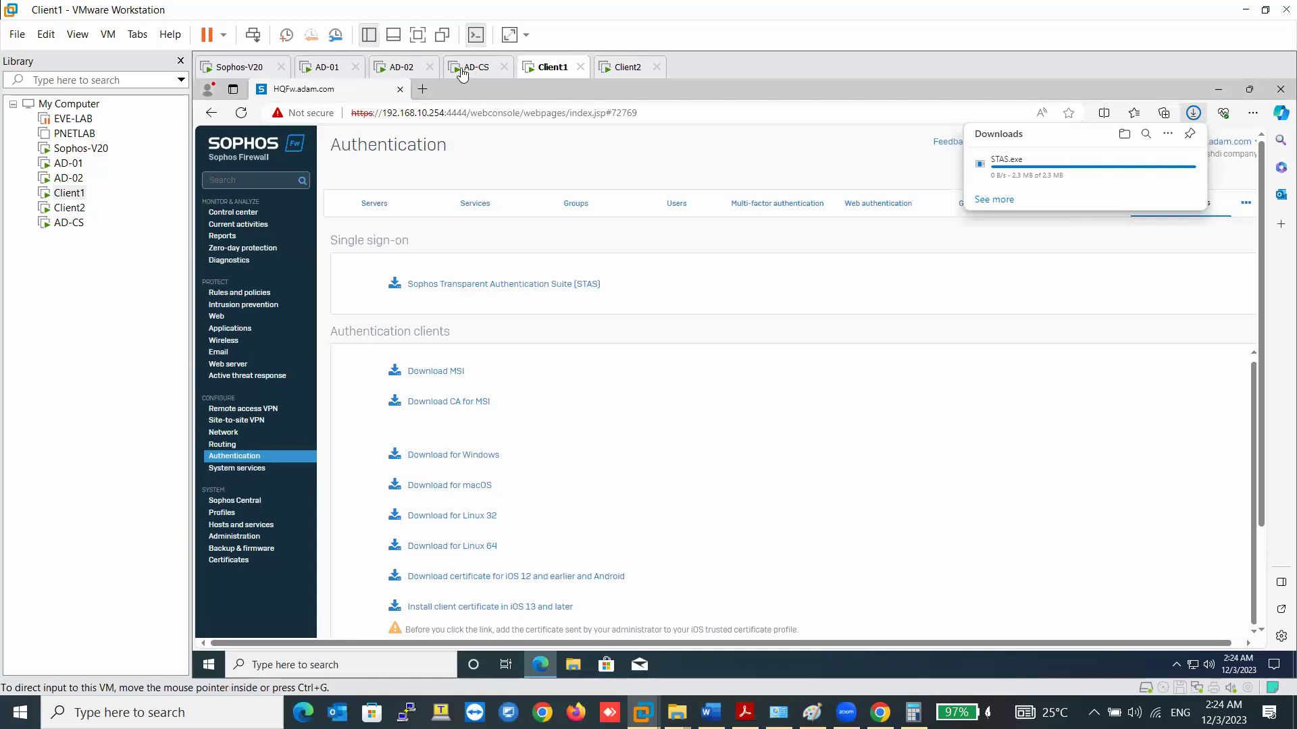
- Close Active Directory Users and Computers on AD-01 and return to the Client1 browser
click(334, 70)
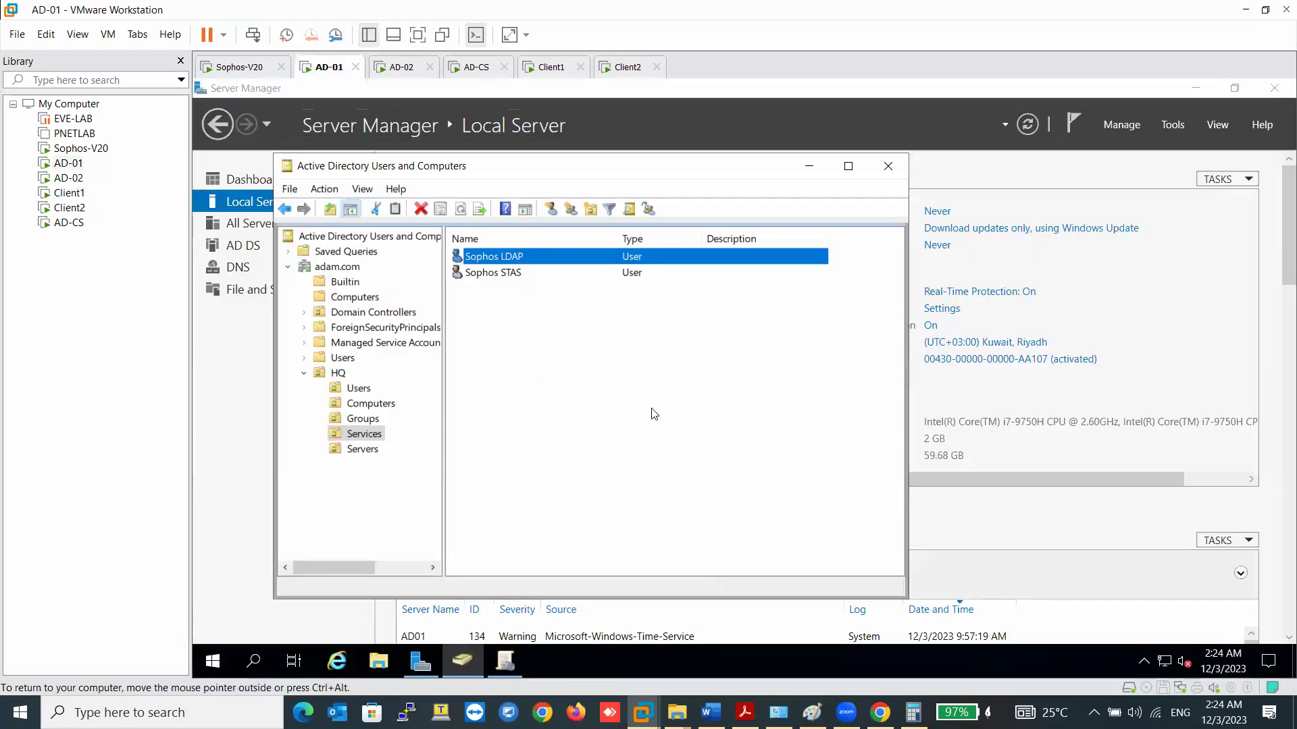
click(887, 165)
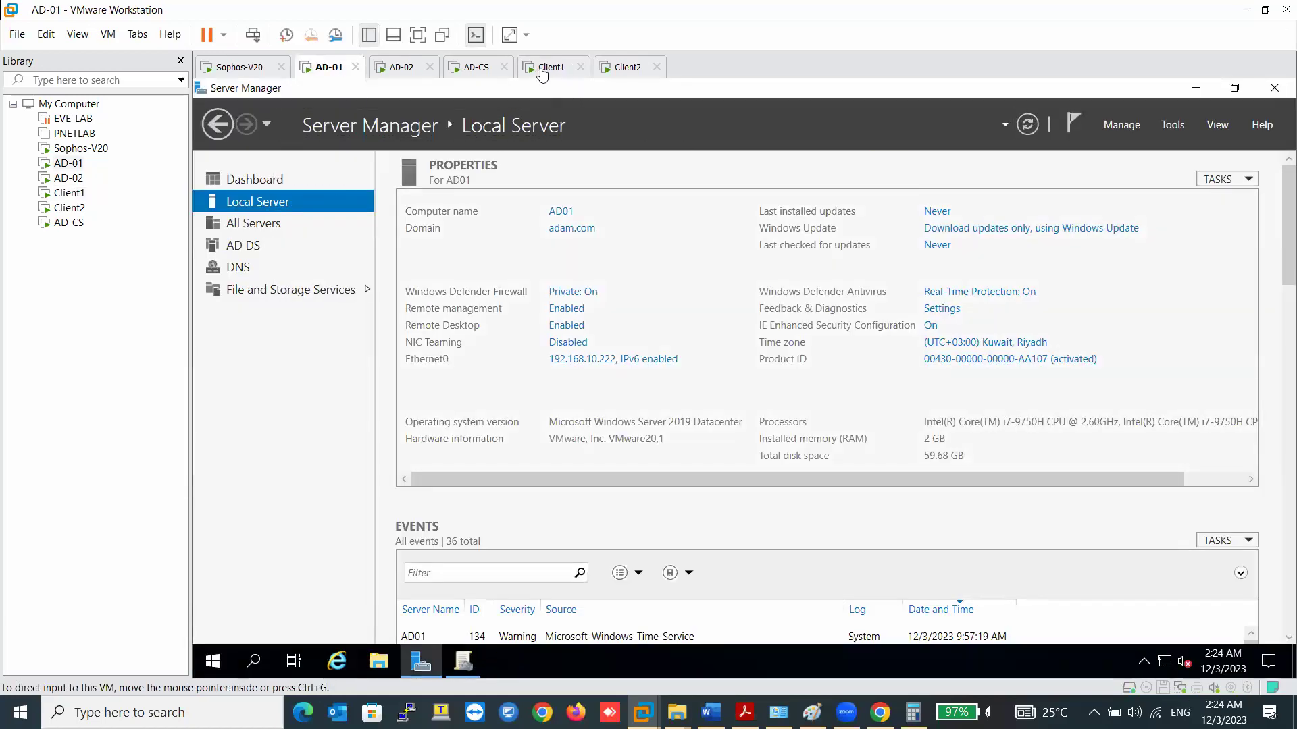
click(550, 68)
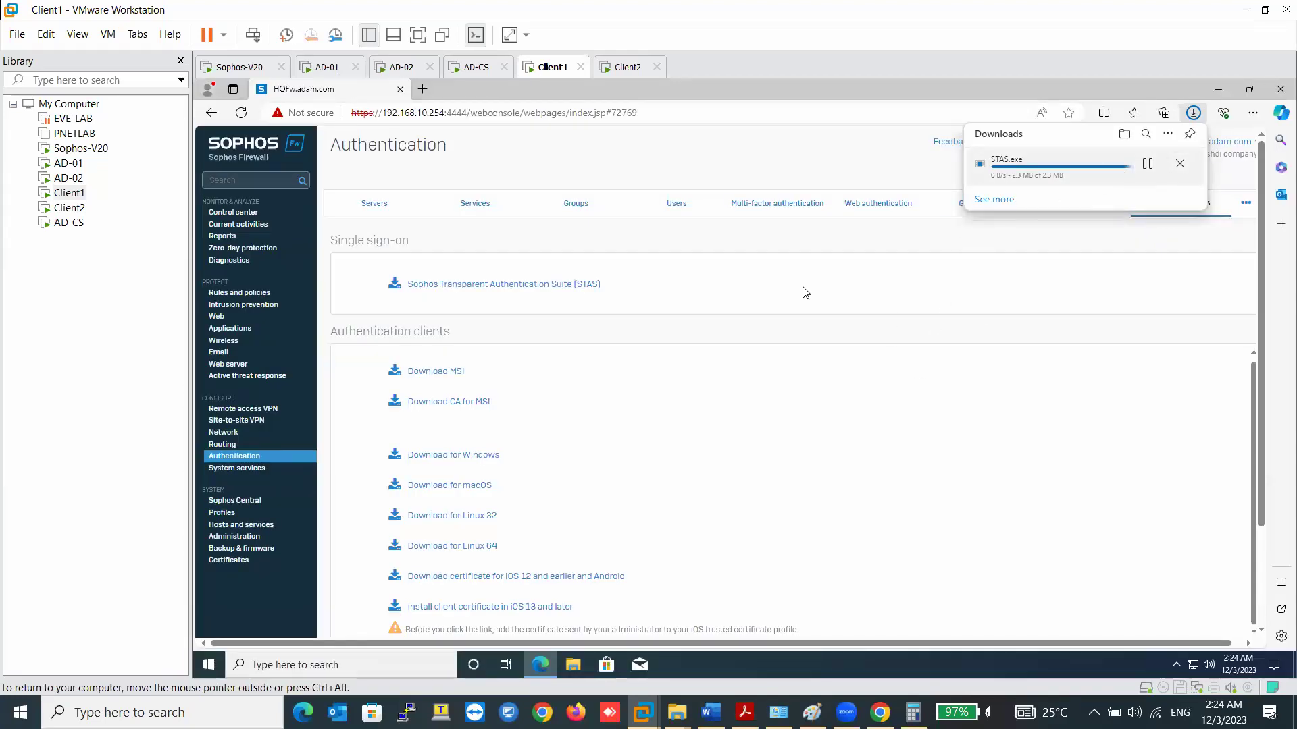
- Scroll through the Client downloads list of MSI, Windows, macOS, Linux clients and Outlook Add-in
scroll(733, 407, down, 2)
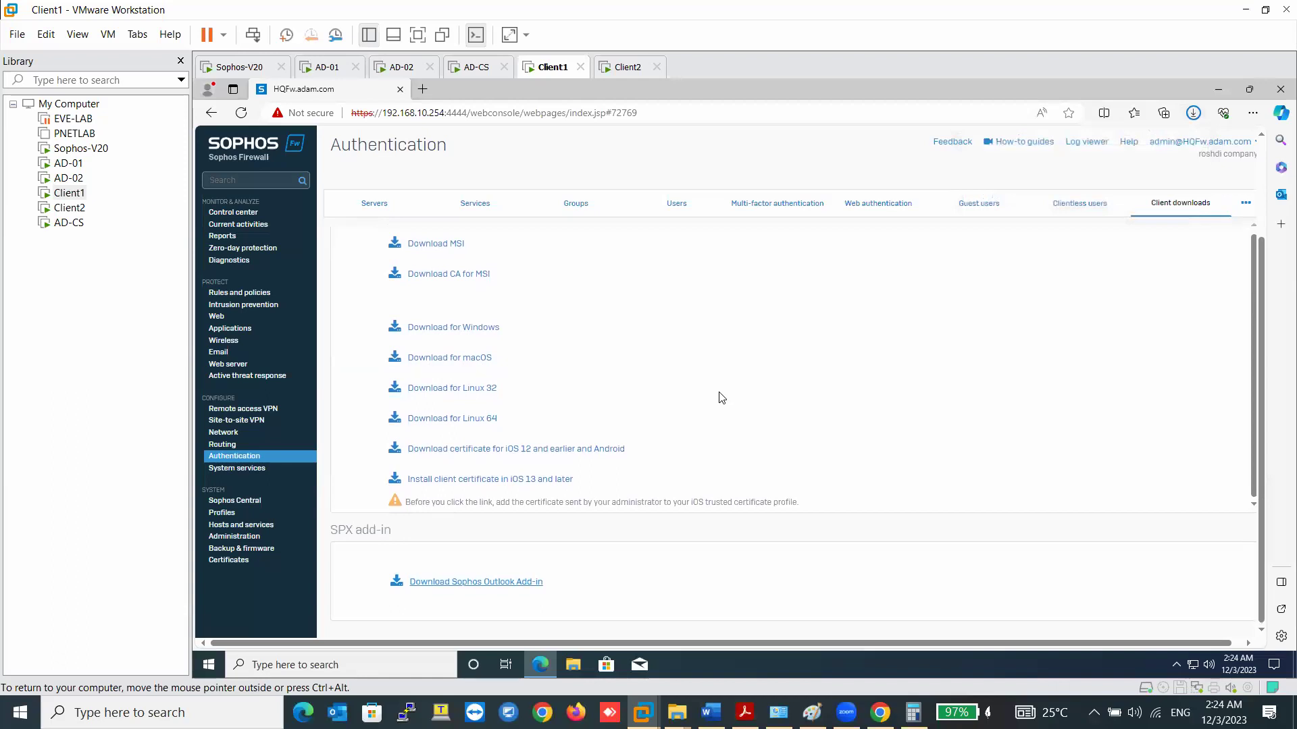
scroll(459, 351, up, 1)
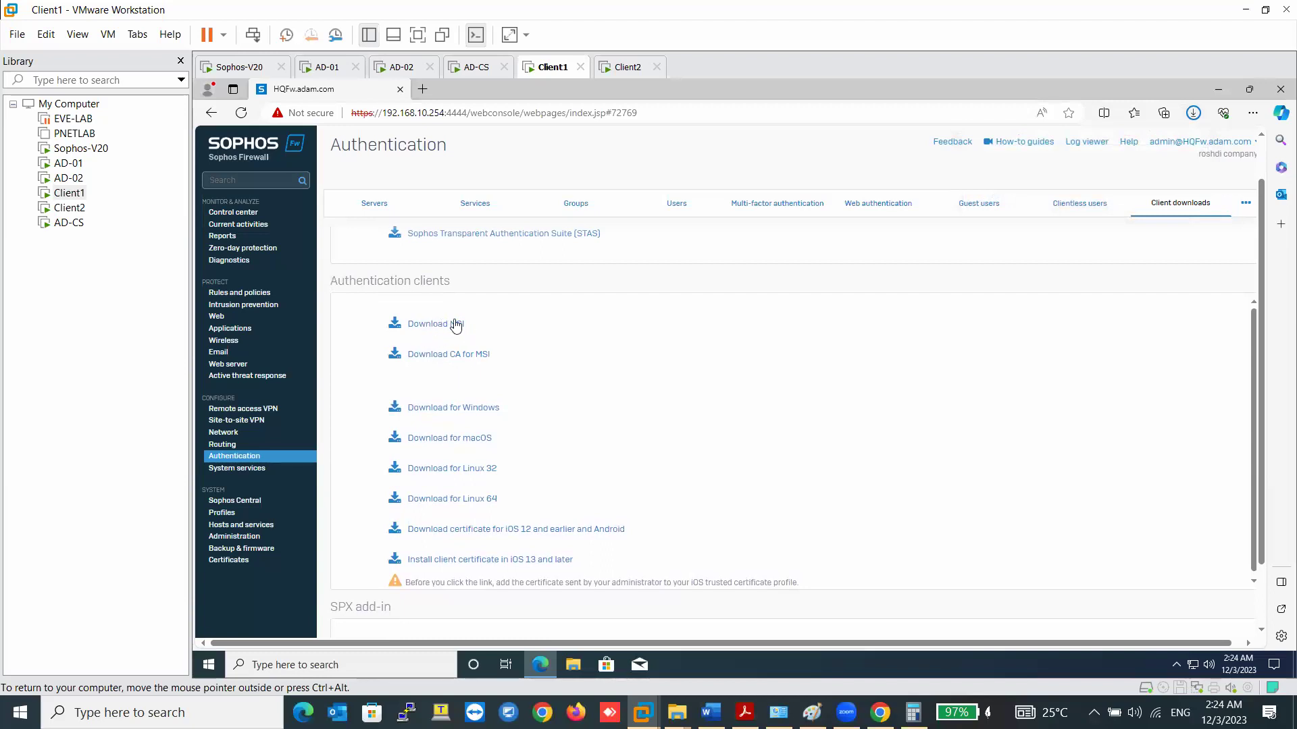
scroll(457, 361, up, 1)
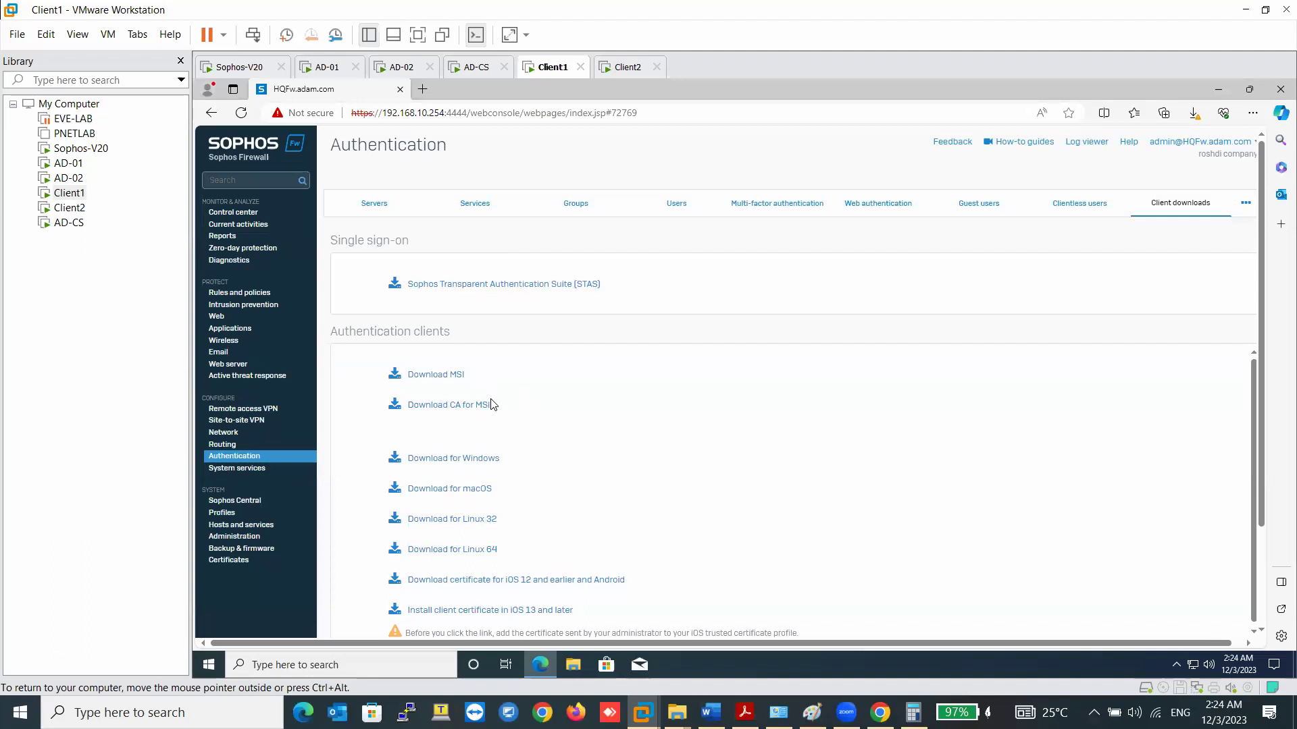
scroll(472, 476, down, 1)
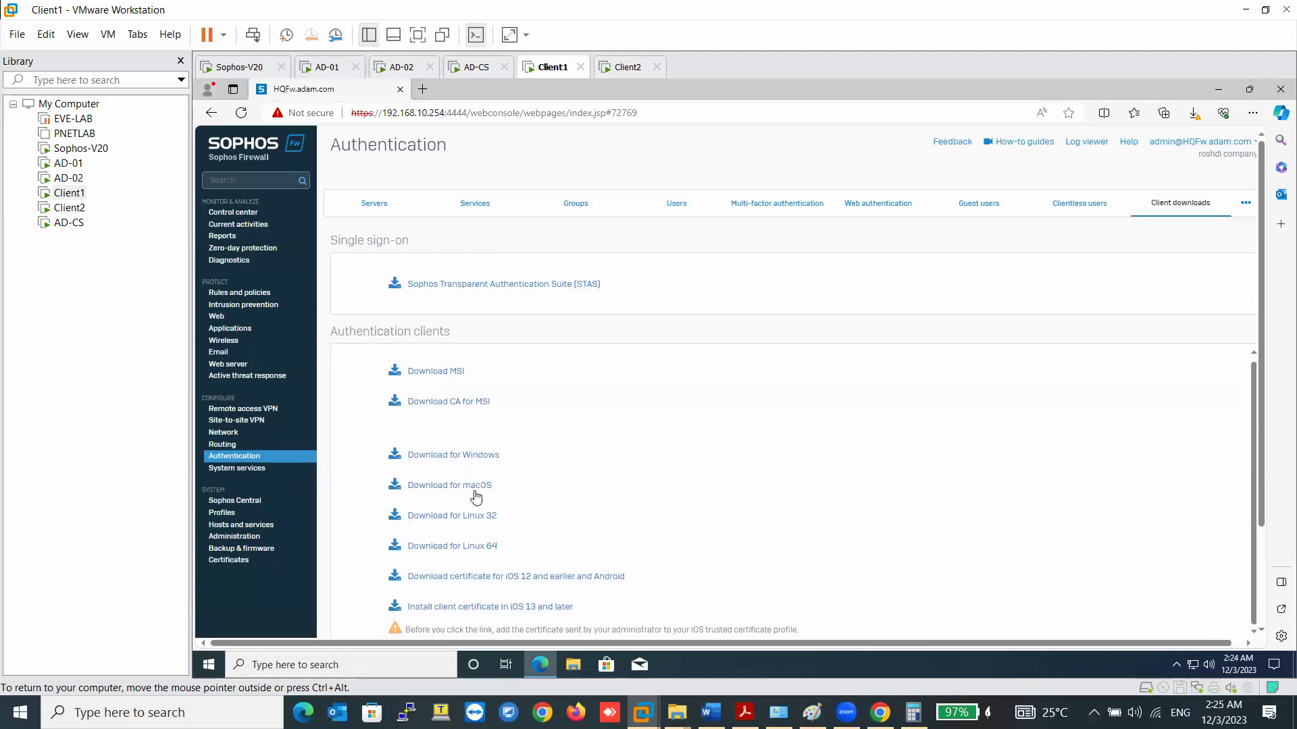
scroll(476, 497, down, 2)
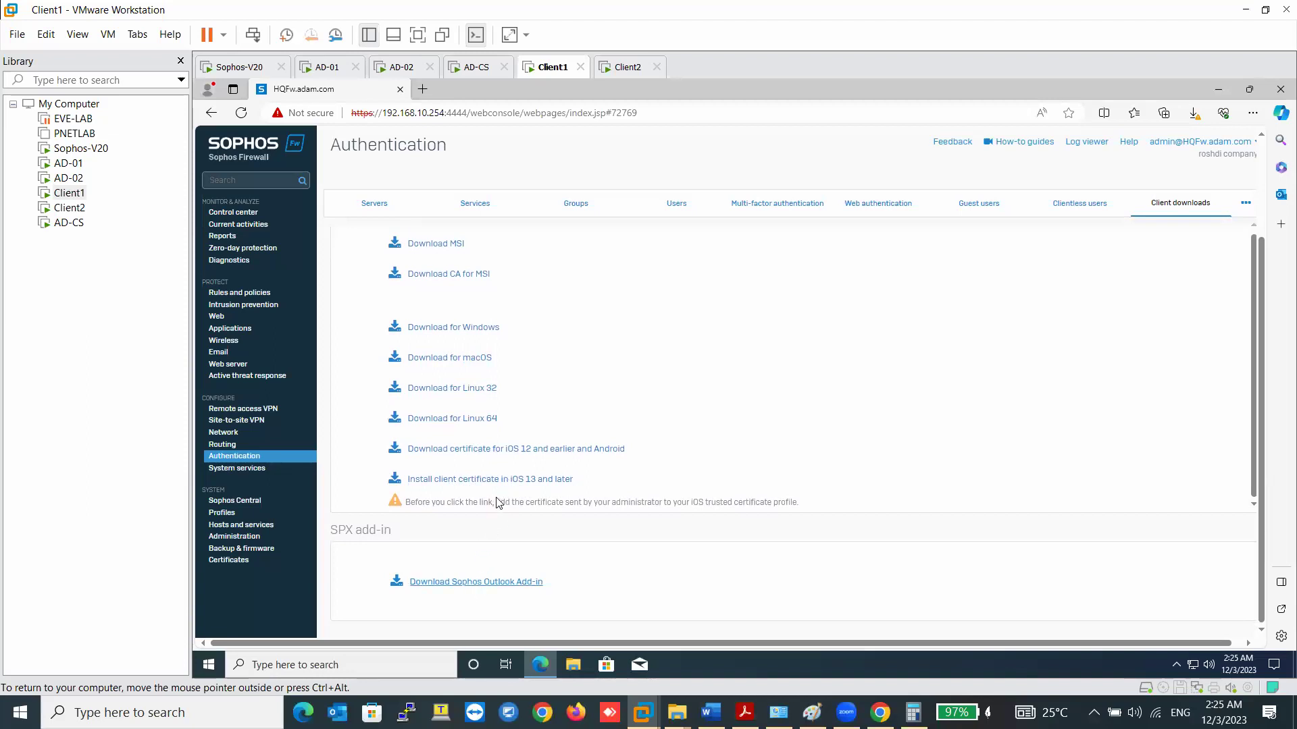
scroll(439, 410, up, 1)
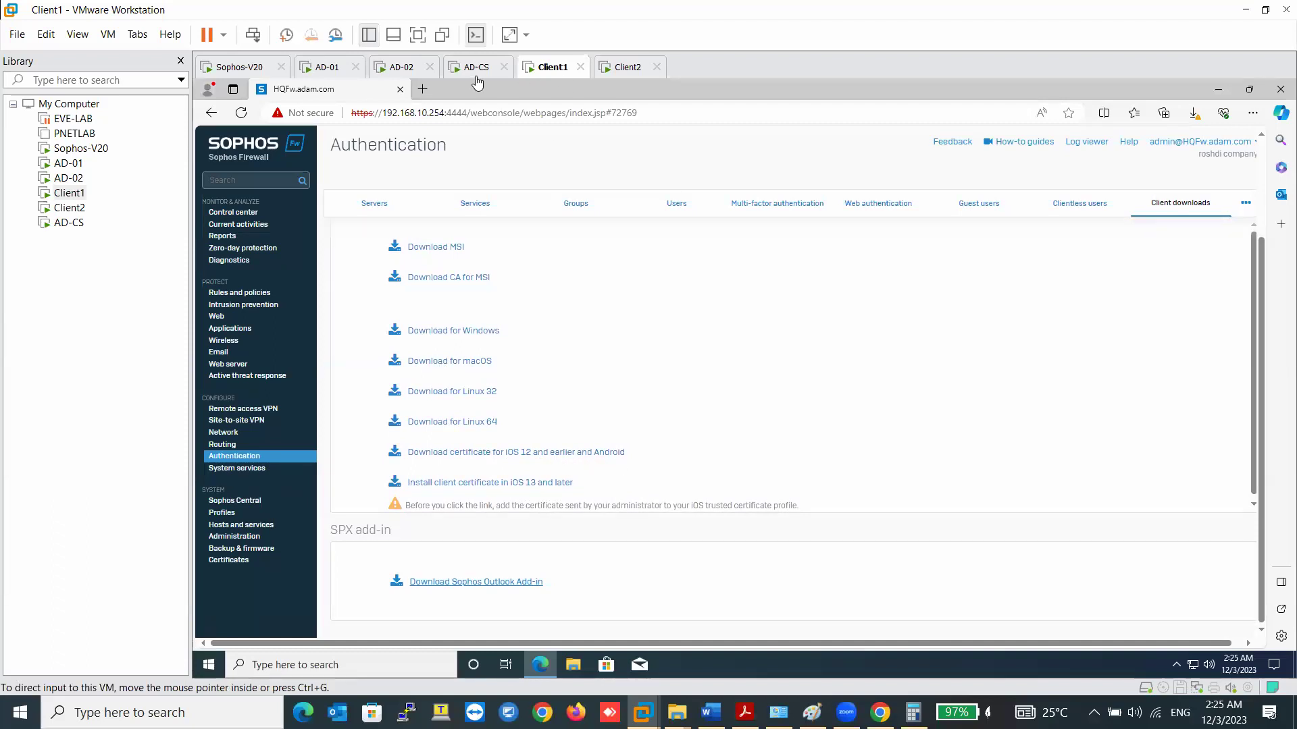
- Keep the flagged STAS.exe download from Edge's Downloads list
click(1253, 112)
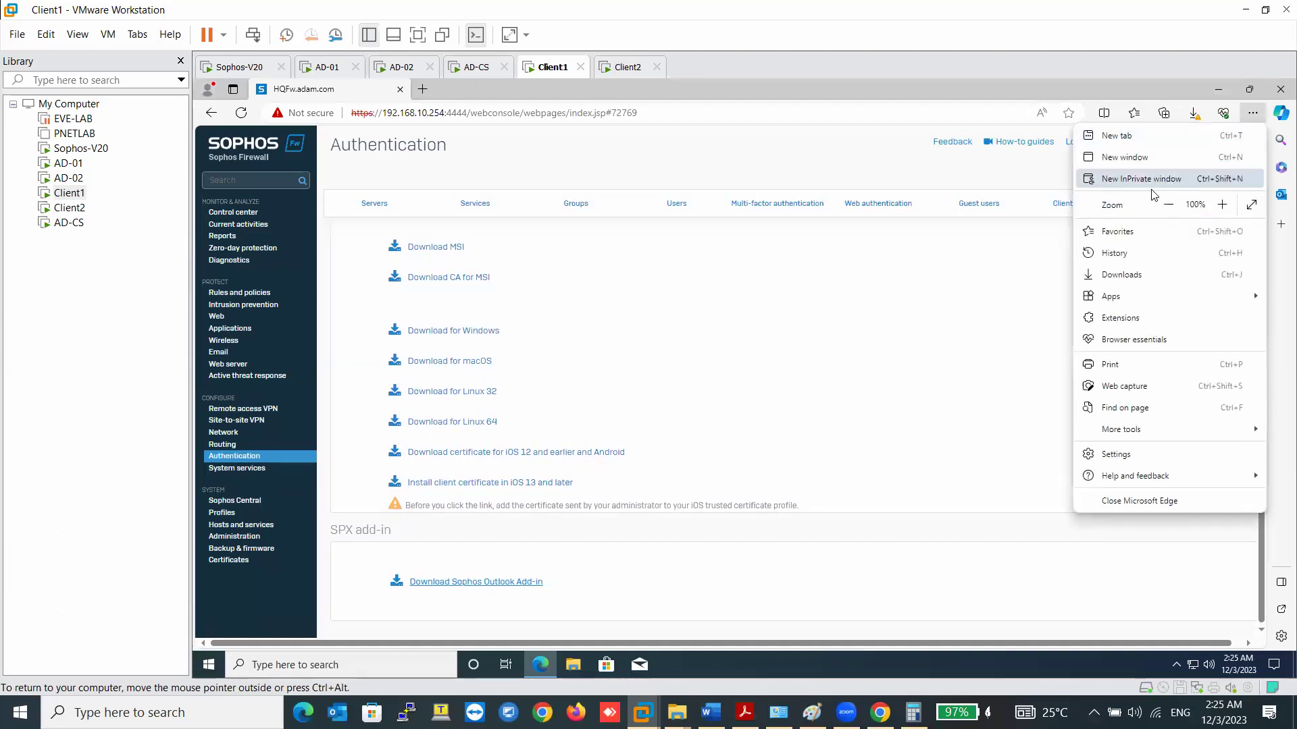
click(1125, 272)
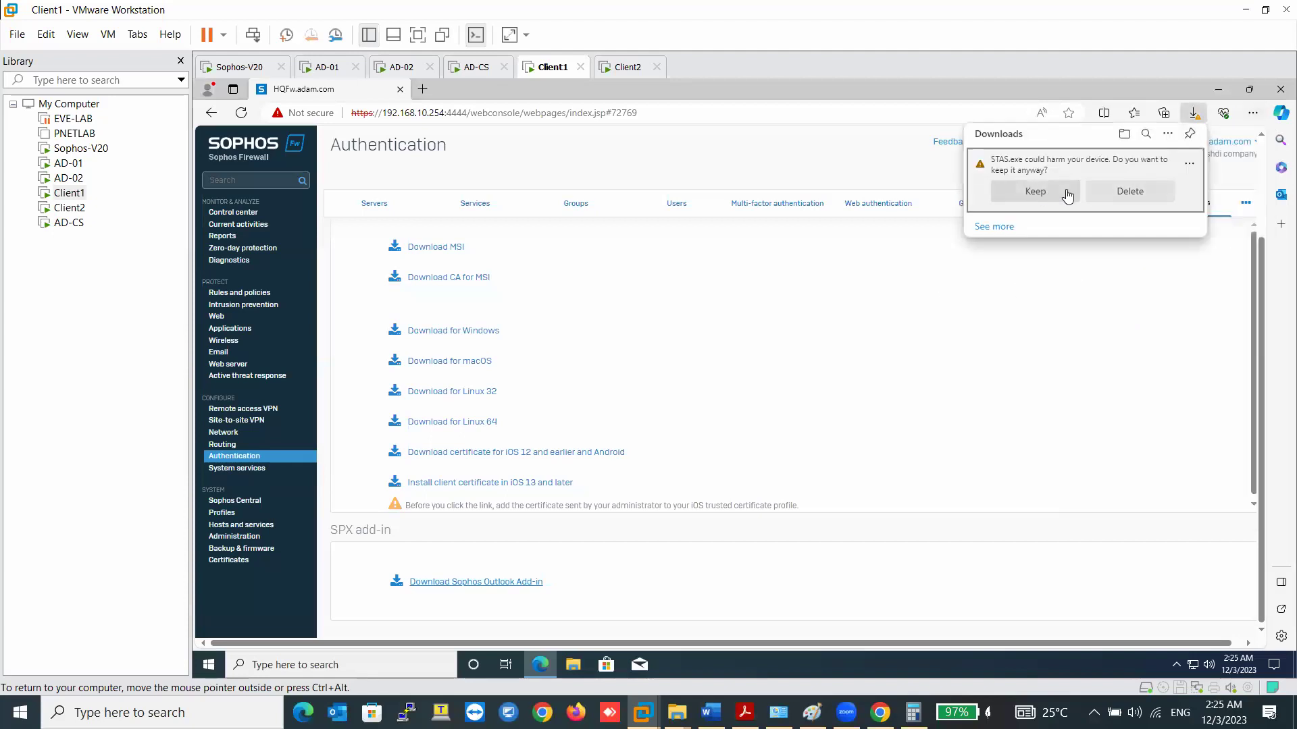
click(1058, 193)
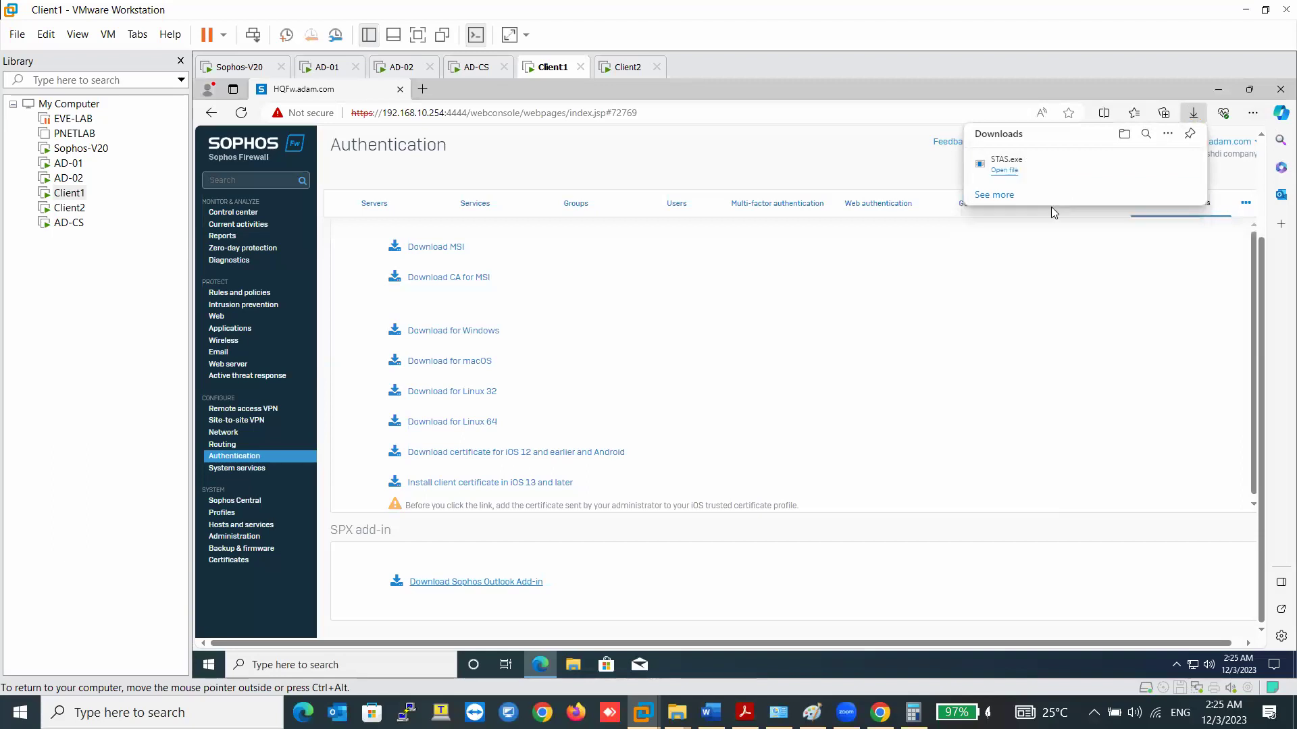
- Copy STAS.exe from the Downloads folder and switch to the AD-01 server
click(1141, 168)
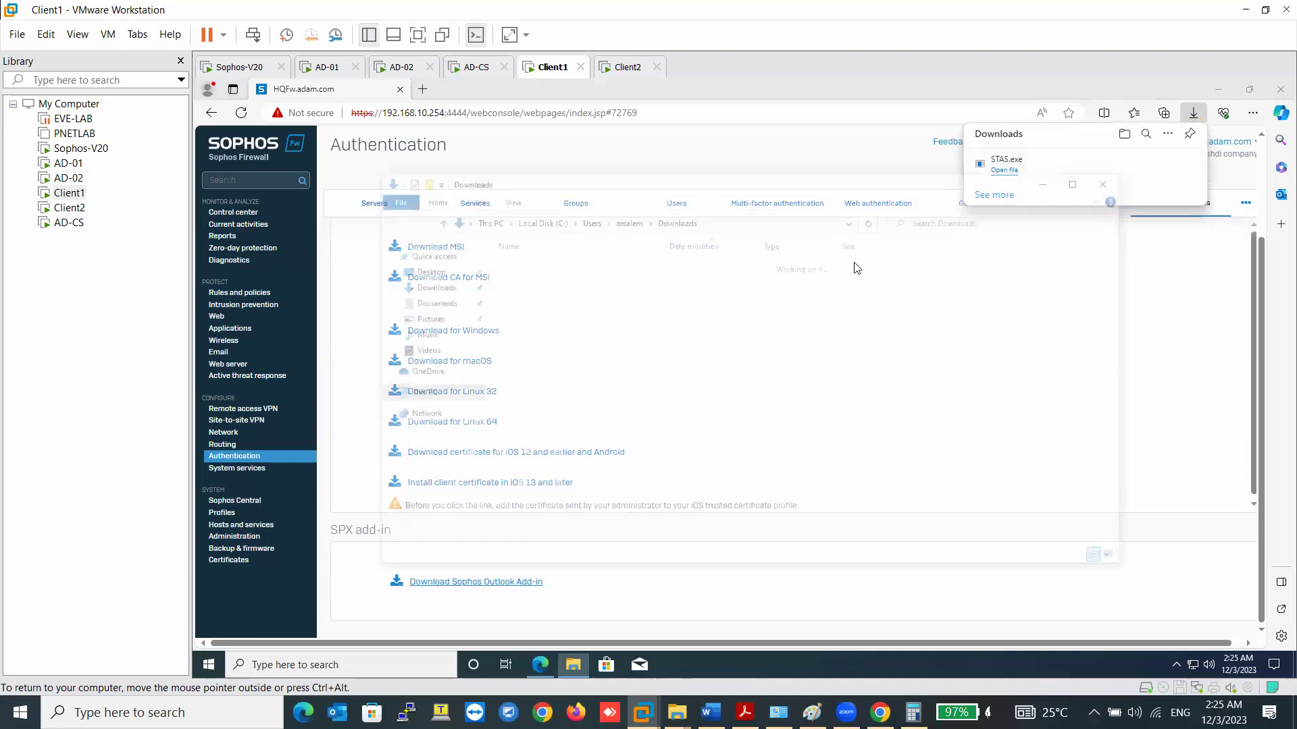
right_click(563, 281)
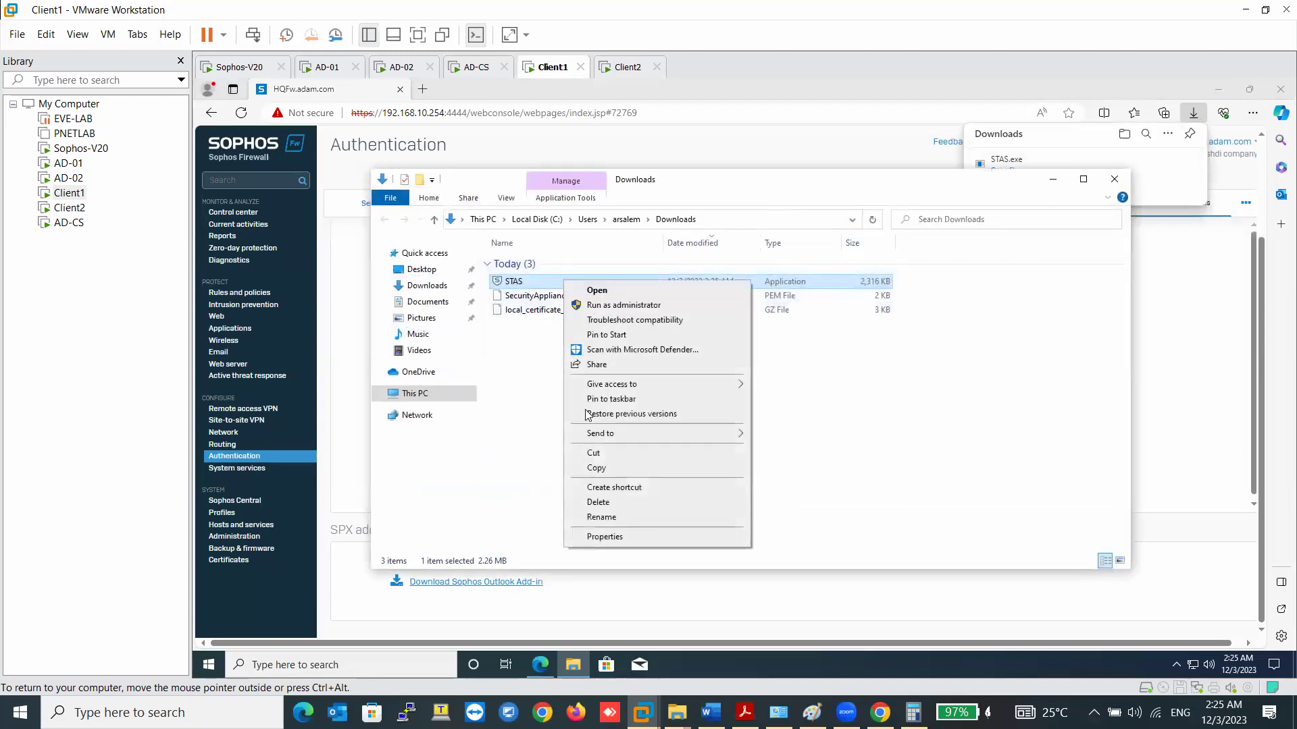
click(602, 468)
click(324, 68)
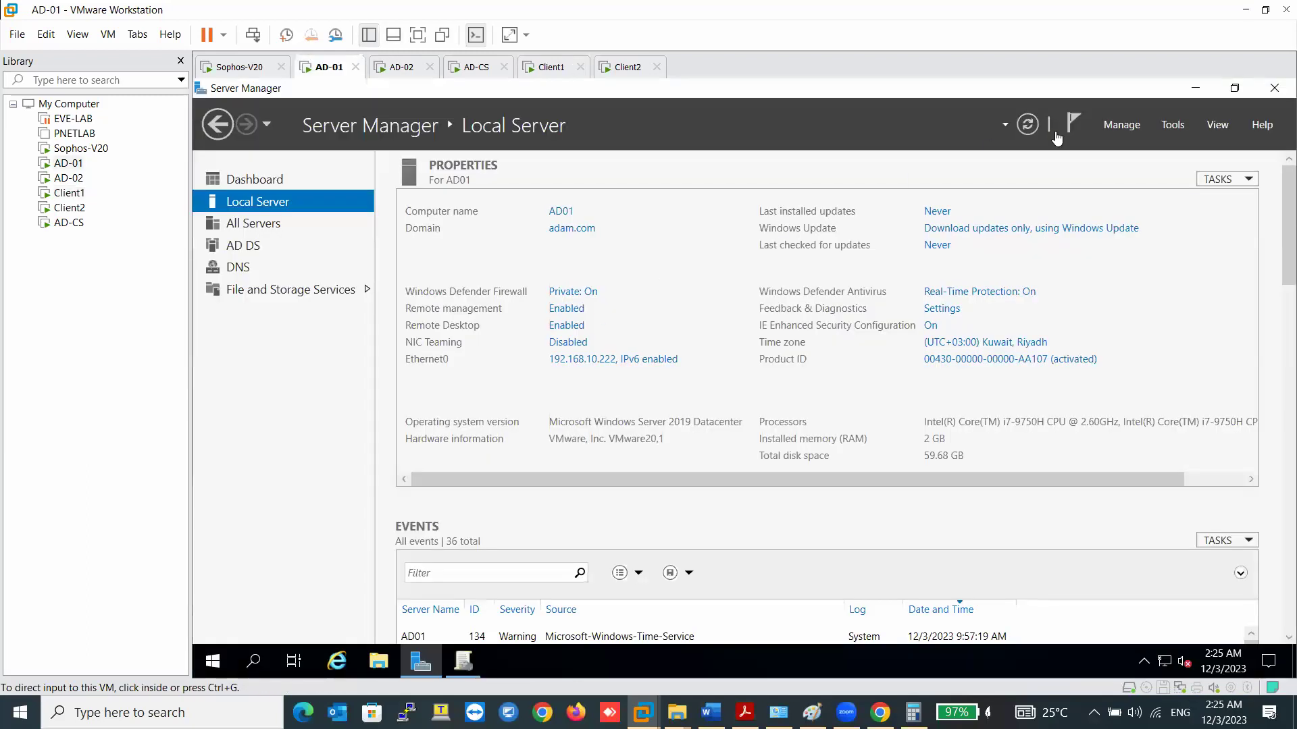
- Paste the STAS installer onto the AD-01 desktop
click(1203, 87)
right_click(830, 176)
click(861, 254)
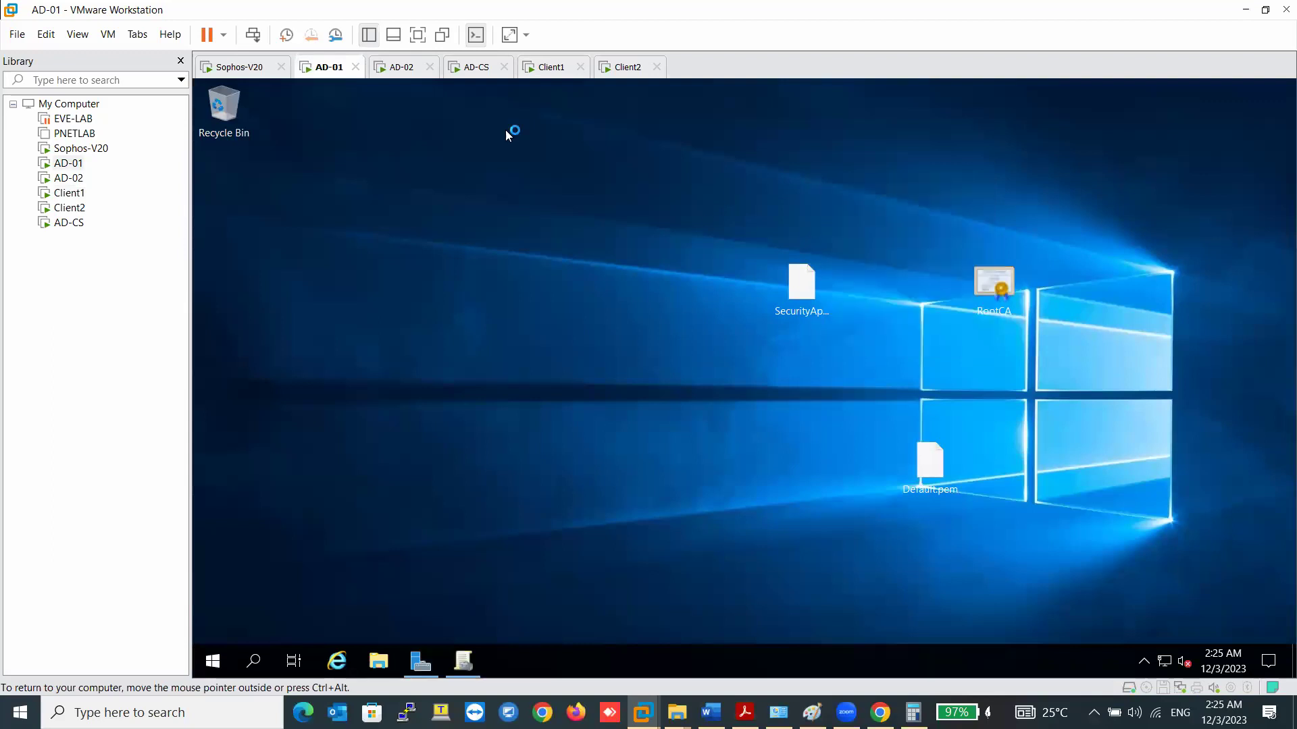
- Sign in to AD-02 with Ctrl+Alt+Del and the administrator password
click(406, 76)
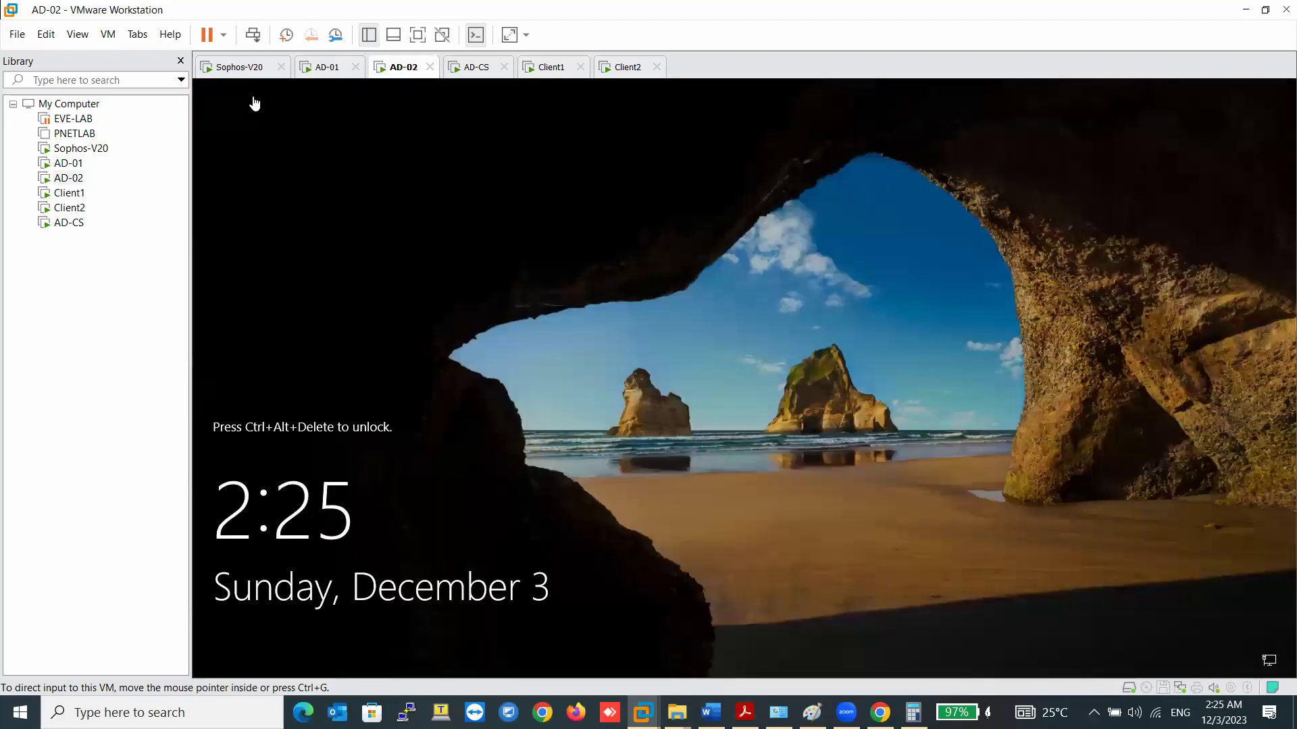
right_click(398, 73)
click(460, 154)
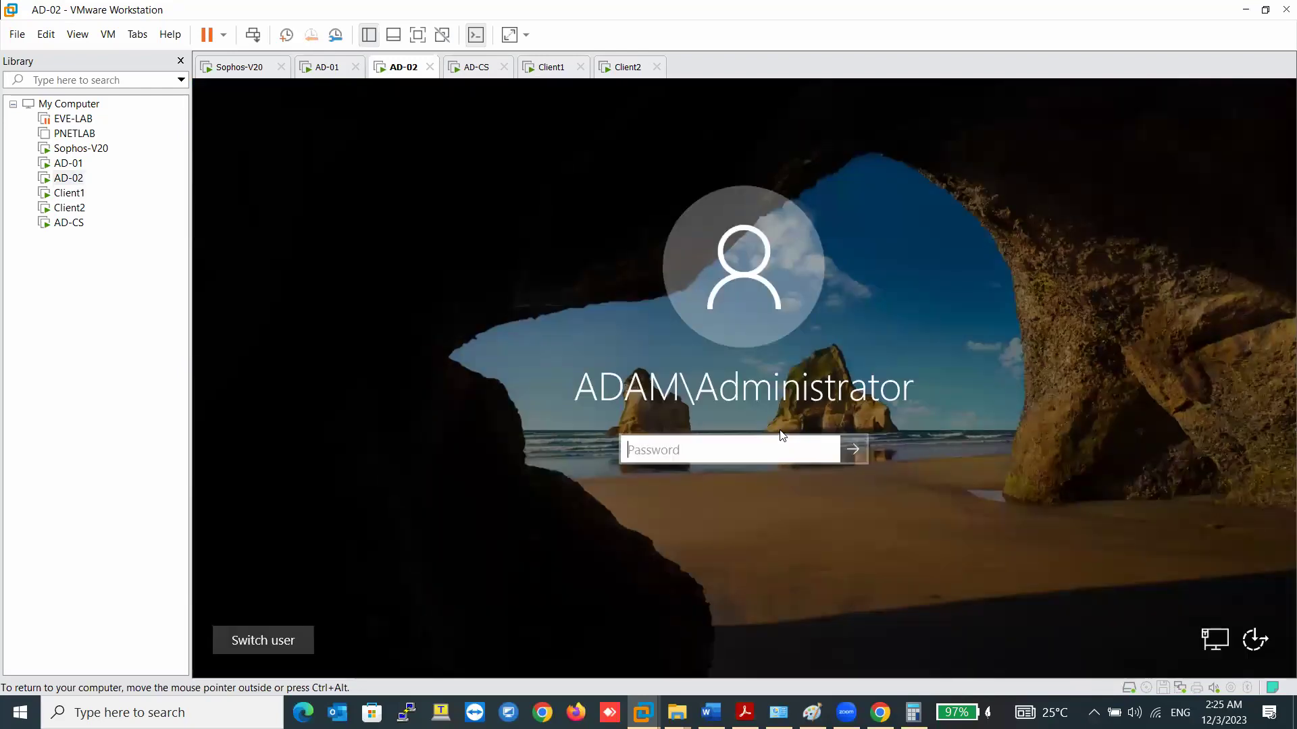
text(•••••••)
text(•)
key(Return)
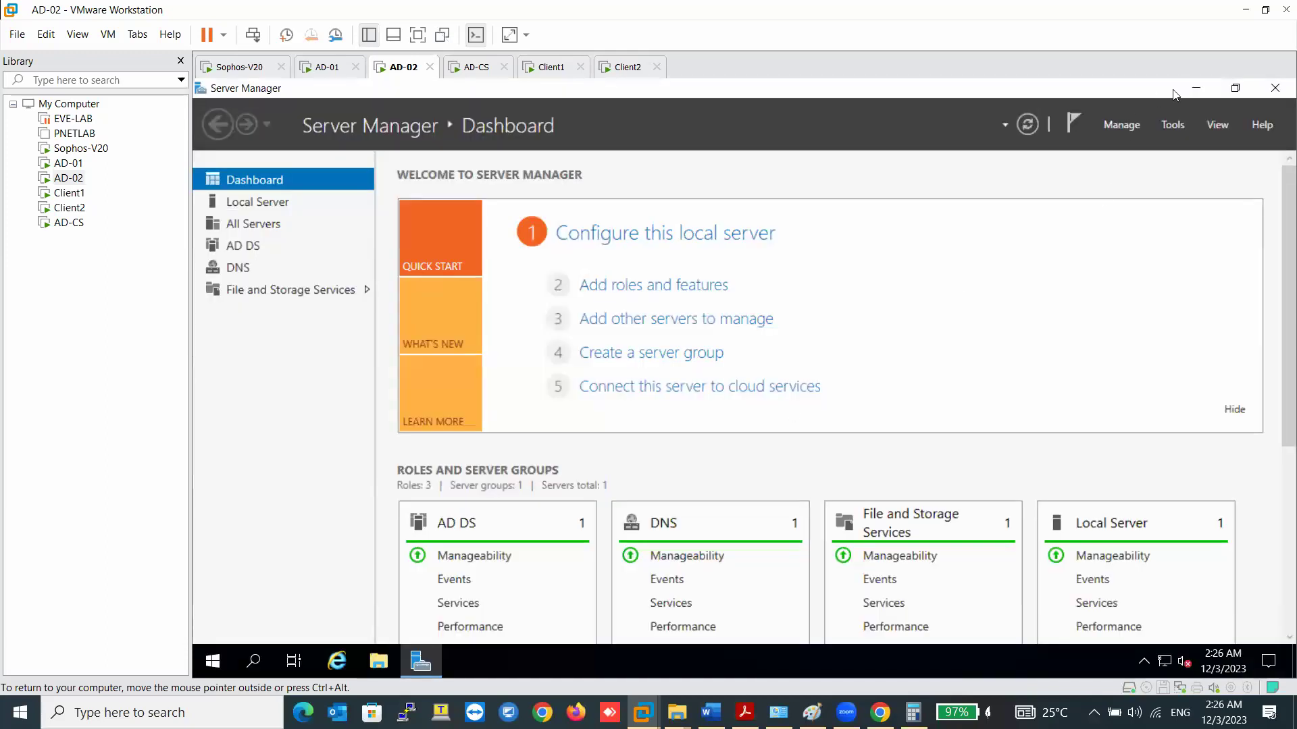
- Paste the installer onto AD-02's desktop, then launch the STAS installer on AD-01
click(1188, 90)
right_click(624, 251)
click(508, 231)
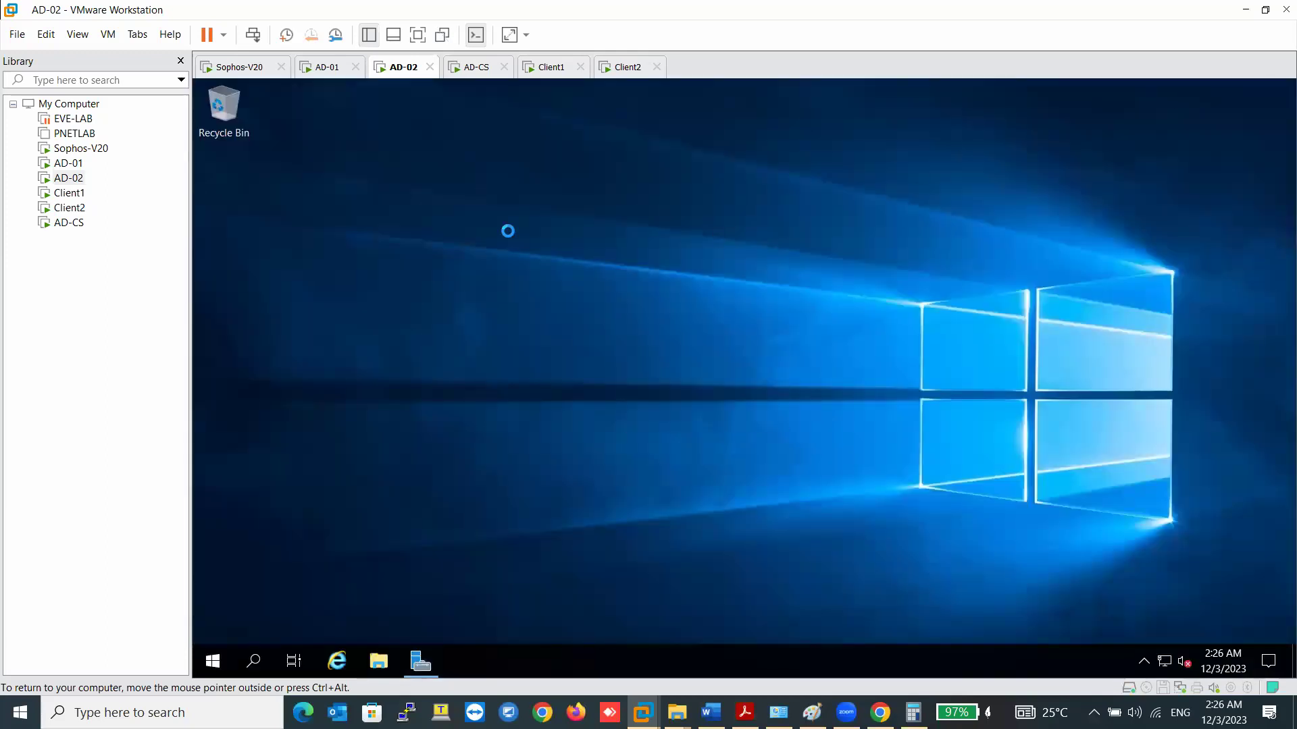
click(325, 76)
double_click(871, 202)
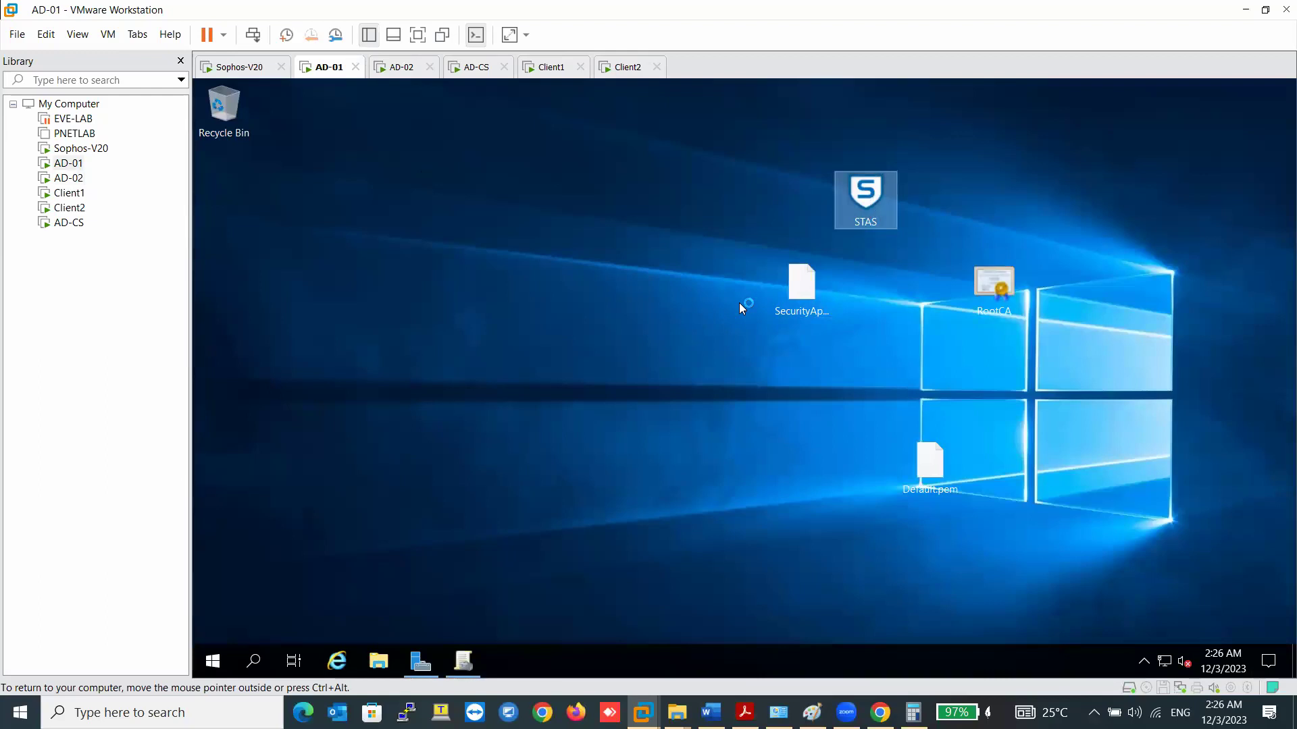
- Accept AD-01's default install location, Start menu folder and tasks, and begin installing STAS
click(397, 67)
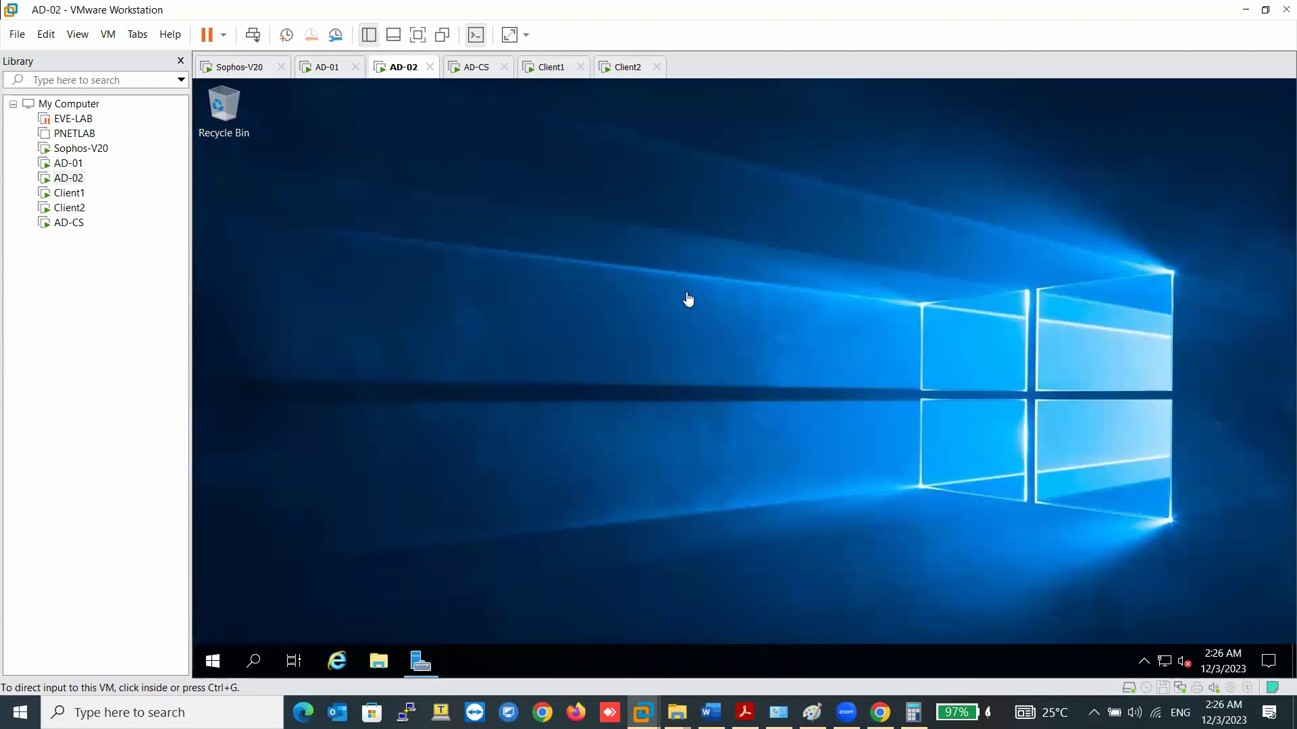
click(325, 67)
click(398, 68)
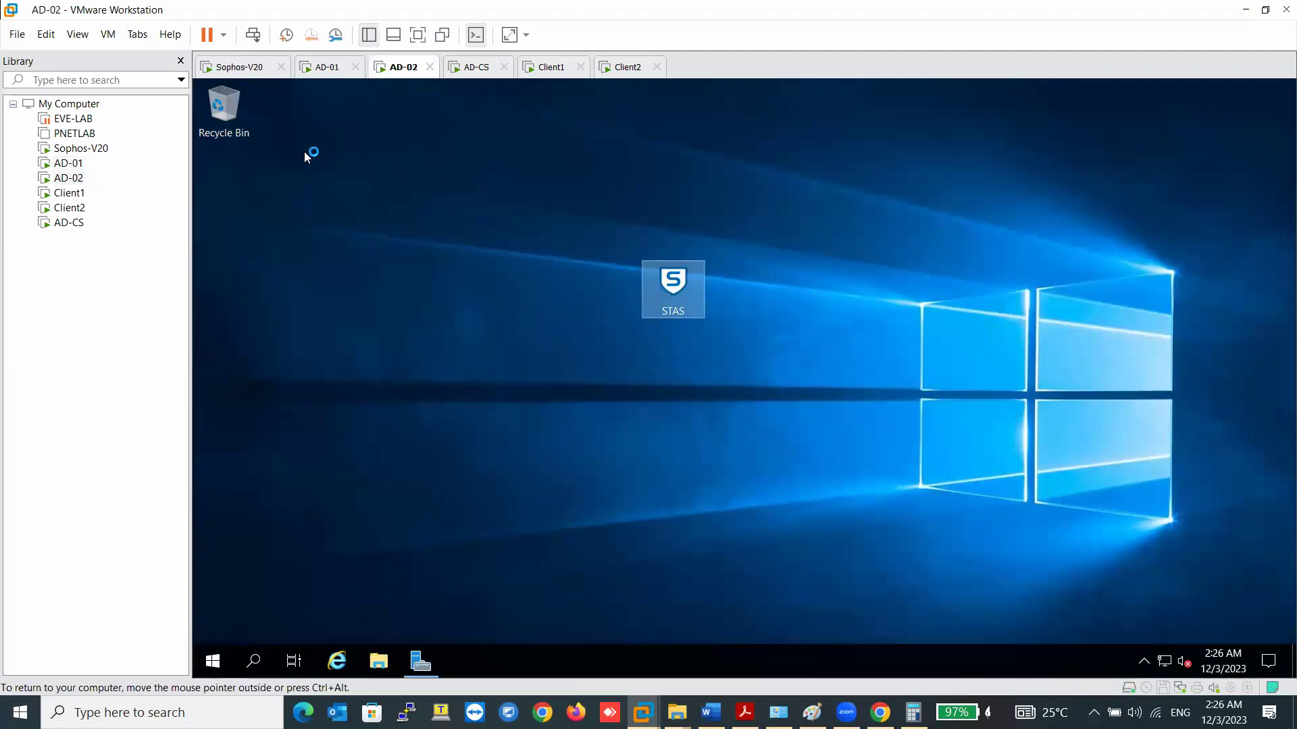
click(322, 71)
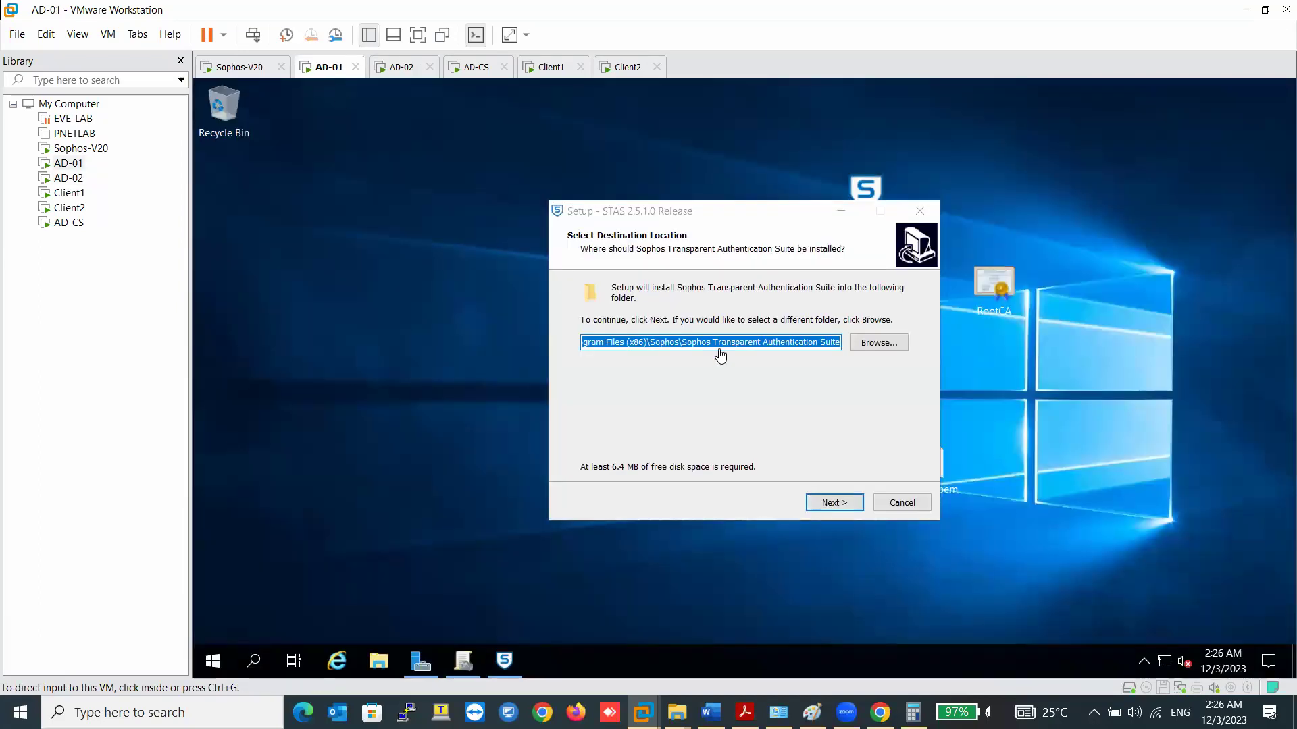
click(832, 503)
click(833, 504)
click(832, 502)
click(832, 502)
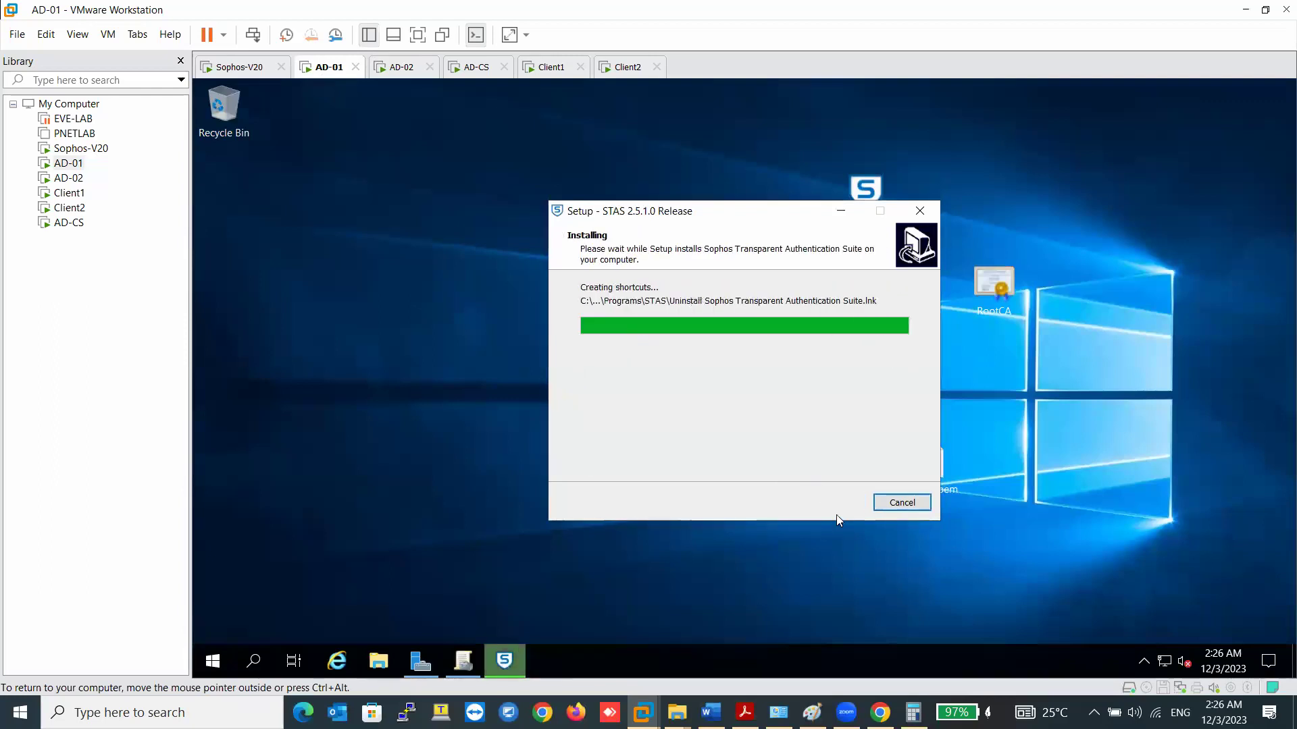
- Run the STAS installer on AD-02, keep SSO Suite, and dismiss the older-version caution
click(404, 69)
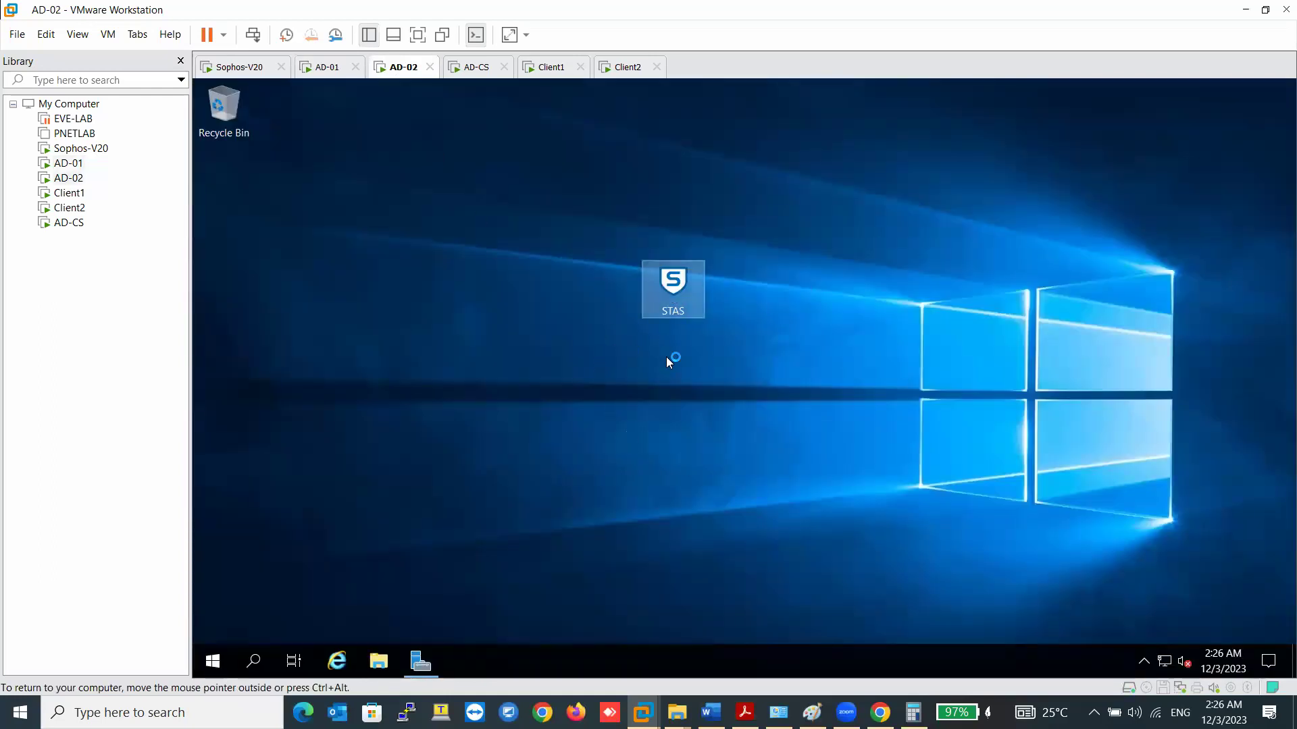
click(323, 69)
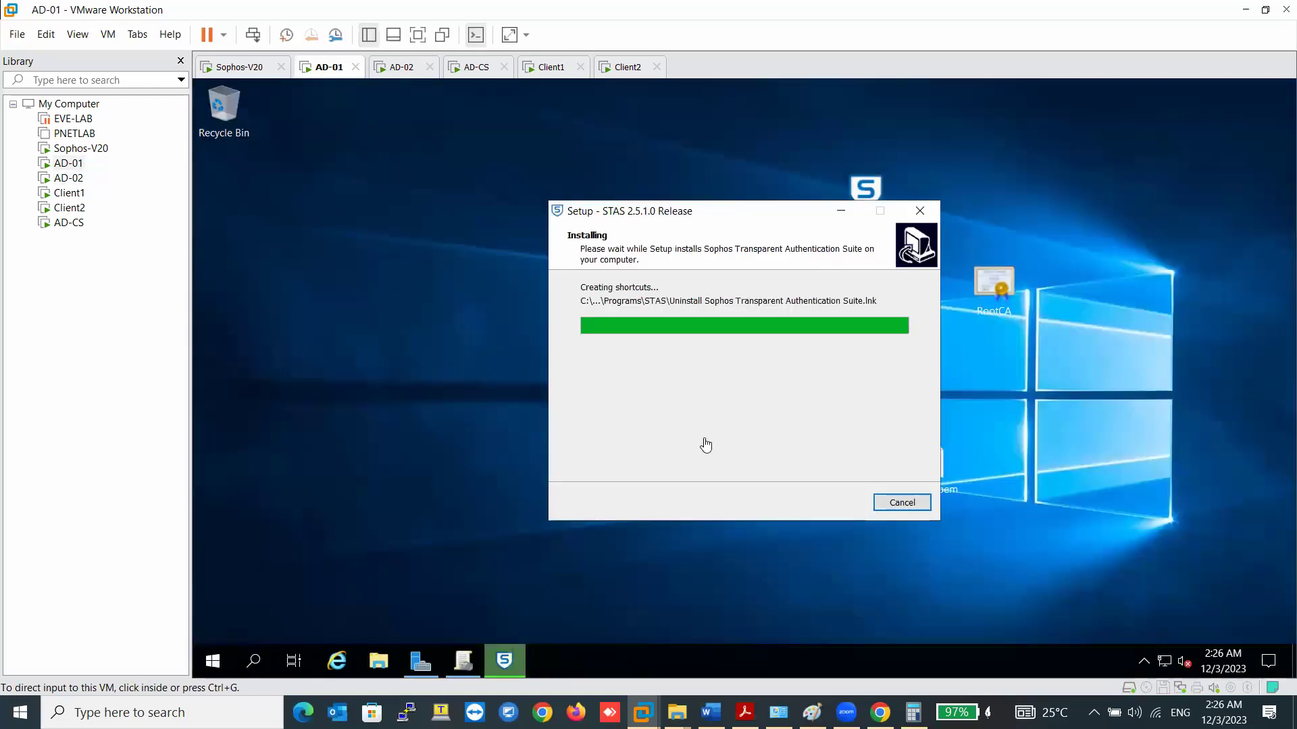
click(405, 71)
double_click(694, 309)
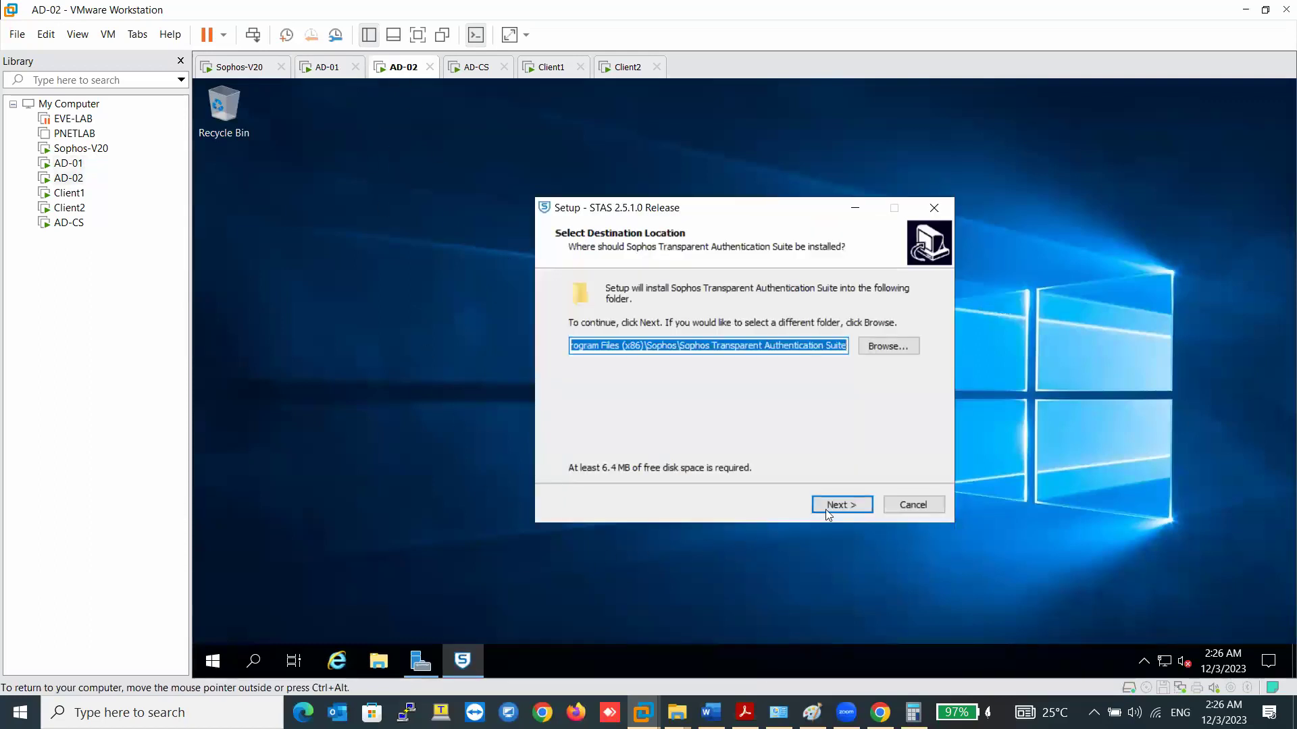
click(827, 512)
click(836, 505)
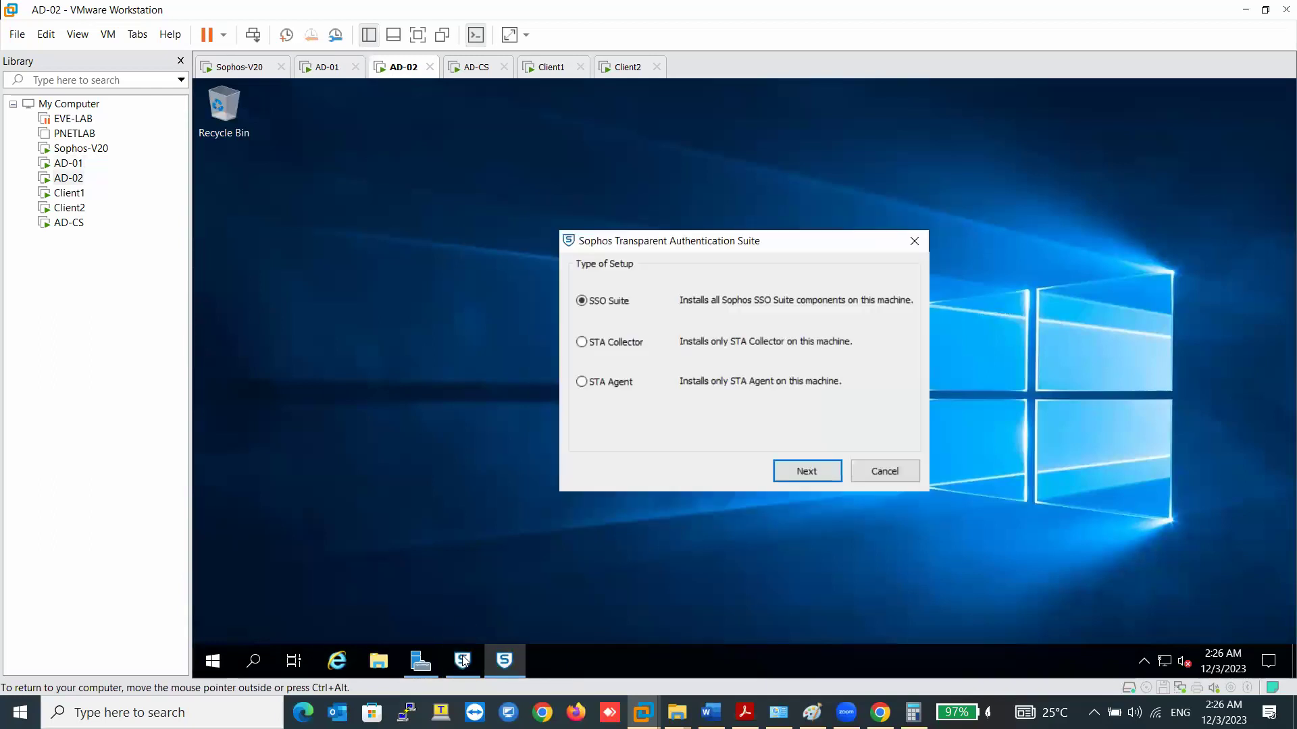
click(804, 473)
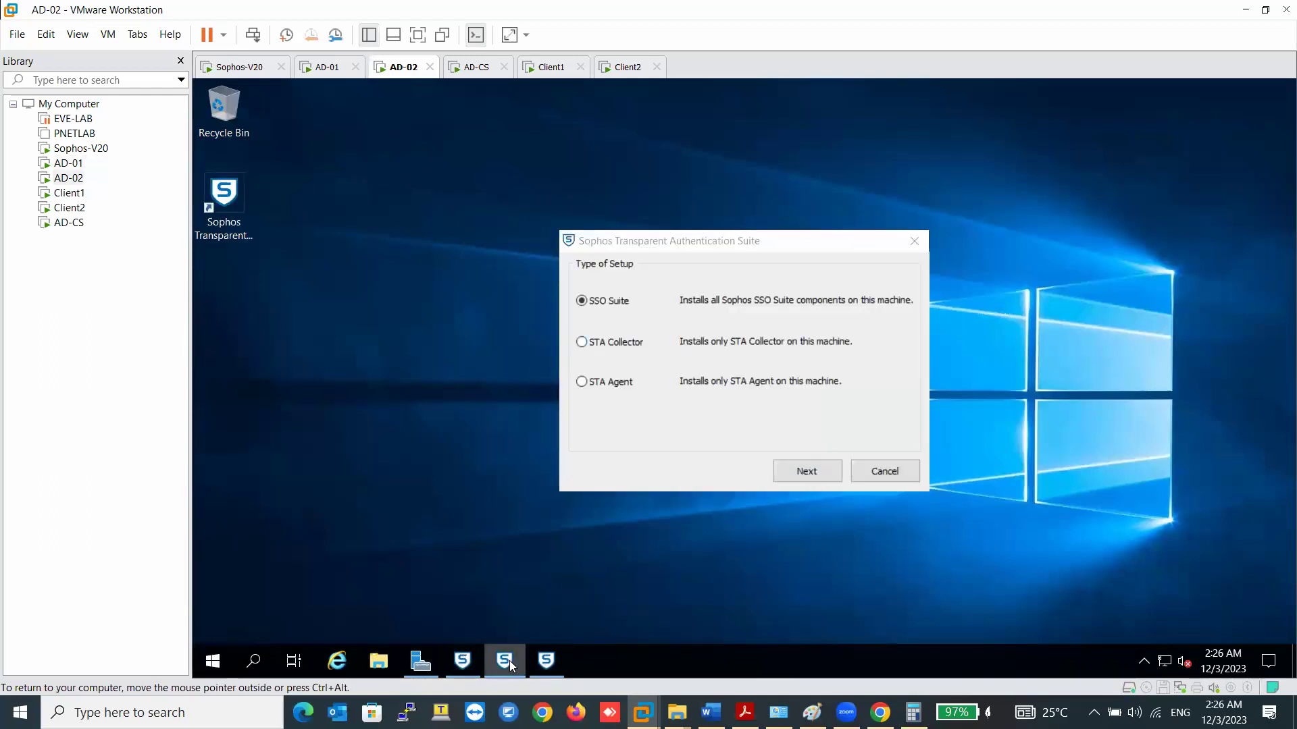
click(546, 660)
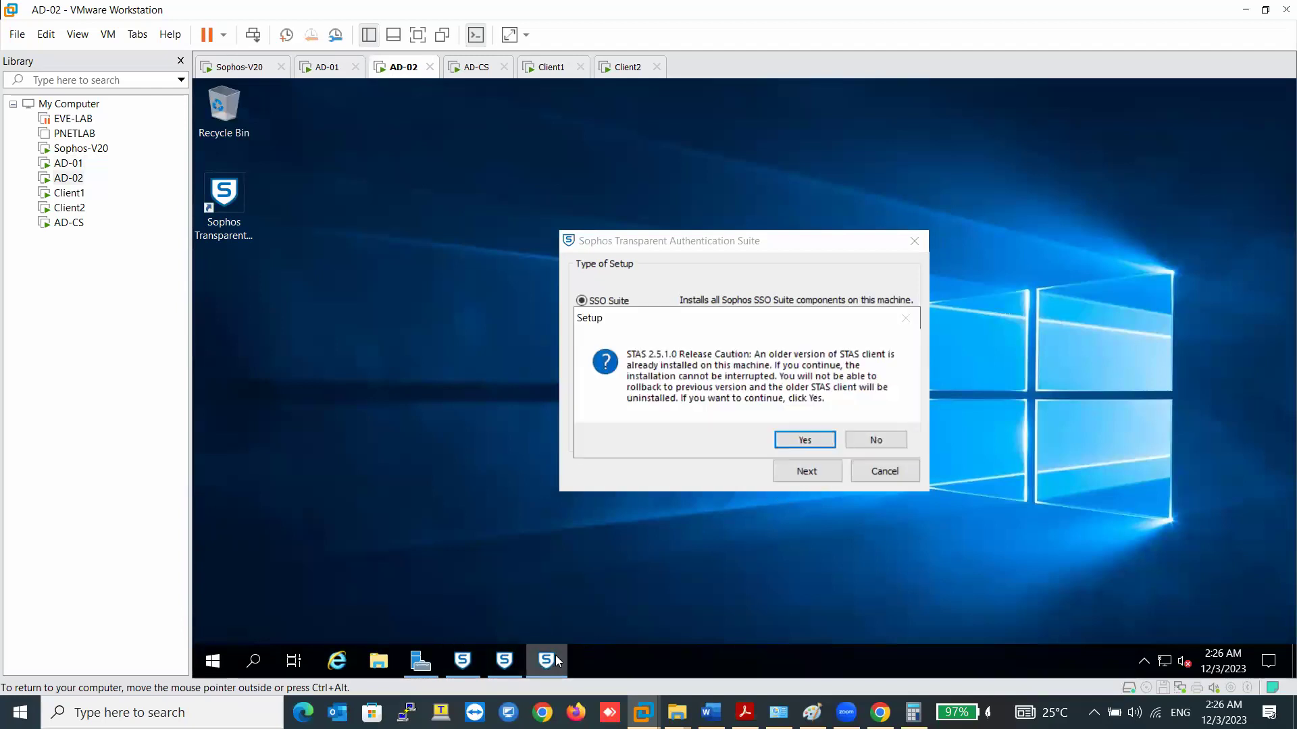
click(876, 440)
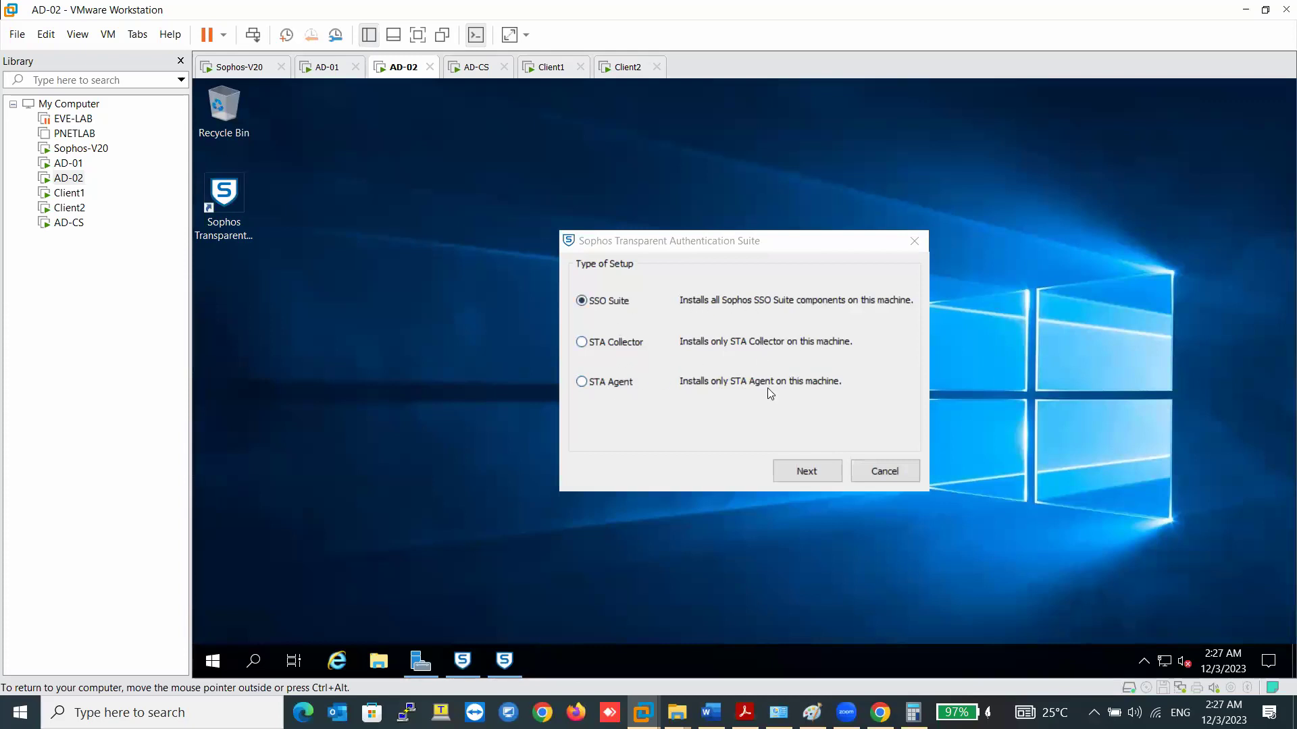
- Fill in AD-02's service account user name, password and password confirmation
click(807, 472)
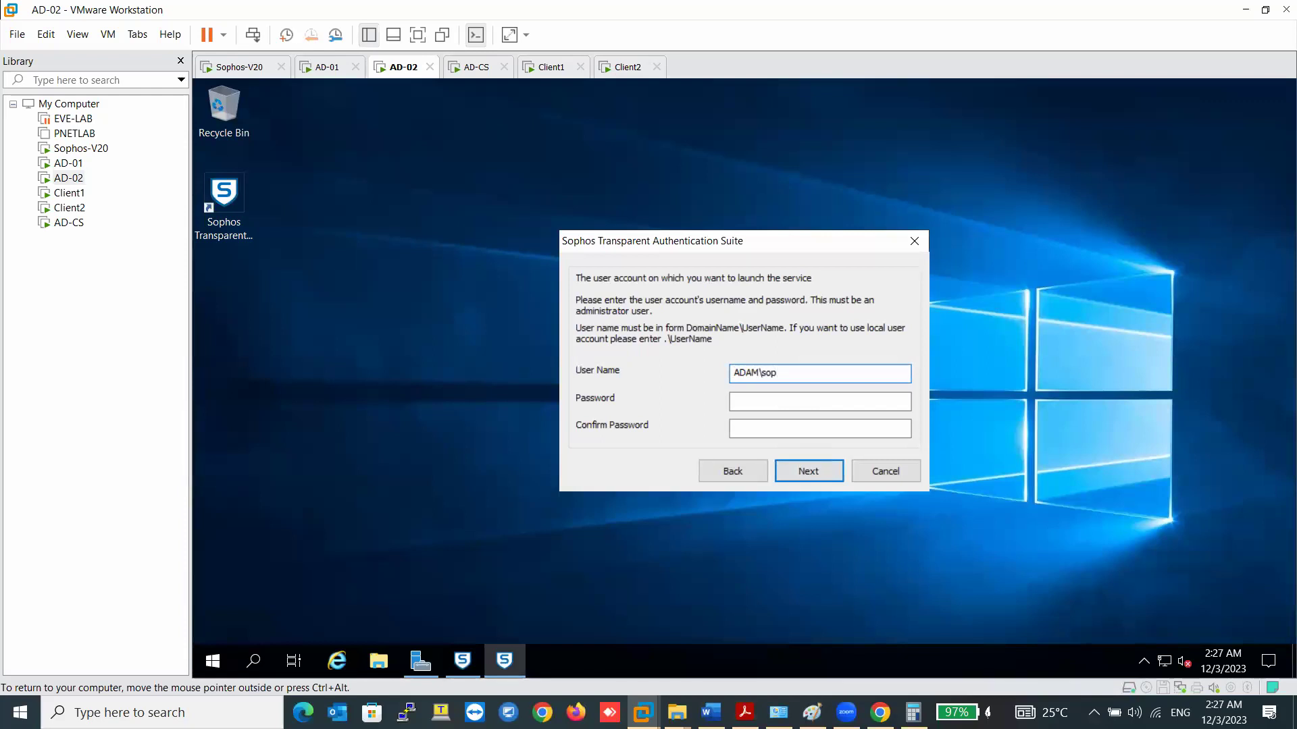
text(as)
click(776, 401)
text(••••••••)
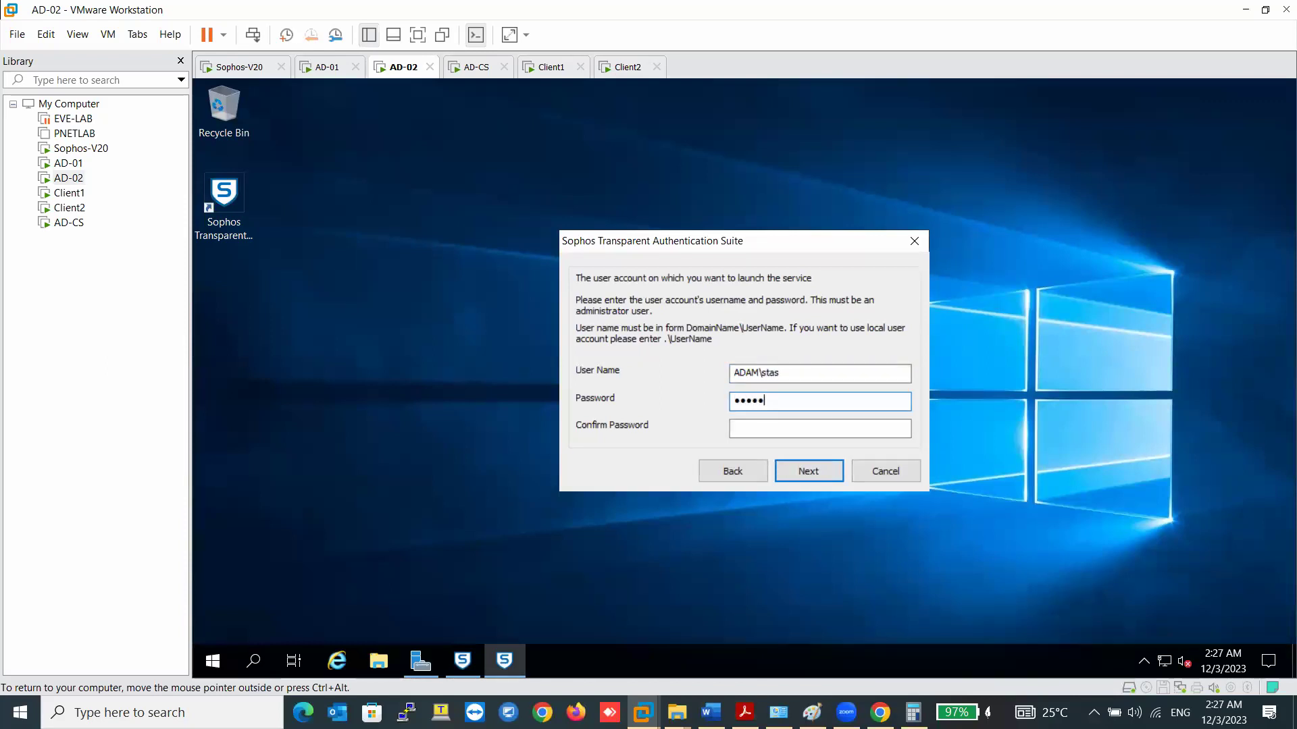
click(777, 428)
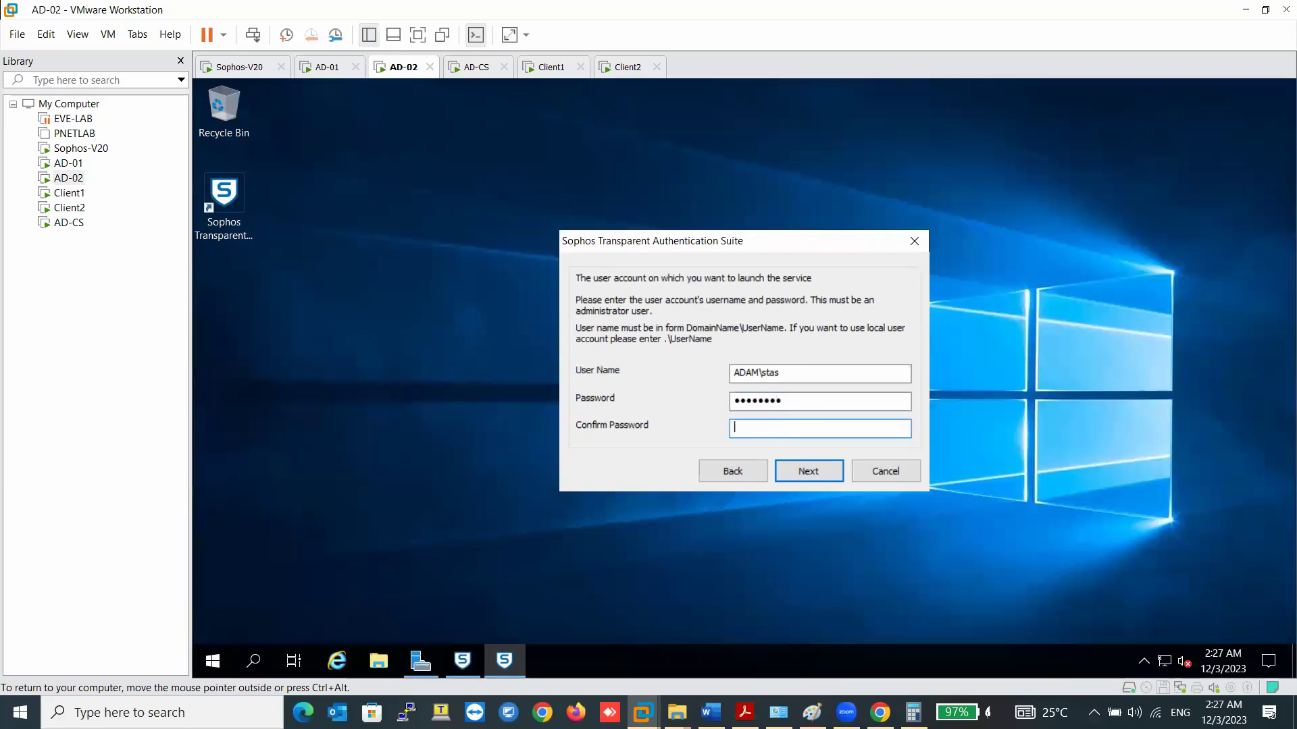
text(••••••••)
- Copy the Sophos STAS user's logon name sophos.stas from ADUC on AD-01
click(331, 68)
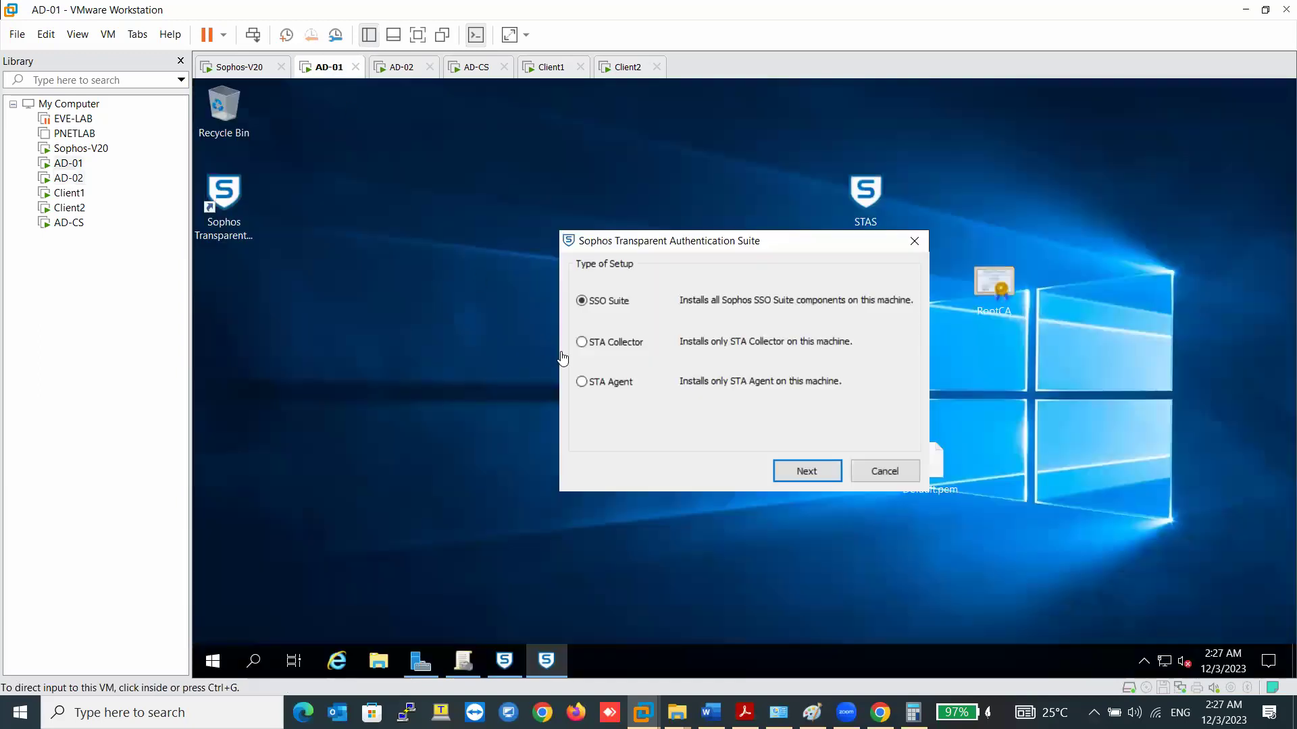
click(419, 664)
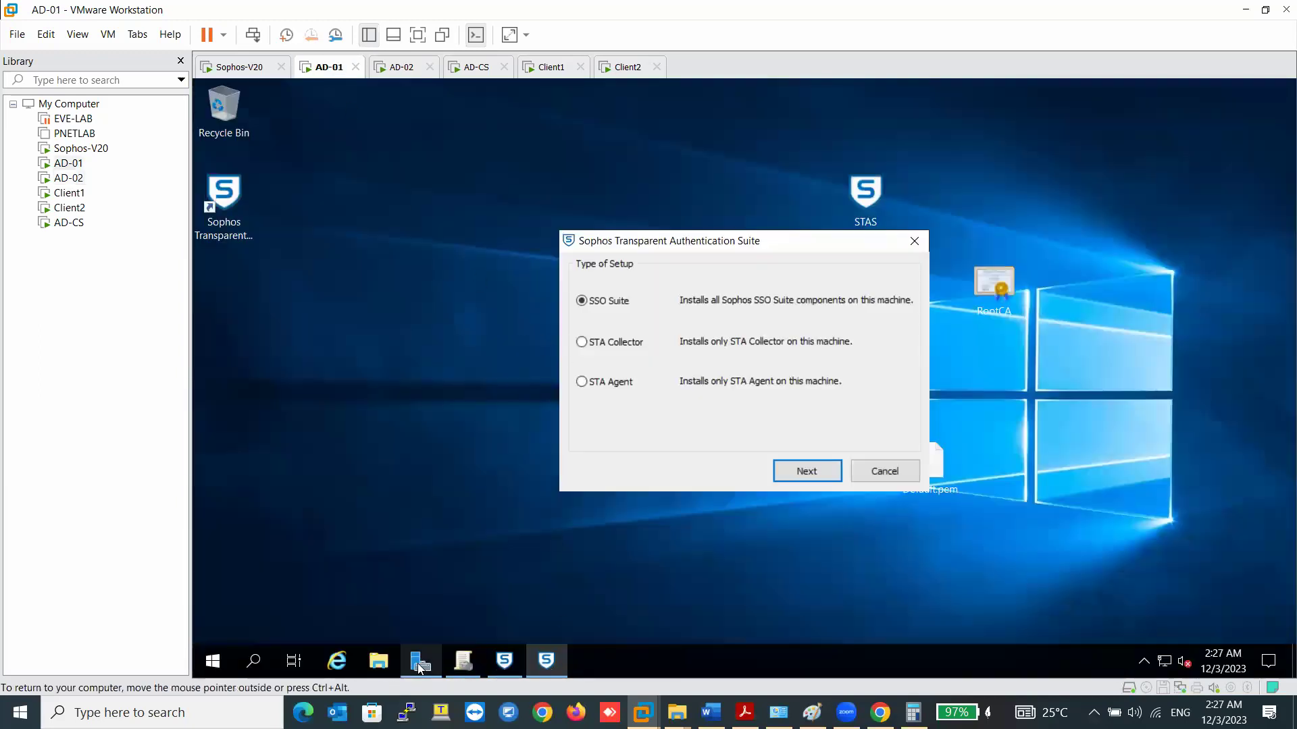
click(1173, 125)
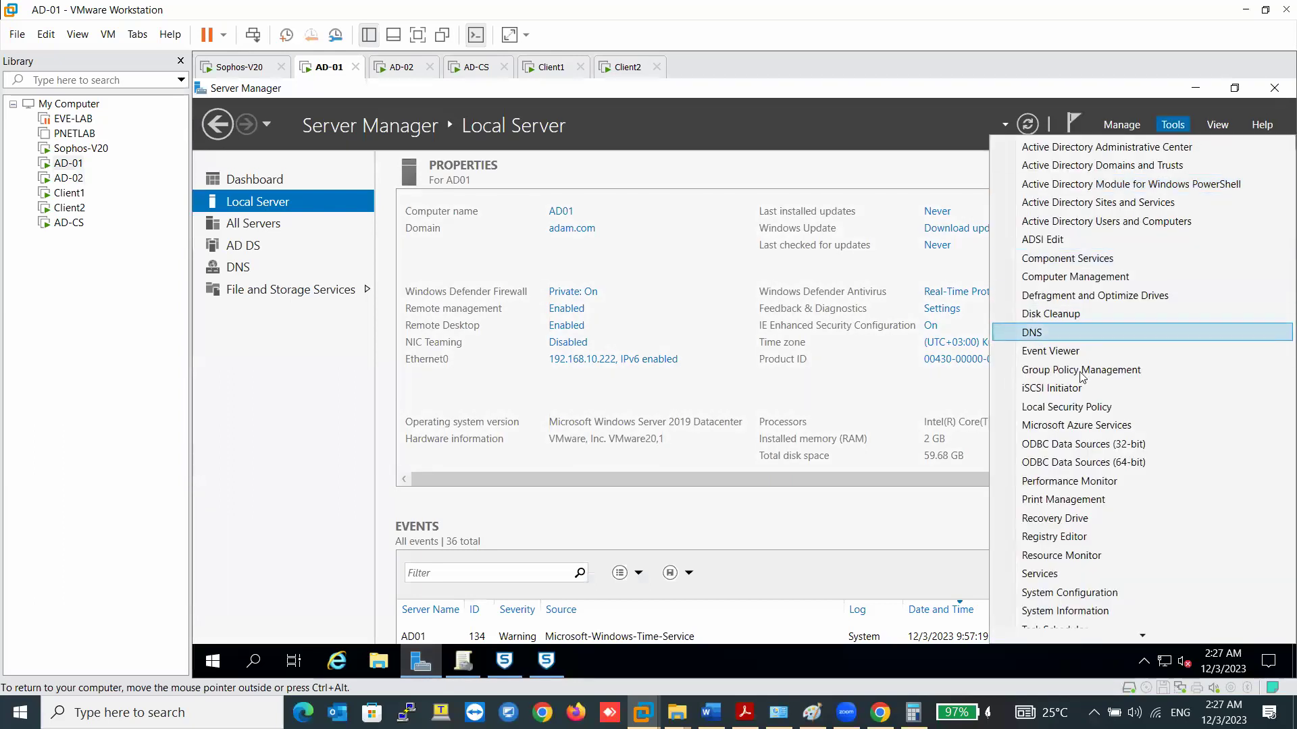
click(1095, 221)
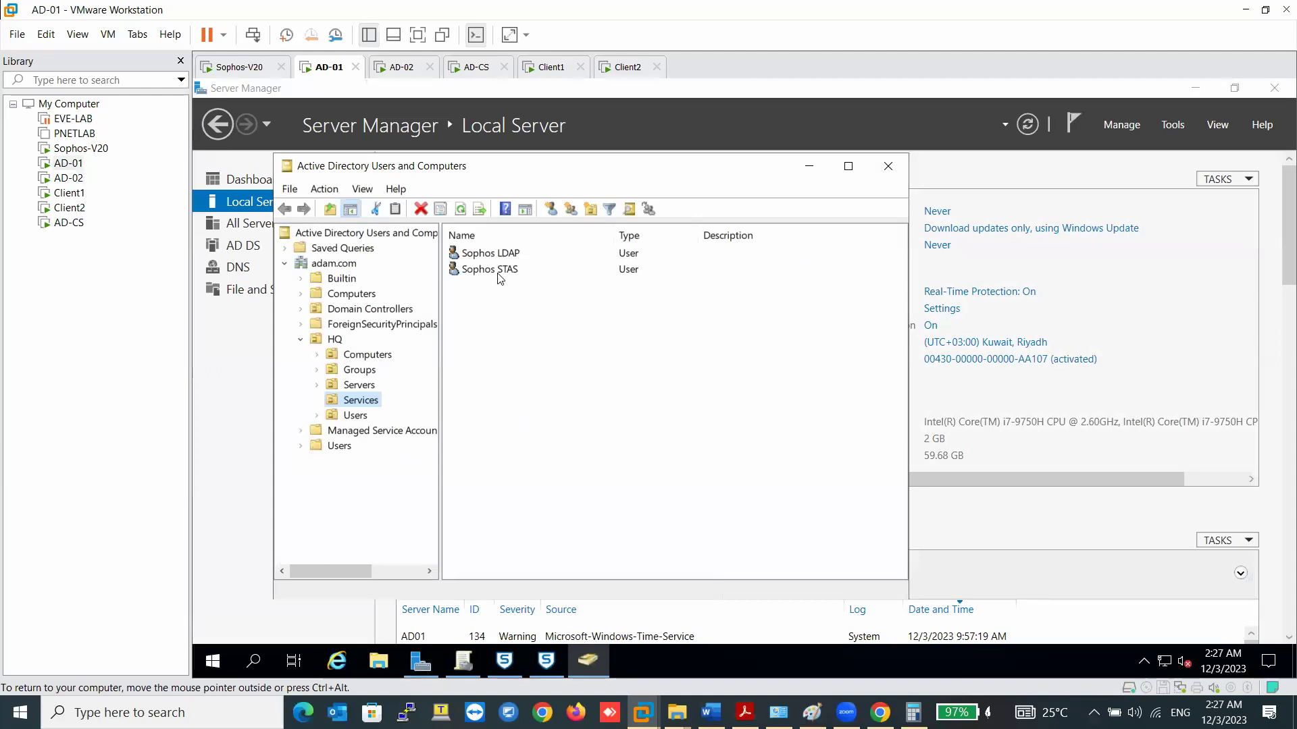
double_click(501, 273)
click(553, 222)
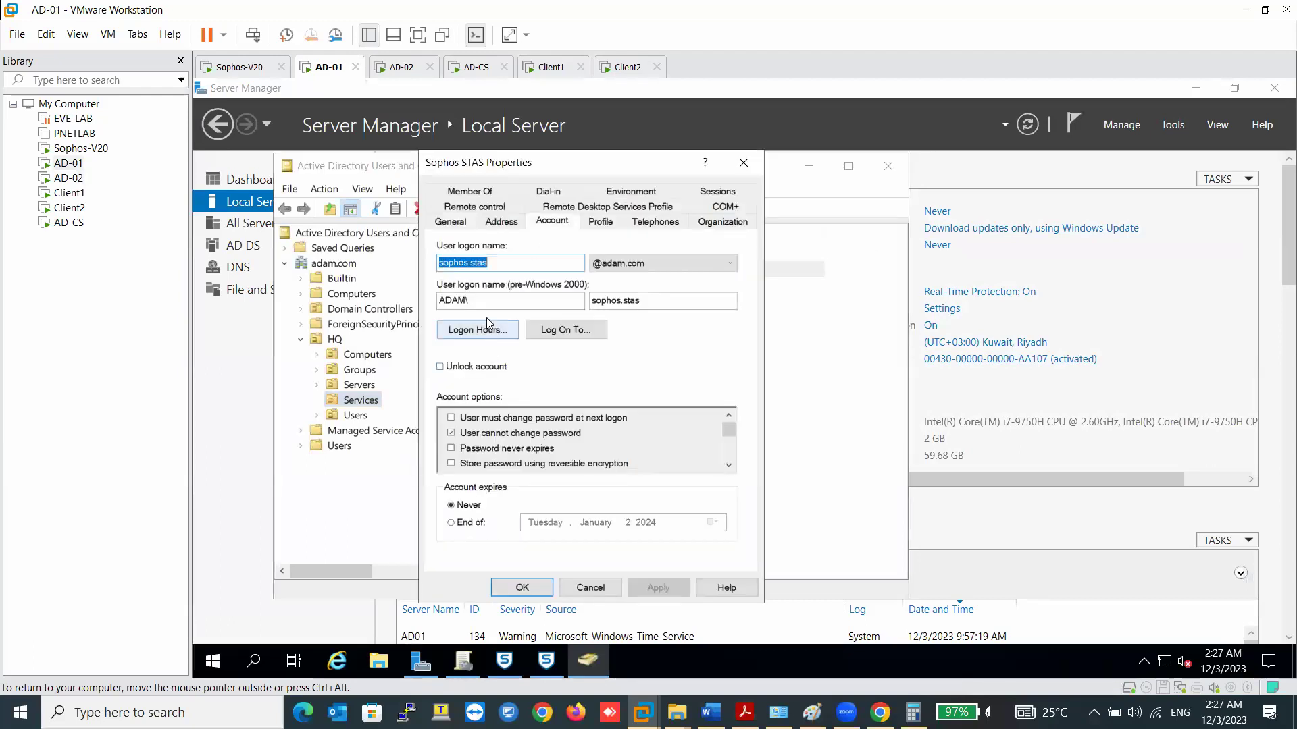
right_click(471, 267)
click(511, 324)
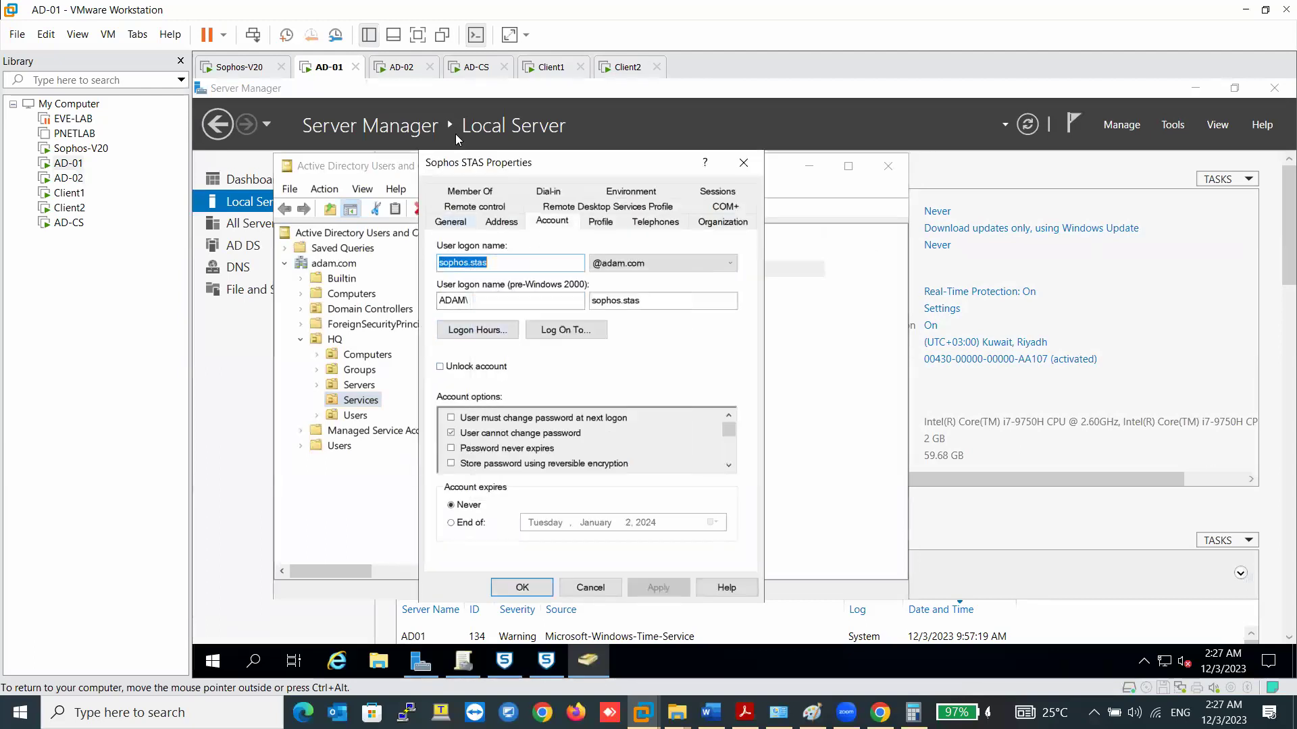
- Set AD-02's STAS service account user name to sophos.stas and finish the installation
click(401, 67)
click(788, 373)
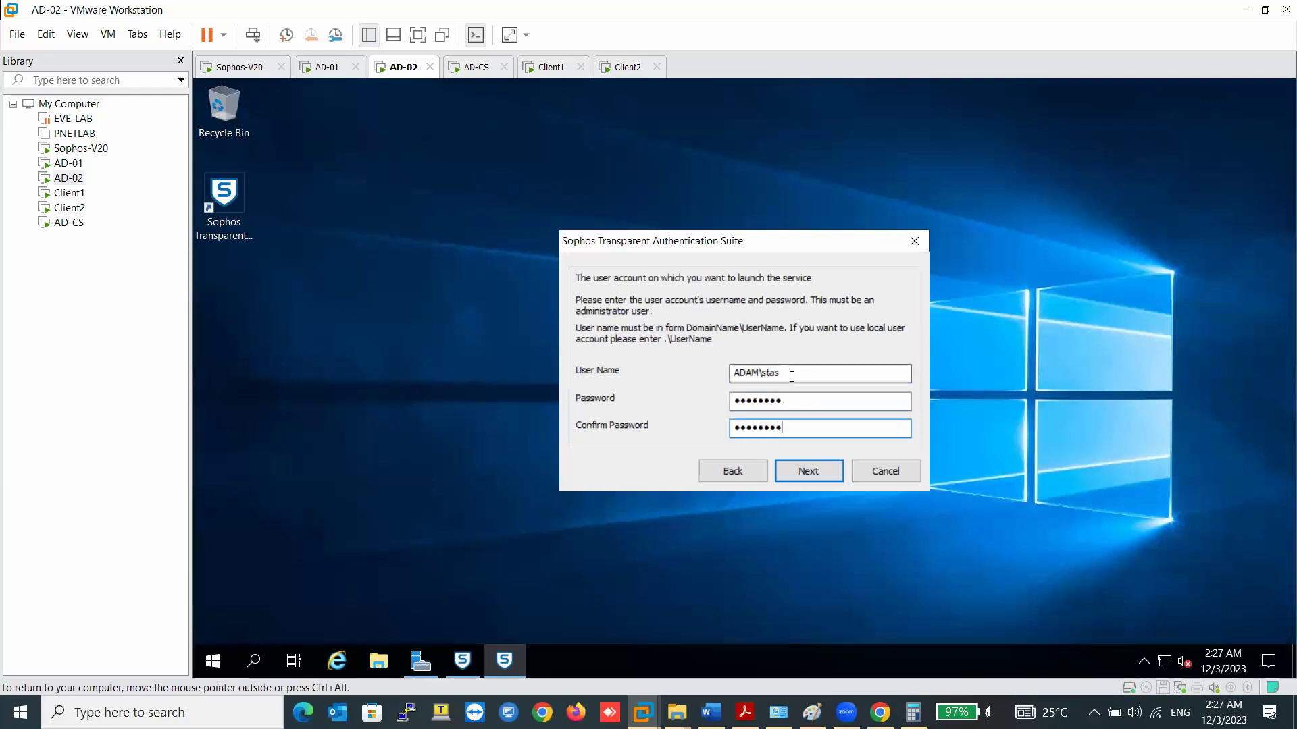
drag(782, 374, 763, 372)
right_click(775, 372)
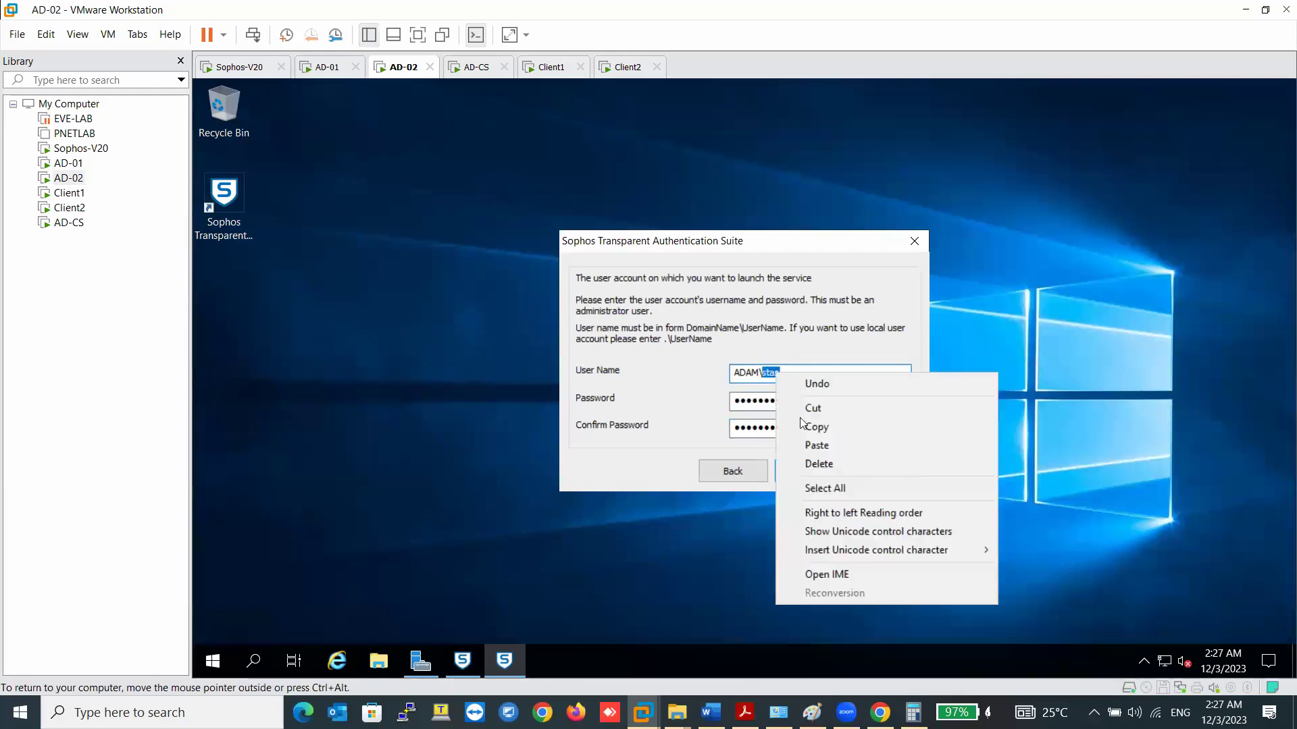
click(812, 444)
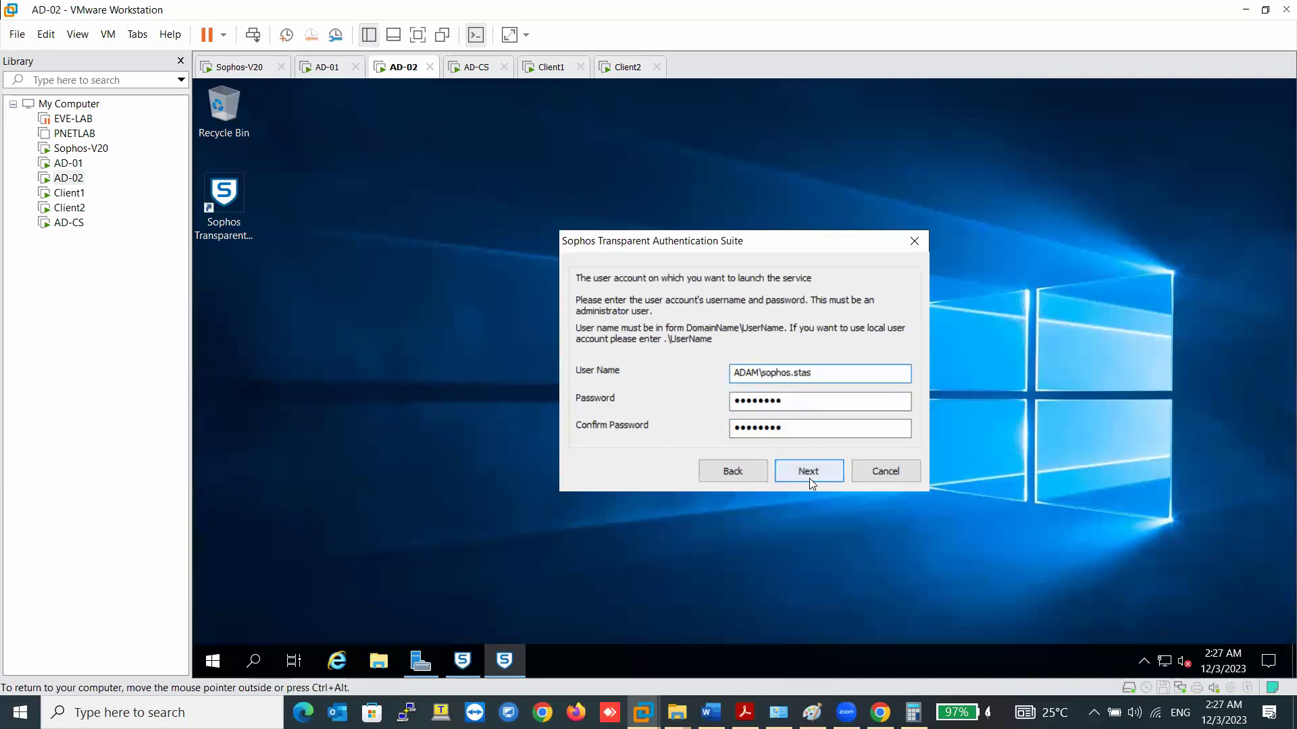
click(810, 472)
click(810, 472)
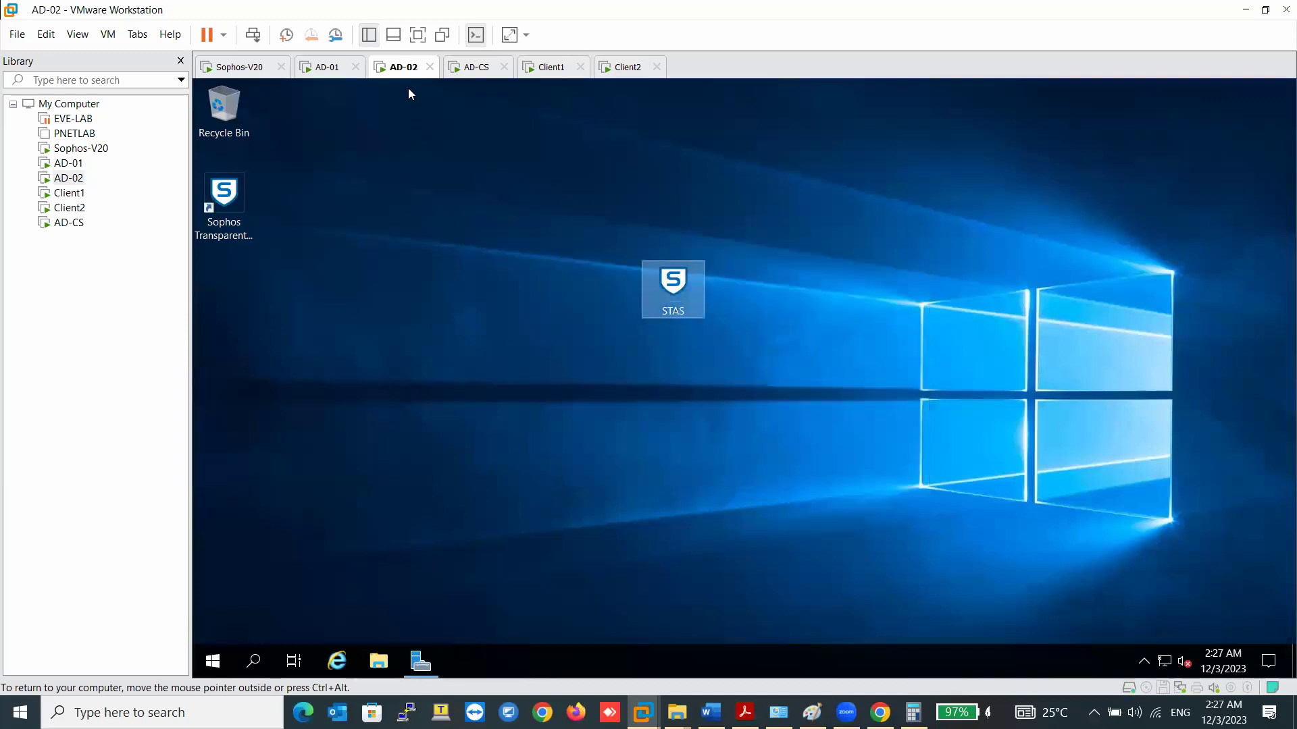
- Enter ADAM\sophos.stas and its password in AD-01's installer, finish setup, close the user properties
click(326, 67)
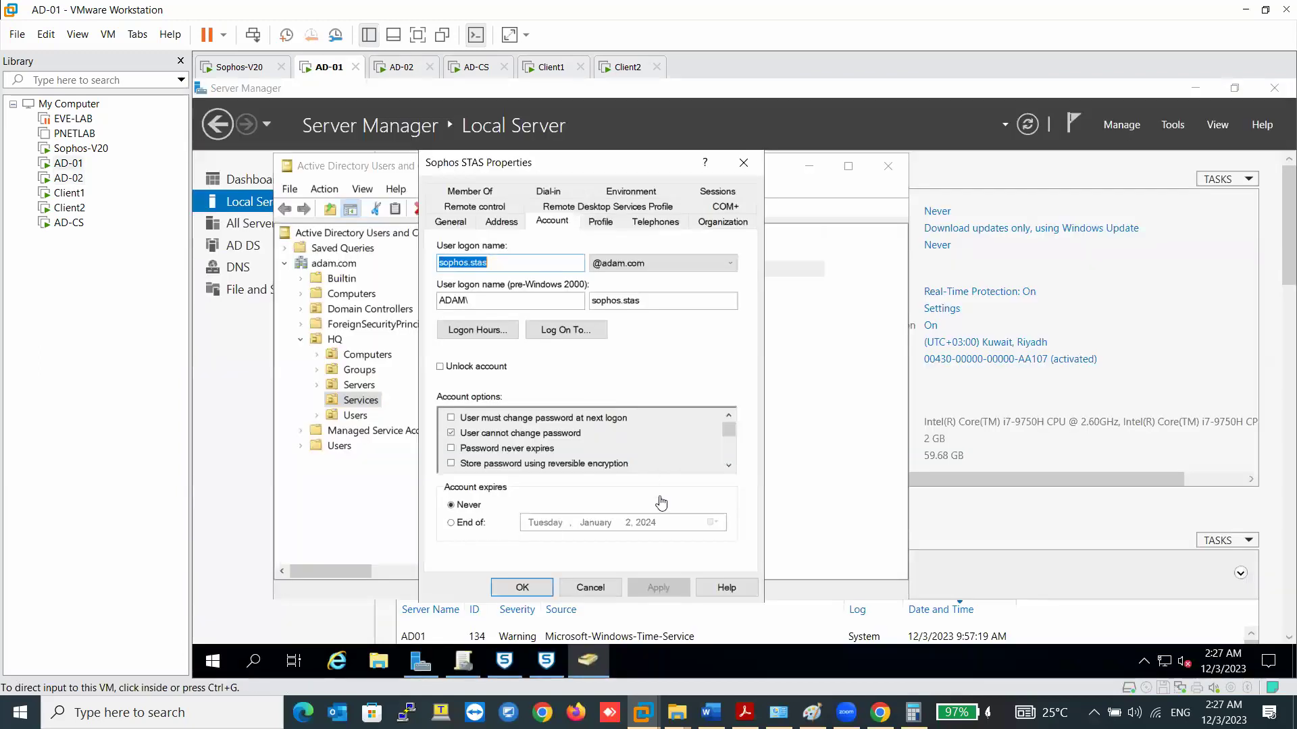
click(545, 662)
click(808, 471)
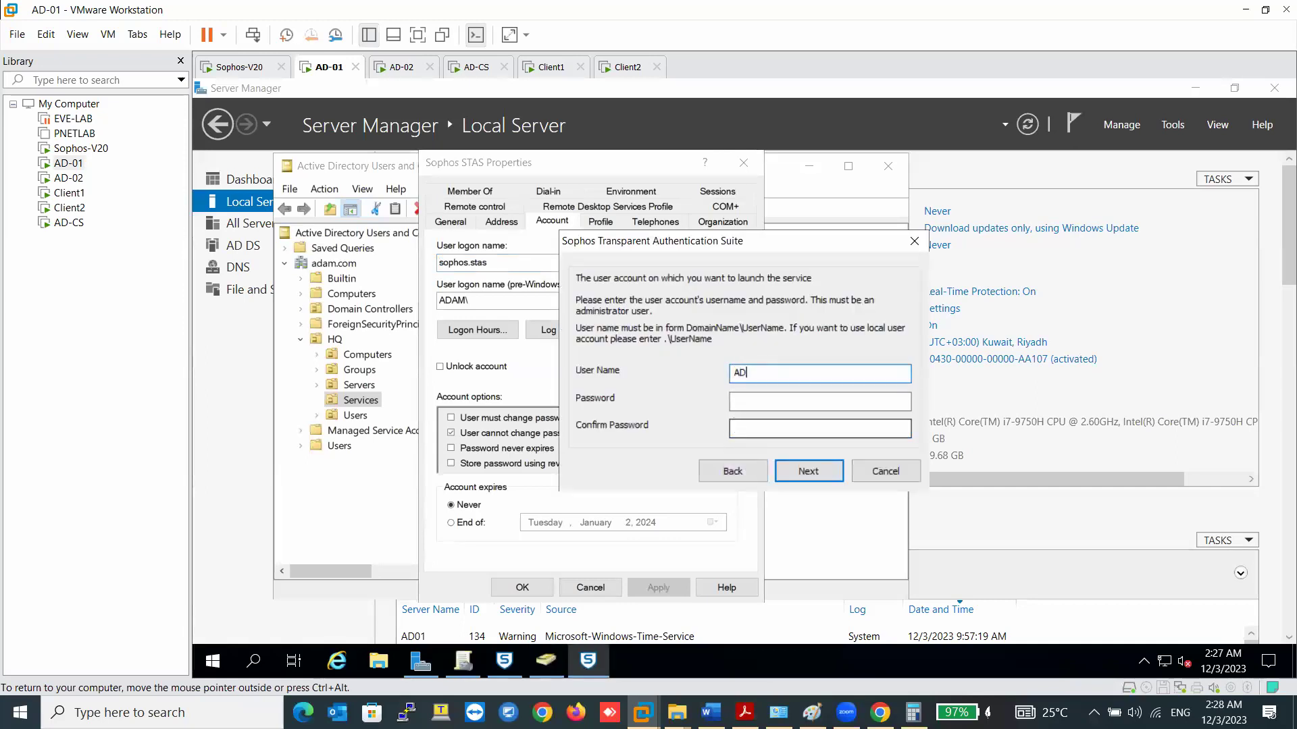
text(ADAM\)
key(ctrl+v)
key(Tab)
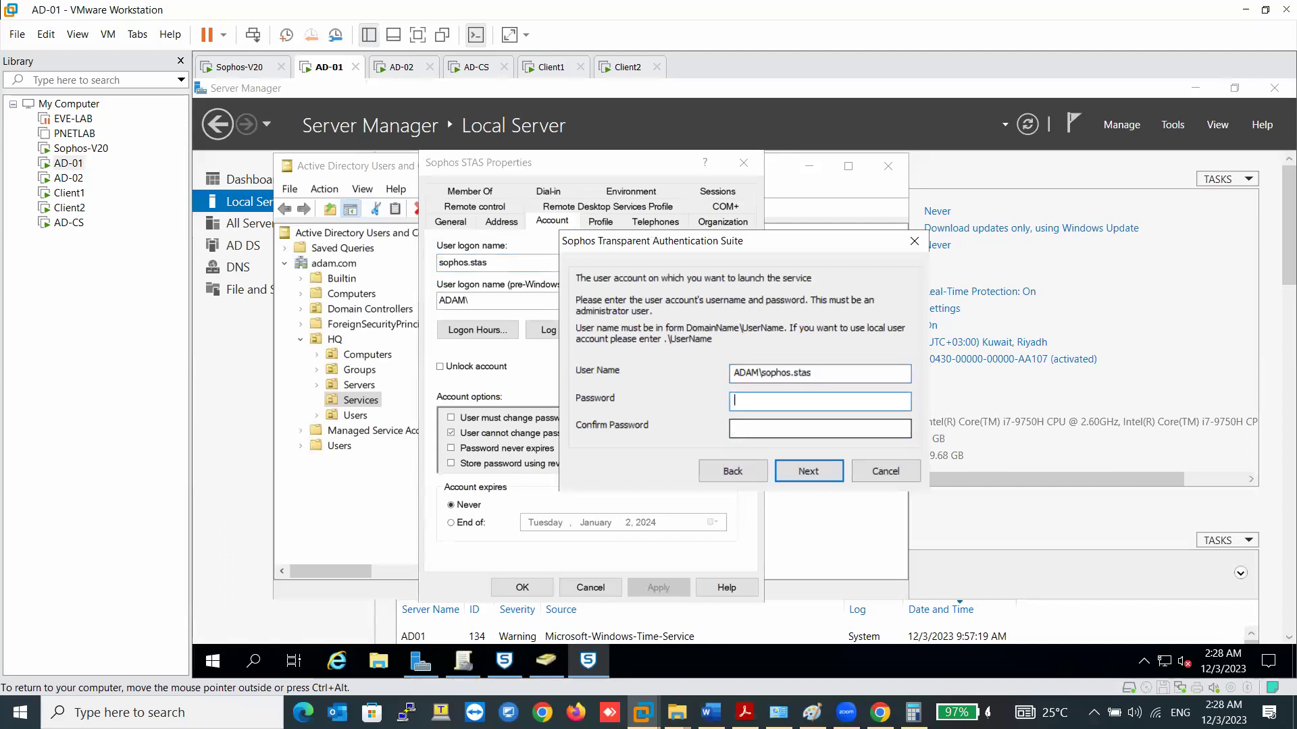
text(Password)
key(Tab)
text(Password)
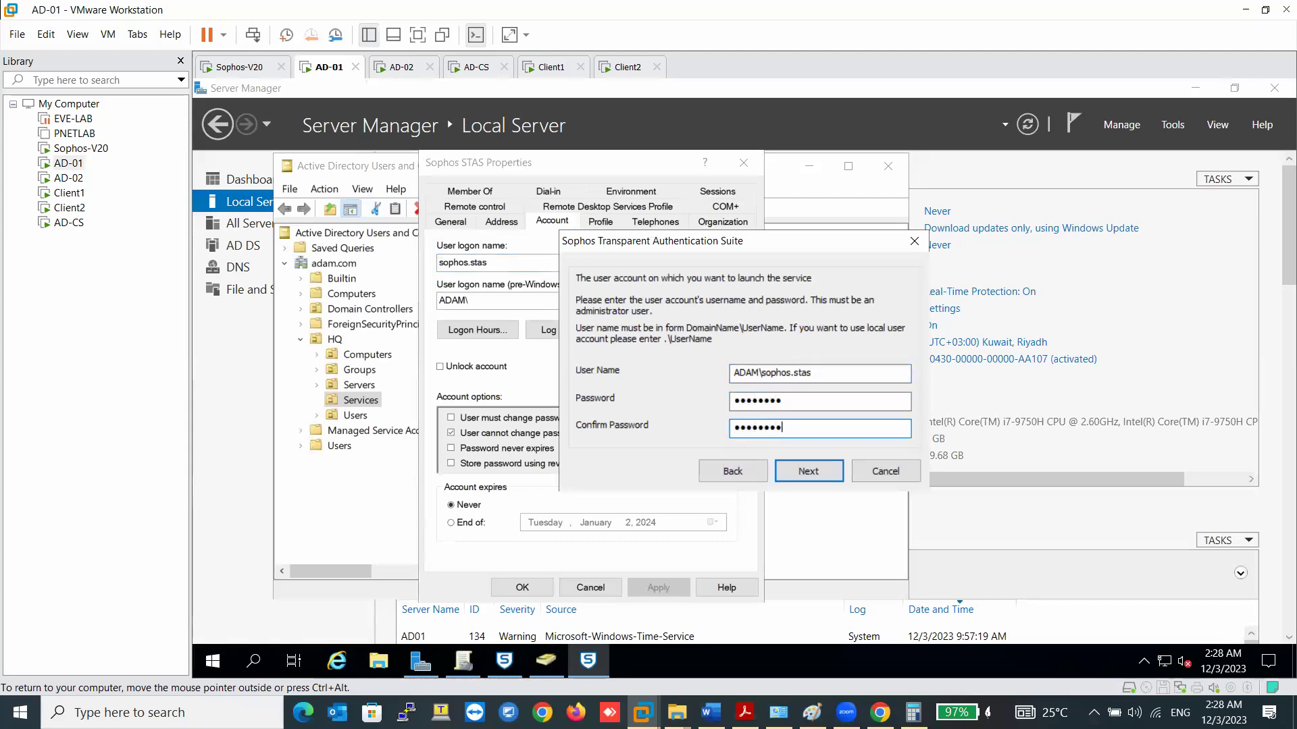
click(820, 481)
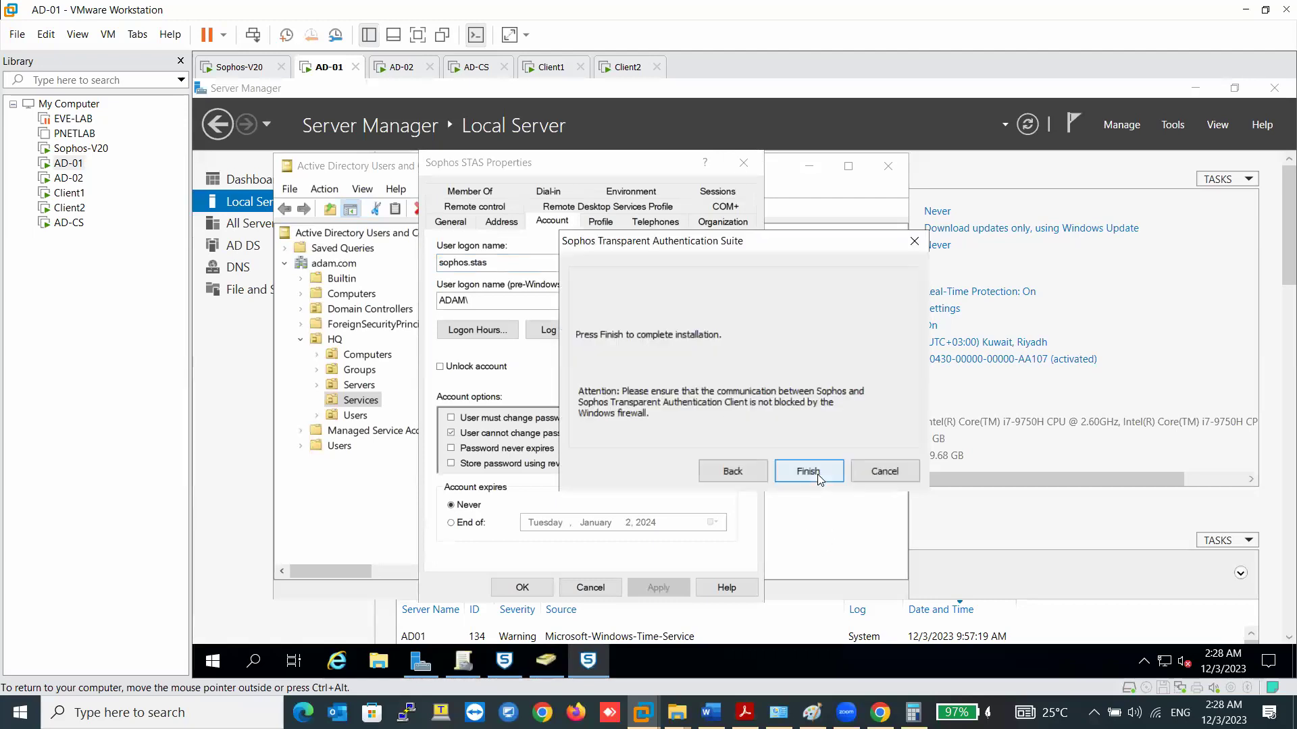
click(817, 474)
click(571, 587)
- Add the Sophos STAS user to Backup Operators from its Member Of tab
double_click(530, 270)
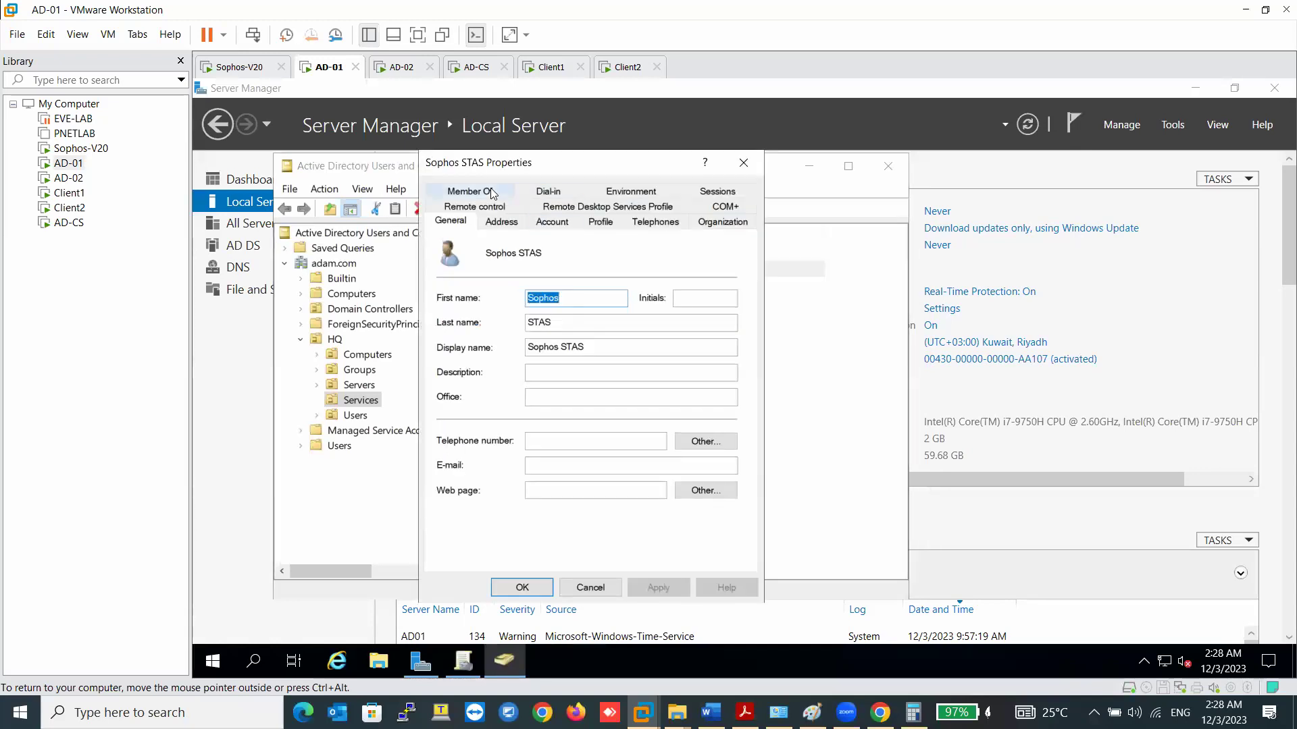
click(471, 192)
click(472, 427)
text(ba)
click(761, 317)
click(692, 373)
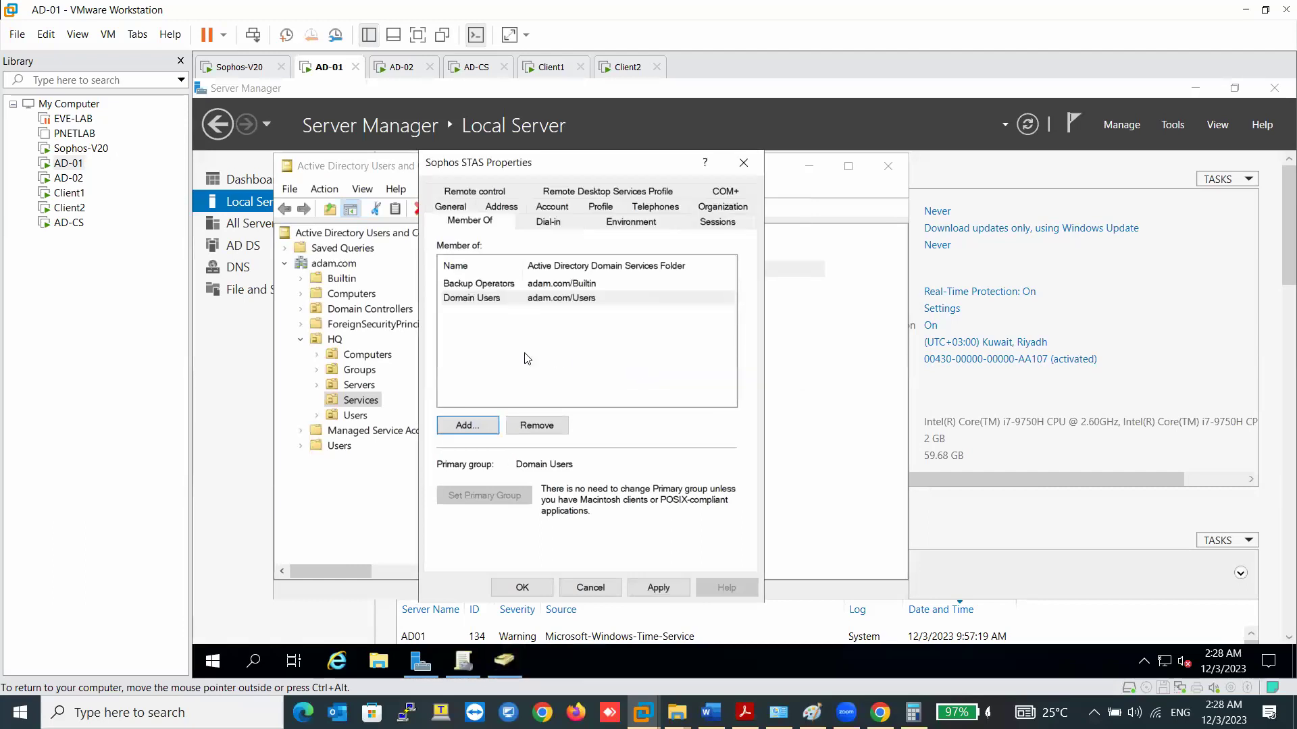
- Add Event Log Readers too, apply the memberships, and close Active Directory Users and Computers
click(466, 424)
text(event)
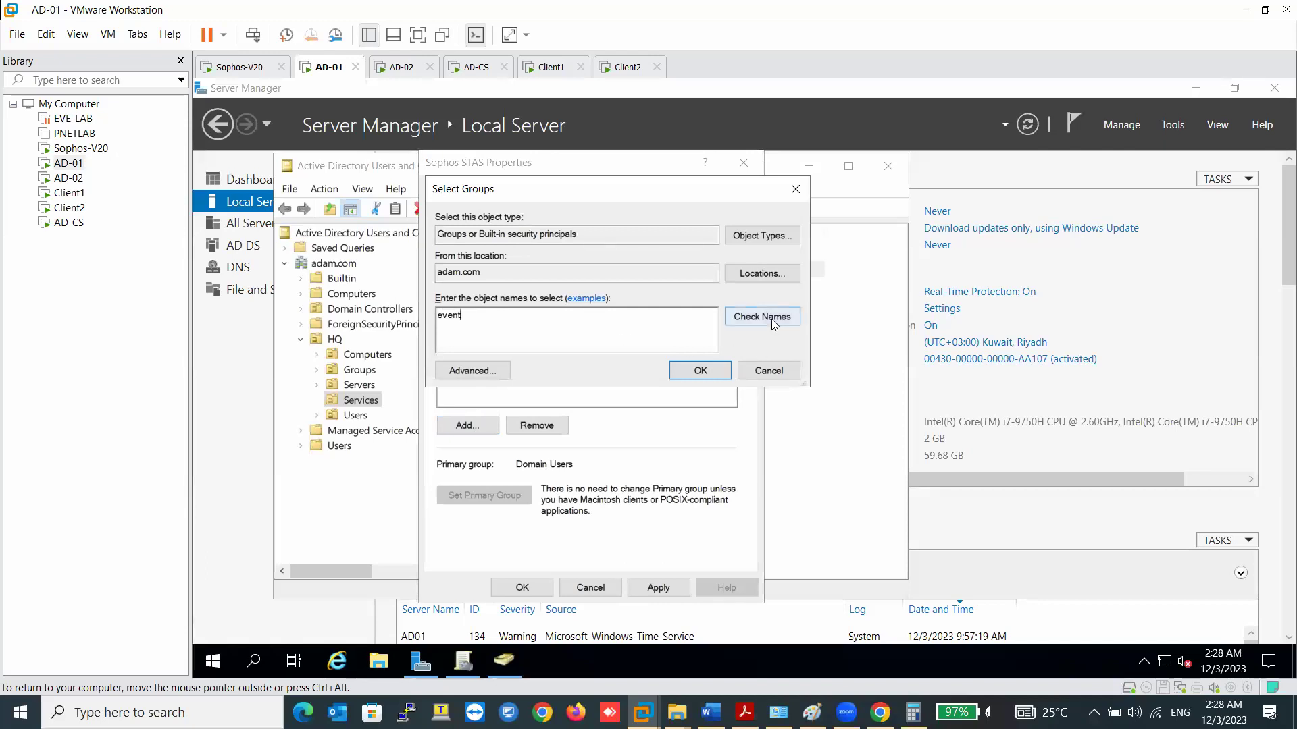
click(770, 322)
click(698, 371)
click(658, 587)
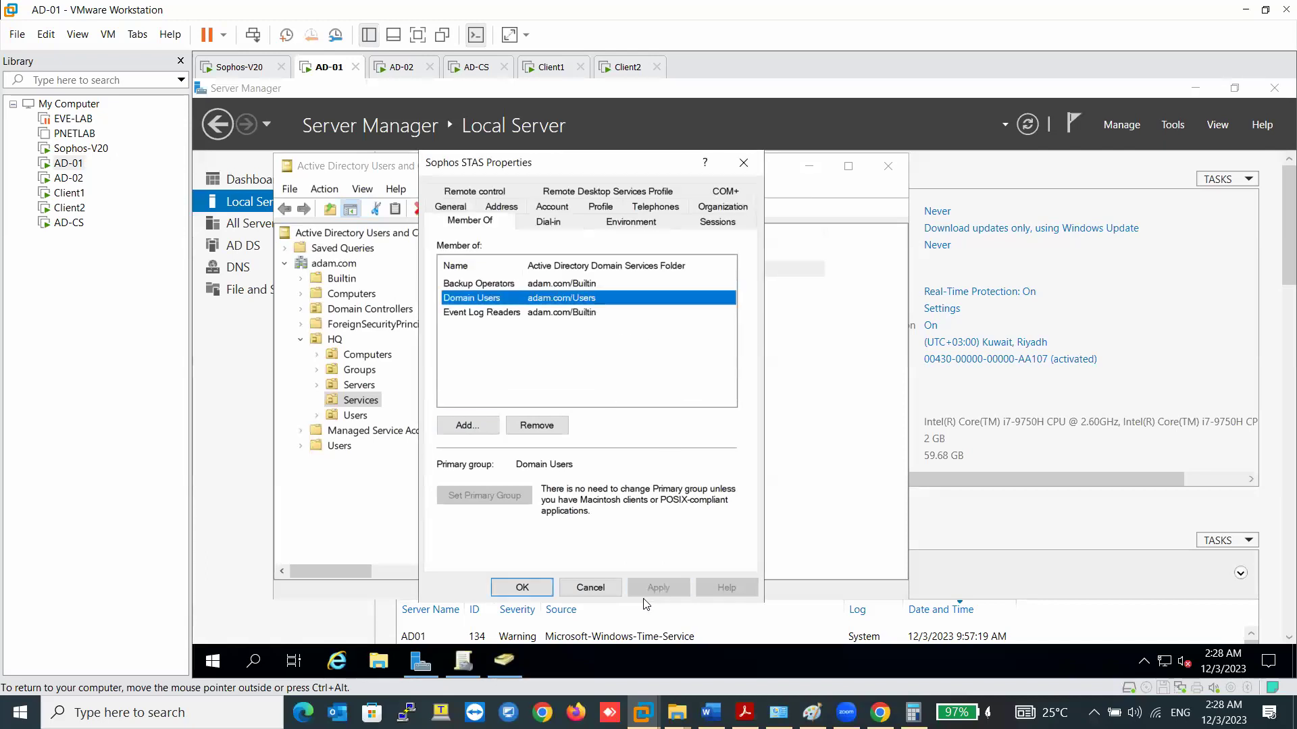
click(540, 589)
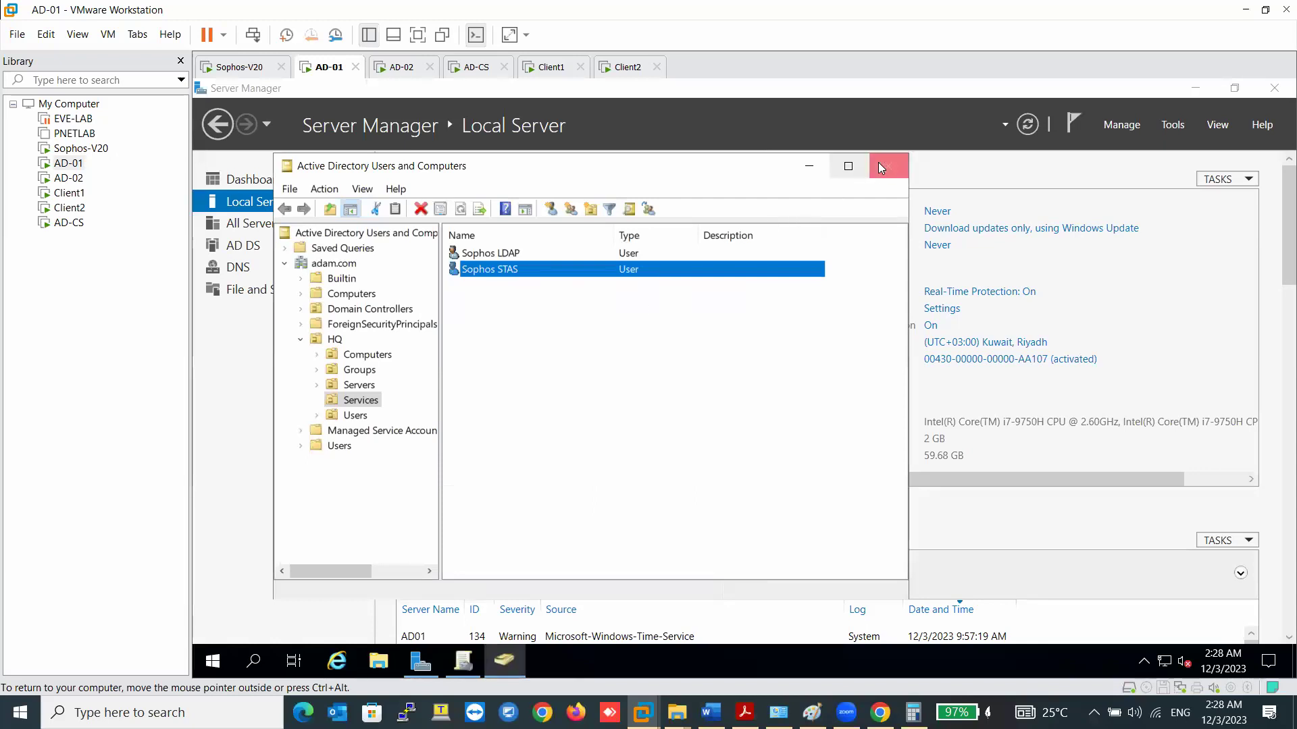
click(889, 166)
- On AD-01, open advanced security for C:\Program Files (x86)\Sophos\Sophos Transparent Authentication Suite
click(379, 662)
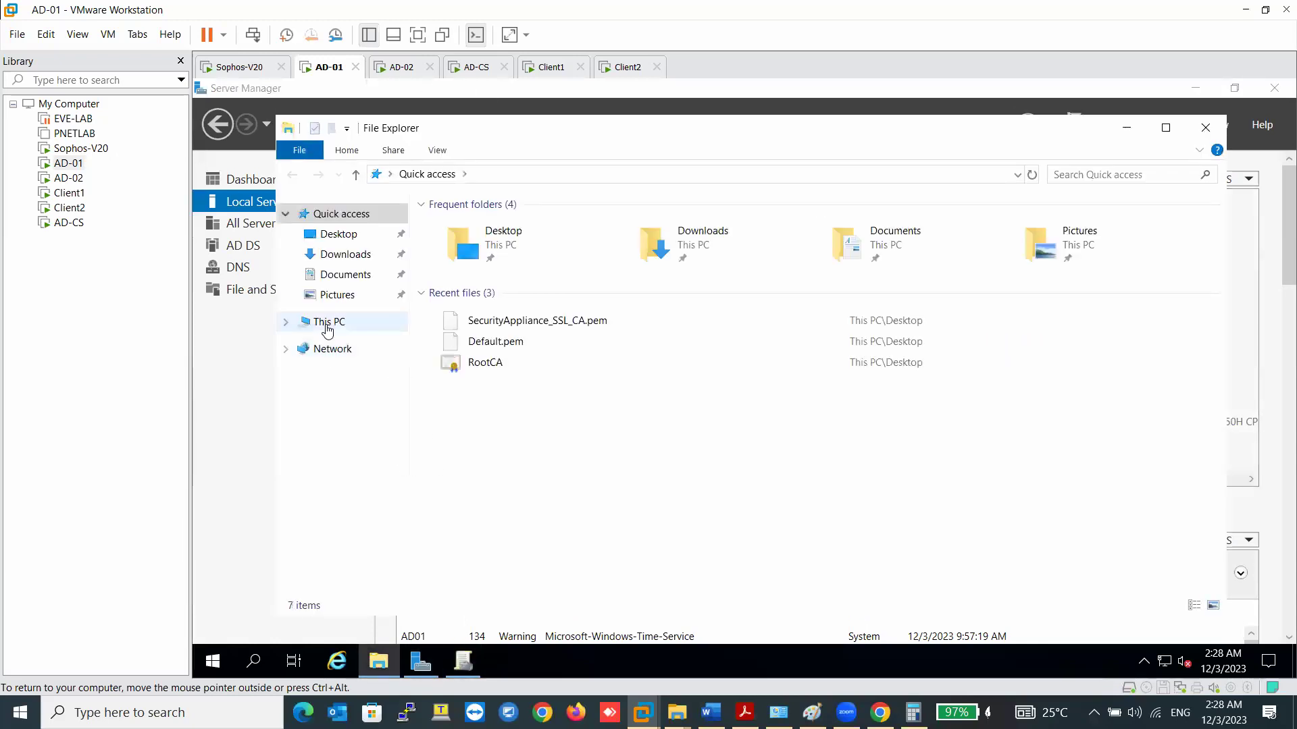
click(329, 321)
double_click(648, 412)
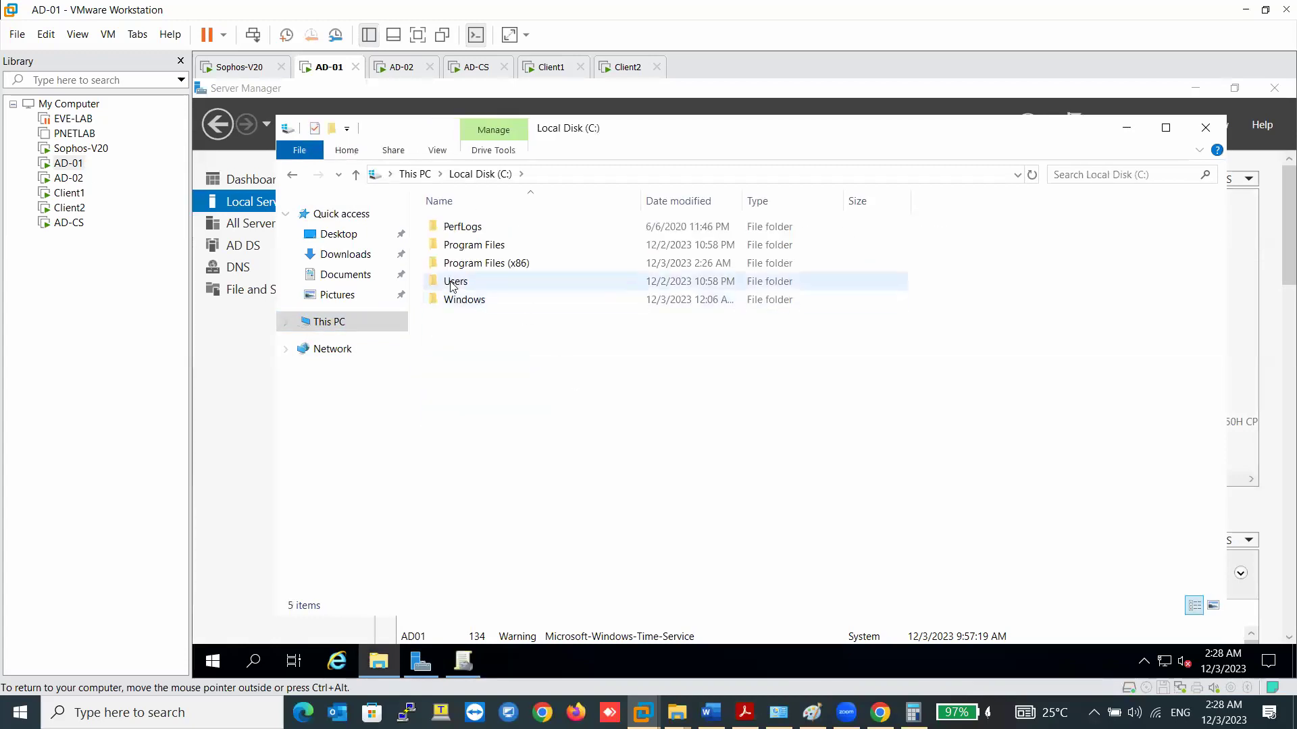
double_click(497, 264)
double_click(460, 281)
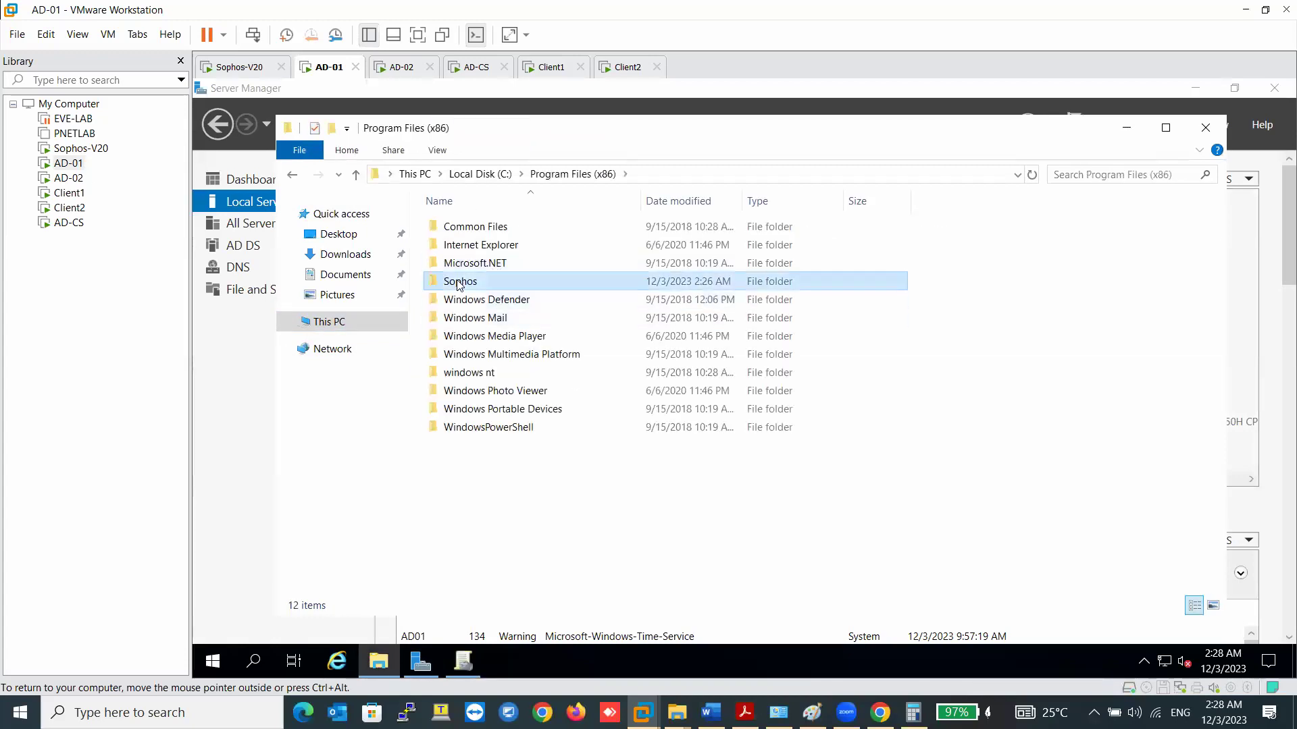
click(494, 230)
right_click(493, 230)
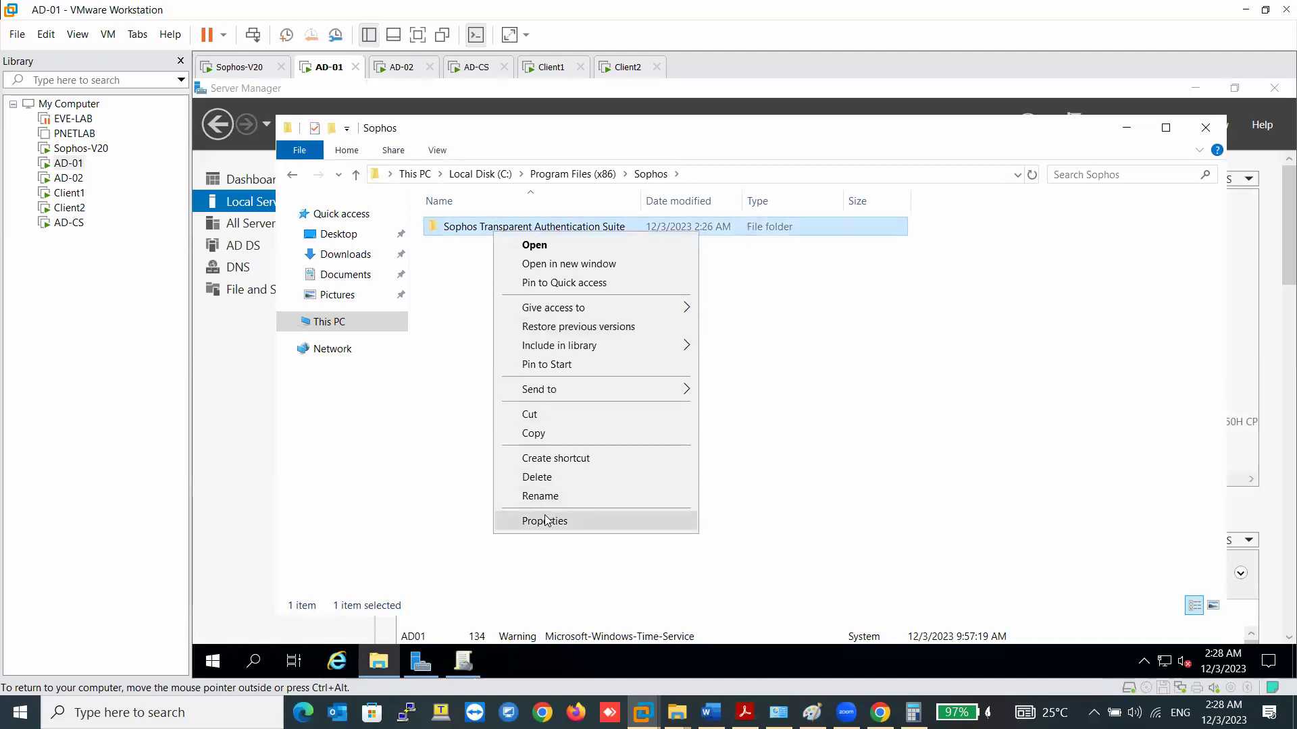
click(544, 521)
click(616, 273)
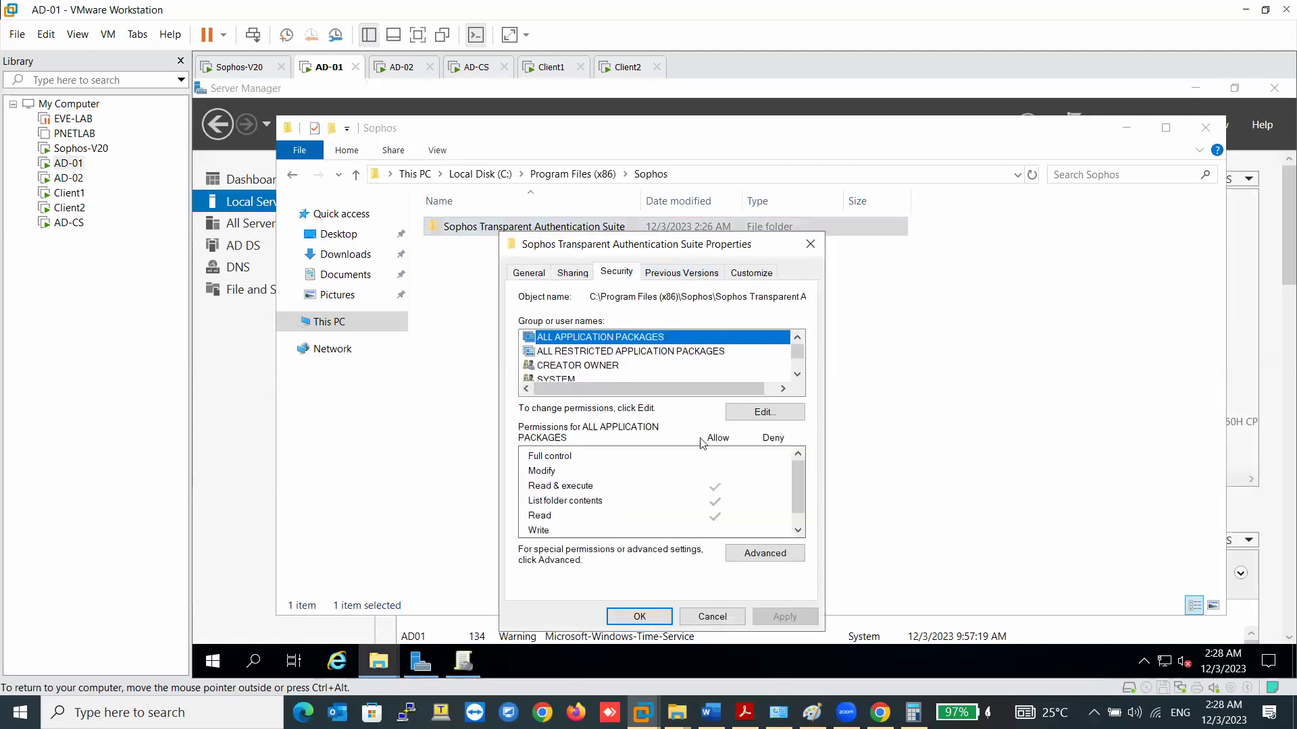
click(749, 549)
- Add a permission entry giving sophos.stas Full control on the folder and apply it
click(449, 468)
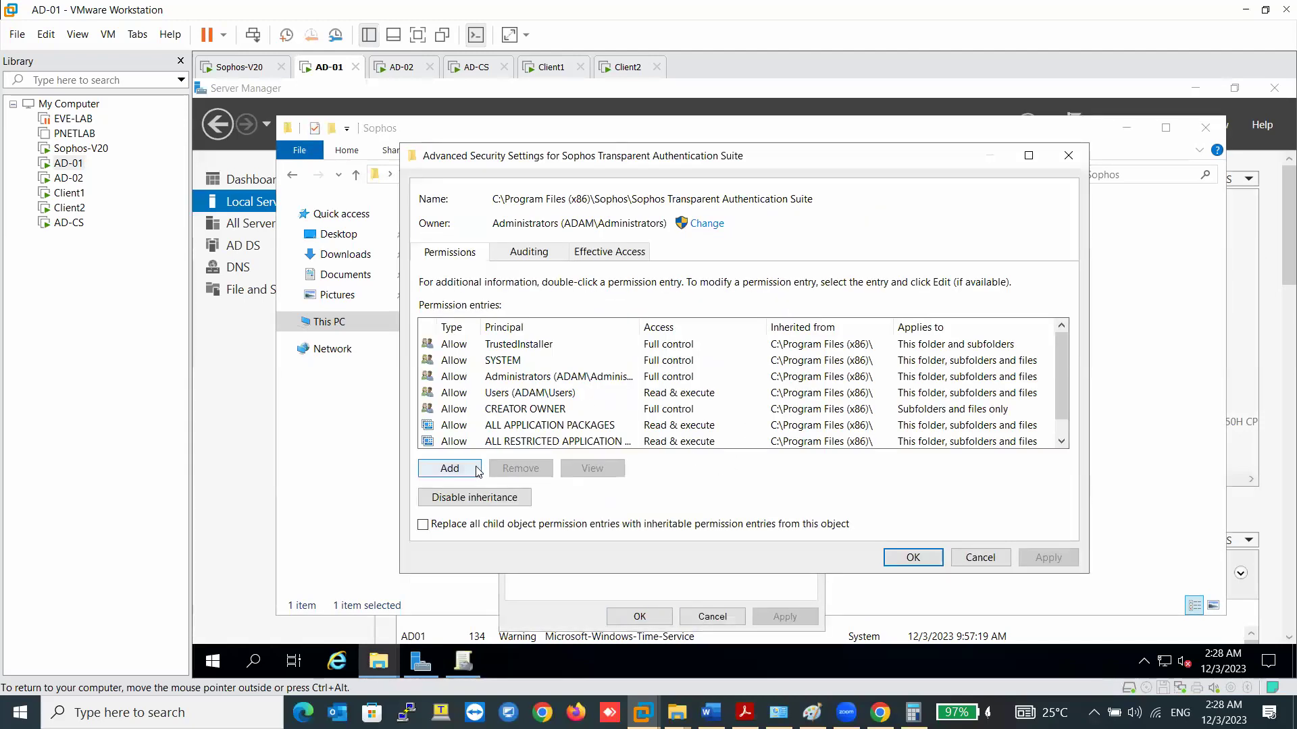
click(449, 170)
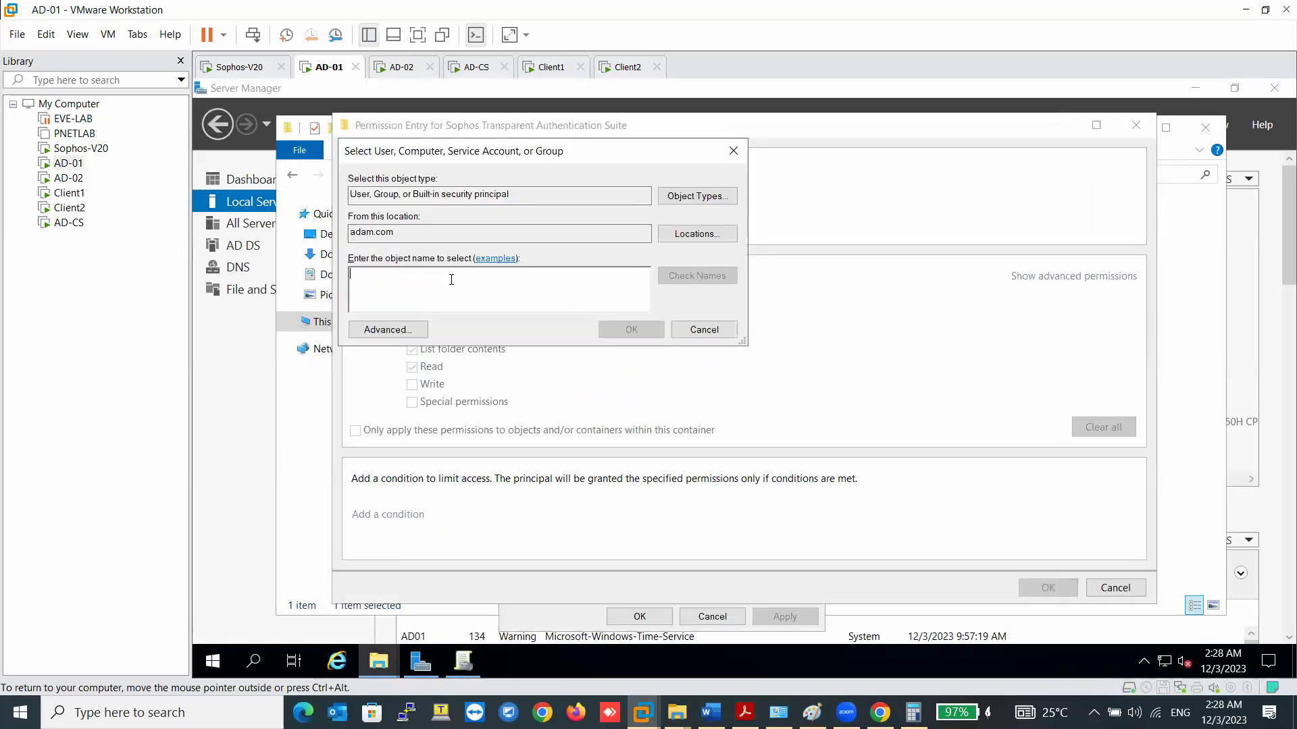
text(sophos.stas)
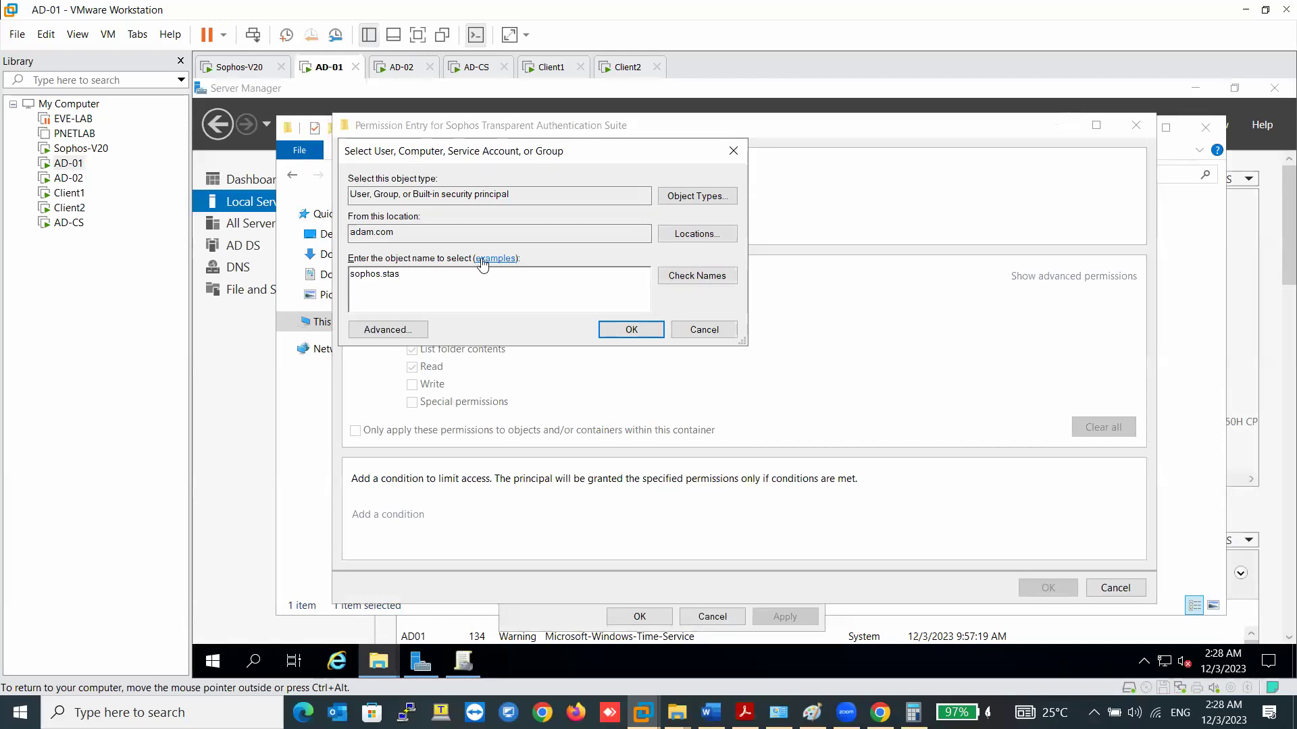
click(681, 276)
click(644, 331)
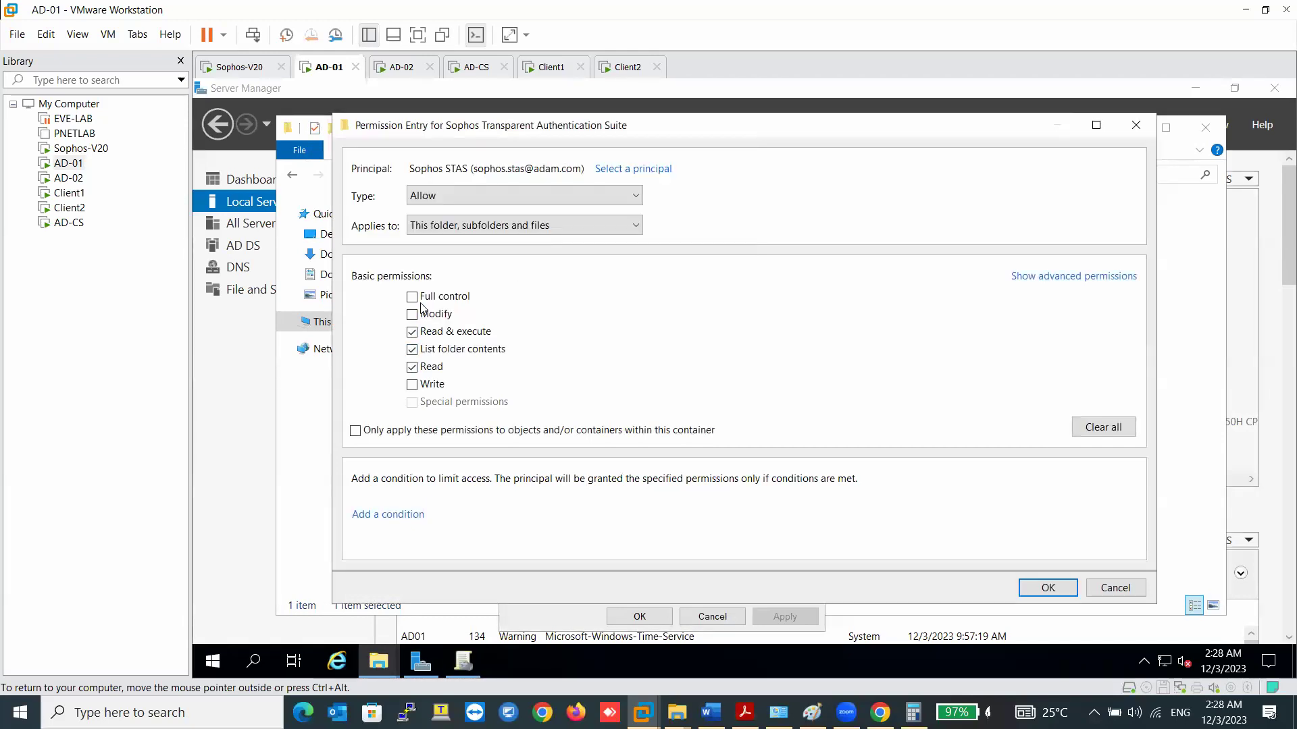
click(413, 298)
click(1048, 587)
click(1047, 558)
click(913, 558)
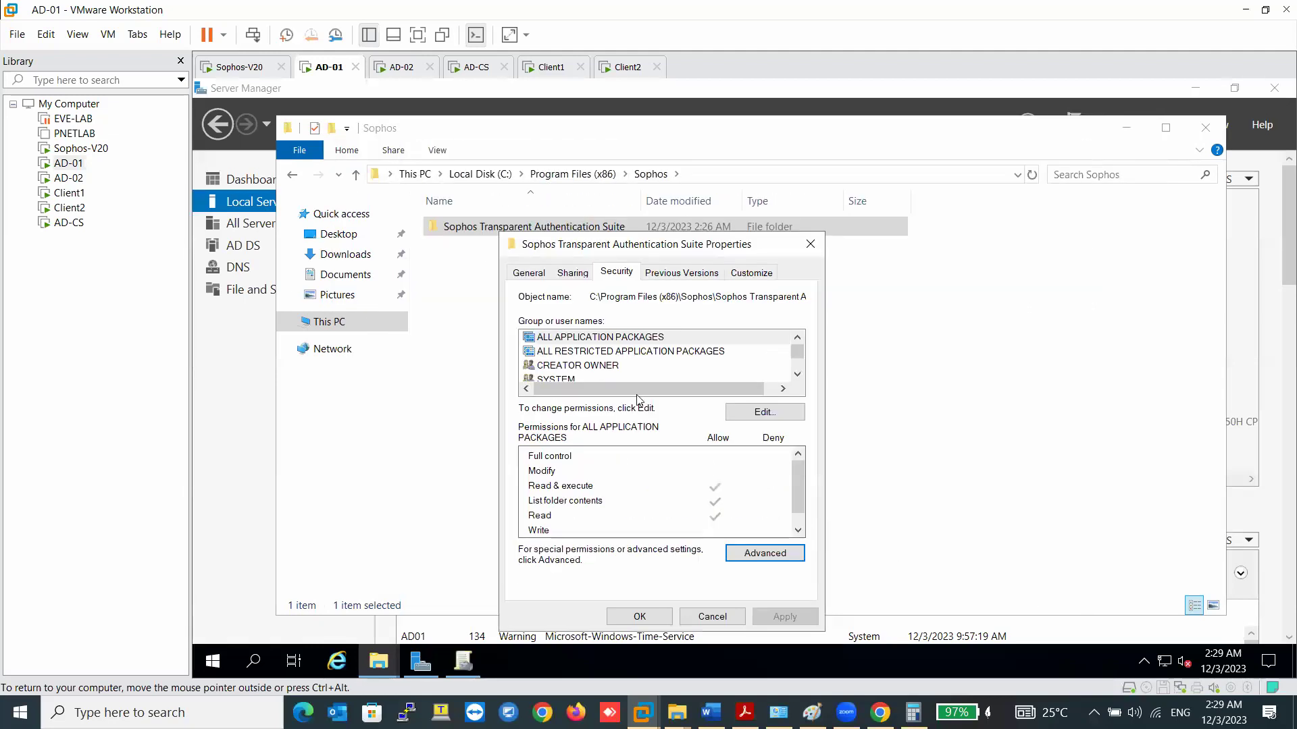
- Check the Sophos STAS entry's permissions on the Security tab and close the folder's Properties
scroll(689, 367, down, 2)
scroll(541, 373, up, 2)
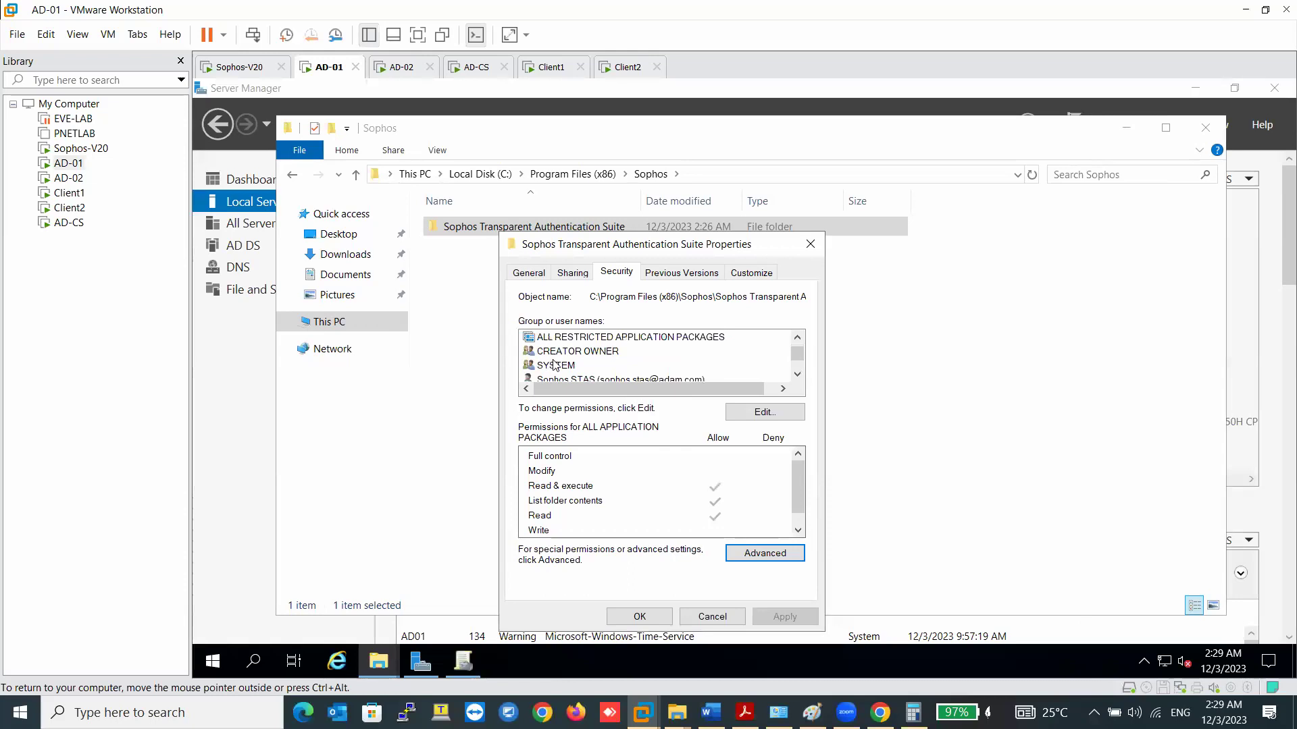
scroll(541, 373, down, 1)
click(608, 366)
click(639, 616)
- On AD-02, open the Security tab of the Sophos Transparent Authentication Suite folder's Properties
click(408, 73)
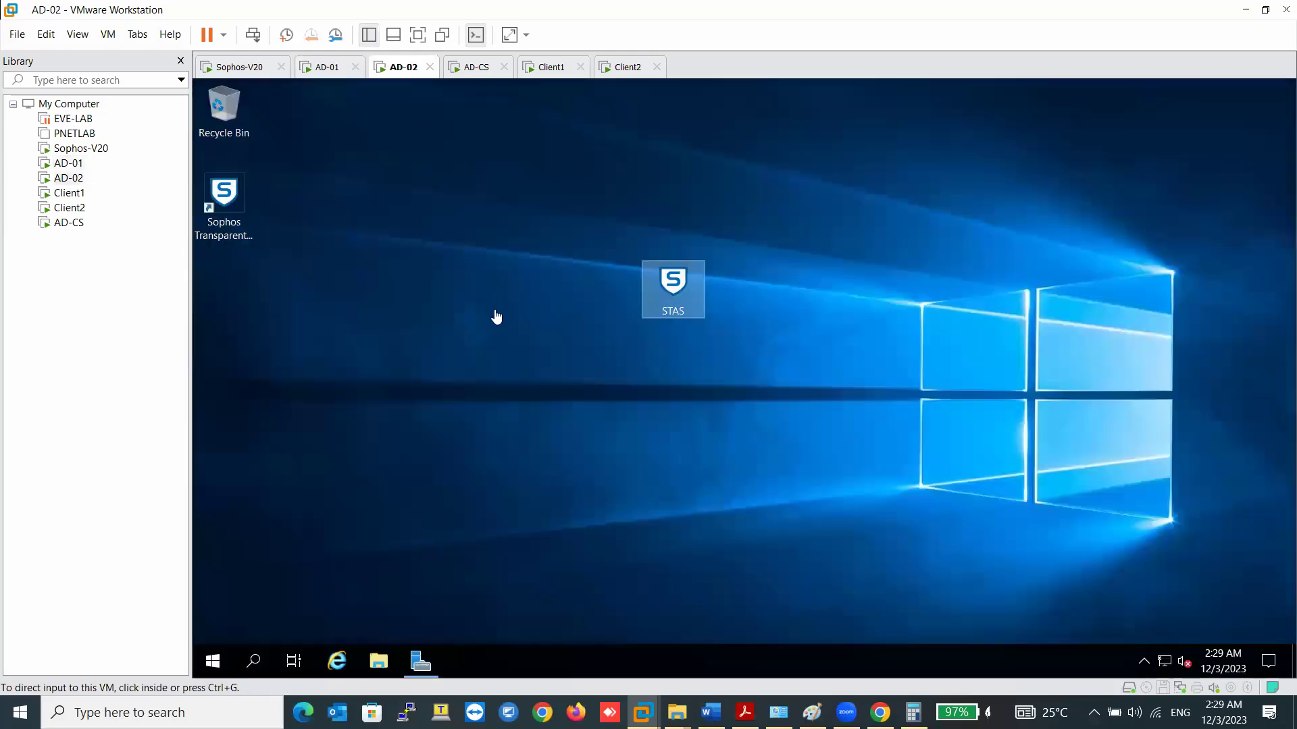
key(super+e)
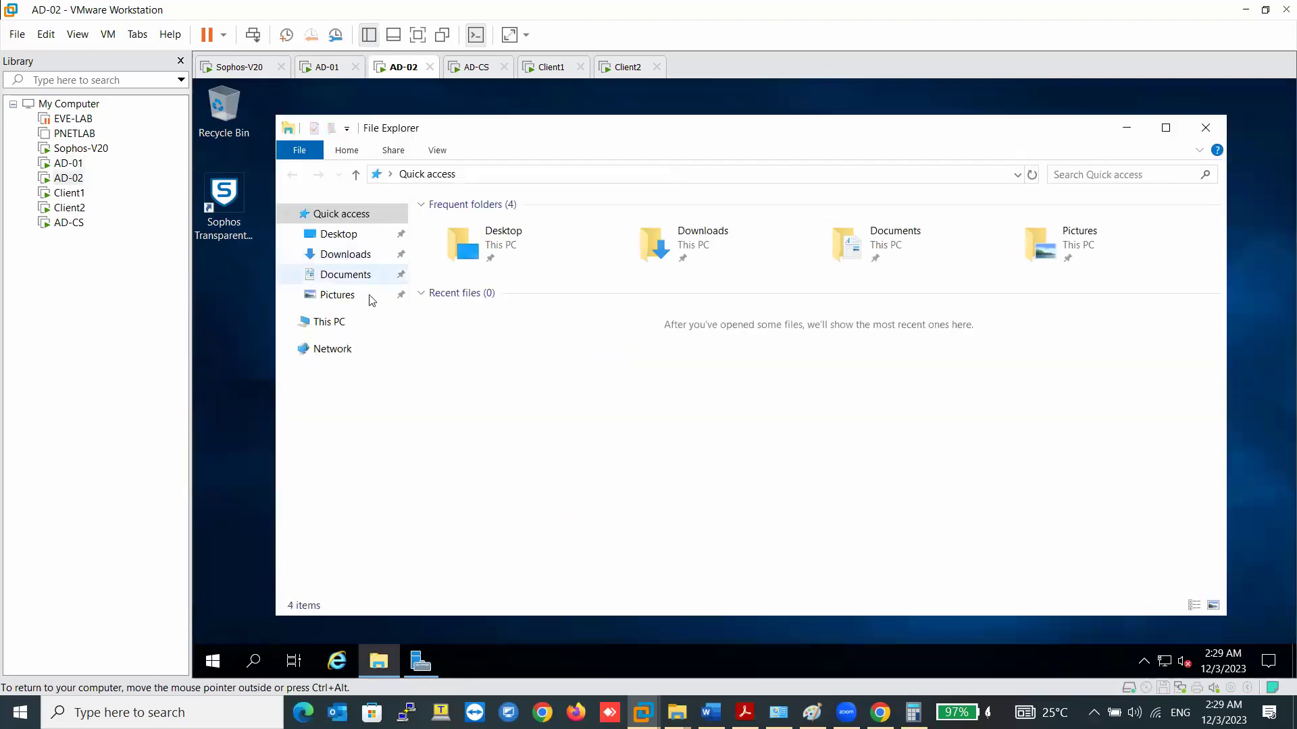
click(328, 322)
double_click(682, 415)
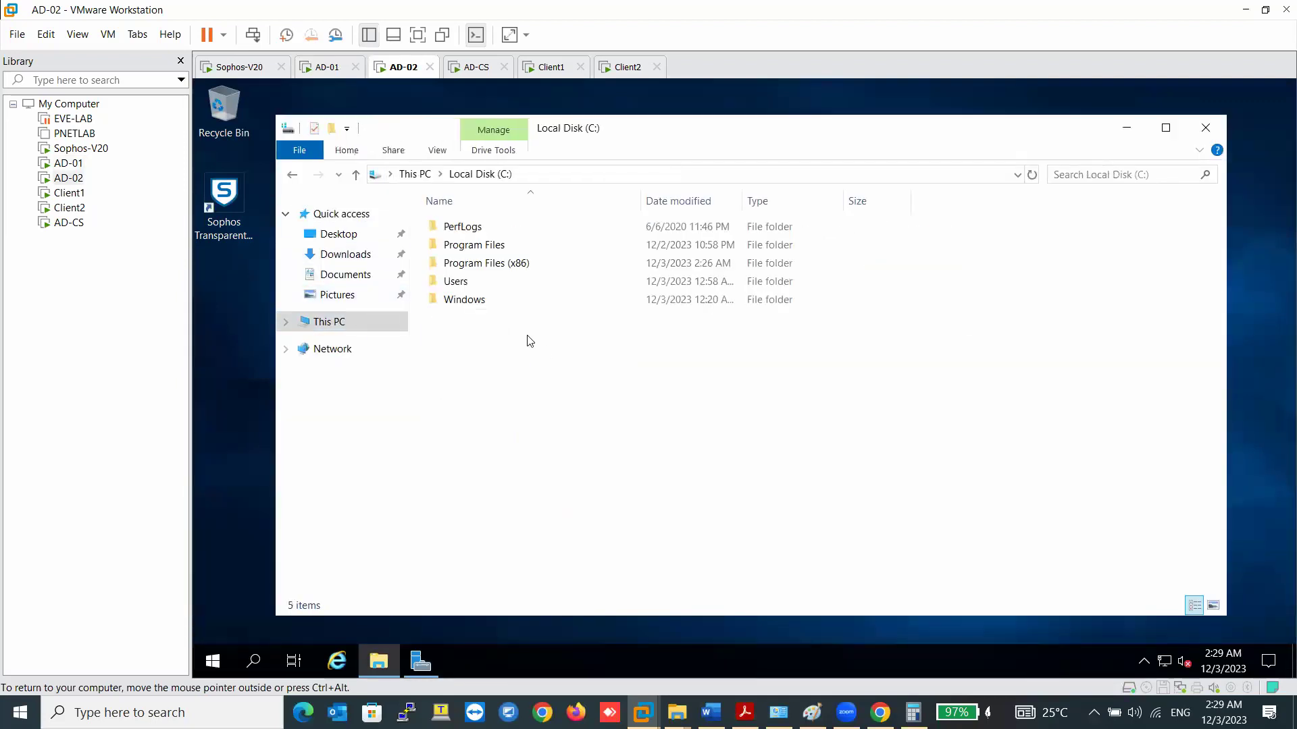
double_click(473, 263)
double_click(481, 281)
right_click(520, 228)
click(581, 521)
click(721, 272)
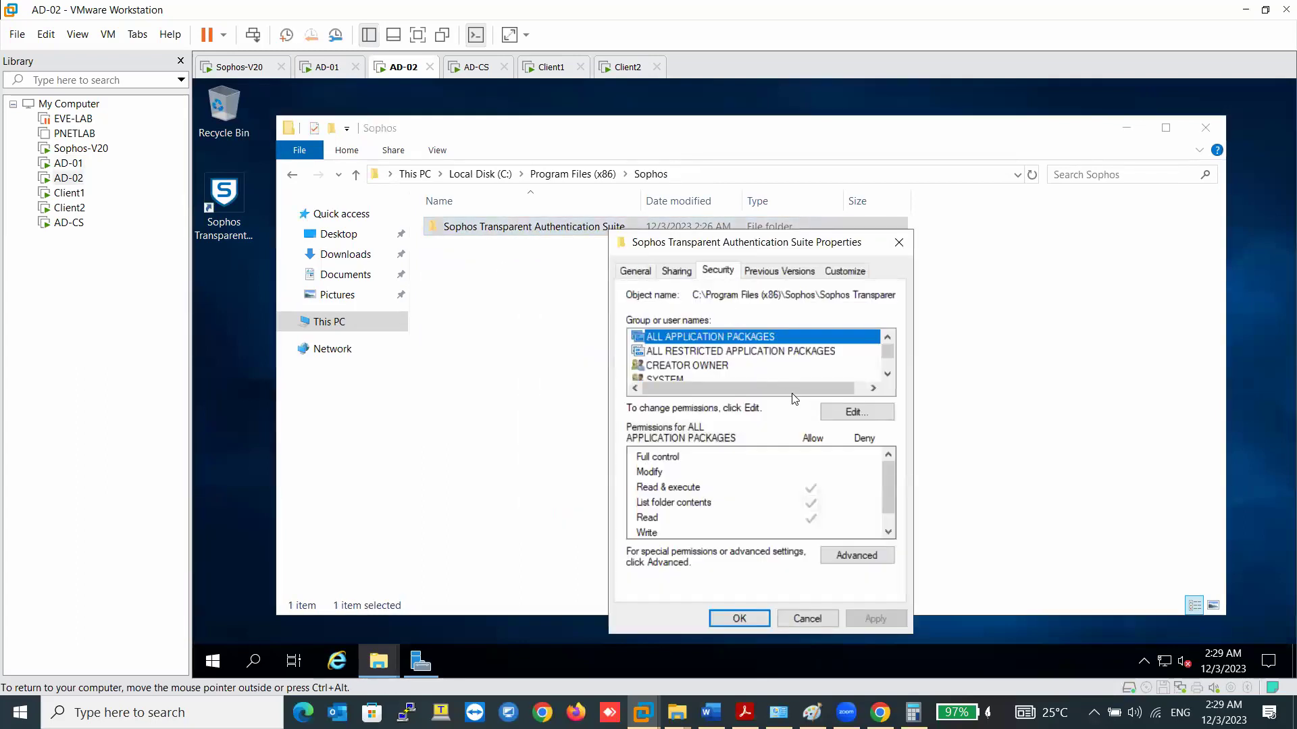
- Grant sophos.stas Full control on the folder, then return to AD-01 and close the Sophos window
click(865, 412)
click(810, 465)
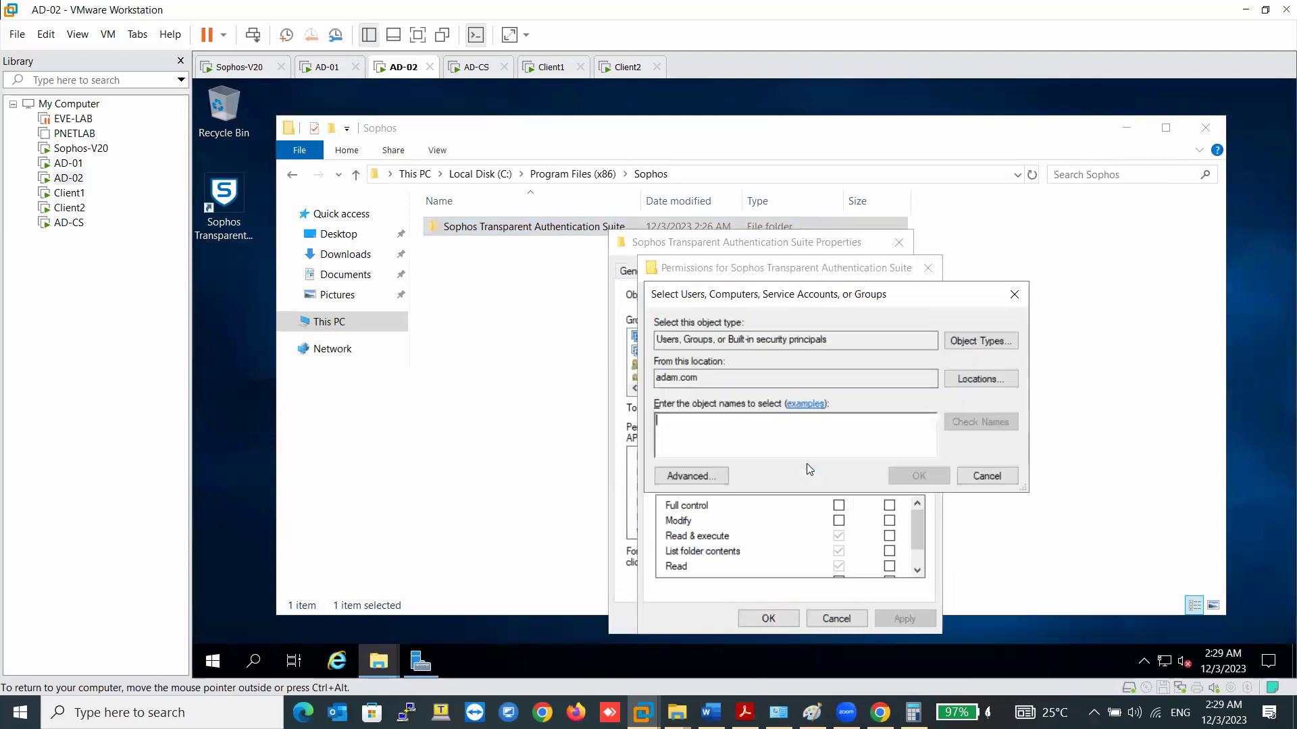
text(soph)
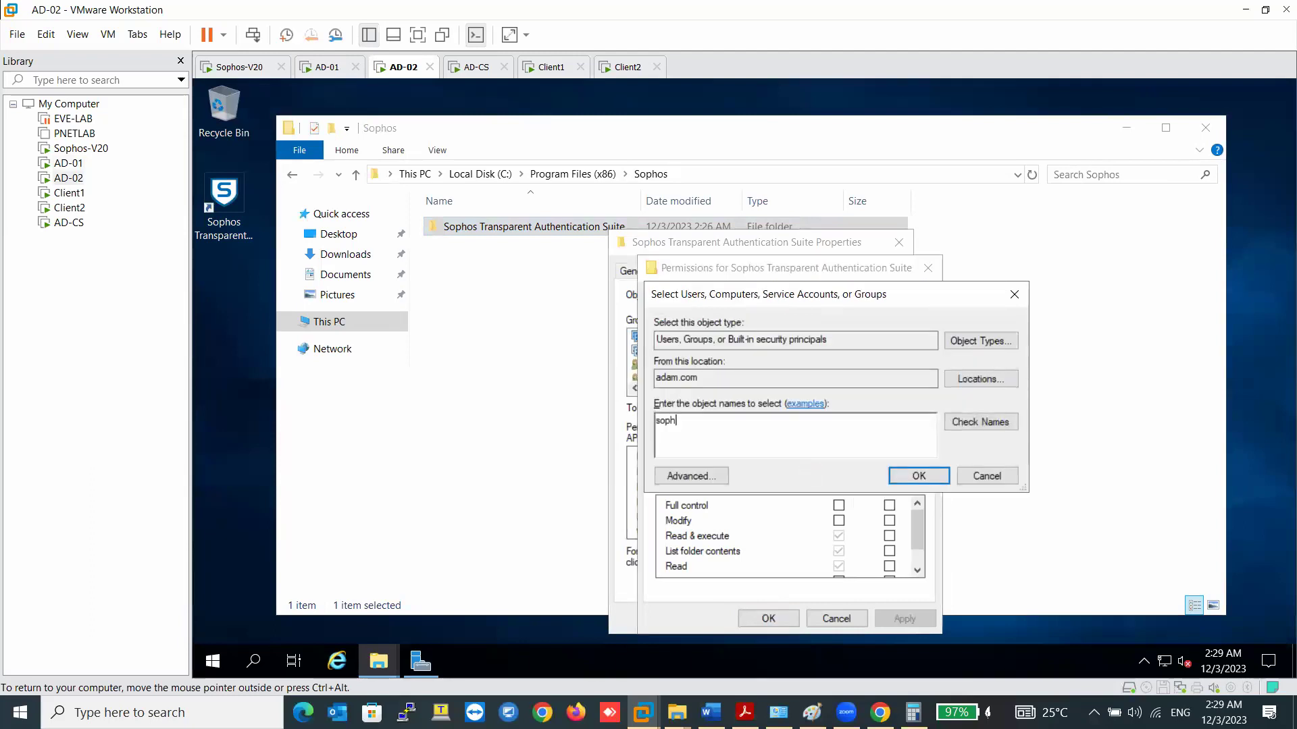
text(os.sd)
key(BackSpace)
key(BackSpace)
click(978, 423)
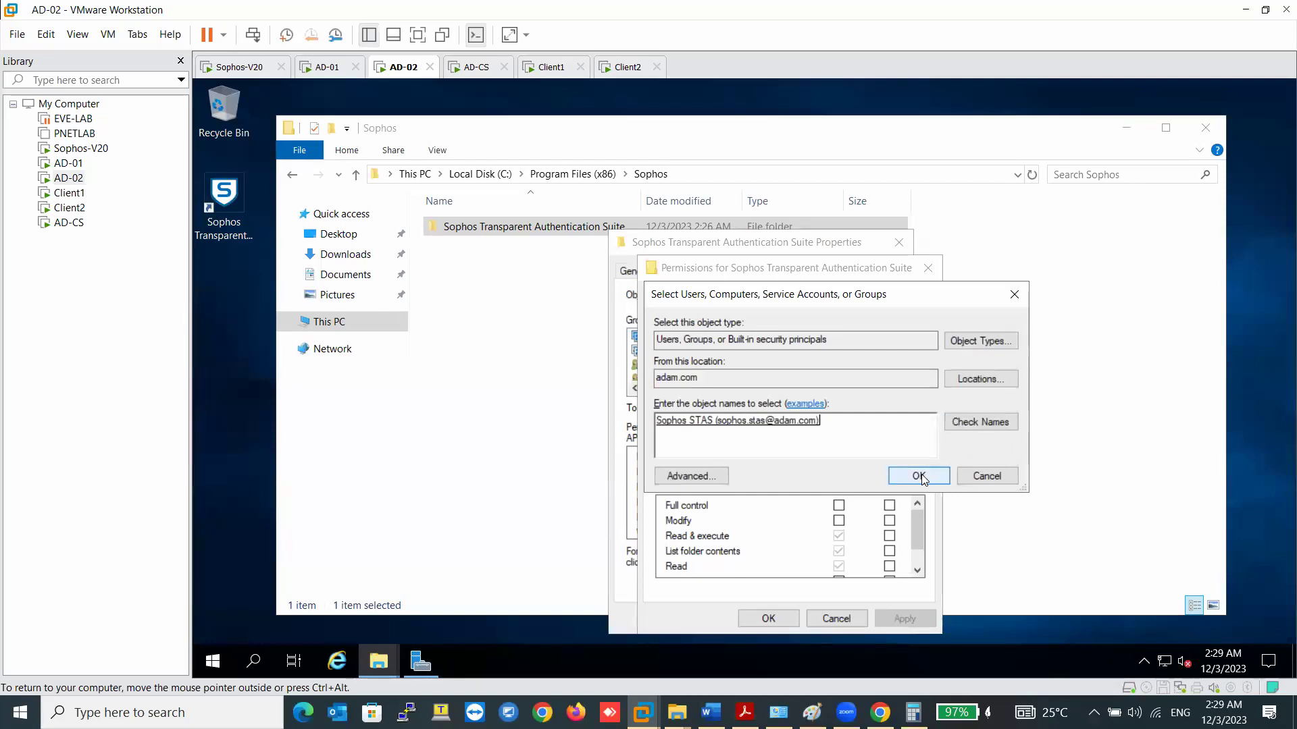
click(917, 476)
click(901, 616)
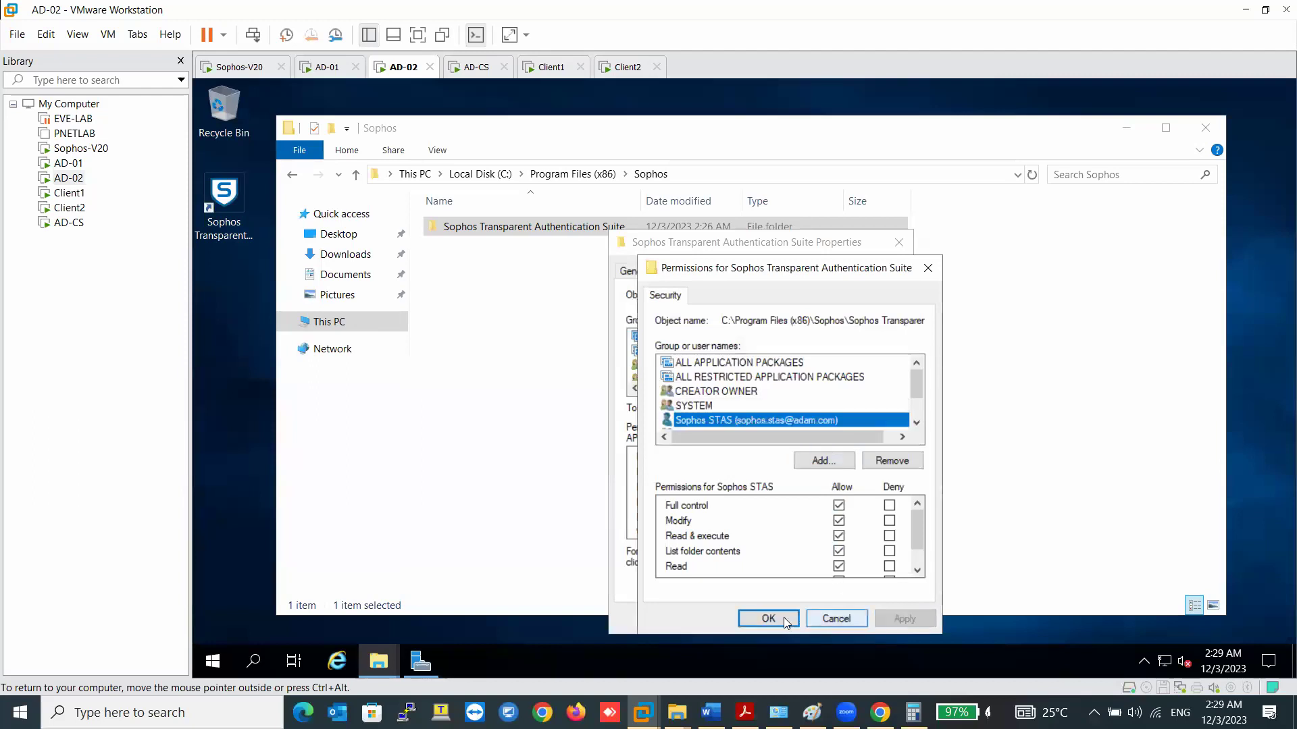
click(783, 617)
click(798, 619)
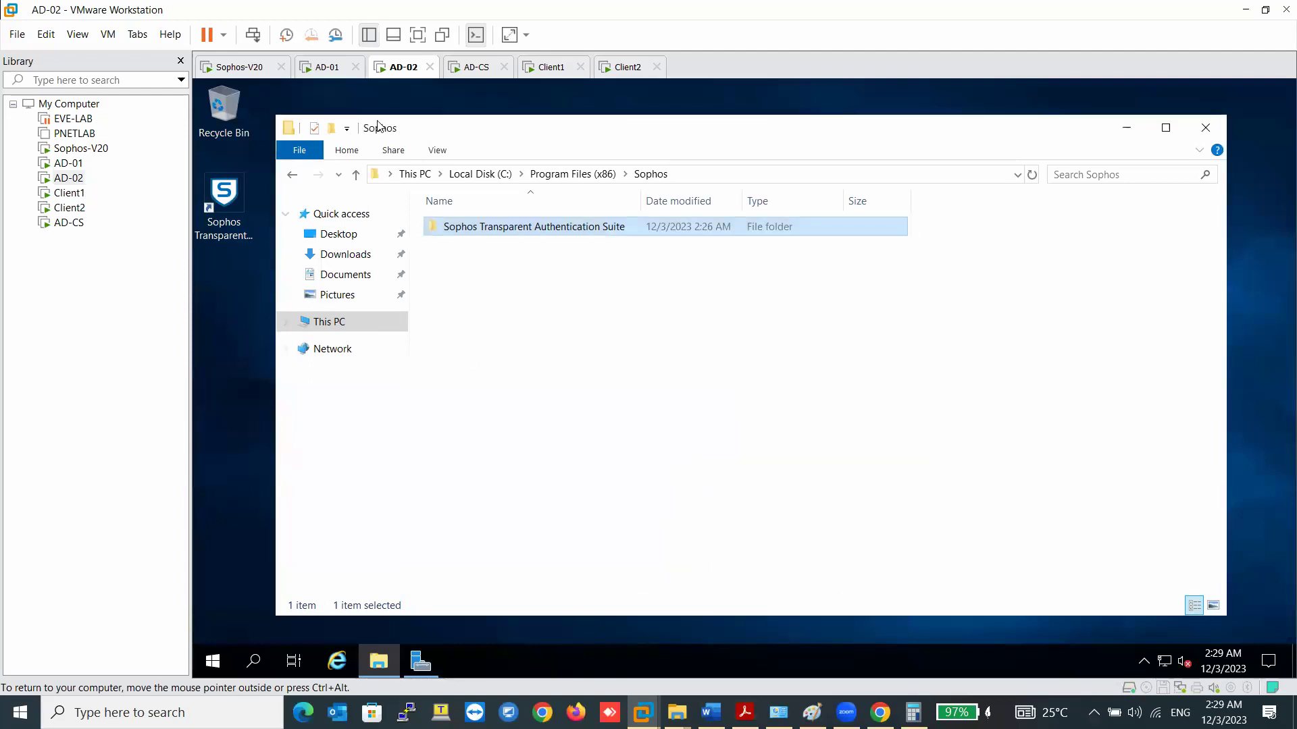
click(327, 67)
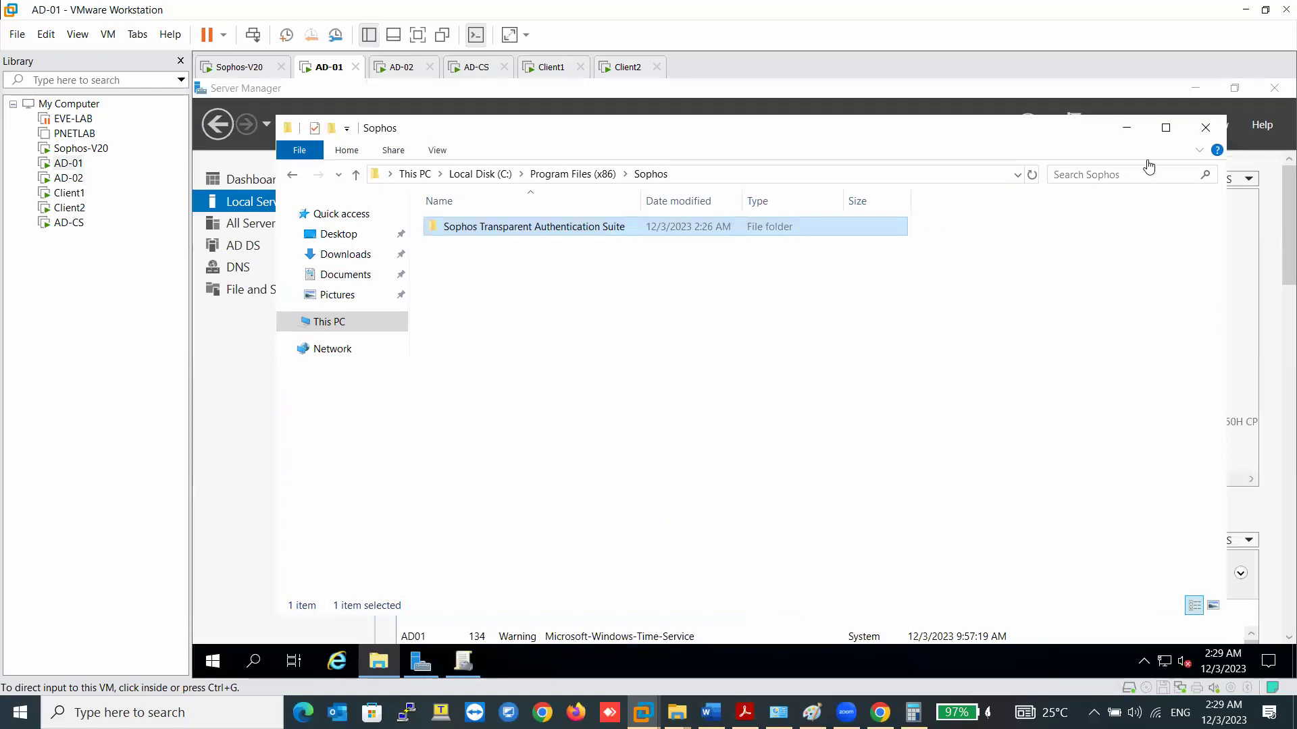
click(1206, 128)
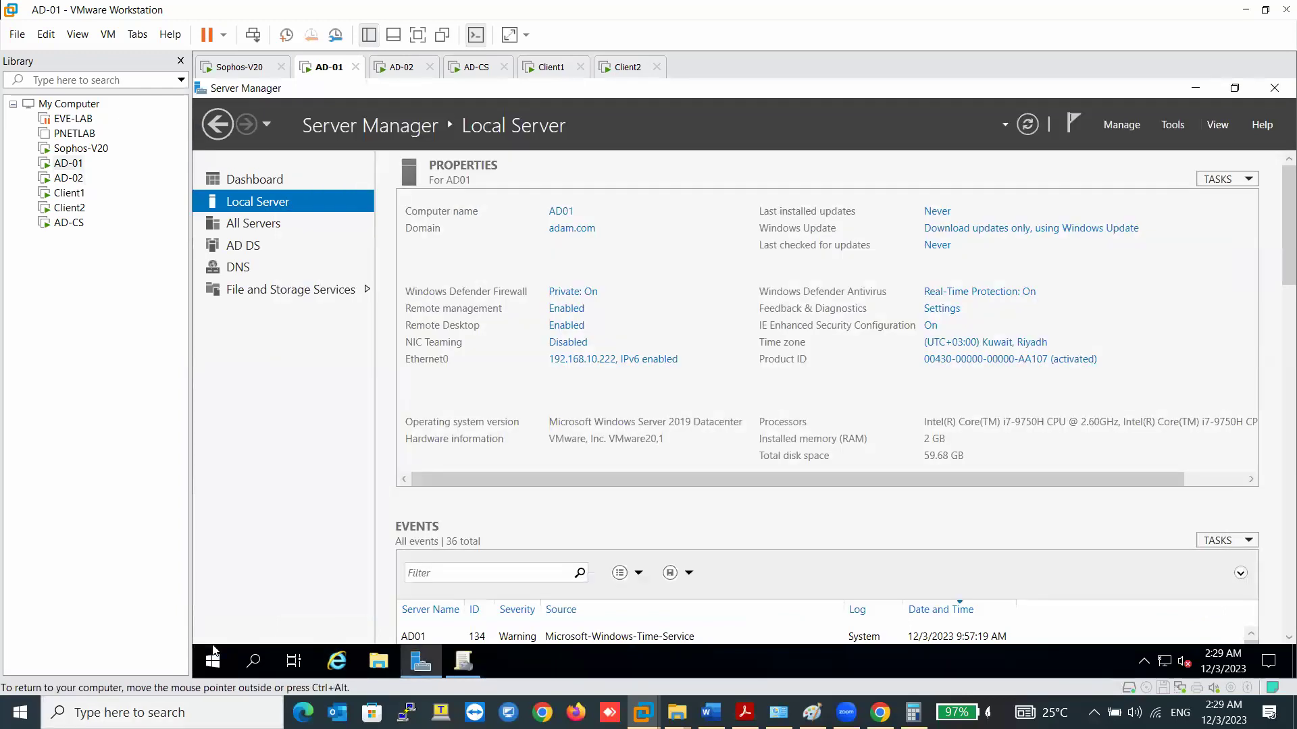
- Launch the Local Group Policy Editor (gpedit) on AD-01 from Run
right_click(217, 669)
click(276, 586)
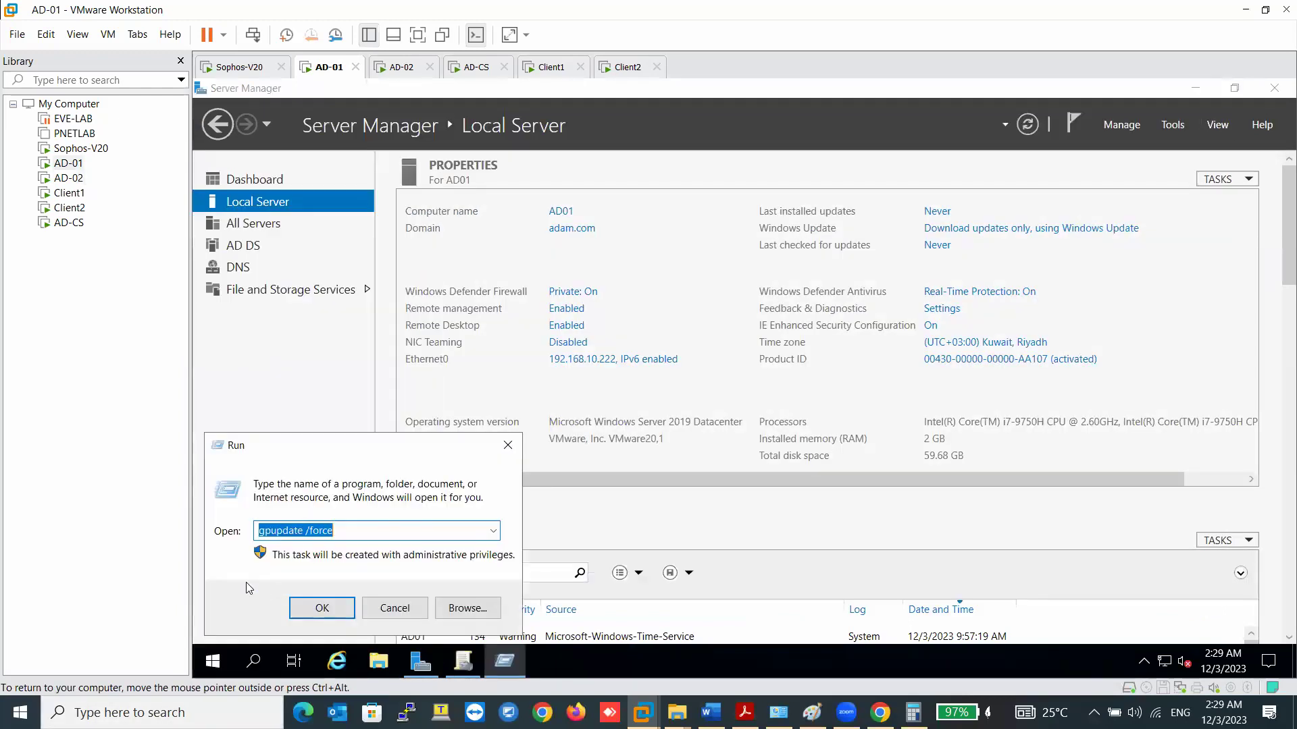
text(gper)
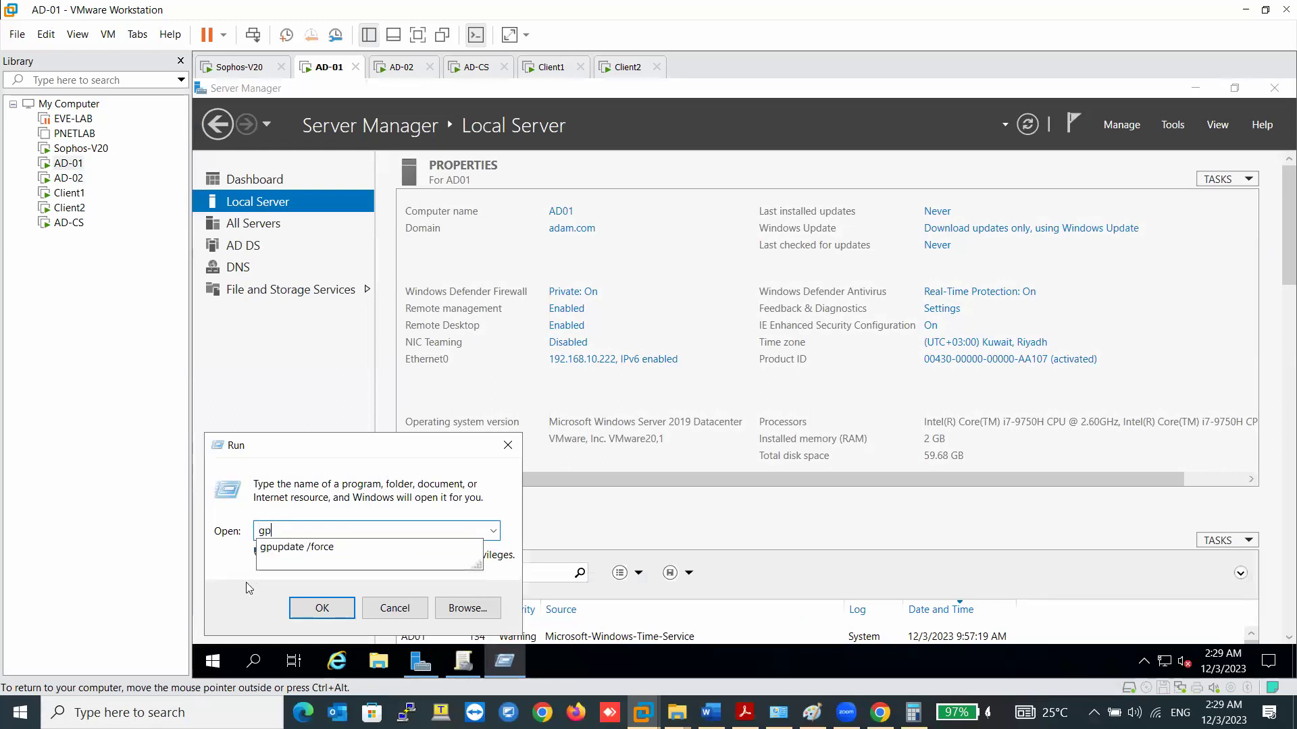
key(BackSpace)
text(eed)
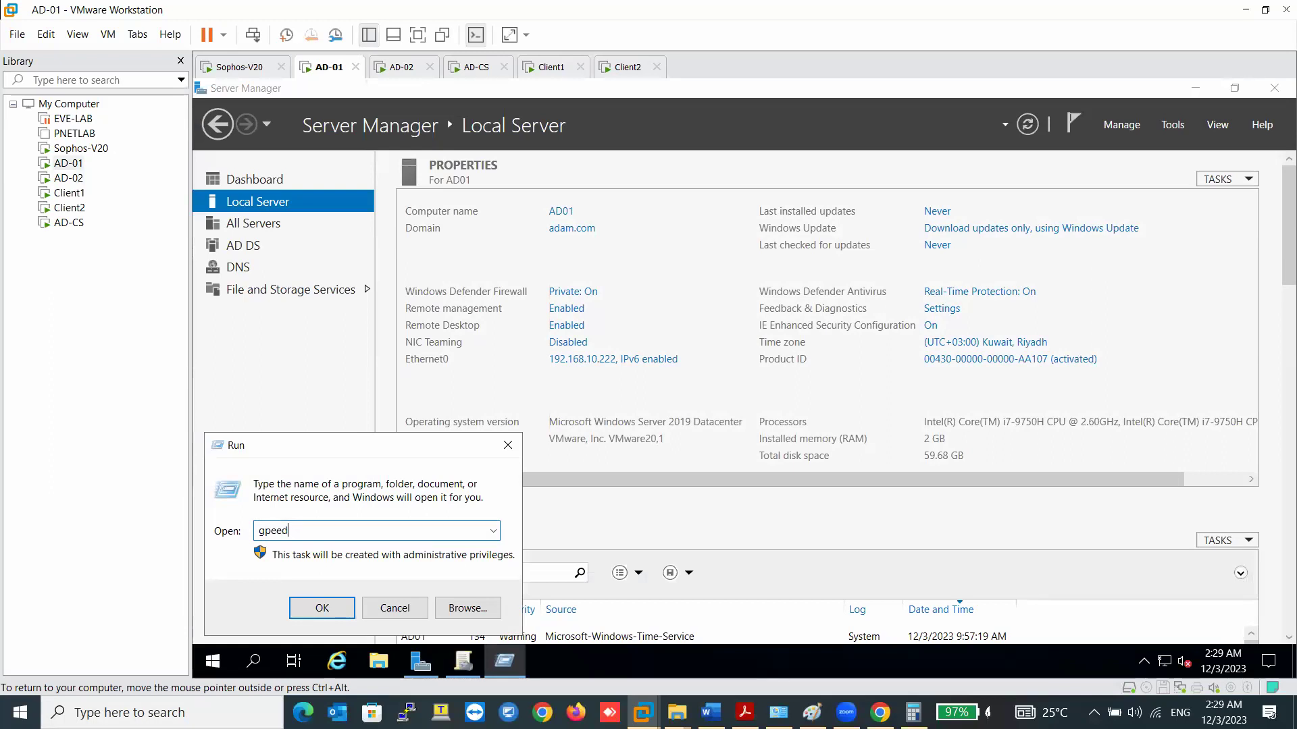
key(BackSpace)
key(BackSpace)
key(BackSpace)
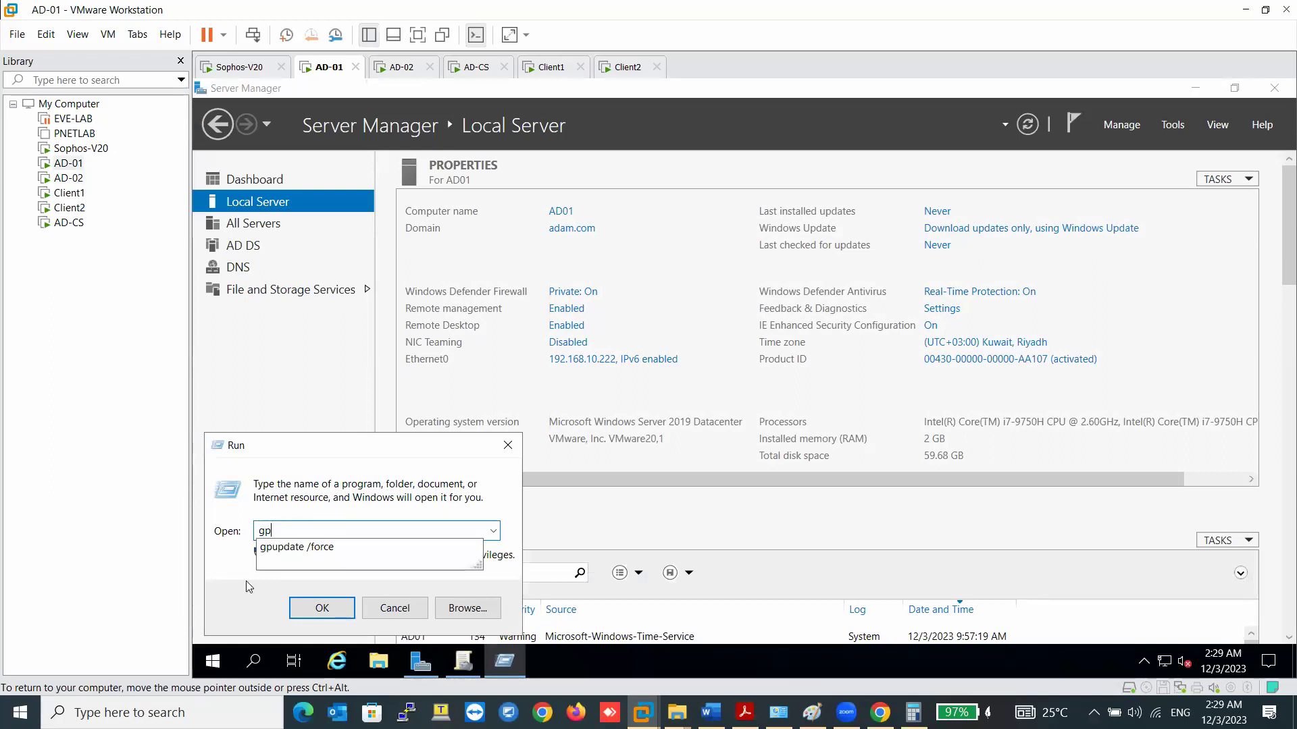
text(pedi)
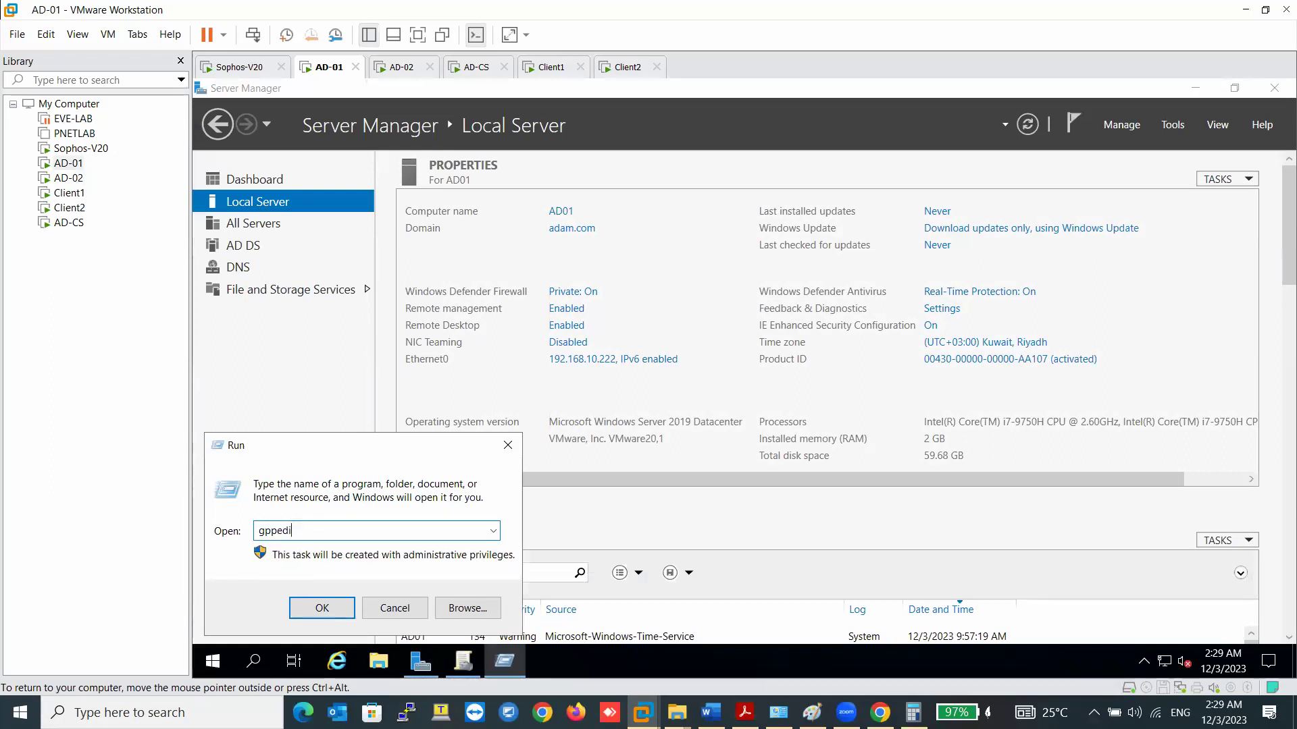
key(BackSpace)
key(BackSpace)
key(BackSpace)
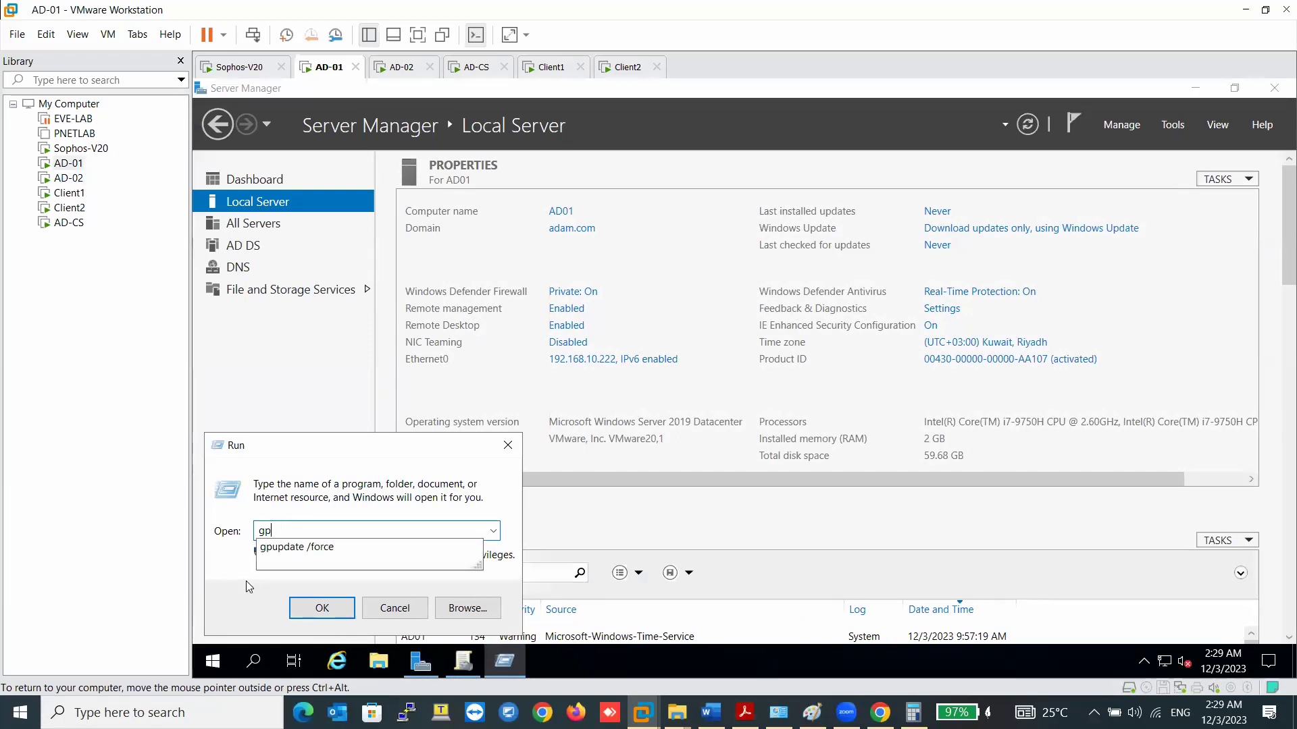
text(edi)
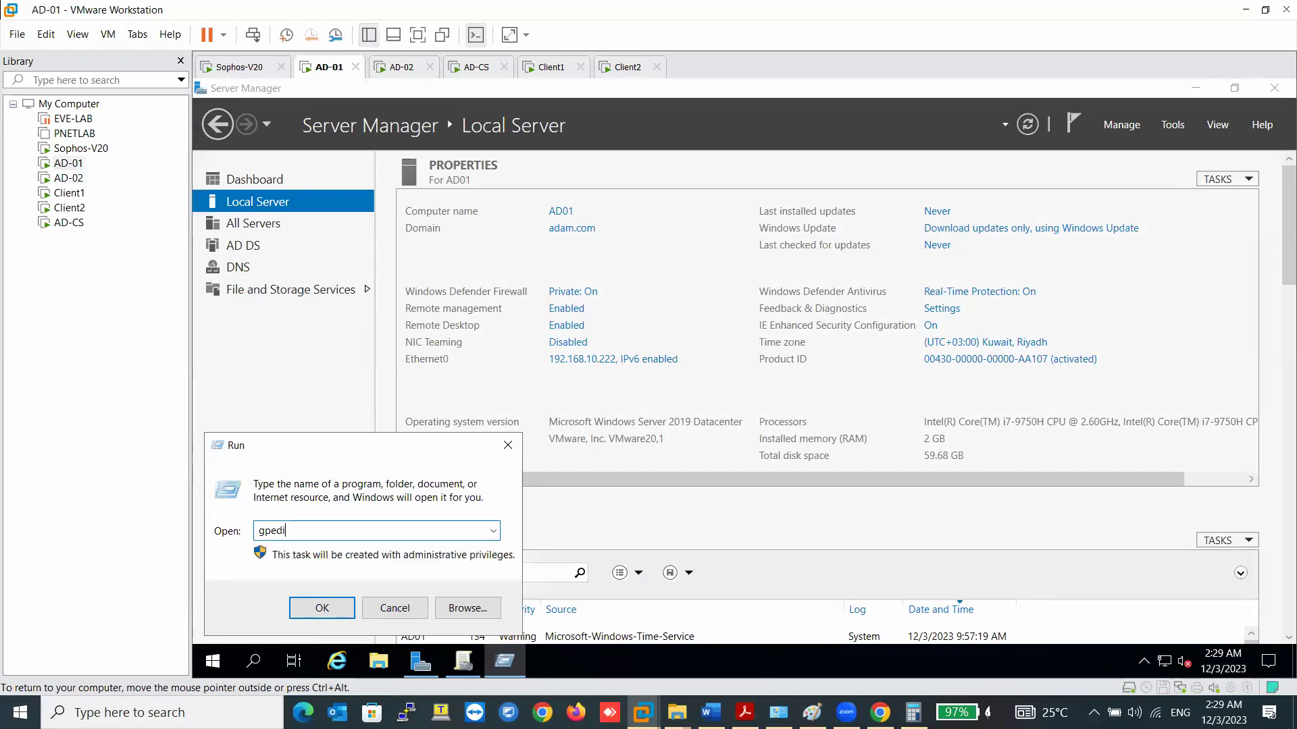
text(t.)
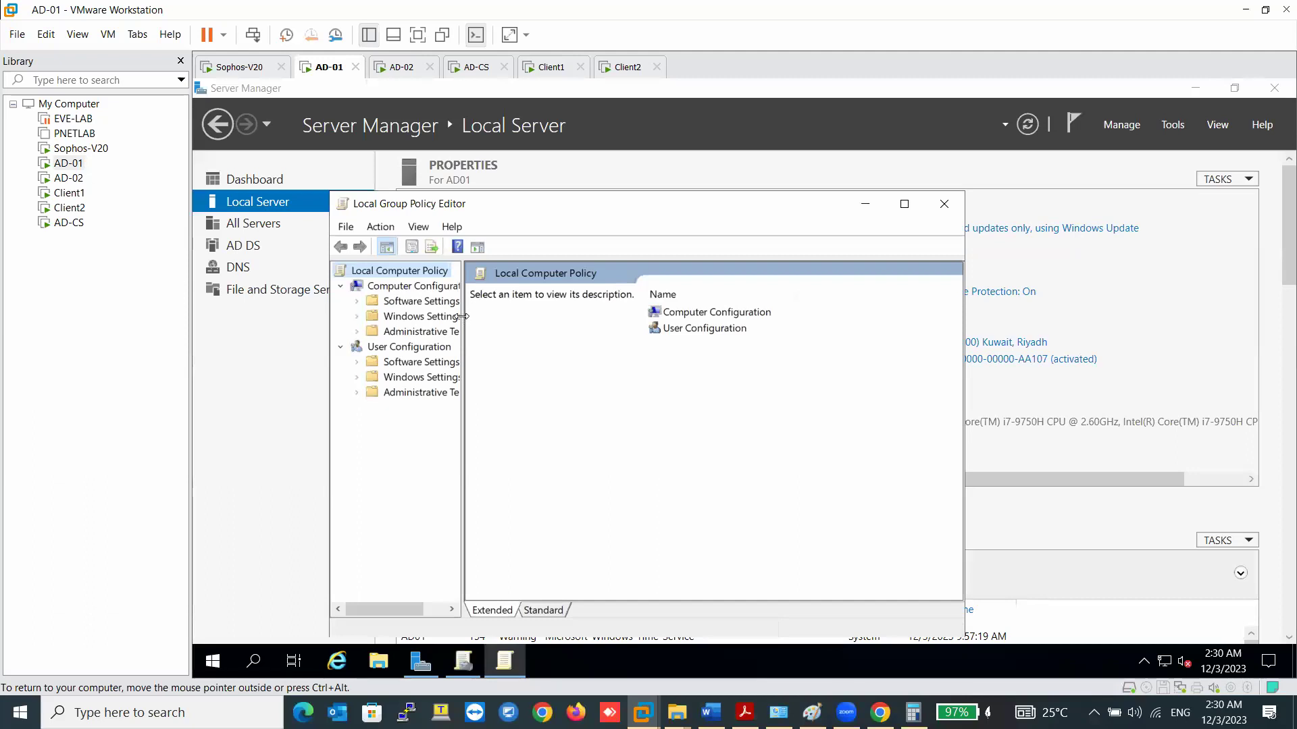
- Navigate to Security Settings > Local Policies > User Rights Assignment
drag(461, 316, 532, 316)
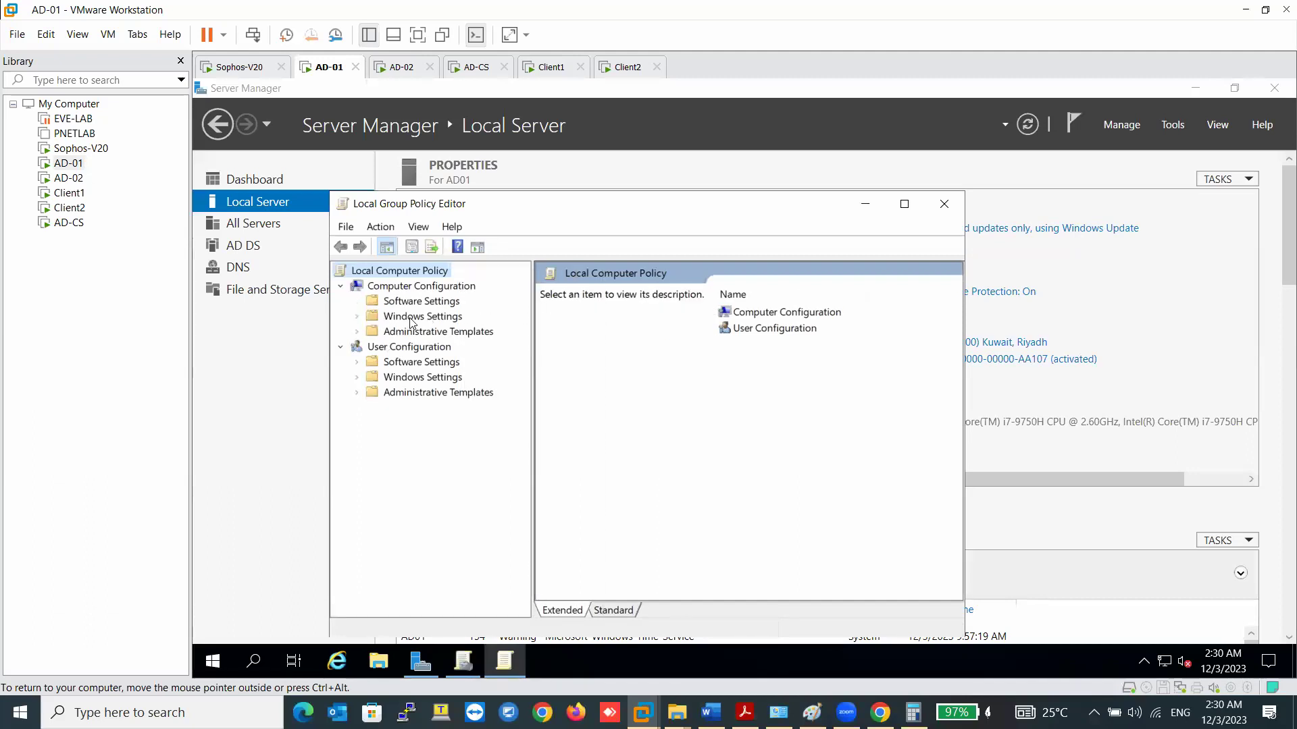
click(412, 317)
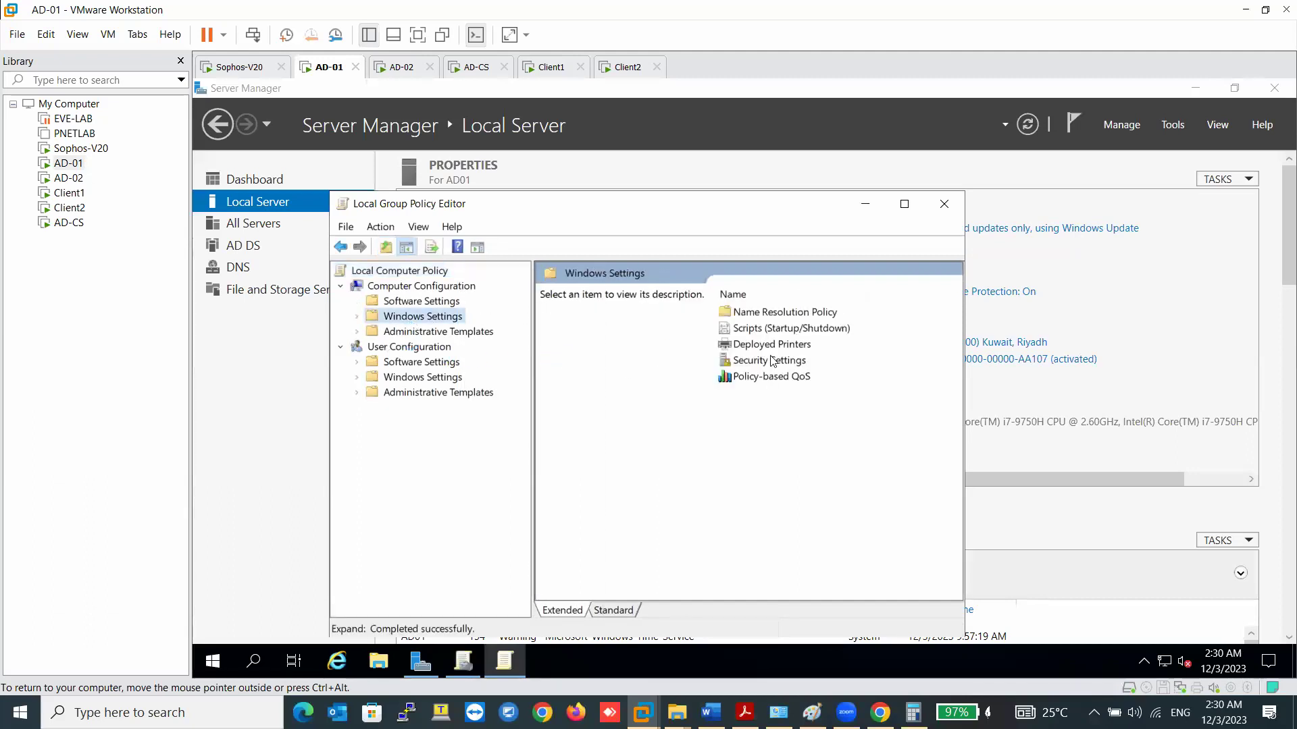
double_click(772, 362)
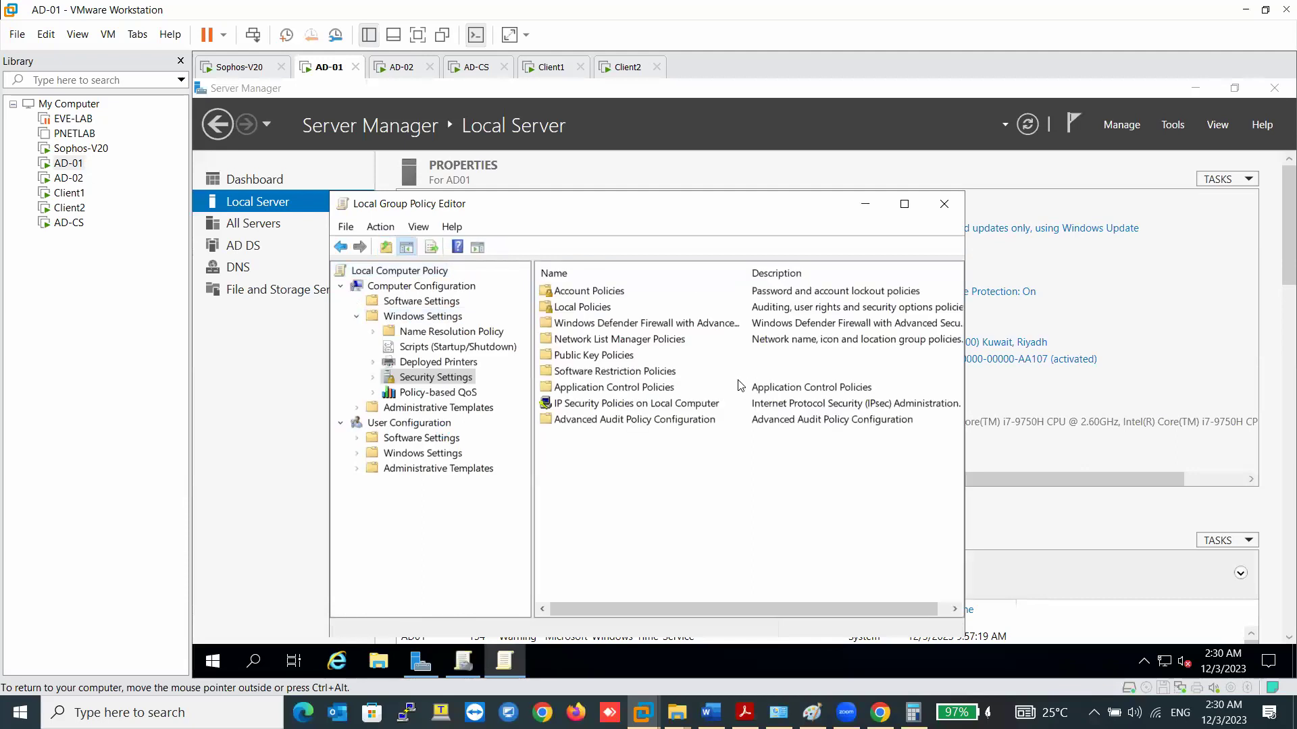
double_click(595, 291)
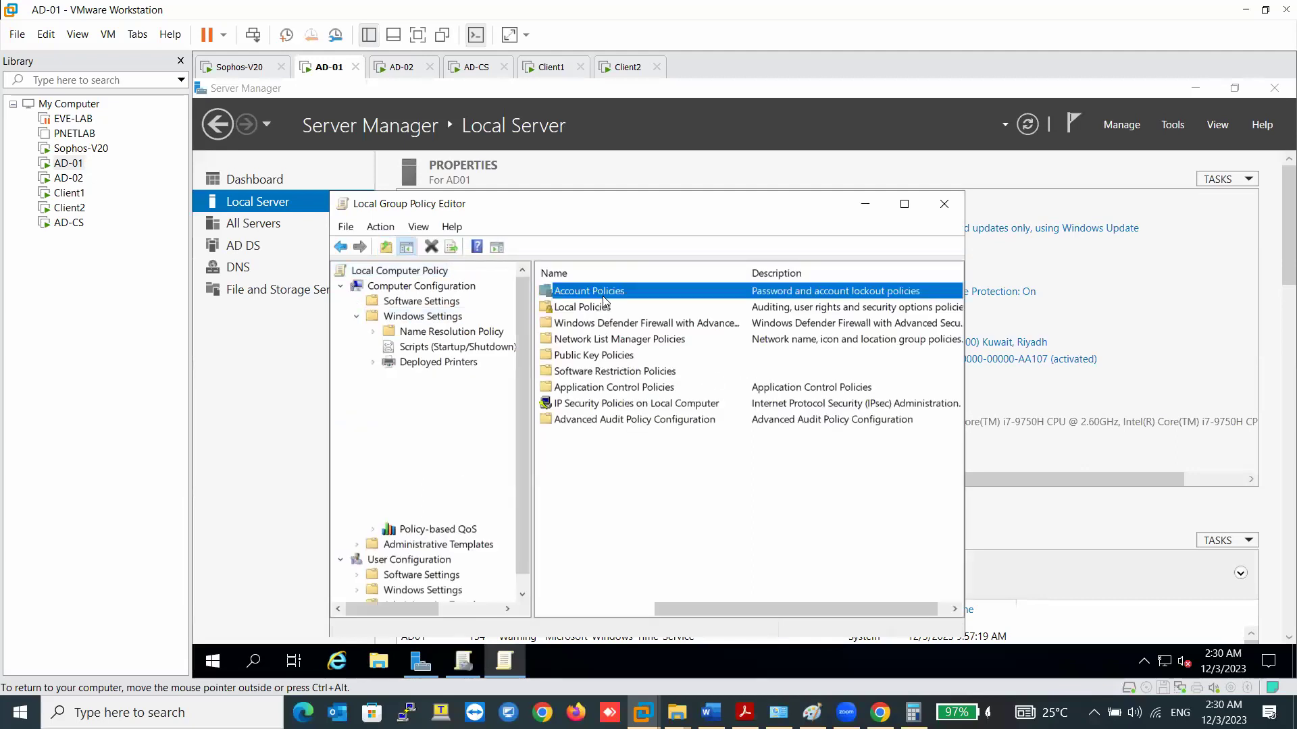
click(444, 408)
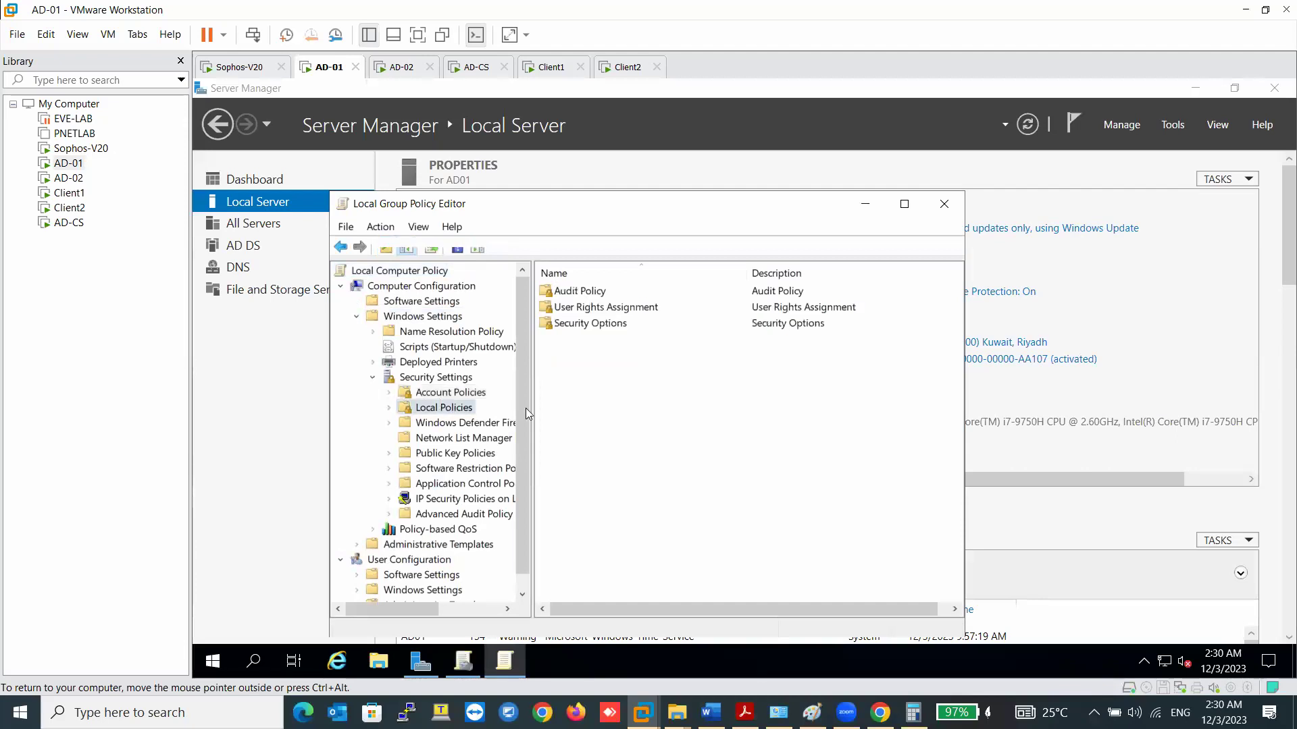
click(610, 315)
double_click(609, 313)
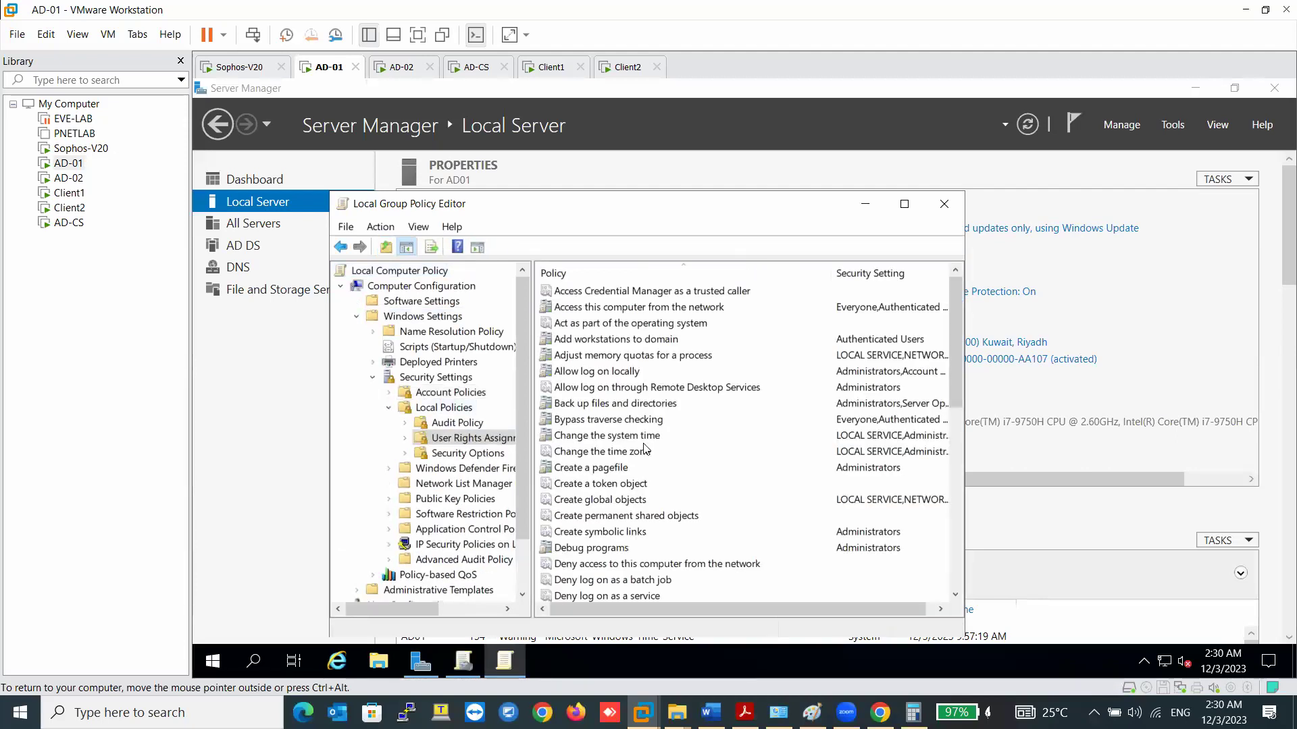
scroll(643, 466, down, 9)
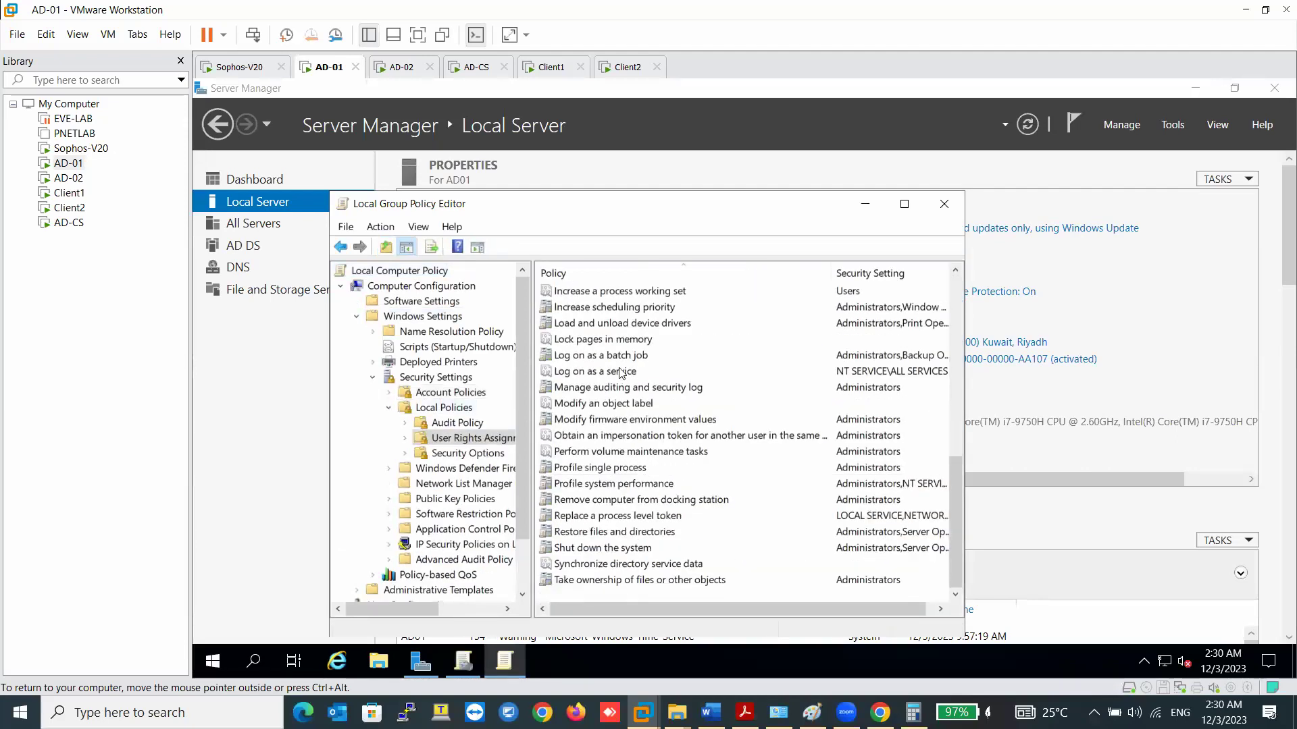
- Add the Sophos STAS account to the Log on as a service right and save it
double_click(620, 373)
click(550, 483)
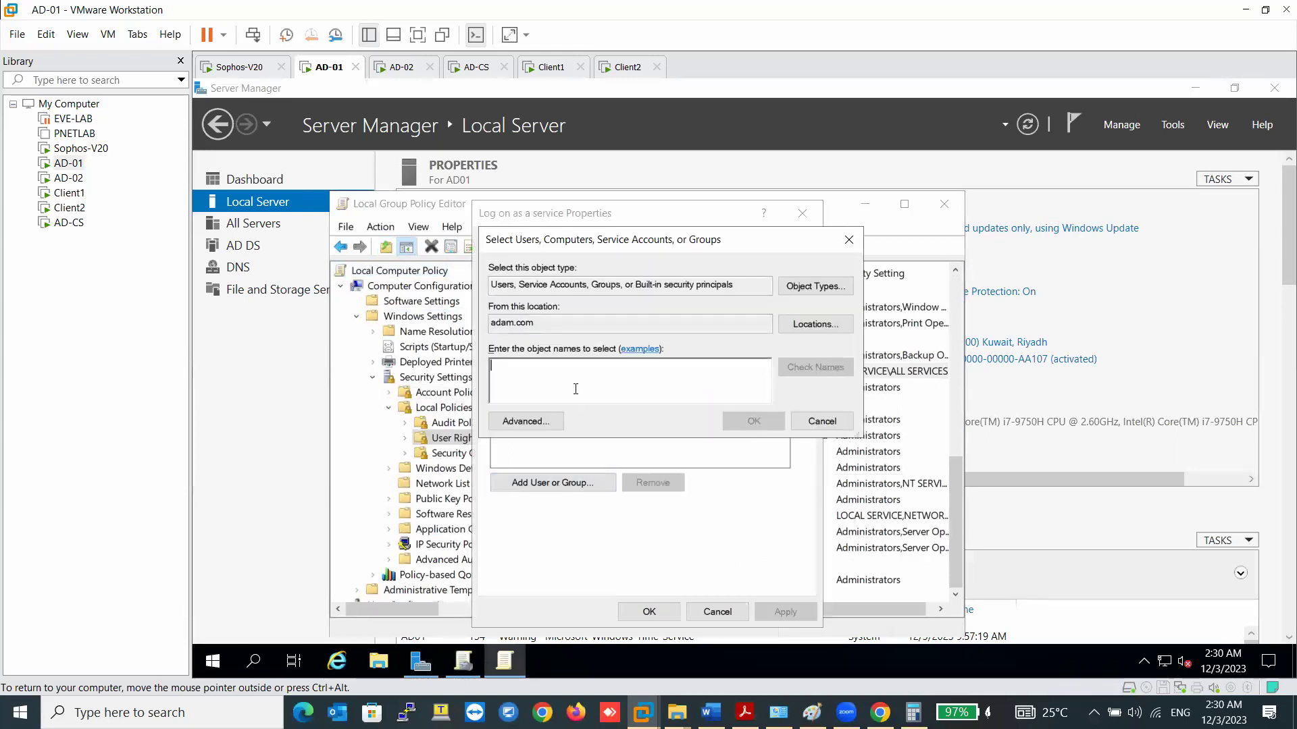
text(sophos)
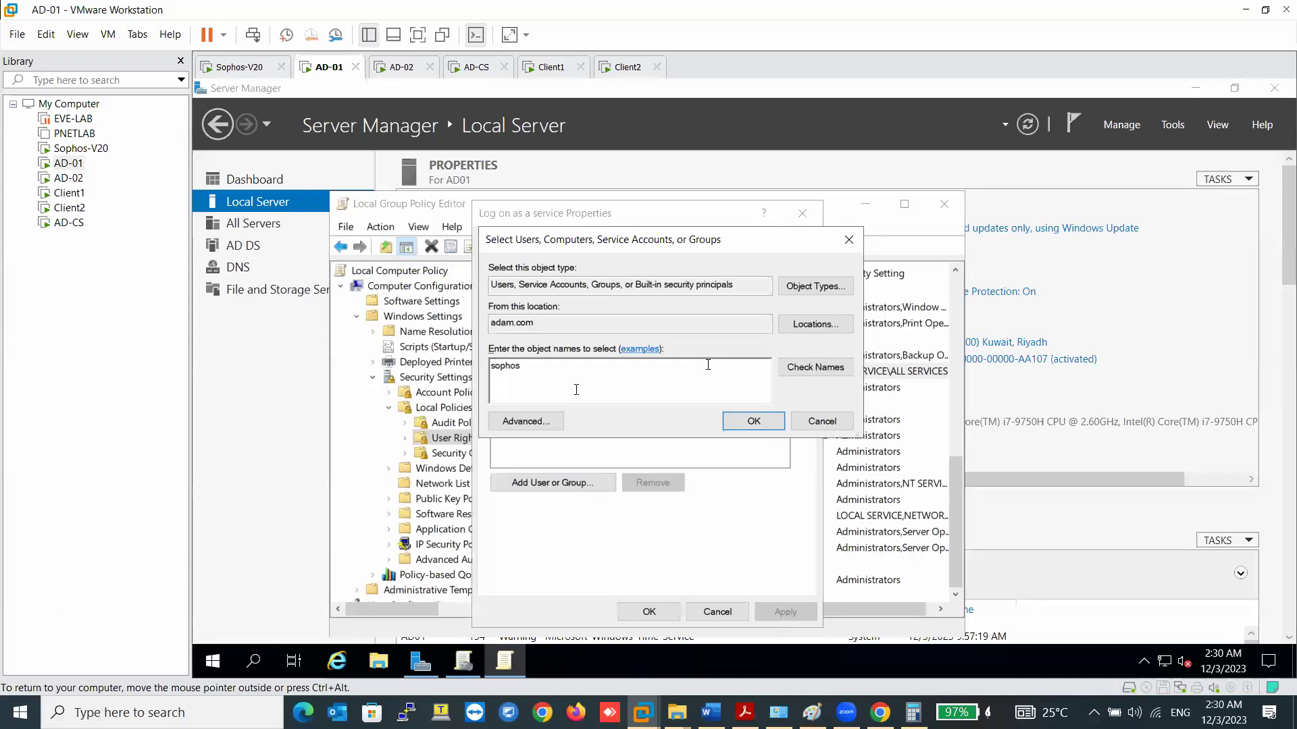
click(787, 367)
double_click(591, 403)
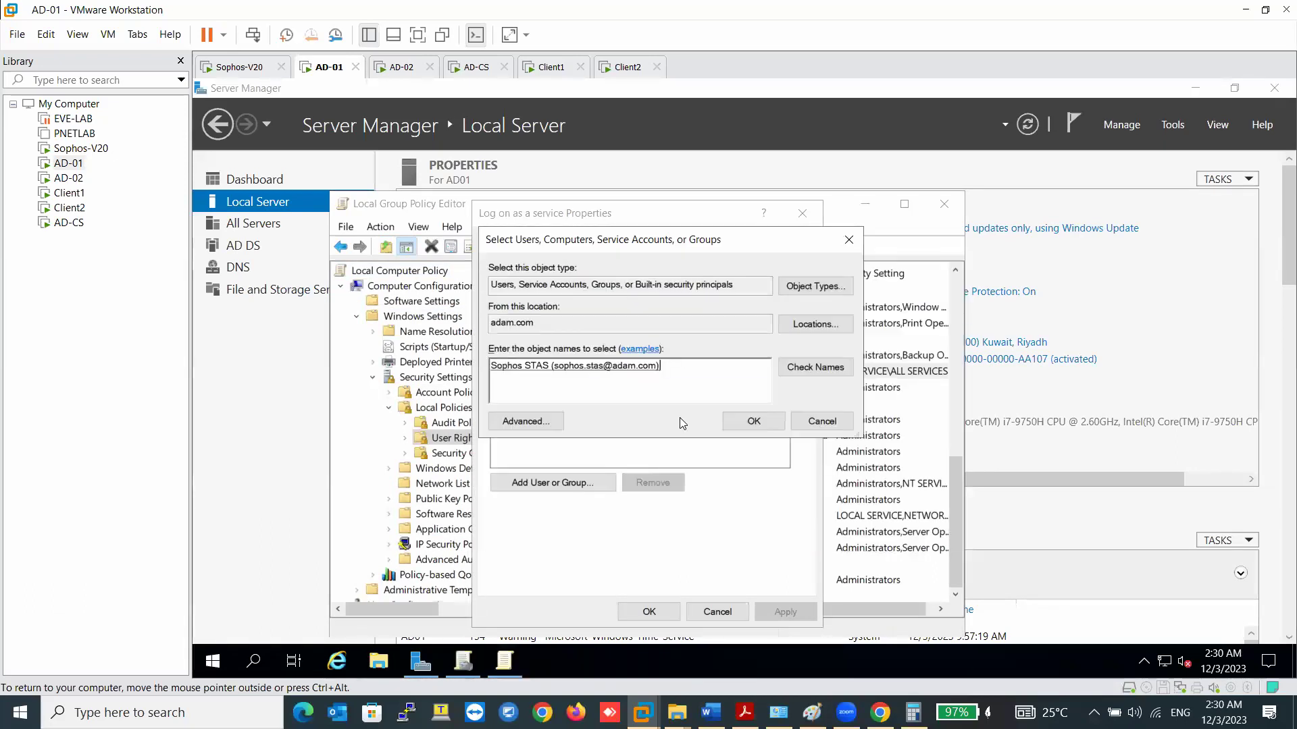
click(753, 422)
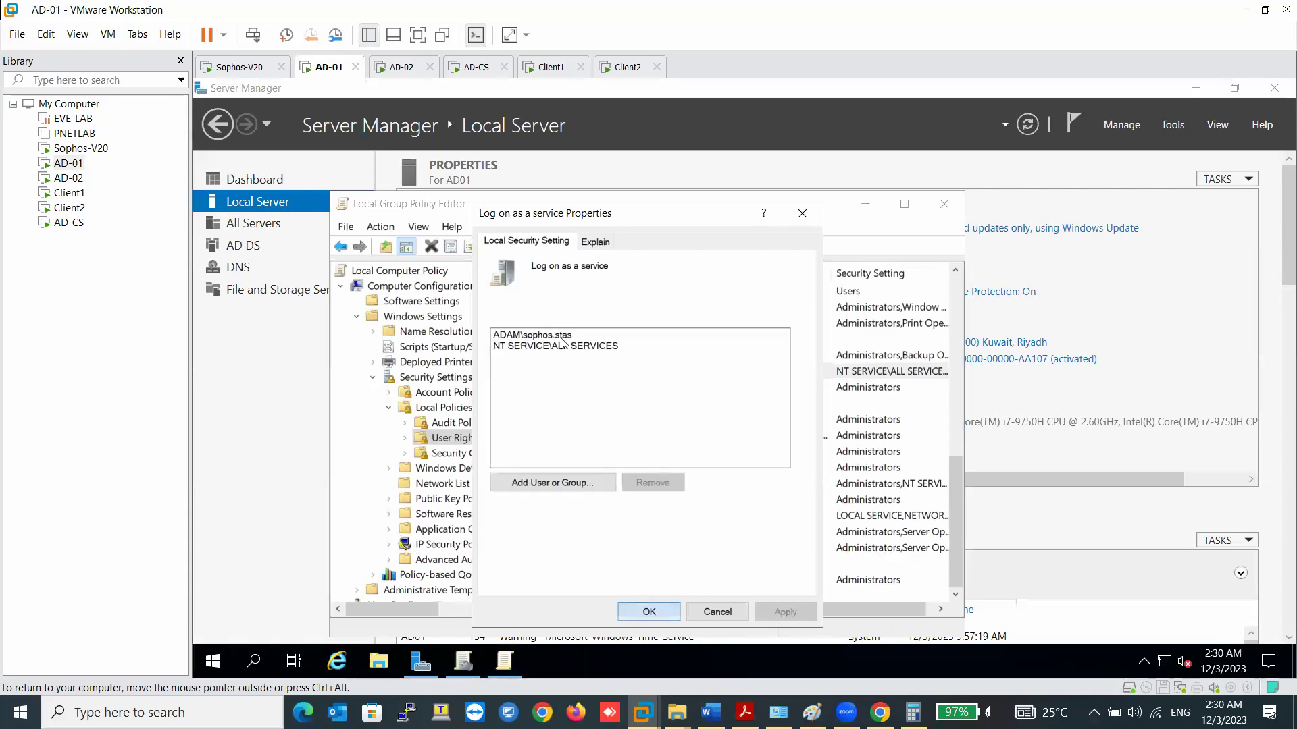
click(649, 611)
right_click(213, 661)
- Copy the gpedit.msc command, then run gpedit.msc on AD-02
click(258, 576)
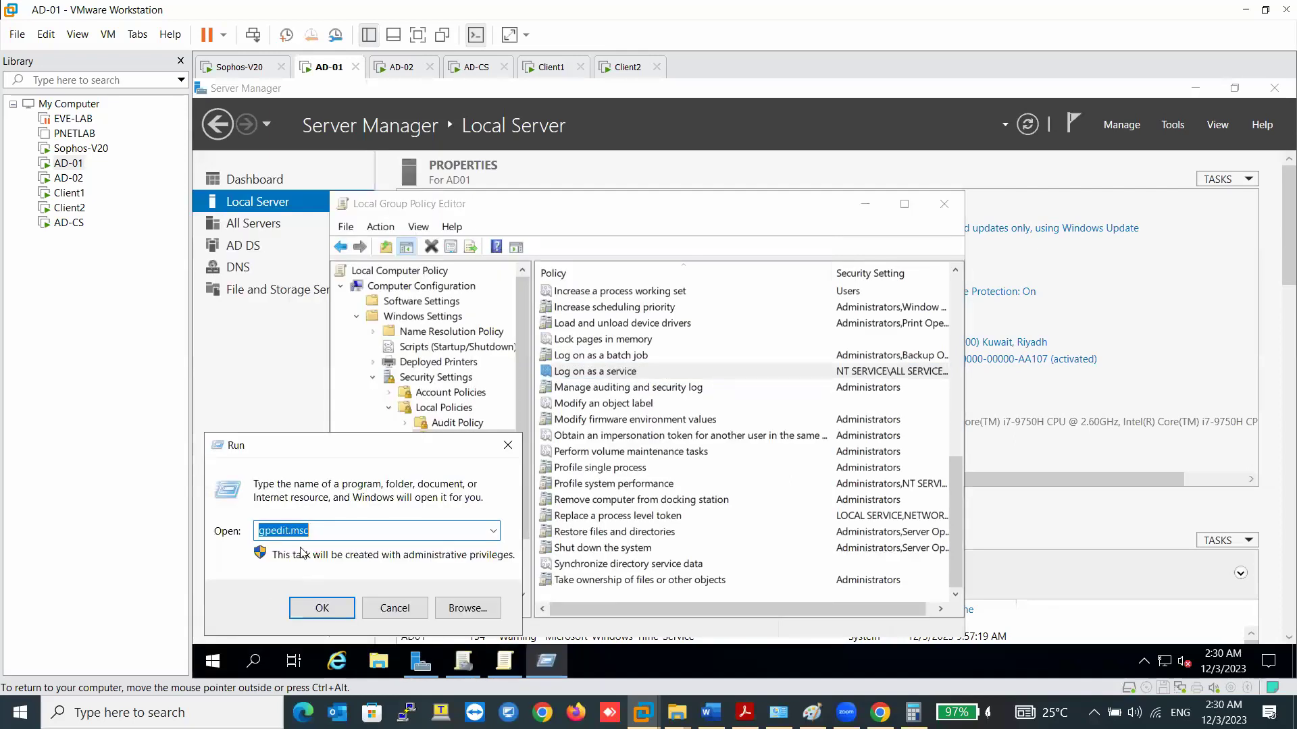
right_click(304, 537)
click(343, 377)
click(406, 73)
right_click(218, 662)
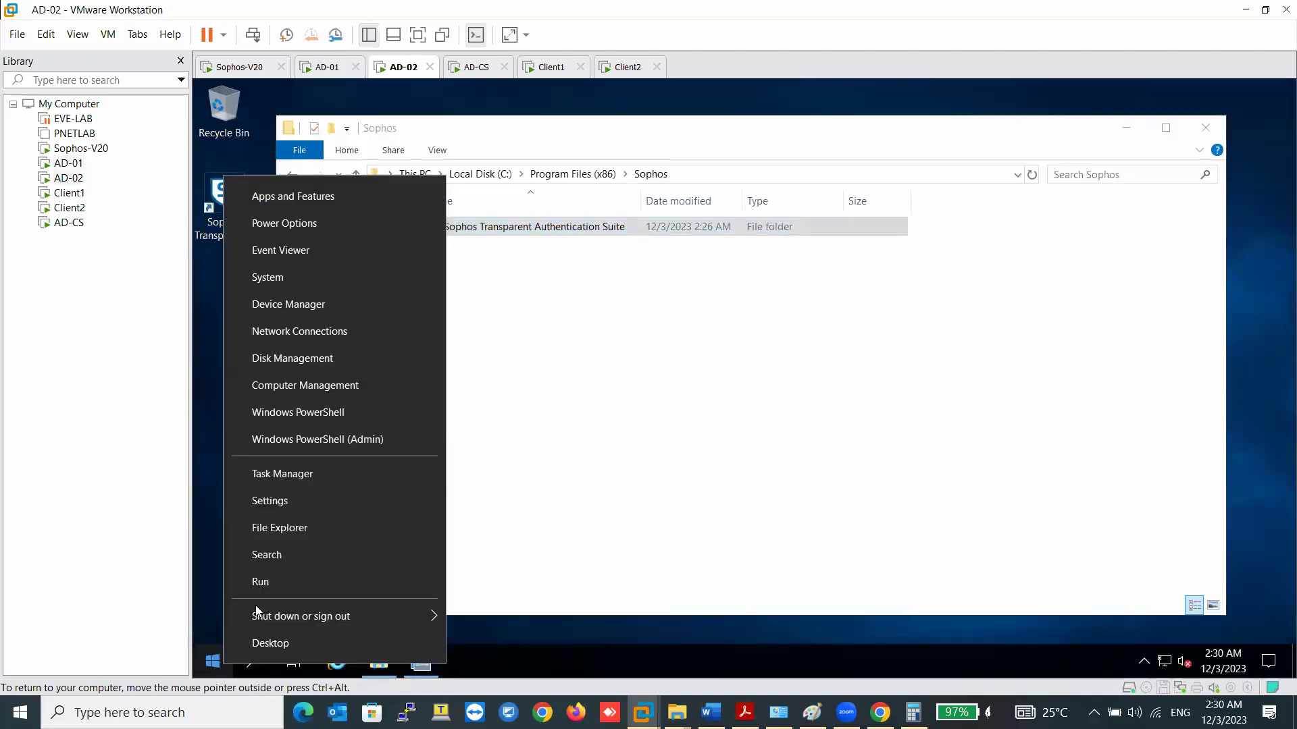
click(274, 582)
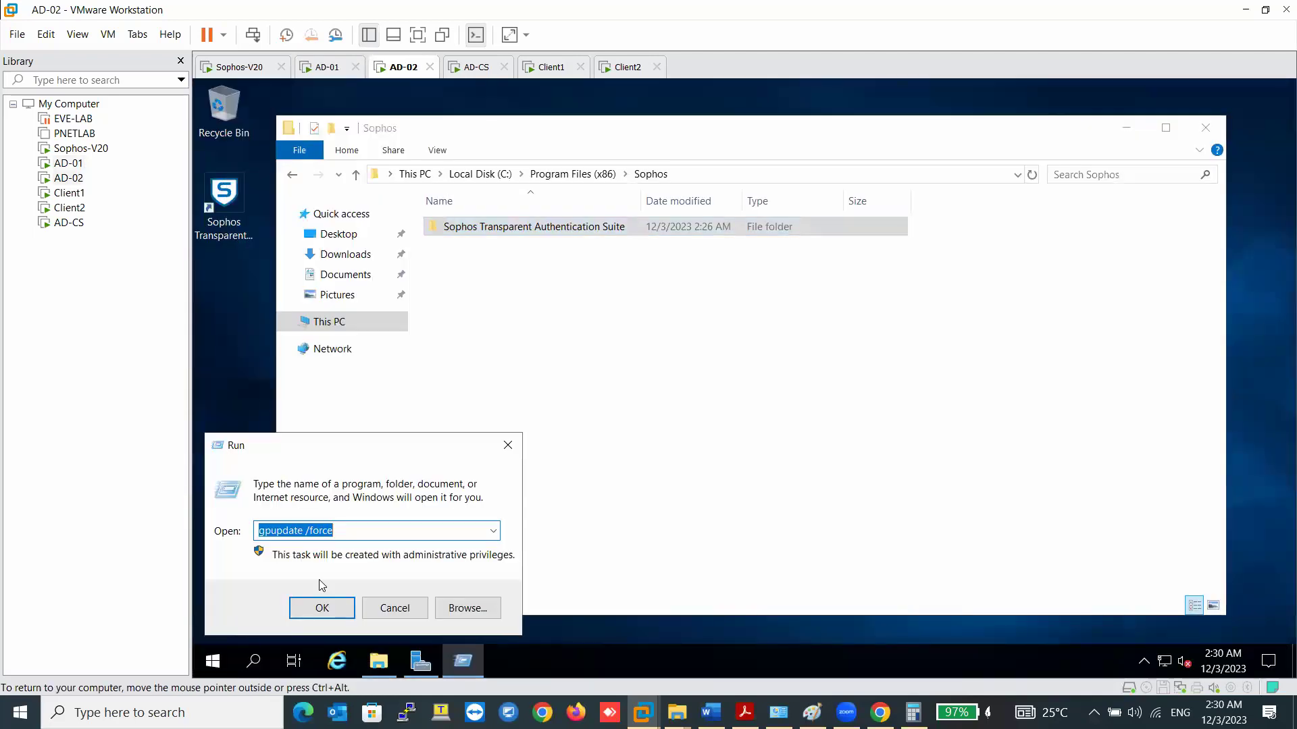
text(sopho)
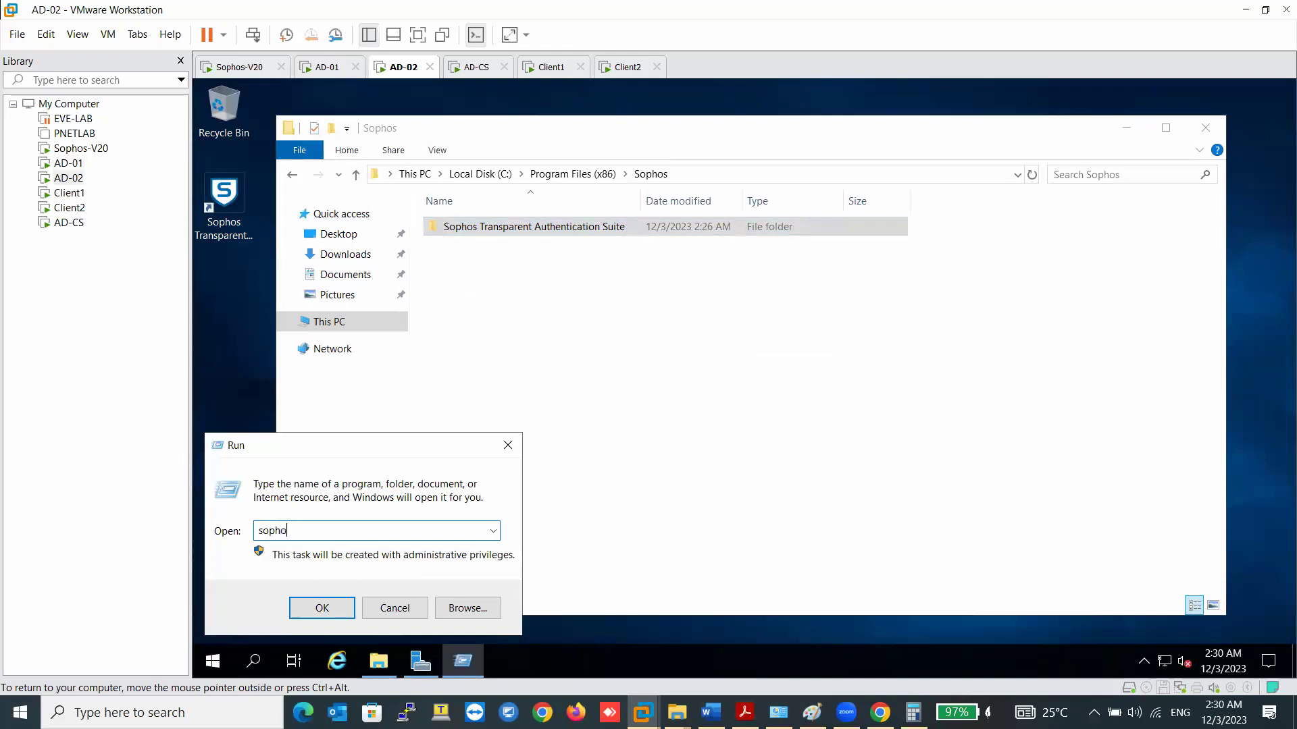
key(BackSpace)
key(BackSpace)
key(BackSpace)
key(BackSpace)
key(BackSpace)
text(gpedit.msc)
key(Return)
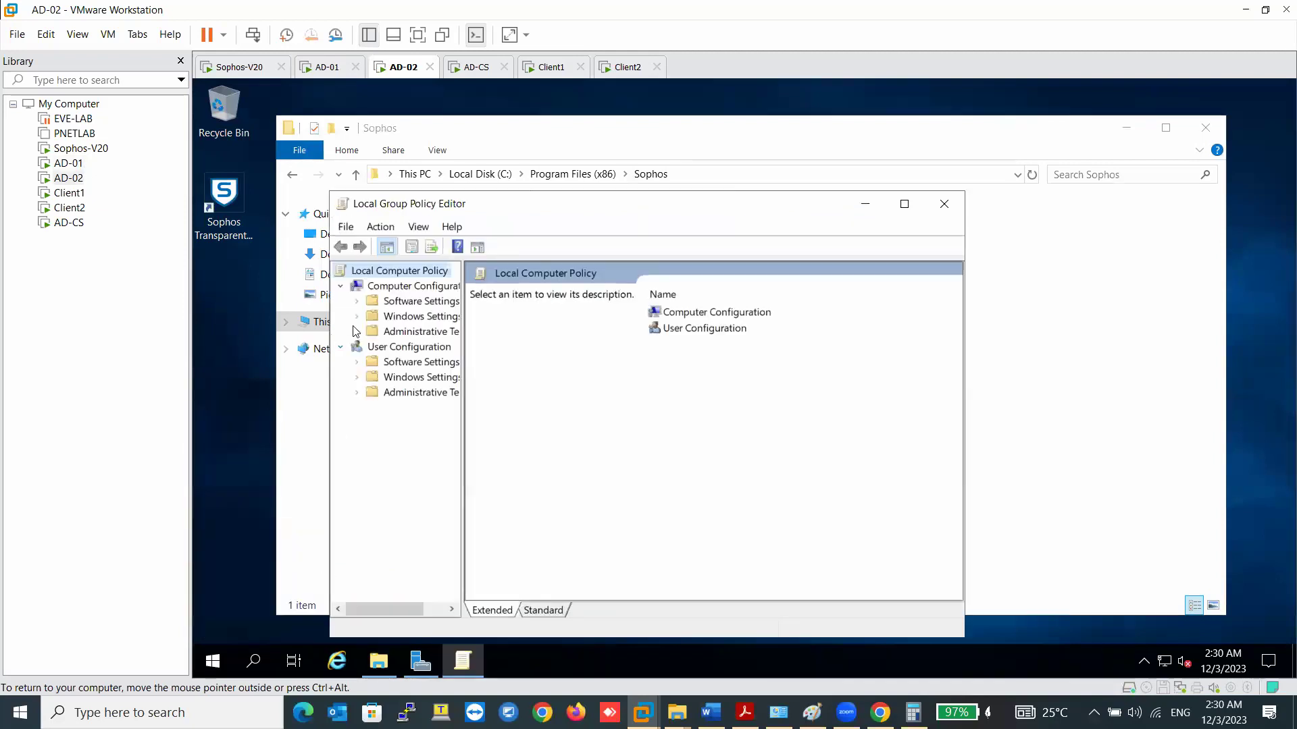
- Navigate to Windows Settings > Security Settings > Local Policies > User Rights Assignment
click(358, 301)
click(417, 317)
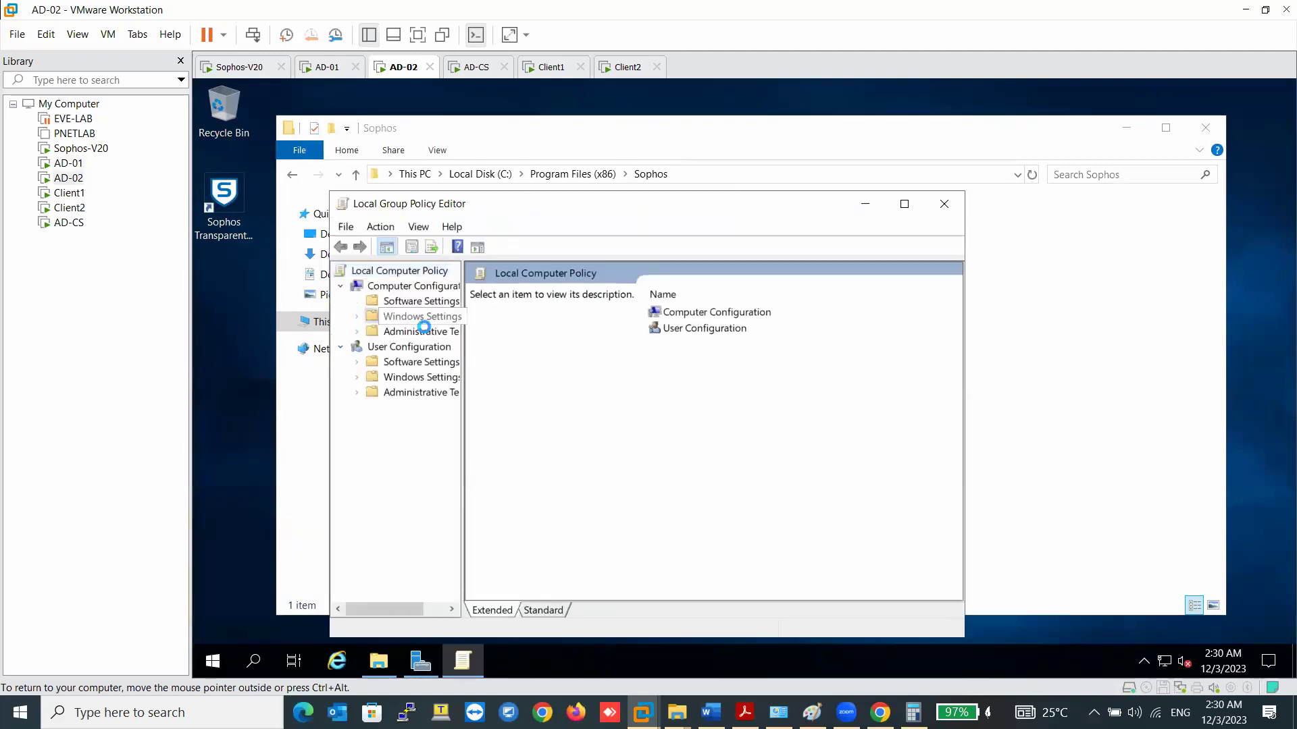
double_click(695, 368)
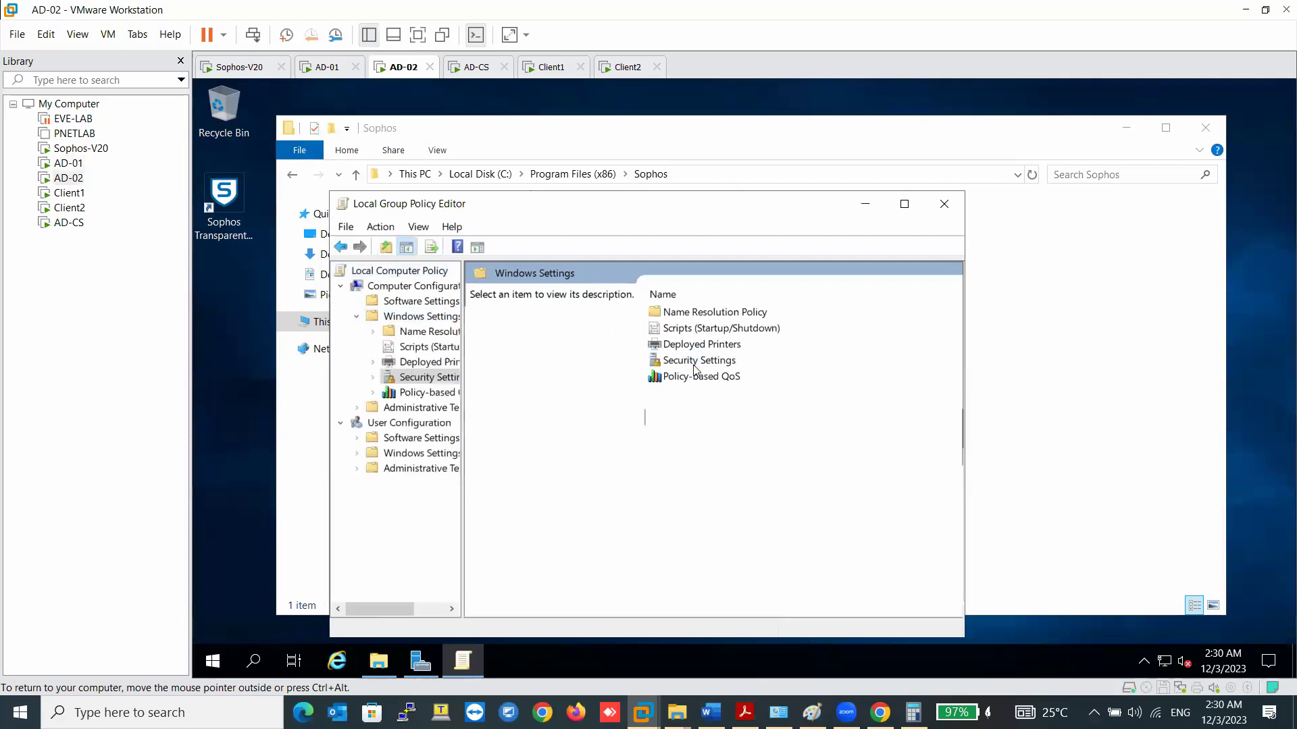
double_click(513, 307)
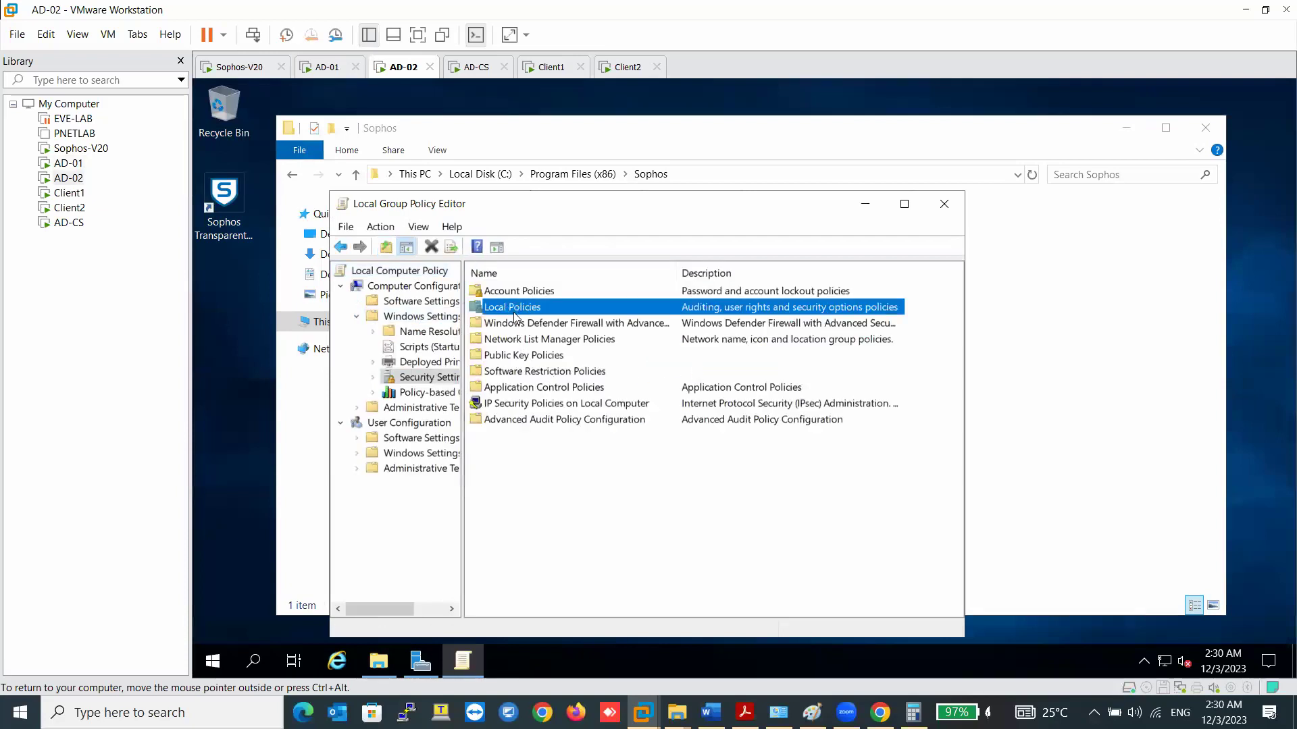
double_click(554, 309)
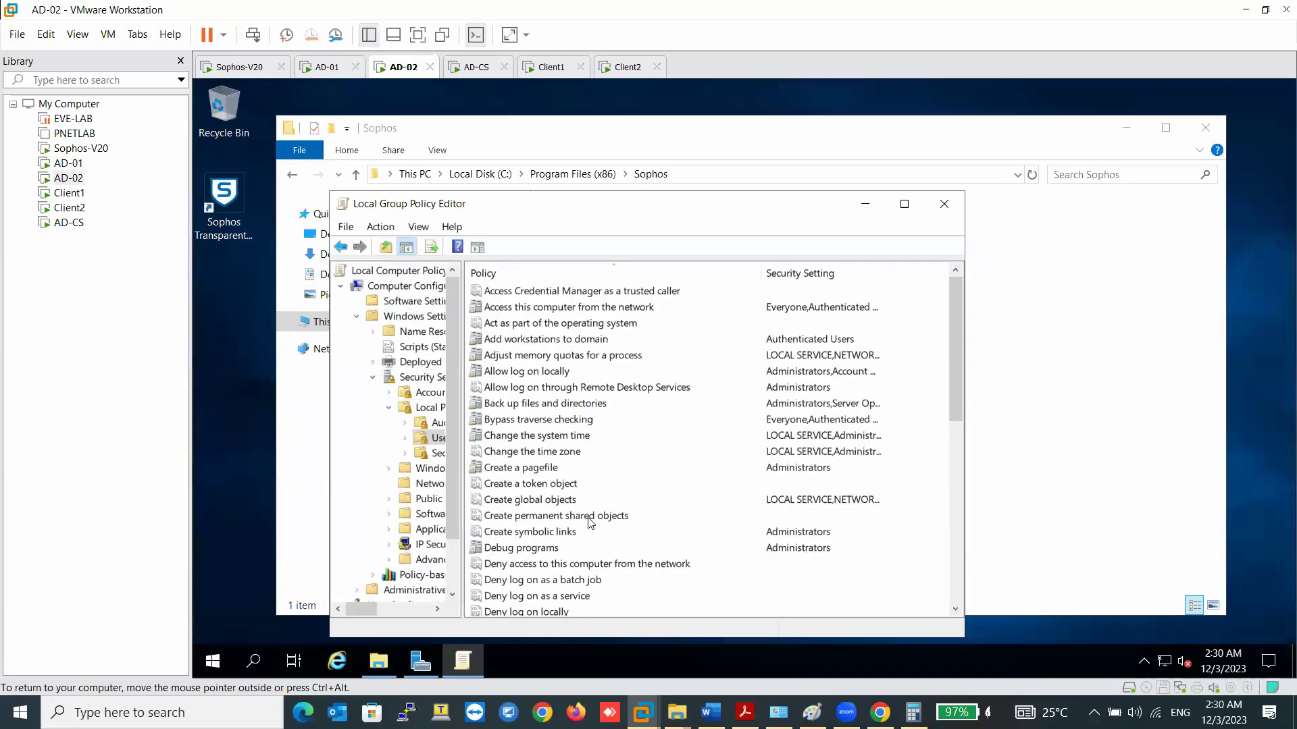
scroll(590, 519, down, 4)
- Add Sophos STAS to Log on as a service and apply, then return to AD-01 and dismiss Run
double_click(561, 597)
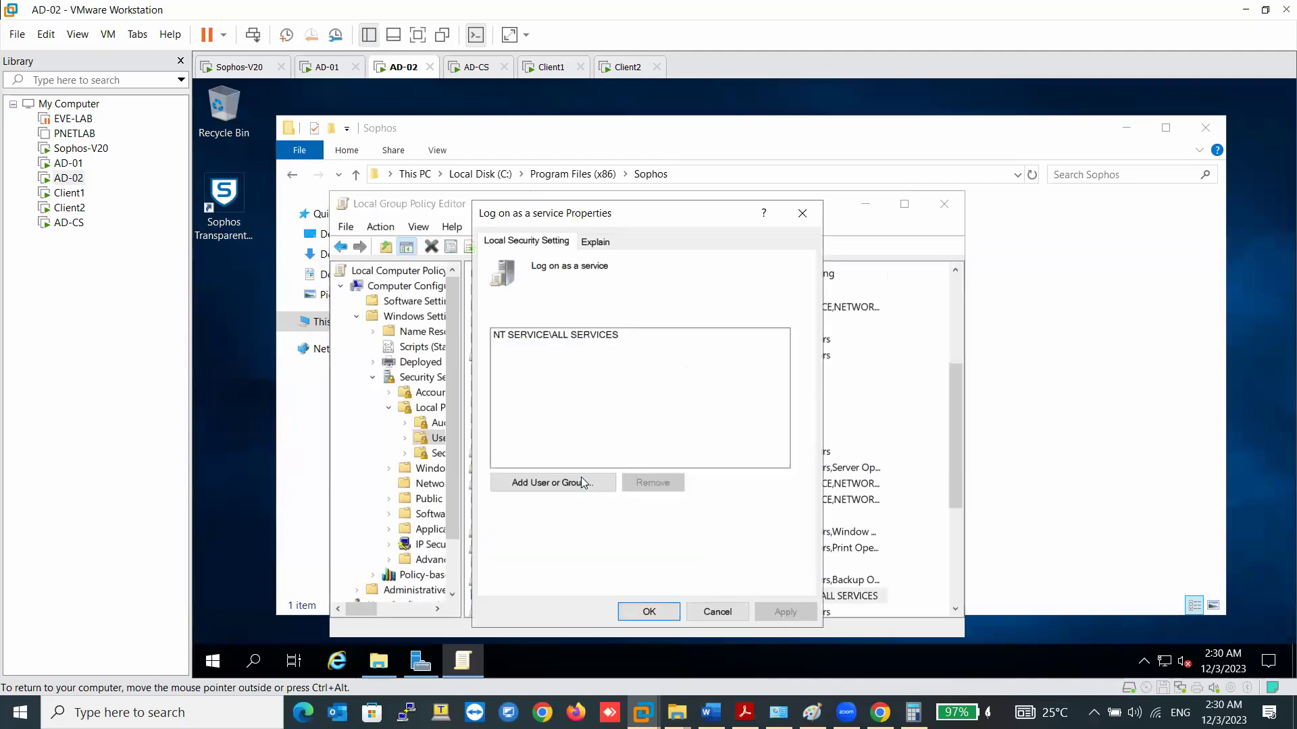
click(566, 484)
text(sopho)
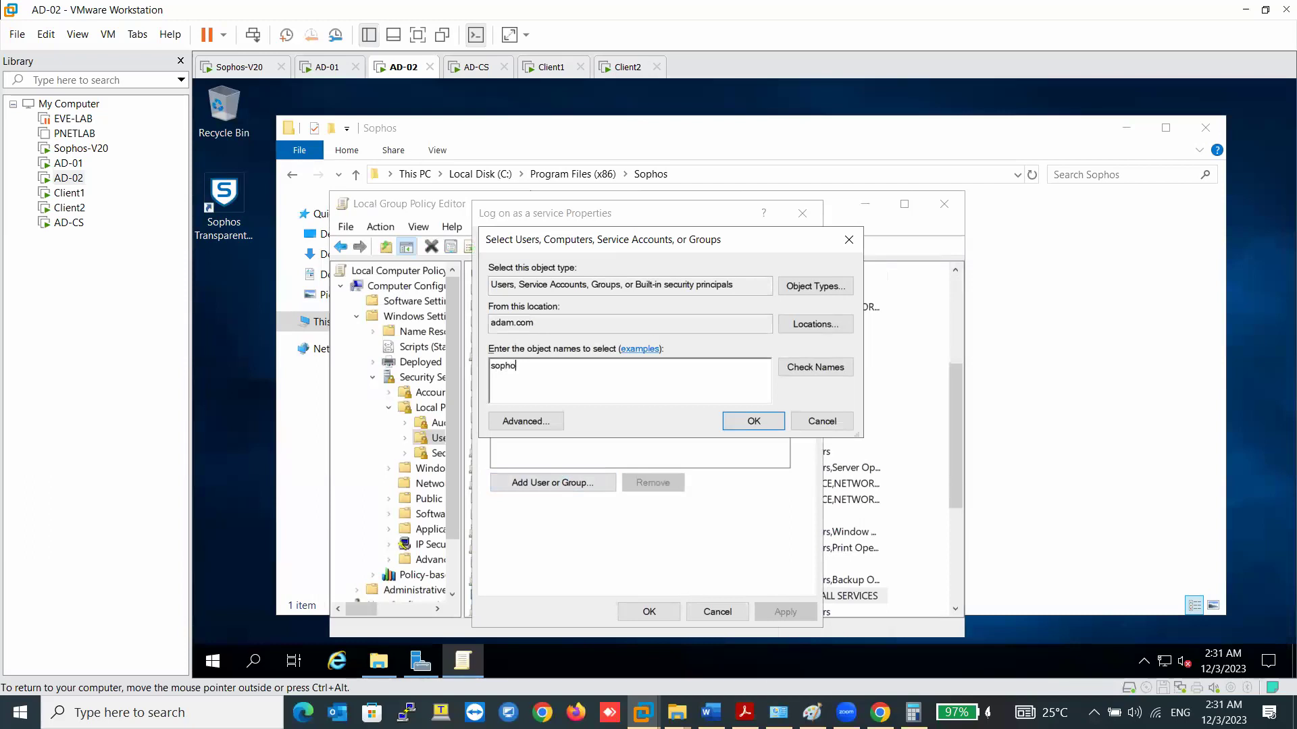
click(815, 369)
double_click(596, 390)
click(735, 420)
click(784, 612)
click(650, 611)
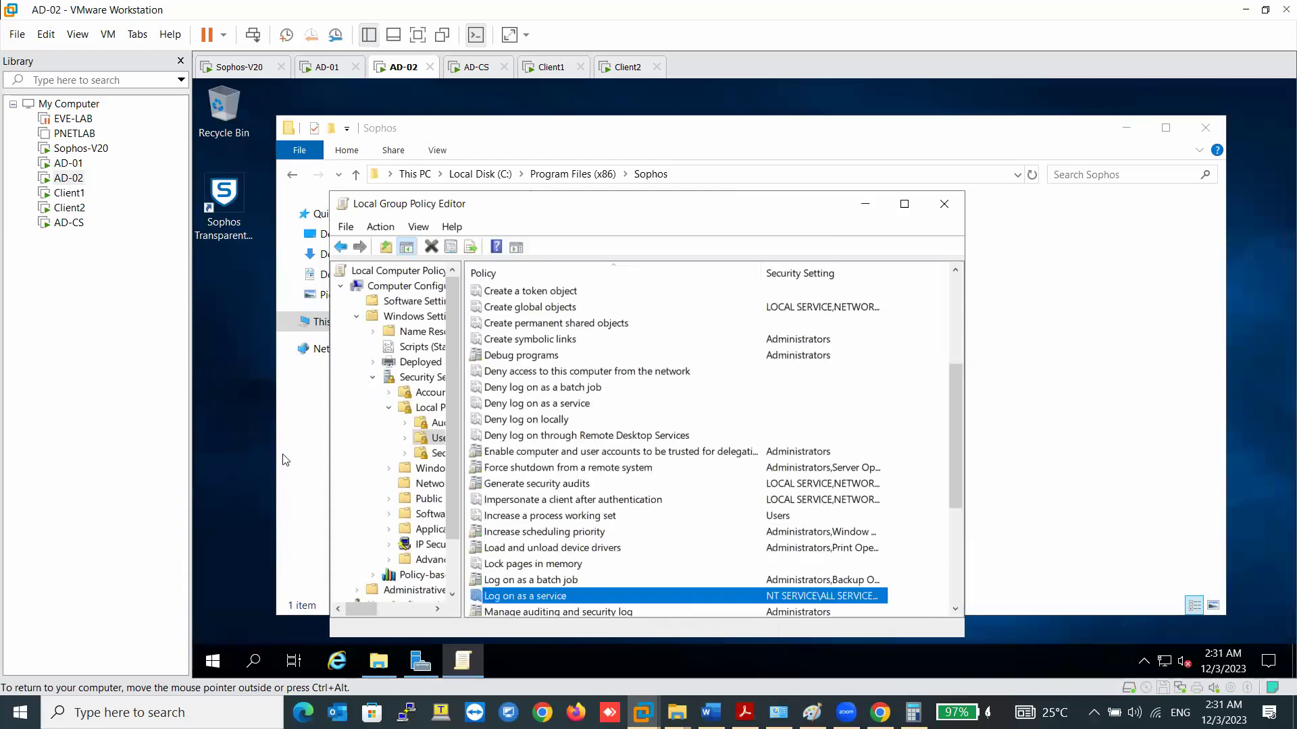
click(328, 68)
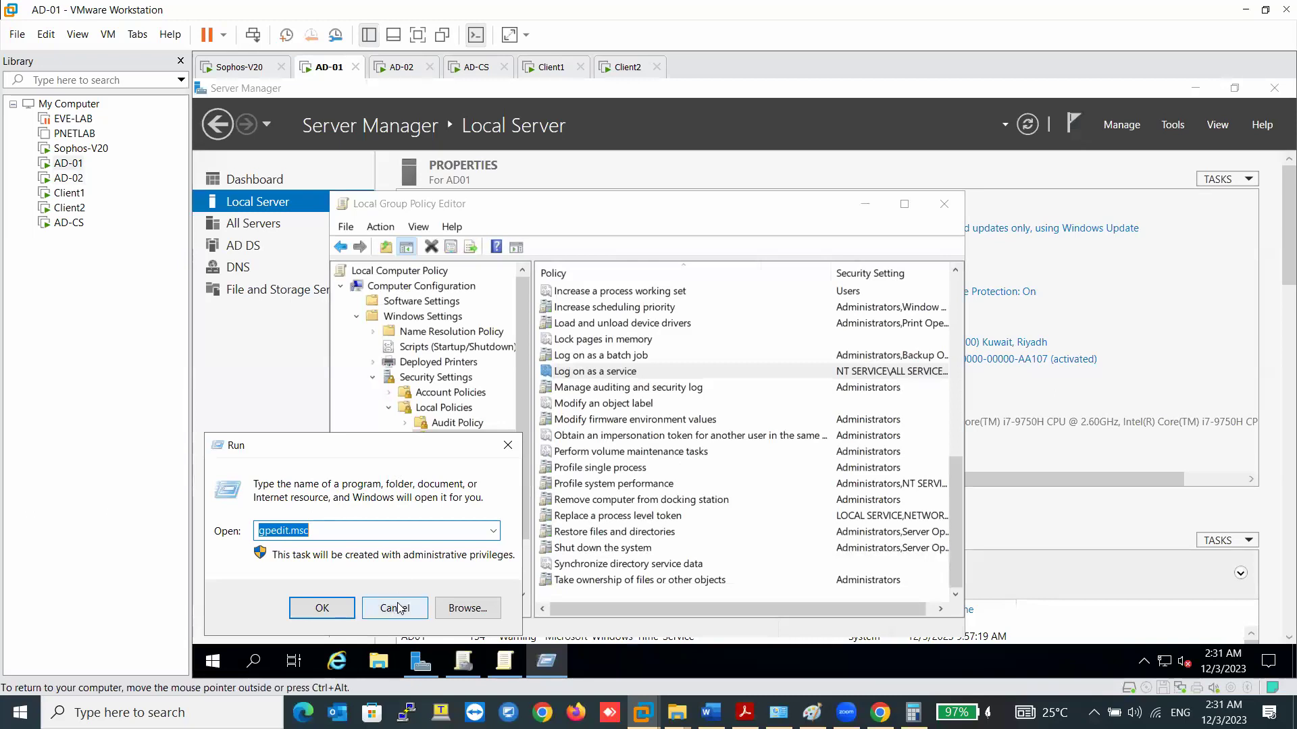
click(399, 608)
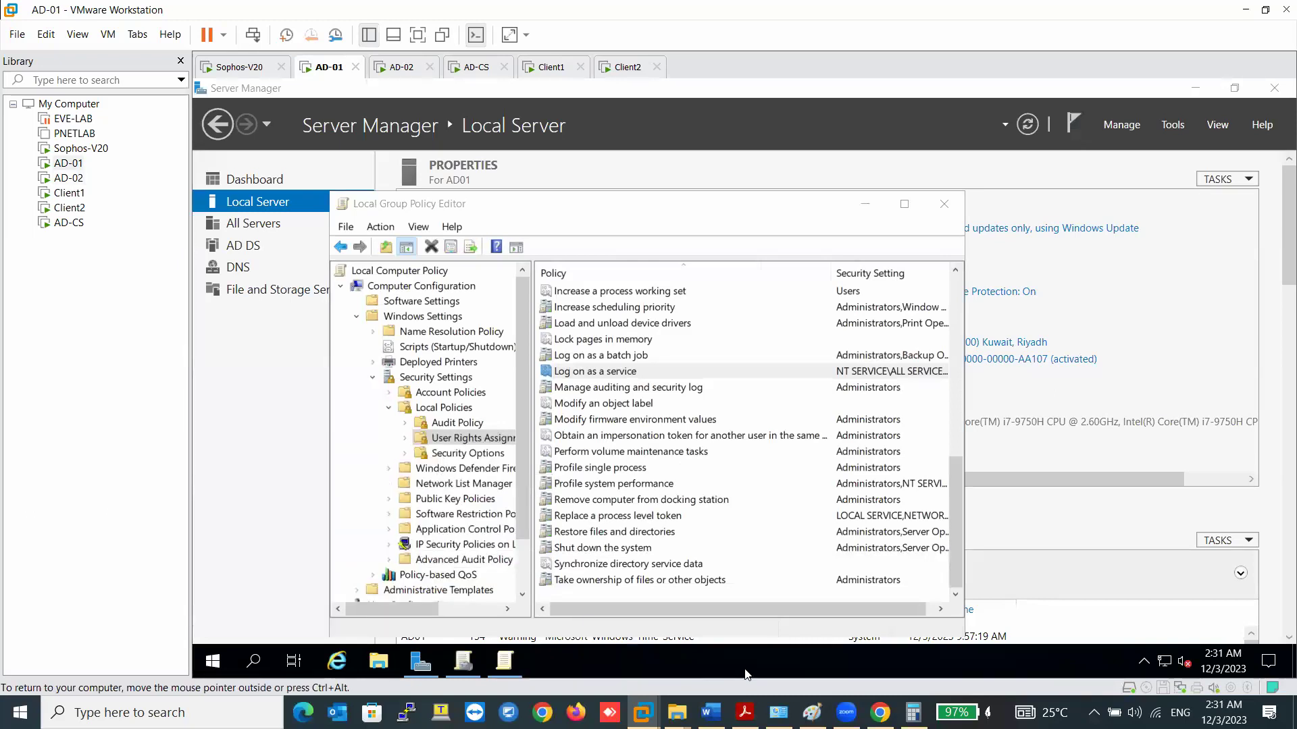
- Scroll Word's Document1 to the STAS logon-flow diagram and drag its corner handle to enlarge it
click(879, 712)
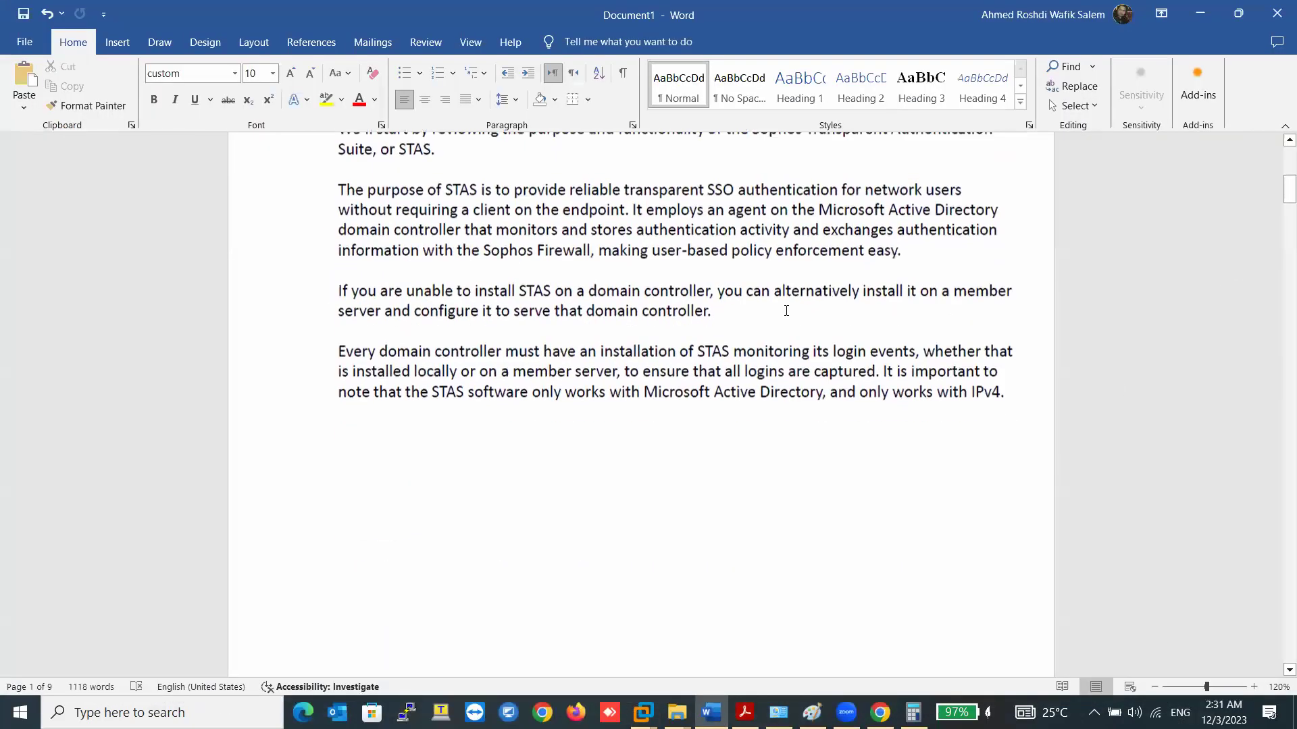
scroll(601, 324, down, 15)
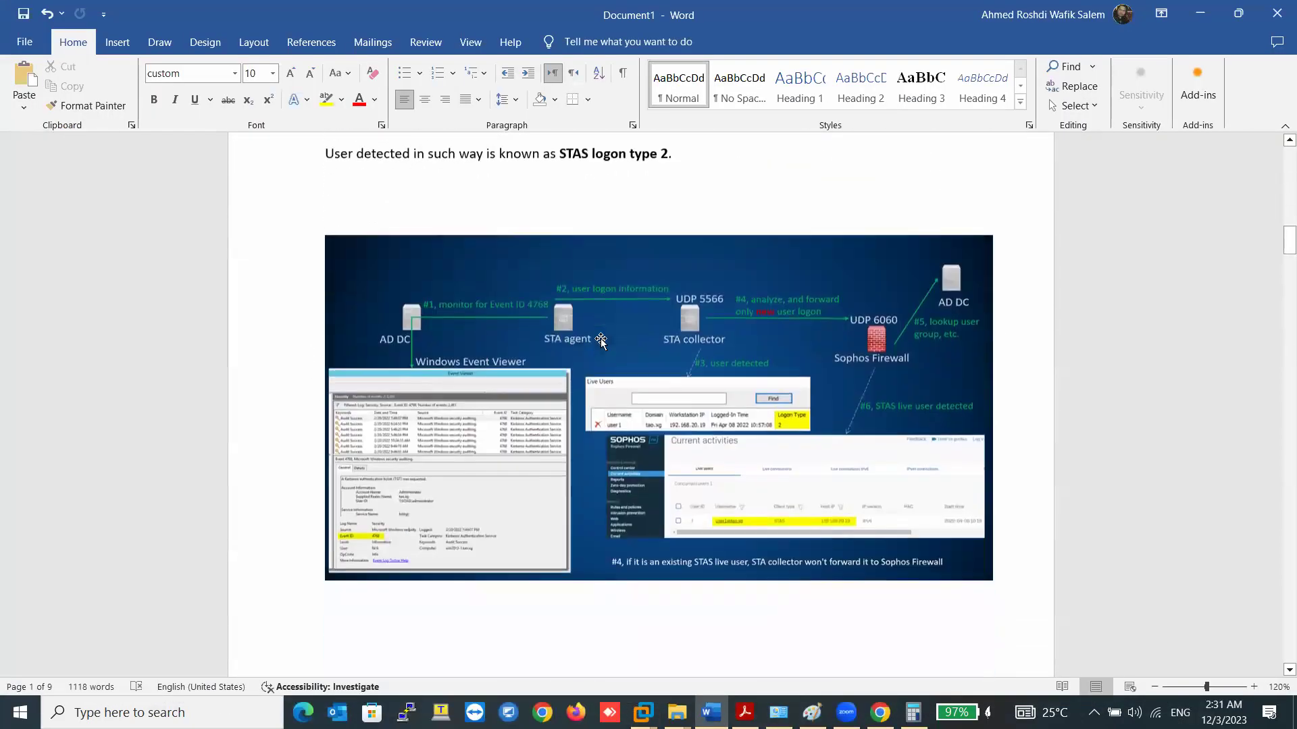
scroll(601, 341, down, 1)
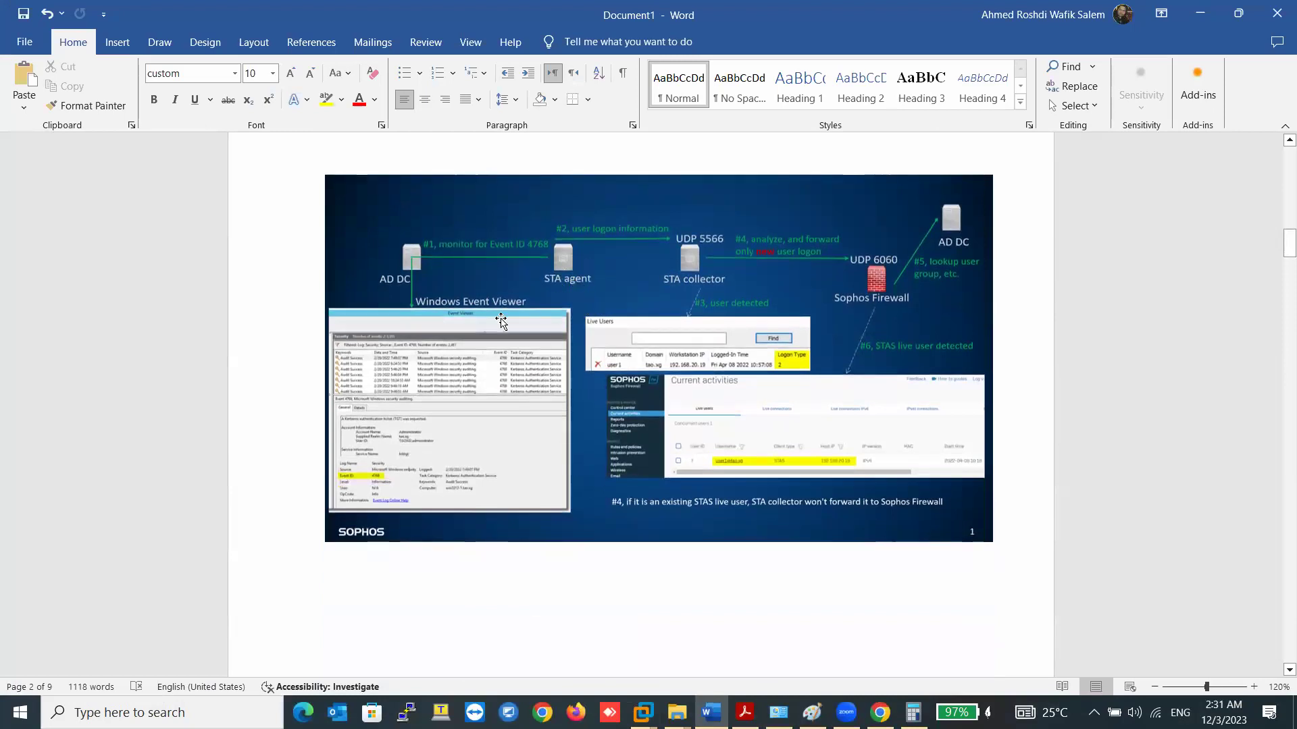
click(374, 503)
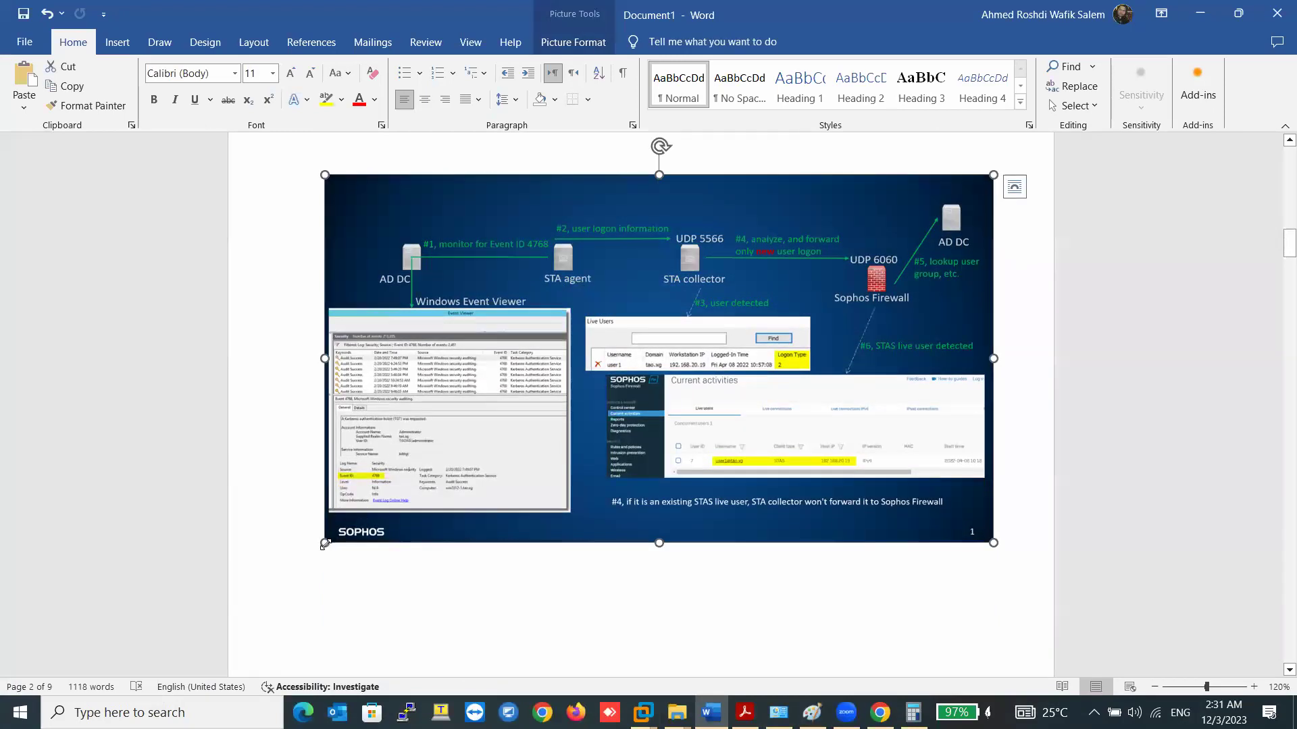
drag(325, 543, 275, 585)
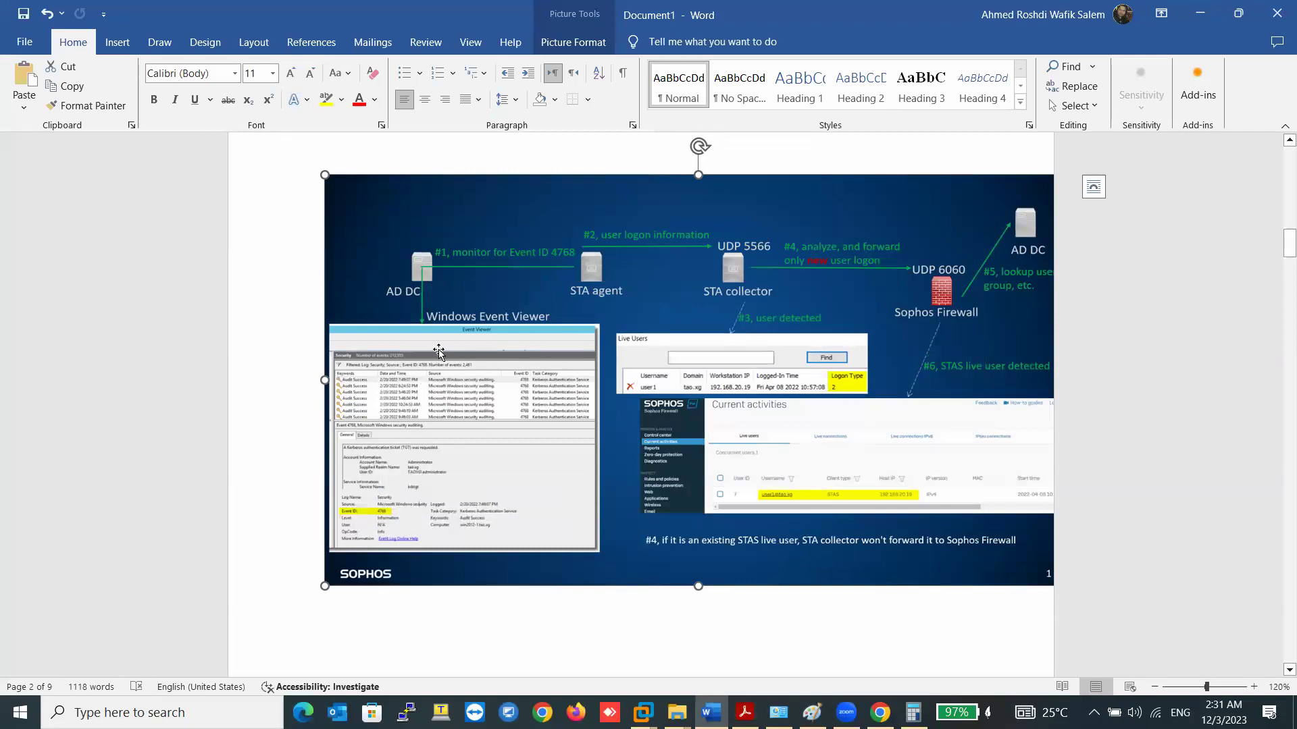
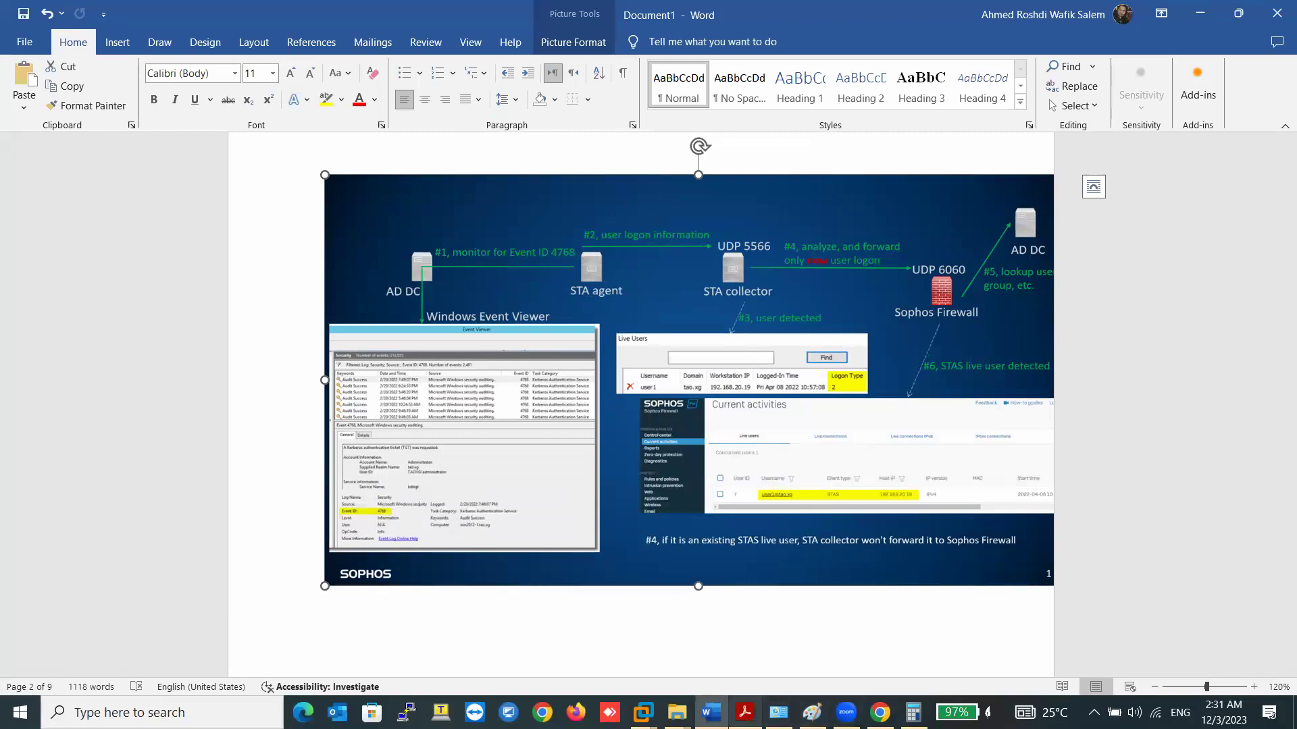
- Leave the Word STAS diagram and switch to the AD-01 virtual machine's window
mouse_move(642, 712)
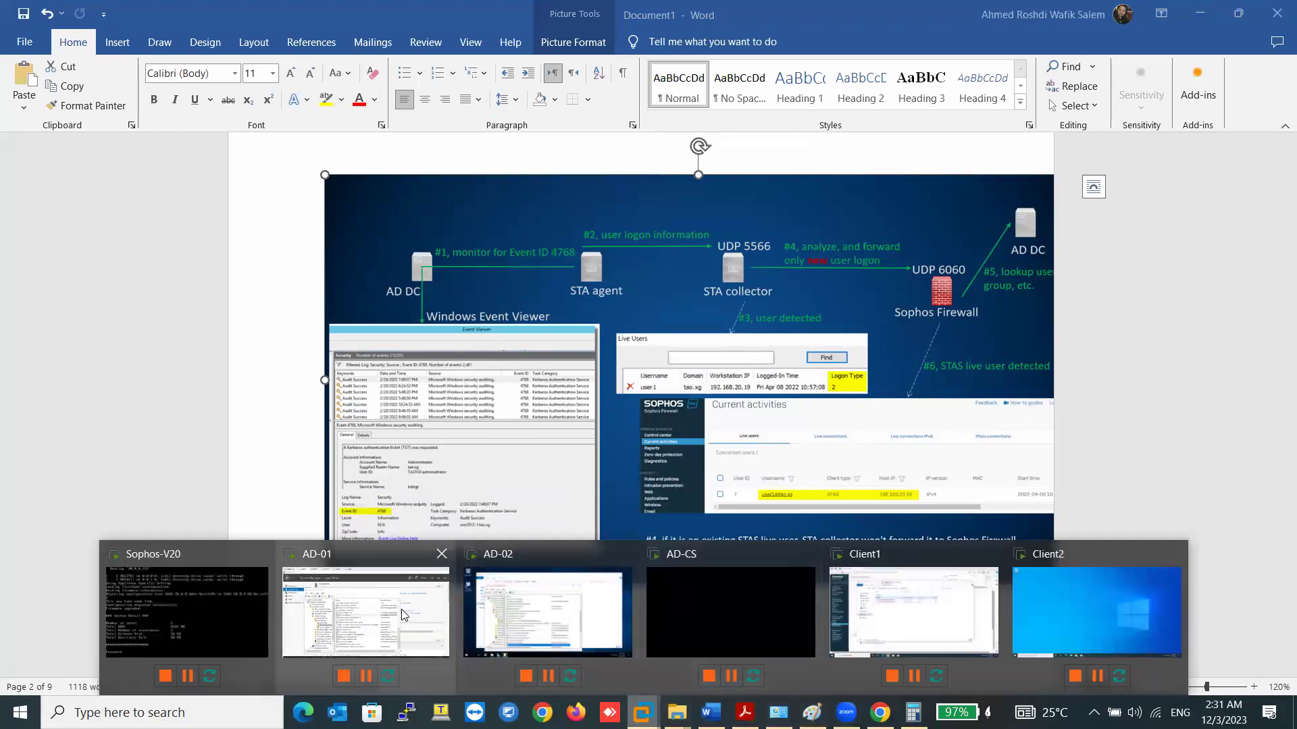
click(404, 615)
- Set Audit account logon events and Audit logon events to Success and Failure on AD-01
click(439, 424)
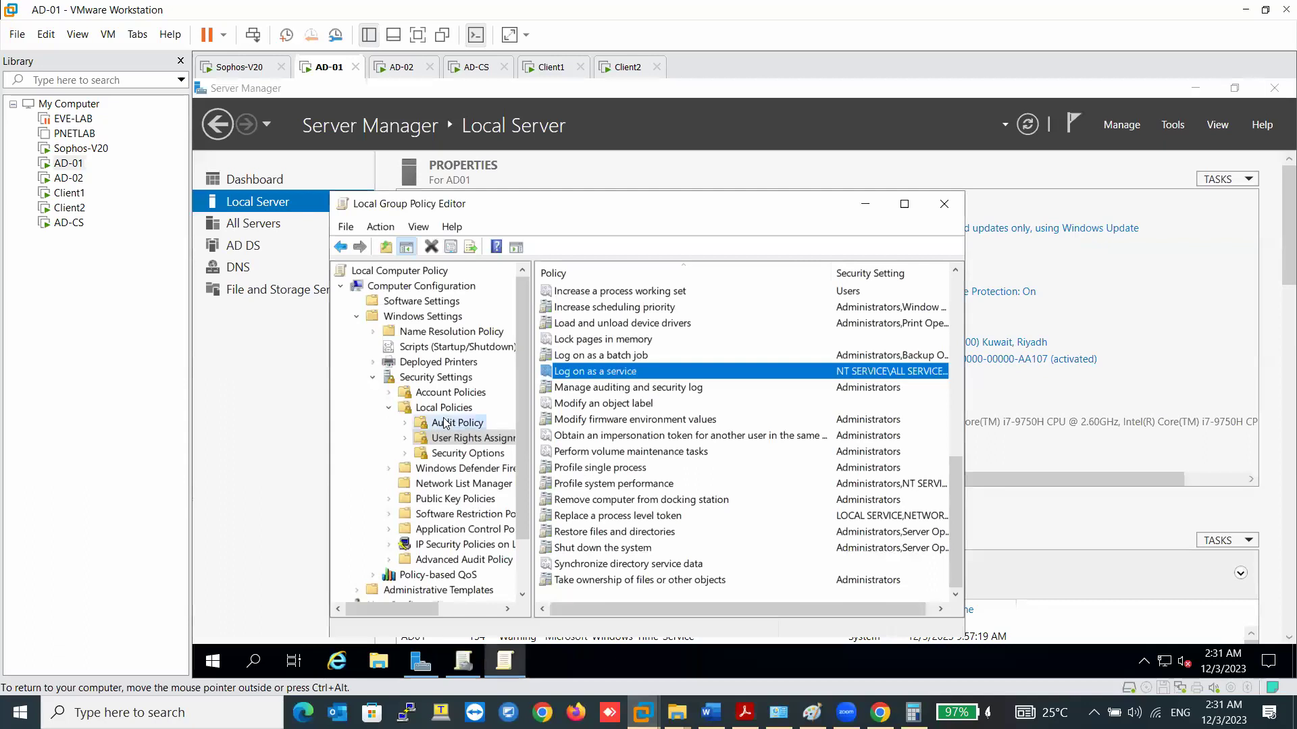
double_click(629, 293)
click(509, 355)
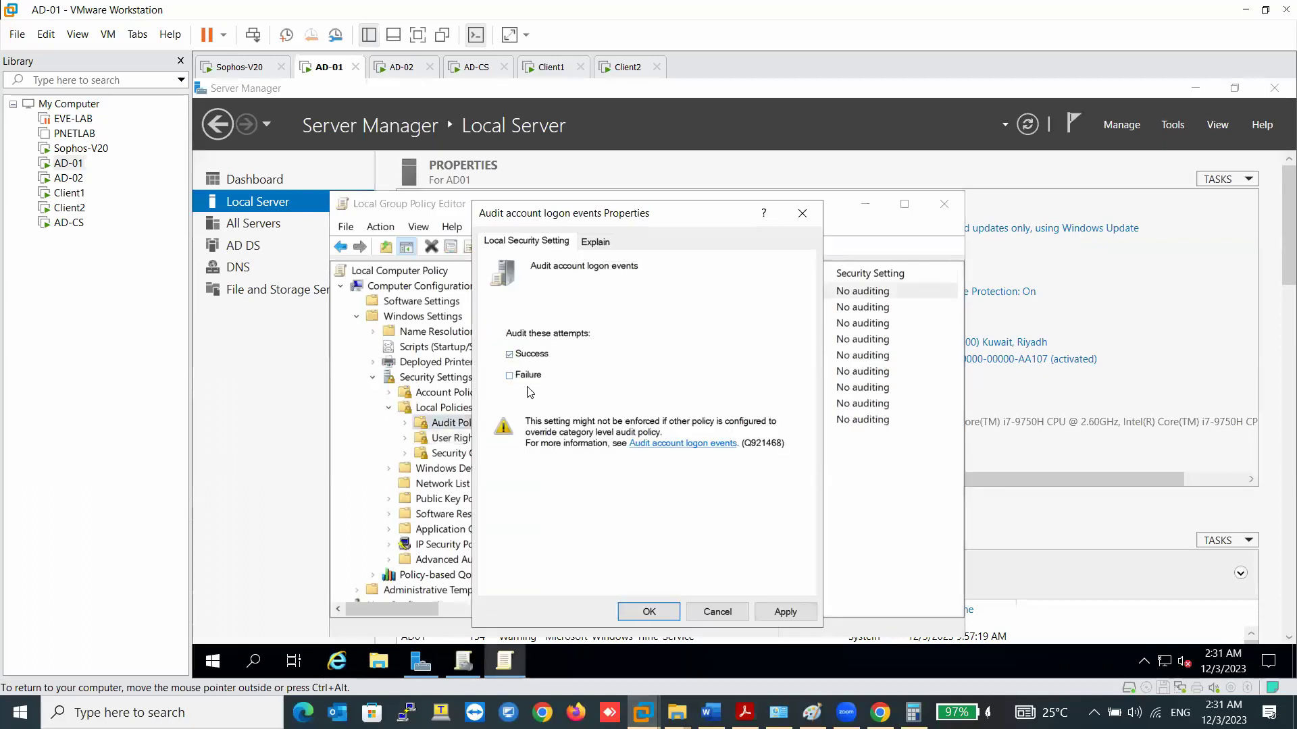
click(784, 611)
click(647, 611)
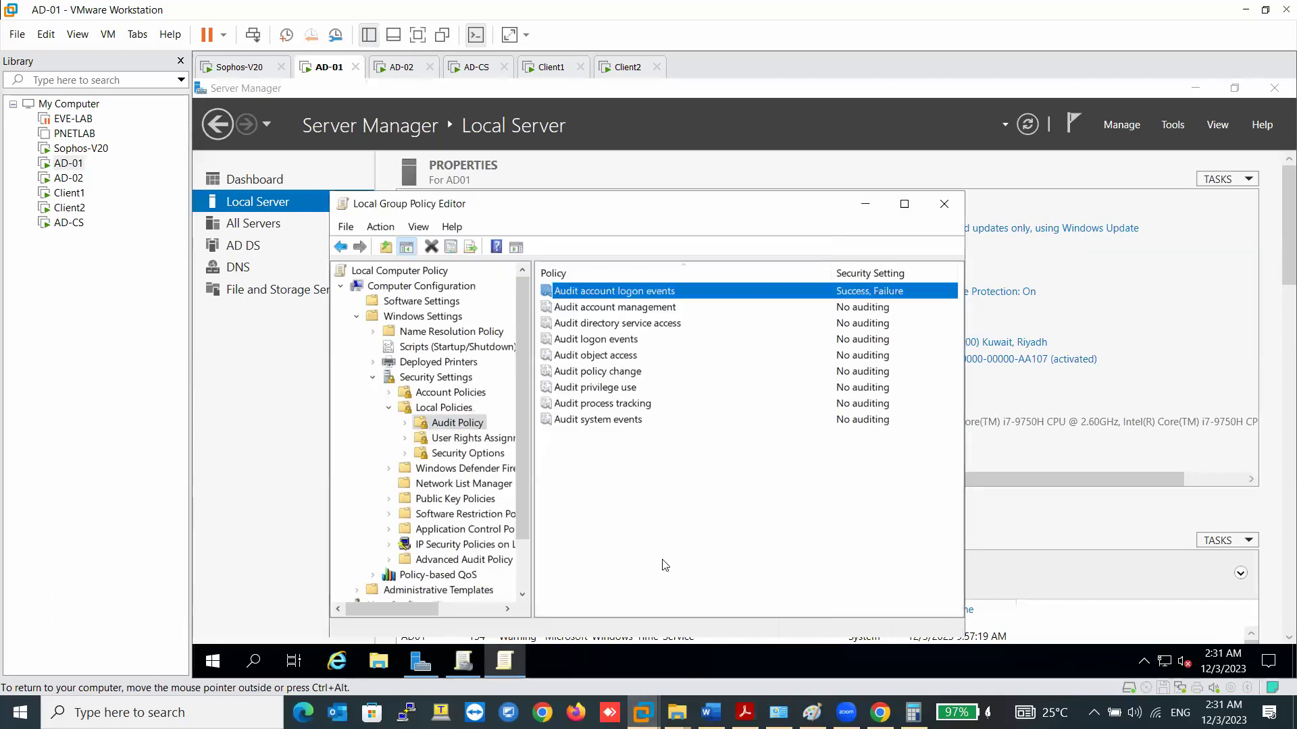
click(616, 342)
double_click(616, 342)
click(530, 354)
click(785, 611)
click(649, 612)
- In Advanced Audit Policy, set Audit Kerberos Authentication Service to Success and Failure
double_click(463, 560)
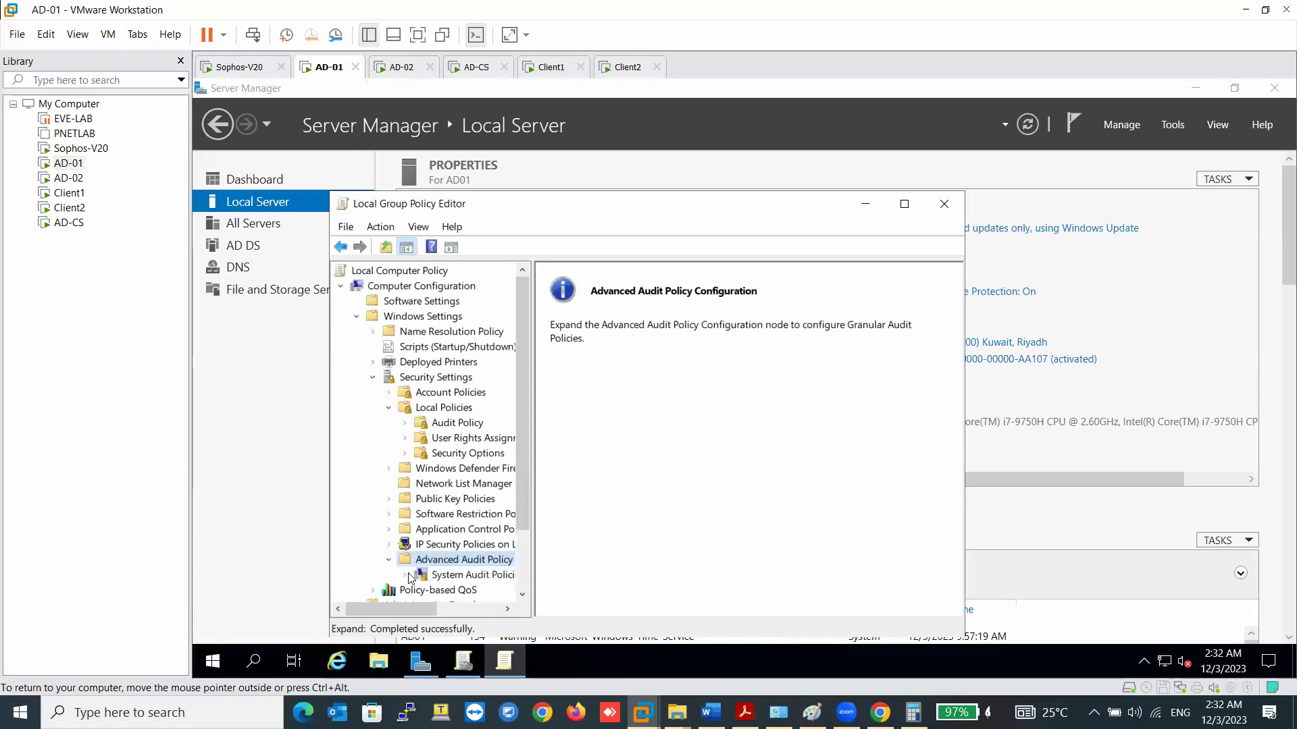
double_click(434, 580)
click(469, 457)
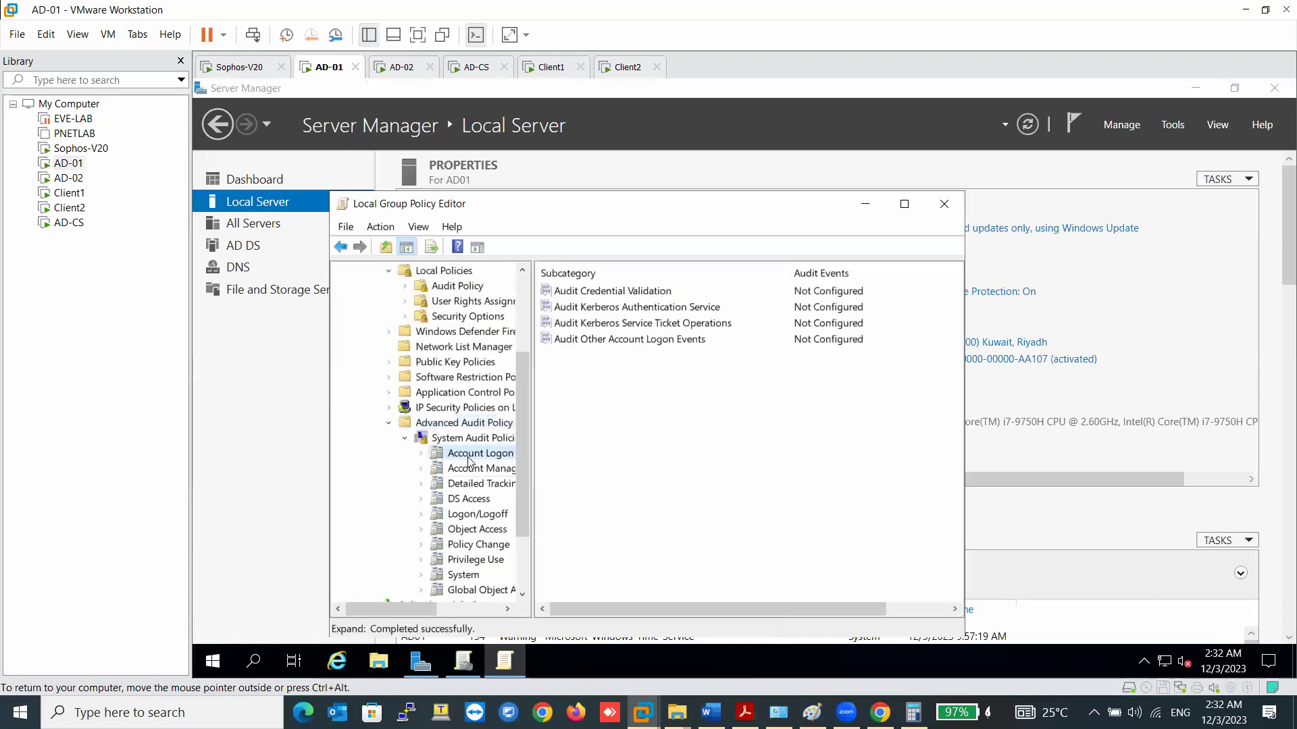
double_click(635, 308)
click(528, 339)
click(535, 359)
click(535, 383)
click(791, 643)
click(667, 643)
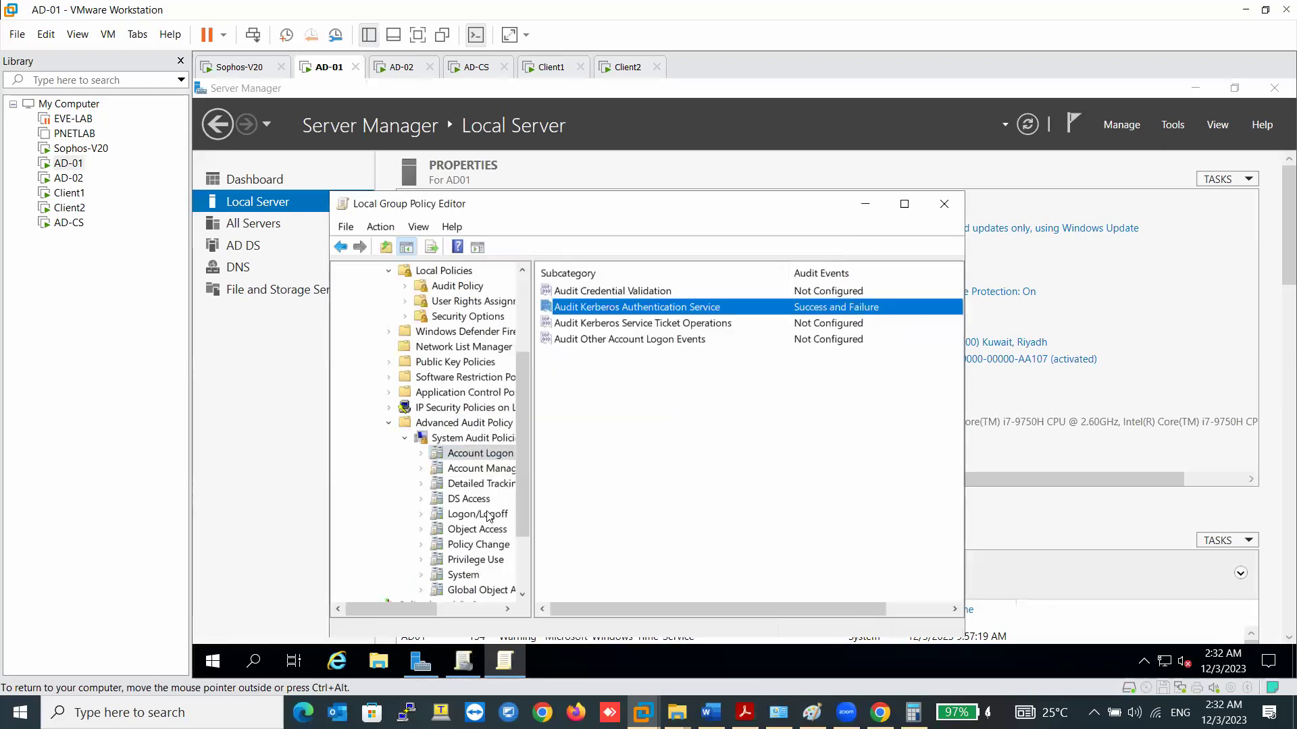
- Set the Logon/Logoff subcategory Audit Logon to Success and Failure
click(477, 514)
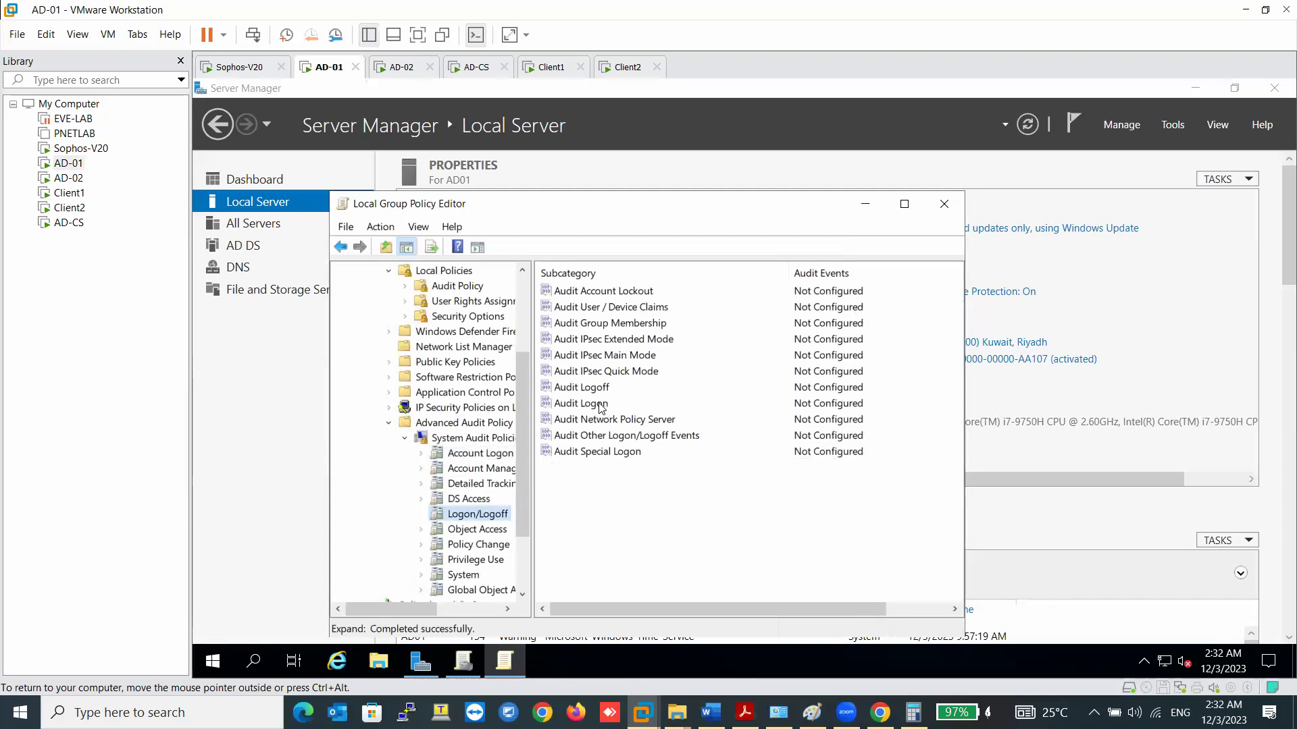
double_click(598, 403)
click(527, 336)
click(542, 359)
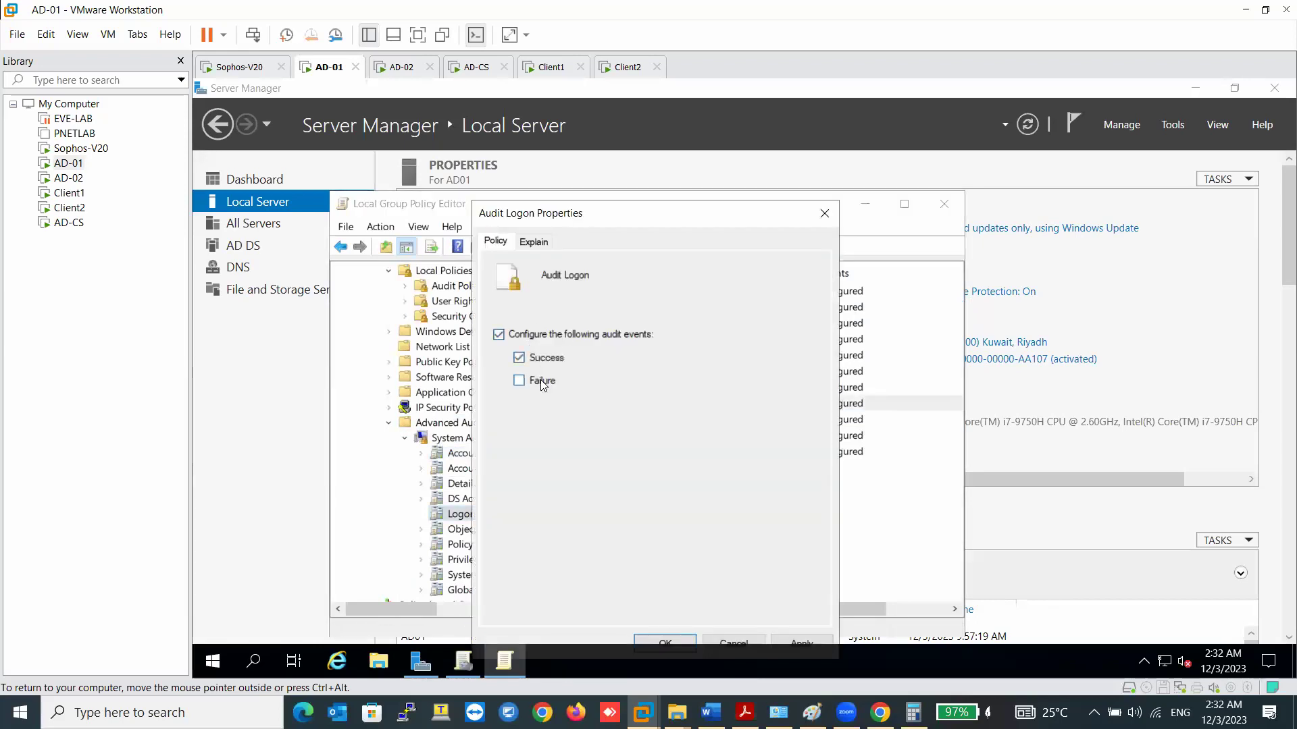
click(801, 642)
click(665, 642)
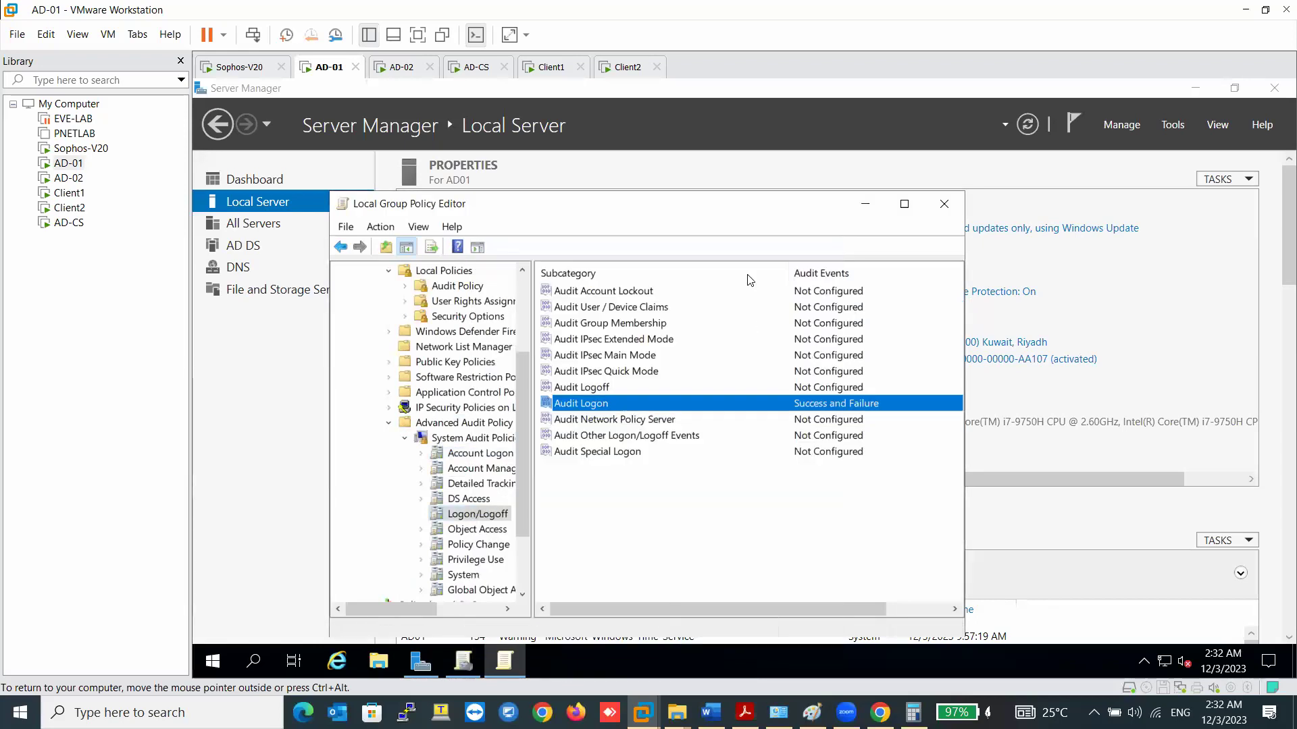
click(409, 66)
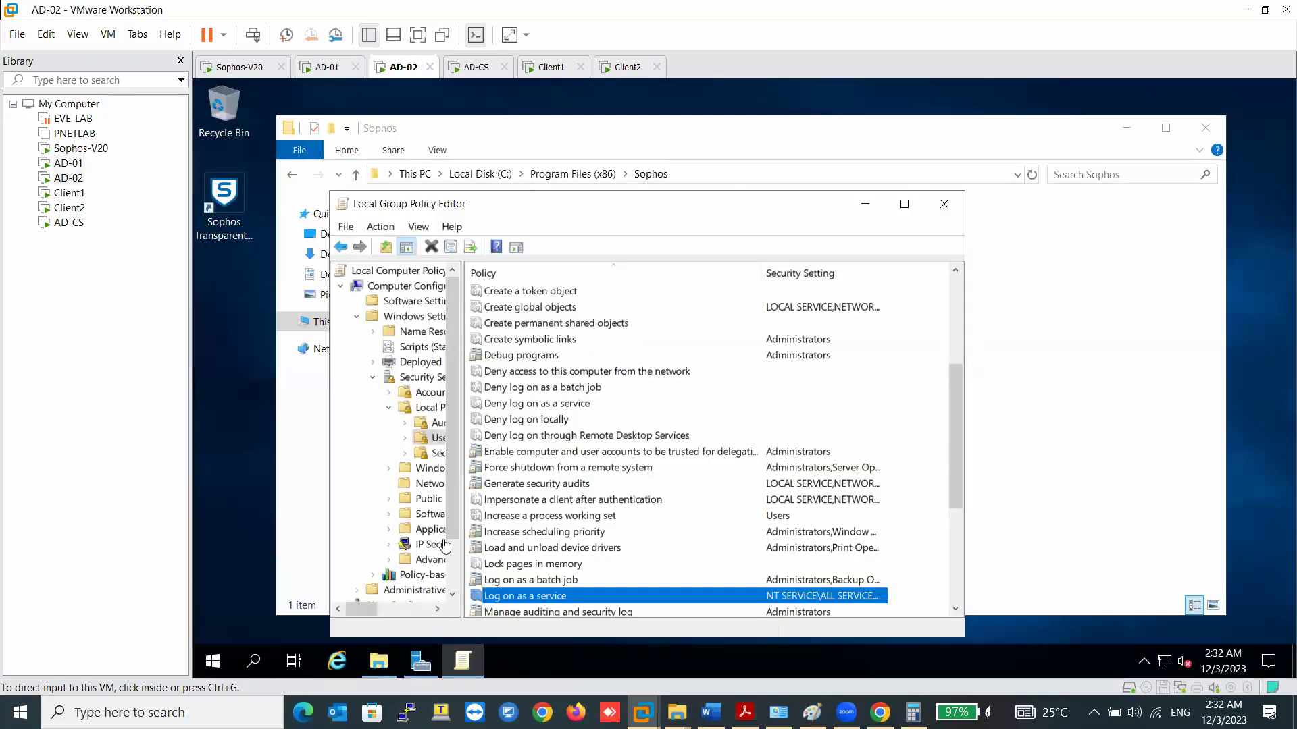
- On AD-02, set Audit account logon events to Success and Failure
click(464, 466)
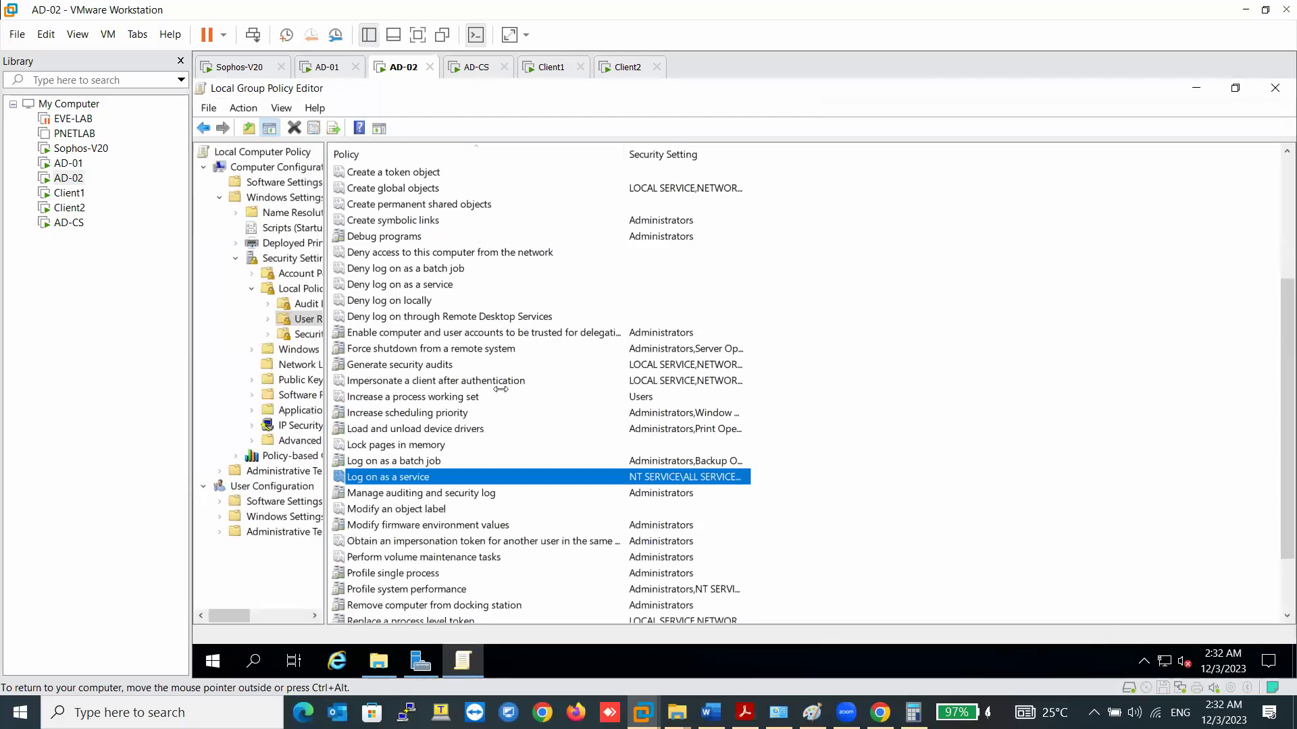
drag(501, 389, 500, 389)
click(320, 304)
click(587, 175)
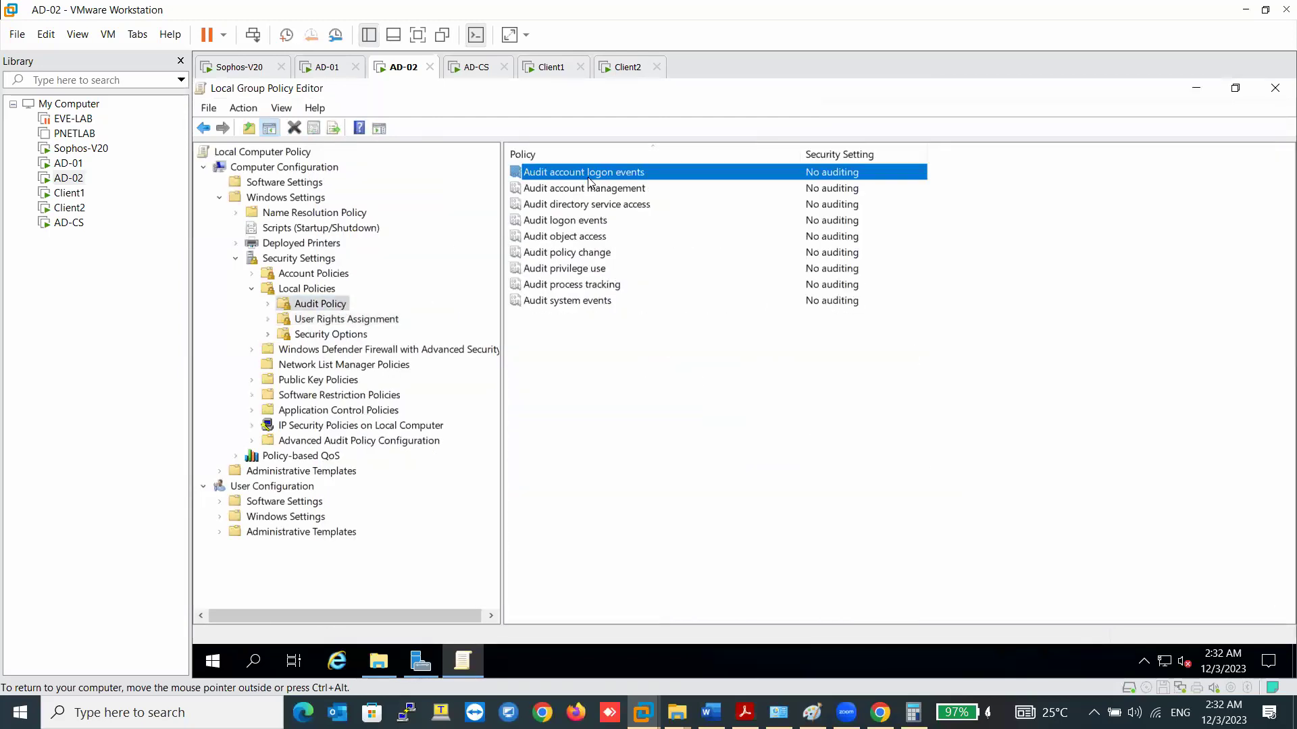
double_click(587, 177)
click(541, 353)
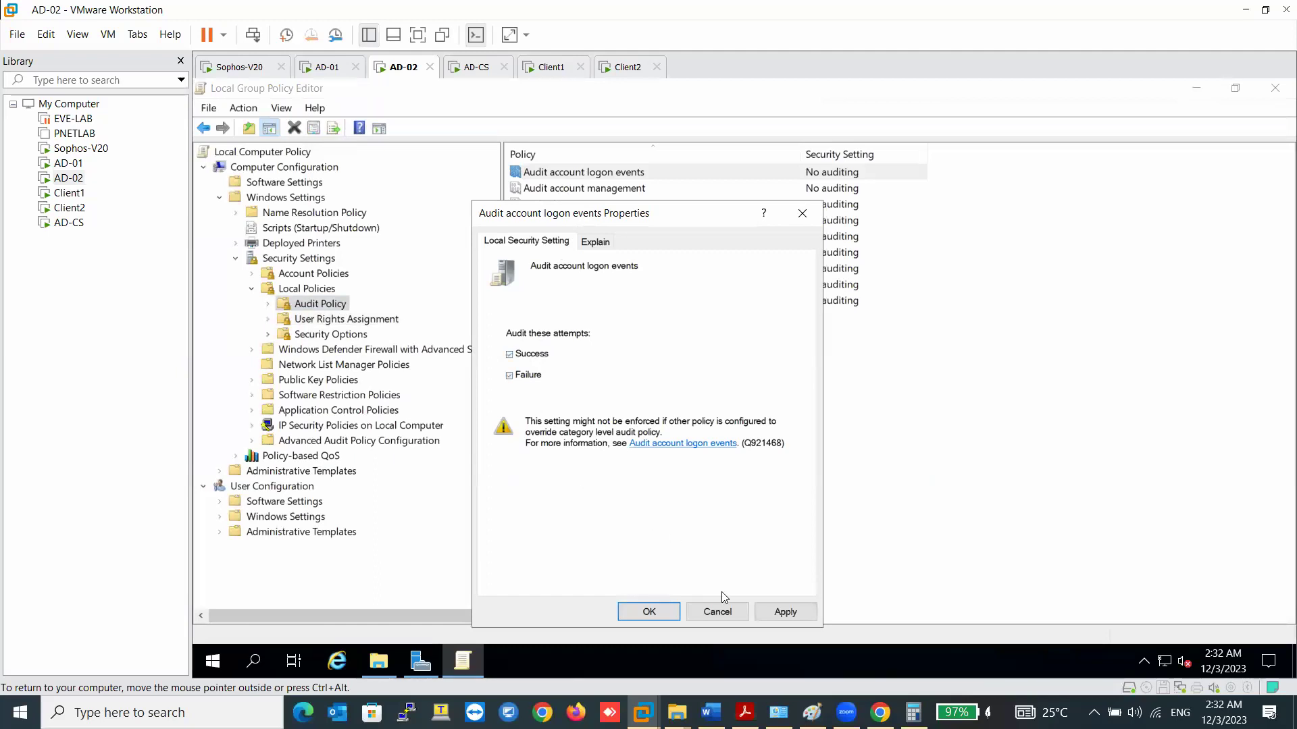
click(785, 612)
click(649, 612)
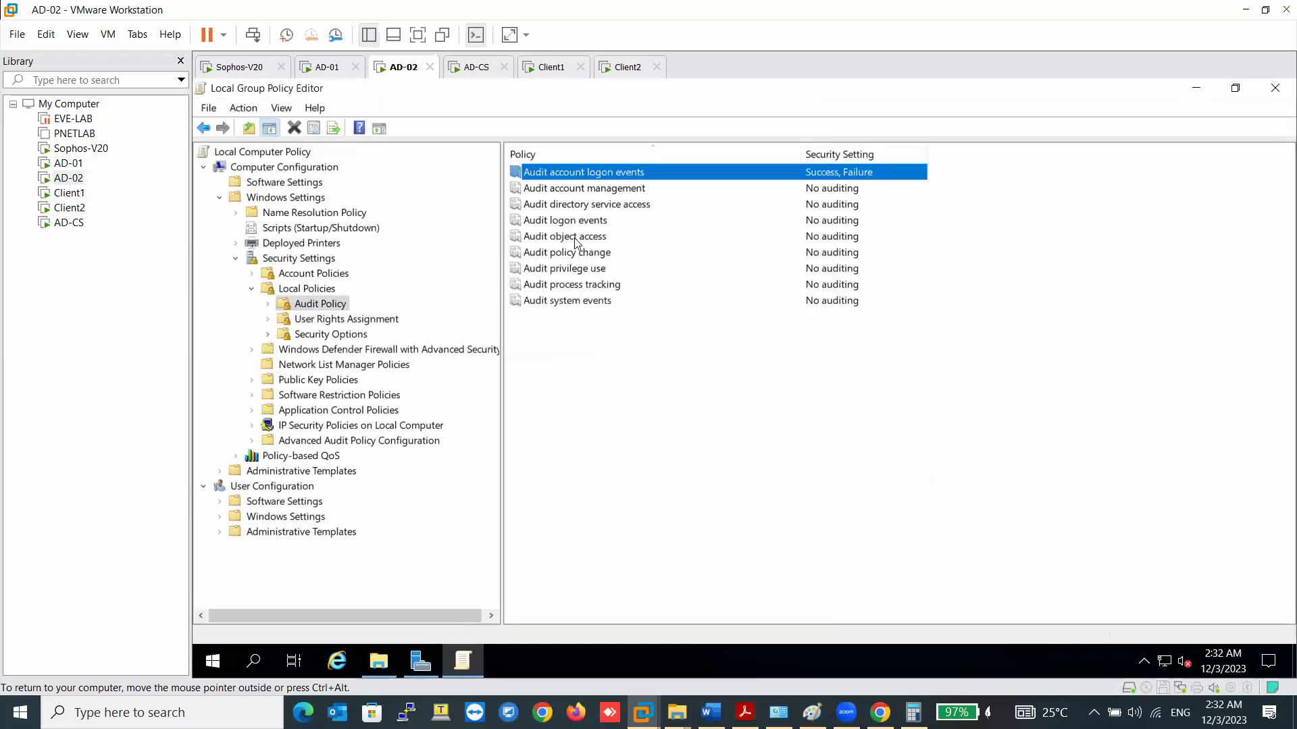
- Set Audit logon events to Success and Failure on AD-02
double_click(589, 223)
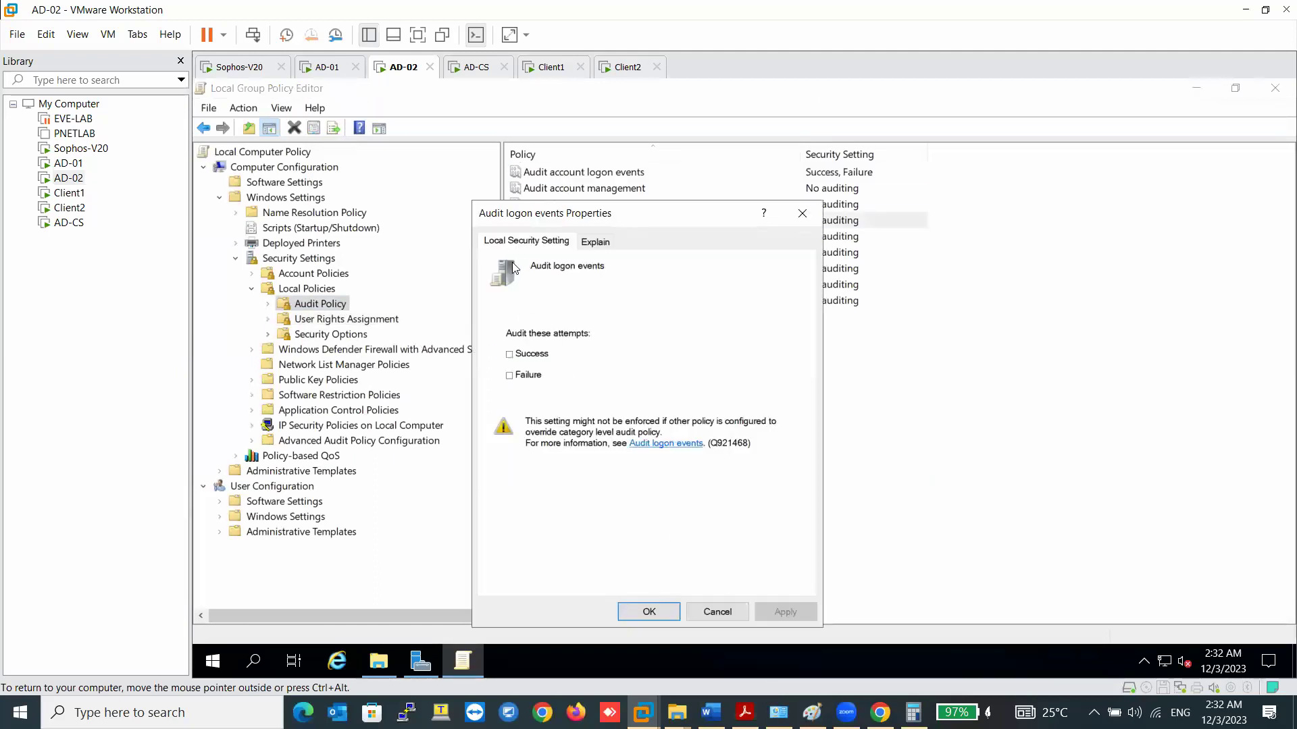
click(536, 355)
click(538, 376)
click(782, 611)
click(709, 612)
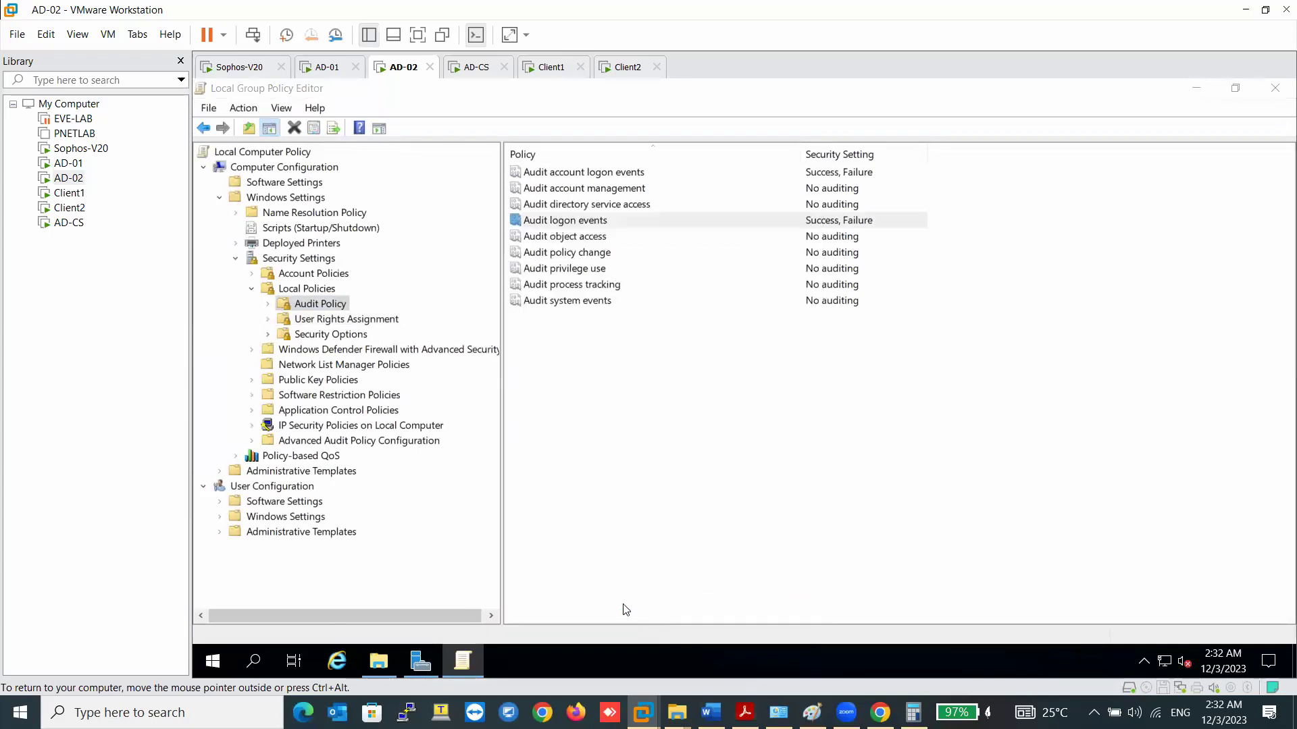
- In Advanced Audit Policy, set Audit Kerberos Authentication Service to Success and Failure
double_click(326, 442)
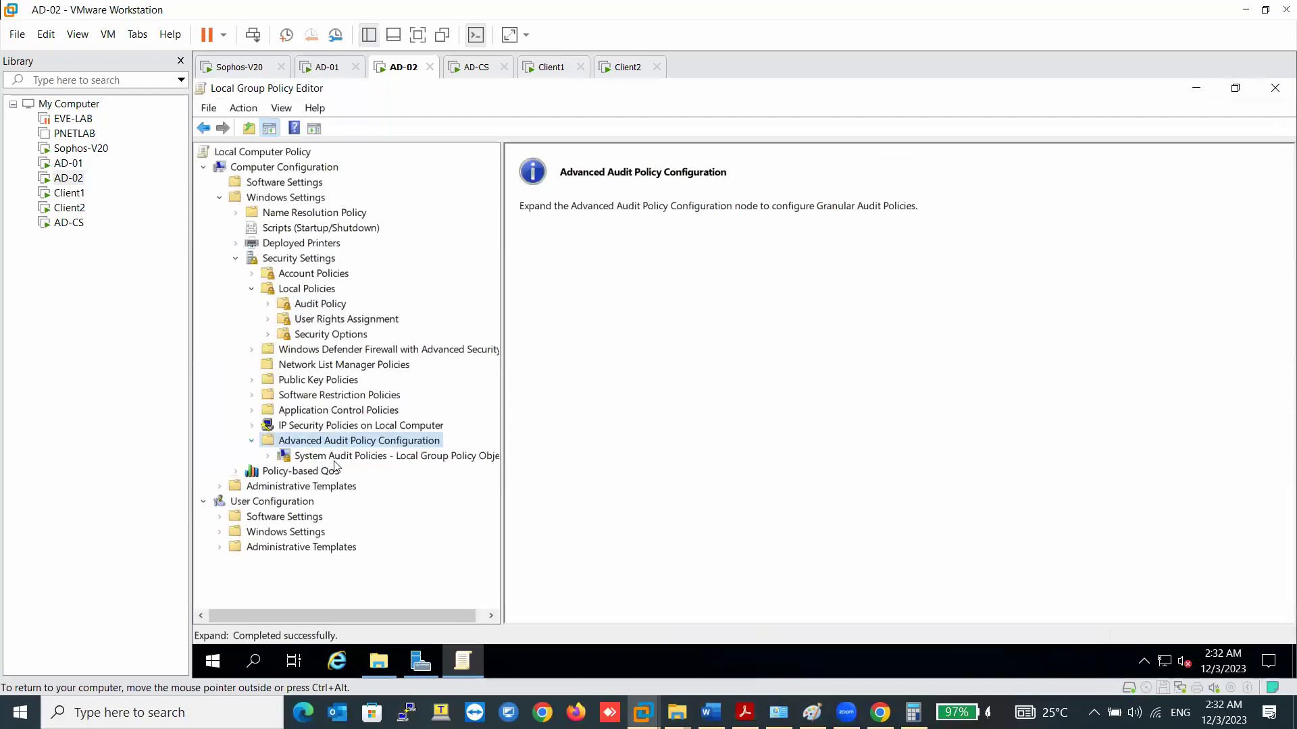
click(348, 459)
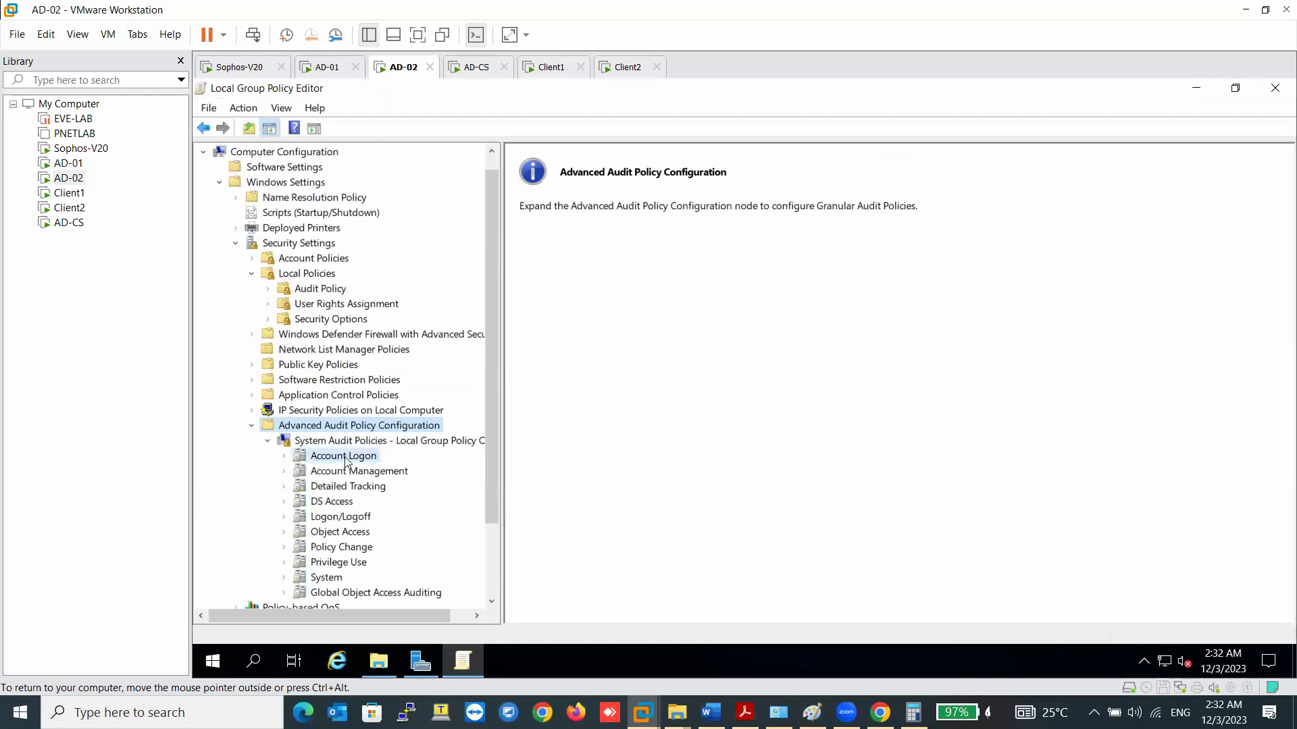
double_click(600, 199)
click(545, 333)
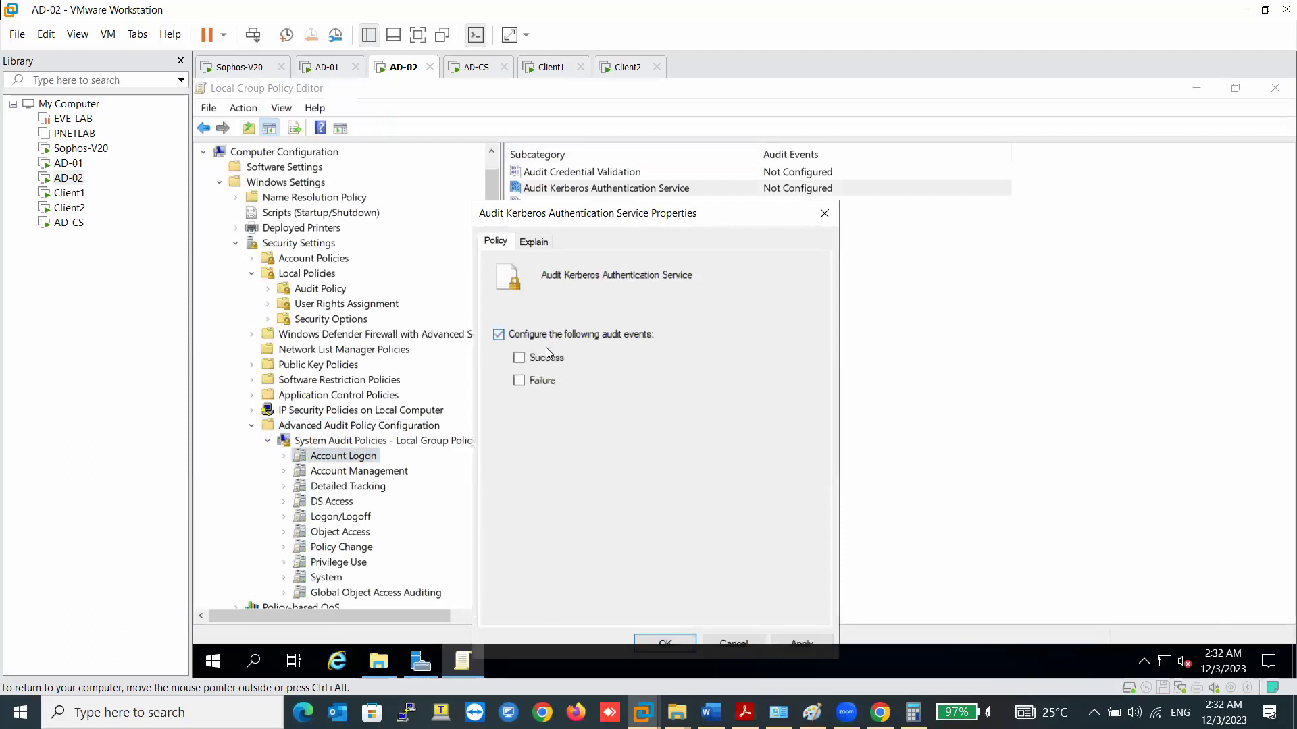
click(804, 642)
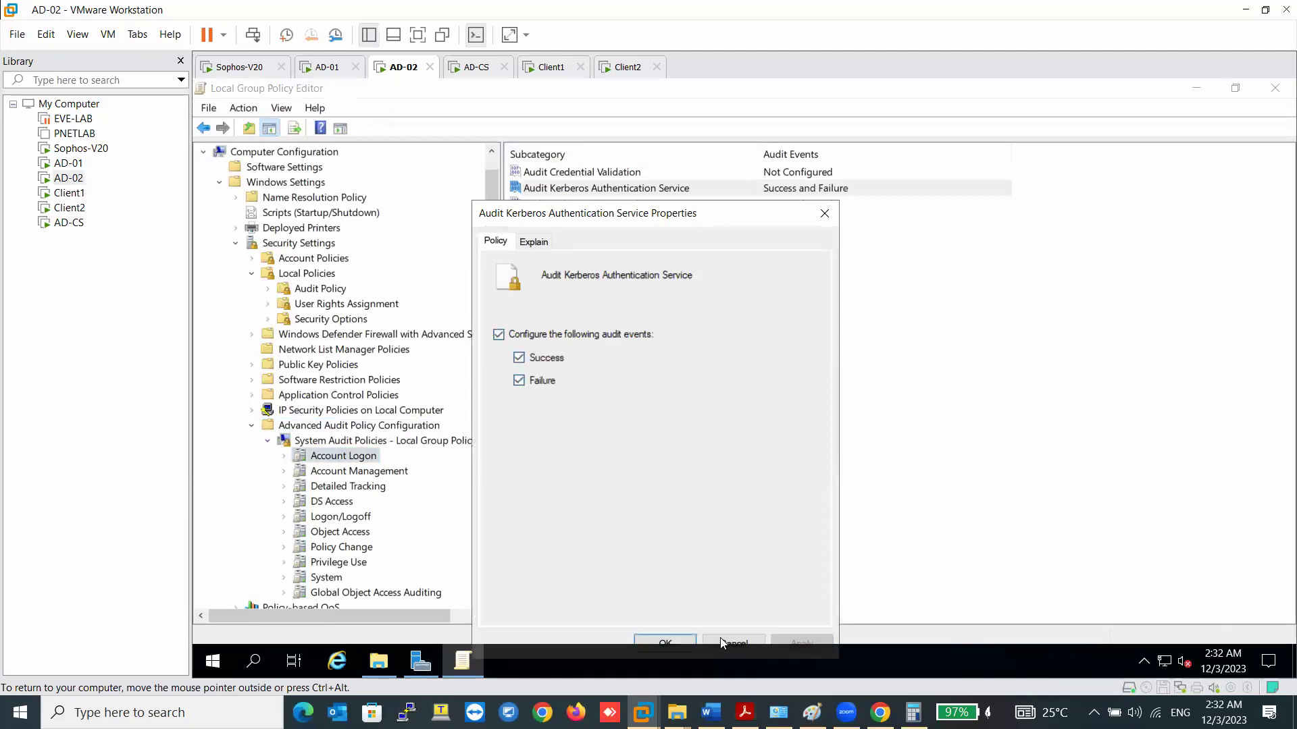
click(665, 642)
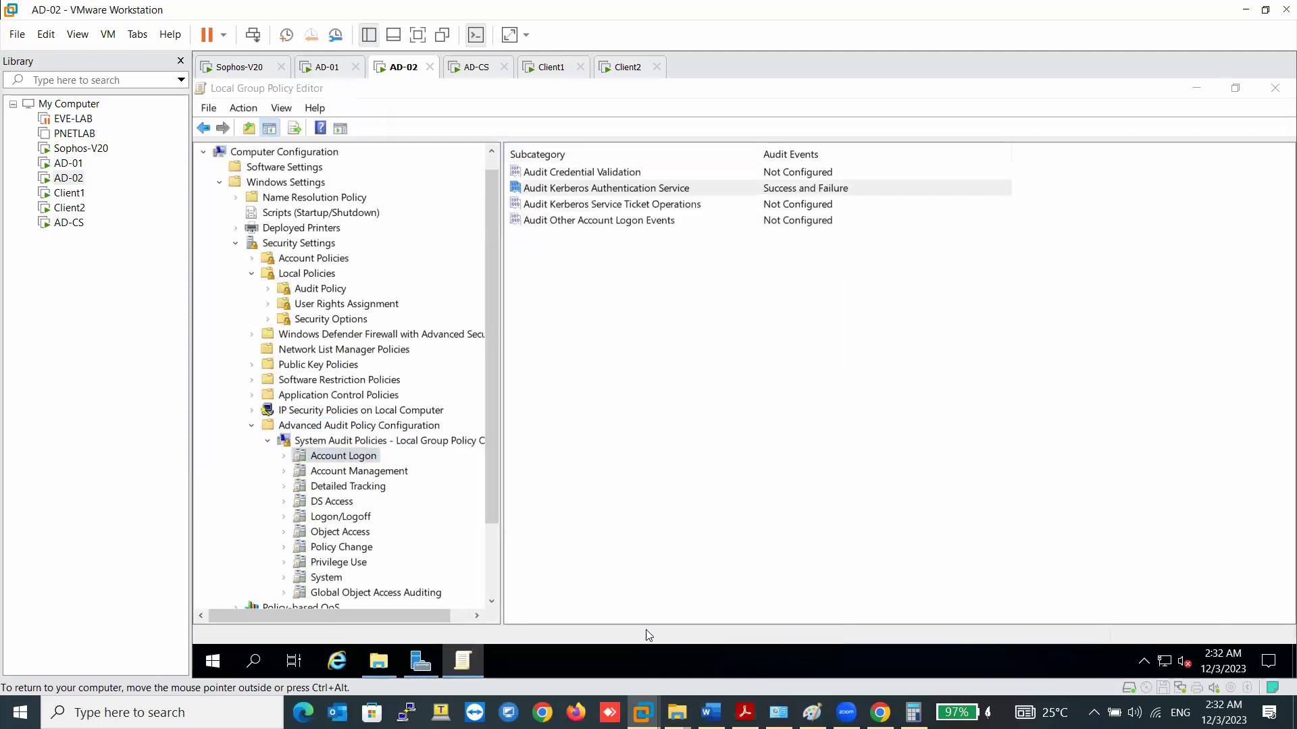
- Set Audit Logon to Success and Failure, then close the Group Policy Editor
click(349, 522)
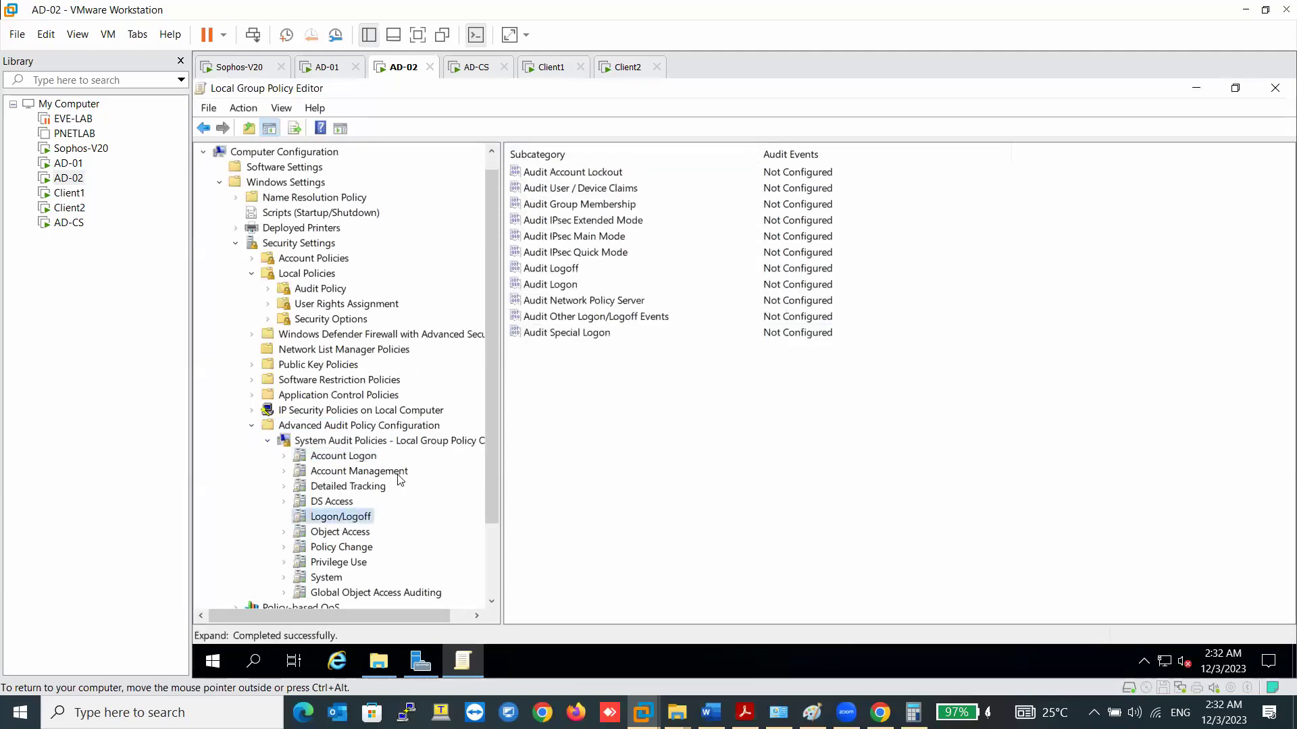
double_click(564, 284)
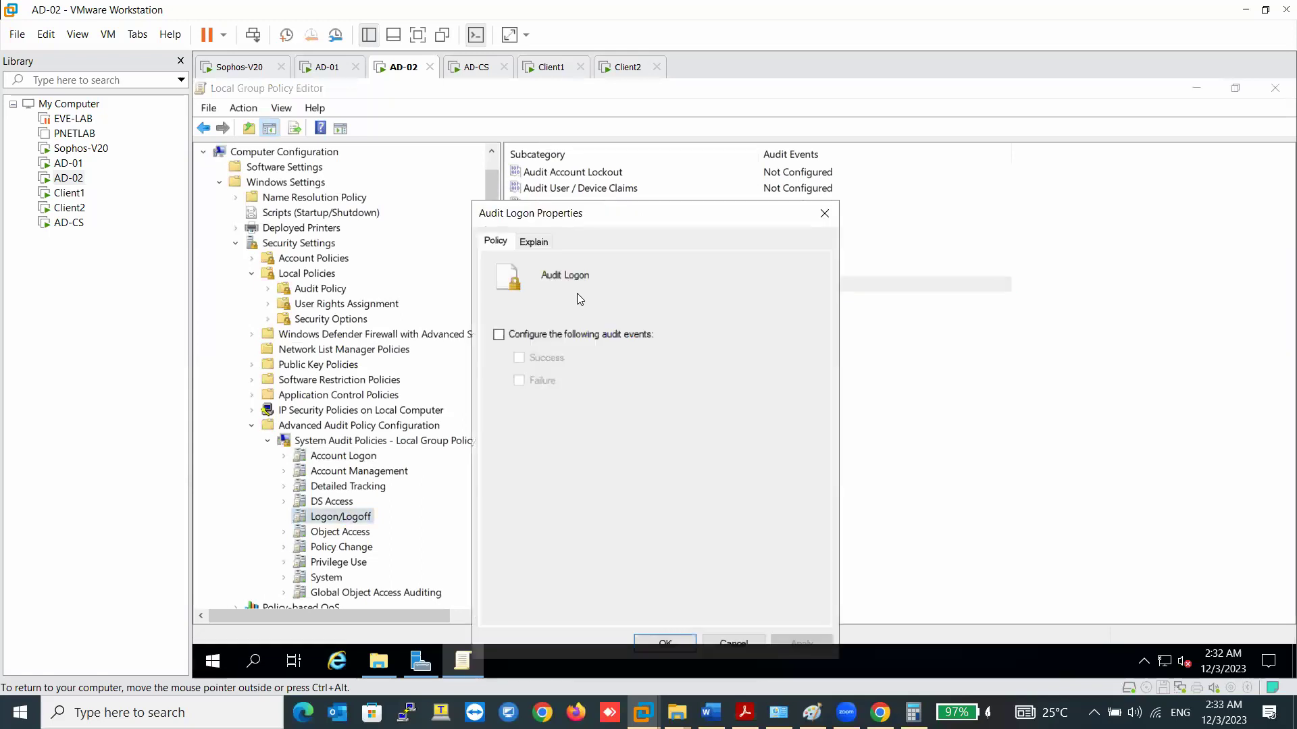
click(544, 337)
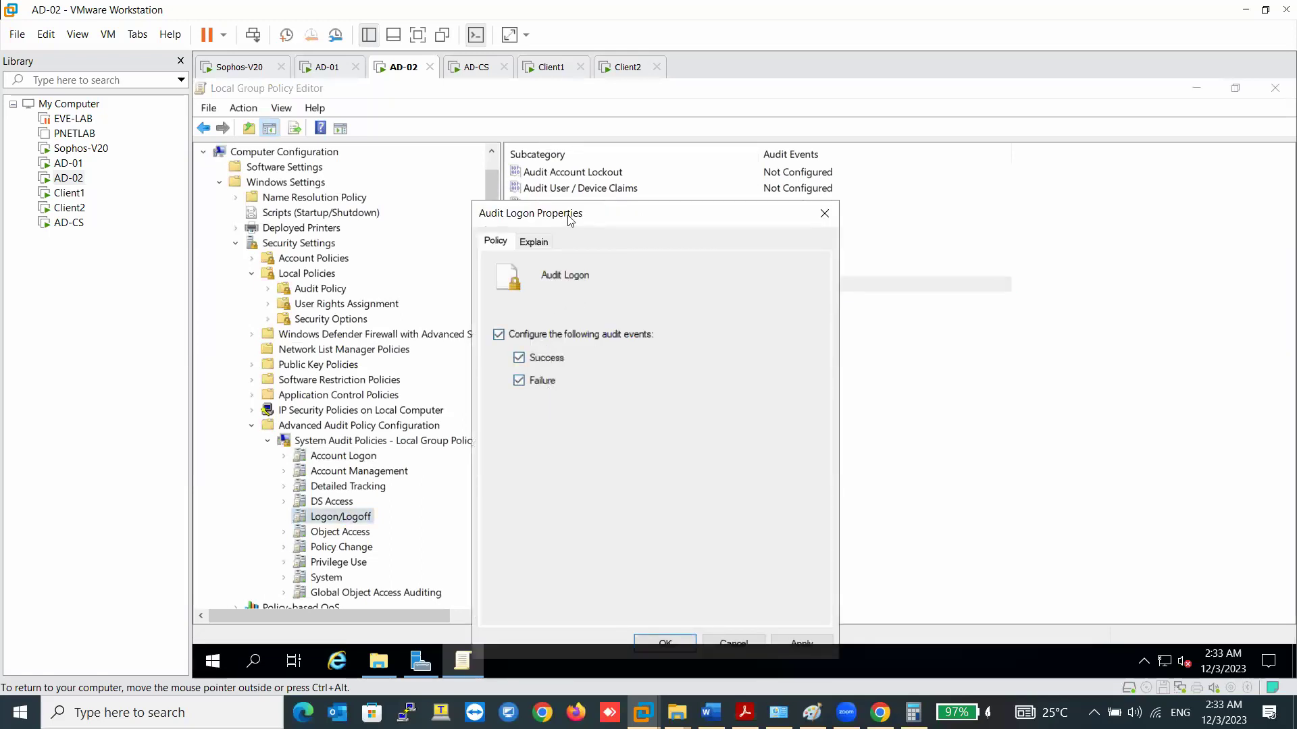
drag(570, 220, 564, 129)
click(795, 553)
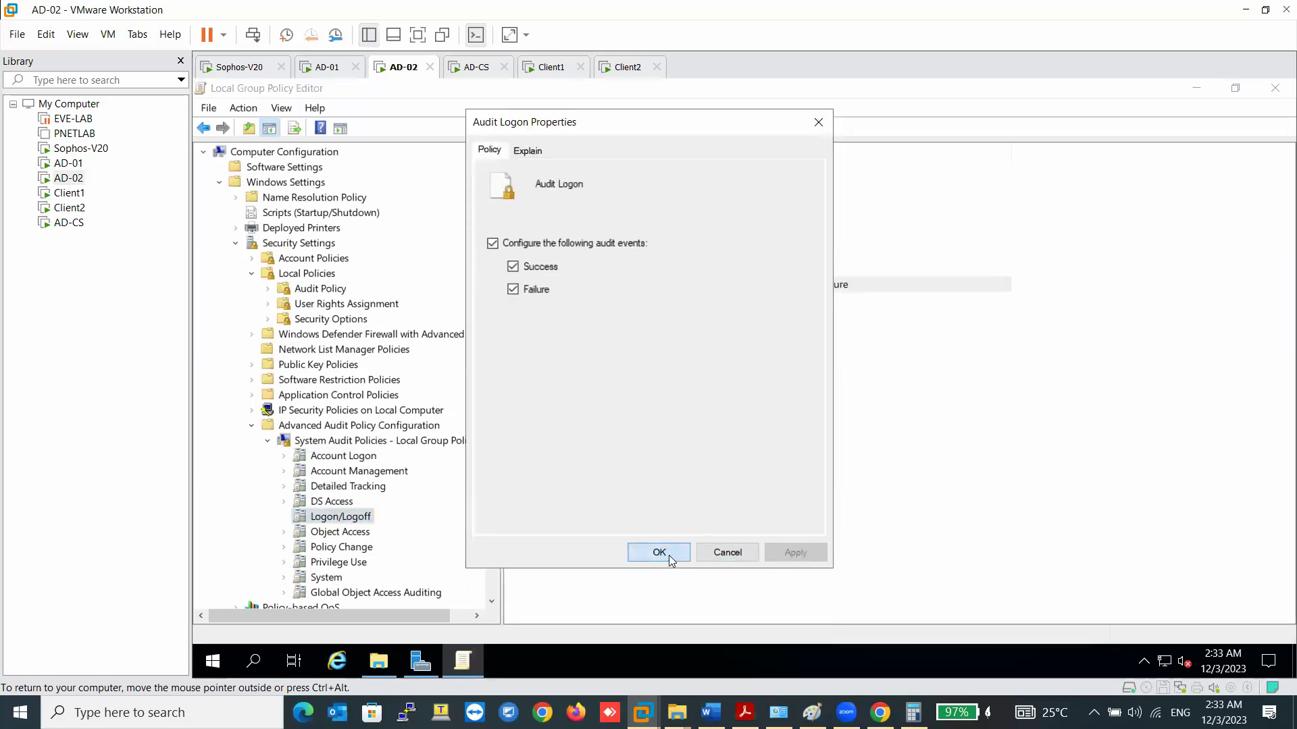
click(660, 553)
click(1275, 88)
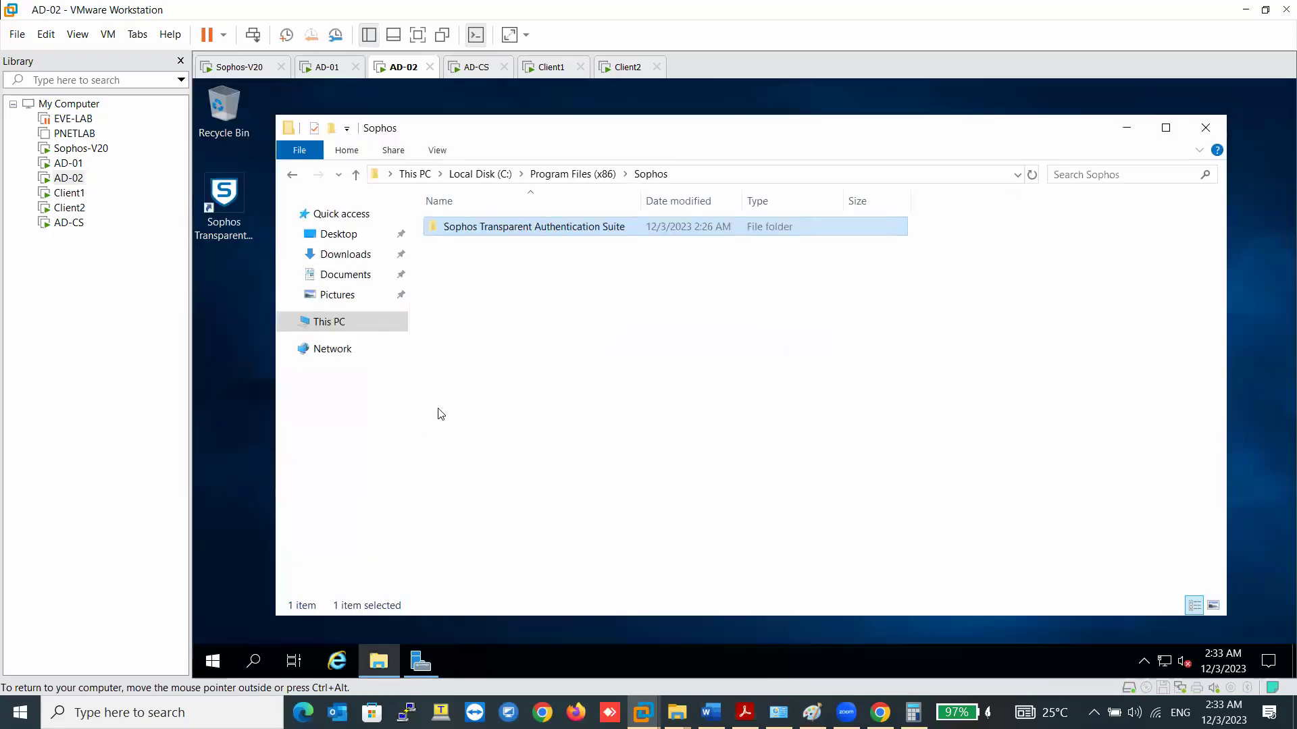
- Close AD-01's Group Policy Editor and scroll Word to the firewall port requirements
click(329, 68)
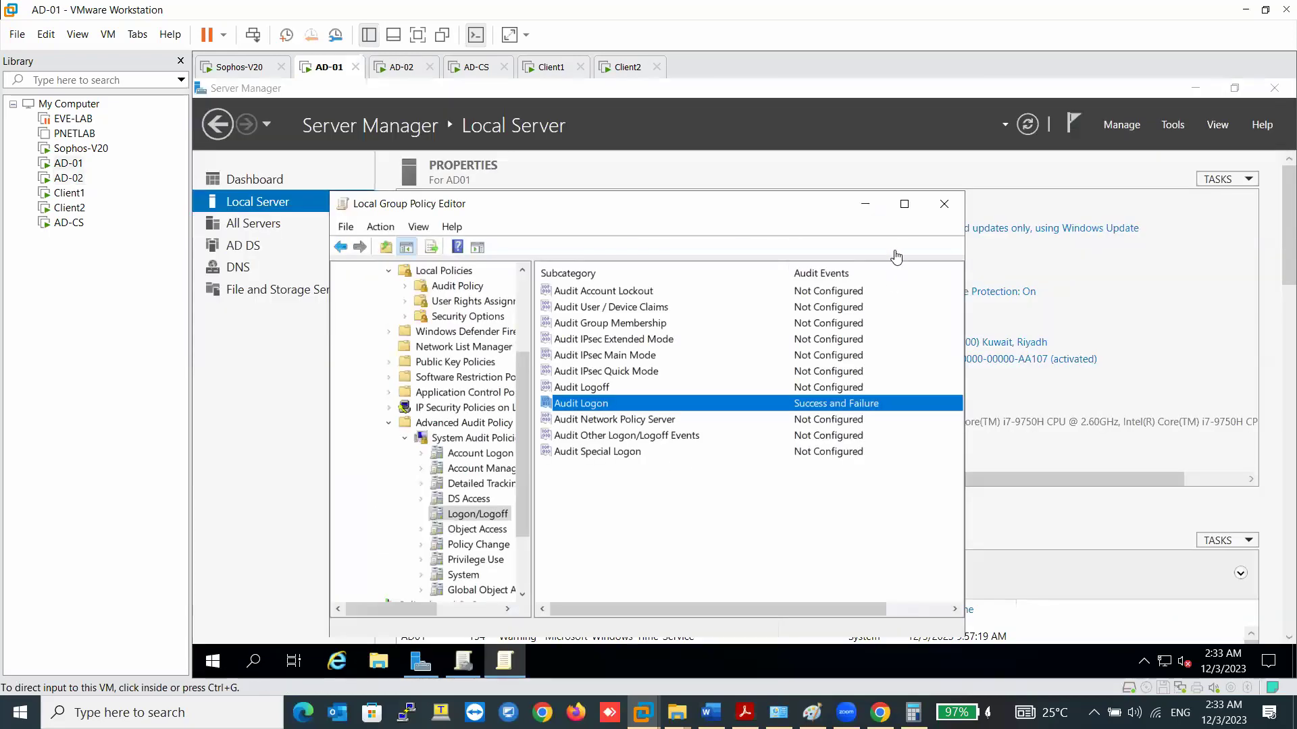
click(944, 204)
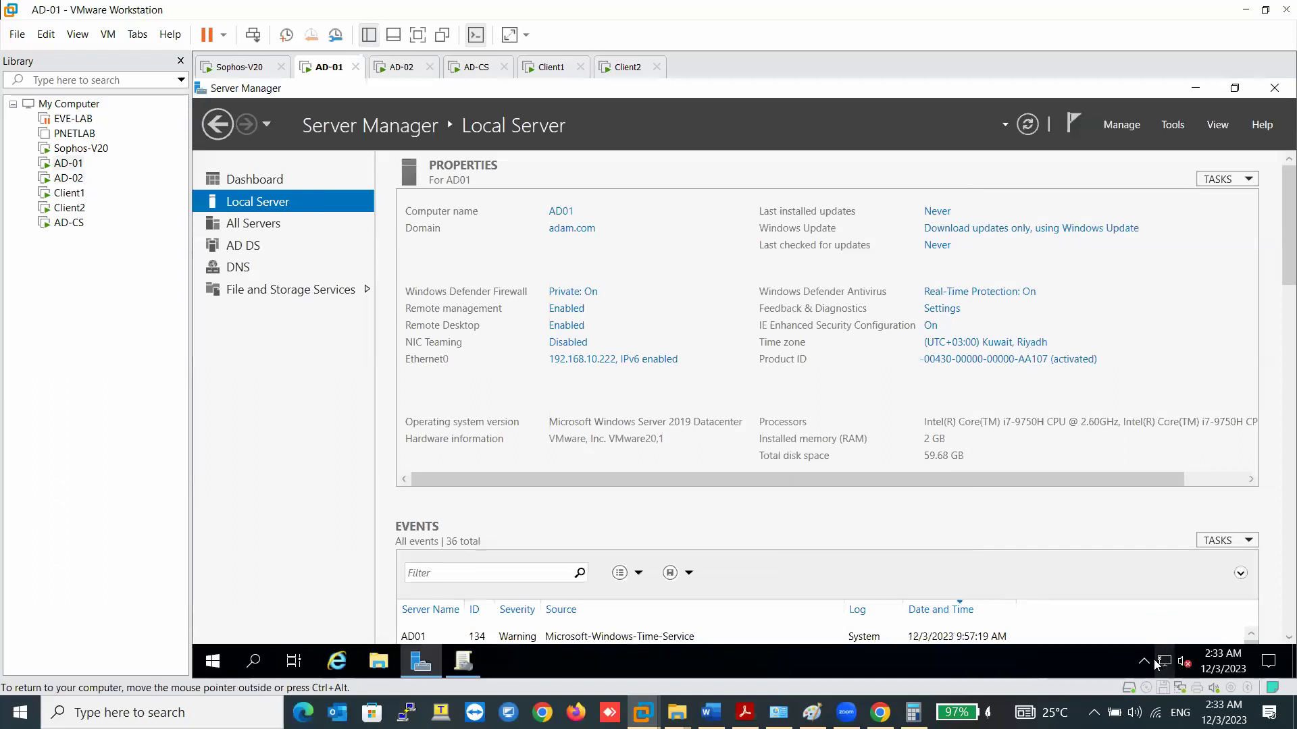
click(1144, 662)
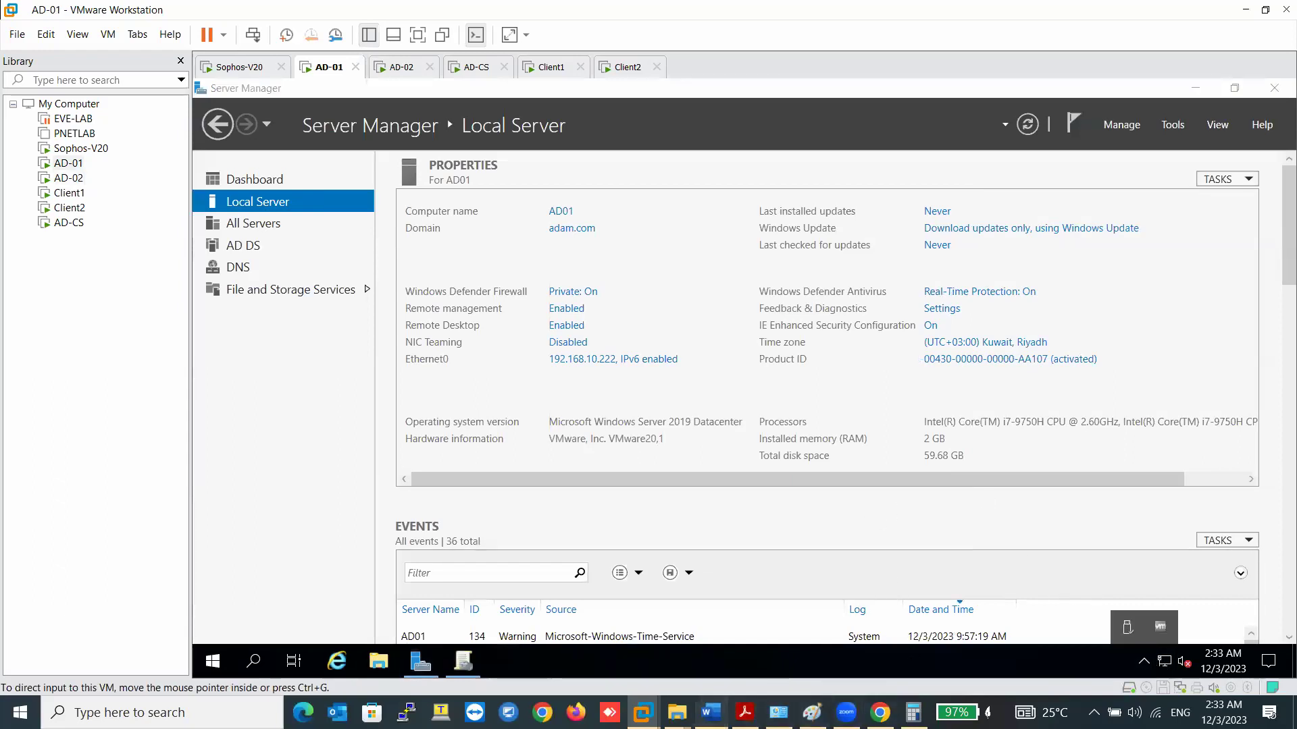
click(711, 712)
scroll(1279, 596, down, 15)
scroll(1279, 596, down, 20)
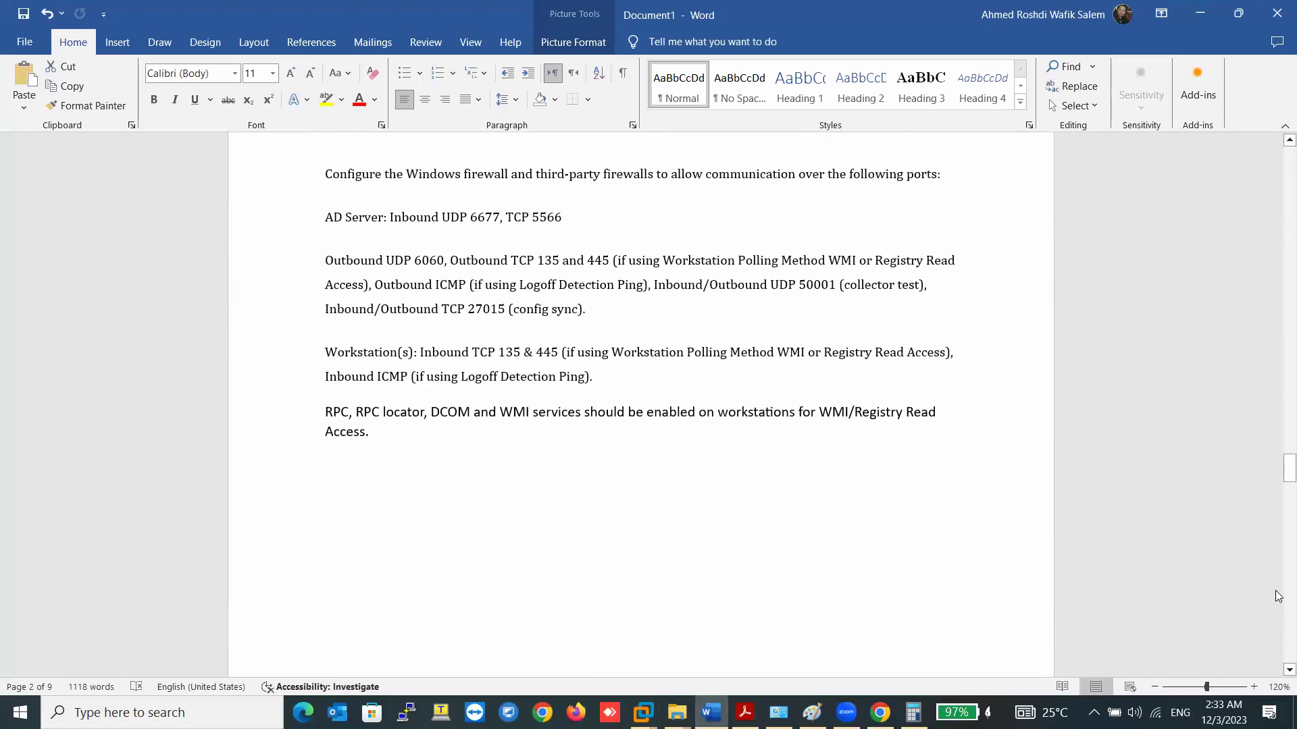
- Scroll Word to the port list: TCP 5566, UDP 6677, UDP 6060, UDP 50001
scroll(627, 419, up, 6)
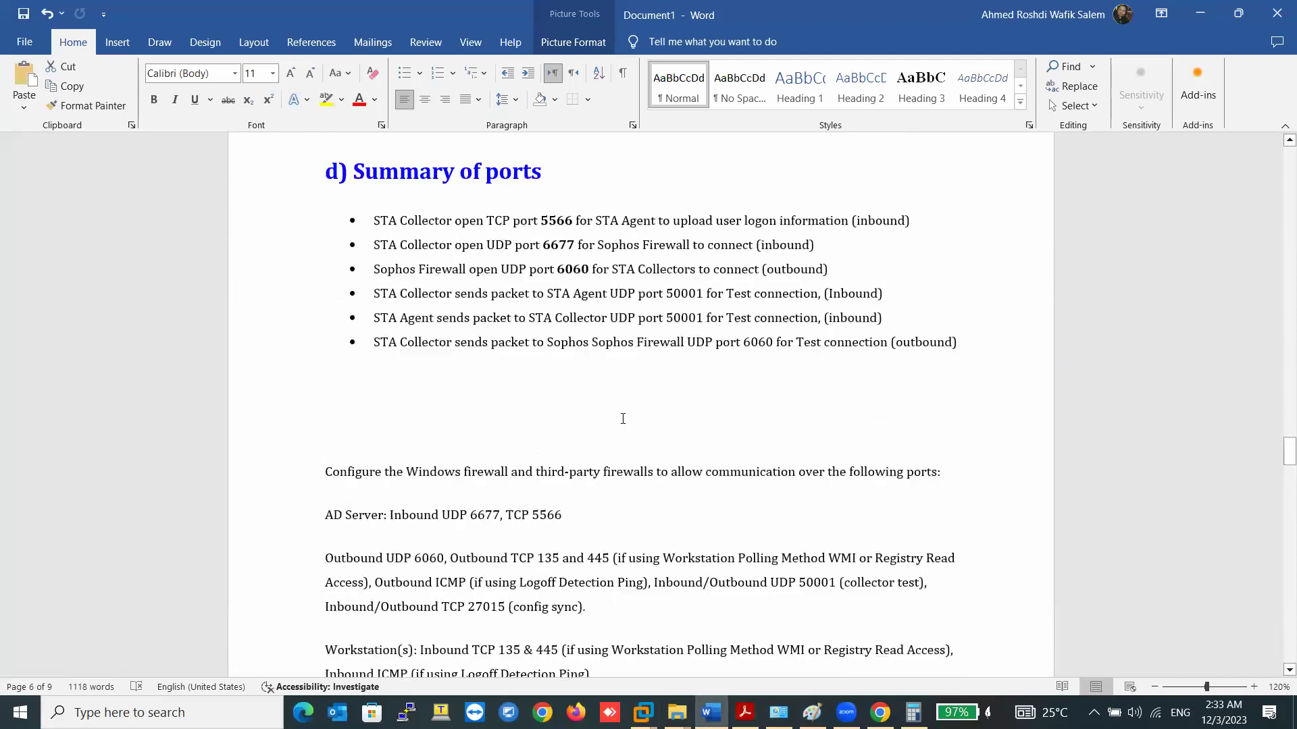
scroll(593, 420, down, 1)
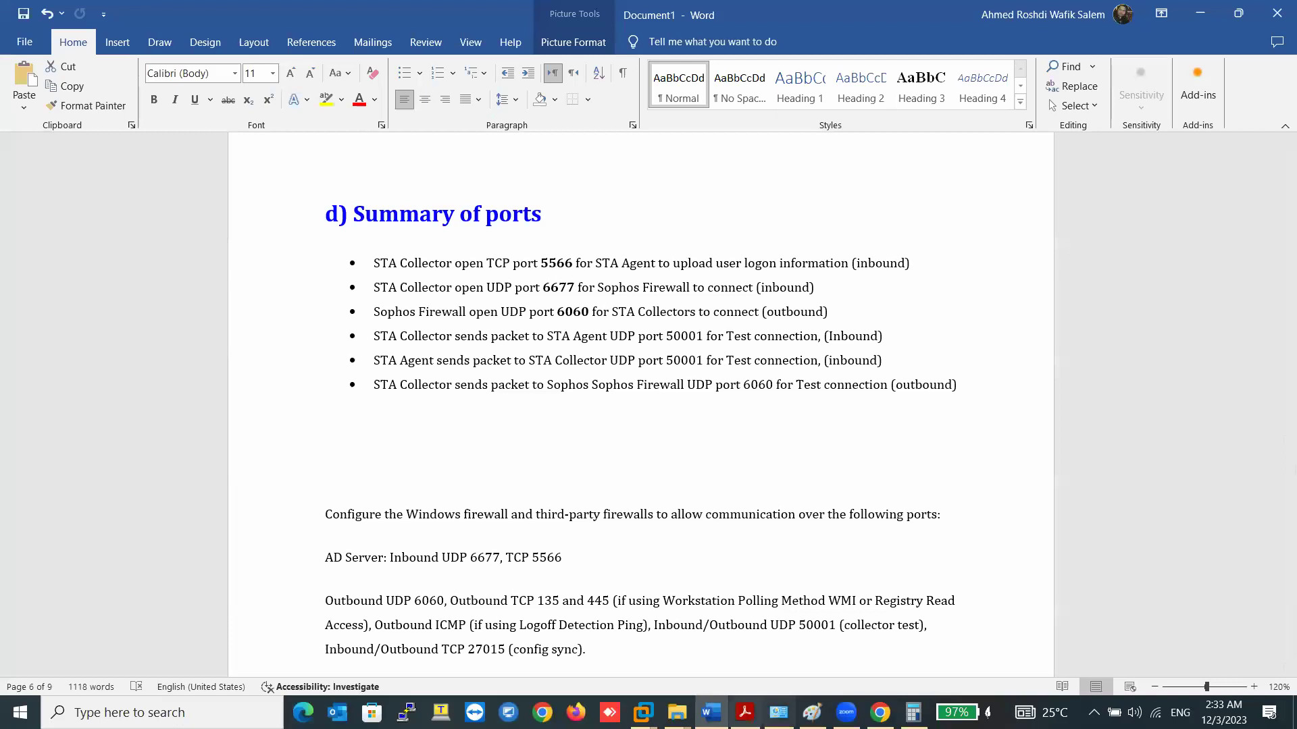
- On AD-01, open the firewall's advanced settings from Network & Internet settings
mouse_move(641, 712)
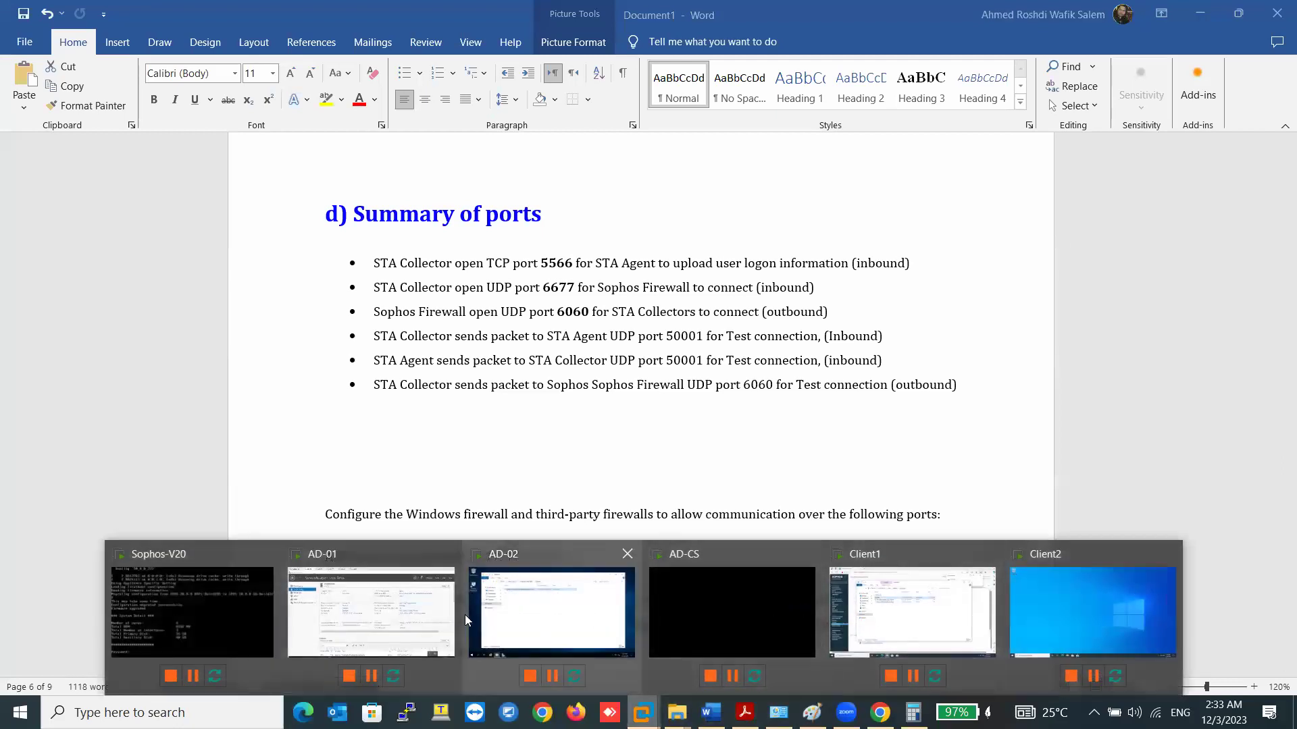
click(372, 611)
right_click(1165, 661)
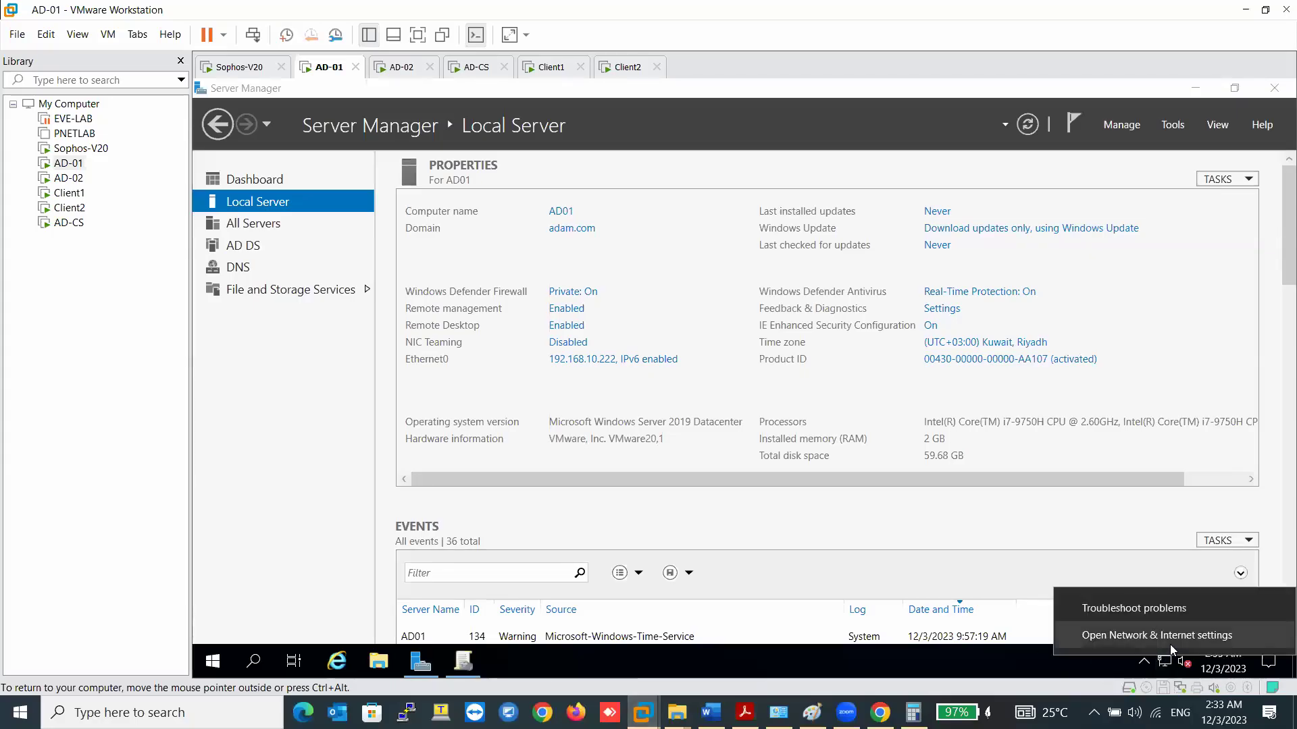
click(1151, 632)
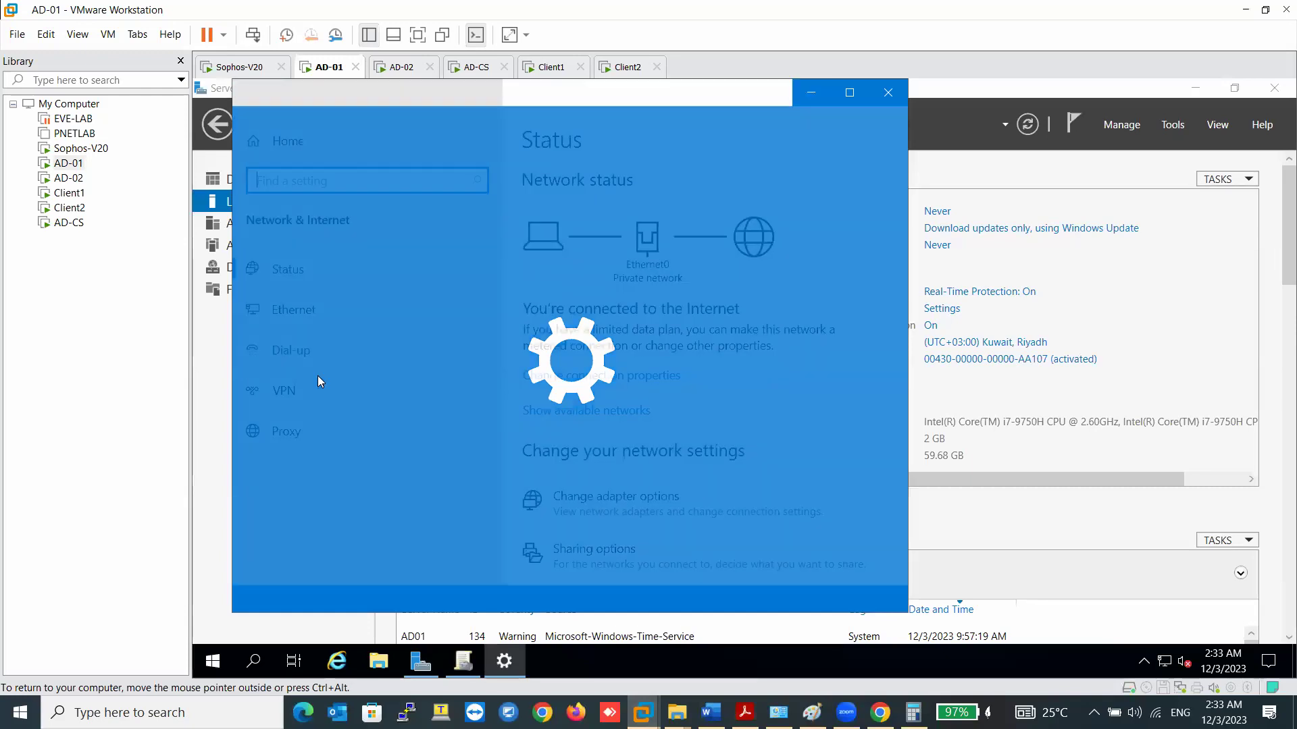
scroll(635, 497, down, 3)
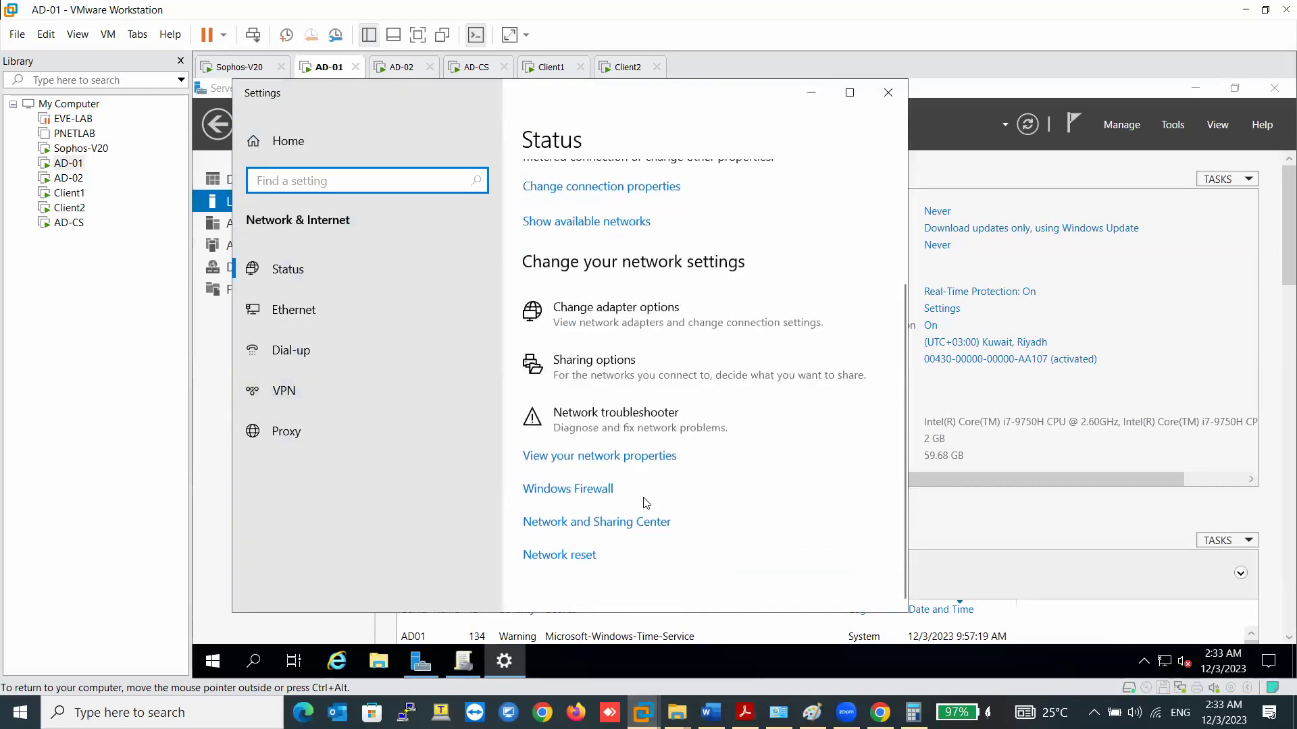
click(589, 489)
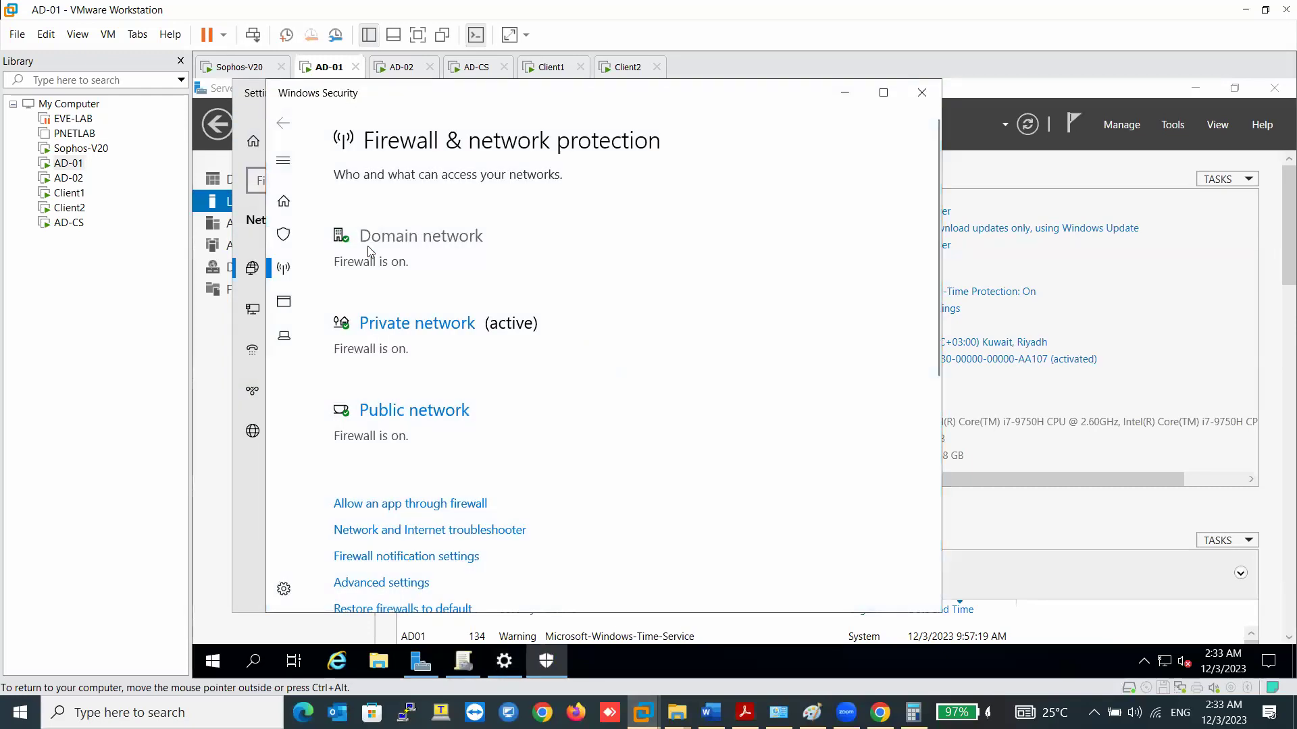
scroll(415, 547, down, 3)
click(390, 431)
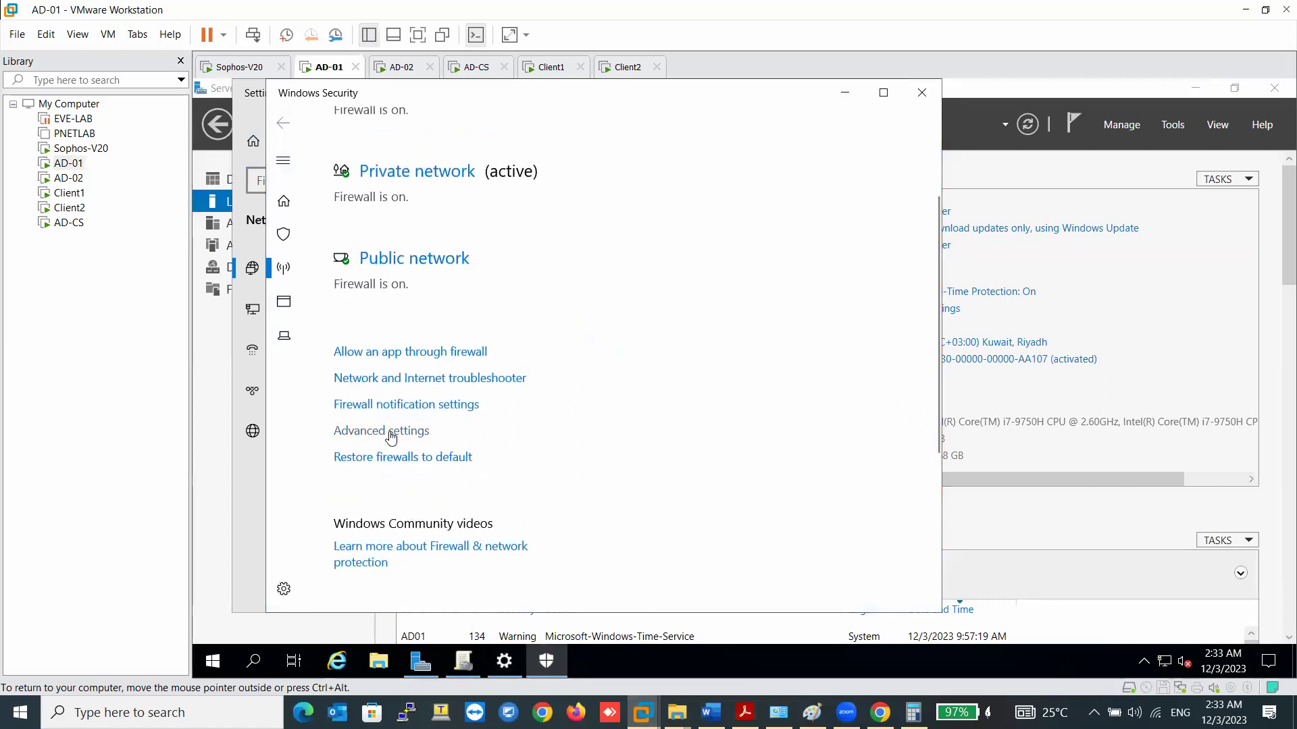
- Close the Windows Security and Settings windows and select Inbound Rules
click(922, 92)
click(888, 92)
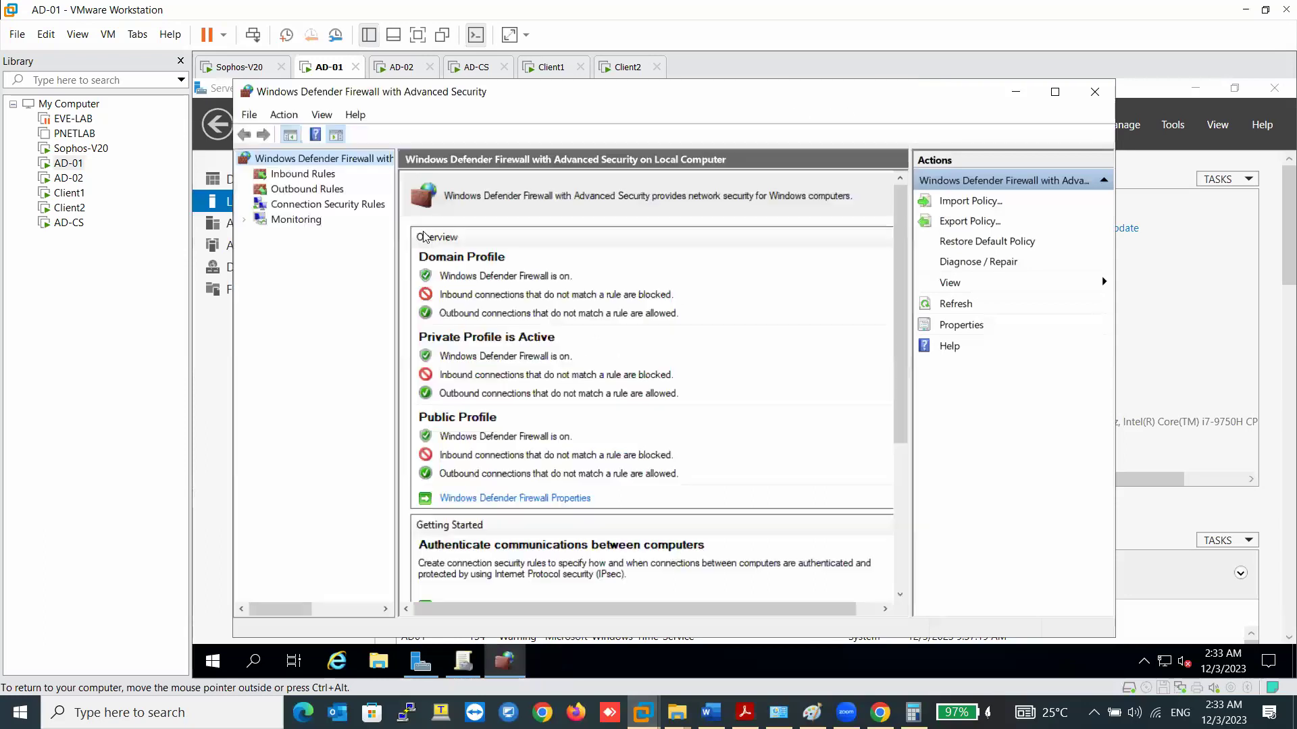
click(302, 175)
right_click(305, 176)
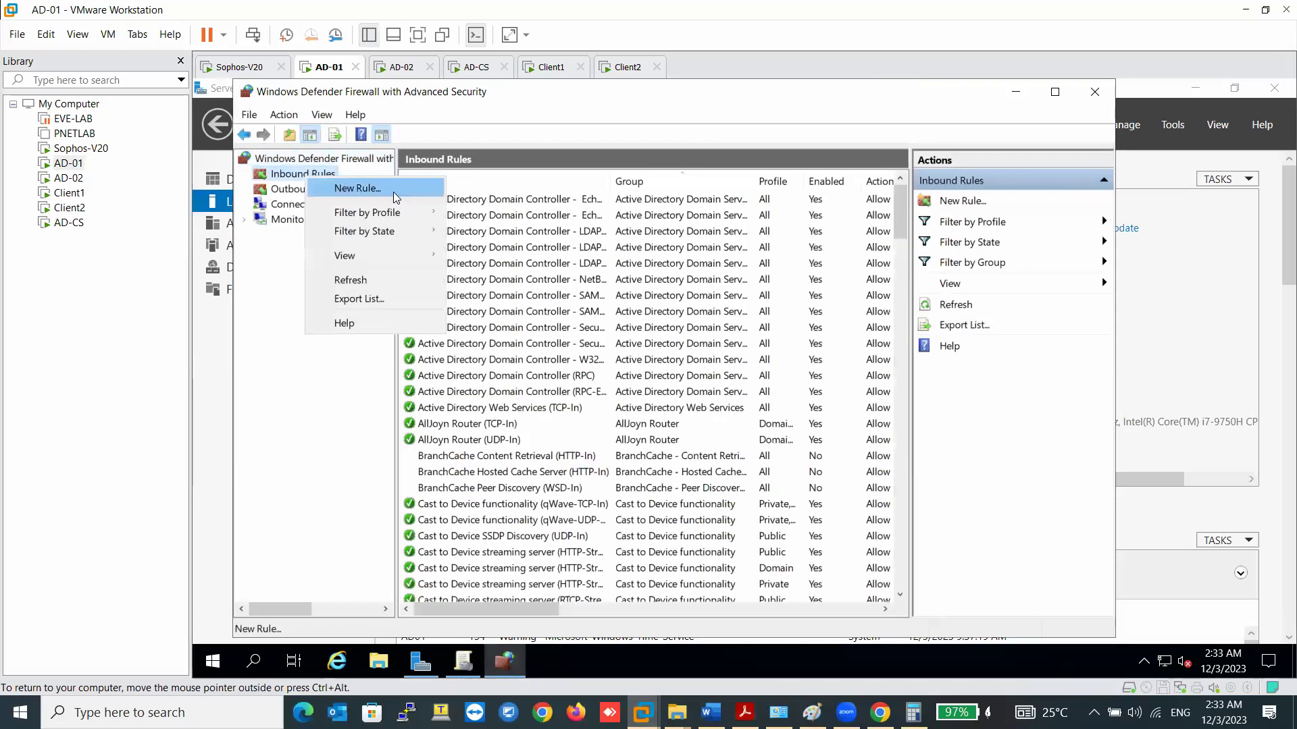
- Create inbound rule 'STAS Ports-5566' allowing TCP local port 5566 on all profiles
click(334, 188)
click(533, 376)
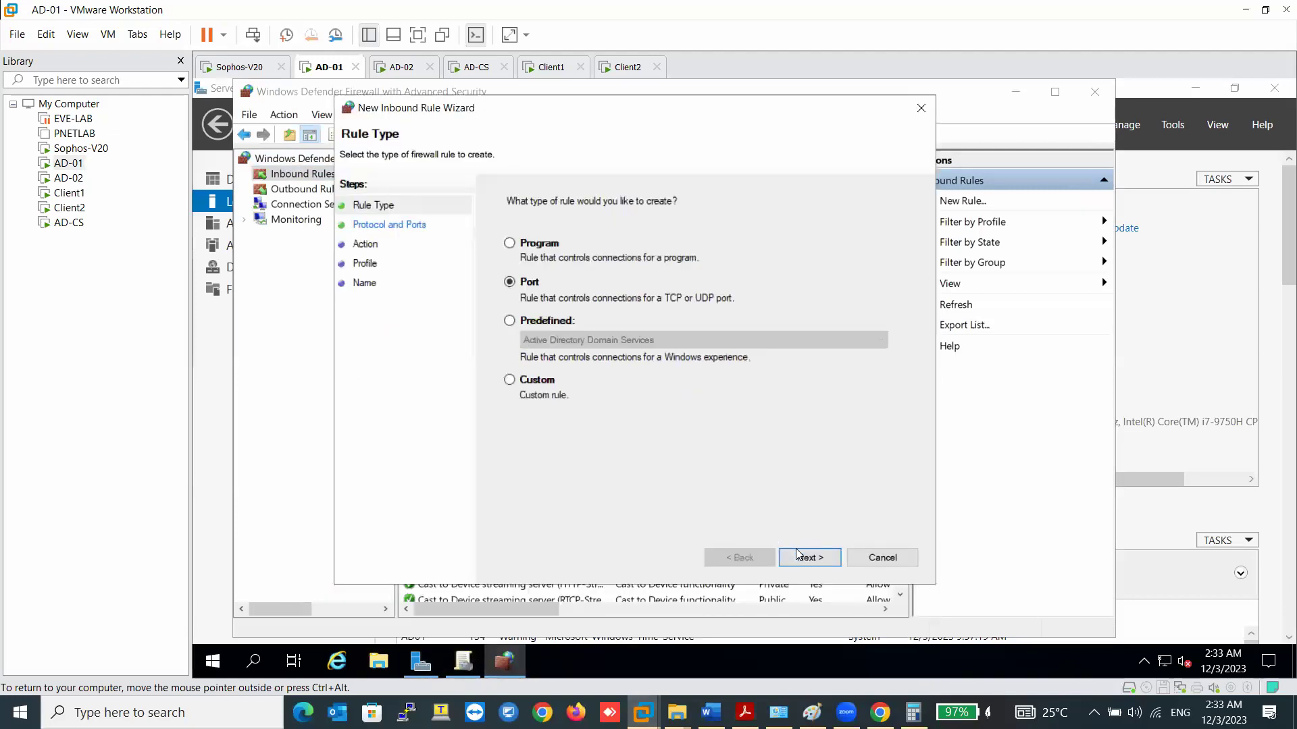
click(804, 557)
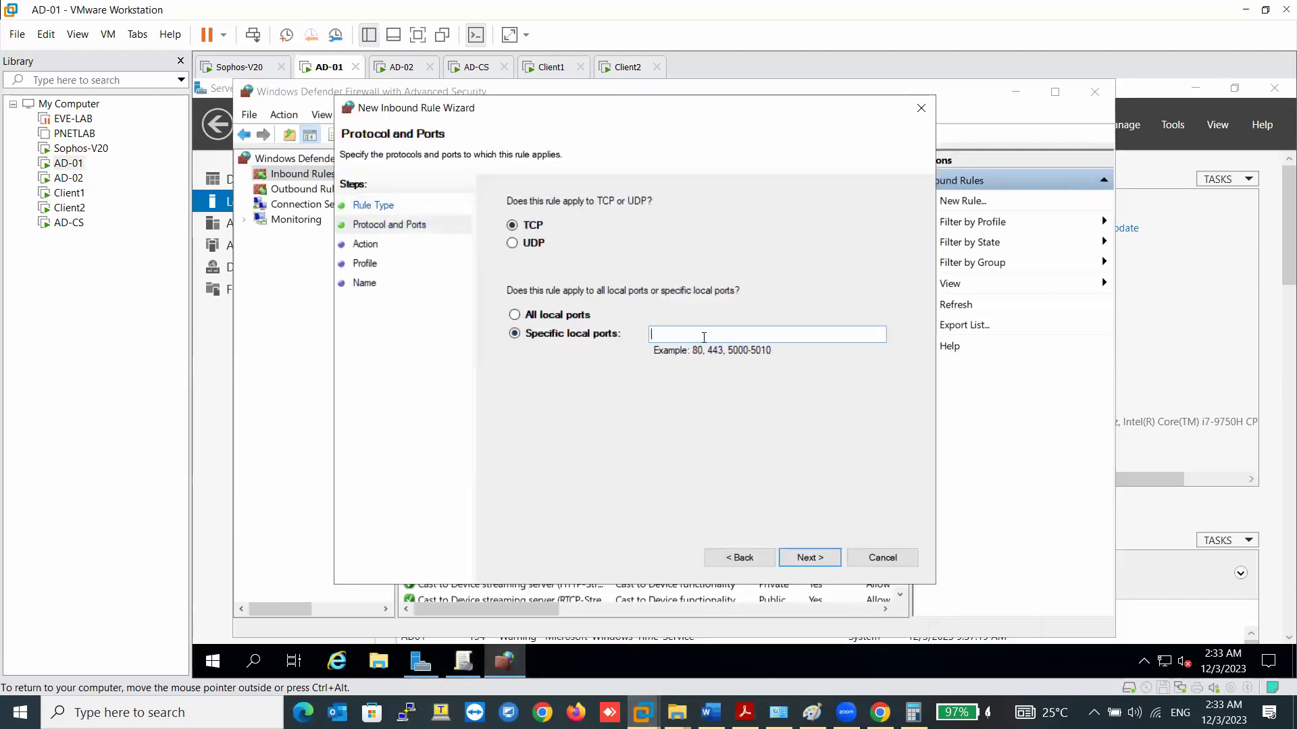
text(5566)
click(800, 559)
click(799, 560)
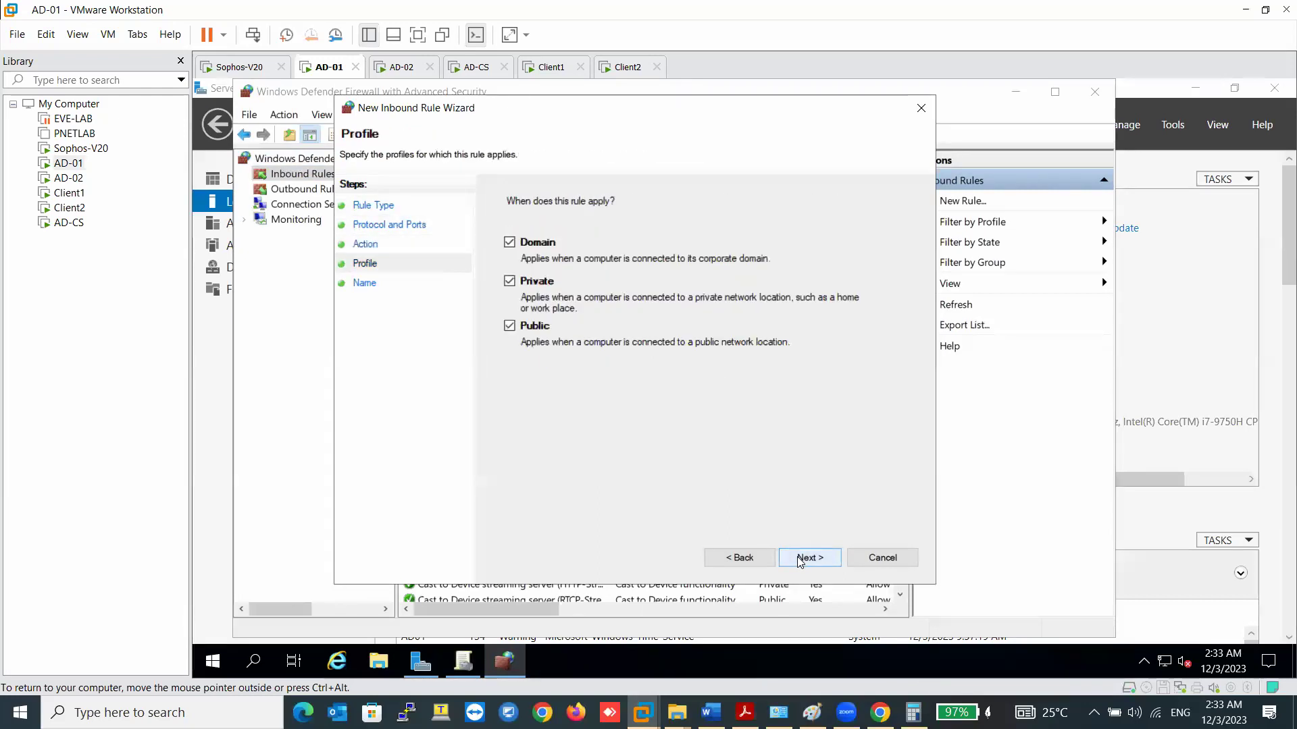
click(800, 559)
text(S)
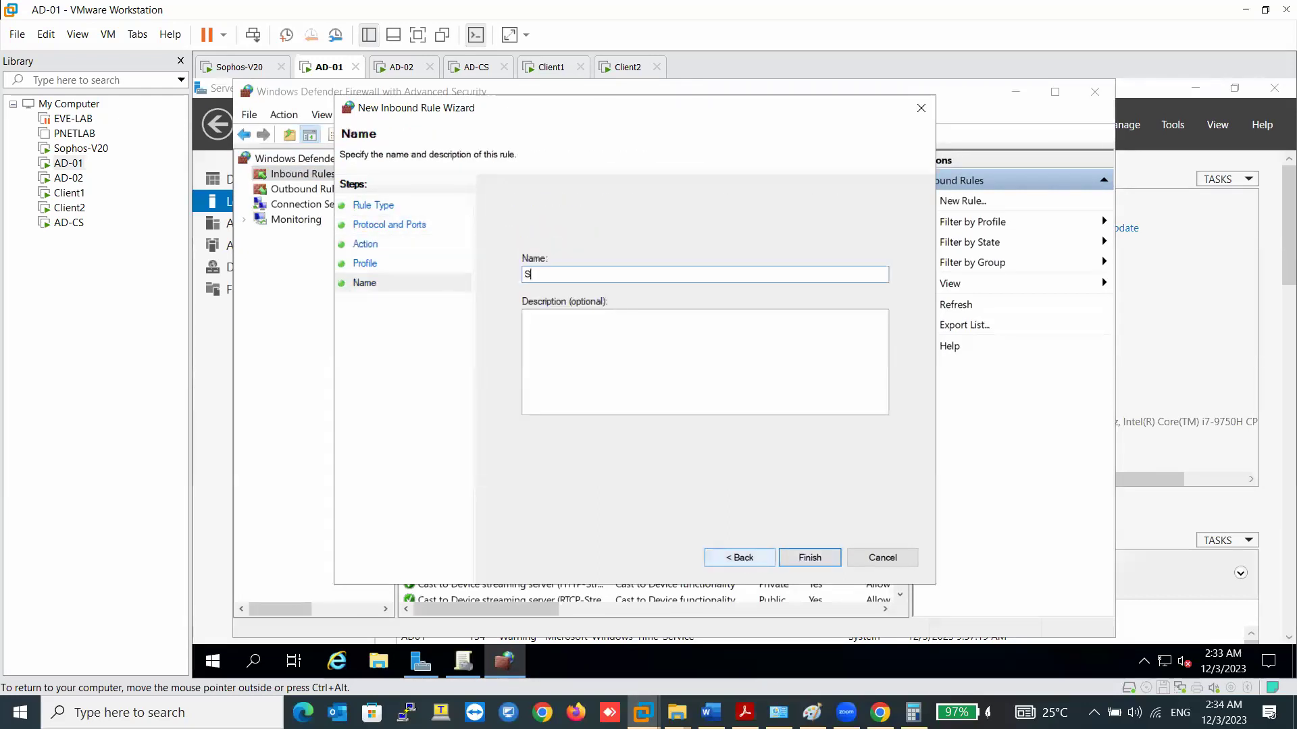
text(TAS)
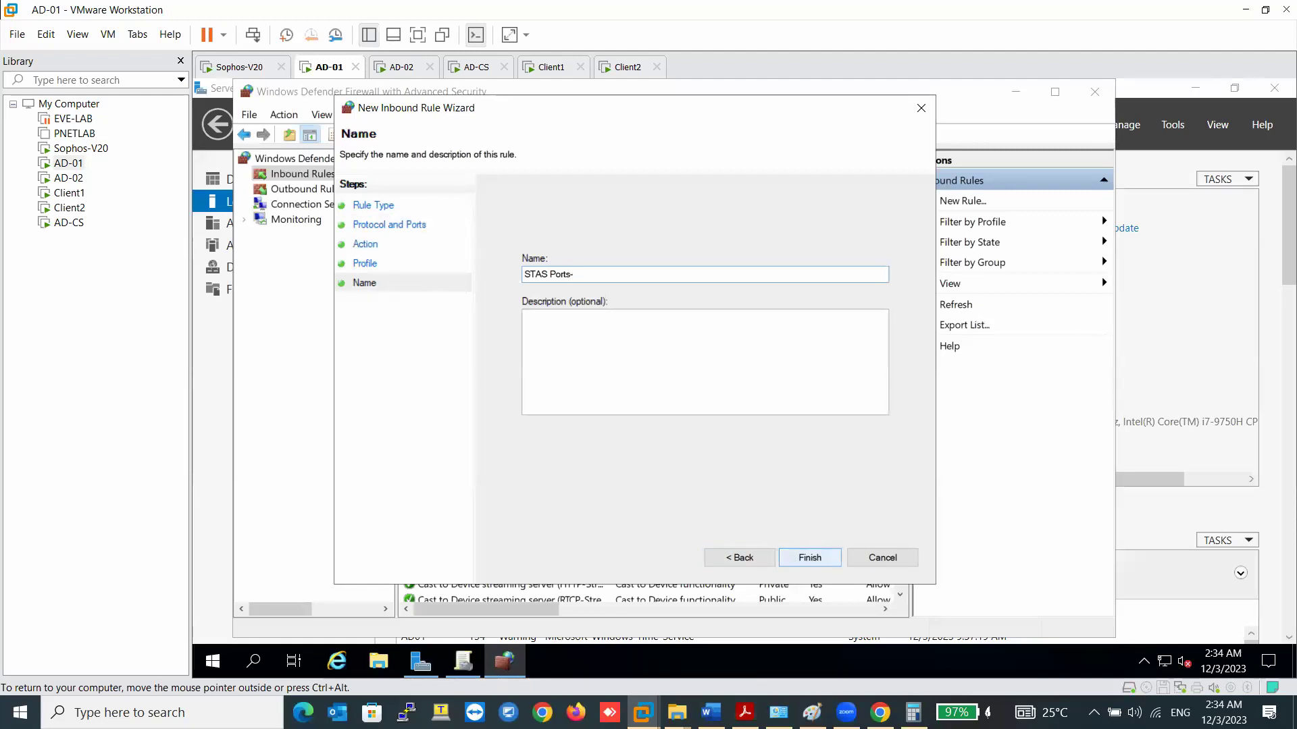
text(Ports-5566)
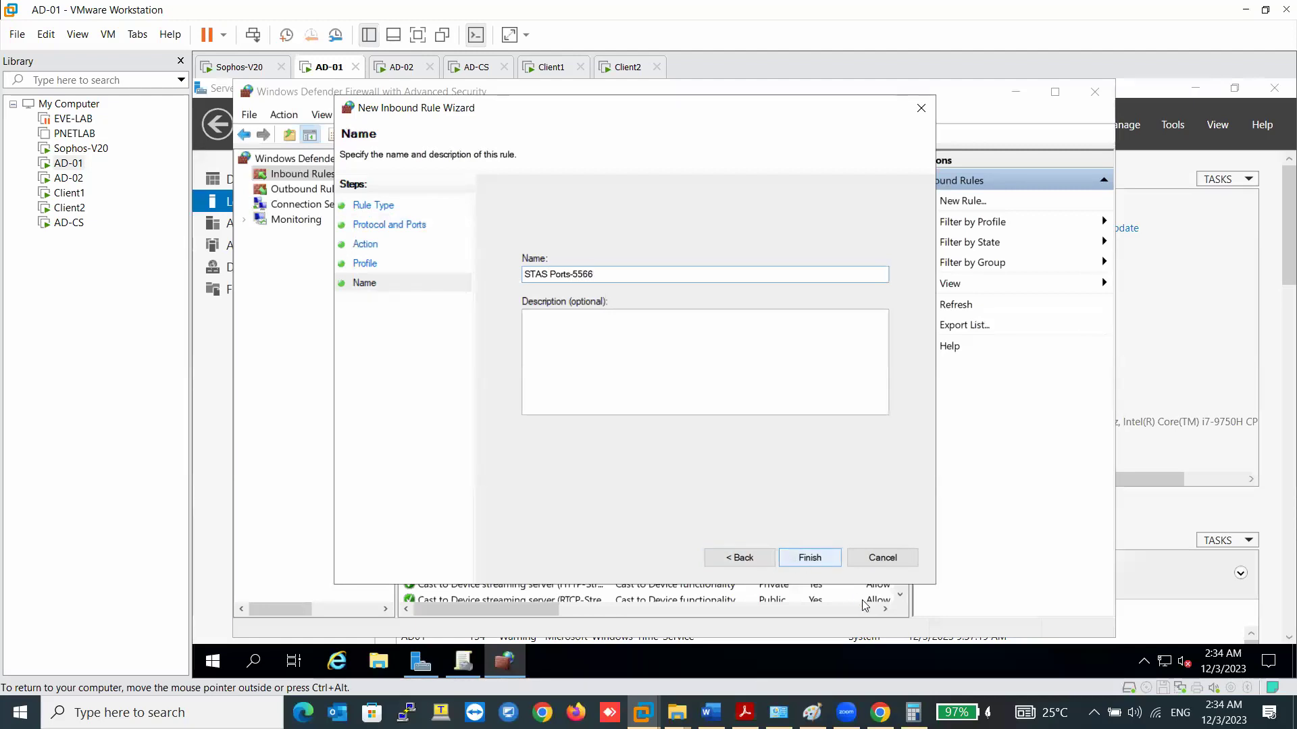
click(810, 557)
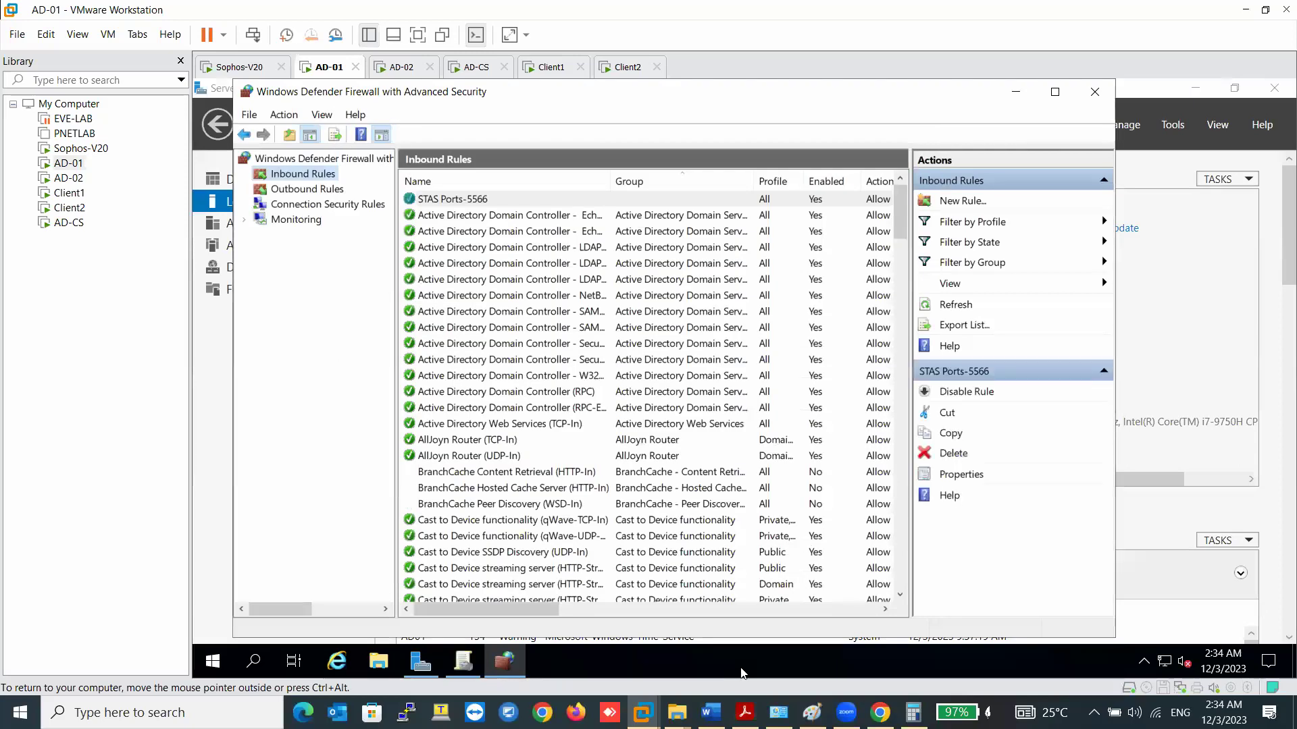
click(710, 712)
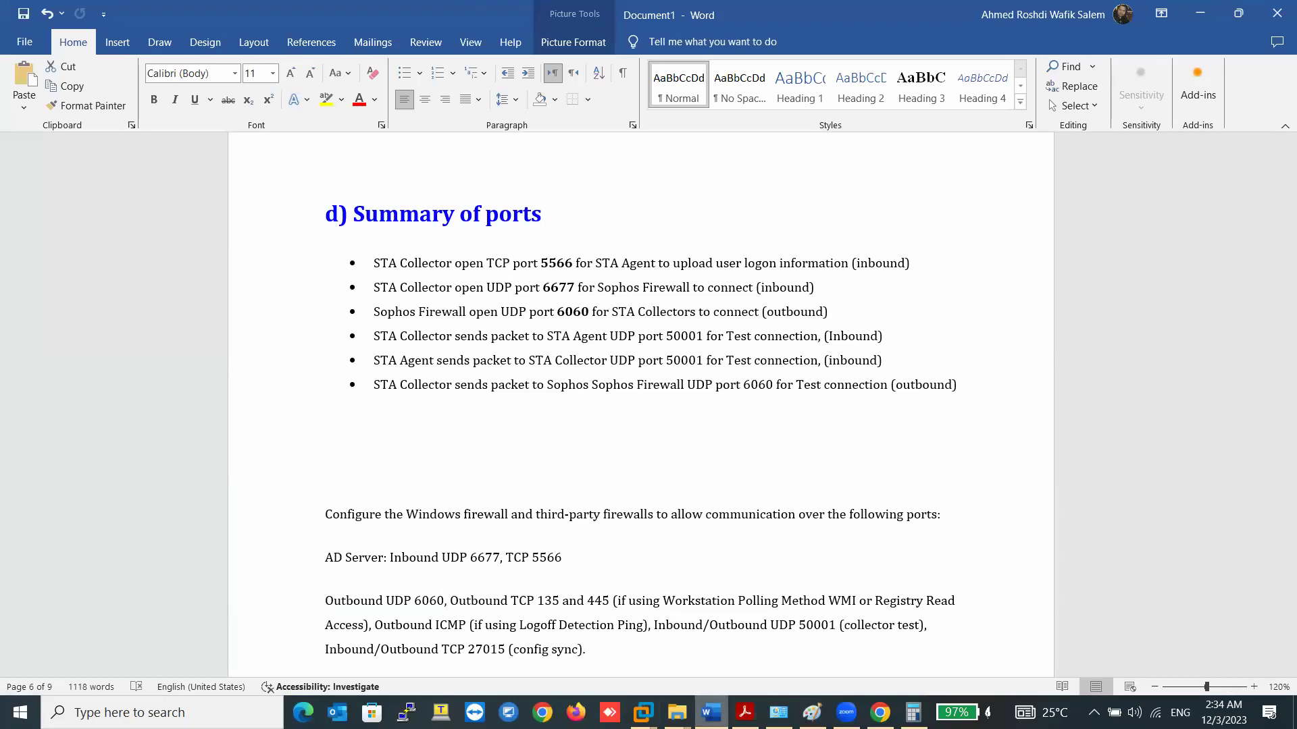
- Switch from Word back to the AD-01 firewall console
key(alt+Tab)
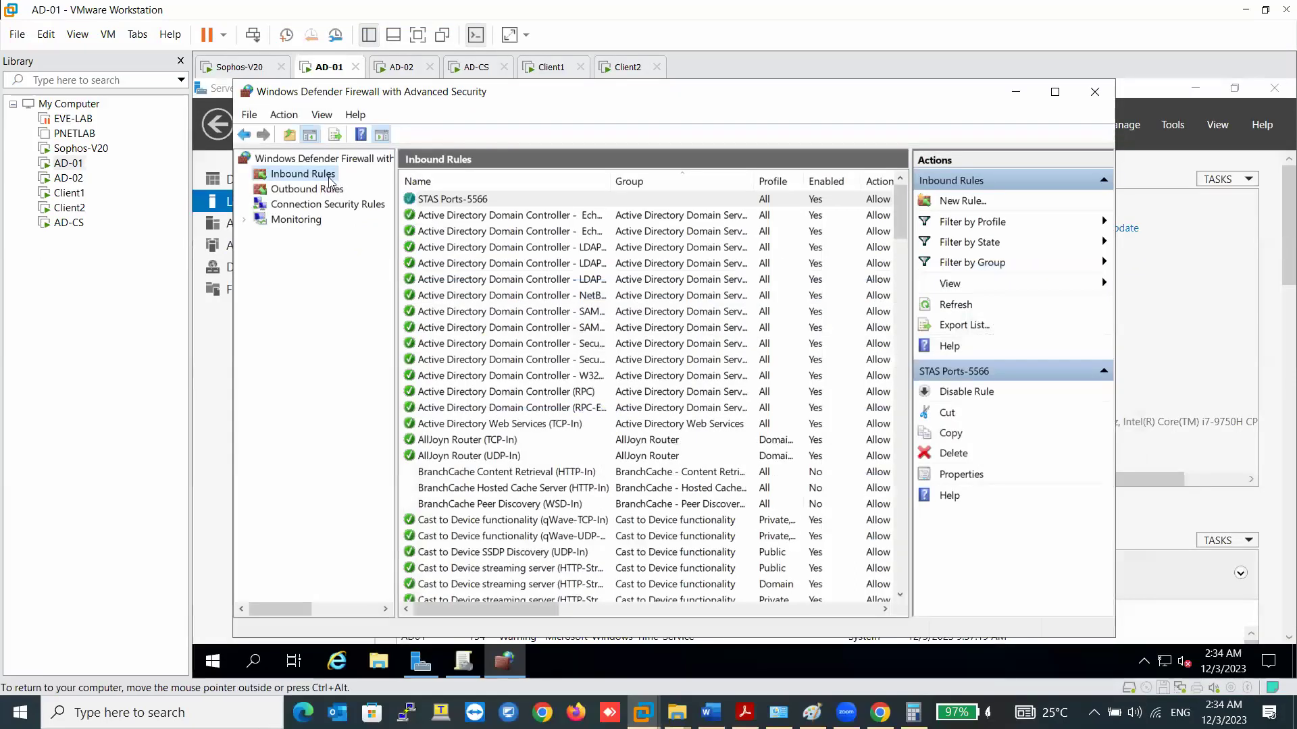
- Create inbound rule 'STAS Port 6677' allowing UDP local port 6677 on all profiles
right_click(330, 181)
click(354, 188)
click(674, 561)
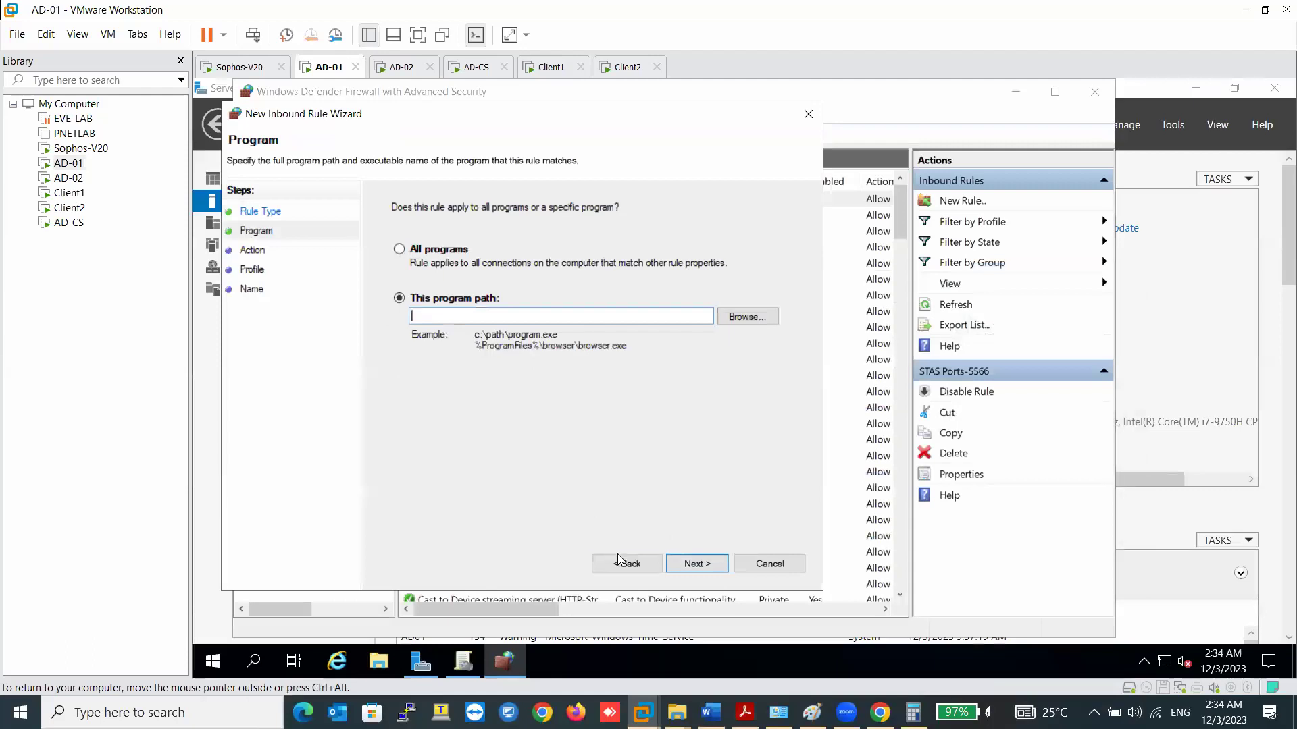
click(626, 563)
click(415, 289)
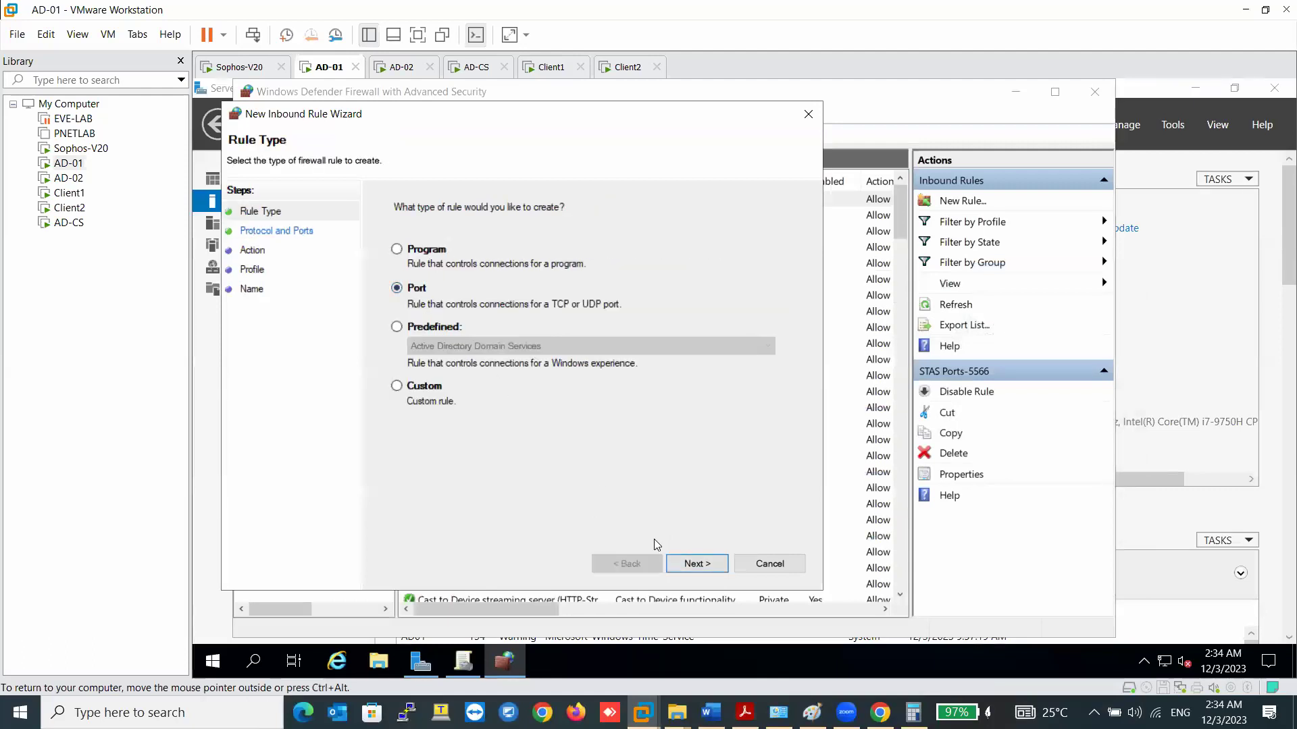
click(696, 563)
click(419, 249)
click(563, 338)
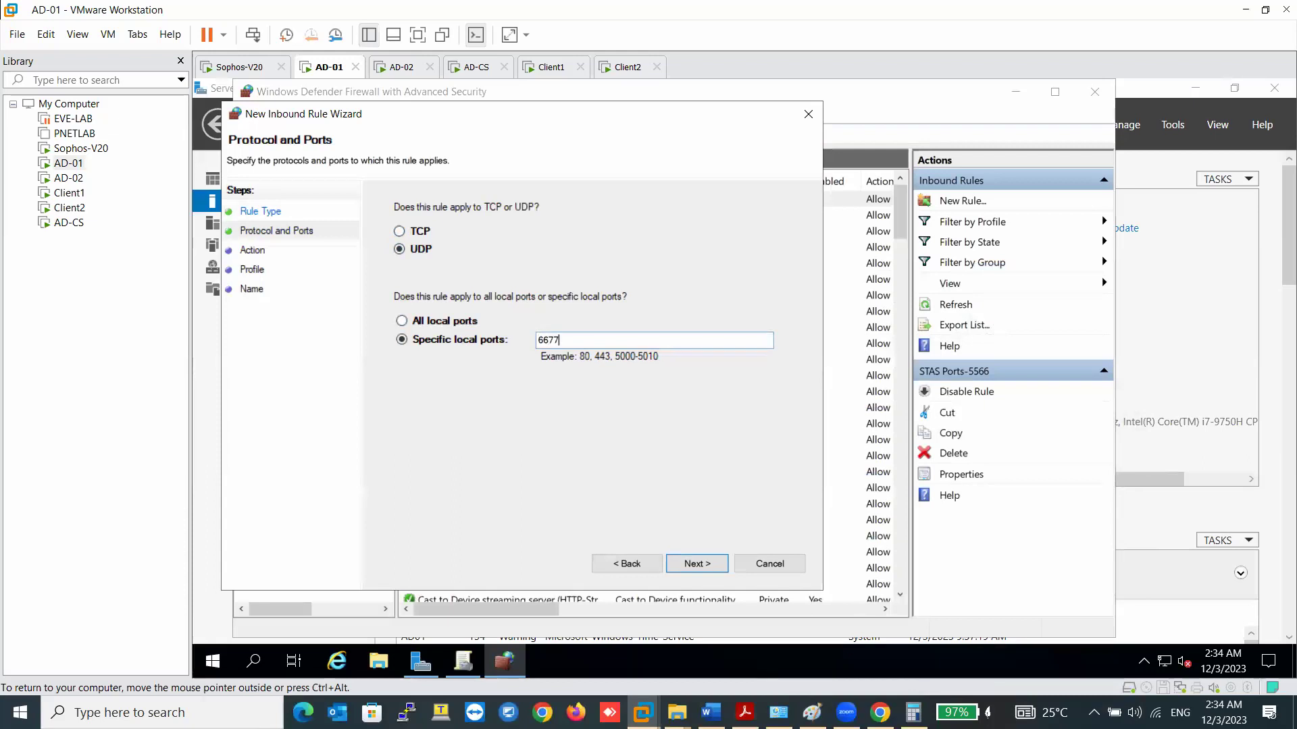
click(688, 564)
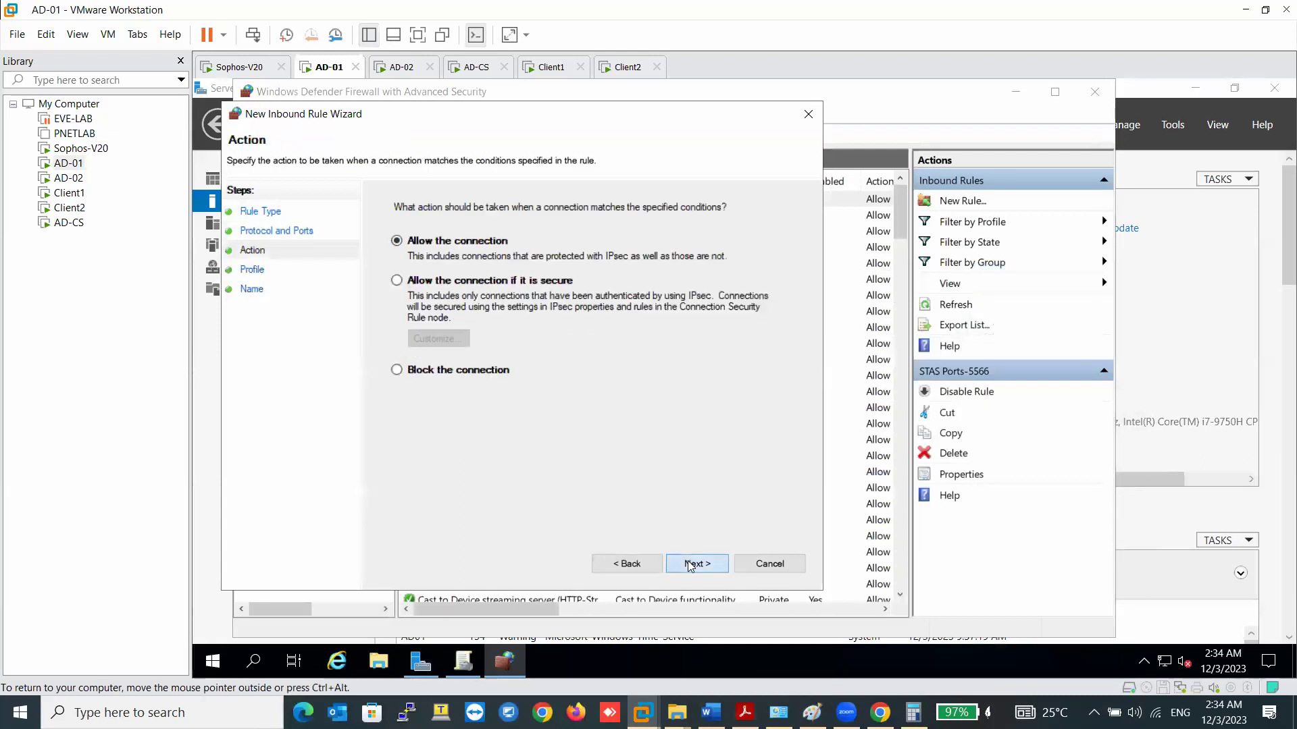
click(689, 565)
click(689, 564)
text(STAS)
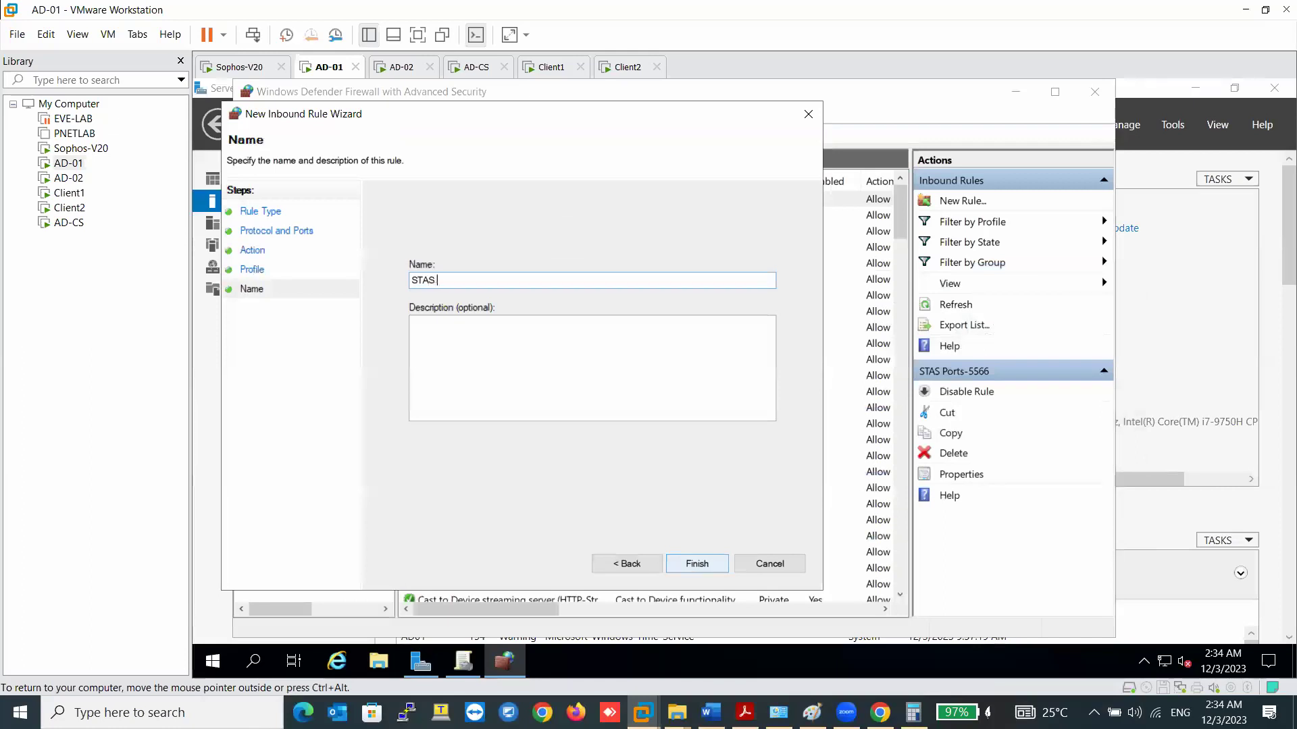
text( Port 66)
click(697, 563)
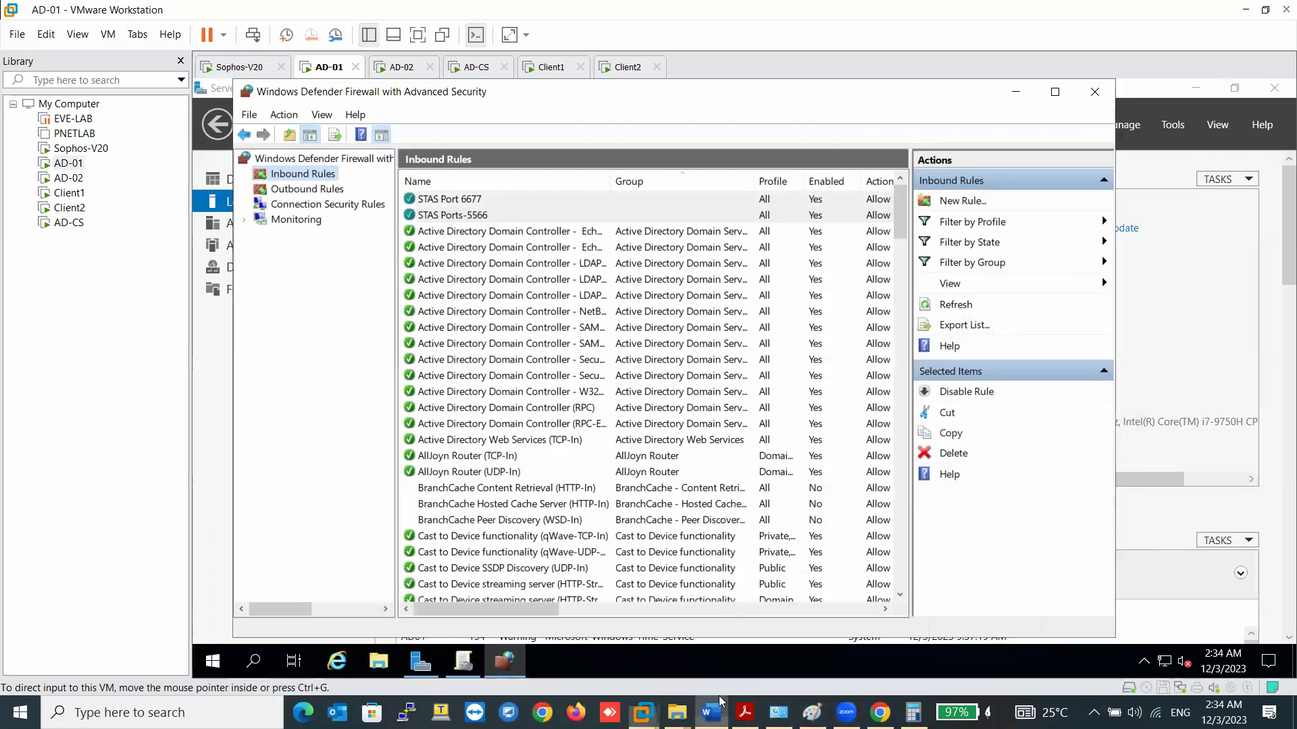
click(711, 712)
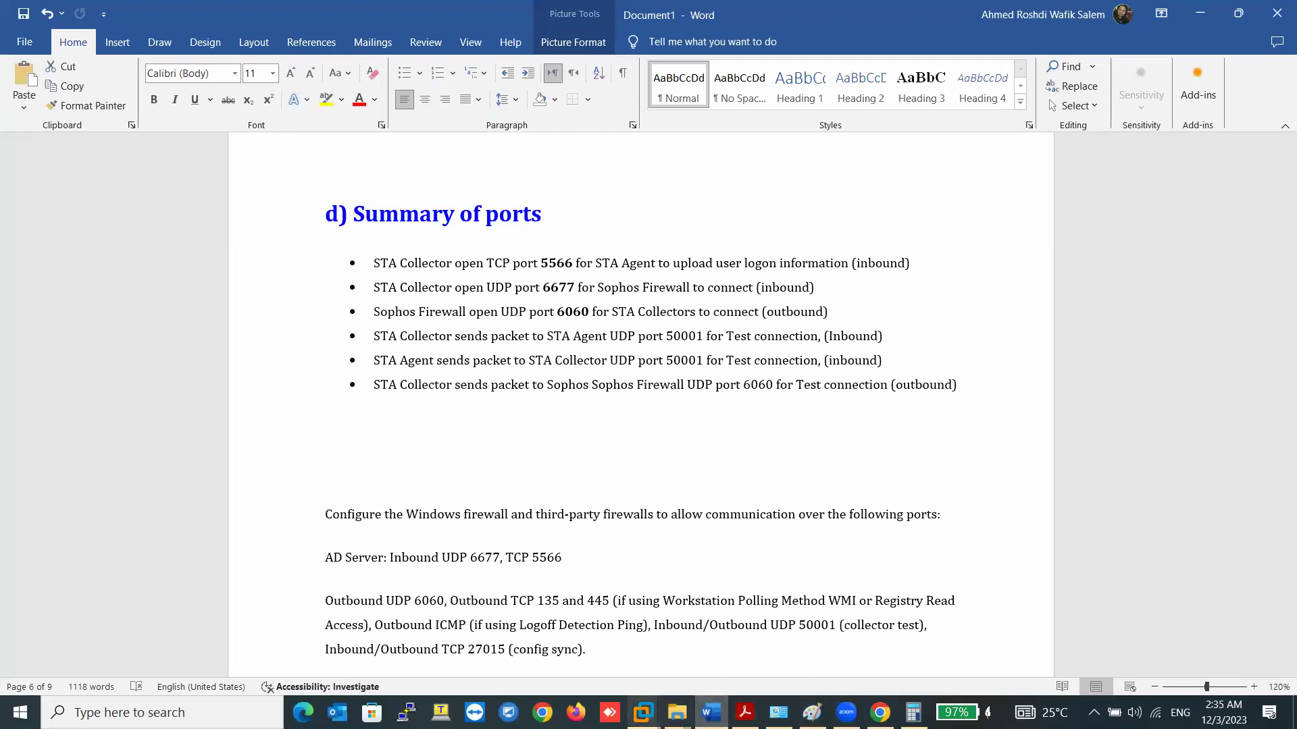
- Review Word's port summary, then return to AD-01's firewall Inbound Rules
click(642, 713)
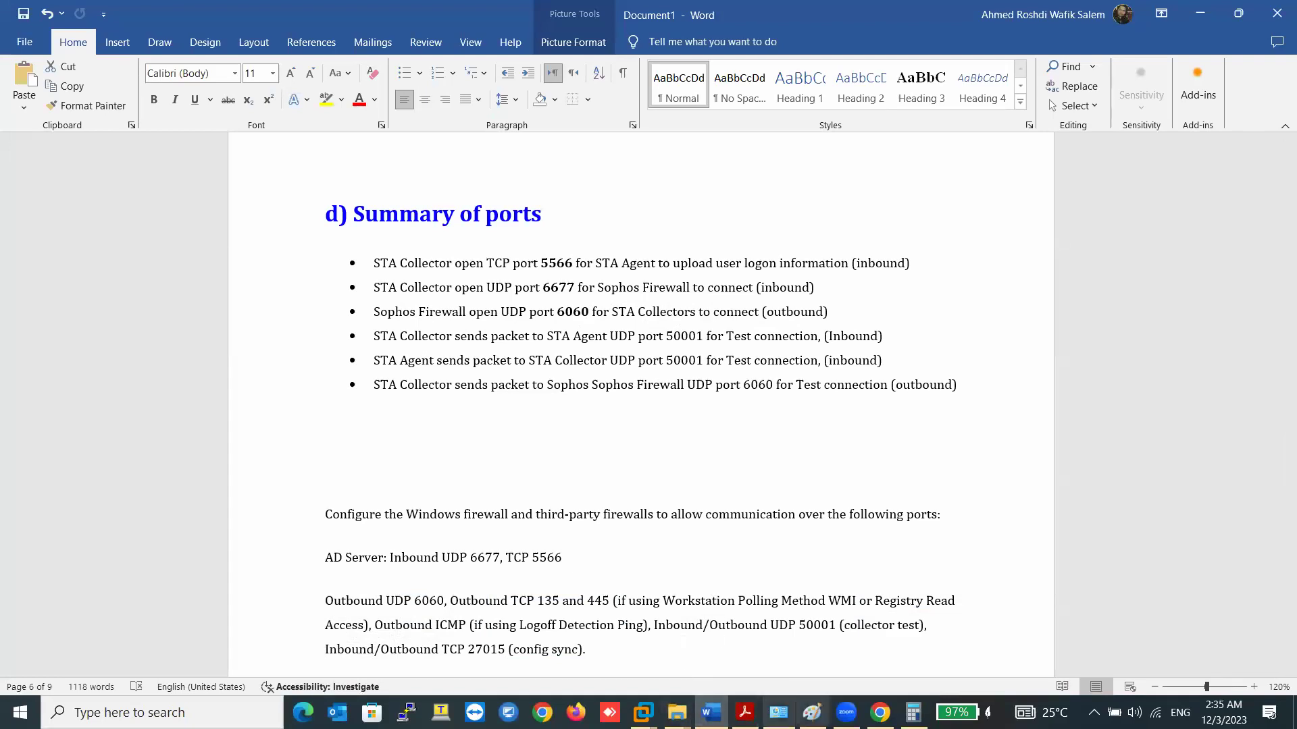
click(642, 713)
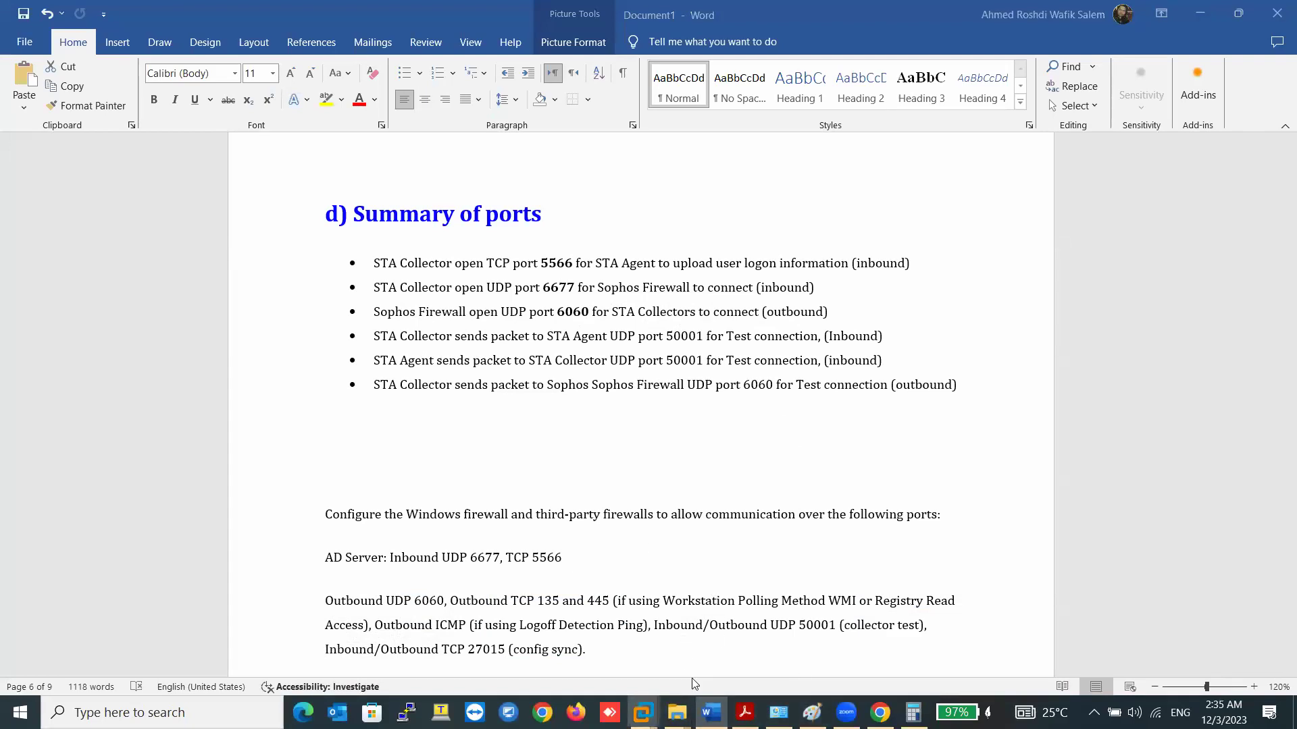
click(394, 606)
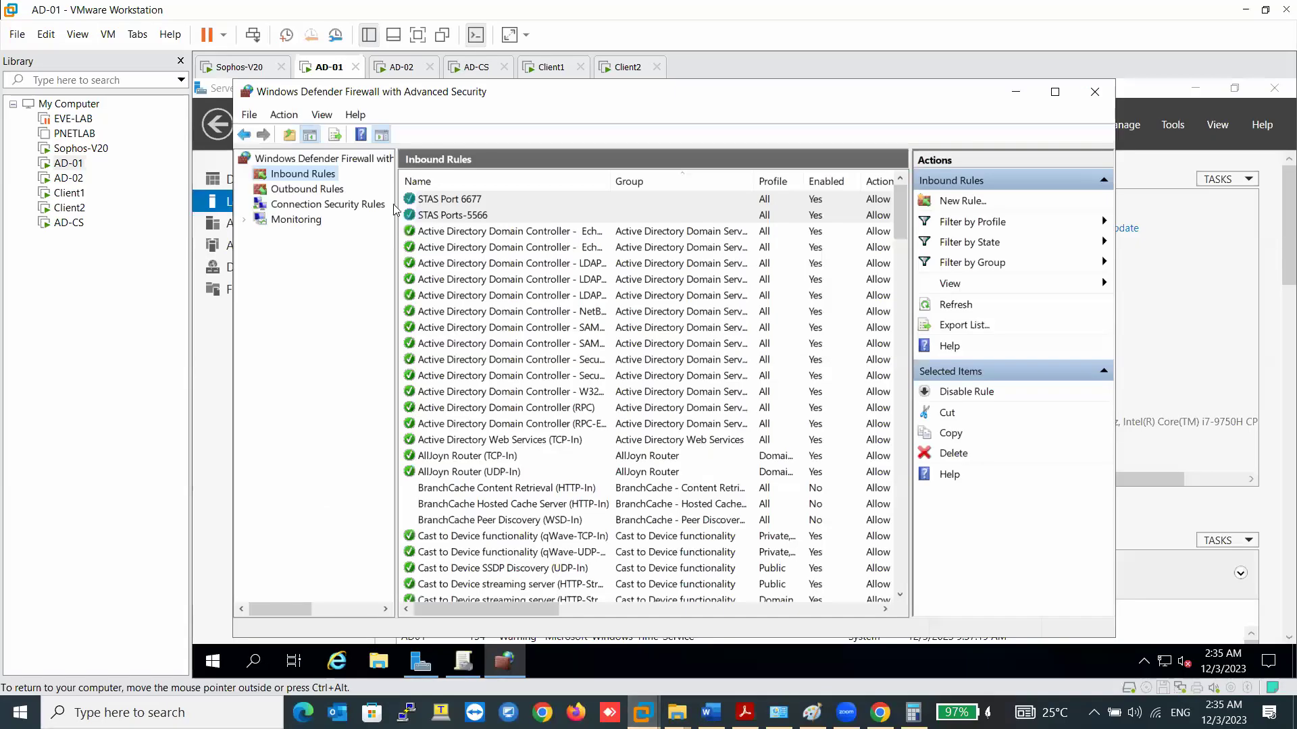
- Start a new outbound port rule on AD-01 for UDP remote port 6060
click(326, 191)
right_click(327, 192)
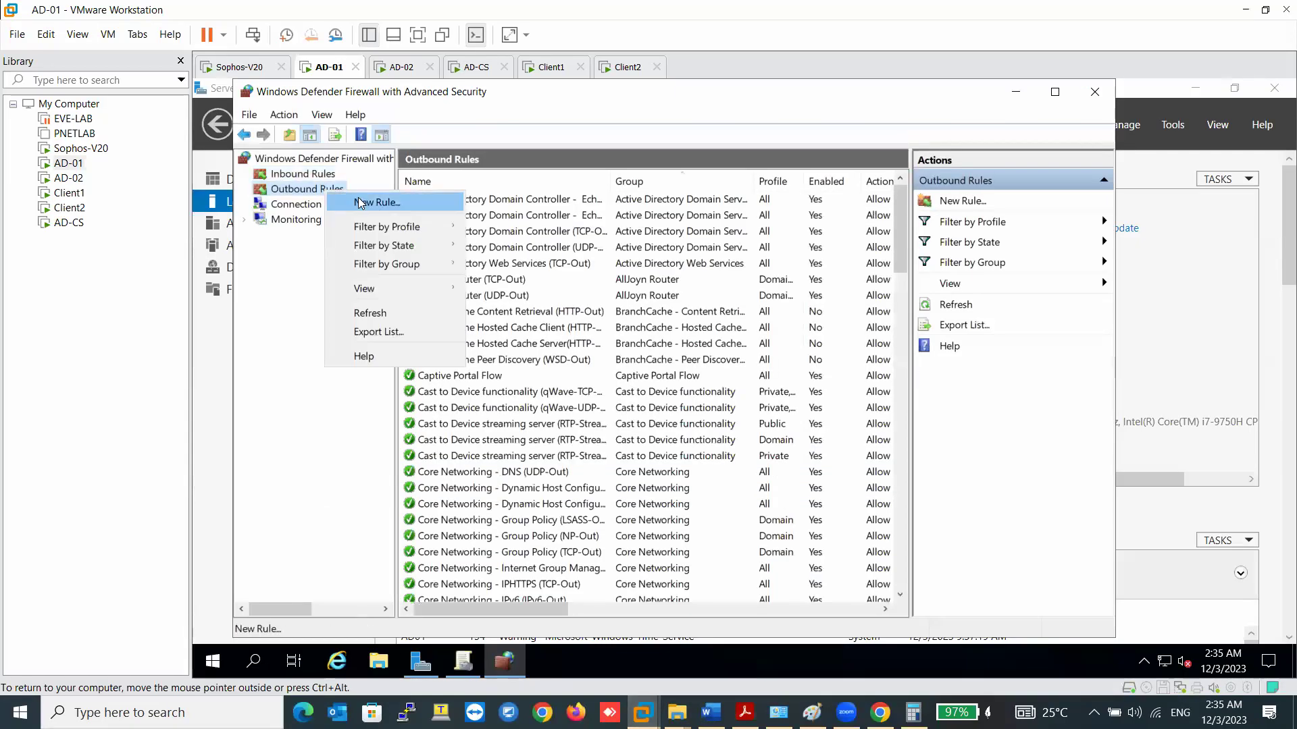
click(353, 201)
click(419, 310)
click(712, 586)
click(422, 271)
click(581, 361)
text(6060)
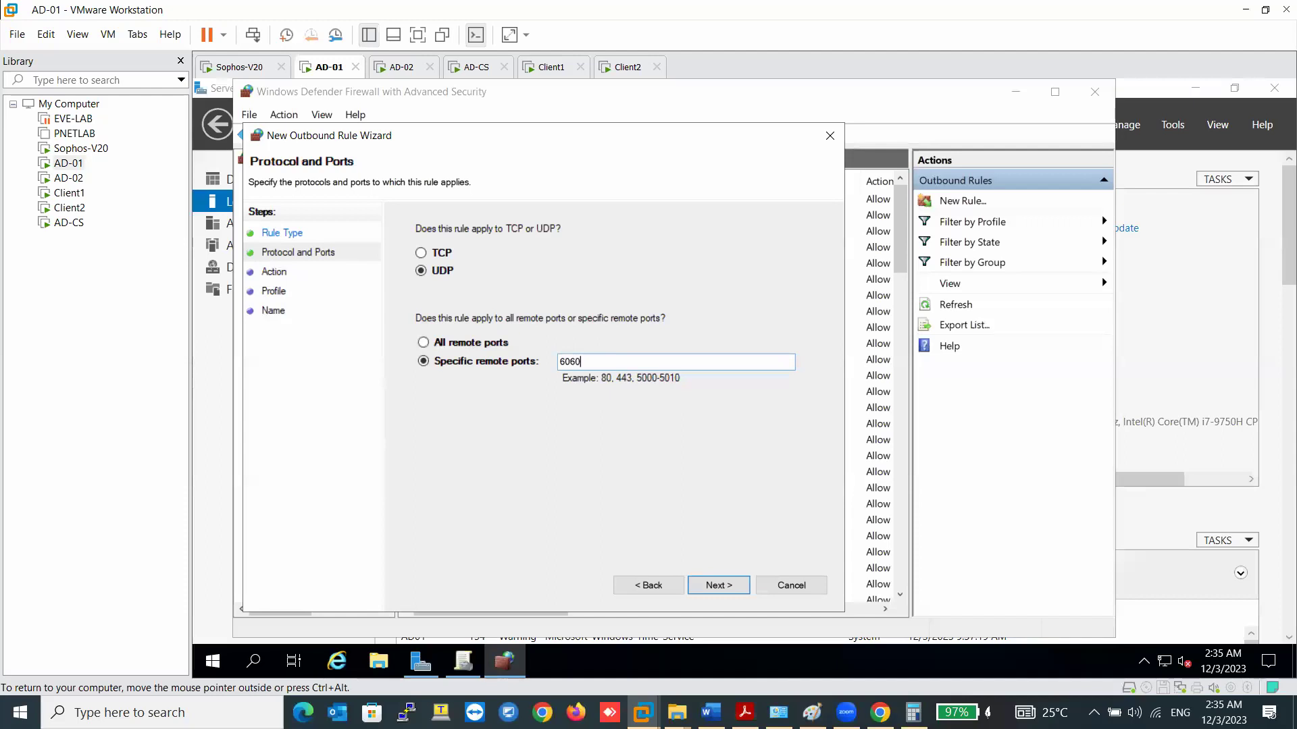
key(Return)
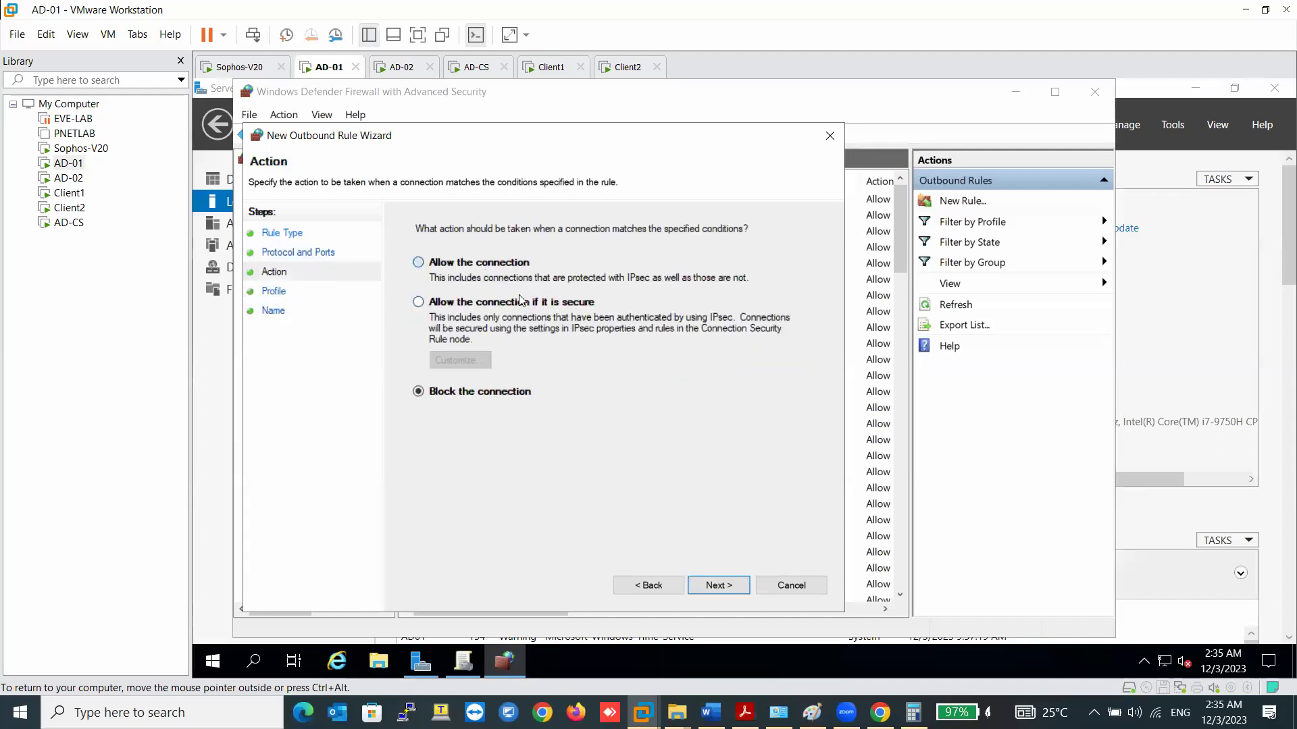
- Keep the allow action and all profiles, name the rule Sophos Ports 6060, and finish
click(709, 586)
click(708, 587)
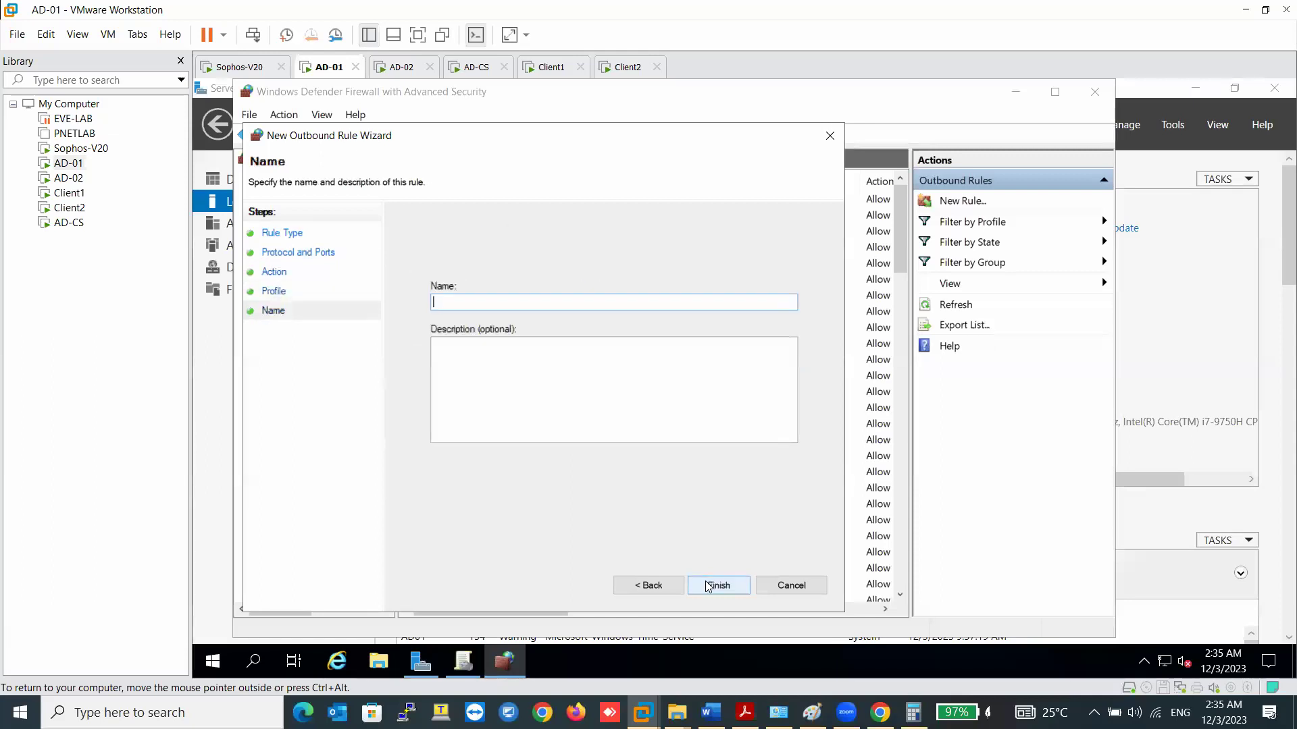
text(Sophos Ports 5)
text(060)
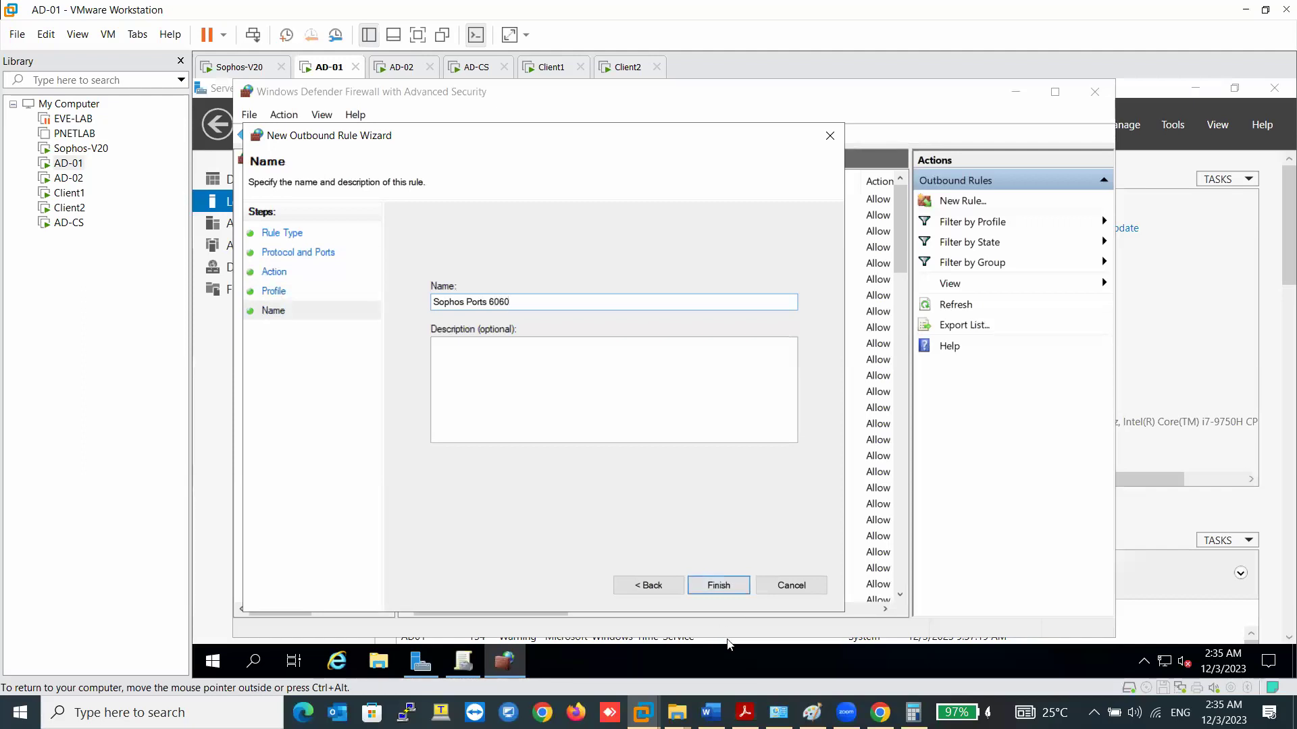
click(718, 587)
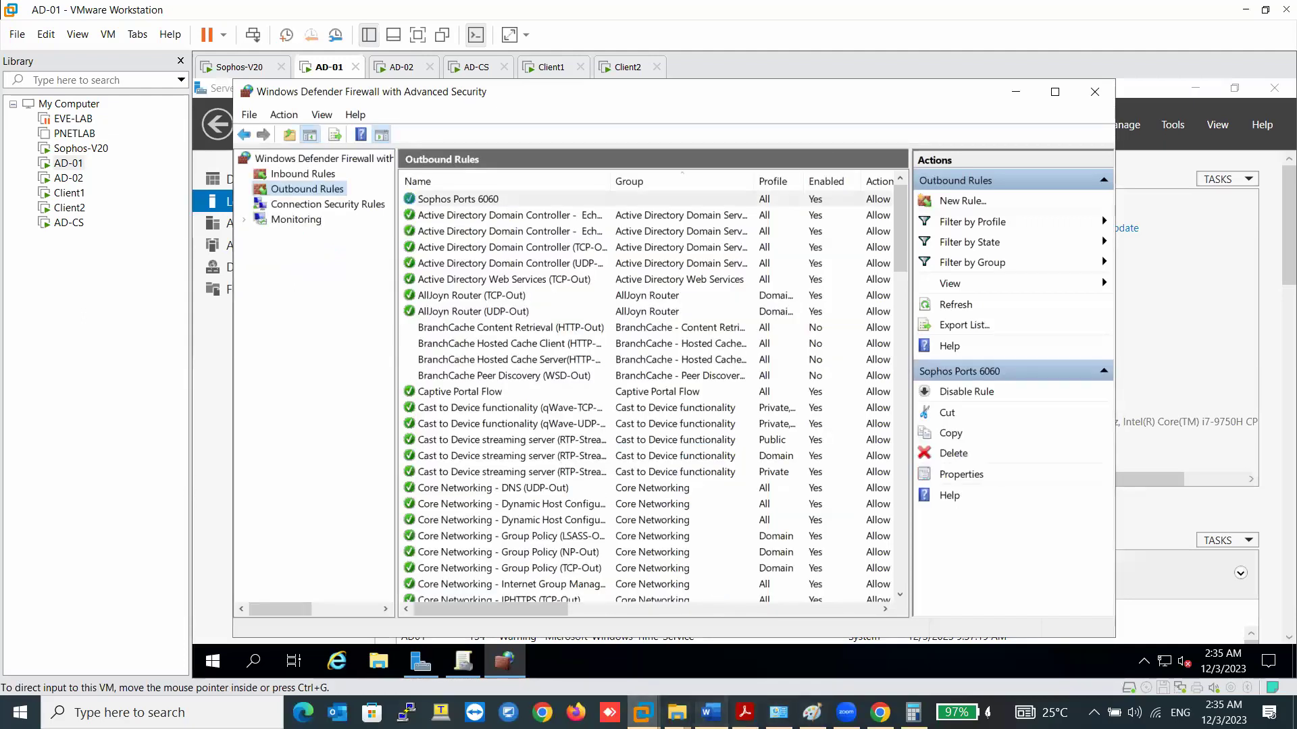
click(710, 713)
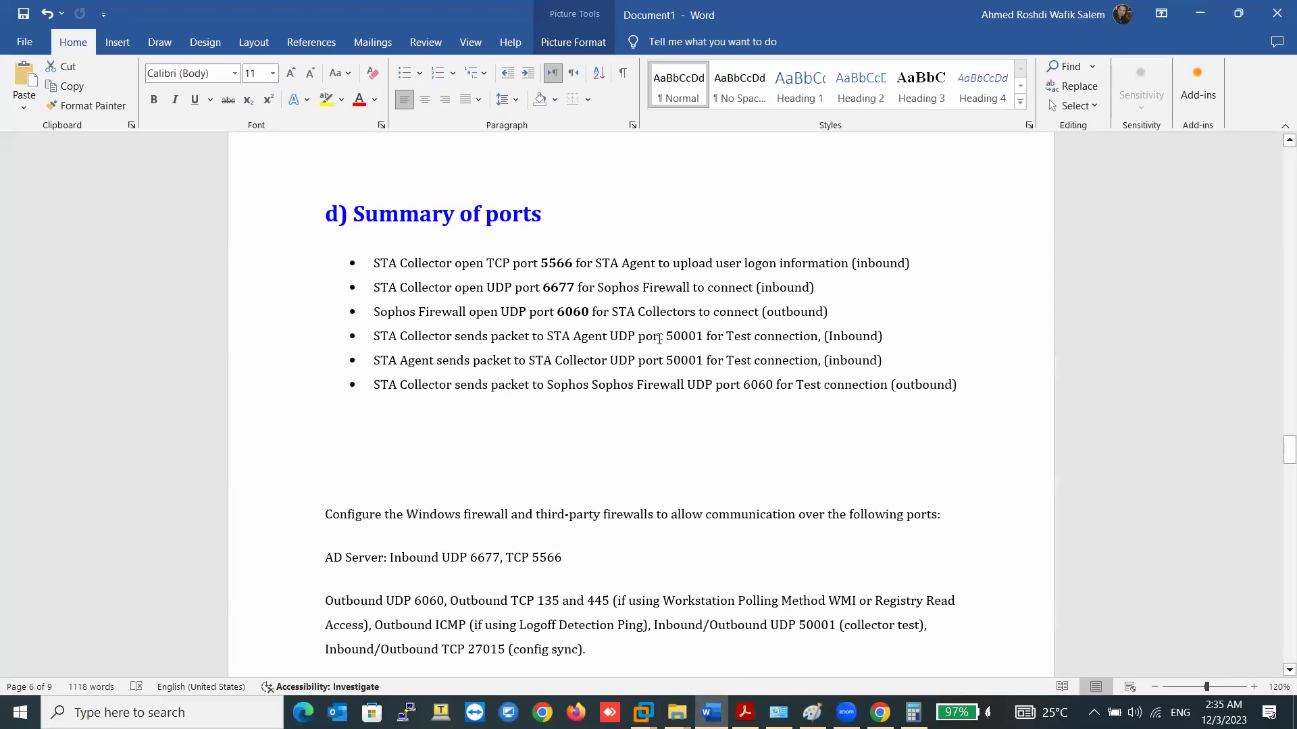
- Select and copy the port number 50001 from the fourth bullet of the port summary
drag(667, 336, 699, 335)
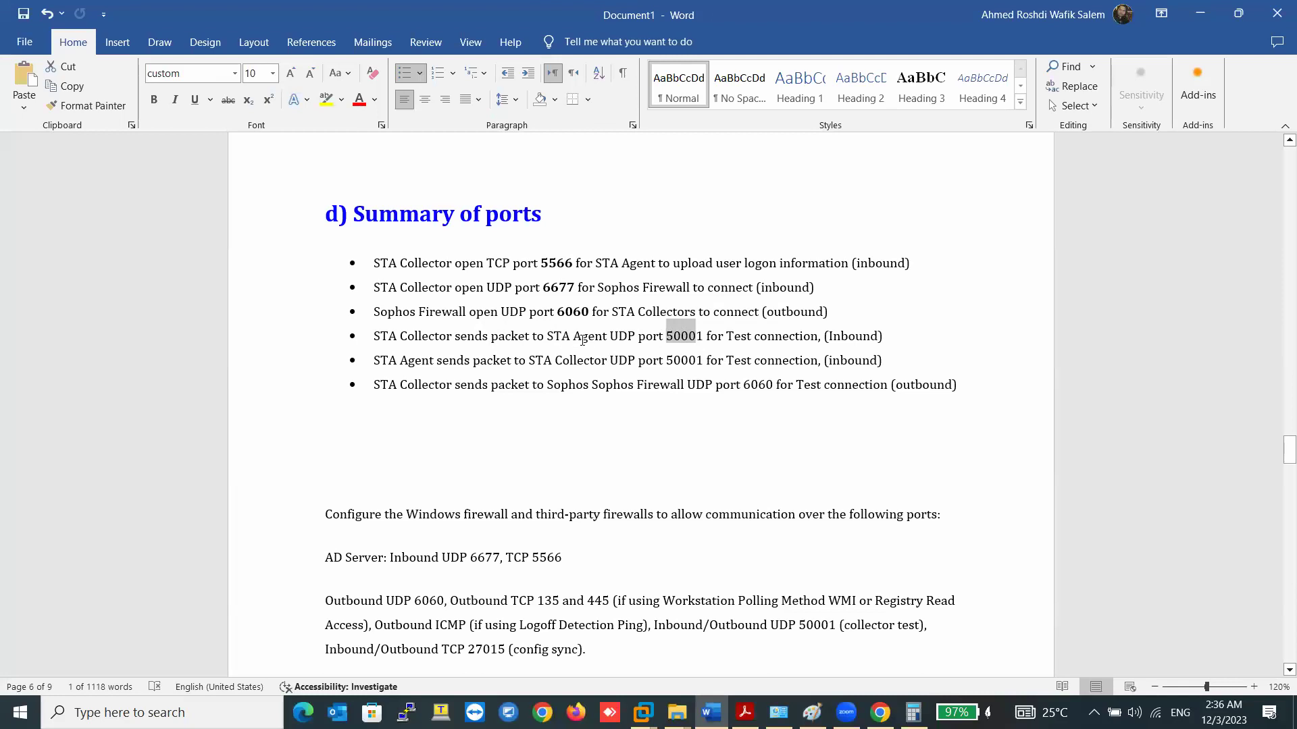
click(688, 338)
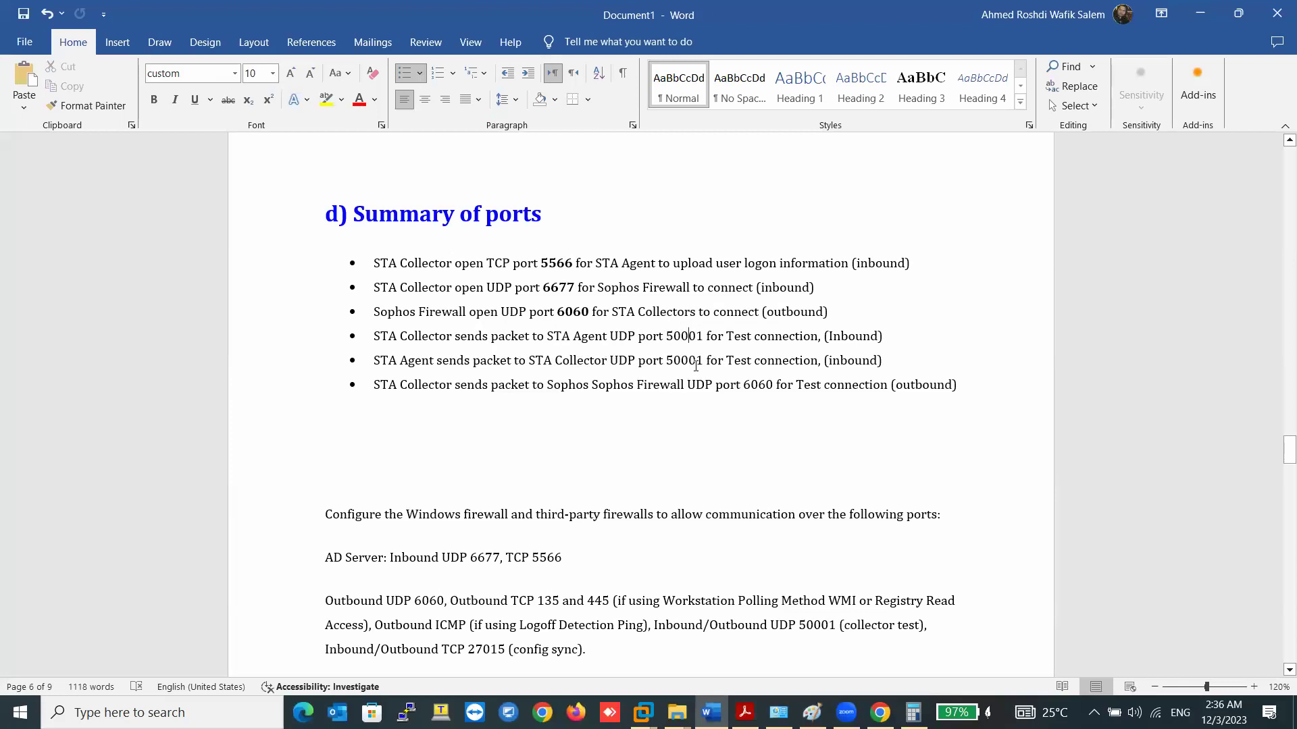
double_click(689, 335)
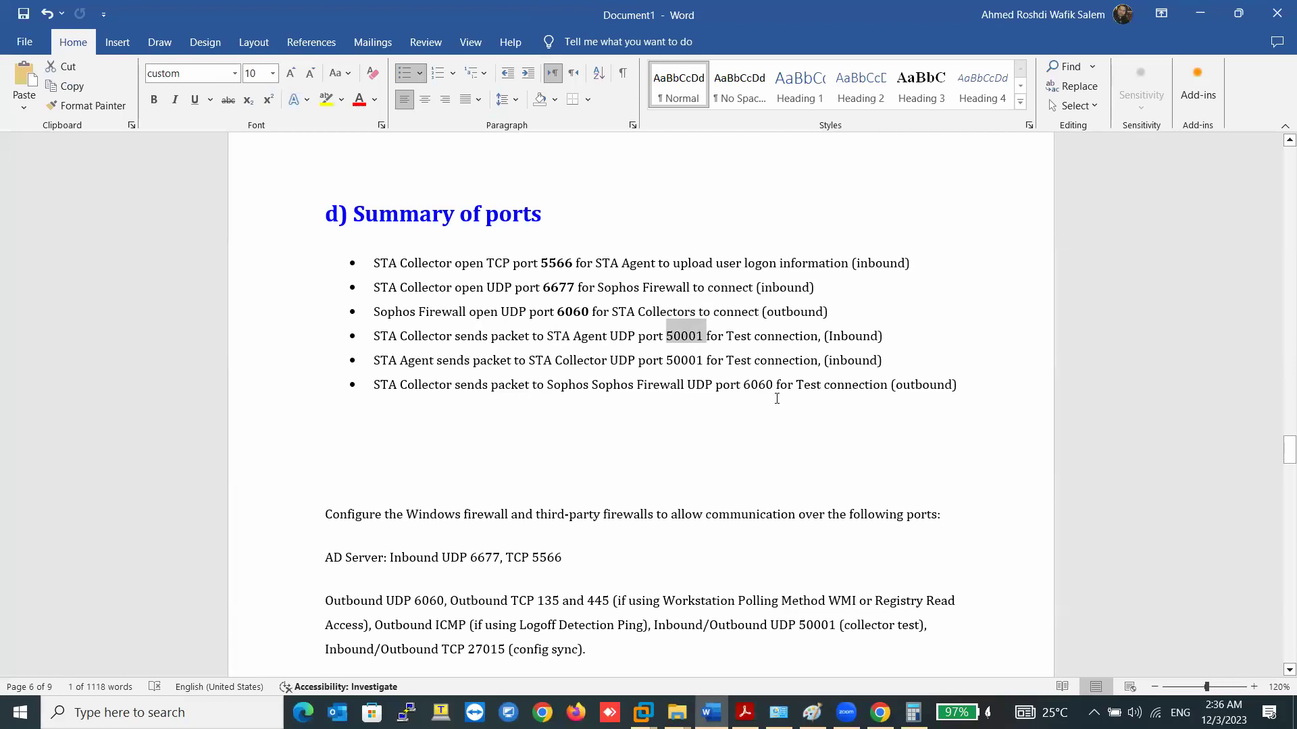
right_click(695, 341)
click(736, 397)
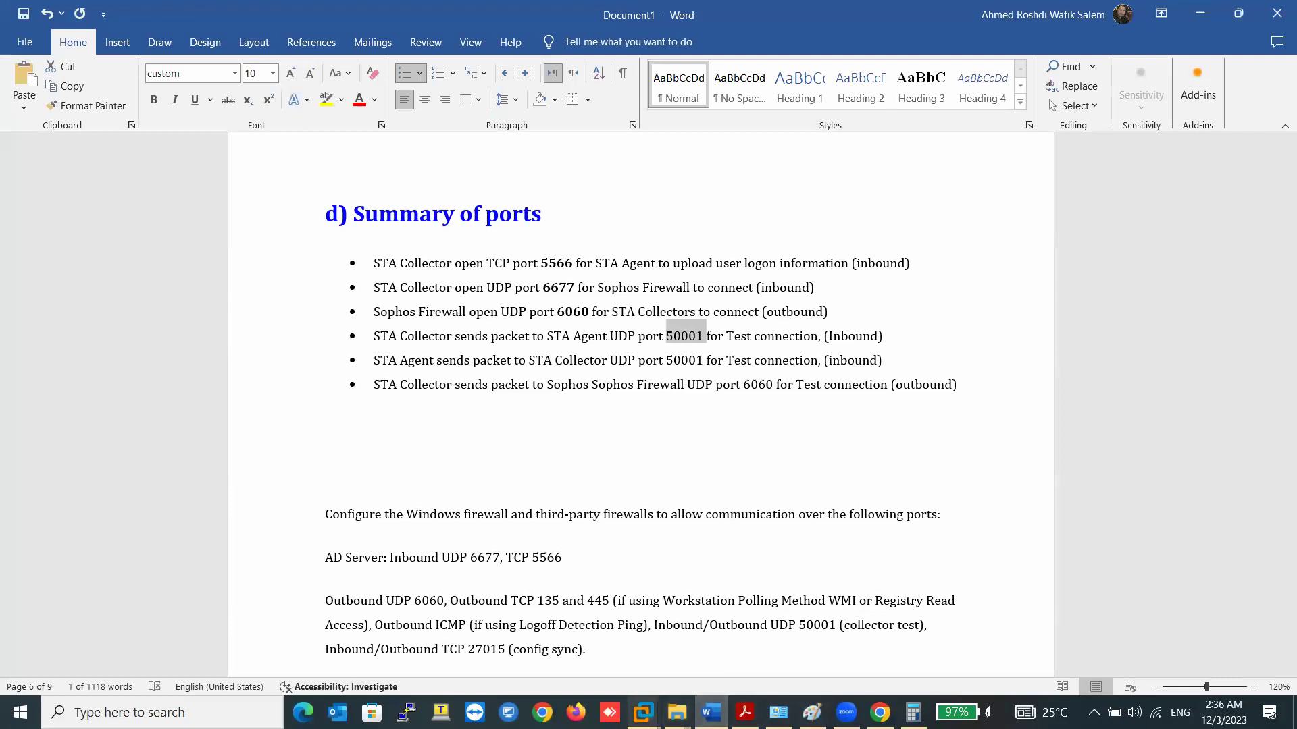
- On AD-01, start a new inbound port rule for UDP with local port 50001 pasted in
mouse_move(643, 713)
click(367, 617)
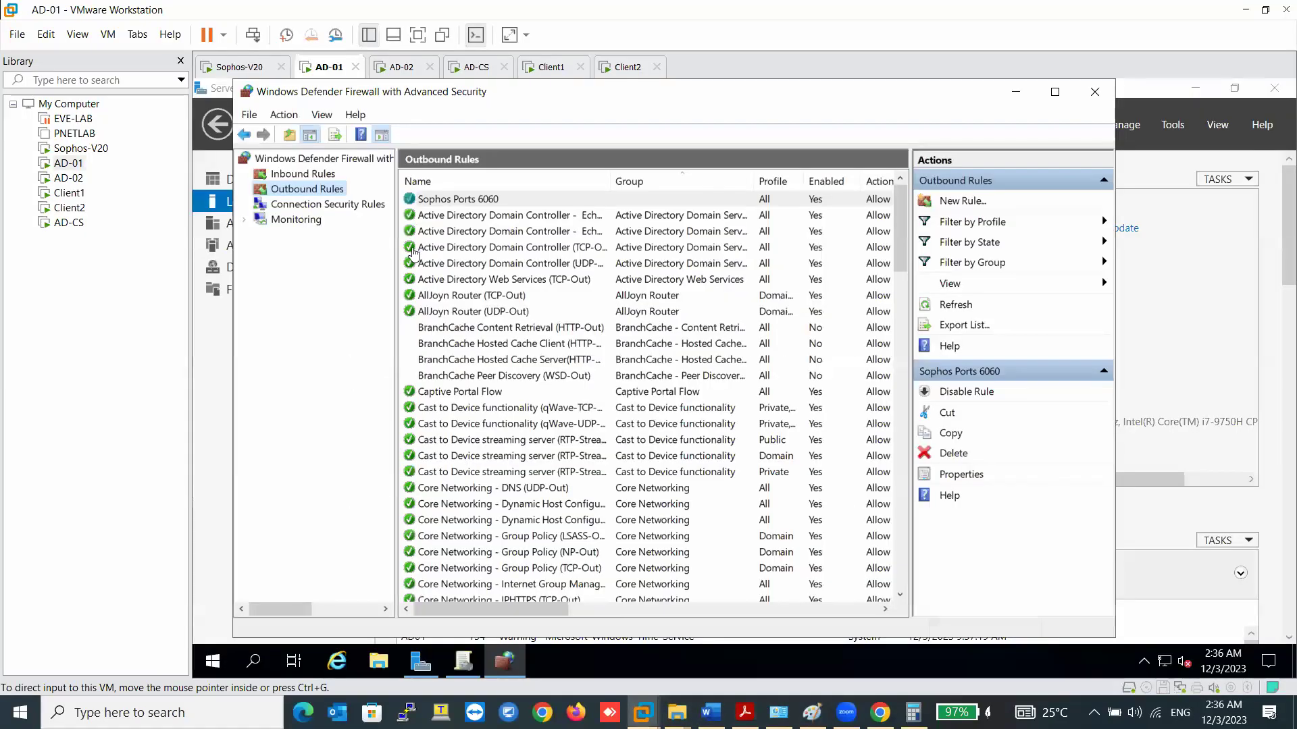
click(330, 175)
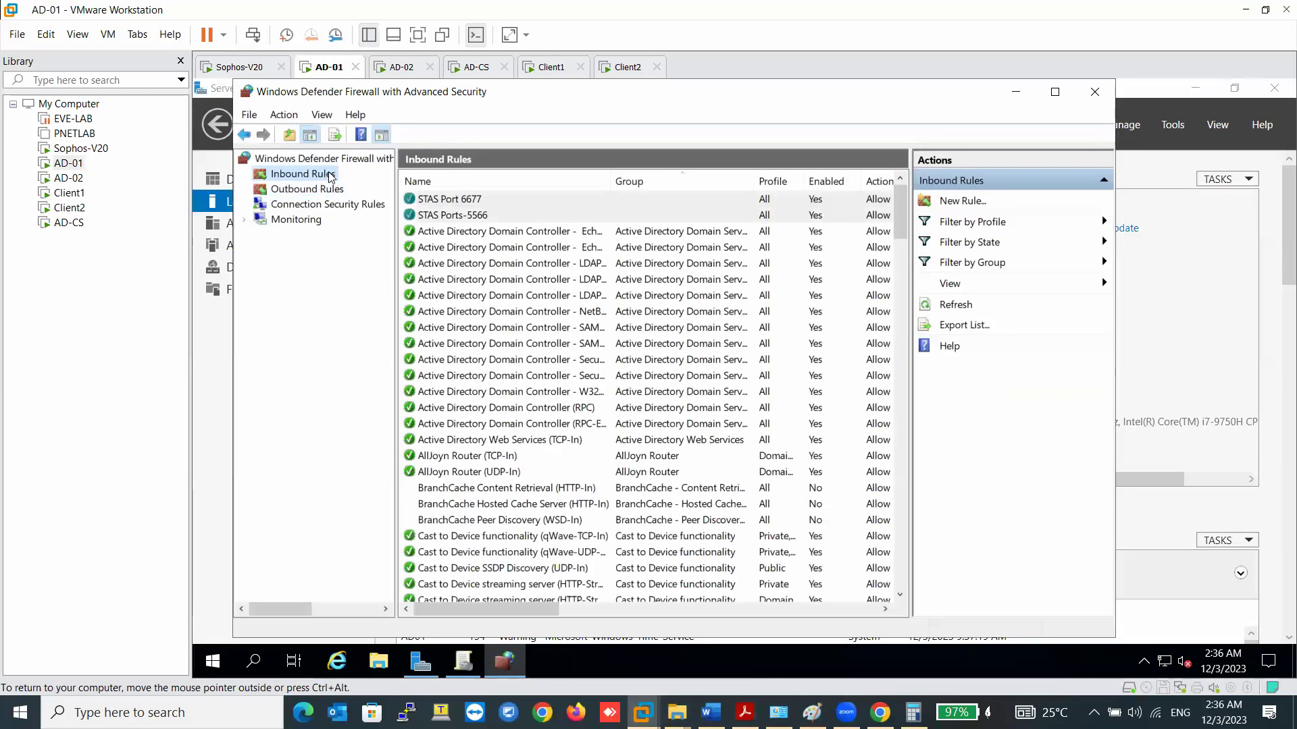
right_click(330, 176)
click(350, 184)
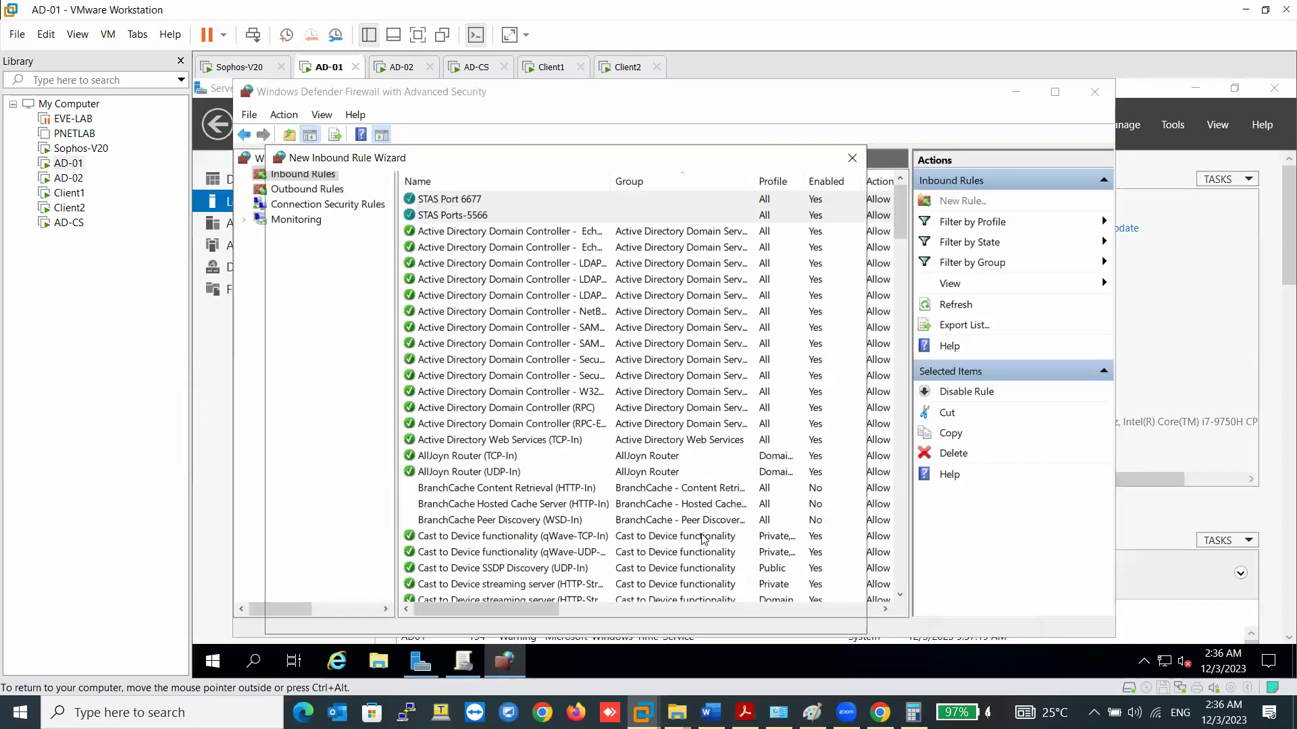
click(466, 332)
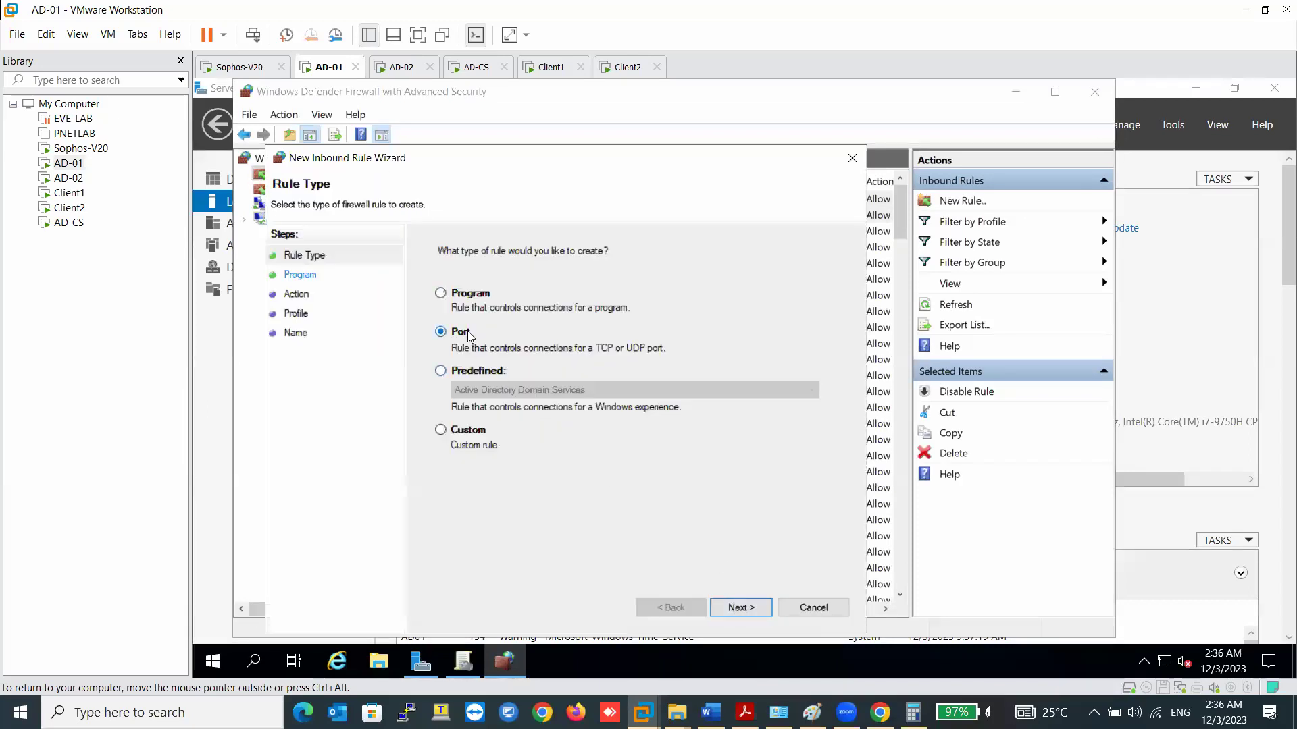
click(729, 608)
click(464, 293)
right_click(631, 385)
click(647, 458)
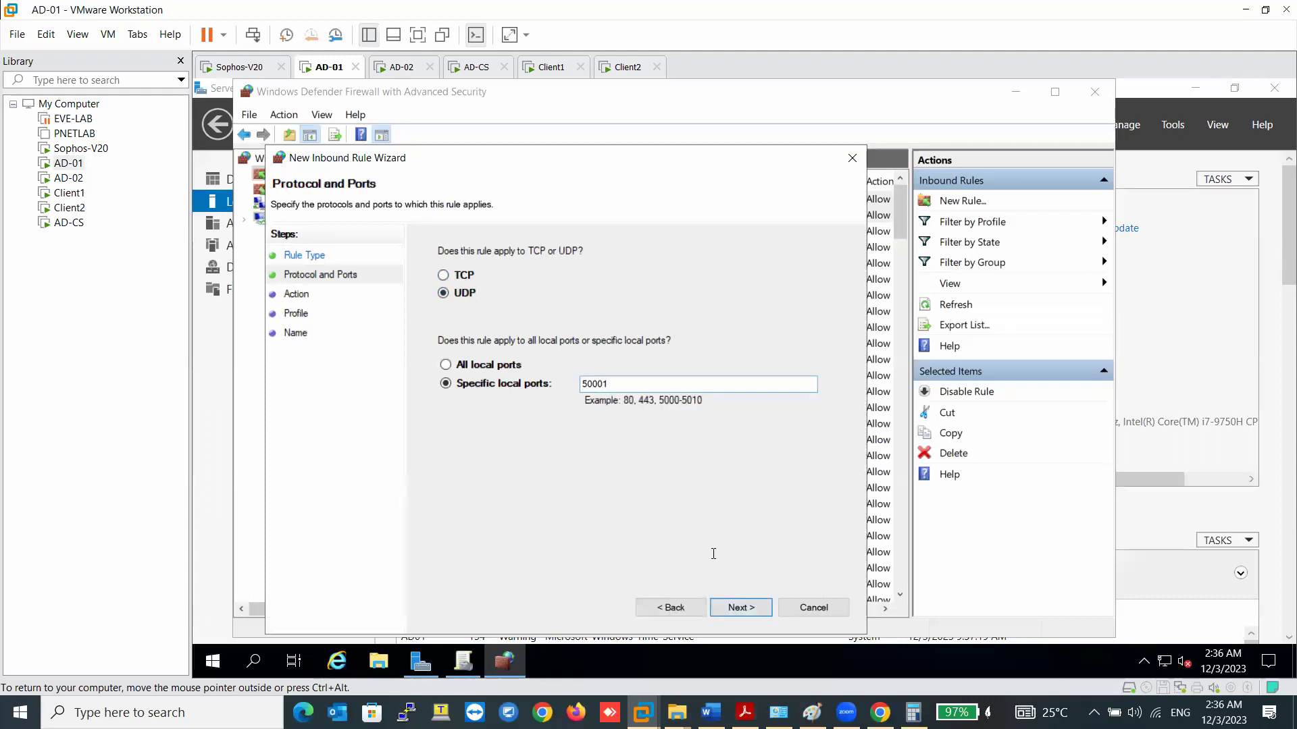
- Keep the default action and profiles, name the inbound rule STAS Ports 50001, and finish
click(722, 611)
click(723, 610)
click(723, 610)
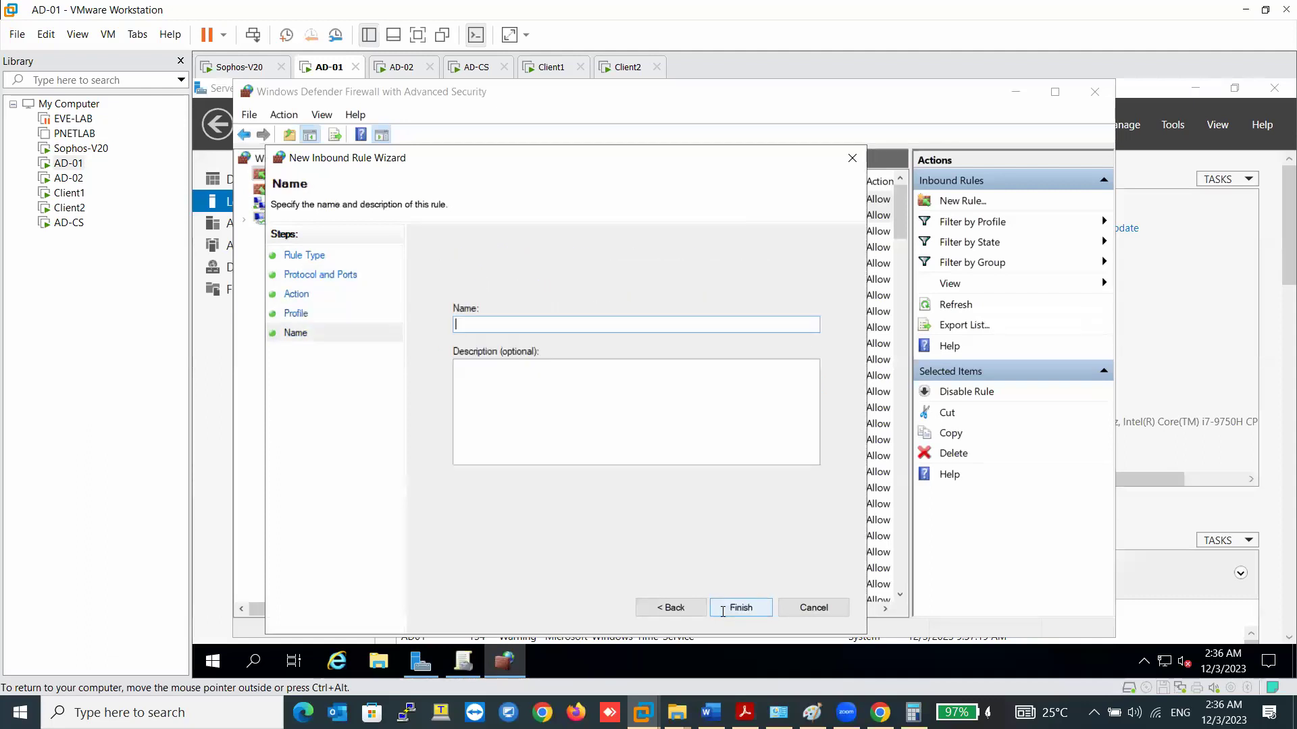
text(STAS Ports 50001)
click(749, 611)
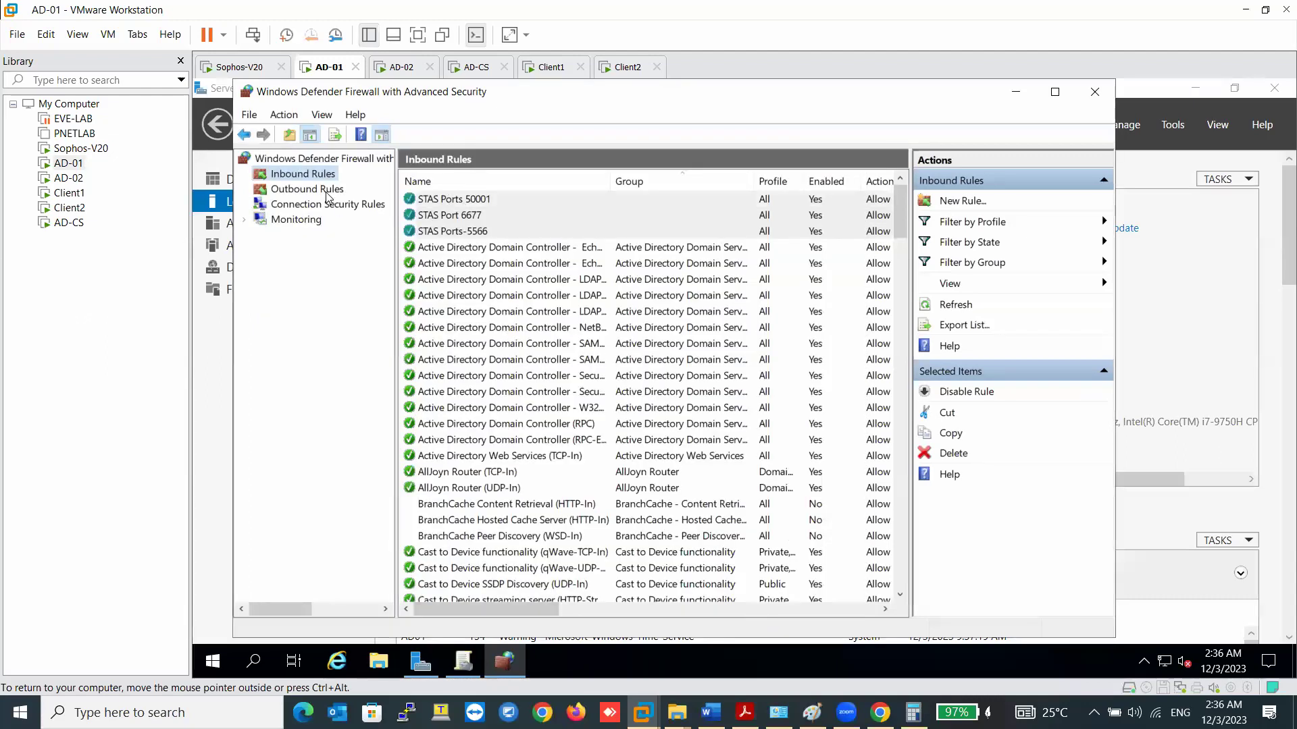
click(328, 191)
right_click(341, 191)
- Start a new outbound port rule for UDP with remote port 50001 pasted in
click(351, 203)
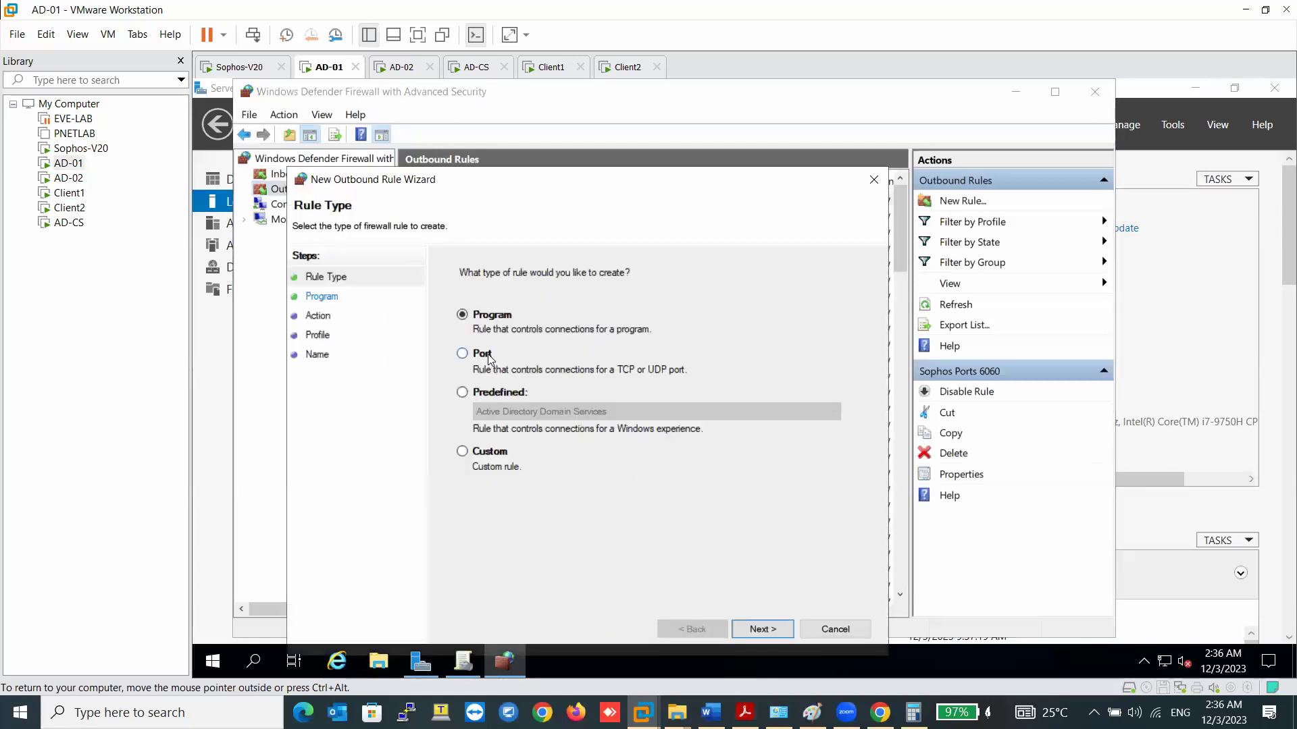
click(487, 356)
click(762, 628)
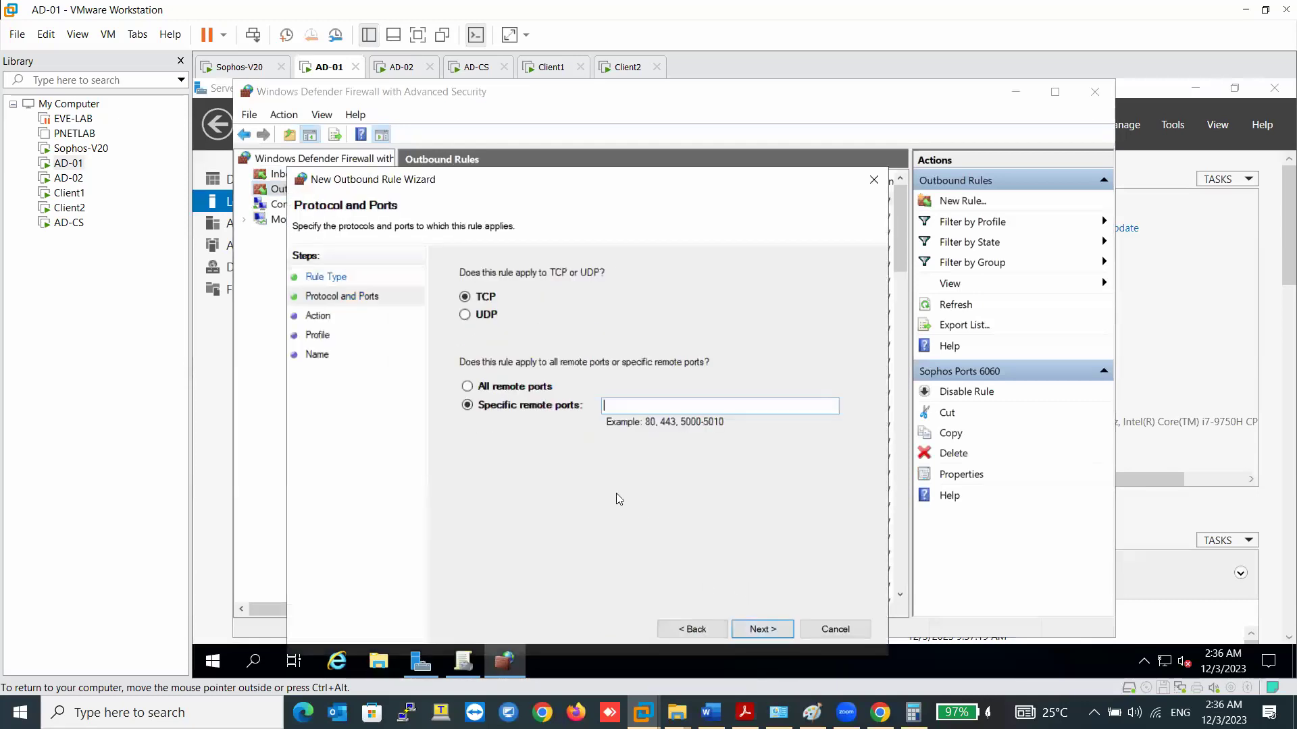
click(483, 315)
right_click(603, 404)
click(669, 481)
- Set the action to Allow the connection, name the rule STAS Ports 50001, and finish
click(756, 629)
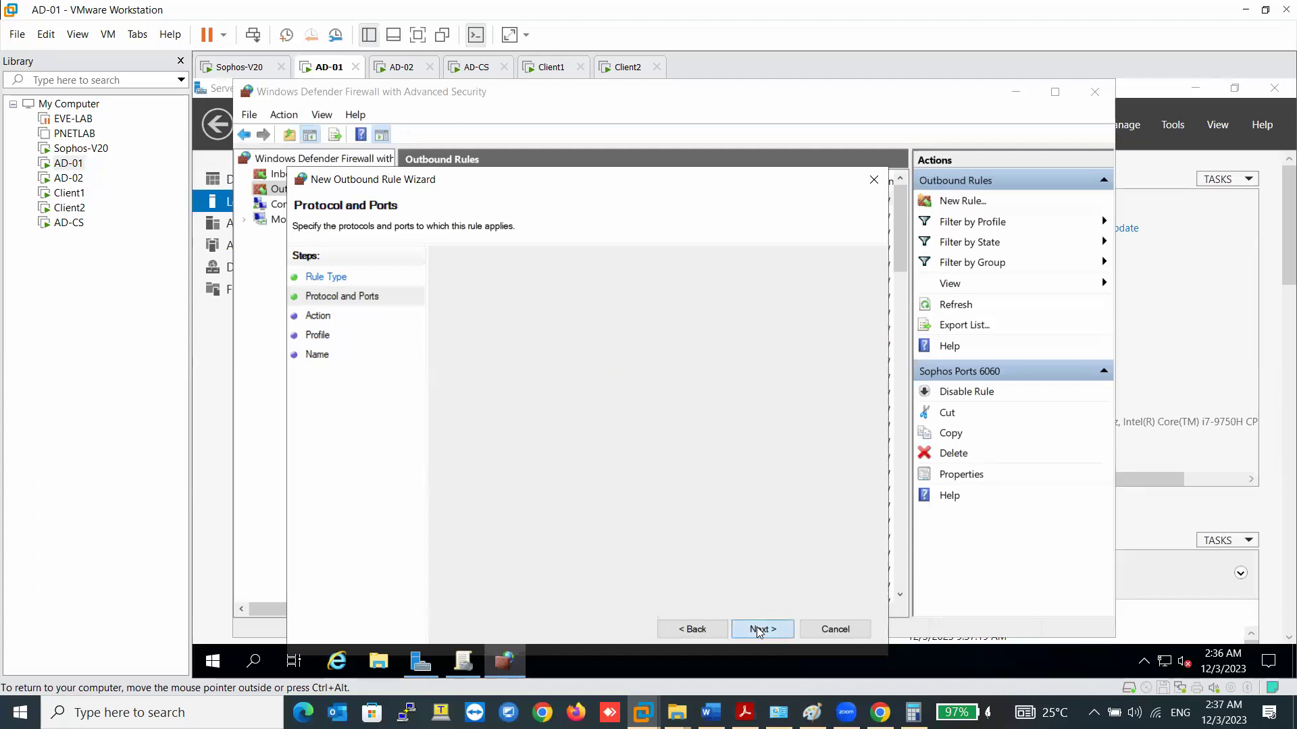
click(516, 310)
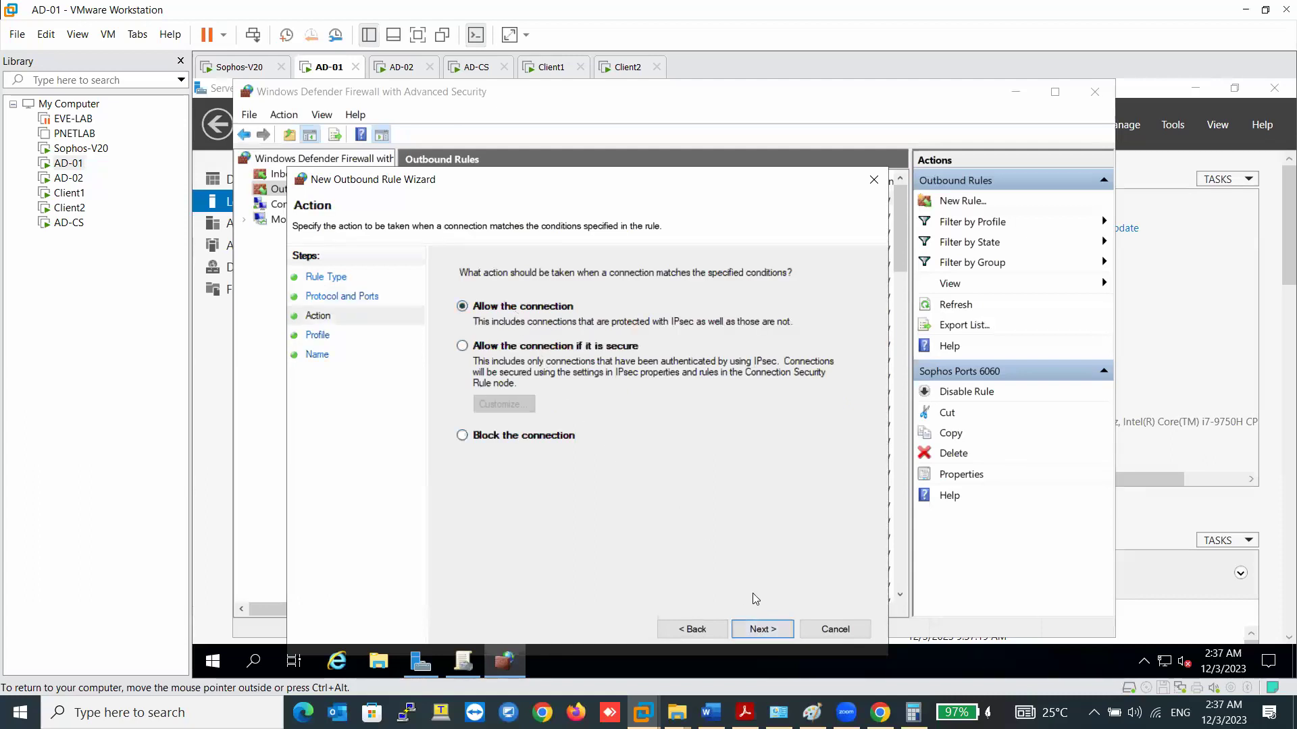
click(763, 628)
click(768, 629)
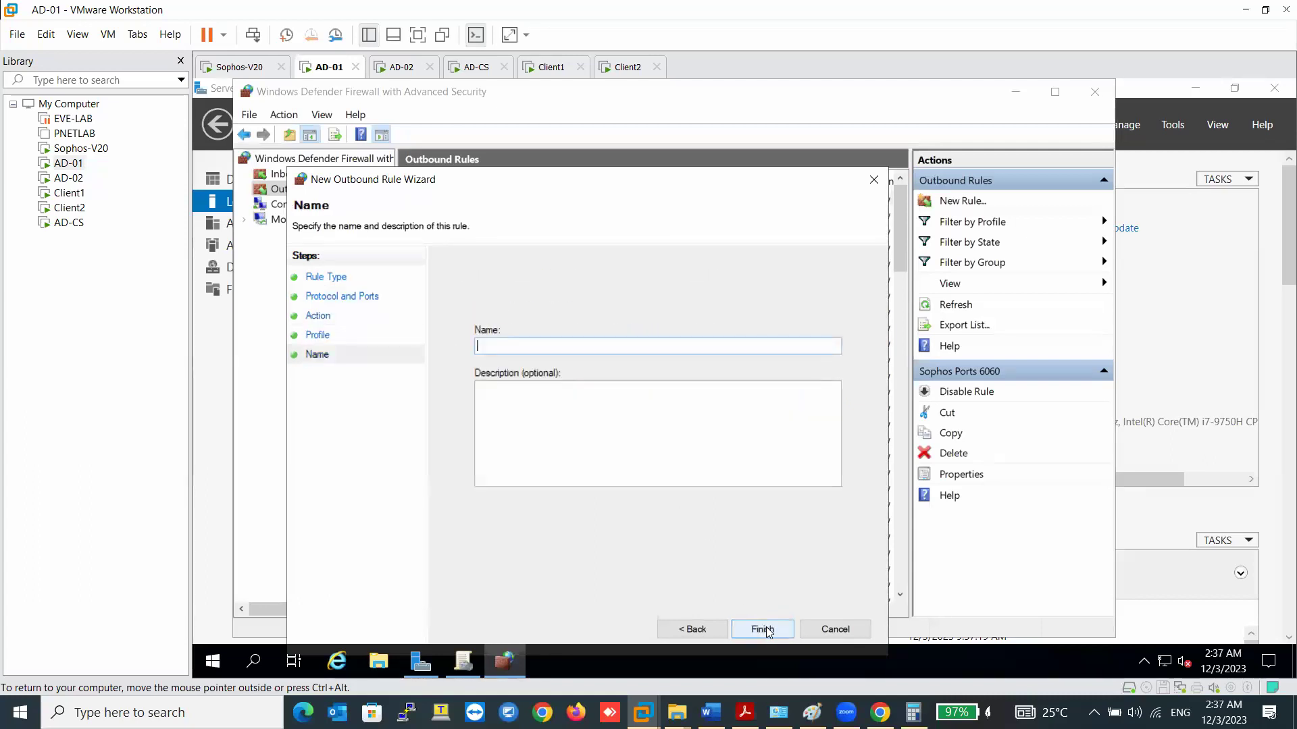
text(STAS Ports 50001)
click(769, 629)
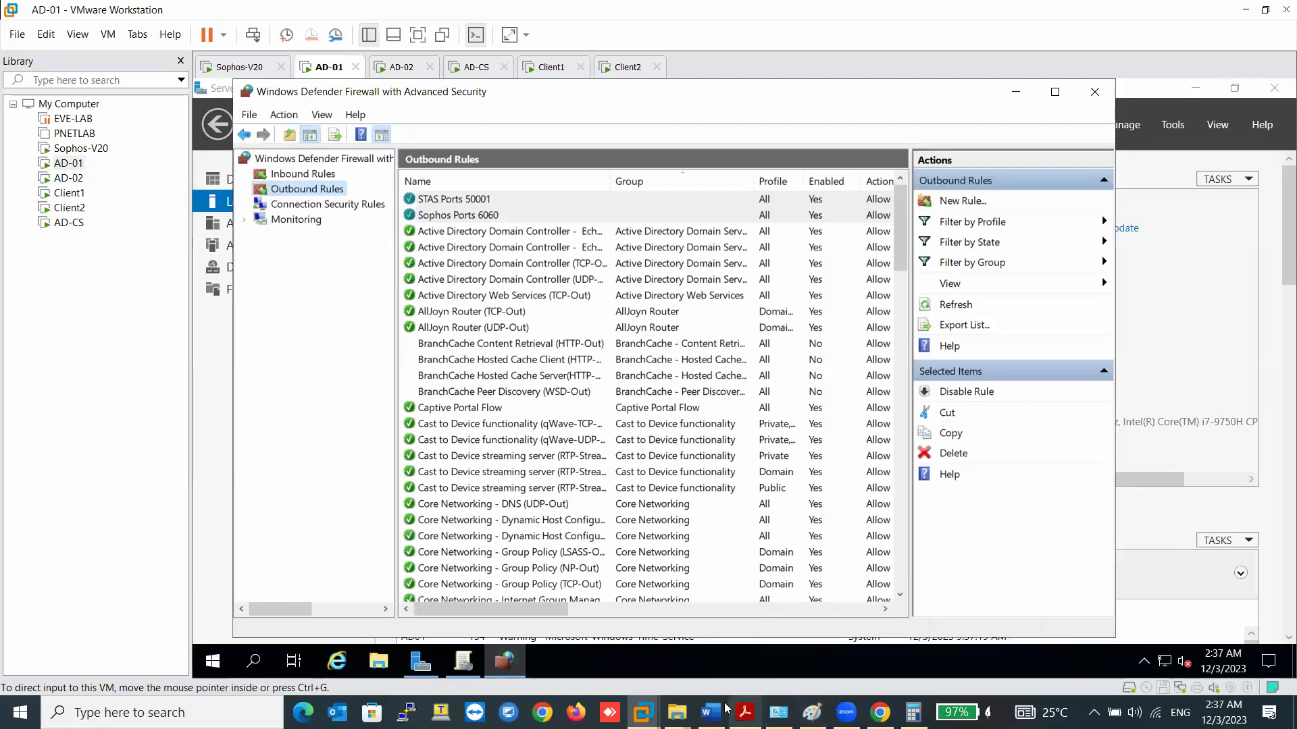
- Review the firewall port requirements, highlighting the AD server and workstation polling entries
click(710, 713)
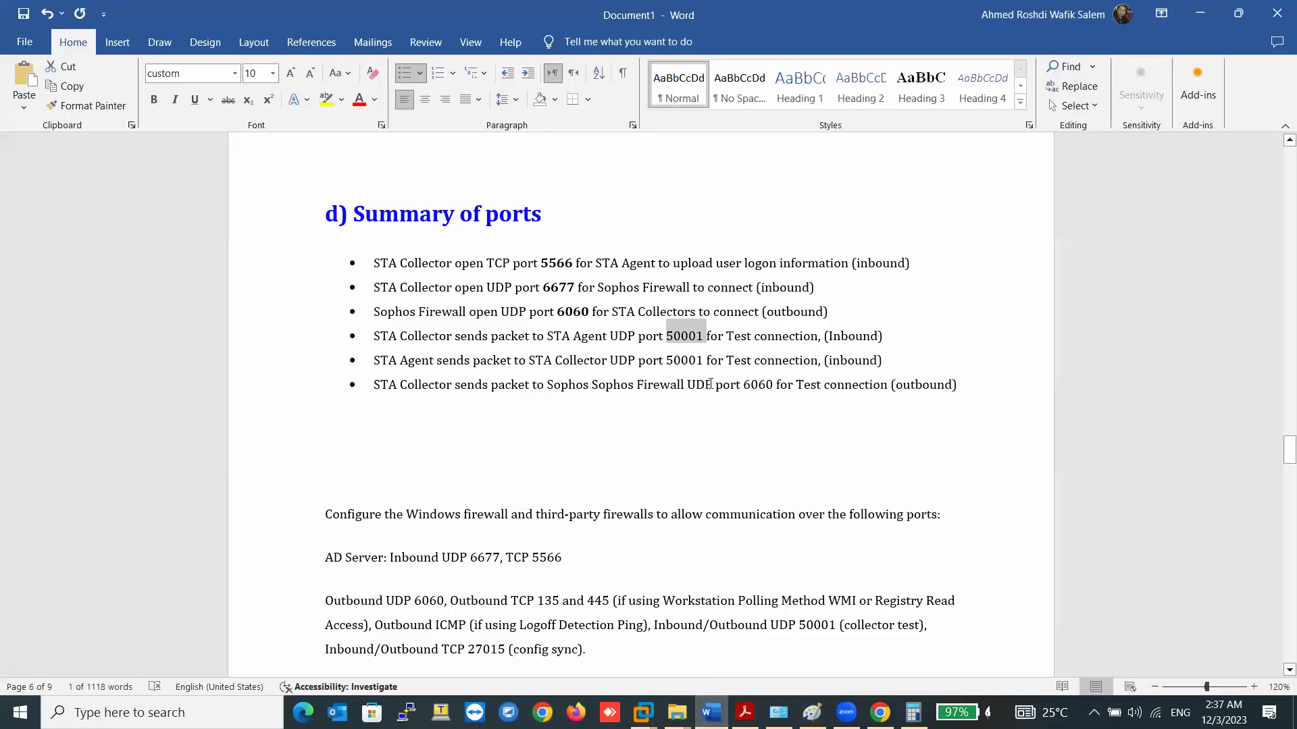
click(681, 360)
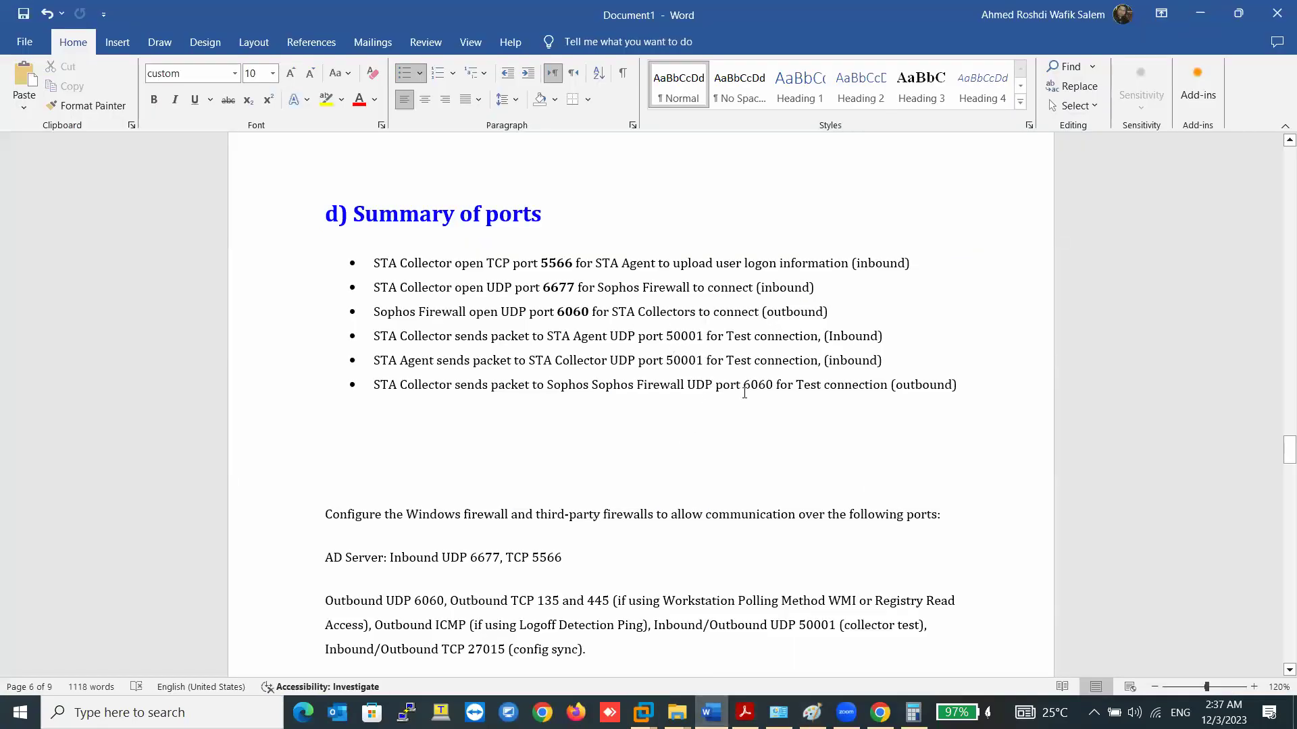
scroll(593, 473, down, 3)
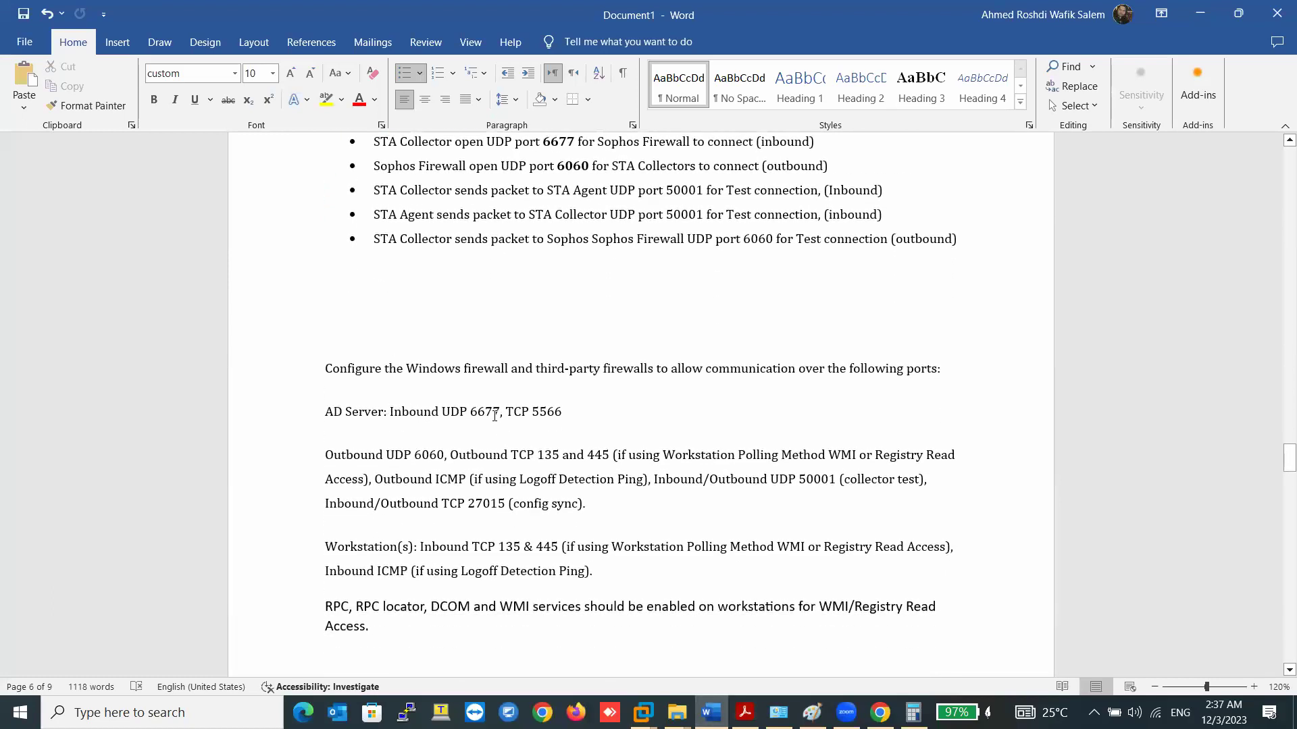
double_click(541, 412)
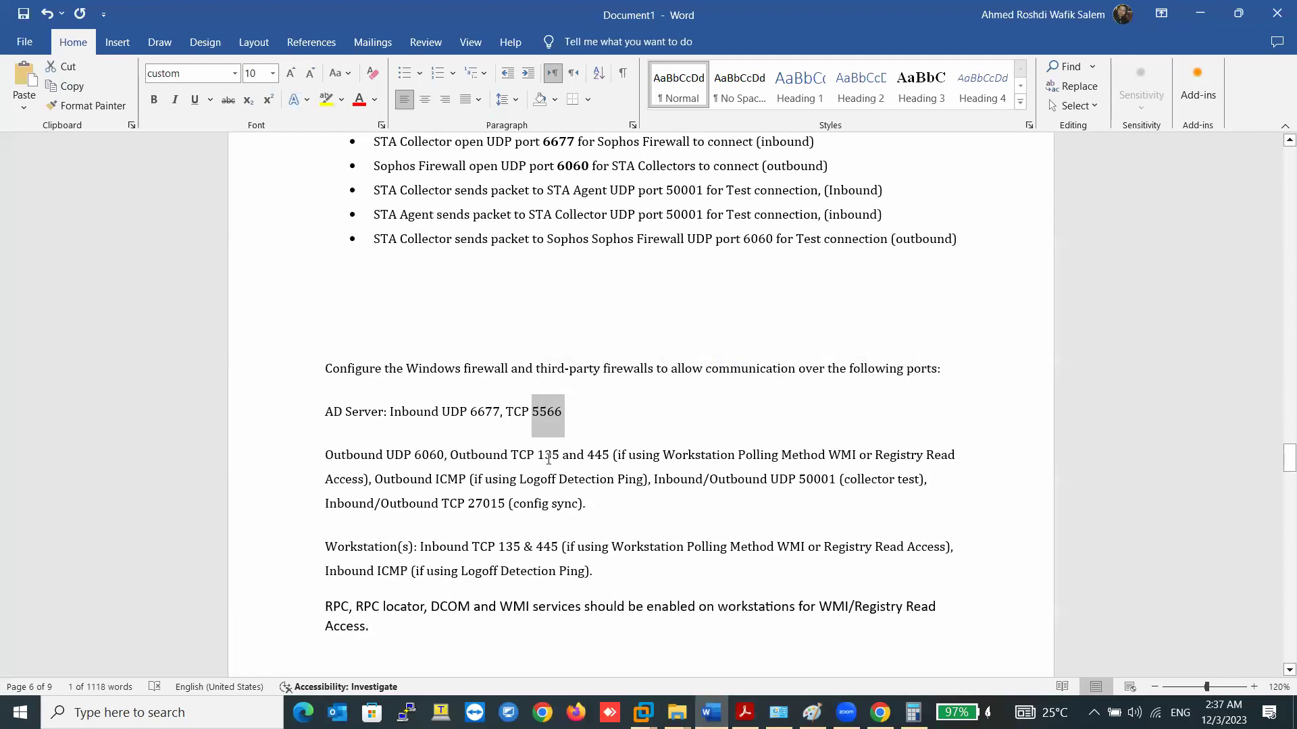
drag(457, 455, 594, 458)
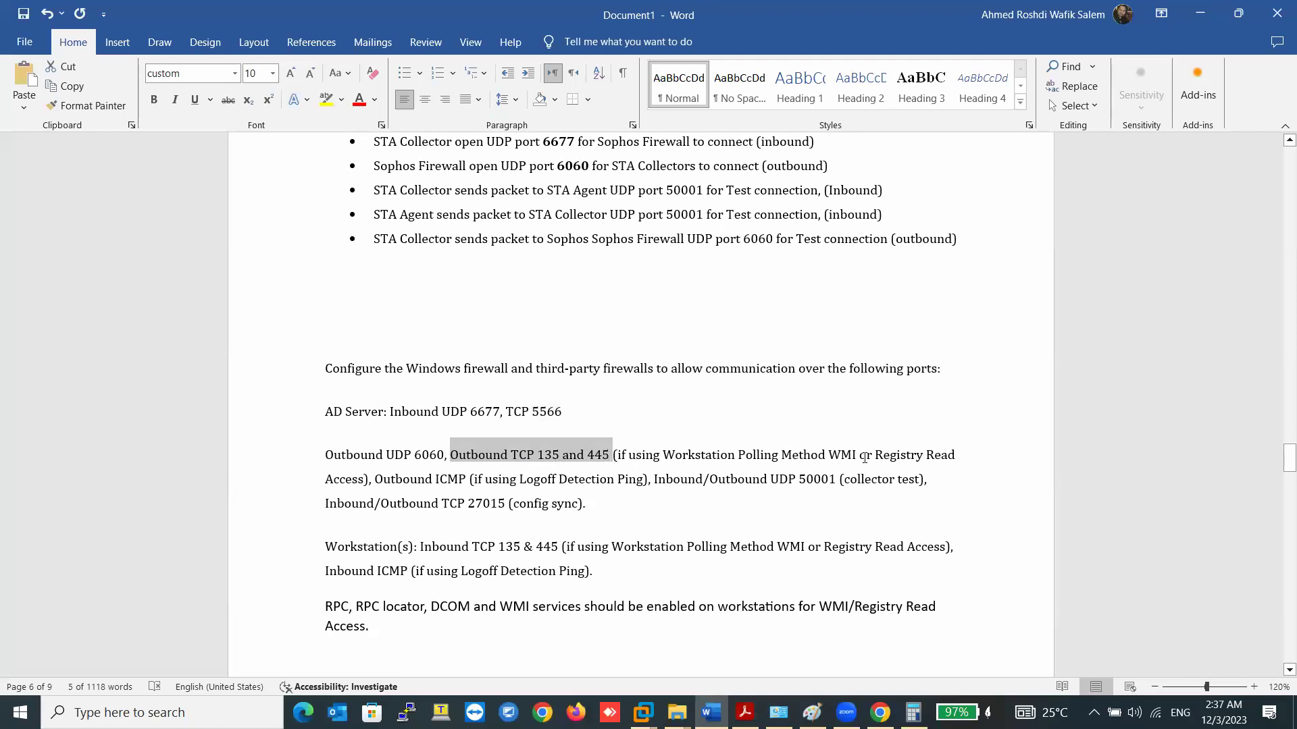
drag(857, 455, 663, 455)
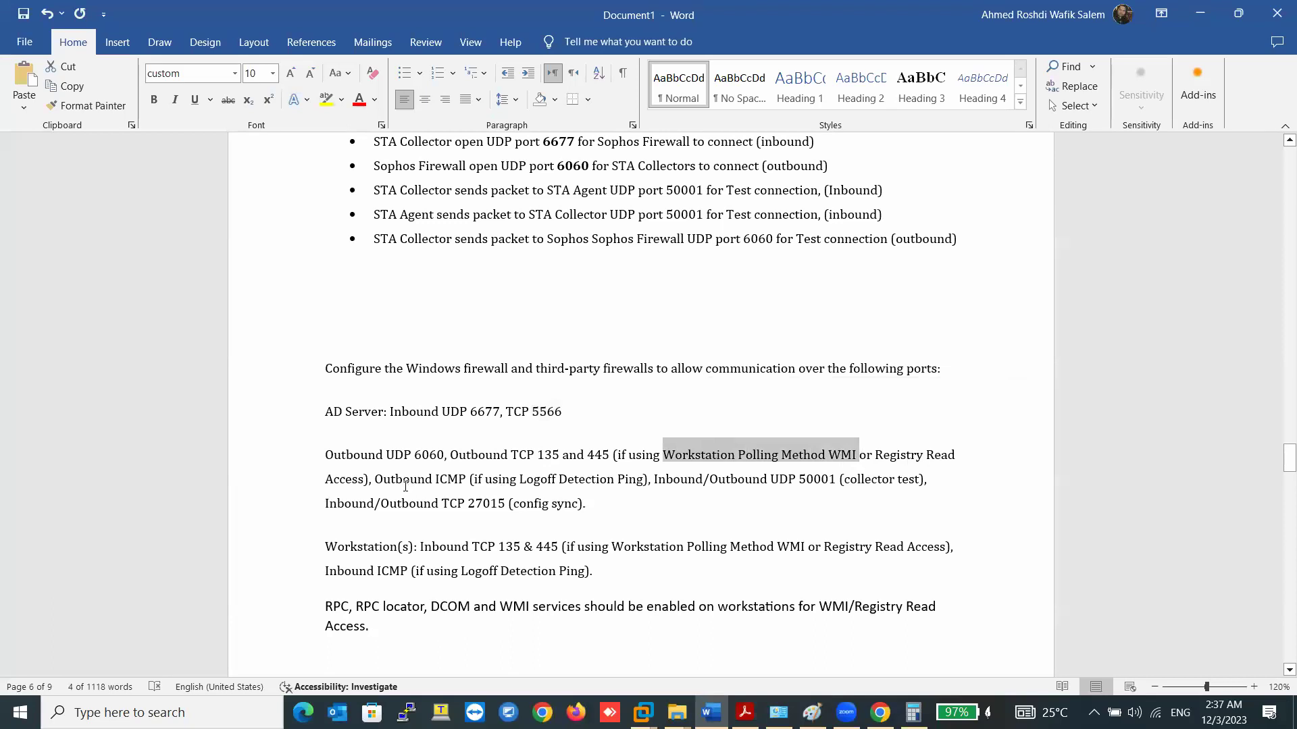
drag(364, 479, 333, 480)
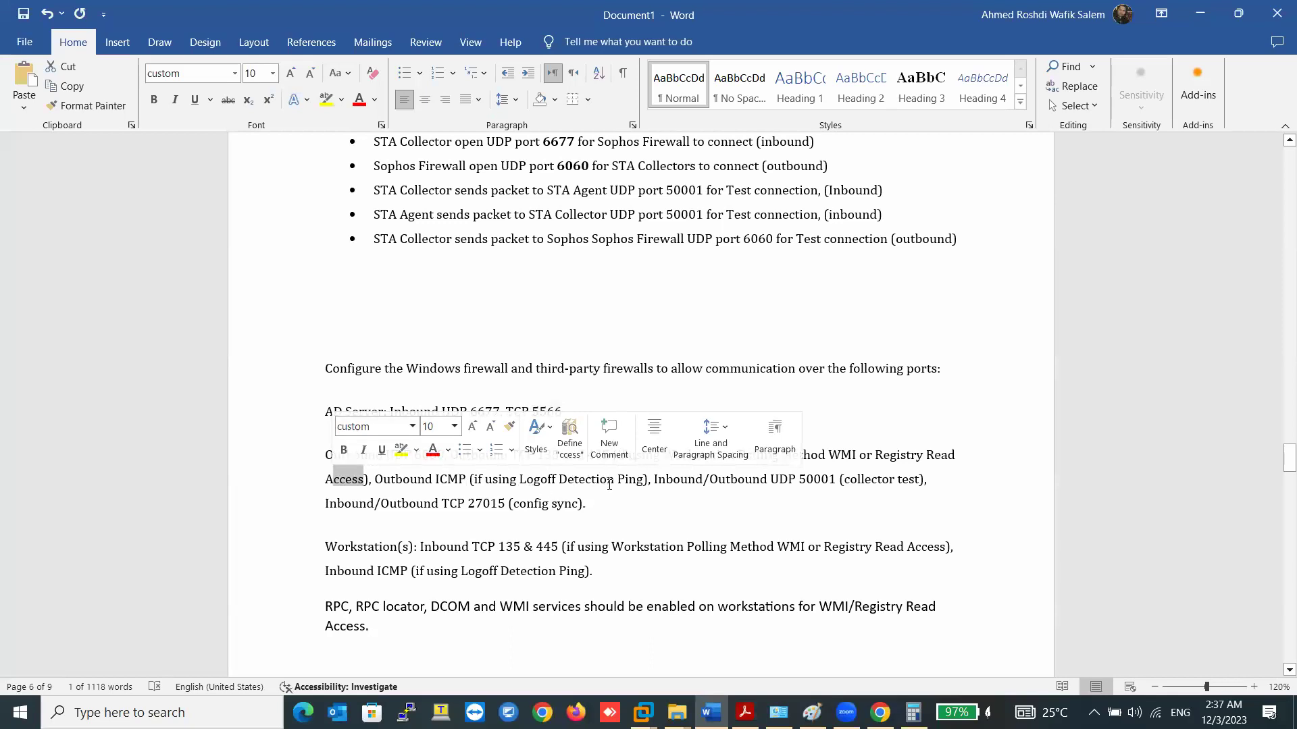
click(754, 479)
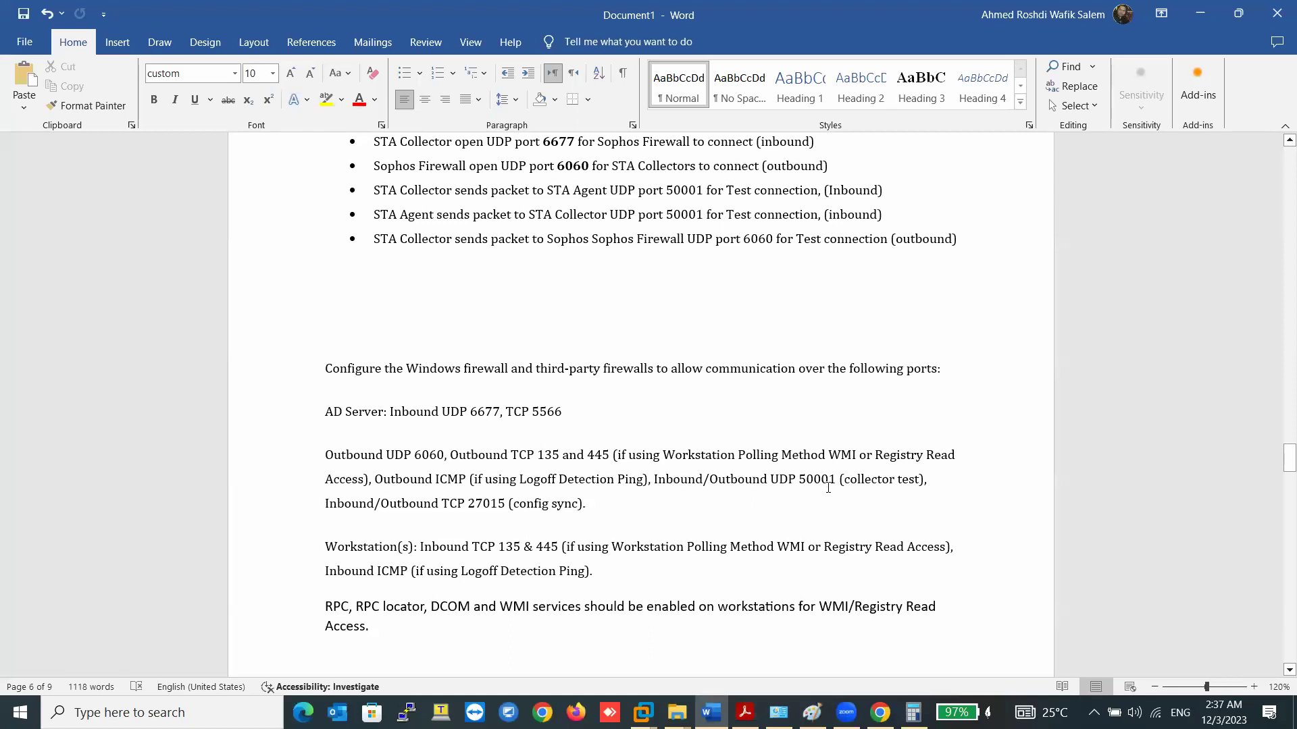
- Copy the config-sync port 27015 from the collector test requirement line
drag(930, 479, 668, 477)
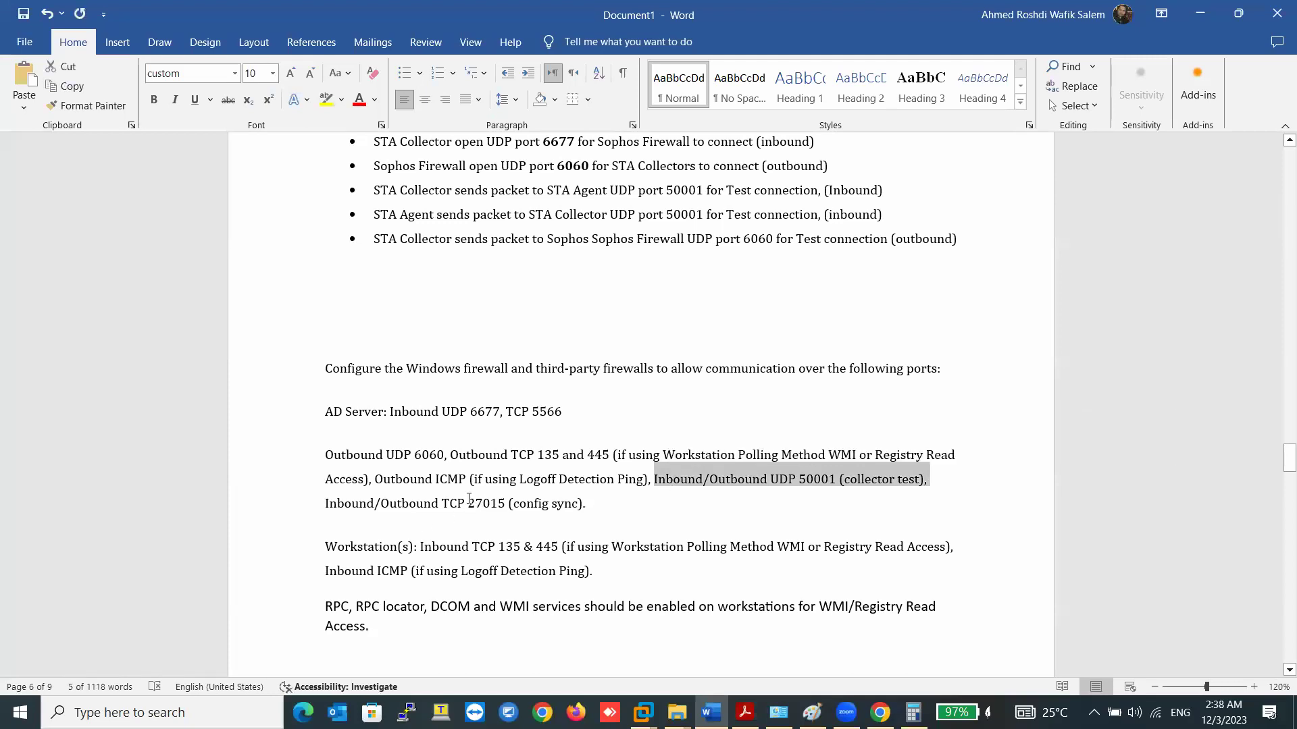
drag(468, 503, 501, 503)
right_click(501, 503)
click(534, 278)
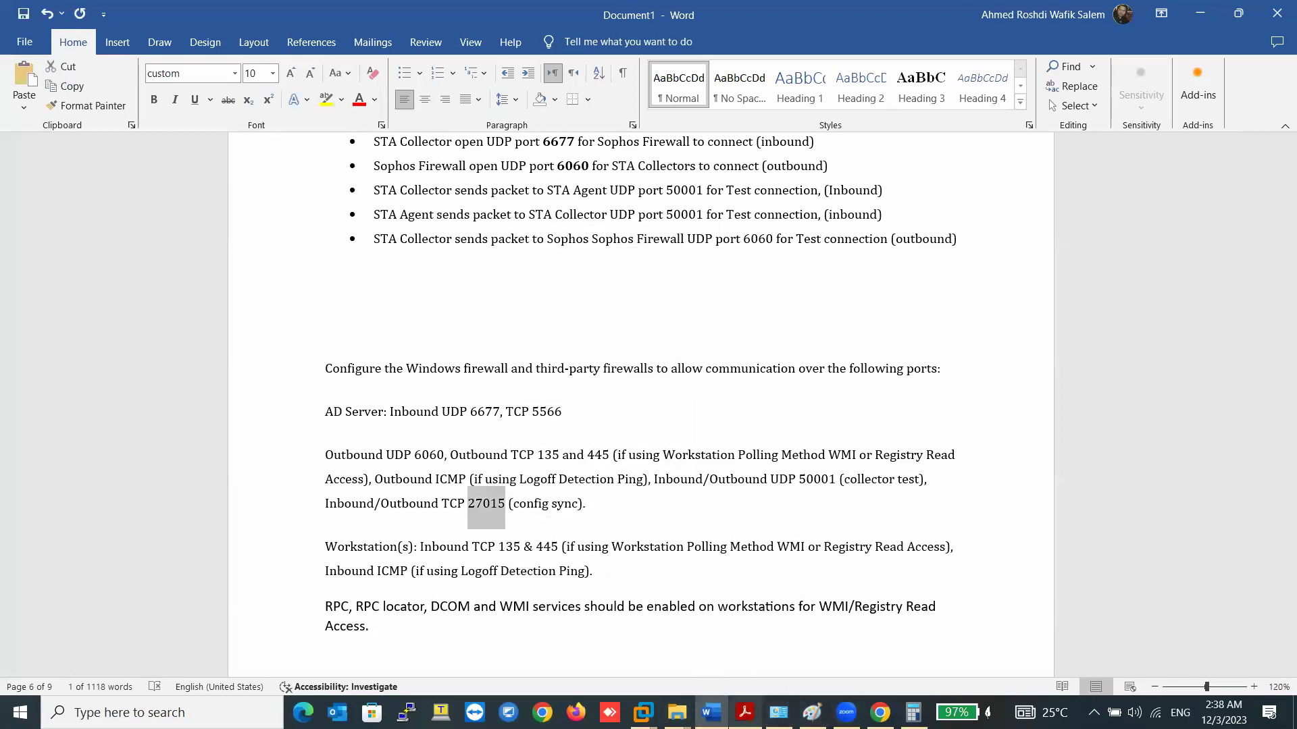
click(642, 712)
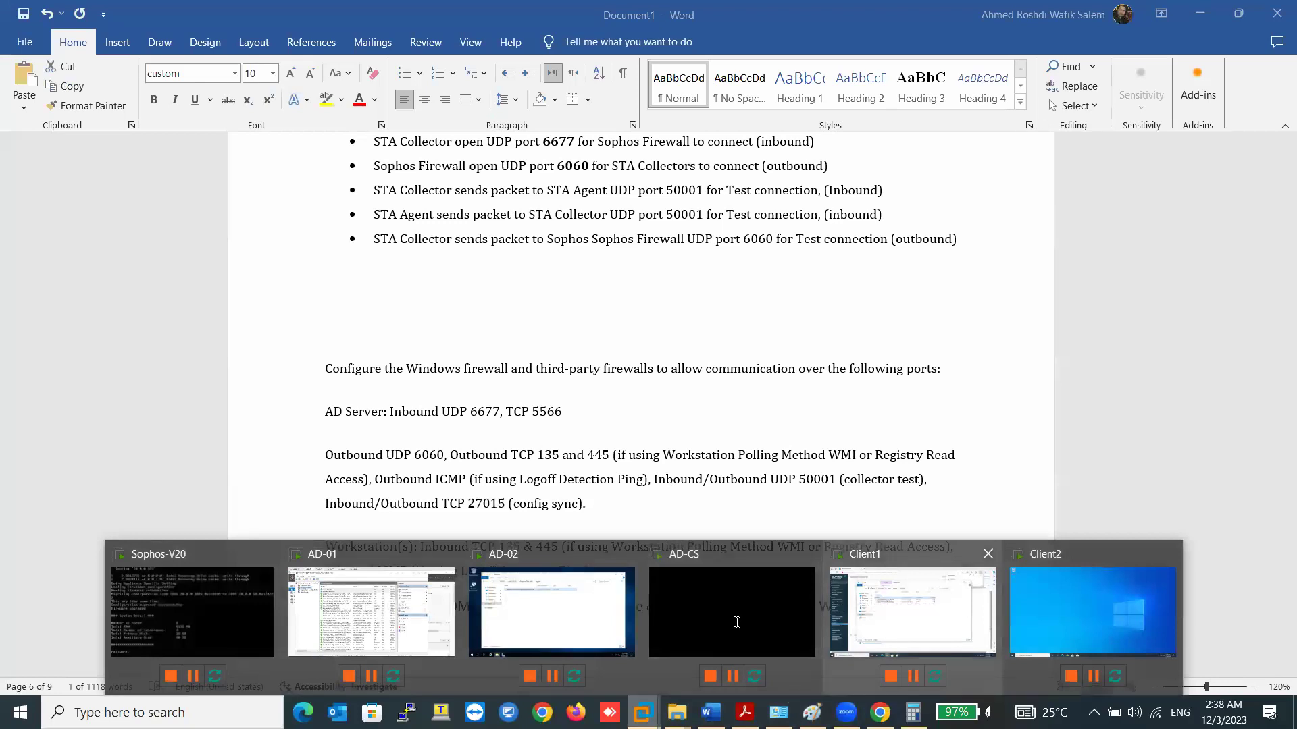
- Append 27015 to the inbound STAS Ports 50001 rule's local ports, giving 50001,27015
click(383, 615)
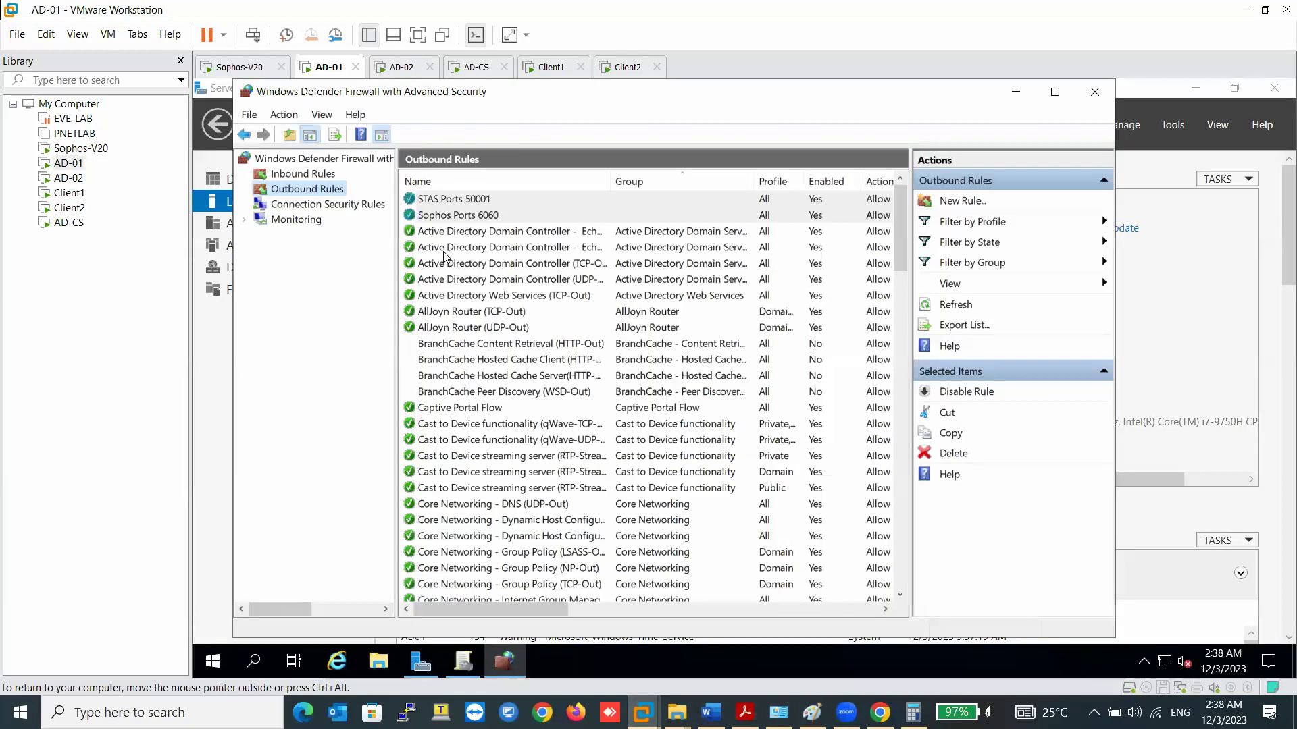
click(303, 173)
double_click(489, 216)
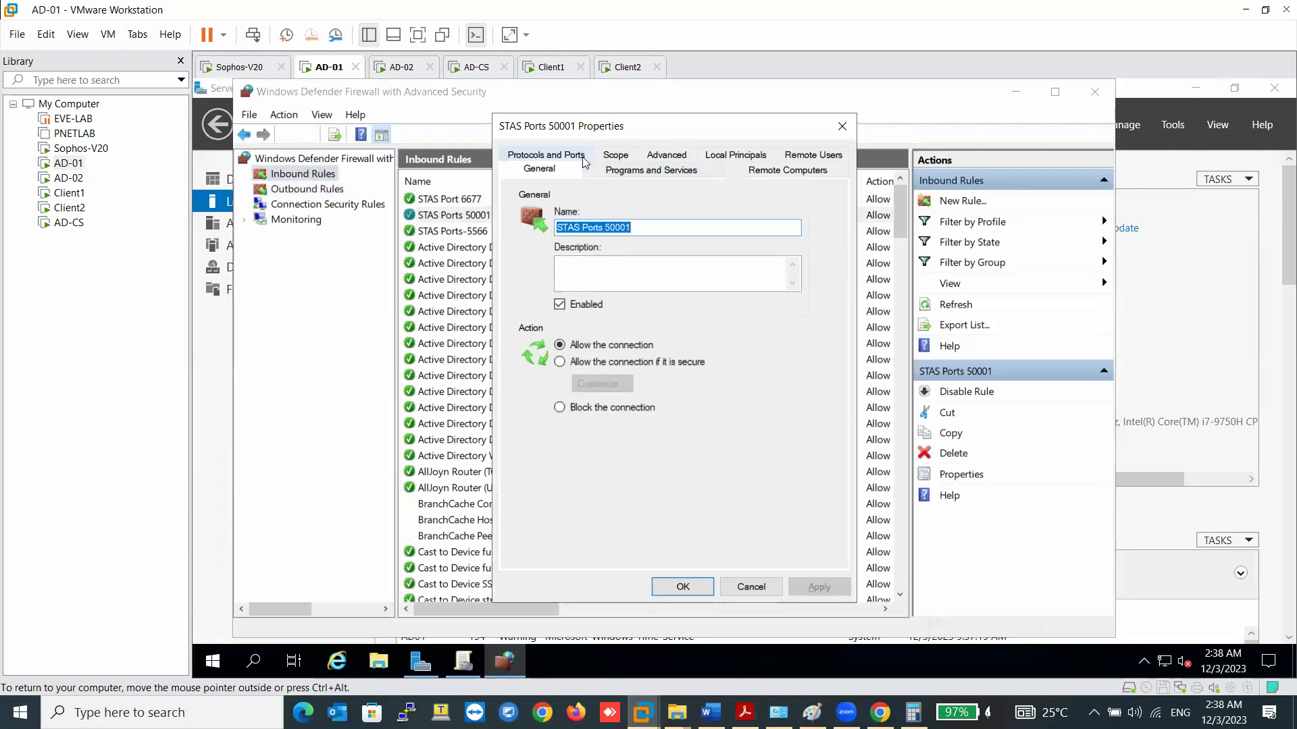
click(585, 163)
click(703, 288)
text(,27045)
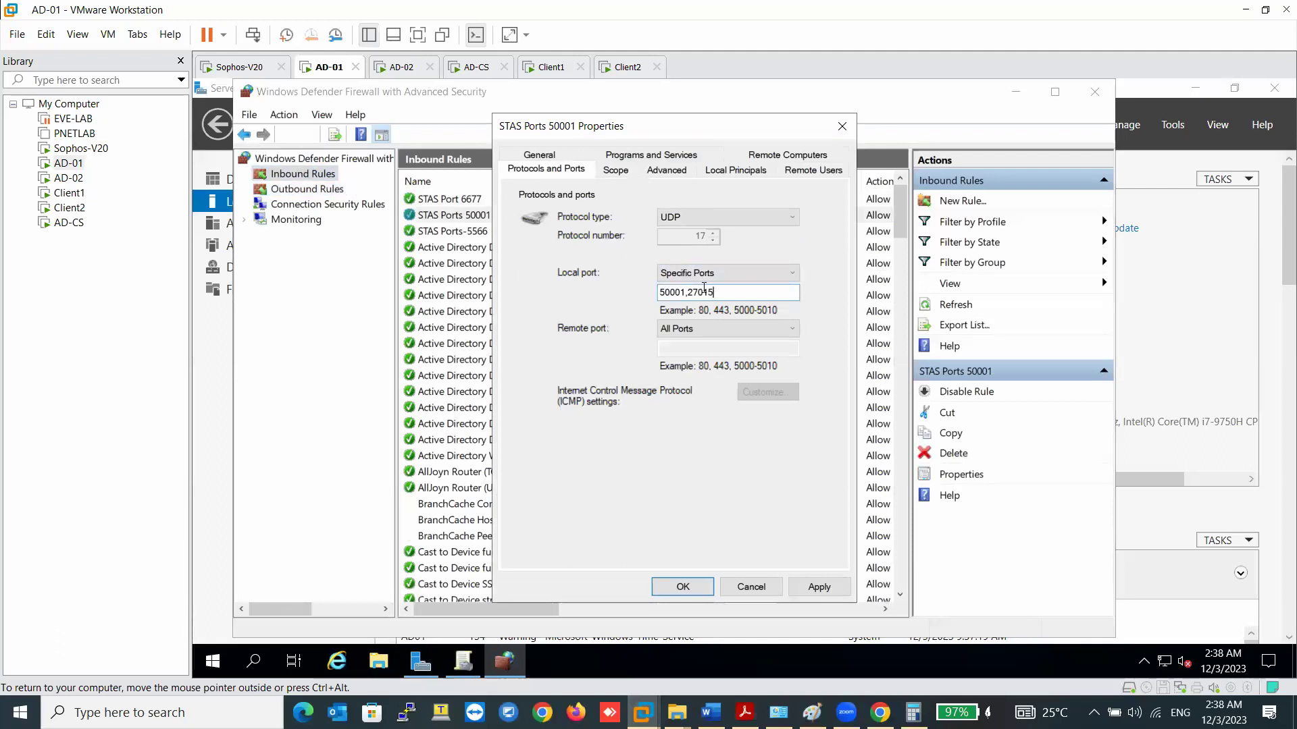
click(812, 585)
click(684, 587)
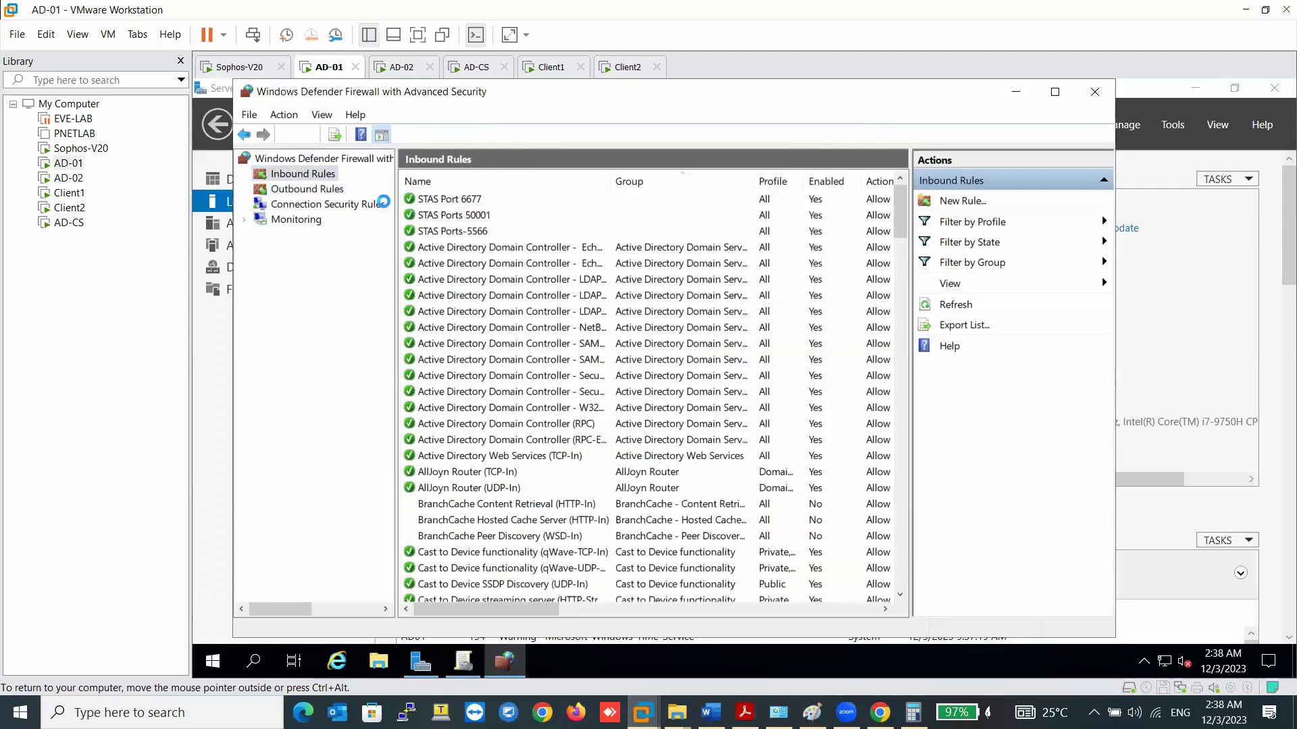
- Append 27015 to the outbound STAS Ports 50001 rule's remote ports, giving 50001,27015
click(308, 188)
click(478, 216)
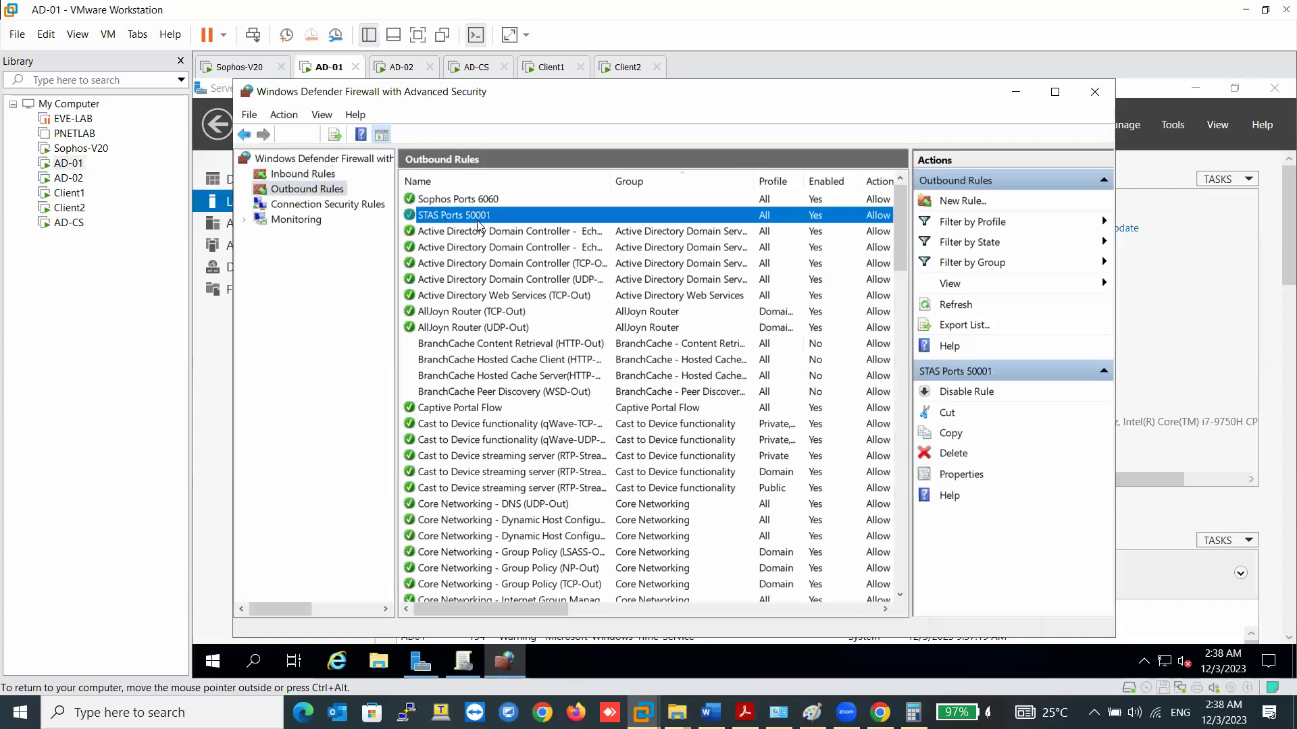
double_click(478, 217)
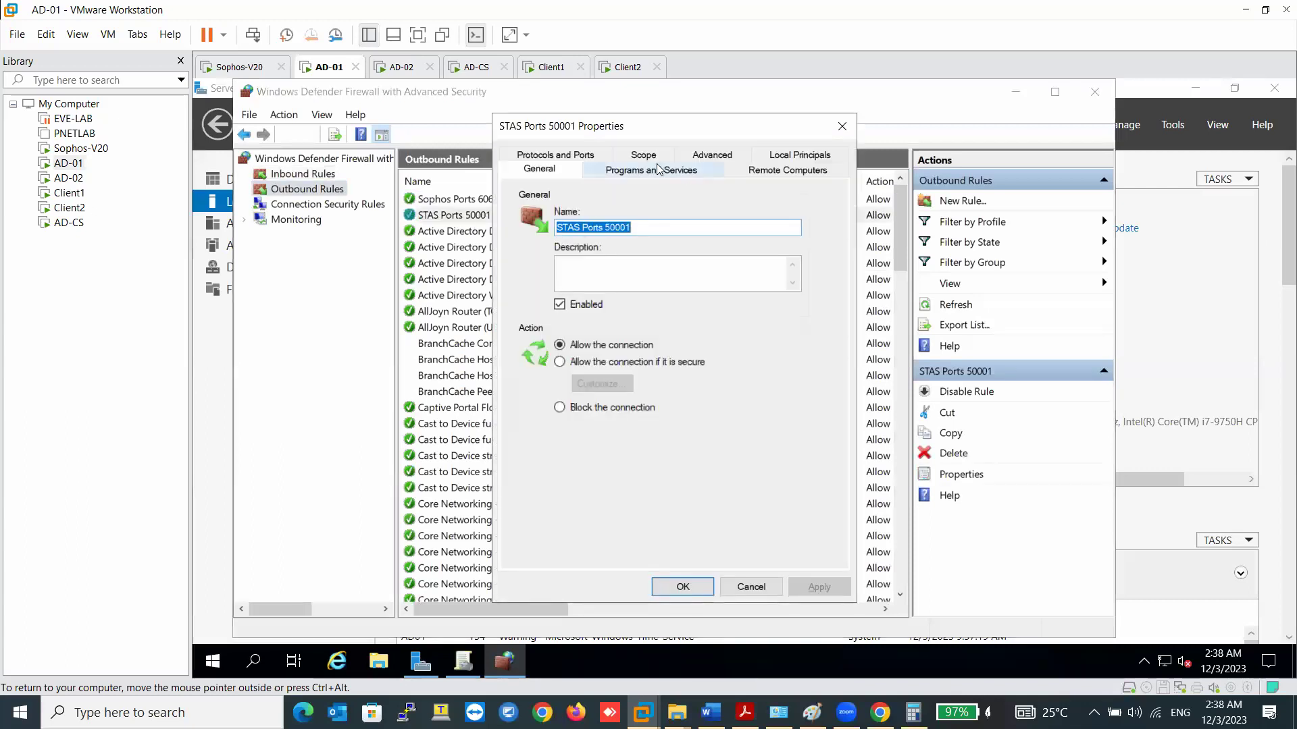
click(555, 155)
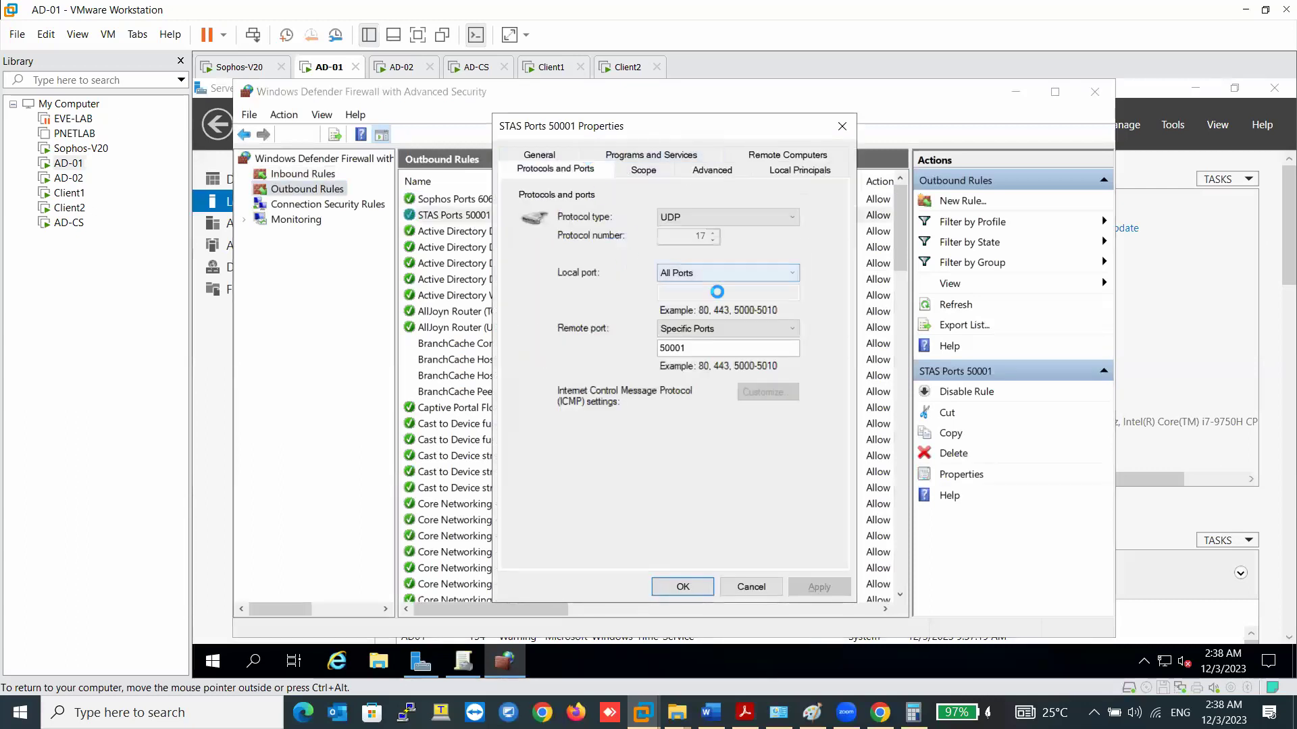
click(717, 349)
text(,27015)
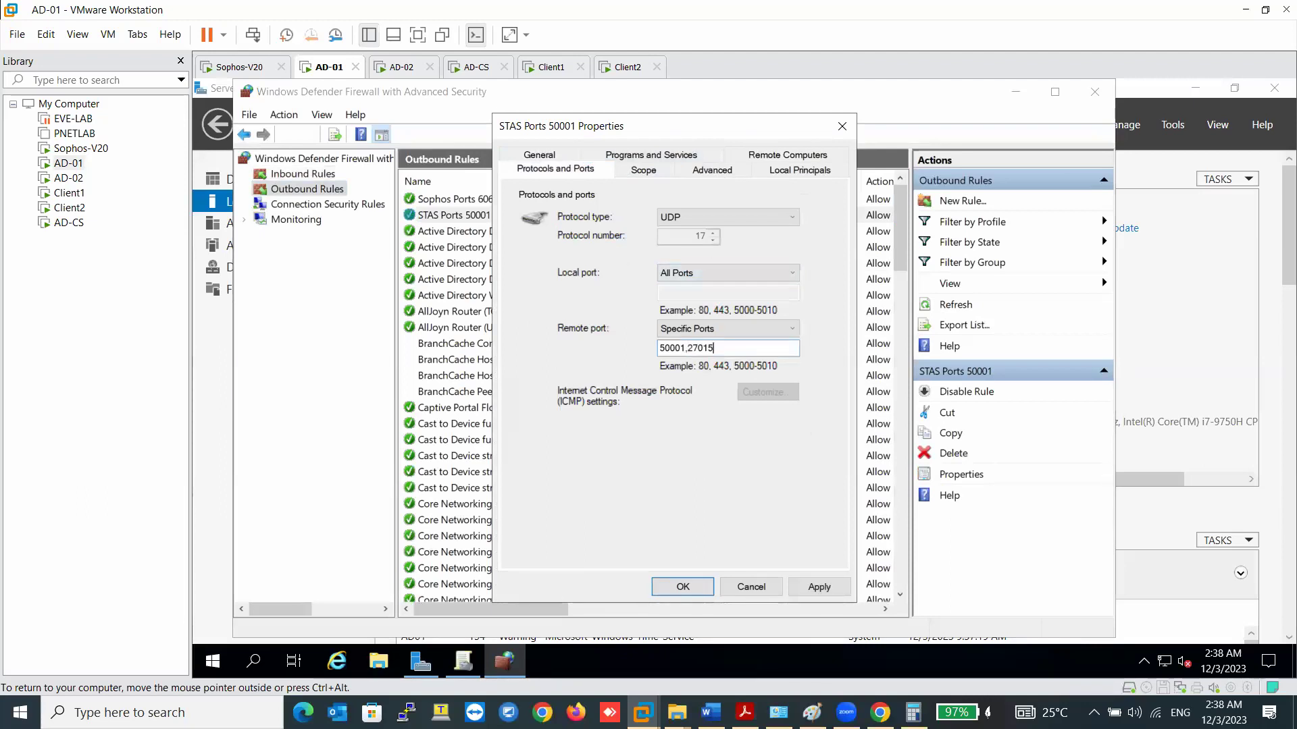
click(806, 587)
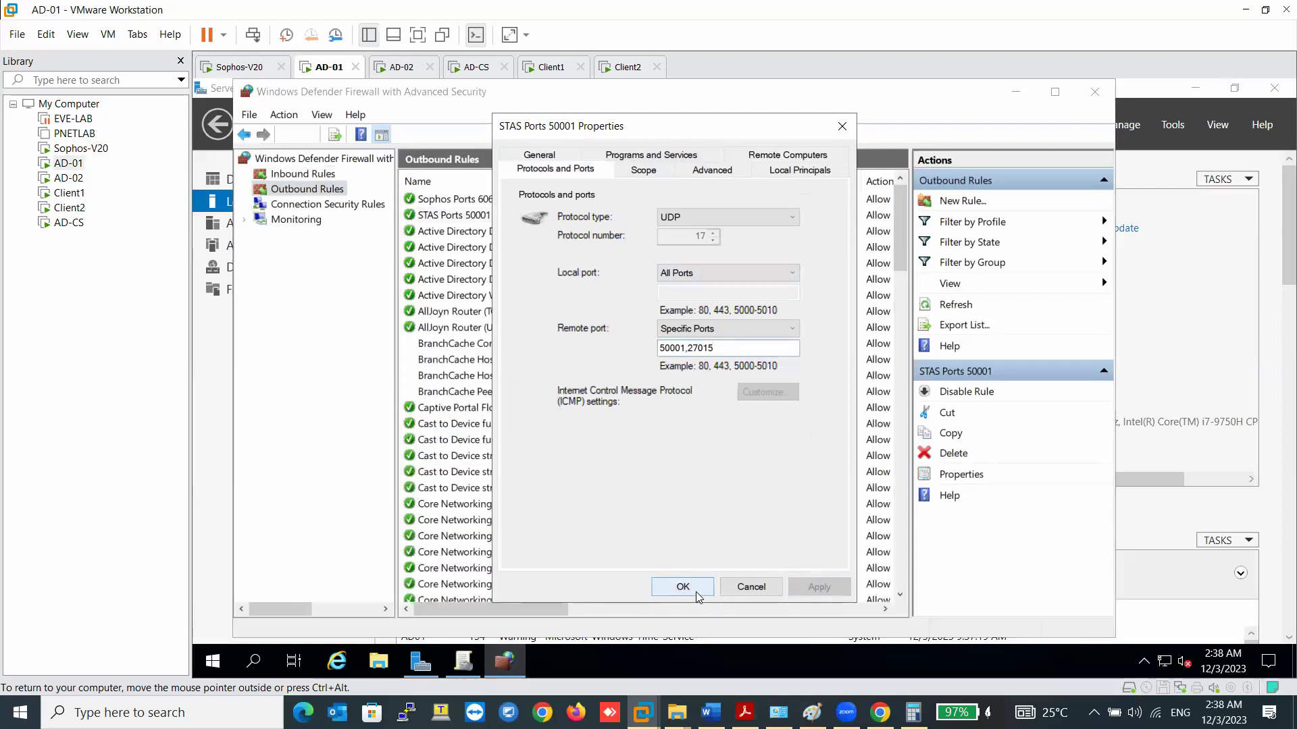
click(696, 592)
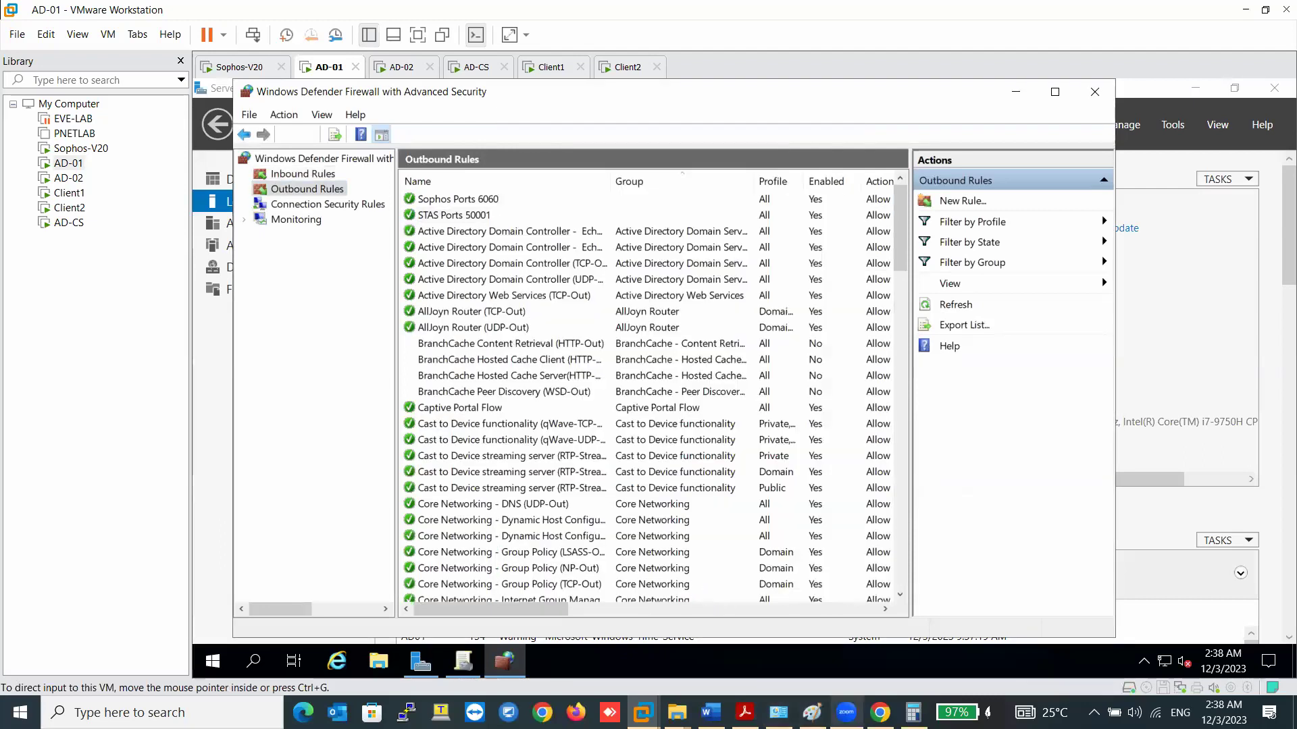
click(711, 713)
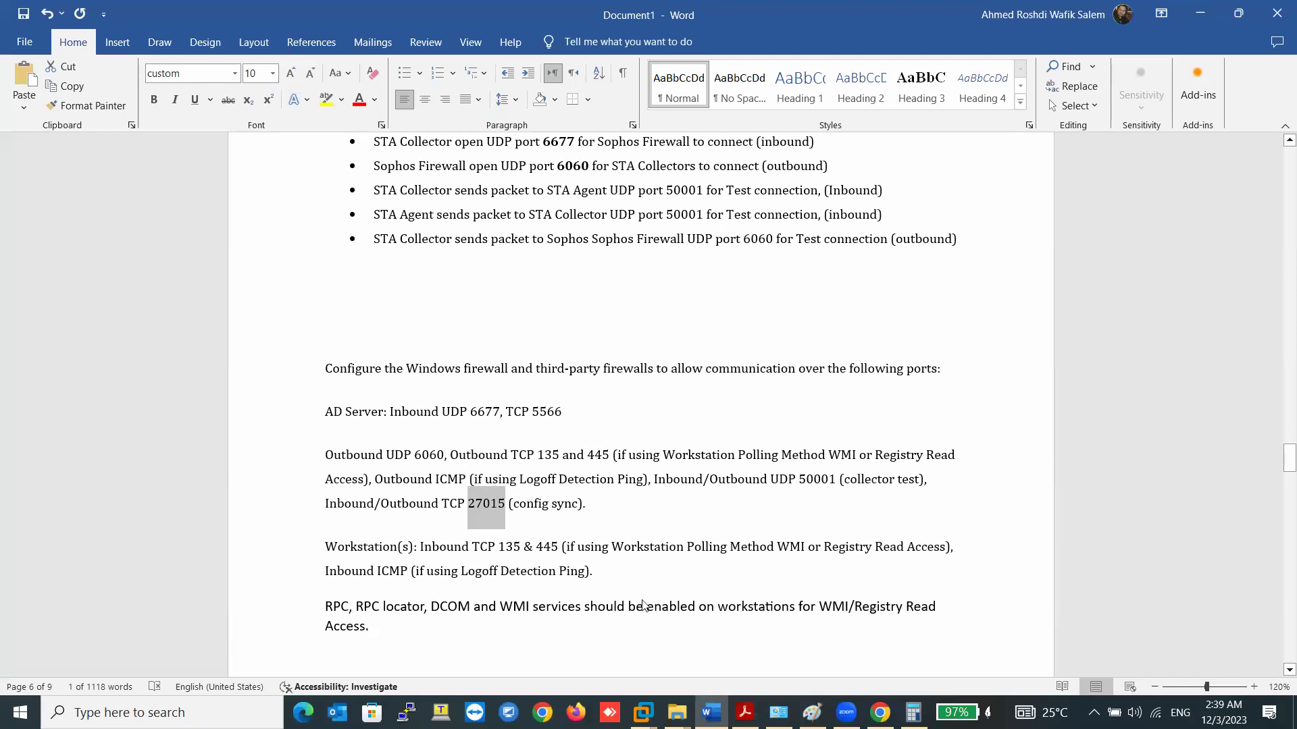
key(super+t)
key(Left)
key(Left)
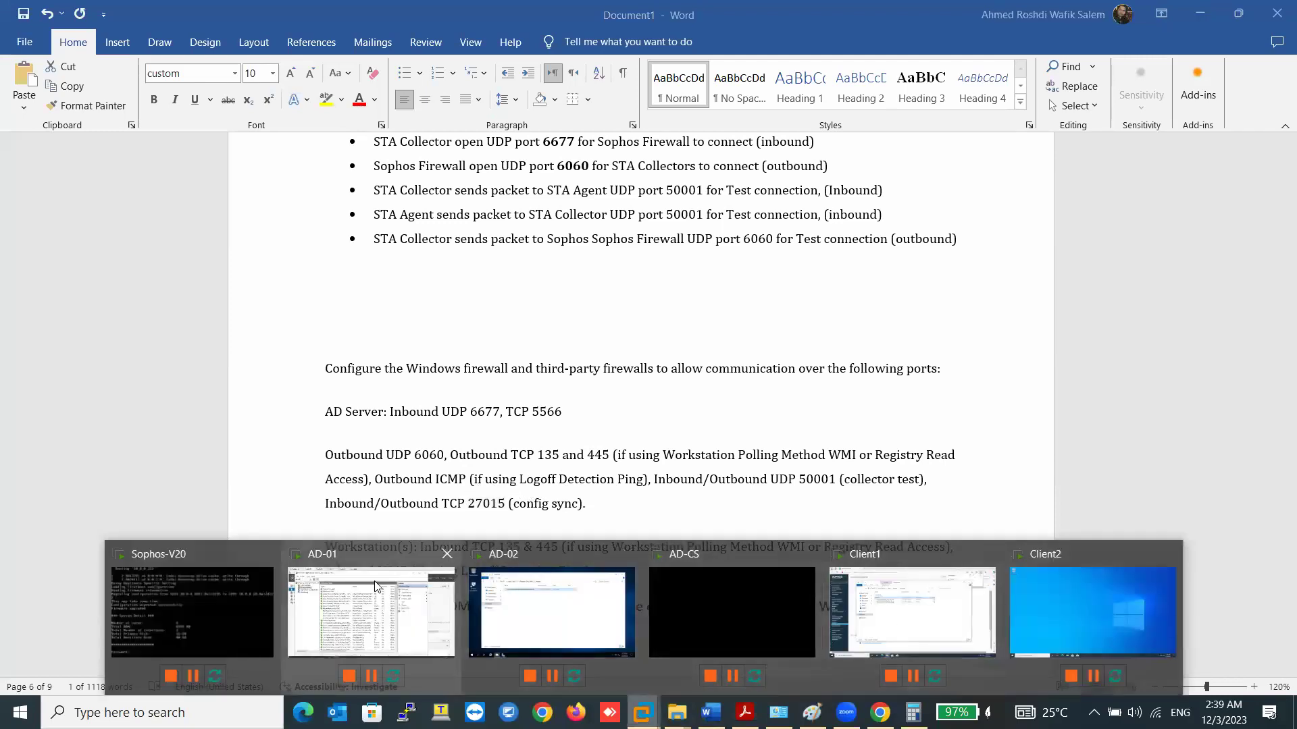
key(Return)
- Create an outbound TCP rule for remote ports 135,445 named STAS Ports 135,445
right_click(319, 192)
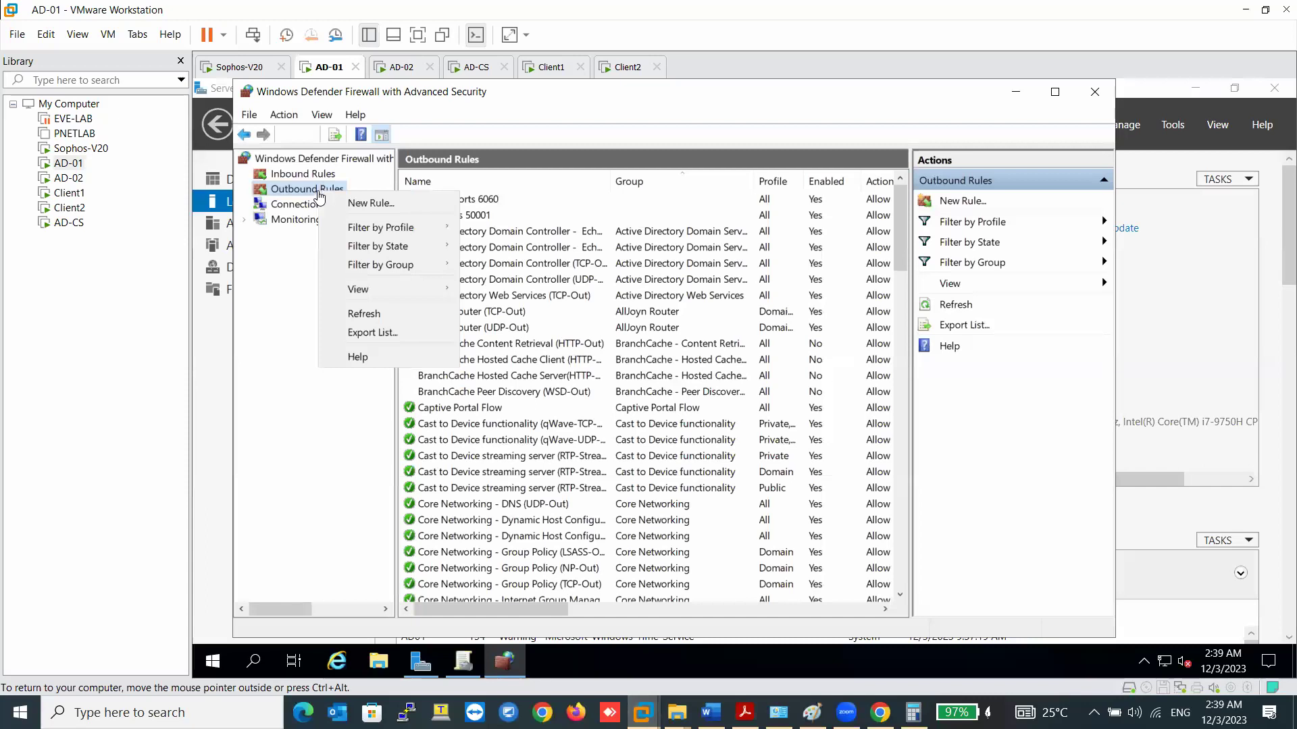
click(336, 204)
click(433, 315)
click(717, 585)
click(540, 362)
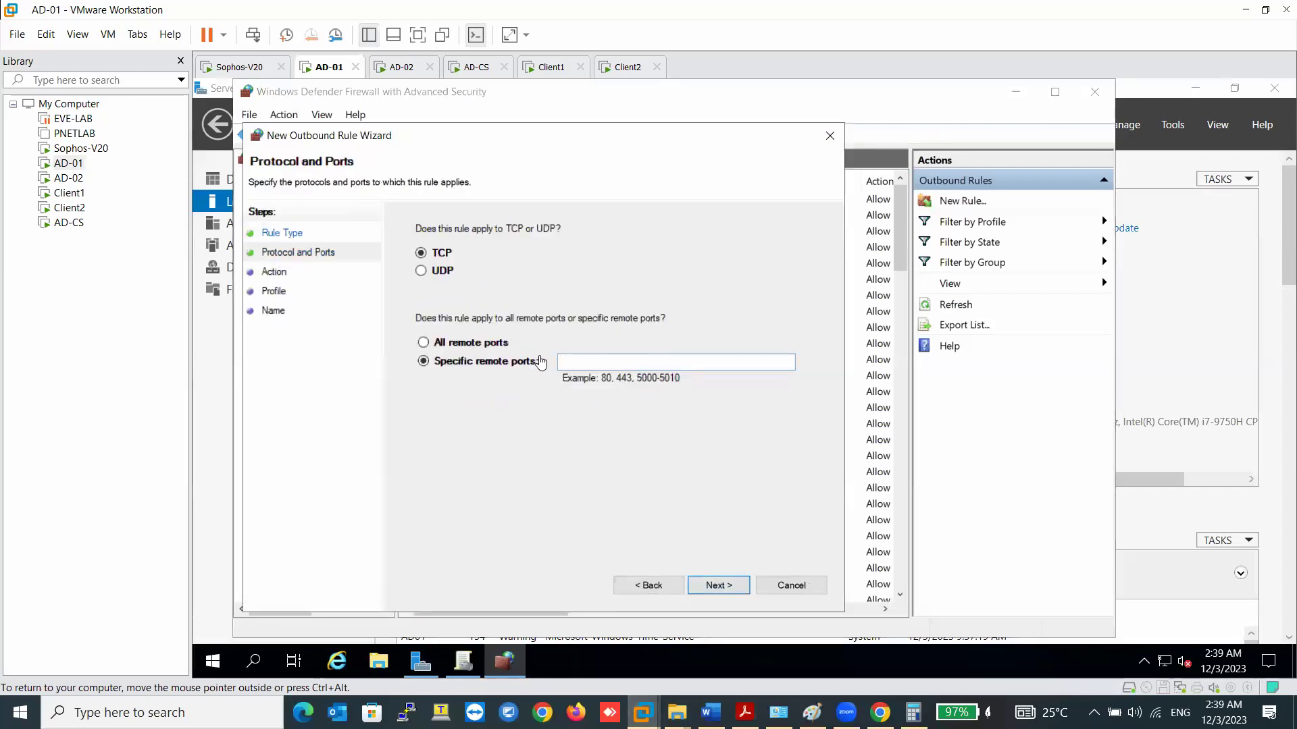
click(609, 365)
text(135,445)
key(Return)
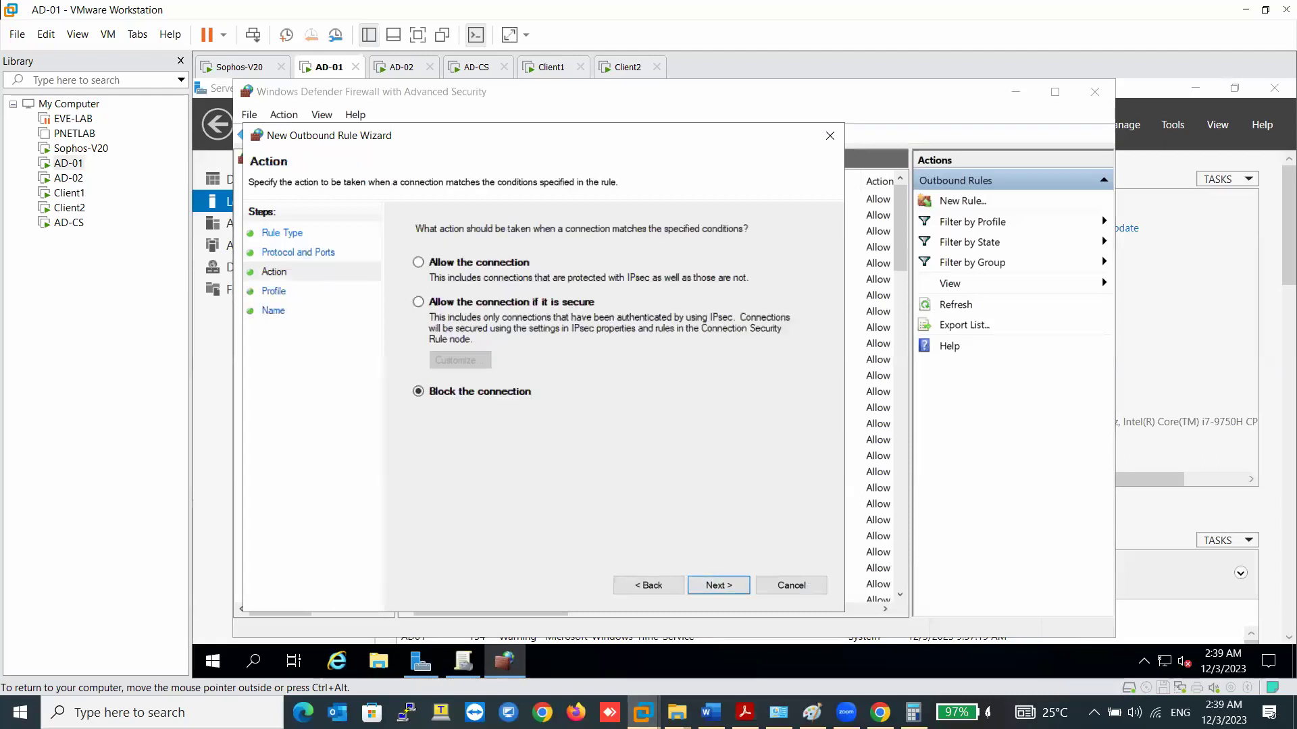
key(Return)
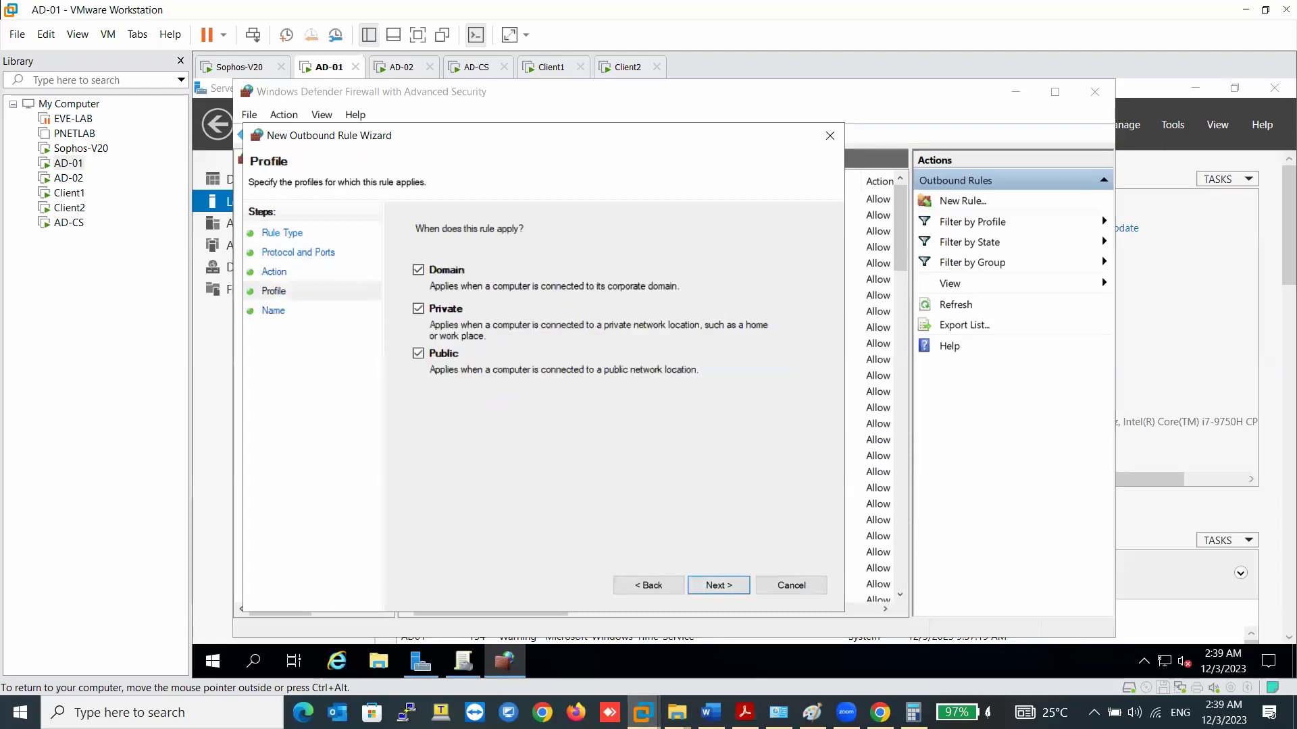
key(Return)
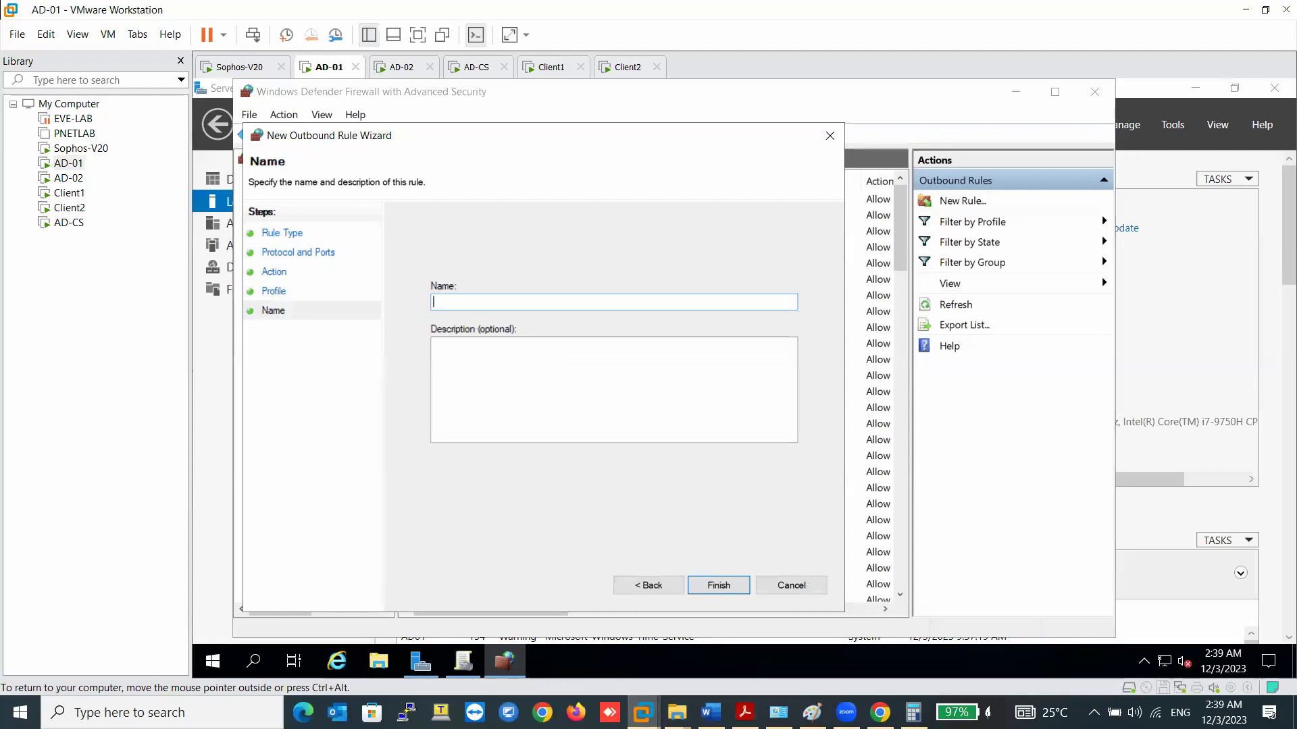
text(TAS Ports 135,445)
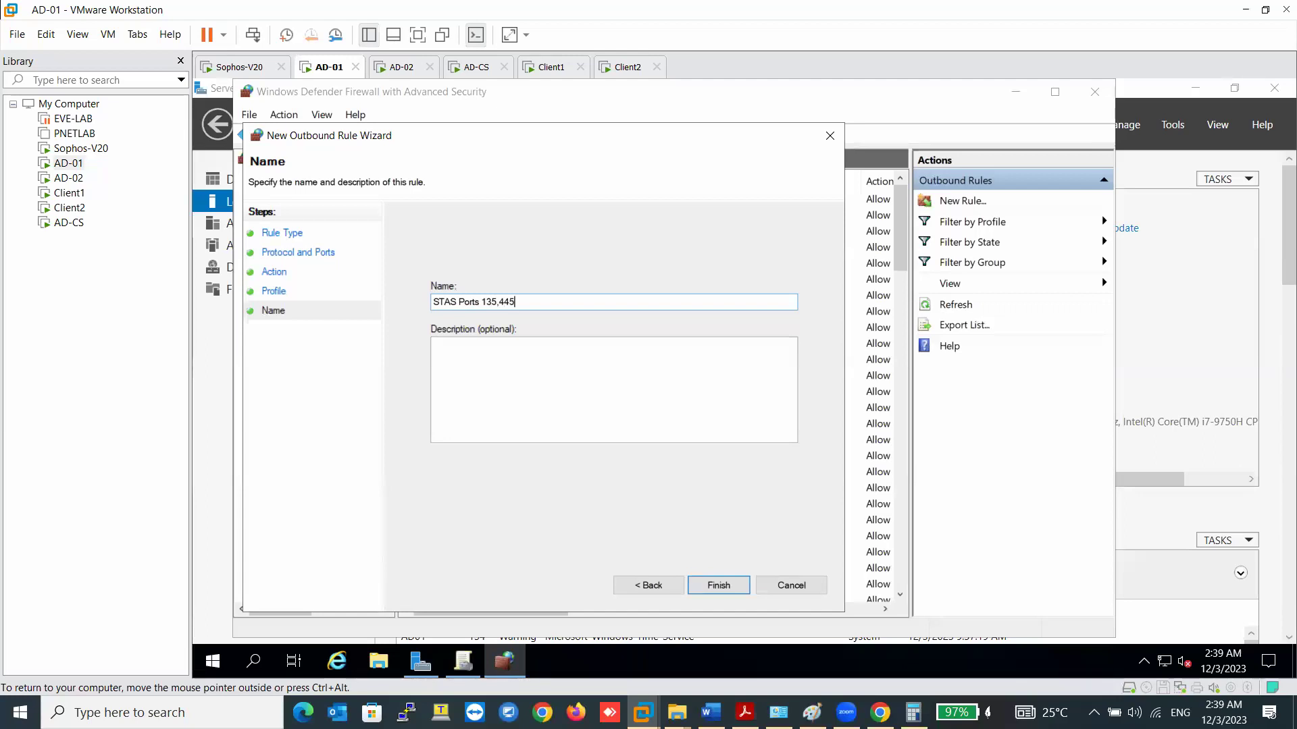
click(703, 585)
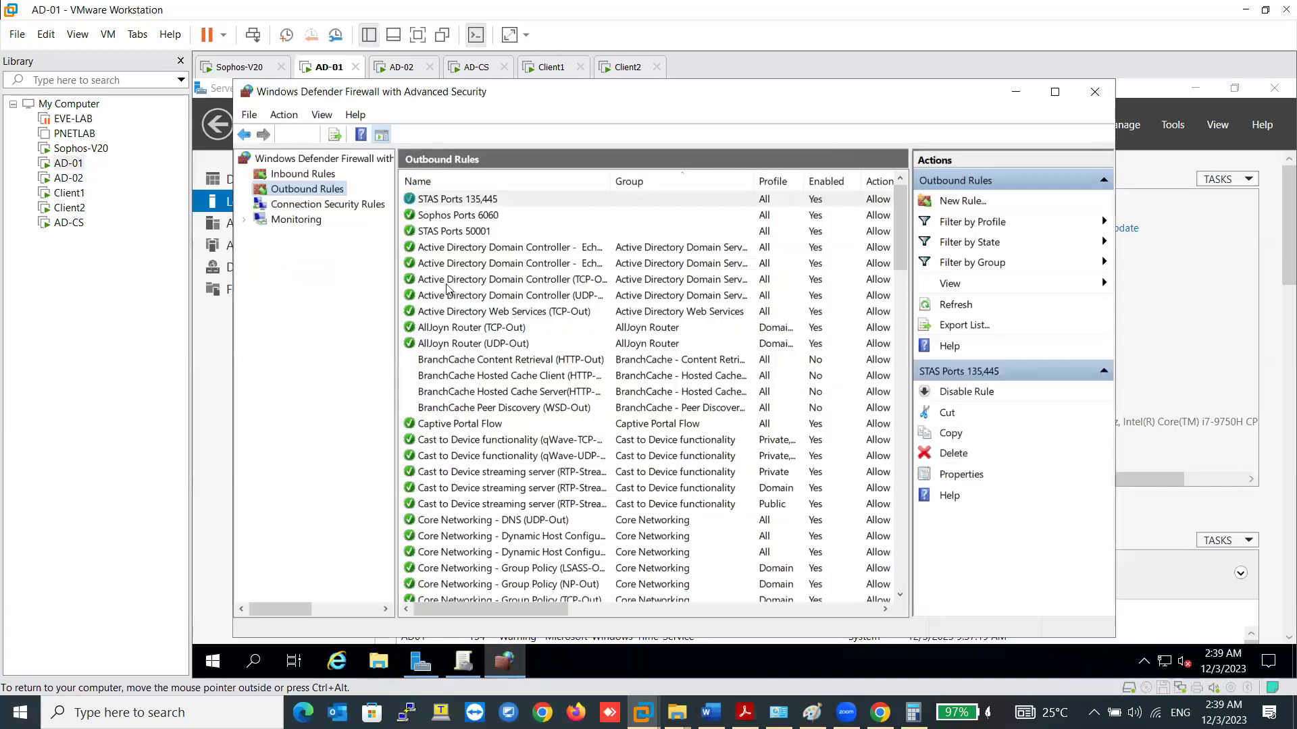
- Check the predefined Windows Management Instrumentation (WMI) rule group, then cancel since it already exists
right_click(301, 197)
click(338, 204)
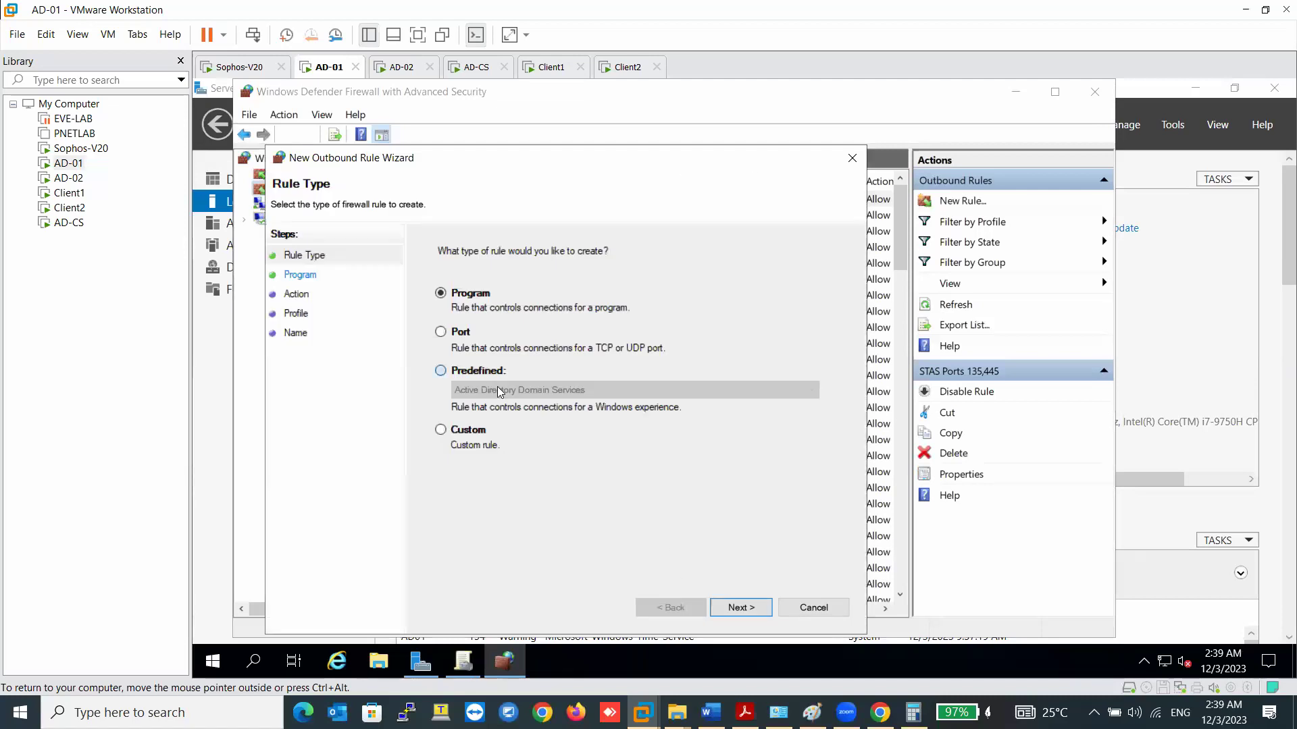
click(500, 389)
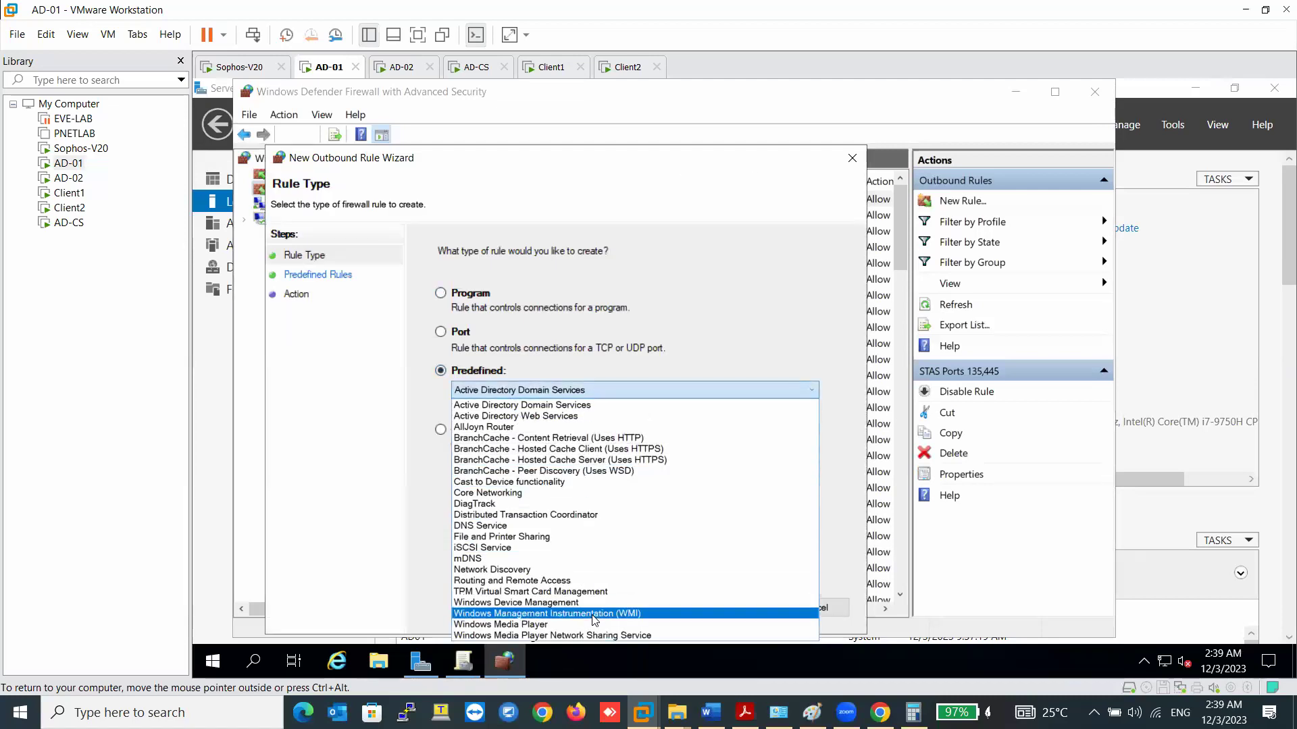
click(593, 614)
click(741, 608)
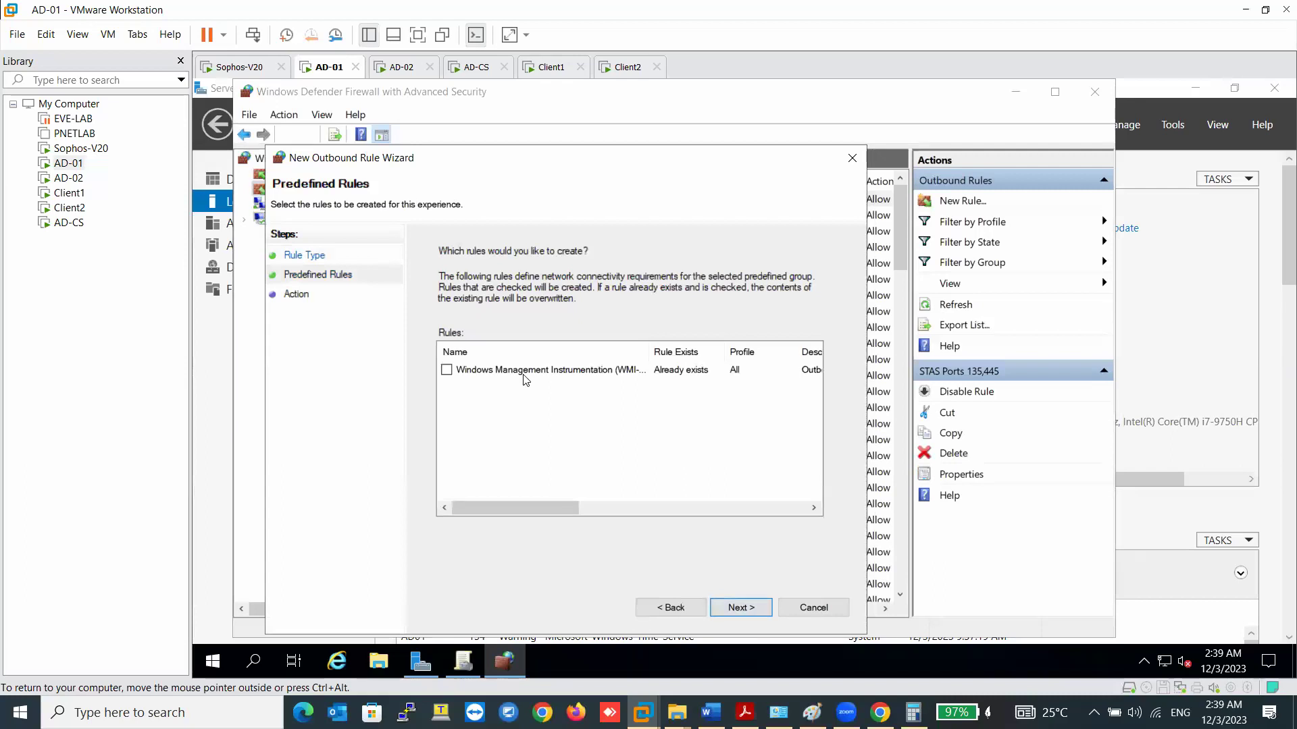
click(813, 607)
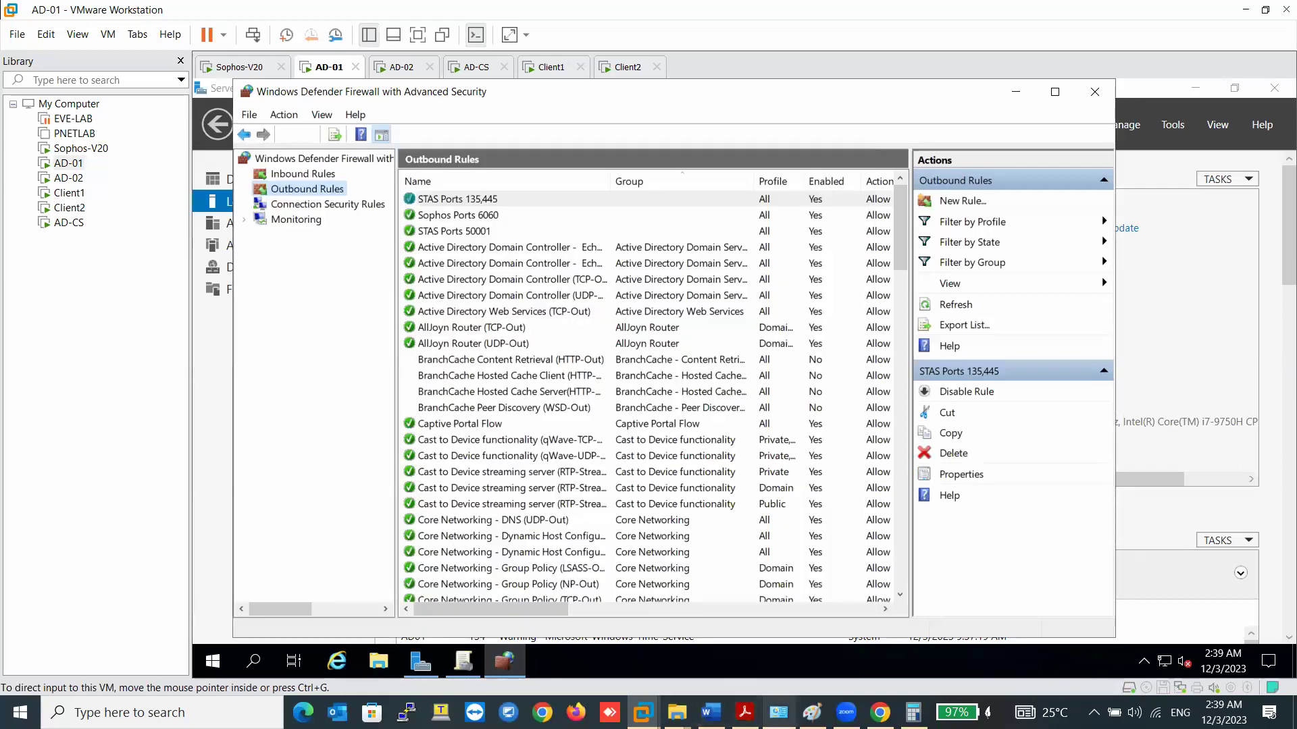
- Highlight the workstations' 'Inbound TCP 135 & 445' line in Word, then switch to AD-02
mouse_move(879, 712)
click(711, 713)
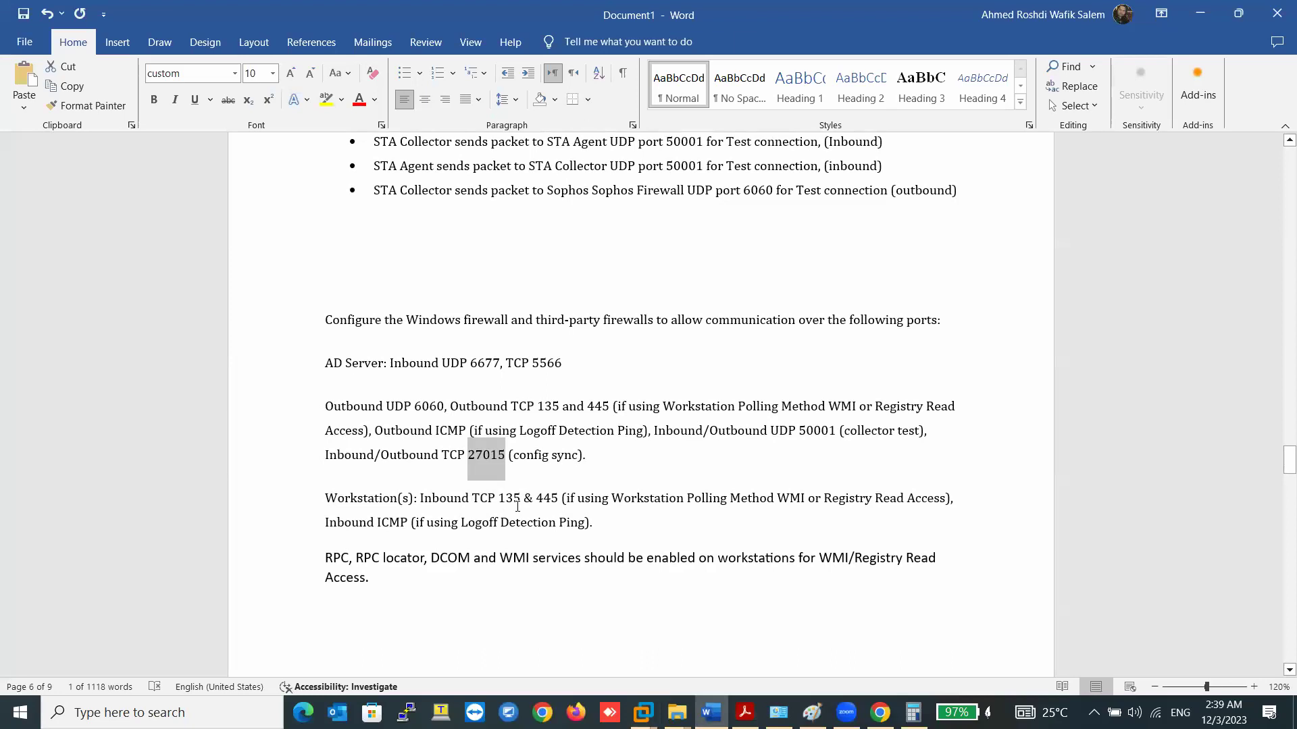
drag(462, 498, 542, 499)
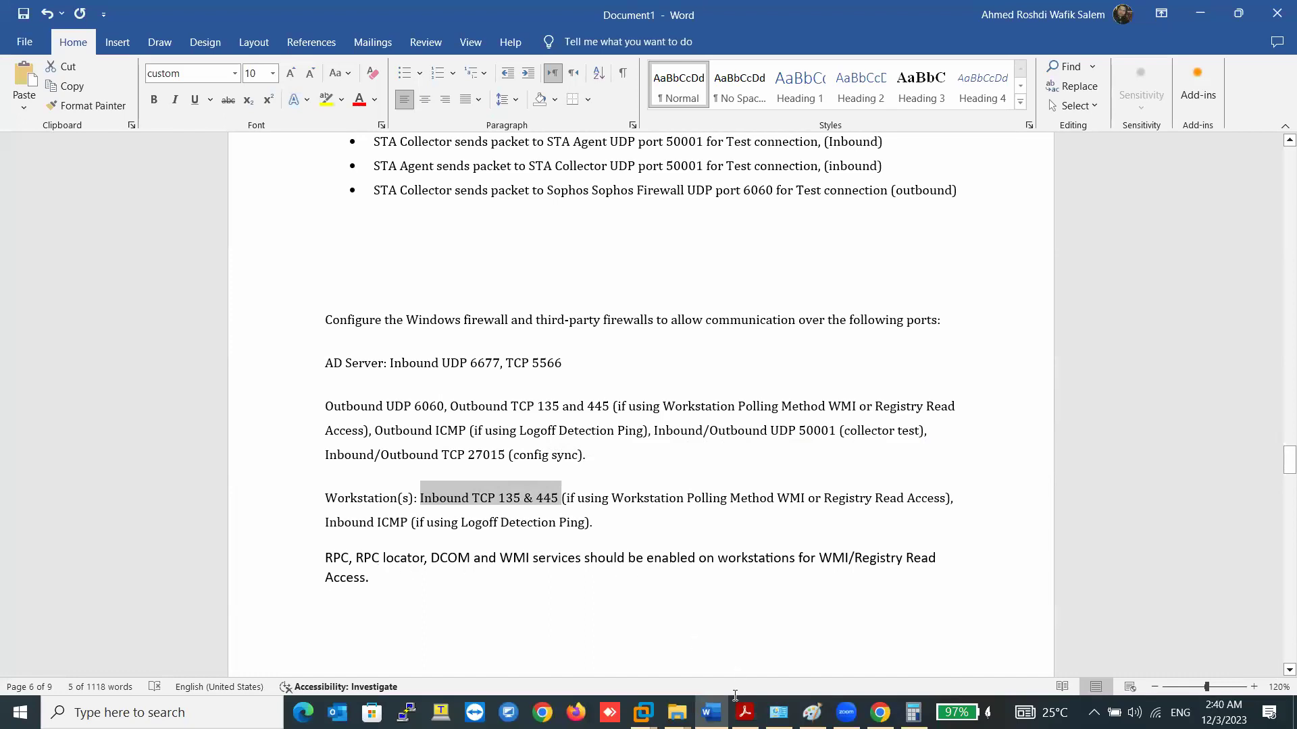
mouse_move(643, 712)
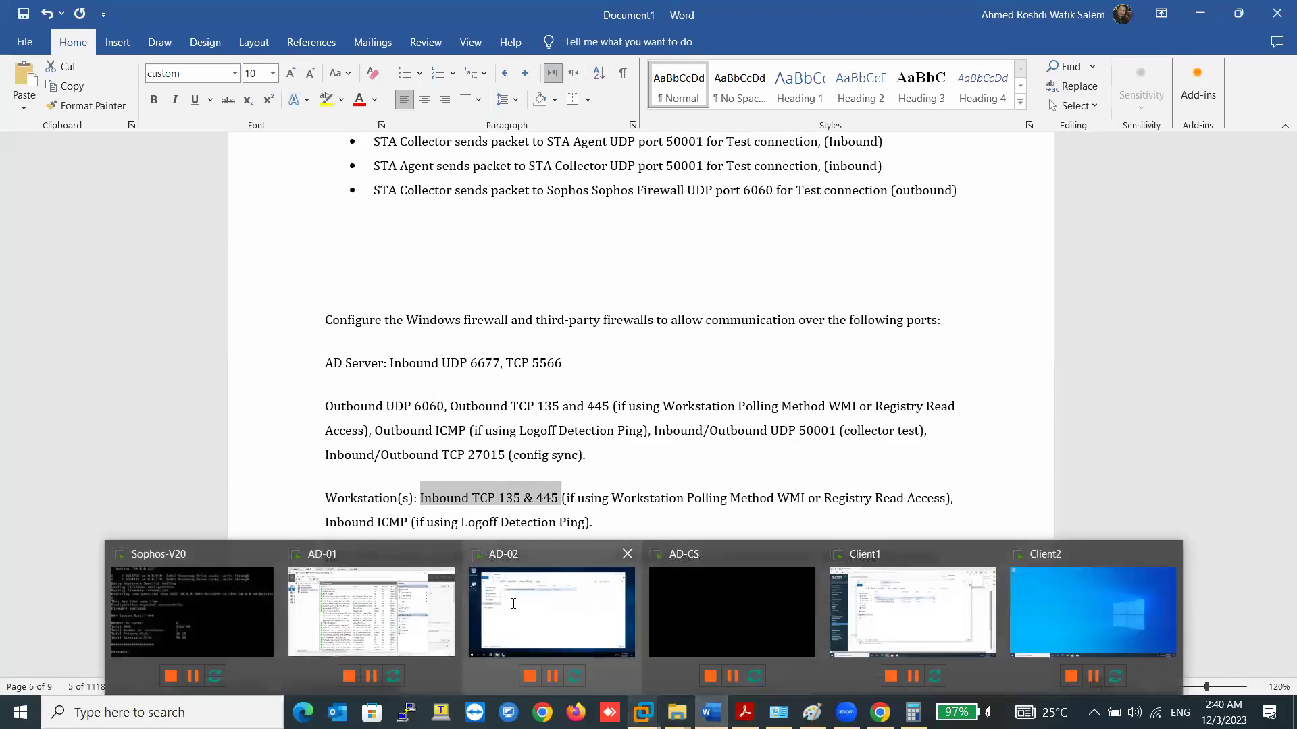
click(521, 622)
- On AD-02, go through network settings to the firewall page and reach the advanced firewall console
right_click(1164, 661)
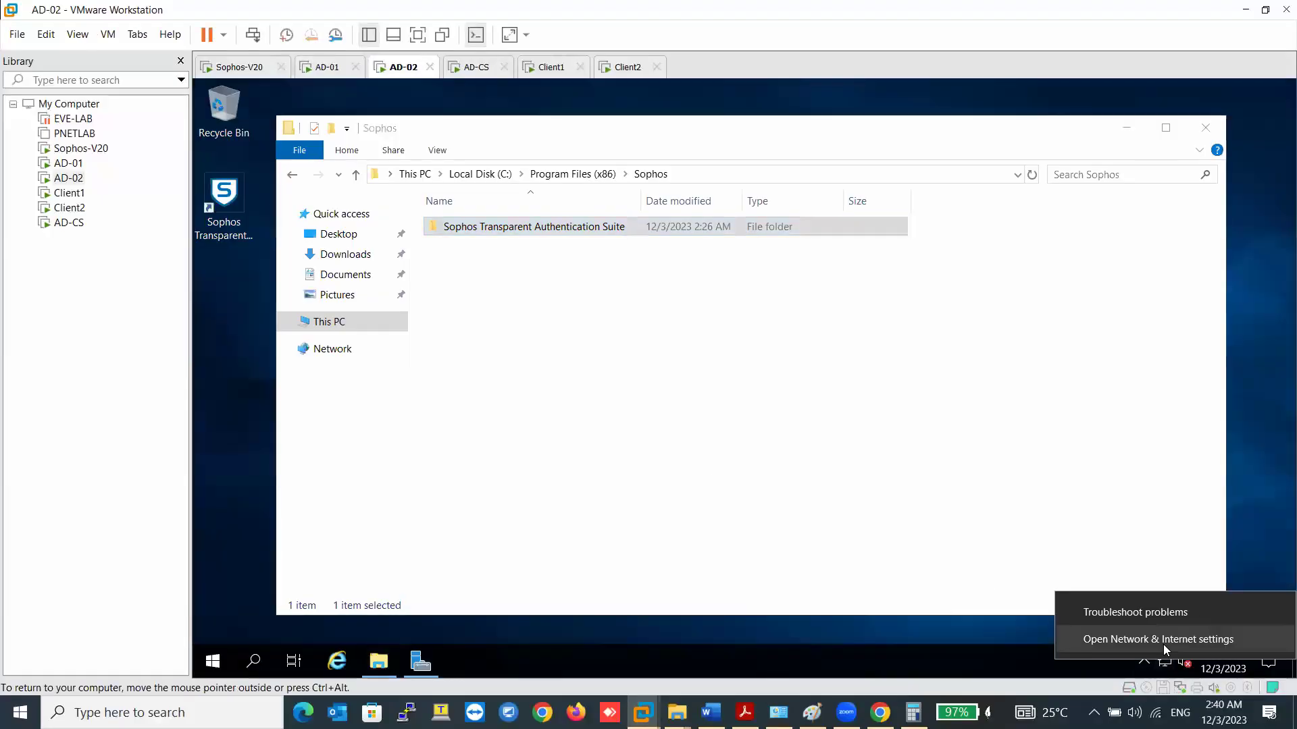
click(1163, 638)
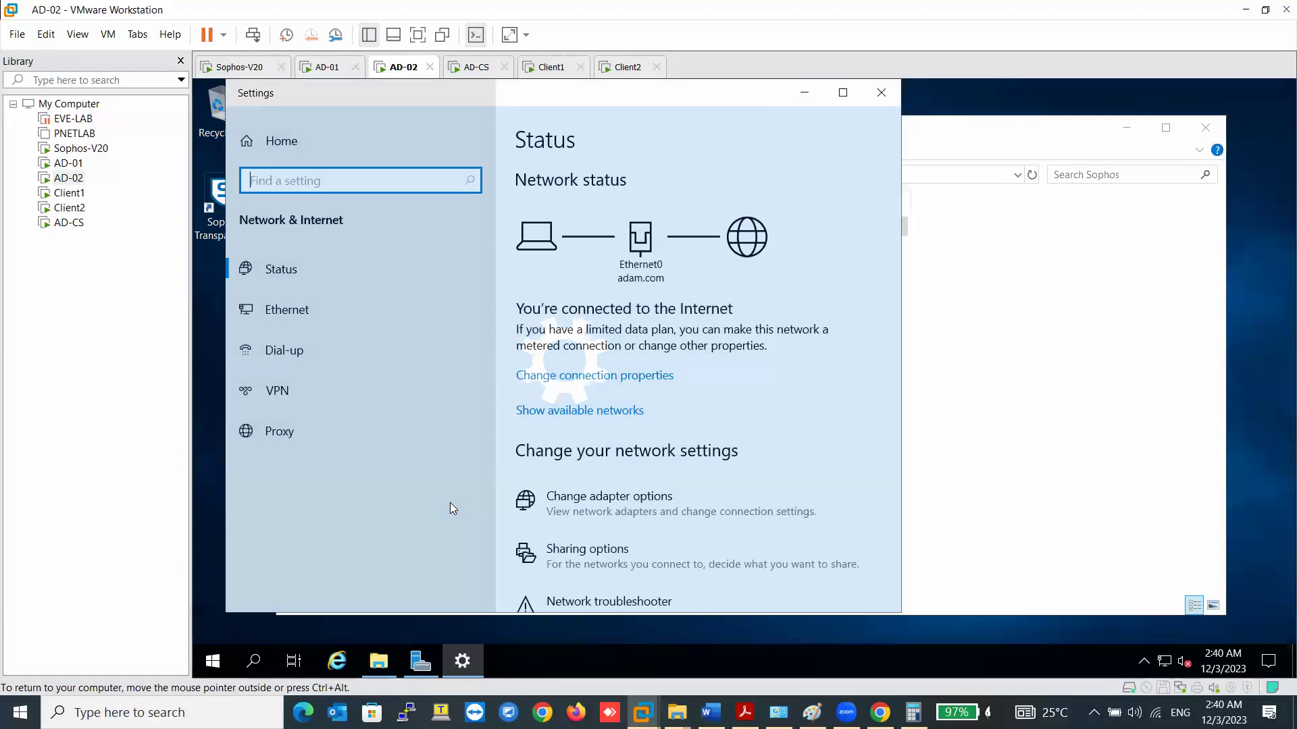
scroll(539, 501, down, 3)
click(540, 494)
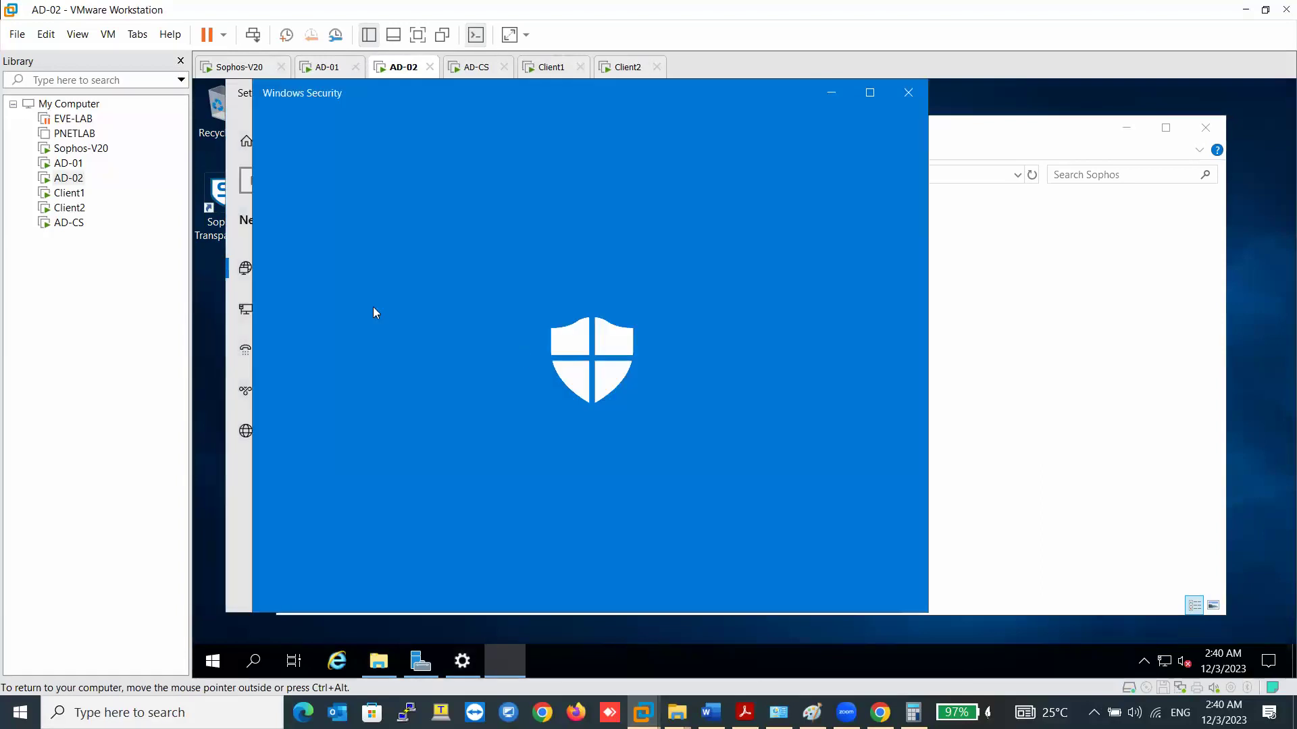
scroll(418, 493, down, 3)
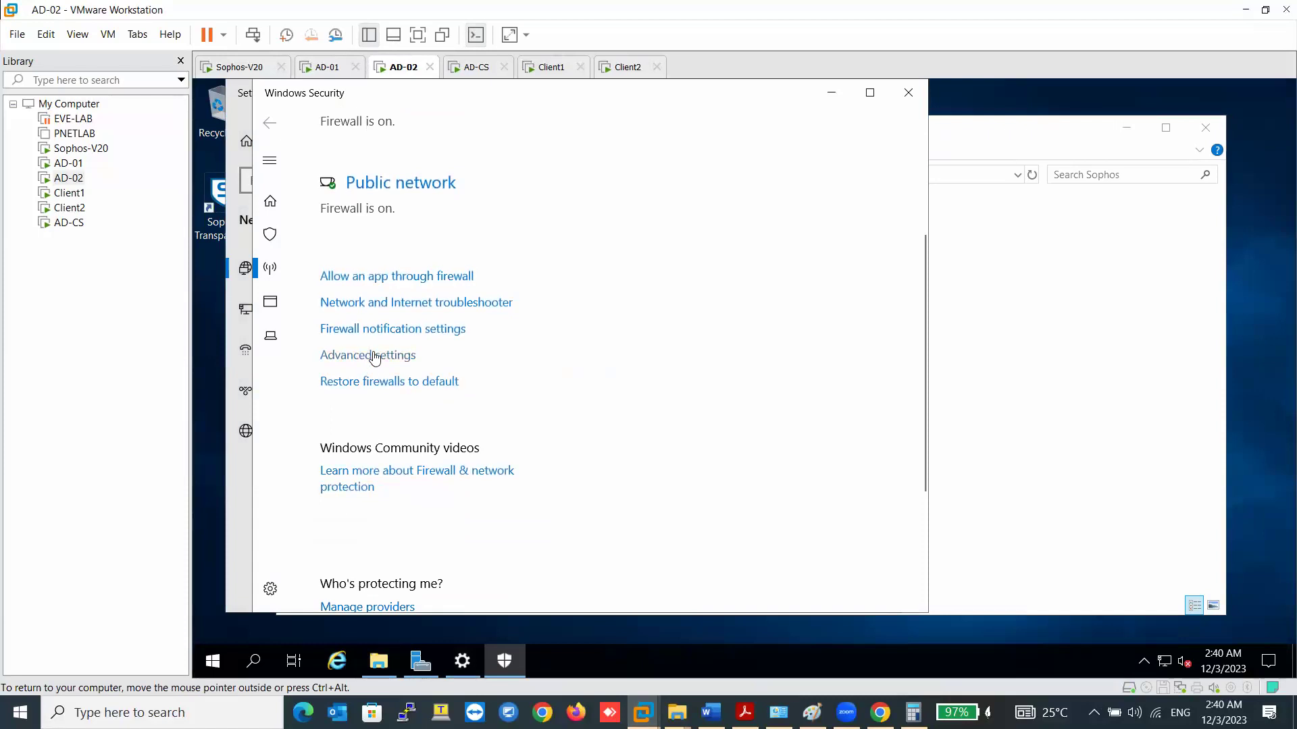
click(908, 93)
click(881, 93)
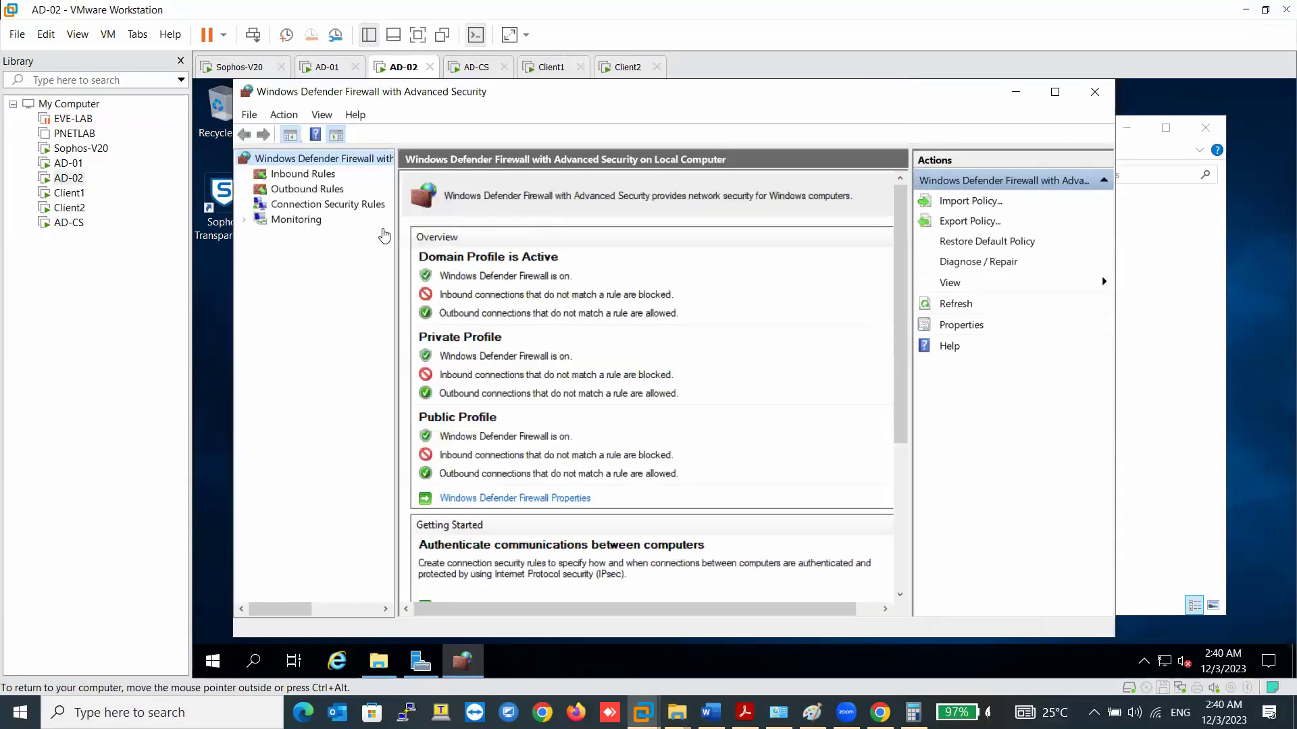
- Start a new inbound TCP port rule for local port 5566
click(334, 175)
right_click(336, 175)
click(371, 189)
click(416, 289)
click(692, 566)
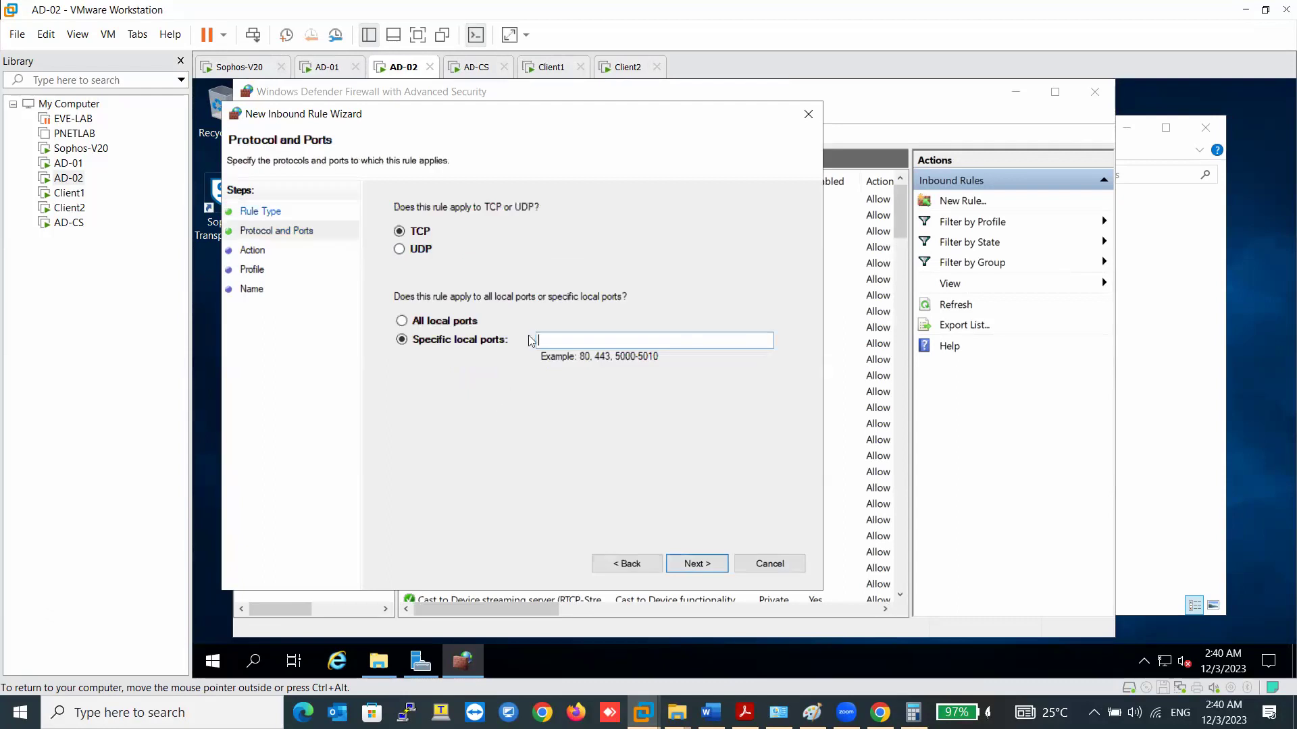
text(5566)
- Allow the connection on all profiles, name the rule STAS Ports, and finish
click(697, 563)
click(697, 563)
click(697, 564)
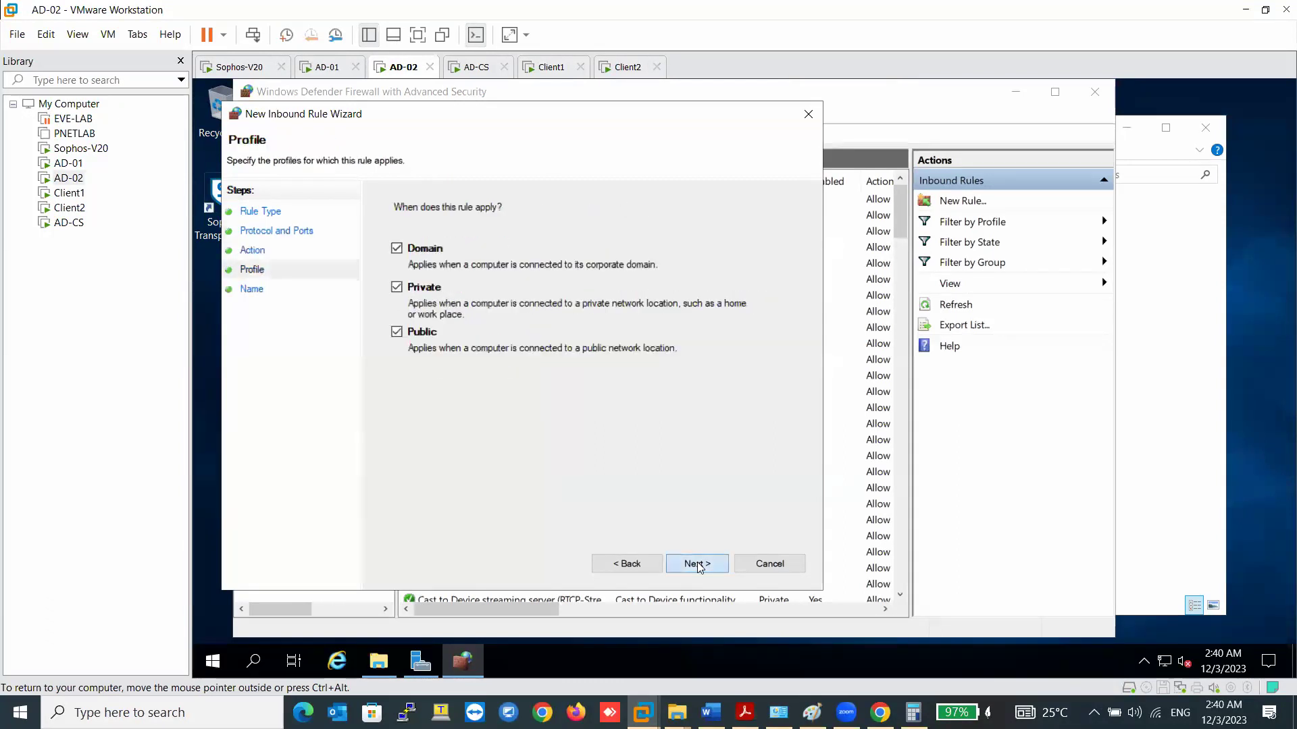
text(S)
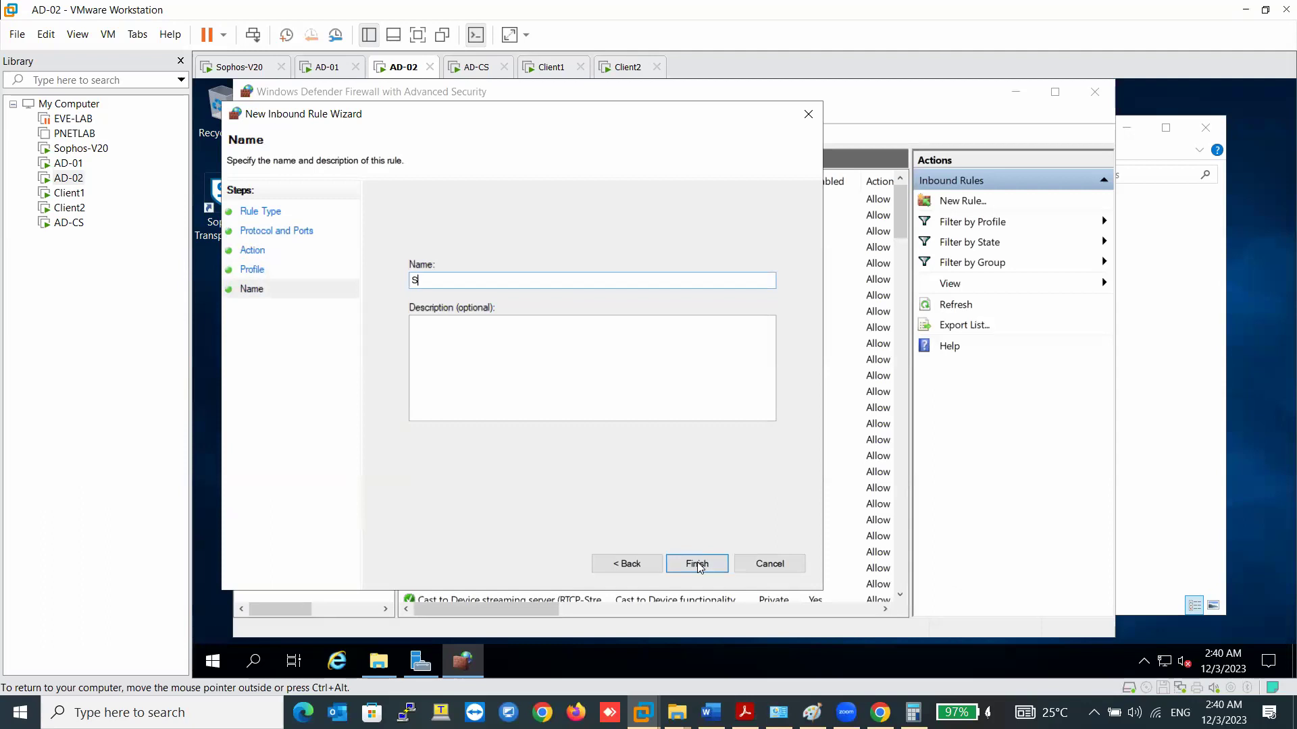
text(TAS Ports)
click(705, 564)
- Start another inbound port rule for UDP local ports 6677,50001,27015
right_click(331, 178)
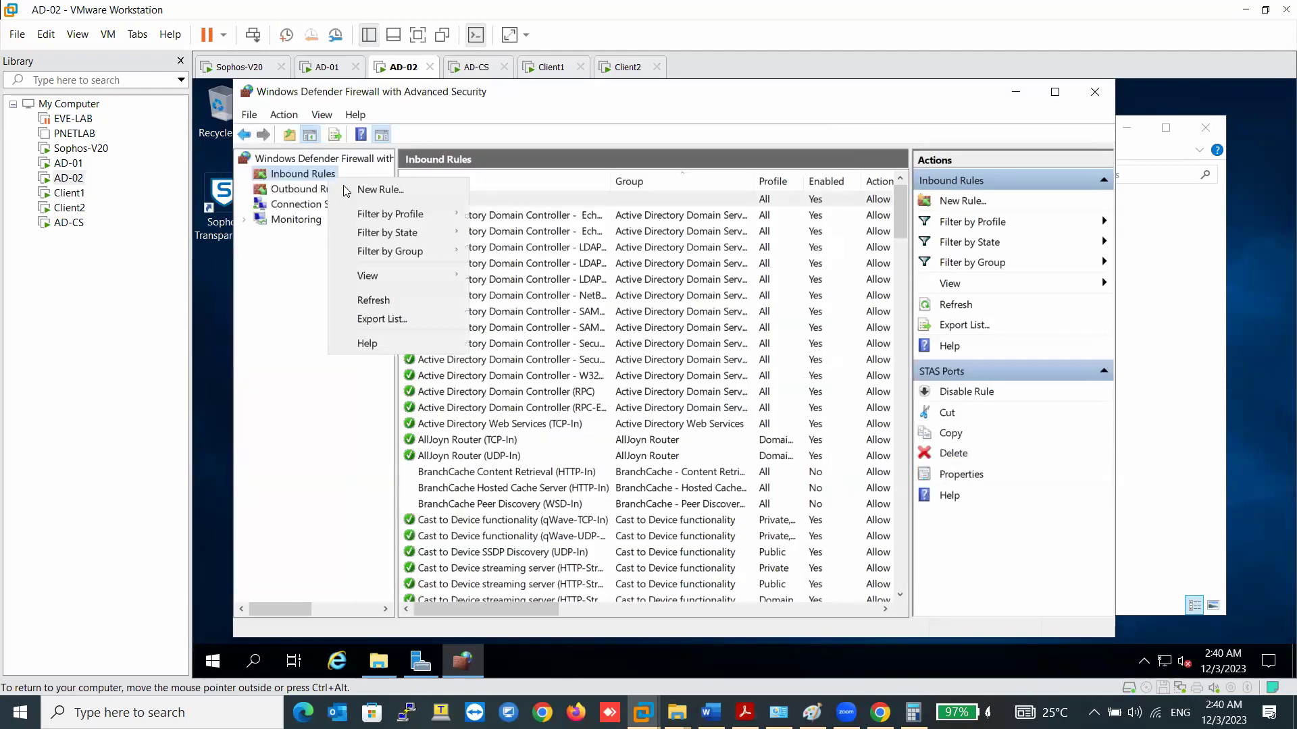
click(353, 190)
click(419, 309)
click(715, 589)
click(451, 273)
click(596, 362)
text(6)
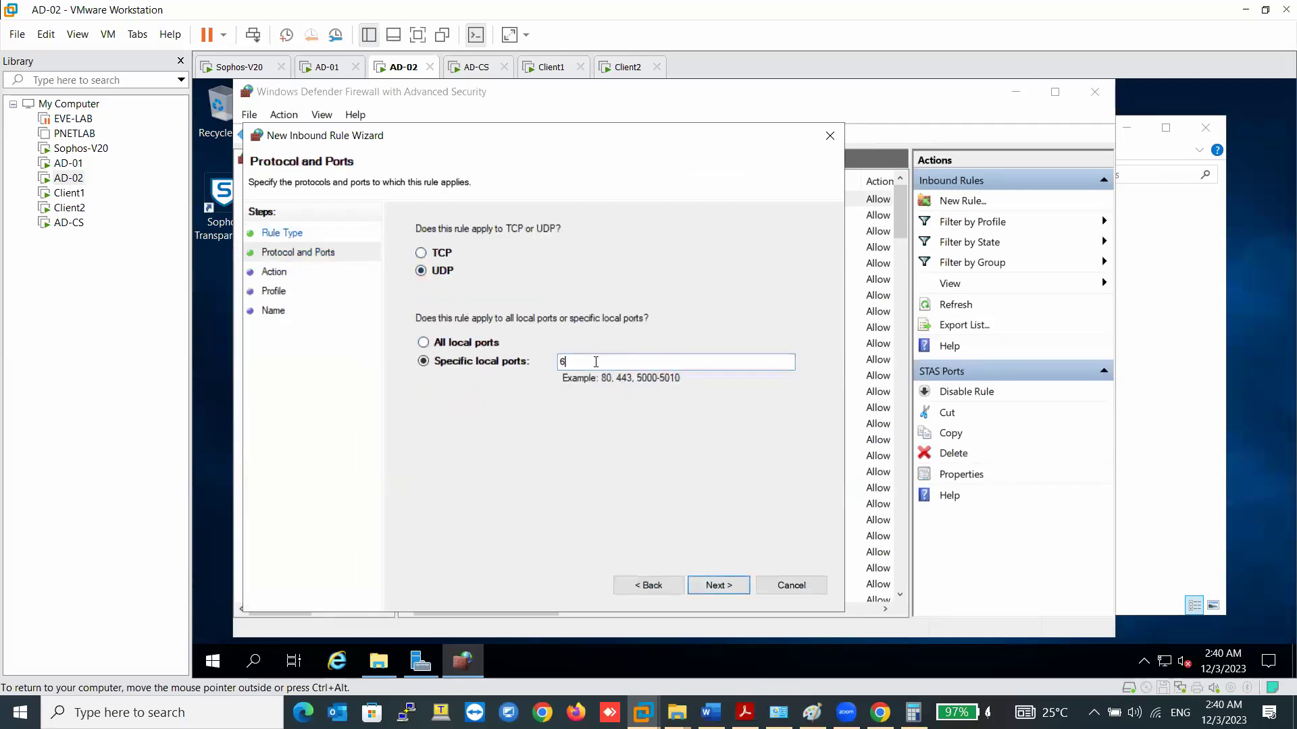
text(677,50001,27015)
- Allow the connection on all profiles, name it STAS Ports-6677-50001,27015, and finish
click(722, 583)
click(710, 585)
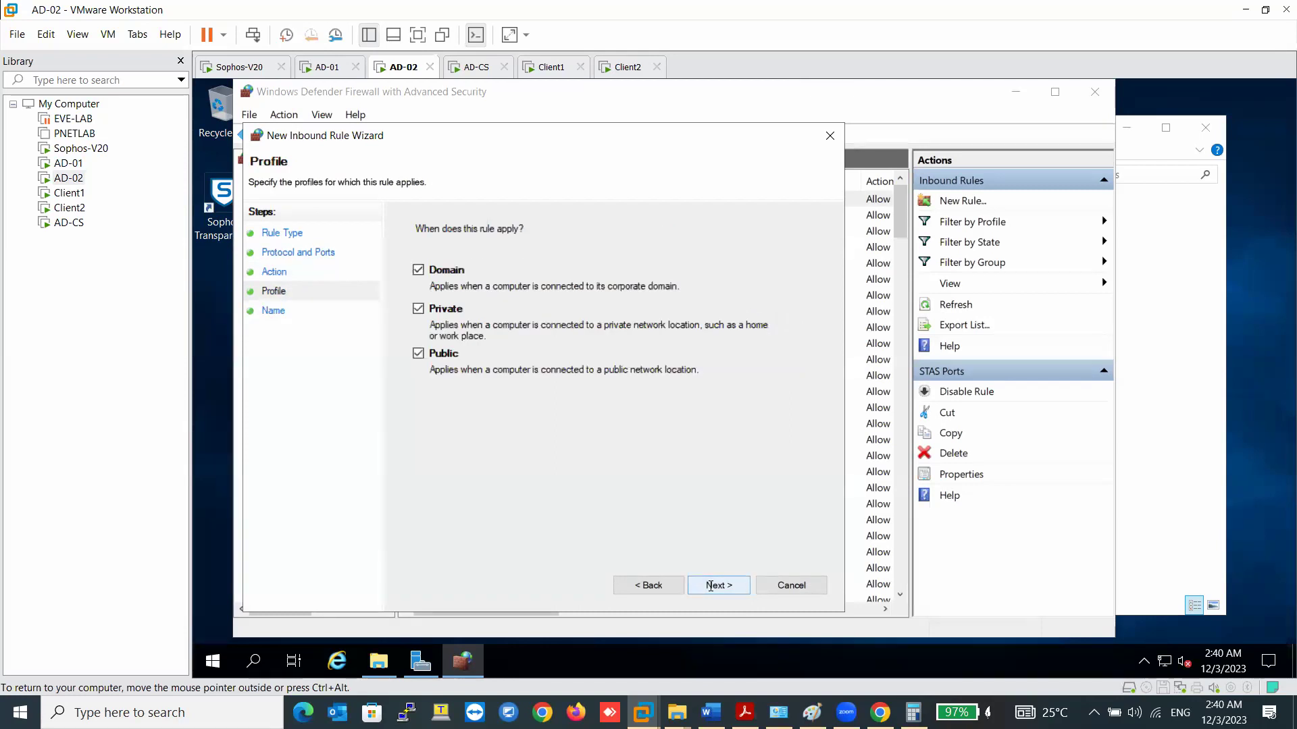
click(711, 585)
text(STAS)
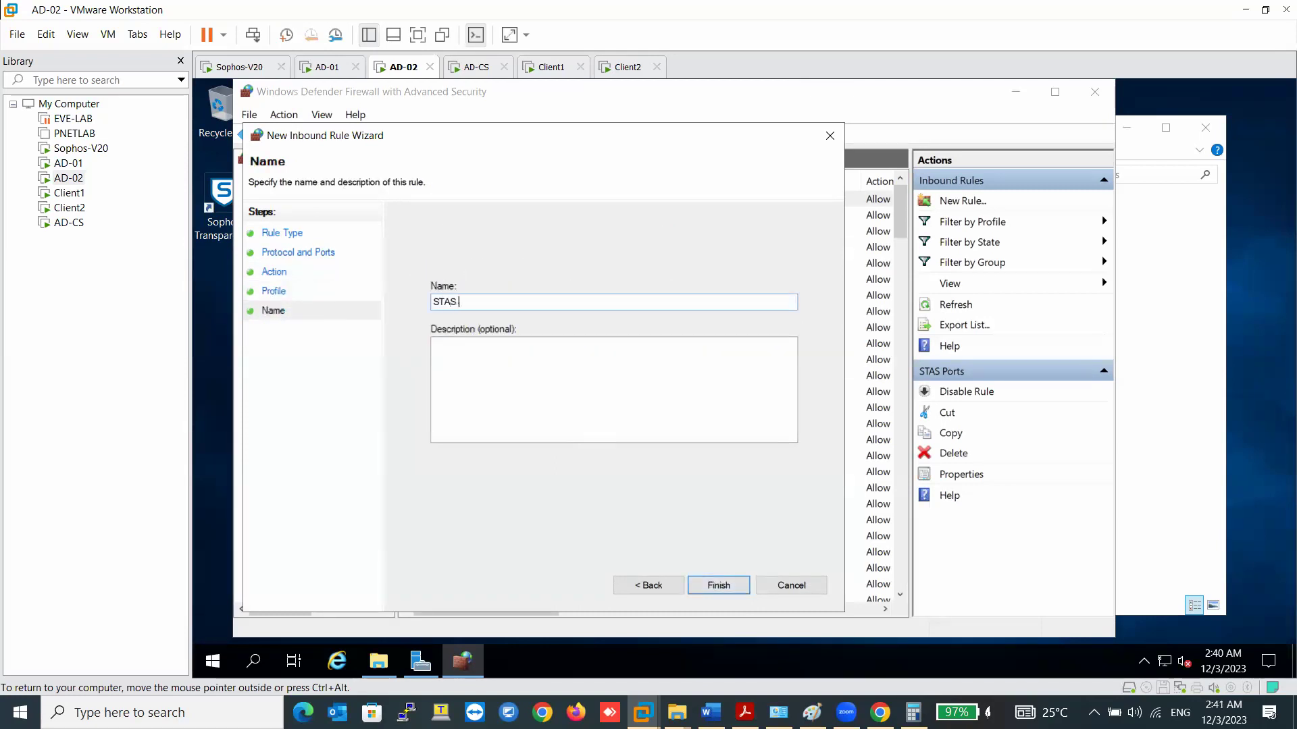
text( Ports-6677-50001,227015)
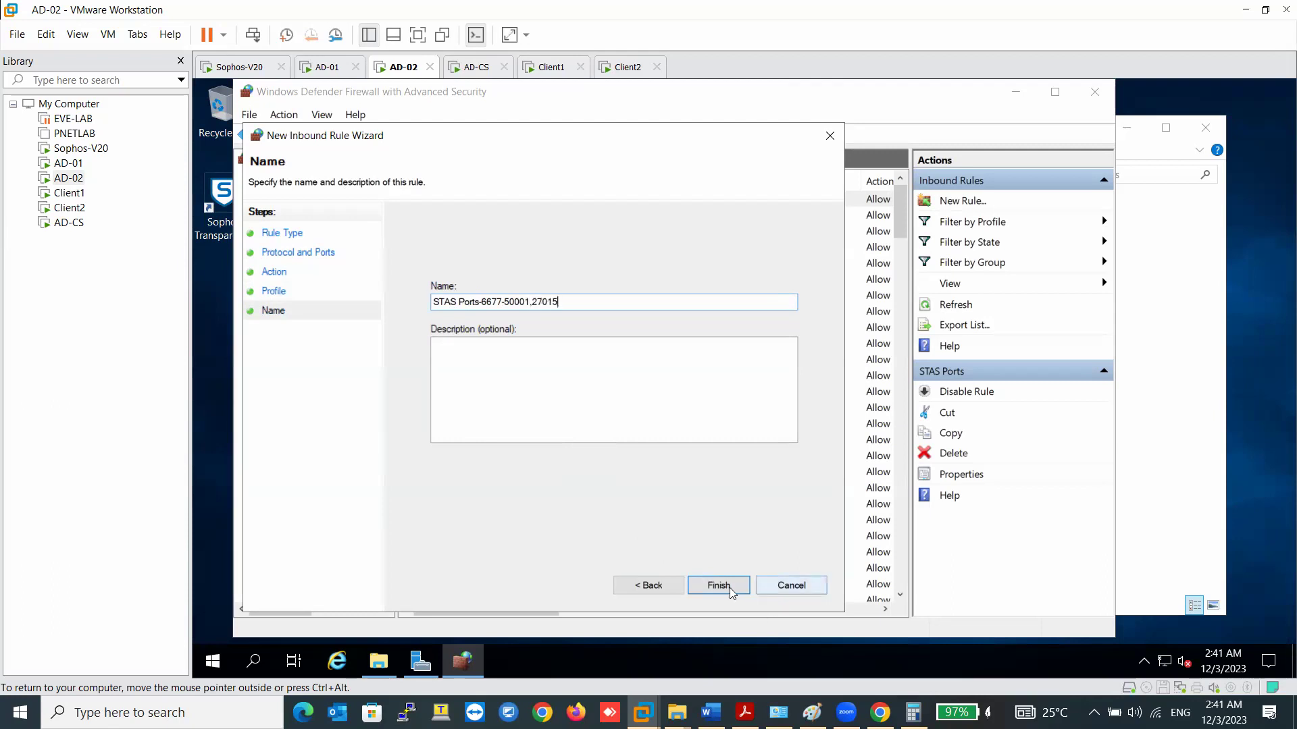
click(719, 586)
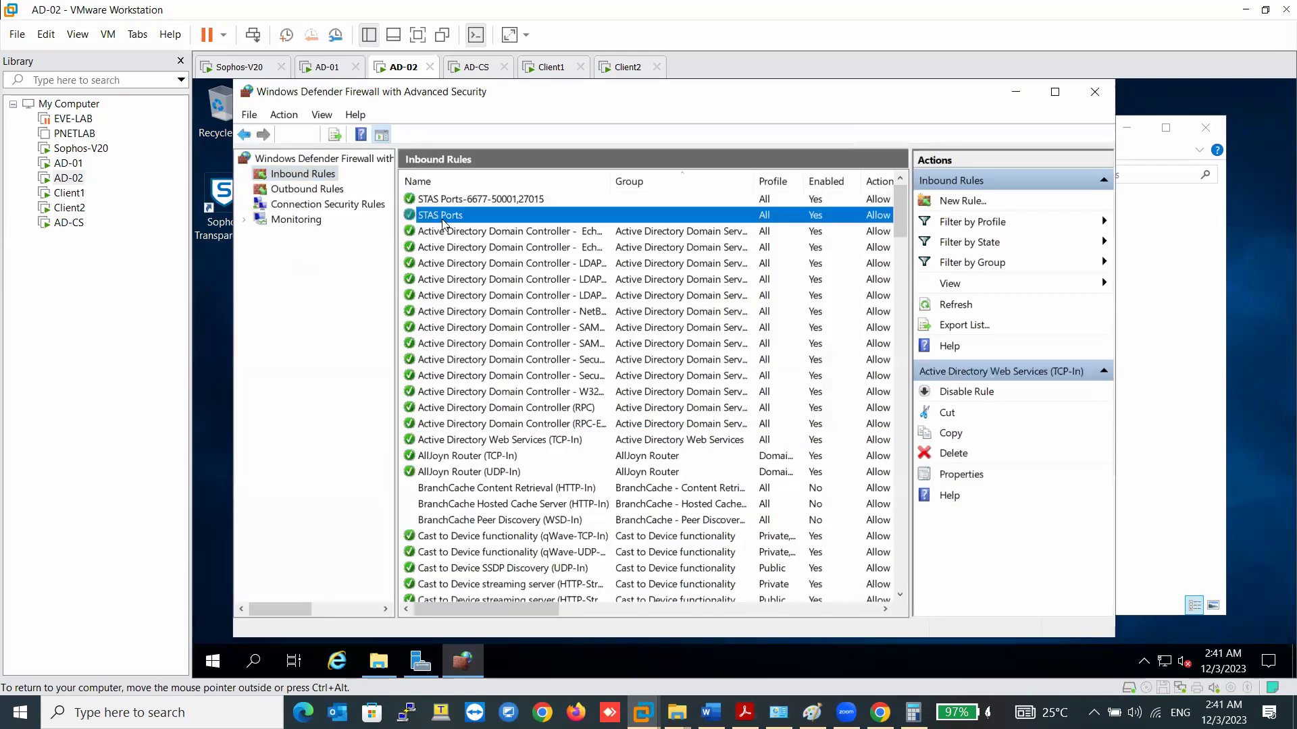
- On AD-02, start a port-based outbound rule for UDP remote ports 6060,50001,27015
click(317, 190)
right_click(317, 193)
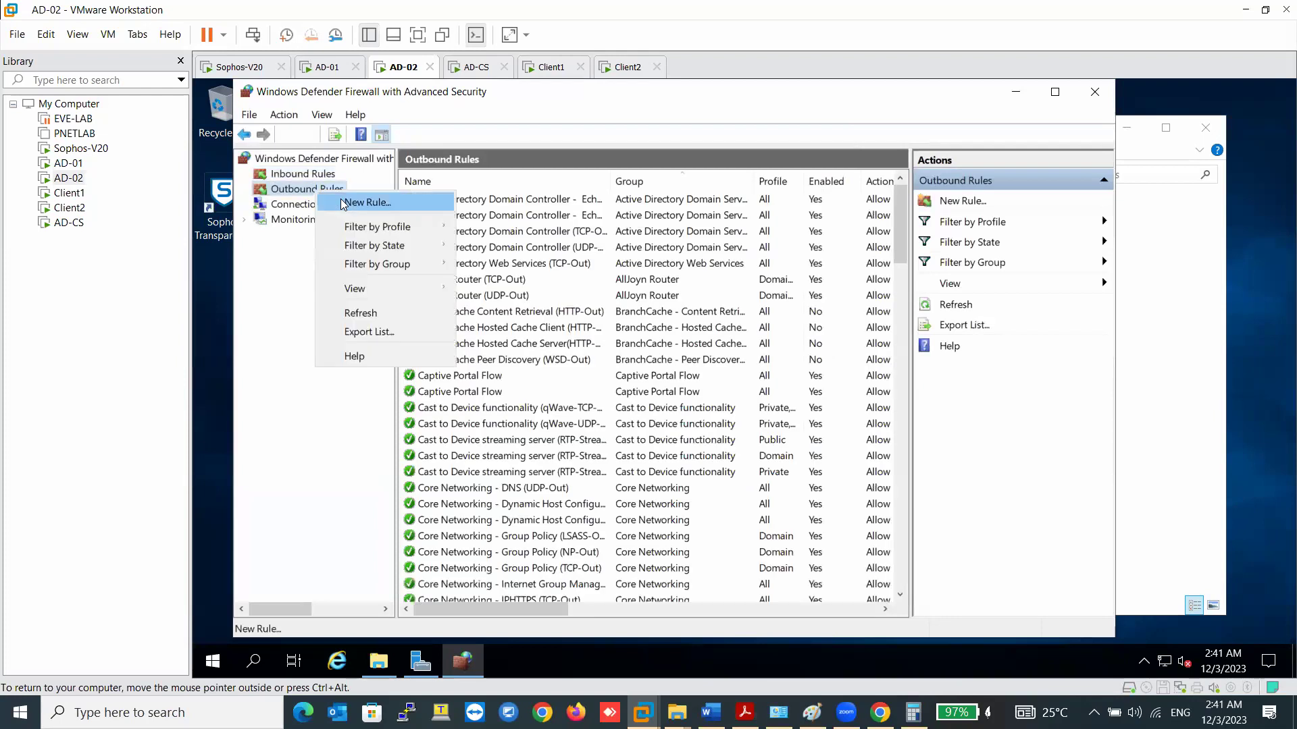
click(343, 204)
click(463, 333)
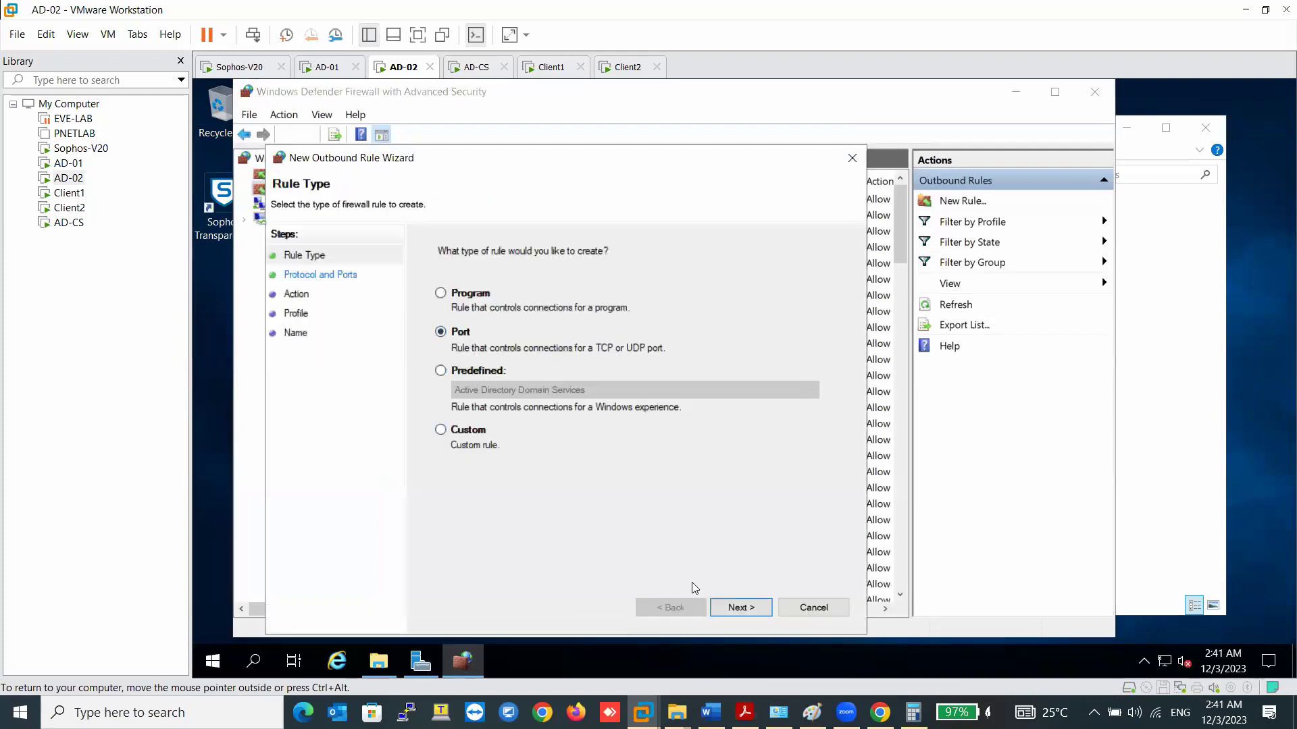
click(740, 607)
click(465, 296)
click(600, 389)
text(6060)
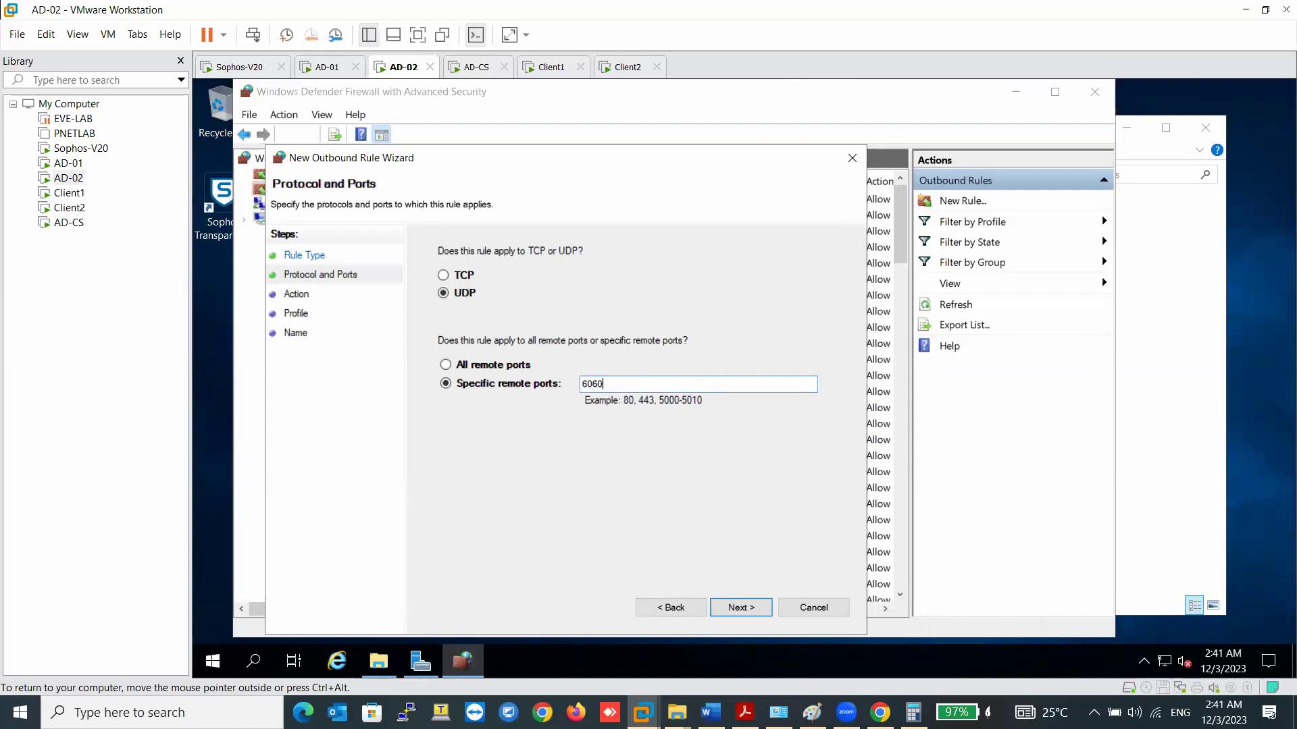
text(,50001,27015)
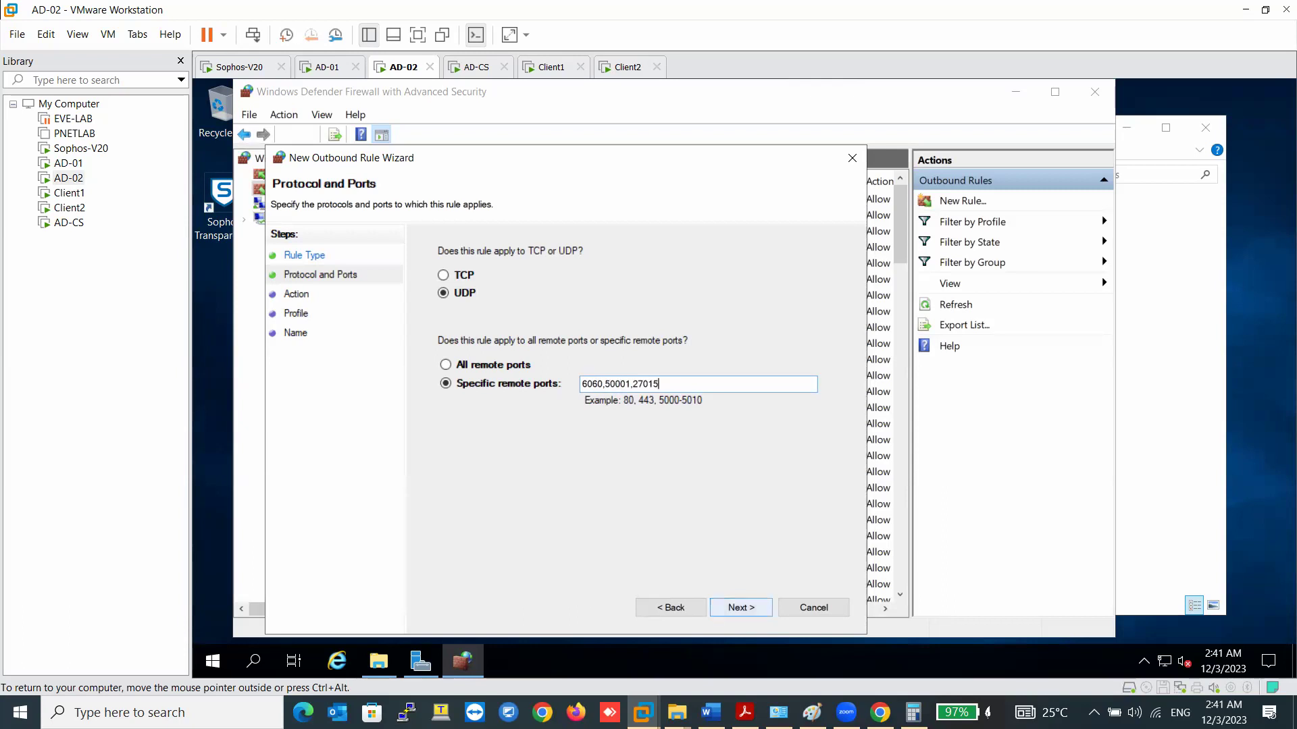
- Allow the connection on all profiles and name the rule 'STAS Ports'
click(741, 608)
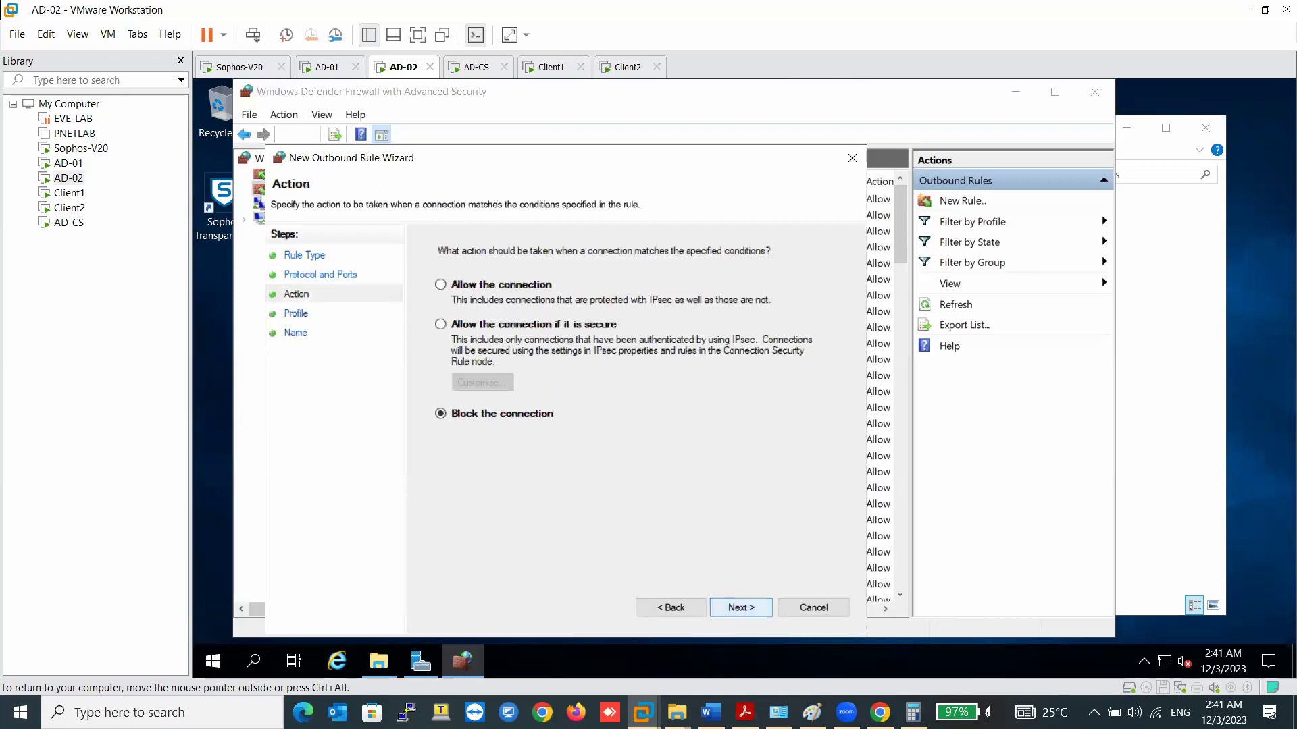
click(440, 285)
click(741, 608)
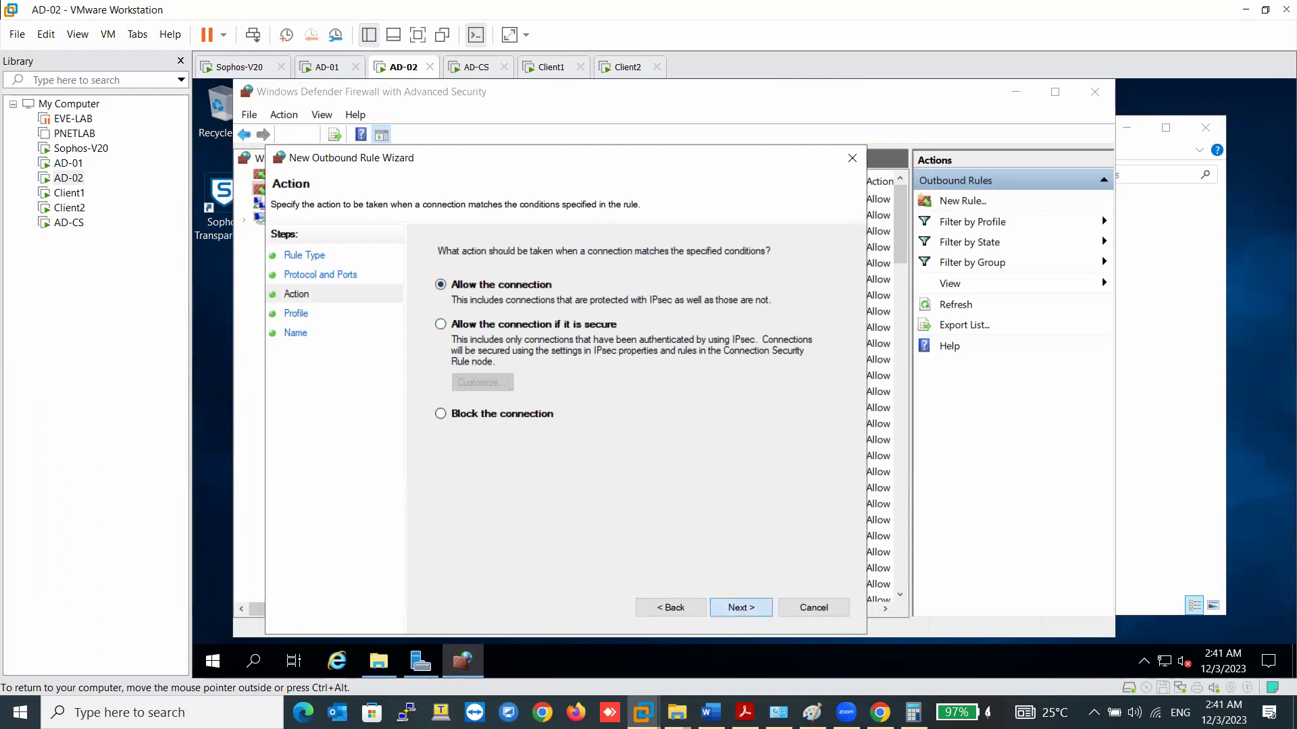
click(741, 607)
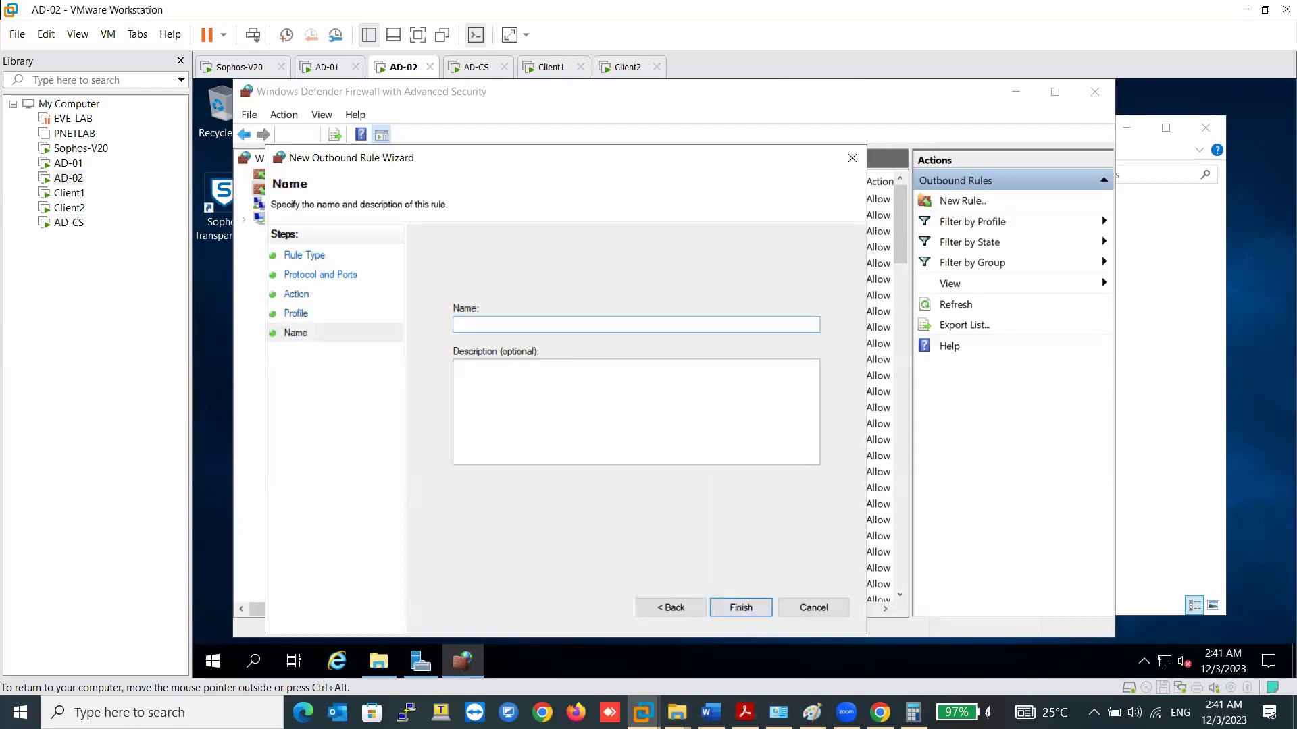
text(SR)
key(BackSpace)
text(TAS Ports)
- Finish the STAS Ports rule and start a TCP outbound port rule for remote ports 445,135
click(741, 607)
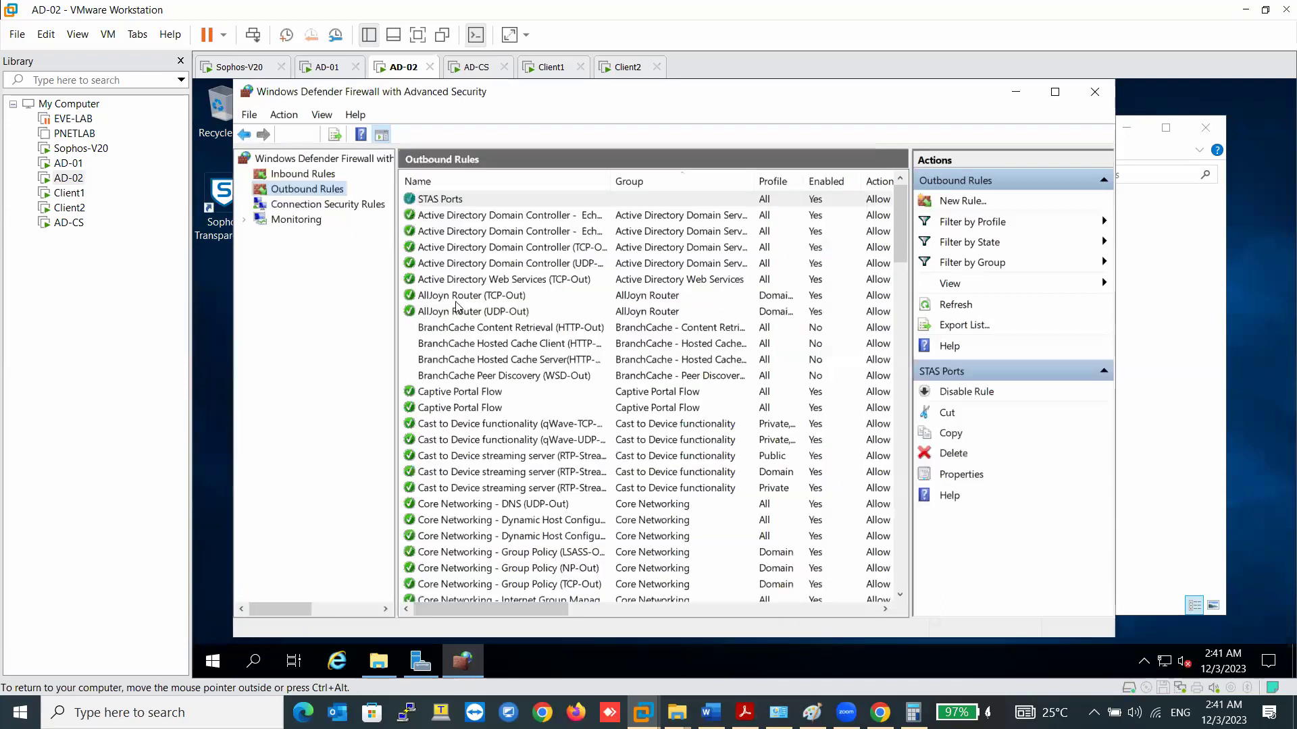
right_click(331, 195)
click(365, 203)
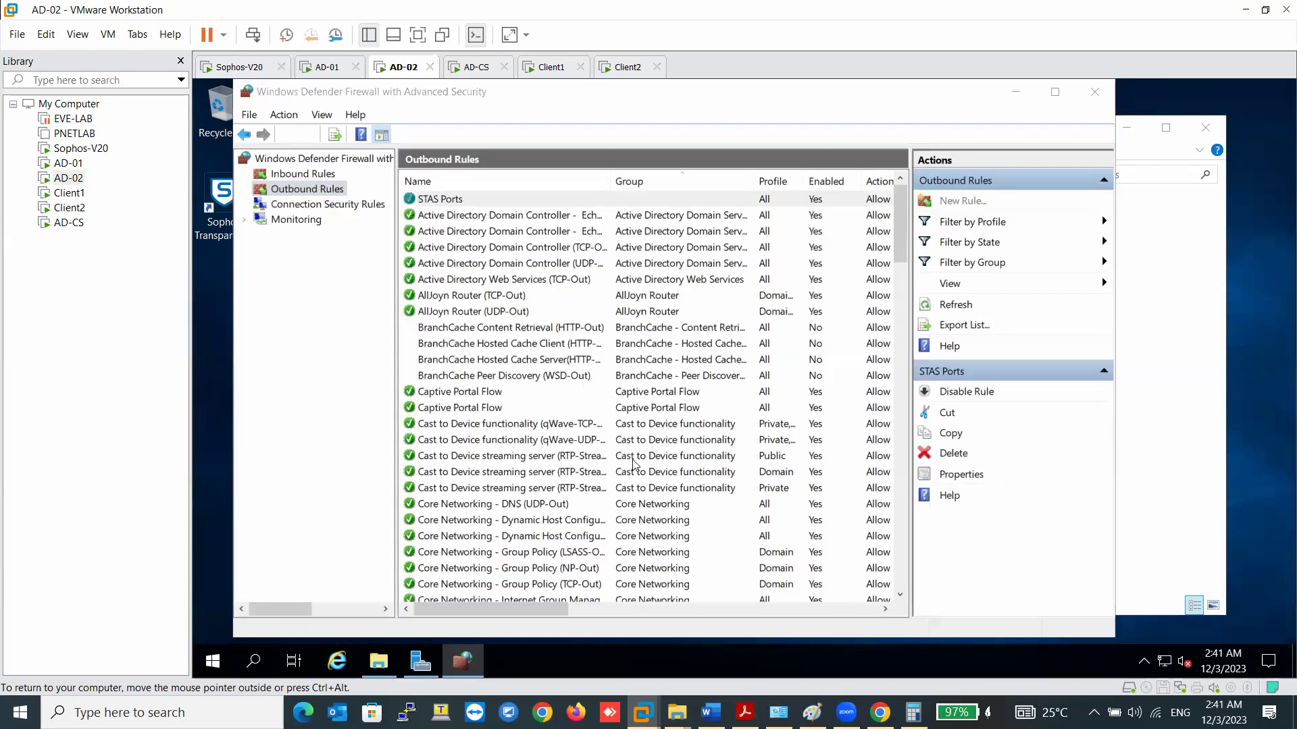
click(462, 353)
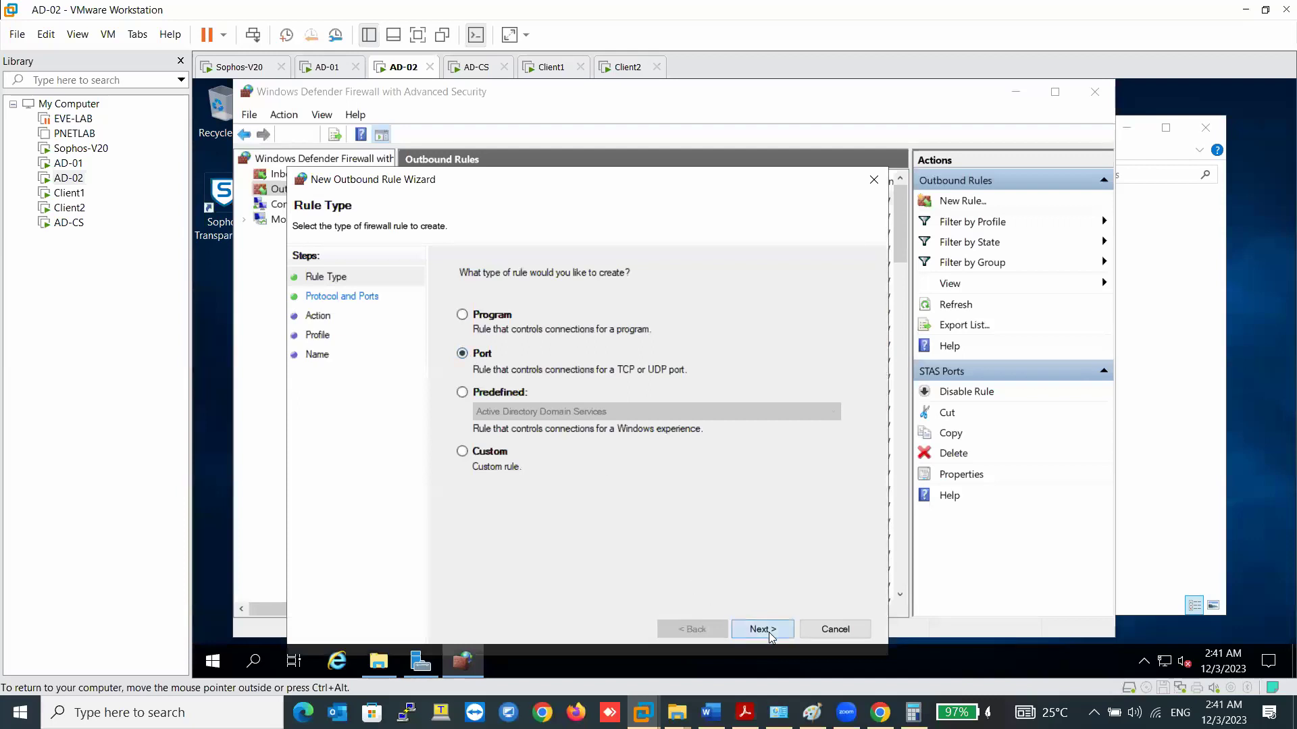
click(761, 629)
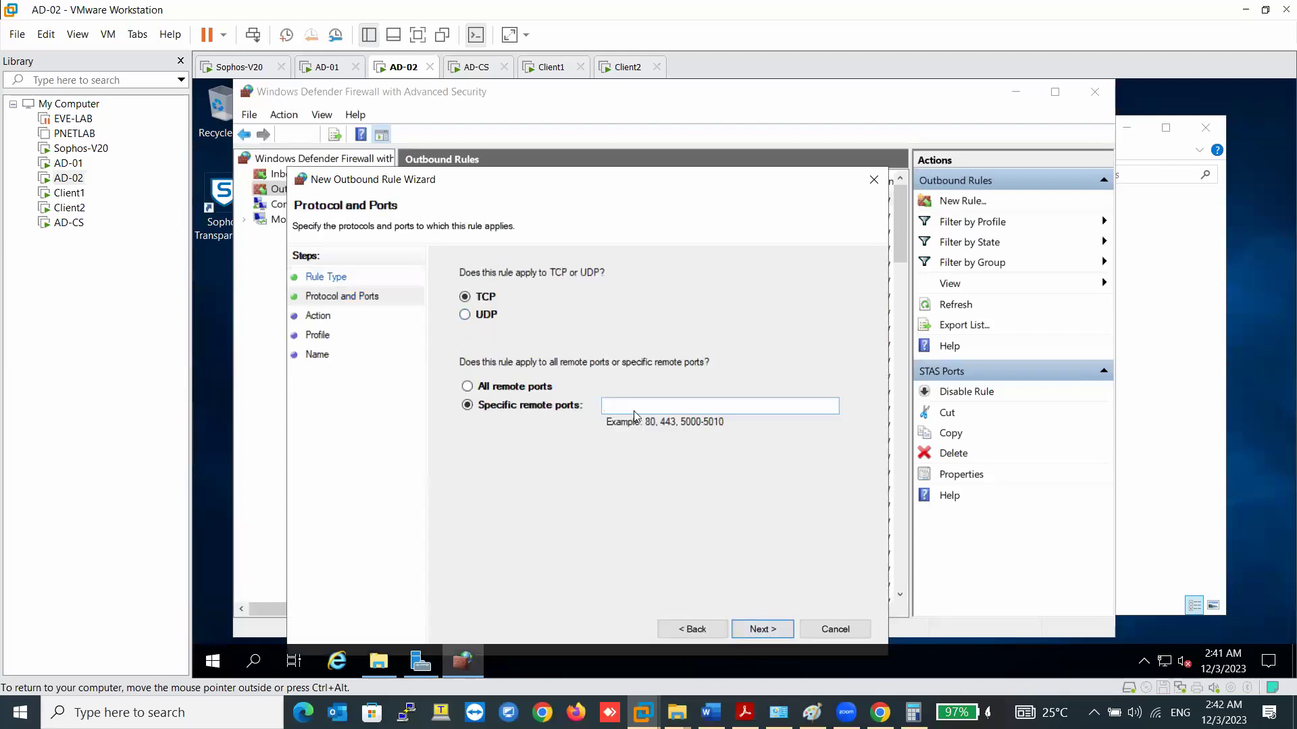
text(445,135)
key(Return)
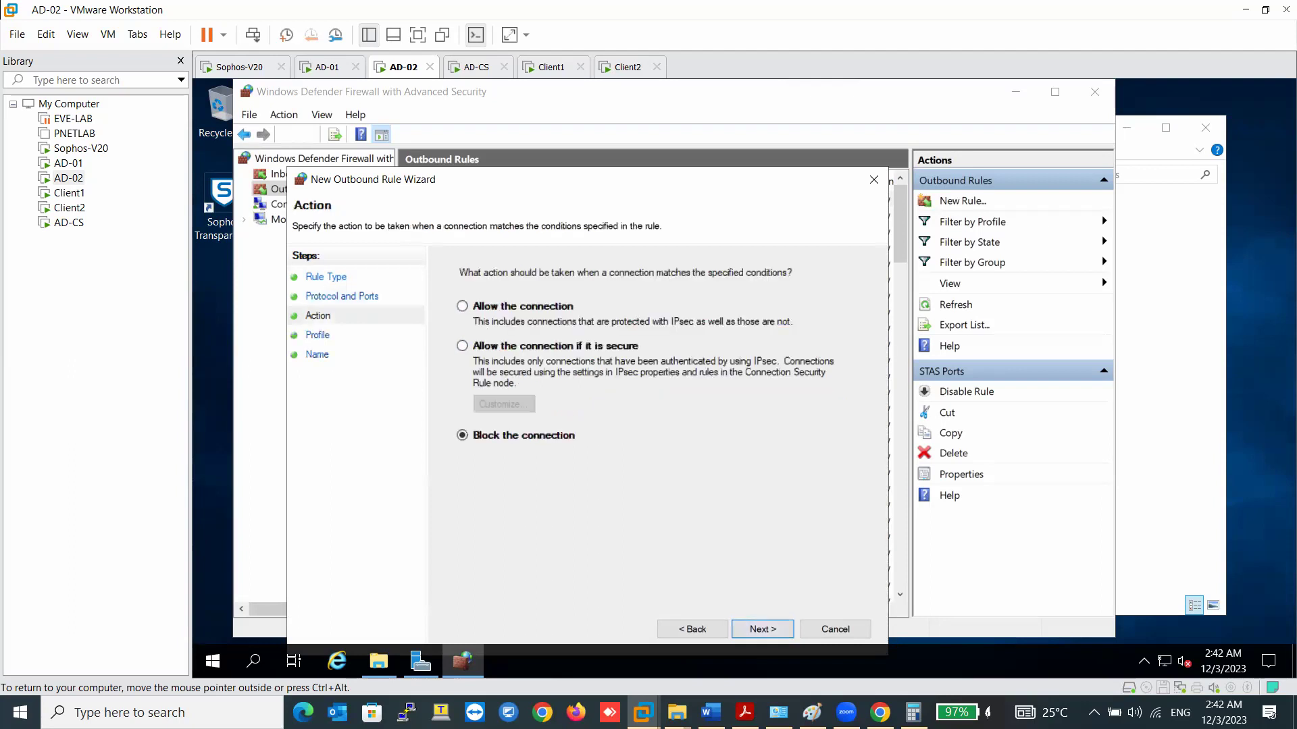
- Allow the connection on all profiles and save the rule as '135,445'
click(462, 306)
click(762, 629)
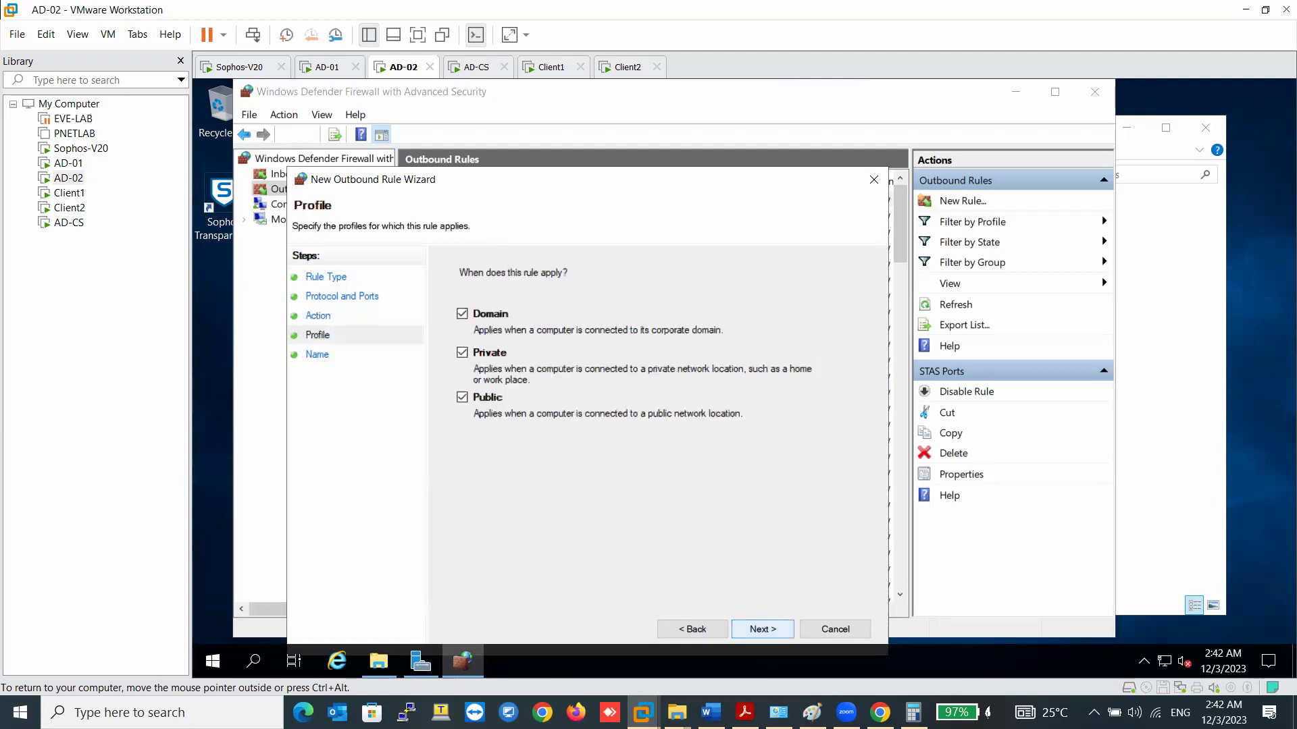
click(762, 629)
text(135,)
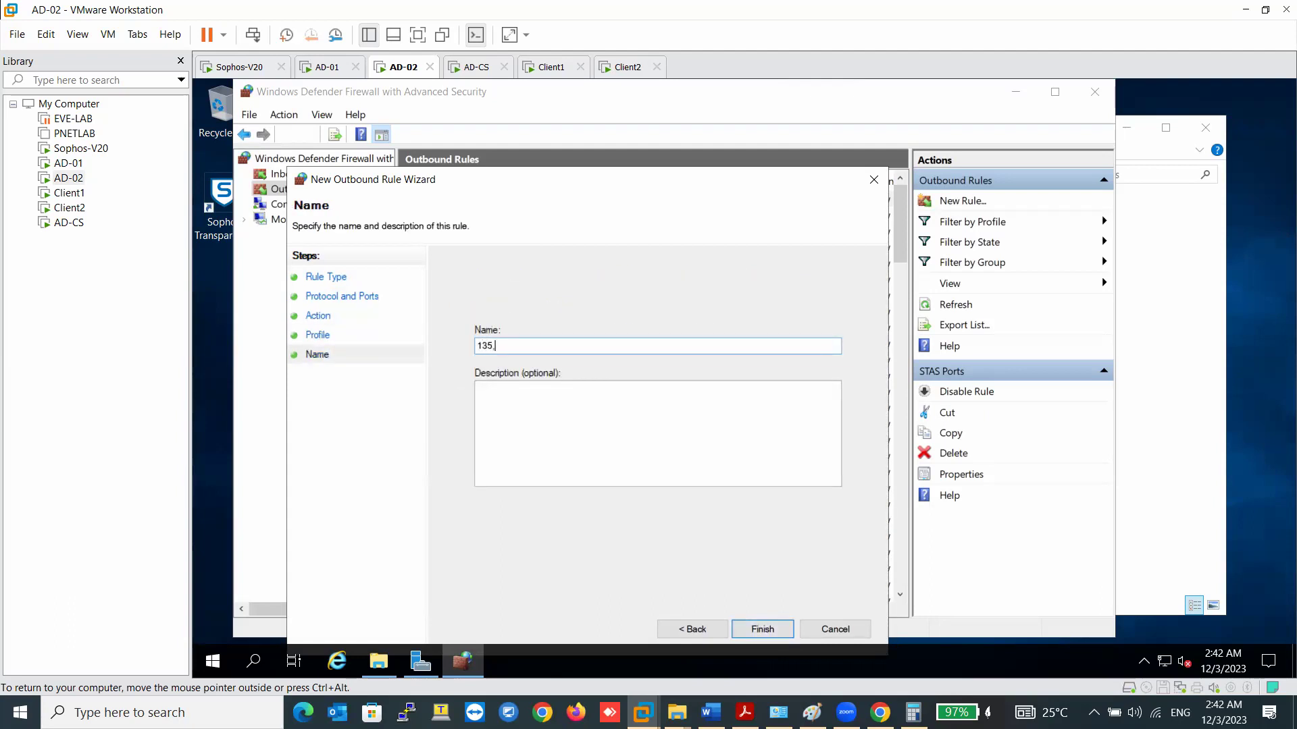
text(445)
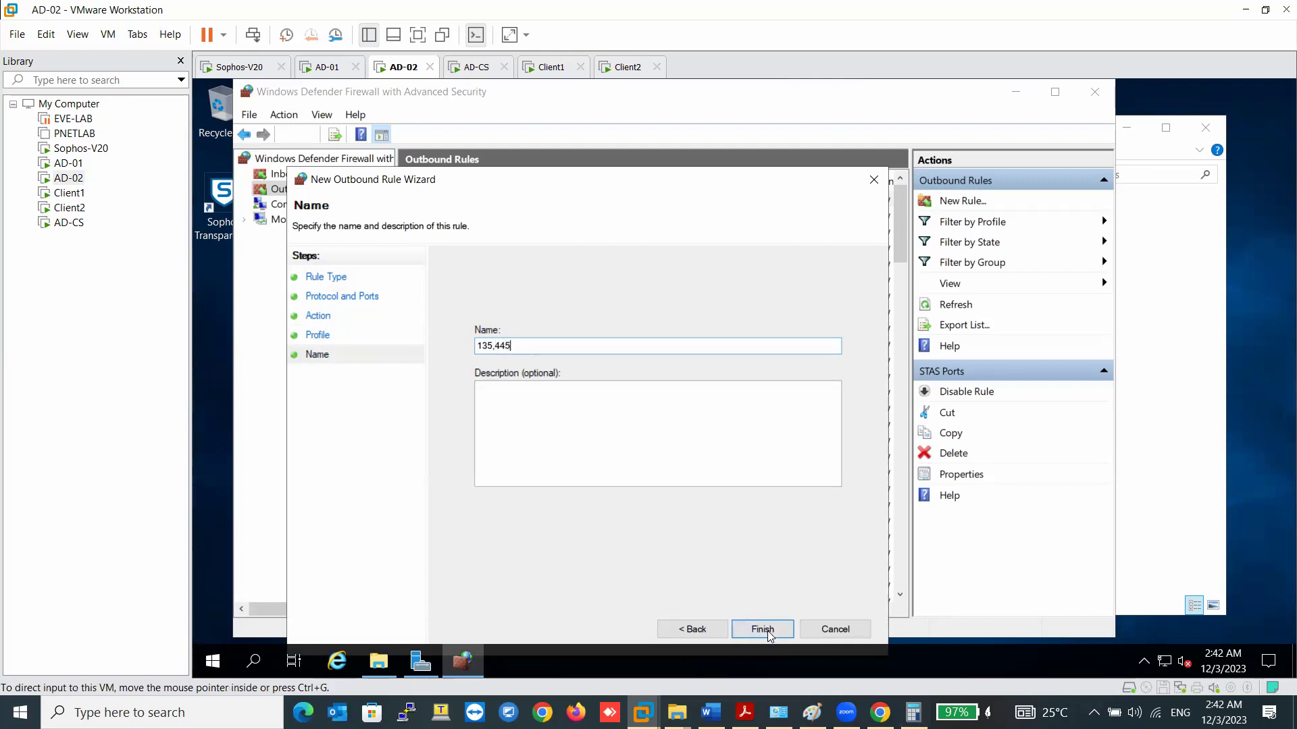
click(762, 629)
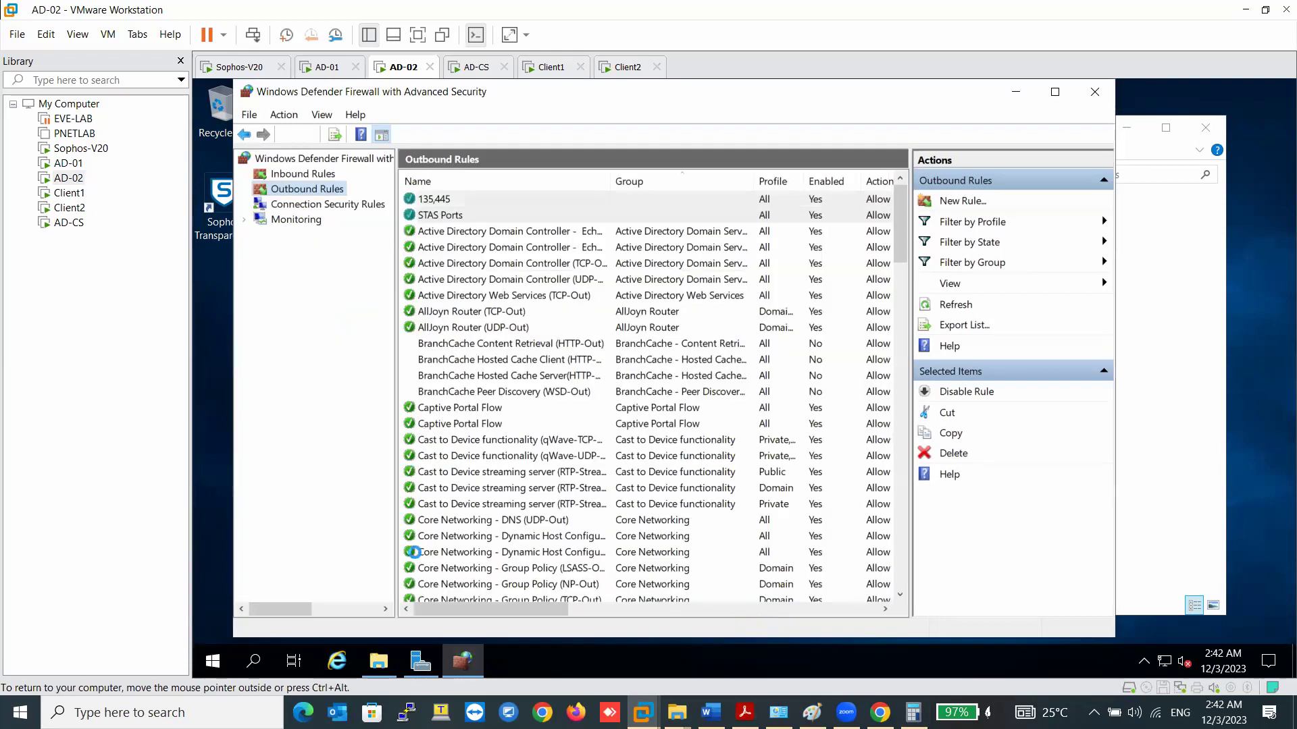
- Show the inbound rules again, check AD-01, then return to AD-02
click(311, 174)
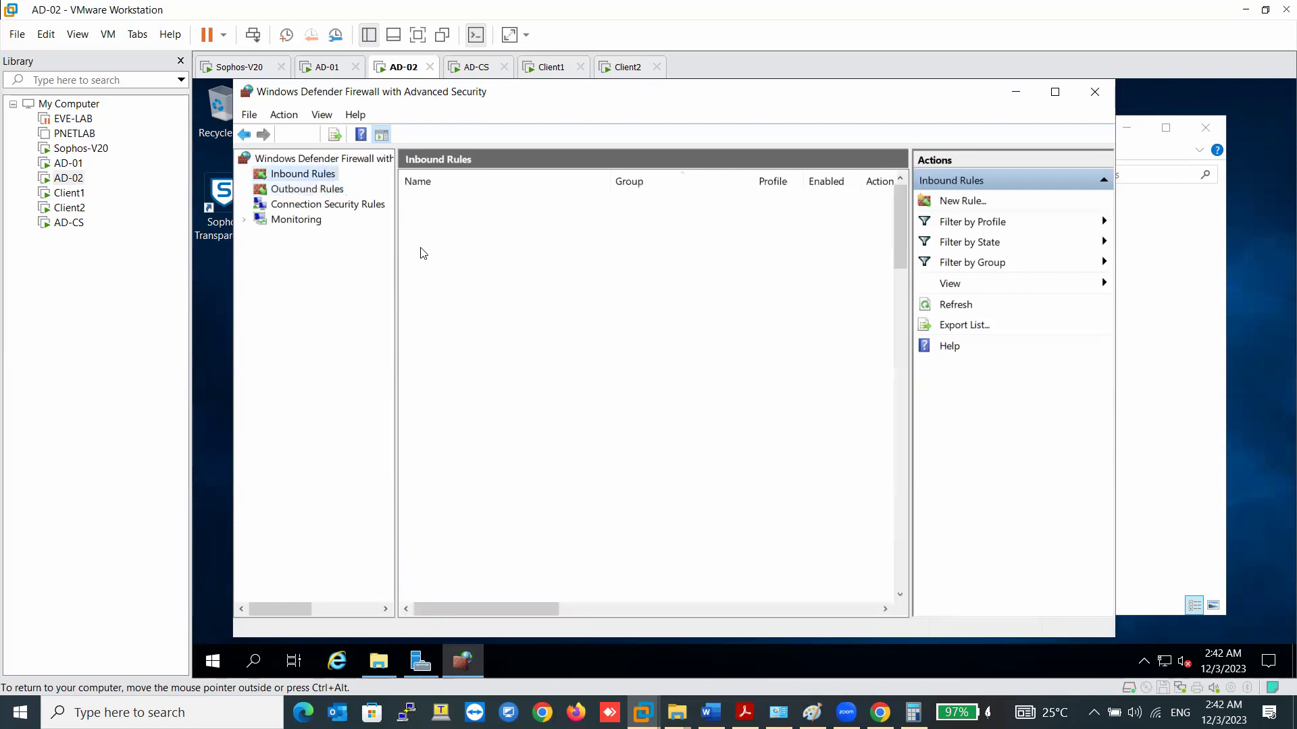
click(332, 68)
click(402, 67)
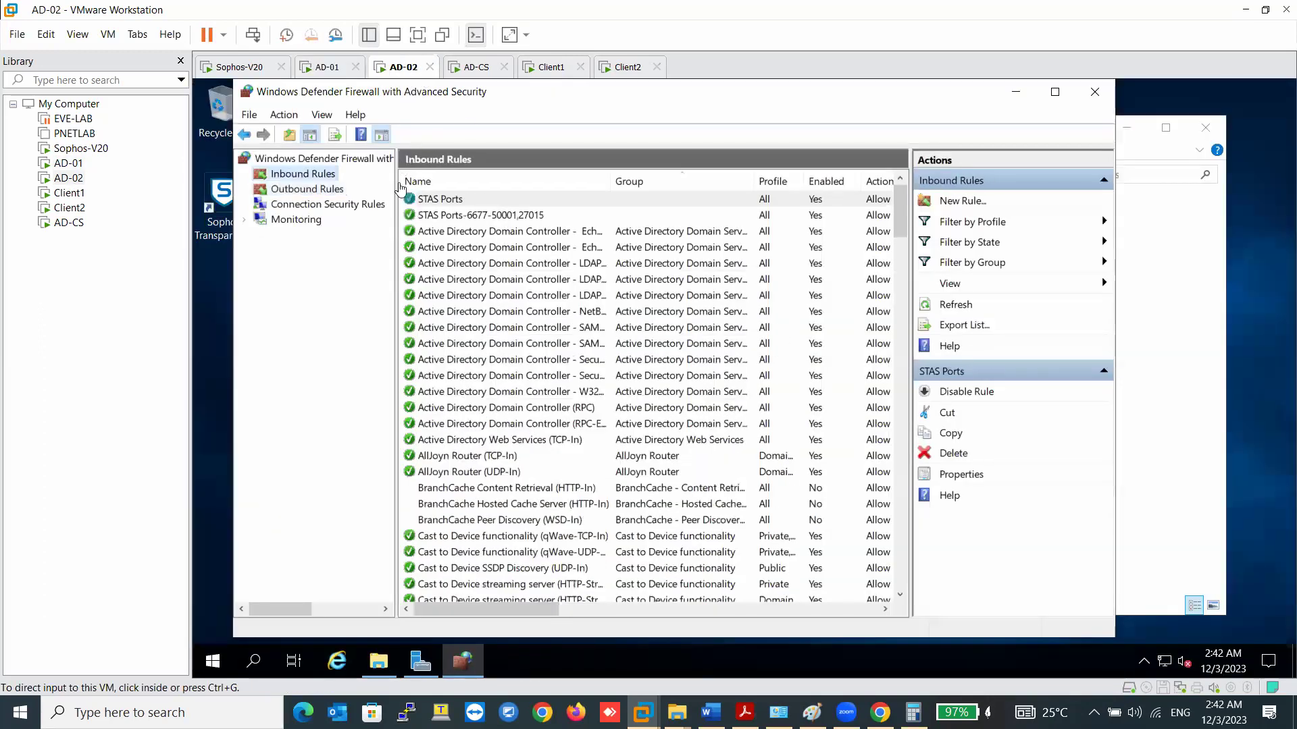
- Clear the AD-02 desktop and launch the Sophos Transparent Authentication Suite
click(1015, 92)
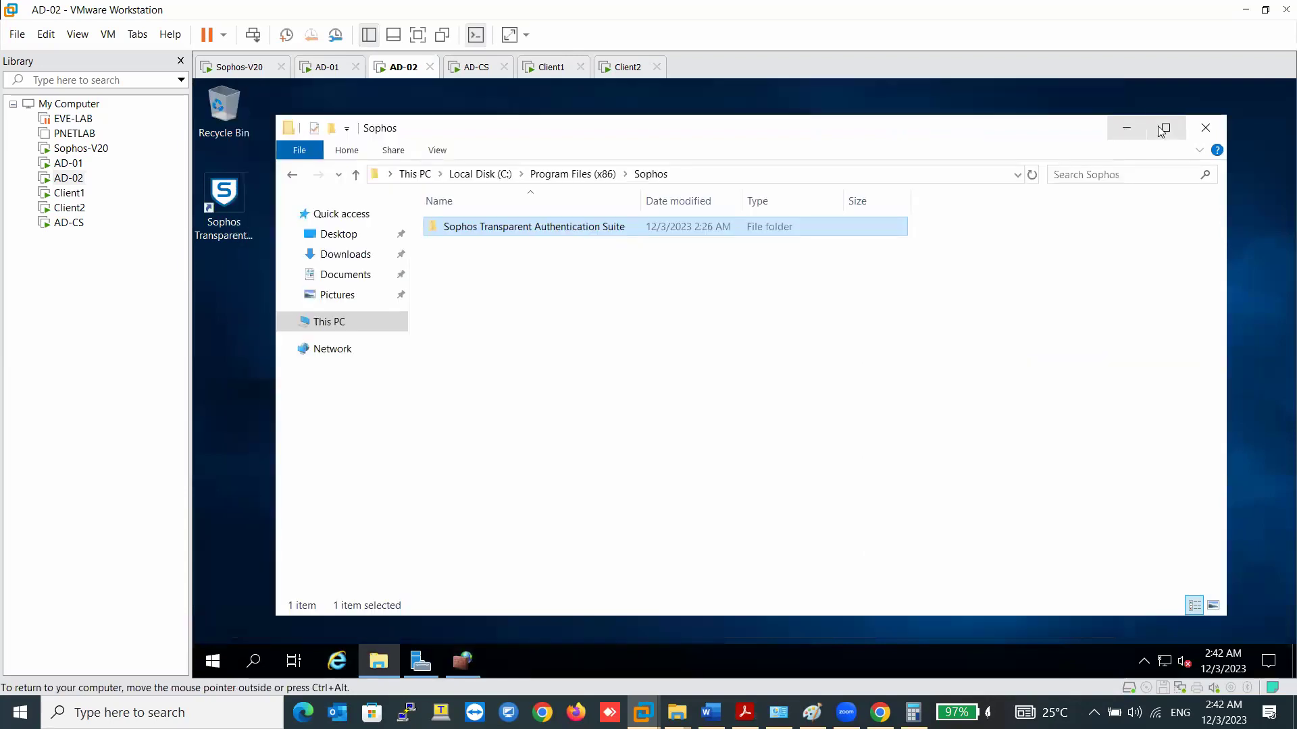
click(1127, 128)
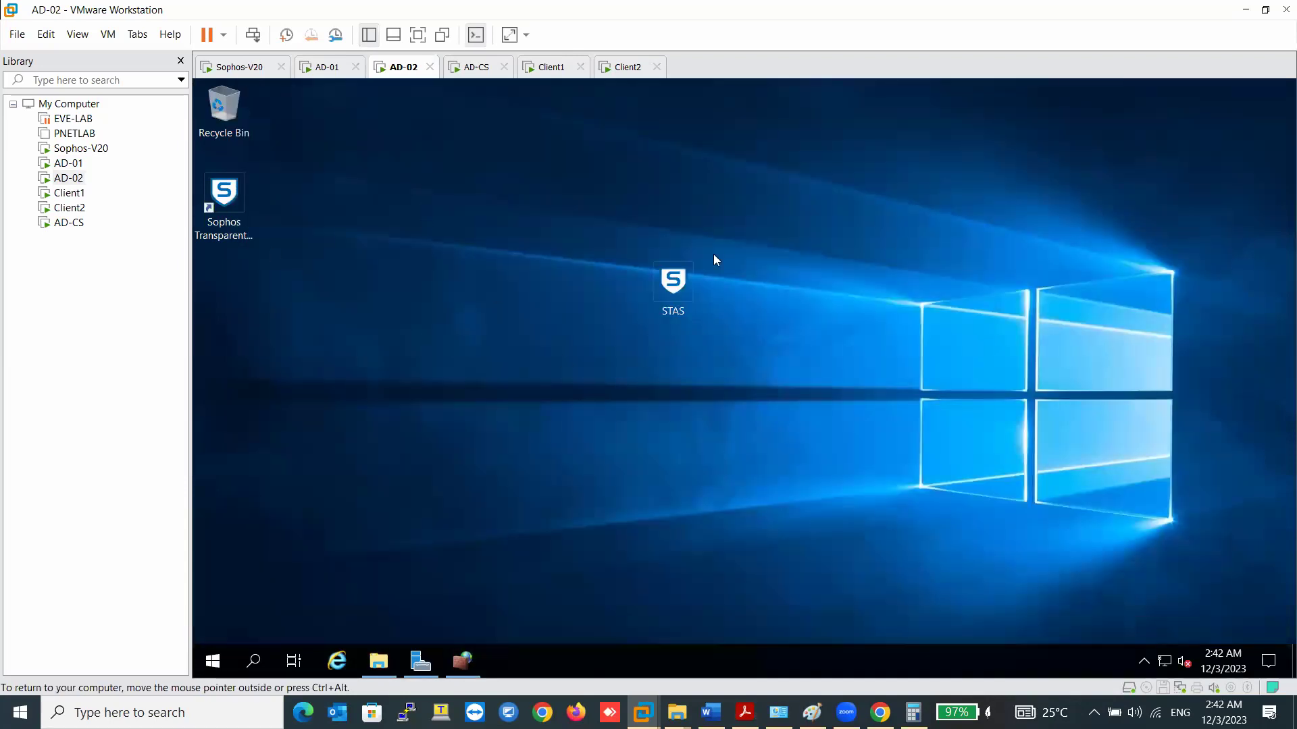
click(224, 203)
double_click(672, 278)
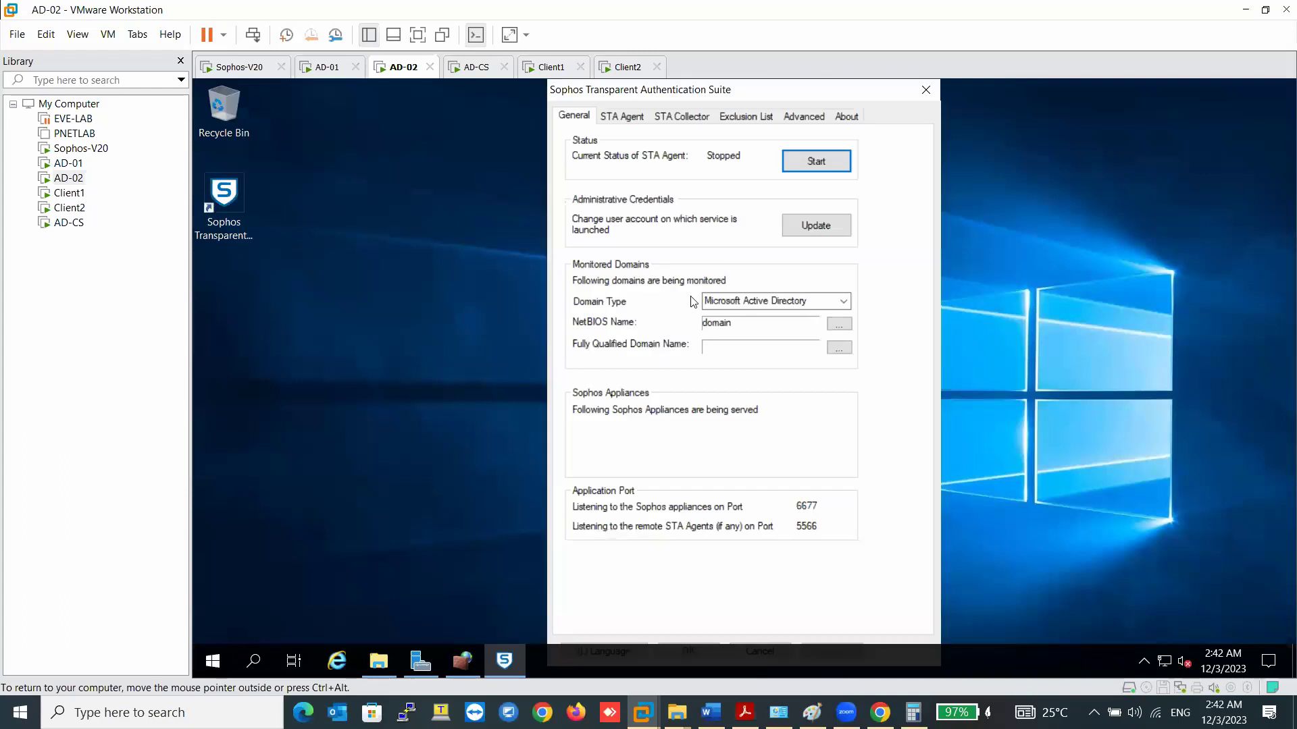
- Set the monitored domain's NetBIOS name to ADAM and its FQDN to adam.com
click(838, 326)
text(ADAN)
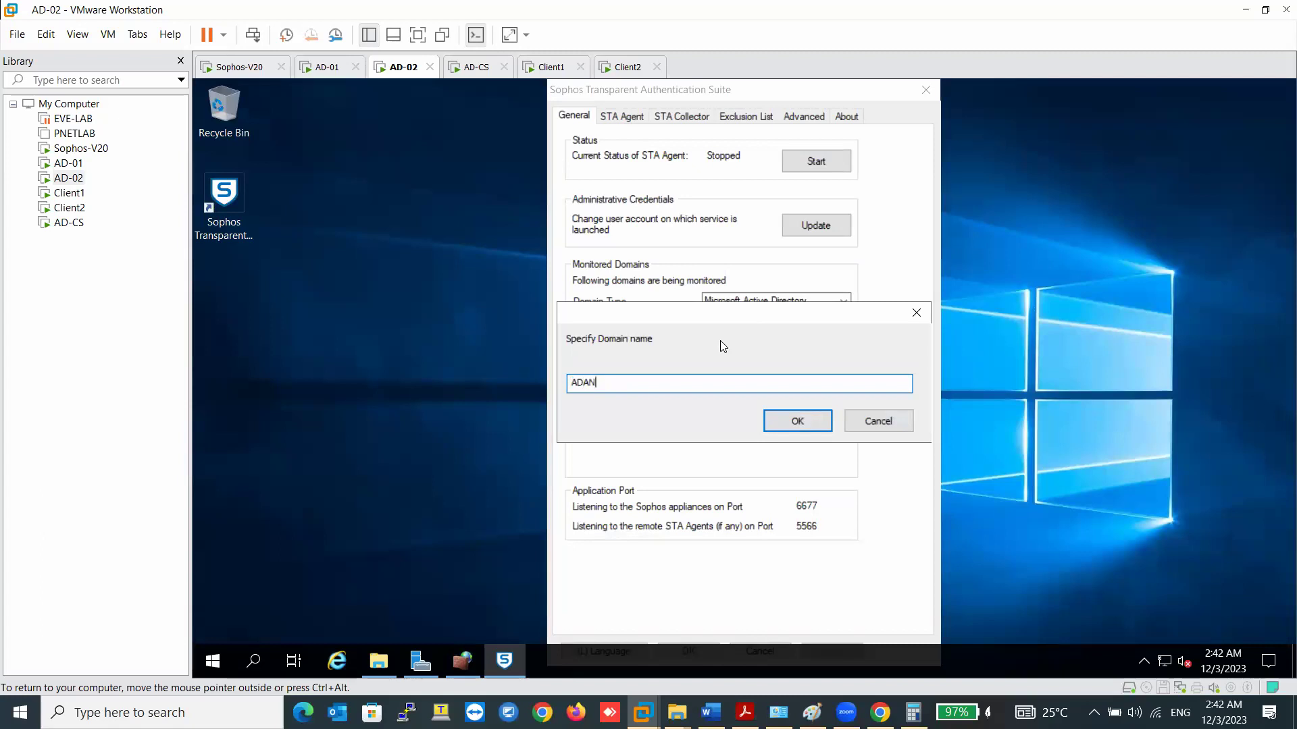
key(BackSpace)
text(M)
click(780, 419)
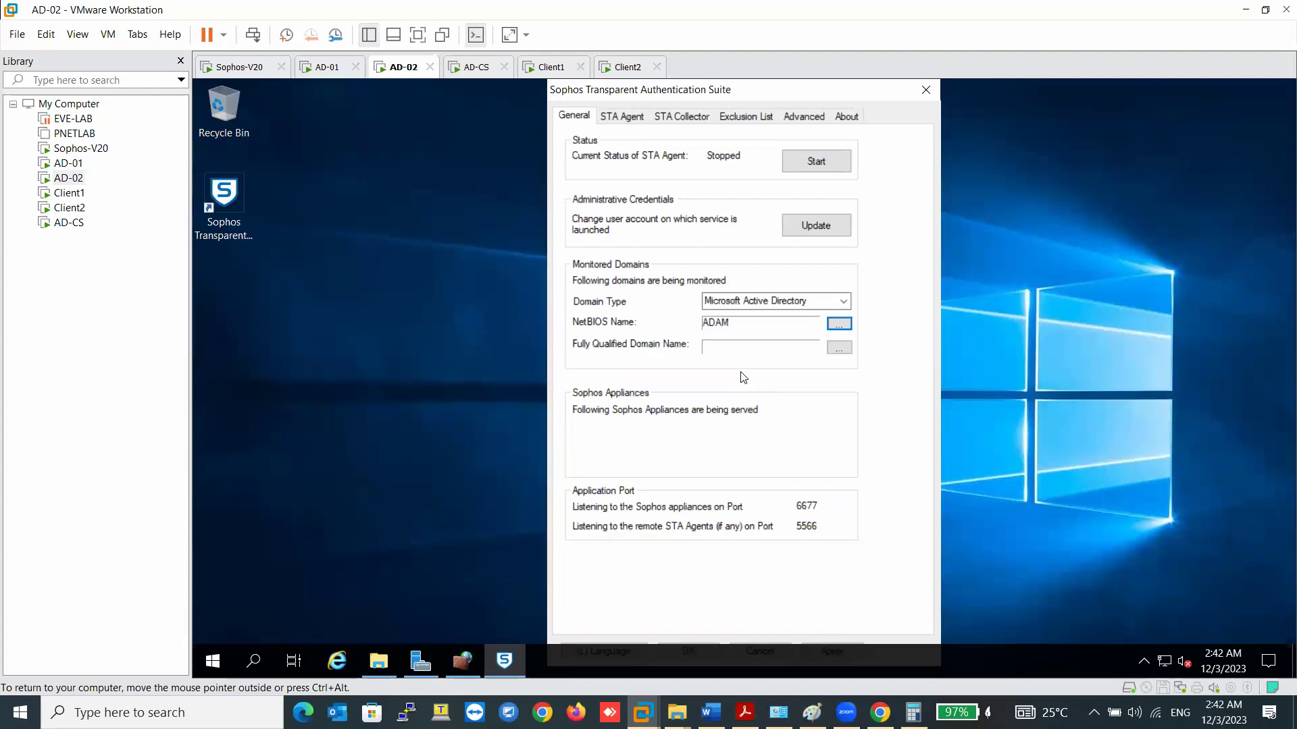
click(839, 347)
text(adam.com)
click(780, 424)
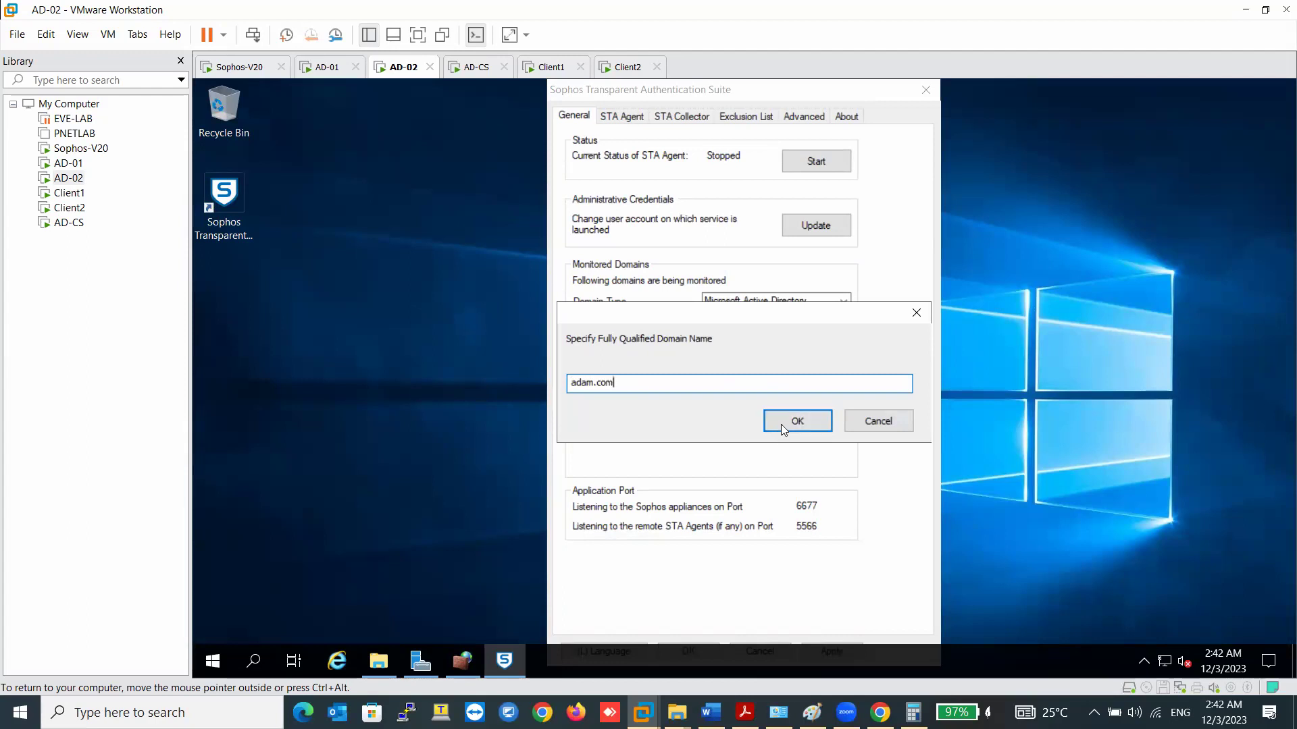
- On the STA Agent tab, change the monitored network from 192.168.1.0/24 to 192.168.10.0/24
click(631, 119)
click(628, 242)
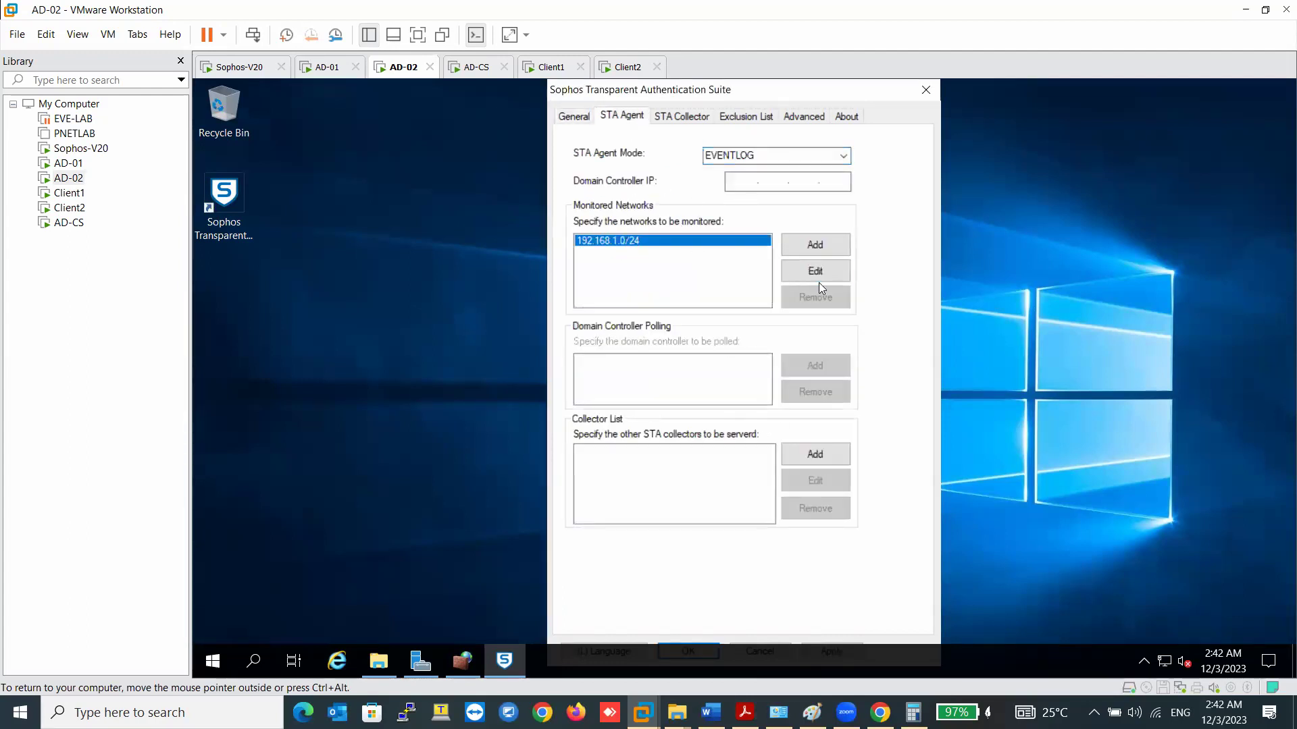
click(817, 275)
click(611, 383)
text(0.0/24)
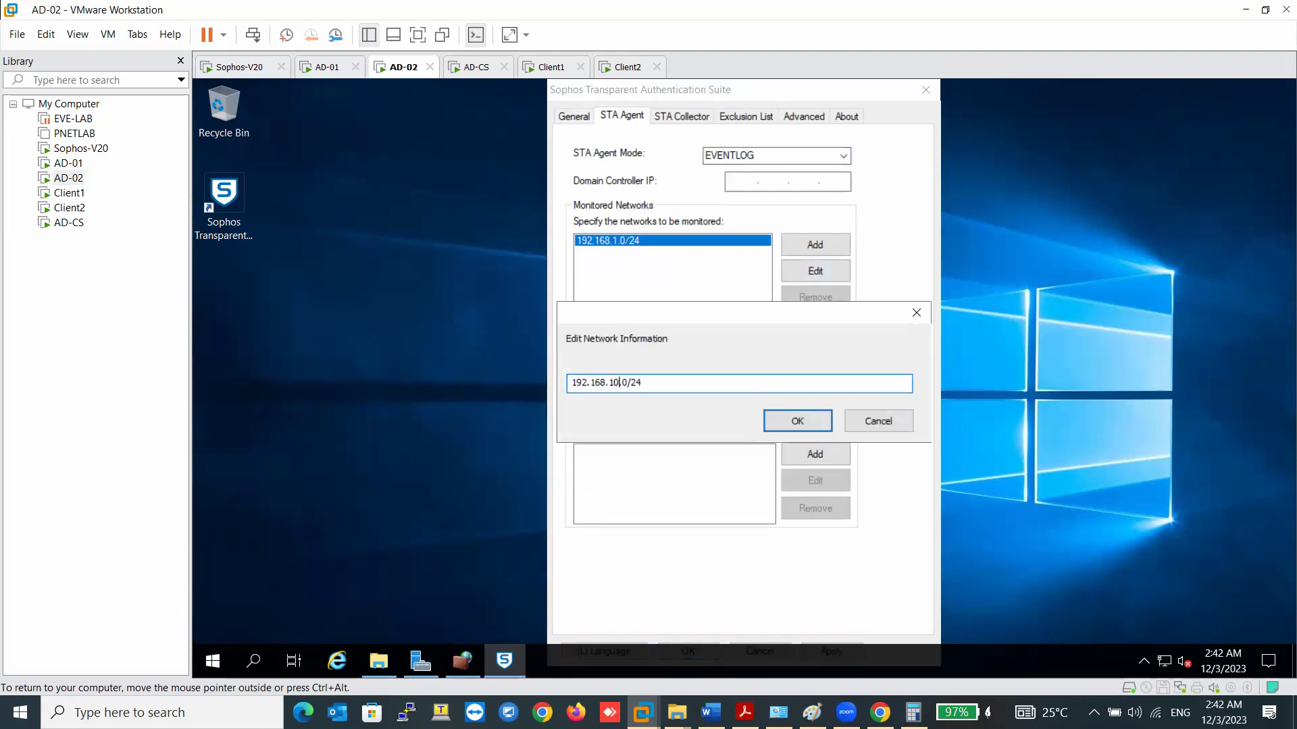
key(Return)
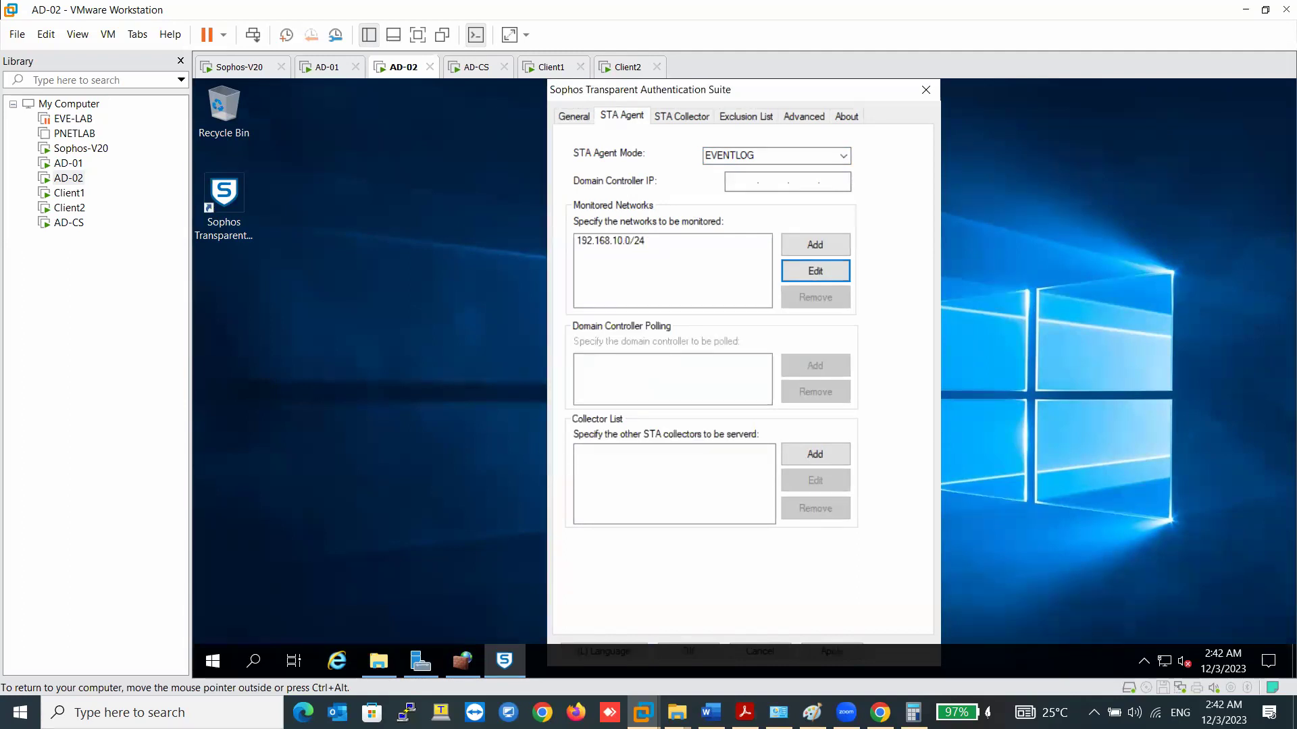
- Add STA collectors 192.168.10.222 and 192.168.10.223 on port 5566, then open the STA Collector tab
click(815, 454)
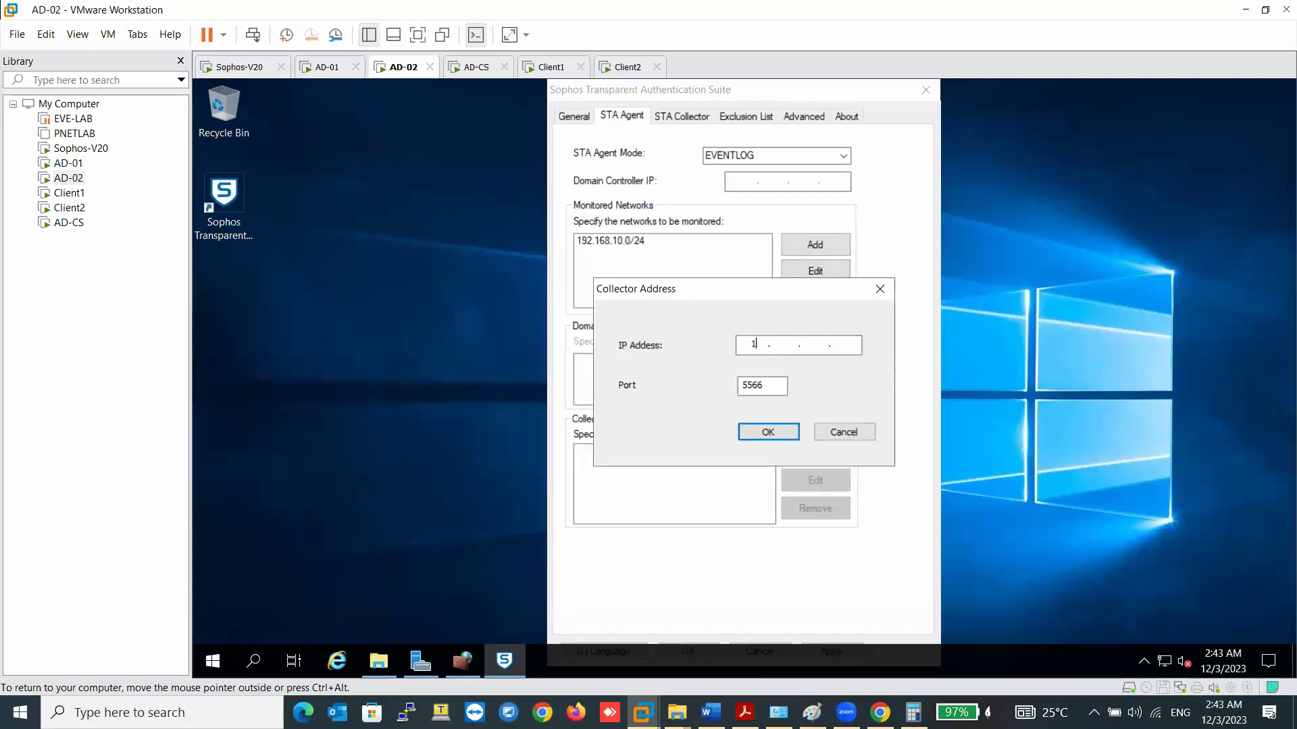
text(192 . 168 . 10 . 222)
click(761, 434)
click(788, 454)
text(192 . 168 . 10 . 223)
key(Return)
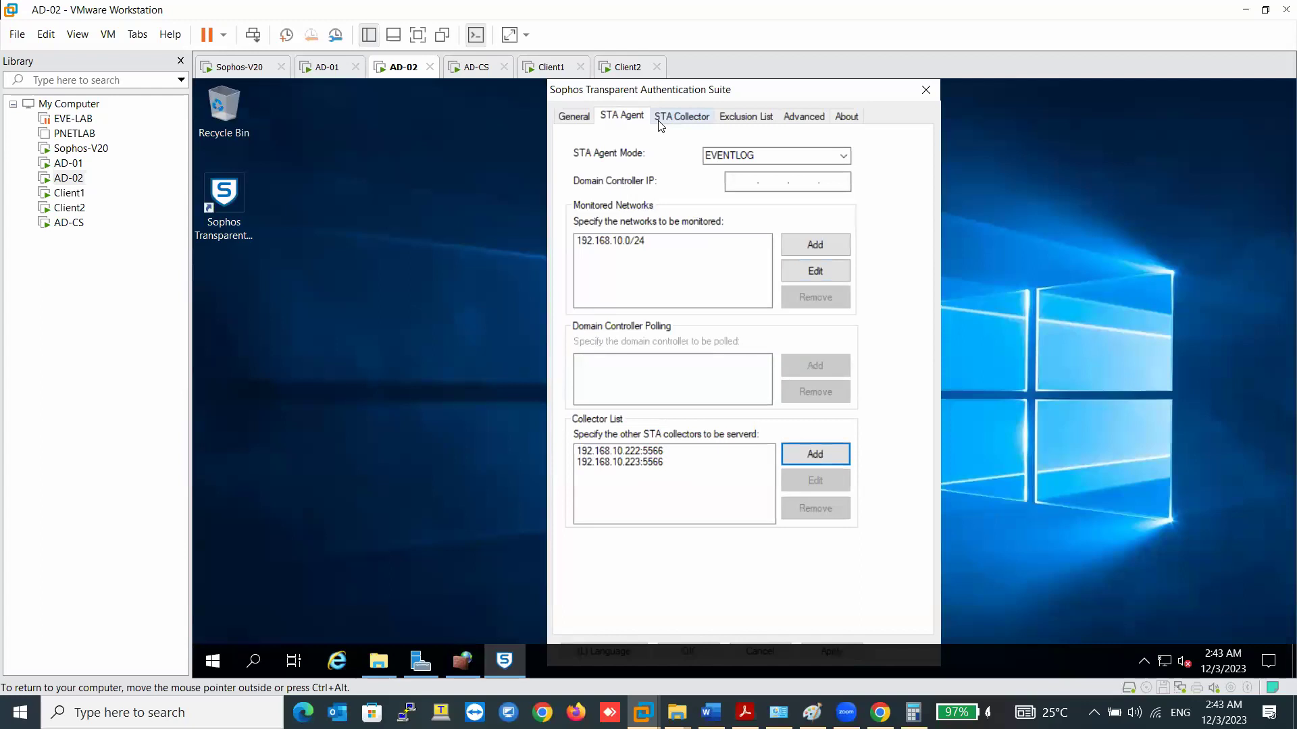
click(659, 122)
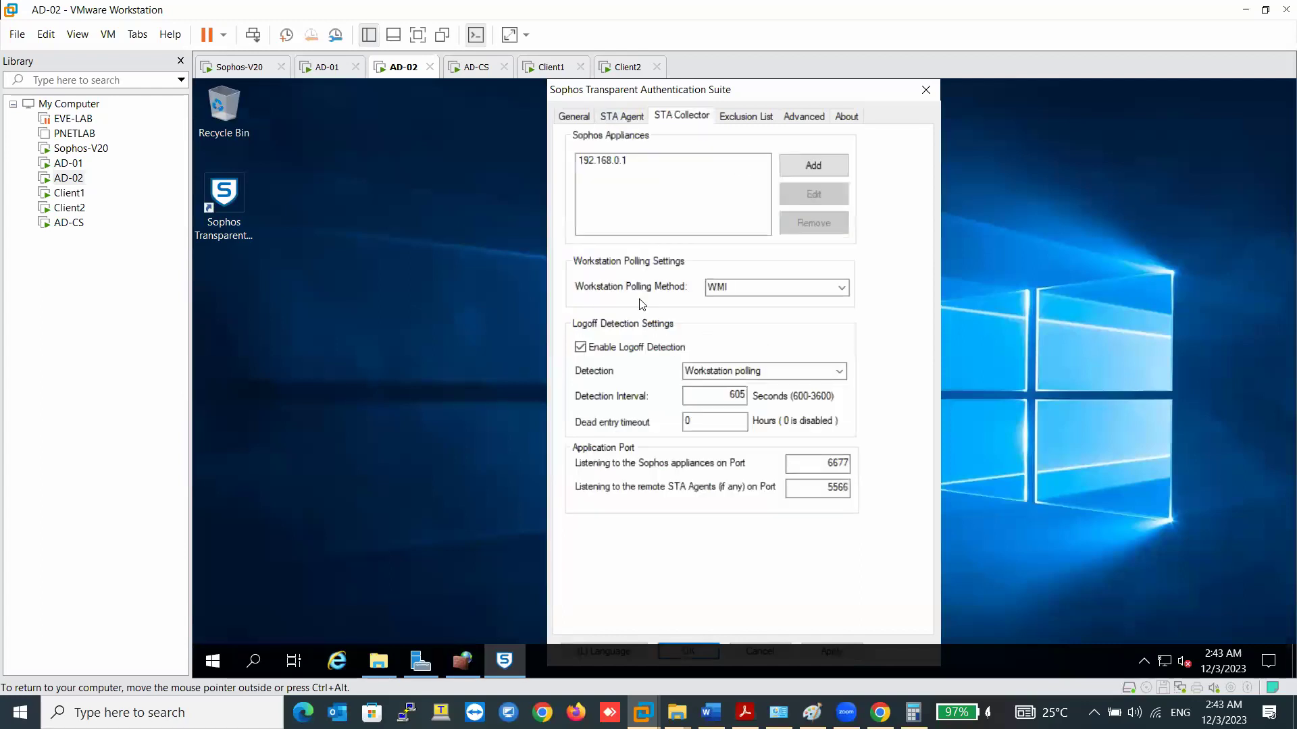
- Leave workstation polling set to WMI and bring the host's Word notes to the front
click(783, 289)
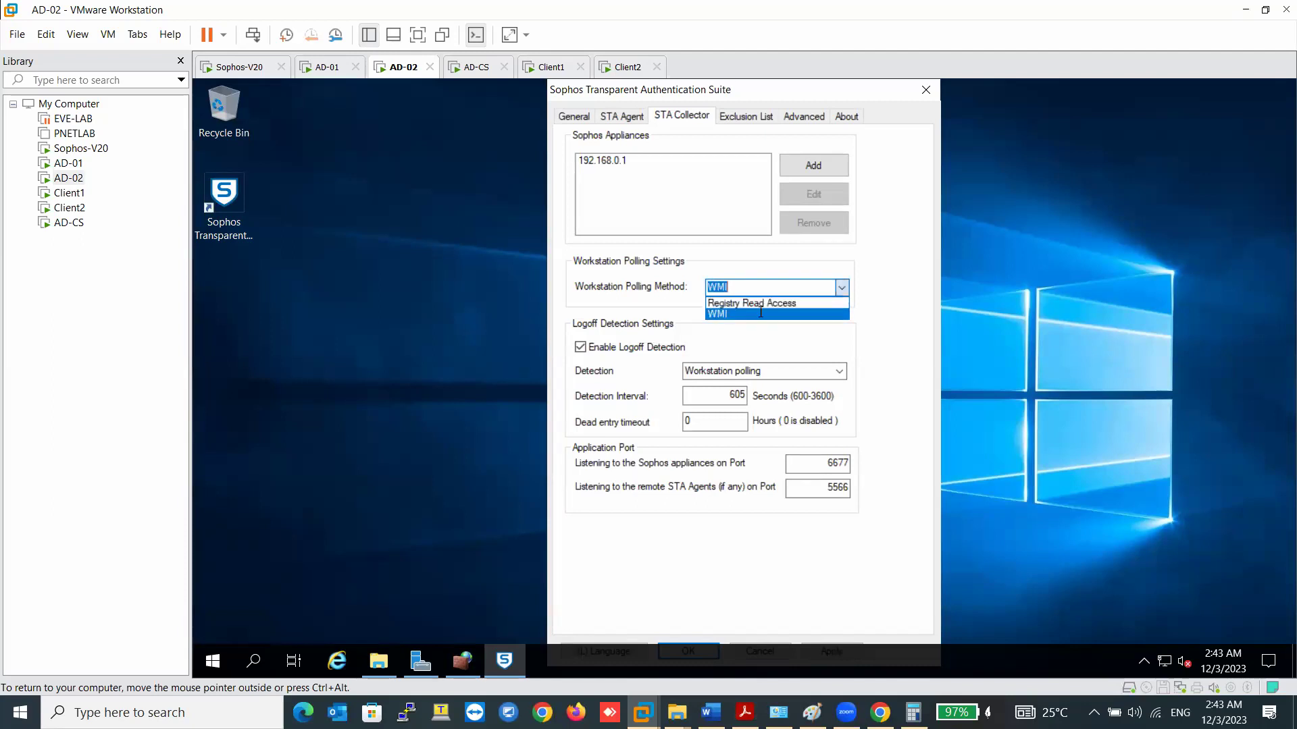
click(665, 308)
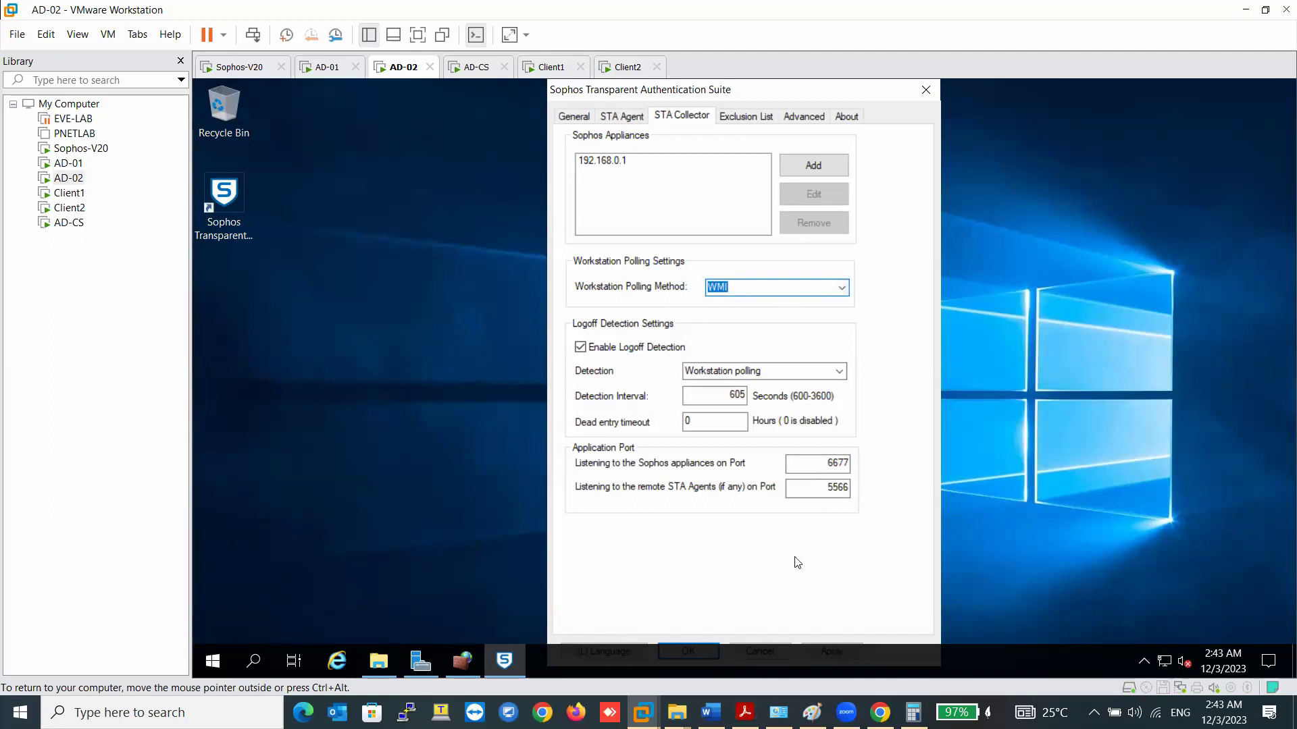
mouse_move(745, 715)
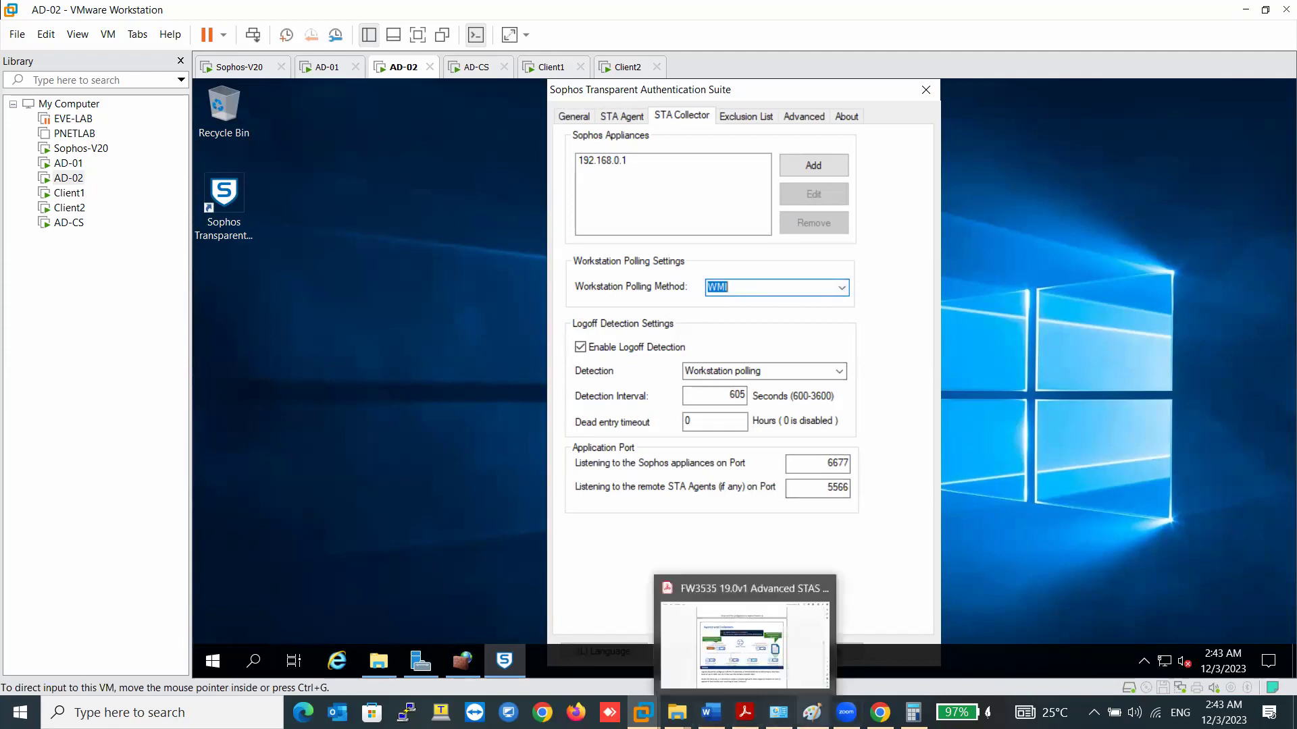
click(710, 713)
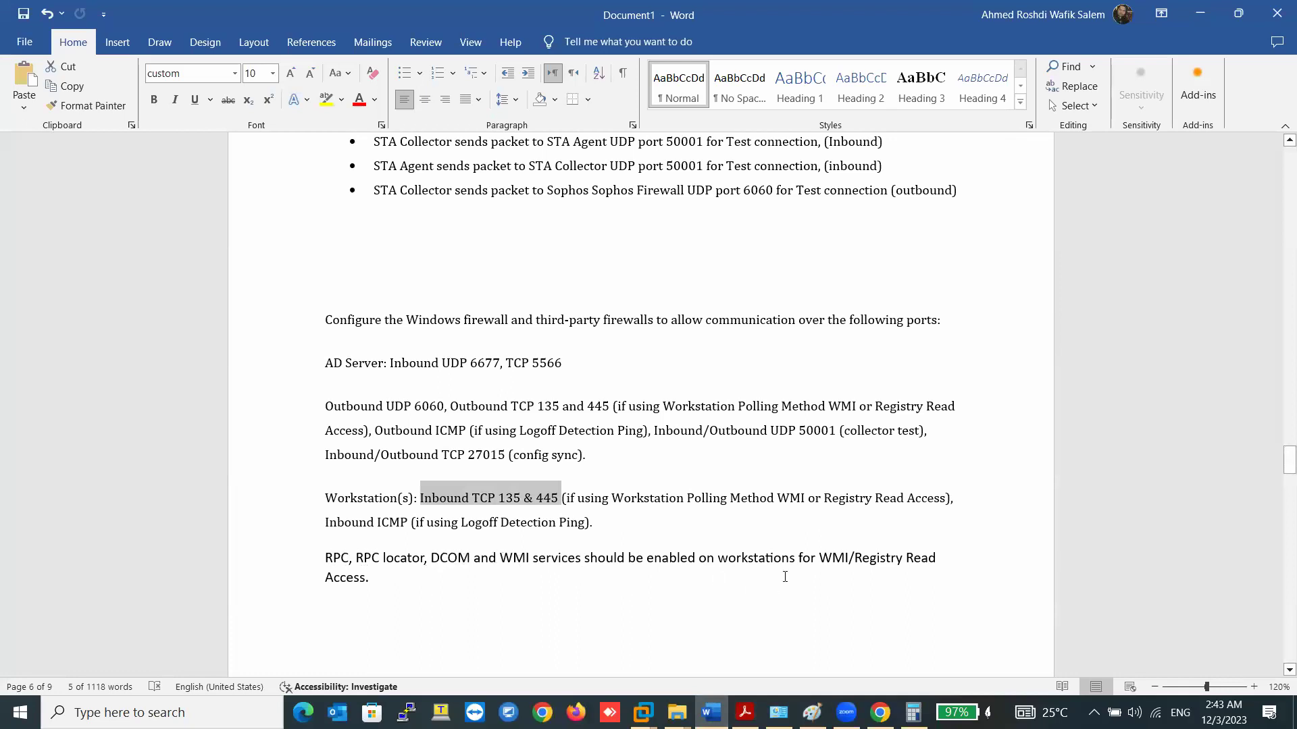
- Minimize the Word port notes to return to AD-02's STAS collector settings
click(1199, 14)
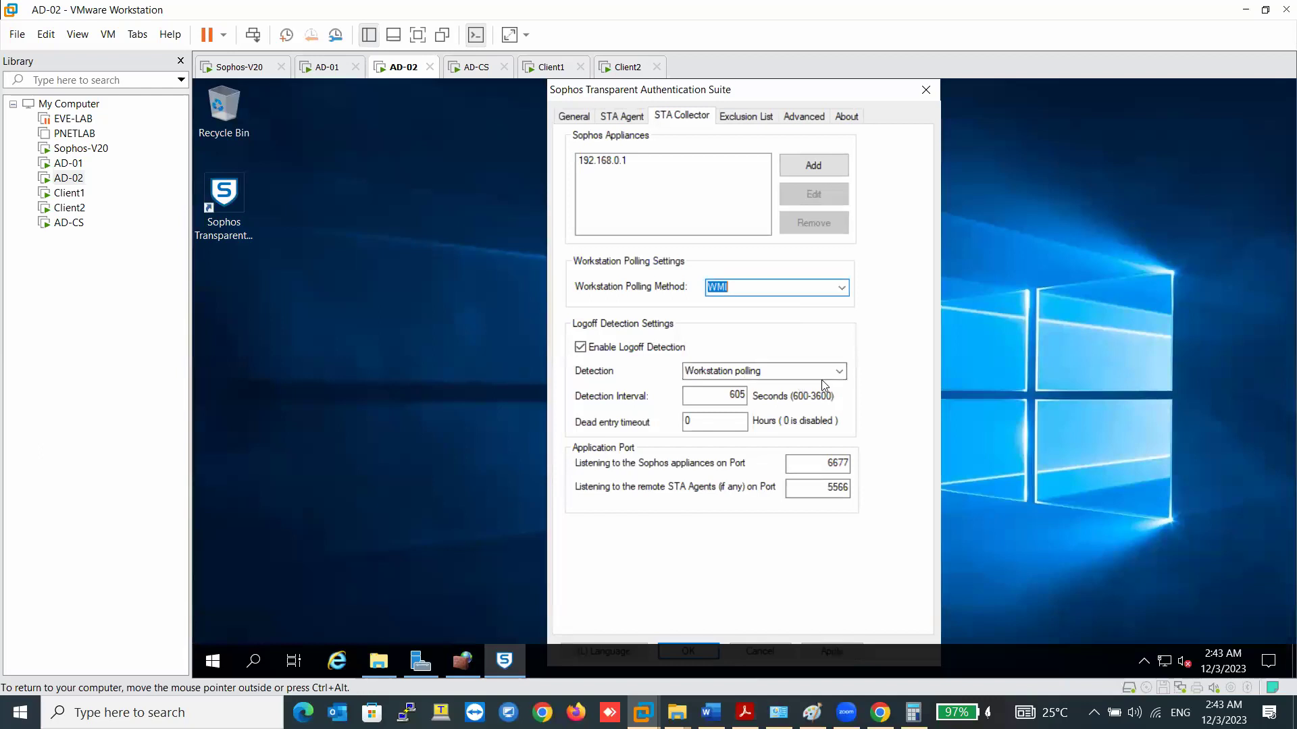
- Set STAS logoff detection to Ping, then switch to the Word notes on the host
click(744, 373)
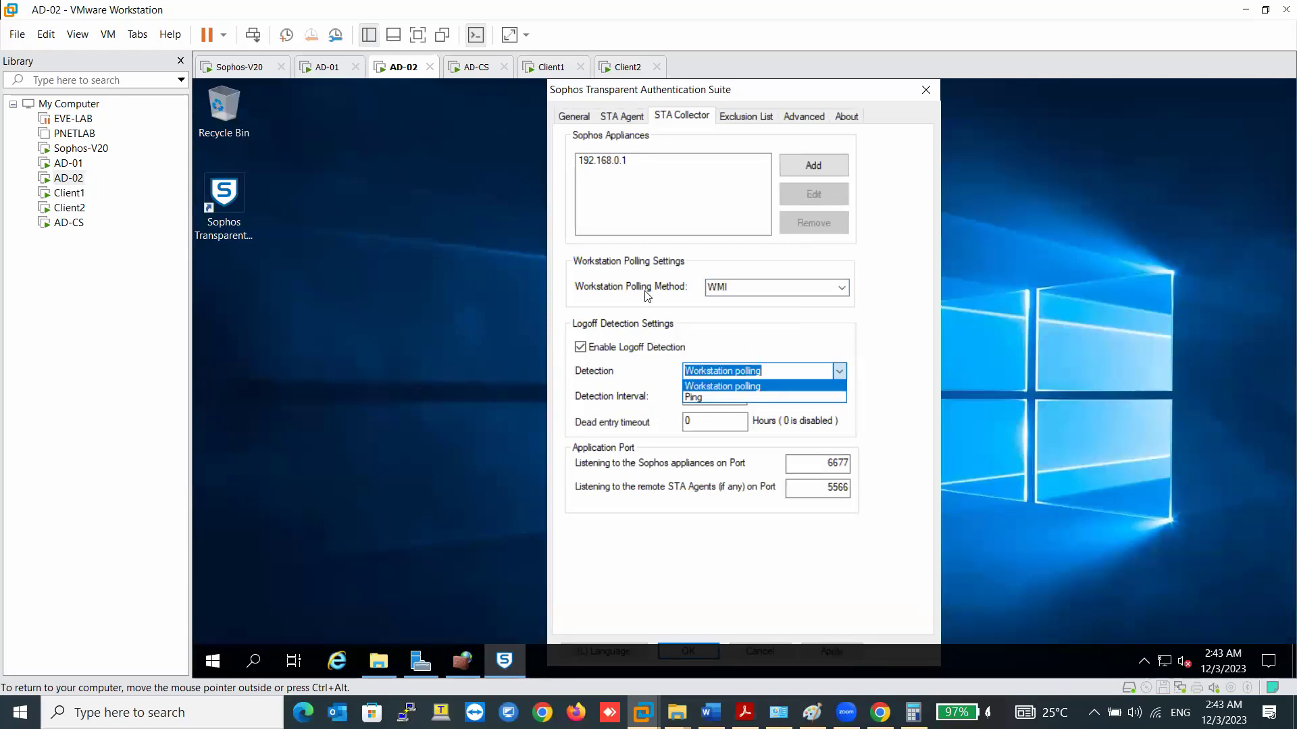
click(692, 397)
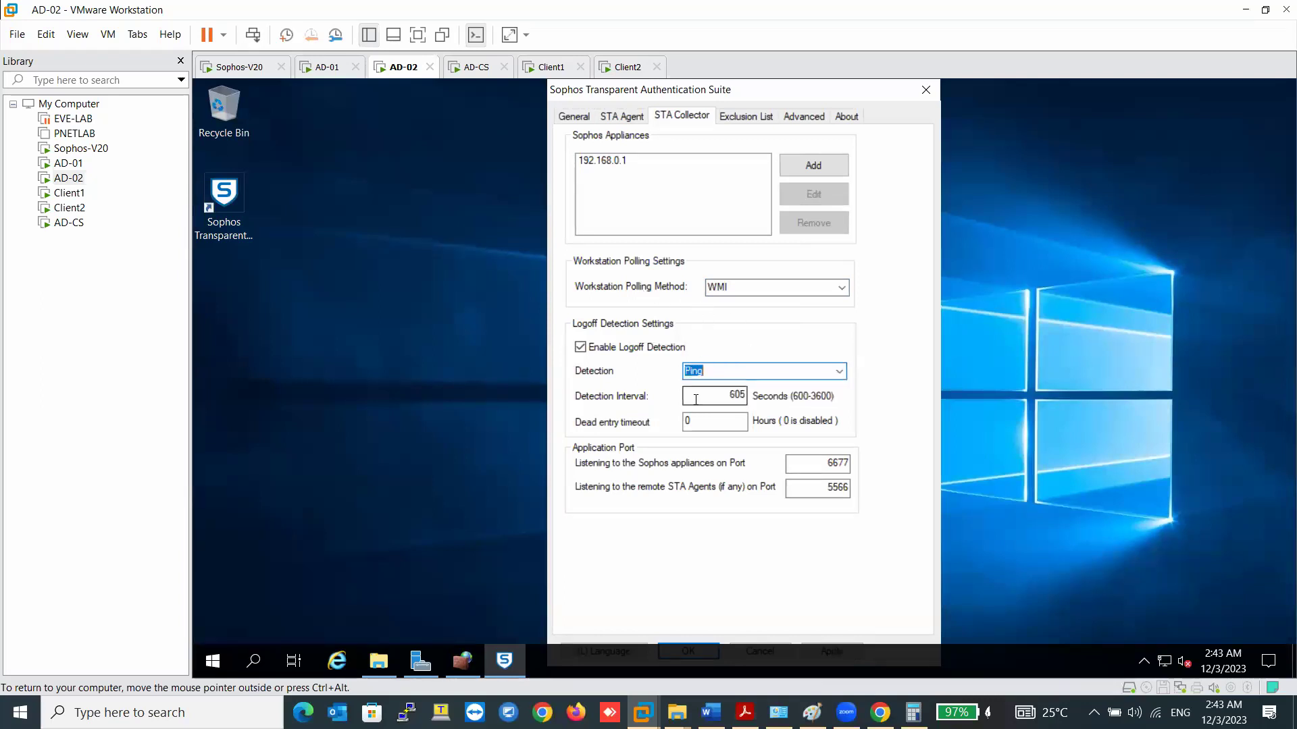
click(747, 286)
click(840, 373)
click(840, 374)
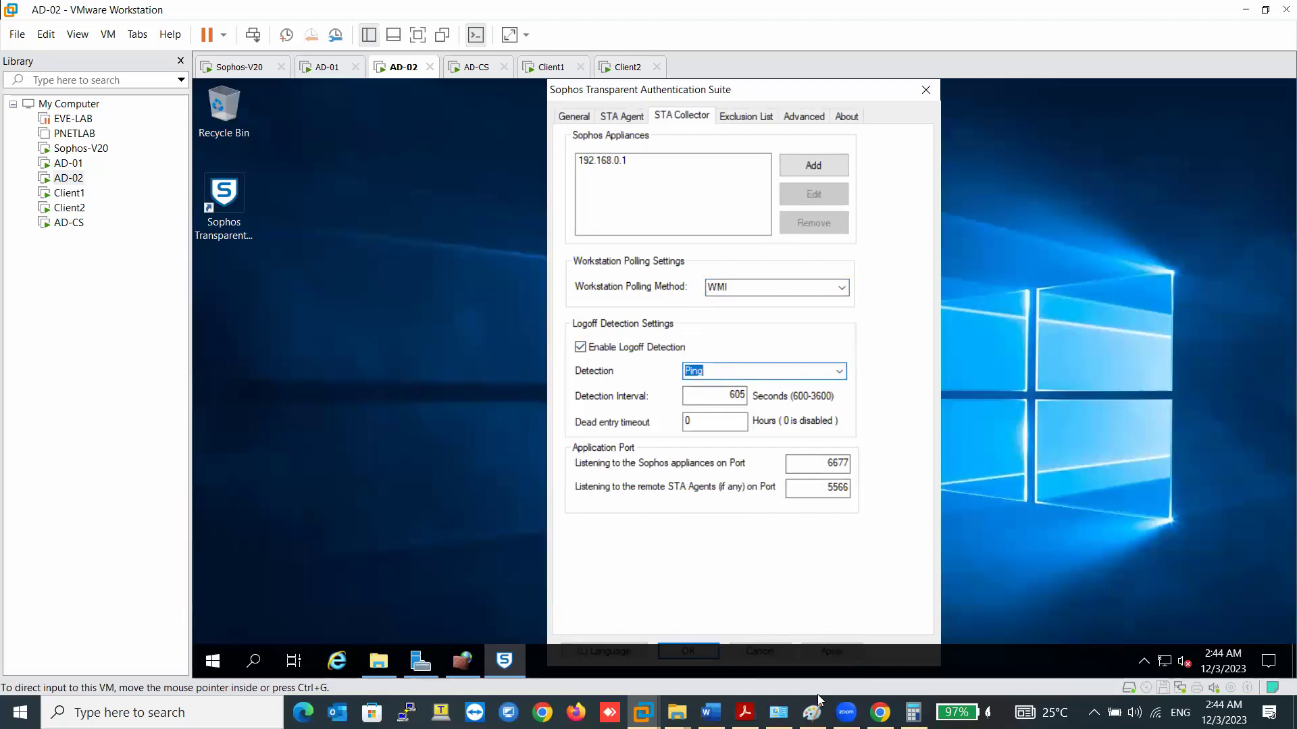
click(703, 699)
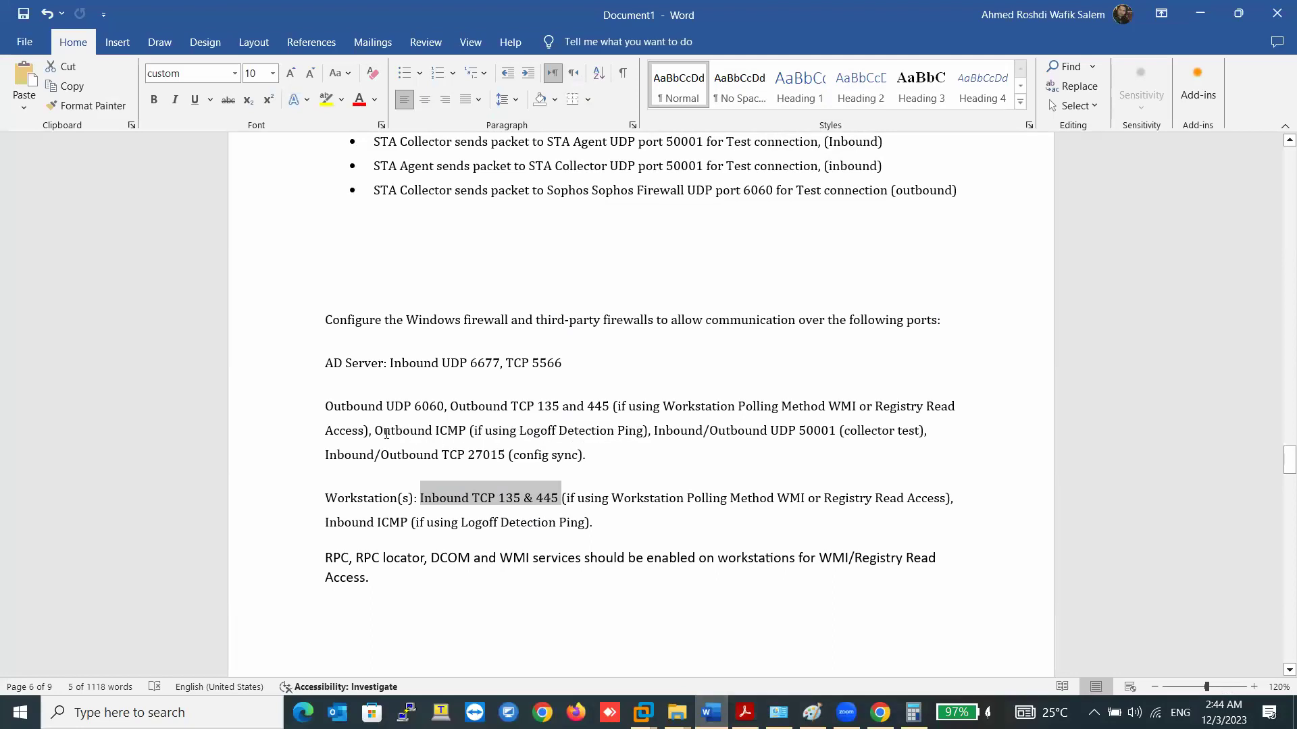
- Highlight the 'Outbound ICMP' and 'Logoff Detection Ping' notes, then return to AD-02 in VMware
drag(395, 430, 467, 431)
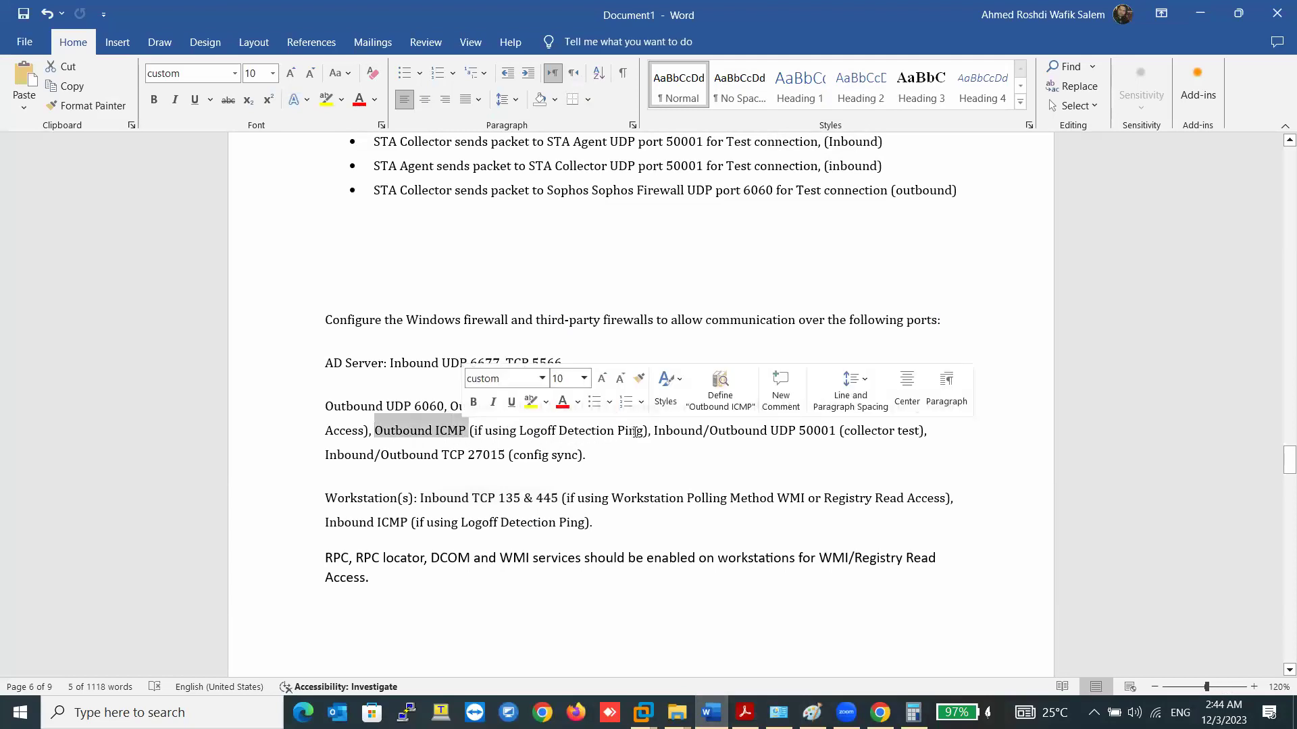
drag(643, 431, 485, 431)
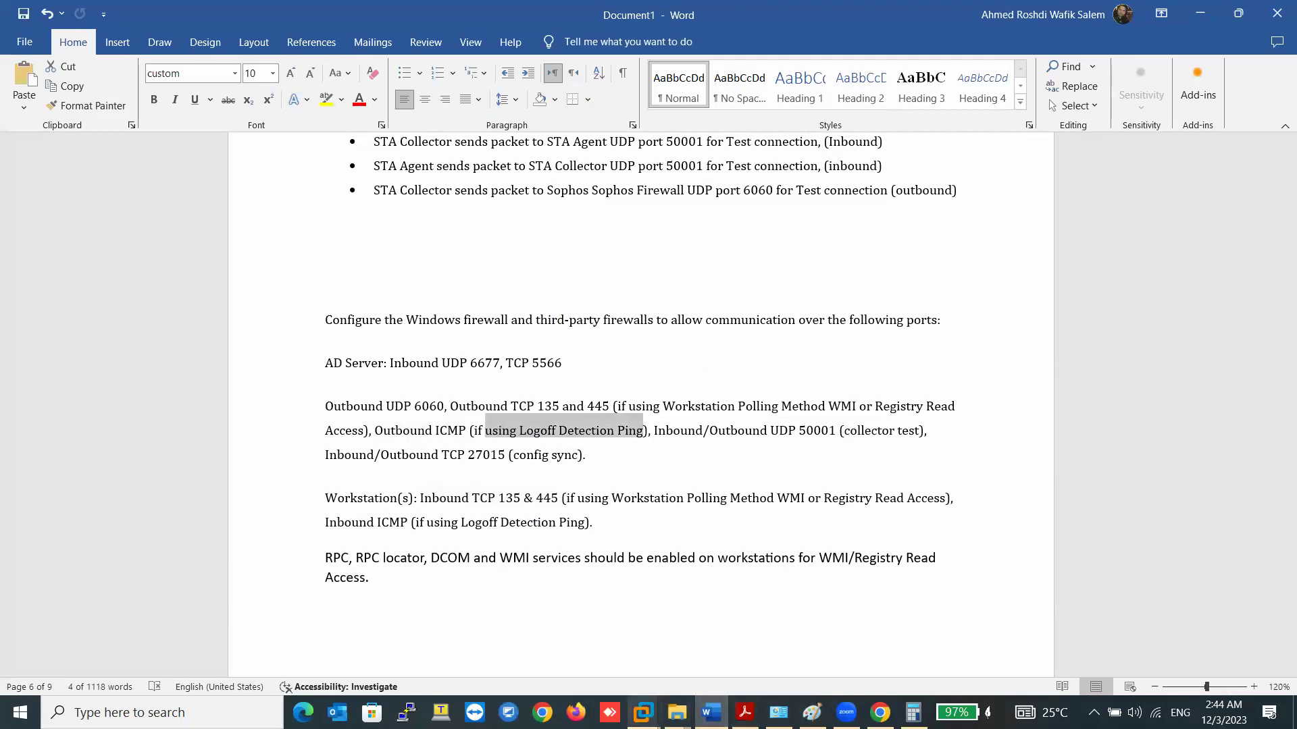
click(643, 712)
click(553, 612)
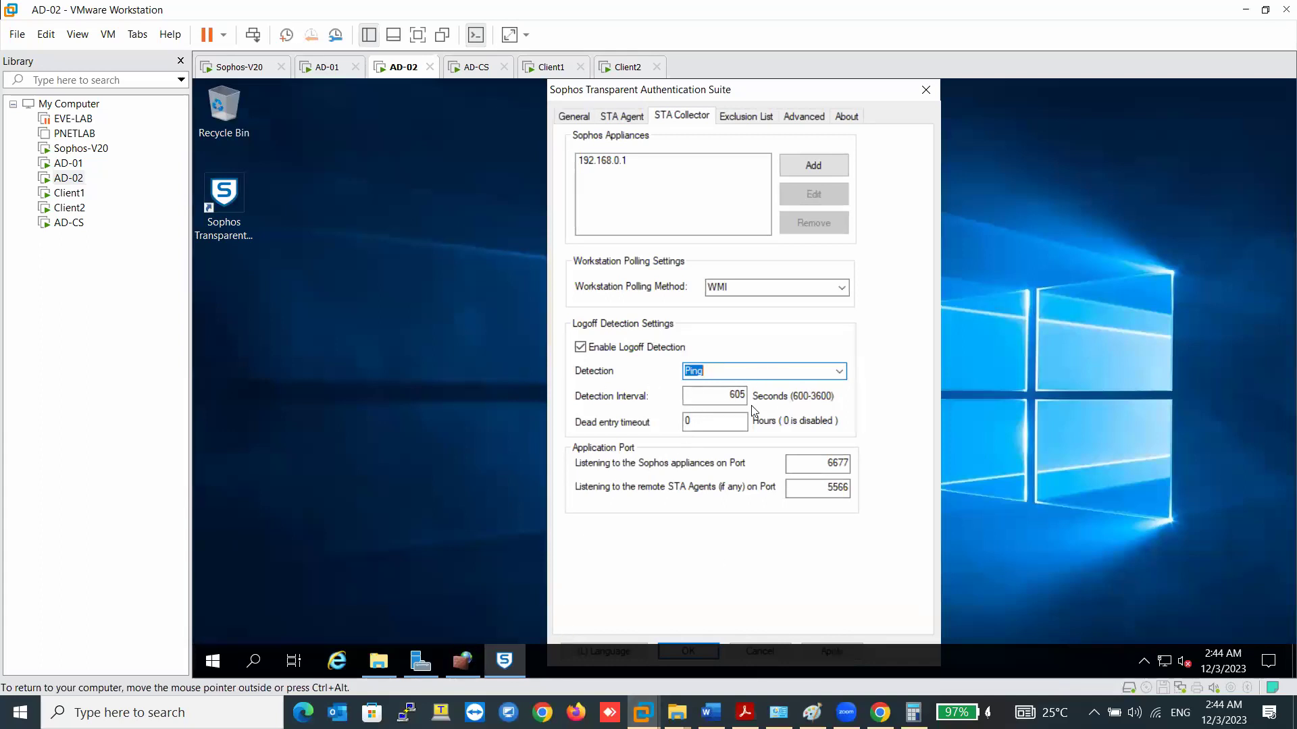
- Switch logoff detection back to Workstation polling and change the detection interval from 605 to 900 seconds
click(839, 371)
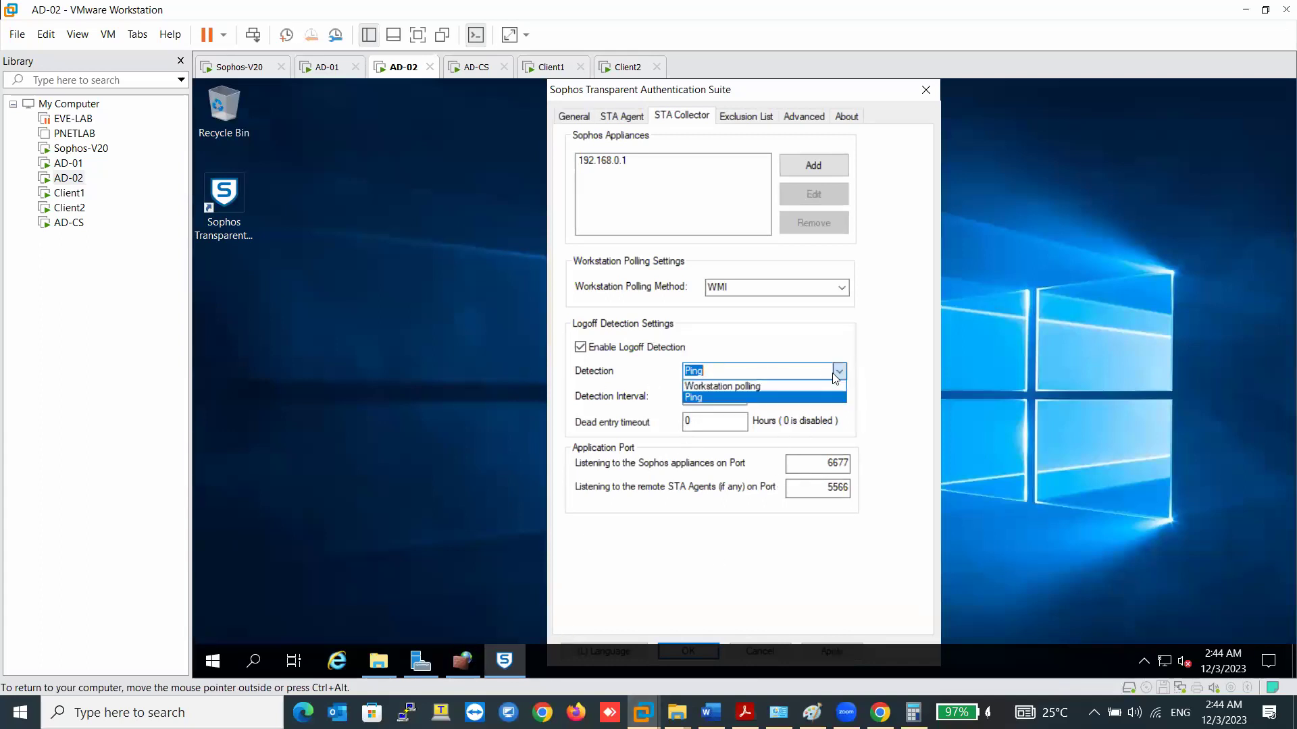
click(759, 387)
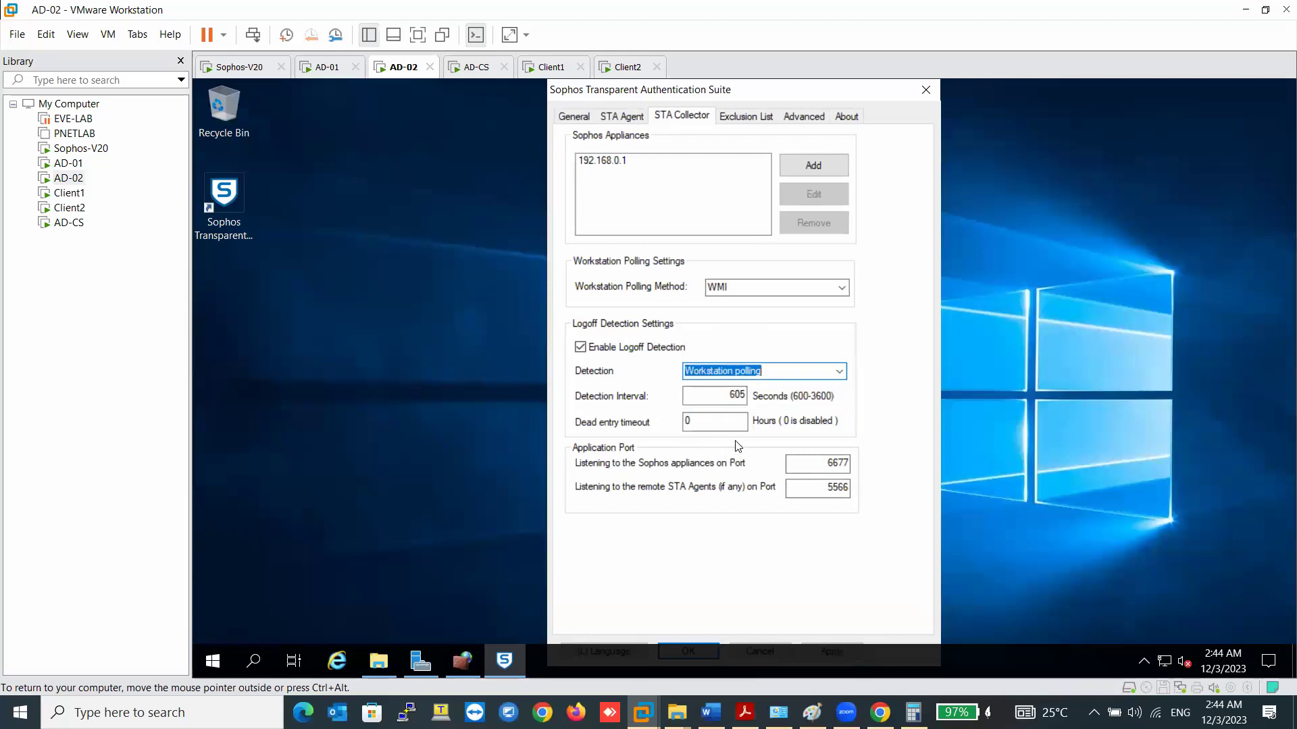
double_click(741, 394)
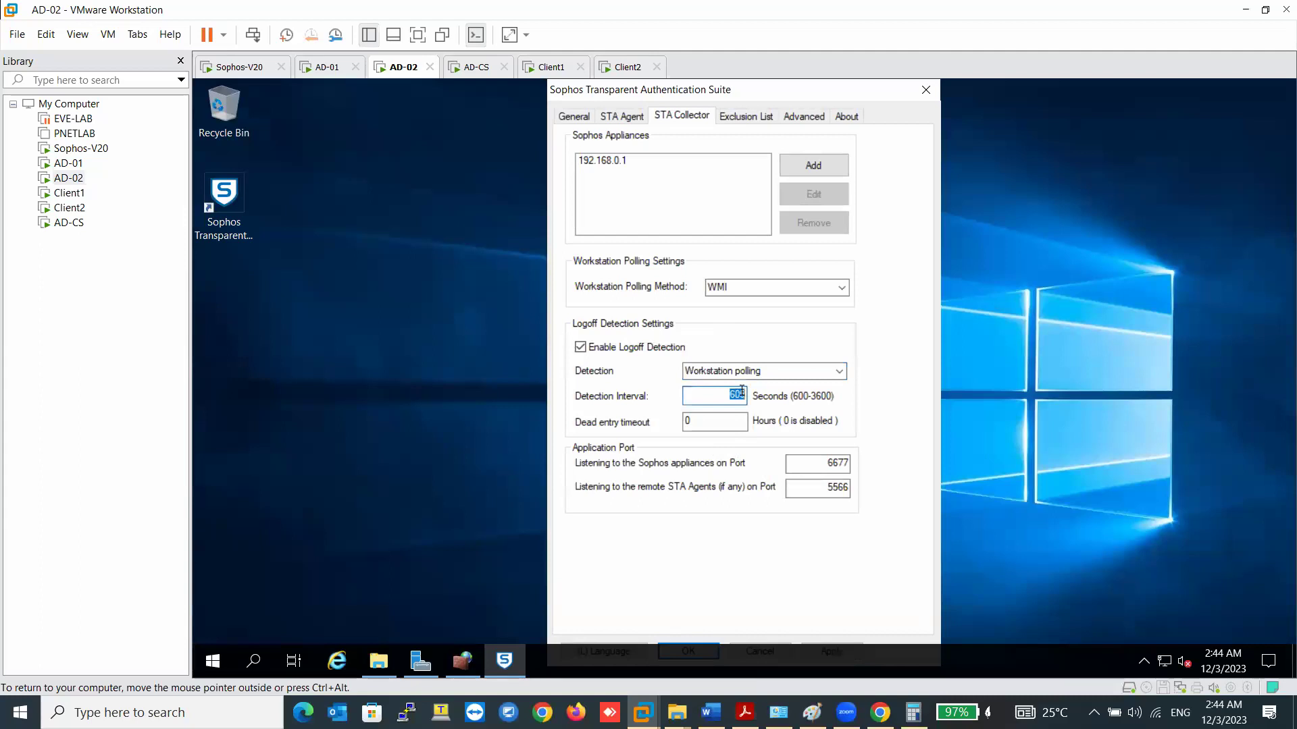
text(900)
- On the Exclusion List tab, exclude users administrator and sophosldap from login detection
click(735, 123)
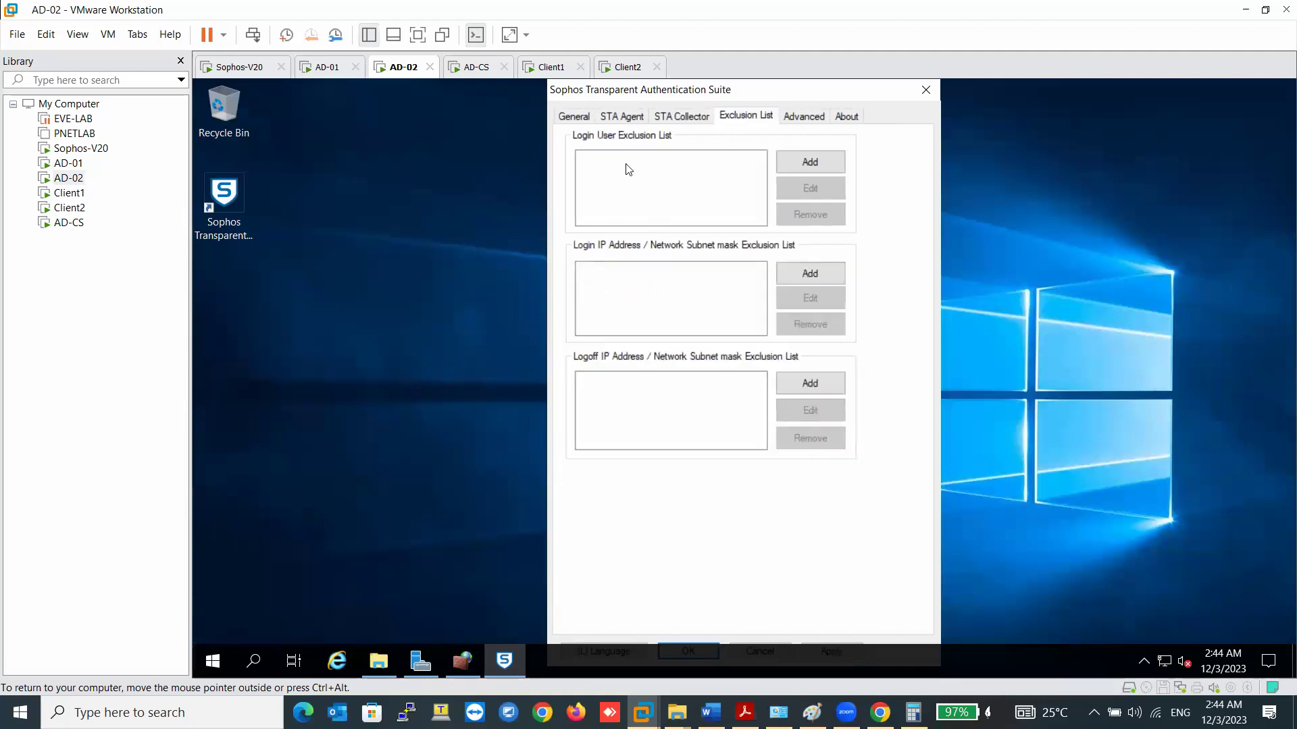
click(810, 163)
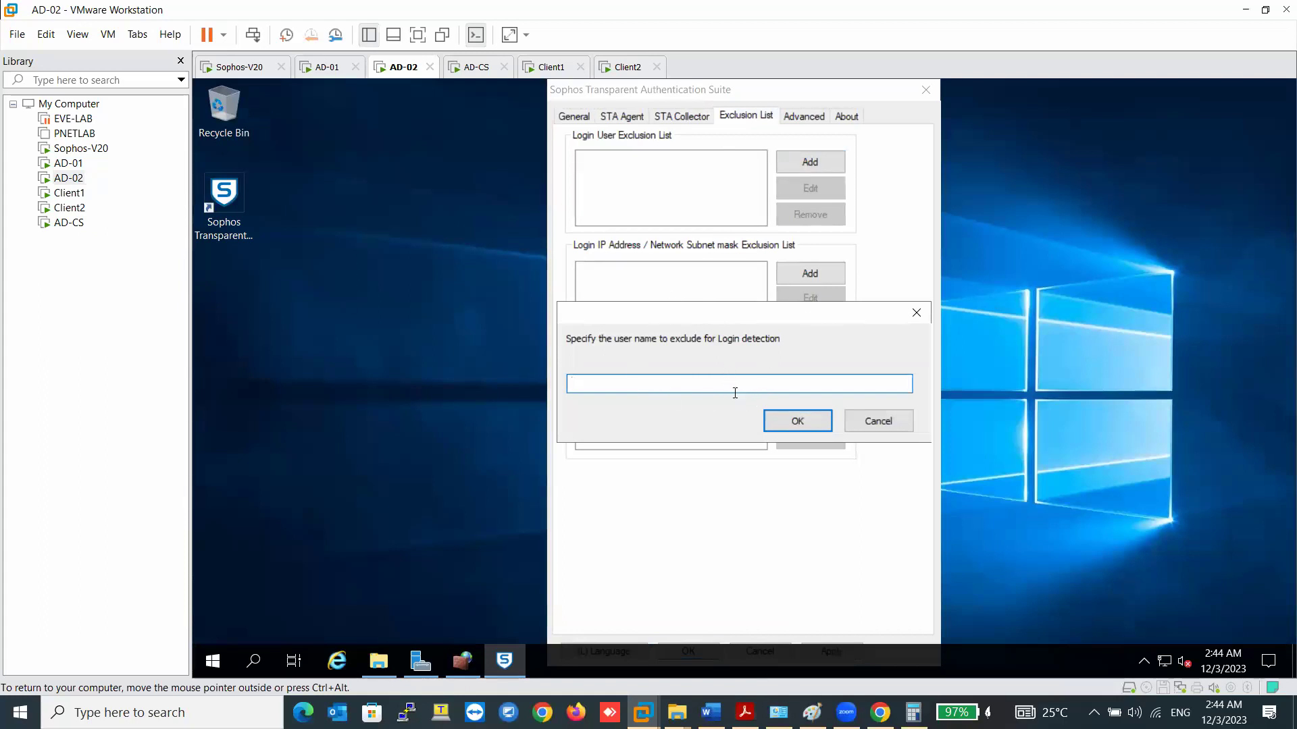
text(administrator)
click(797, 420)
click(799, 162)
text(sophosldap)
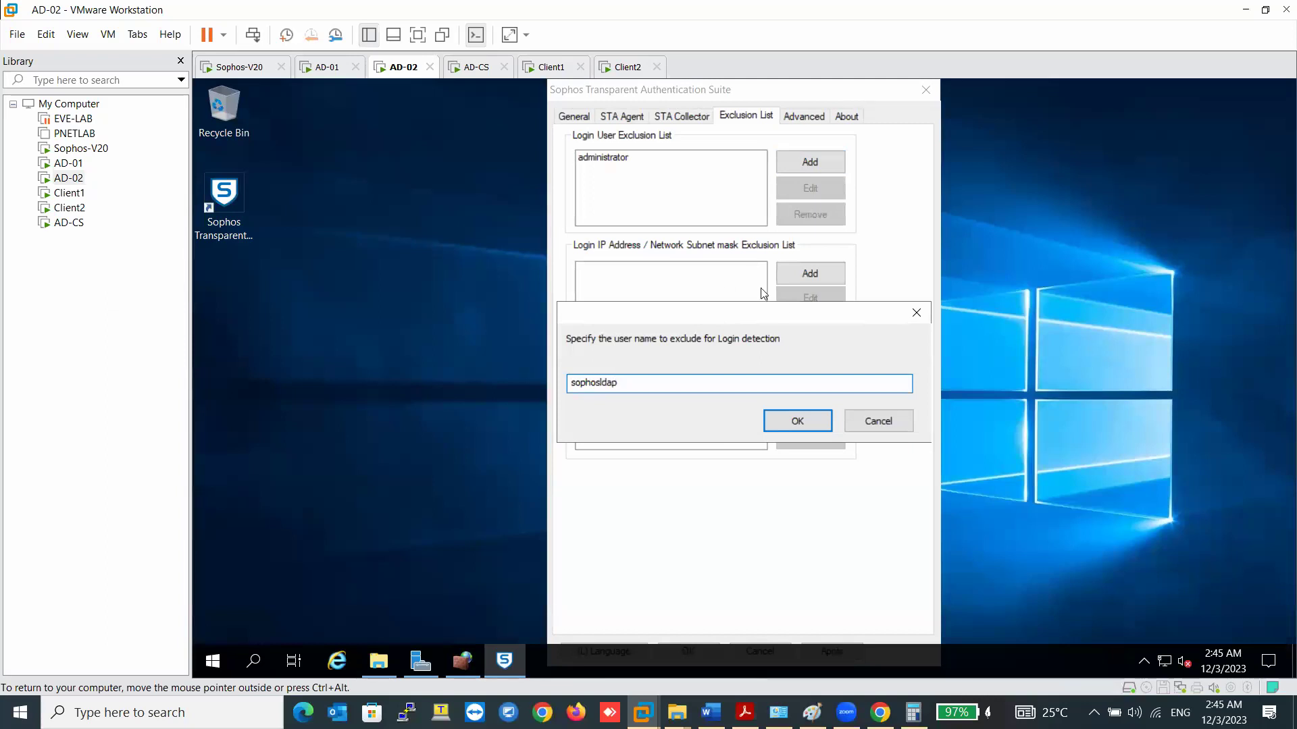
click(798, 421)
- Exclude sophos.stas as well and start adding IP exclusion 192.168.10.222
click(827, 162)
text(sophos.stas)
click(770, 419)
click(806, 275)
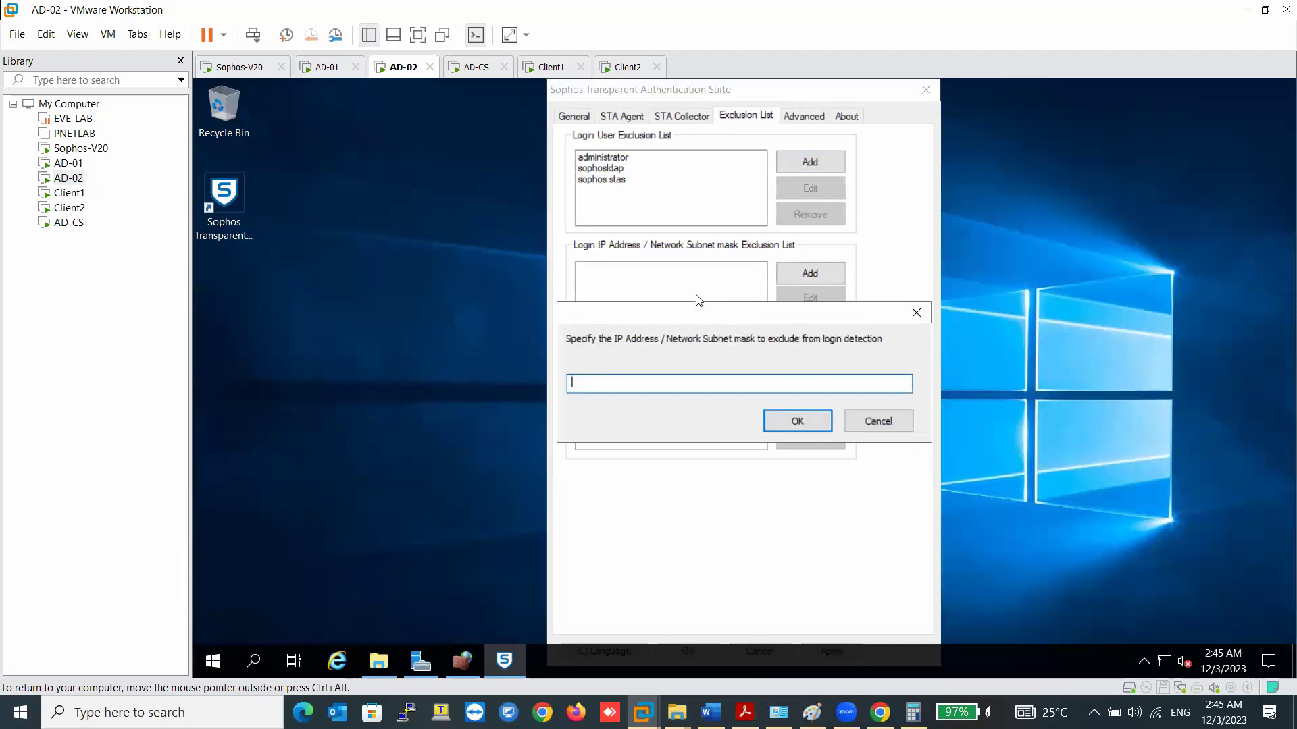
- Add 192.168.10.222 to the login IP exclusion list, copying the address for reuse
text(192.168)
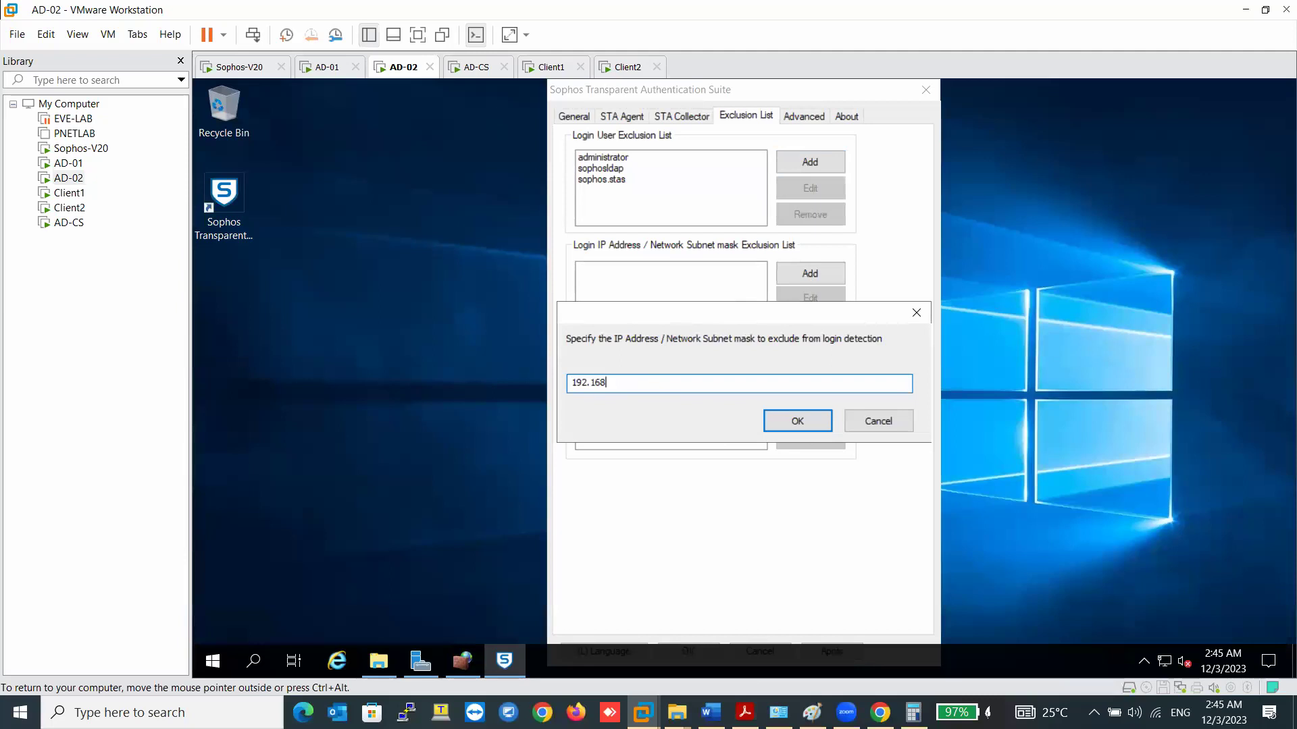
- Add 192.168.10.222 to the login IP exclusion list, copying the address for reuse
text(.10.222)
drag(639, 386, 573, 382)
right_click(573, 382)
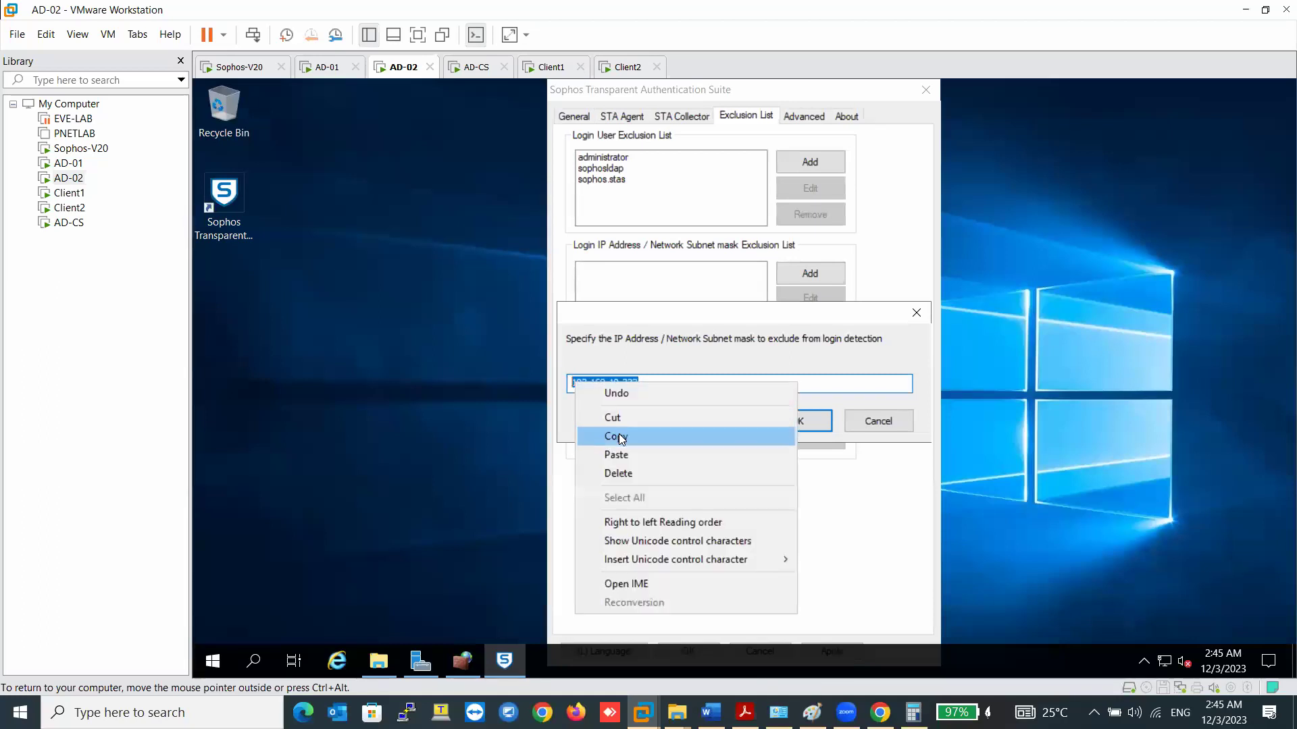
click(617, 431)
click(787, 425)
- Add 192.168.10.223 and 192.168.10.111 to the login IP exclusion list
click(788, 277)
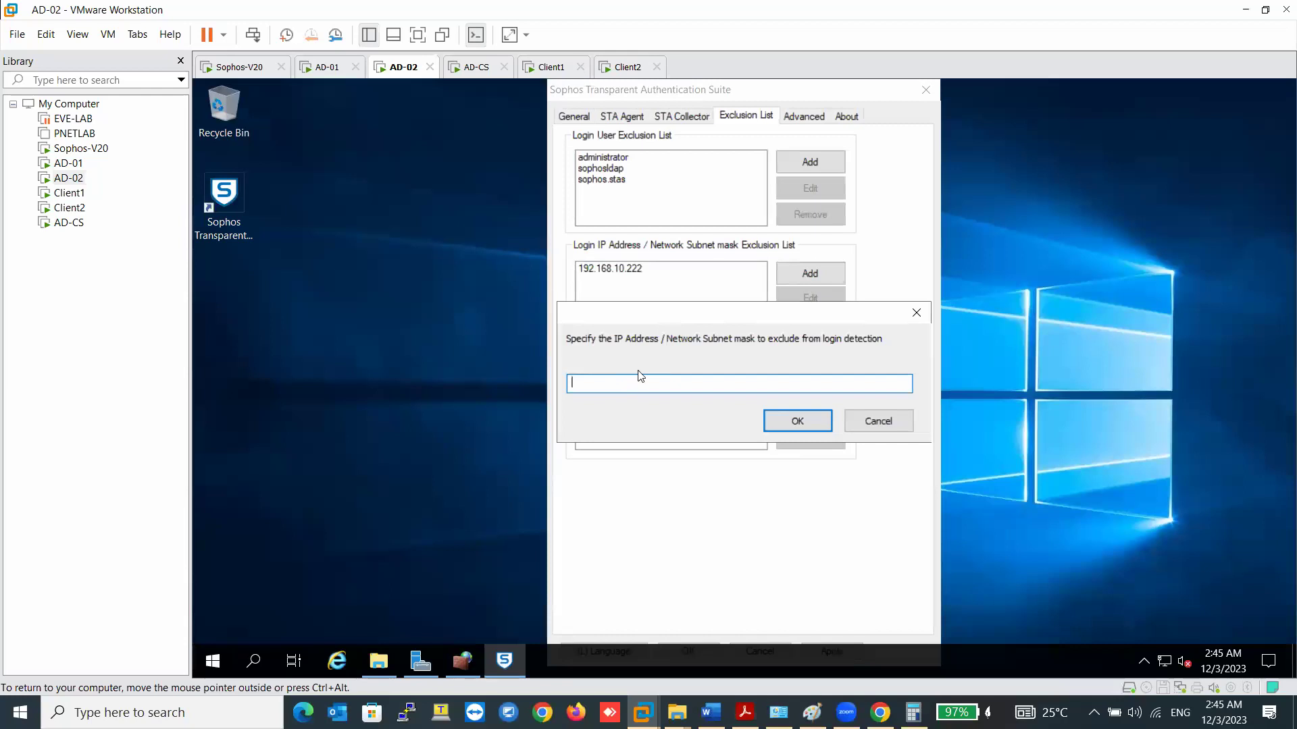
right_click(635, 387)
click(669, 457)
text(3)
click(781, 425)
click(809, 273)
right_click(638, 384)
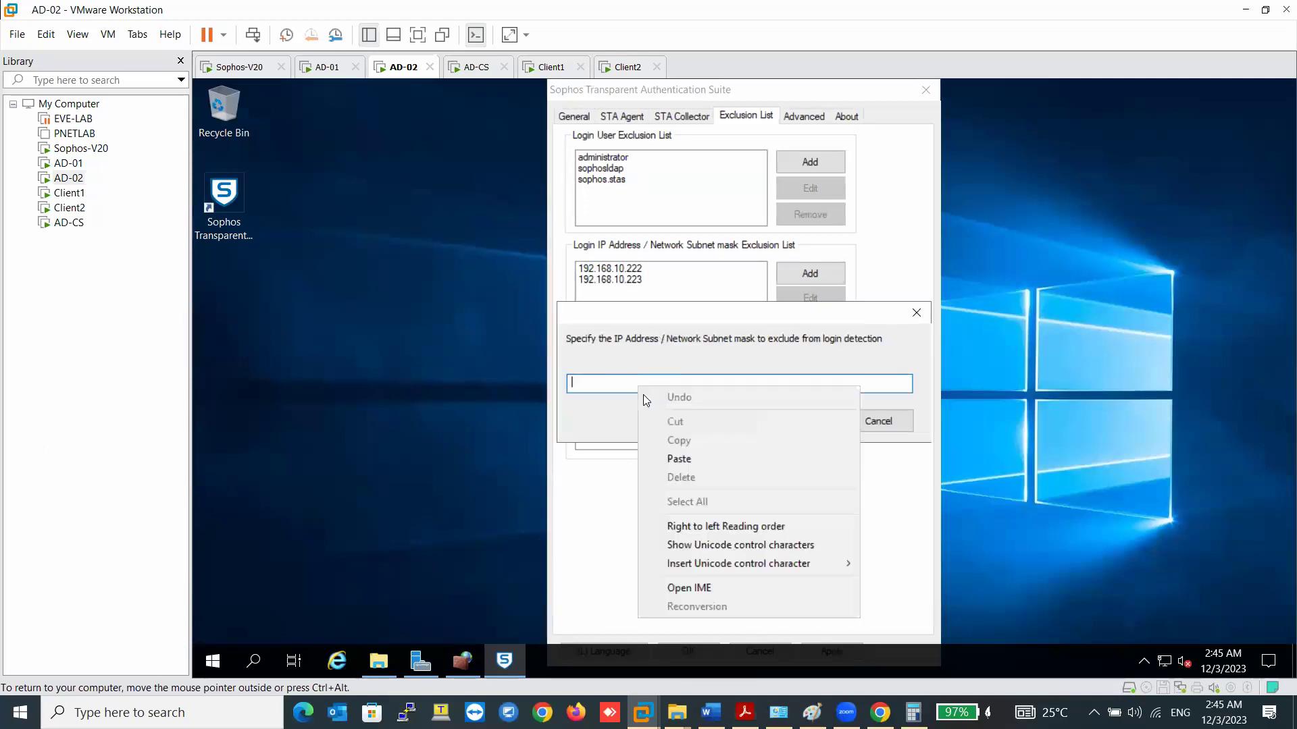
click(679, 459)
key(BackSpace)
key(BackSpace)
text(111)
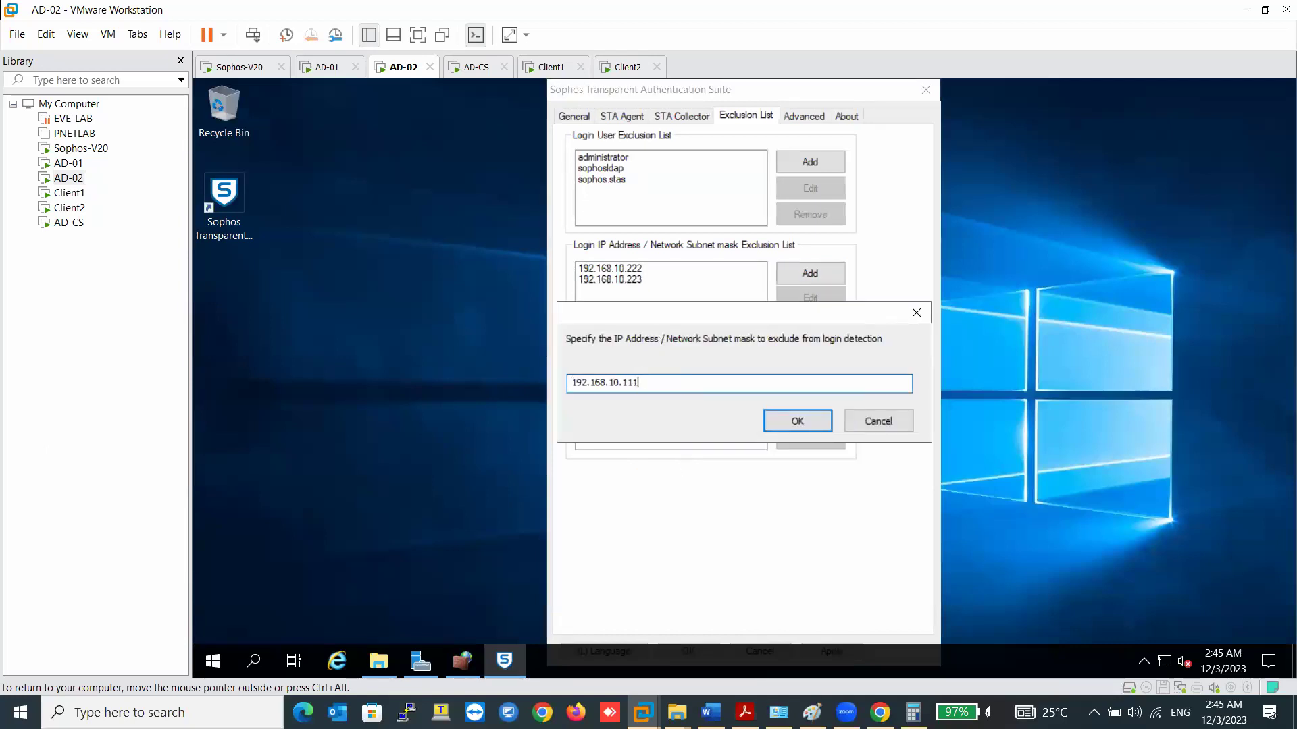
click(819, 422)
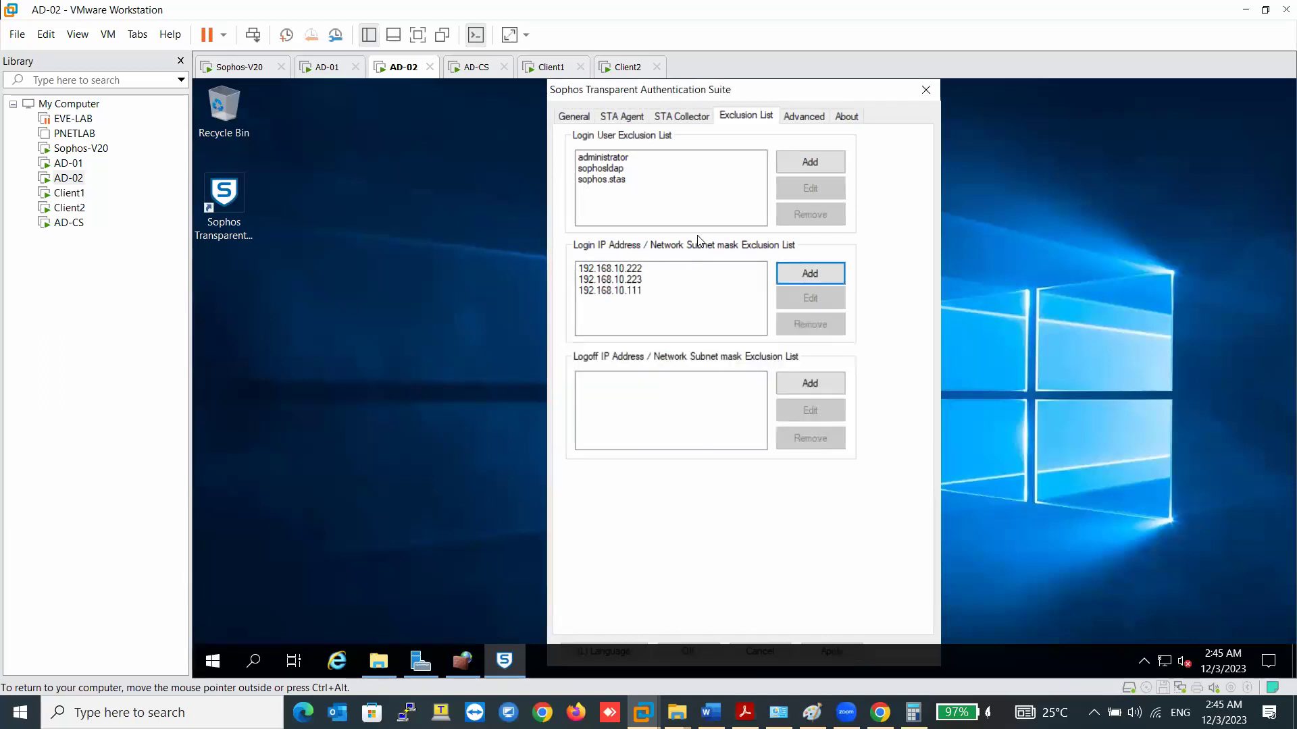
- On the Advanced tab, set the log file size to 25 MB and turn off reduced logging
click(799, 117)
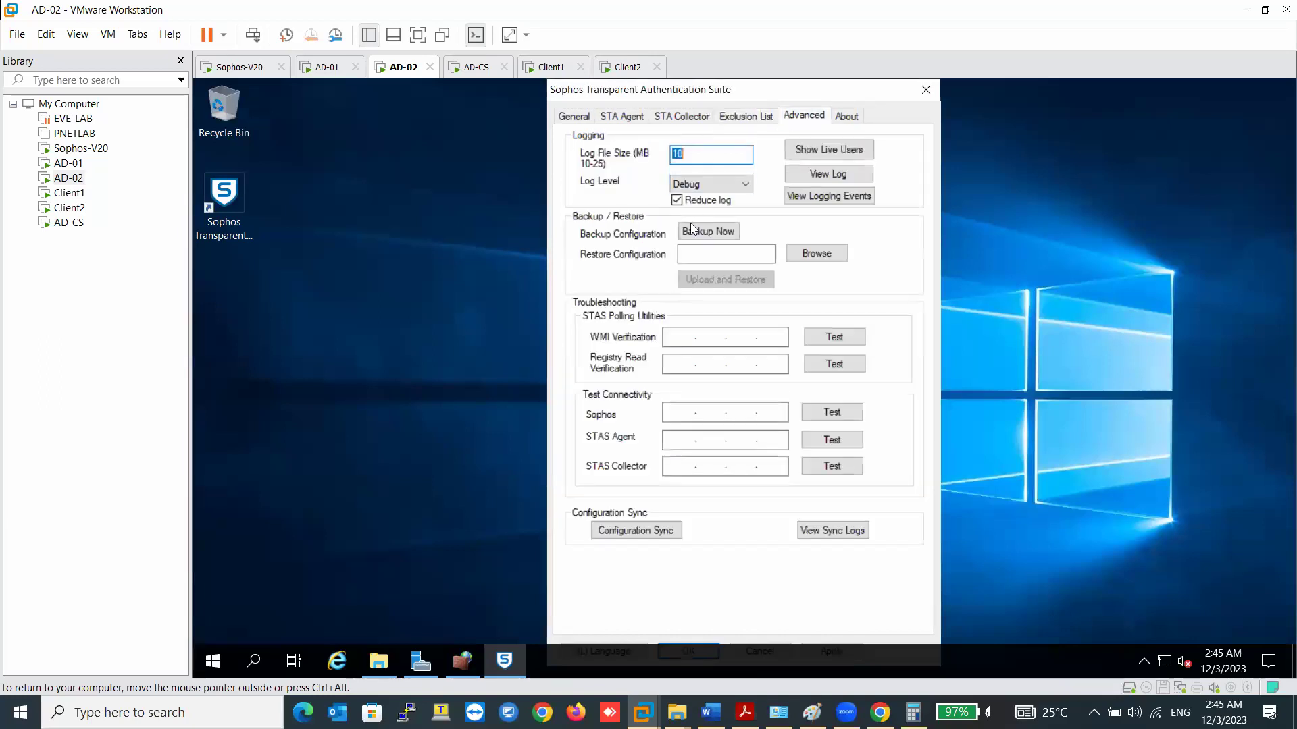
click(704, 159)
double_click(704, 159)
text(25)
click(677, 200)
- Apply the settings, confirm the STAS service restart, and close the configuration window
drag(647, 85, 589, 83)
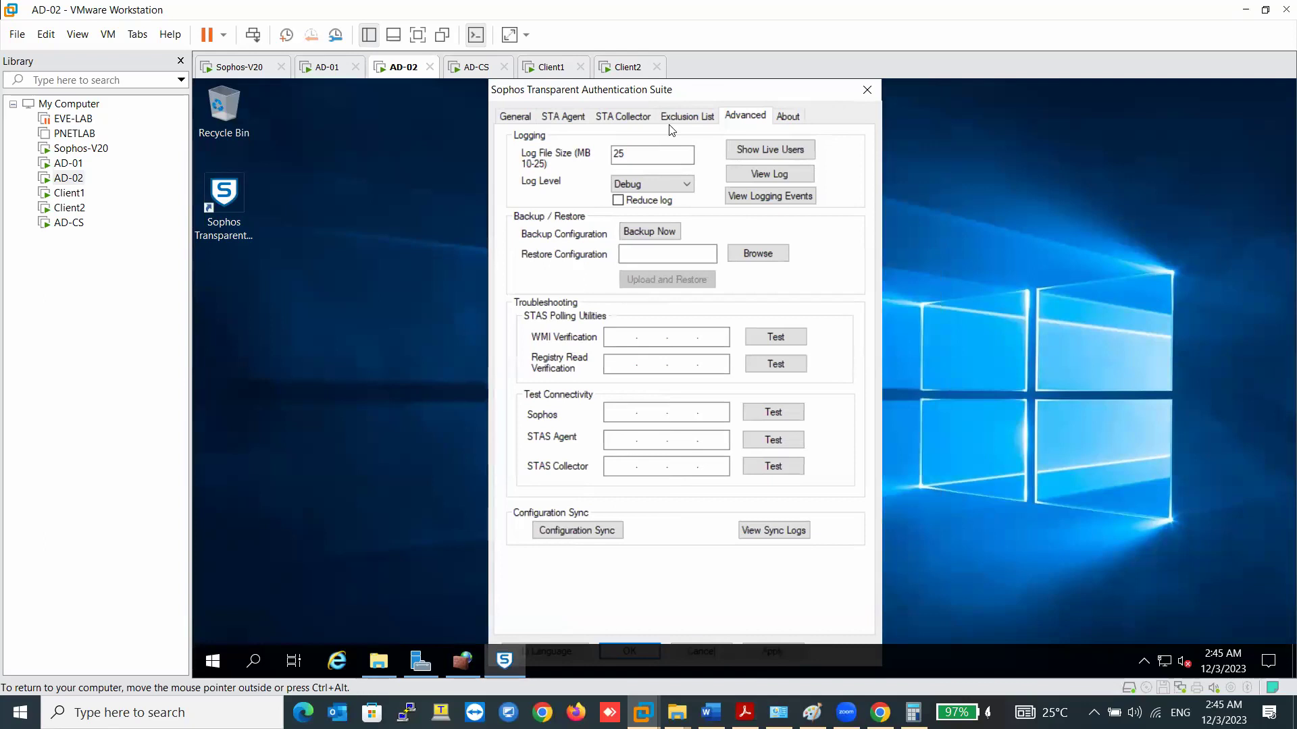
key(ctrl+alt+Return)
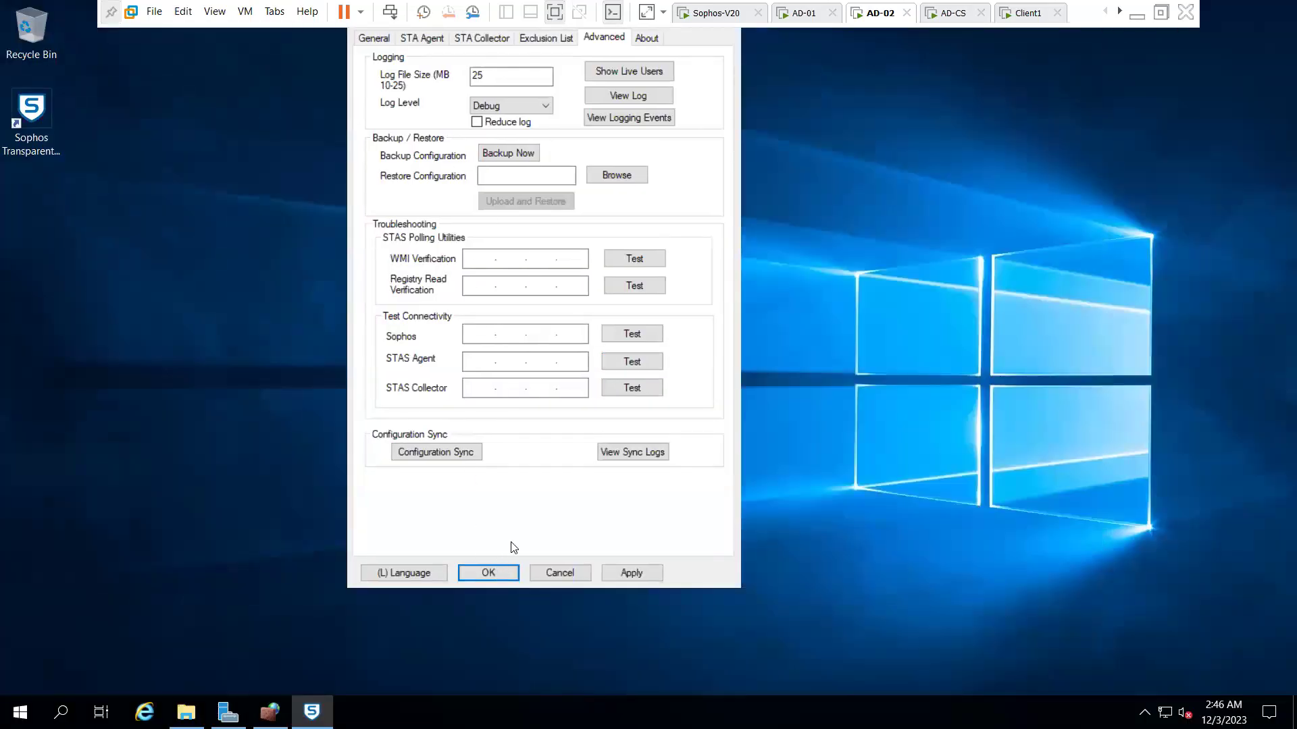
click(496, 573)
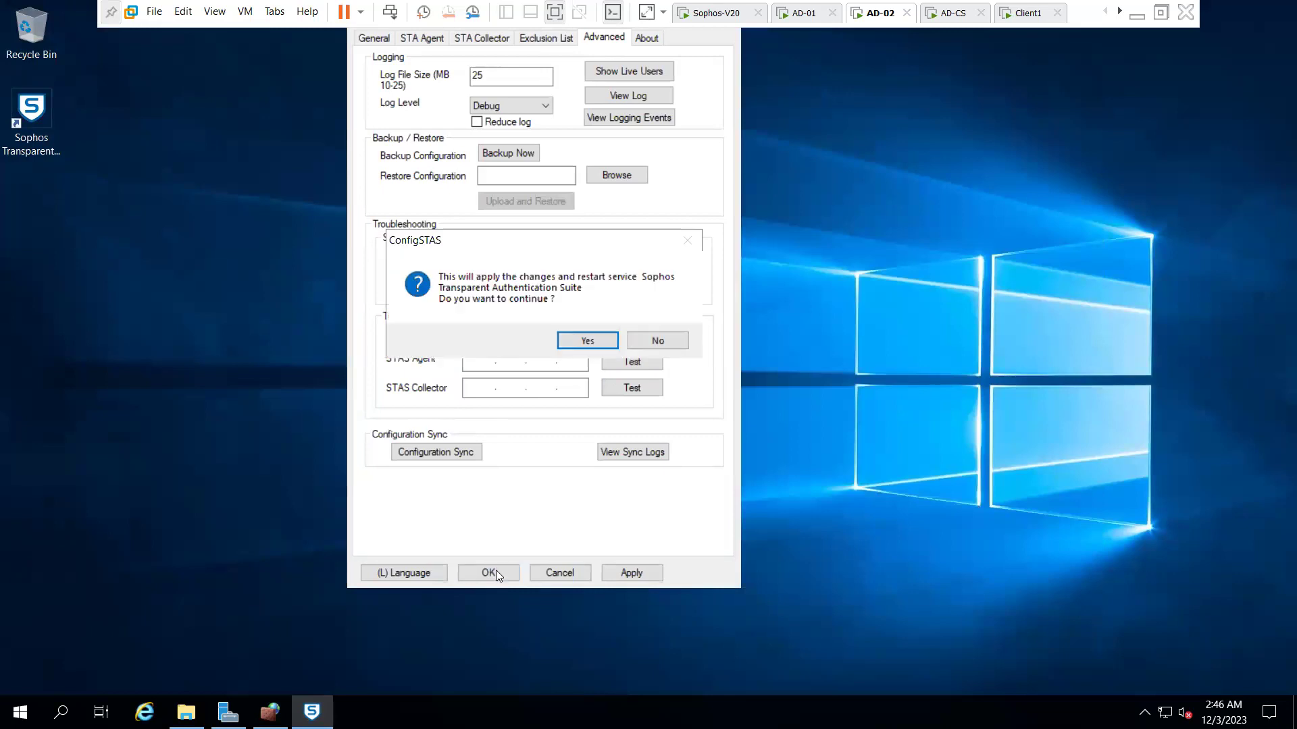
click(589, 341)
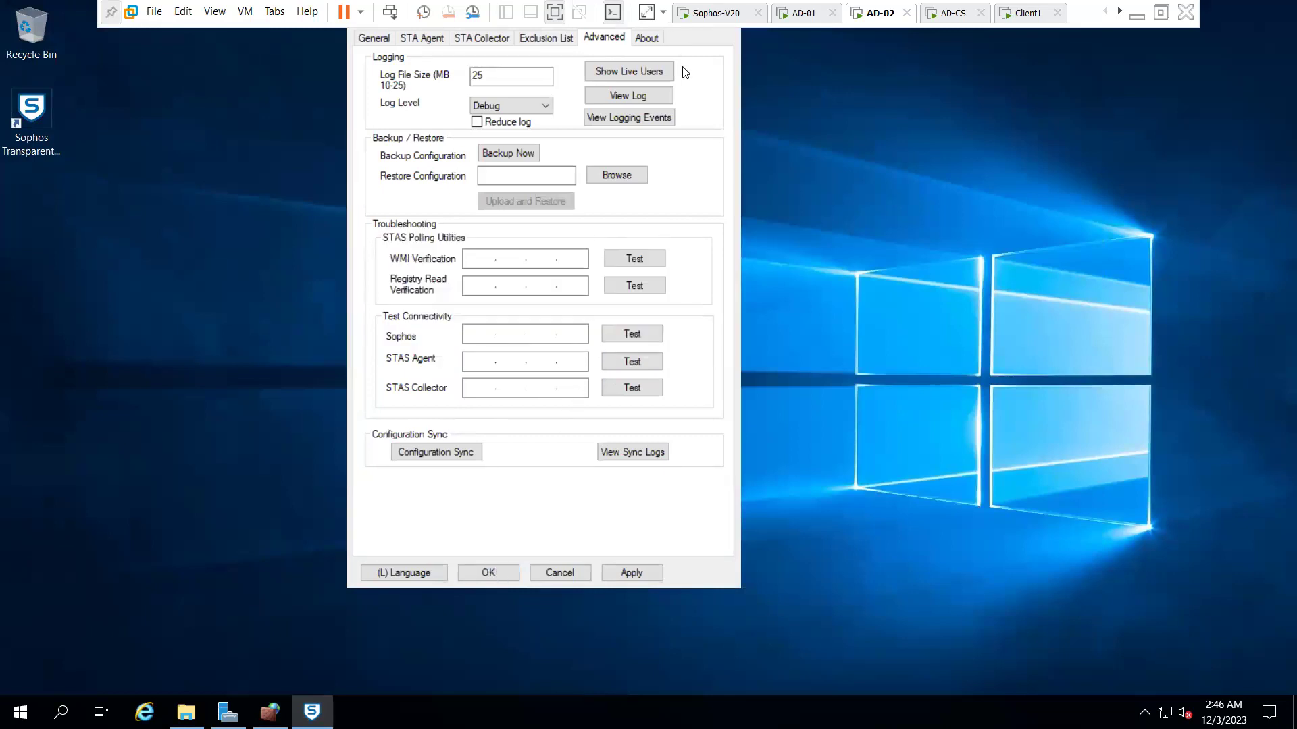
key(Escape)
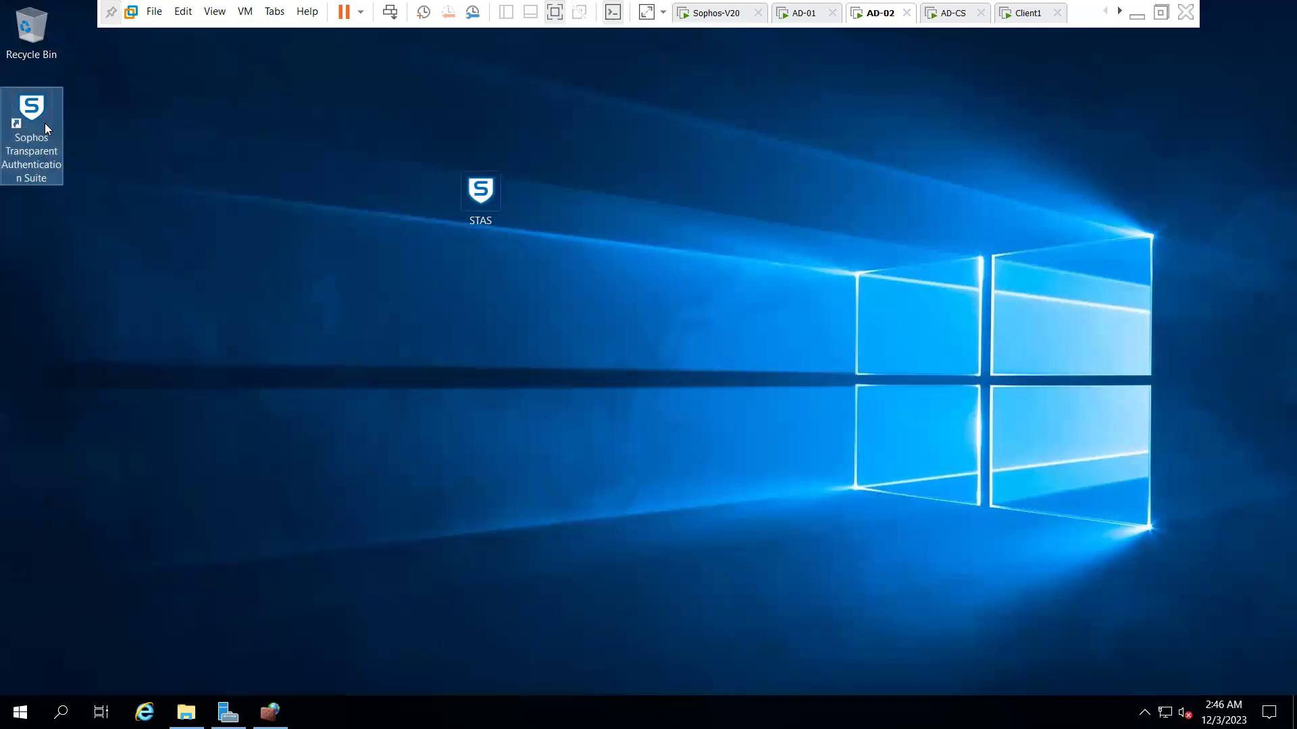
- Reopen STAS on AD-02, check AD-CS, then move to AD-01 and close Server Manager
double_click(45, 123)
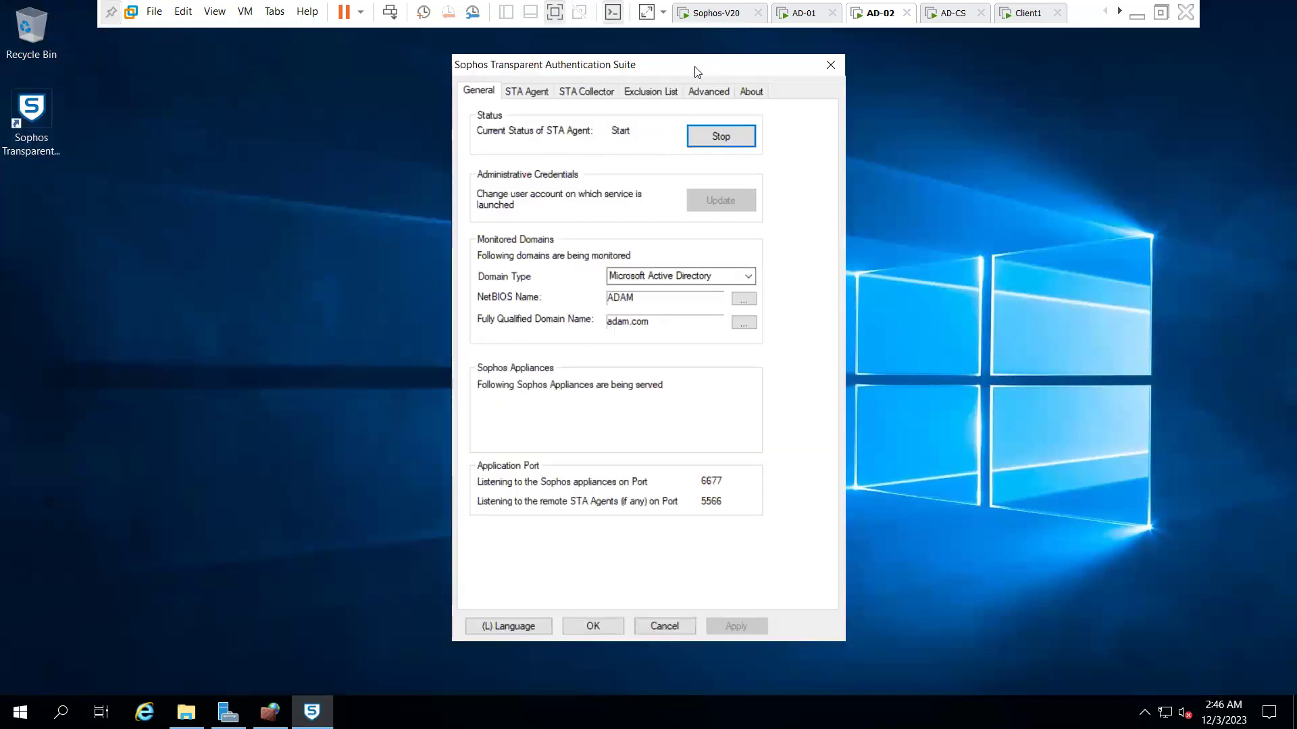
click(944, 18)
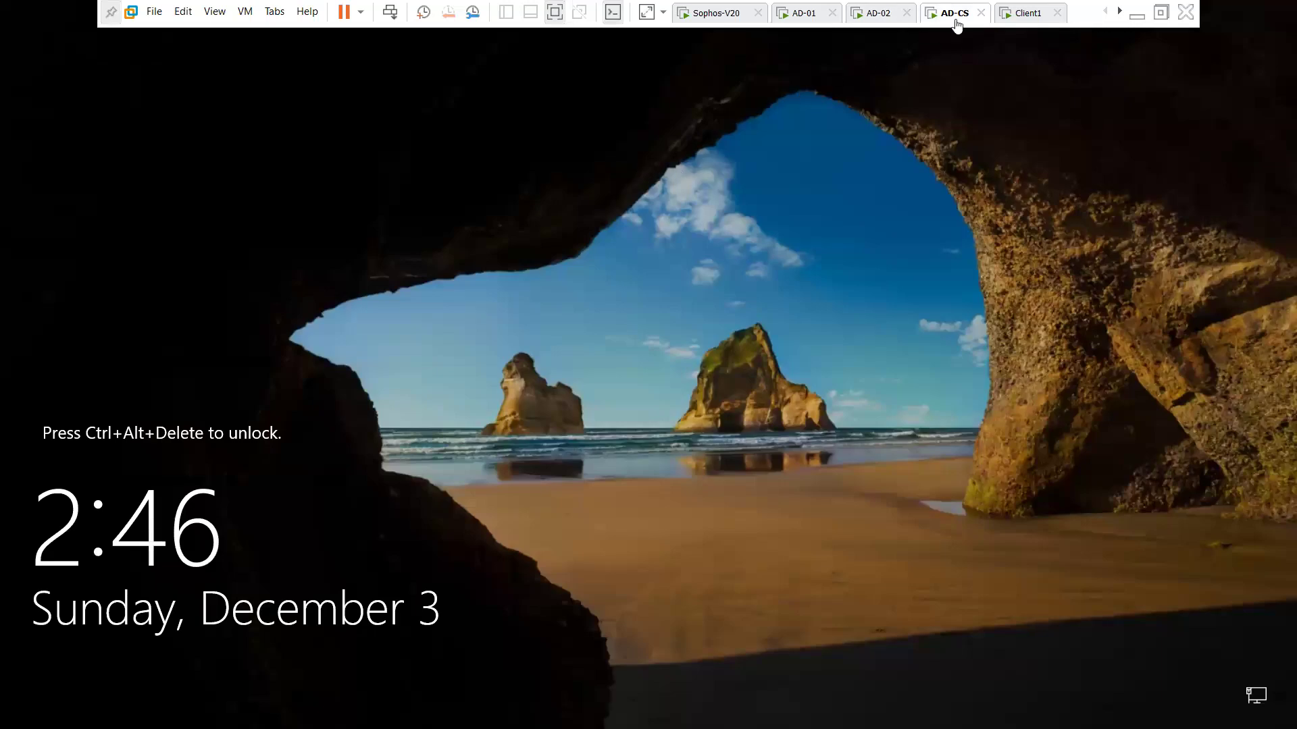
click(886, 18)
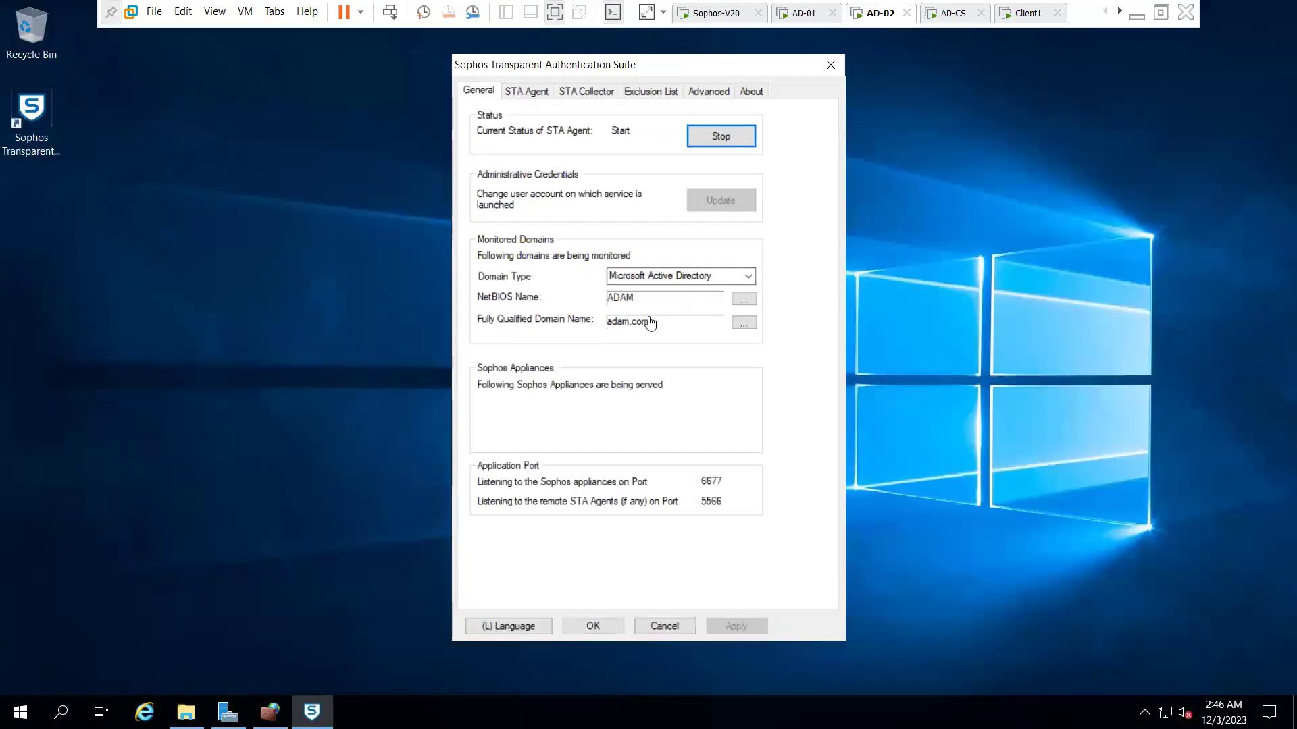
click(811, 20)
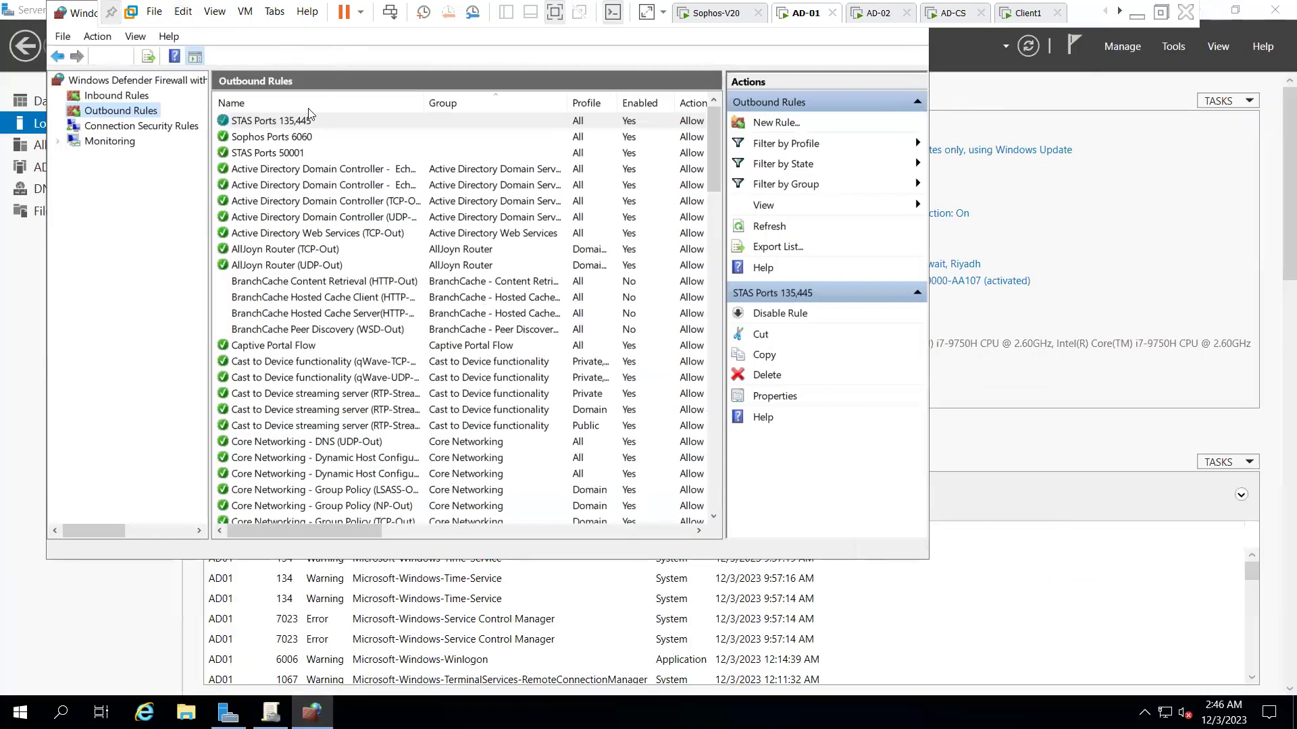
click(1275, 9)
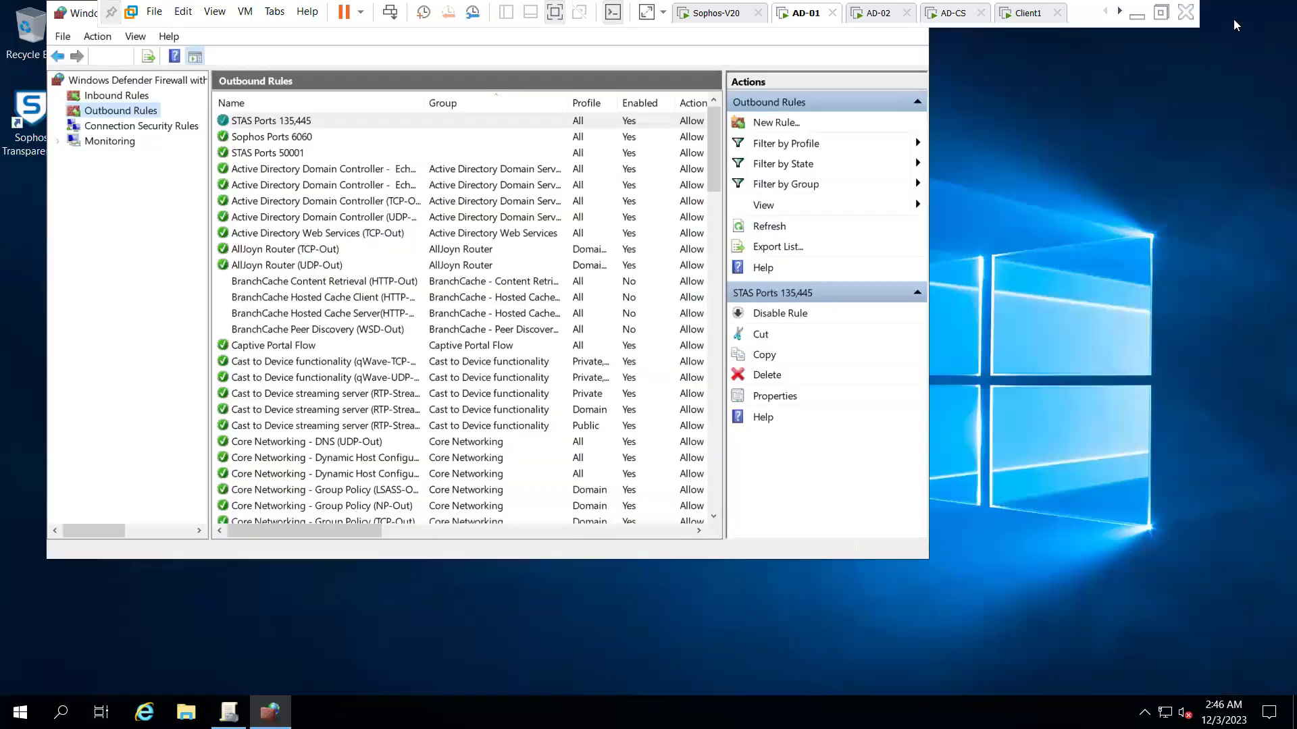
click(62, 16)
click(87, 15)
- Launch STAS on AD-01 and set the domain NetBIOS name to ADAM and FQDN to adam.com
double_click(30, 112)
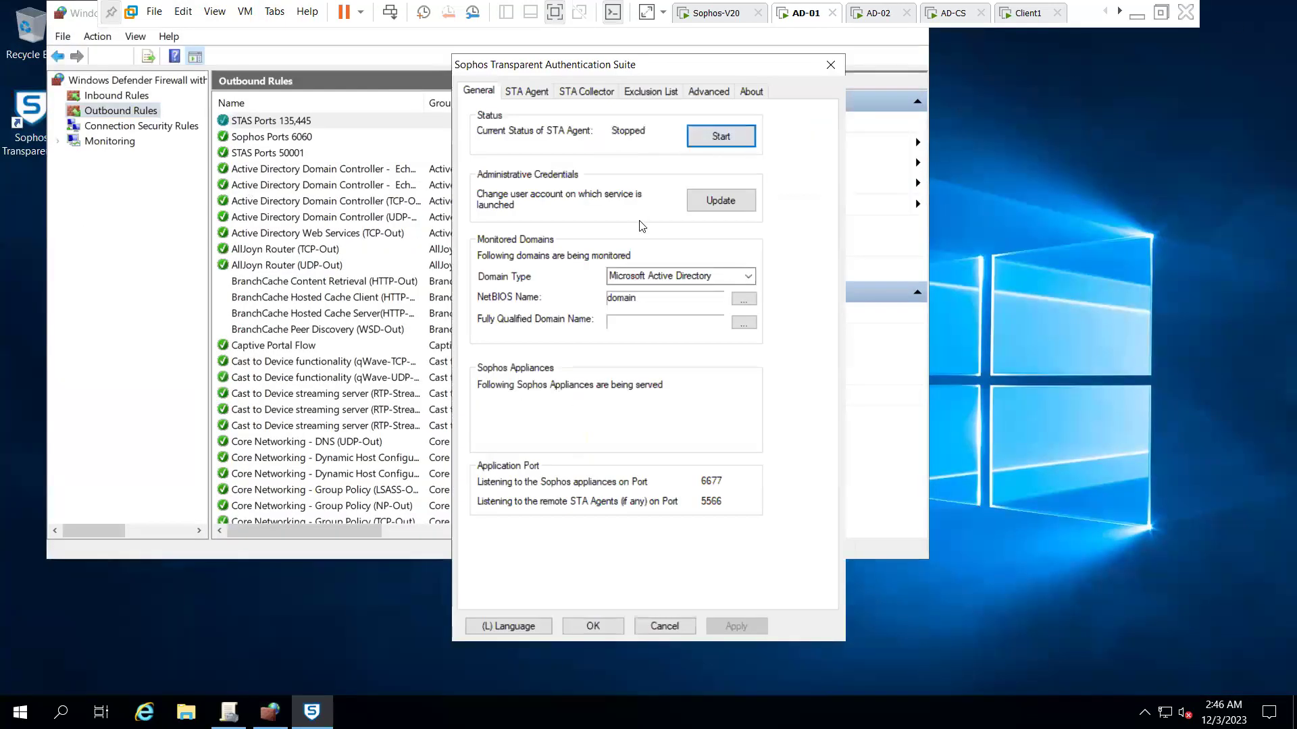
click(662, 298)
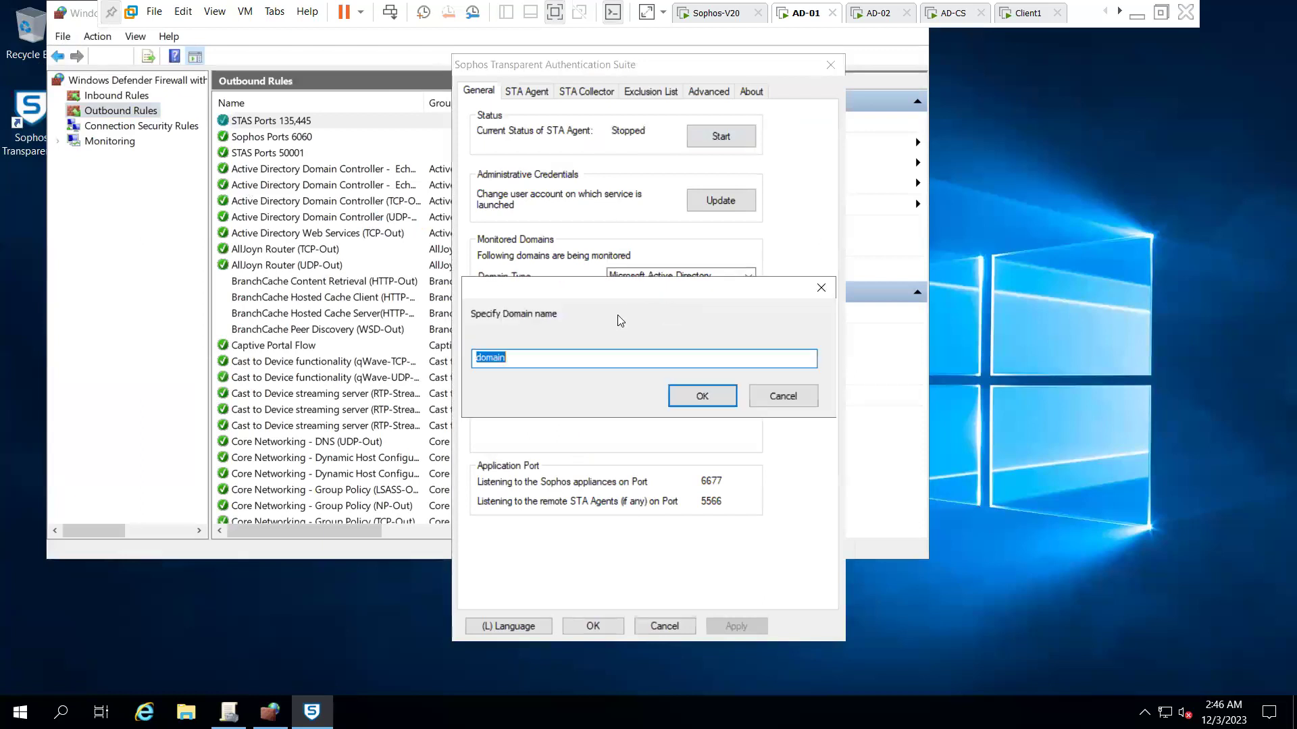
text(ADAM)
click(671, 394)
click(735, 328)
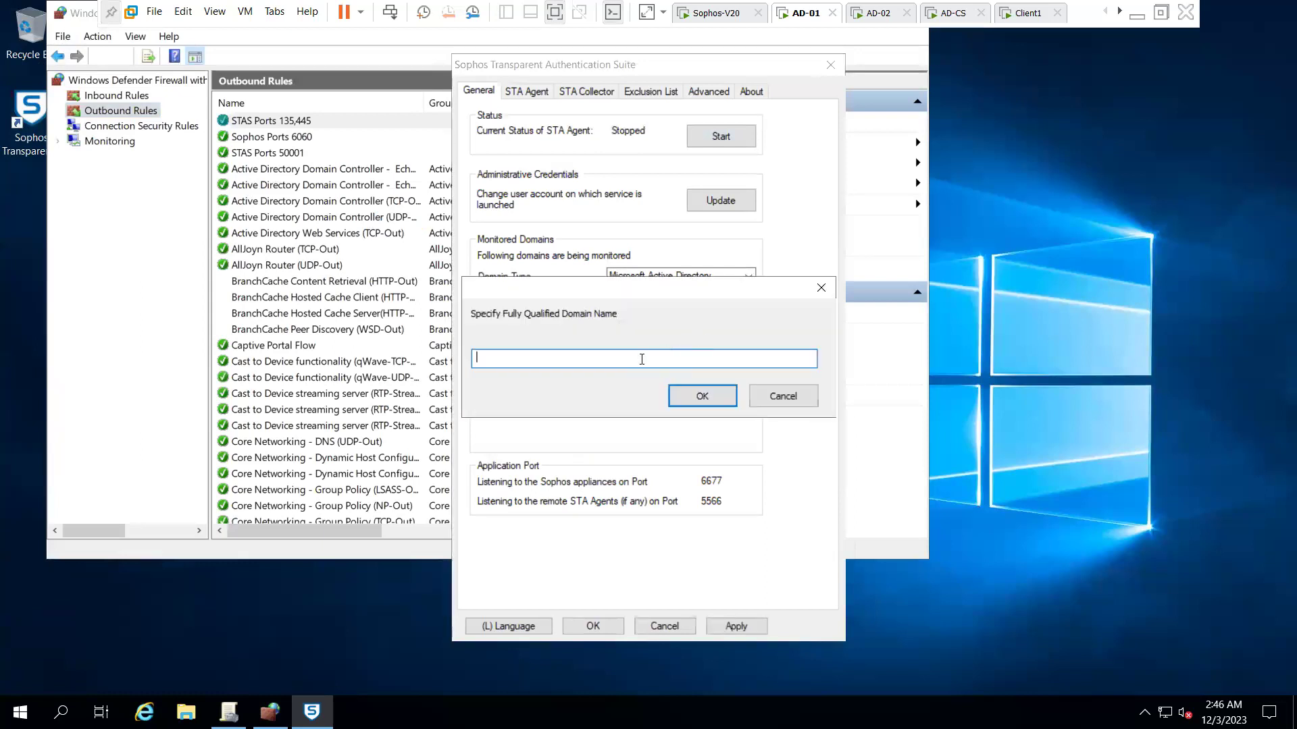
text(adam.com)
click(692, 393)
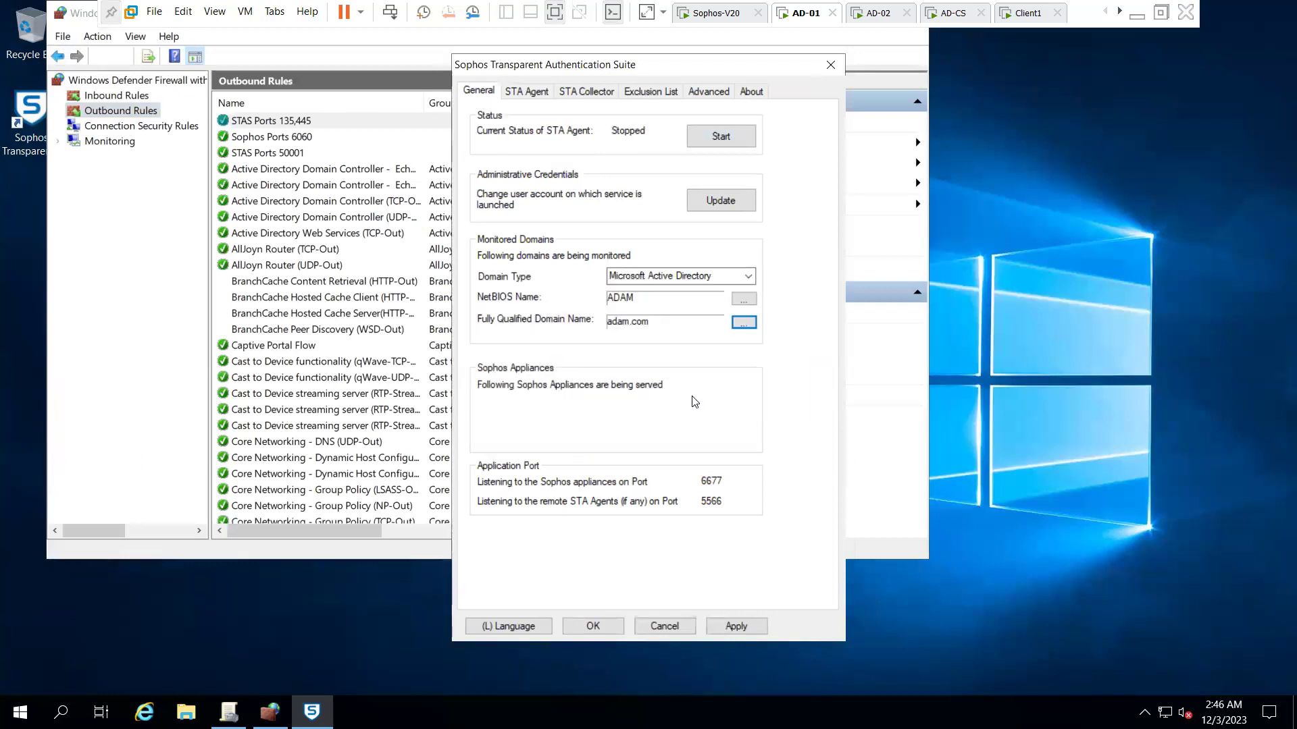
click(531, 90)
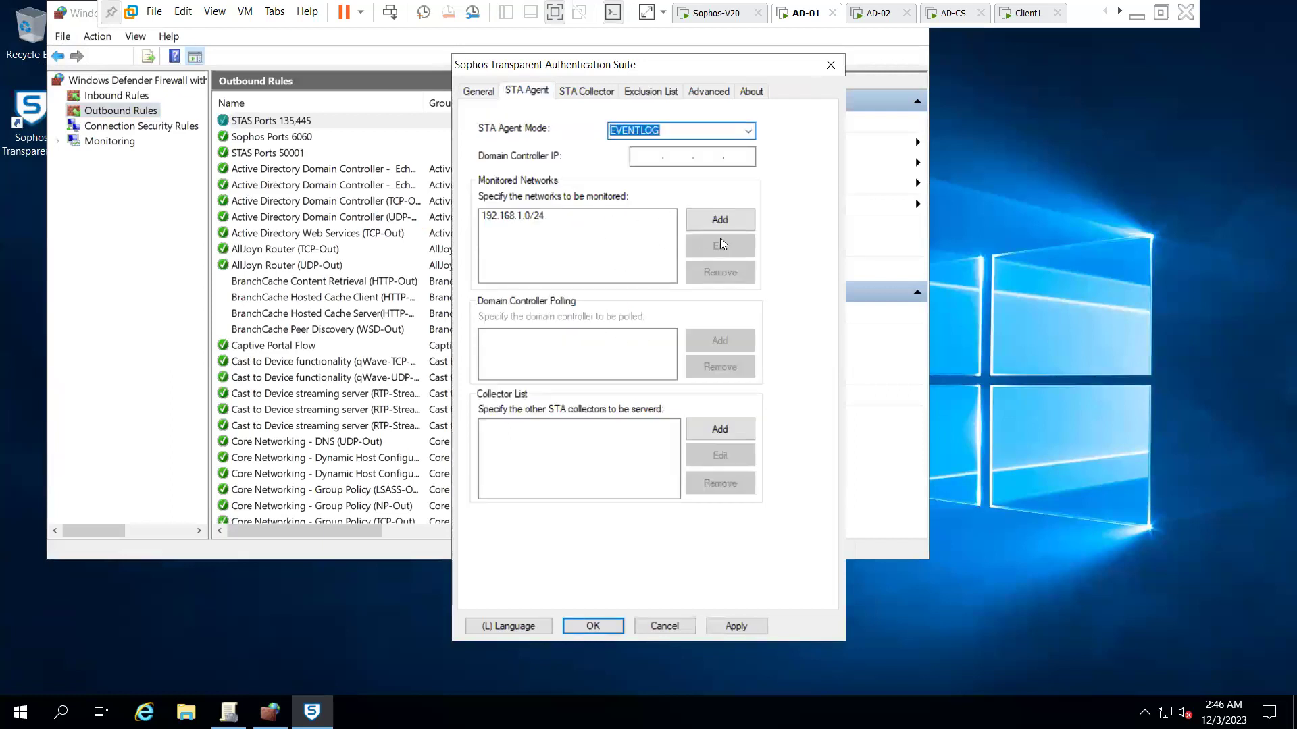
- Change the monitored network from 192.168.1.0/24 to 192.168.10.0/24
click(548, 219)
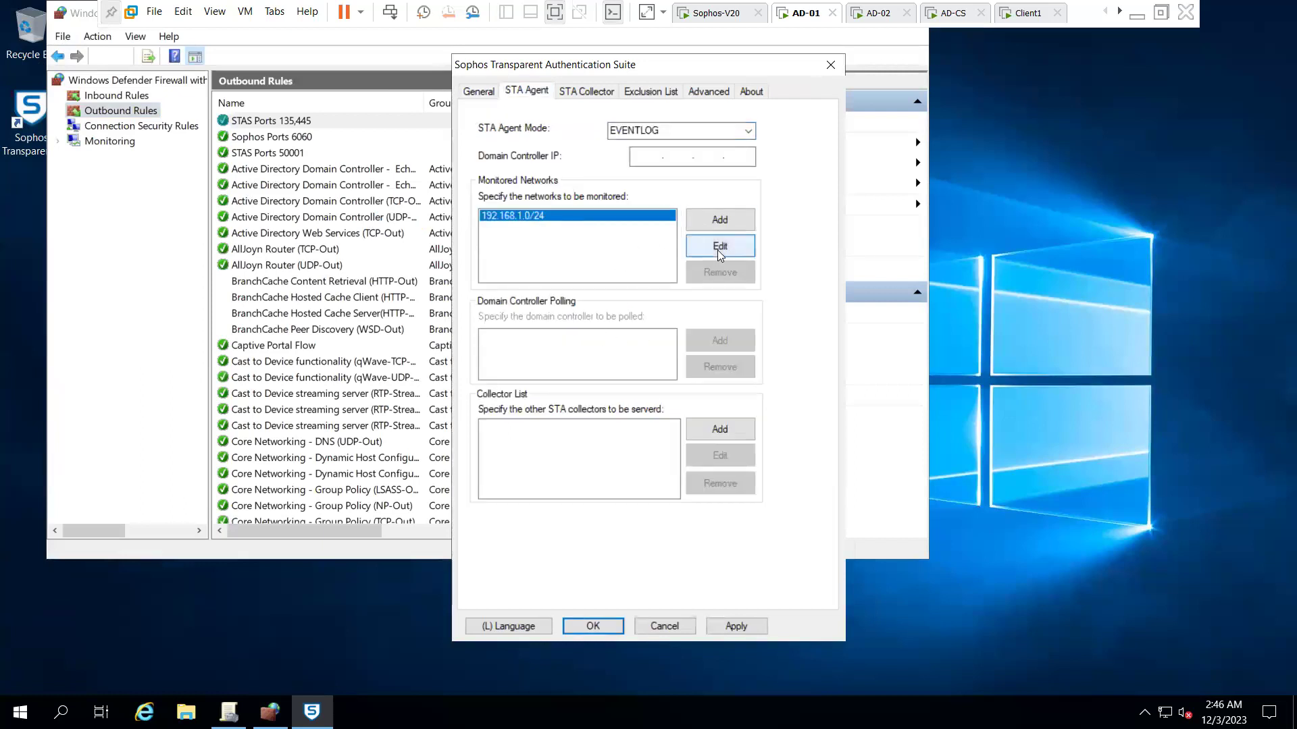
click(718, 250)
click(519, 356)
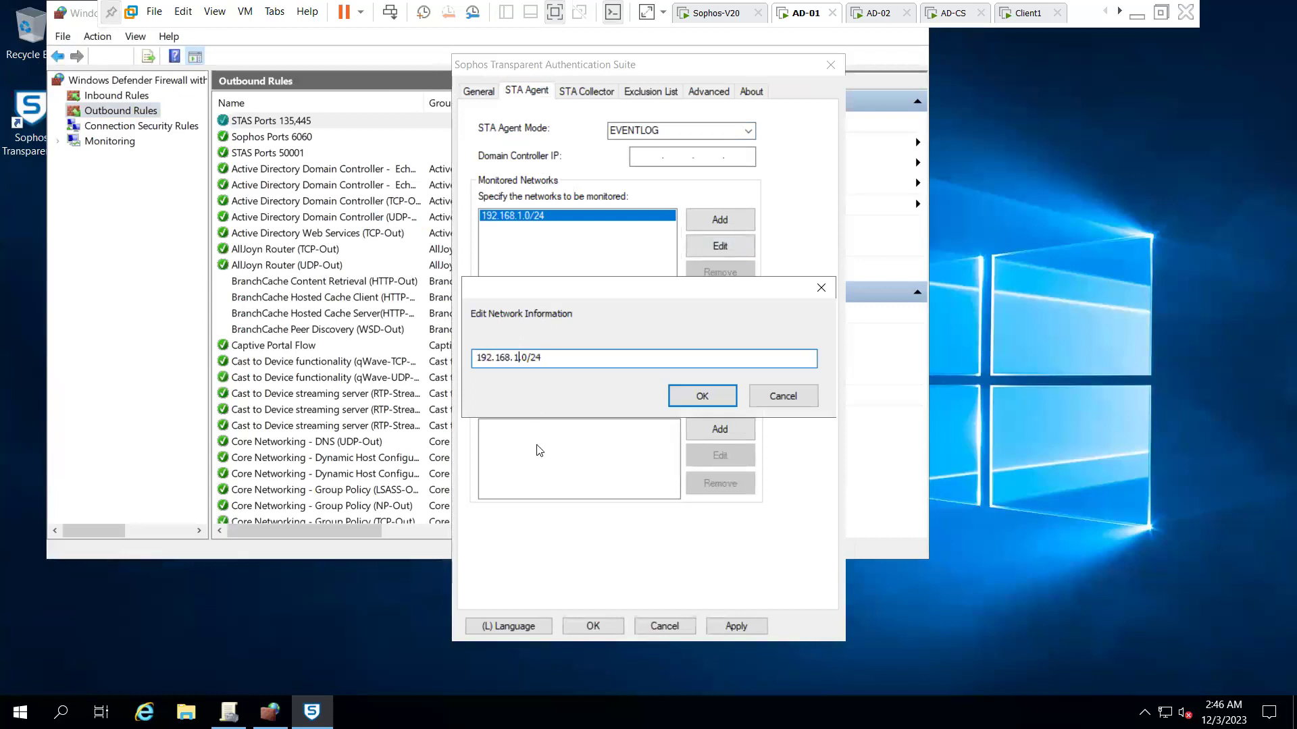
text(0)
click(685, 395)
- Add STA collectors 192.168.10.222 and 192.168.10.223 on port 5566
click(702, 428)
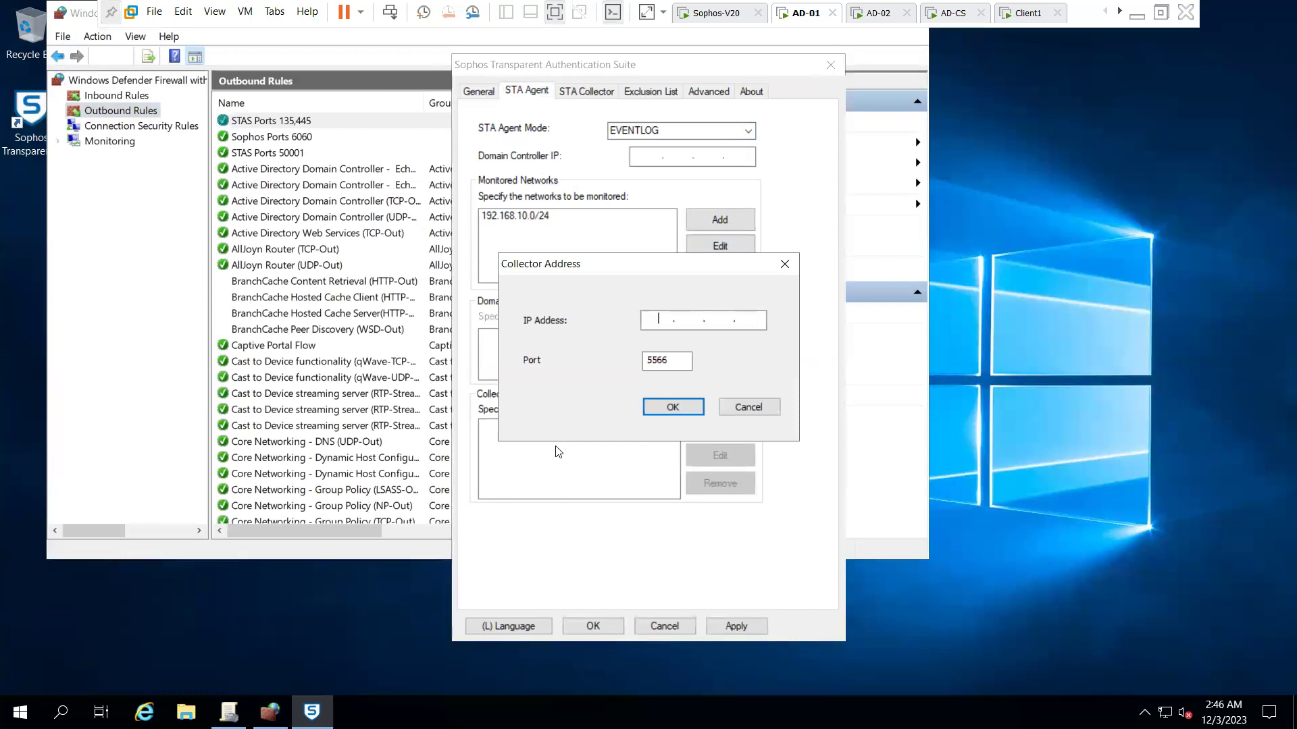
text(192 . 168 . 10 . 222)
click(654, 409)
click(709, 429)
text(192.168.10.223)
click(679, 409)
- In the collector settings, change the Sophos appliance from 192.168.0.1 to 192.168.10.254
click(592, 97)
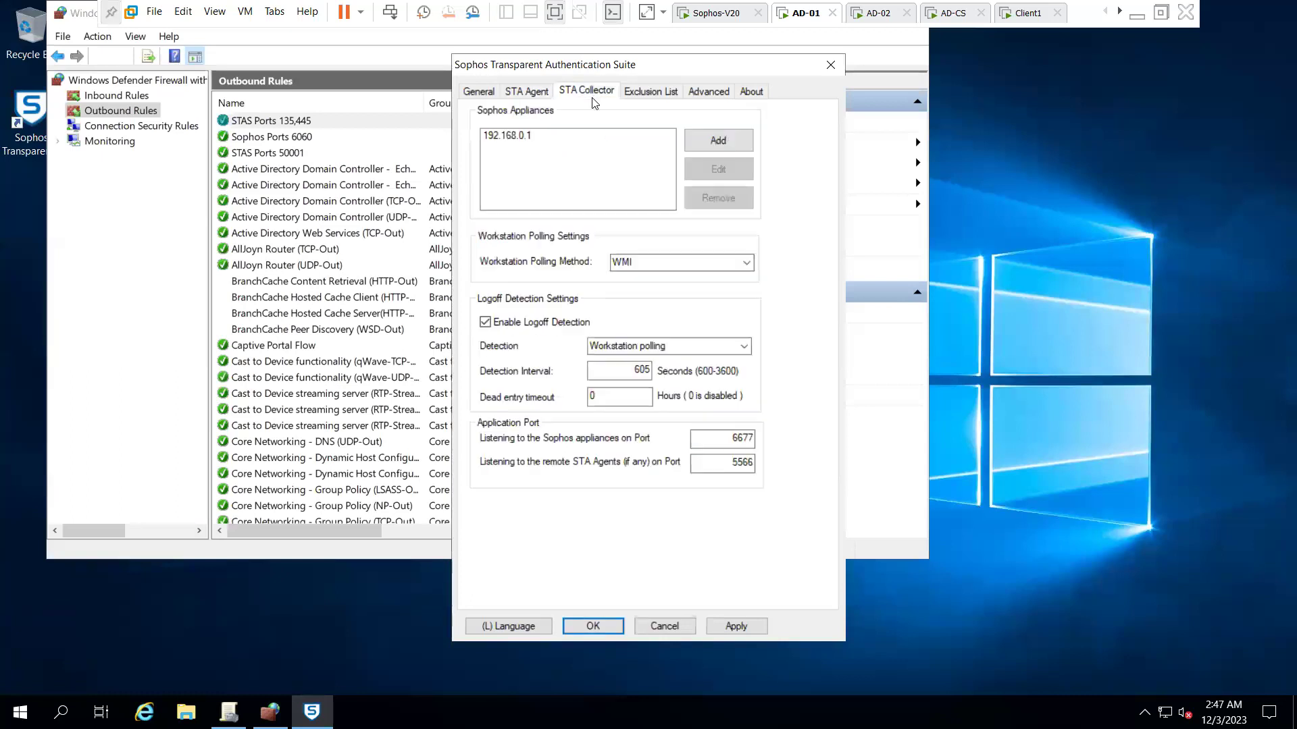
click(513, 137)
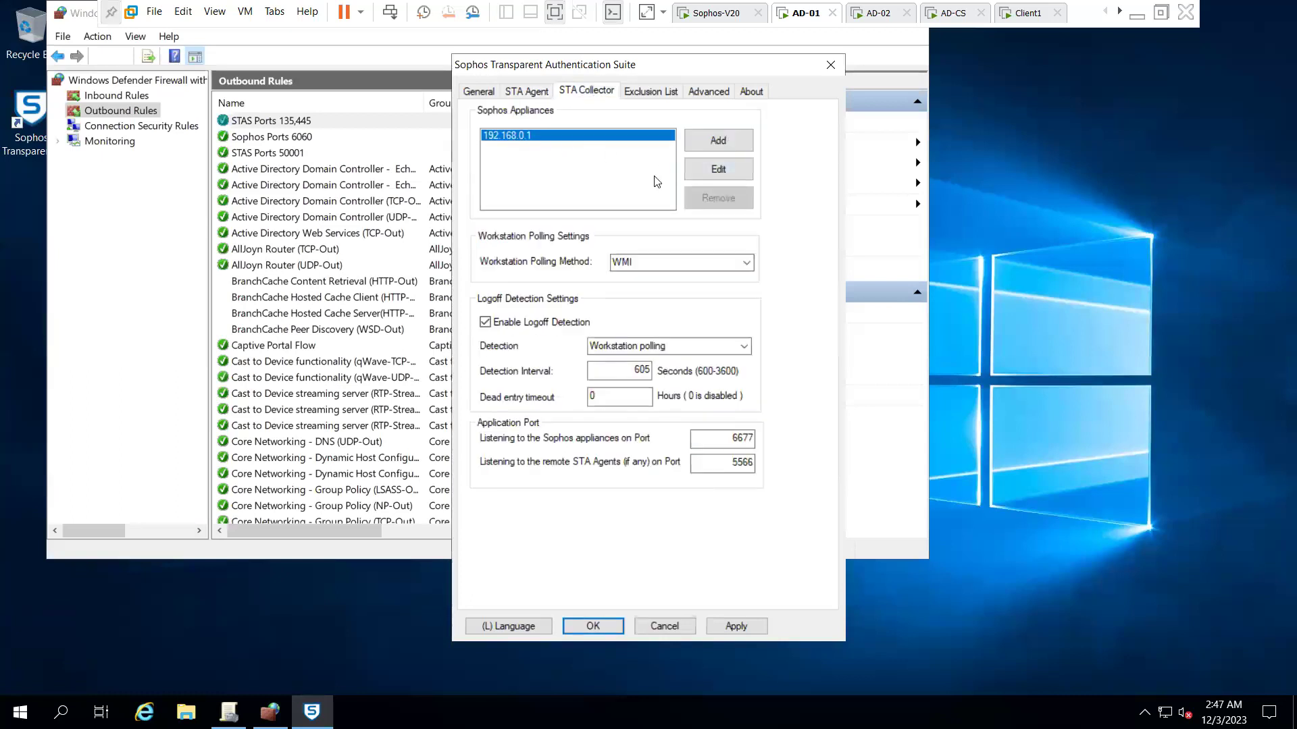
click(717, 169)
double_click(696, 298)
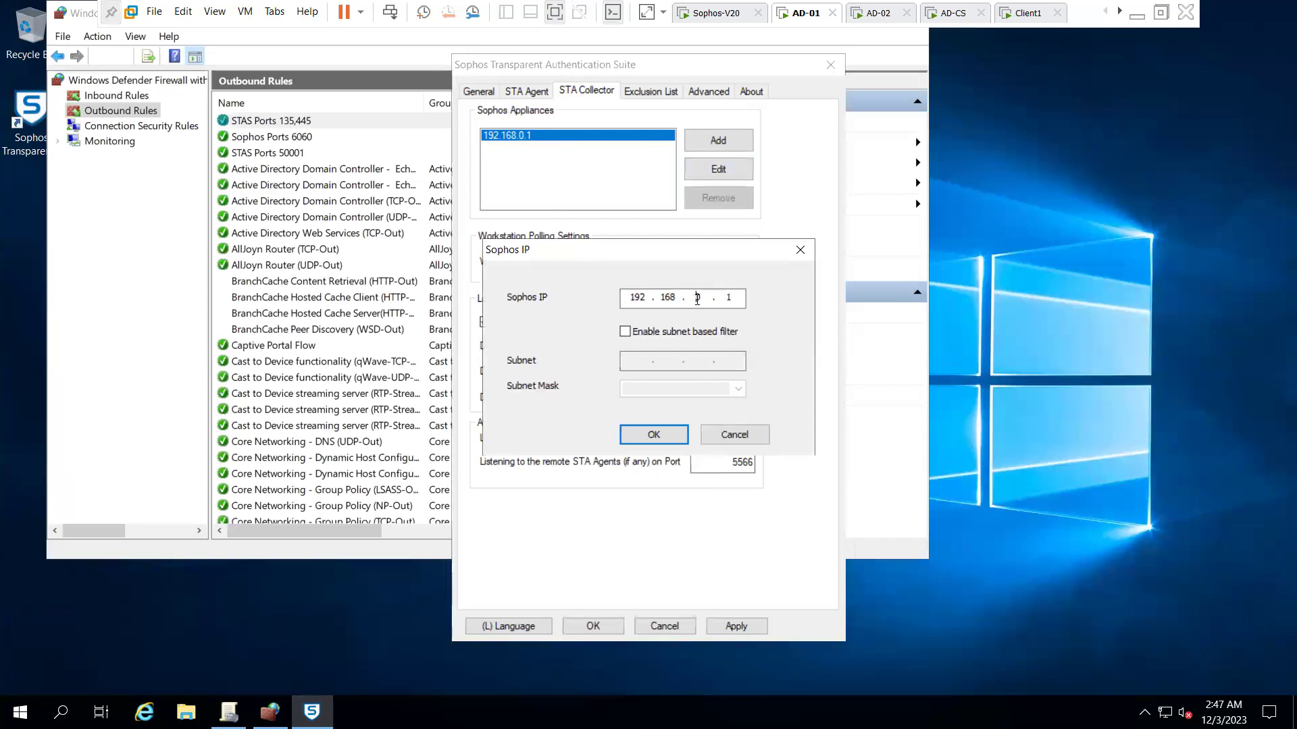
text(10)
double_click(730, 298)
text(254)
click(686, 334)
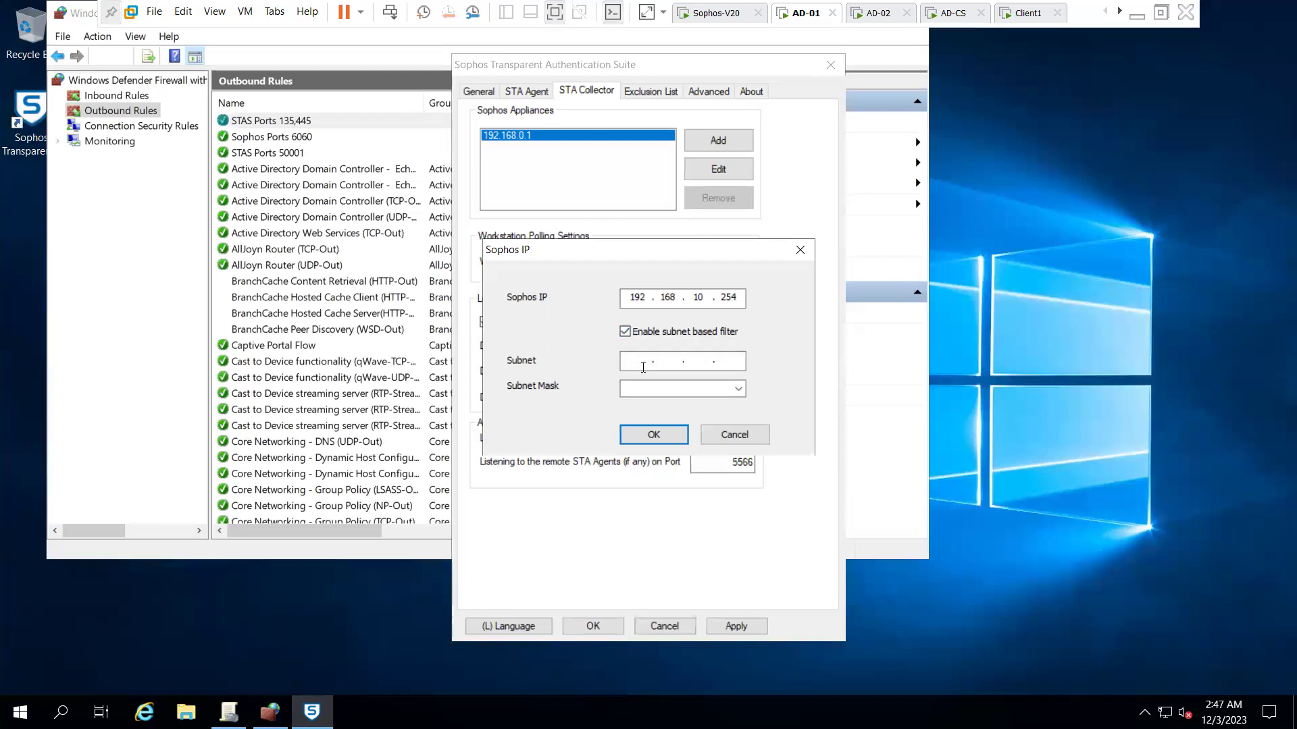
text(192 . 168 . 10 . 2)
click(625, 331)
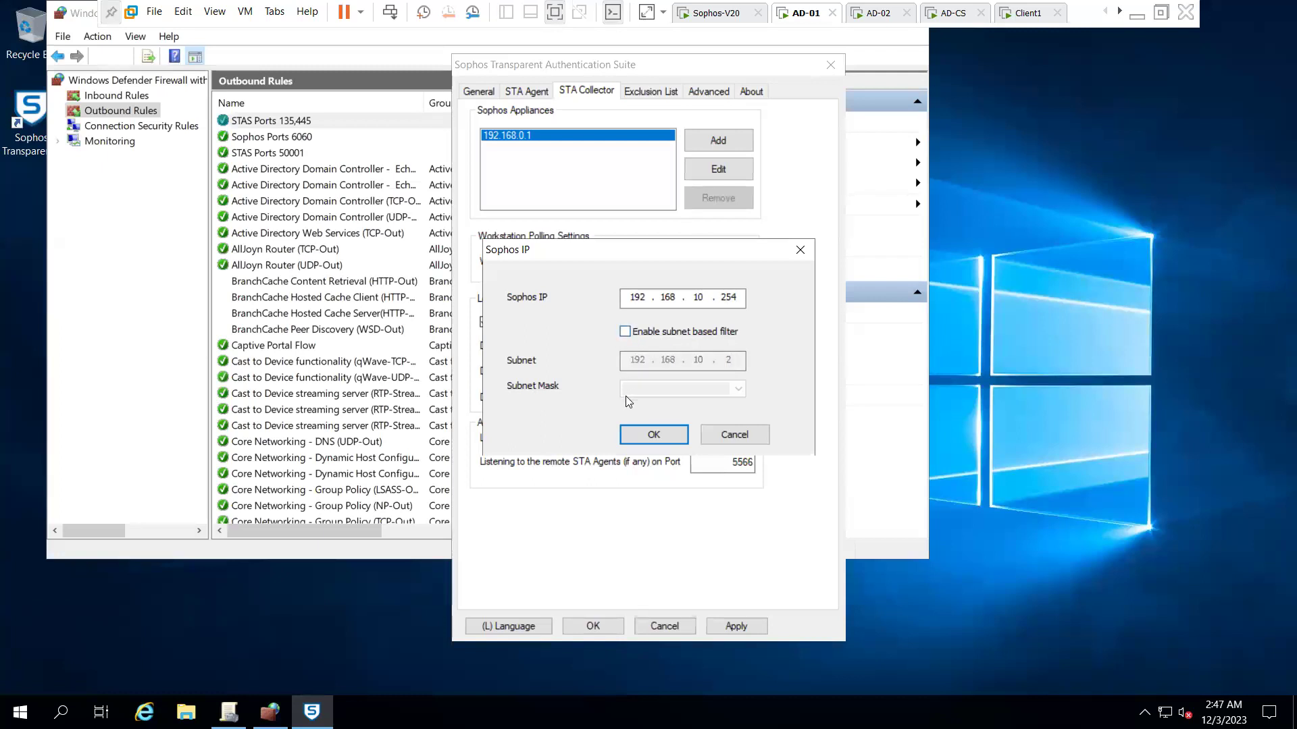
click(659, 439)
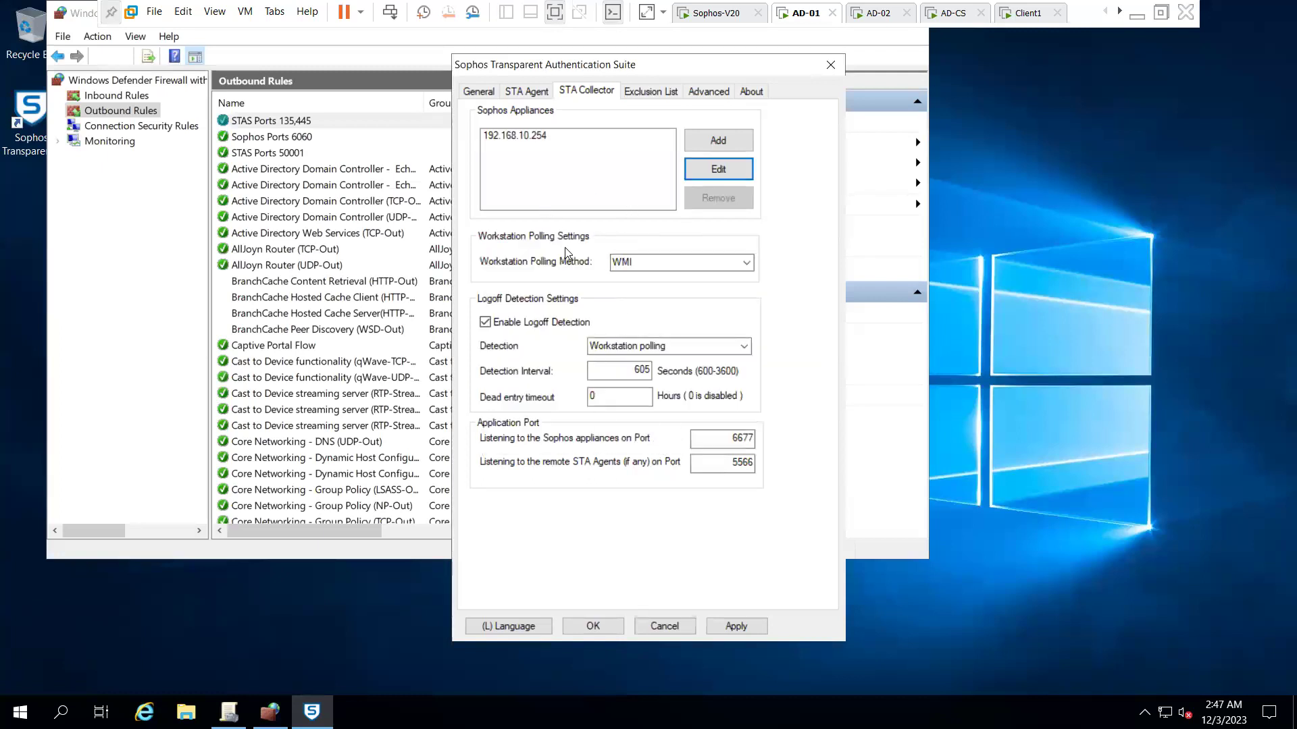
- Set the logoff detection interval to 900 seconds and begin excluding user 'administrator'
double_click(646, 368)
text(900)
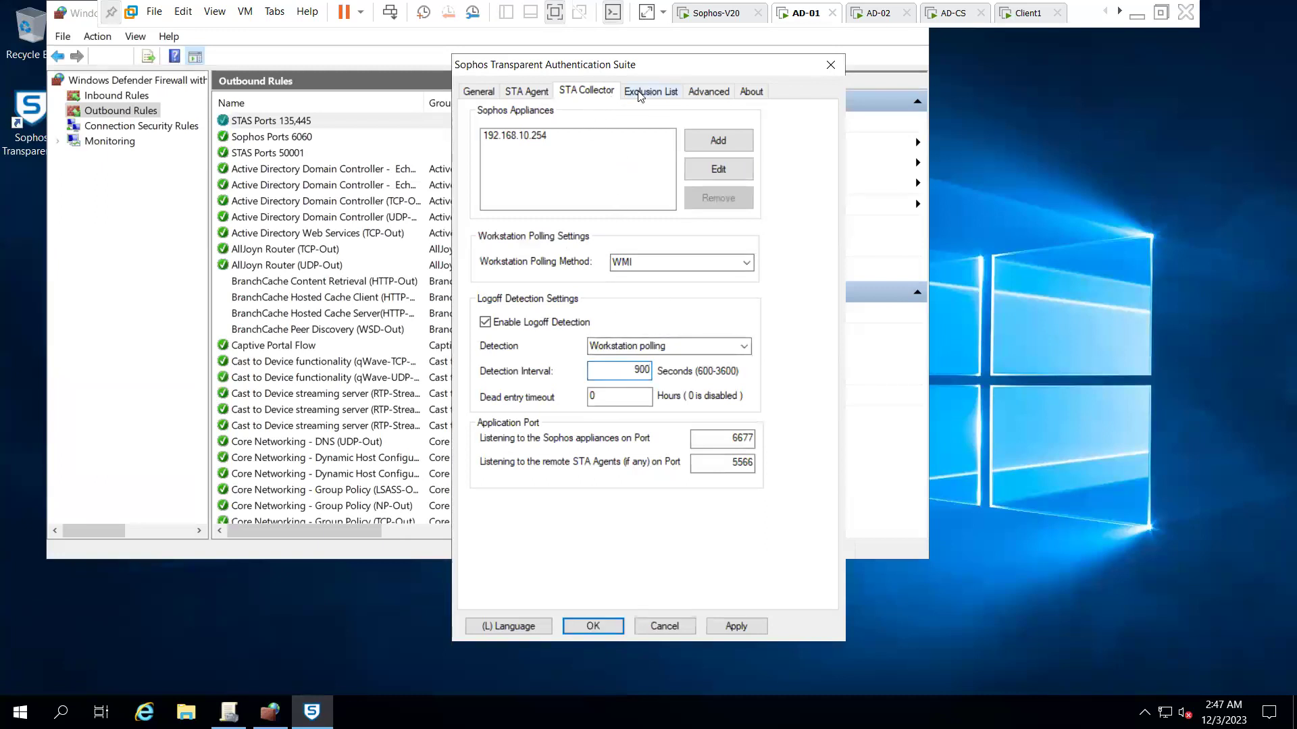
click(640, 94)
click(725, 139)
text(administra)
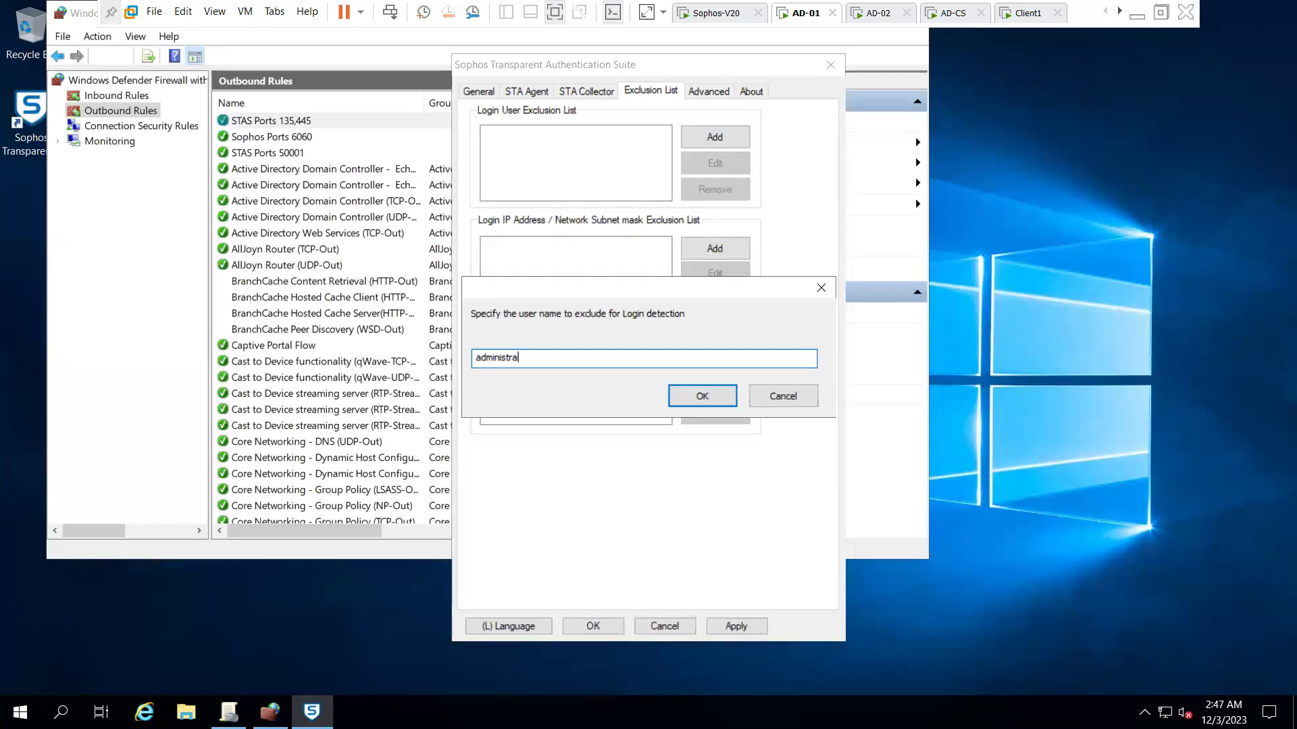
text(tor)
- Exclude users administrator, sophosldap and sophos.stas from login detection
key(Tab)
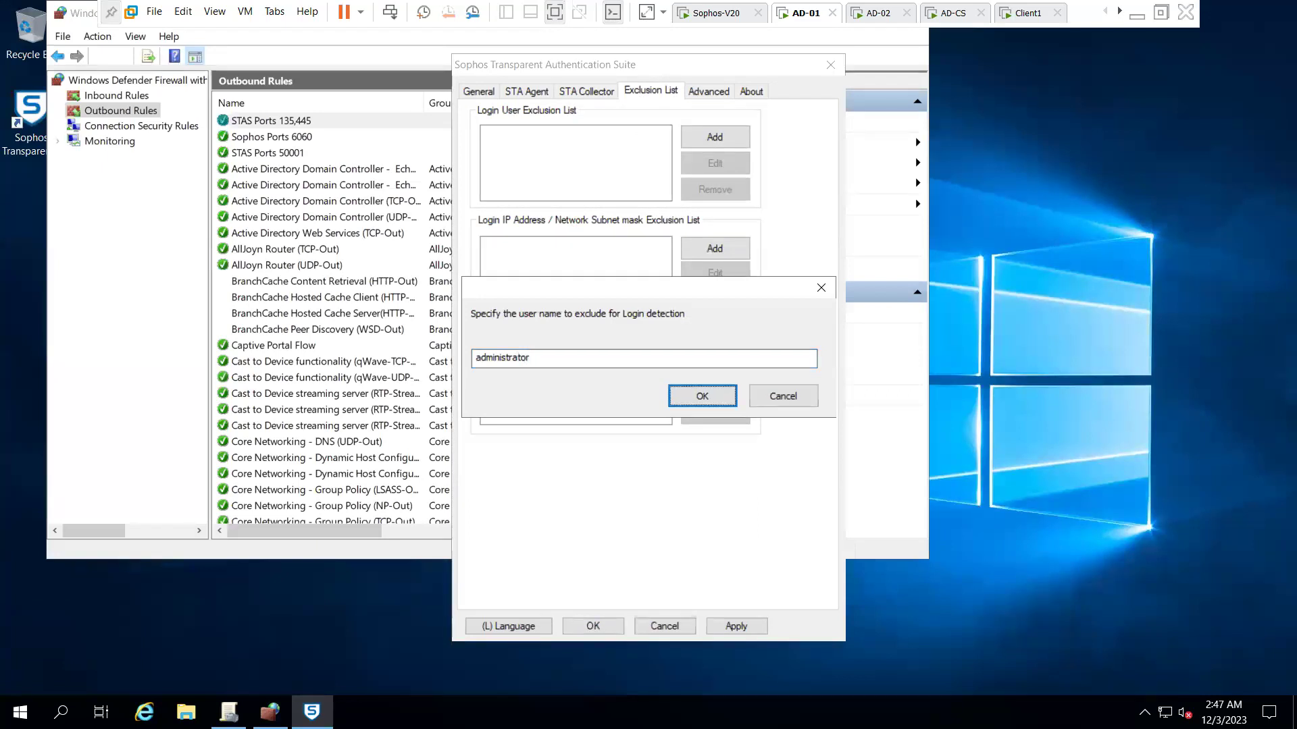
click(712, 395)
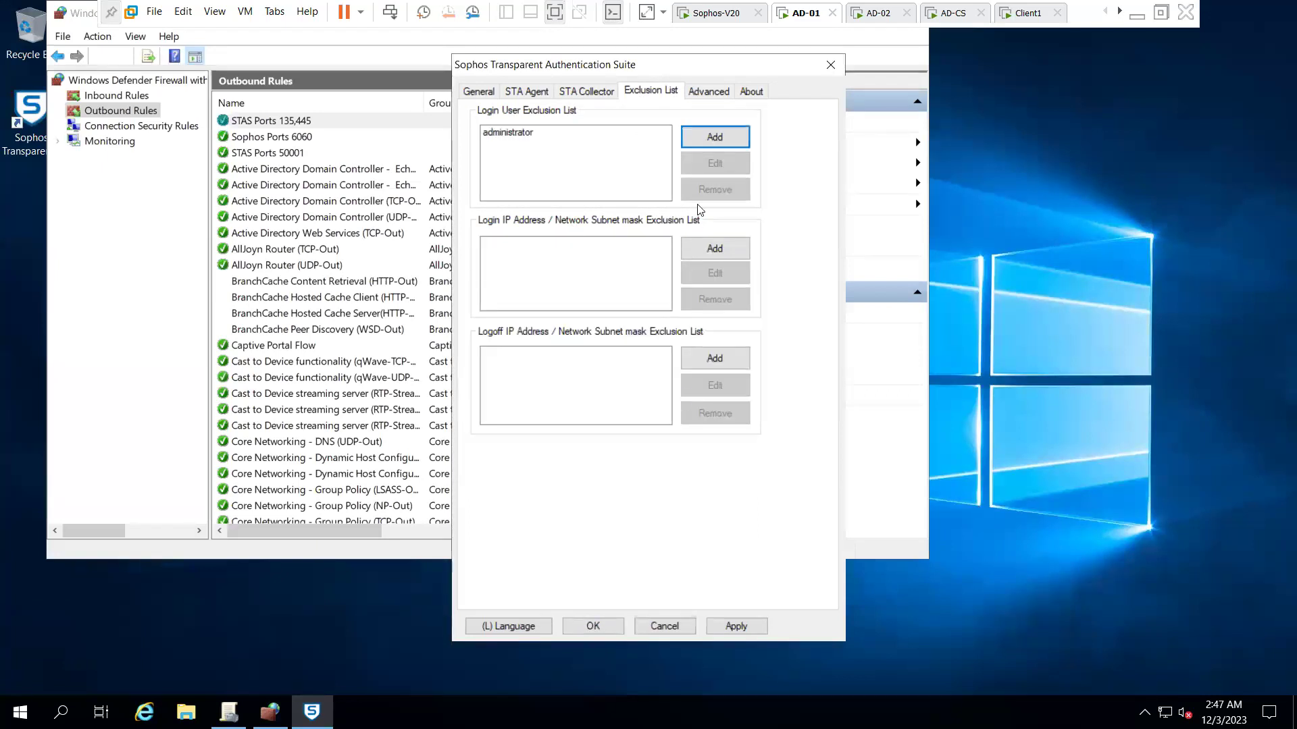
click(719, 137)
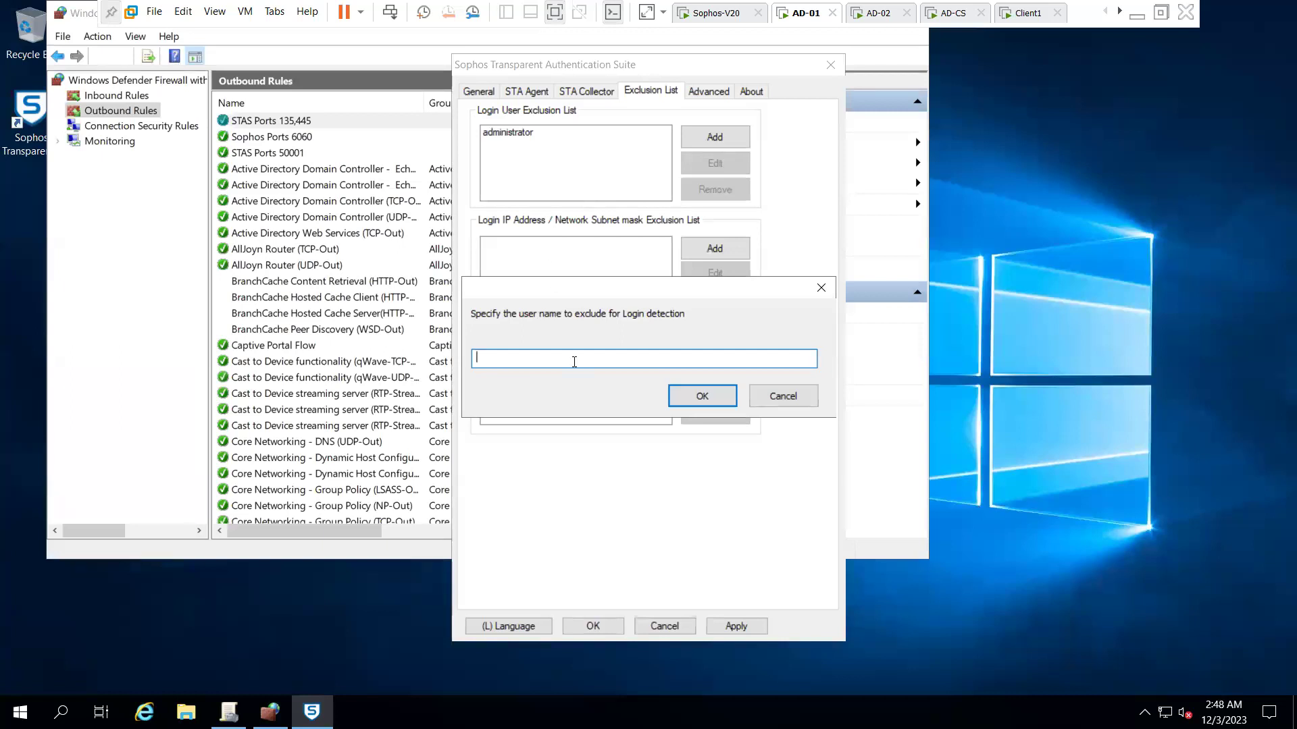
text(sophosldap)
click(677, 398)
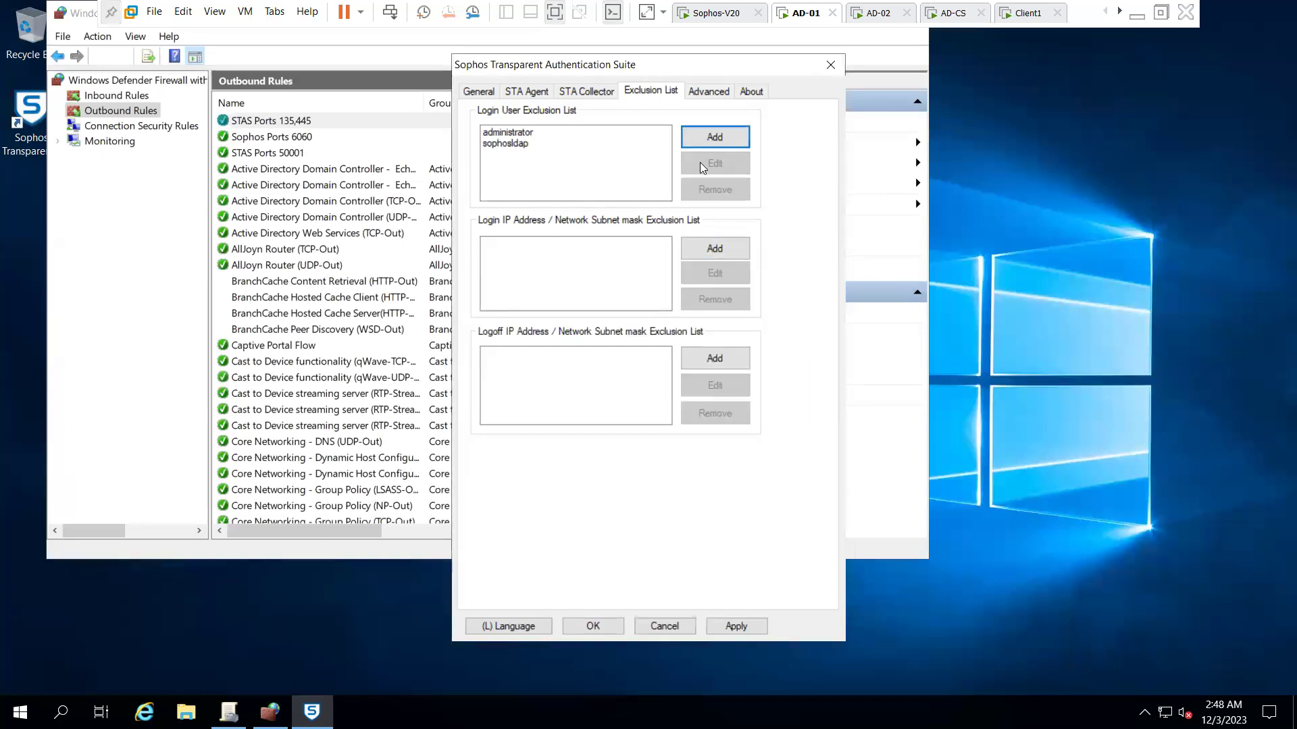
click(708, 139)
text(sophos)
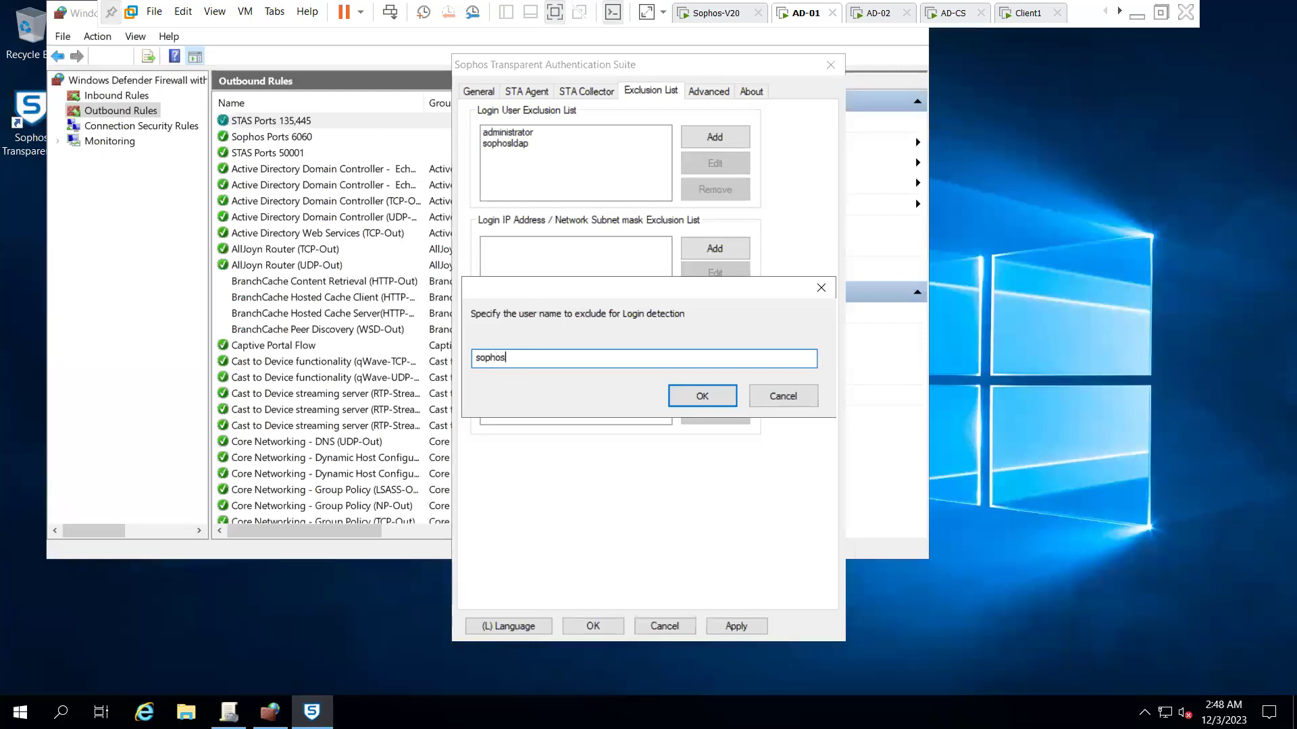
text(.stas)
click(684, 387)
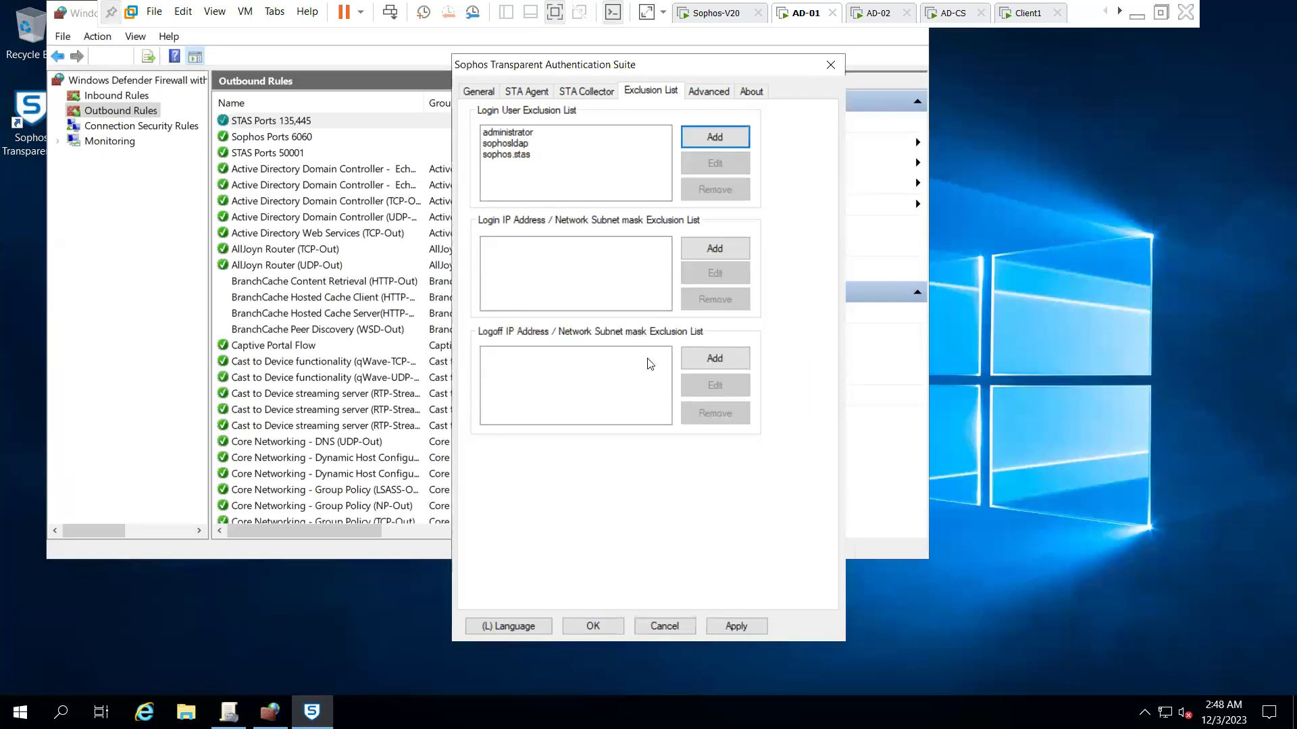
- Exclude login IPs 192.168.10.222 and 192.168.10.223 by pasting and editing the address
click(706, 252)
right_click(520, 356)
click(550, 429)
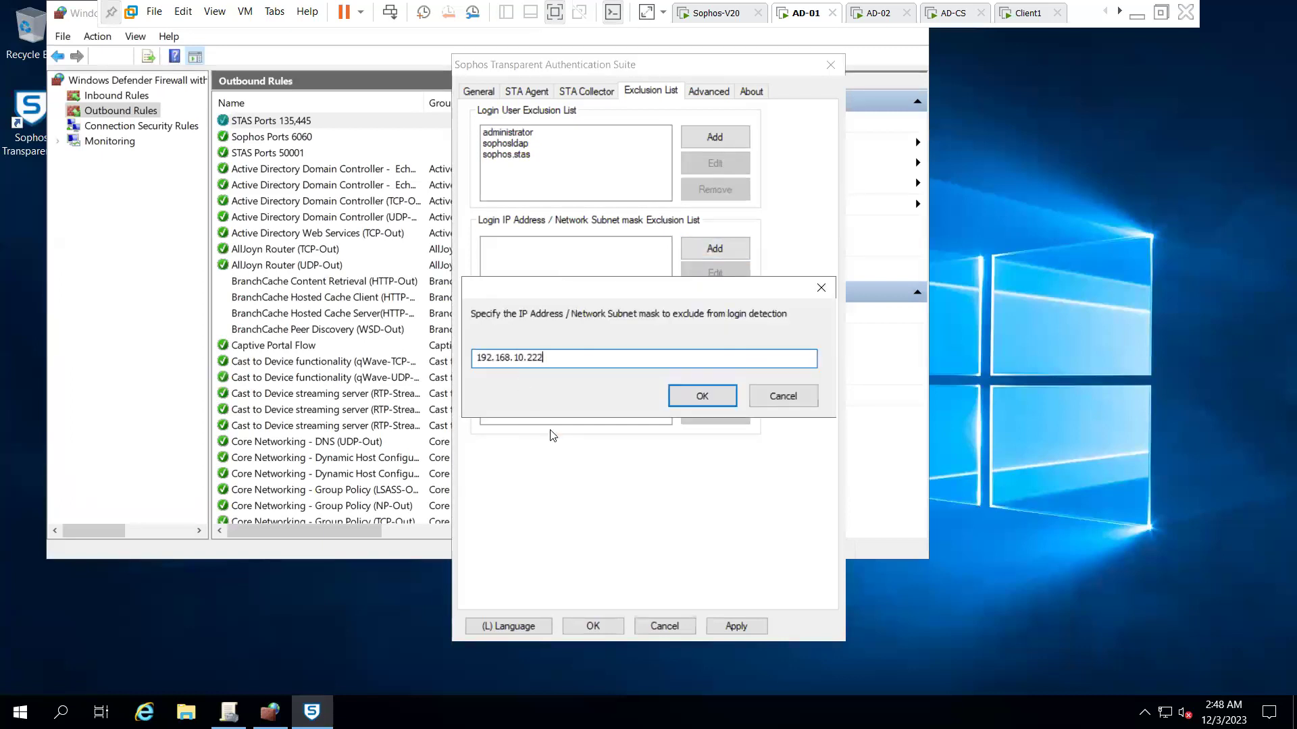
click(702, 395)
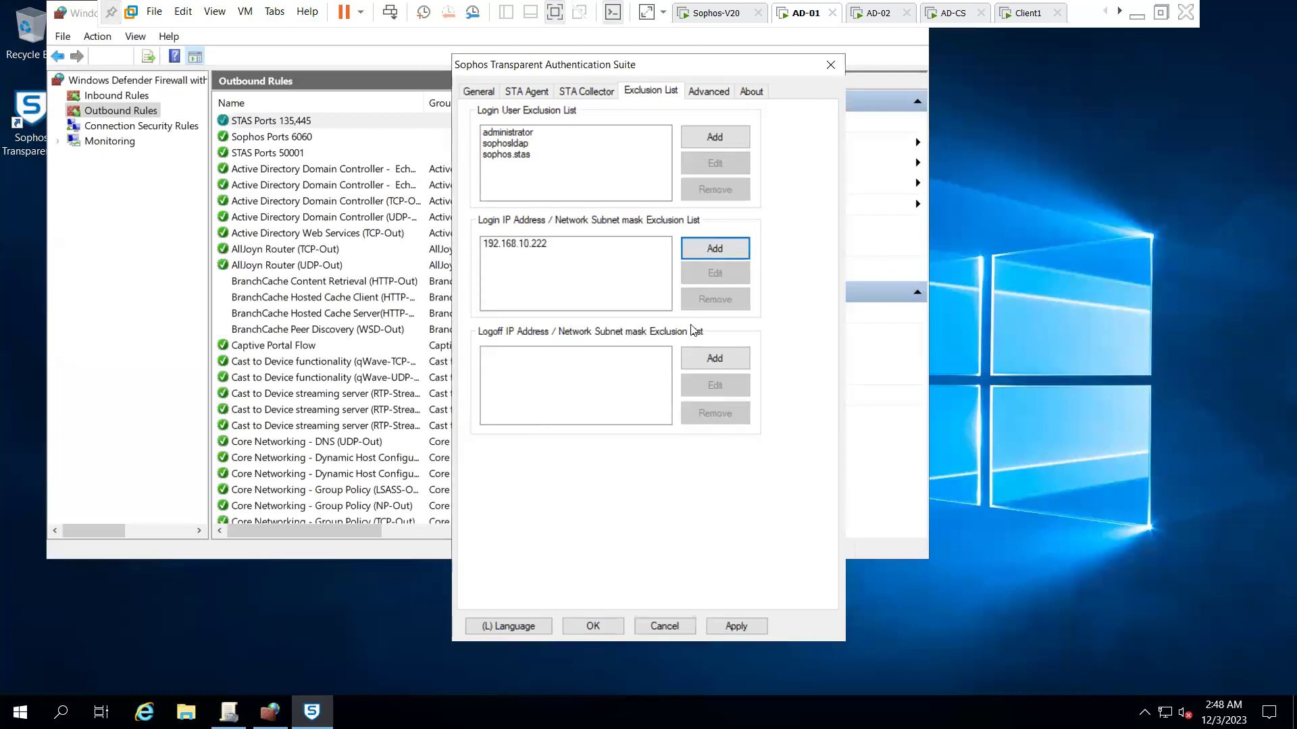
click(701, 250)
right_click(550, 376)
click(577, 425)
text(3)
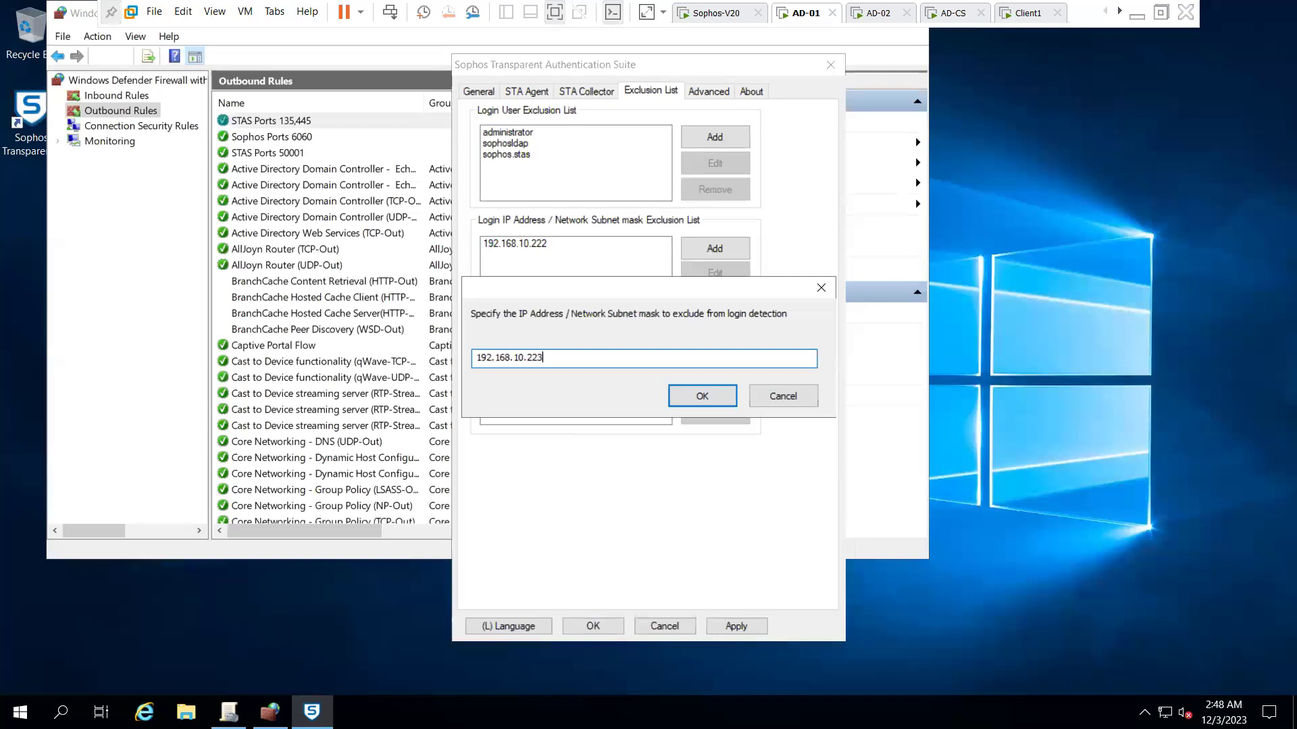
click(683, 404)
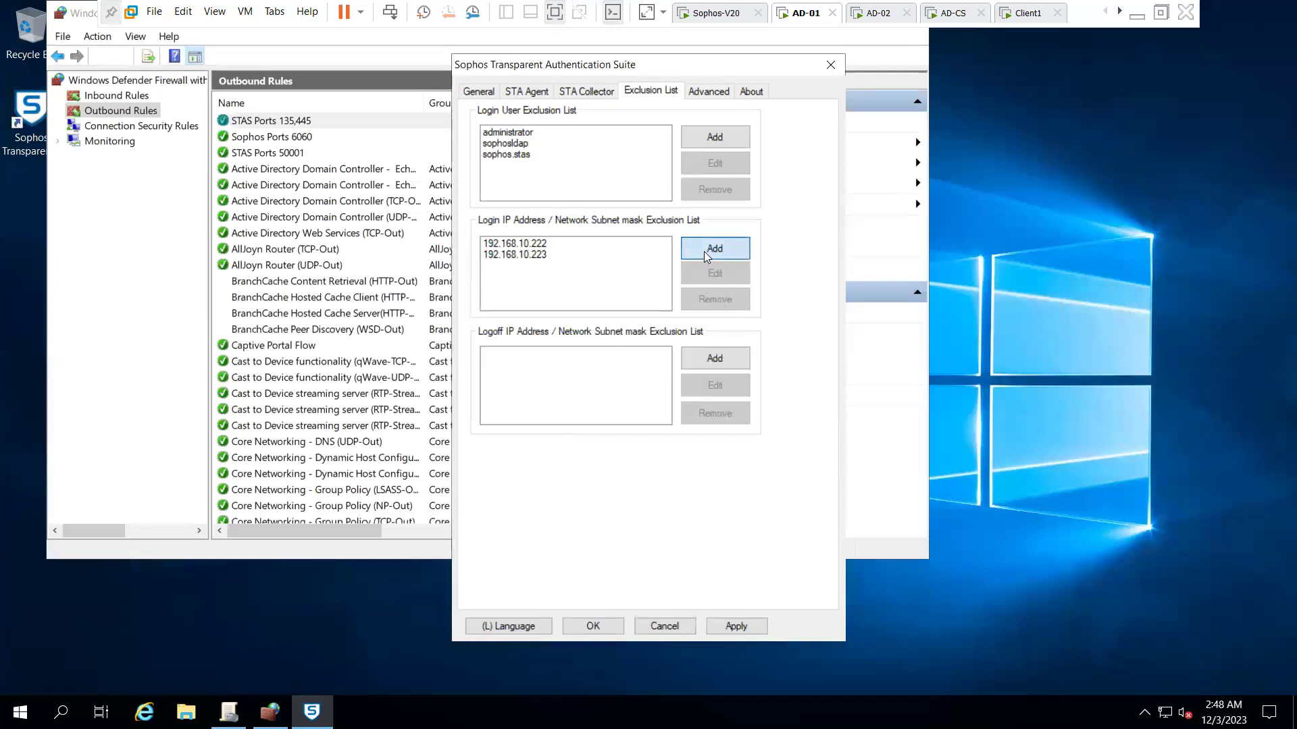
- Exclude login IP 192.168.10.111 as well
click(704, 250)
right_click(585, 355)
click(619, 428)
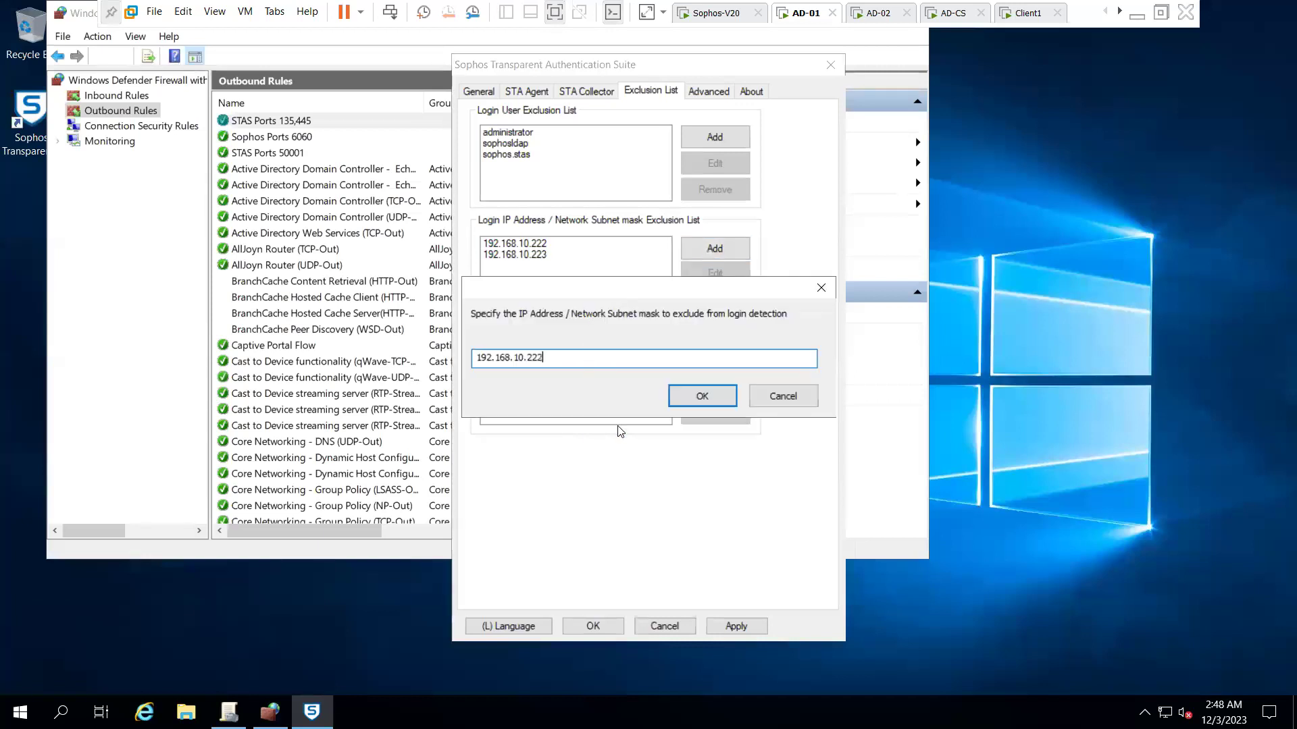
key(BackSpace)
key(BackSpace)
text(111)
click(703, 397)
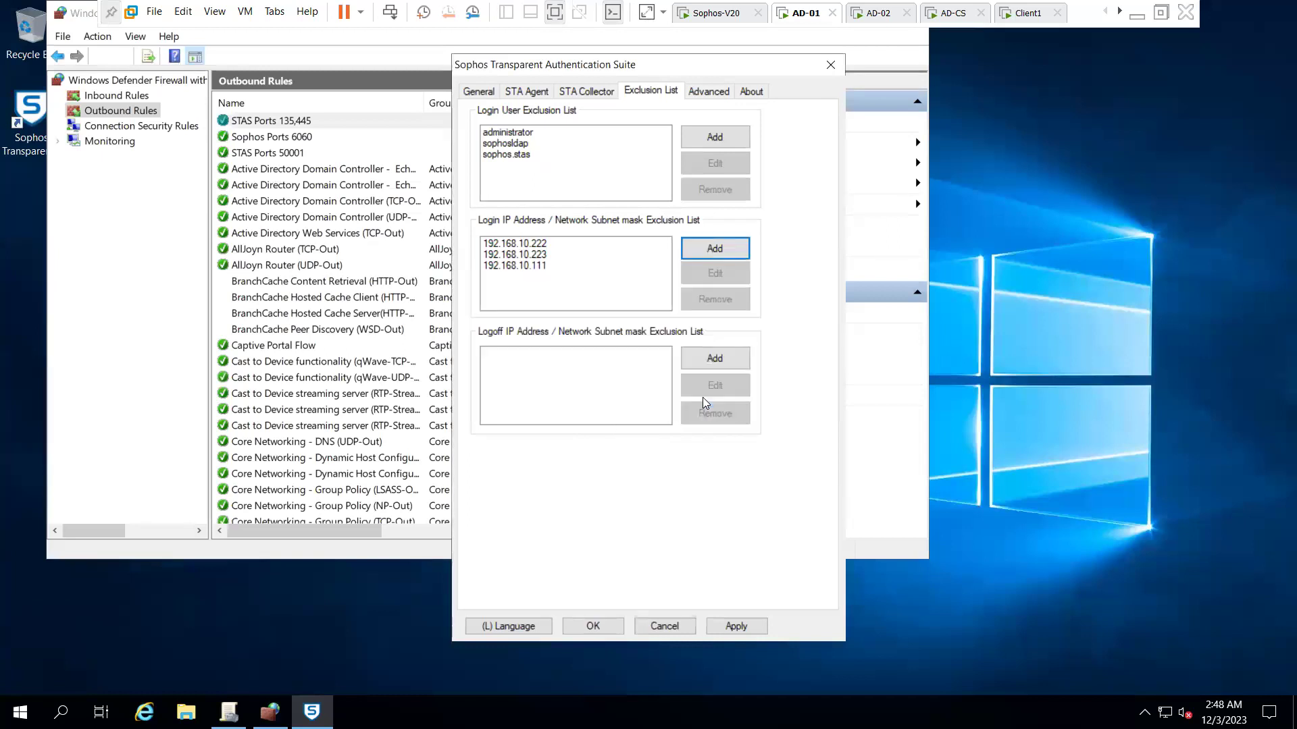
- Set 25 MB log size without log reduction, then apply and restart the service
click(708, 91)
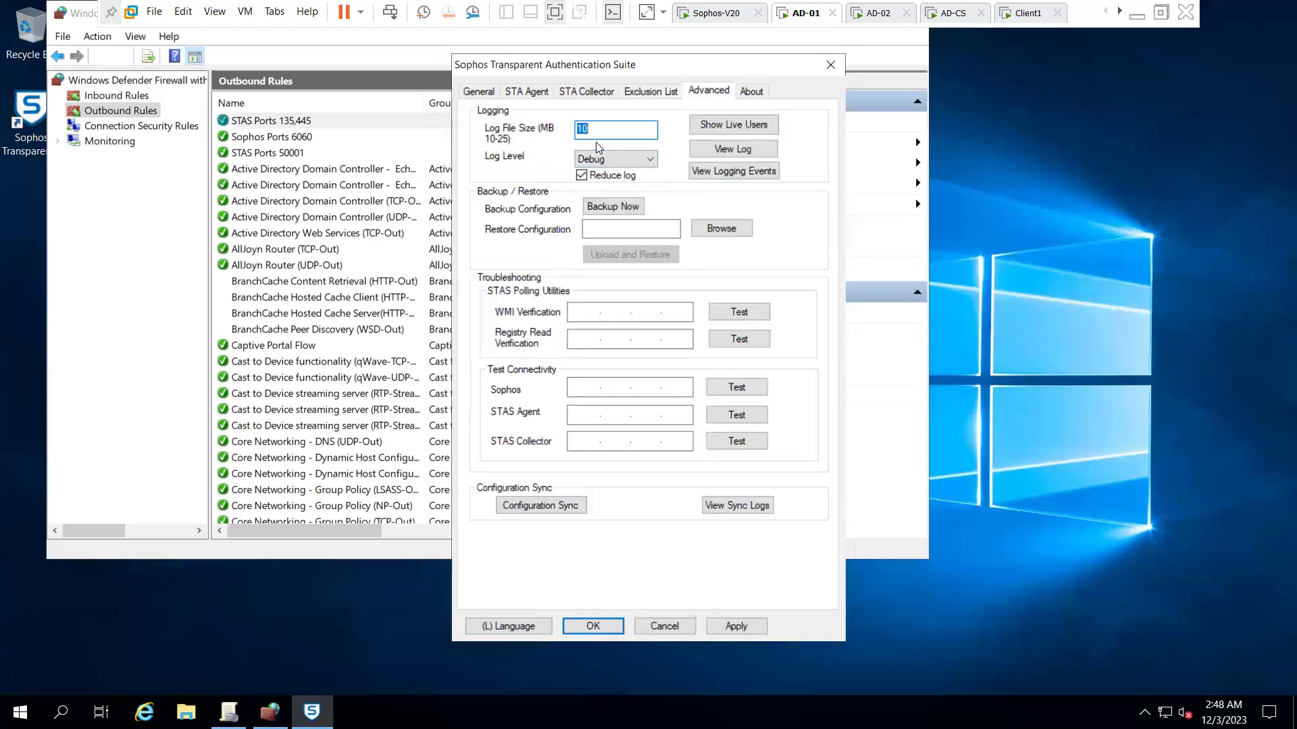
text(25)
click(581, 175)
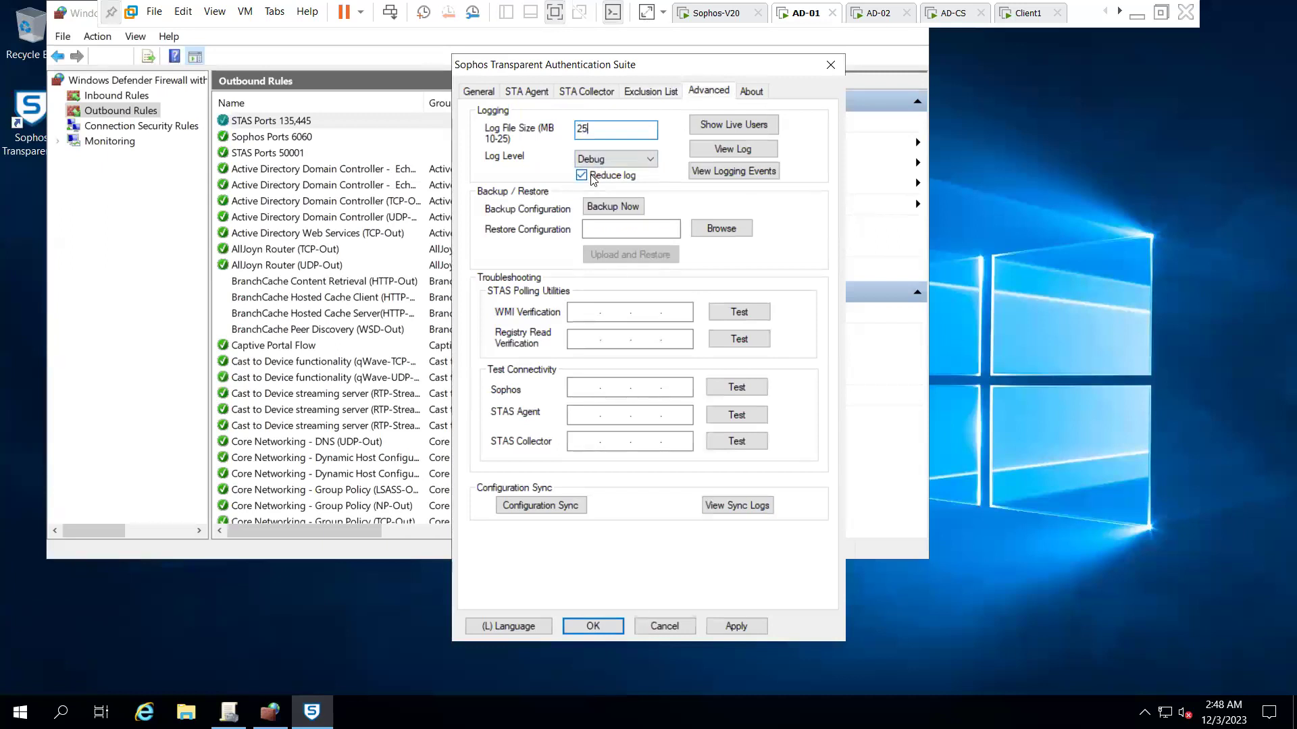
click(732, 625)
click(603, 638)
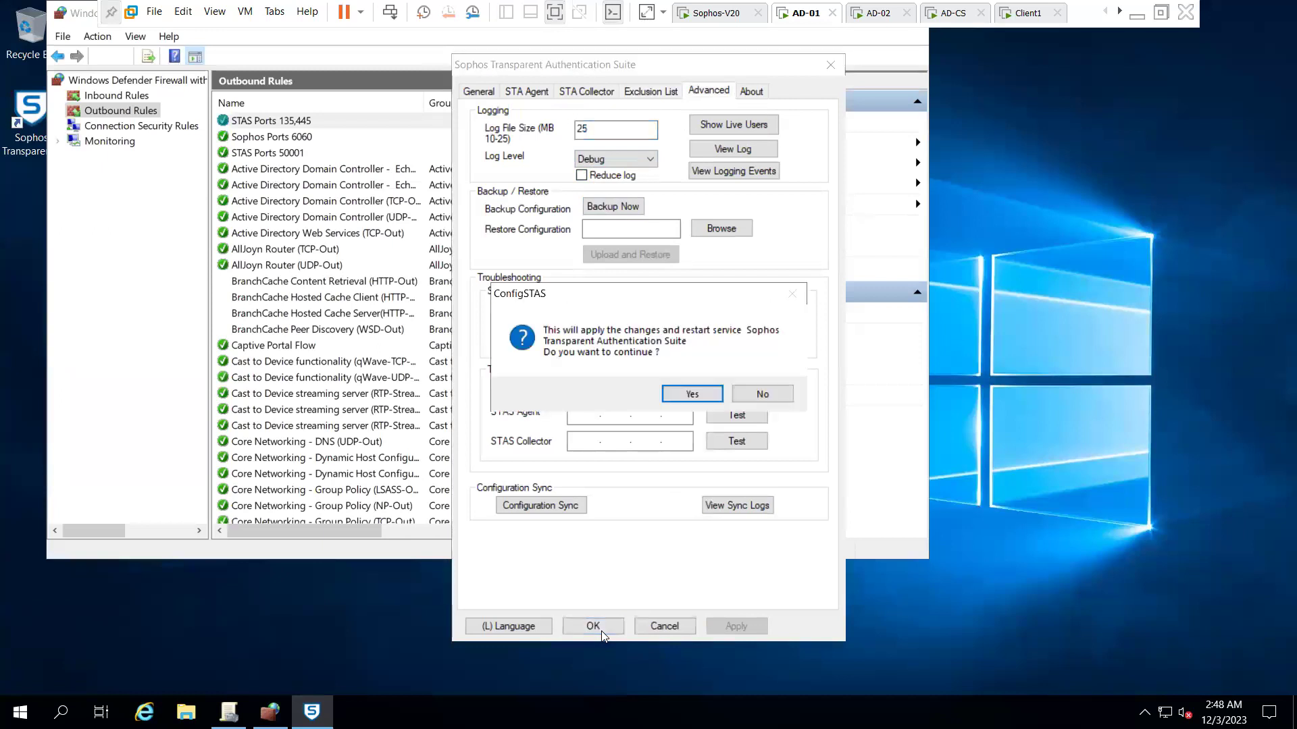
click(706, 393)
click(863, 22)
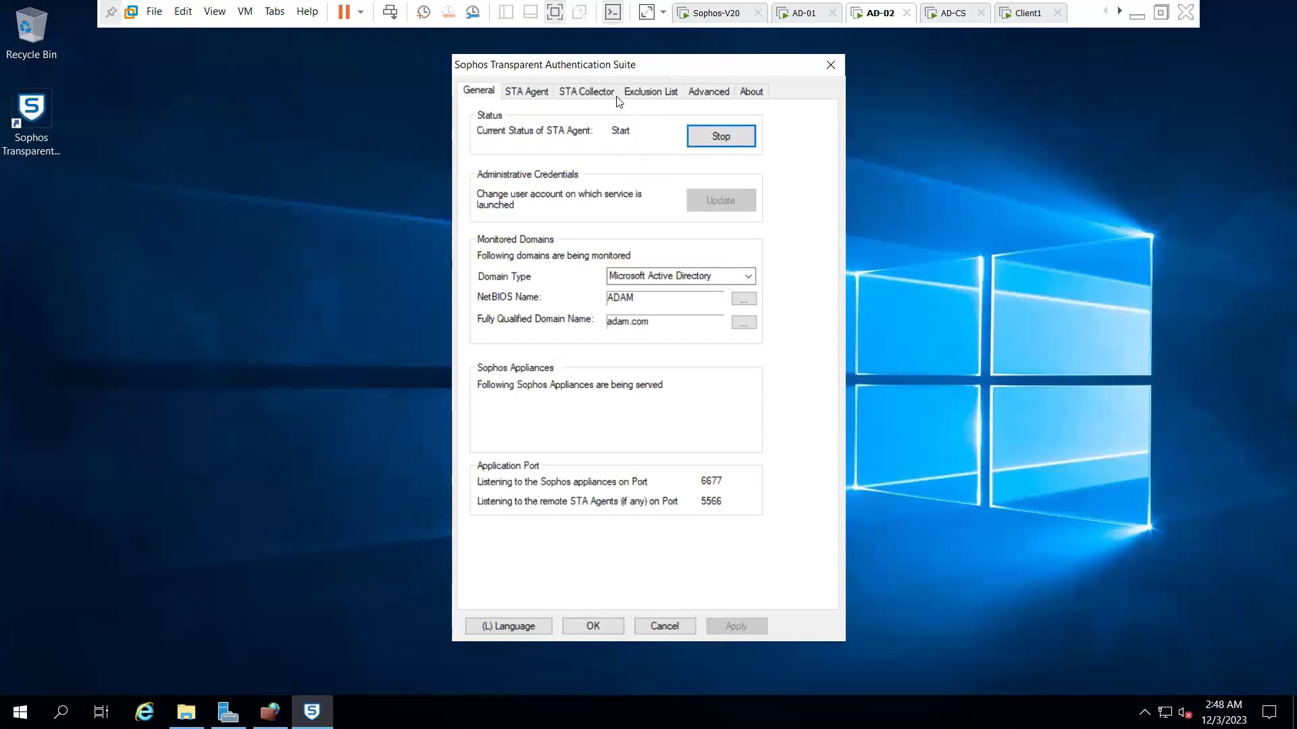
- Change AD-02's collector appliance from 192.168.0.1 to 192.168.10.254
click(604, 96)
click(522, 140)
click(718, 169)
double_click(693, 294)
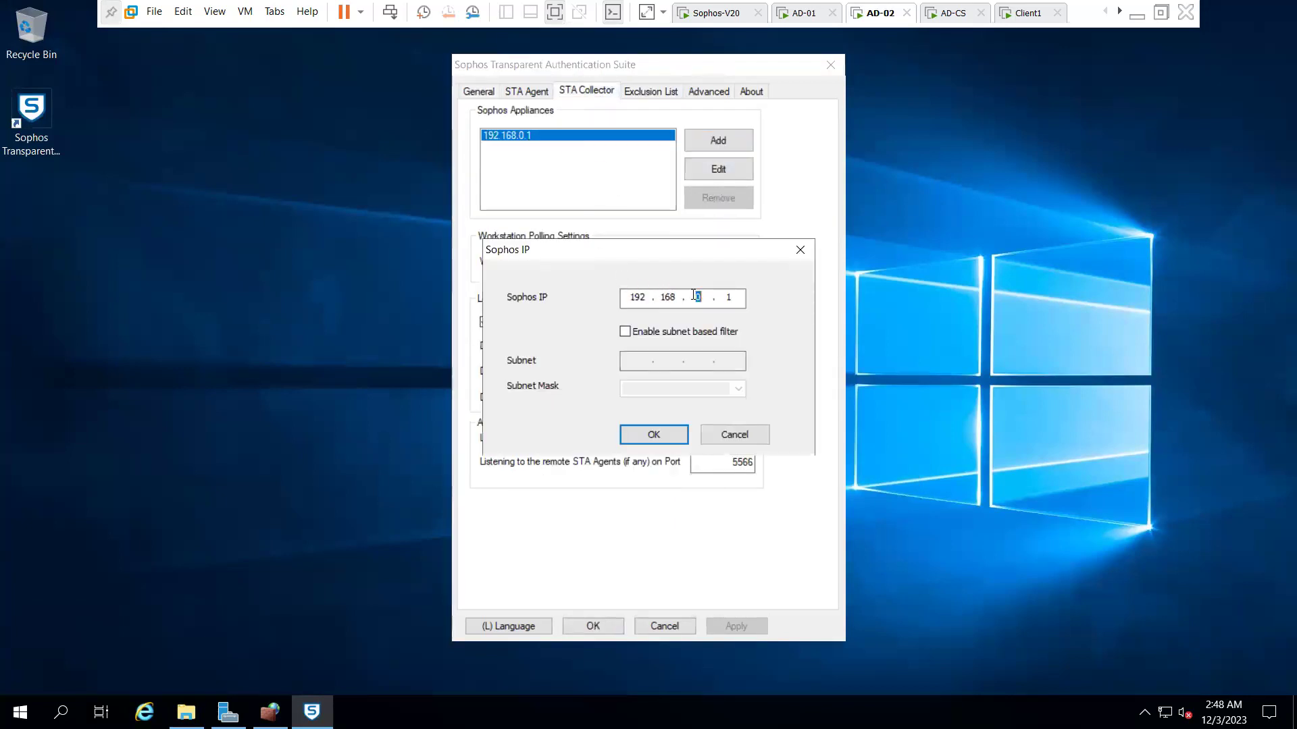
text(10)
key(period)
text(254)
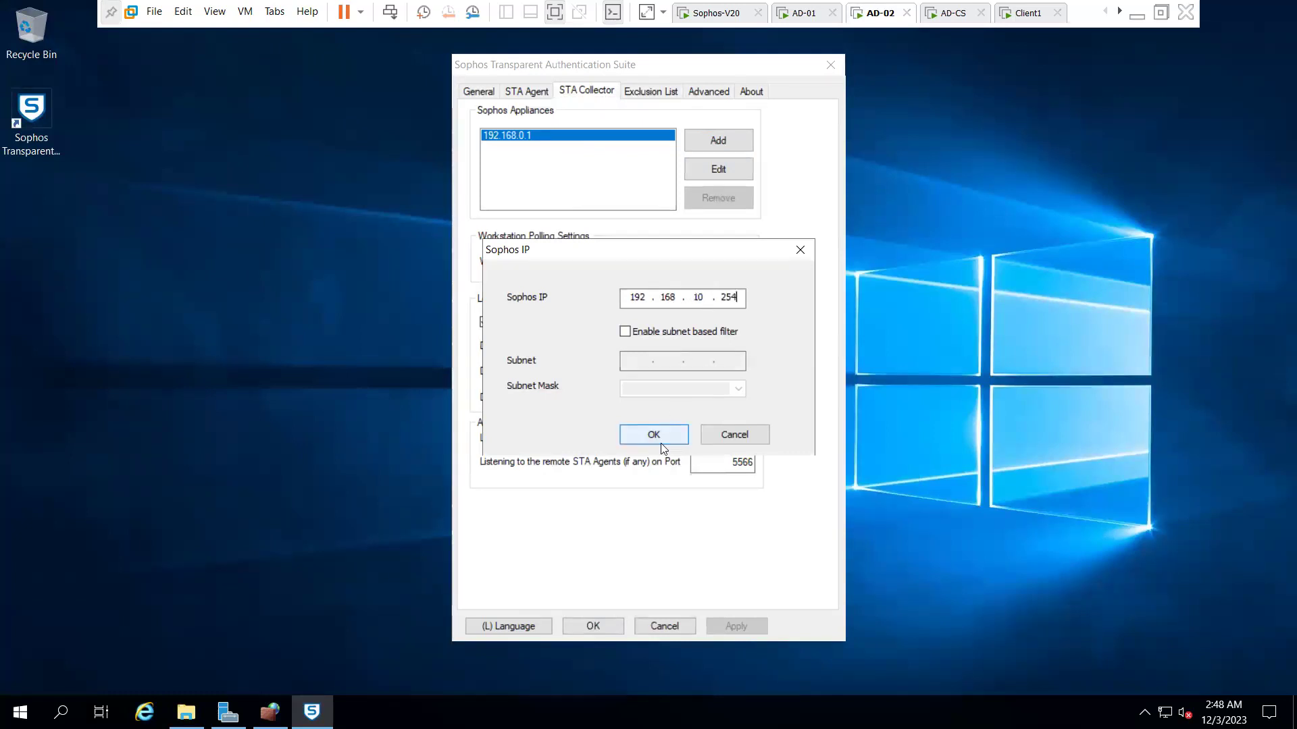
click(656, 436)
- Apply the change, close the settings, and confirm the STAS service restart
click(736, 626)
click(479, 93)
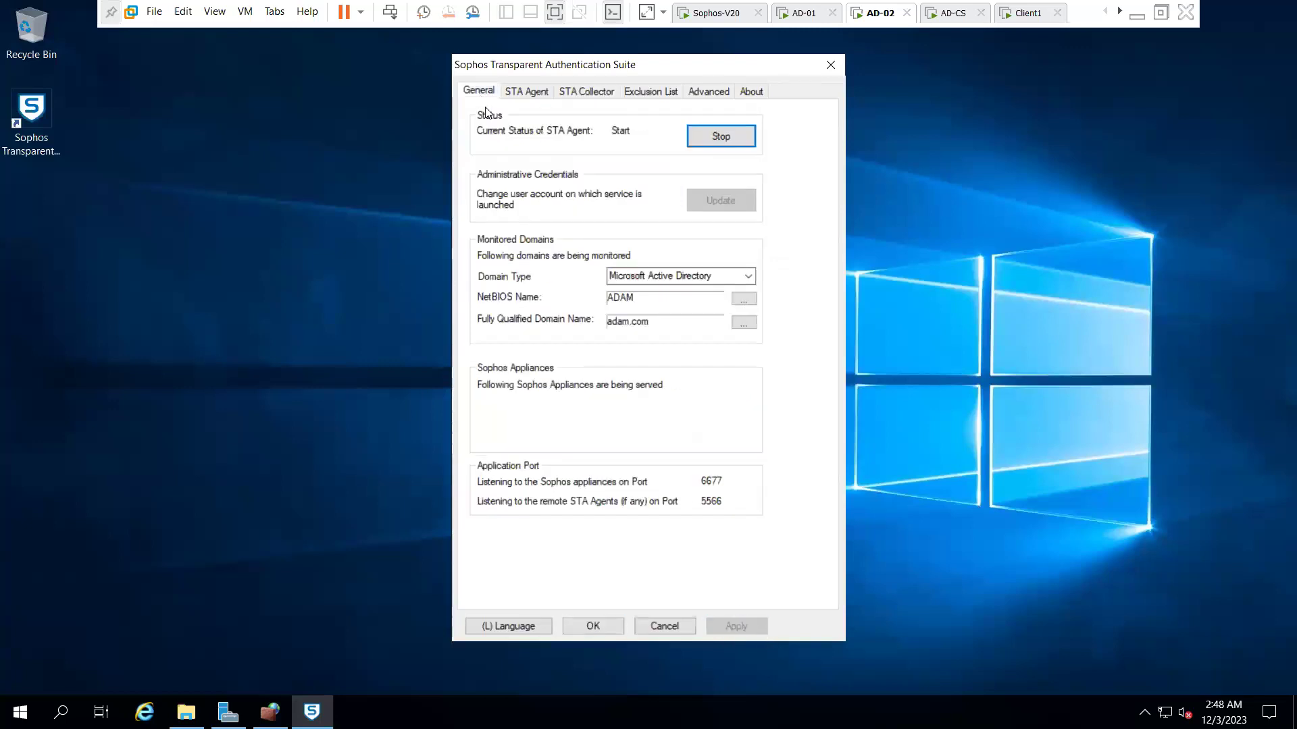
click(594, 626)
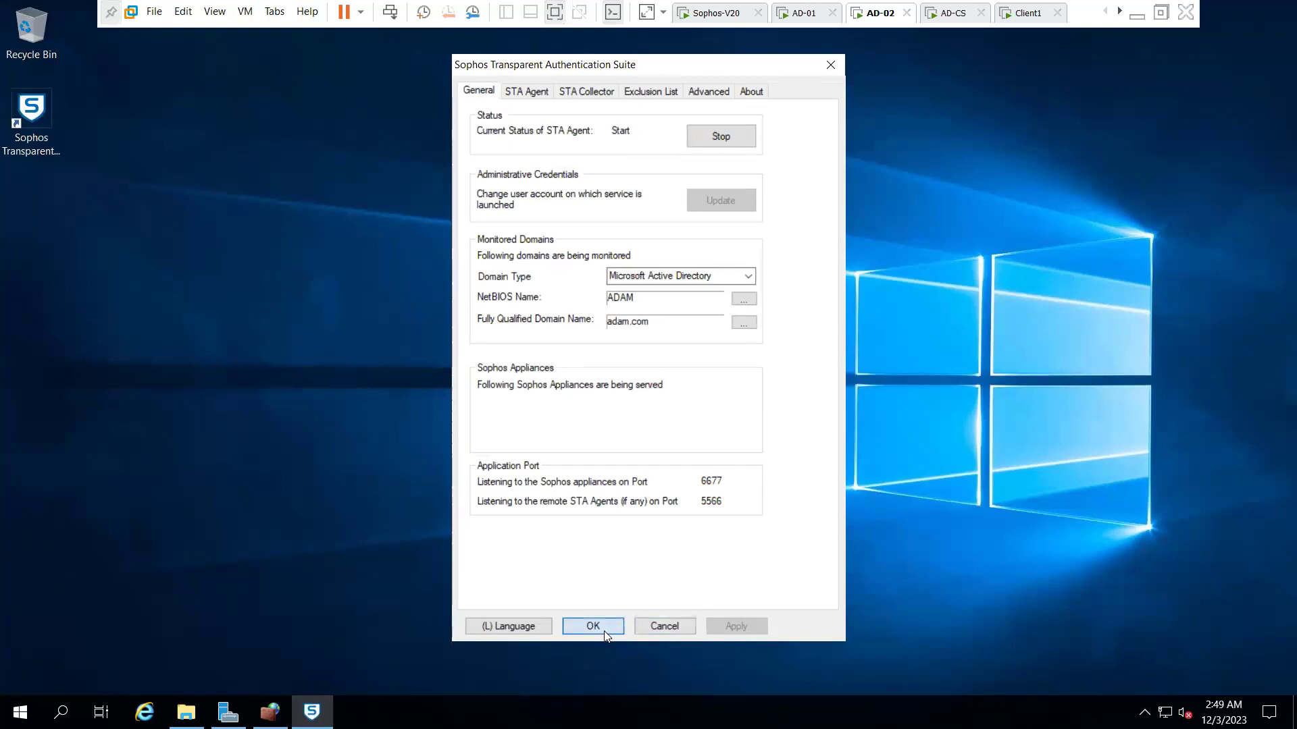
click(696, 395)
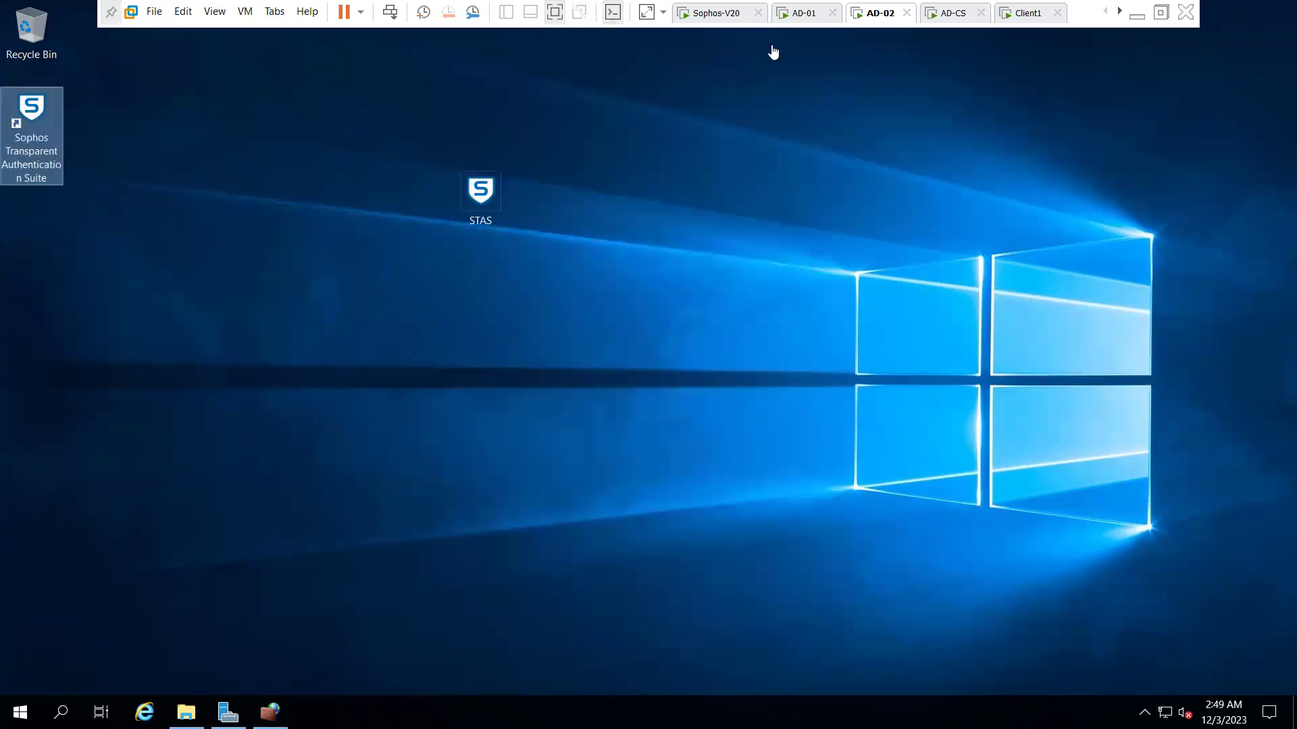
click(815, 17)
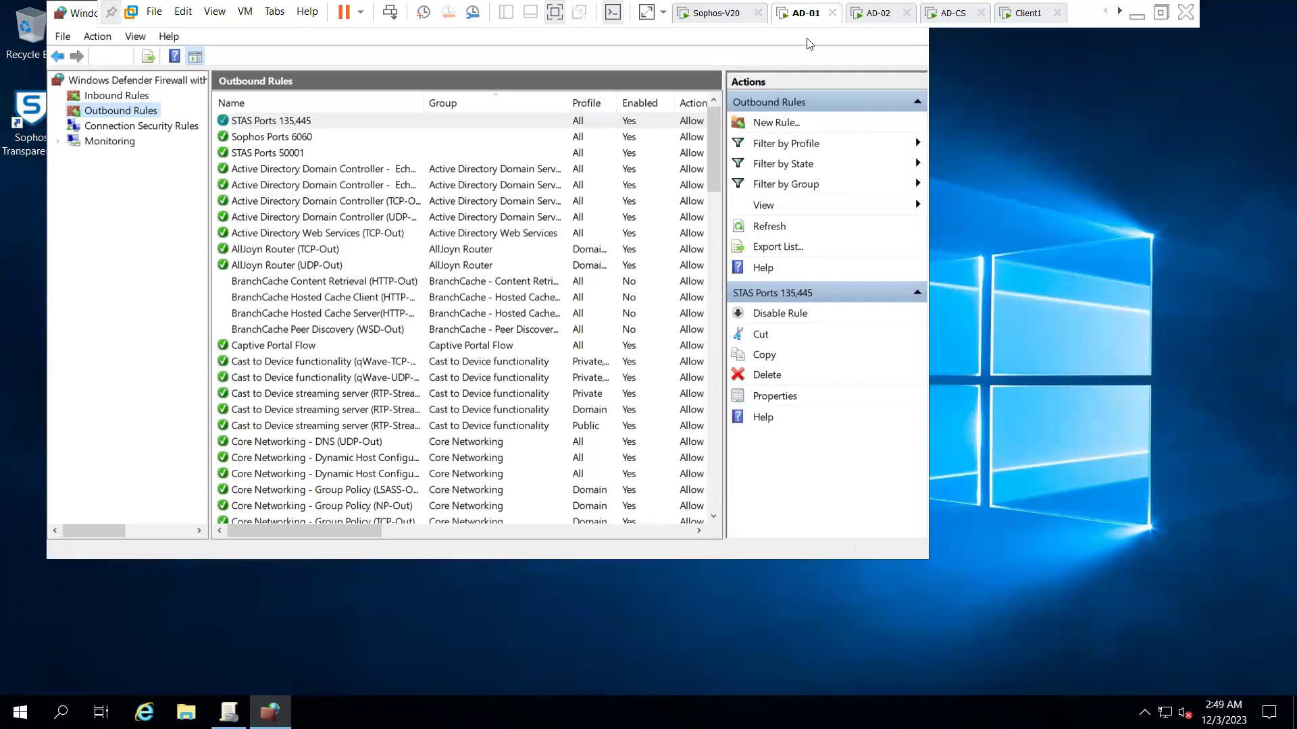
click(270, 711)
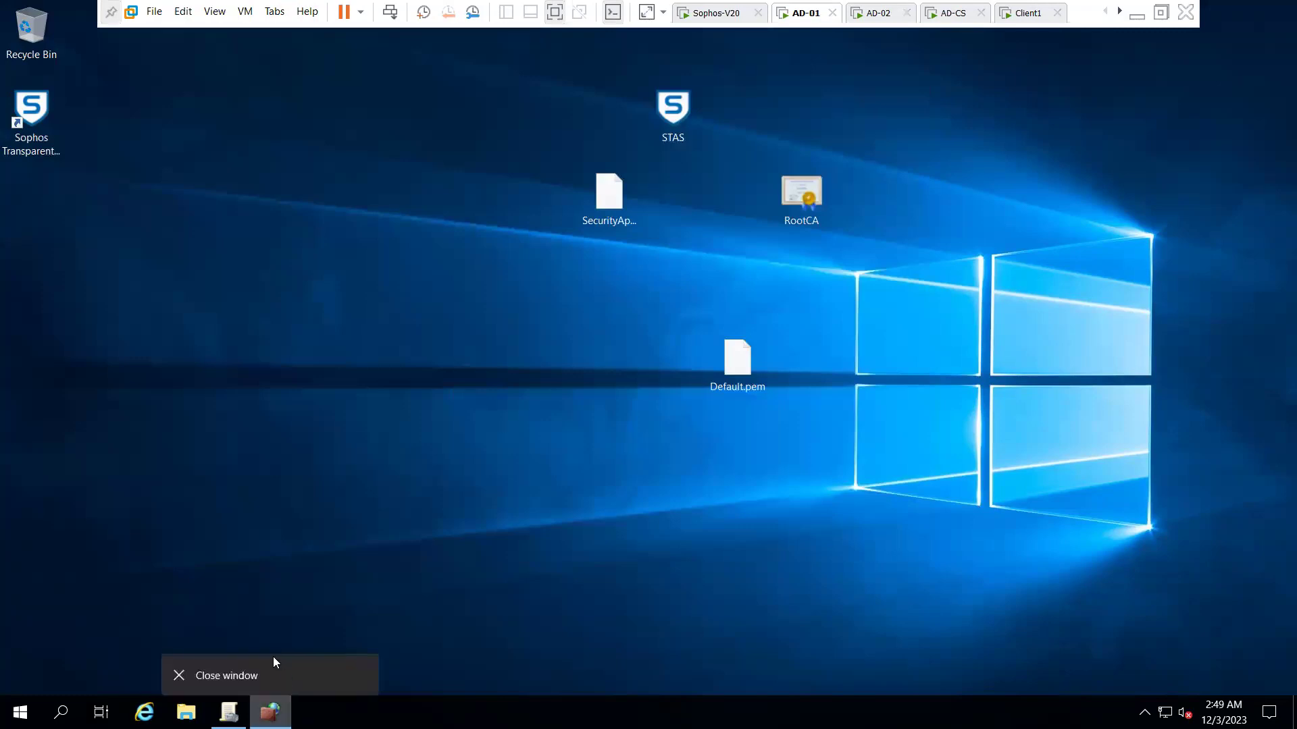
double_click(37, 108)
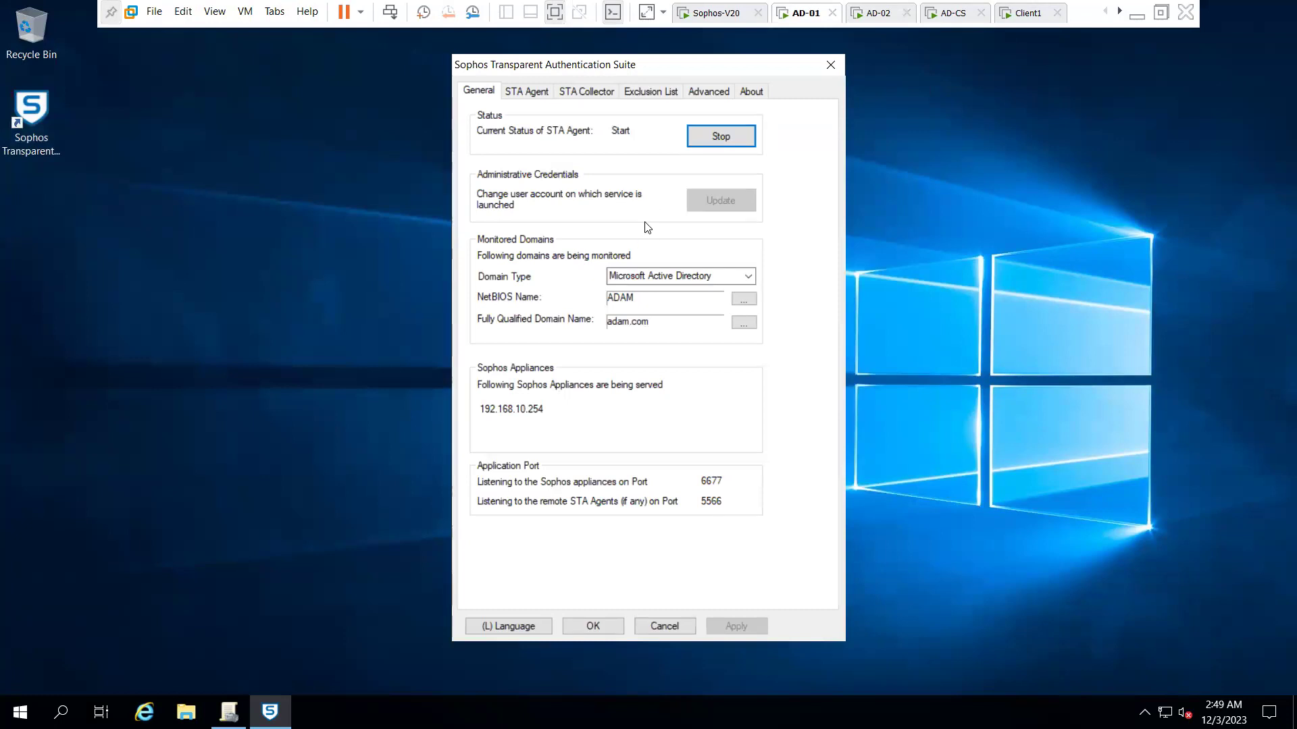
click(593, 94)
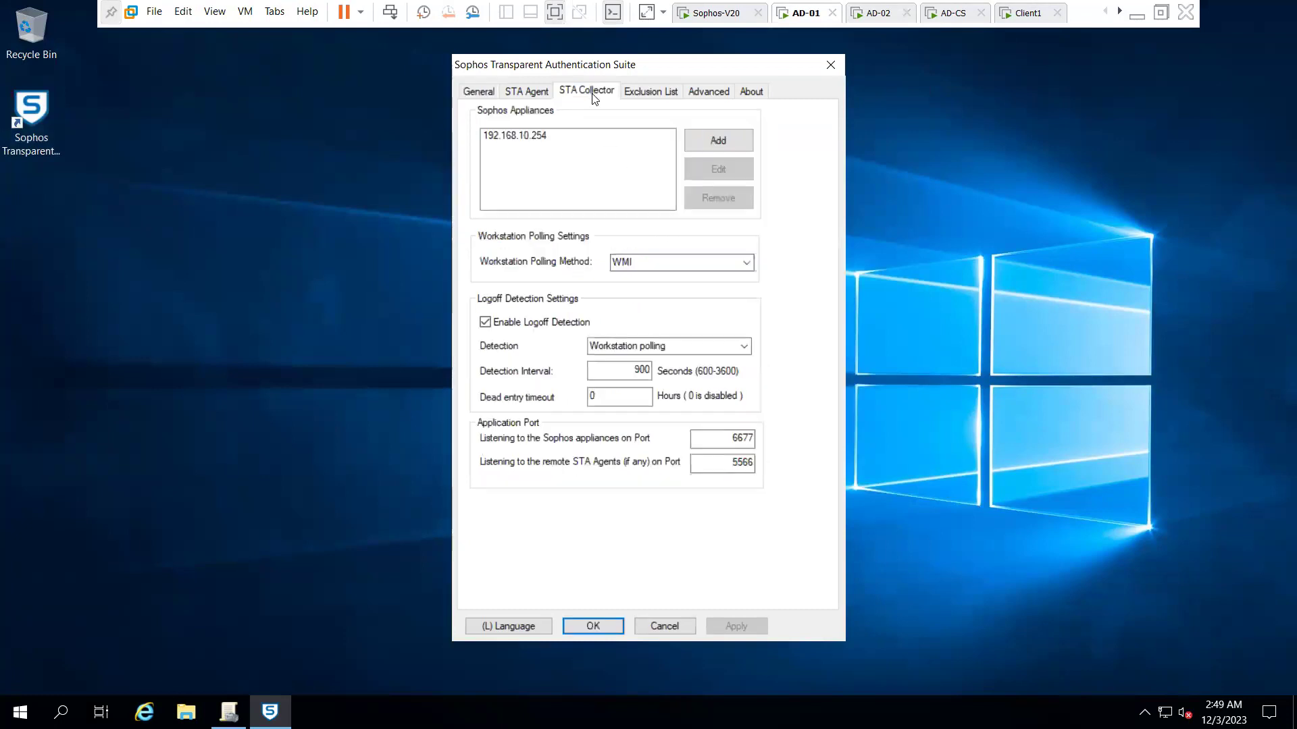
click(526, 95)
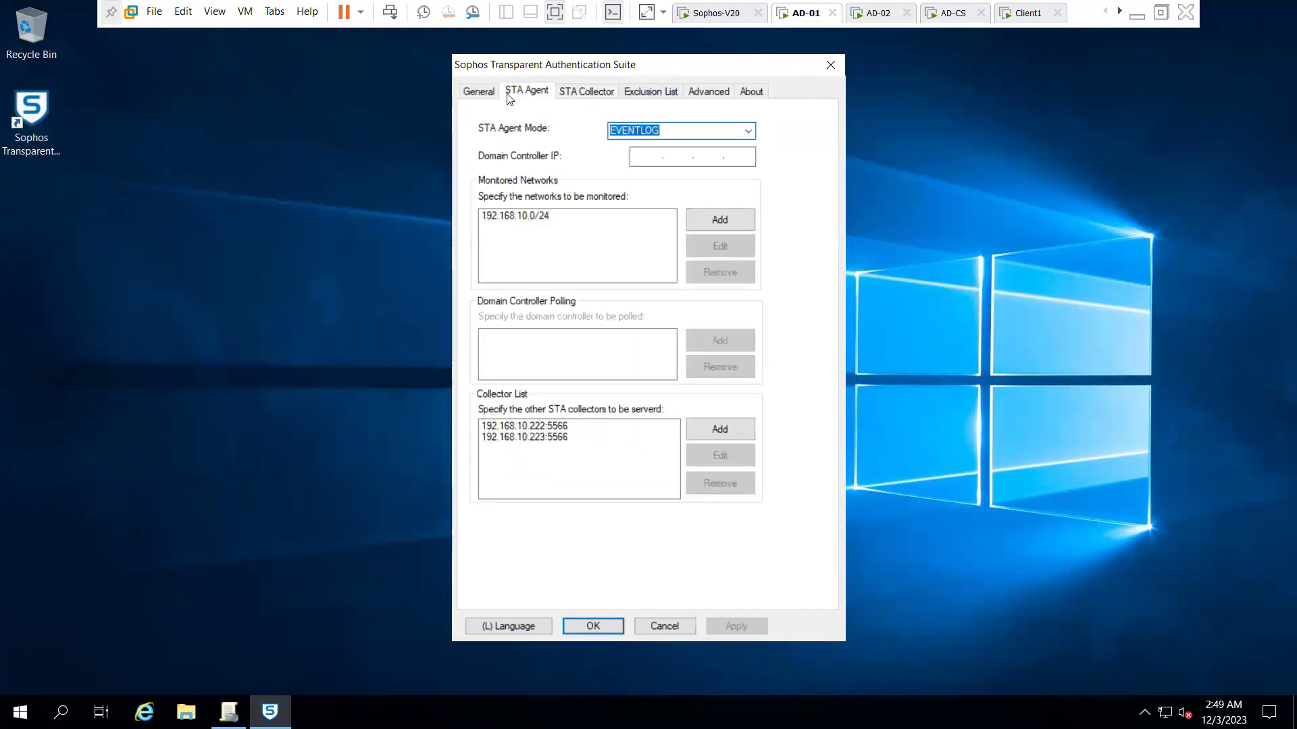
click(494, 96)
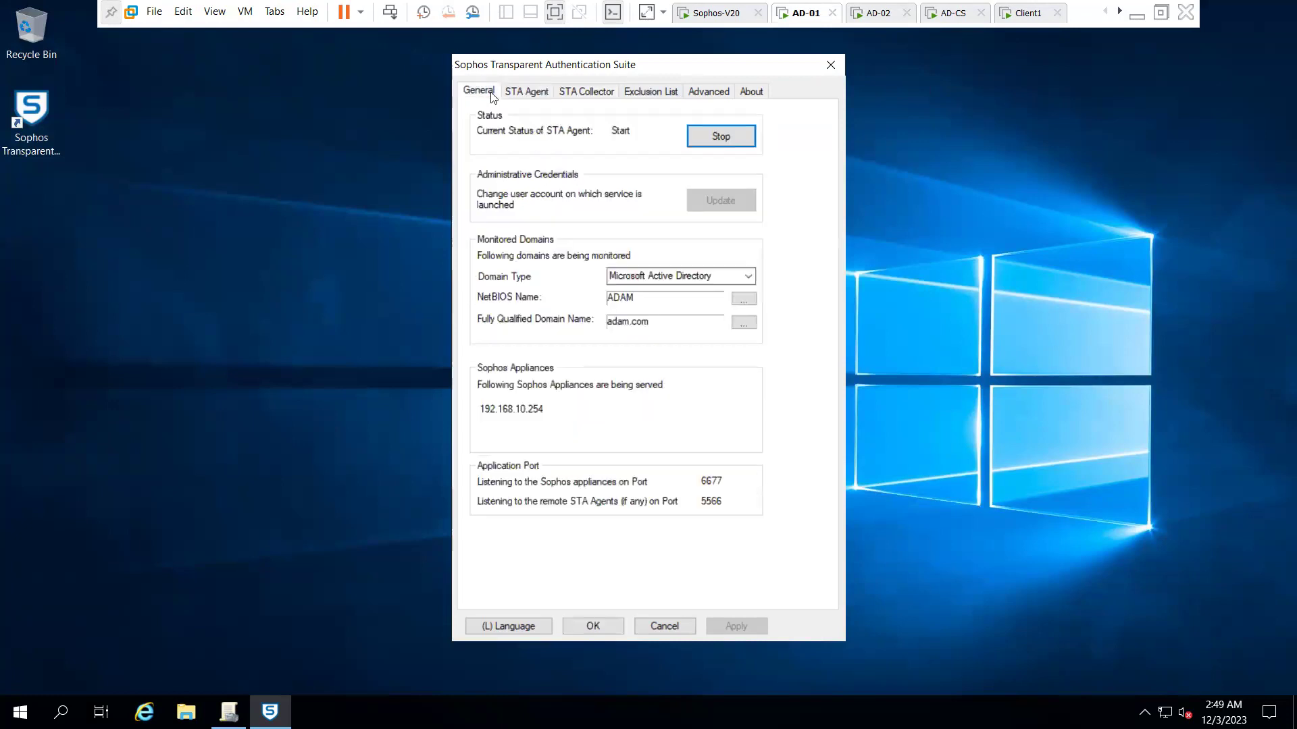
click(520, 413)
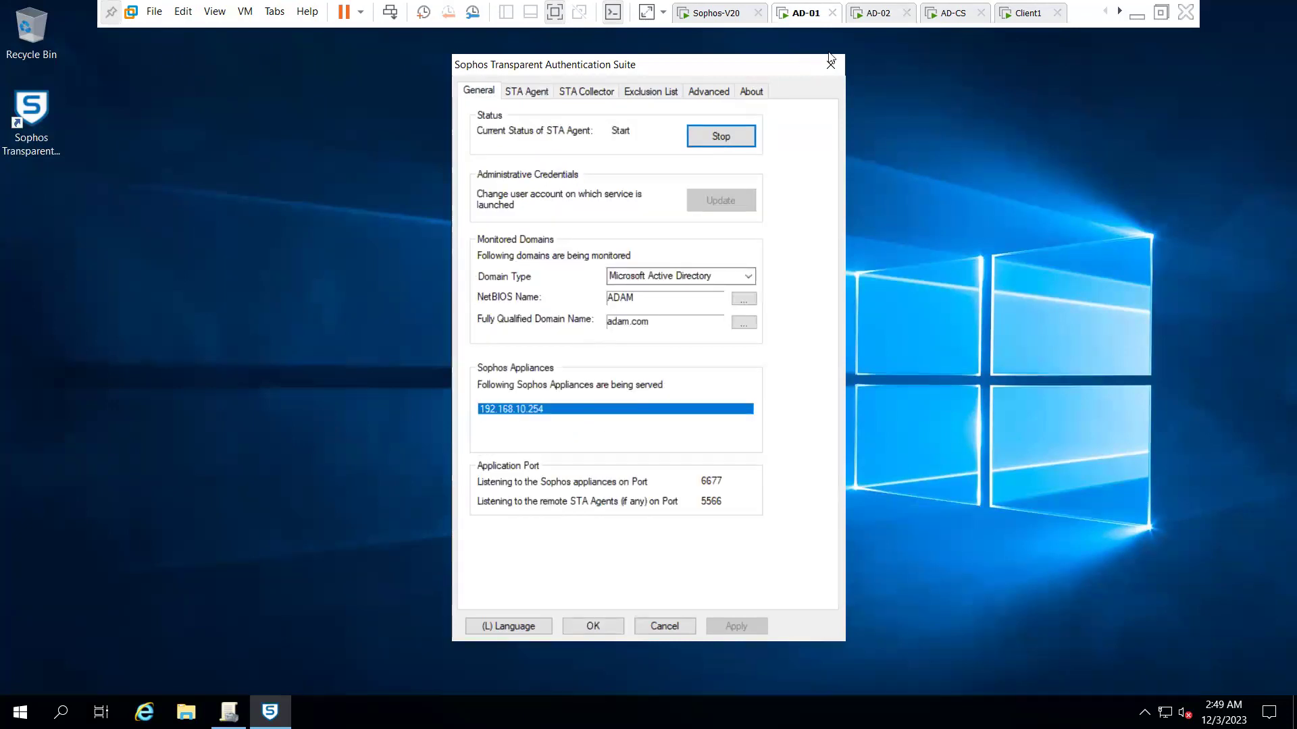
click(870, 19)
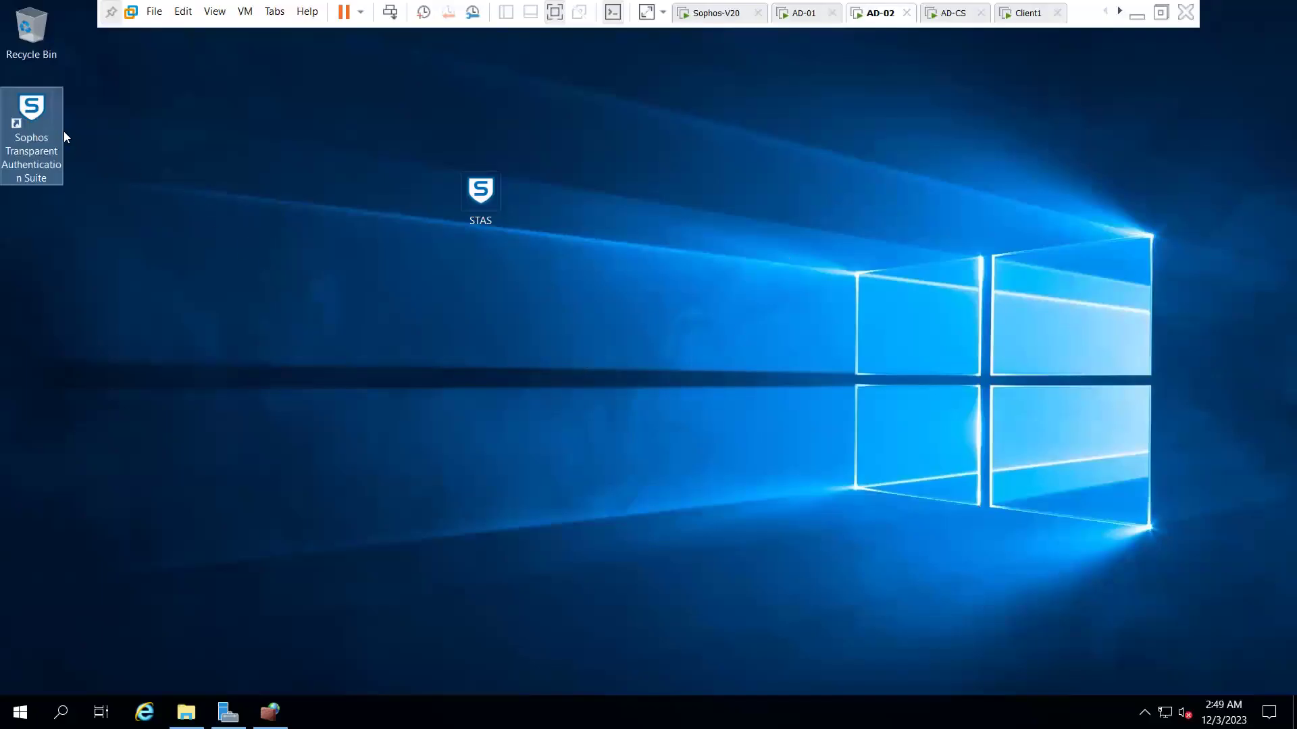
- Open STAS on AD-02, review every tab, and apply with a service restart
double_click(42, 117)
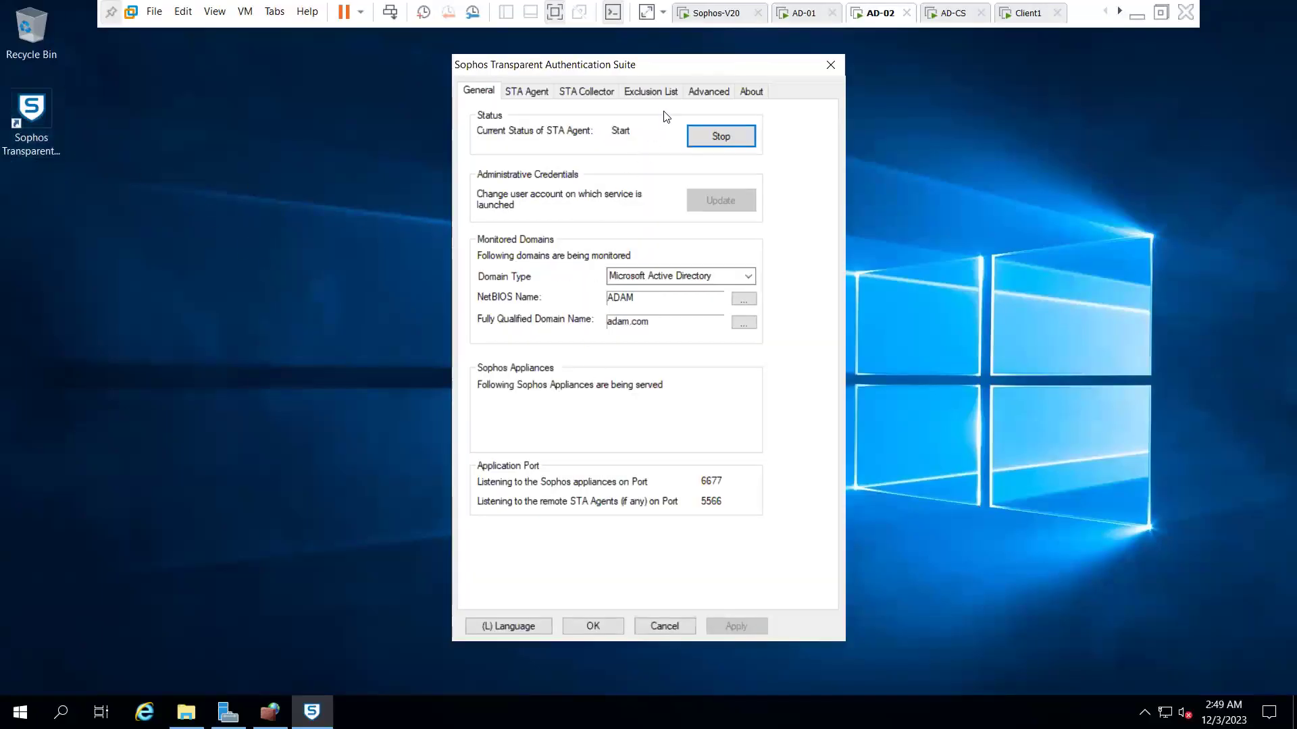
click(711, 95)
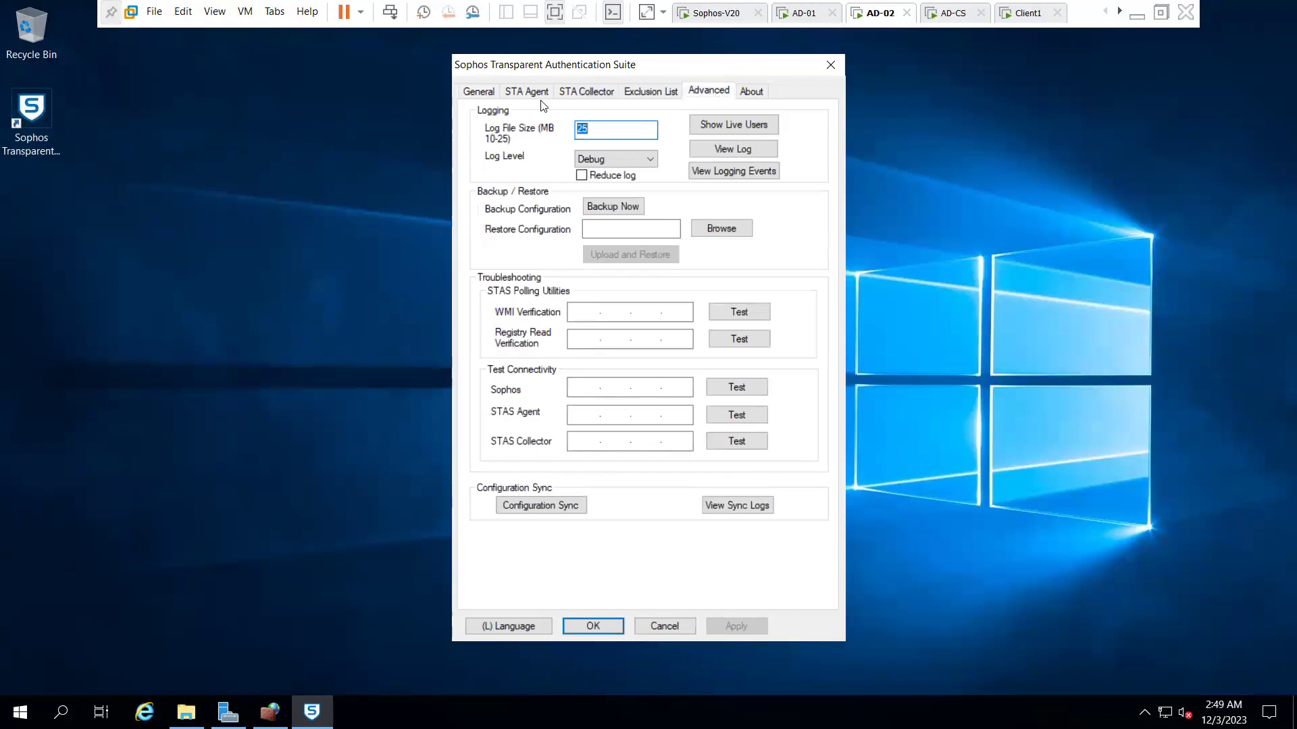
click(489, 94)
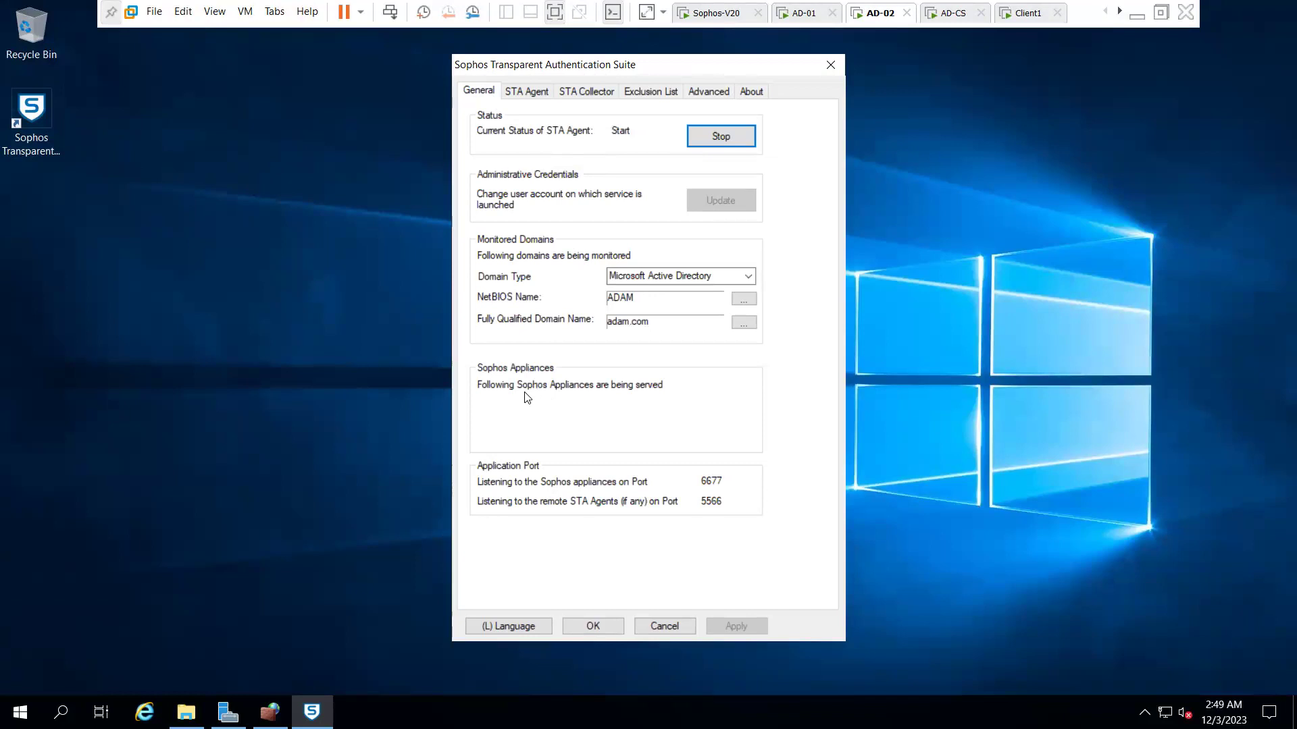
click(537, 97)
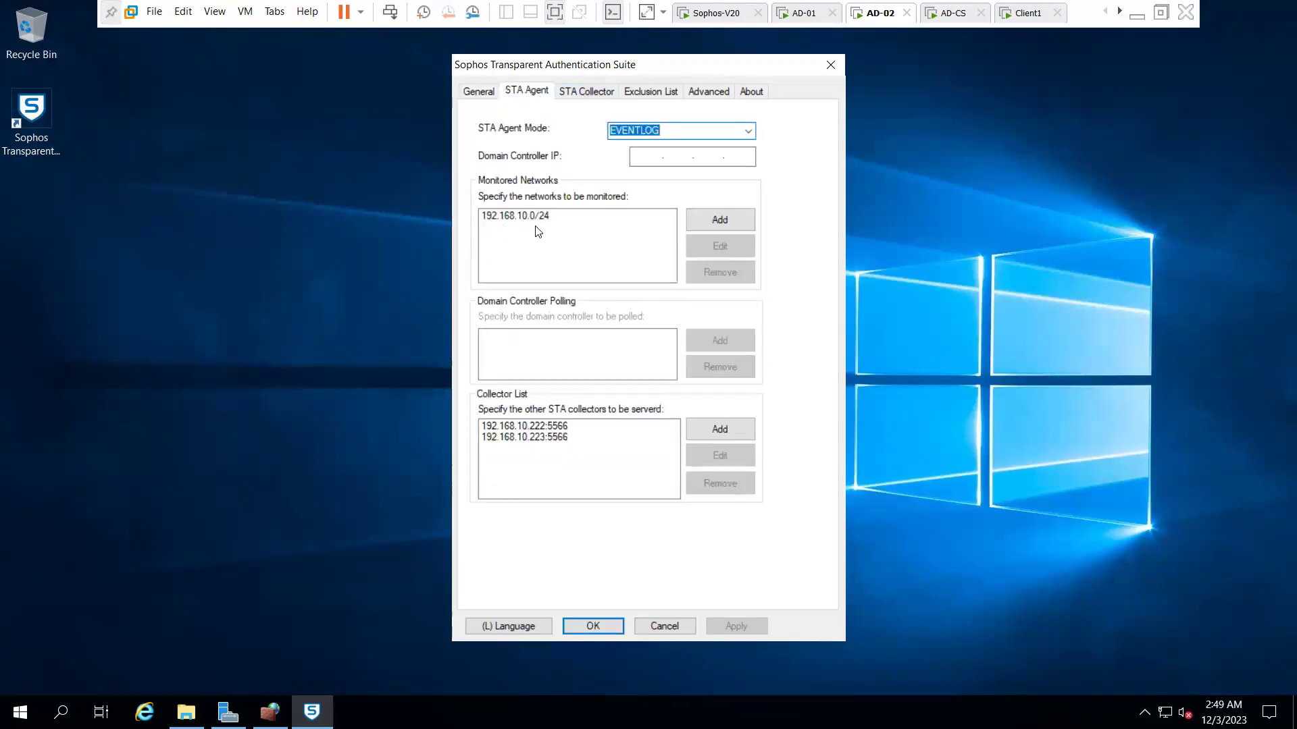
click(587, 101)
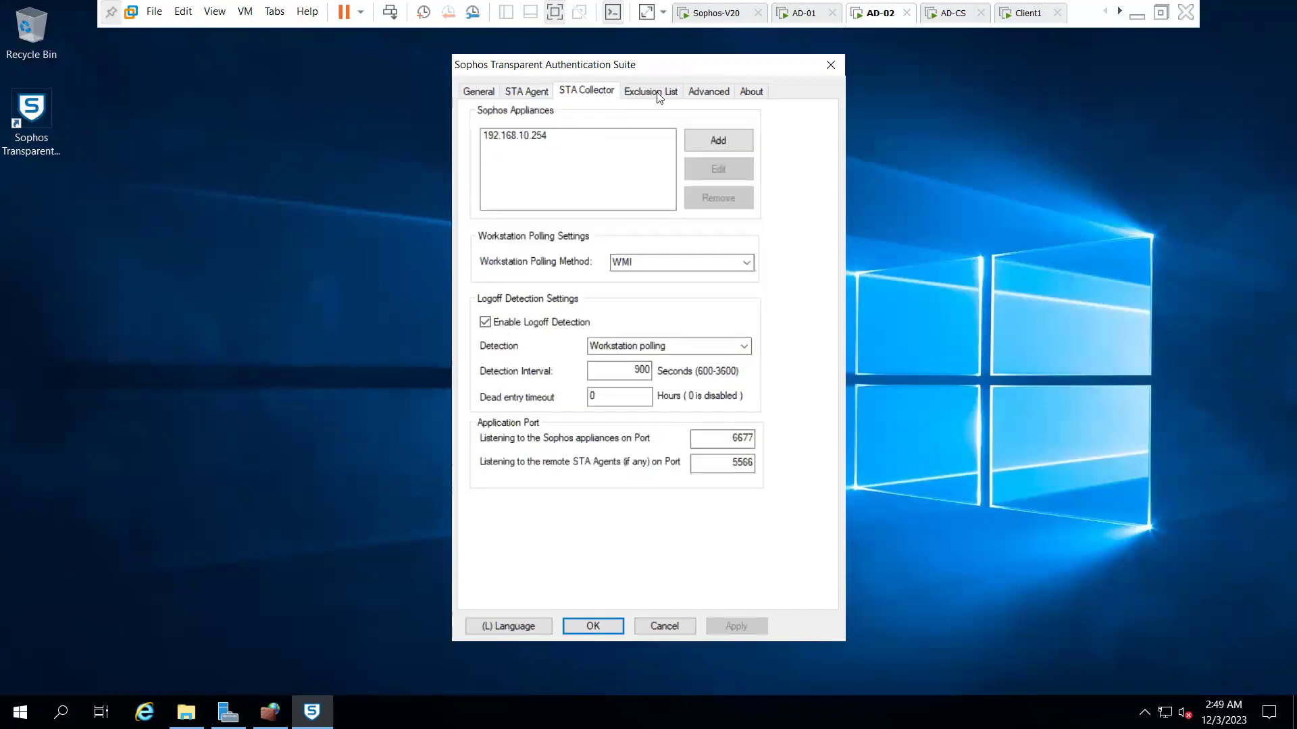
click(661, 94)
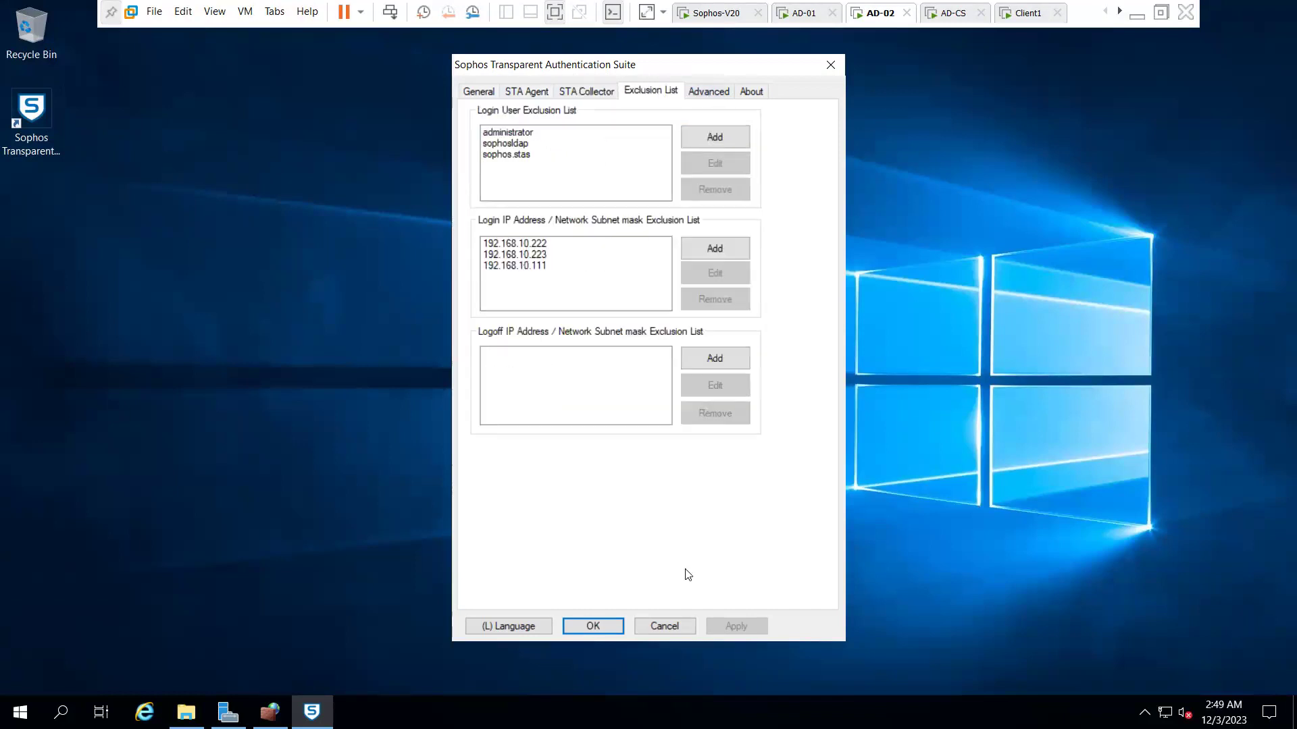
click(593, 627)
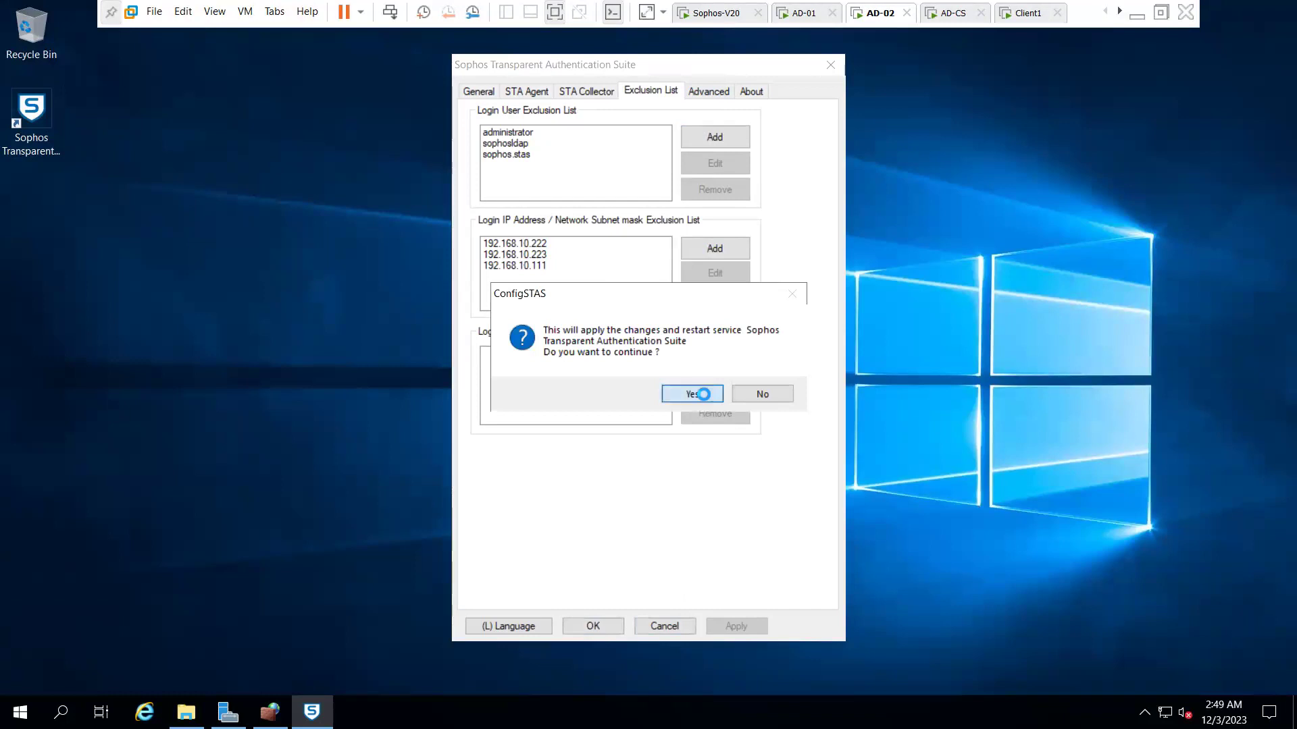
click(703, 394)
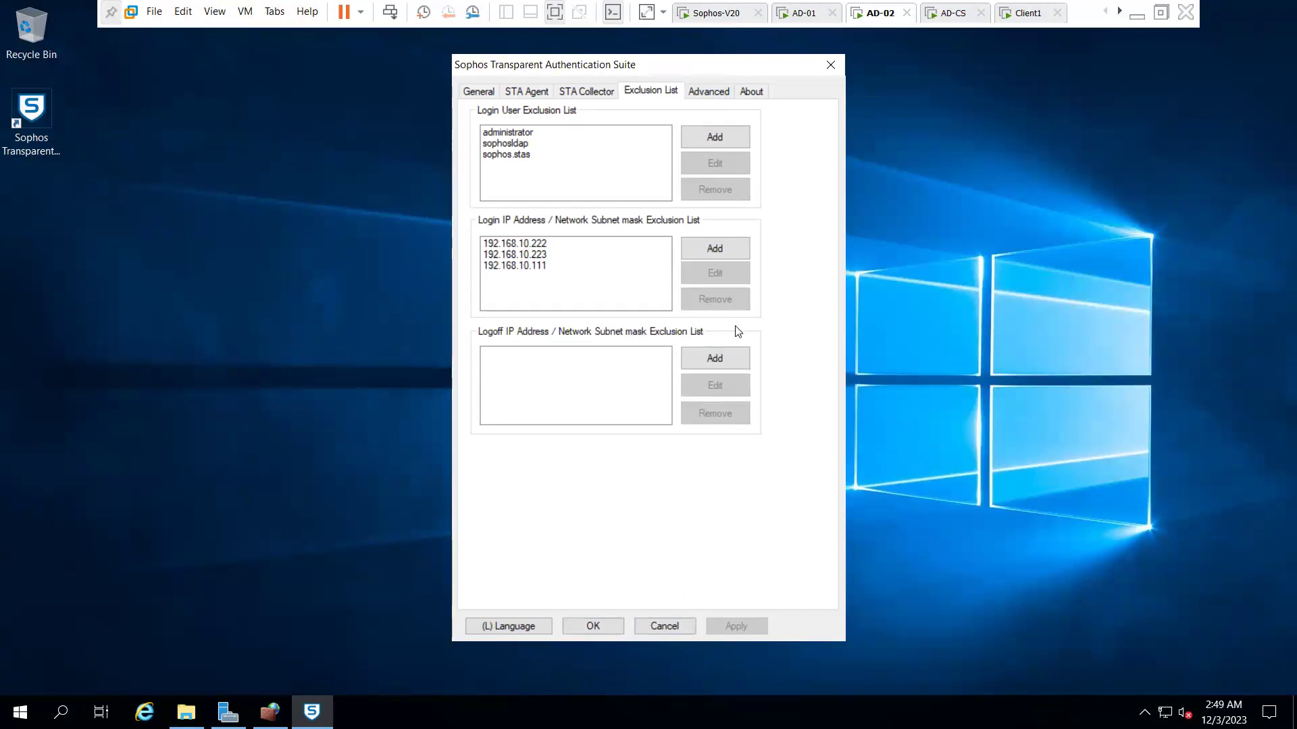
- Reopen STAS and review the agent, collector, exclusion and advanced tabs again
double_click(56, 122)
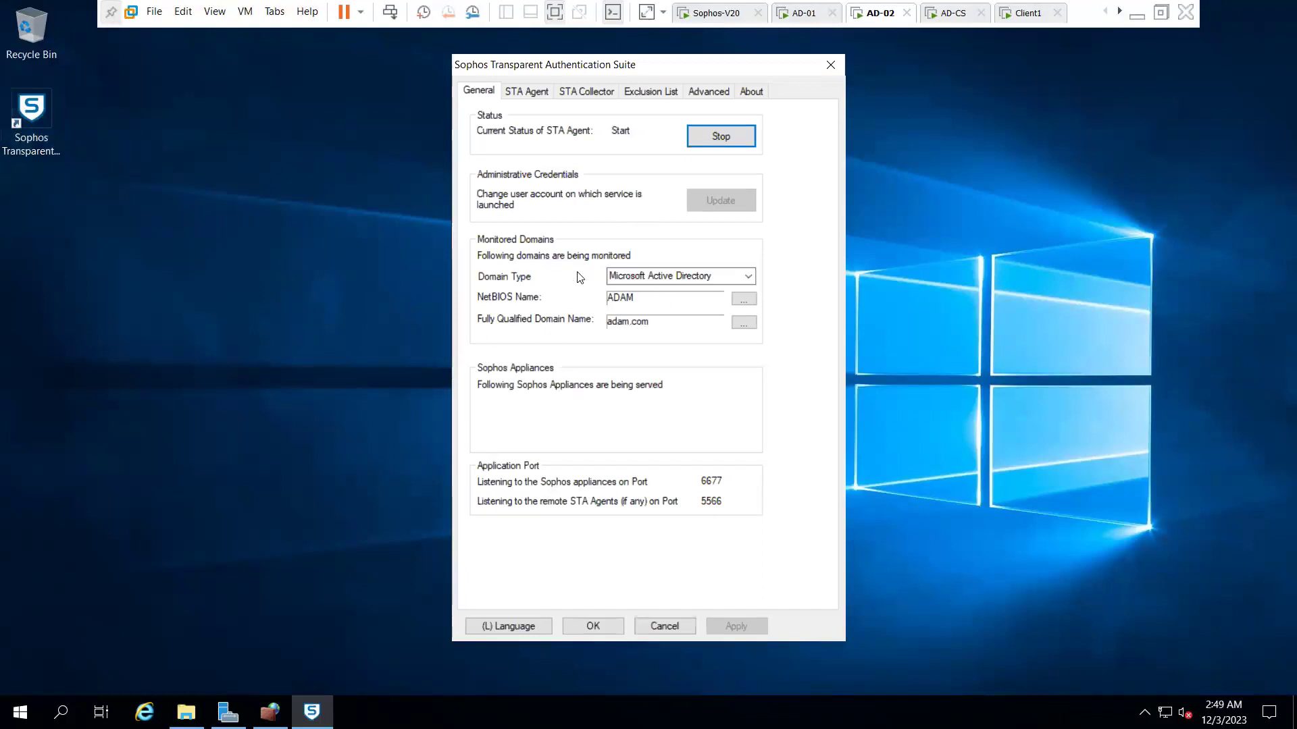
click(534, 93)
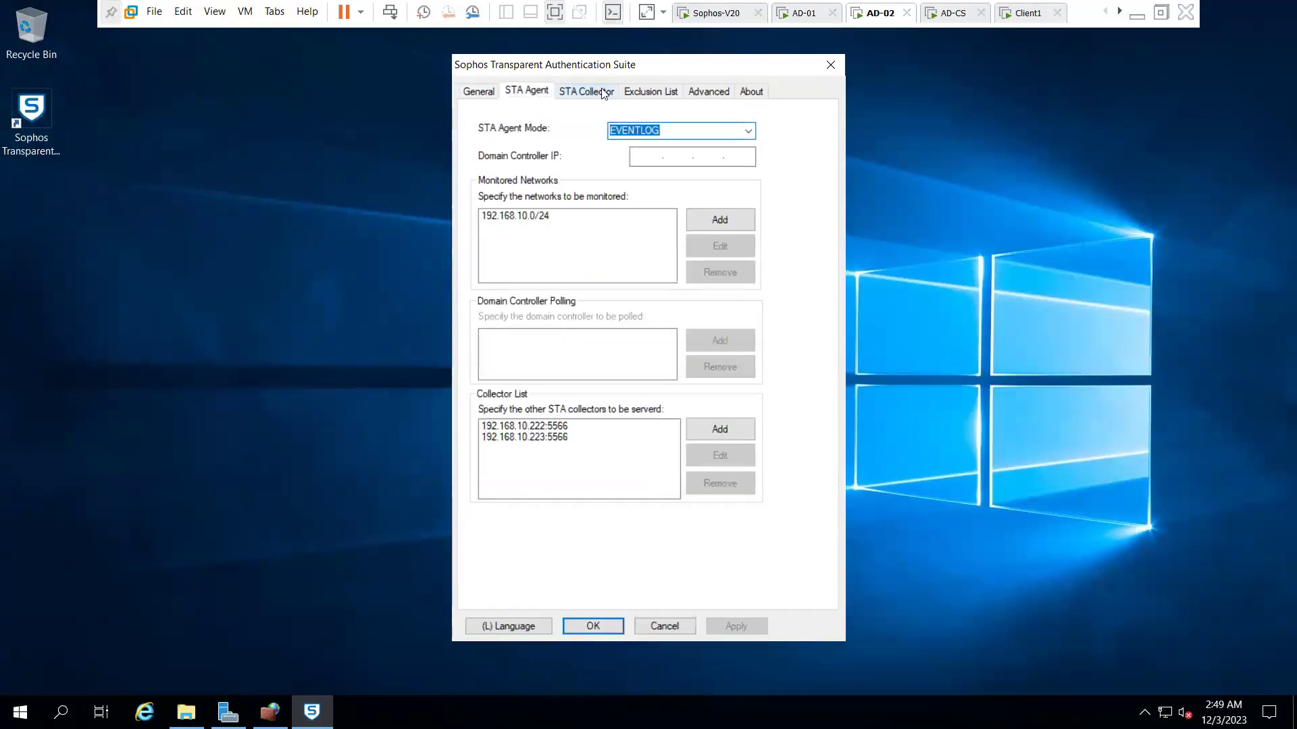
click(603, 94)
click(652, 93)
click(702, 94)
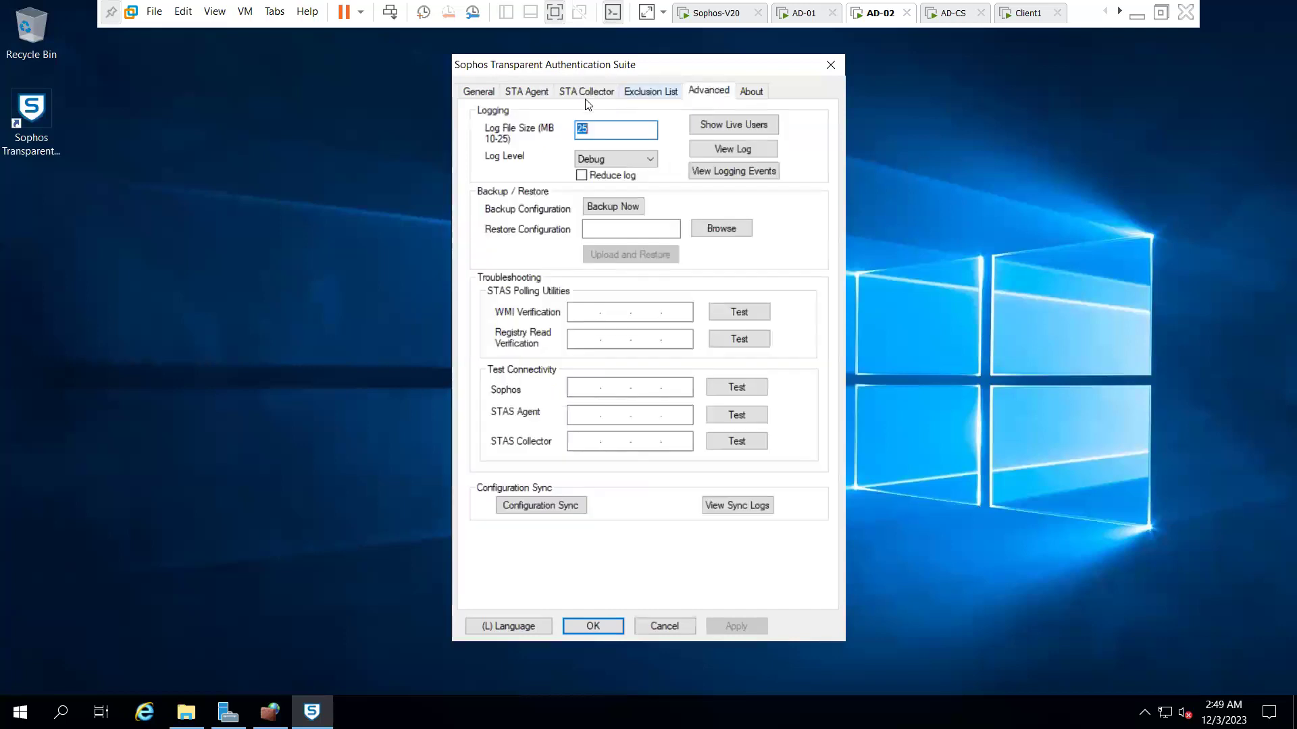
click(487, 88)
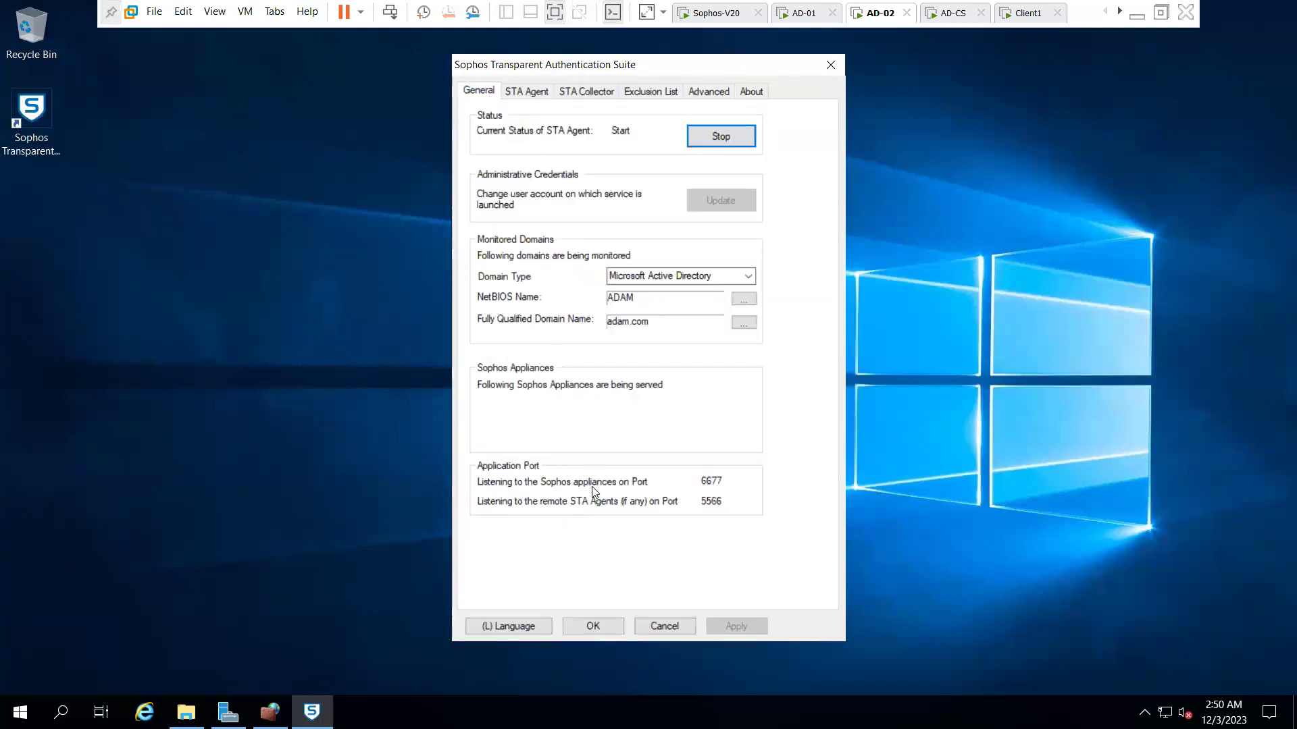
- On AD-01, refresh the STAS Live Users list to confirm no users are logged on
click(799, 15)
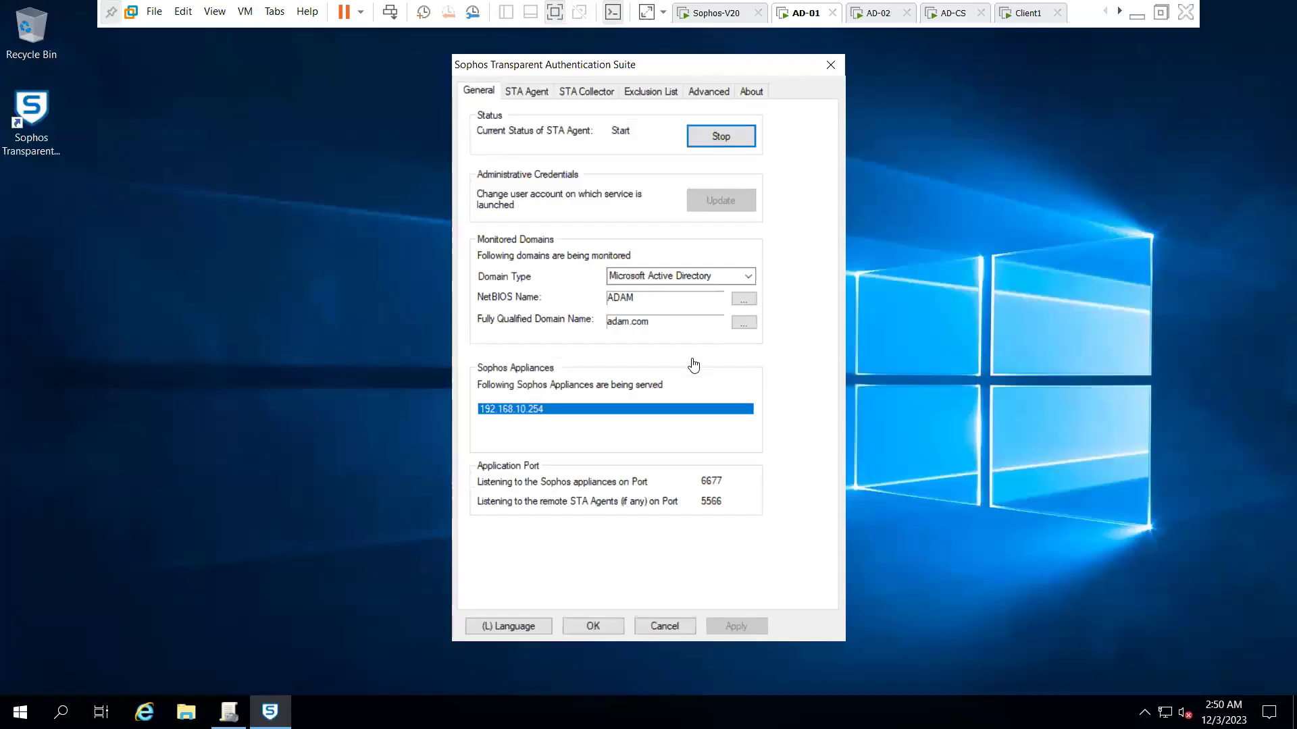
click(707, 92)
click(730, 126)
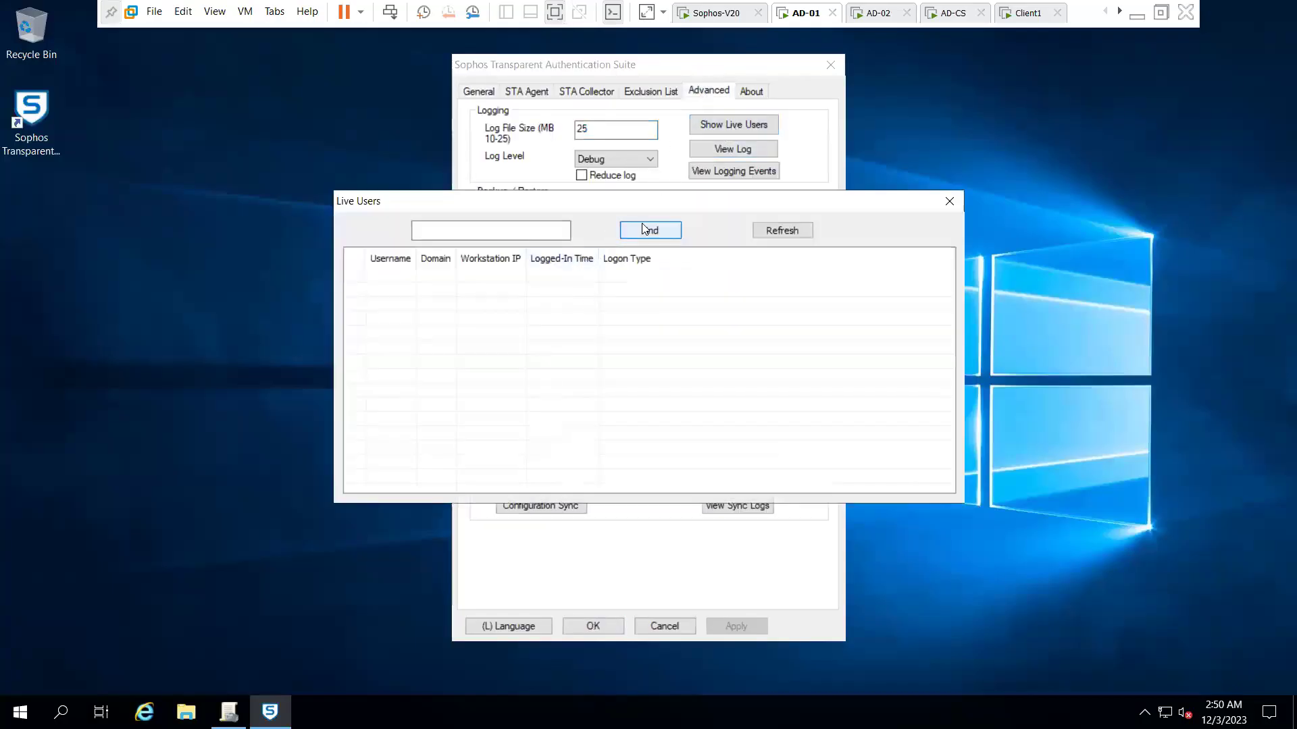
click(790, 230)
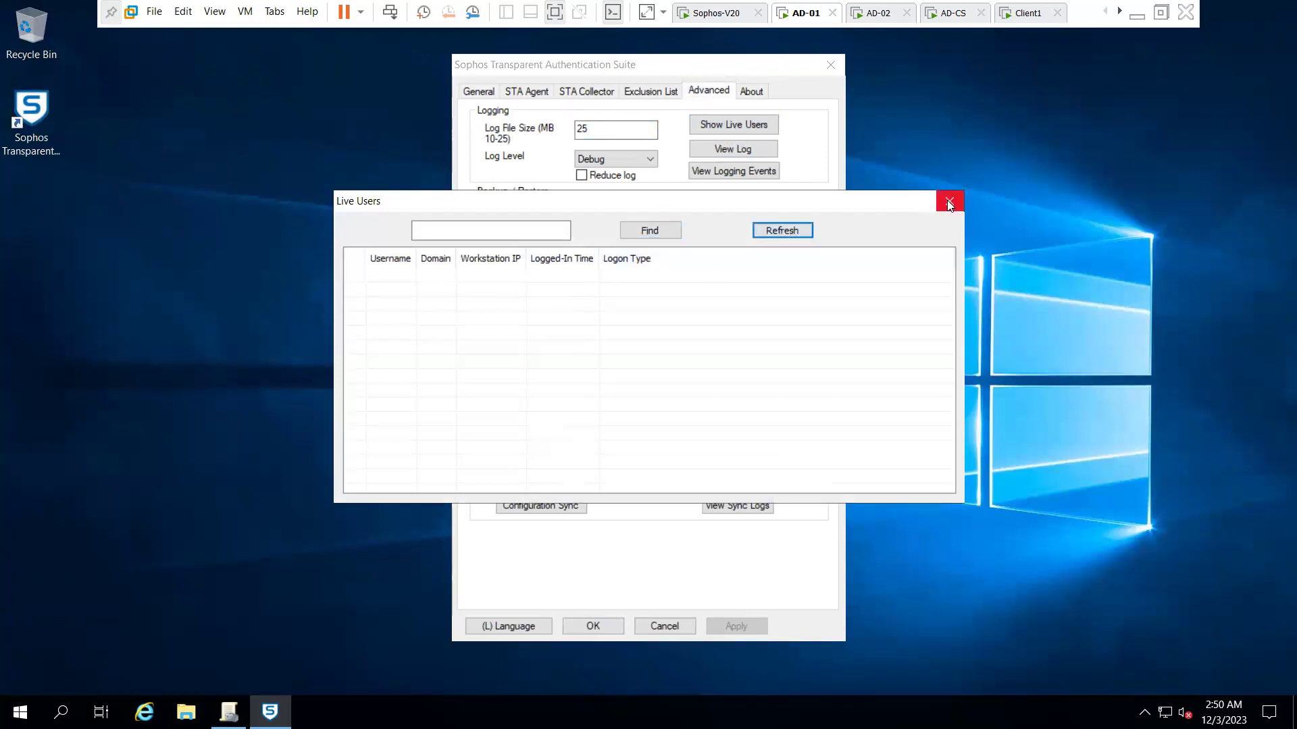
click(948, 201)
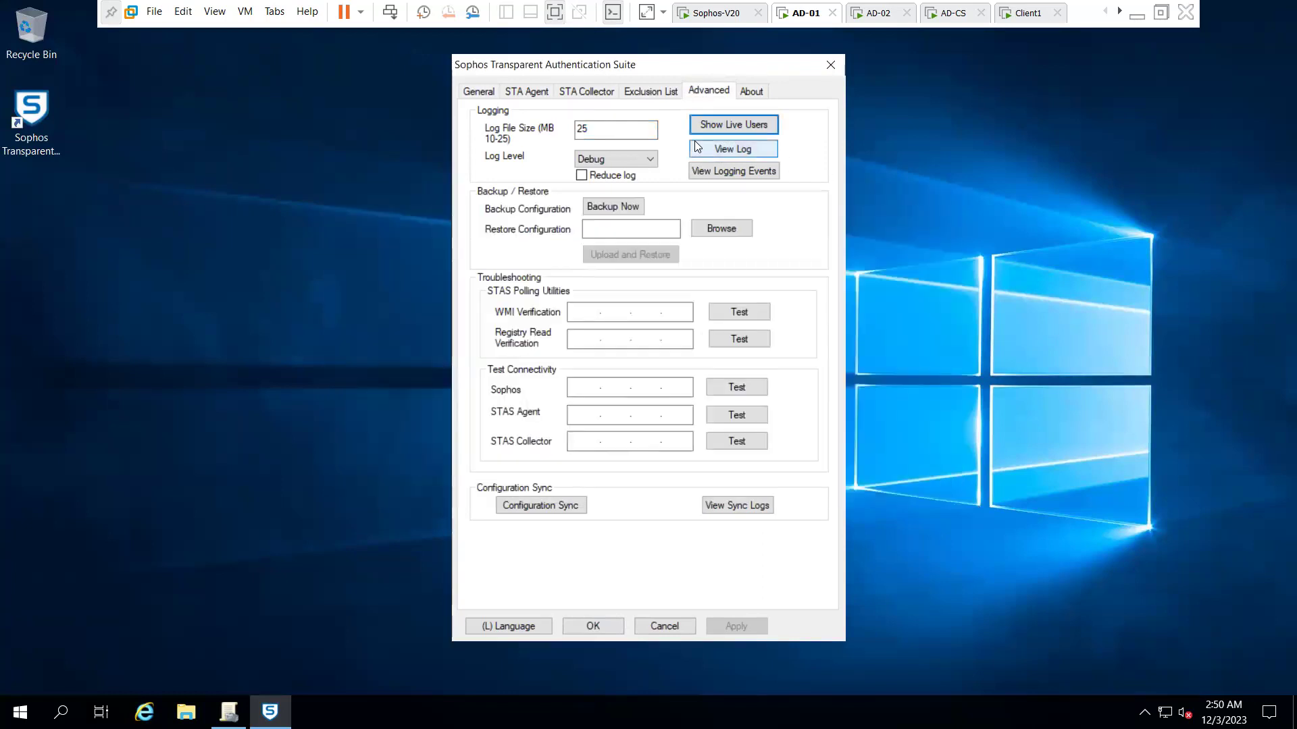
- Browse the Exclusions, Collector, Agent, General and Advanced tabs of the STAS configuration
click(640, 96)
click(600, 93)
click(535, 93)
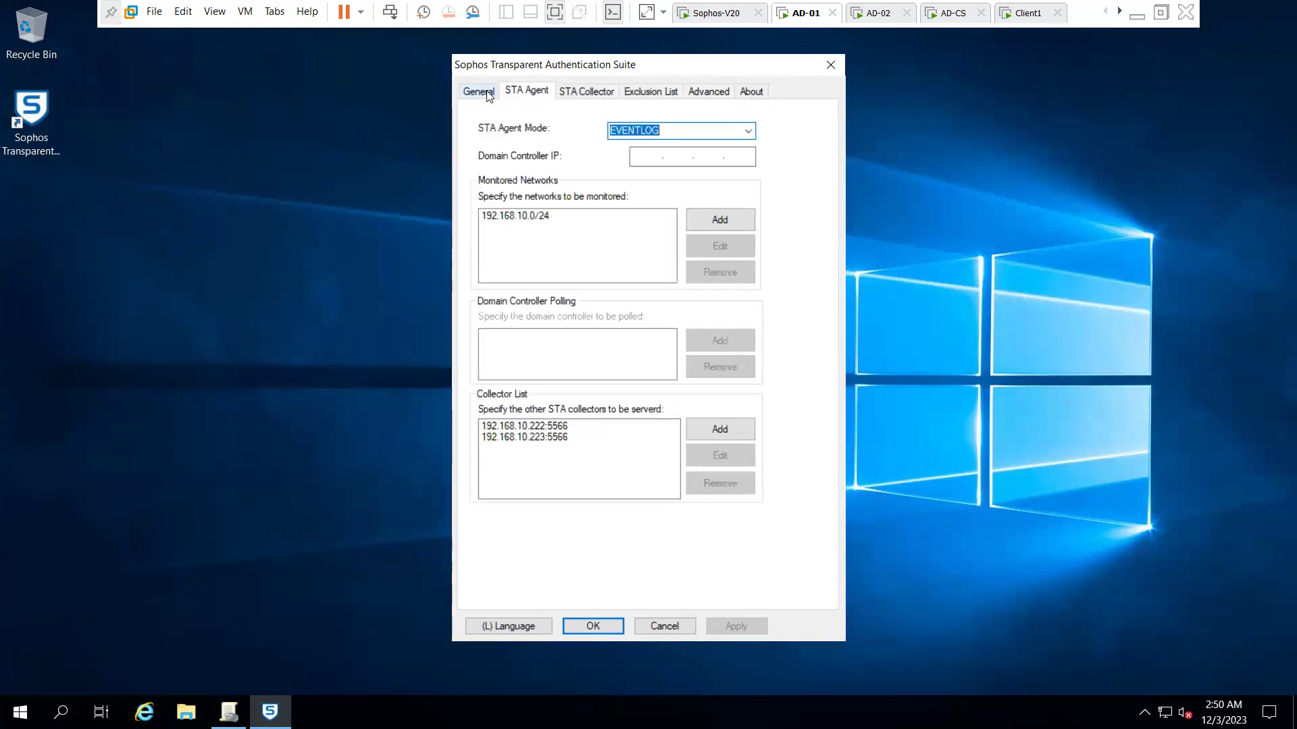
click(486, 95)
click(531, 94)
click(567, 95)
click(650, 92)
click(702, 92)
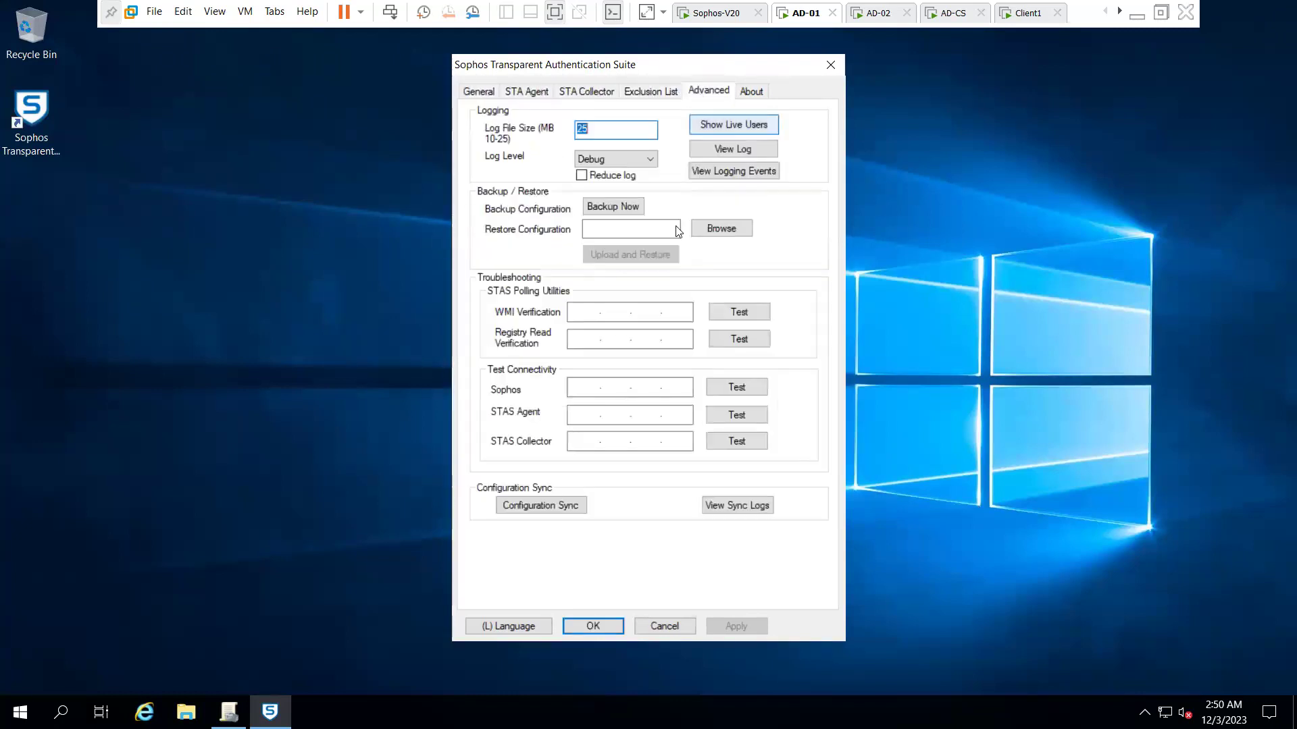
click(478, 96)
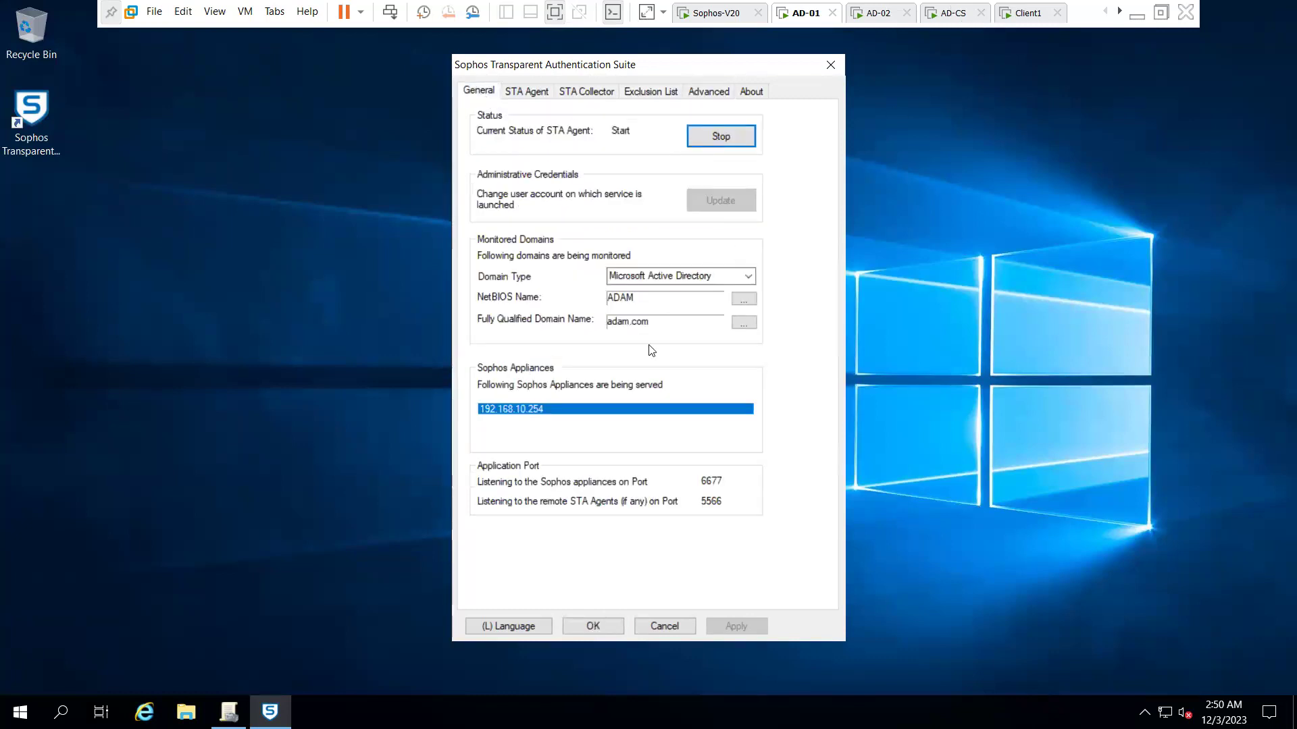
- On the Advanced tab, begin entering an address in the WMI Verification field
click(712, 90)
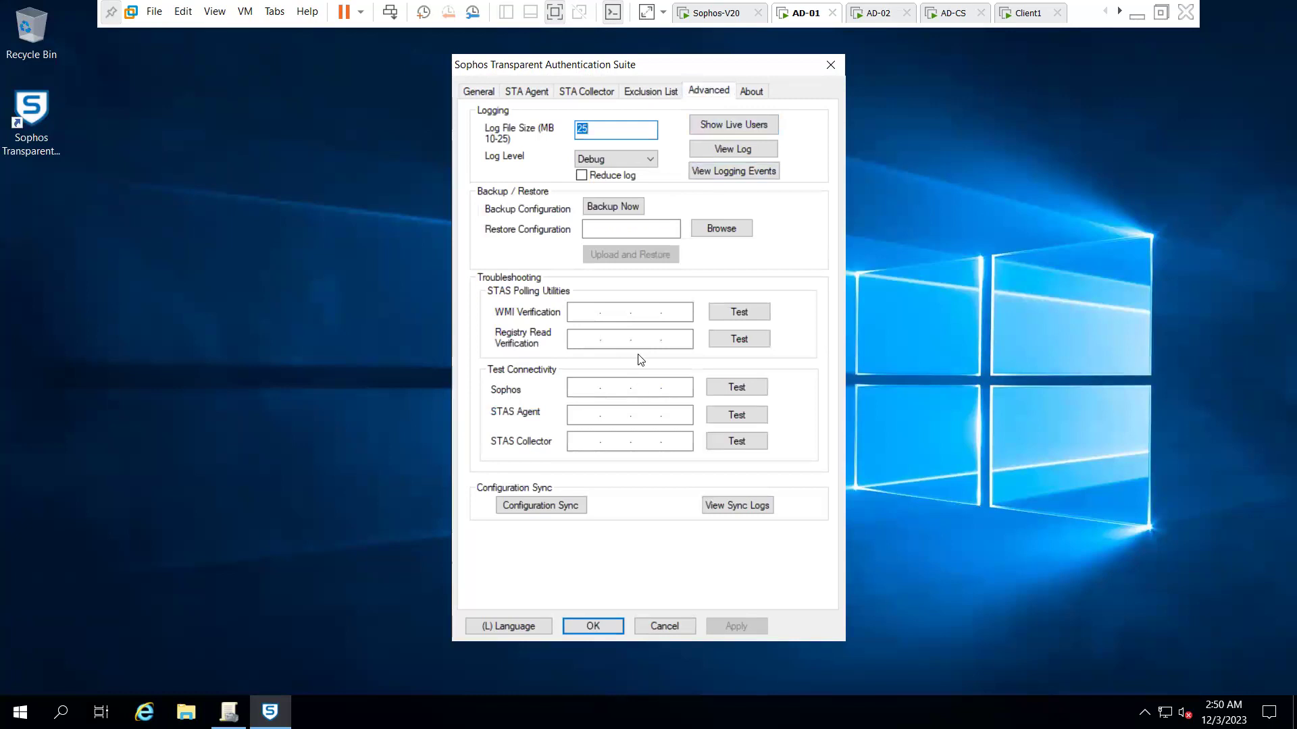
click(579, 316)
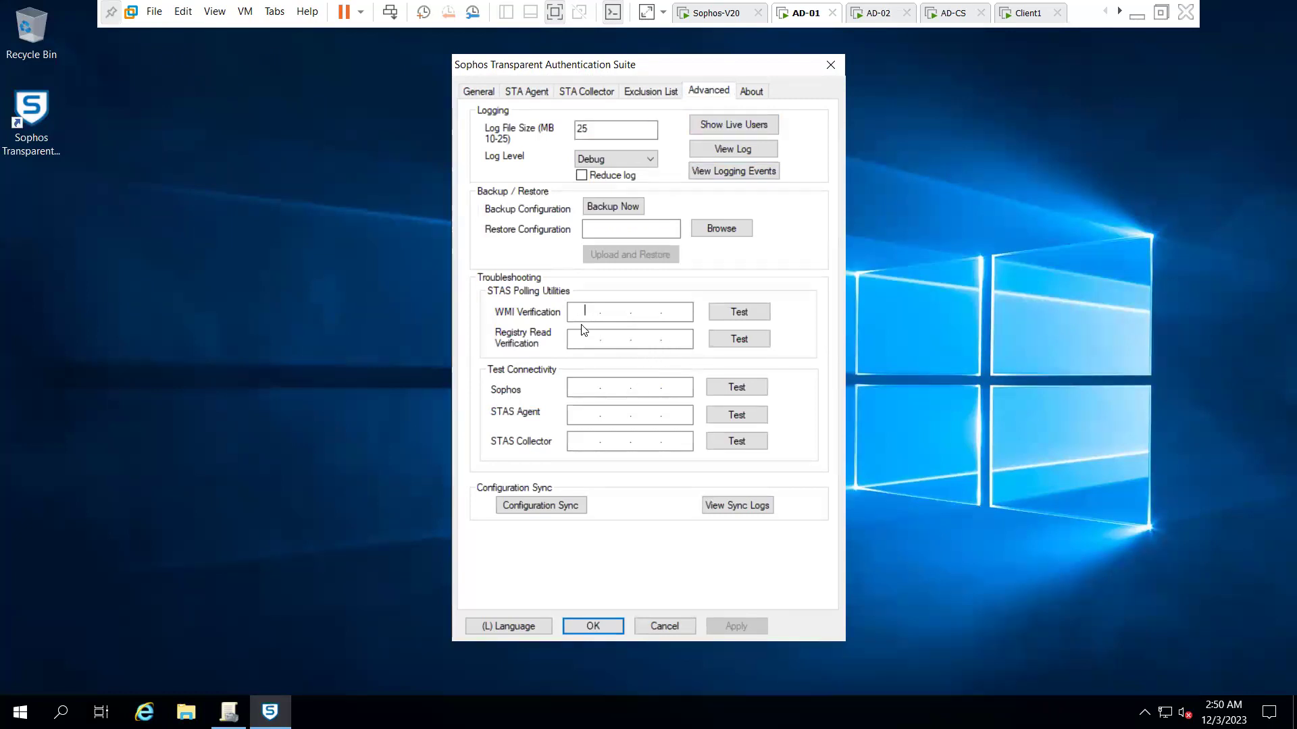
text(19 . . .)
- Cancel the STAS settings and create a GPO 'Sophos STAS Policy' linked to the HQ OU
click(653, 624)
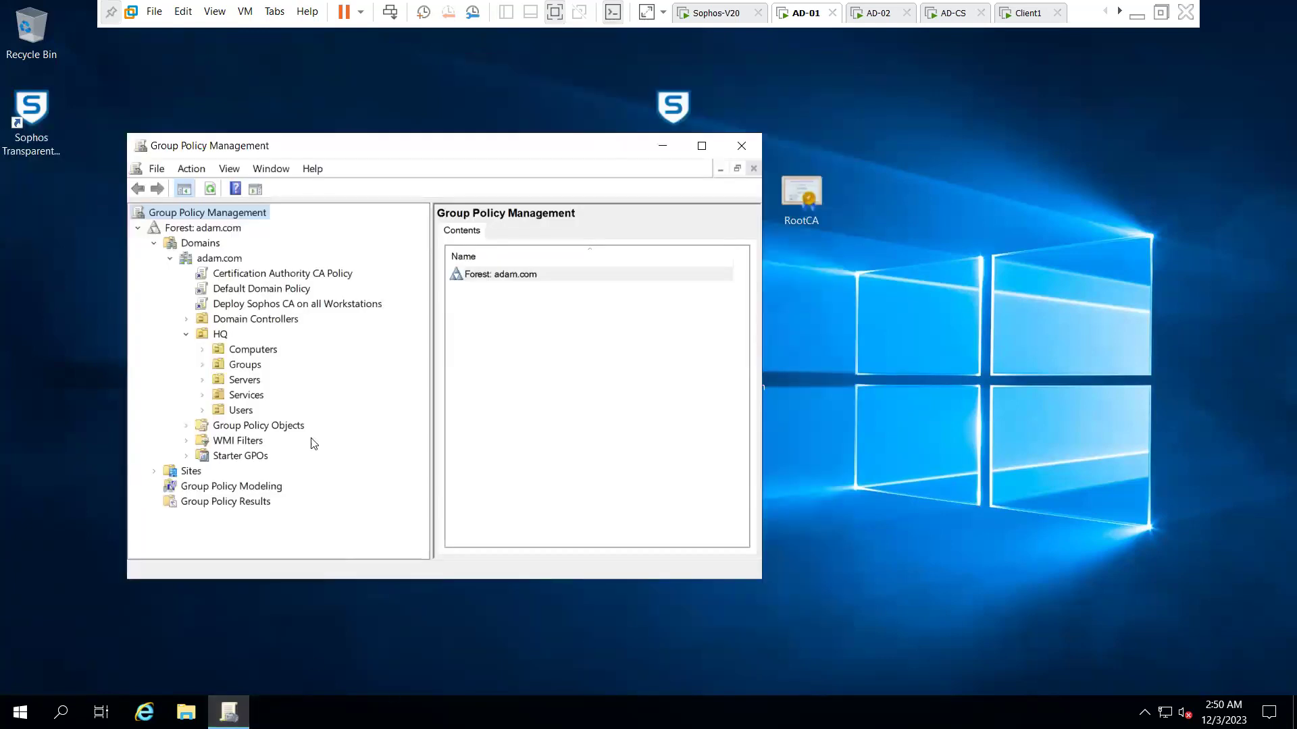
click(702, 147)
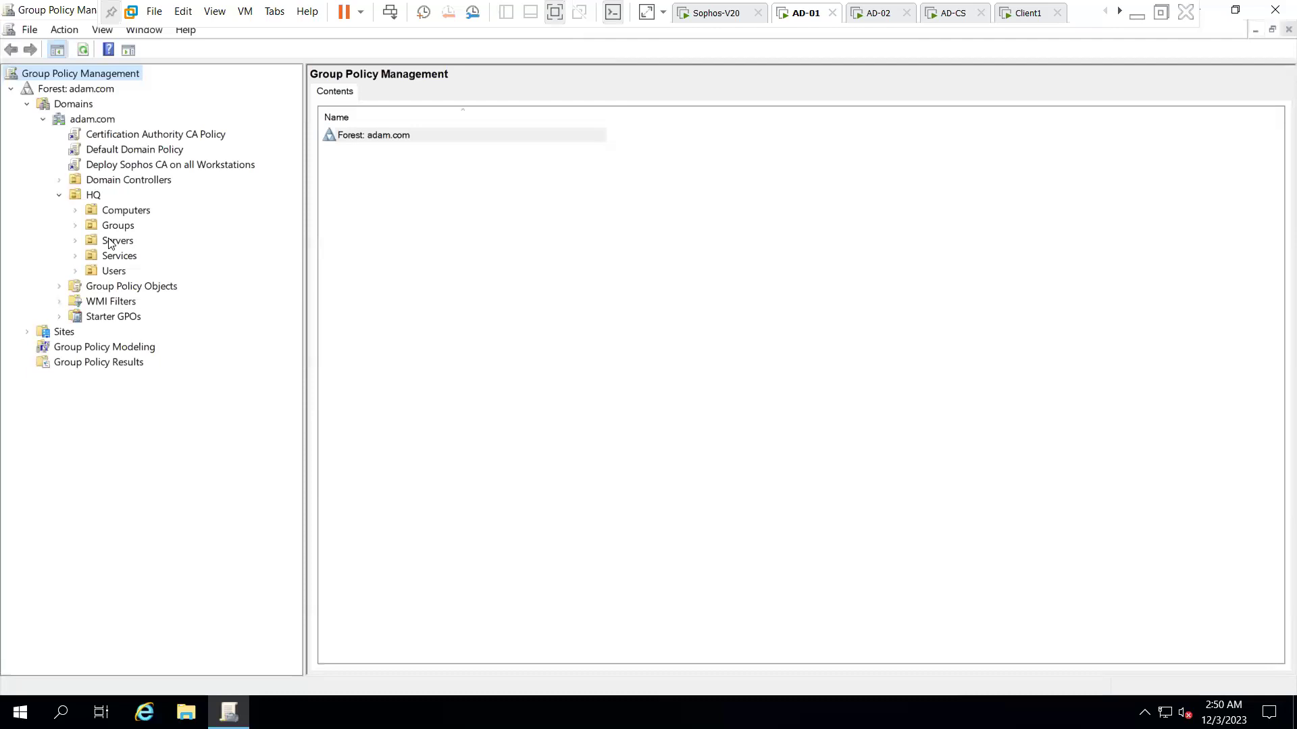
right_click(95, 200)
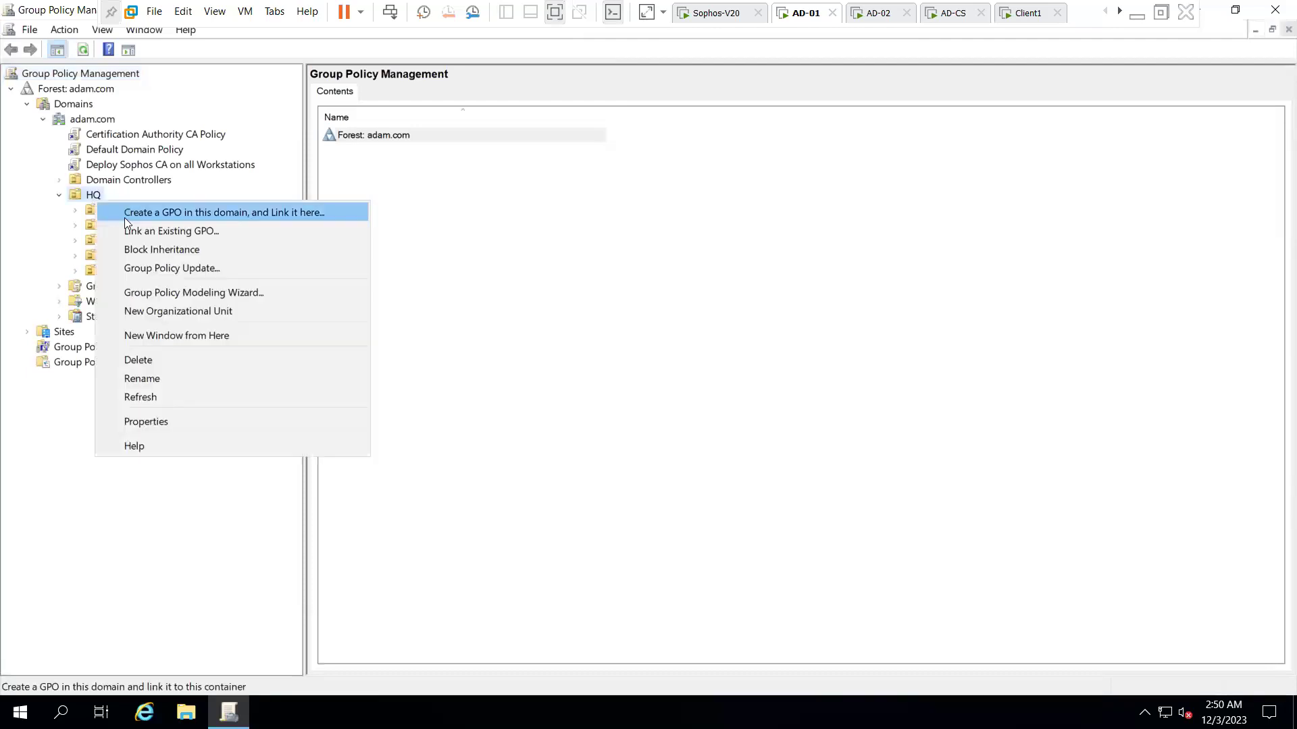
click(163, 217)
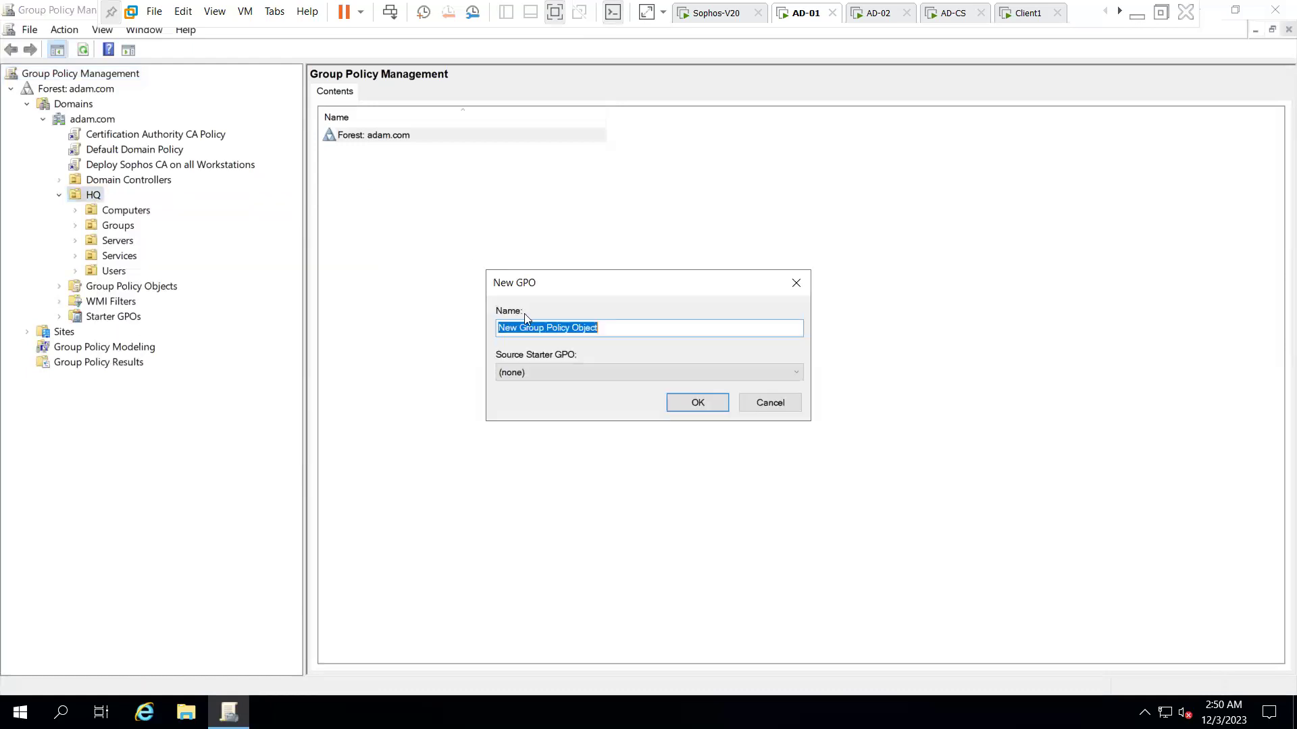
text(Sophos STAS Policy)
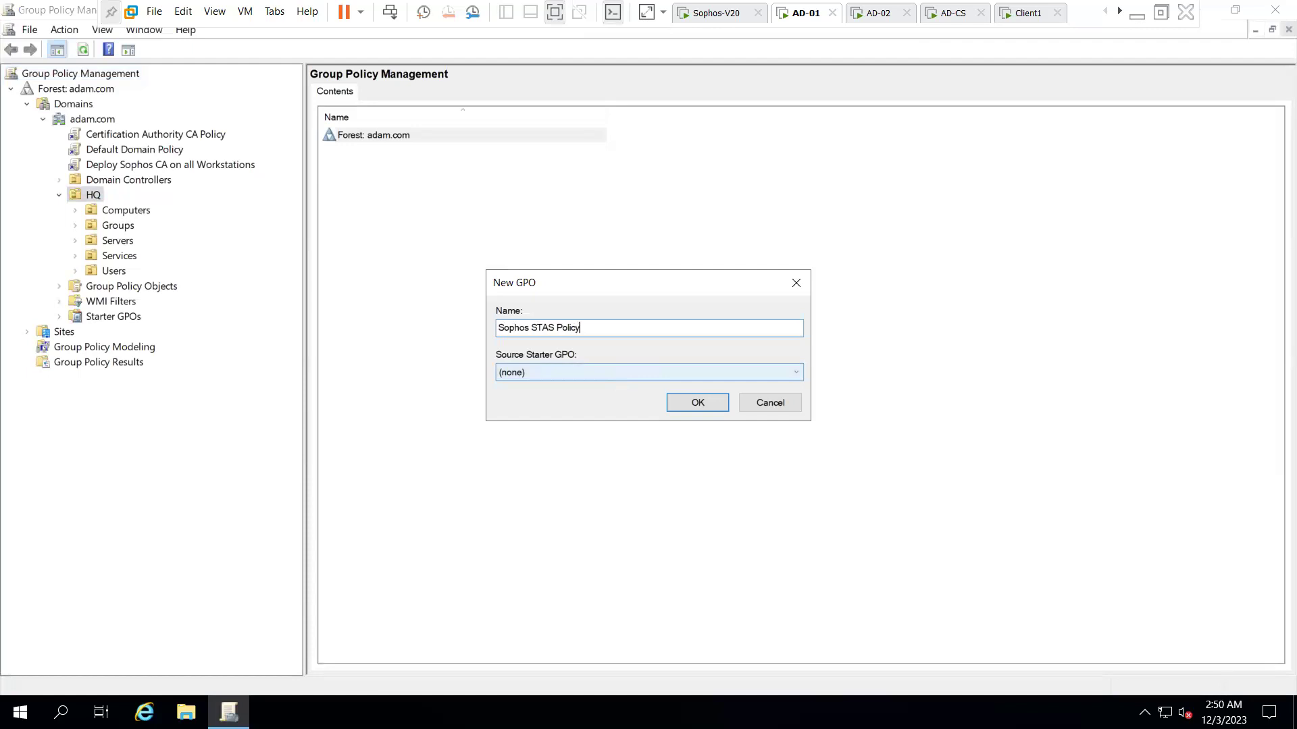
click(692, 405)
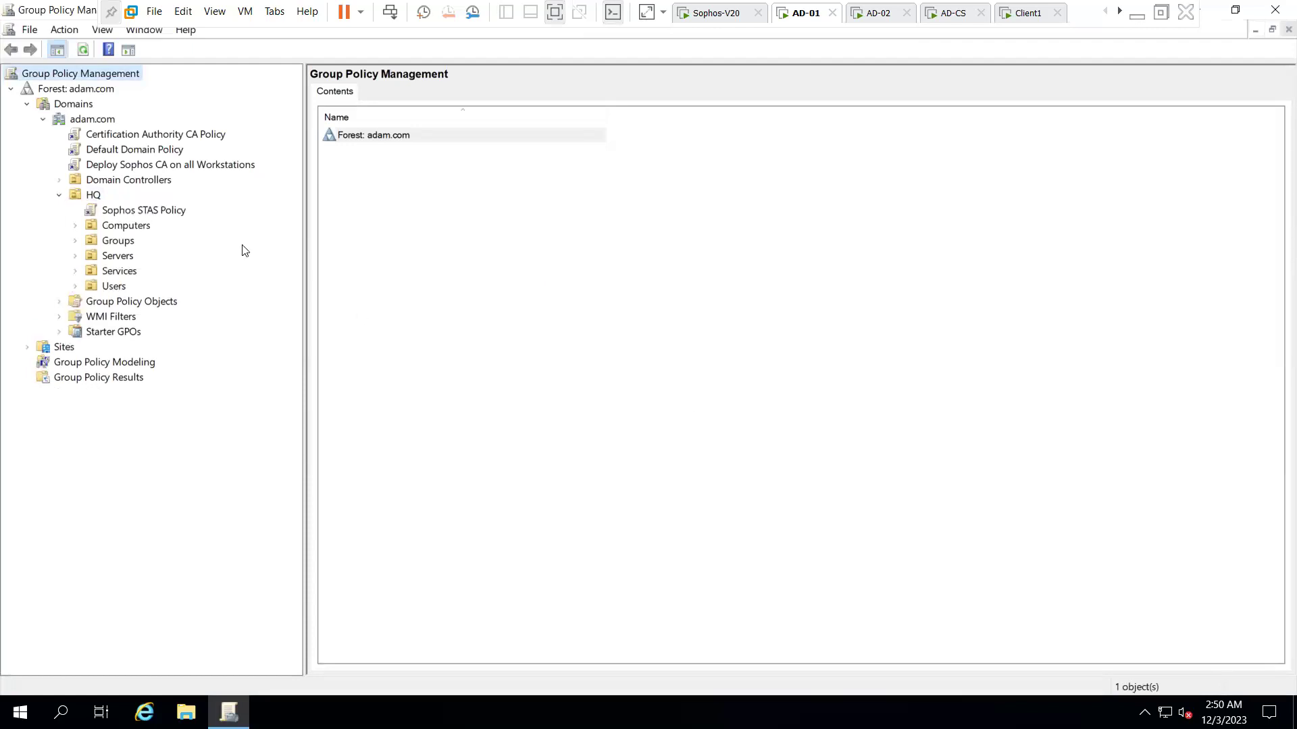
right_click(173, 215)
- Edit Sophos STAS Policy and add a group under Computer Configuration's Security Settings > Restricted Groups
click(203, 223)
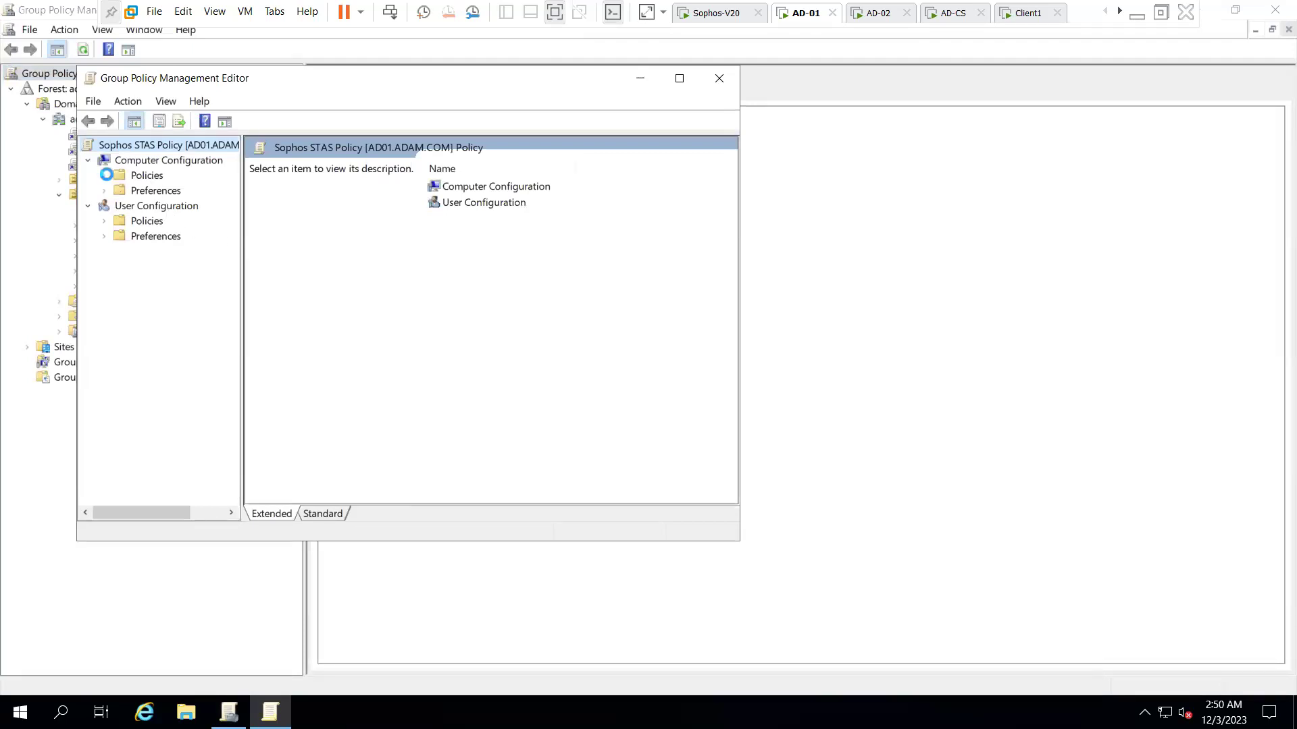
click(104, 175)
click(121, 207)
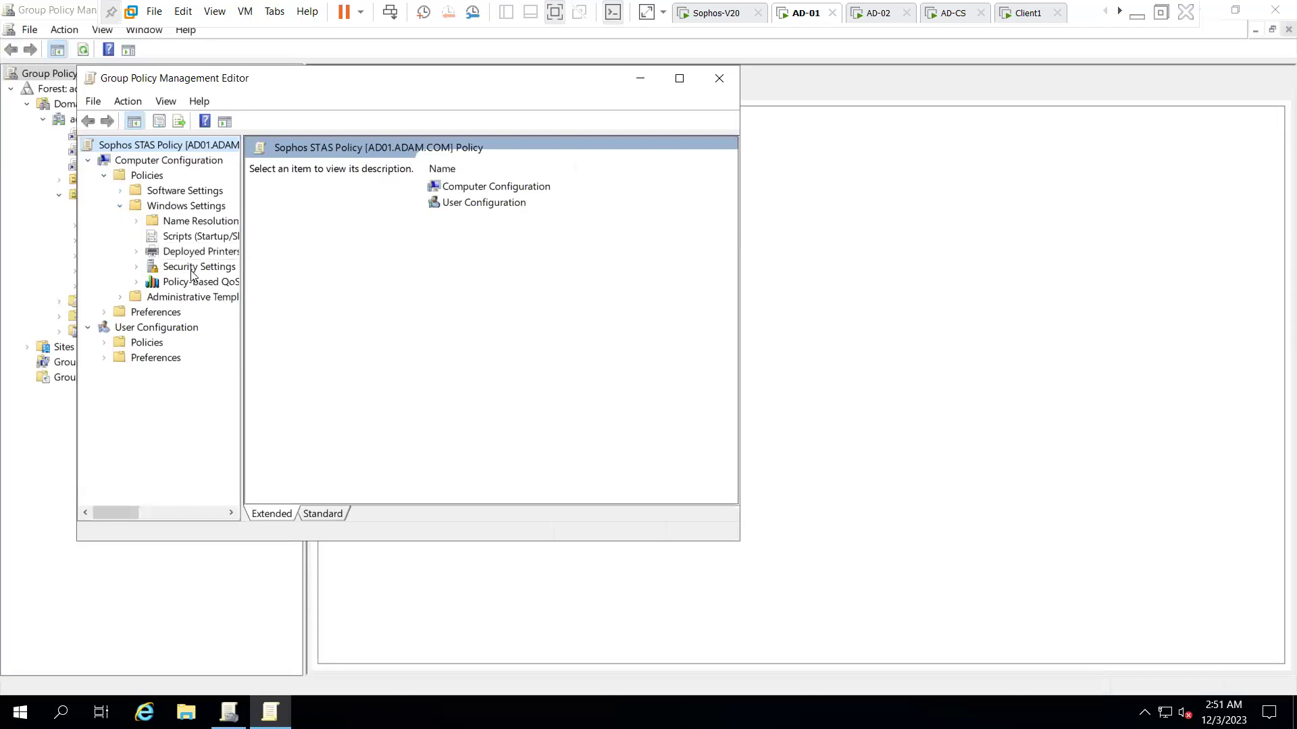
click(137, 266)
click(200, 282)
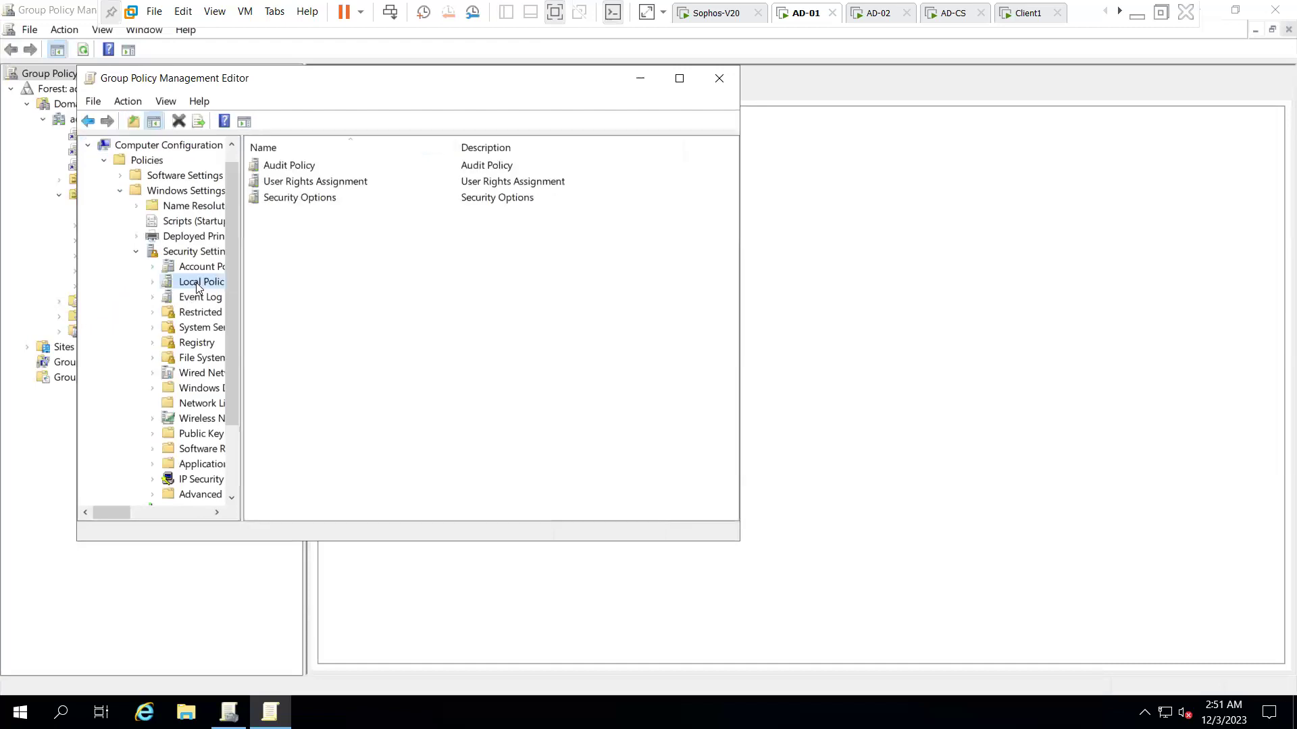
right_click(197, 313)
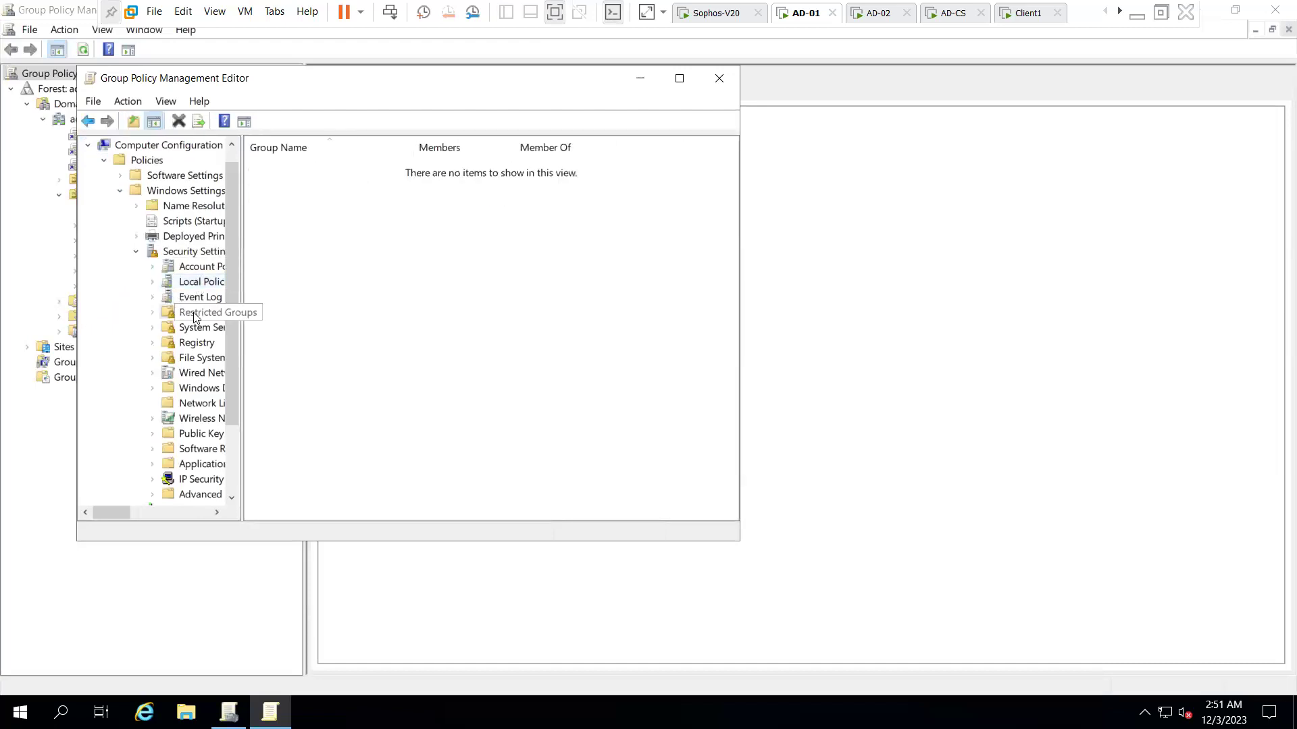
click(246, 343)
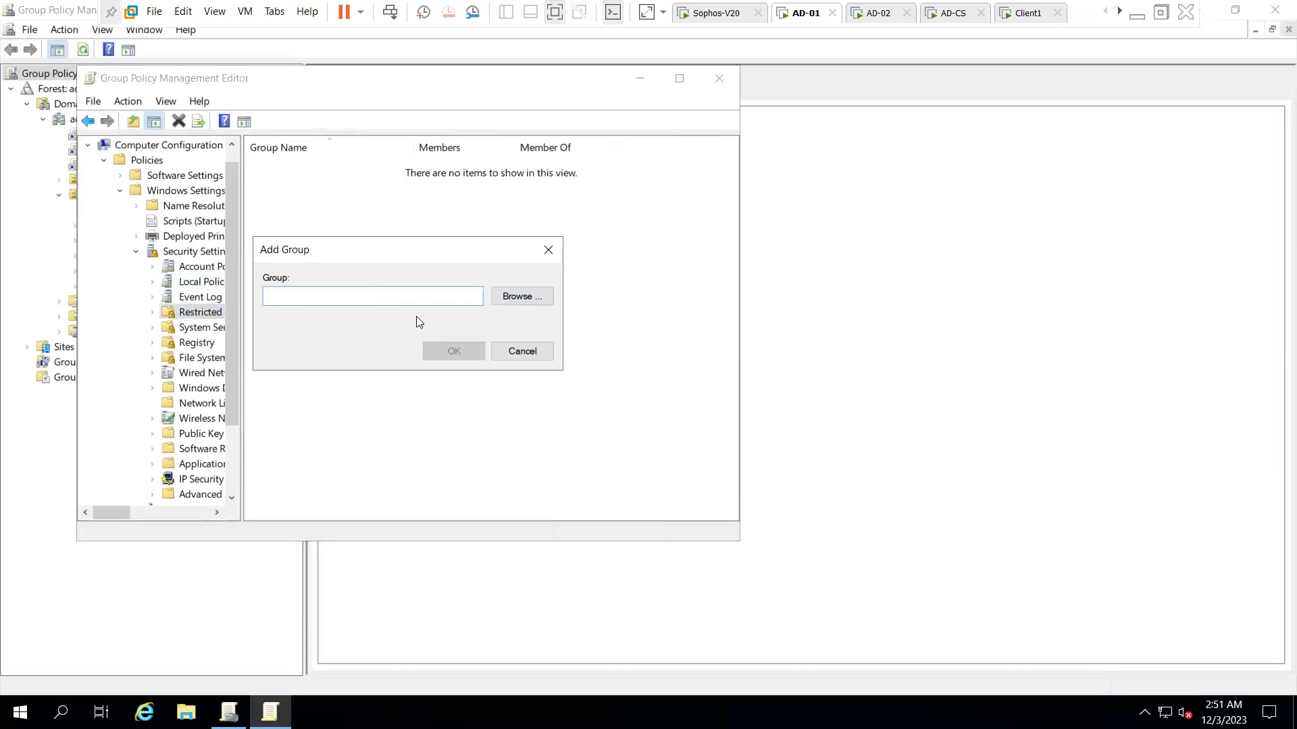
- Create the 'administrators' restricted group and add ADAM\sophos.stas as a member
text(administrators)
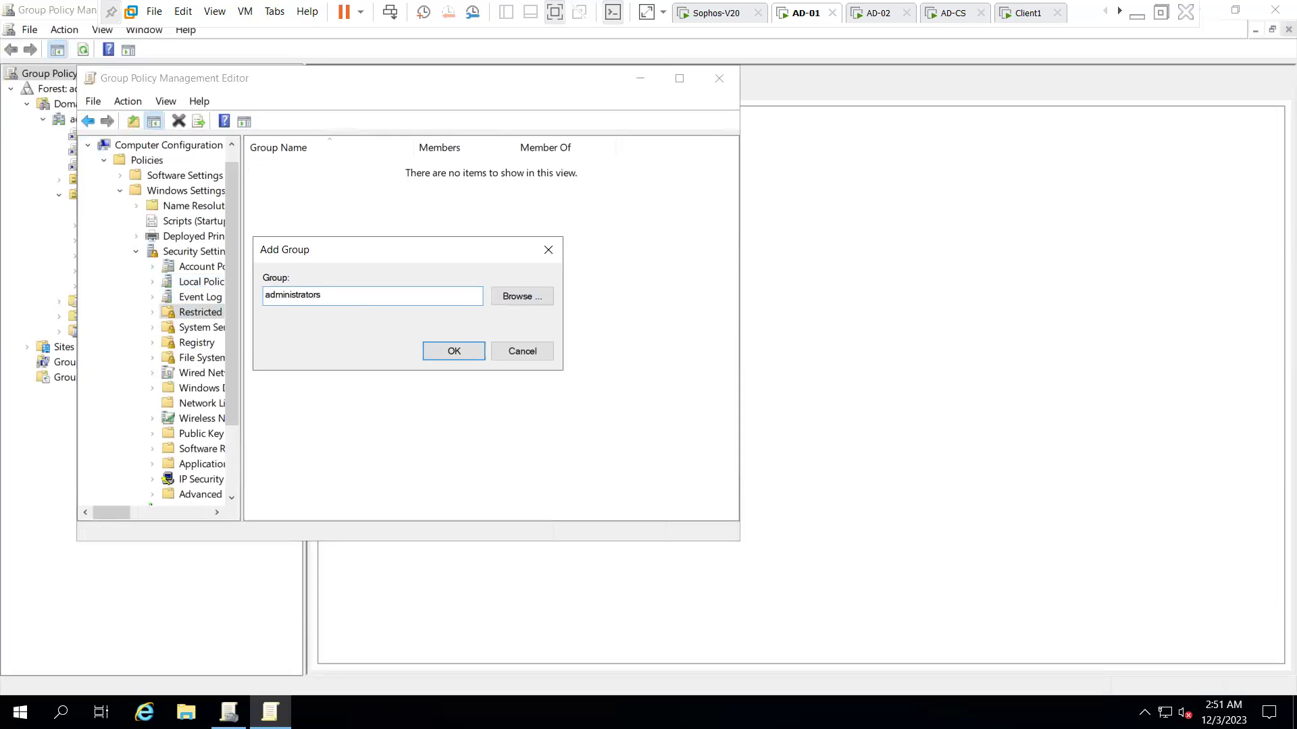
click(439, 350)
click(344, 163)
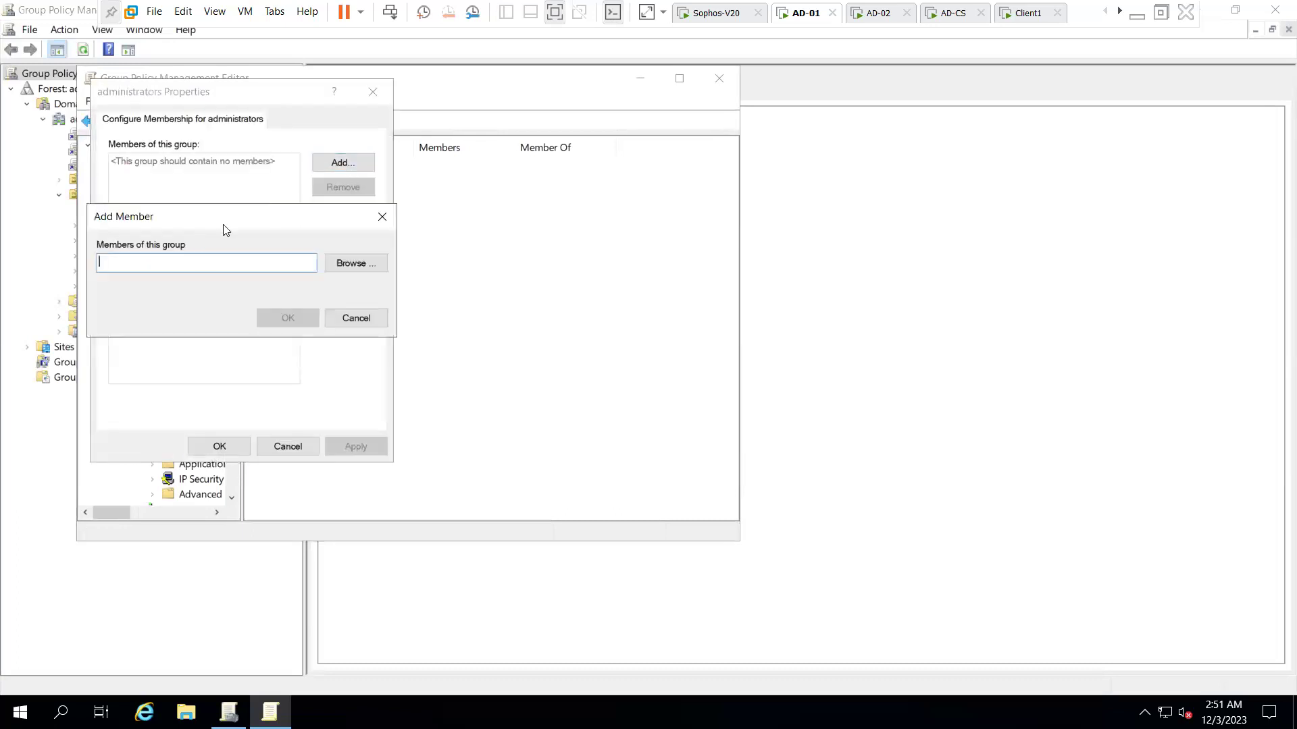
click(375, 264)
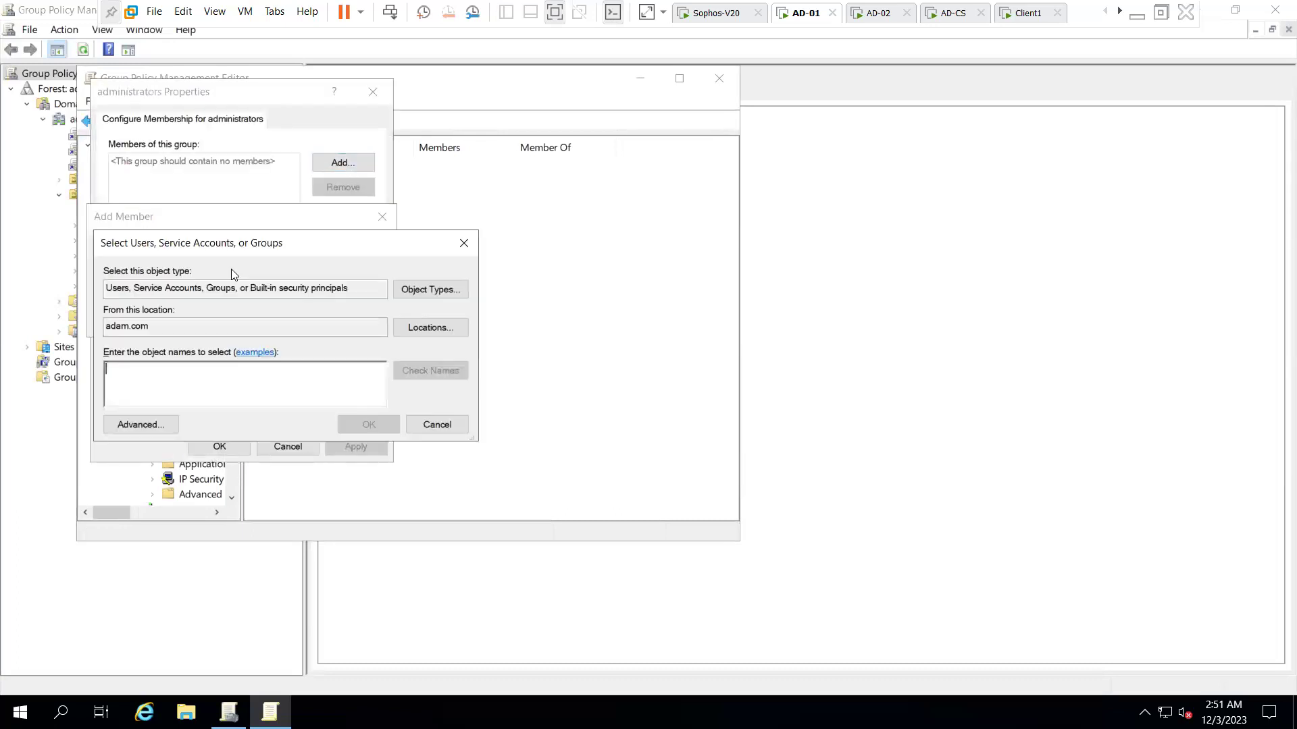
text(stas)
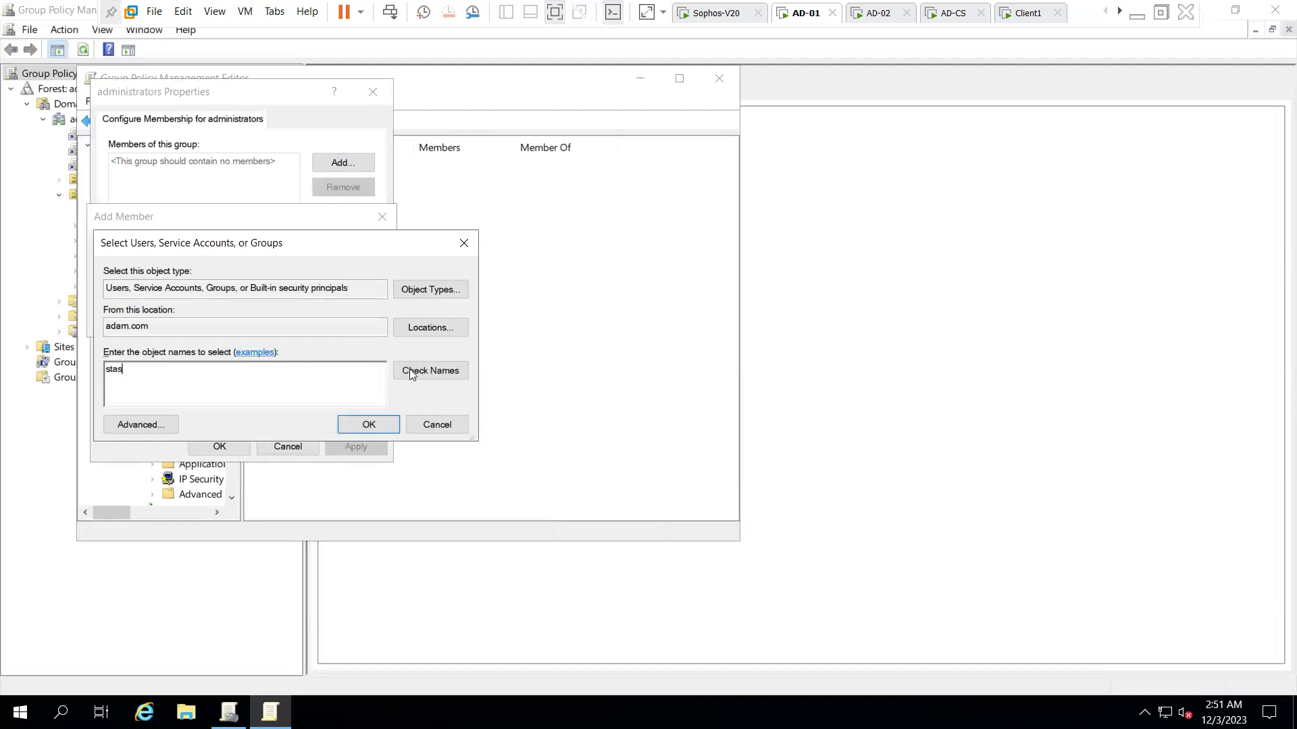
click(409, 369)
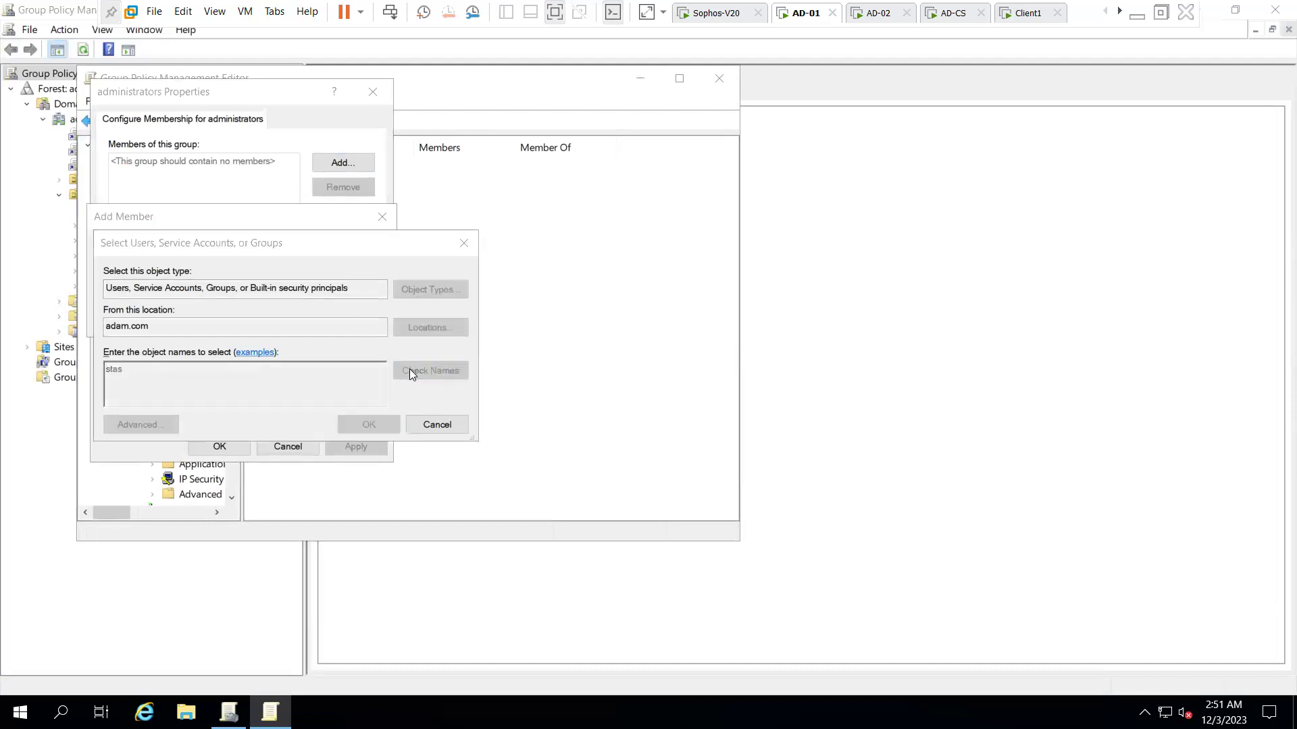
double_click(194, 461)
text(sophos)
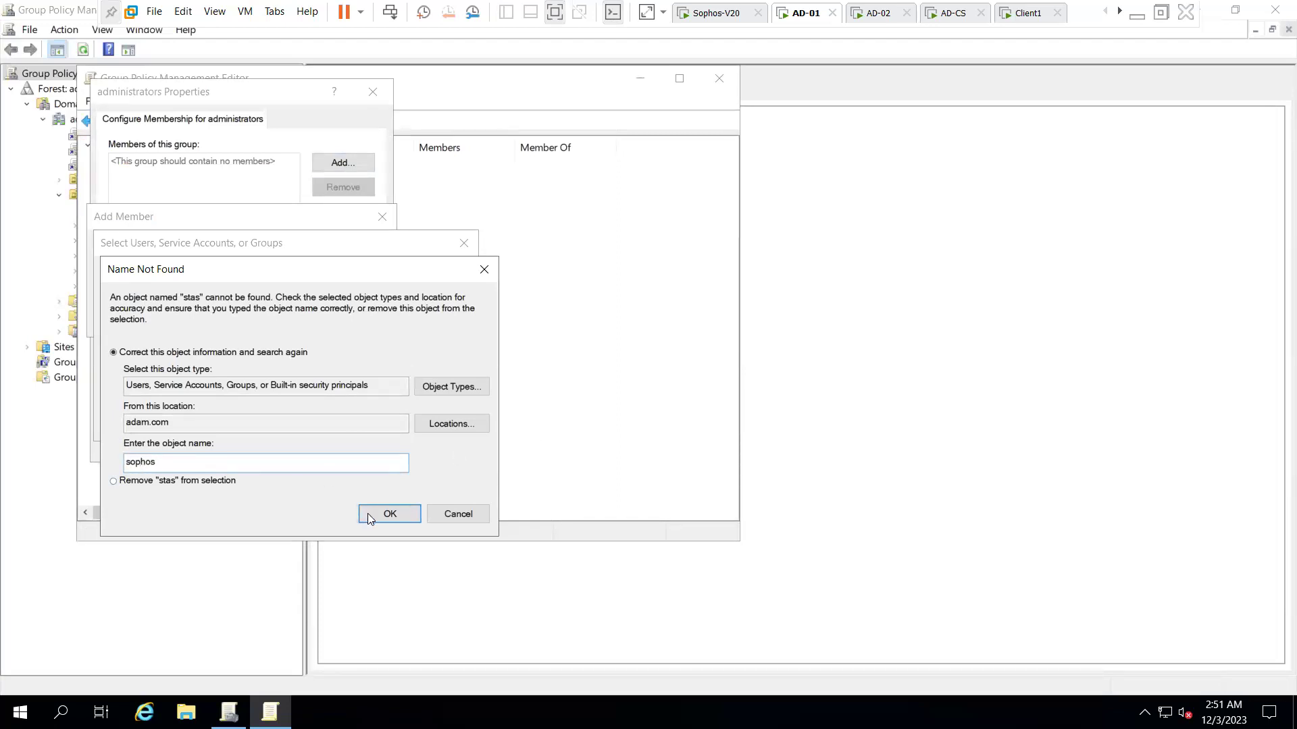
click(386, 514)
double_click(213, 393)
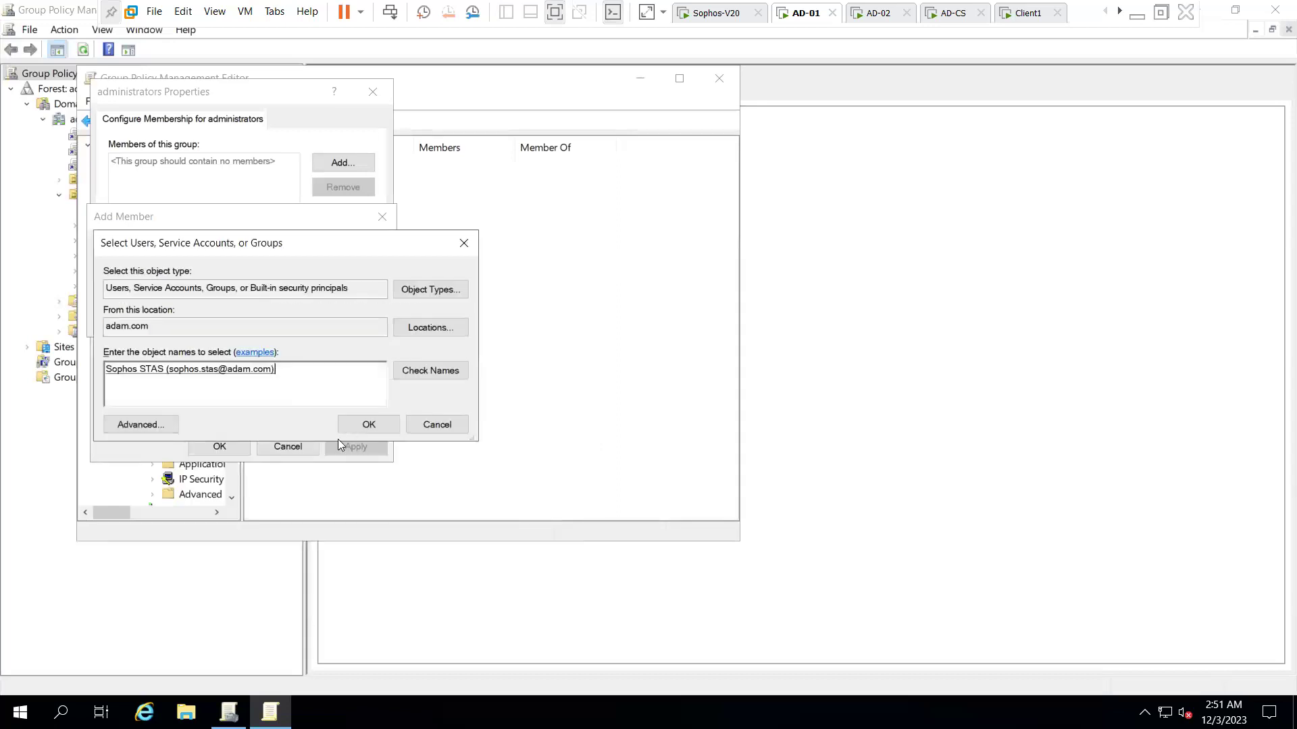
click(374, 427)
click(284, 321)
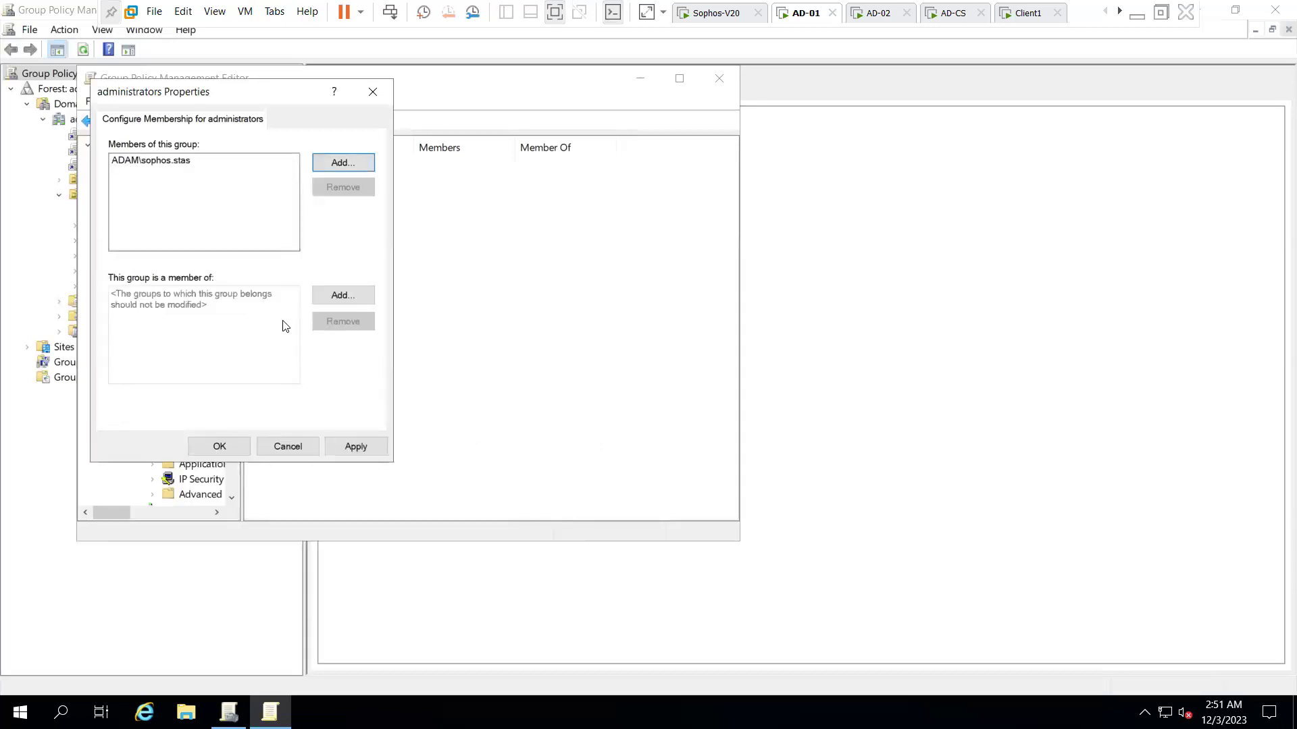
- Remove the mistyped domain entry from the administrators member list
click(324, 165)
text(s)
key(BackSpace)
text(domain)
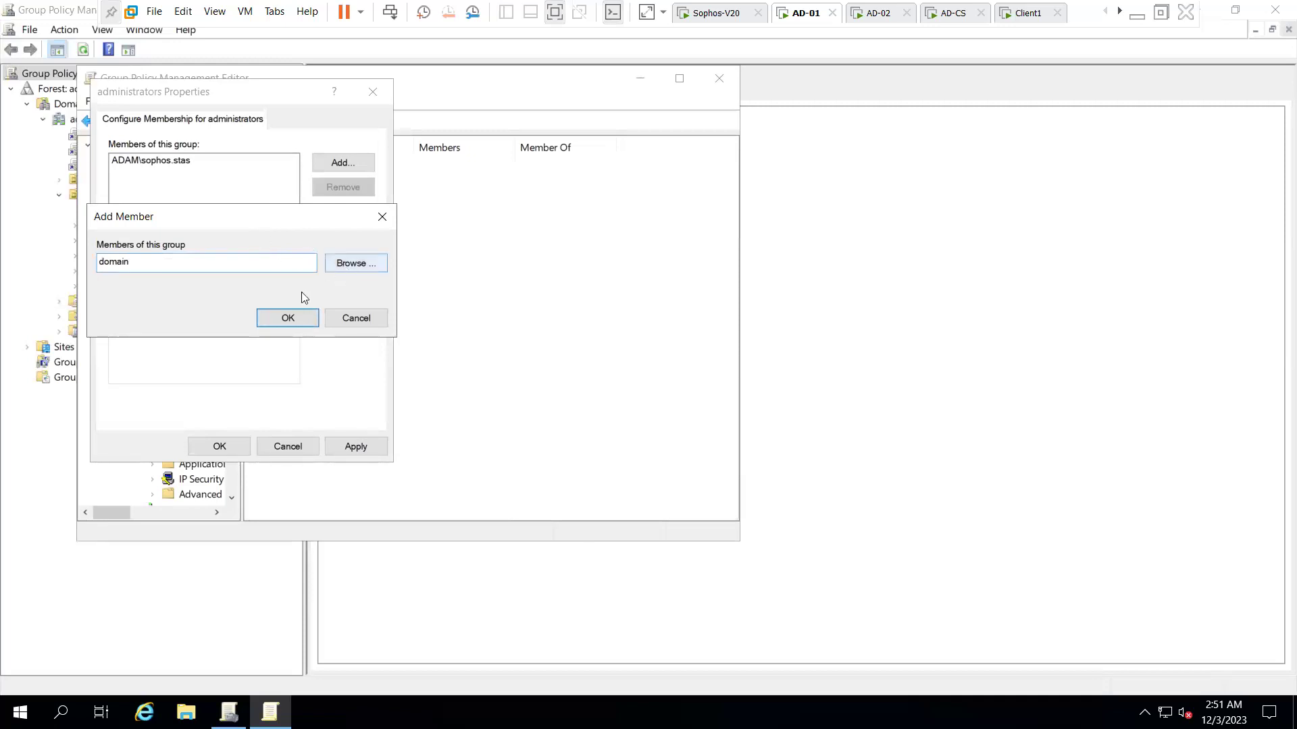
click(287, 317)
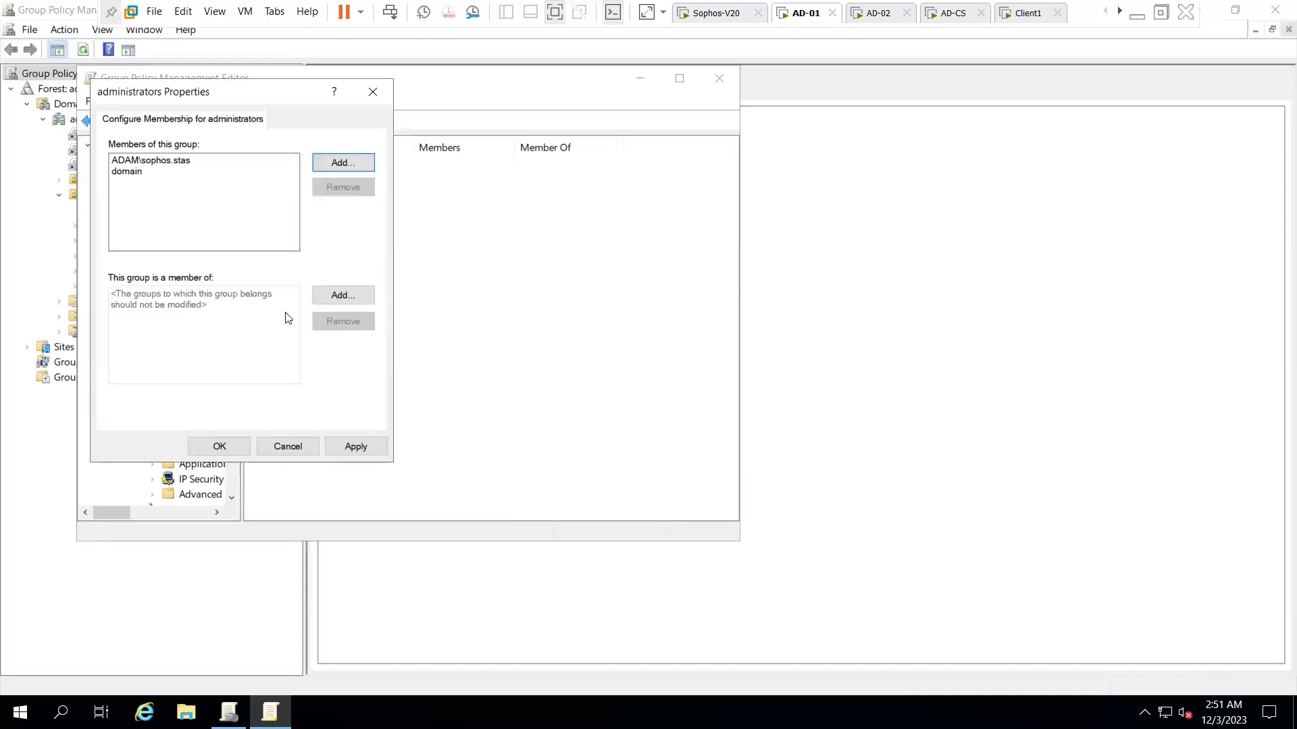
click(143, 173)
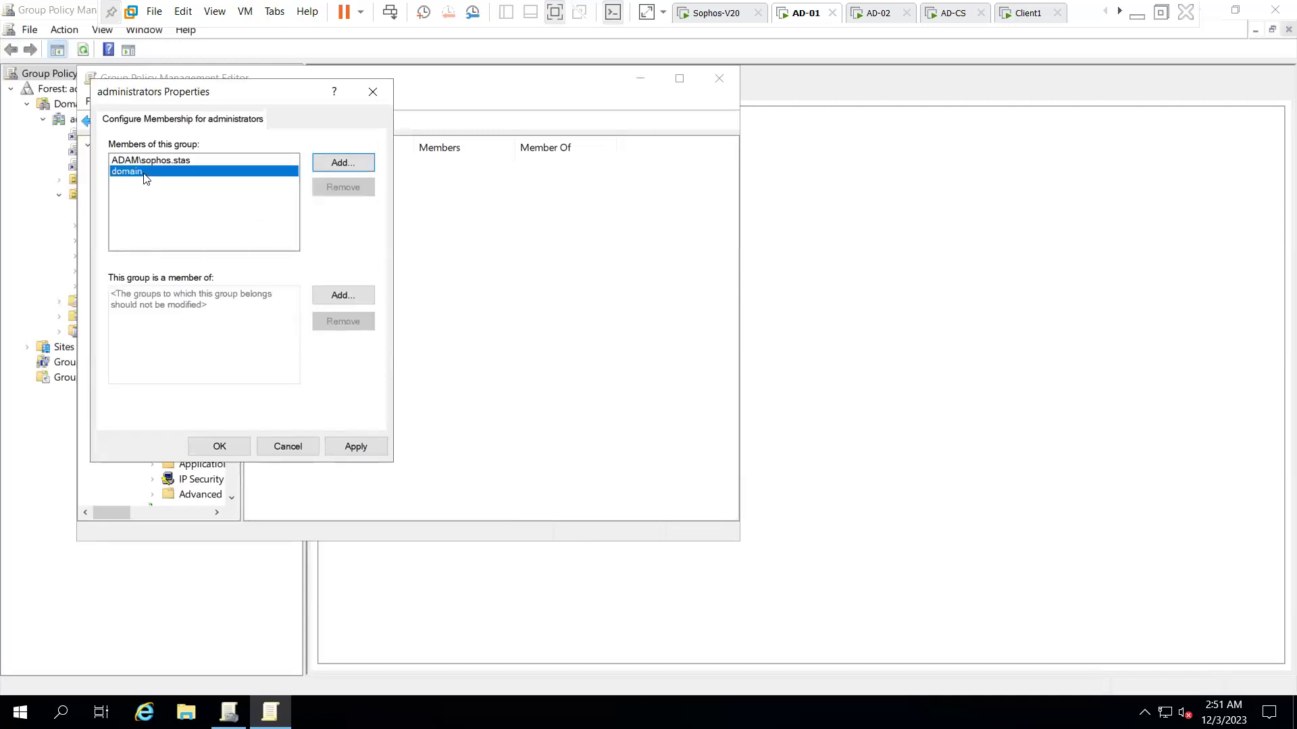
click(337, 187)
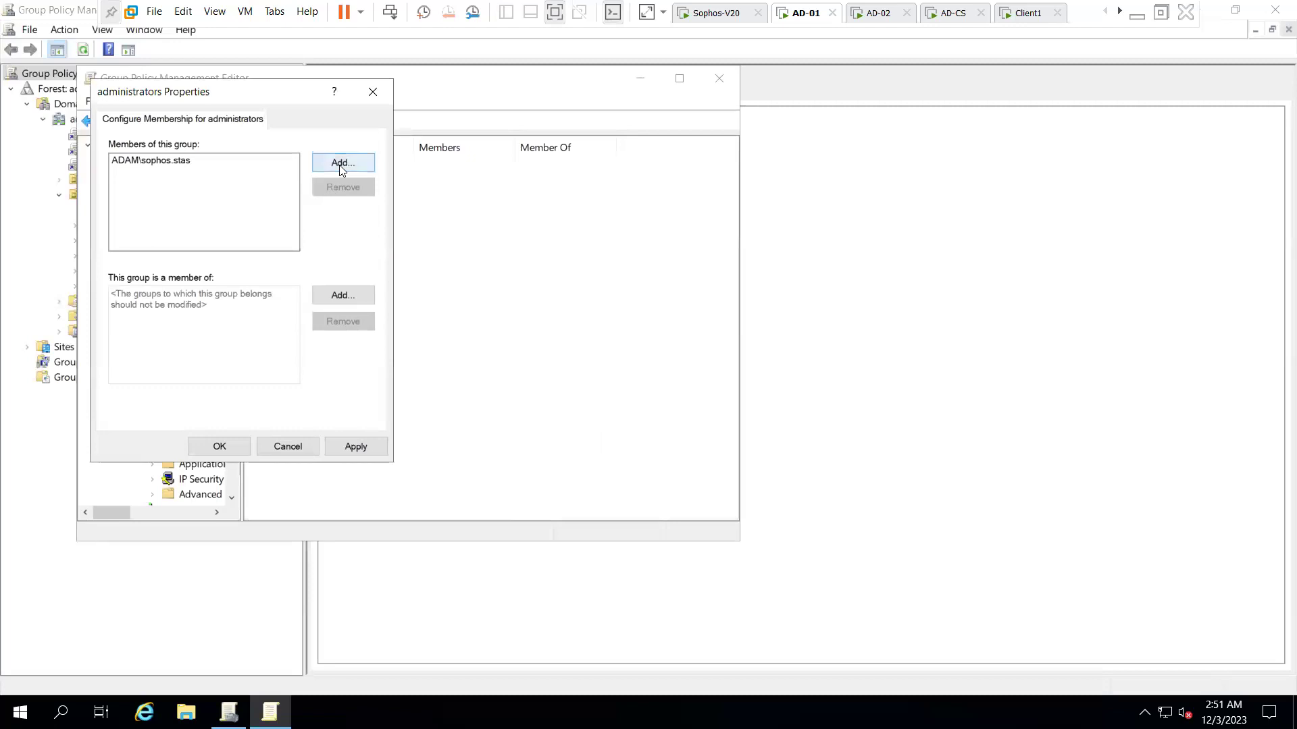
- Add ADAM\Domain Admins as a member and apply the administrators group settings
click(342, 165)
click(344, 262)
text(doma)
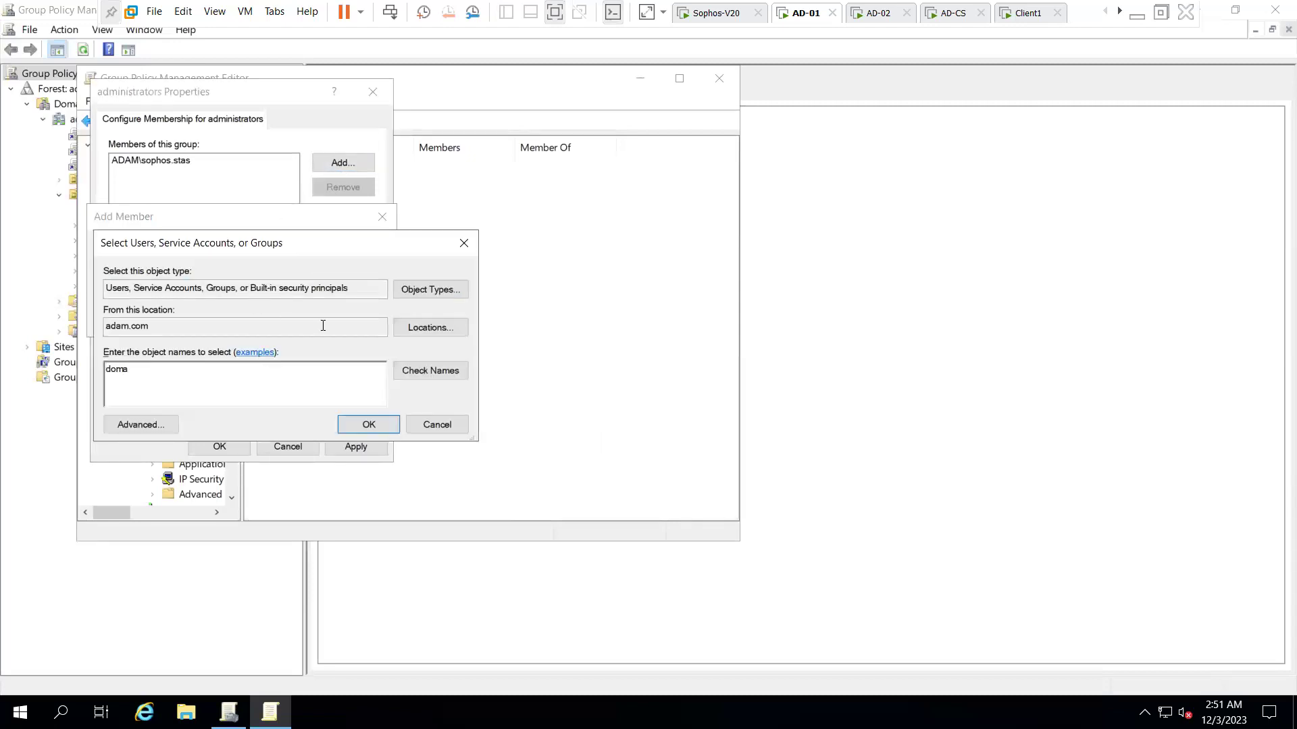
click(412, 368)
double_click(233, 377)
click(384, 427)
click(287, 316)
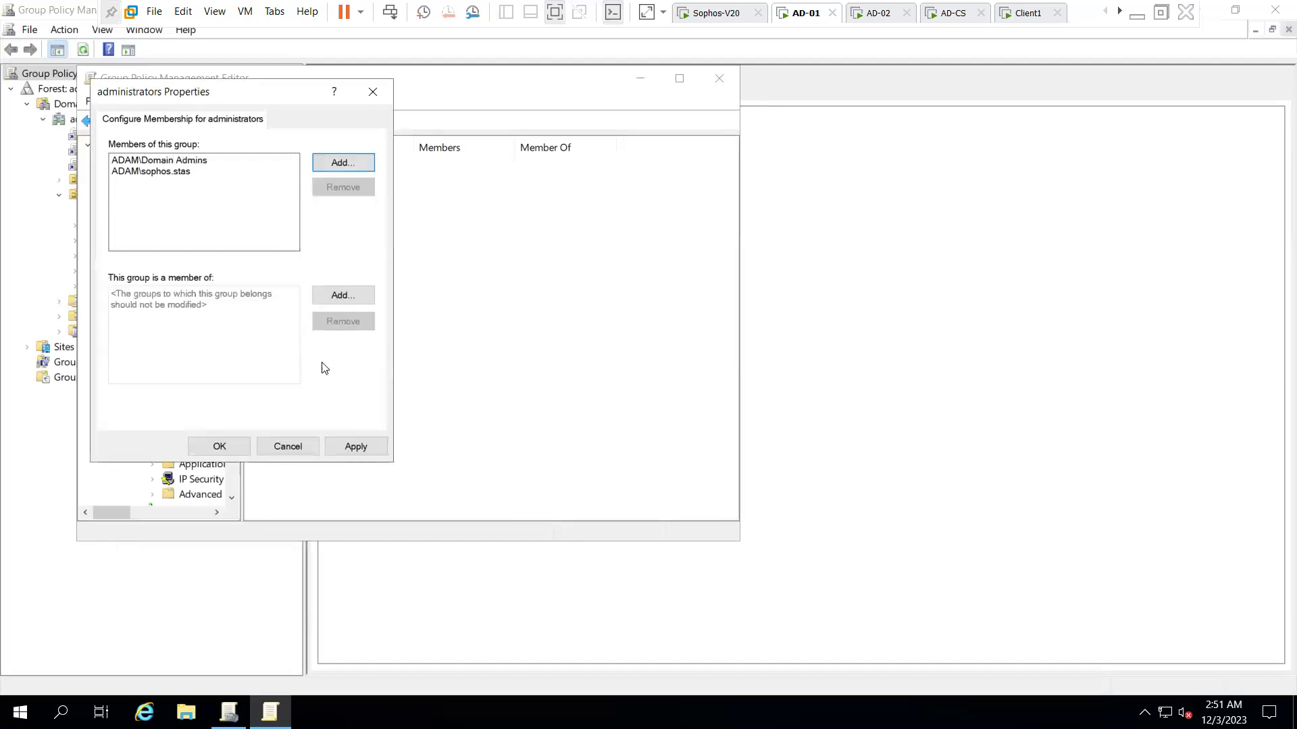
click(365, 448)
click(236, 447)
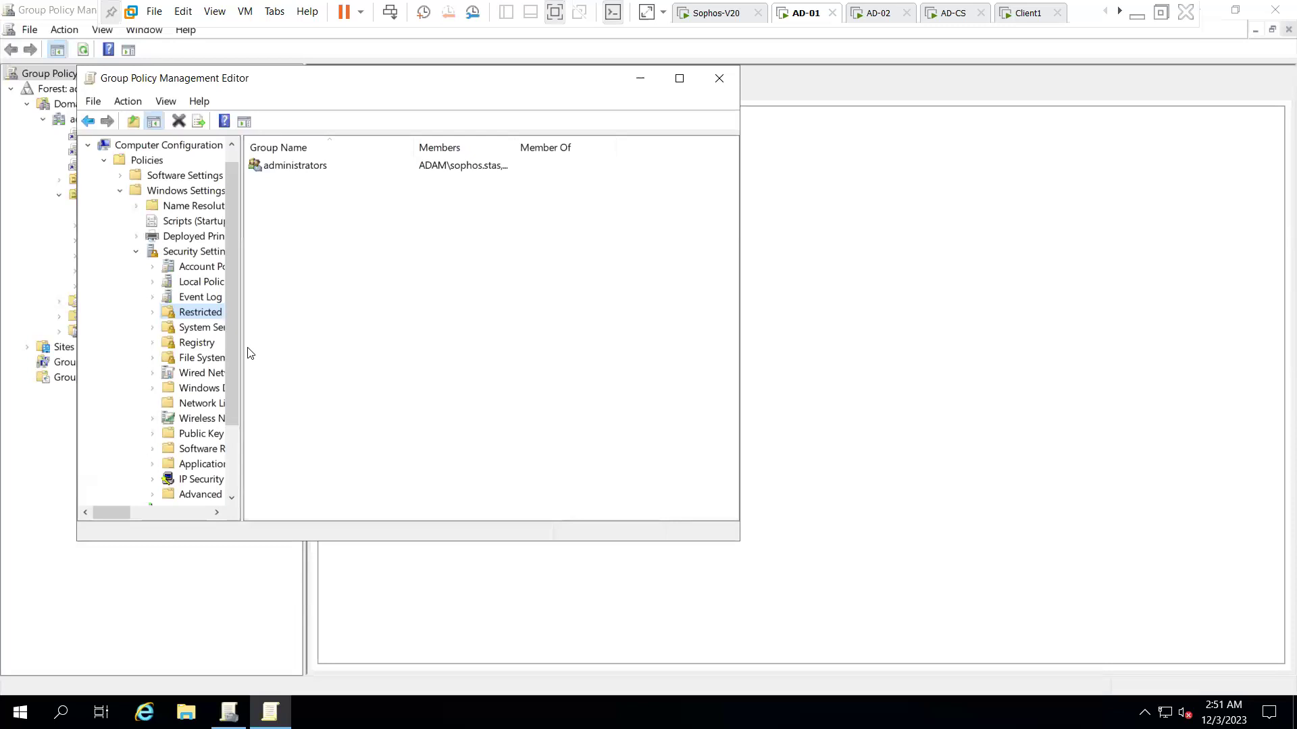
- Start a new inbound firewall rule from the predefined File and Printer Sharing group
drag(240, 348, 379, 349)
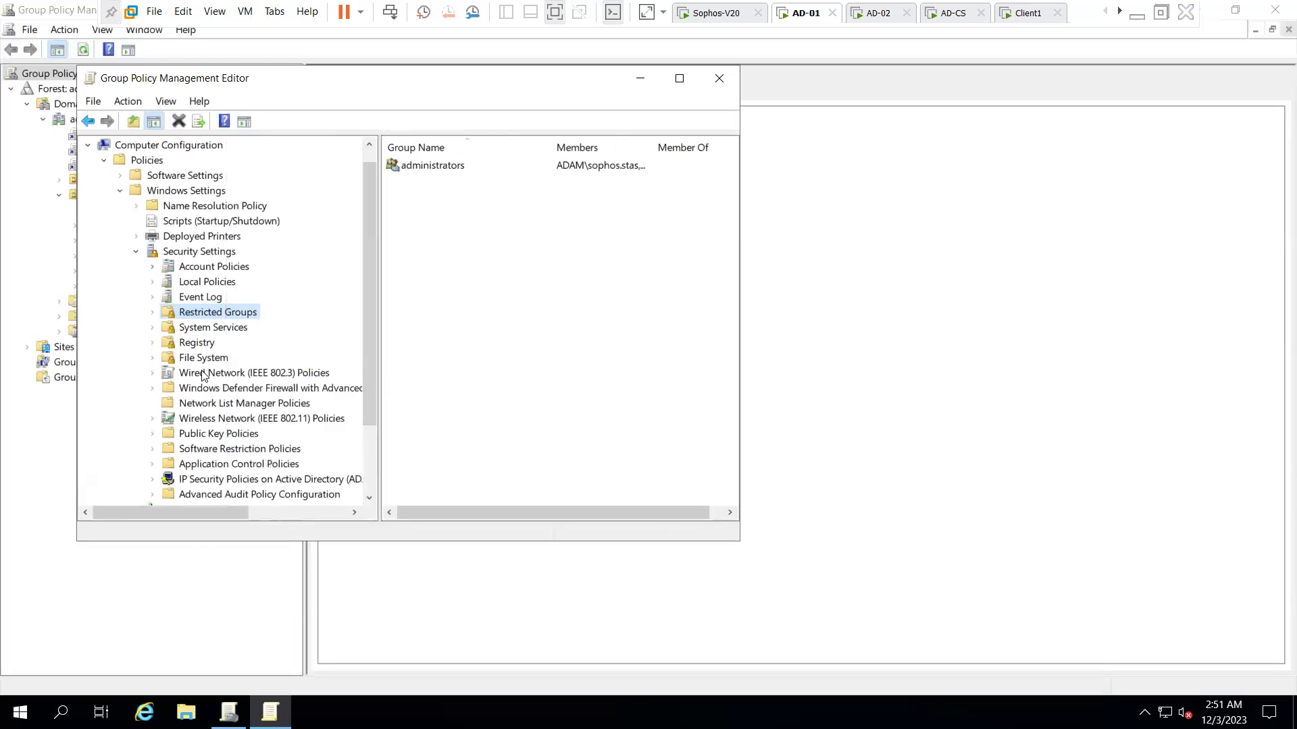
double_click(216, 391)
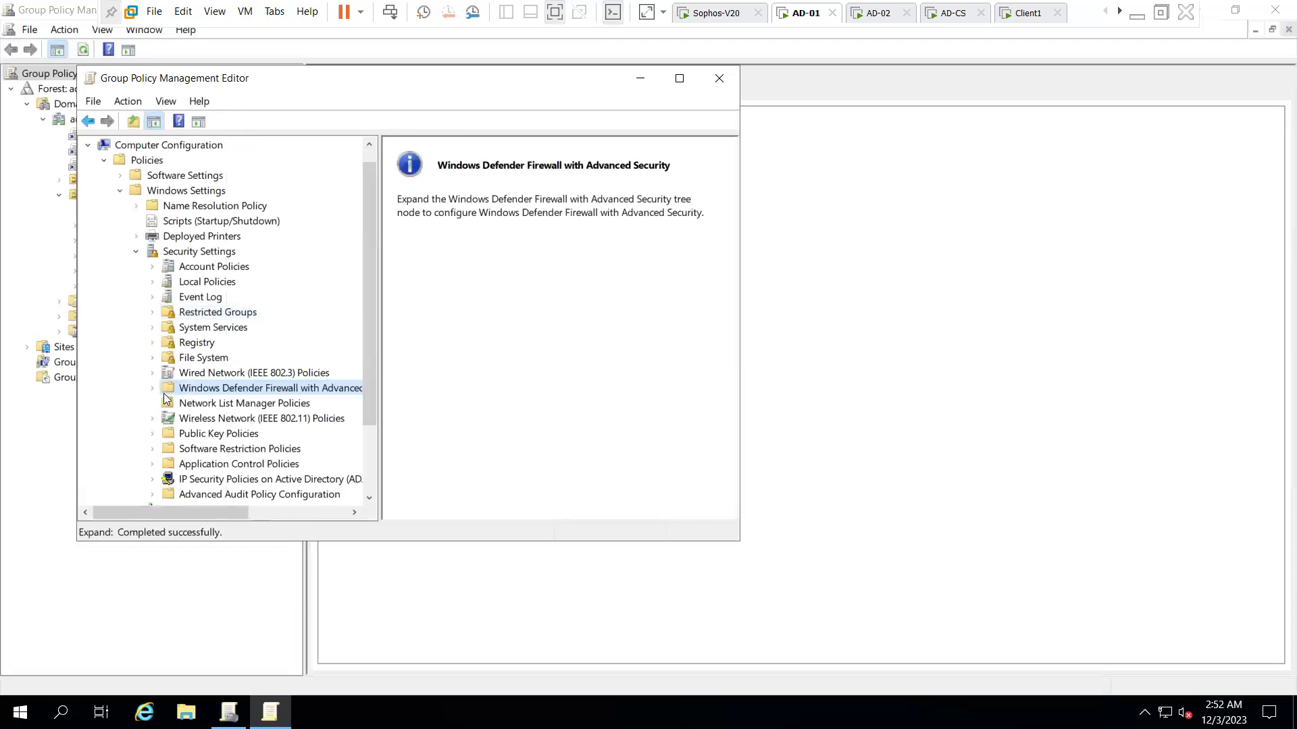
click(182, 406)
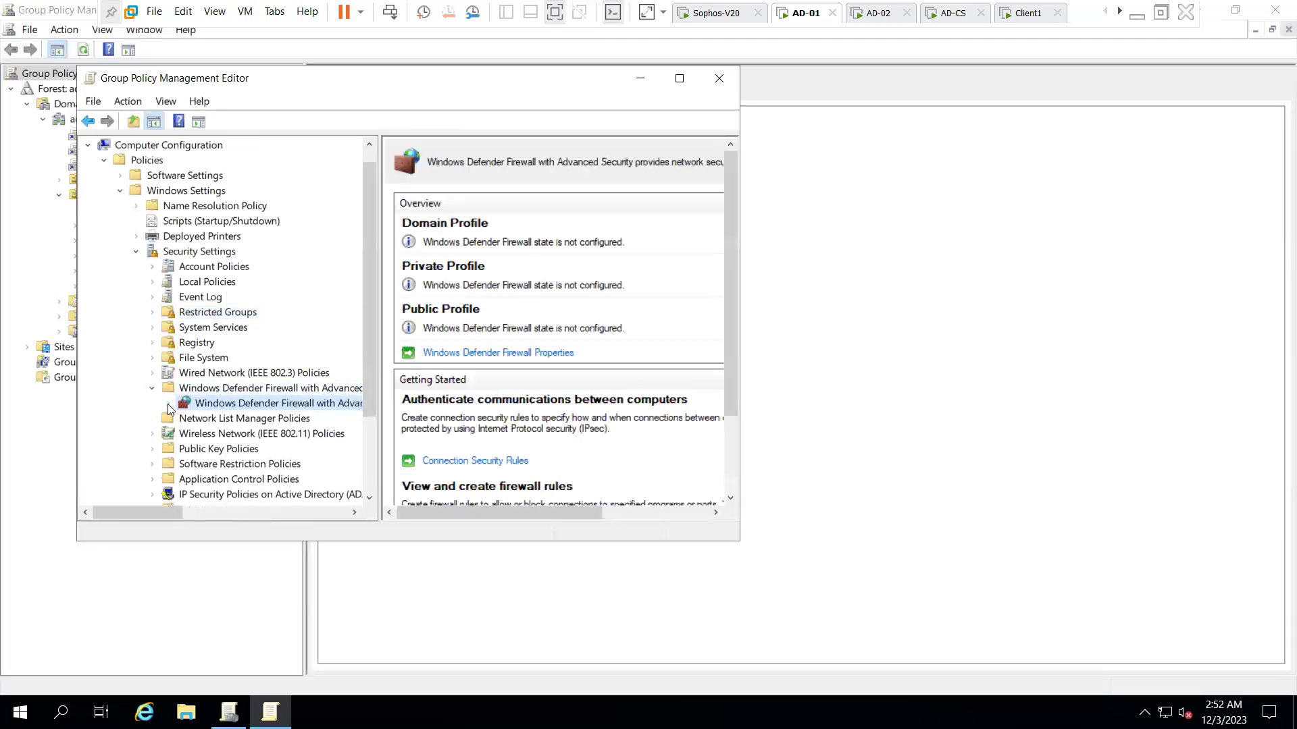
double_click(184, 406)
click(241, 420)
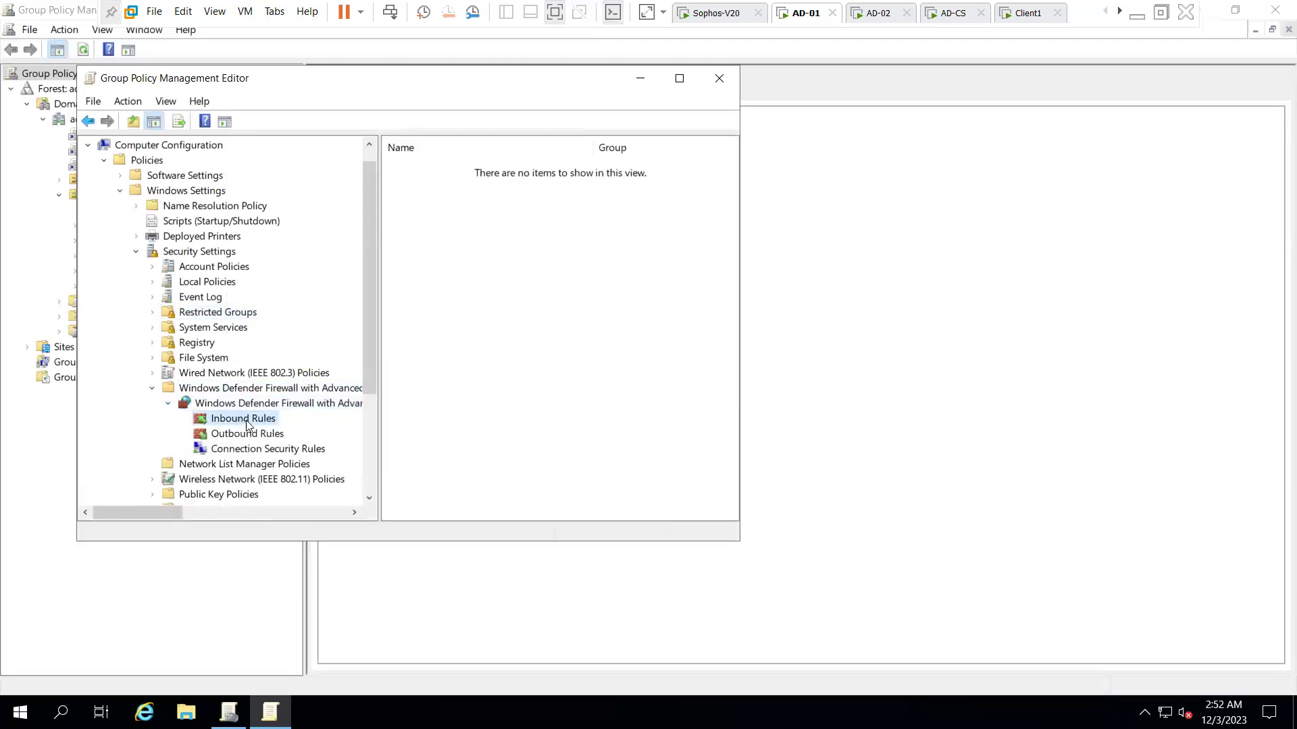
right_click(472, 218)
click(542, 236)
click(293, 271)
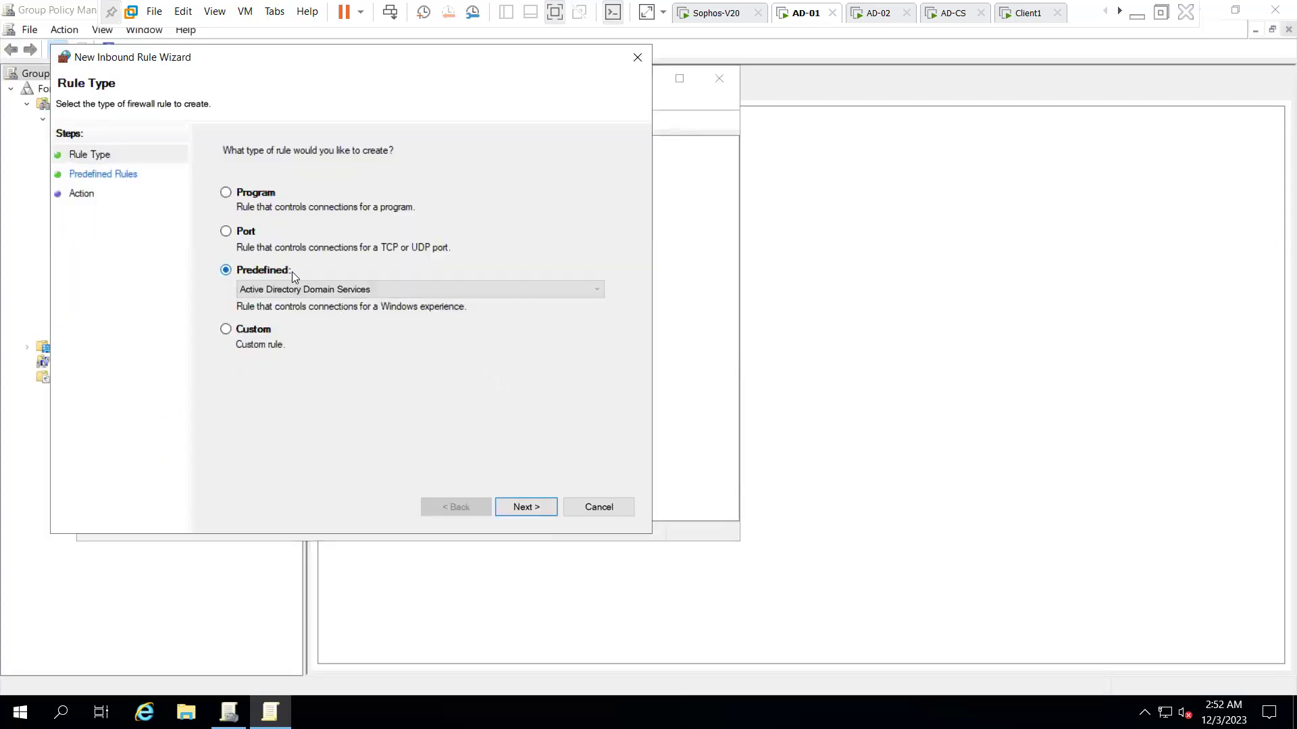
click(304, 289)
scroll(392, 378, down, 1)
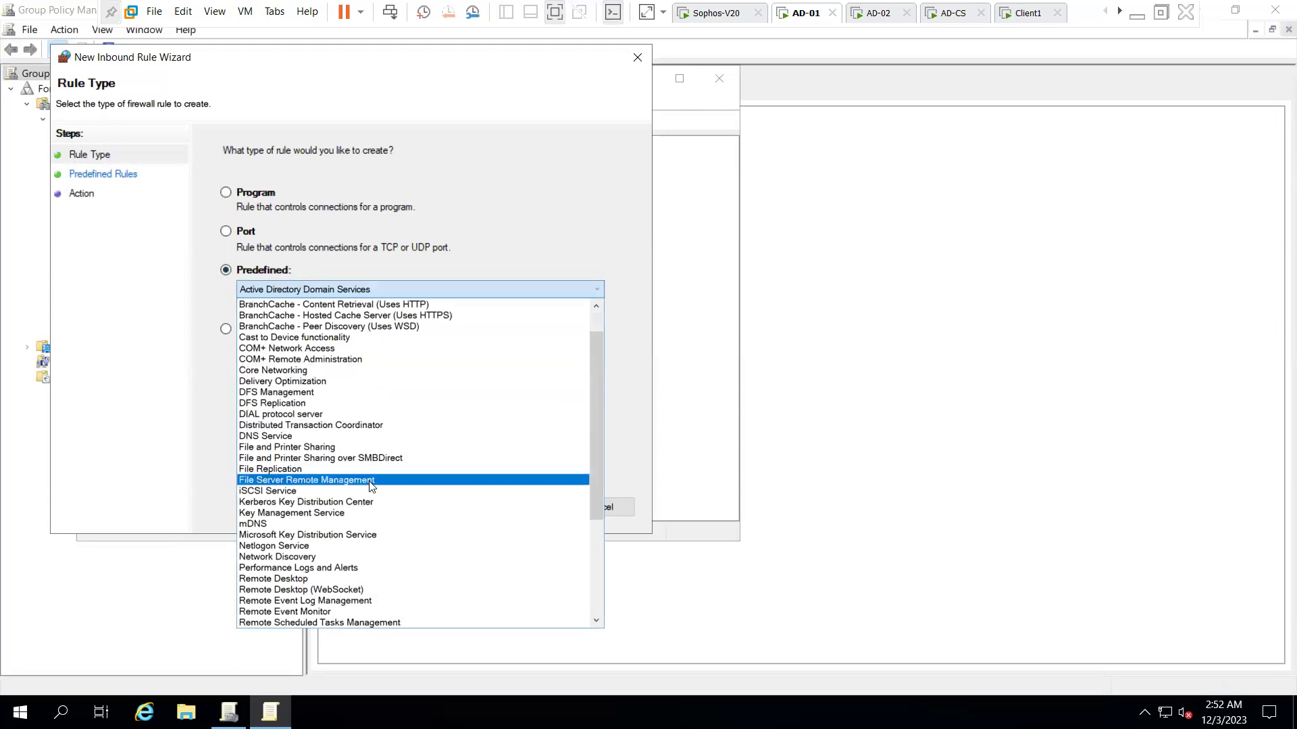
click(321, 448)
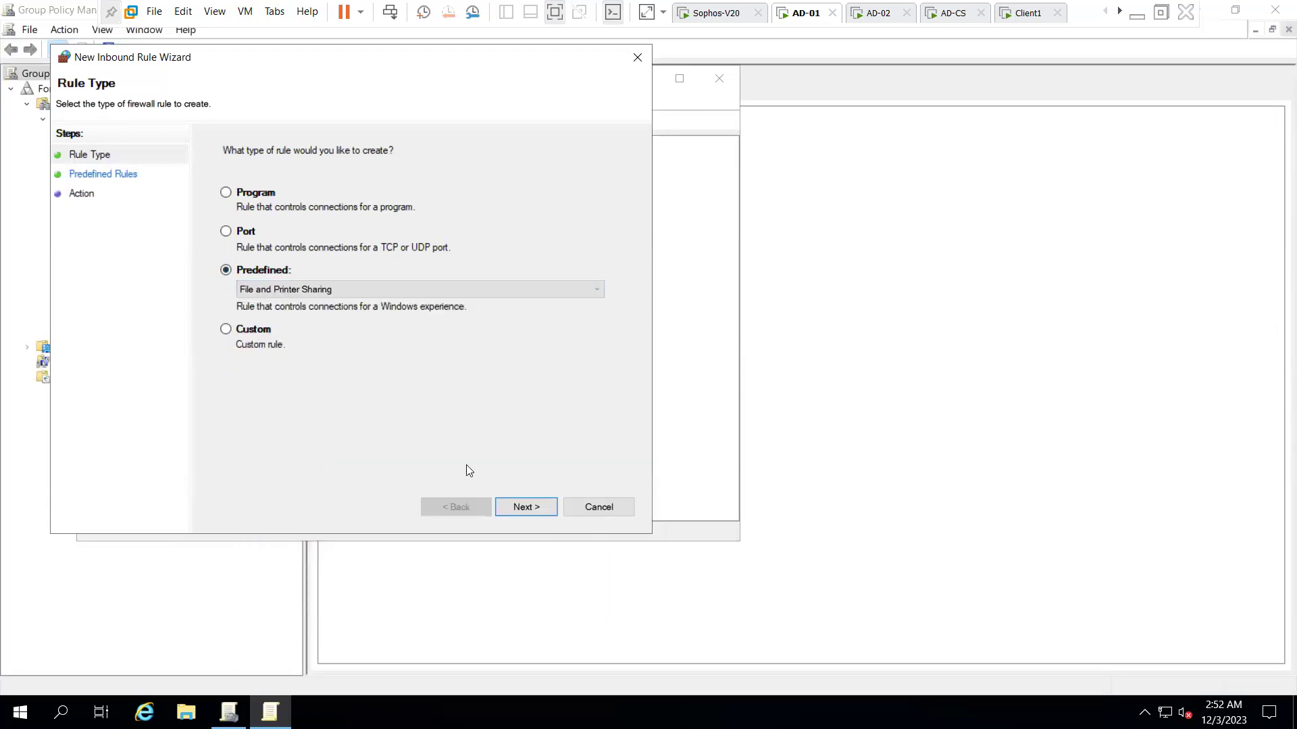
click(526, 508)
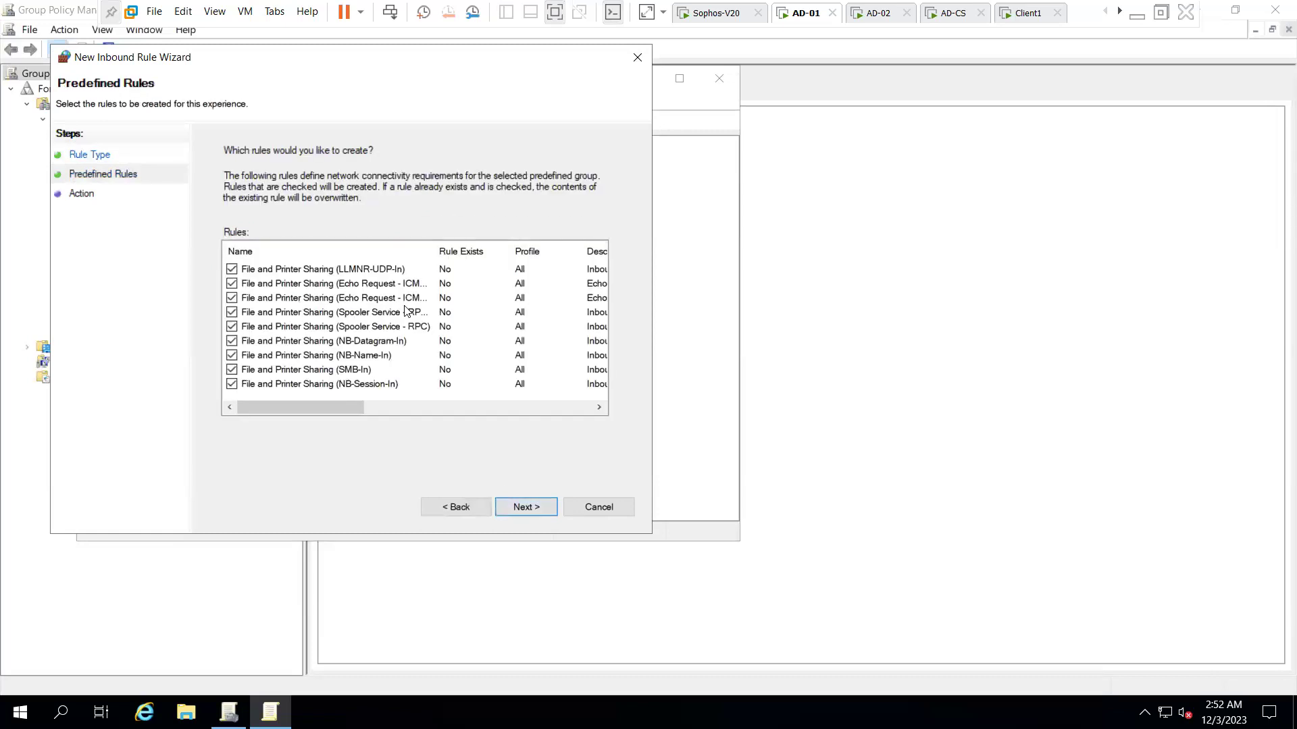
- Keep only the Echo Request ICMPv4-In rule, allow the connection, and finish the rule
drag(433, 260, 508, 260)
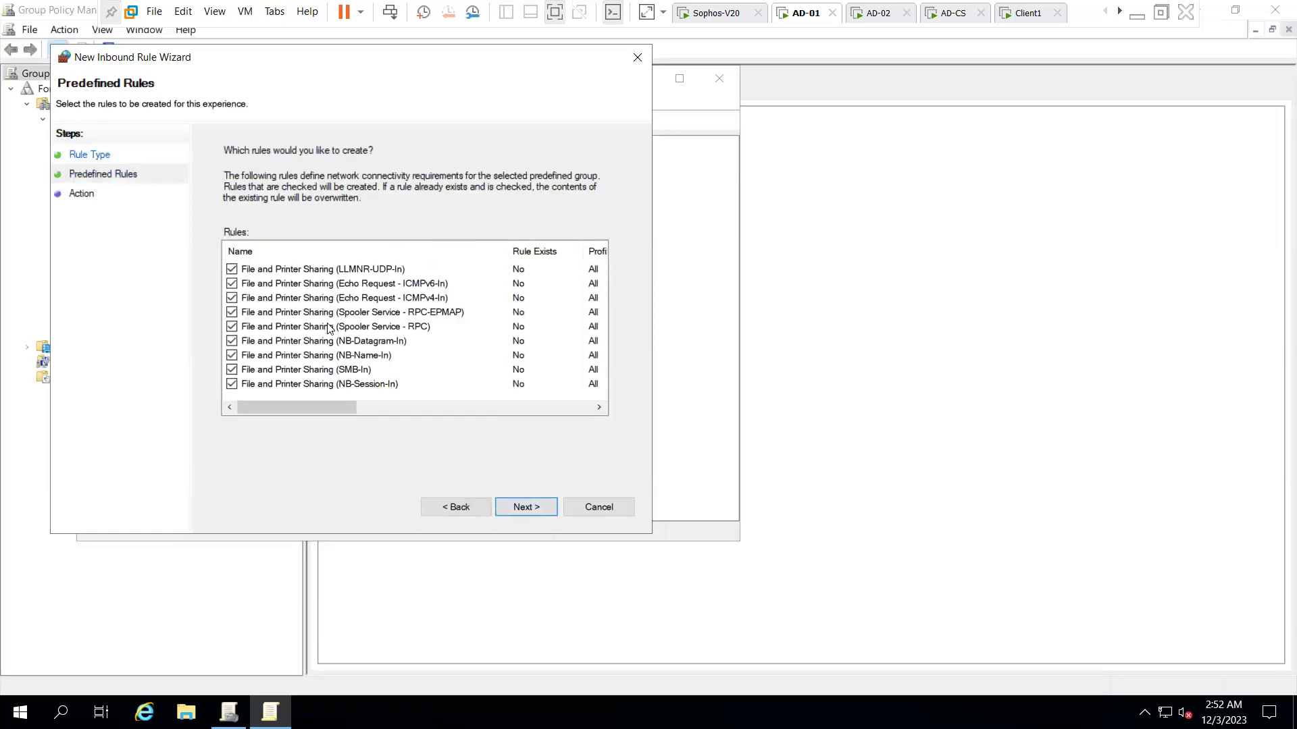
click(243, 270)
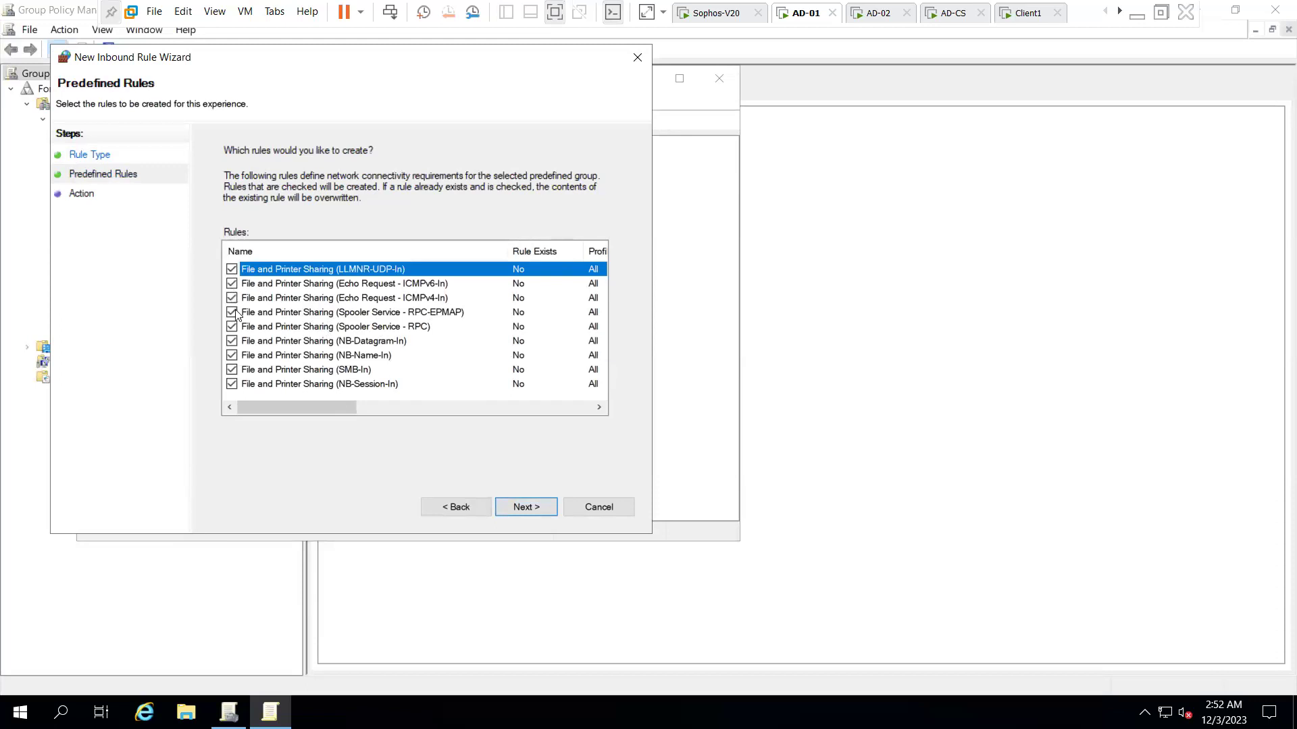
click(232, 269)
click(232, 284)
click(232, 298)
click(231, 312)
click(232, 326)
click(232, 341)
click(231, 355)
click(231, 298)
click(527, 507)
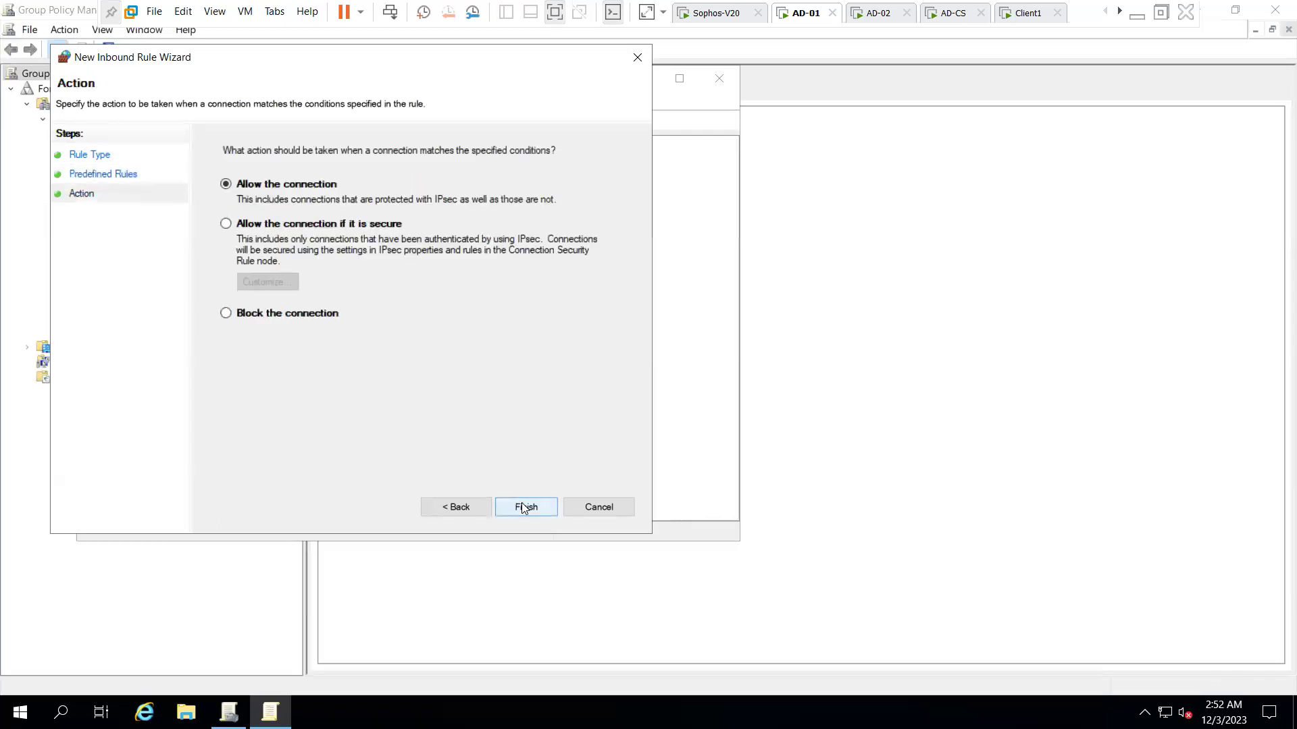
click(522, 506)
- Create the predefined Windows Management Instrumentation (WMI) inbound rules with all three rules kept and allowed
click(480, 197)
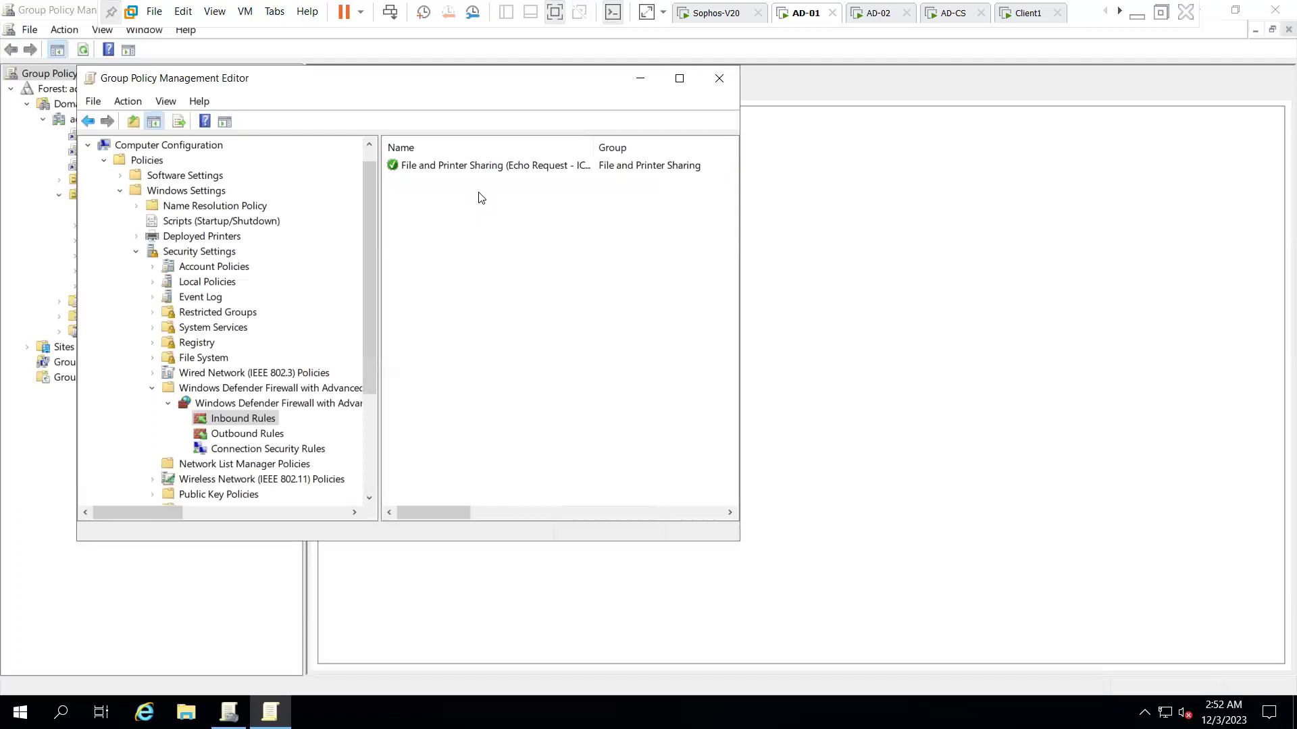
right_click(480, 197)
click(522, 206)
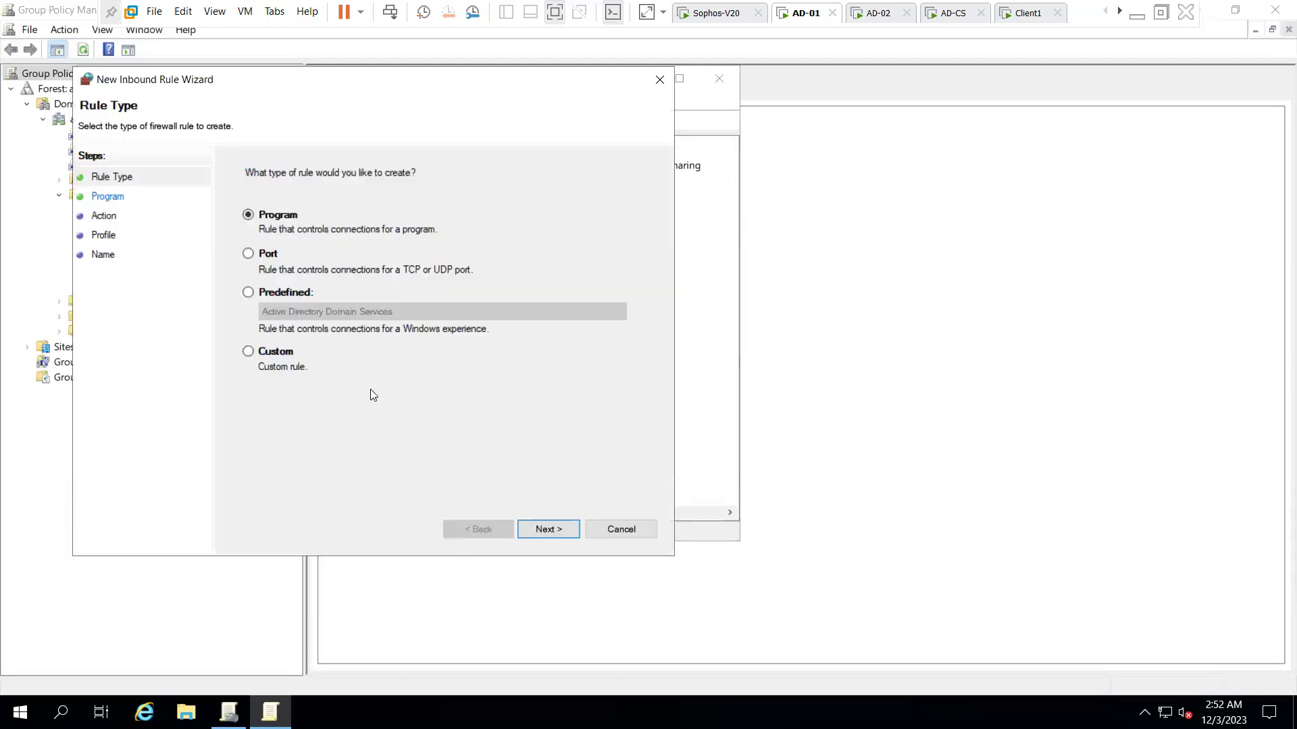
click(281, 292)
click(311, 312)
scroll(418, 526, down, 5)
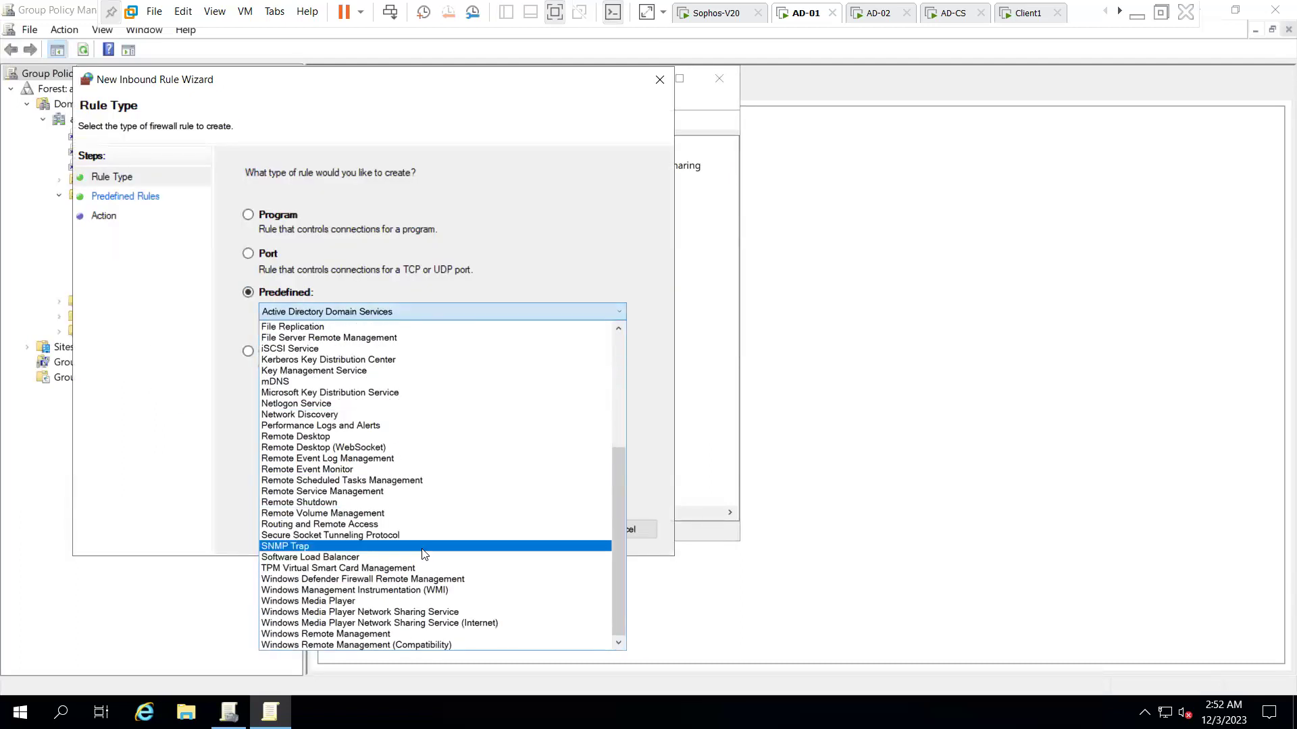
click(453, 591)
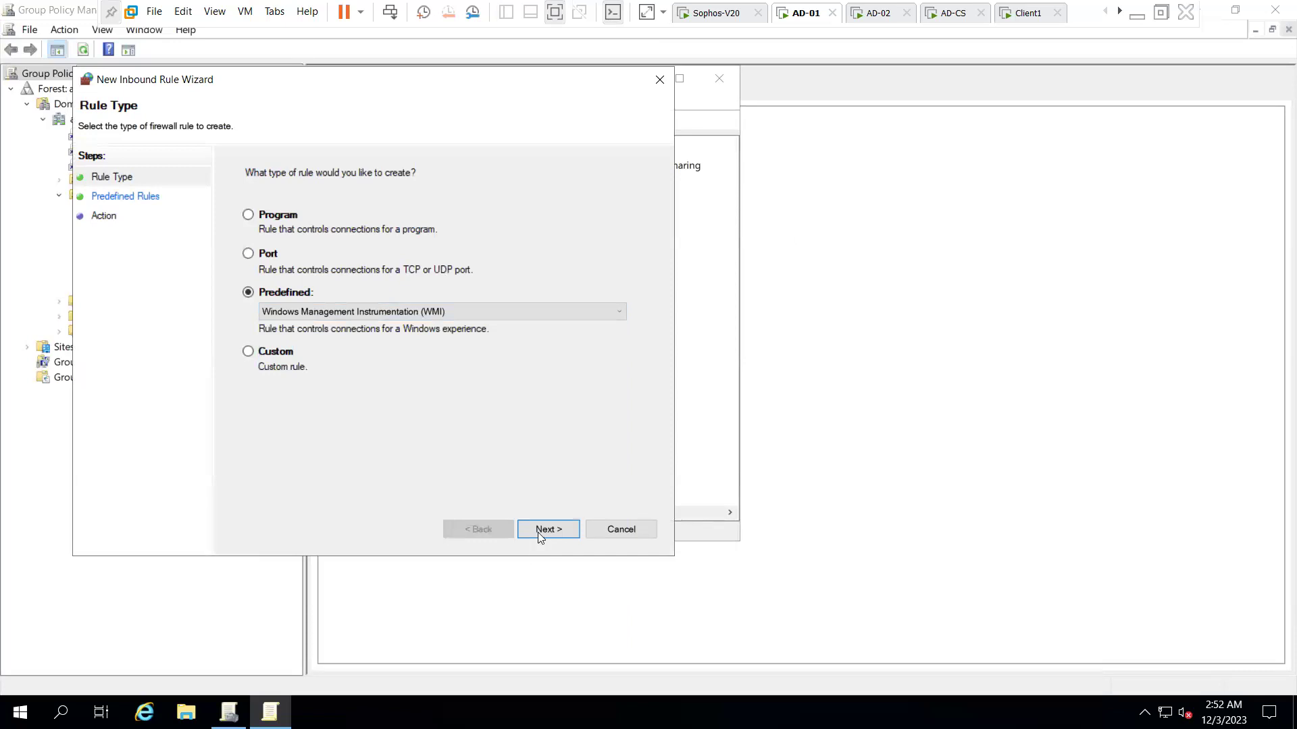
click(538, 531)
click(255, 296)
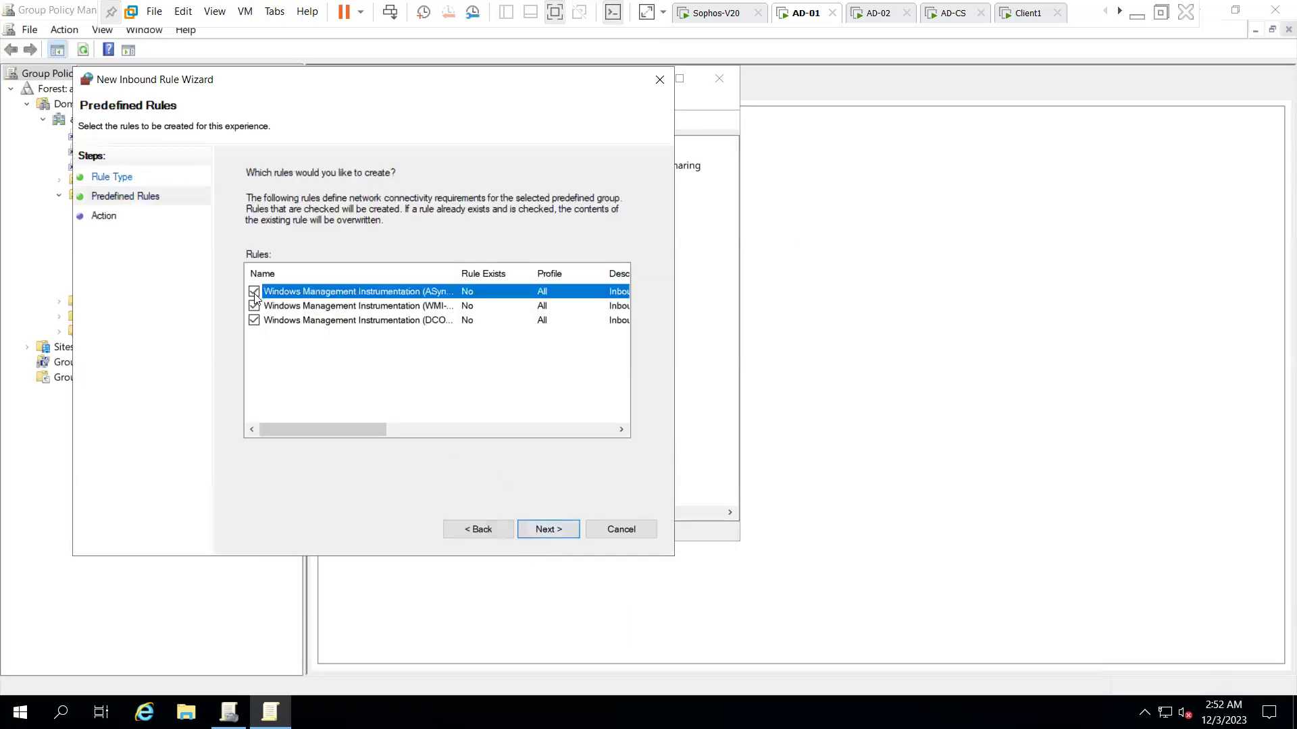
drag(460, 274, 537, 289)
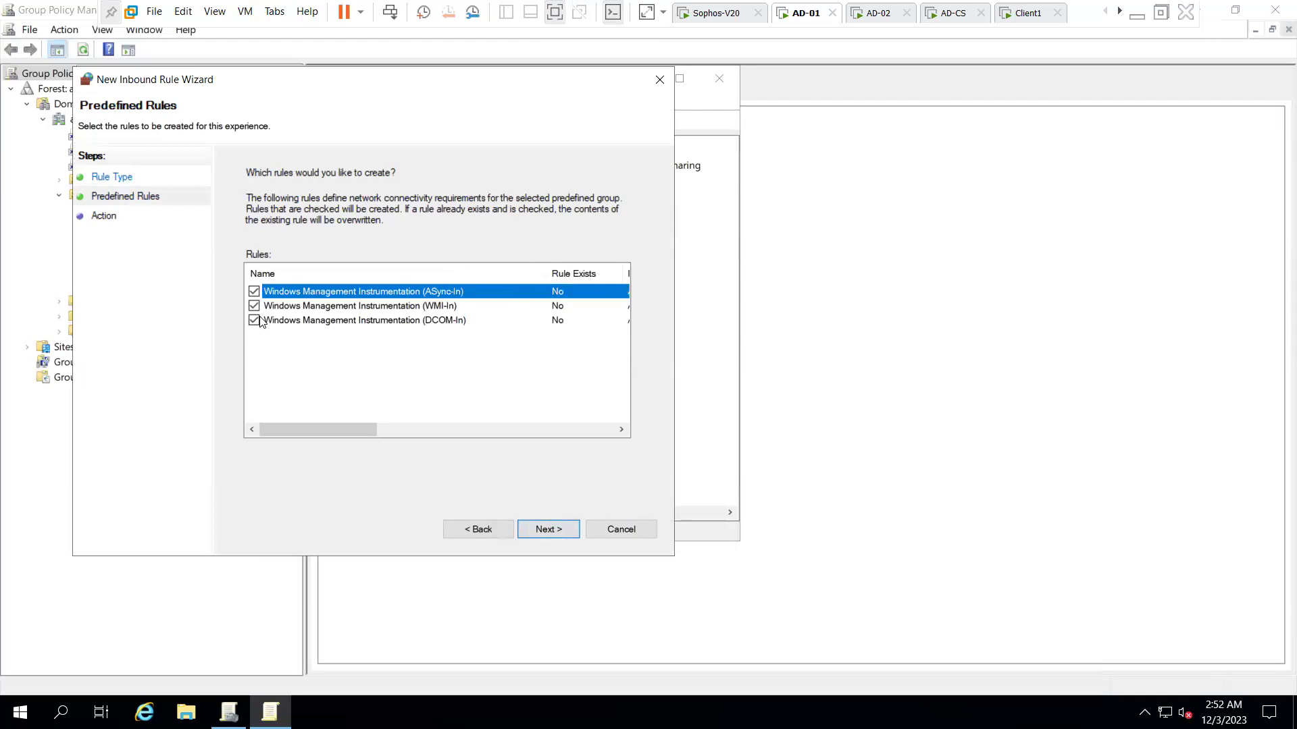
click(550, 534)
click(551, 533)
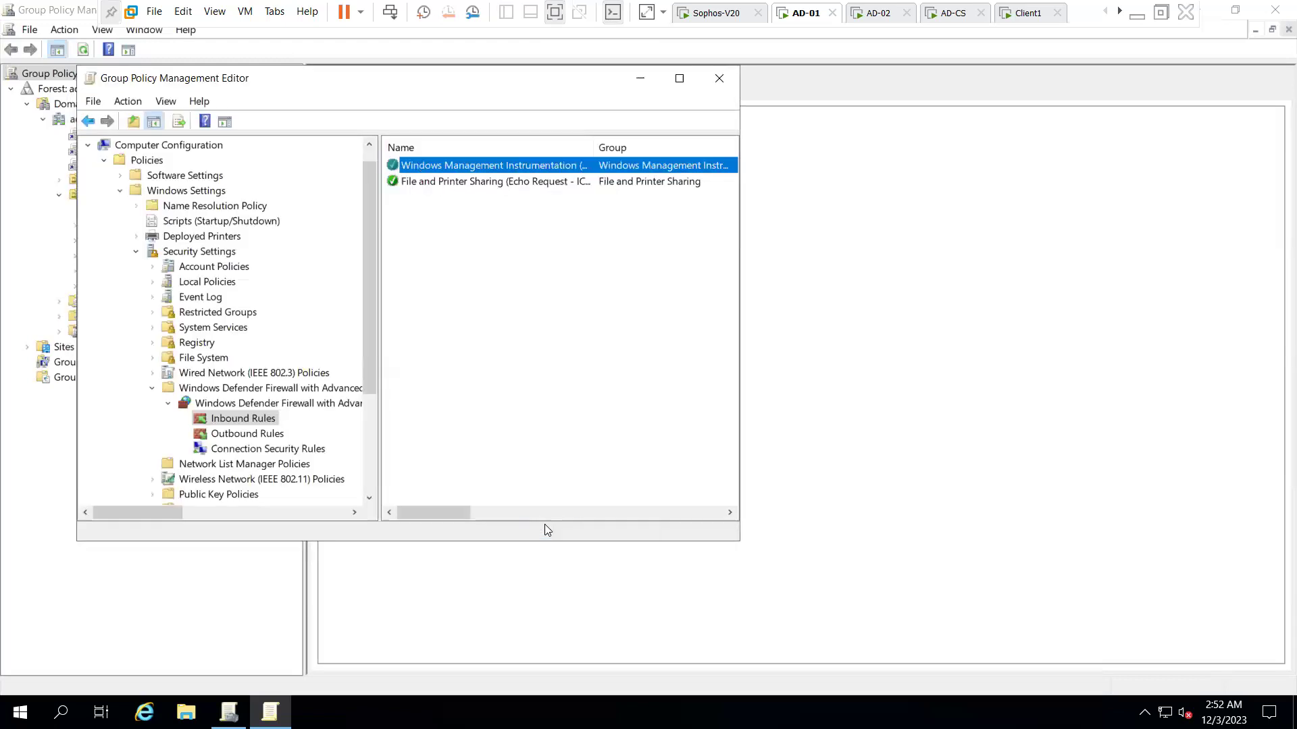
- Create a TCP port rule for ports 445 and 135, allowed on all profiles, named '135,445'
click(564, 344)
right_click(497, 240)
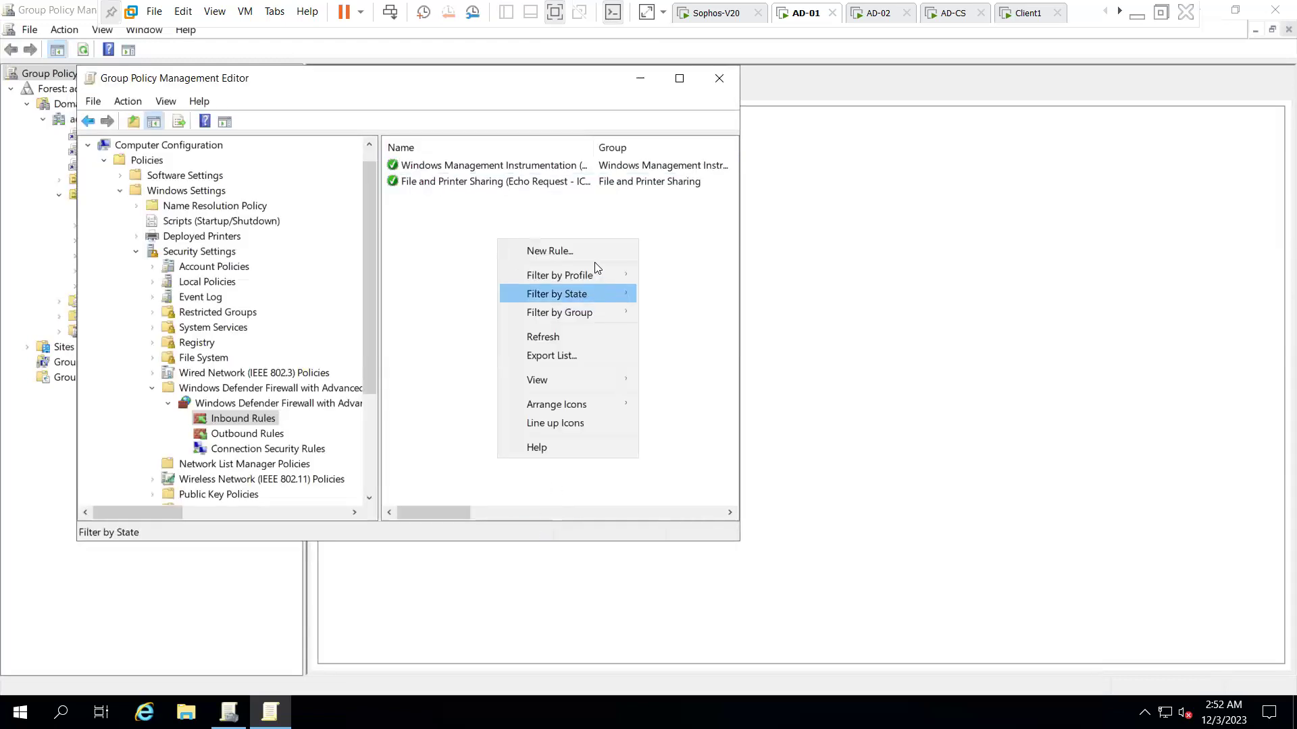
click(581, 250)
click(299, 286)
key(Return)
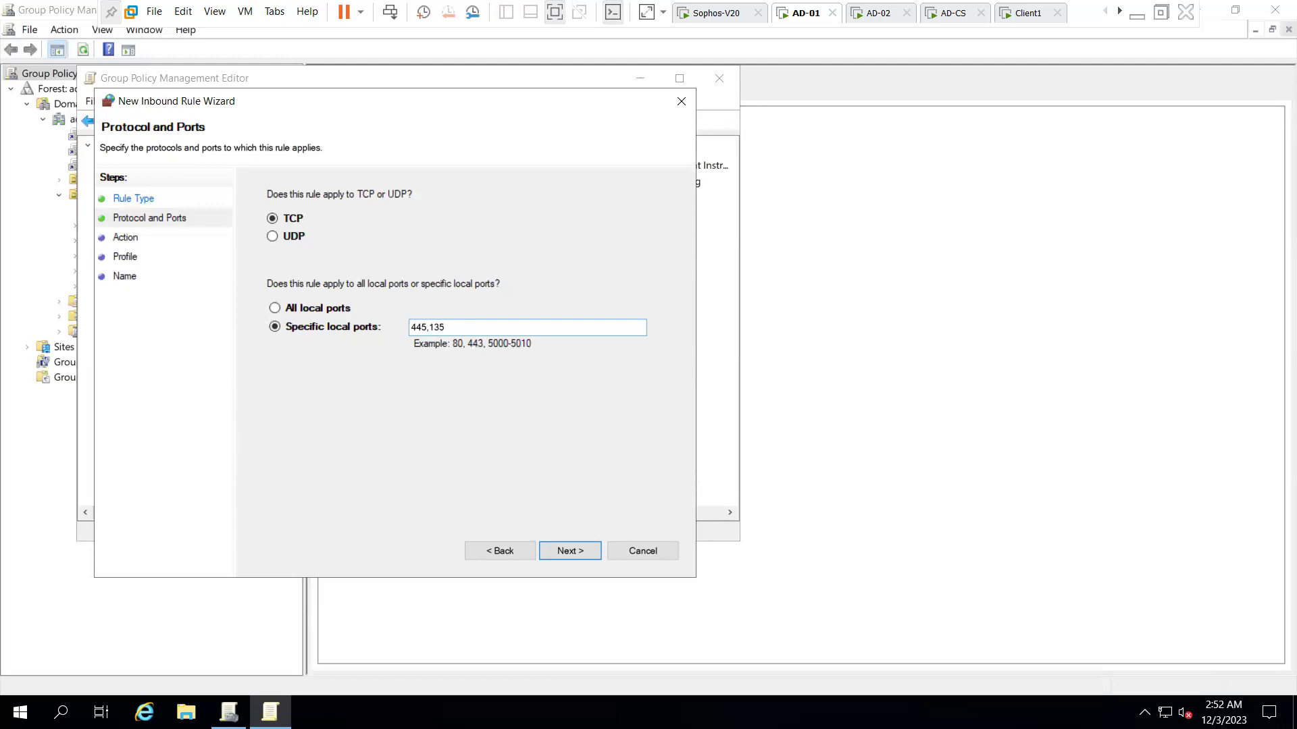
click(555, 554)
click(555, 554)
click(555, 554)
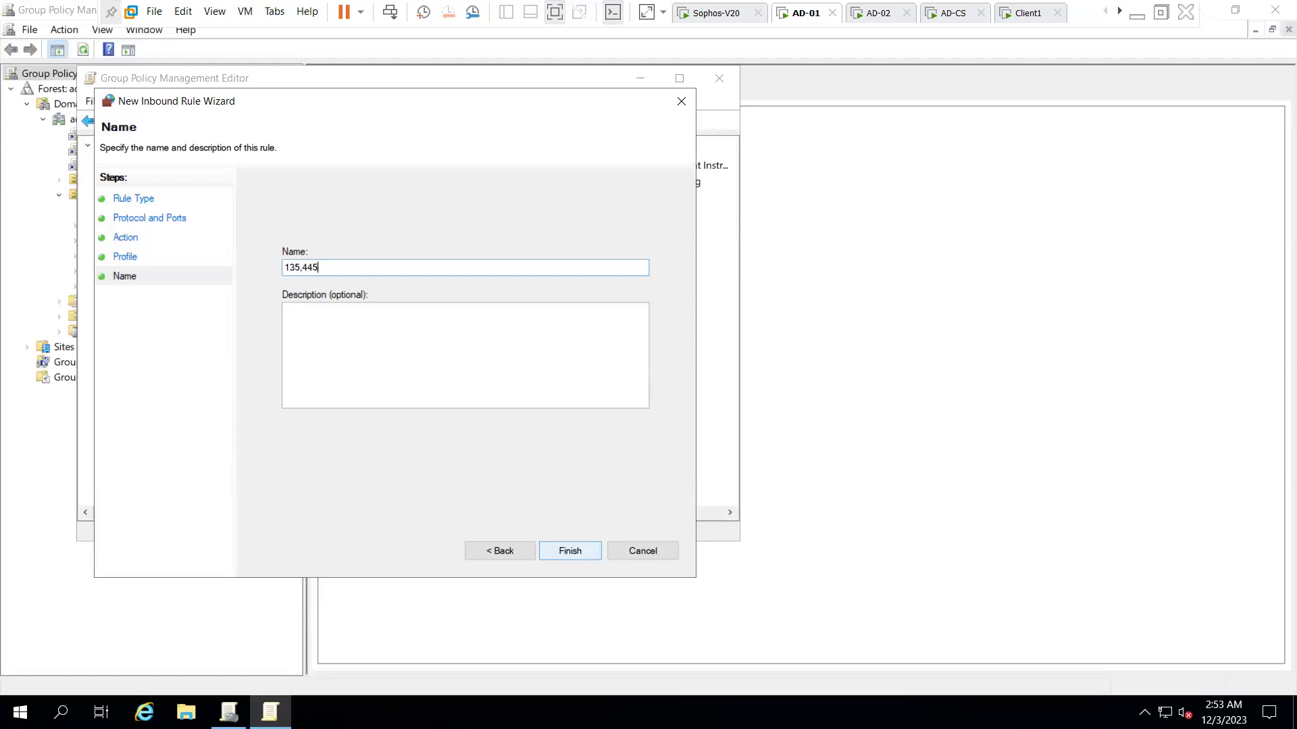
click(566, 552)
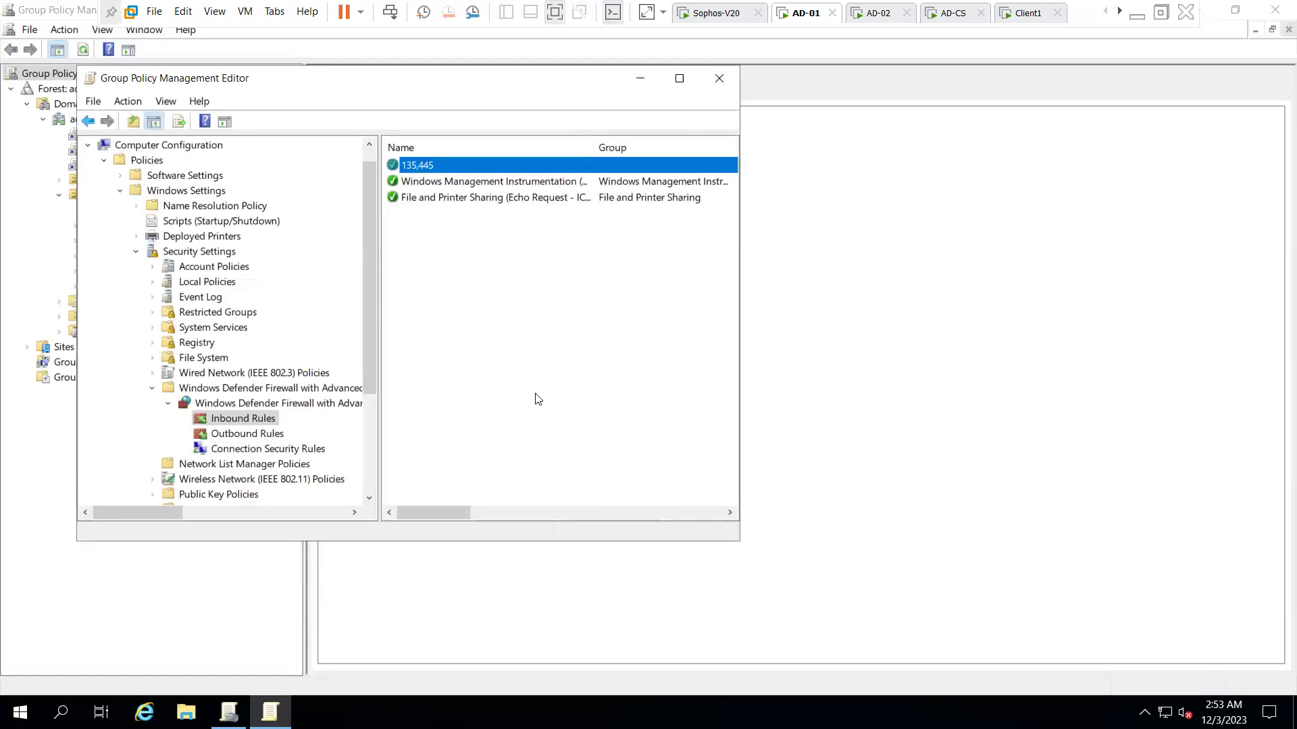
- Start a new predefined inbound rule and preview the Windows Remote Management group's rules
right_click(479, 236)
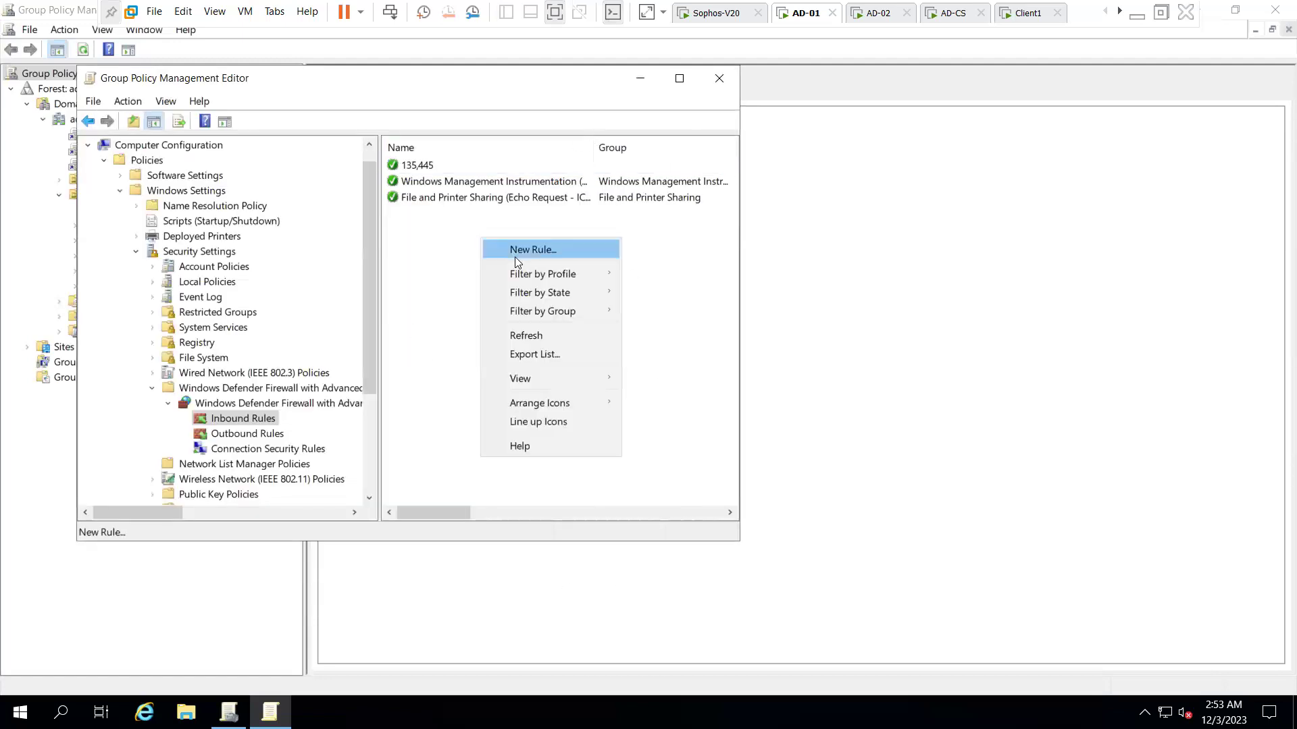
click(514, 251)
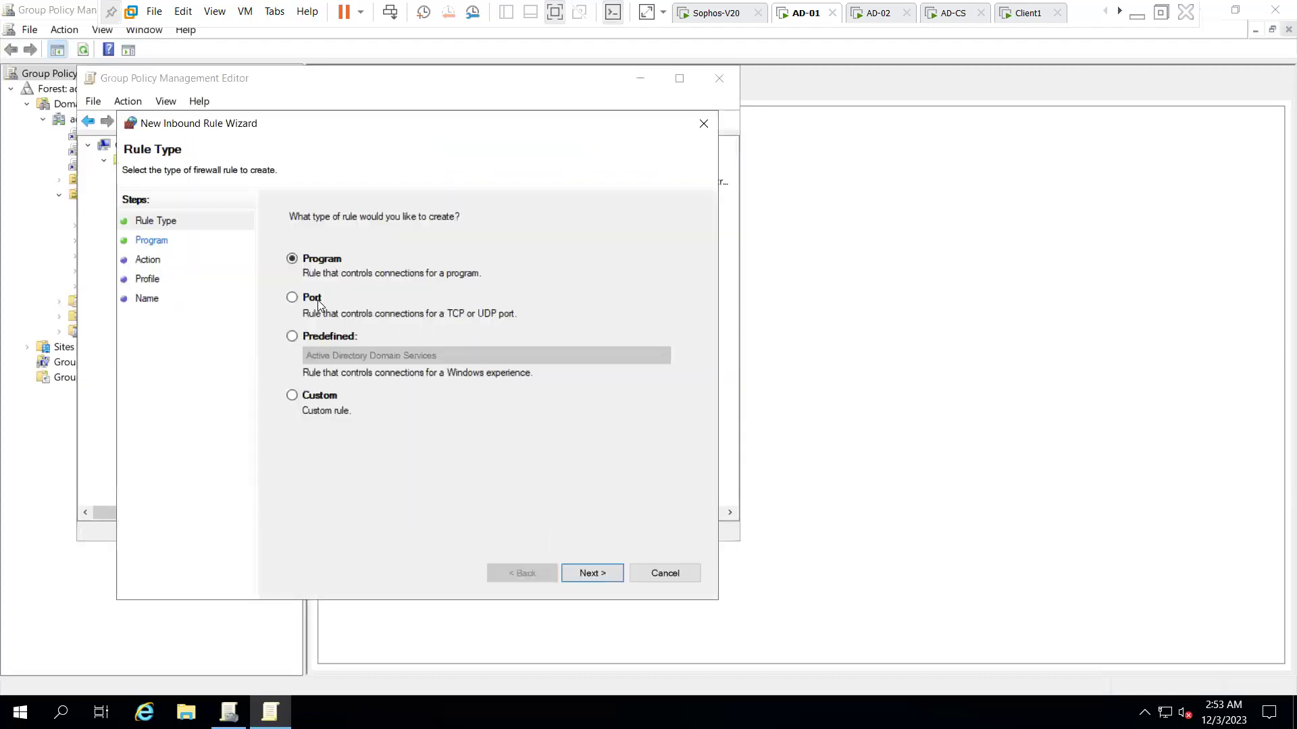
click(343, 338)
click(372, 356)
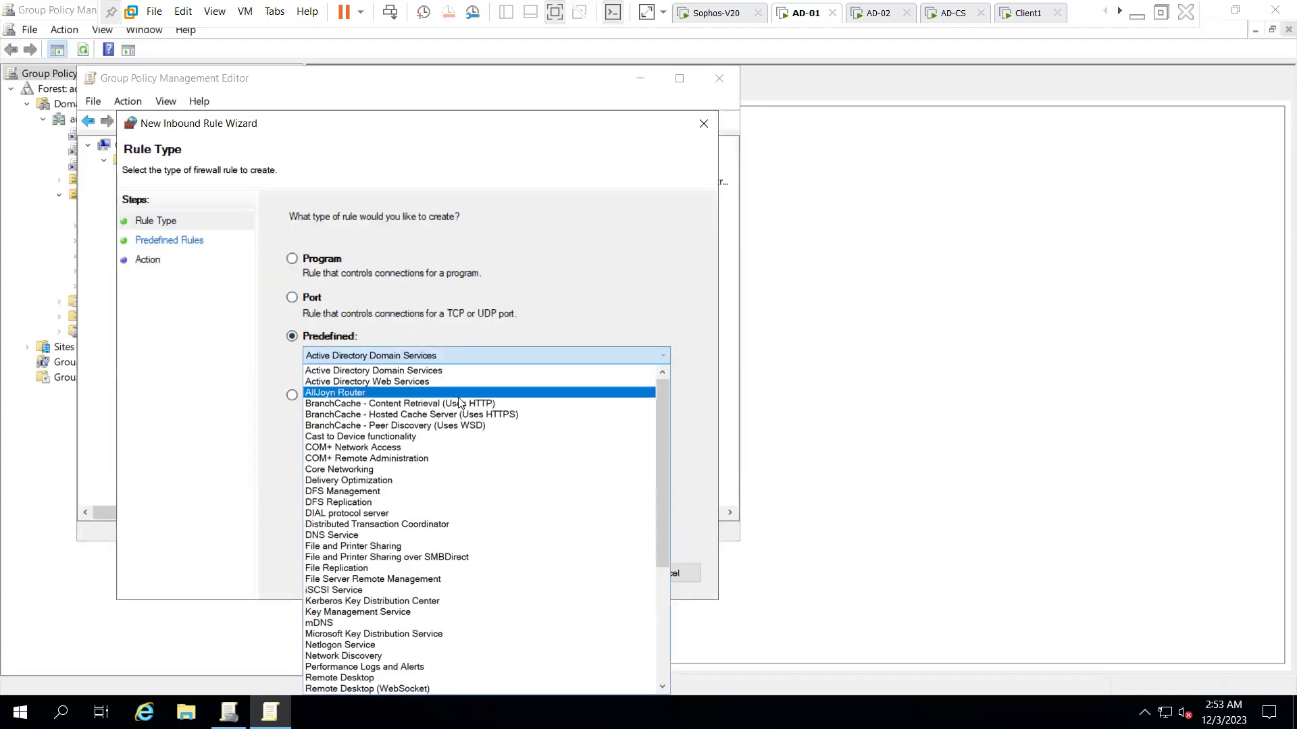
scroll(459, 403, down, 1)
scroll(463, 445, down, 3)
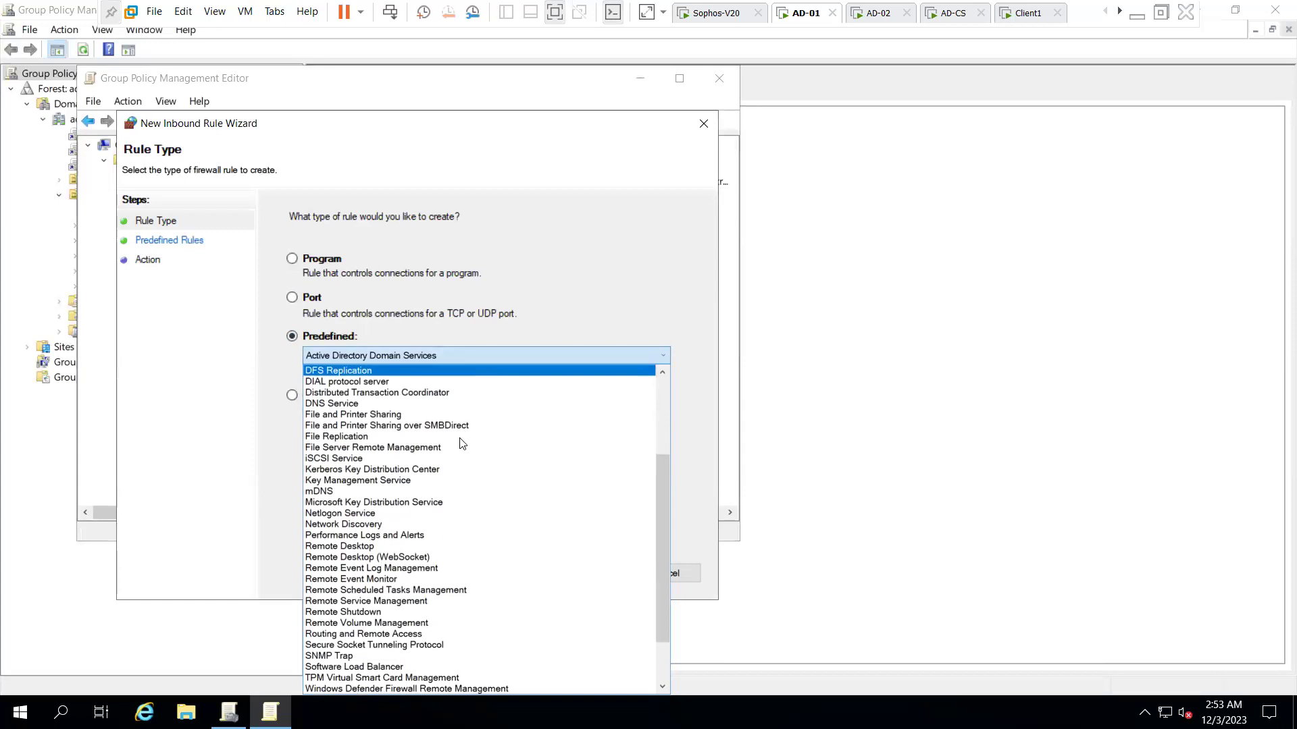
scroll(462, 444, down, 2)
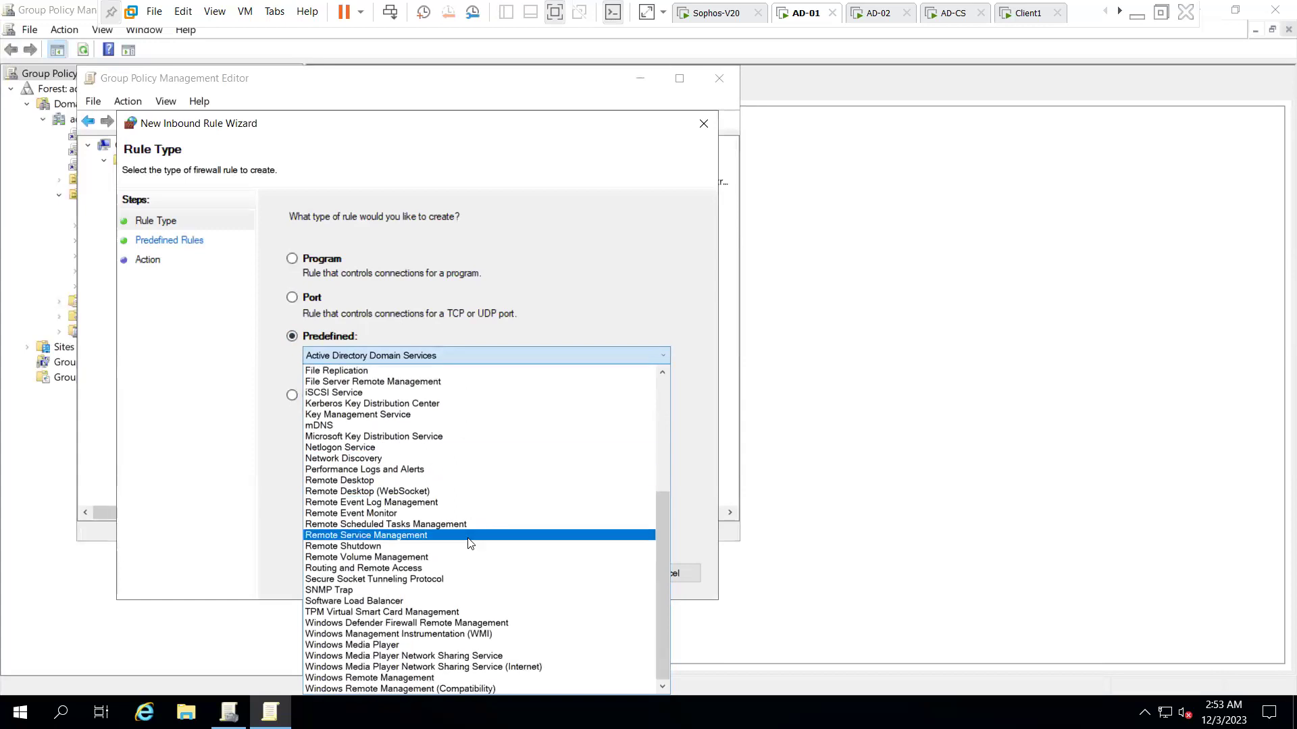
click(435, 677)
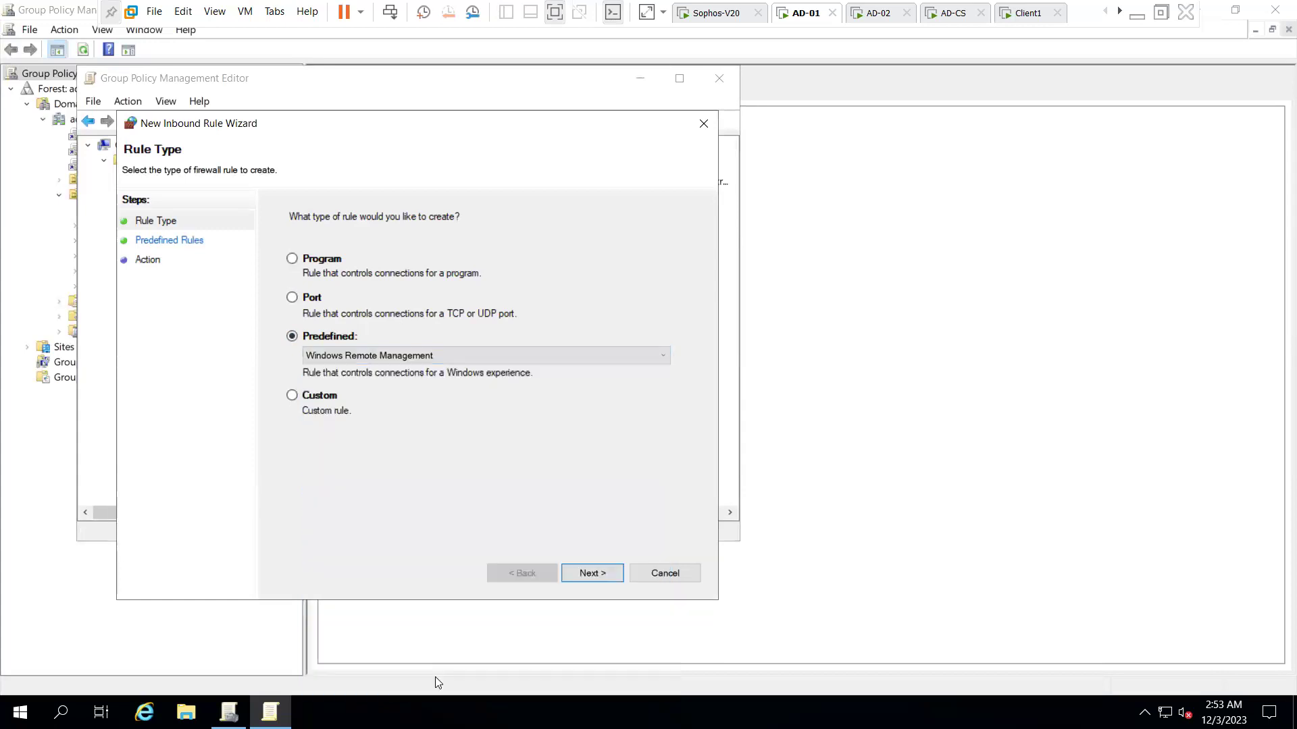
click(592, 576)
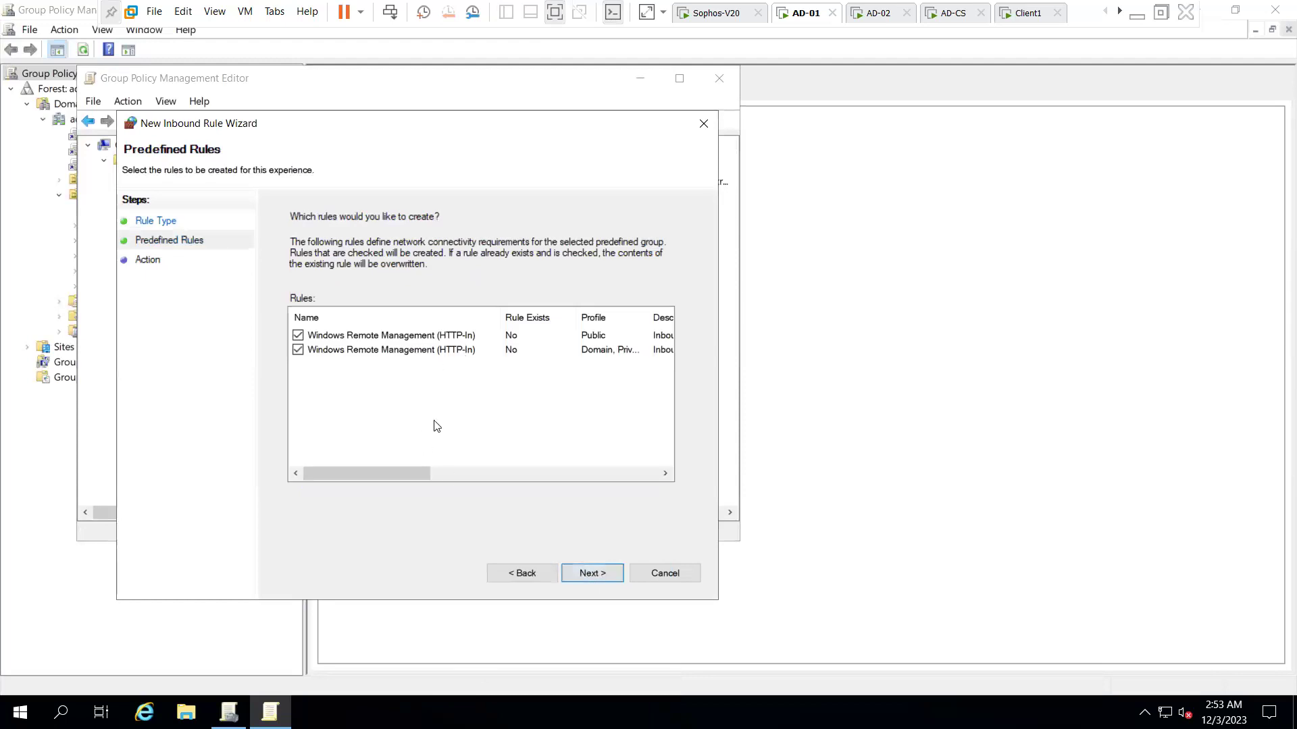
click(520, 571)
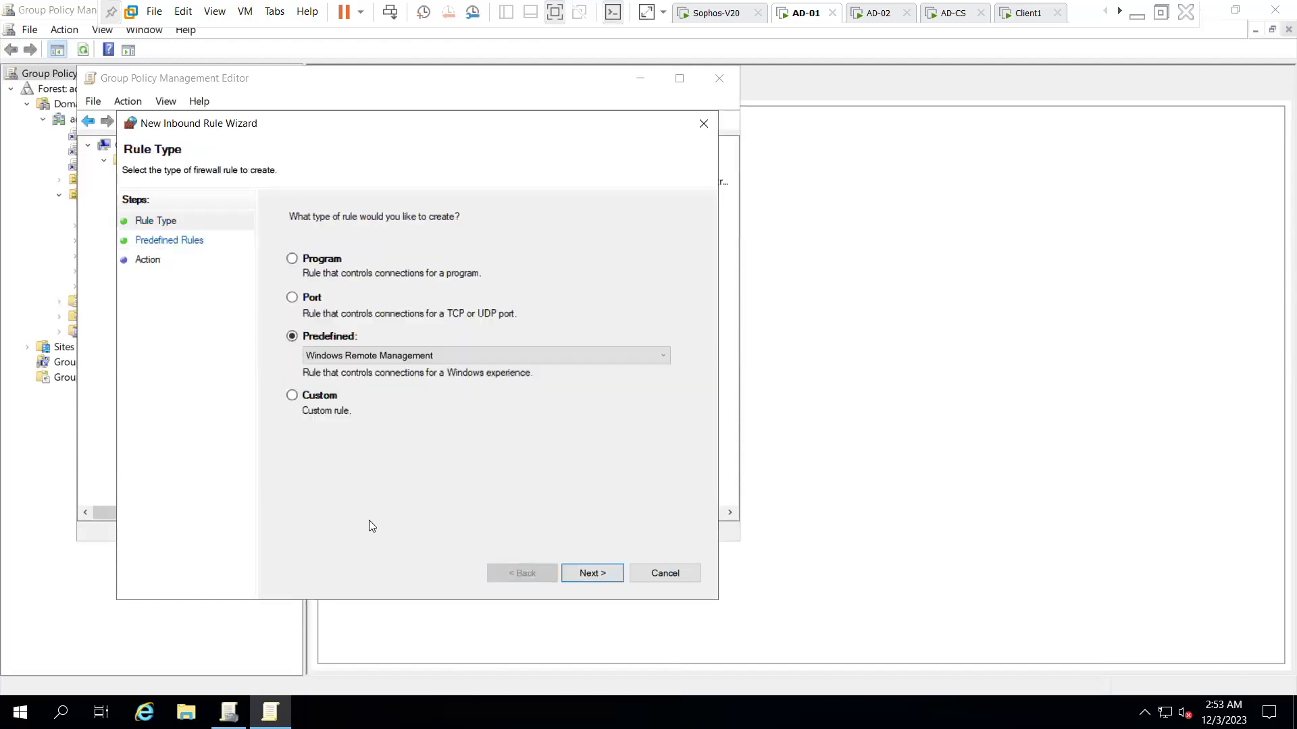
- Preview the rules in the Windows Remote Management (Compatibility) group
click(398, 360)
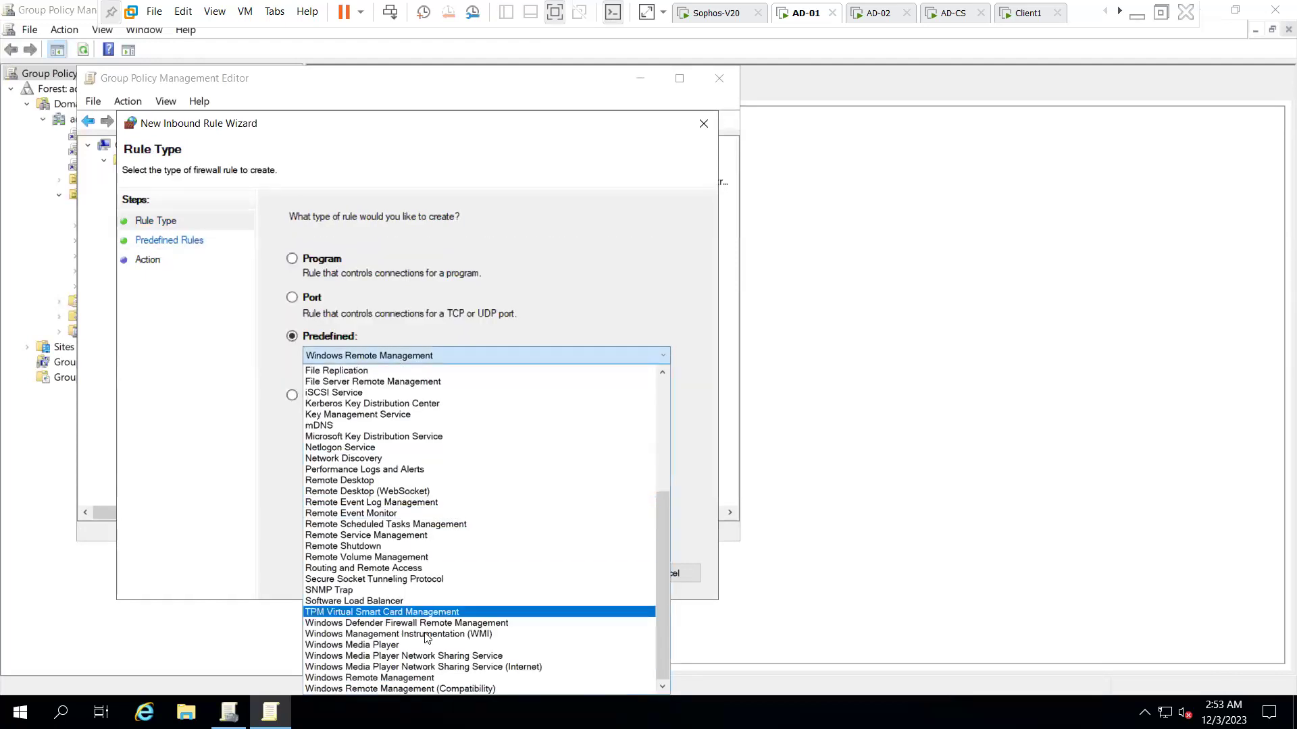
click(426, 686)
click(589, 575)
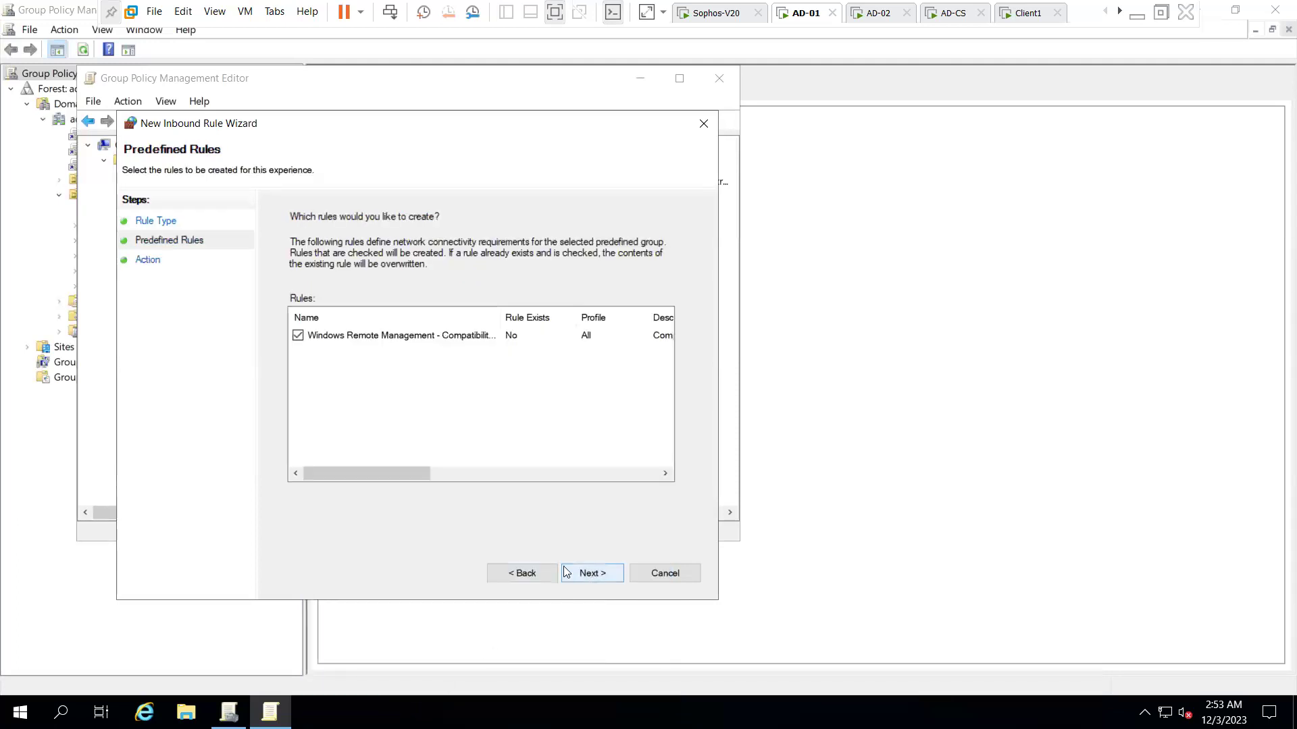
double_click(500, 317)
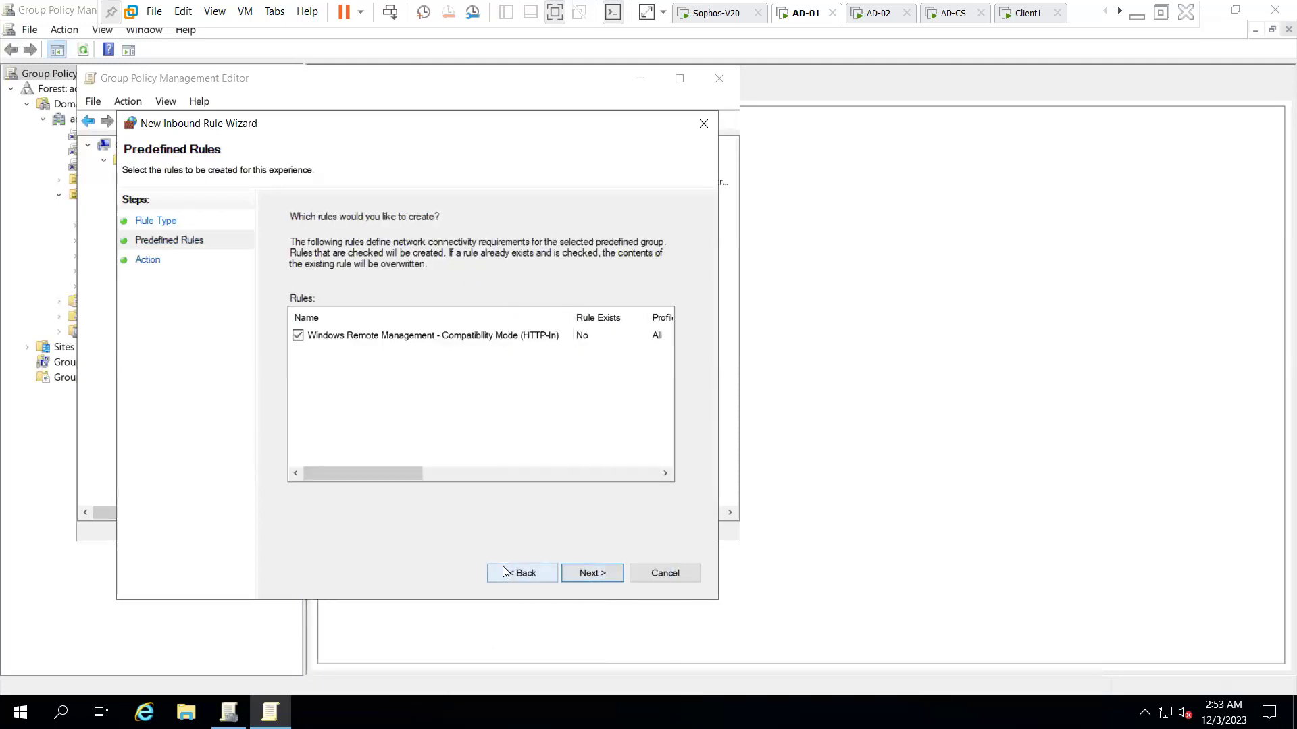
click(503, 573)
- Choose the Remote Service Management group and view its three rules
click(456, 355)
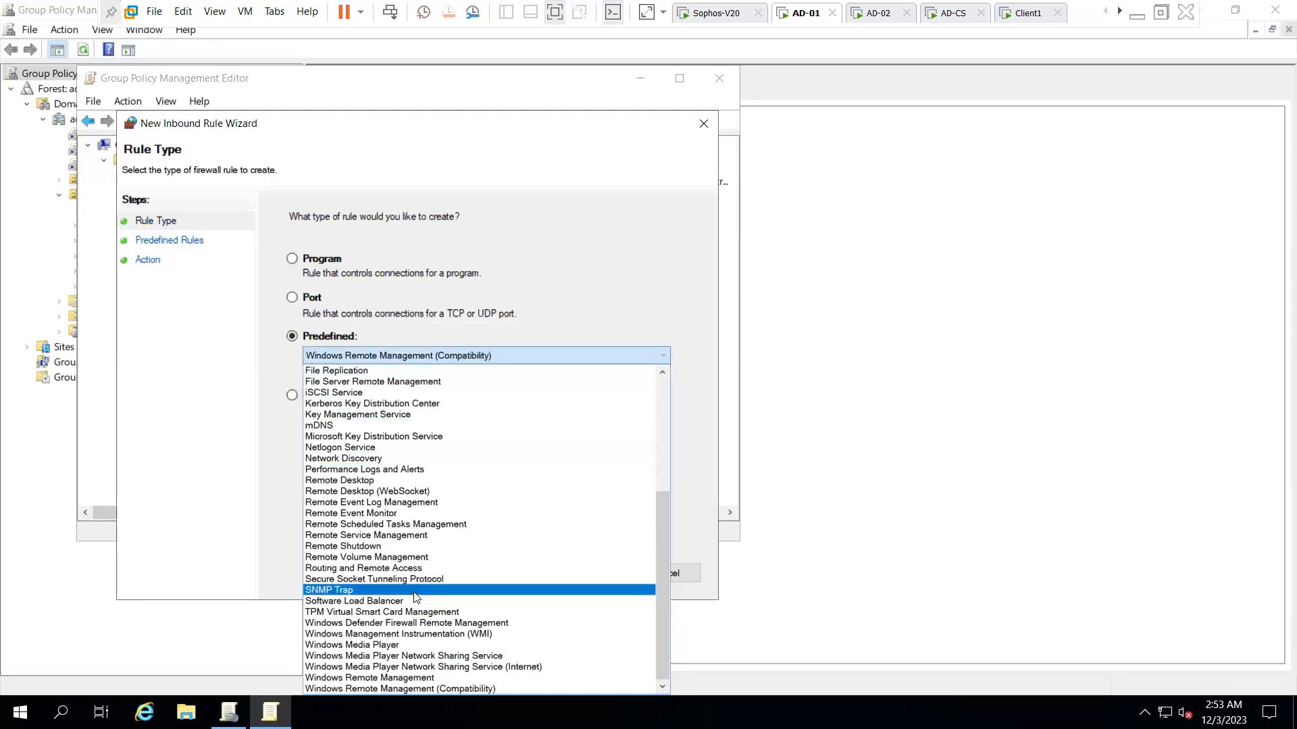
click(414, 558)
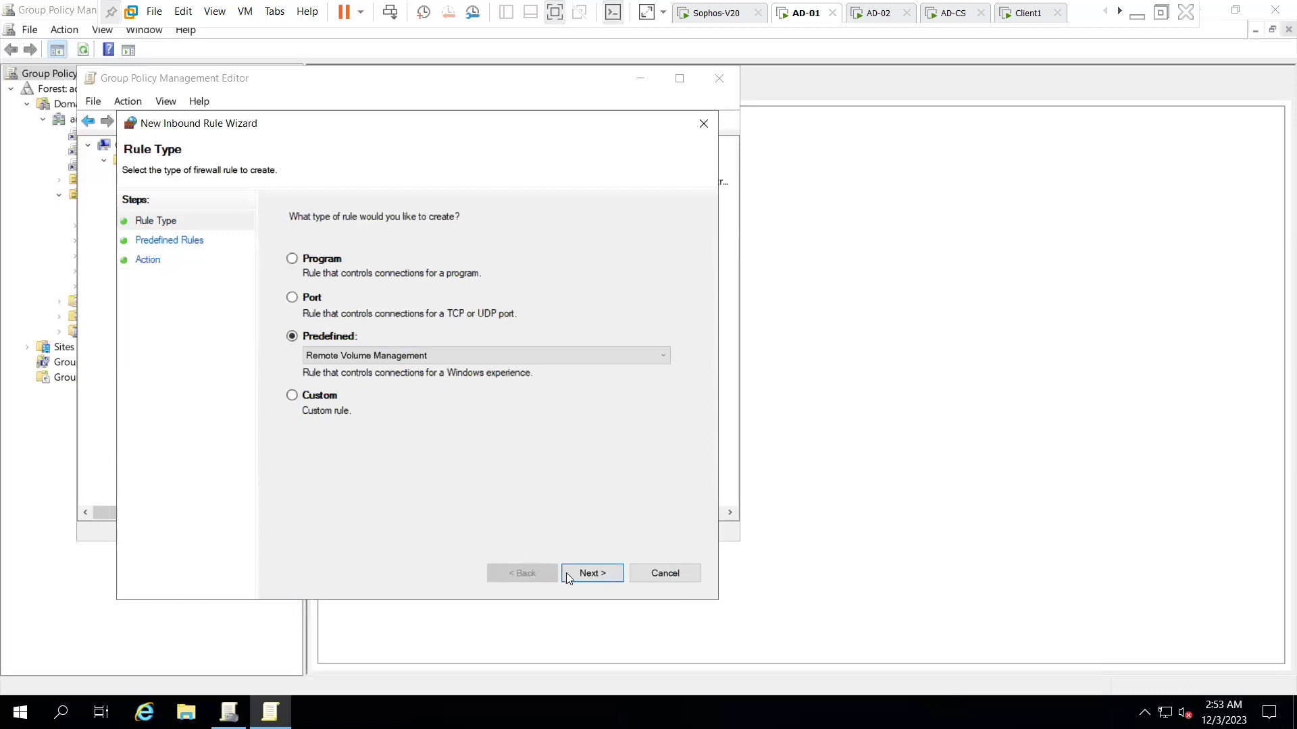
click(416, 355)
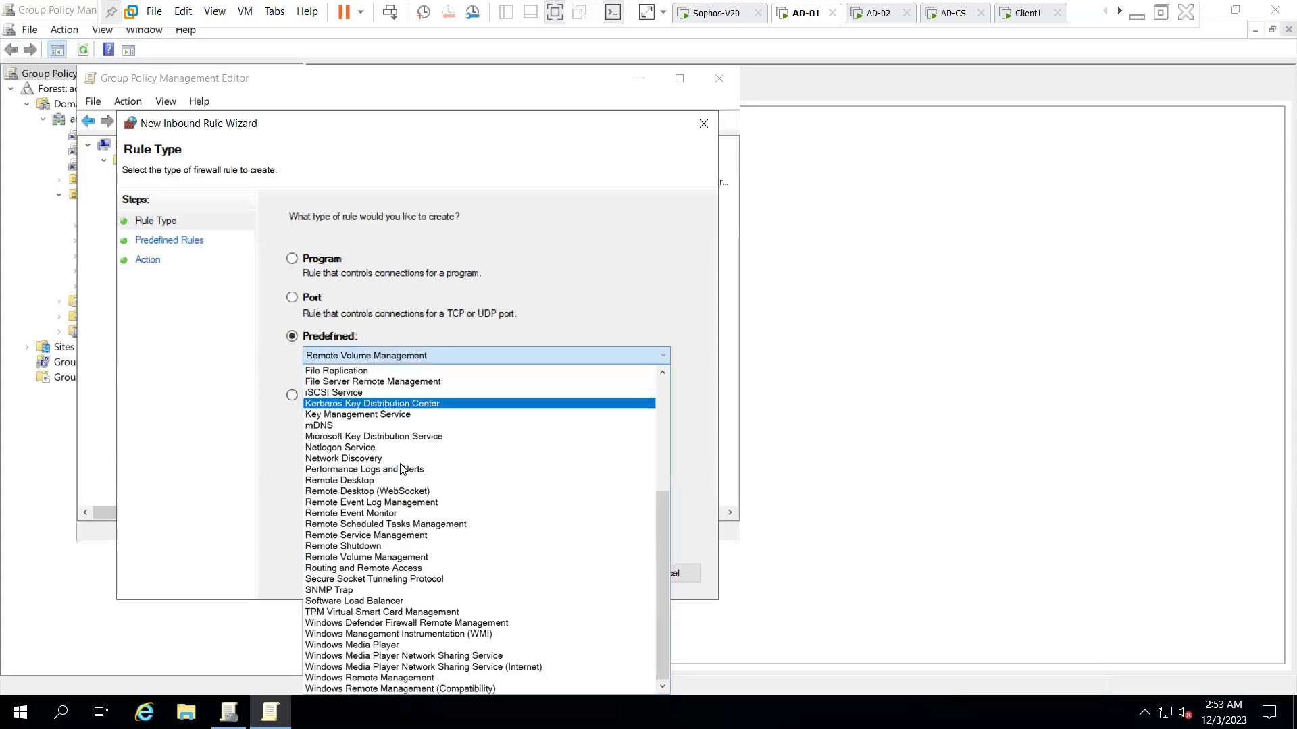
click(395, 537)
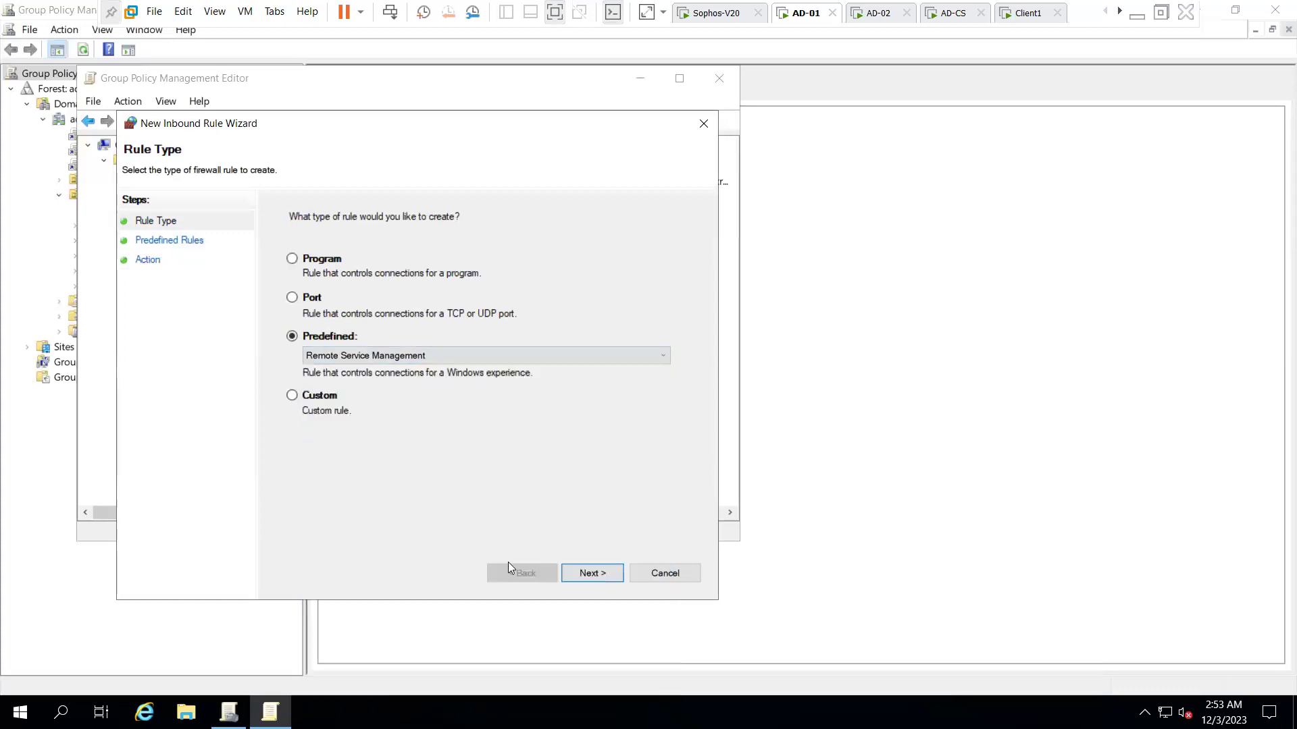
click(592, 574)
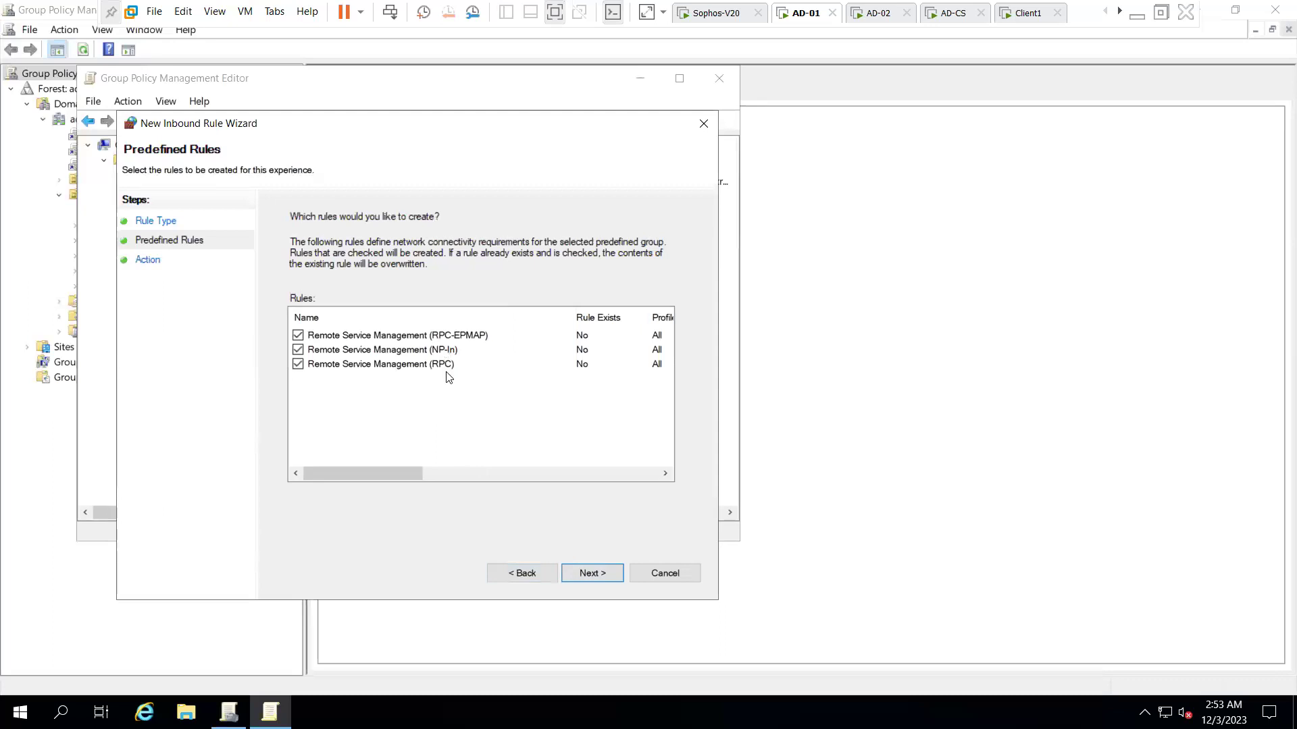
click(1134, 15)
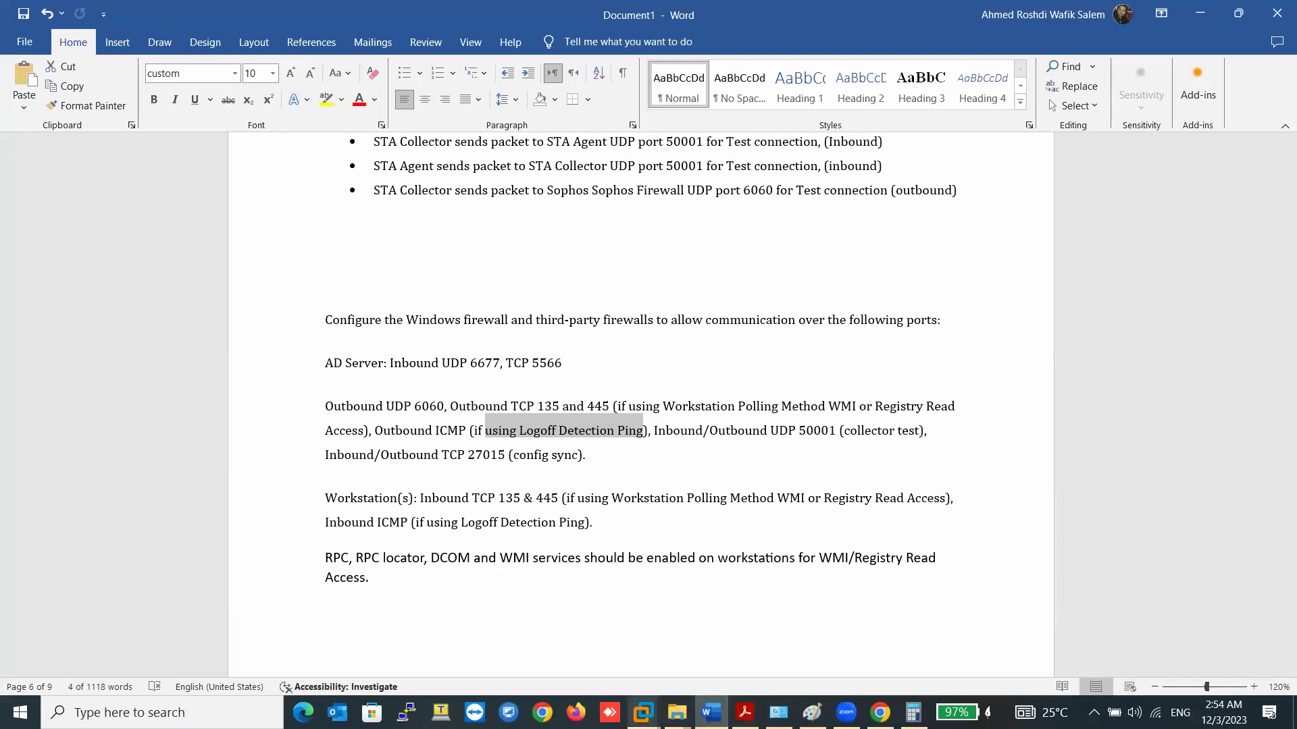
- After checking the Word port notes, return to the AD-01 virtual machine
click(642, 713)
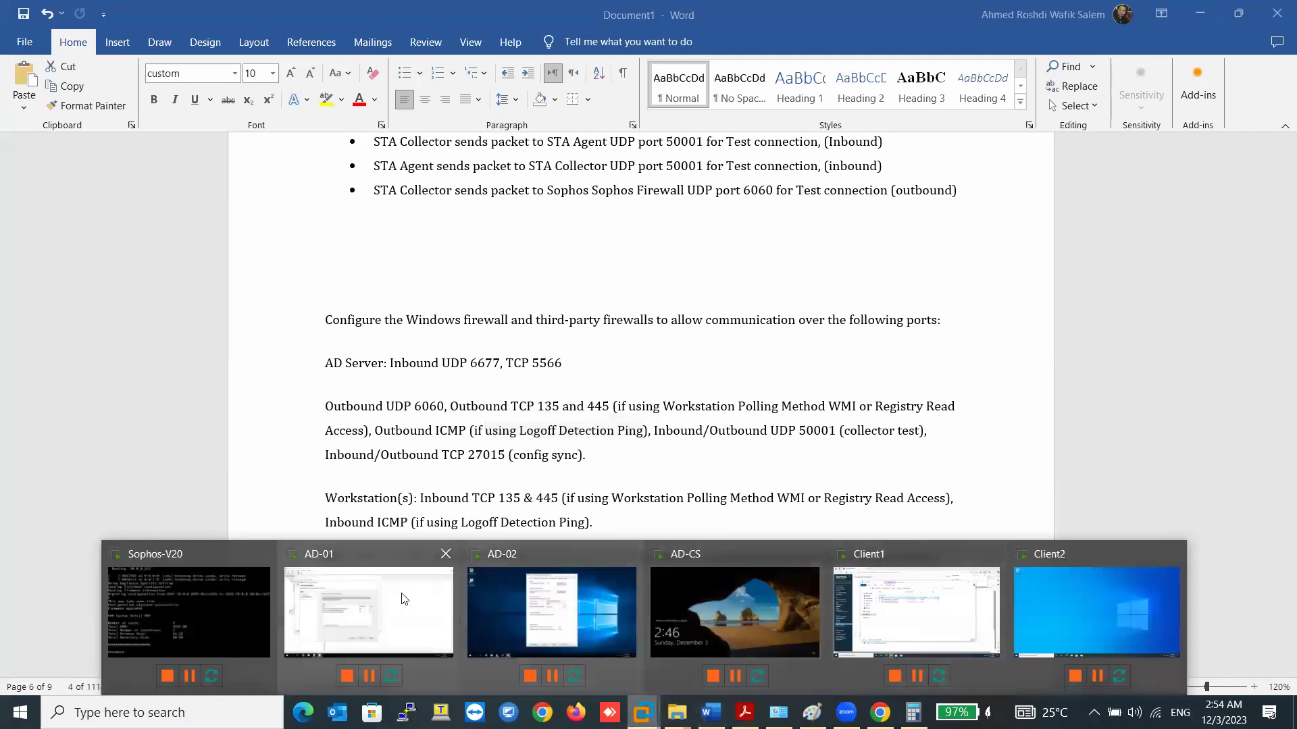
click(369, 611)
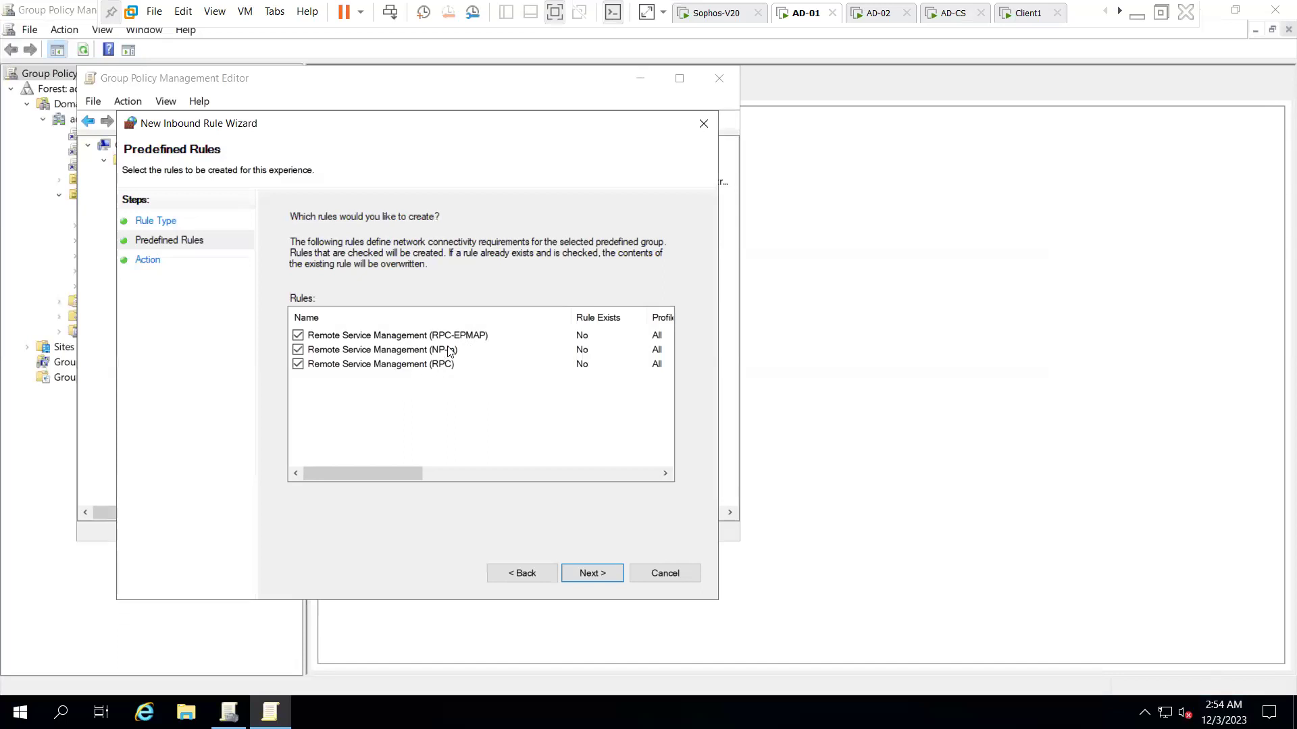
- Finish the Remote Service Management inbound rule without the RPC-EPMAP and NP-In rules
click(298, 336)
click(298, 350)
click(588, 572)
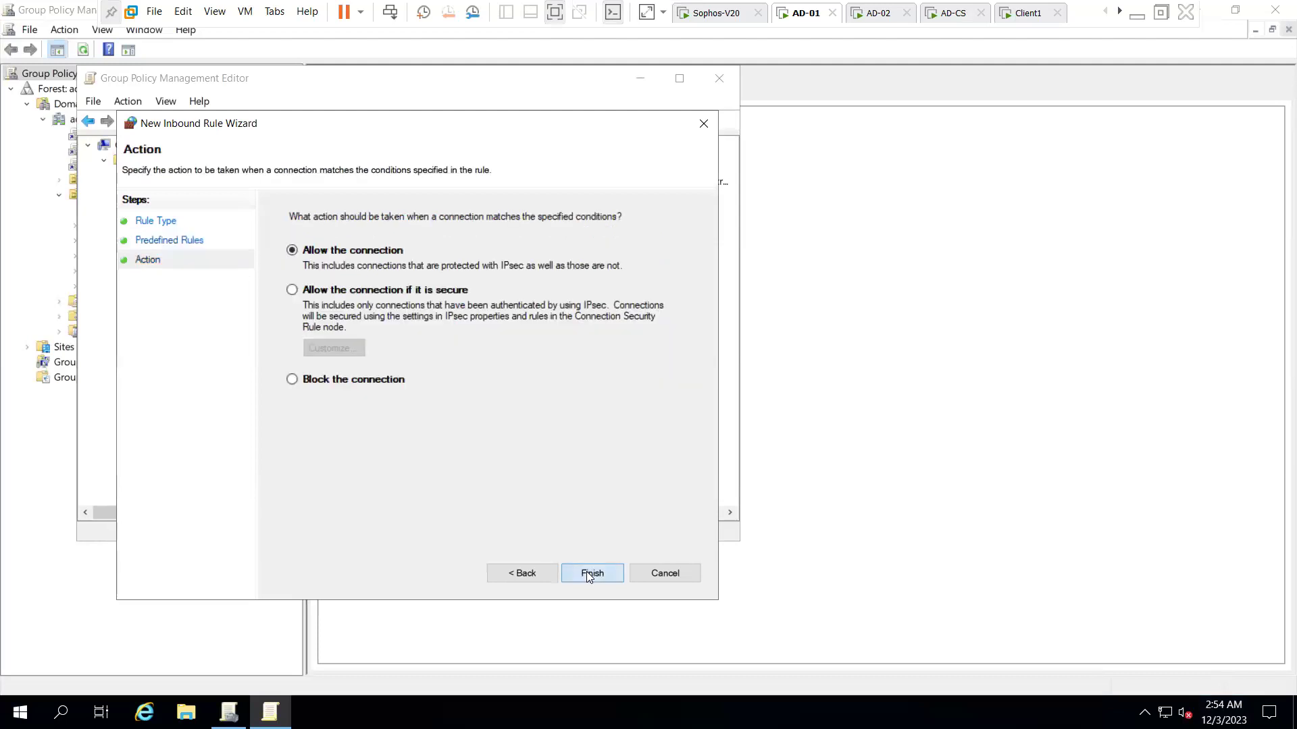
click(588, 573)
- Start another inbound rule and preview the Distributed Transaction Coordinator predefined group's rules
right_click(446, 254)
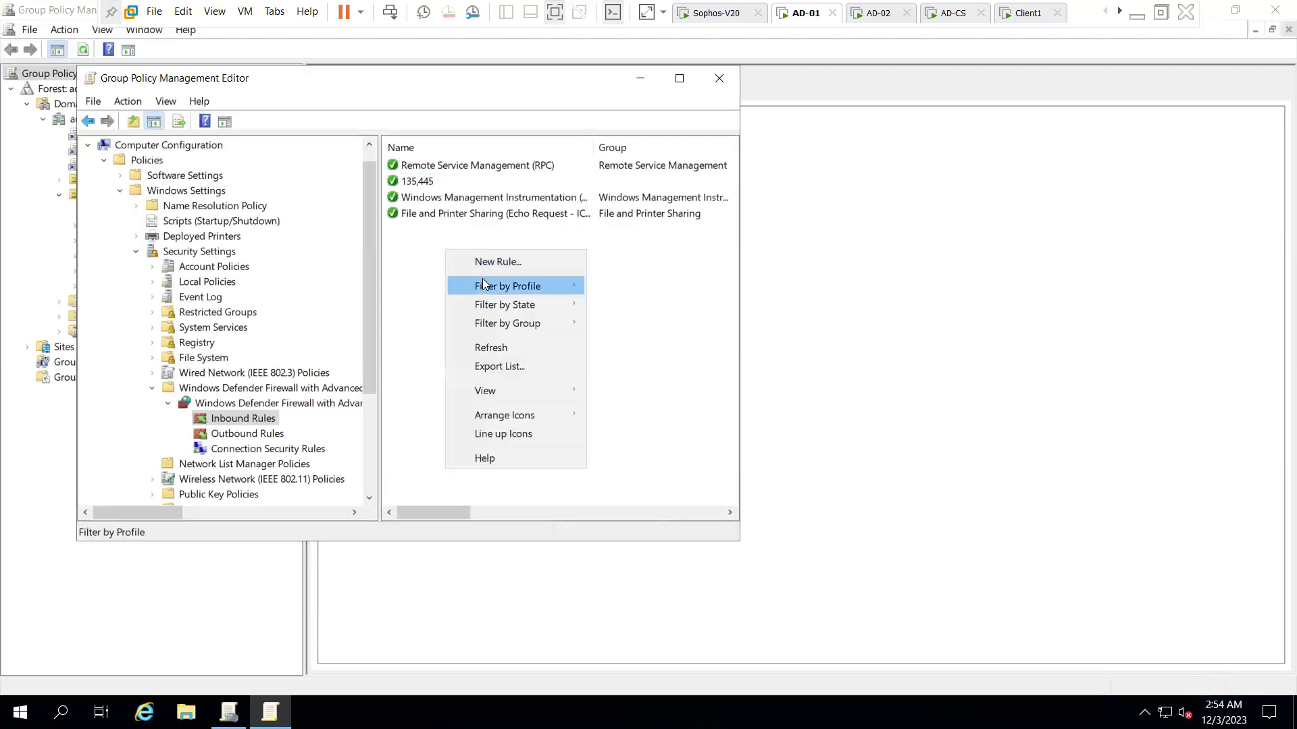
click(490, 261)
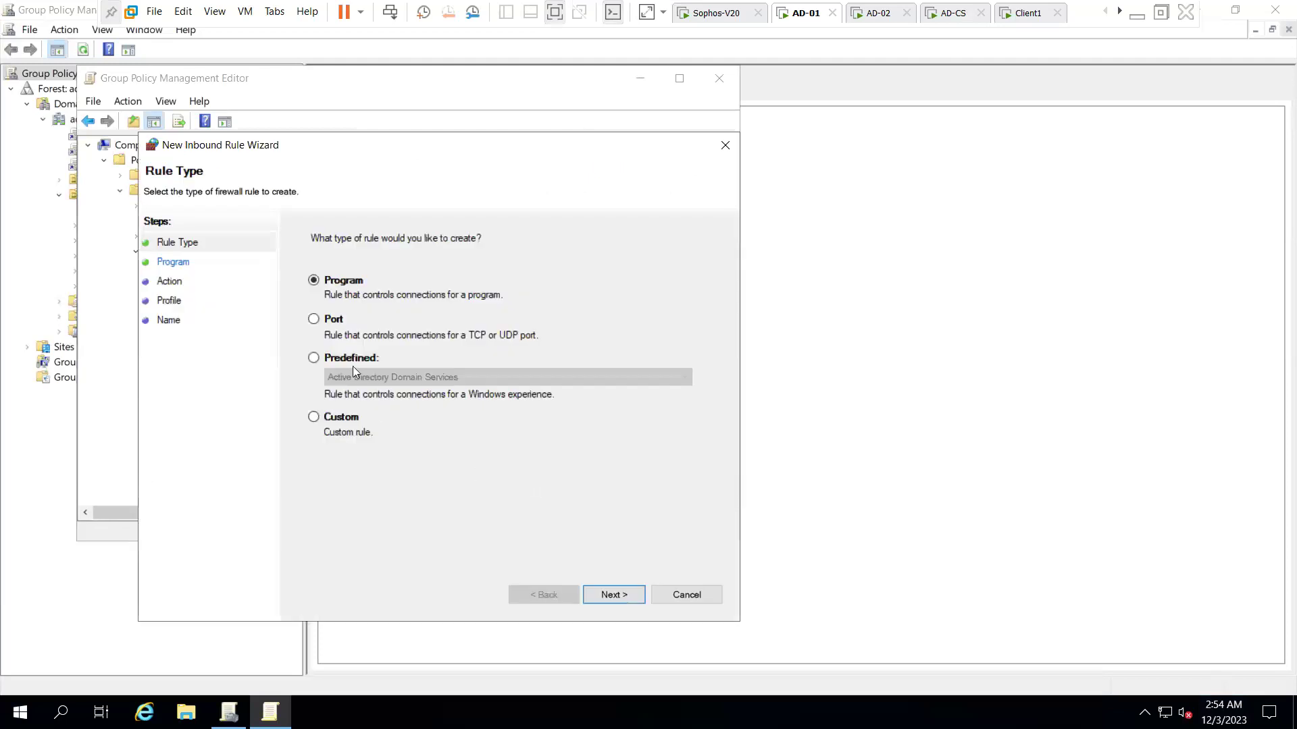
click(353, 363)
click(381, 378)
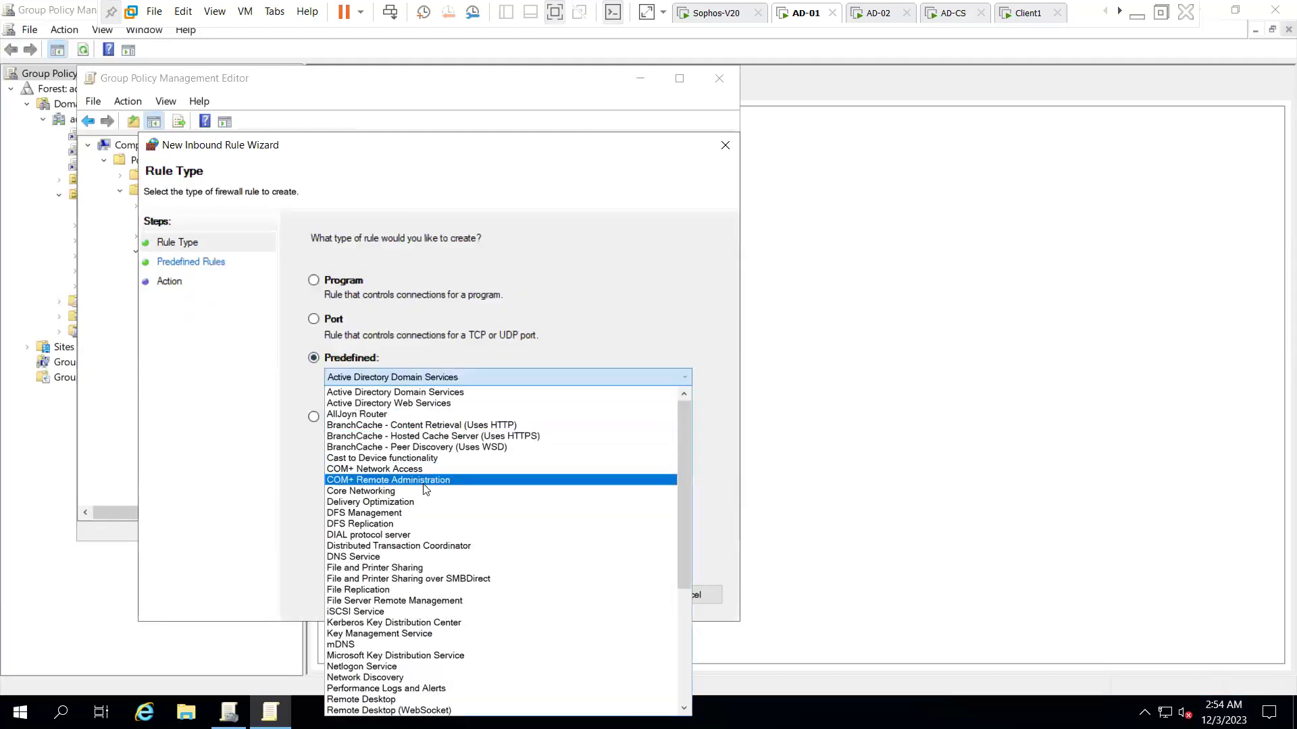
scroll(425, 486, down, 1)
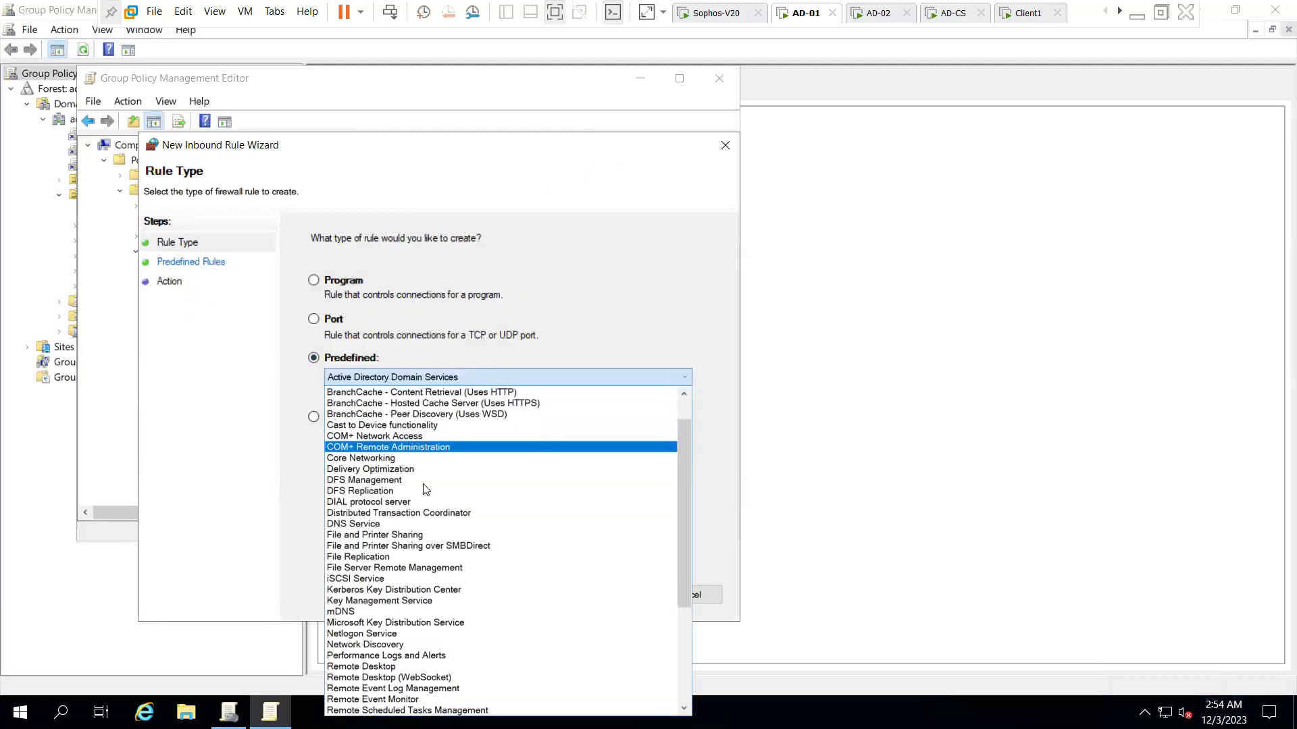
scroll(426, 488, down, 1)
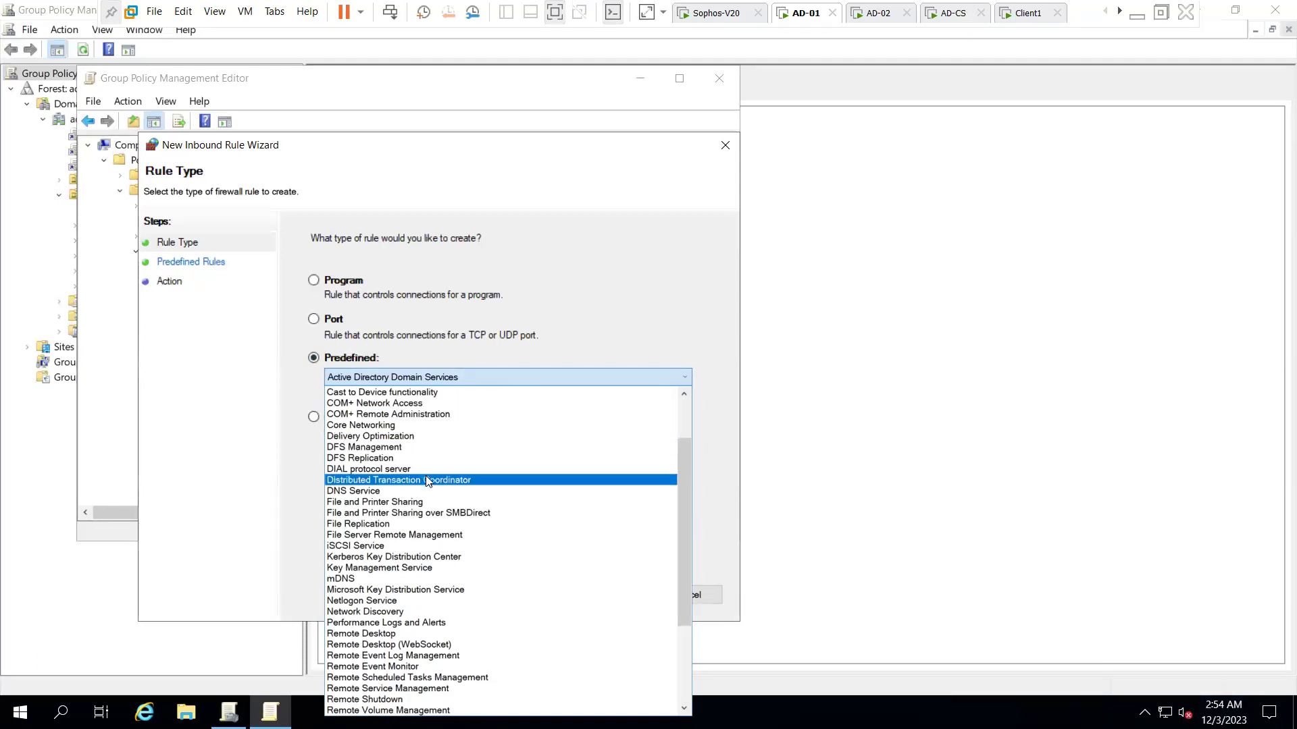
click(425, 481)
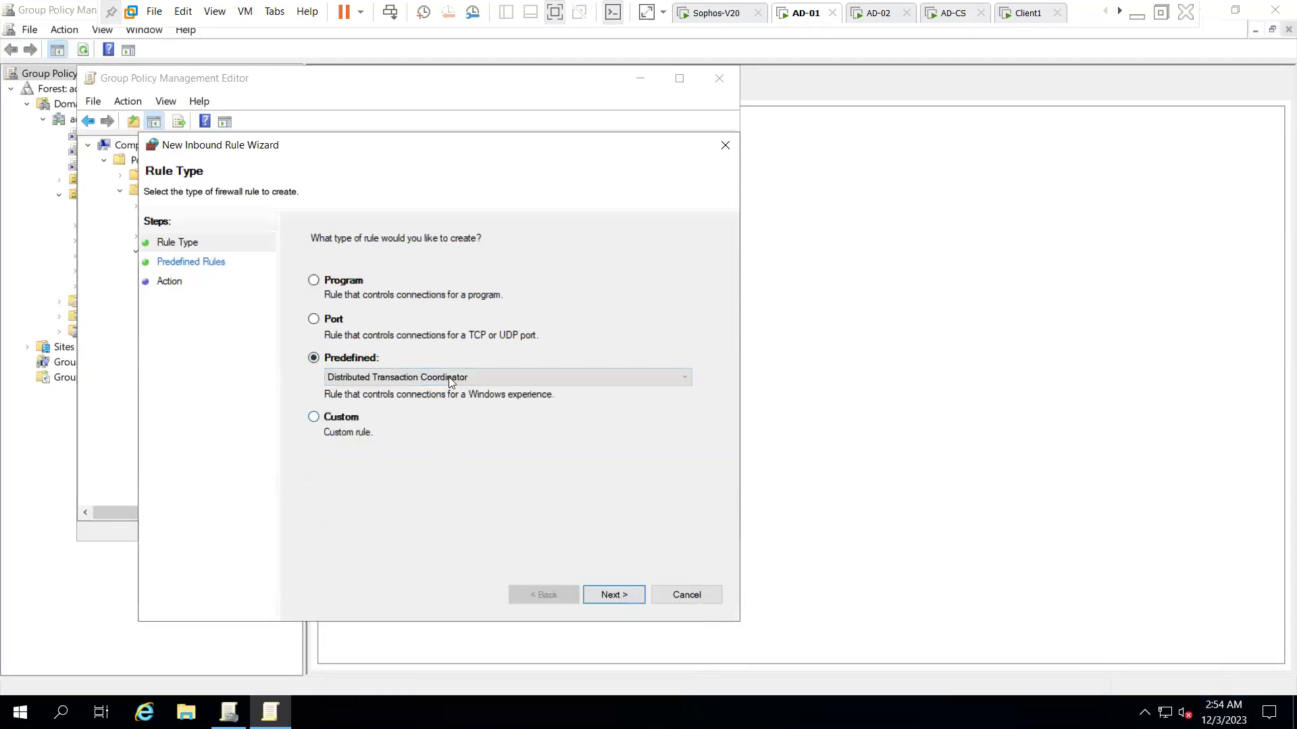
click(610, 595)
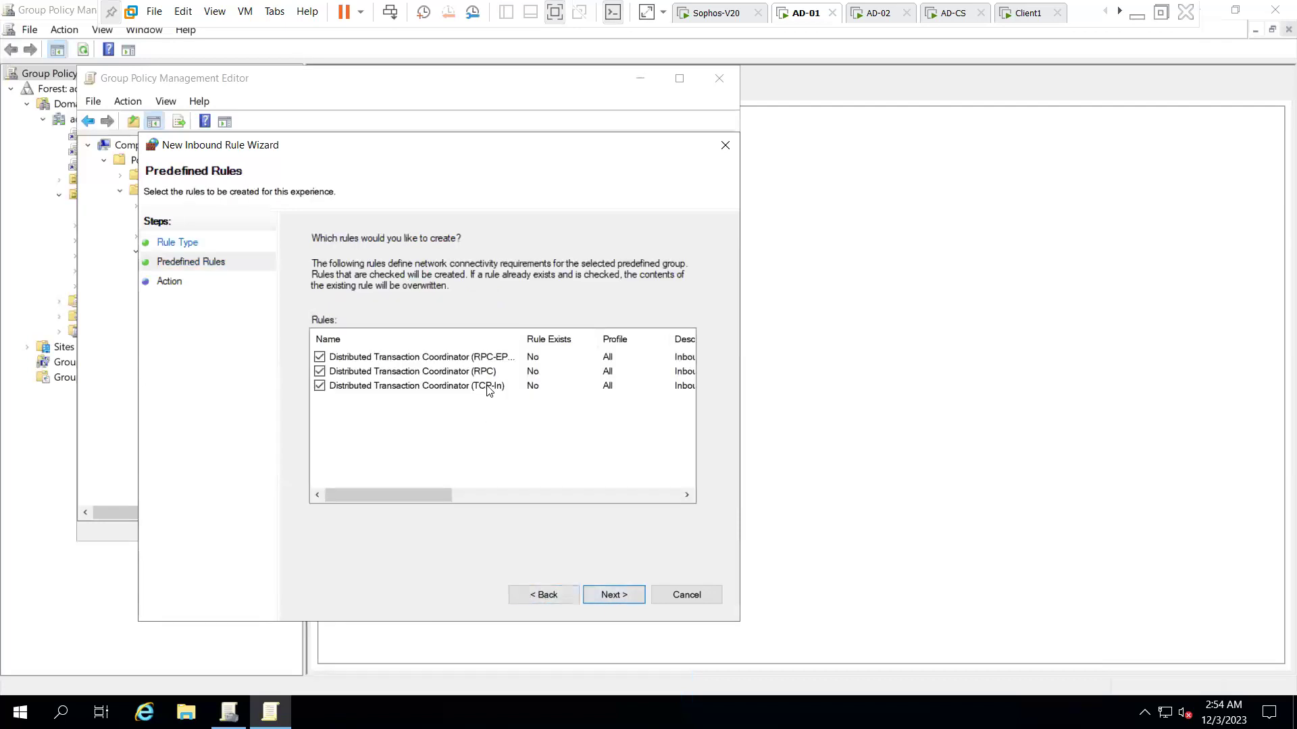
click(533, 596)
- Preview the rules in the Remote Event Log Management predefined group
click(379, 382)
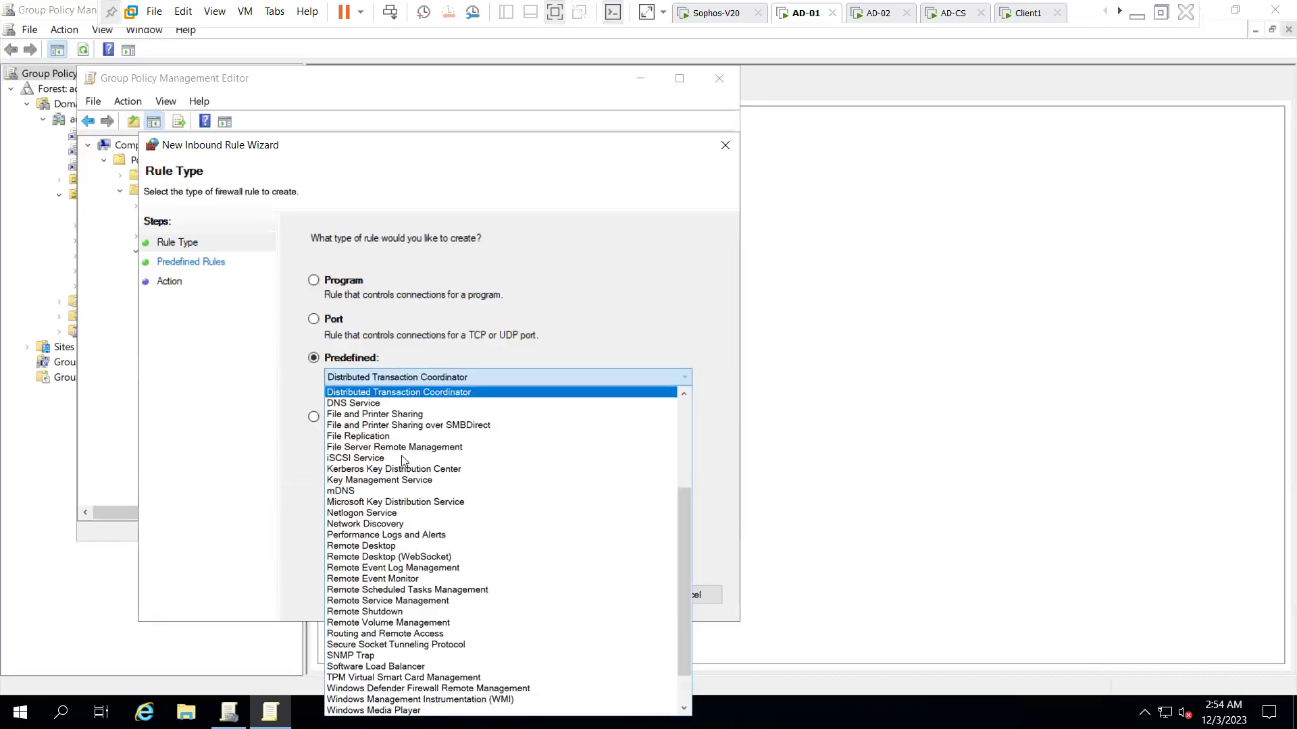
scroll(419, 500, down, 1)
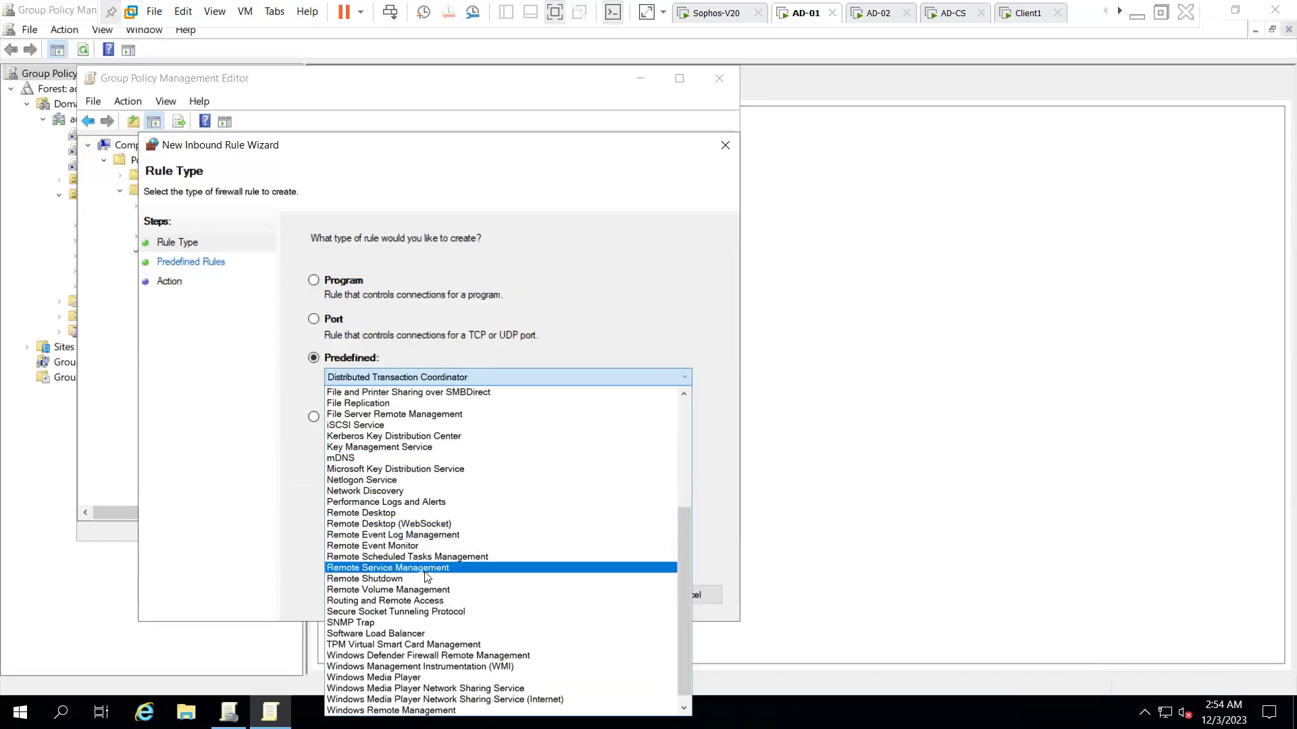
click(409, 535)
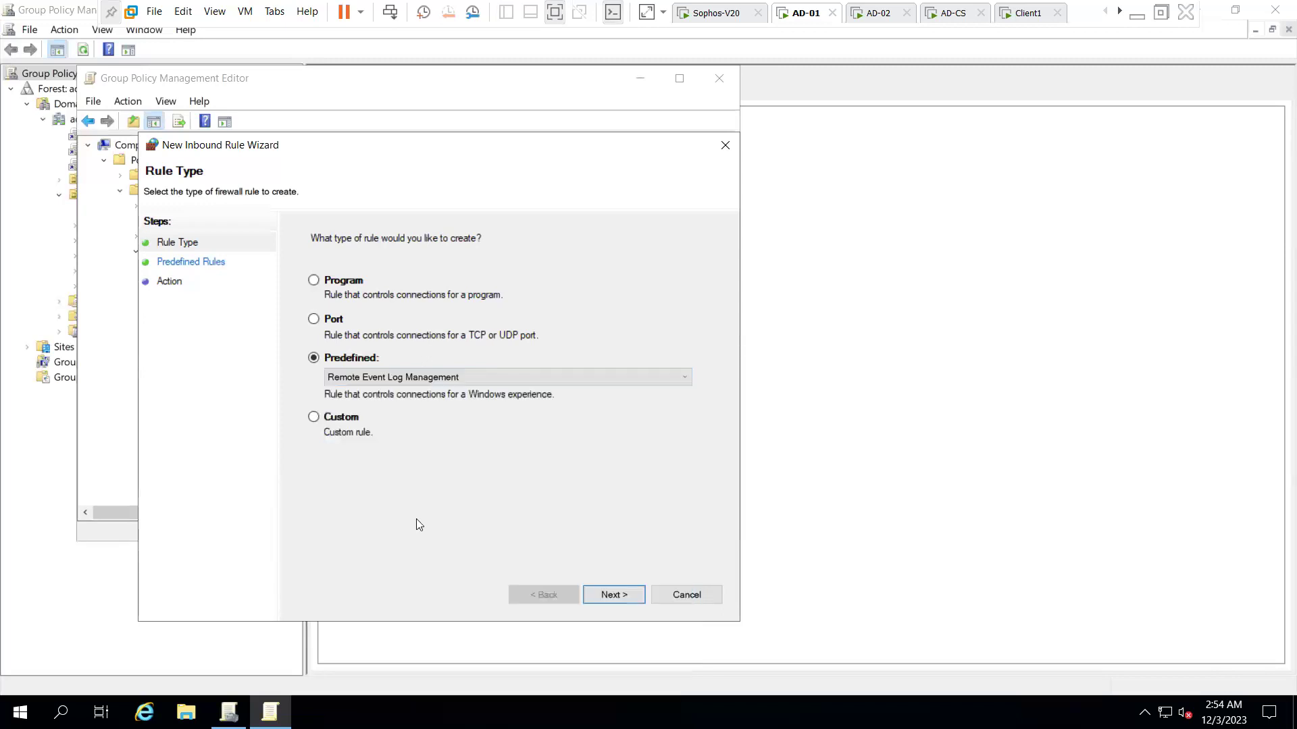
click(605, 595)
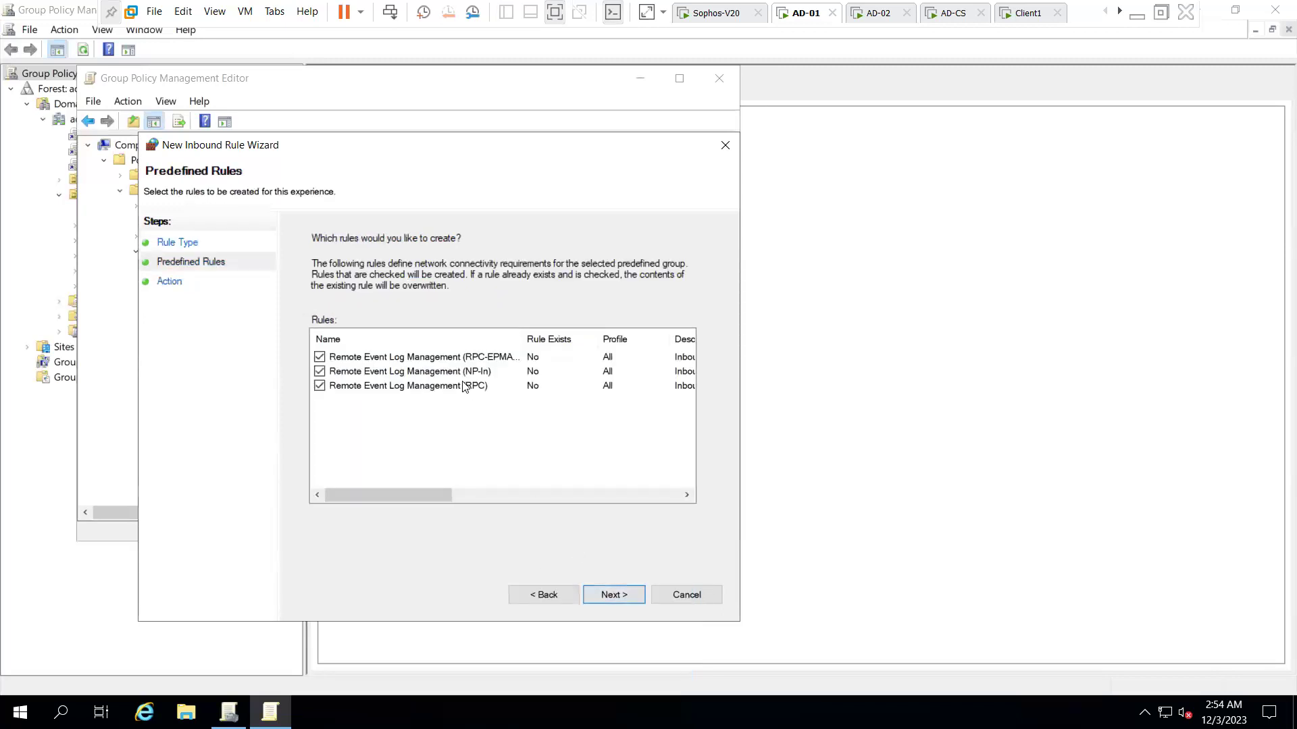
click(538, 594)
- Preview the rules in the Remote Scheduled Tasks Management predefined group
click(419, 378)
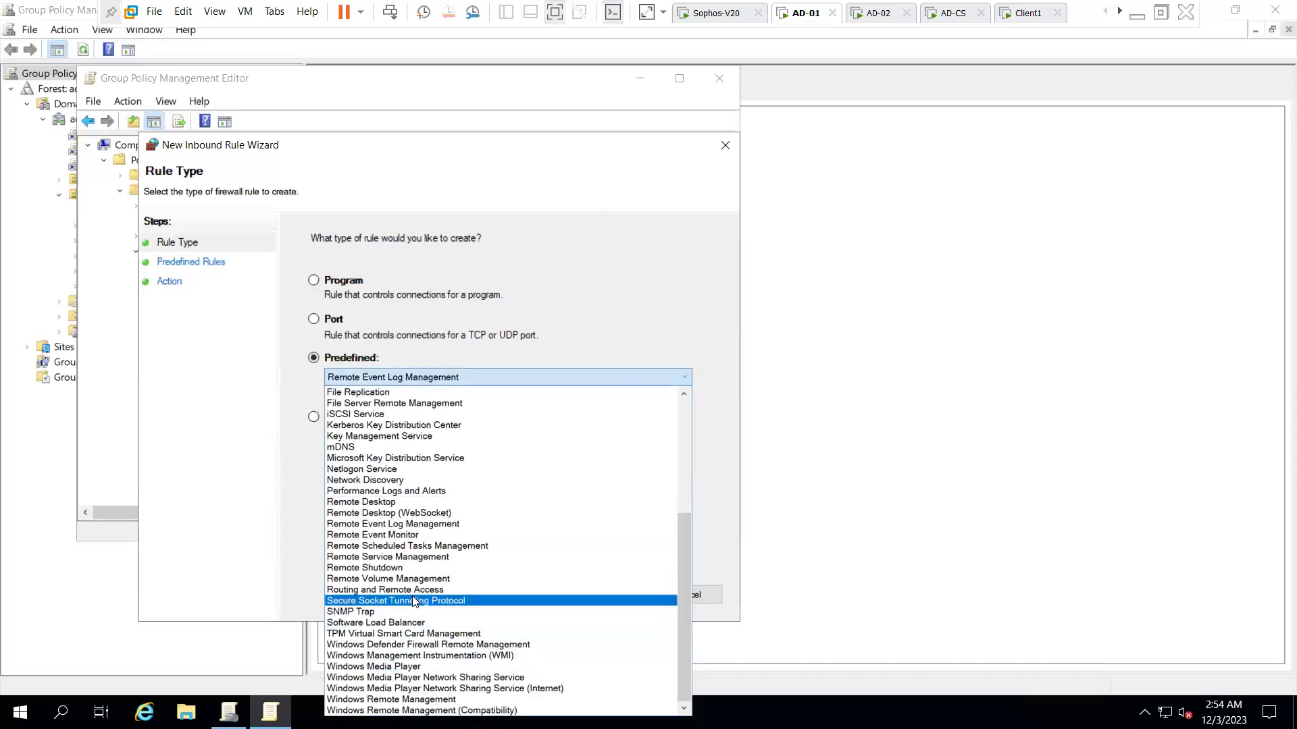
click(418, 545)
click(597, 593)
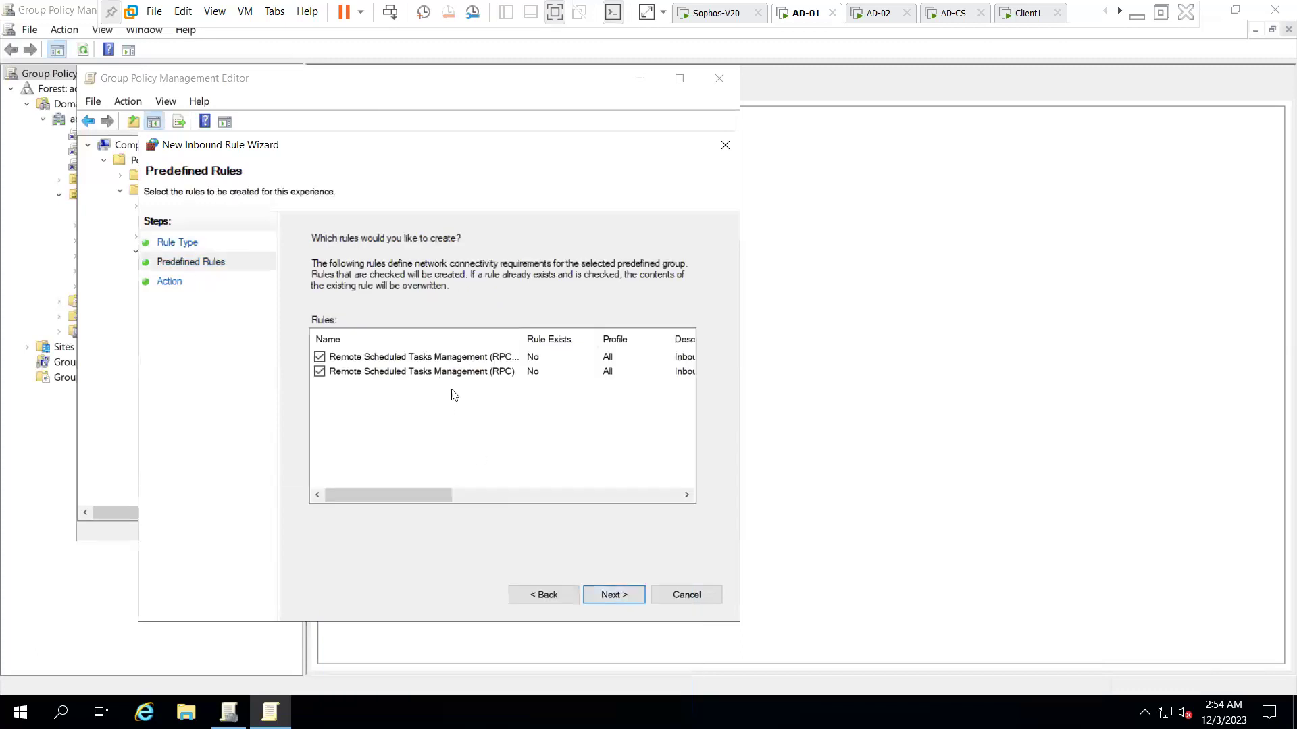
drag(586, 337, 585, 338)
click(537, 595)
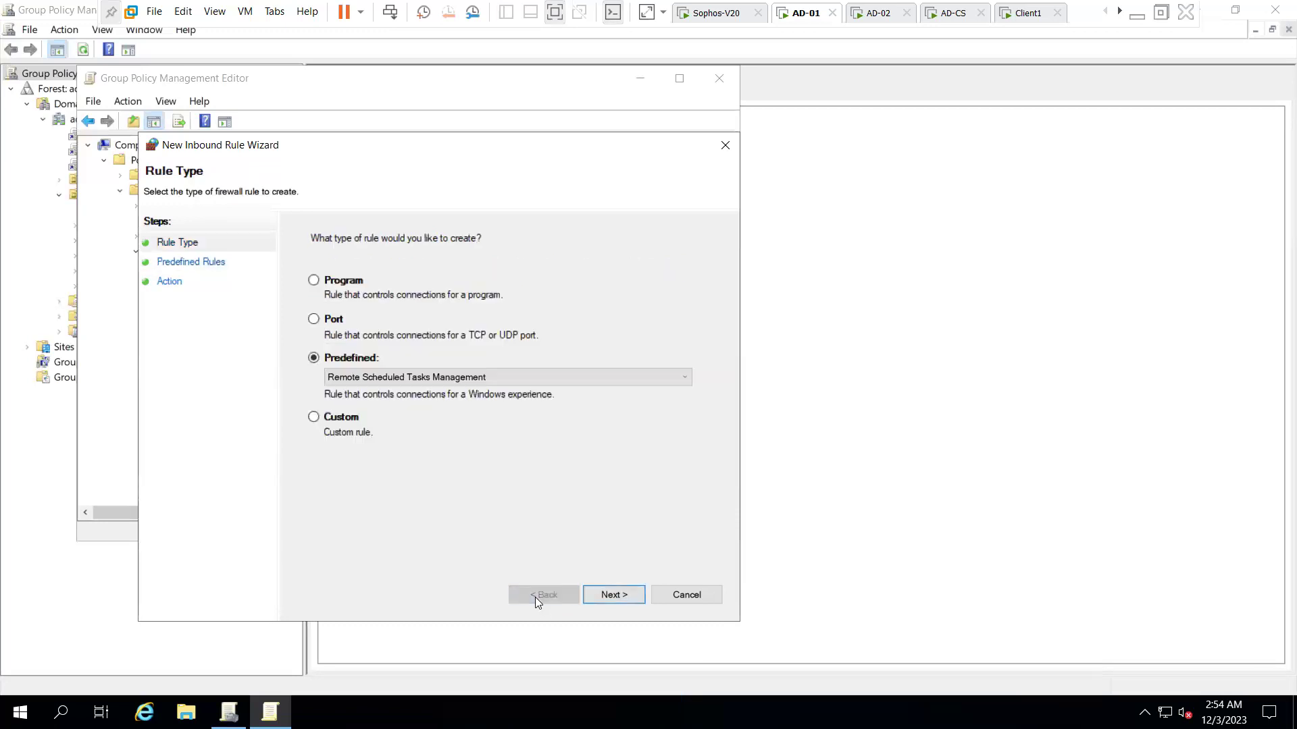
- Copy the text 'RPC, RPC locator, DCOM' from the Word notes
click(1137, 13)
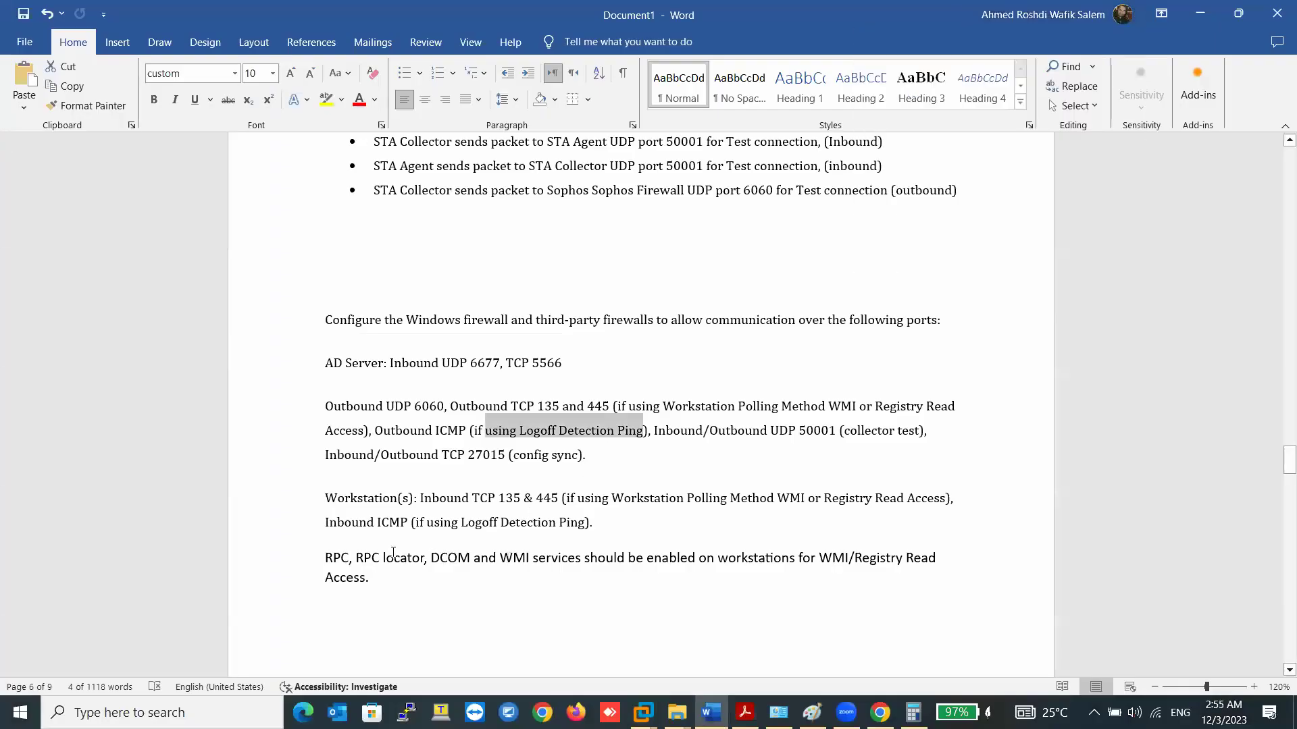
drag(329, 558, 473, 558)
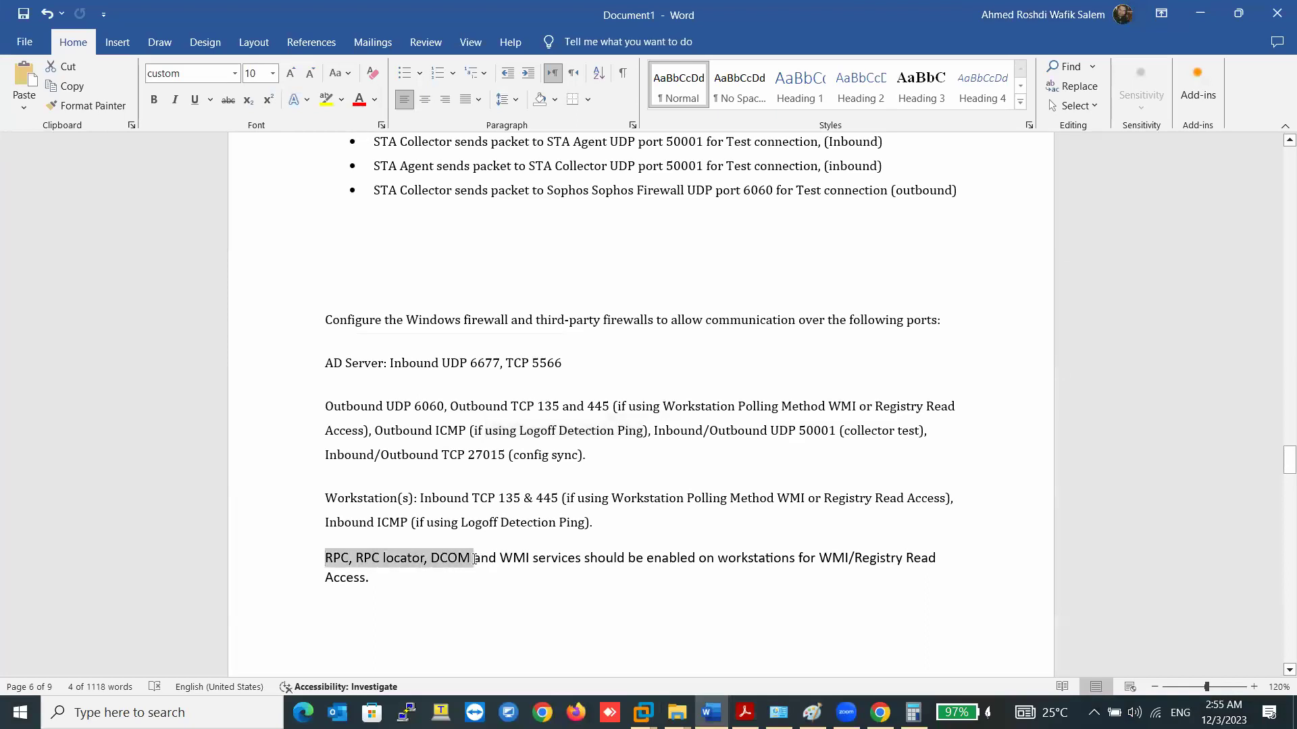
right_click(464, 559)
click(516, 336)
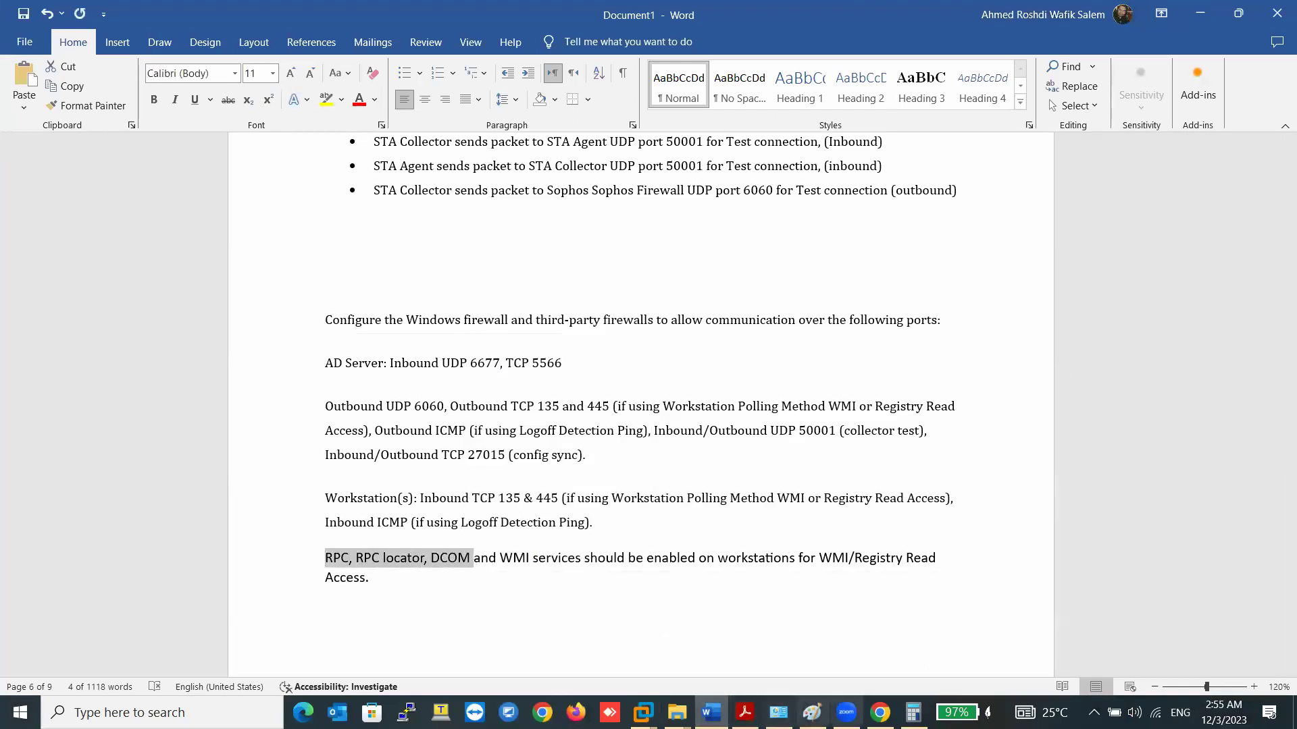
click(880, 712)
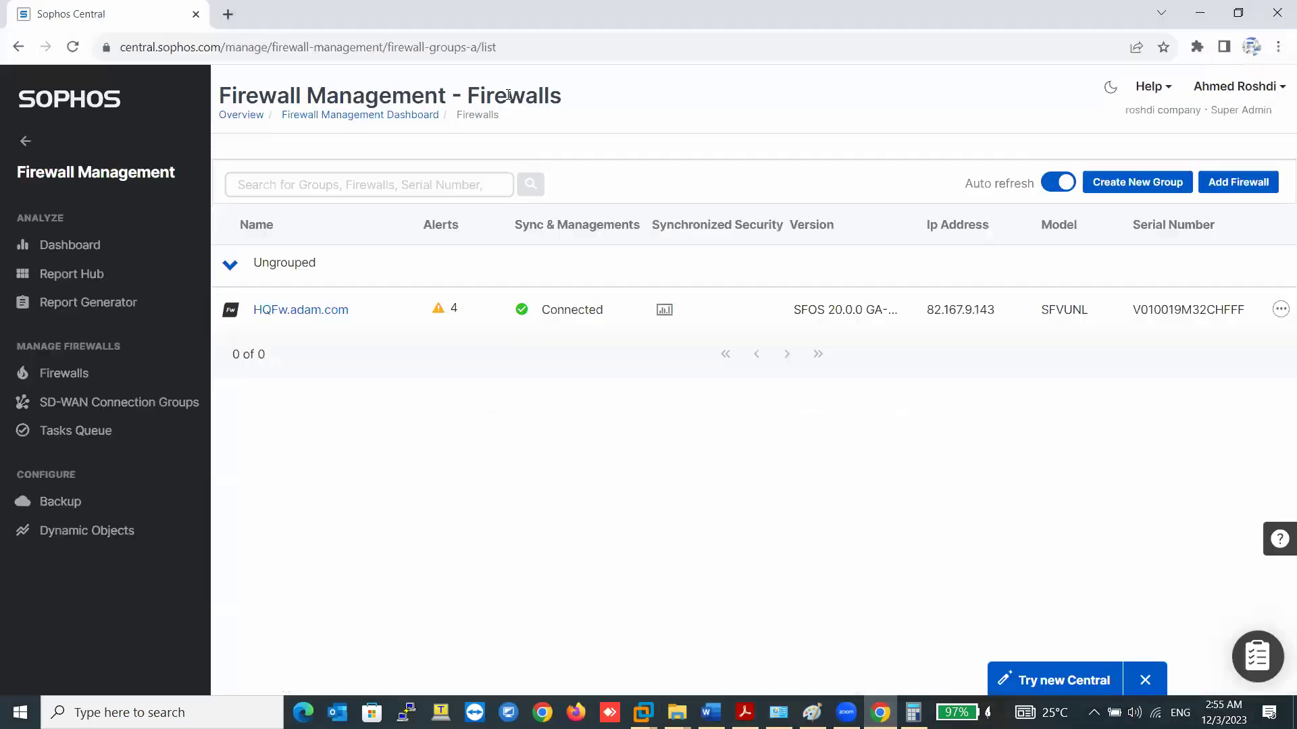
- Search Google for 'rpc rpc locator dcom in windows firewall' in a new tab
click(227, 14)
right_click(244, 42)
click(284, 138)
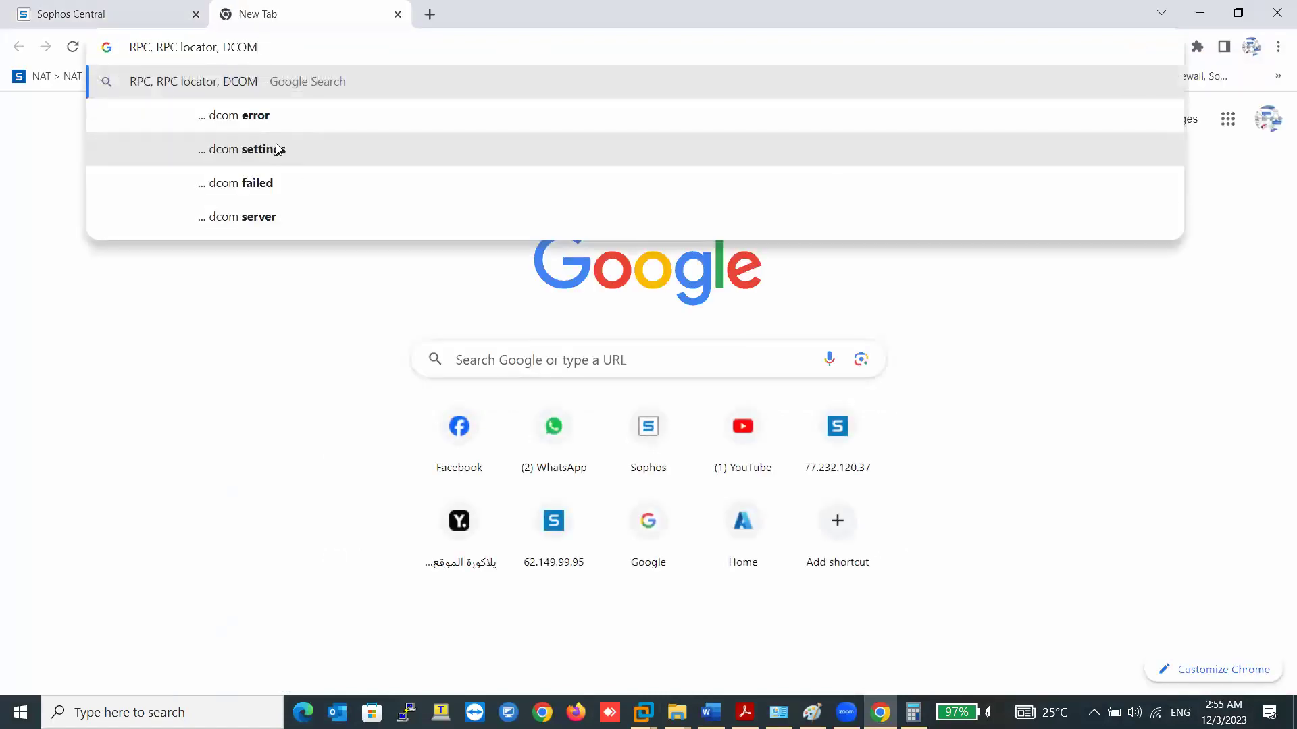
text(in)
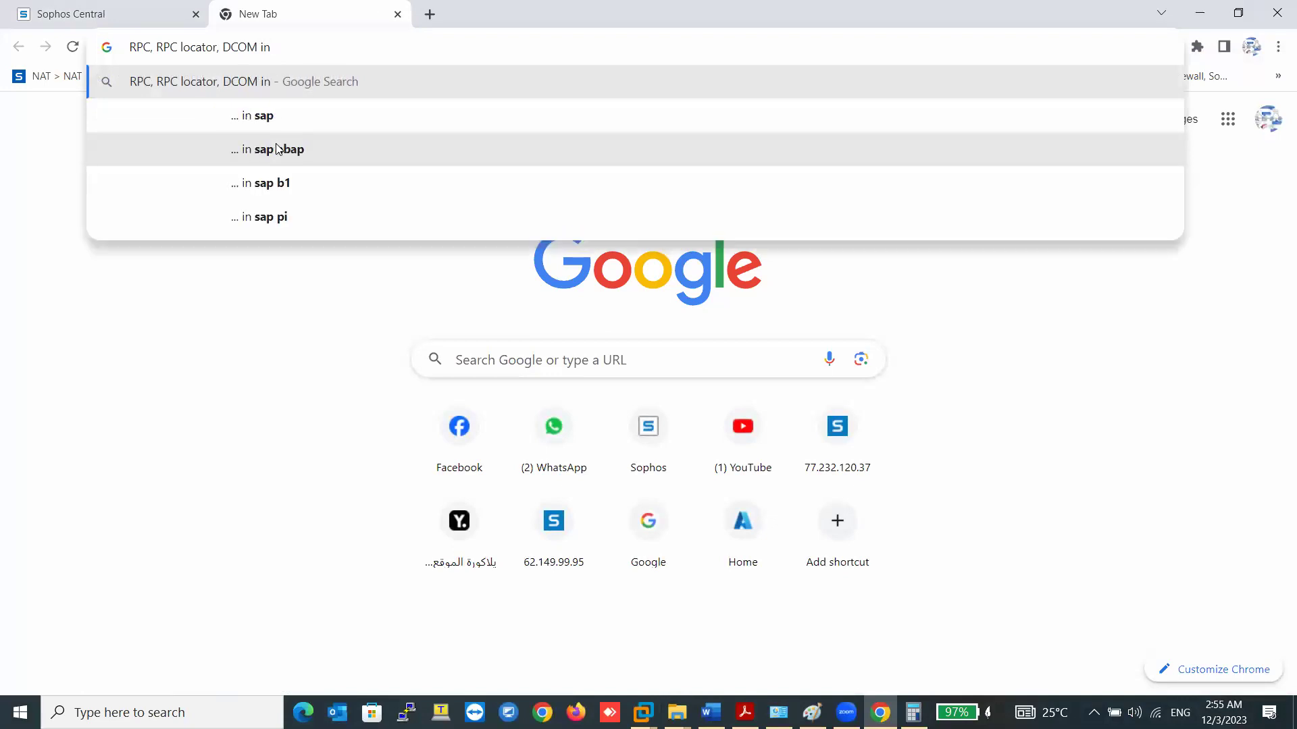
text( wind)
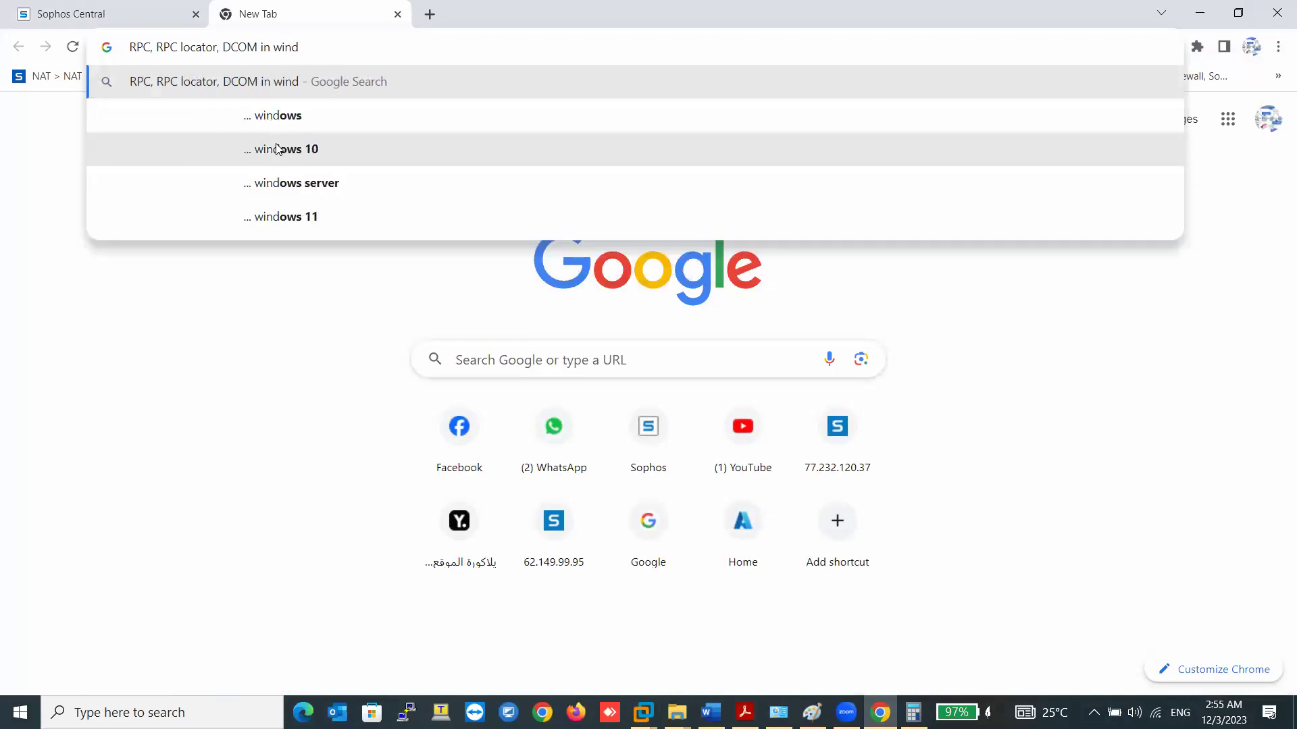
key(Down)
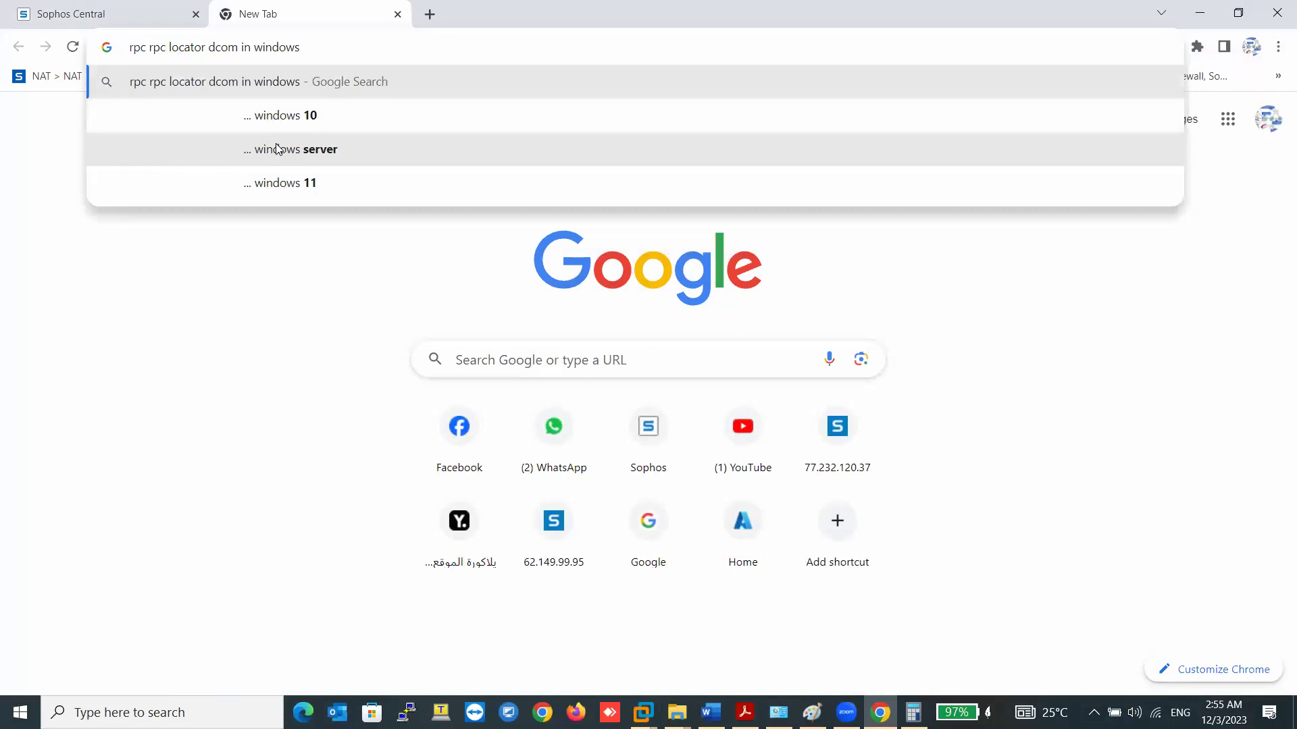
text(firew)
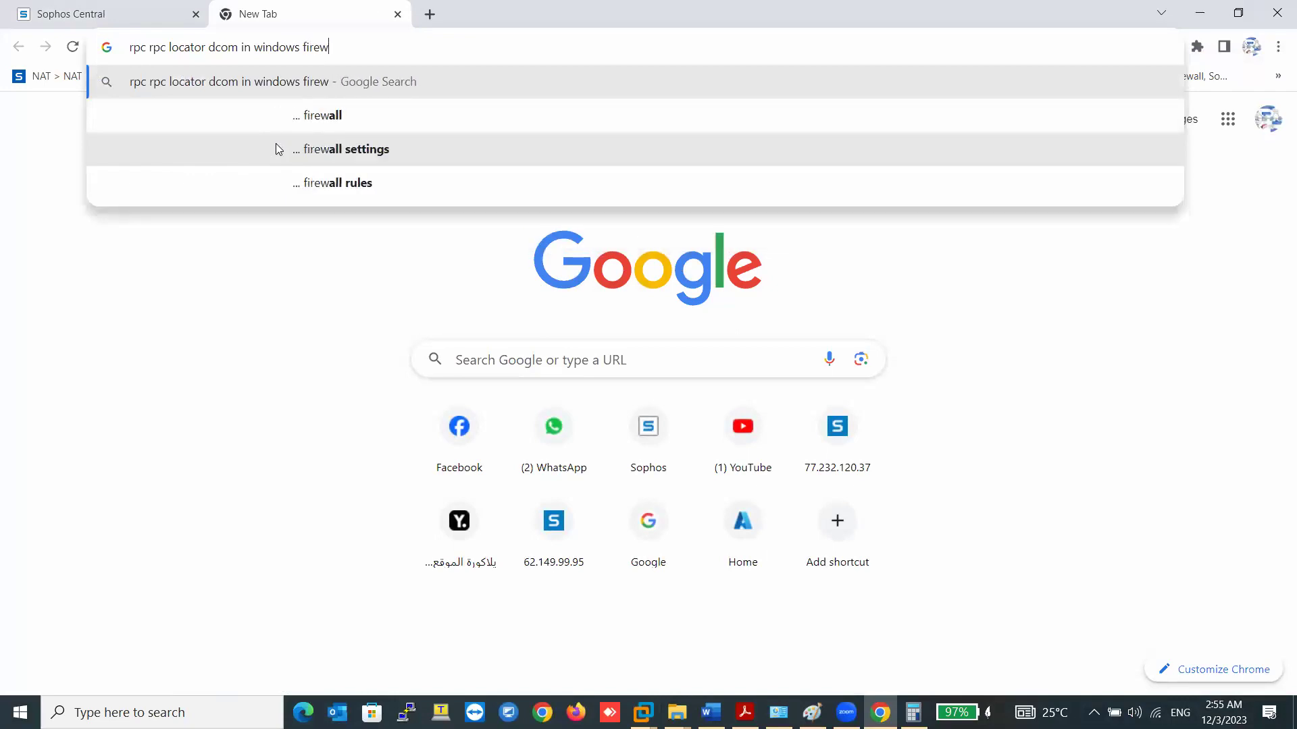
key(Down)
key(Return)
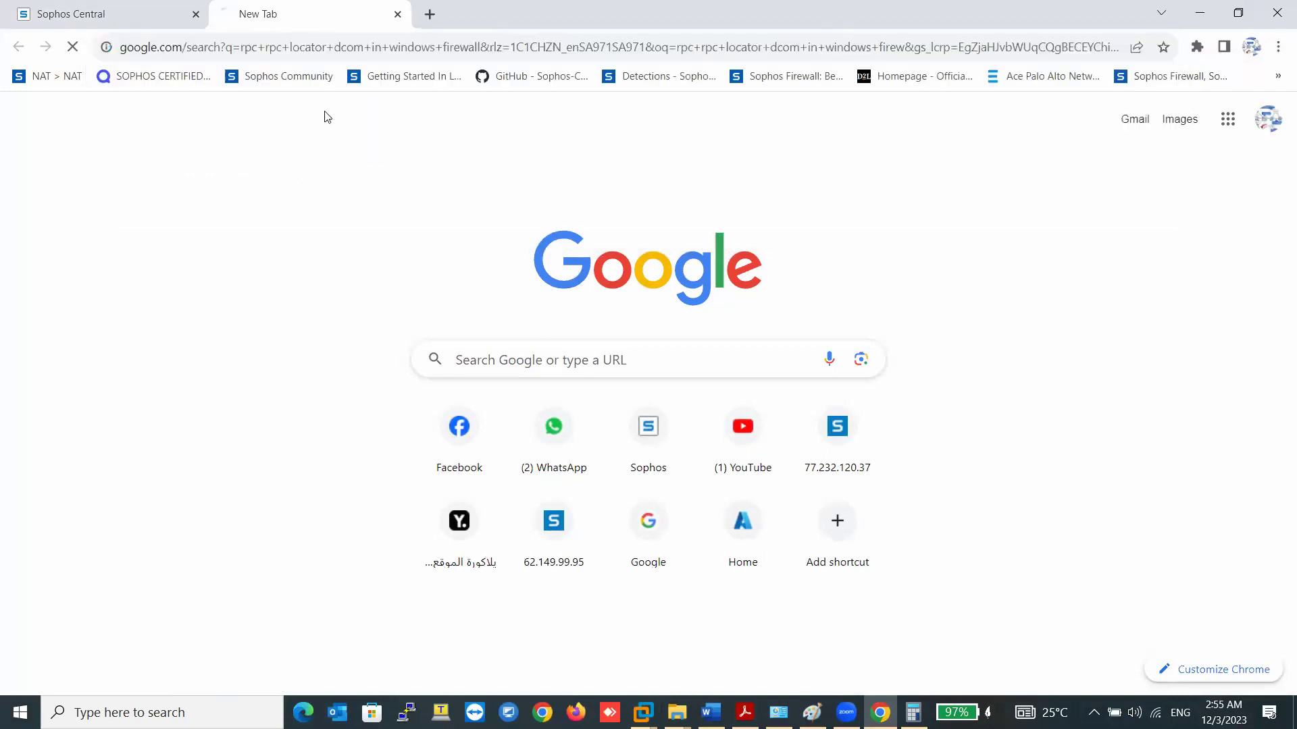
- Open the Microsoft Learn and Barracuda results in new tabs
right_click(346, 268)
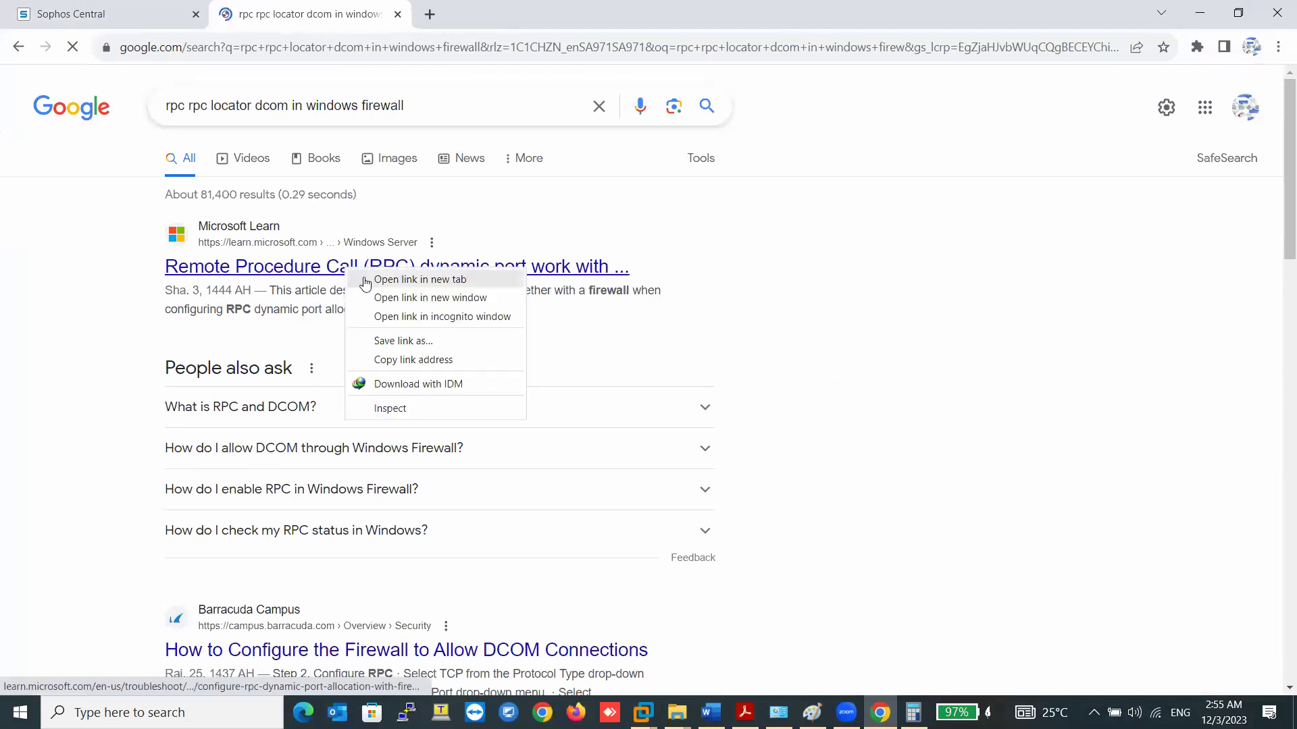
click(370, 279)
scroll(377, 284, down, 5)
right_click(376, 315)
click(420, 324)
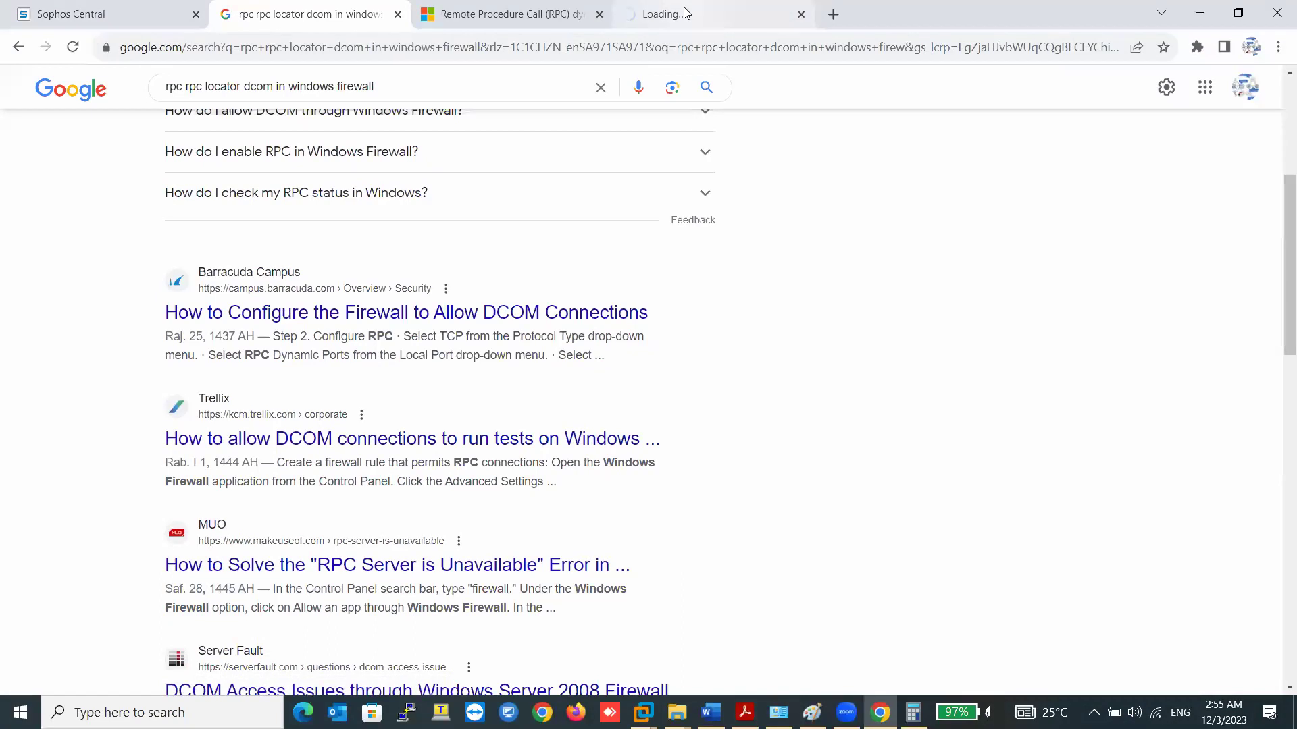
click(686, 13)
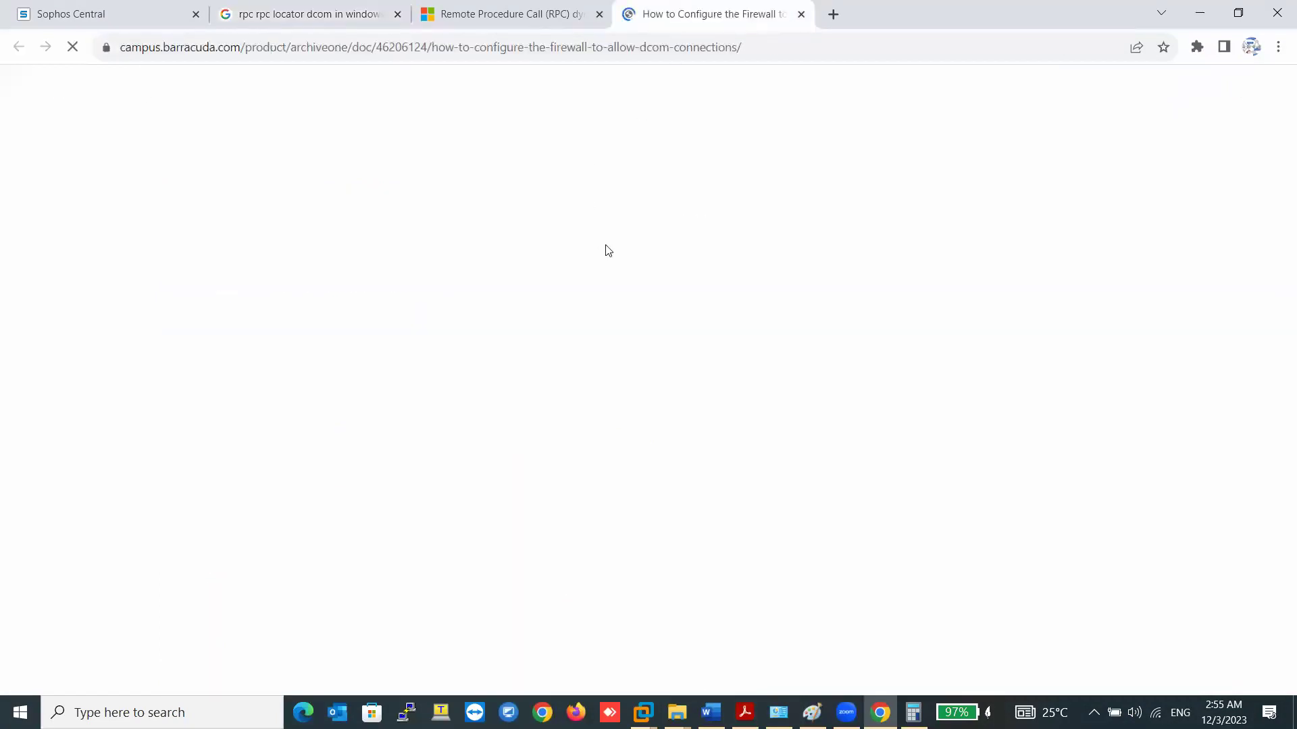
- Accept cookies and read Barracuda's DCOM firewall steps, selecting port 135
scroll(642, 304, down, 6)
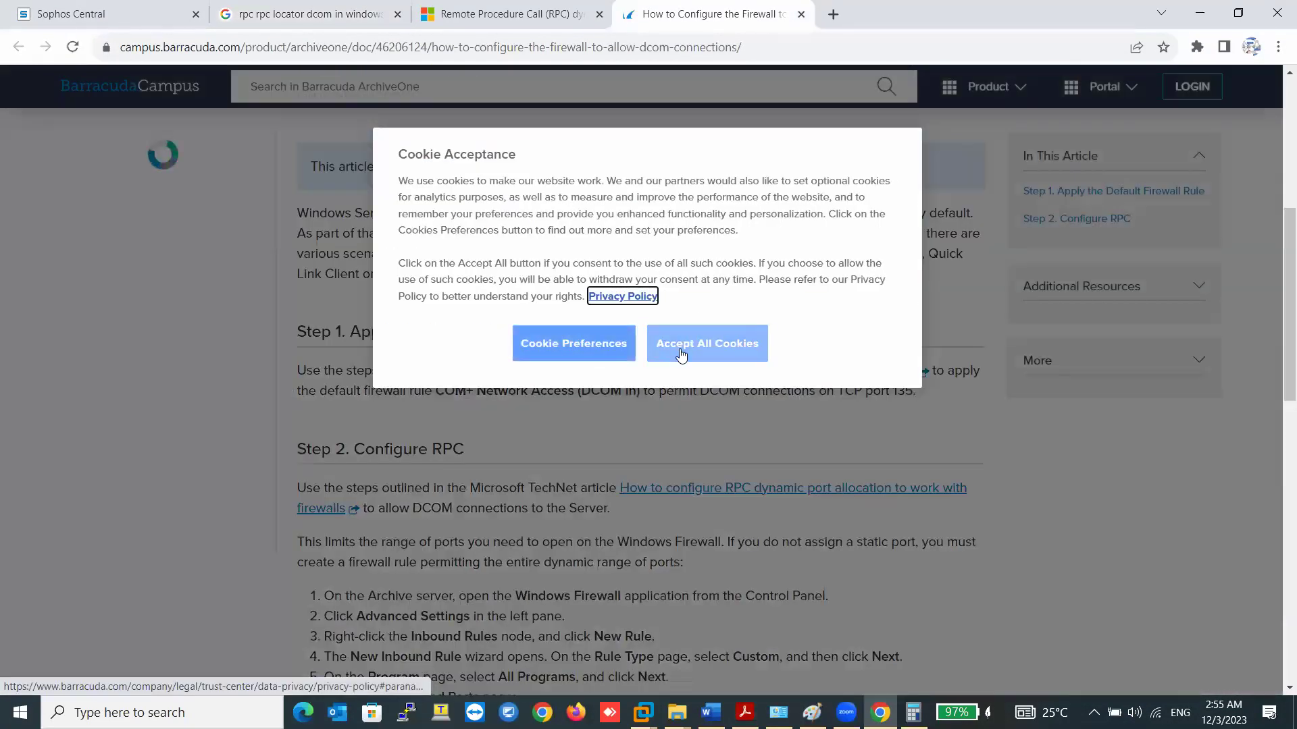
click(680, 355)
scroll(543, 372, down, 10)
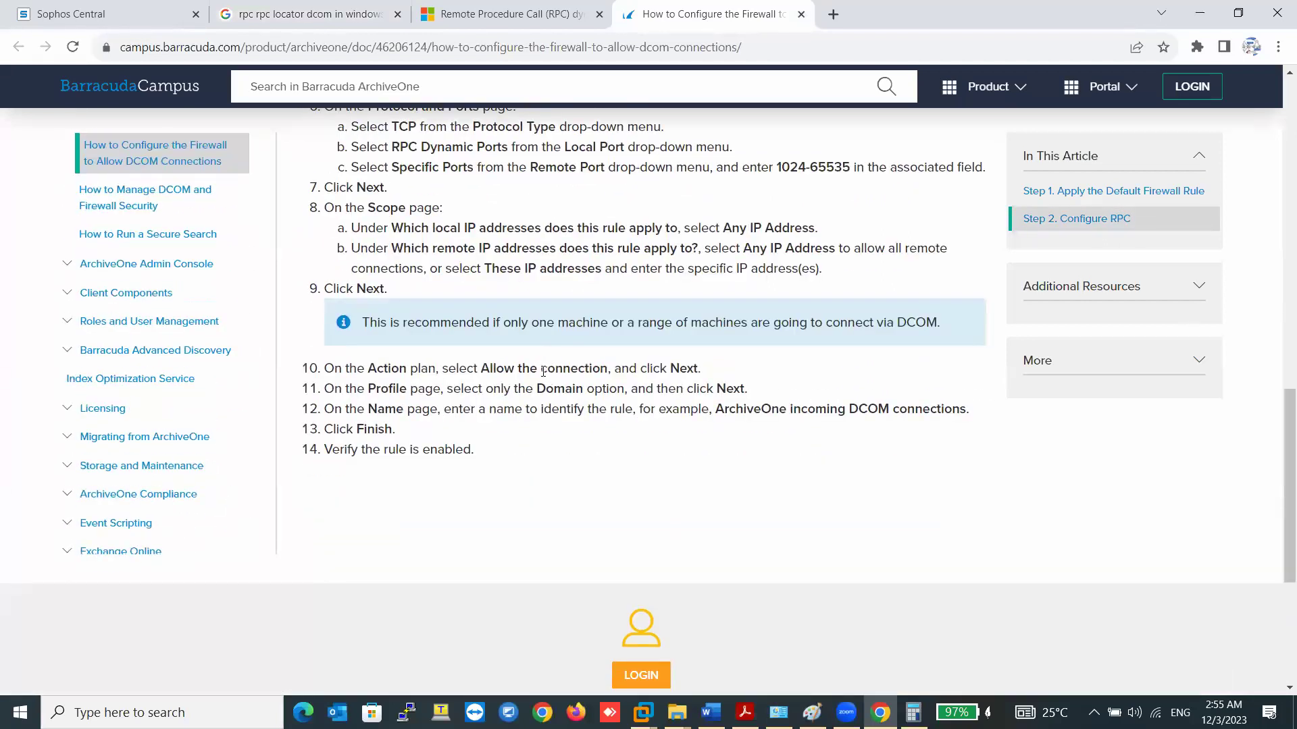
scroll(544, 372, up, 5)
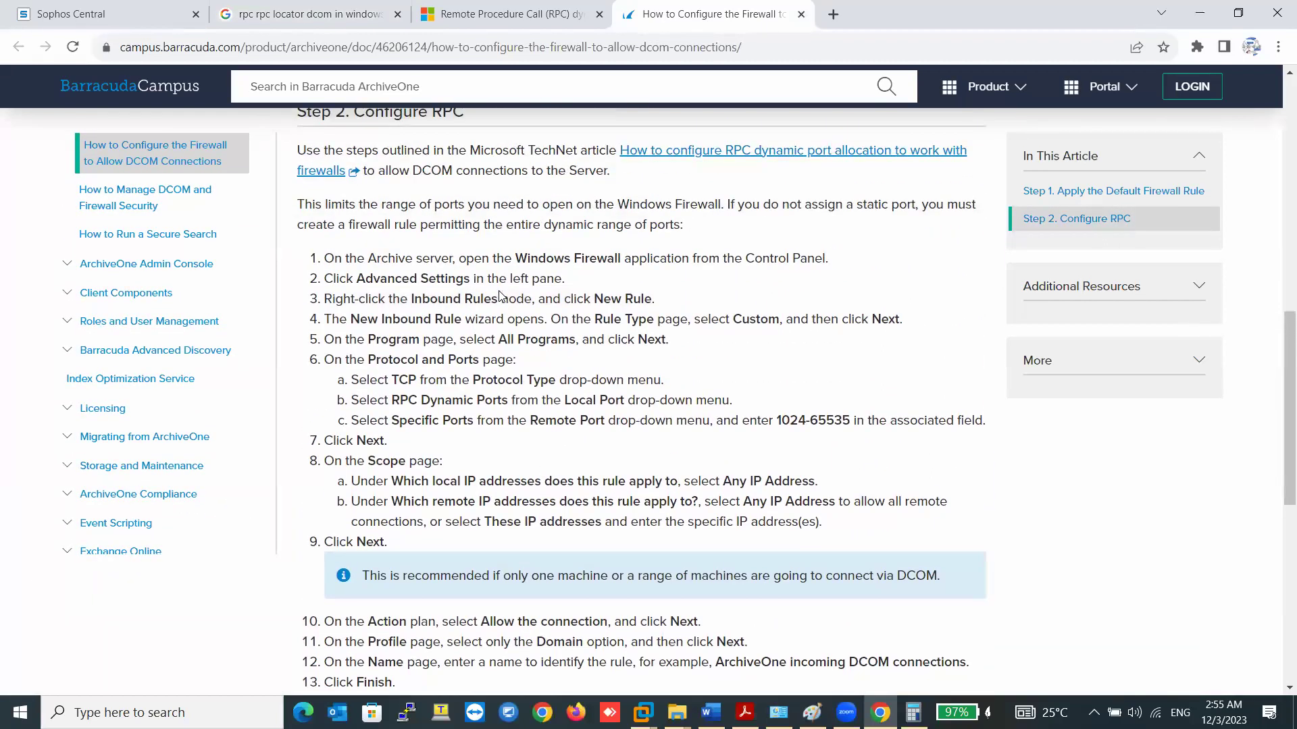
scroll(516, 279, up, 3)
scroll(517, 284, down, 2)
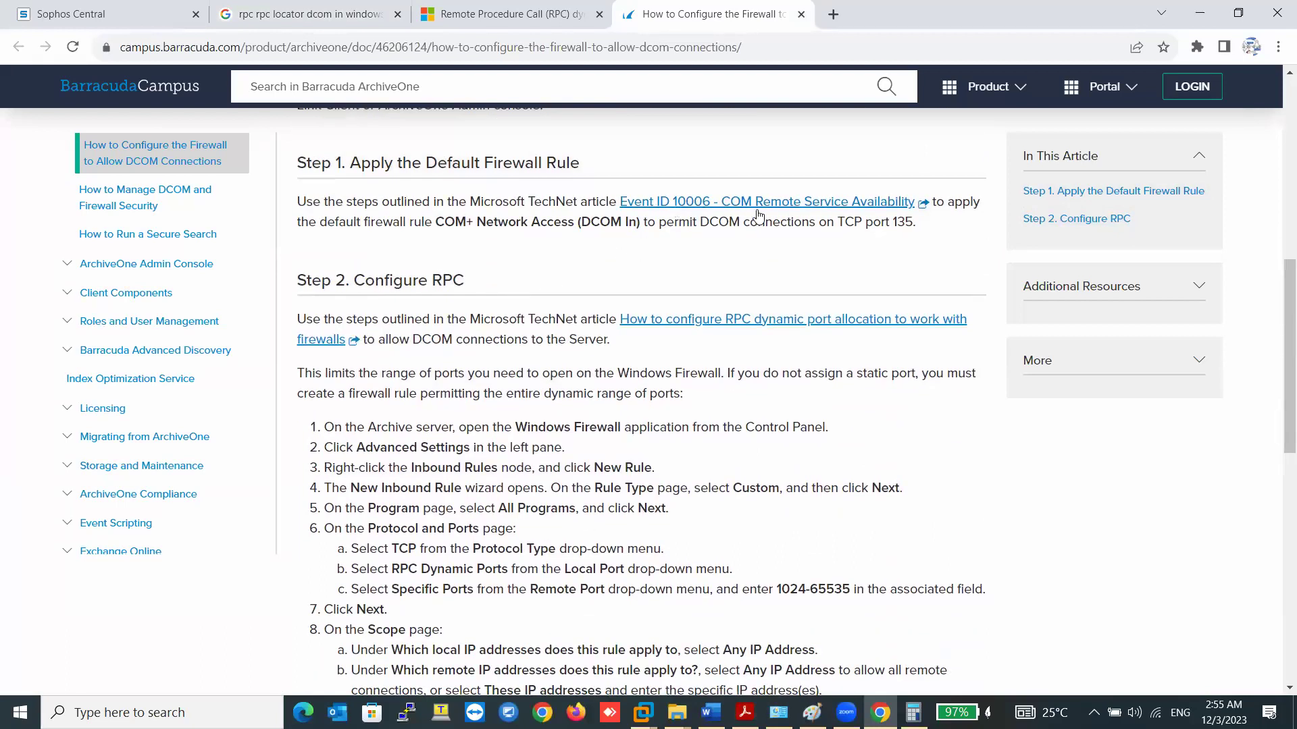
double_click(905, 227)
scroll(857, 269, down, 1)
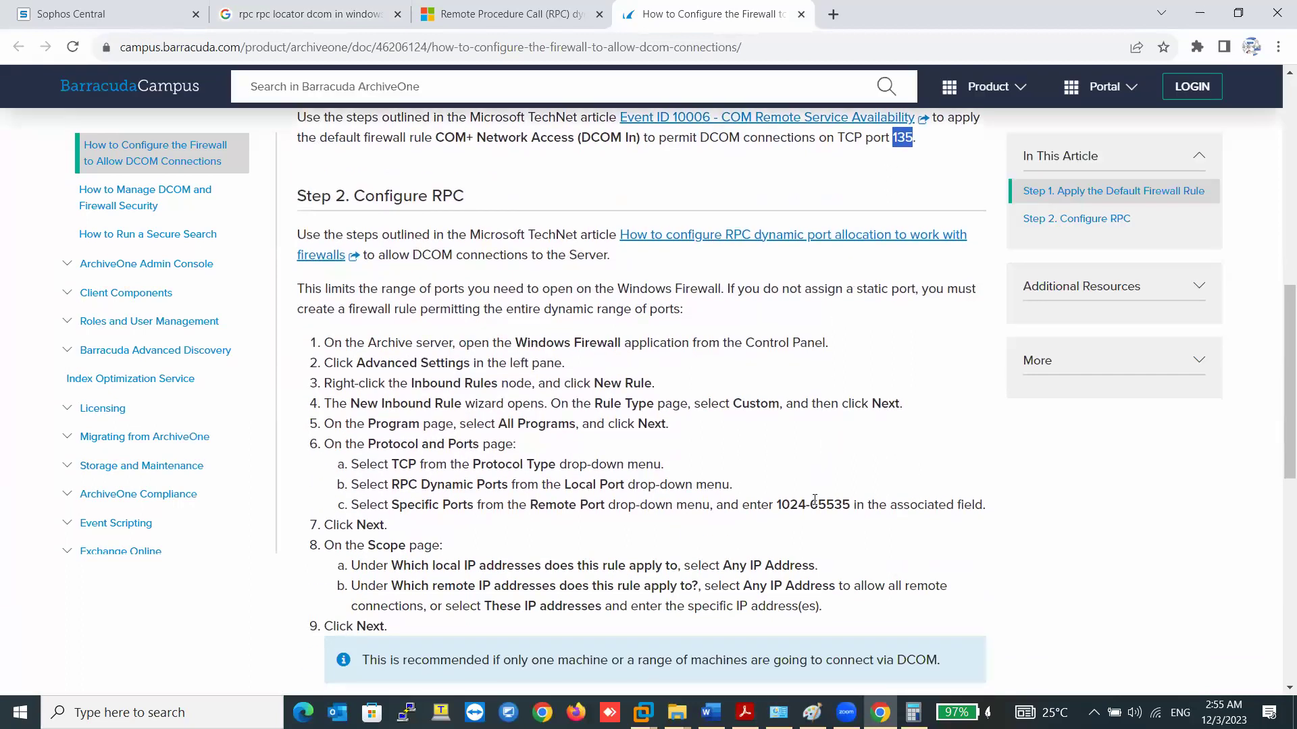
scroll(703, 443, down, 3)
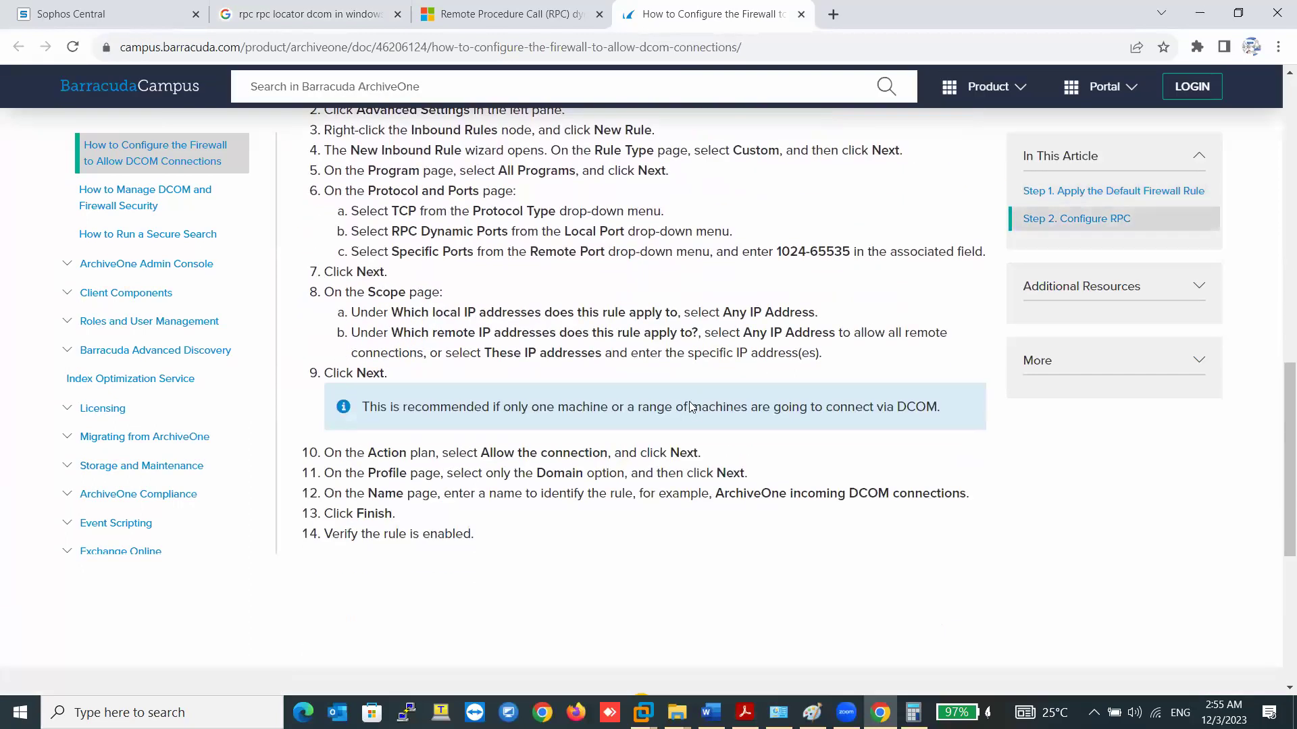
- Read the Microsoft Learn article on RPC dynamic port allocation with firewalls
click(513, 14)
scroll(591, 448, down, 5)
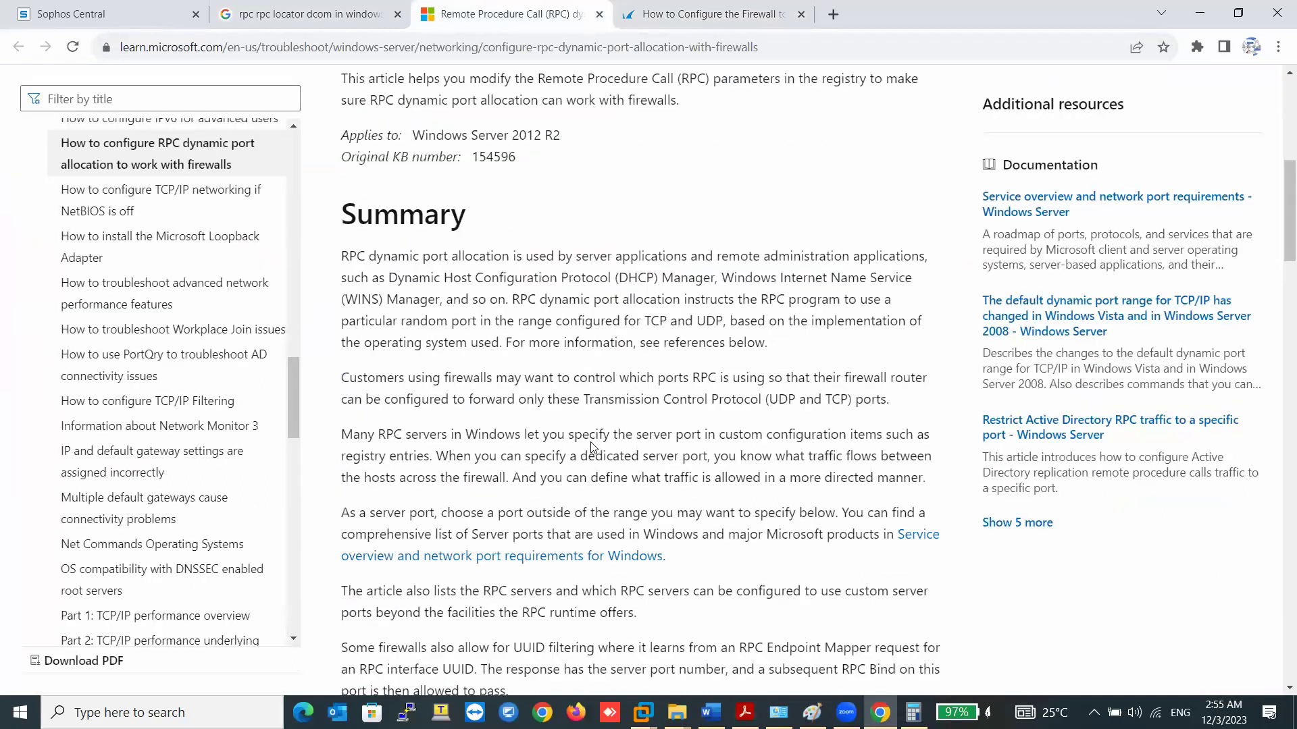
scroll(592, 448, down, 8)
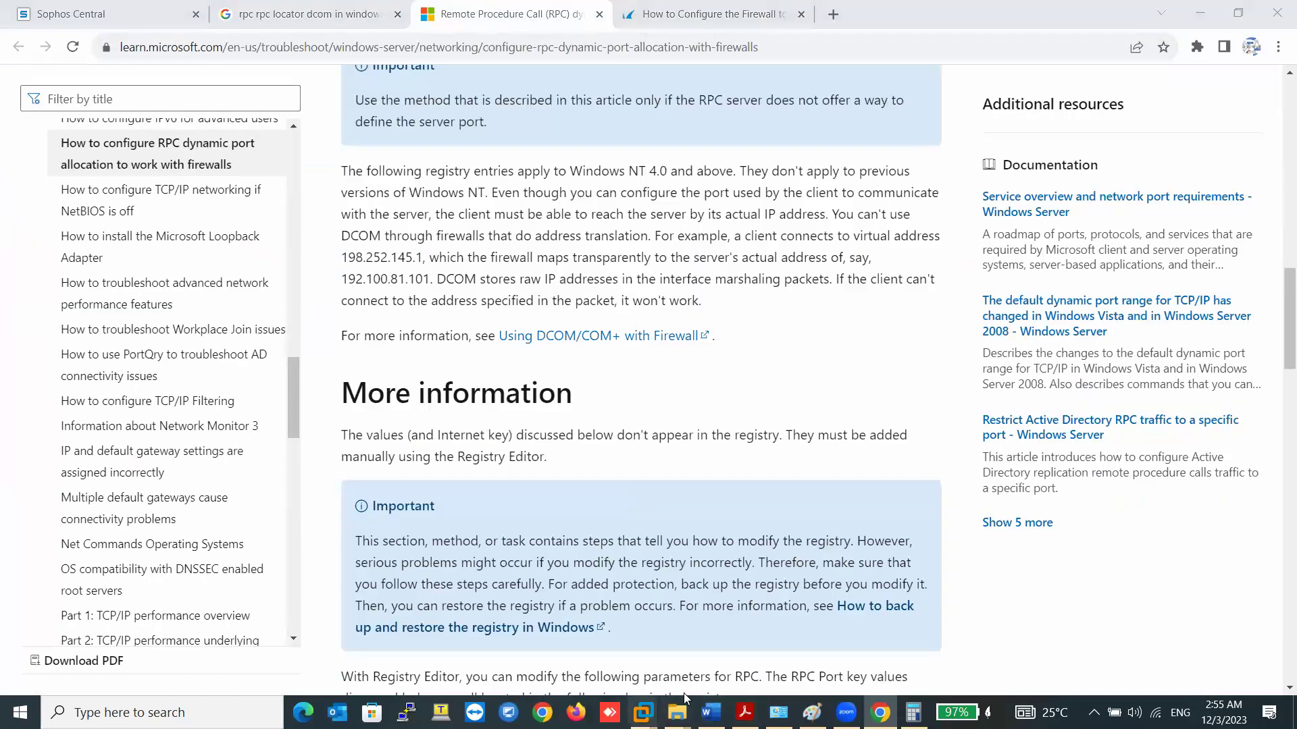
mouse_move(642, 713)
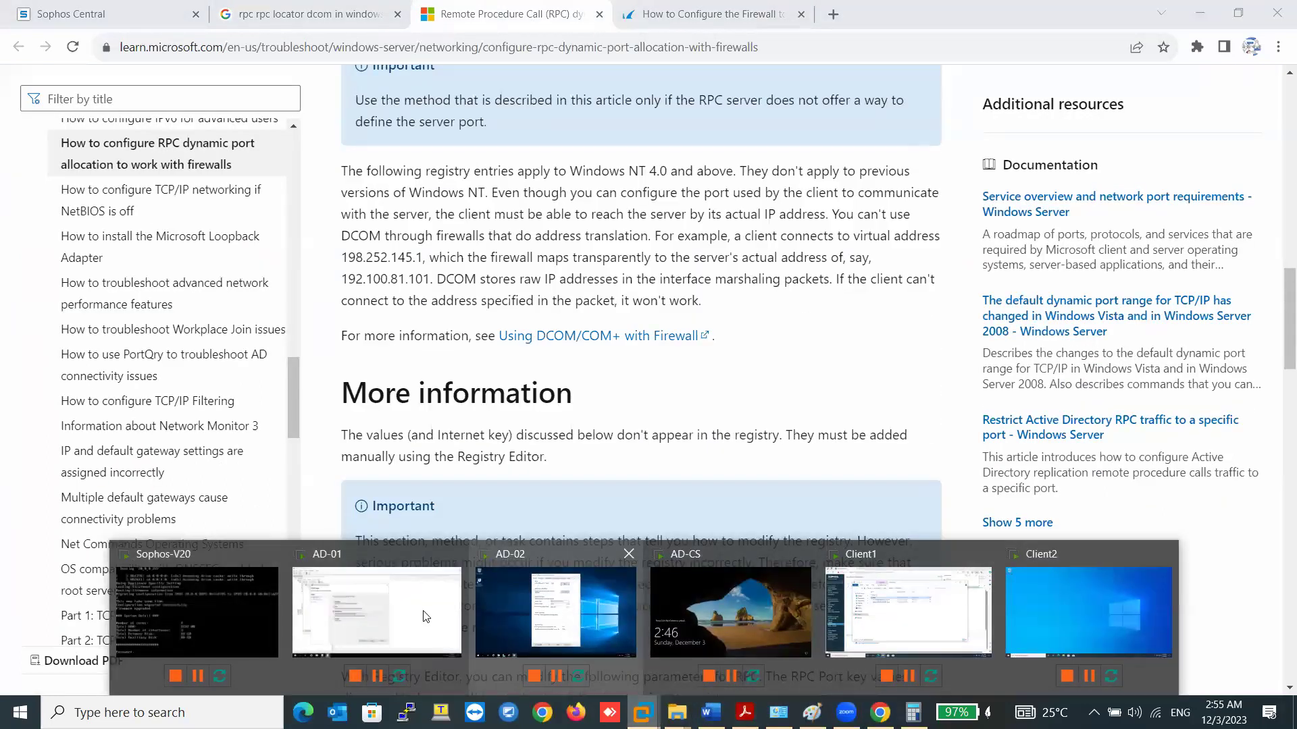
click(425, 616)
- Cancel the inbound rule wizard, close the editor, and block inheritance on the Servers OU
click(690, 594)
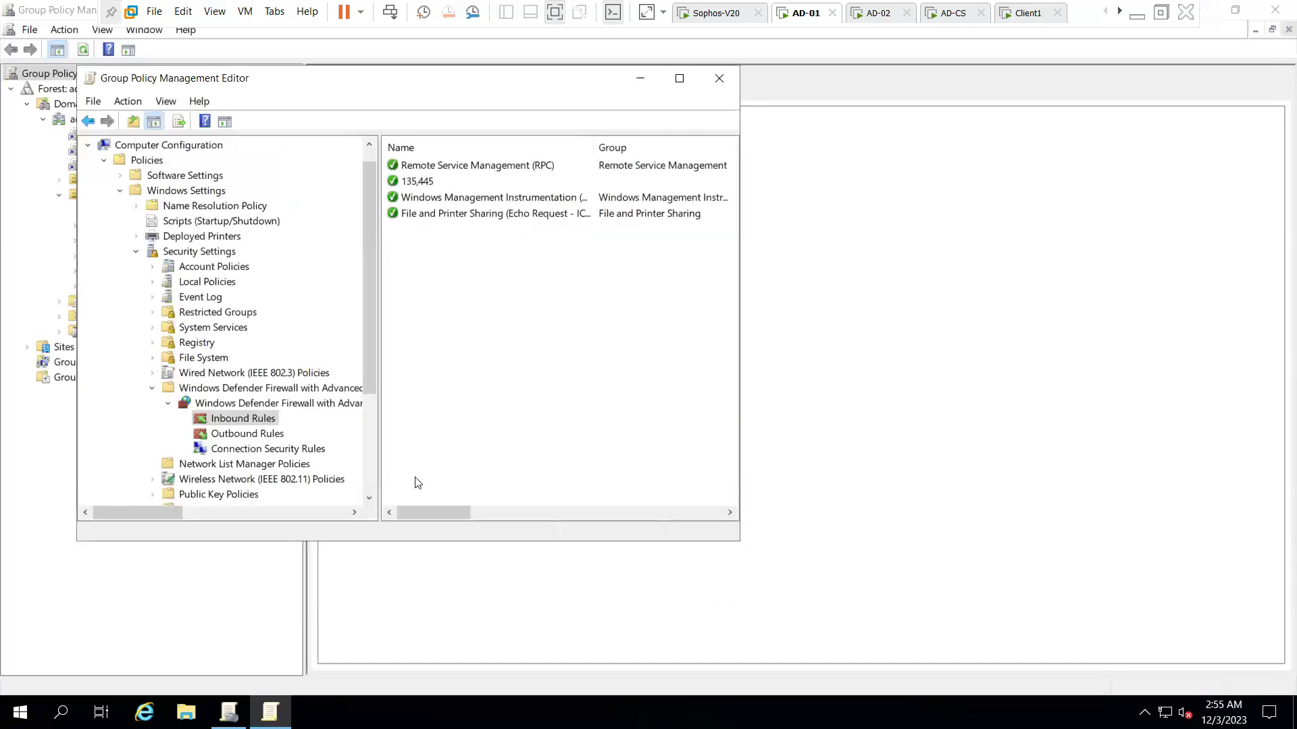
click(719, 78)
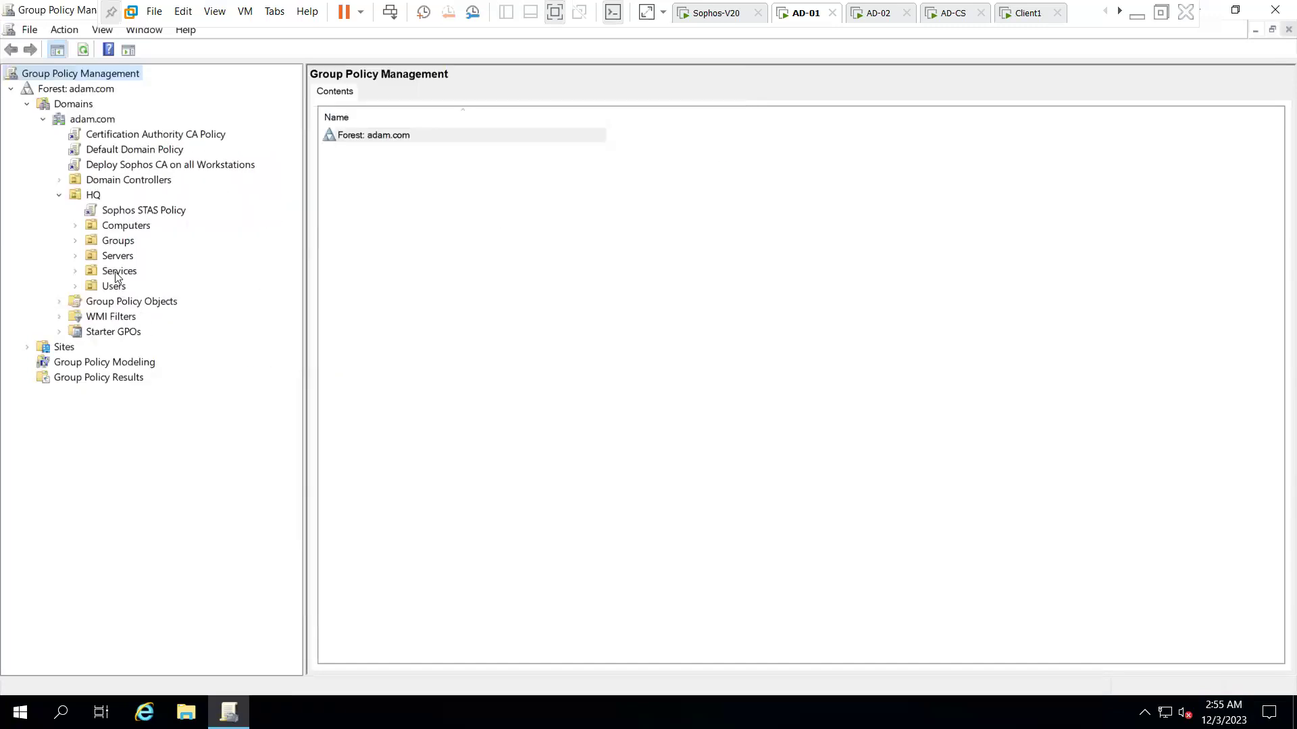
click(79, 257)
right_click(113, 258)
click(174, 308)
- Enforce the Default Domain Policy, Deploy Sophos CA on all Workstations, and Certification Authority CA Policy links
right_click(126, 151)
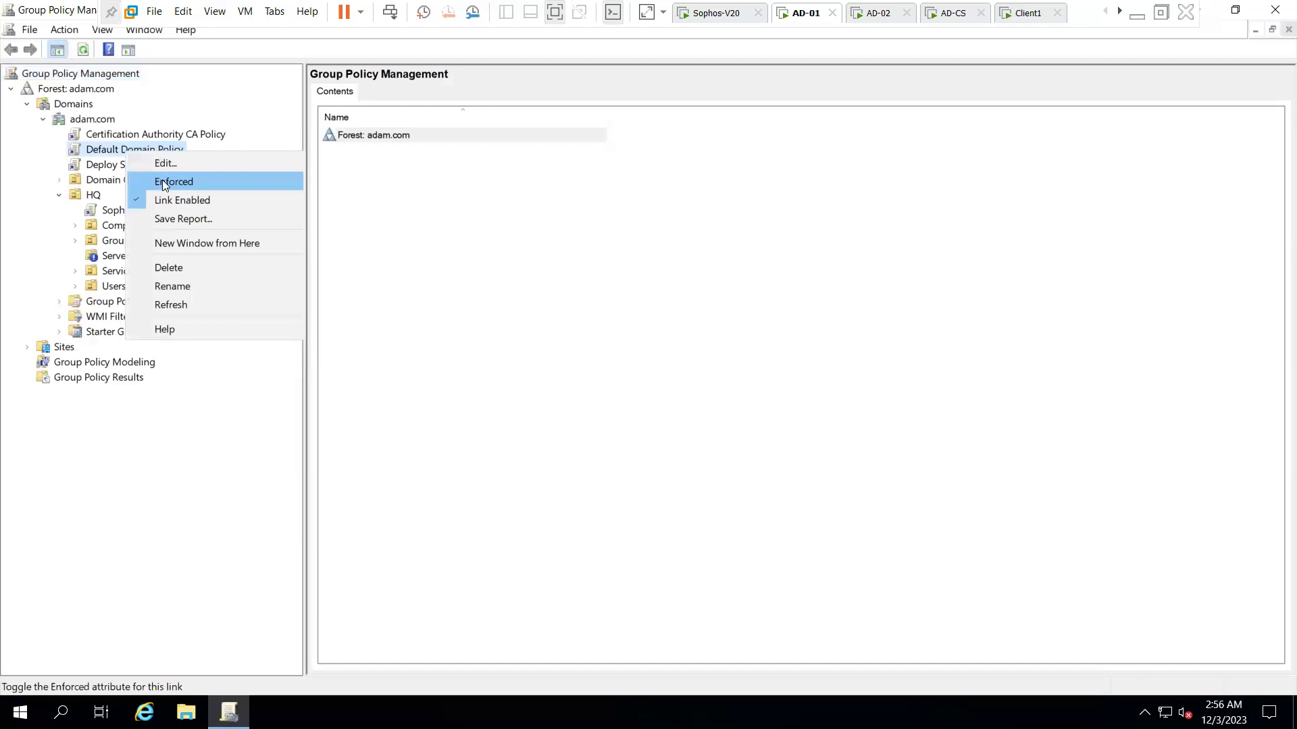
click(162, 181)
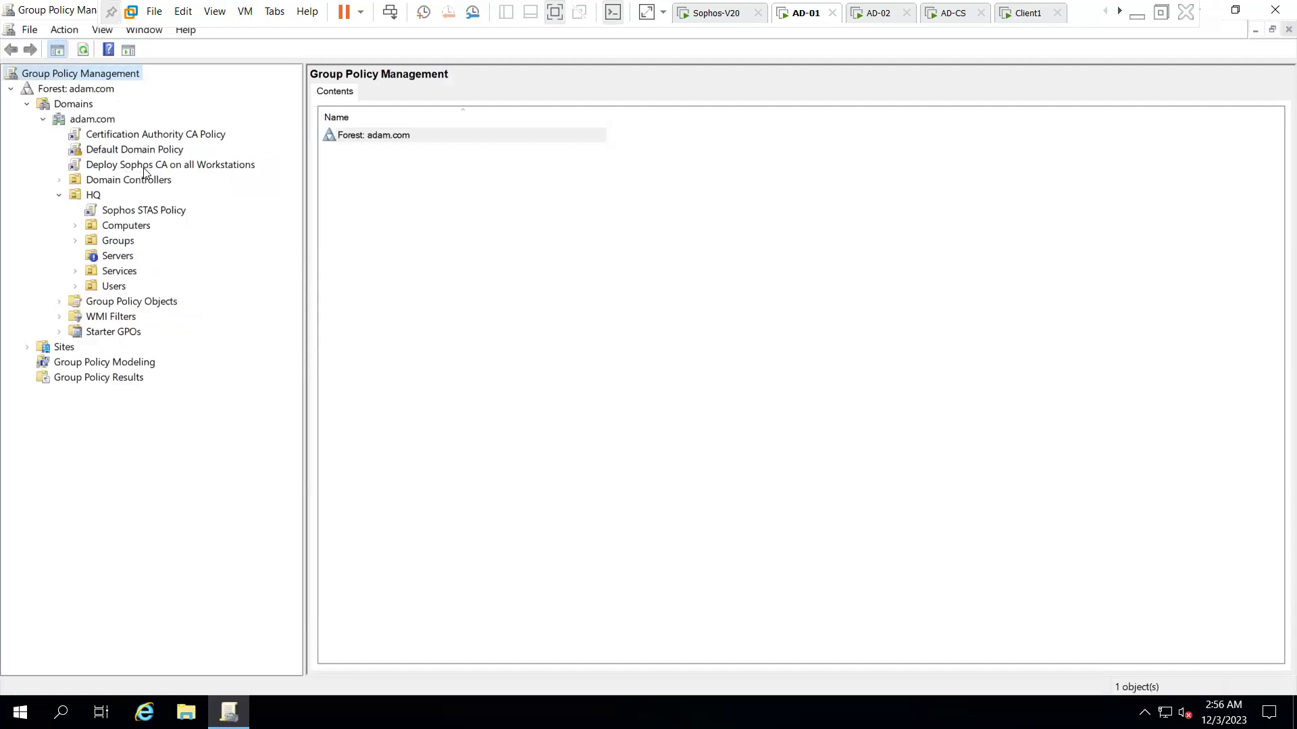
right_click(144, 167)
click(179, 195)
click(165, 138)
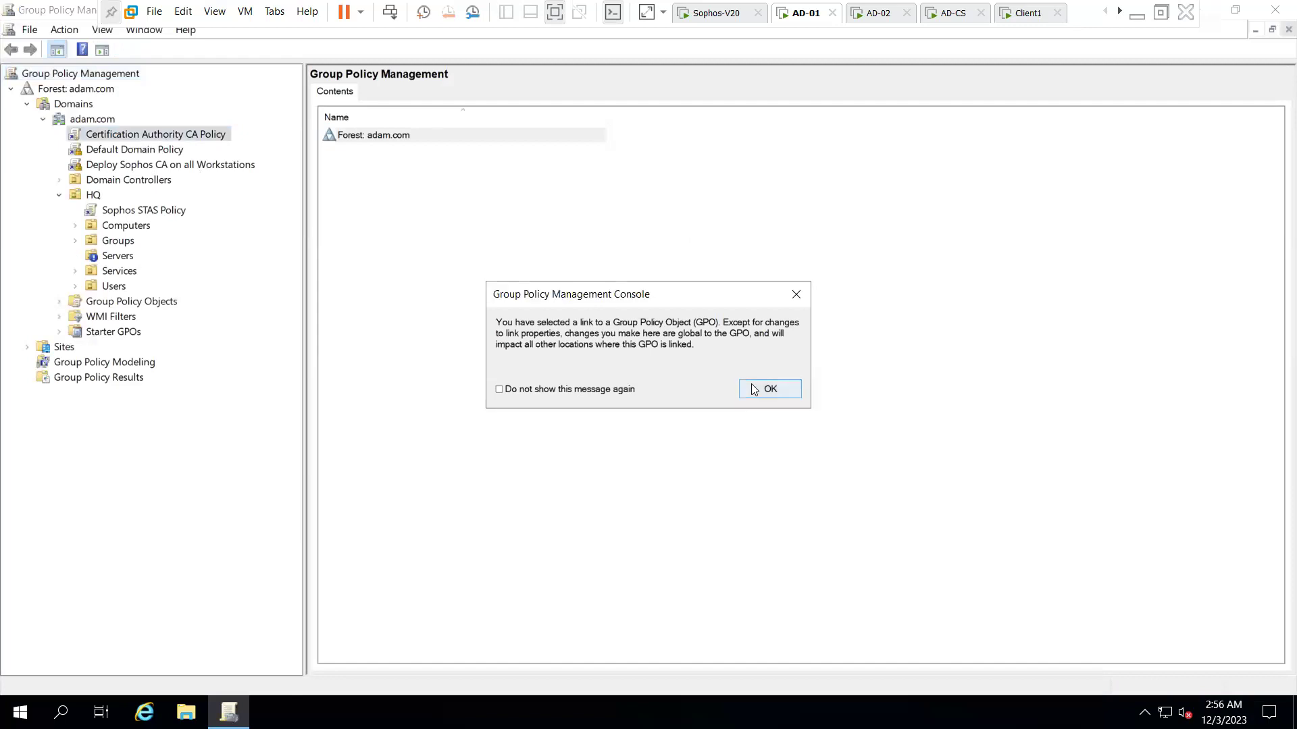
click(763, 388)
right_click(178, 137)
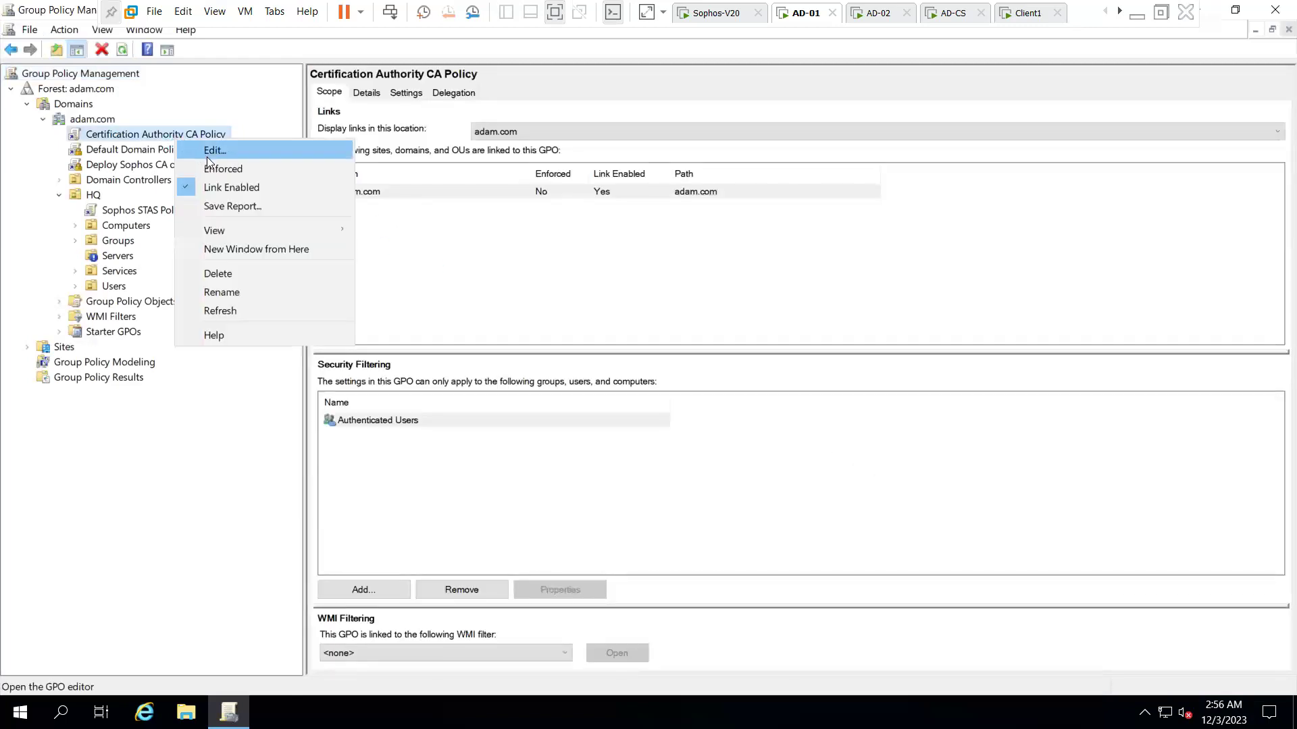
click(211, 164)
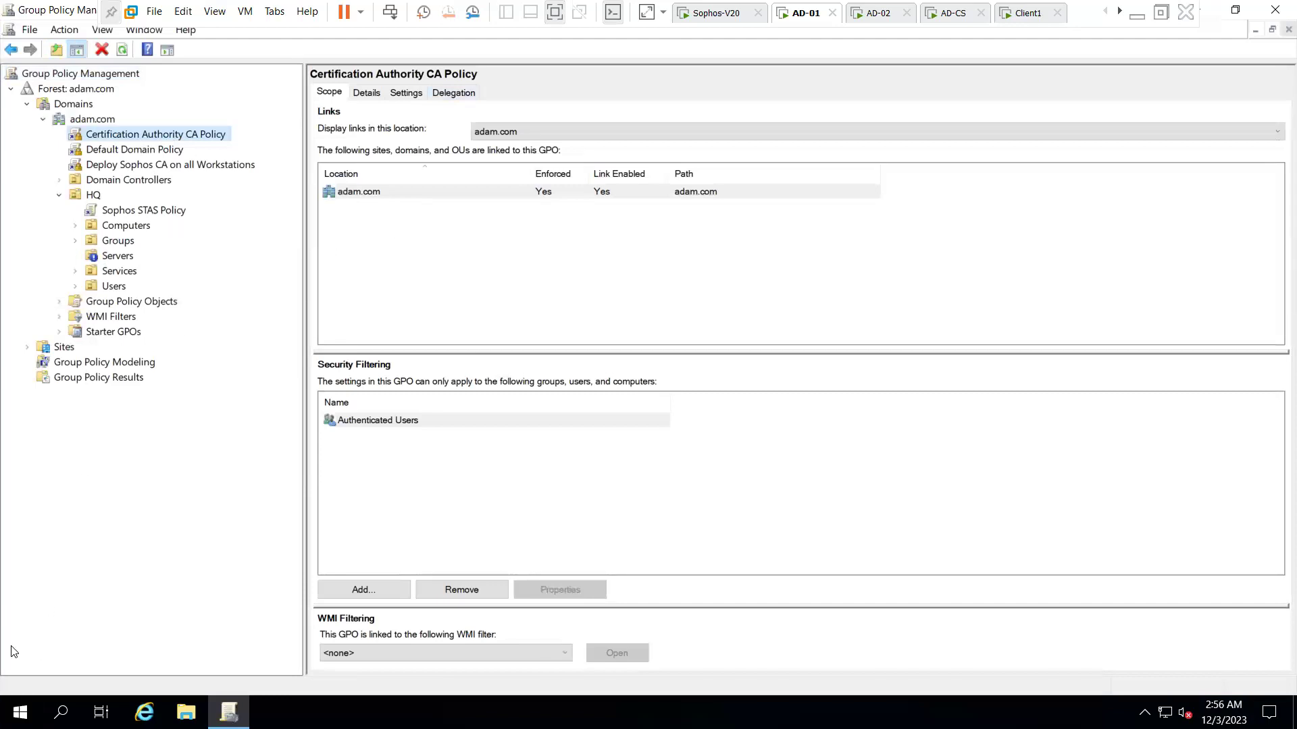
right_click(19, 713)
click(77, 639)
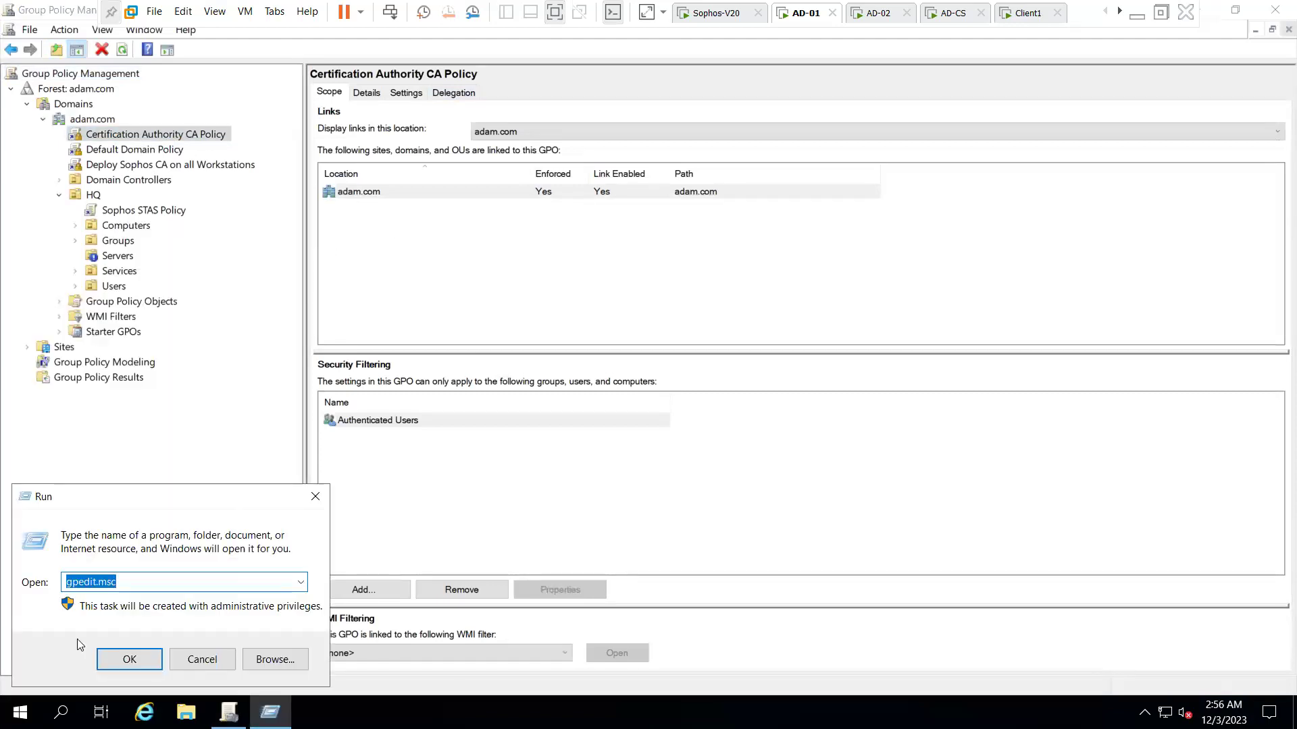
- Run gpupdate /force on AD-01, then sign in to Client1 with its password
text(gpupdate /force)
key(Return)
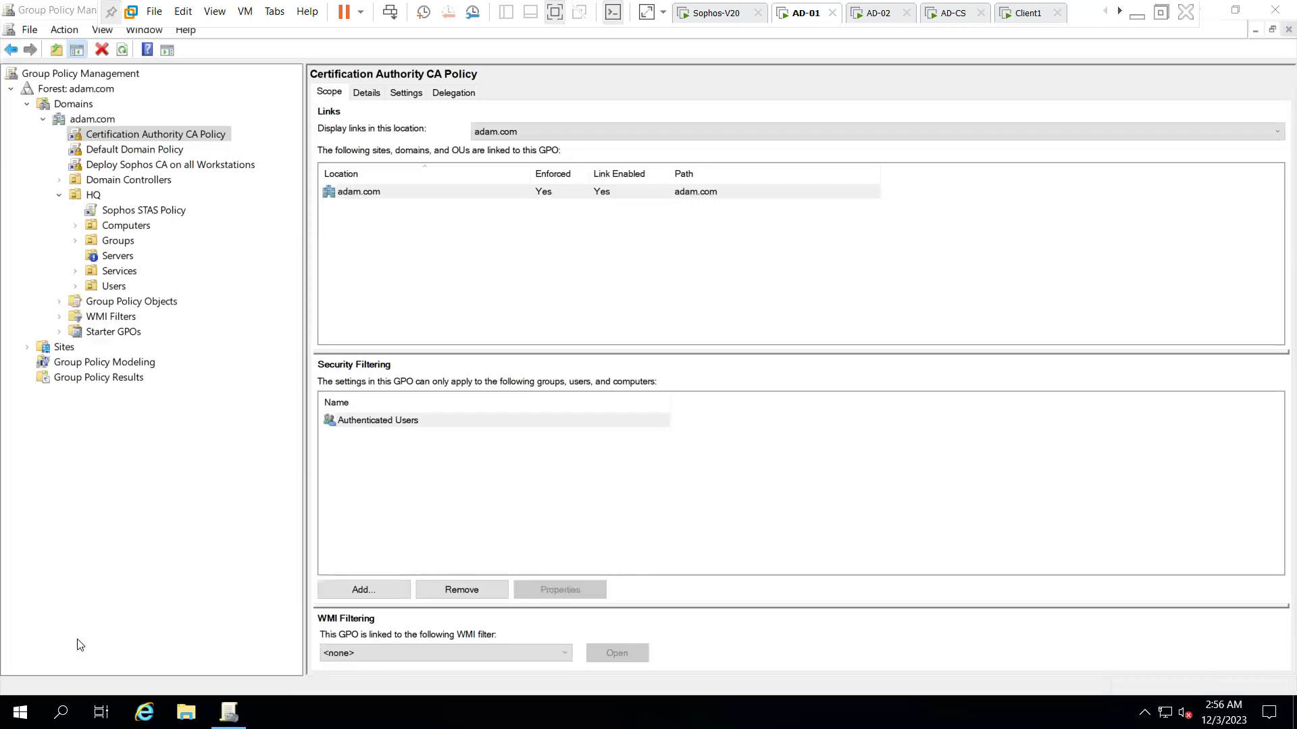
click(1028, 15)
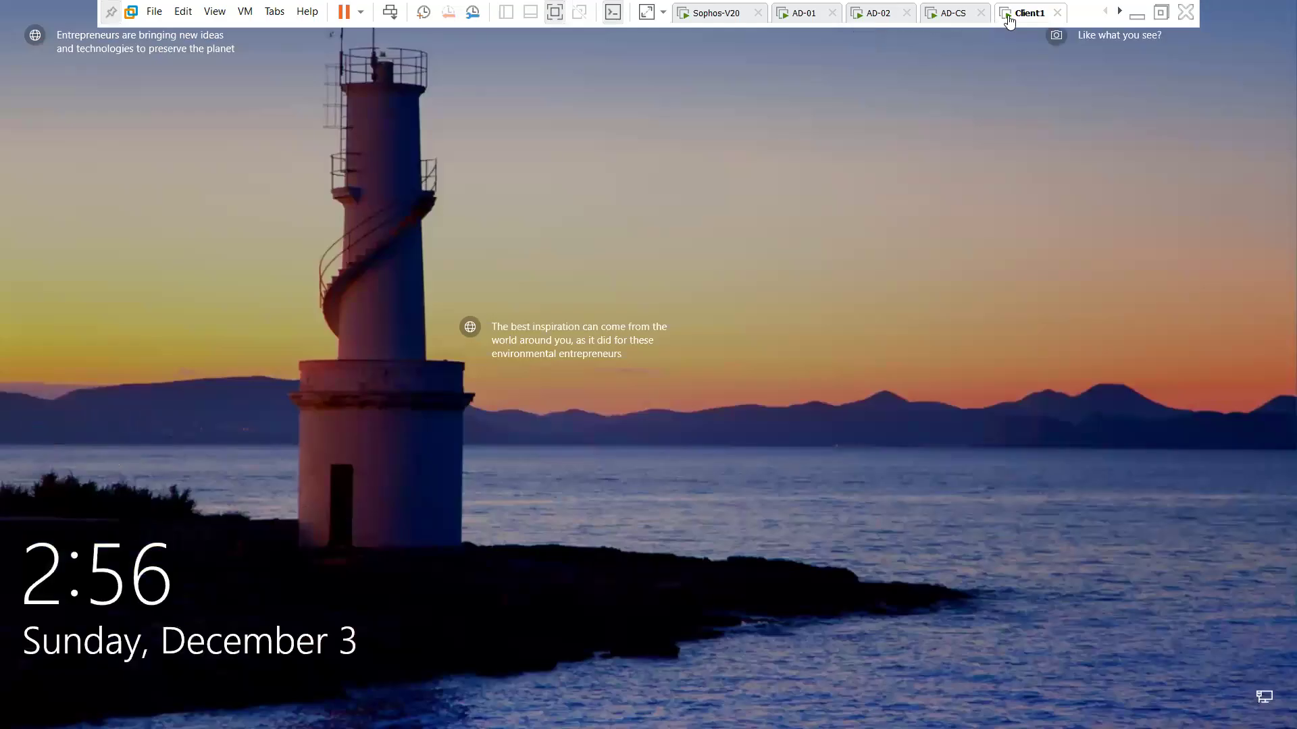
right_click(1016, 15)
click(1050, 103)
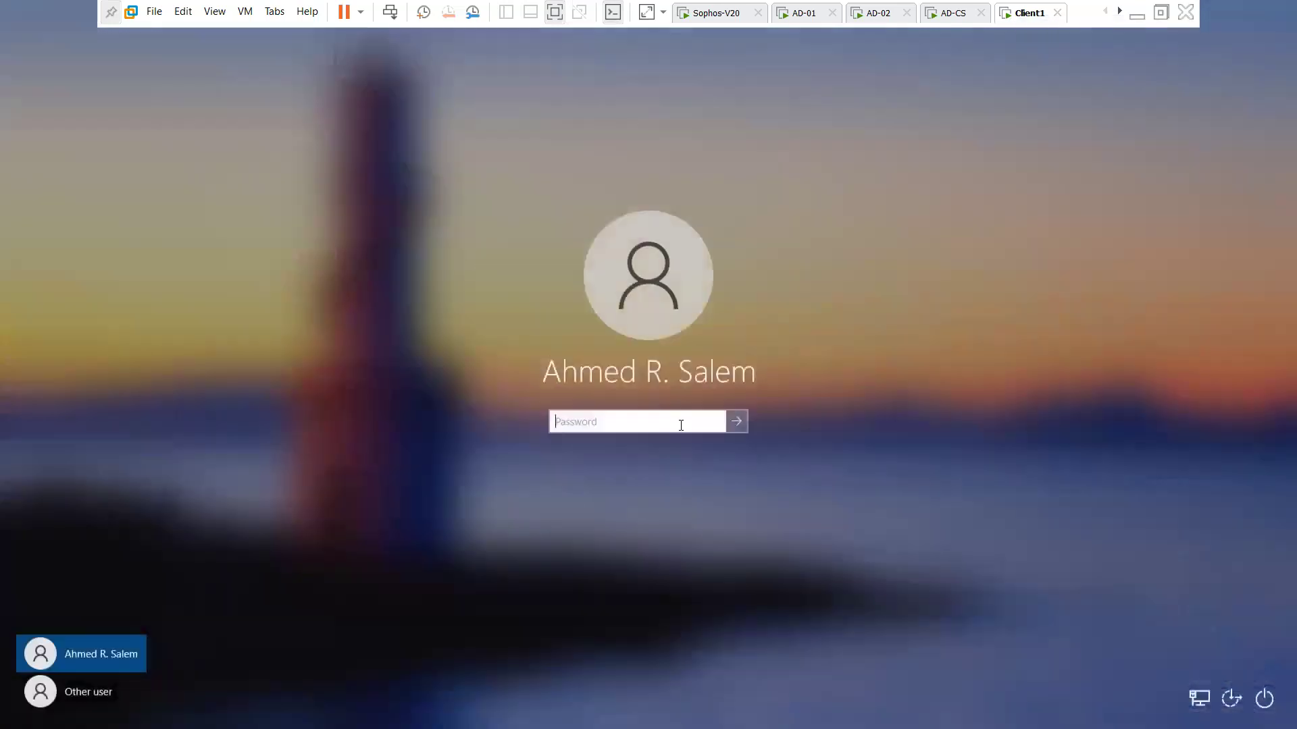
text(•)
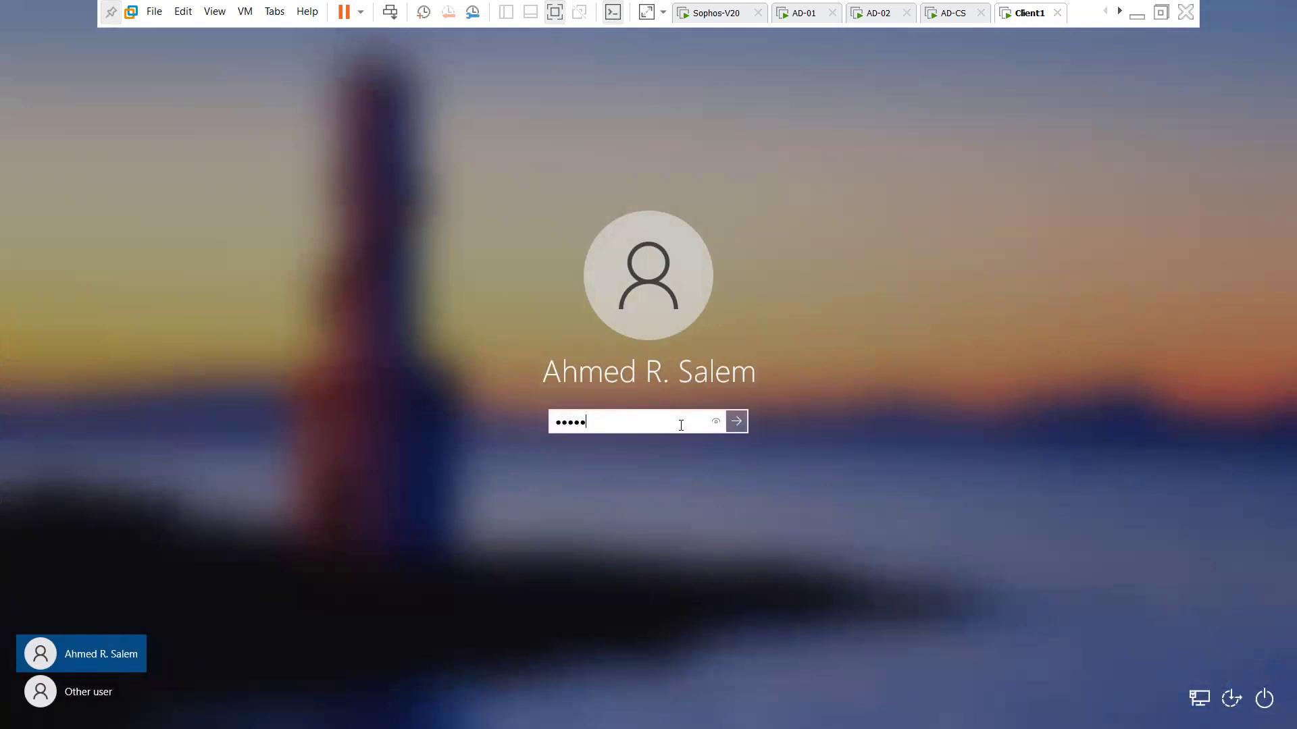
text(••••••••)
key(Return)
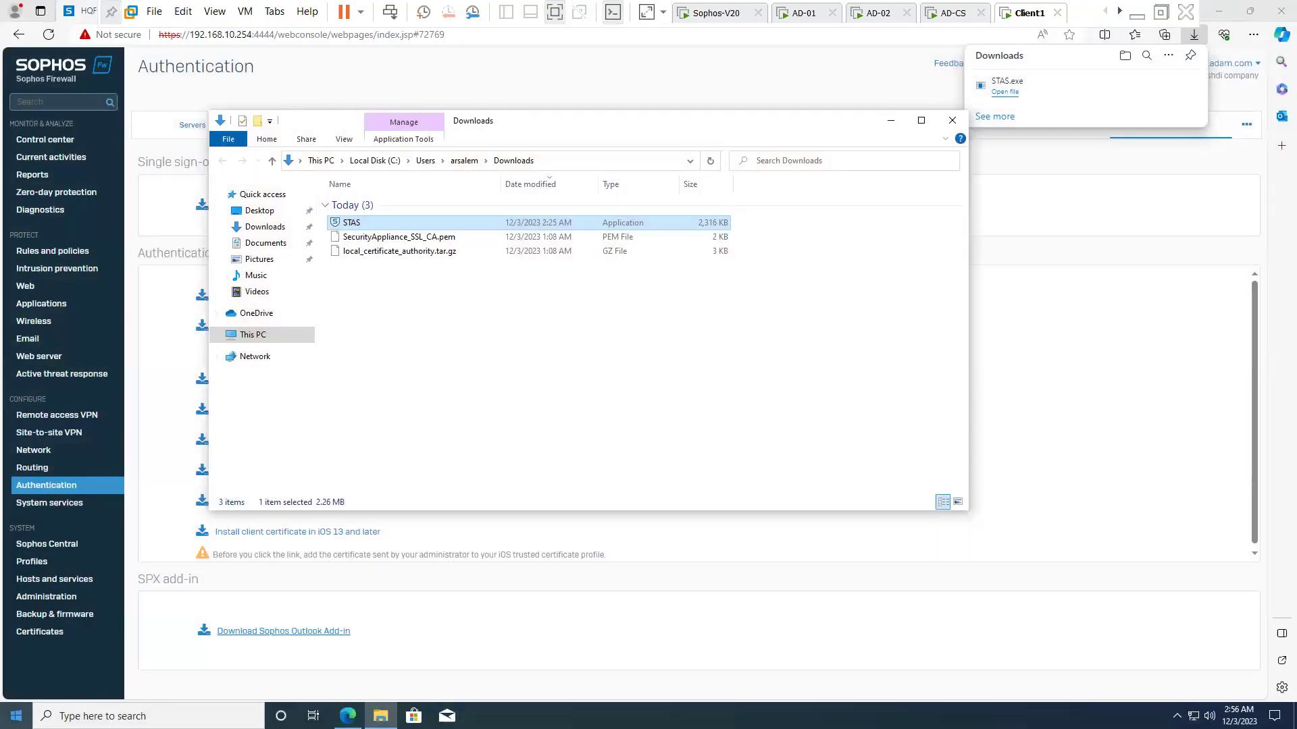
- Run gpupdate /force on Client1
right_click(16, 715)
click(51, 662)
click(115, 675)
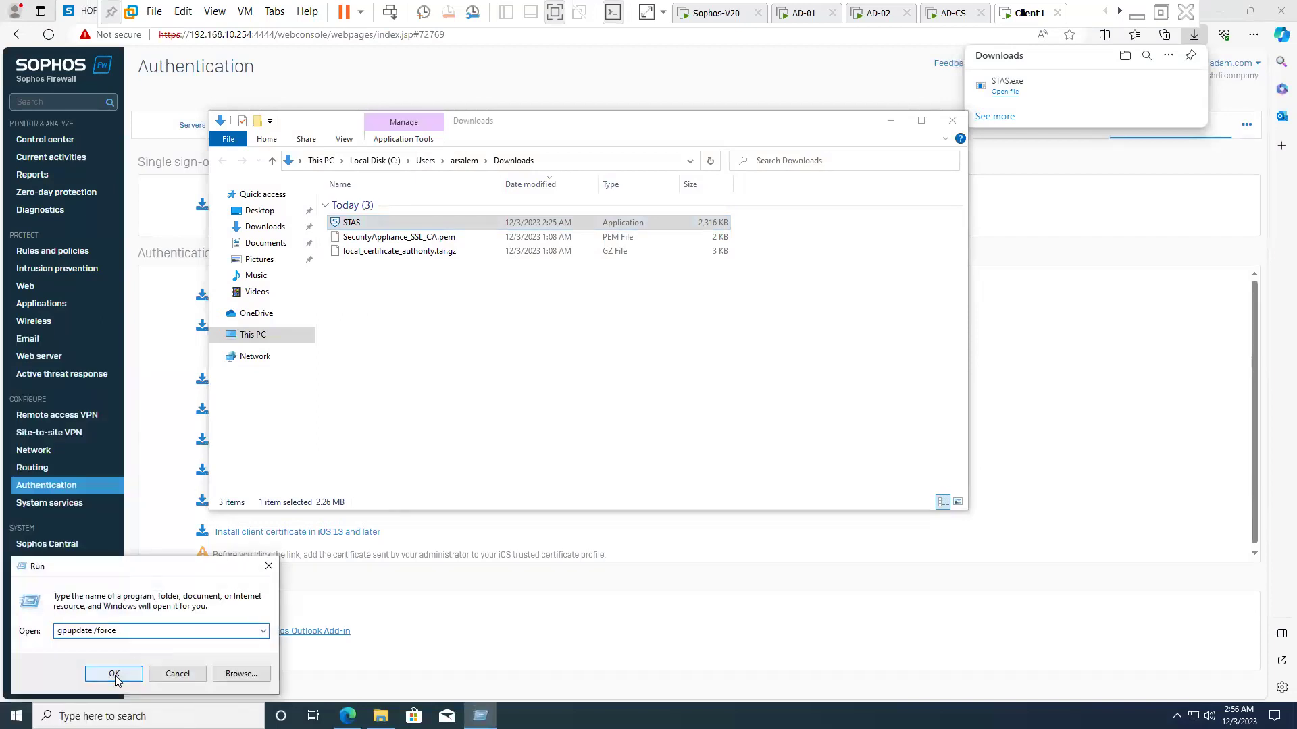
click(115, 676)
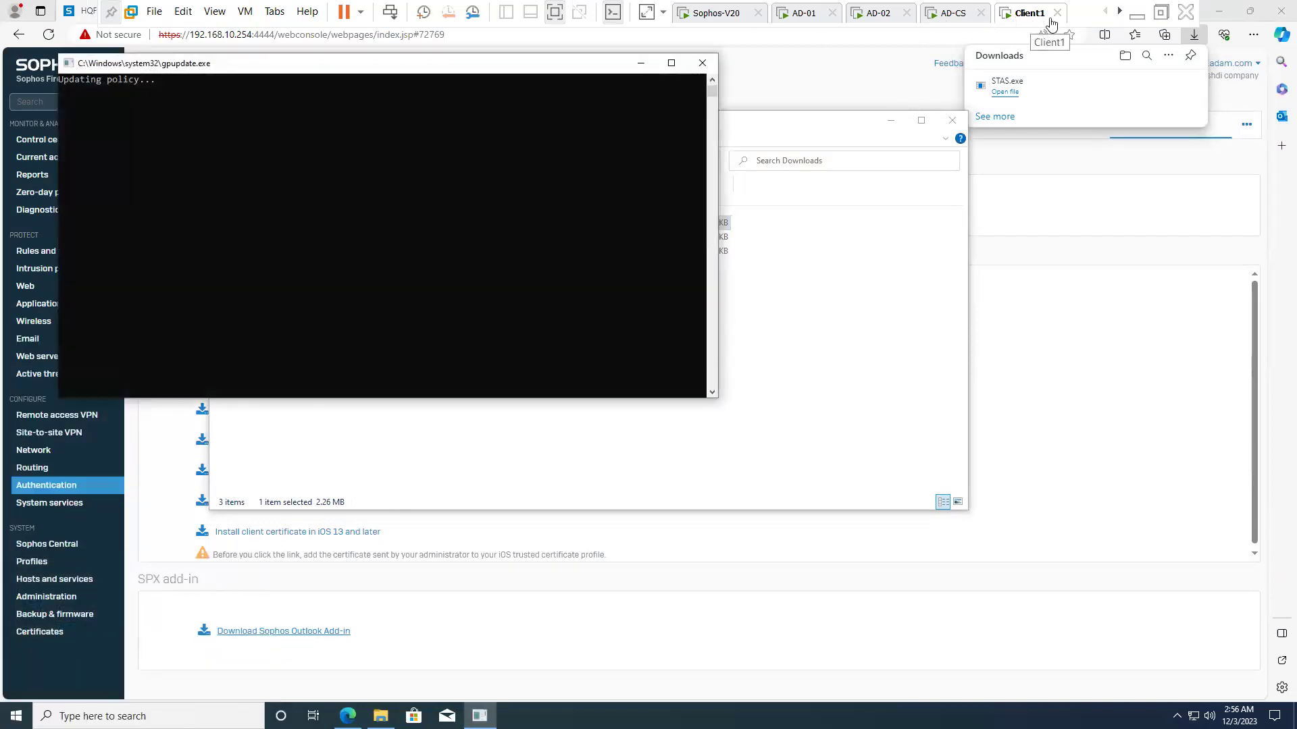
click(1119, 11)
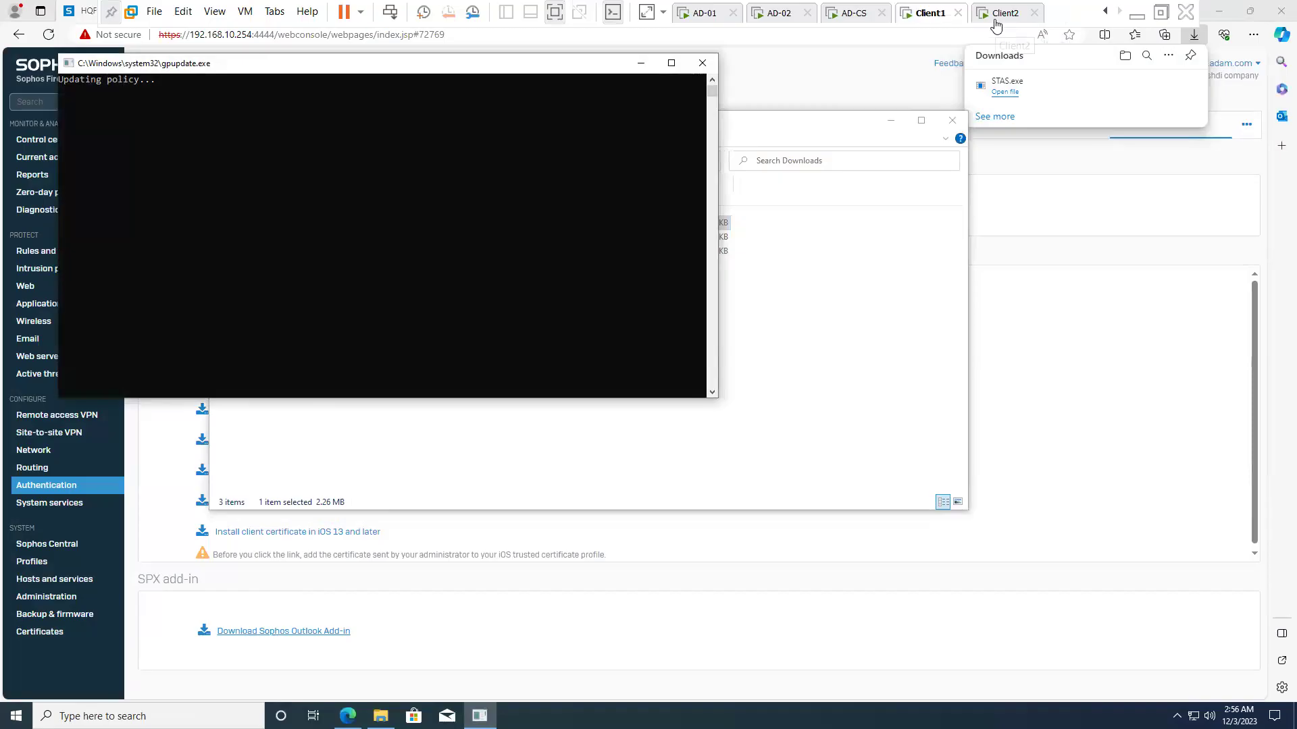
click(995, 13)
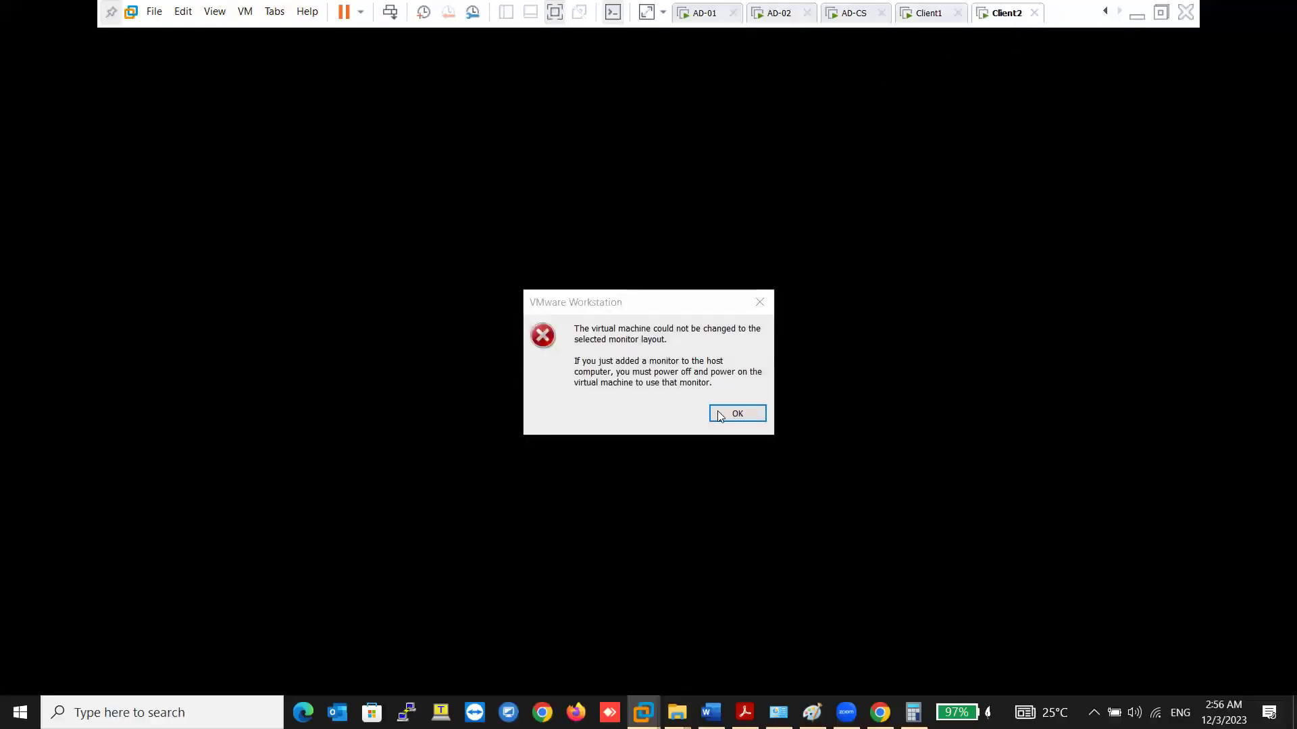
- Dismiss the monitor layout error and sign in to Client2, retrying after a rejected password
click(720, 412)
right_click(1004, 14)
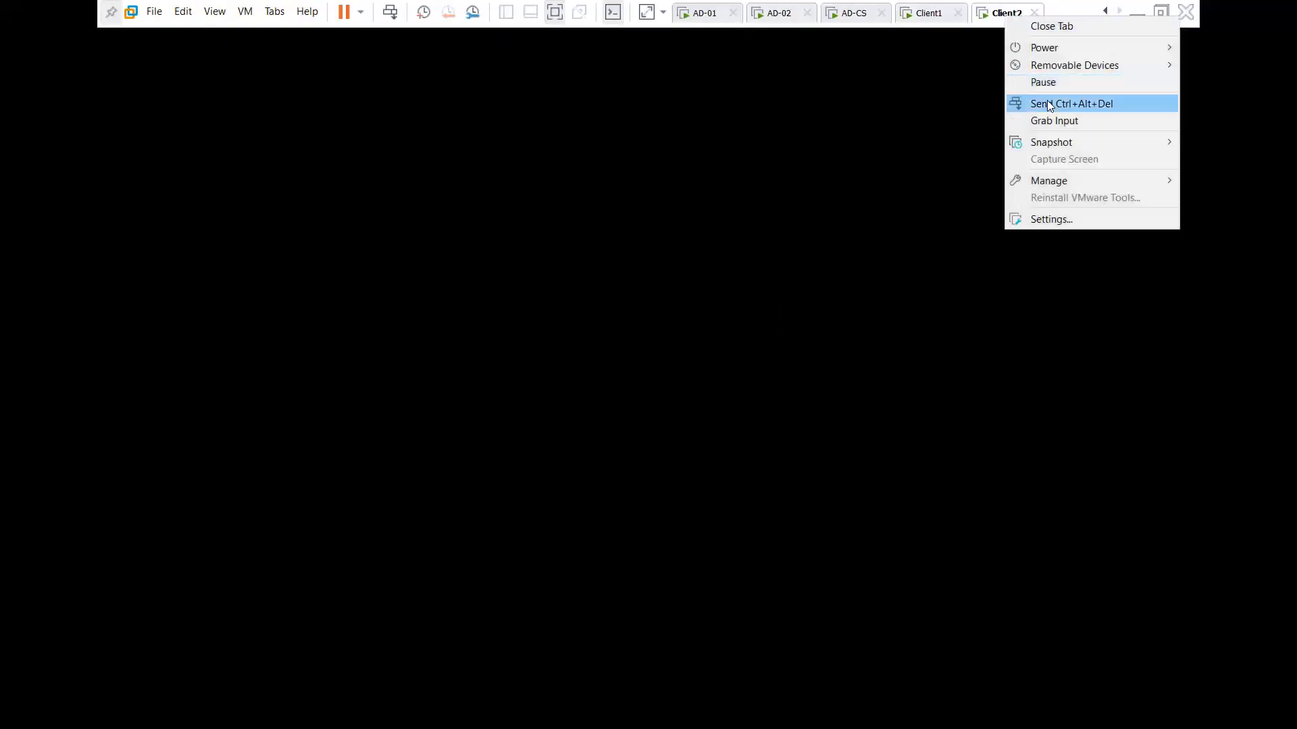
click(1047, 101)
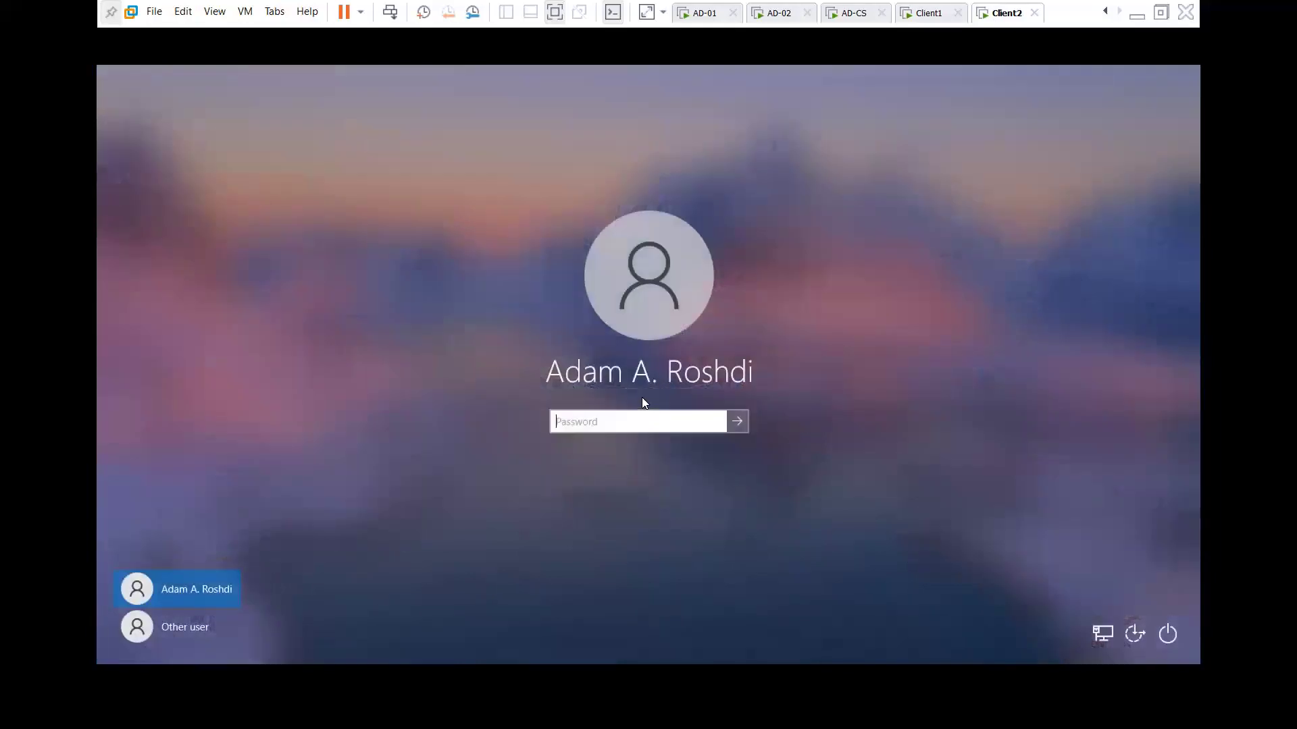
text(********)
key(Return)
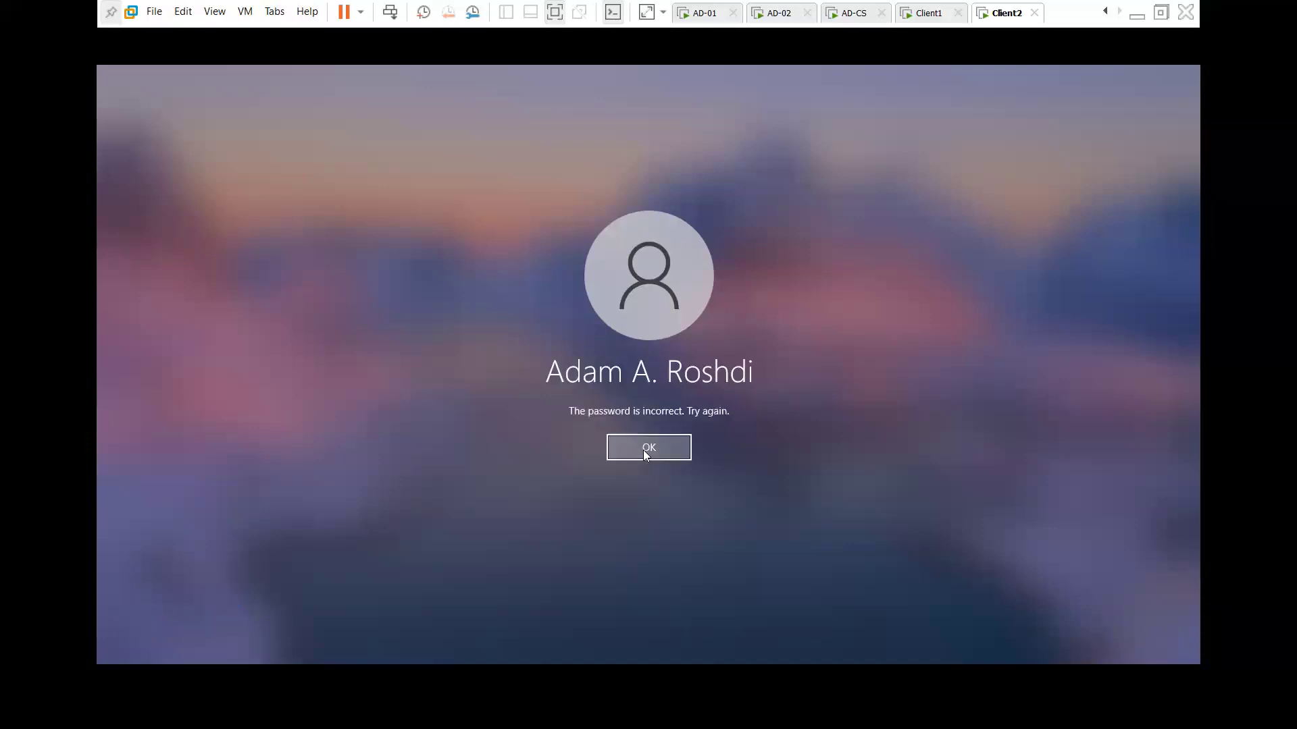
click(643, 447)
text(***)
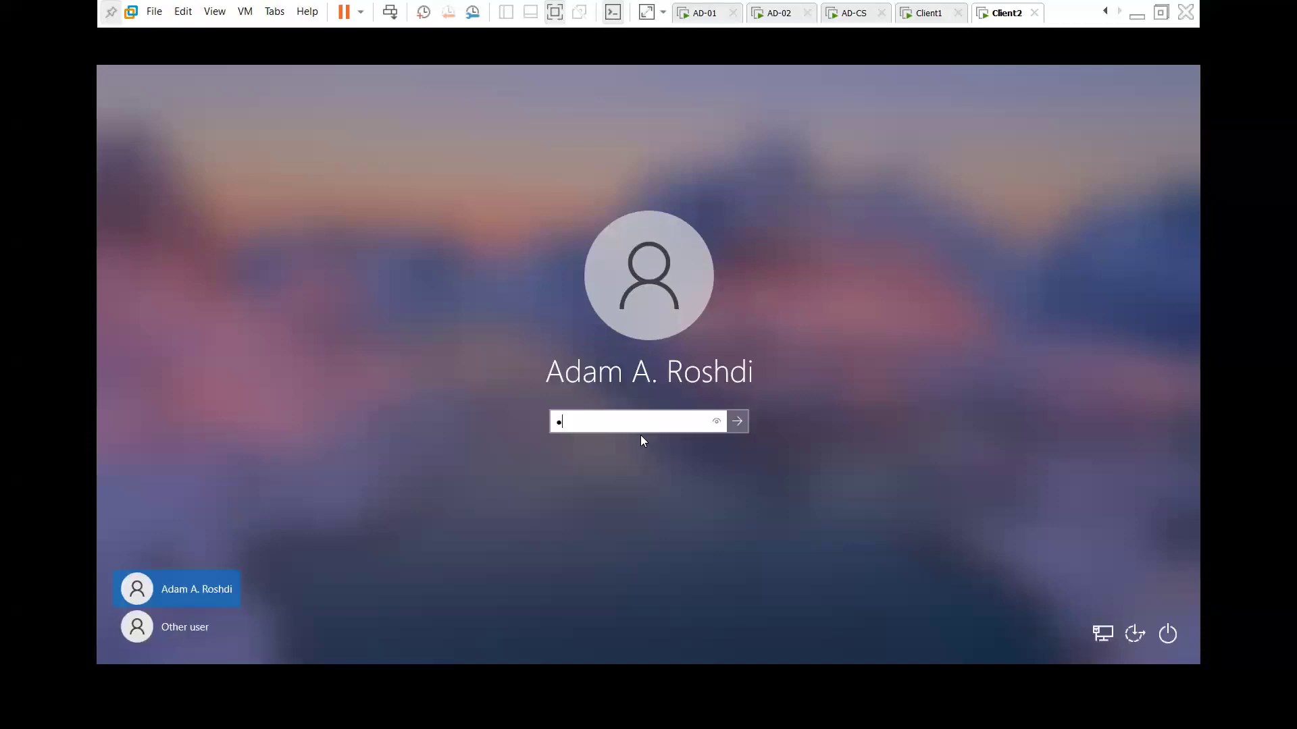
text(****)
key(Return)
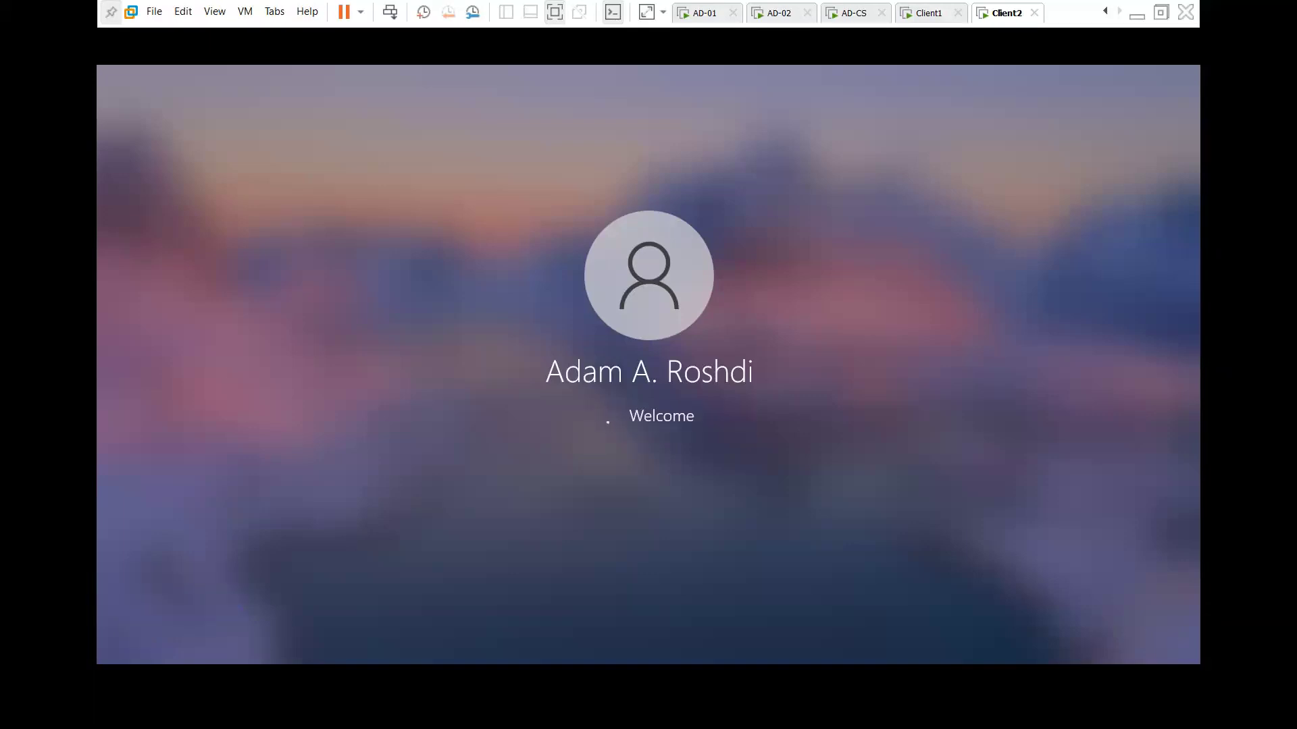
- Run gpupdate /force on Client2
right_click(111, 642)
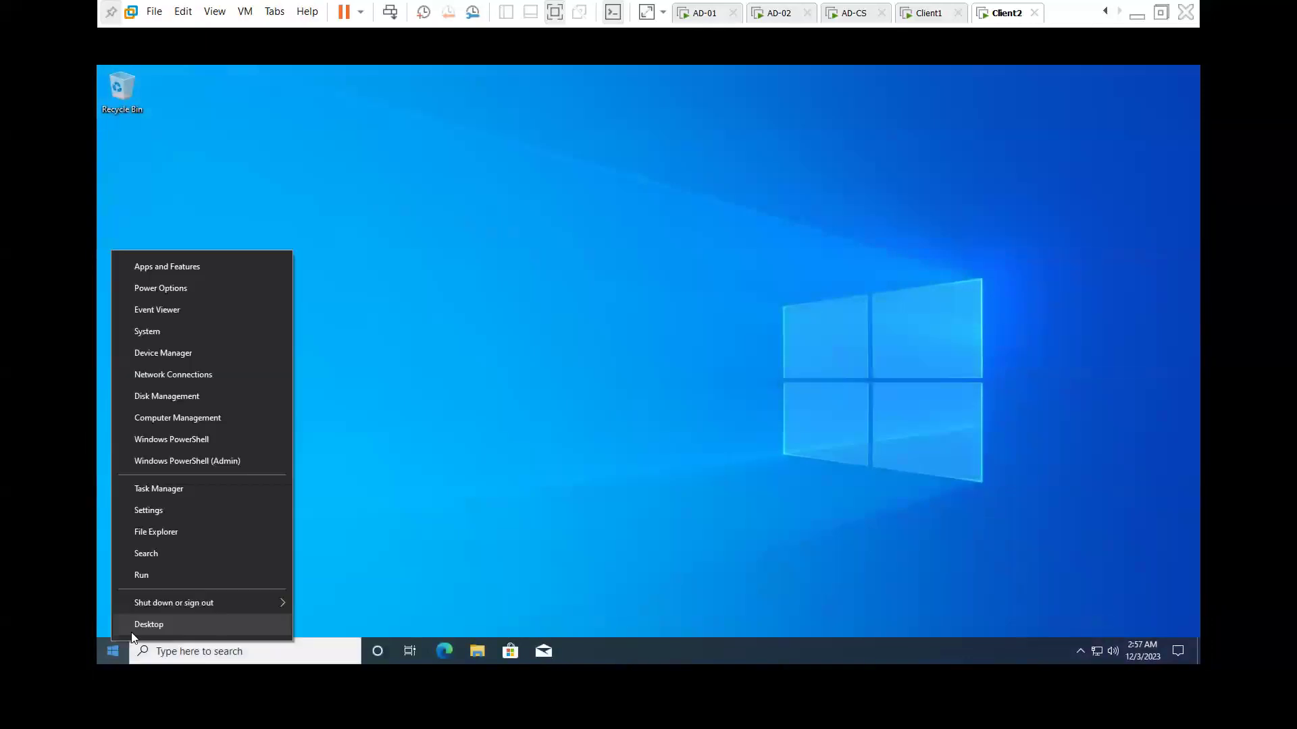
click(172, 579)
key(Return)
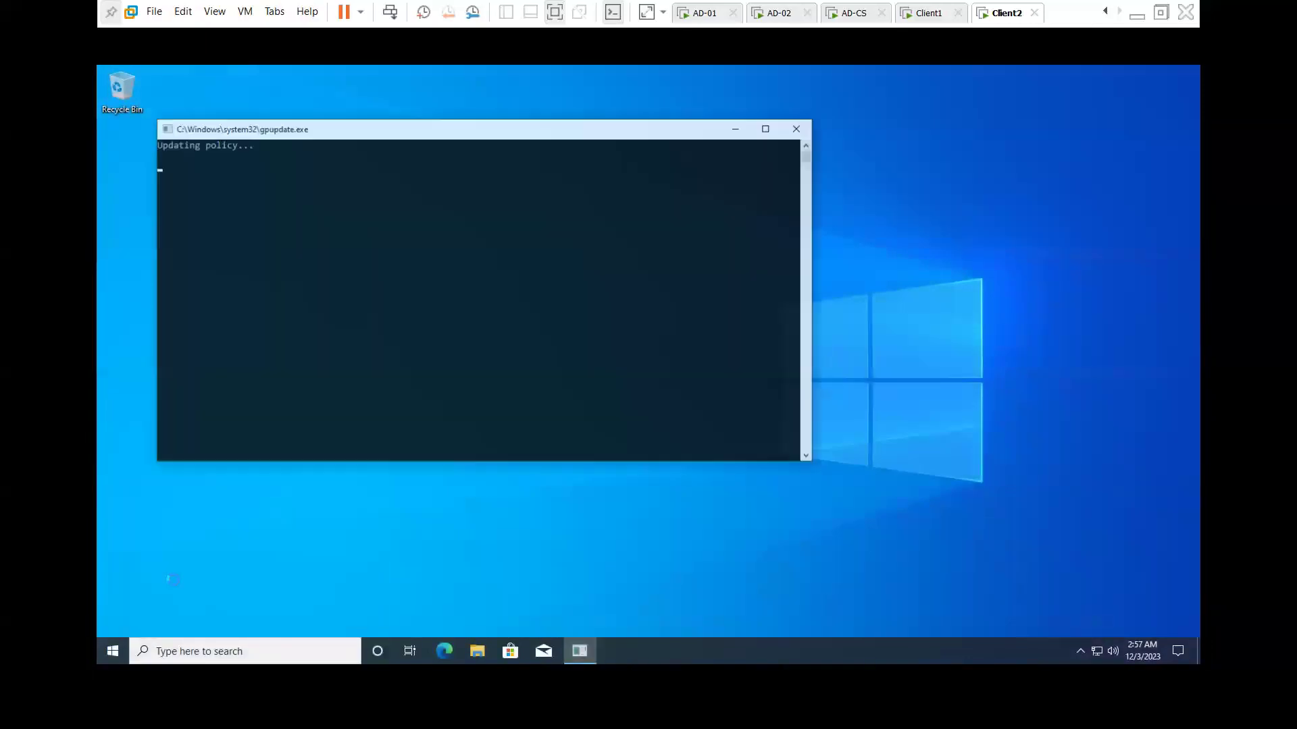
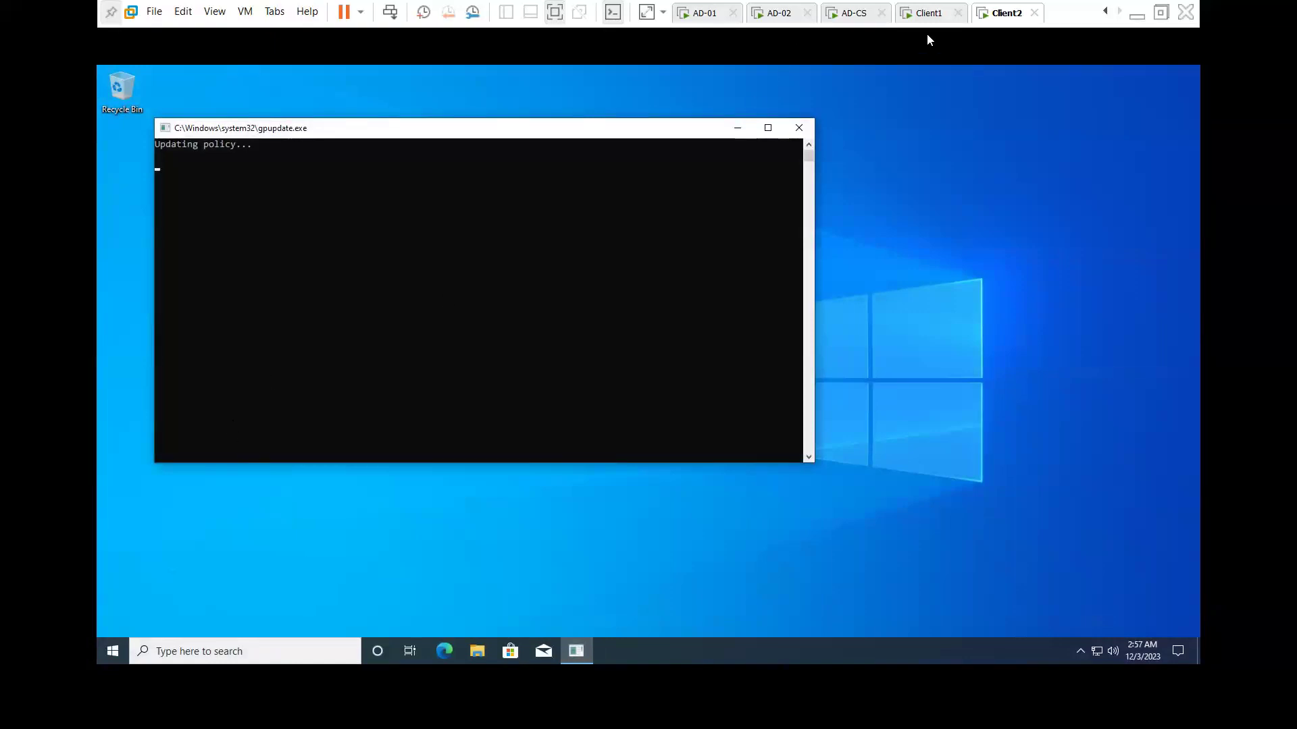
- On AD-01, close Group Policy Management and check STAS live users, widening the Workstation IP column, then go to AD-02
click(924, 14)
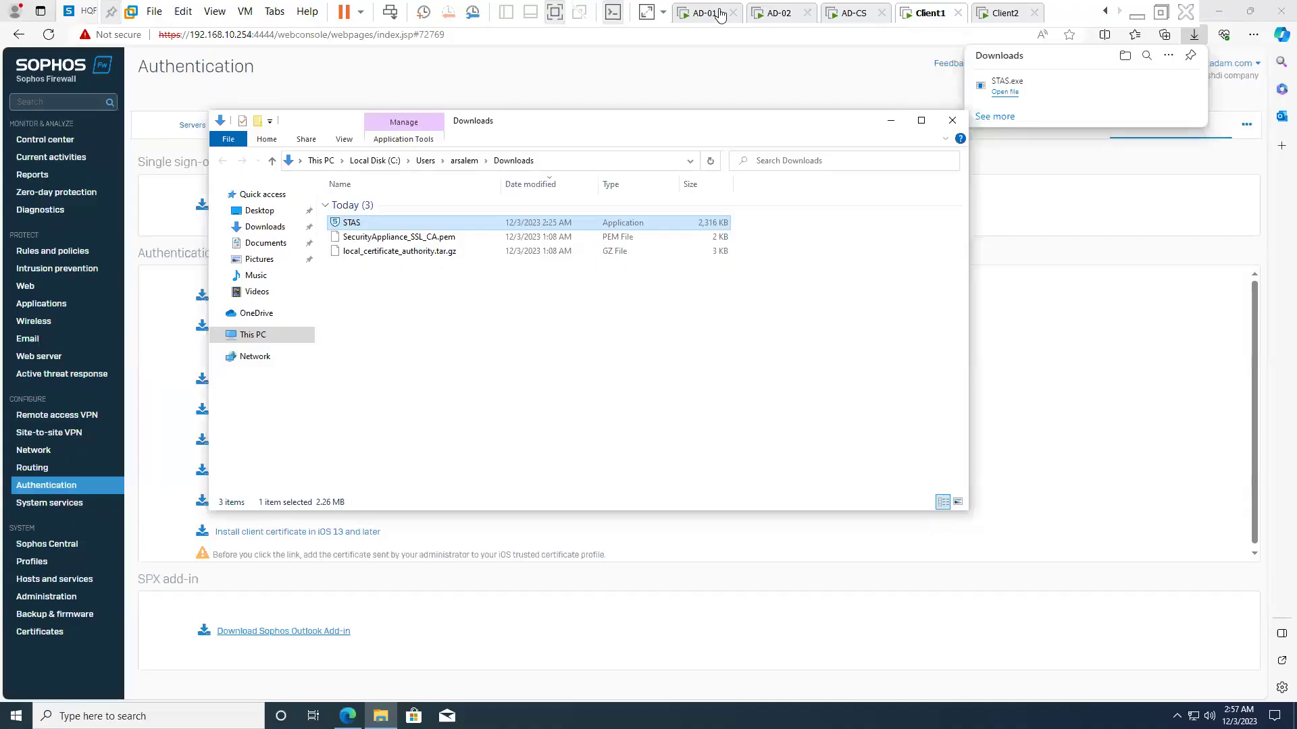
click(714, 14)
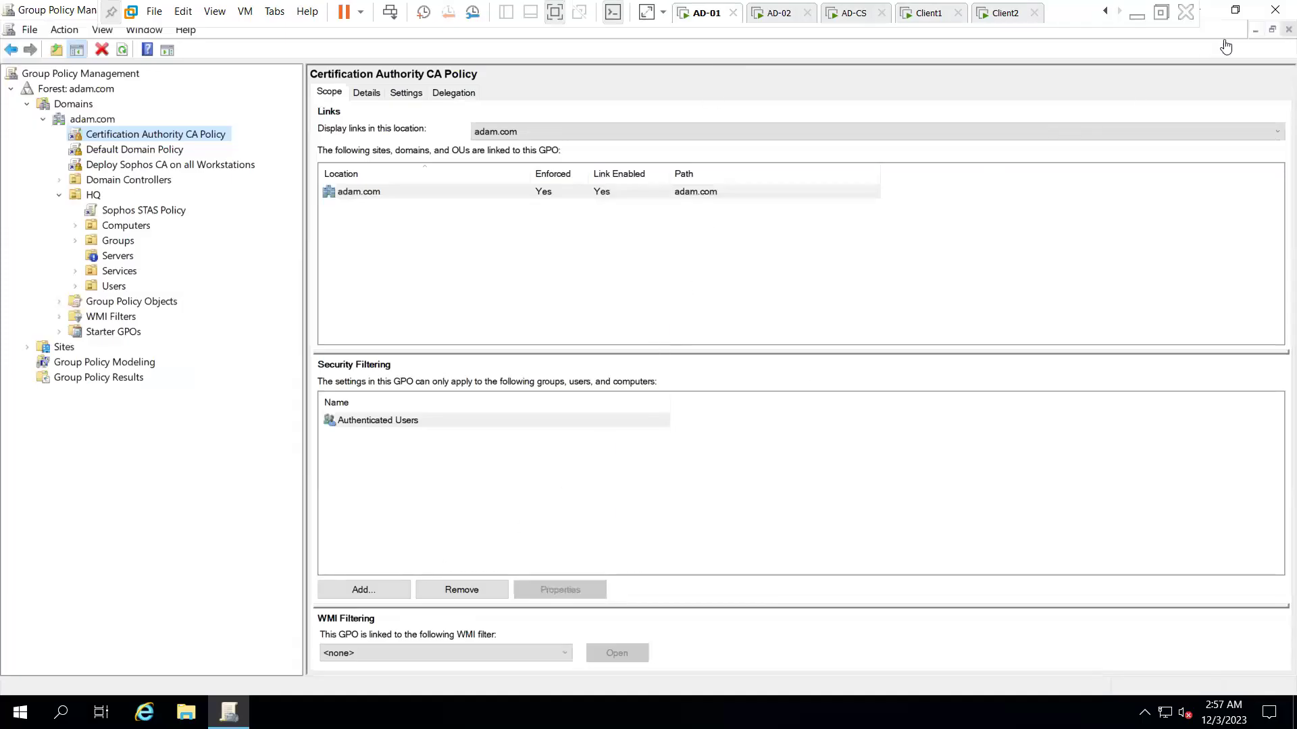
click(1275, 10)
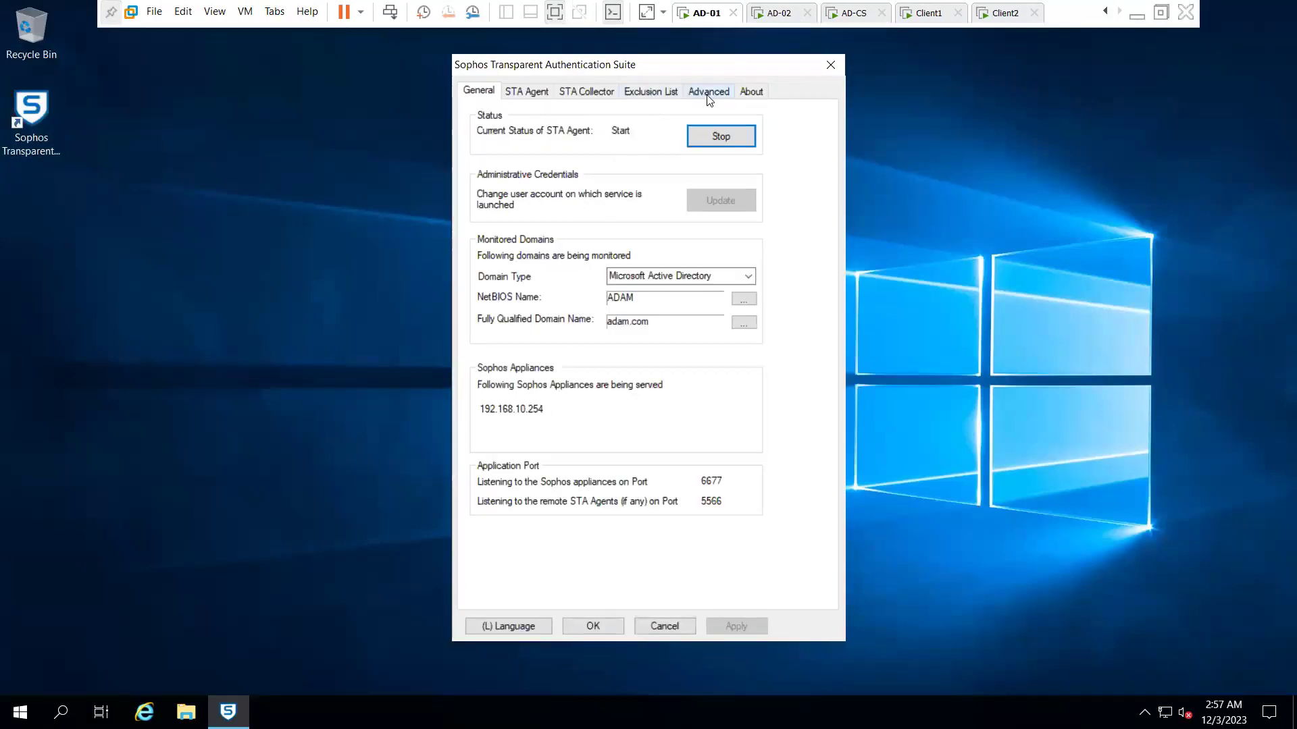
click(707, 91)
click(740, 126)
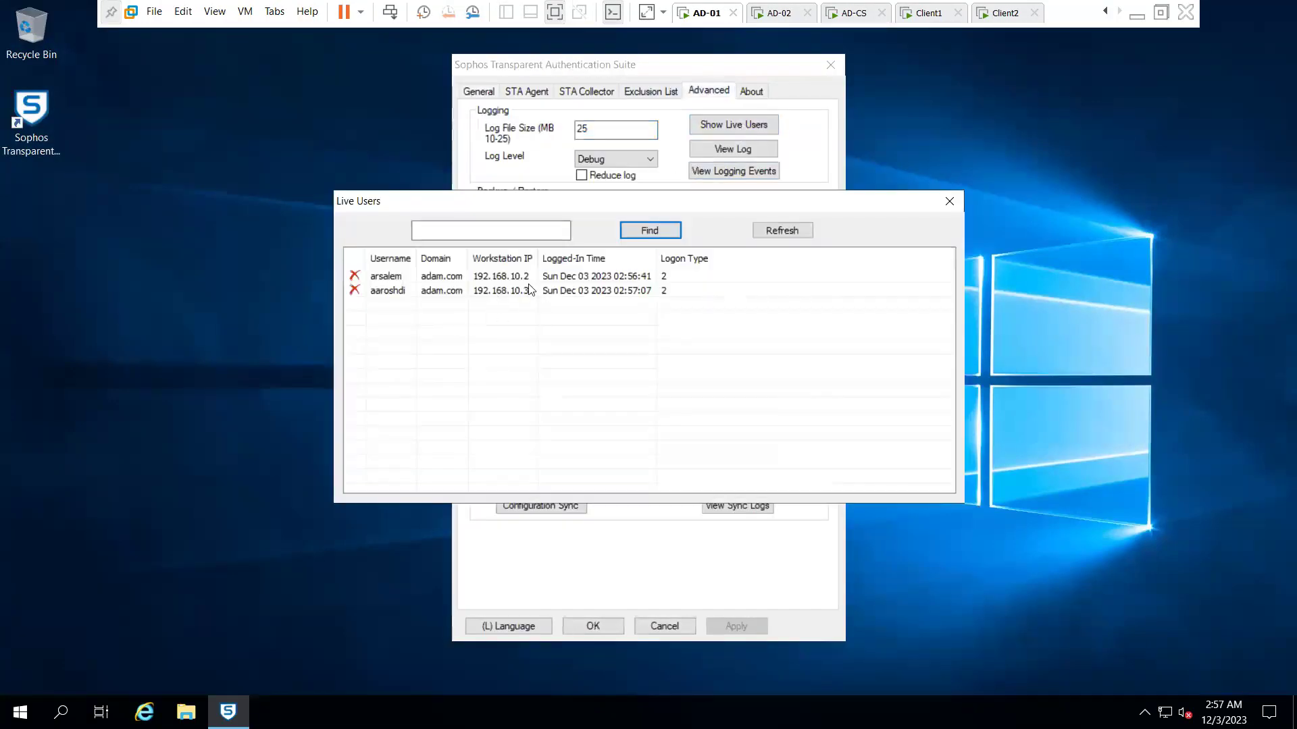
drag(538, 260, 609, 260)
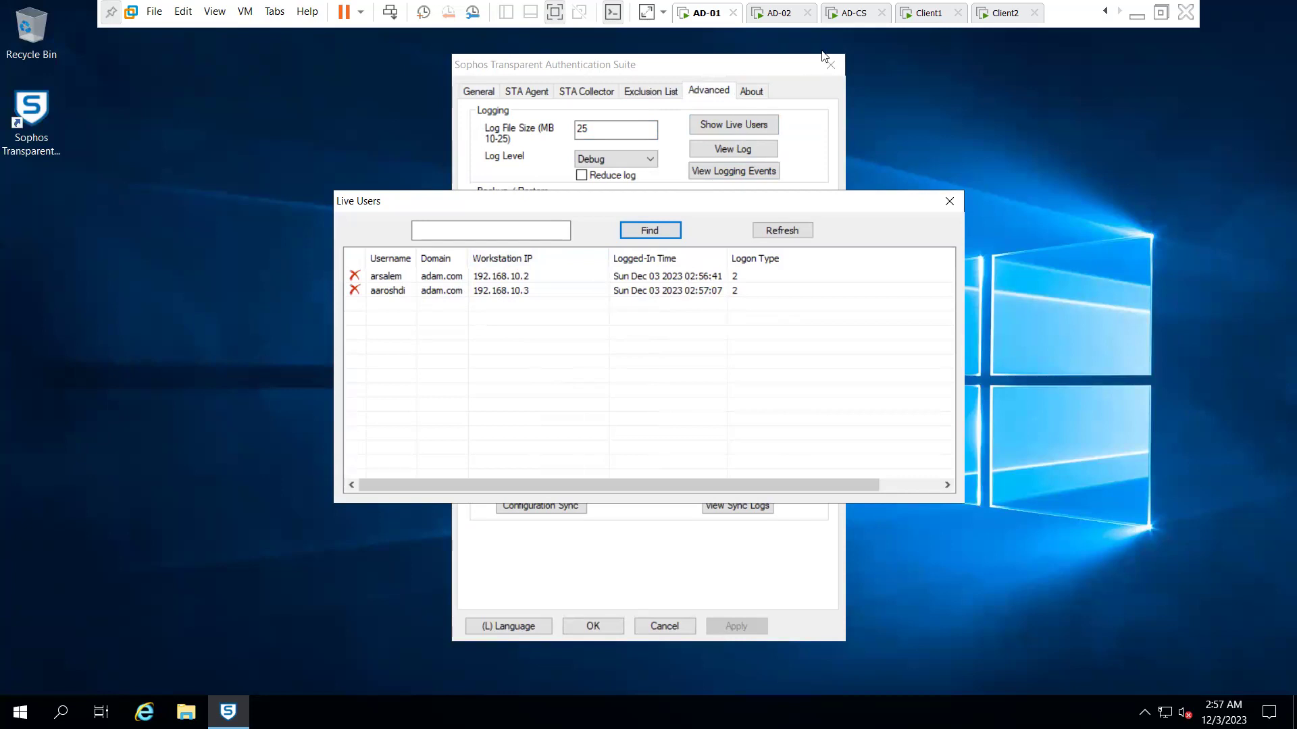
click(771, 14)
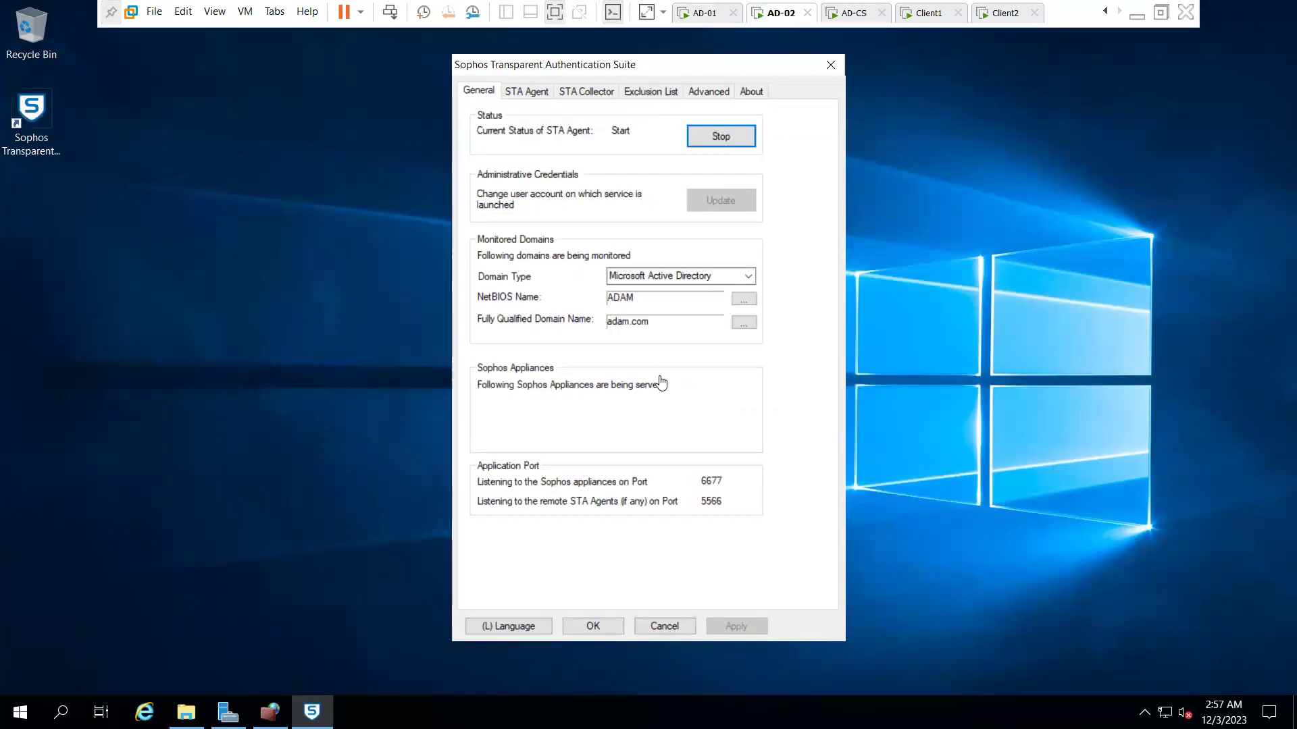
- Save AD-02's STAS settings with a service restart, then check its live users list
click(578, 630)
click(694, 395)
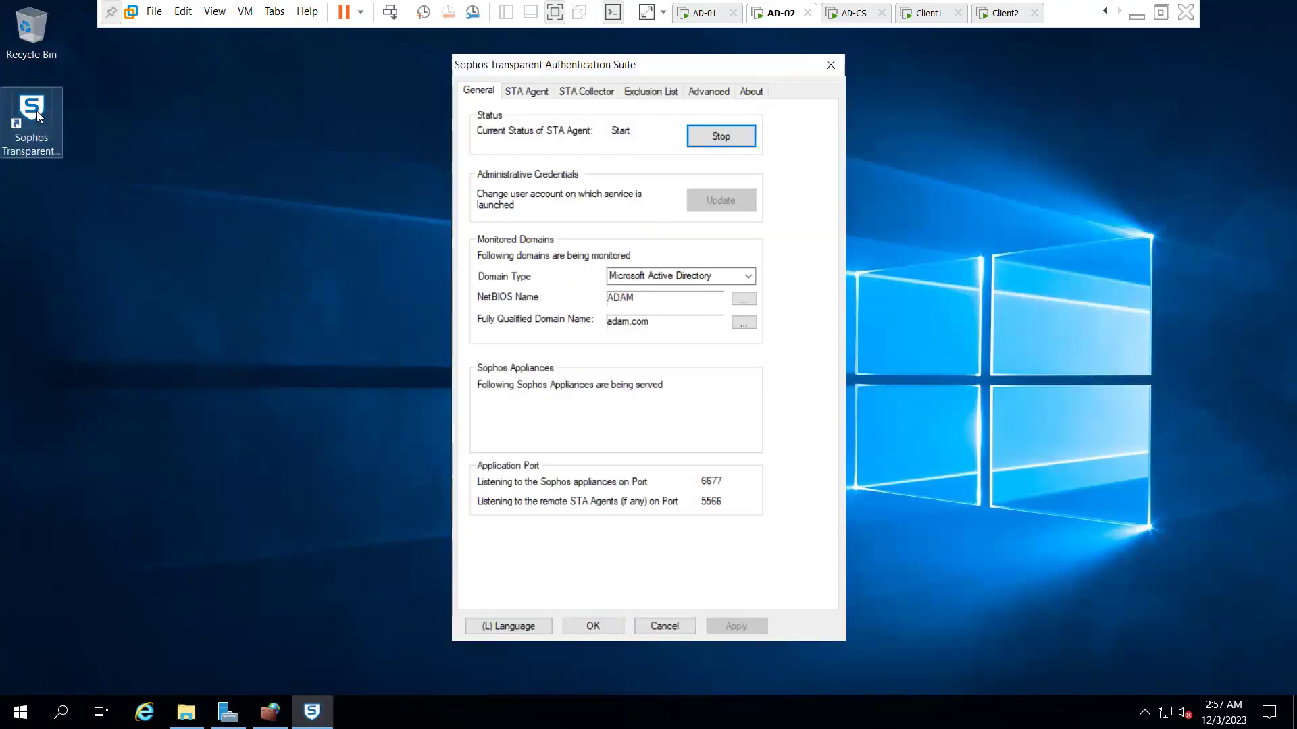
click(708, 91)
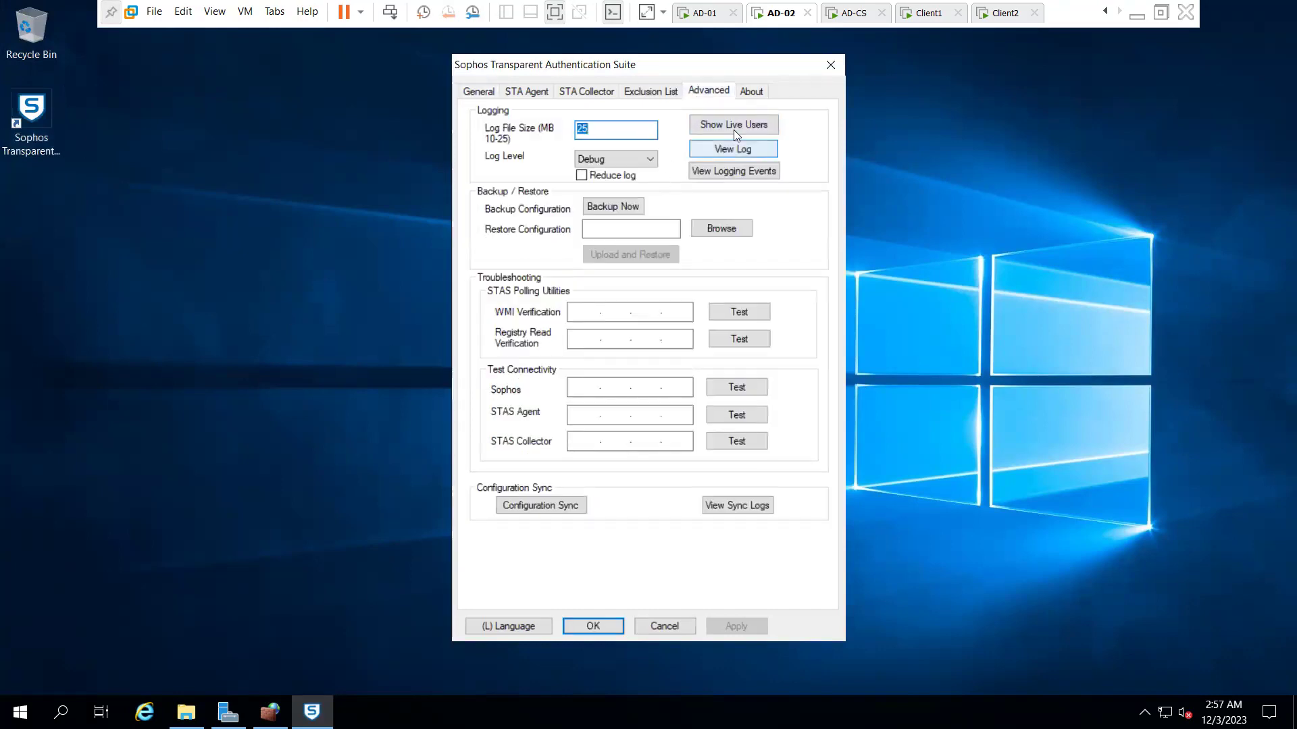
click(733, 126)
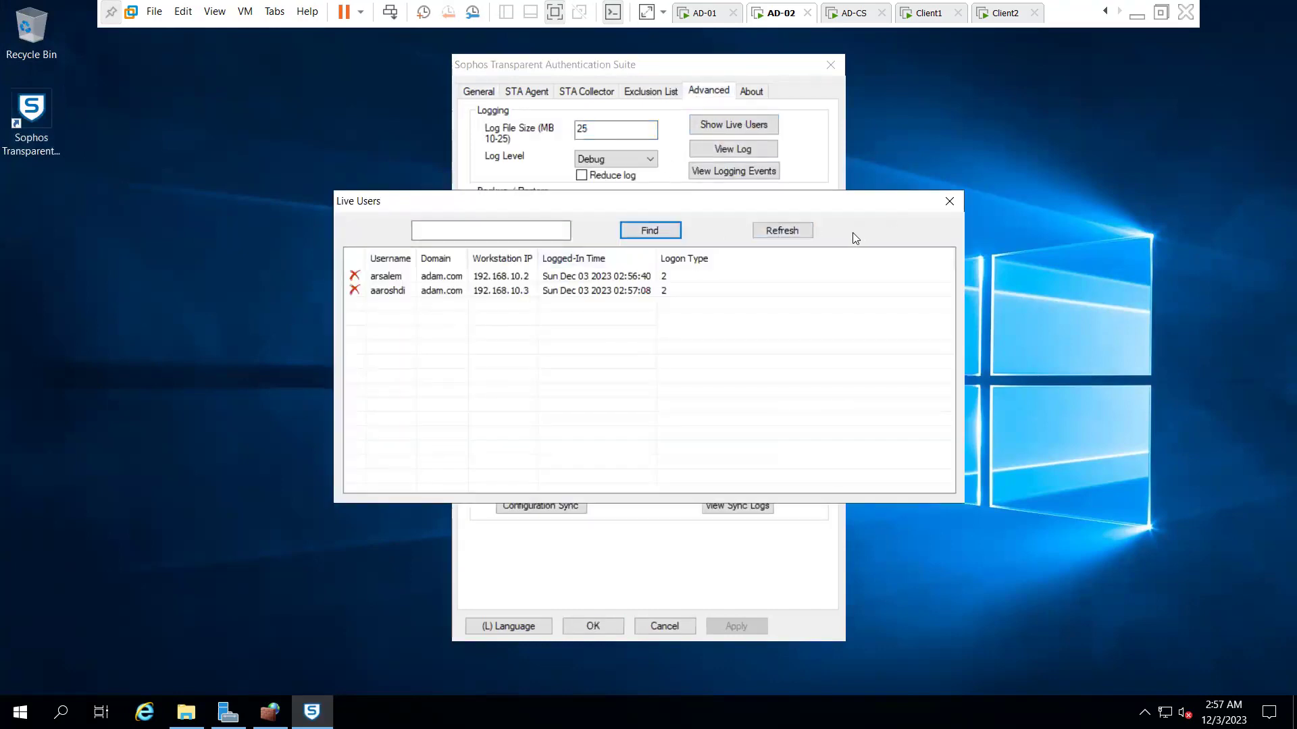
click(945, 202)
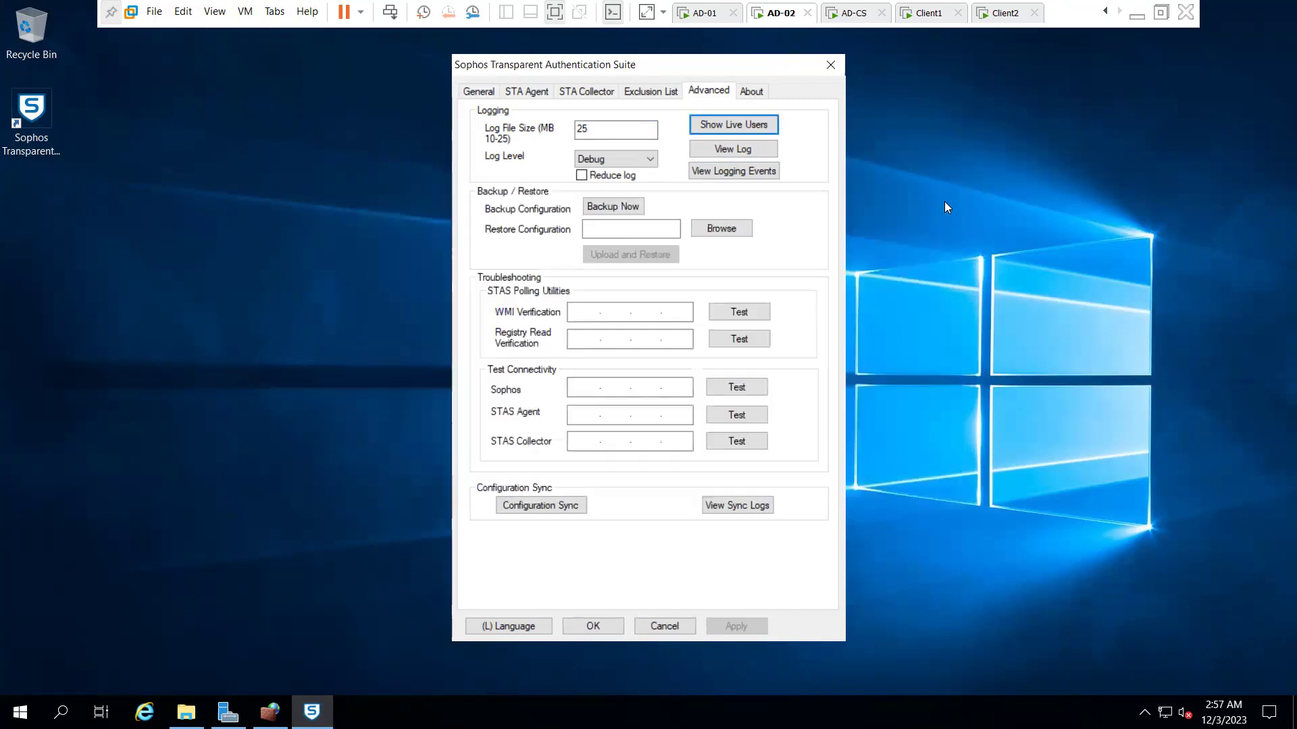
click(573, 318)
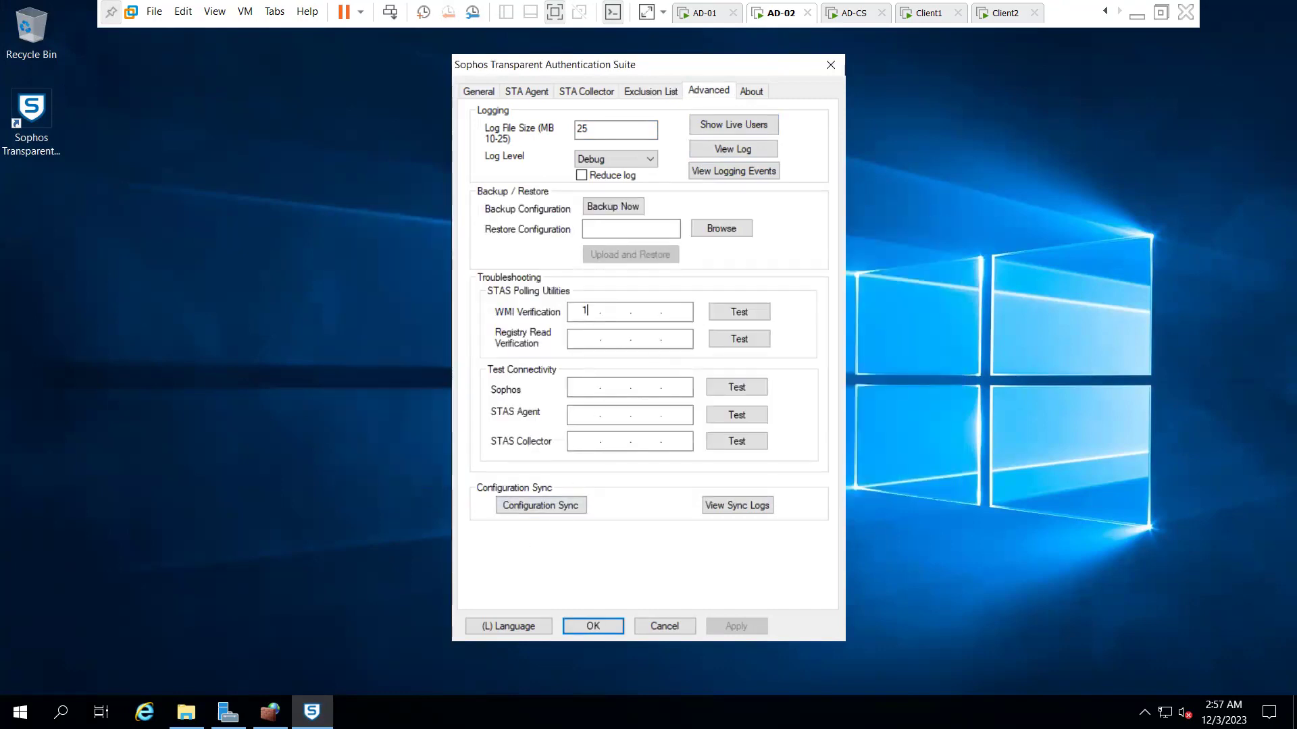
- Test WMI polling of 192.168.10.2 and dismiss the successful result
text(192 . 168)
click(724, 315)
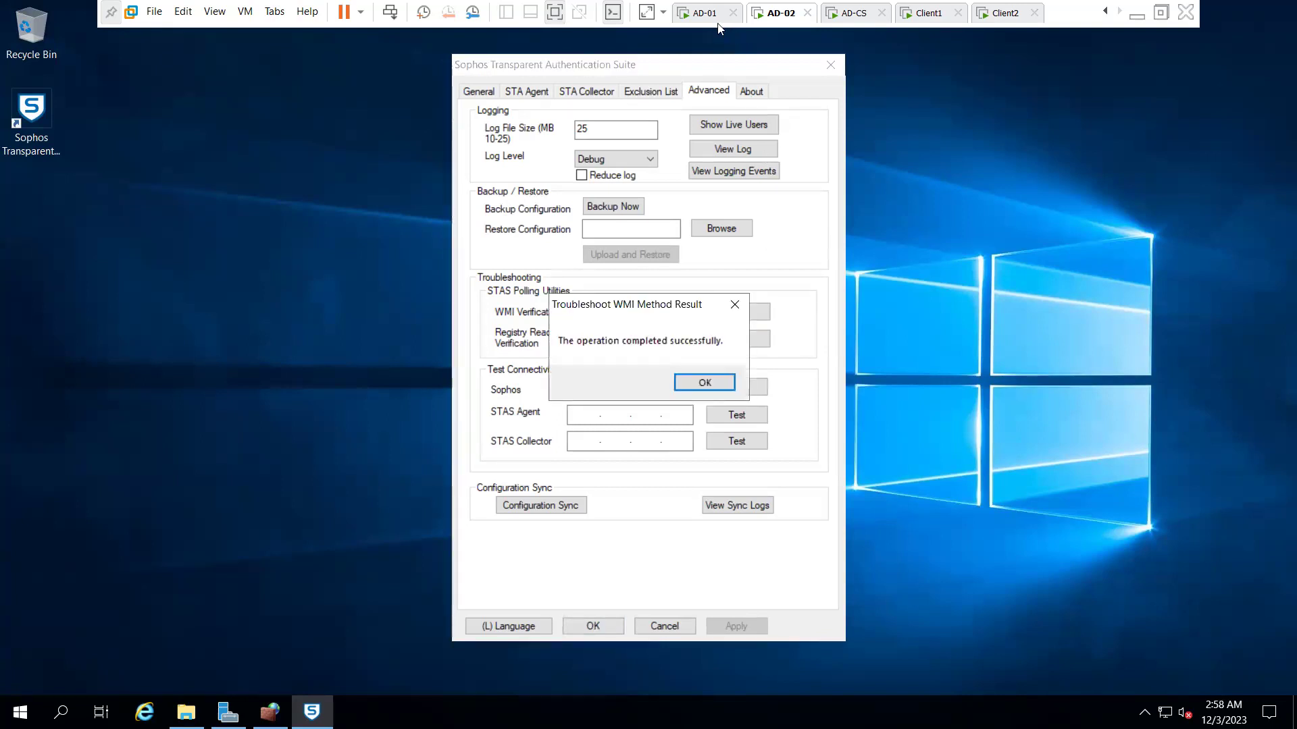
click(718, 384)
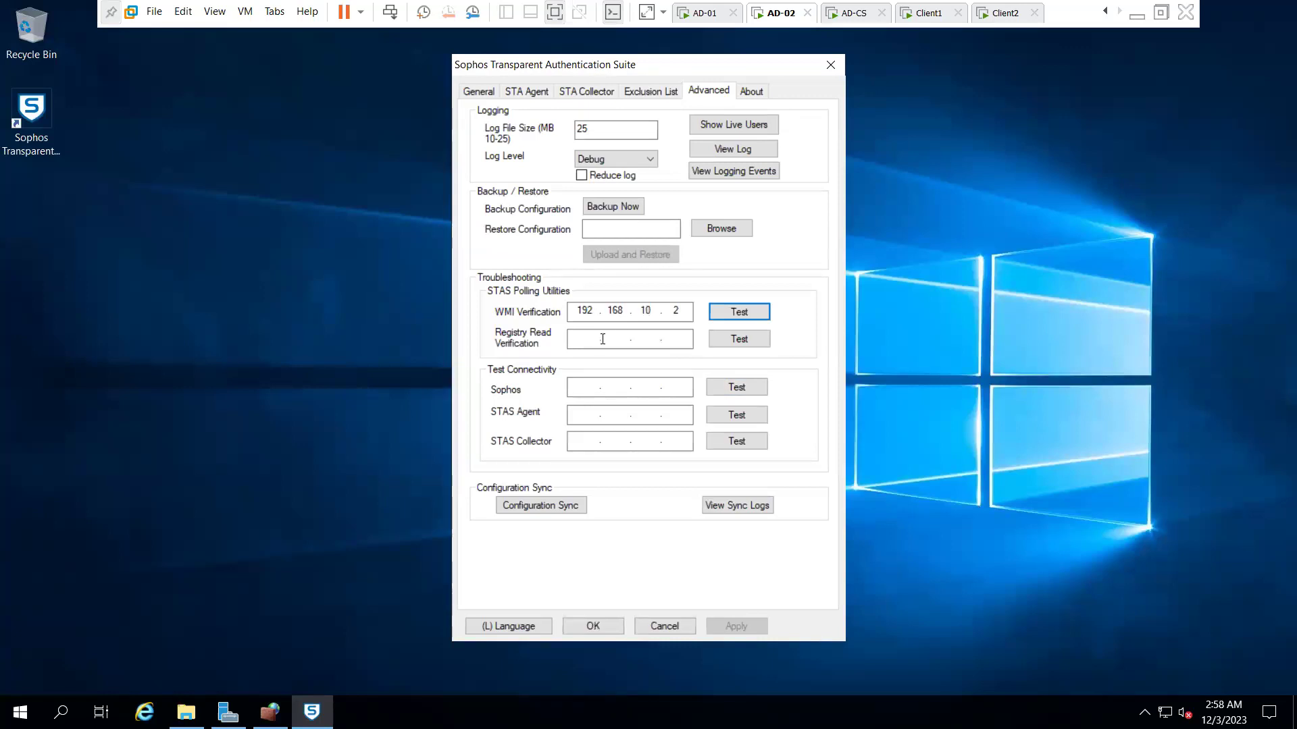
- Test registry read polling of 192.168.10.2, which reports the network path was not found
click(583, 346)
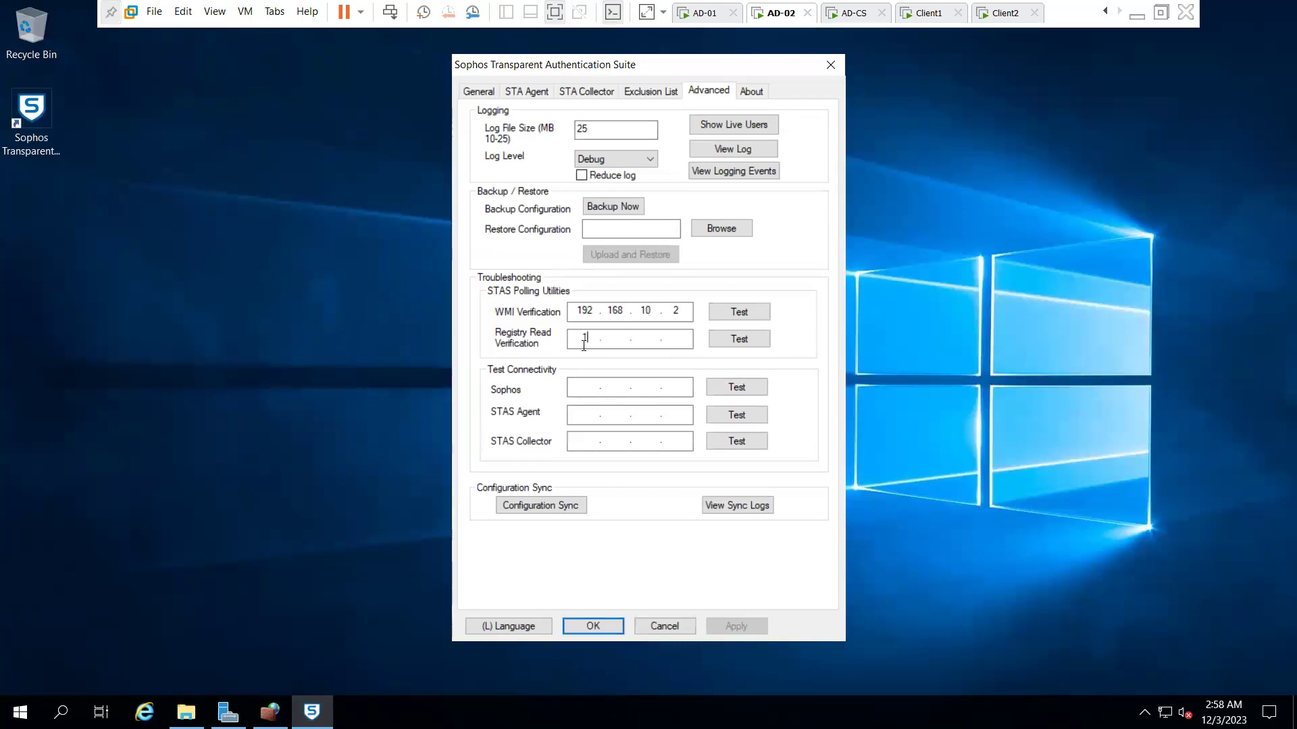
text(192)
click(737, 339)
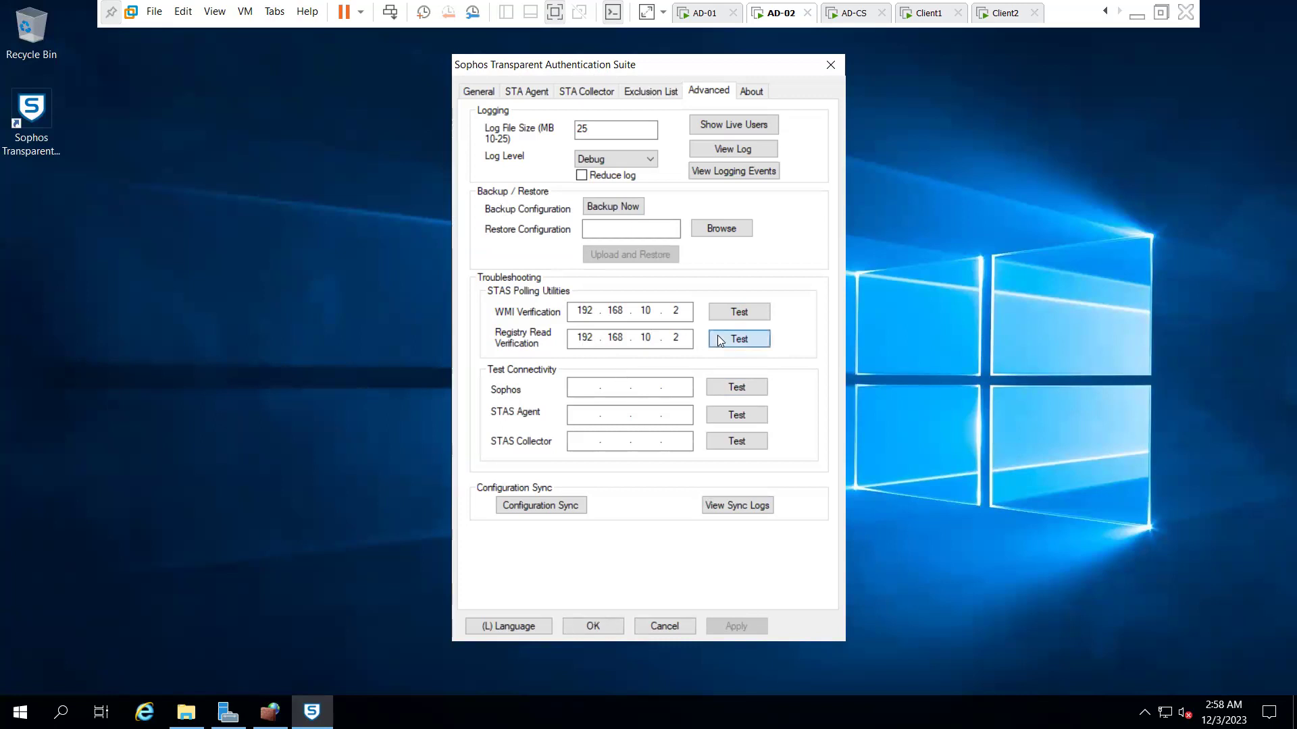
click(708, 383)
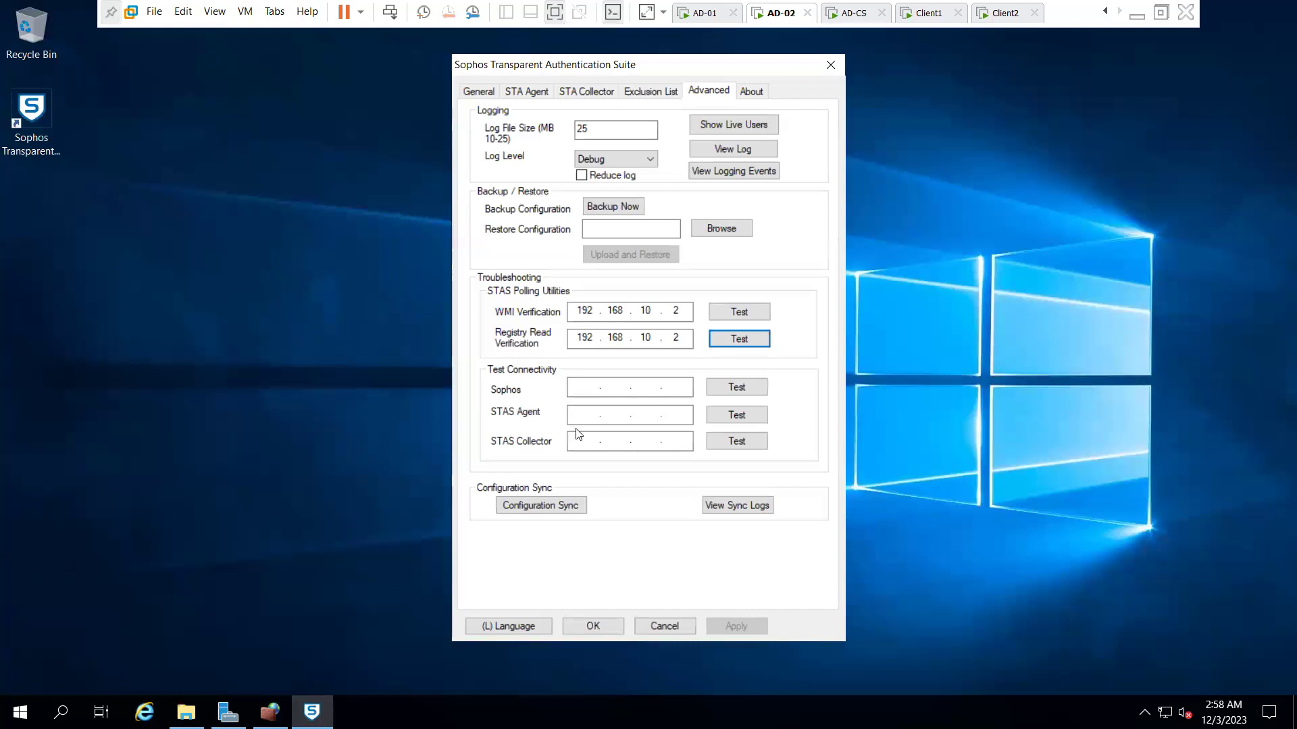
- Recheck AD-02's live users, review the STA Collector and STA Agent tabs, then close STAS
click(703, 13)
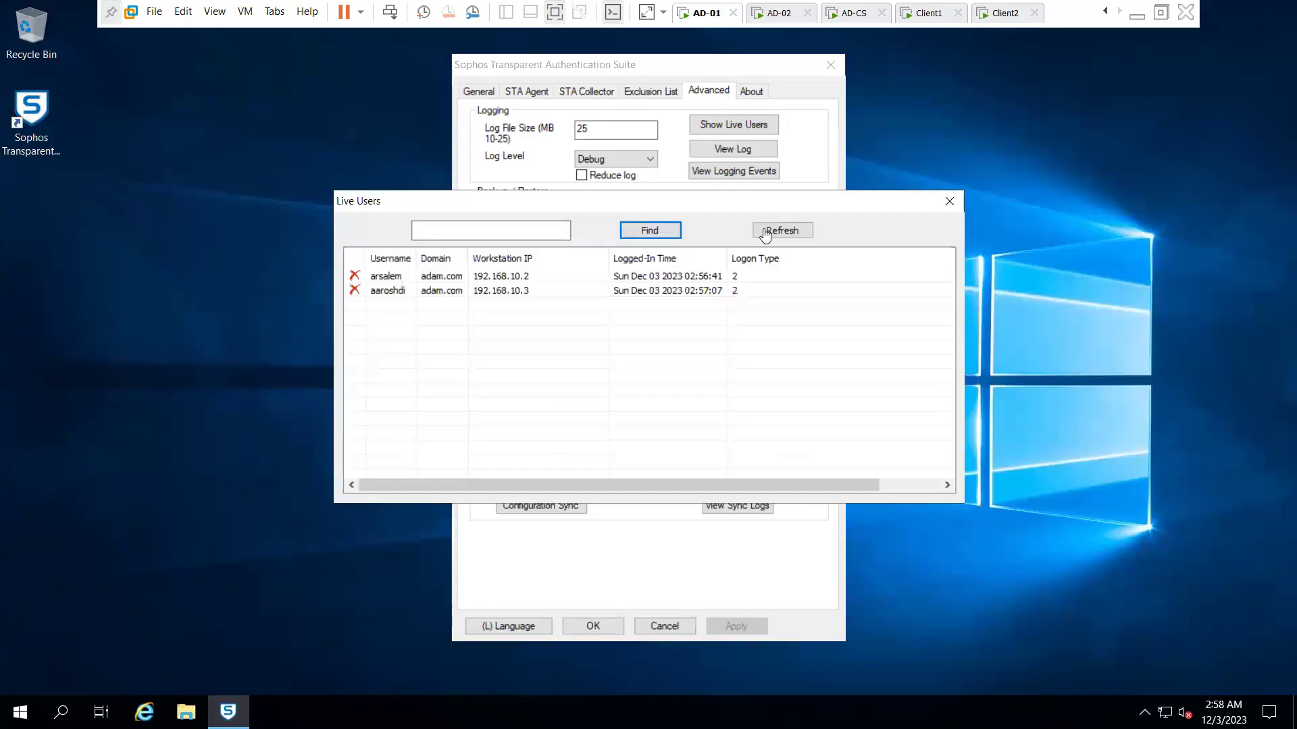
click(776, 13)
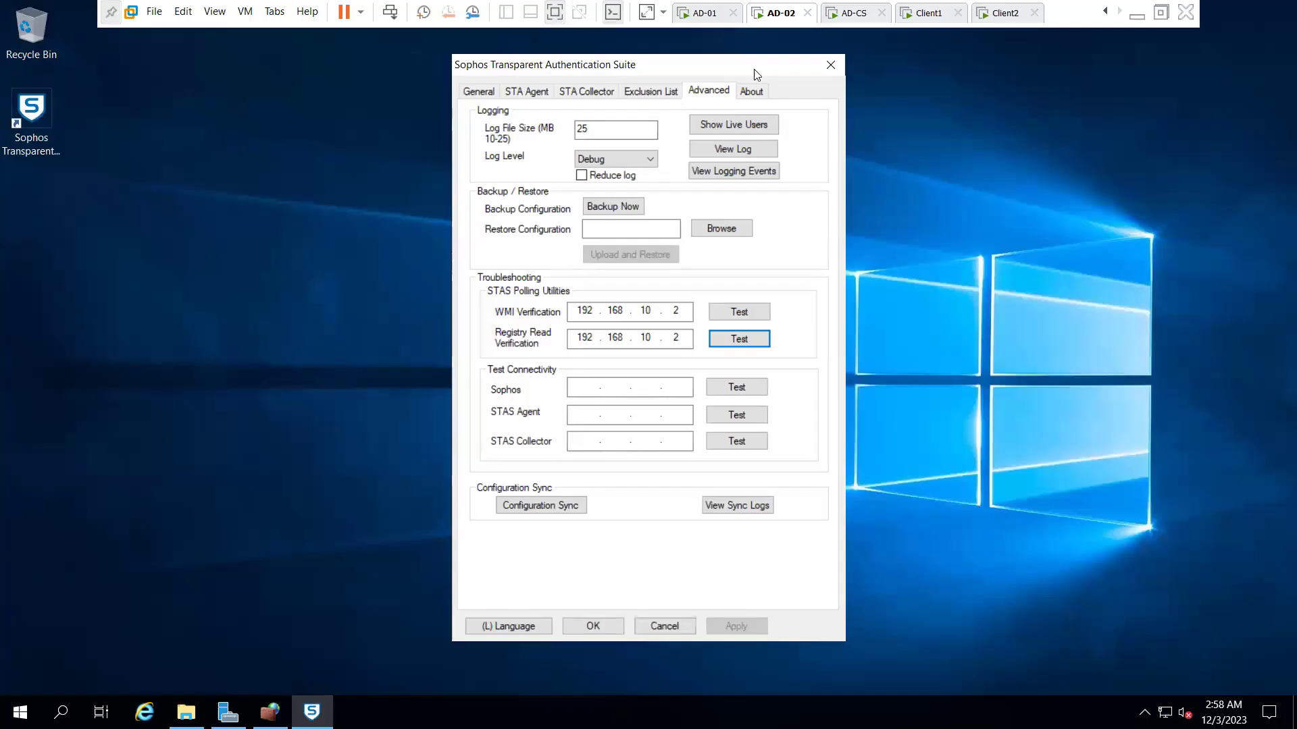
click(734, 124)
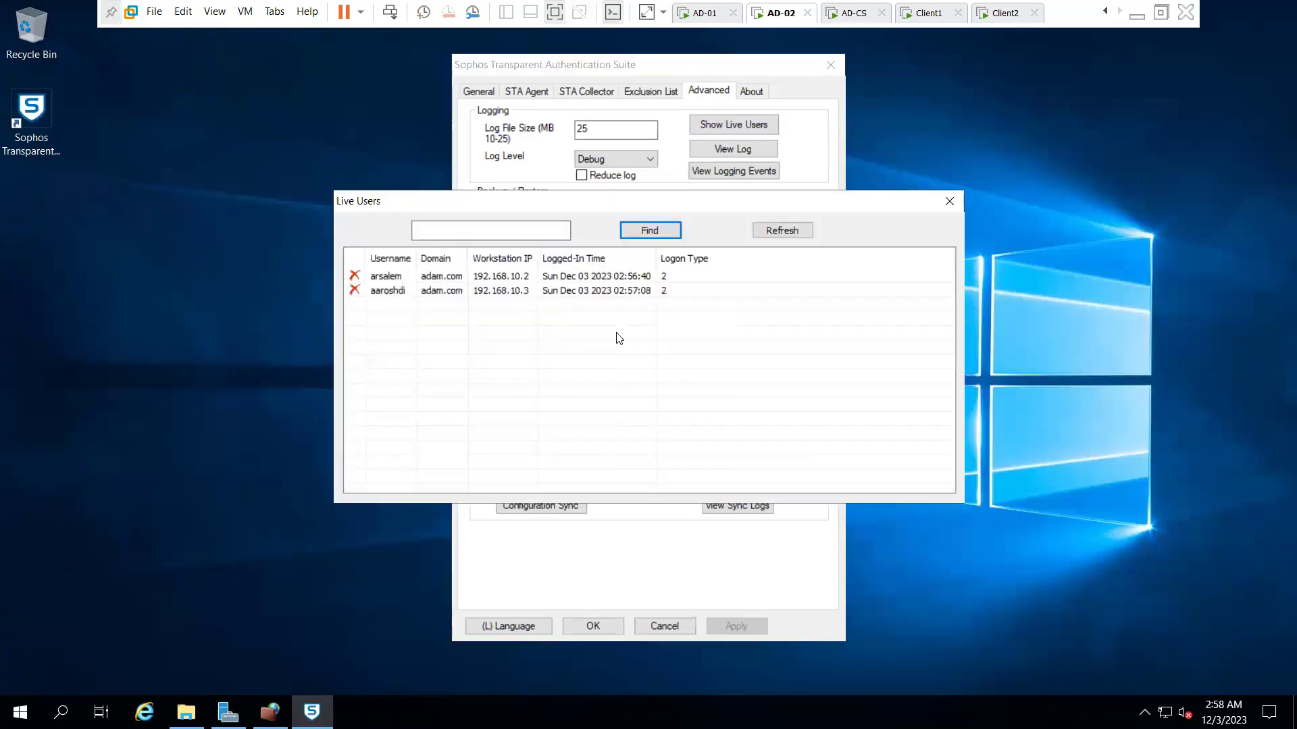
click(949, 202)
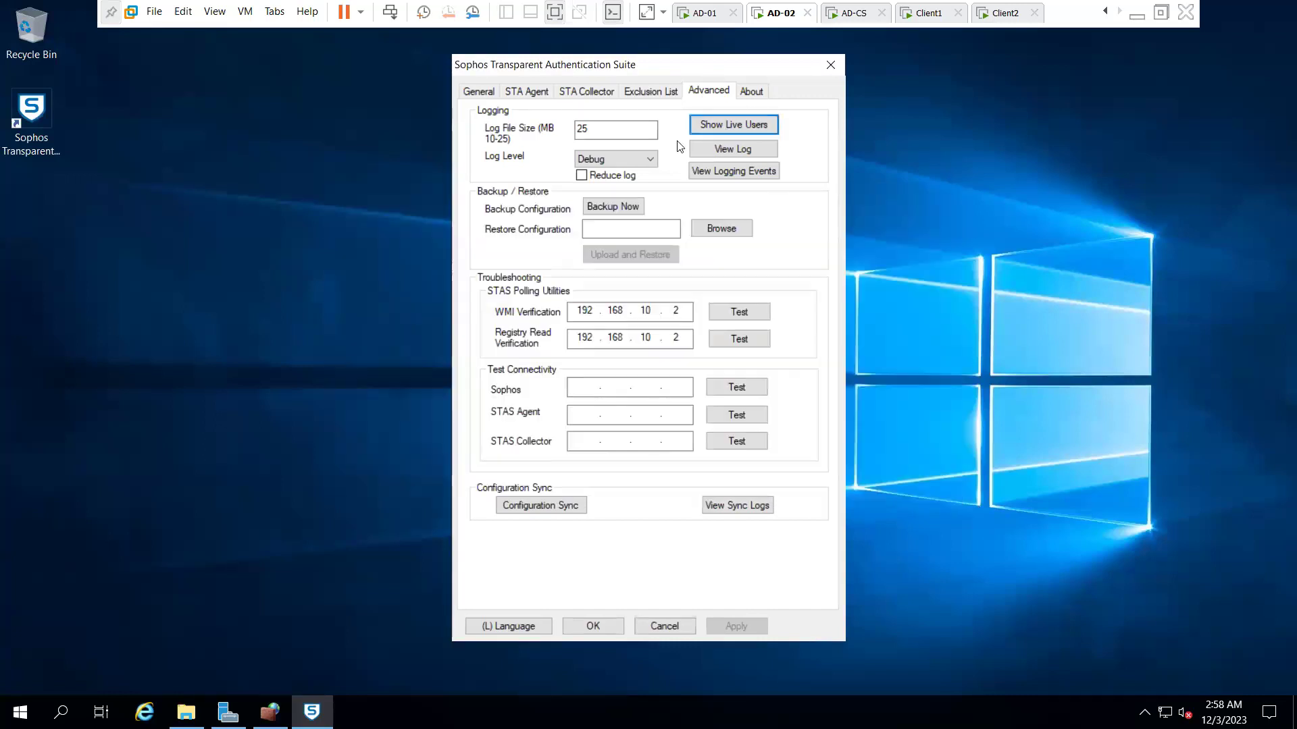
click(558, 98)
click(531, 95)
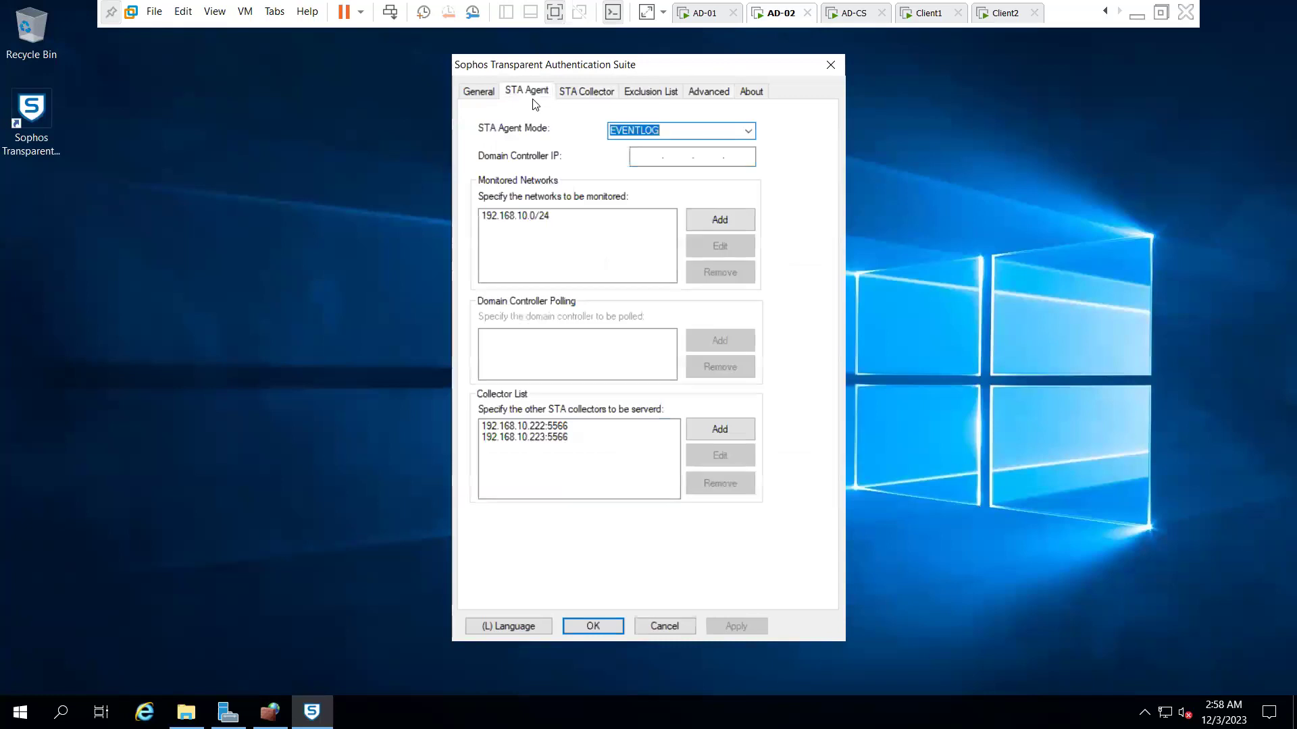
click(496, 94)
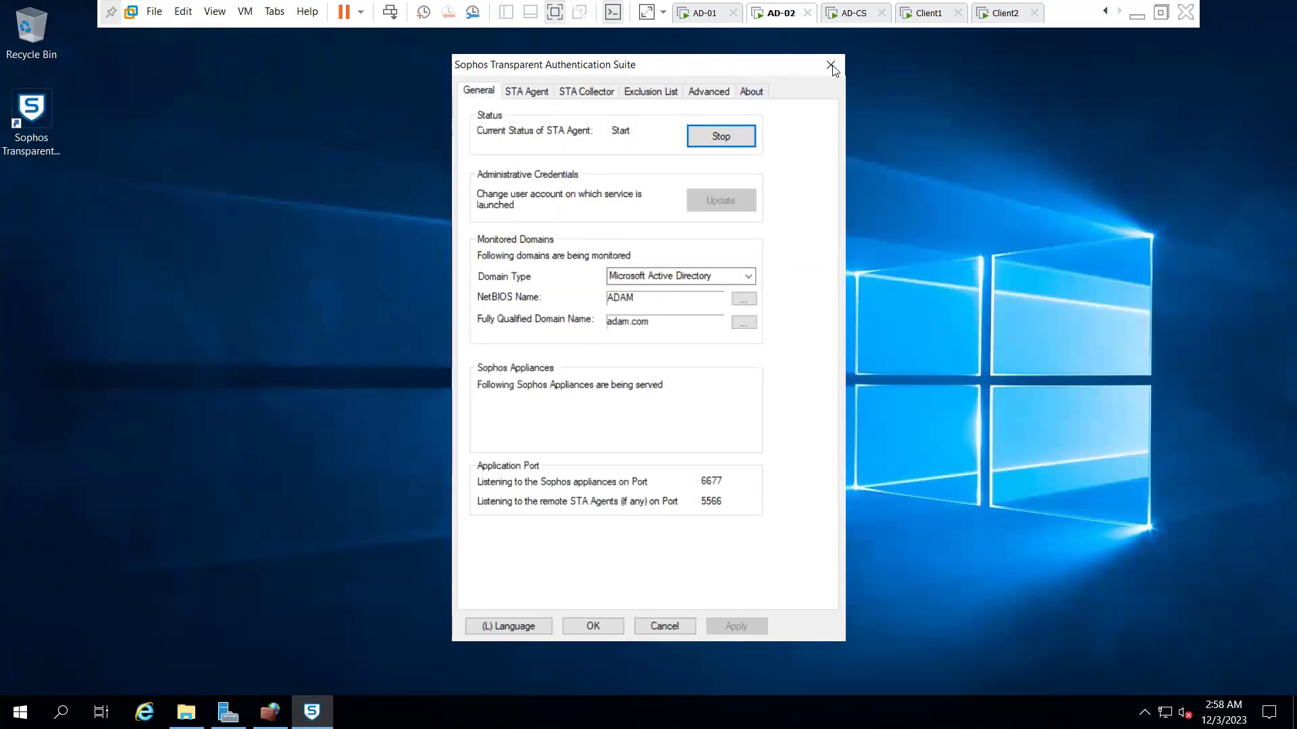
click(830, 65)
- Restart the Sophos Transparent Authentication Suite service from the Services console, then close Services
right_click(546, 713)
click(612, 631)
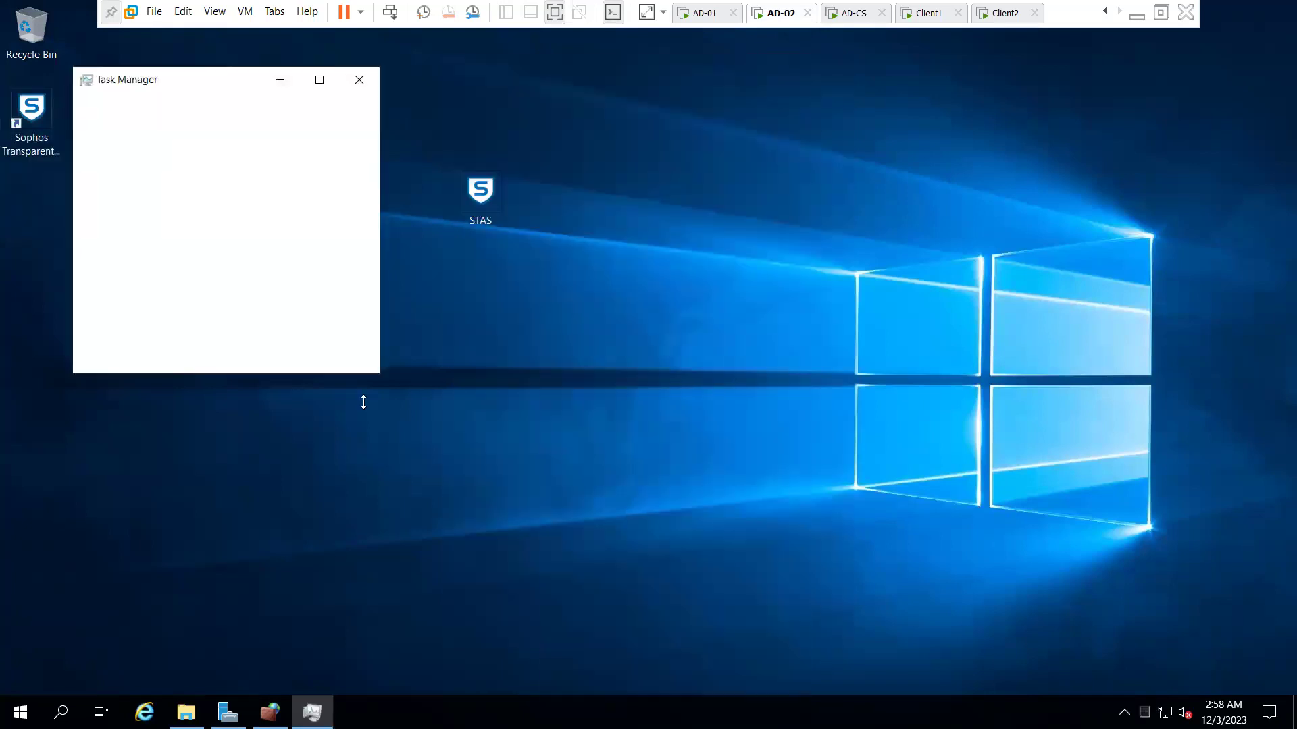
click(129, 352)
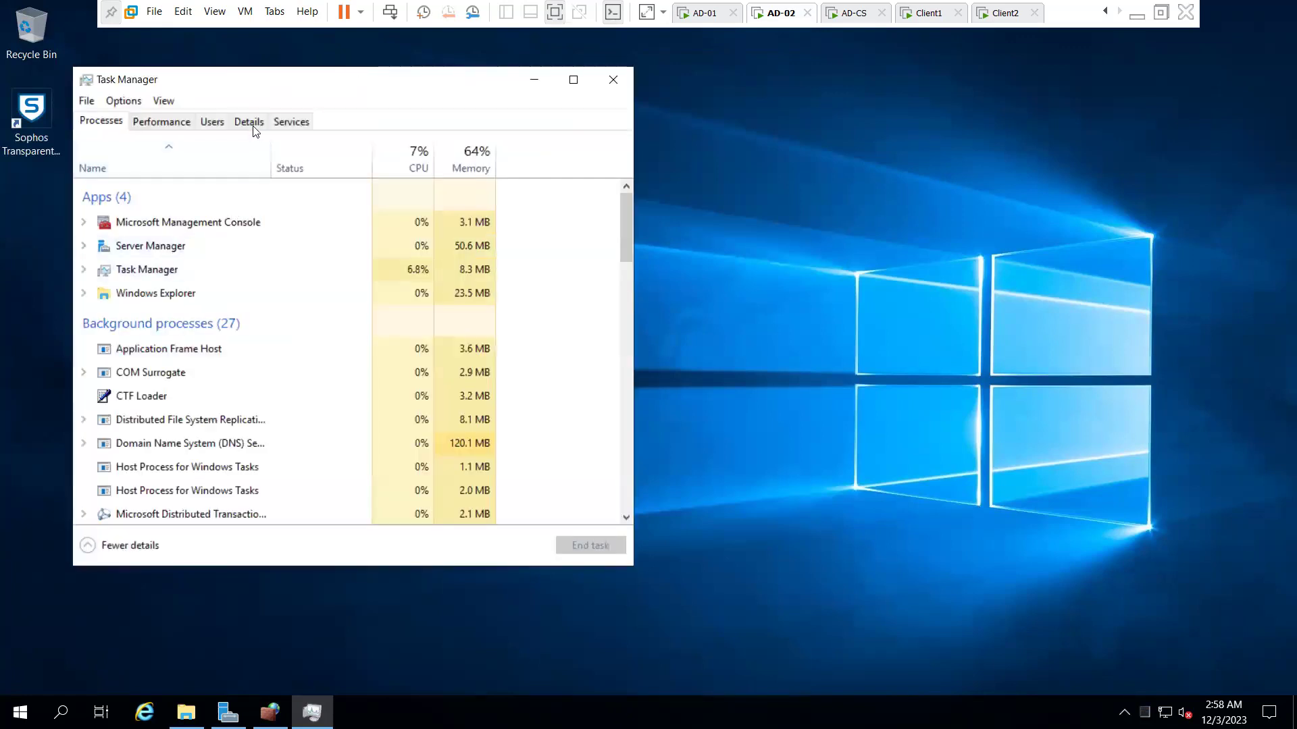
click(283, 122)
click(223, 545)
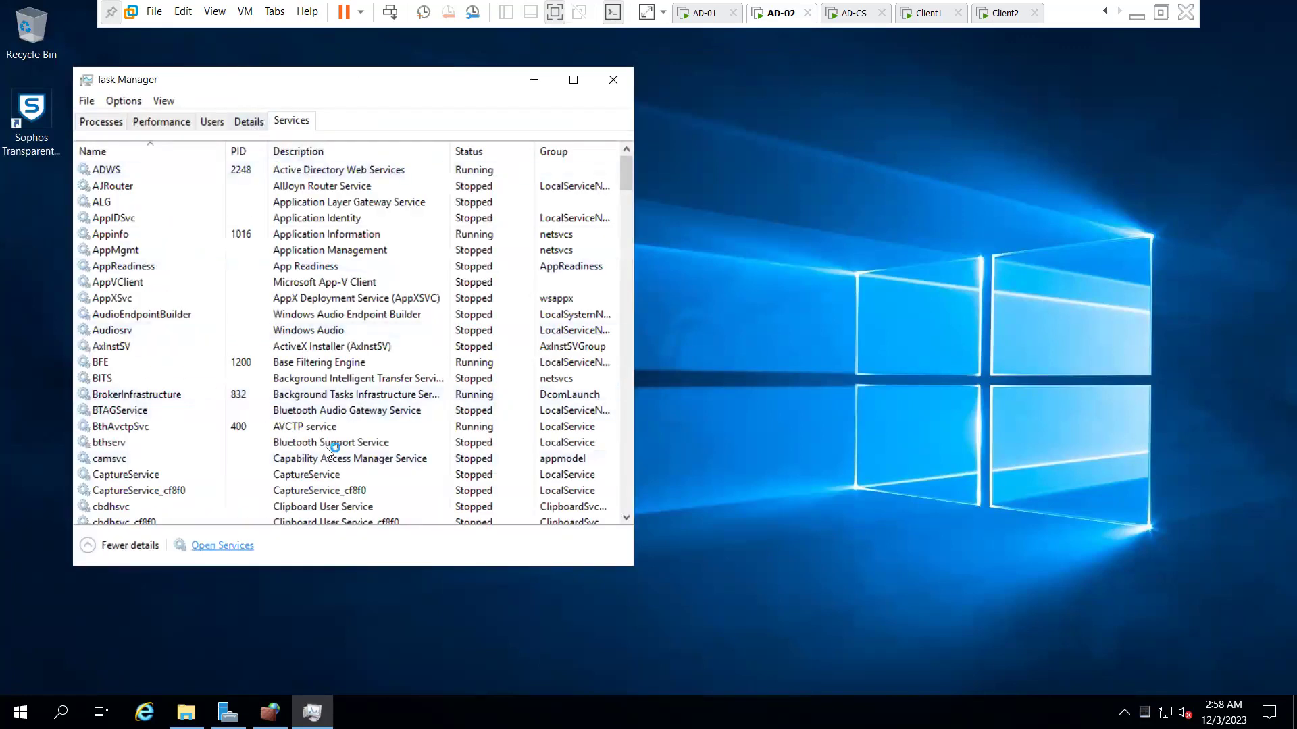
click(472, 418)
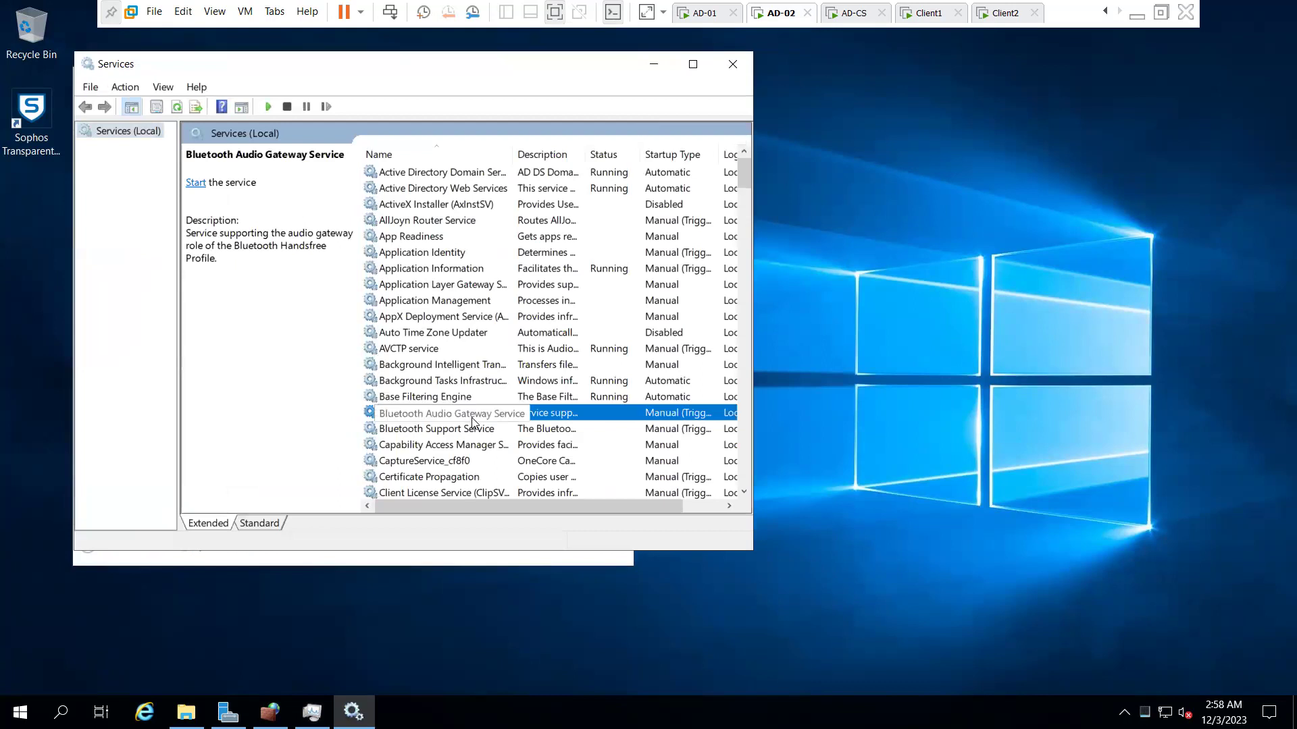
text(securi)
key(Down)
key(Down)
key(Down)
key(Down)
key(Down)
key(Down)
key(Down)
key(Down)
key(Down)
key(Down)
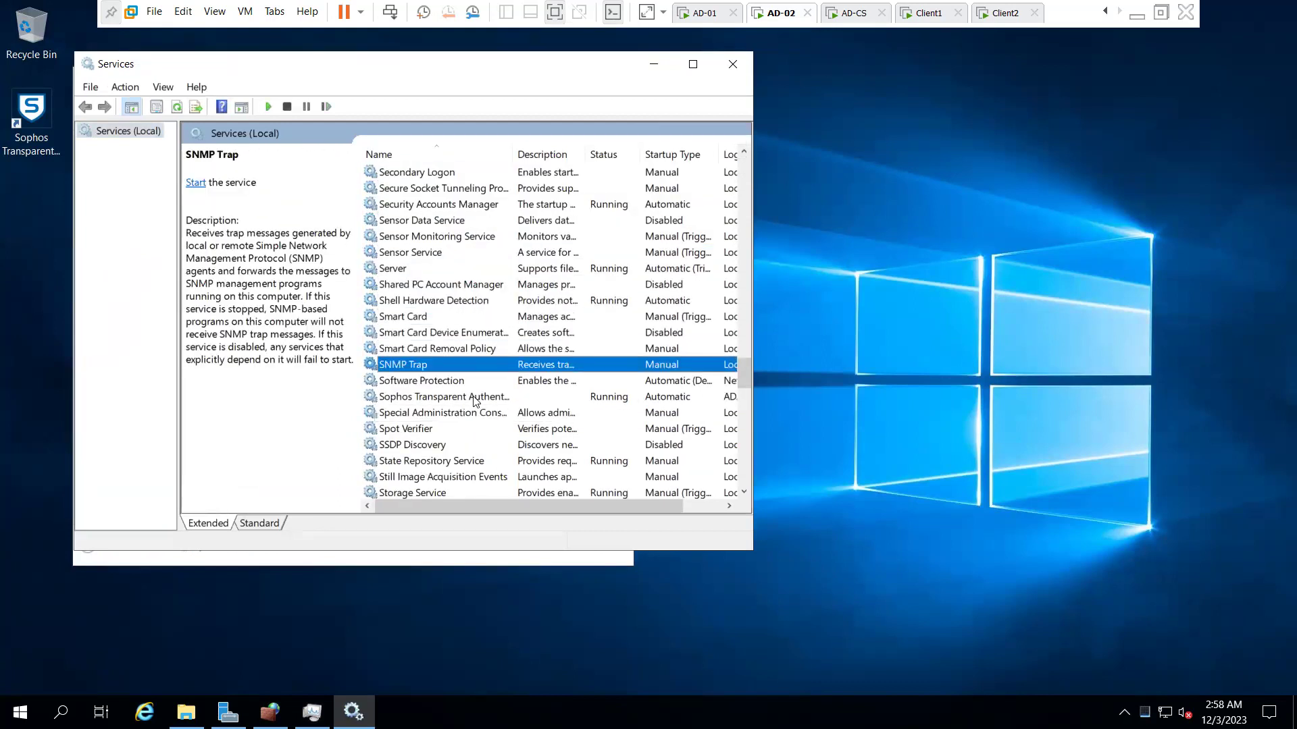
right_click(474, 396)
click(520, 475)
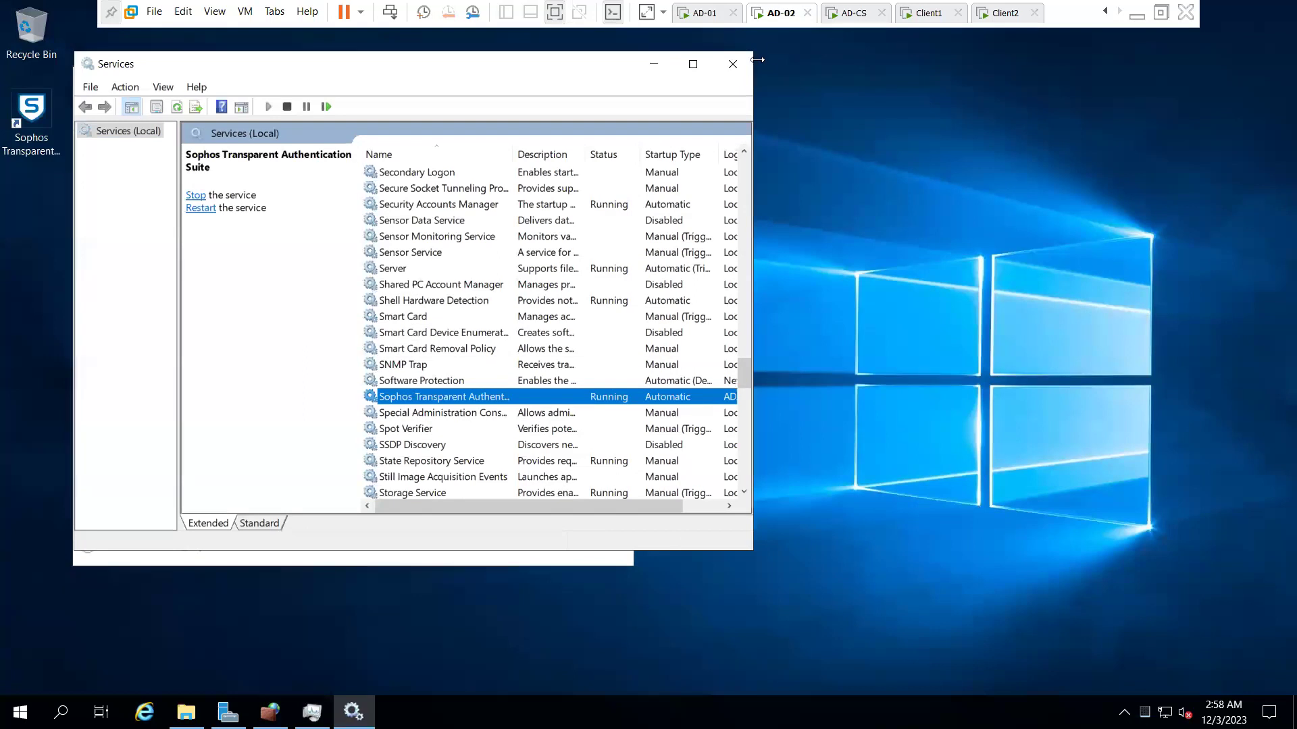
click(732, 64)
- Close Task Manager, relaunch STAS and browse its Agent, Collector, Exclusion and Advanced tabs, then go to Client1
click(610, 83)
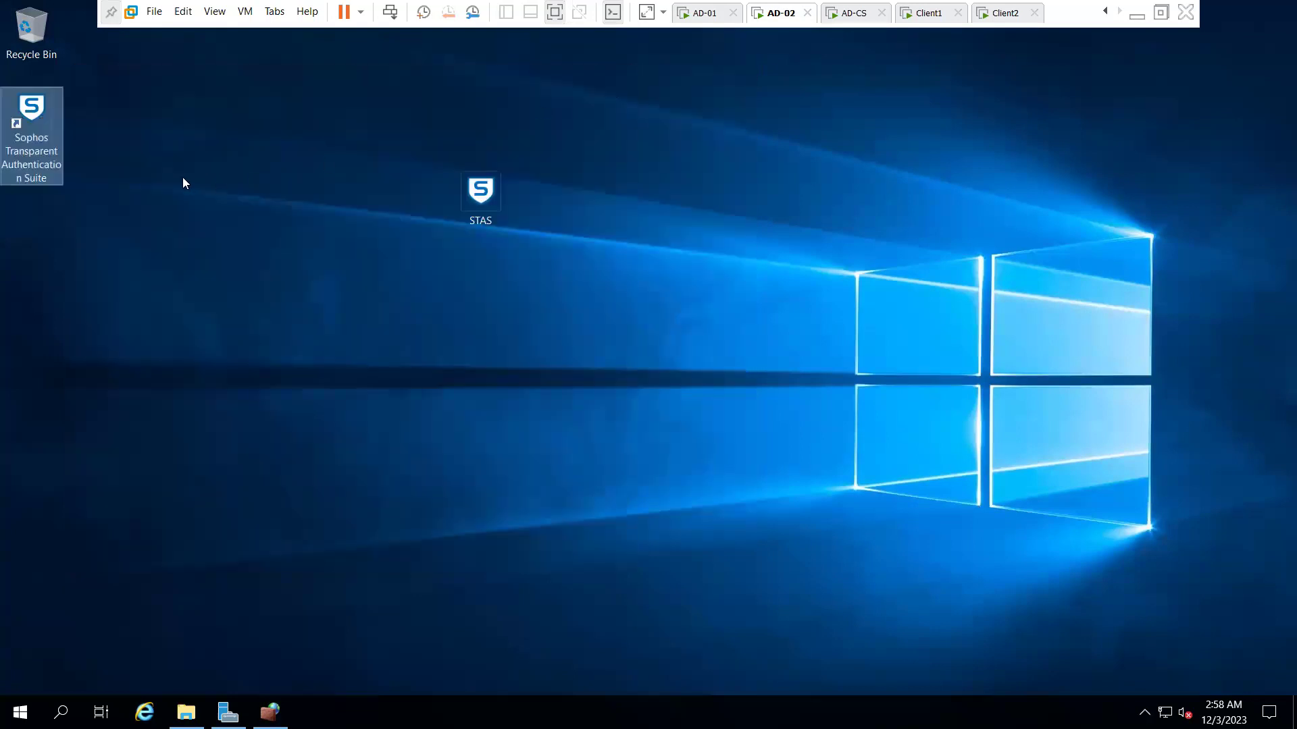
double_click(58, 119)
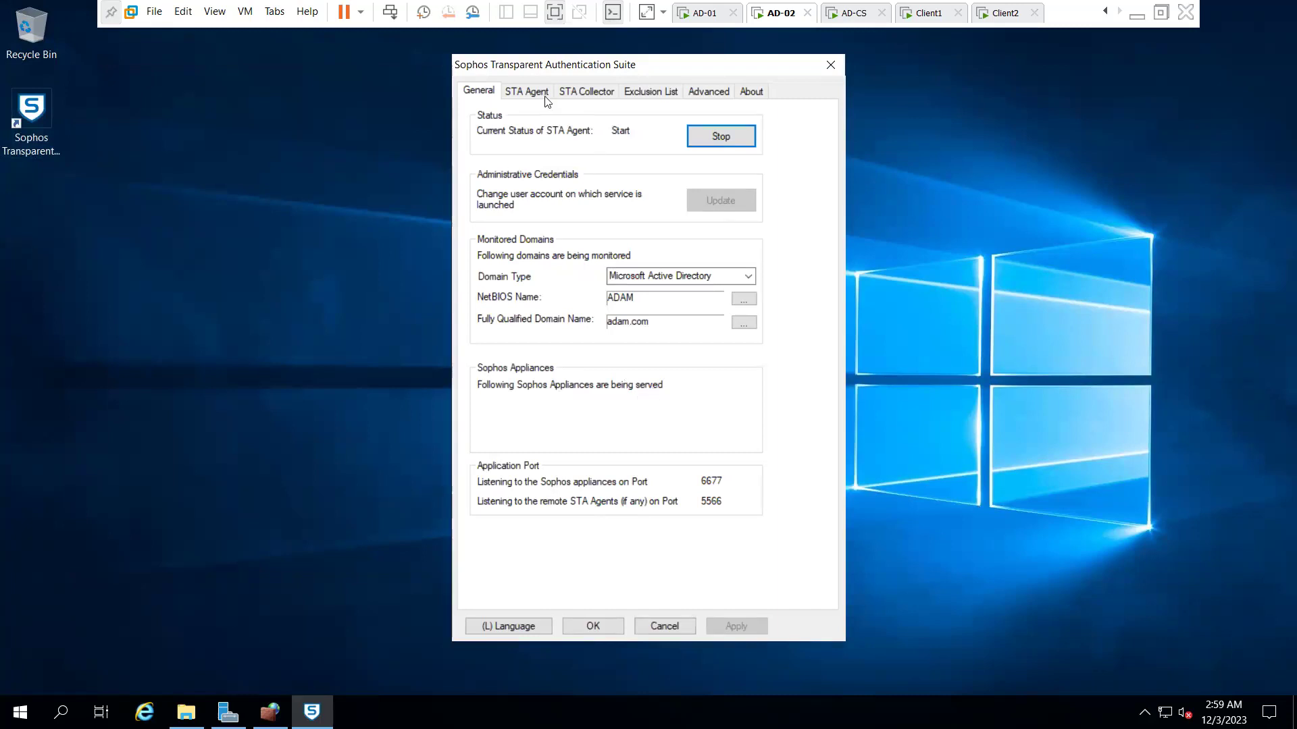
click(526, 91)
click(589, 94)
click(675, 92)
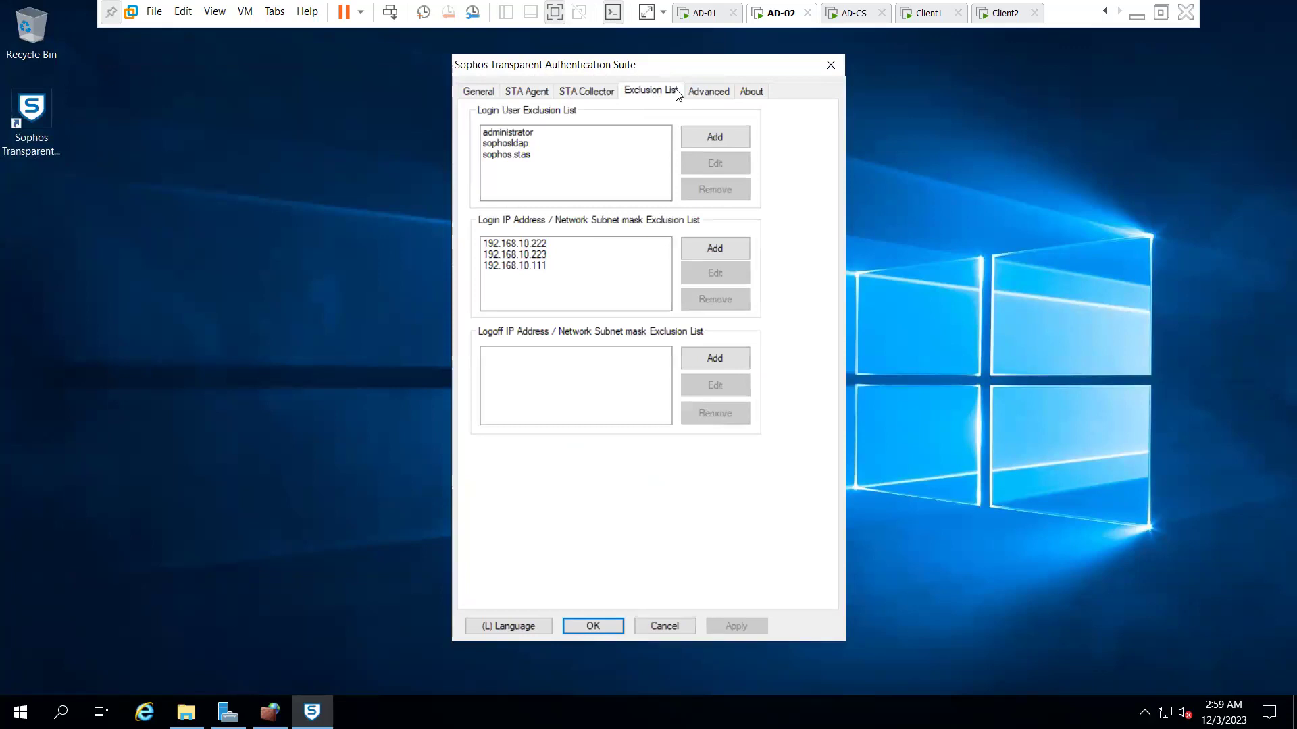
click(704, 94)
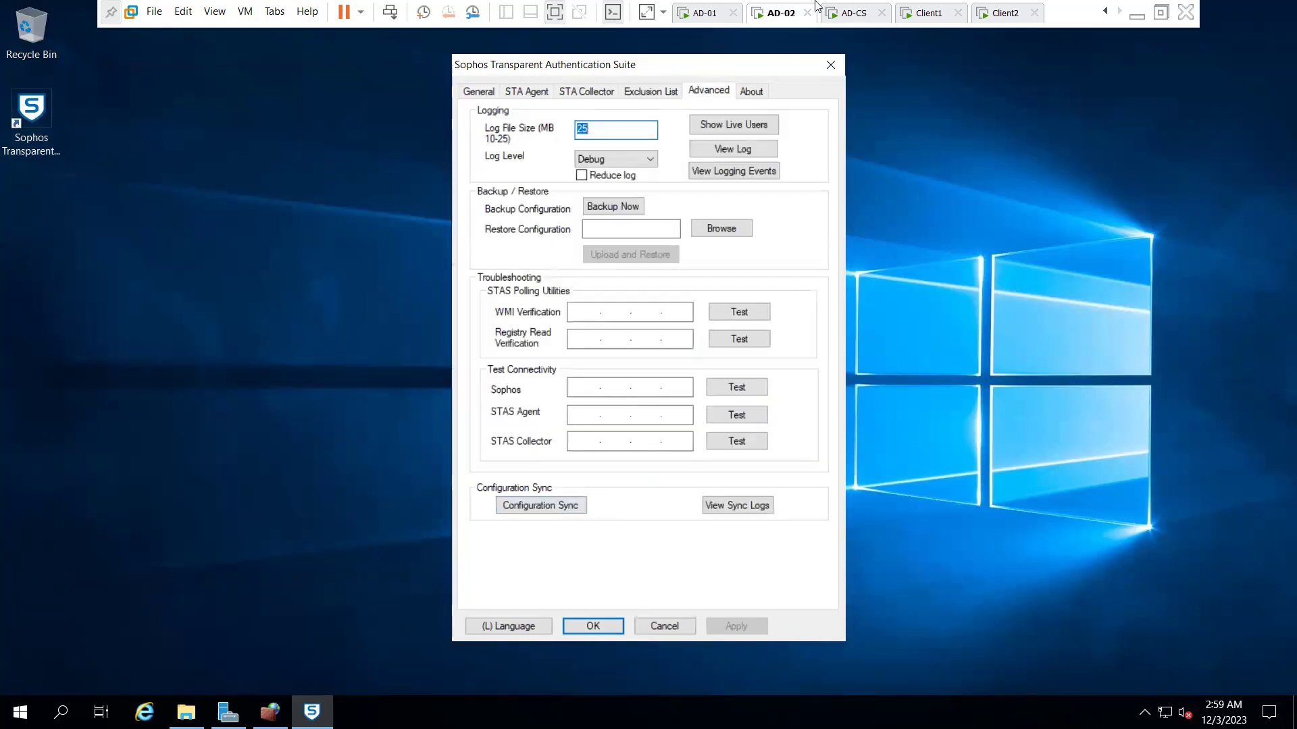
click(854, 13)
click(925, 13)
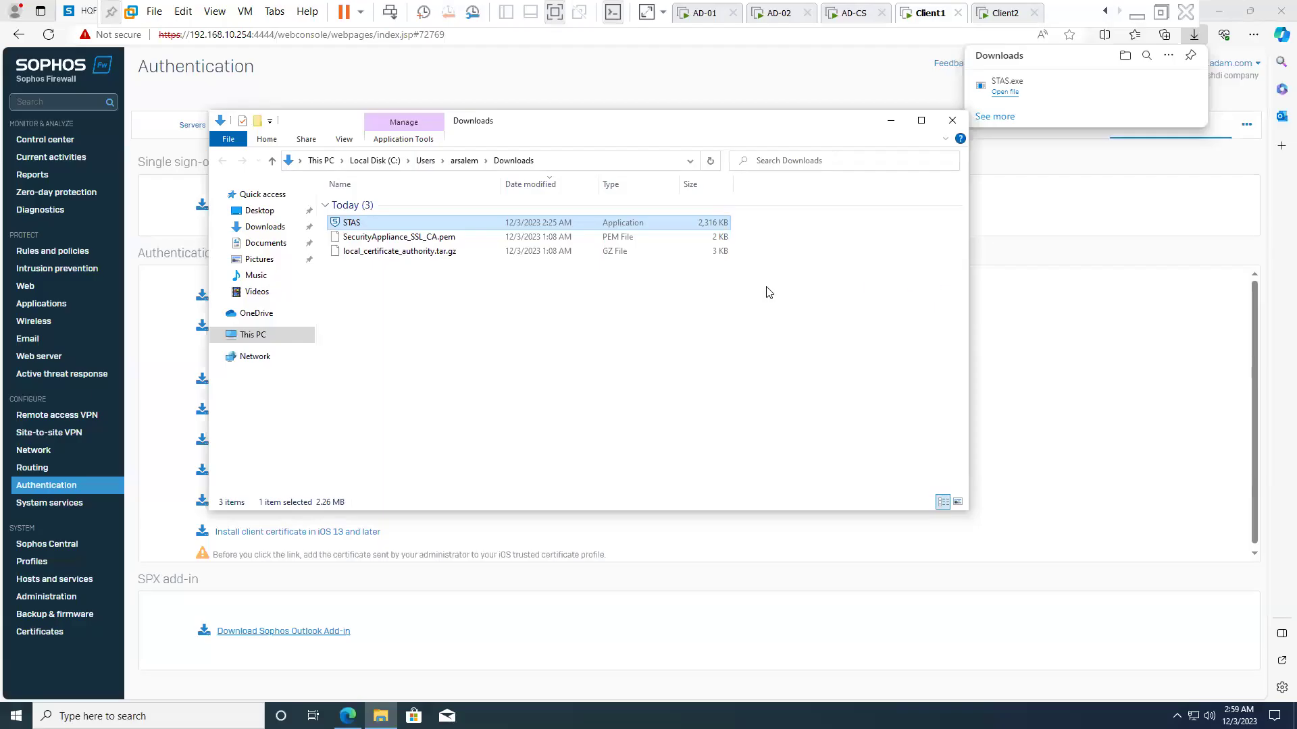
- Close Downloads and log back in to the expired Sophos console with the saved administrator account
click(952, 120)
click(60, 256)
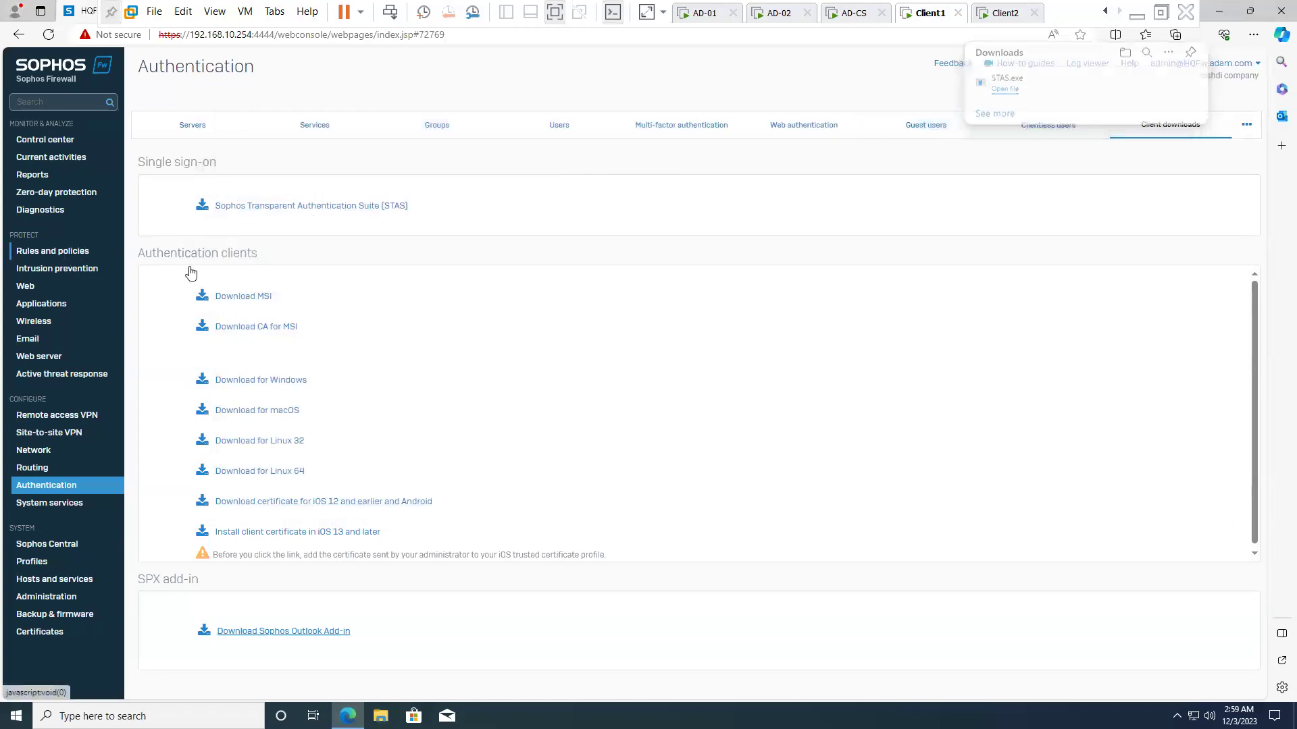
click(49, 35)
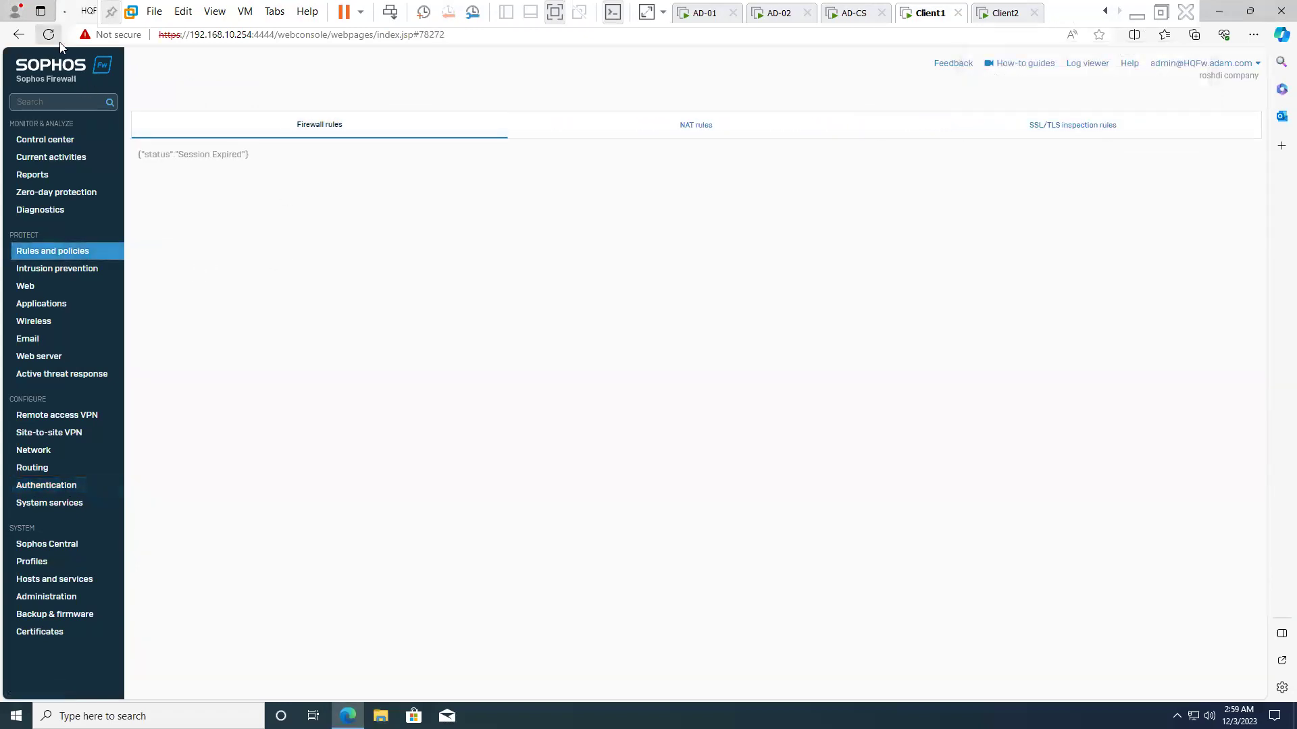
click(433, 359)
click(440, 406)
click(439, 401)
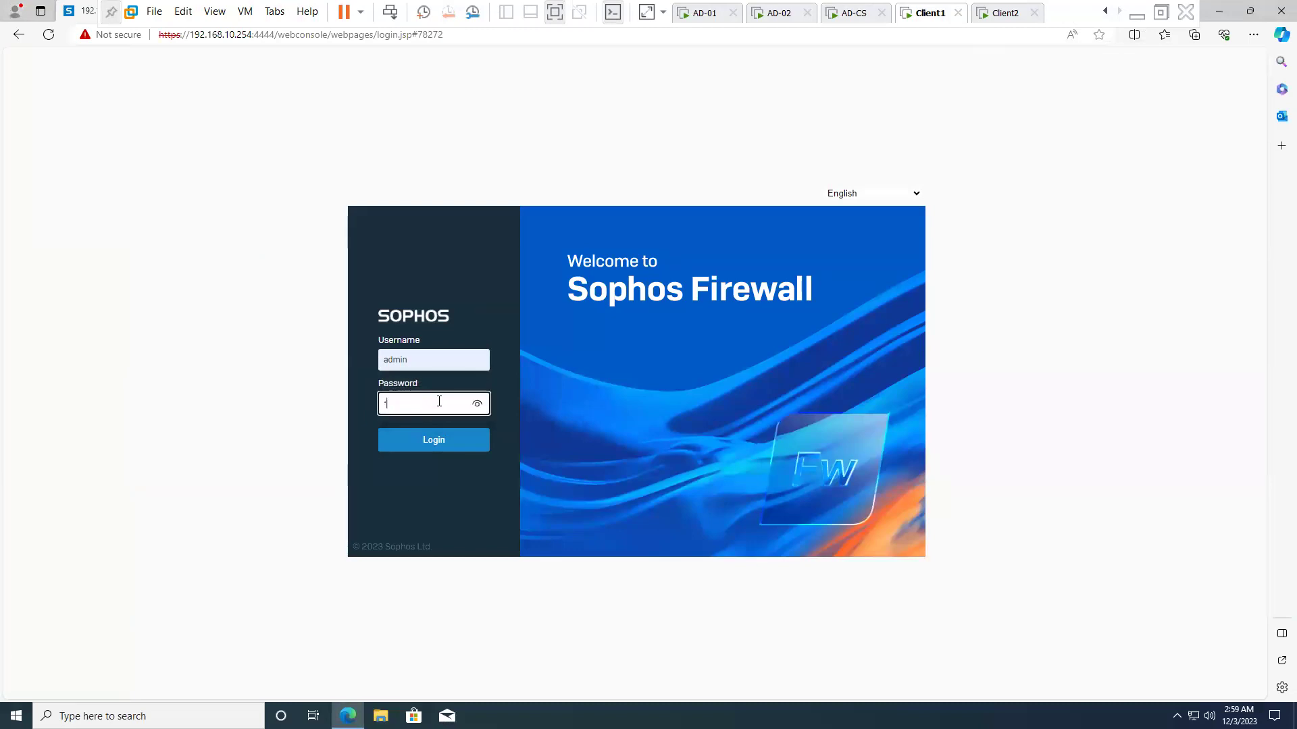
key(Return)
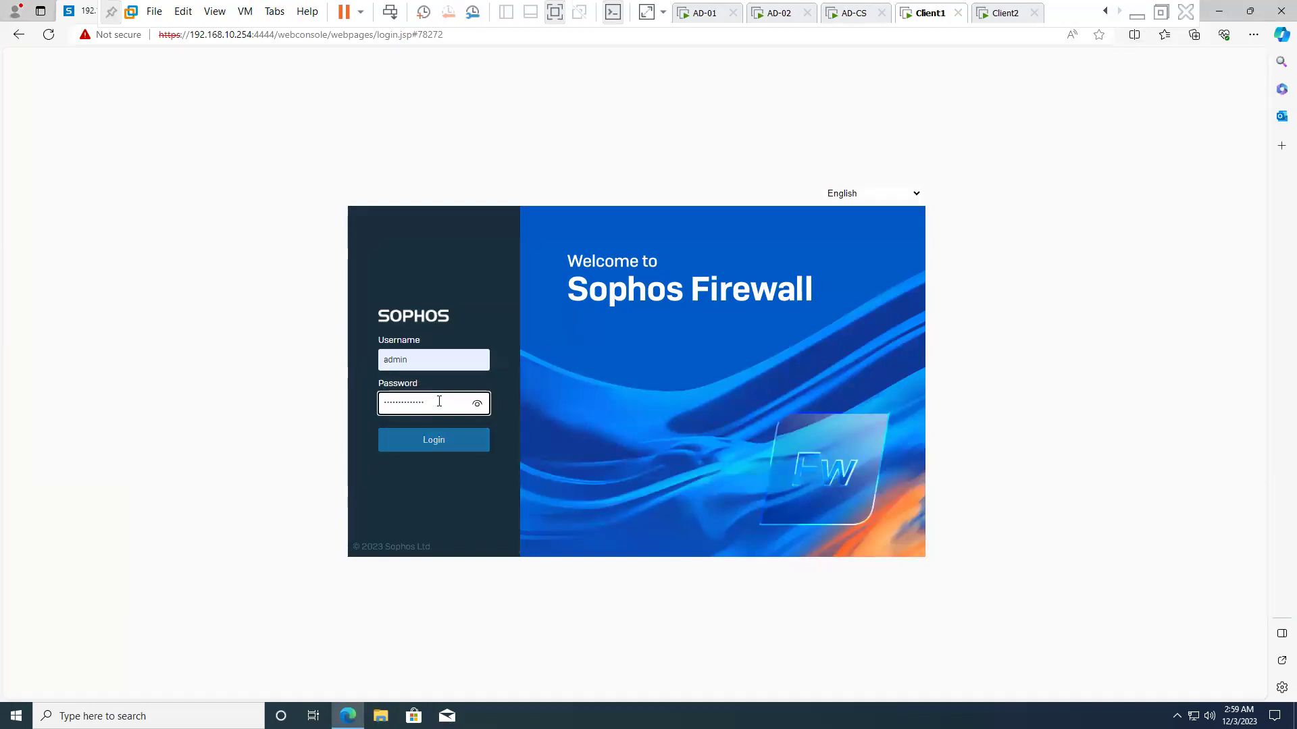
- Accept the login disclaimer and open the #Default_Network_Policy rule for editing
click(573, 533)
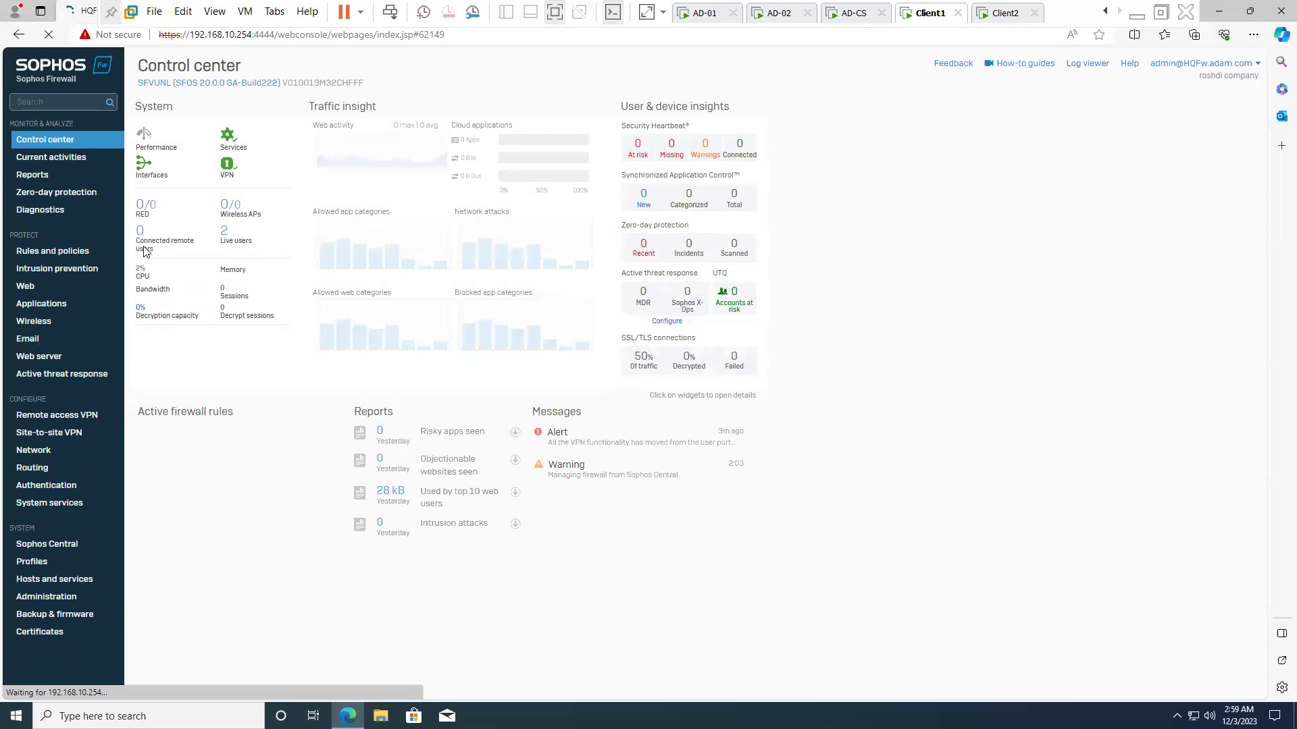
click(87, 255)
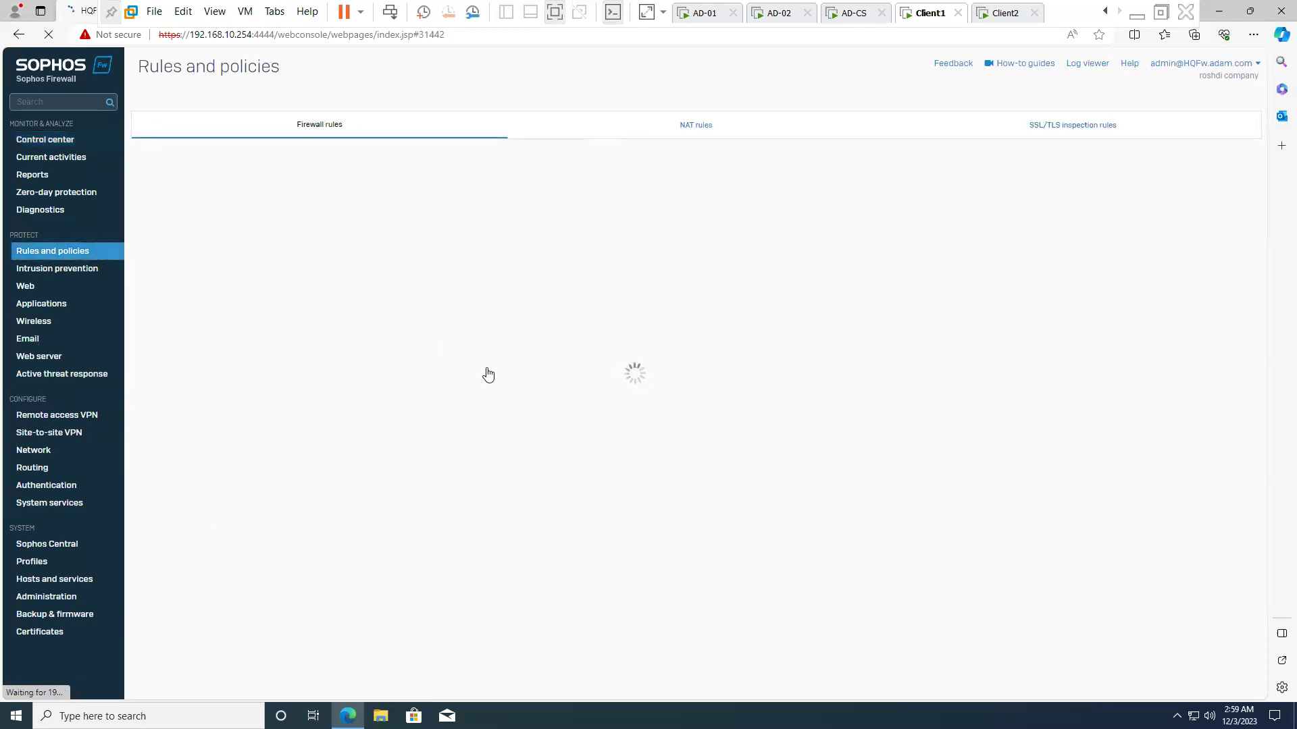
click(305, 401)
scroll(333, 545, down, 2)
scroll(333, 544, down, 8)
scroll(201, 325, up, 3)
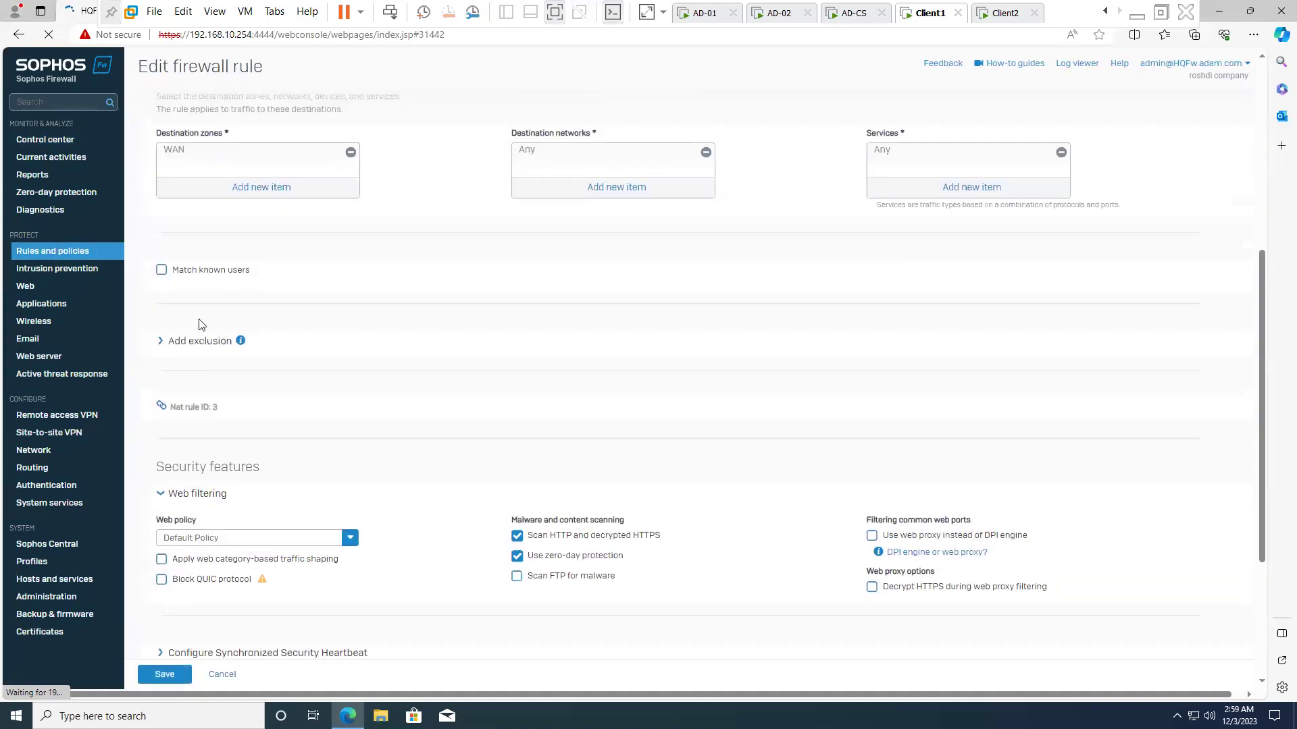
- Enable Match known users on the rule with Any as the user or group
click(206, 271)
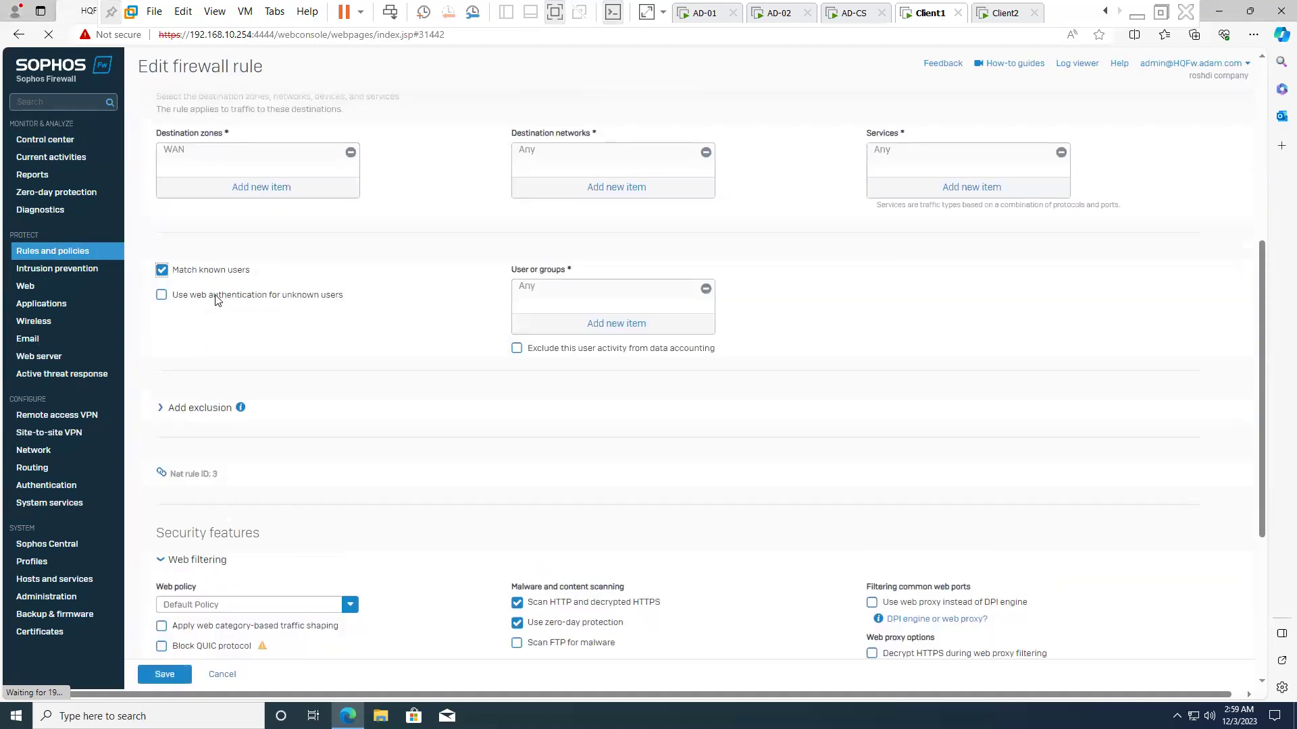
click(638, 325)
click(555, 367)
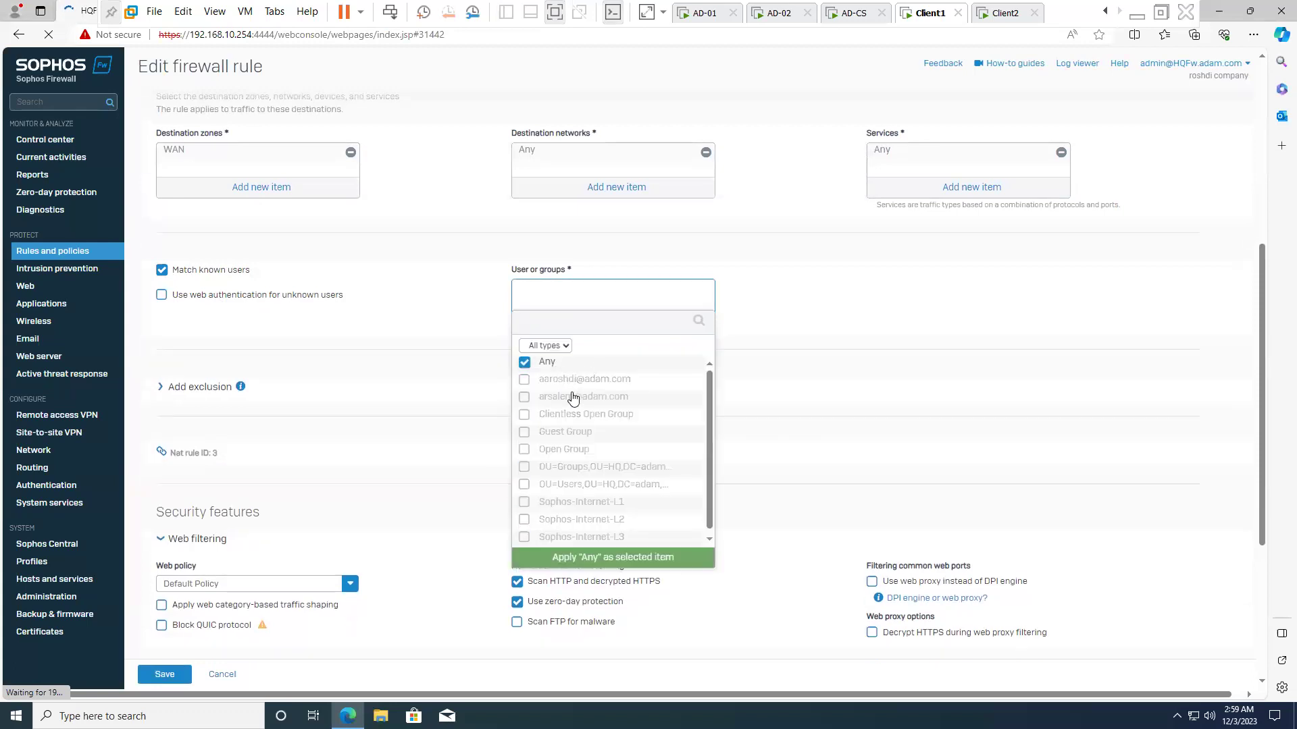
click(624, 558)
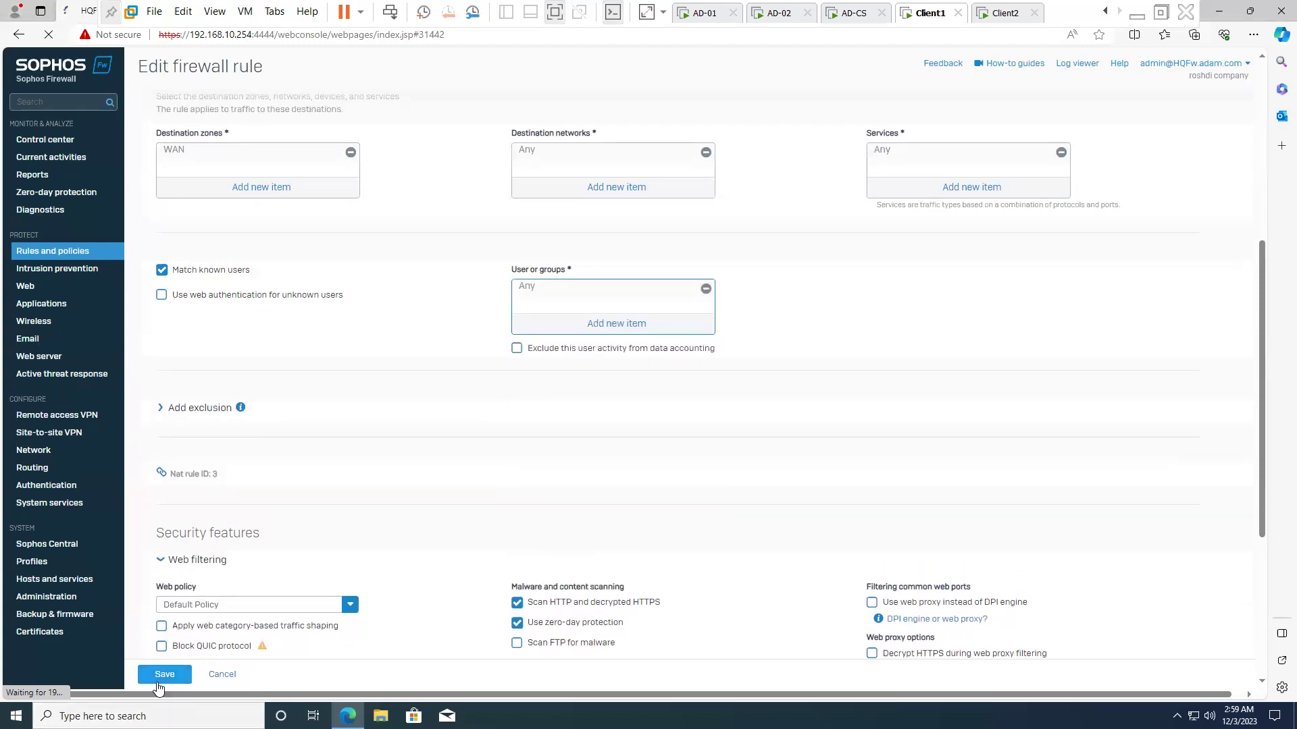
click(1000, 13)
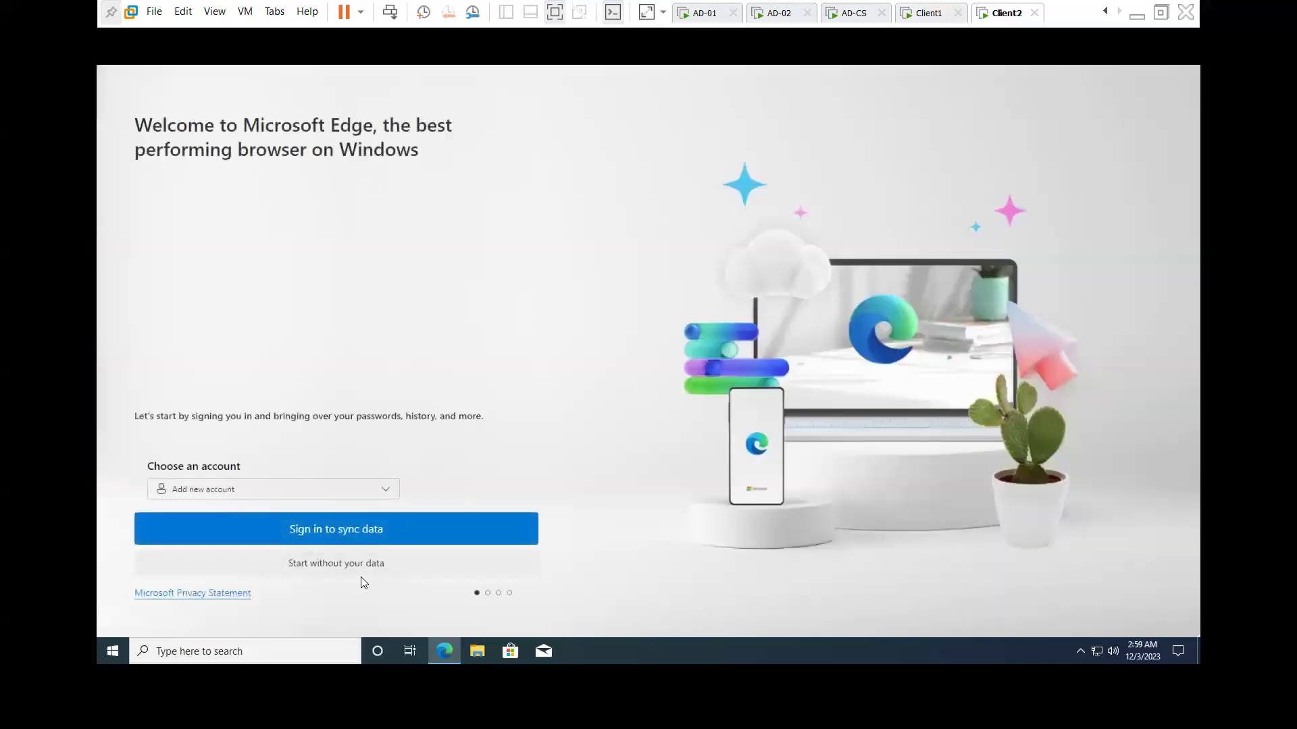
- Complete Edge's first-run setup without importing data and close the Welcome page
click(360, 576)
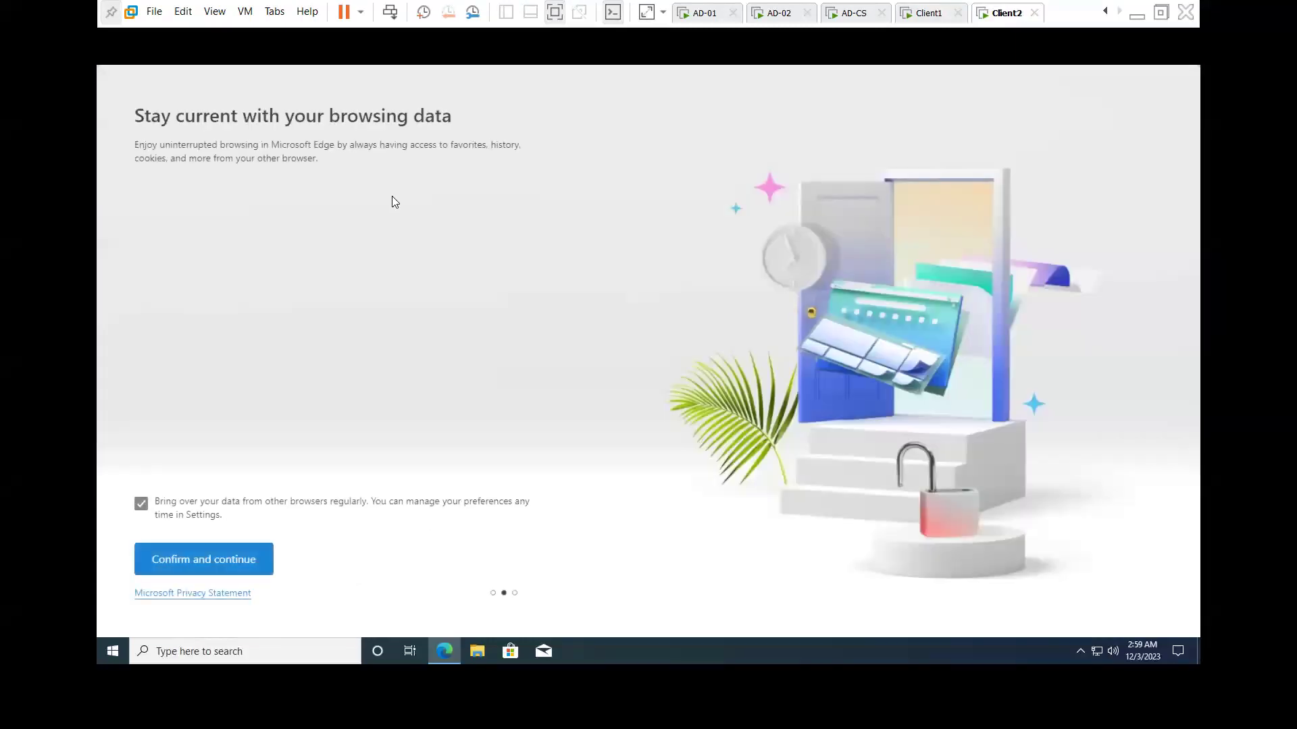
click(227, 563)
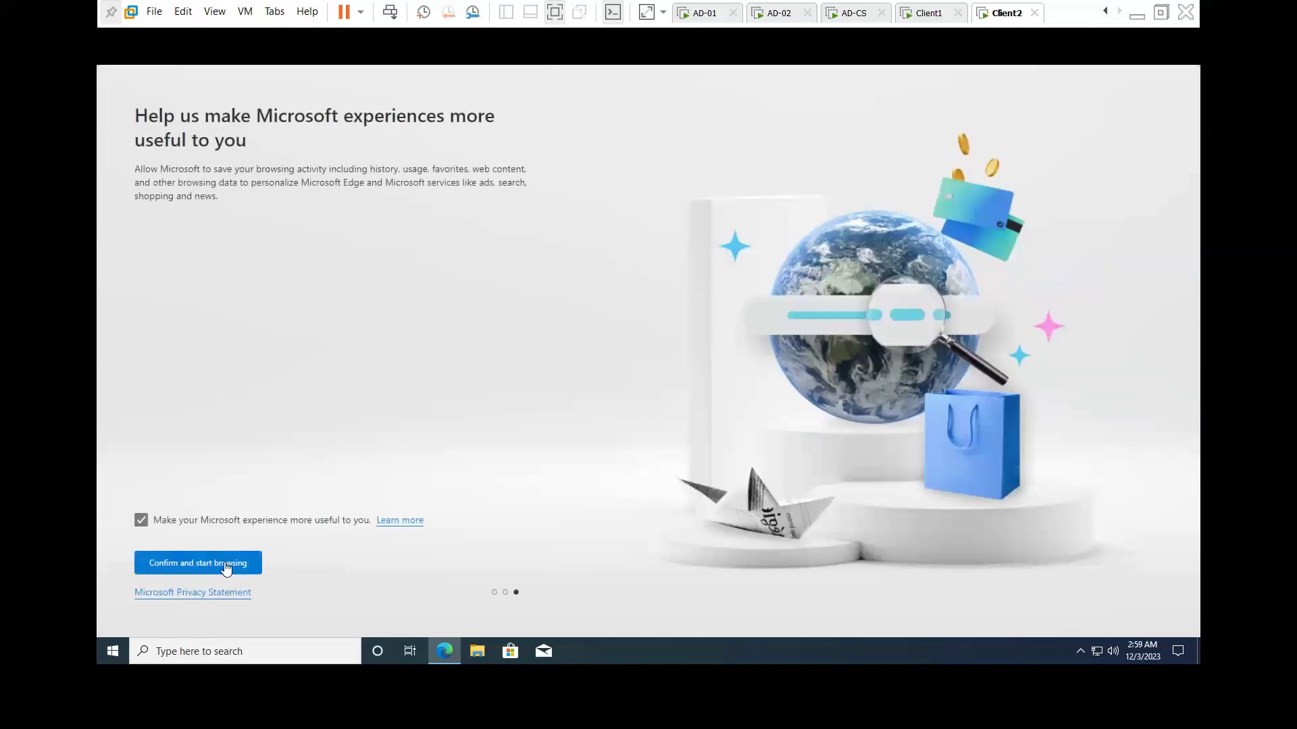
click(227, 565)
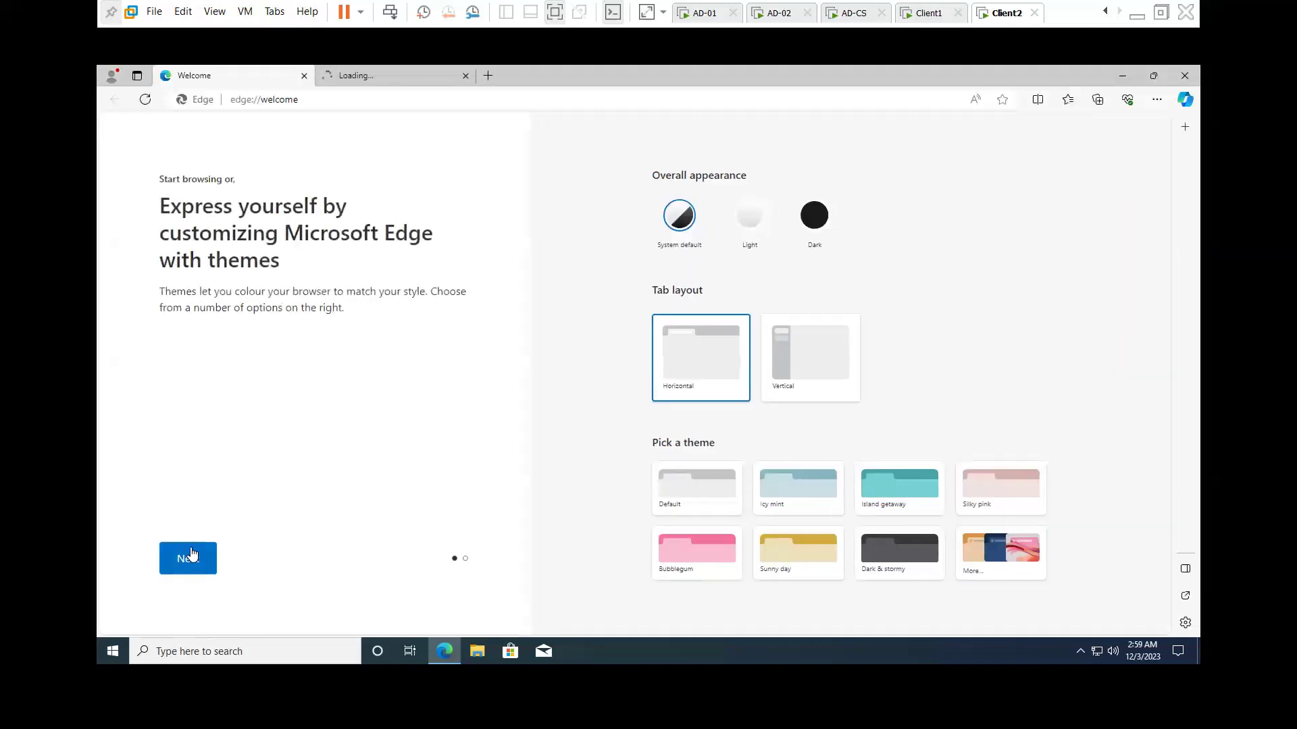
click(192, 555)
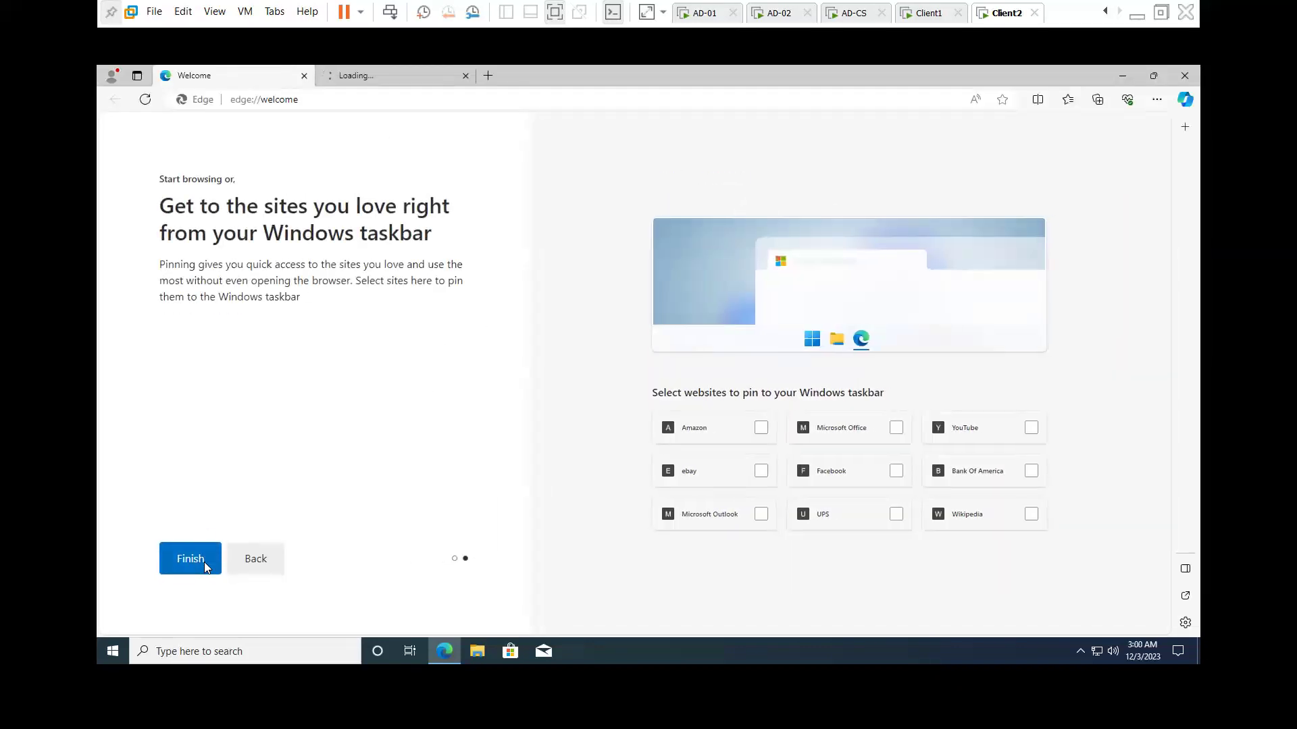
click(204, 562)
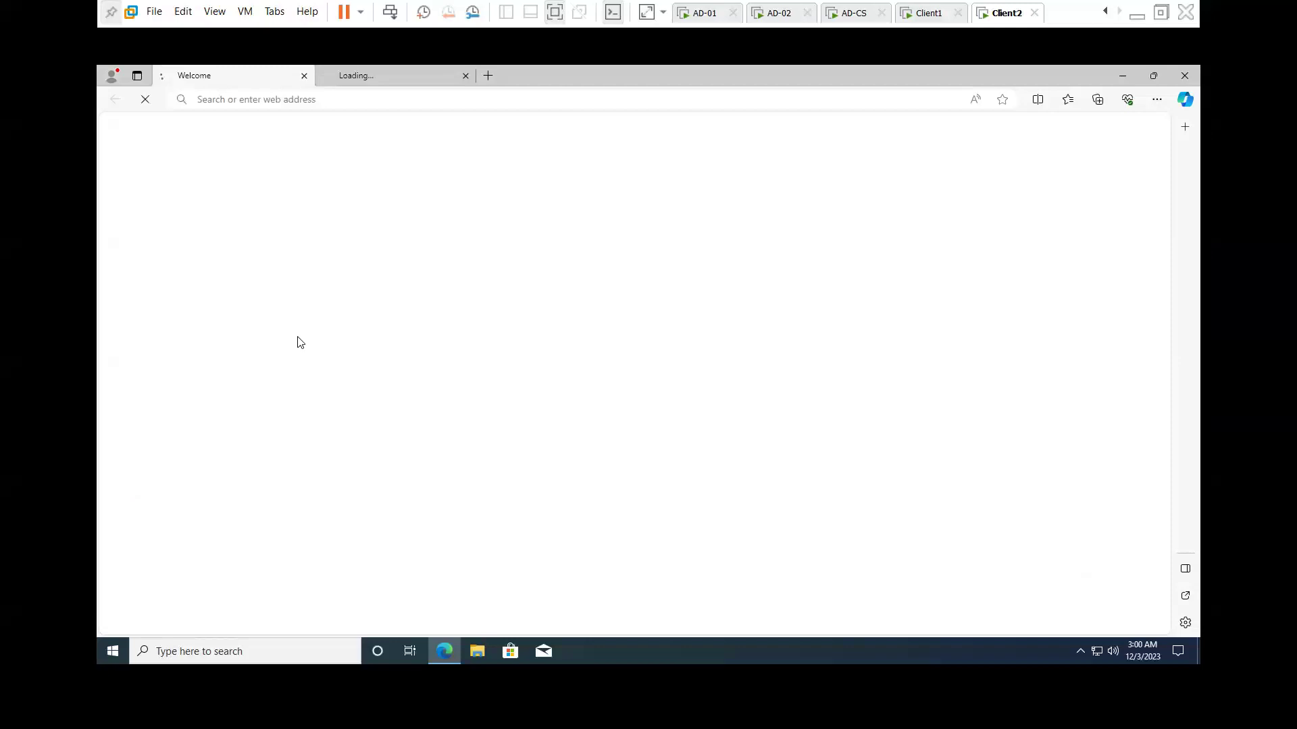
click(304, 75)
- Search Bing for 'g' from the address bar, then repeat the search
click(323, 99)
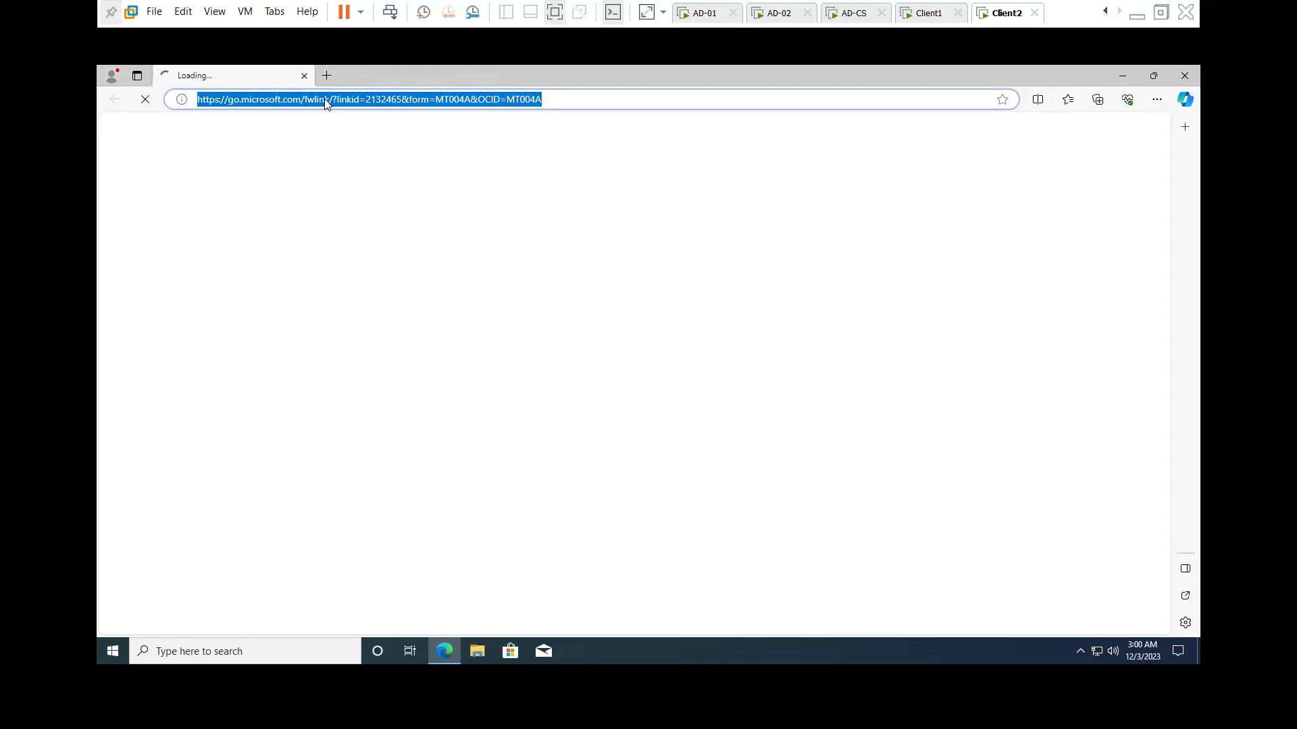
text(g)
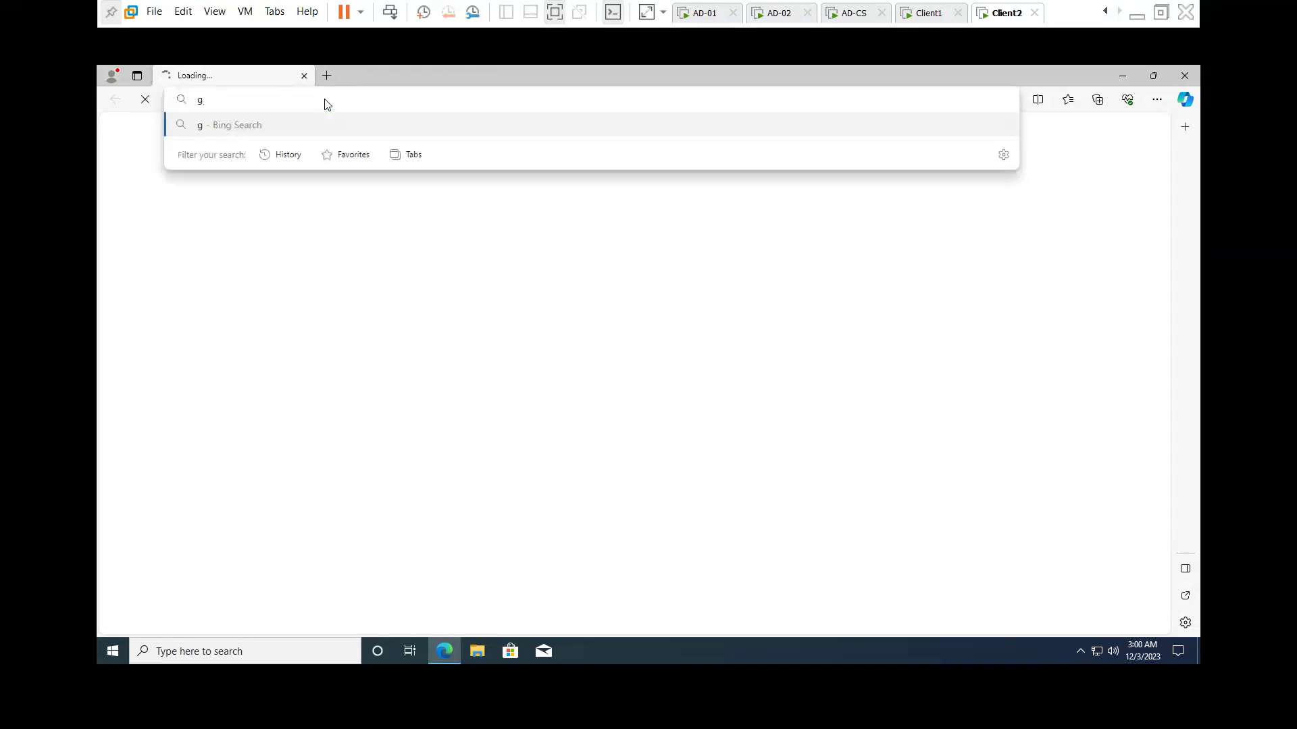
key(Return)
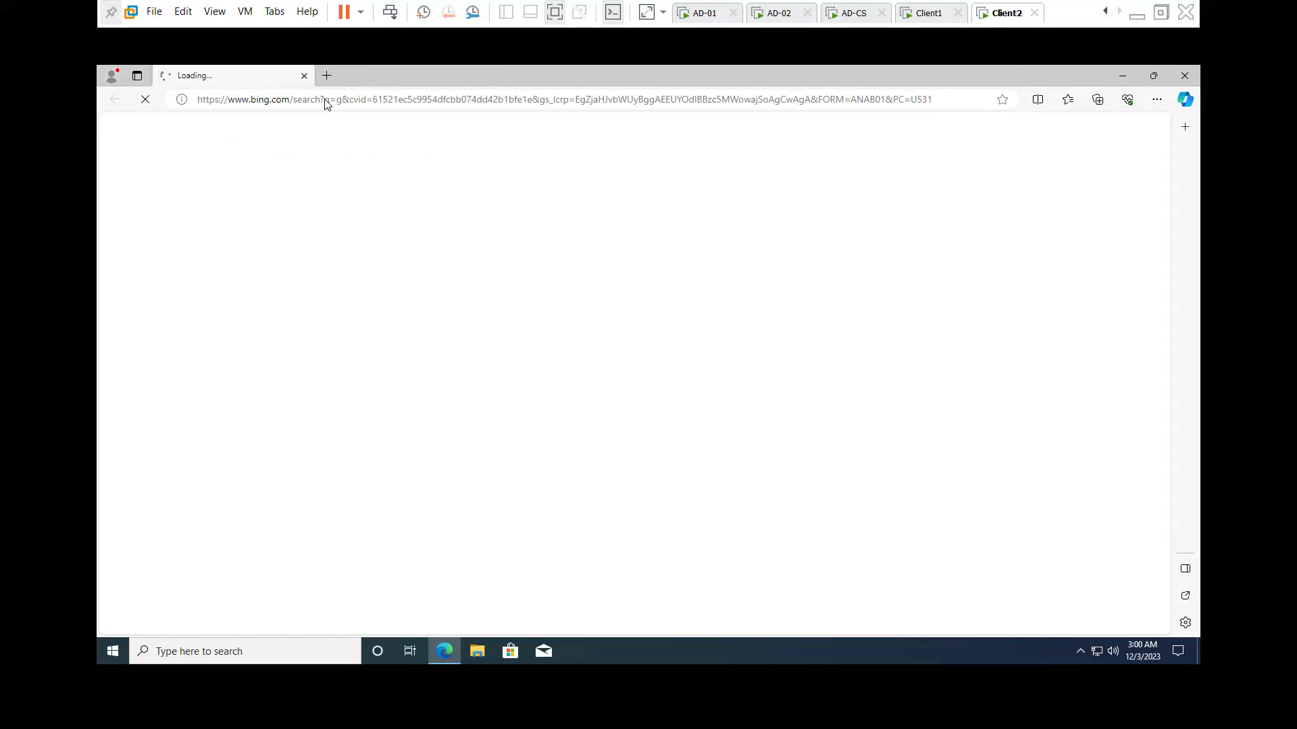
click(326, 100)
text(g)
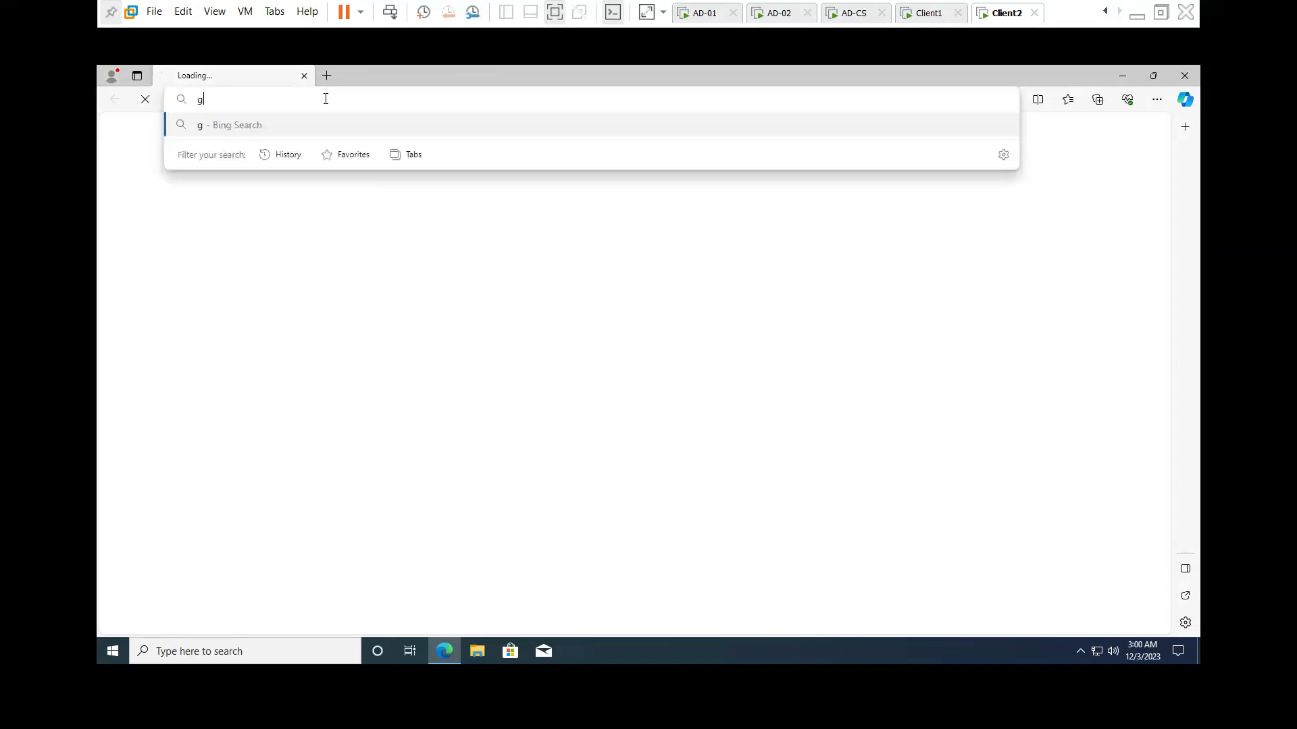
key(Return)
- Sign out of the current Windows session on Client2
click(939, 15)
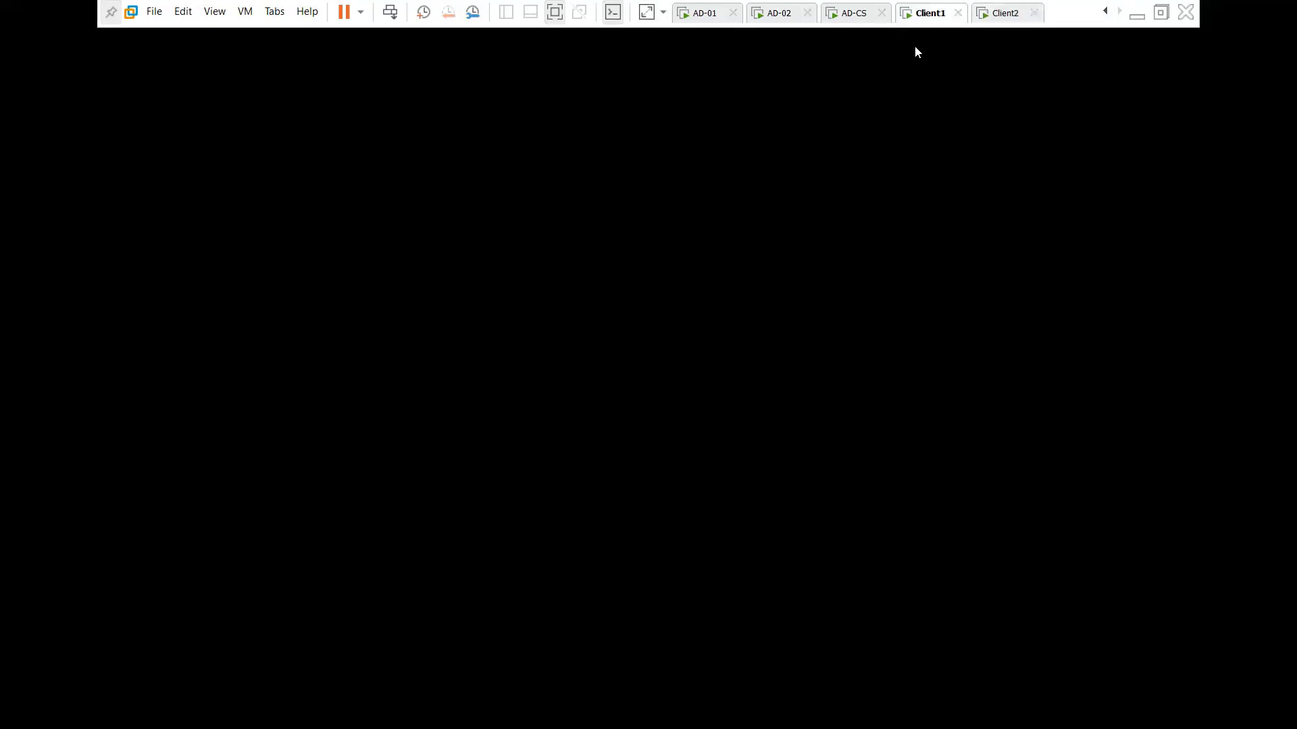
click(985, 16)
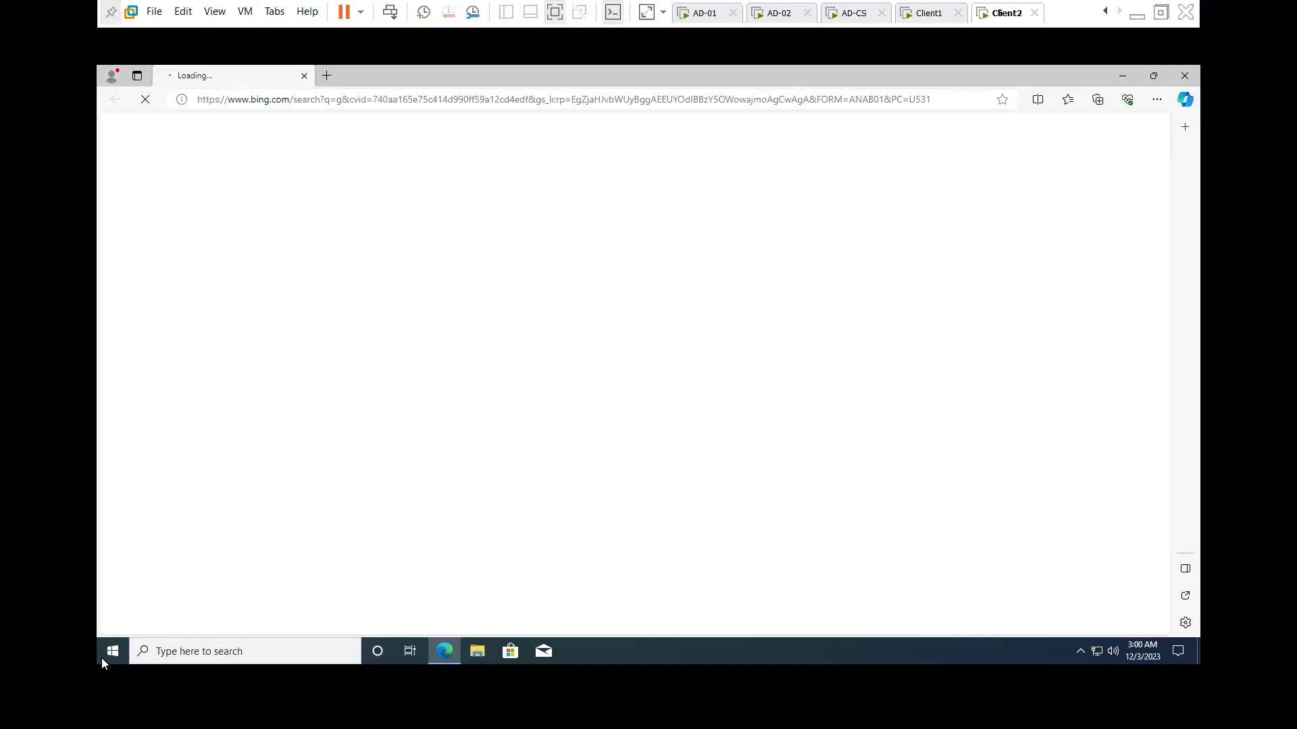
right_click(104, 652)
mouse_move(270, 617)
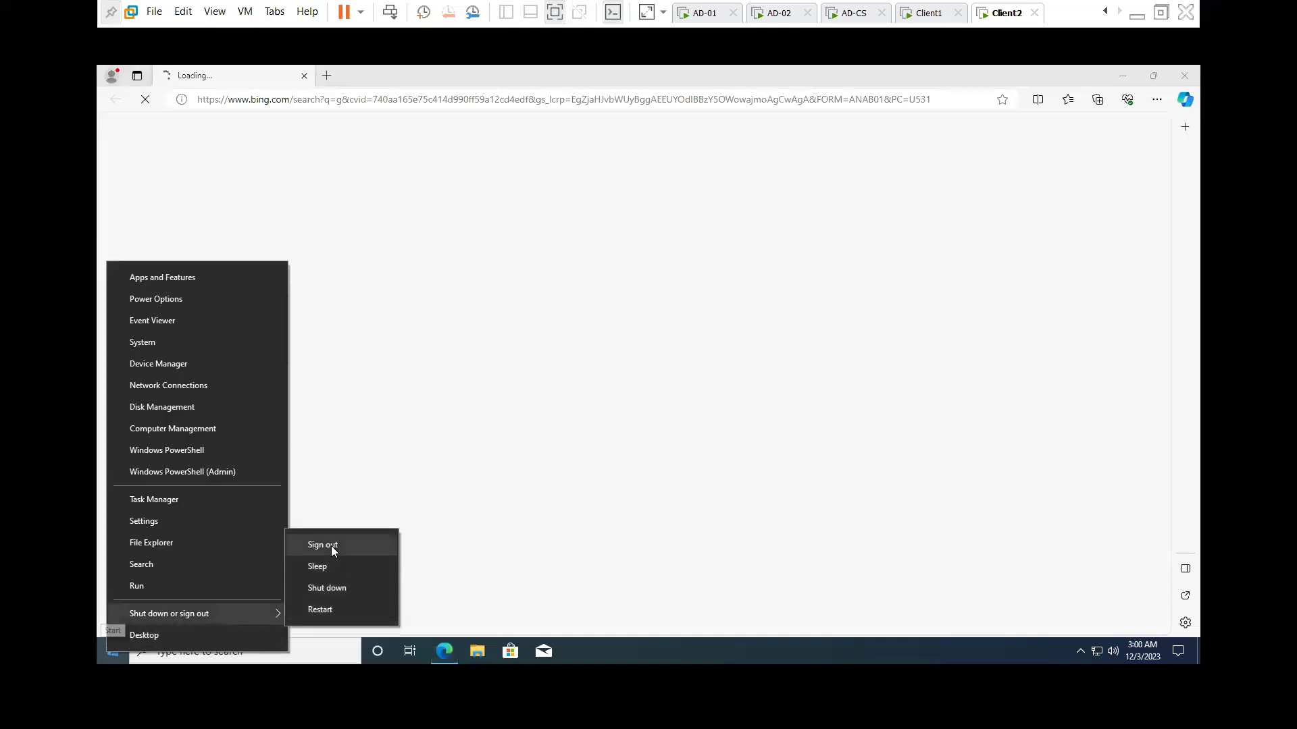
click(331, 545)
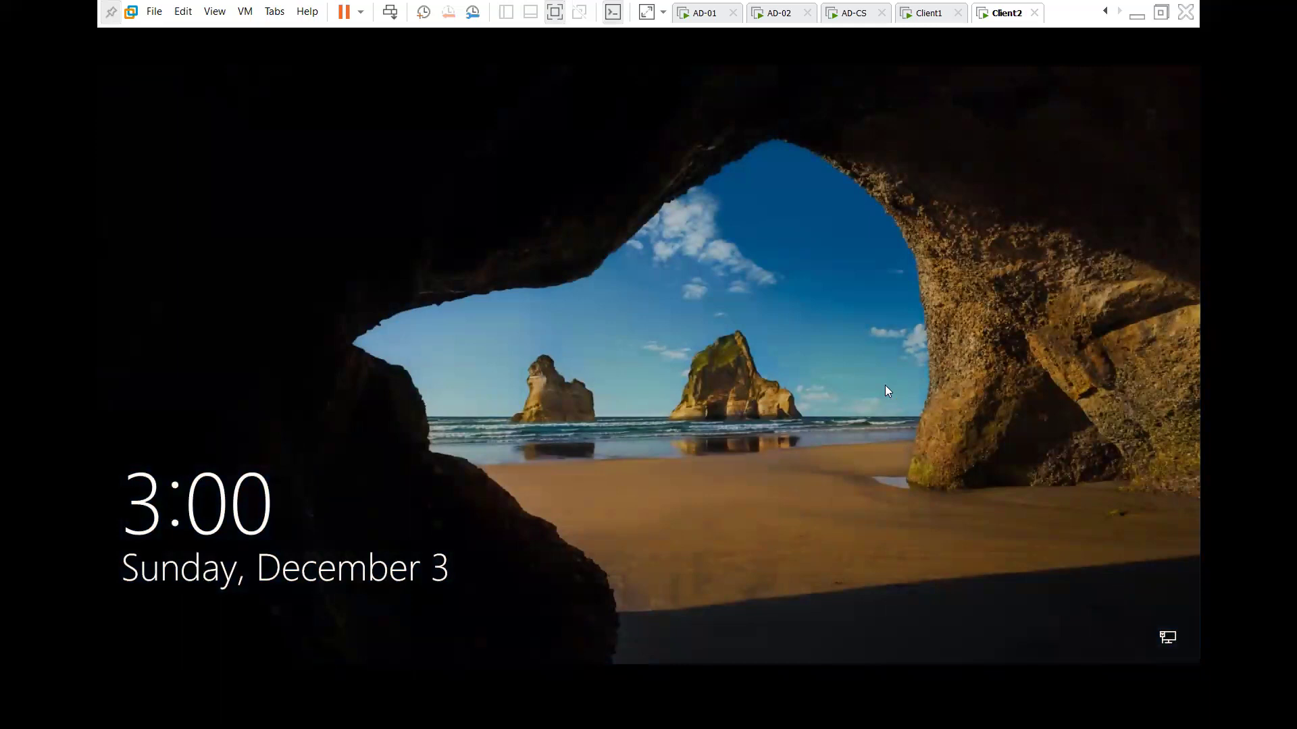
- Sign in on Client2 as a different ADAM domain user with that user's password
click(885, 386)
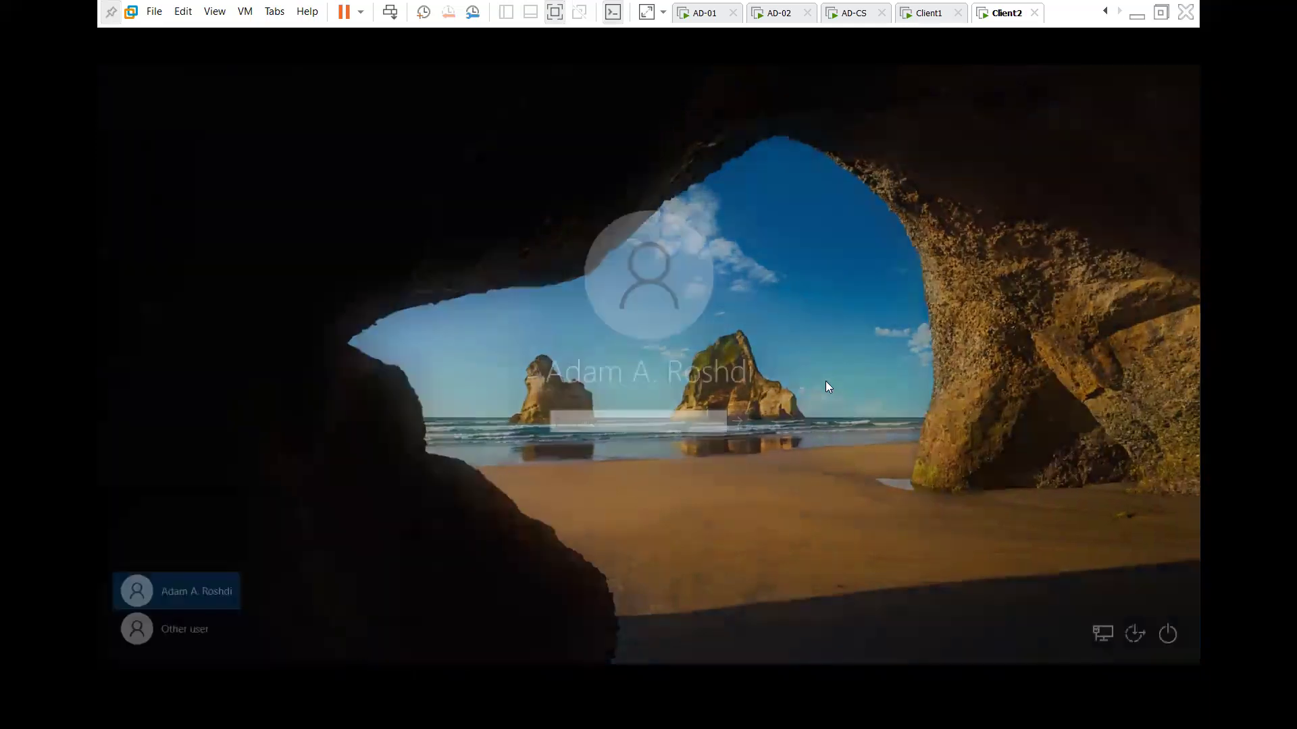
click(229, 630)
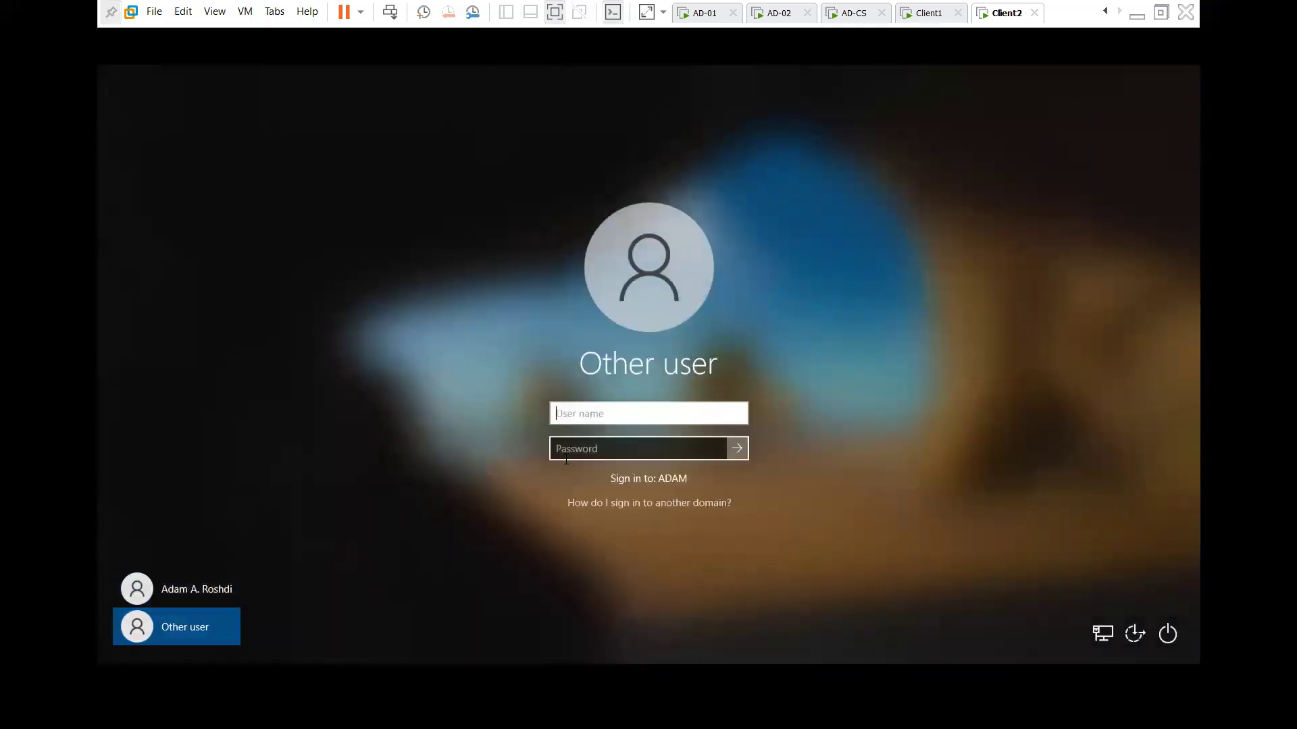
key(Tab)
text(•)
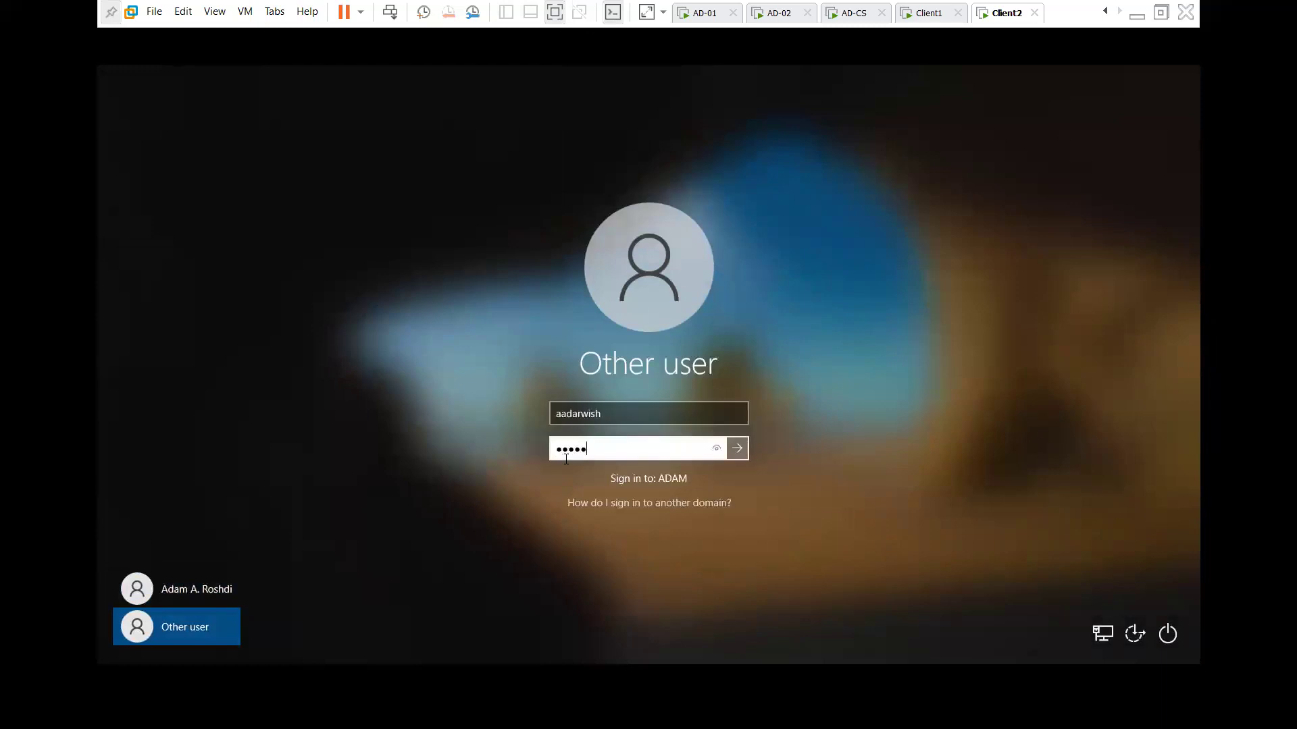
key(Return)
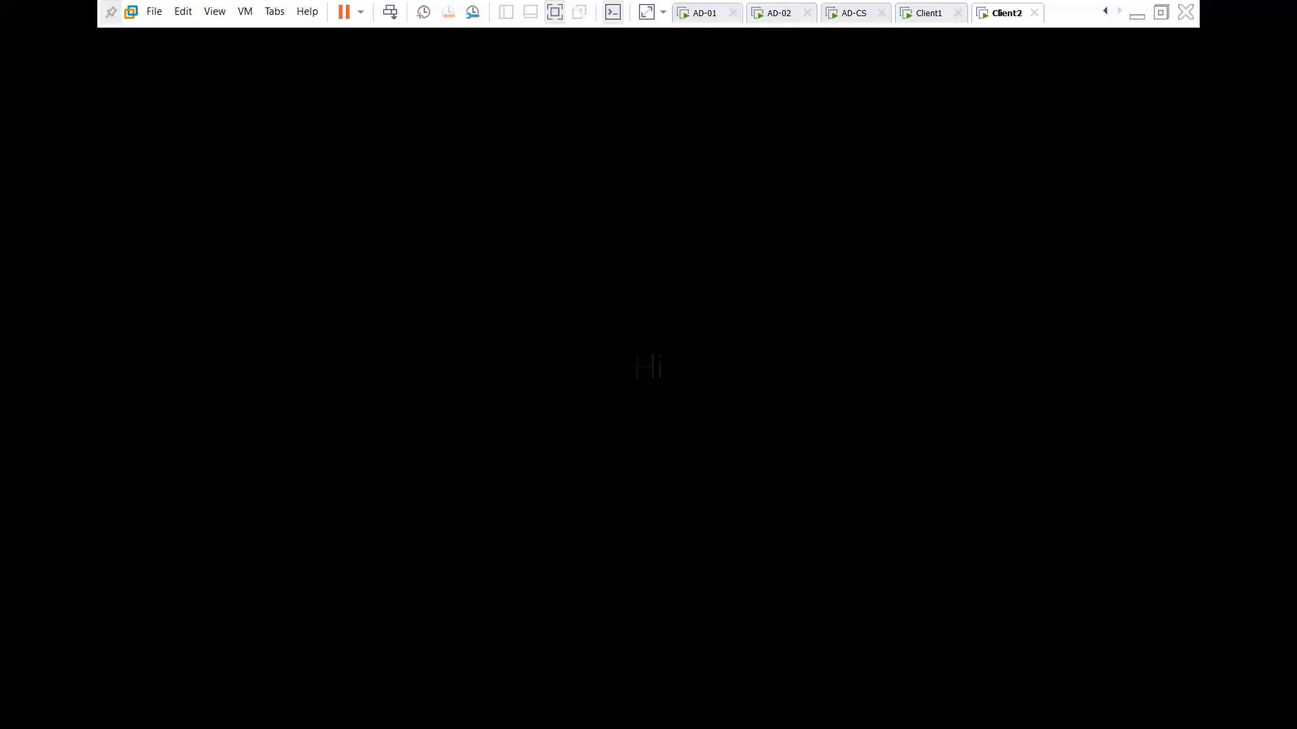
- Refresh the STAS Live Users lists on AD-01 and AD-02 to see both logged-in domain users
click(709, 12)
click(780, 231)
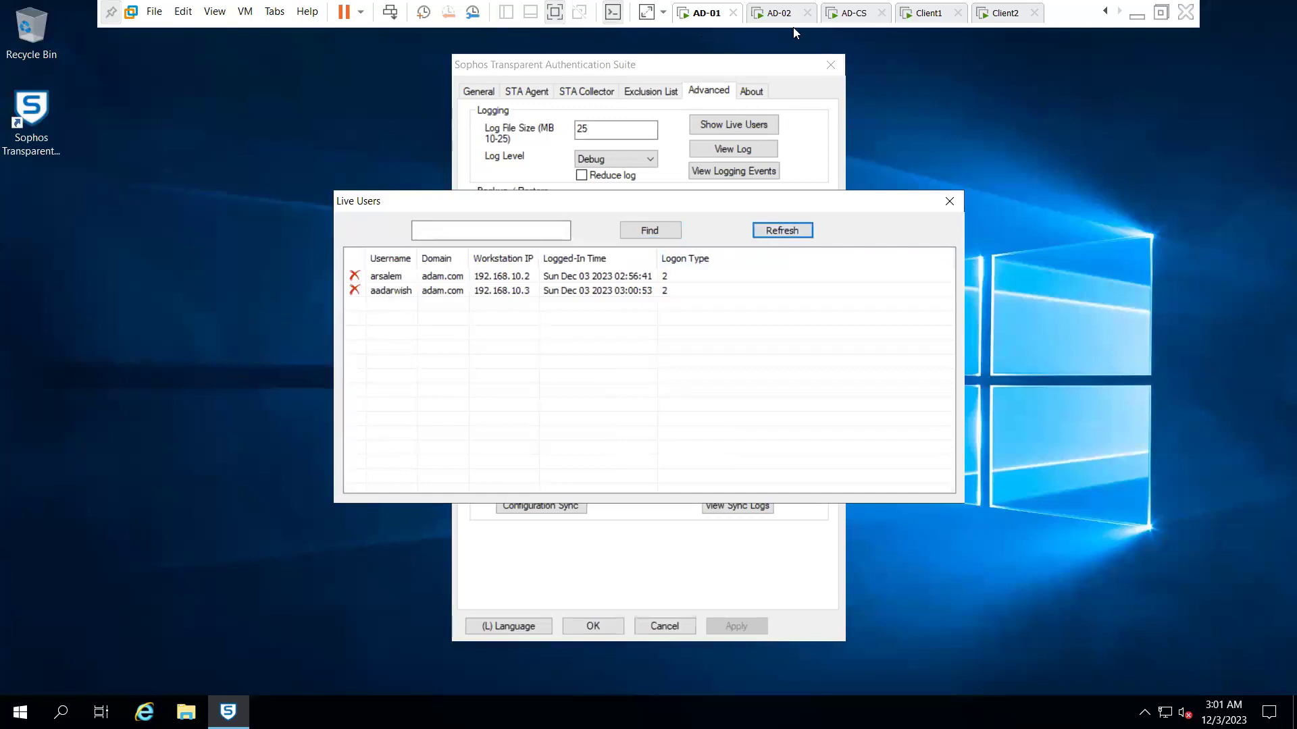
click(780, 12)
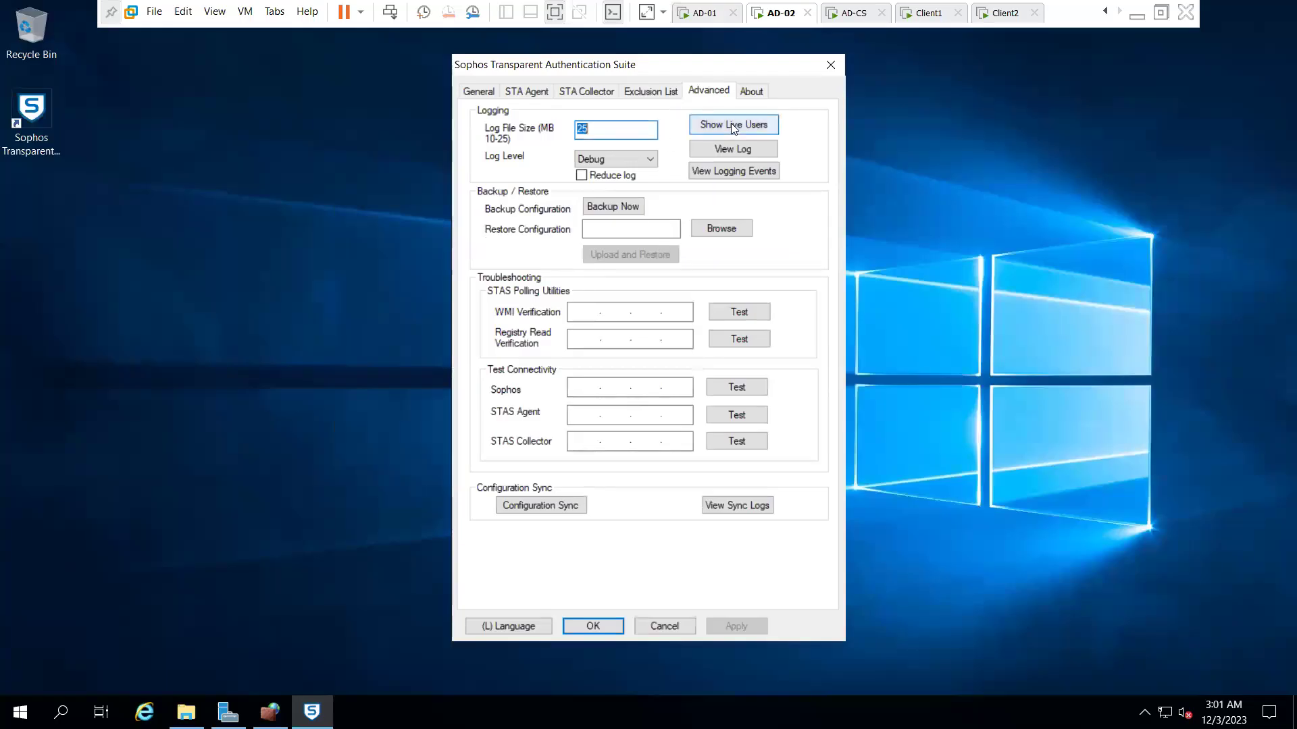
click(731, 125)
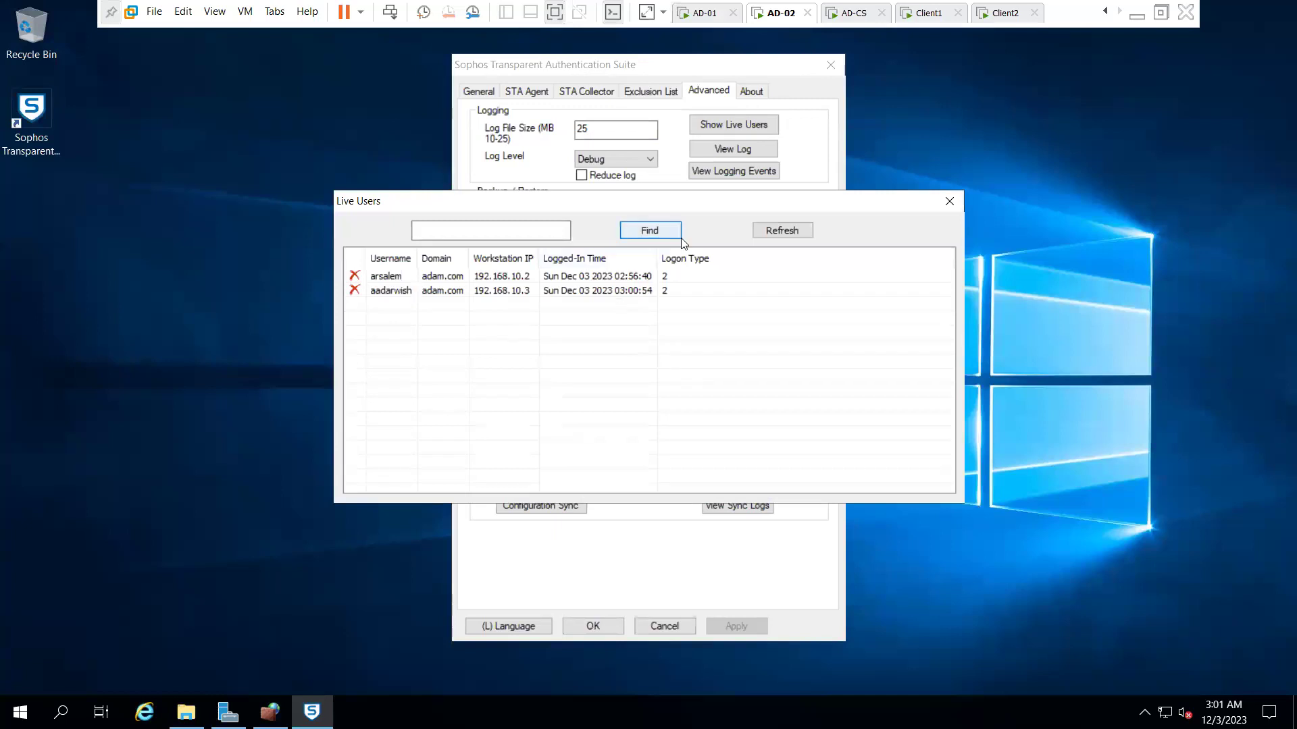
click(622, 232)
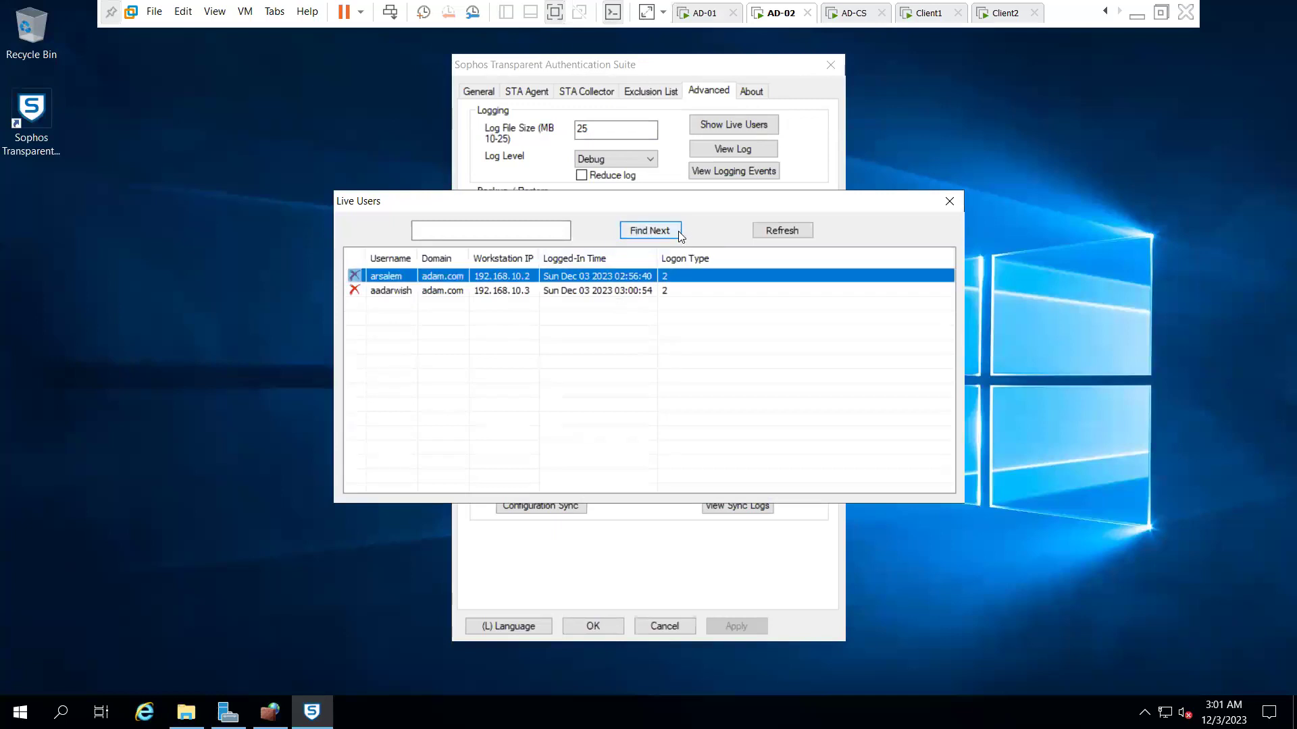
click(670, 231)
click(755, 231)
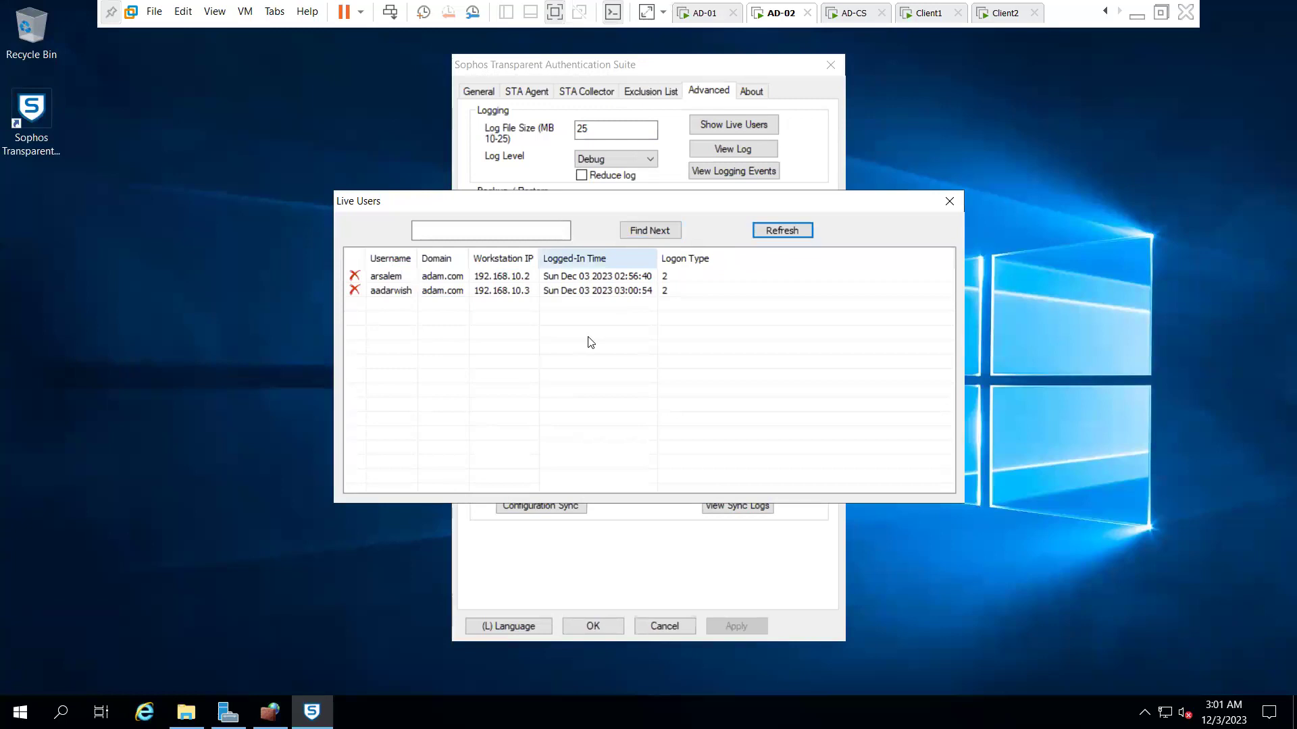
click(929, 13)
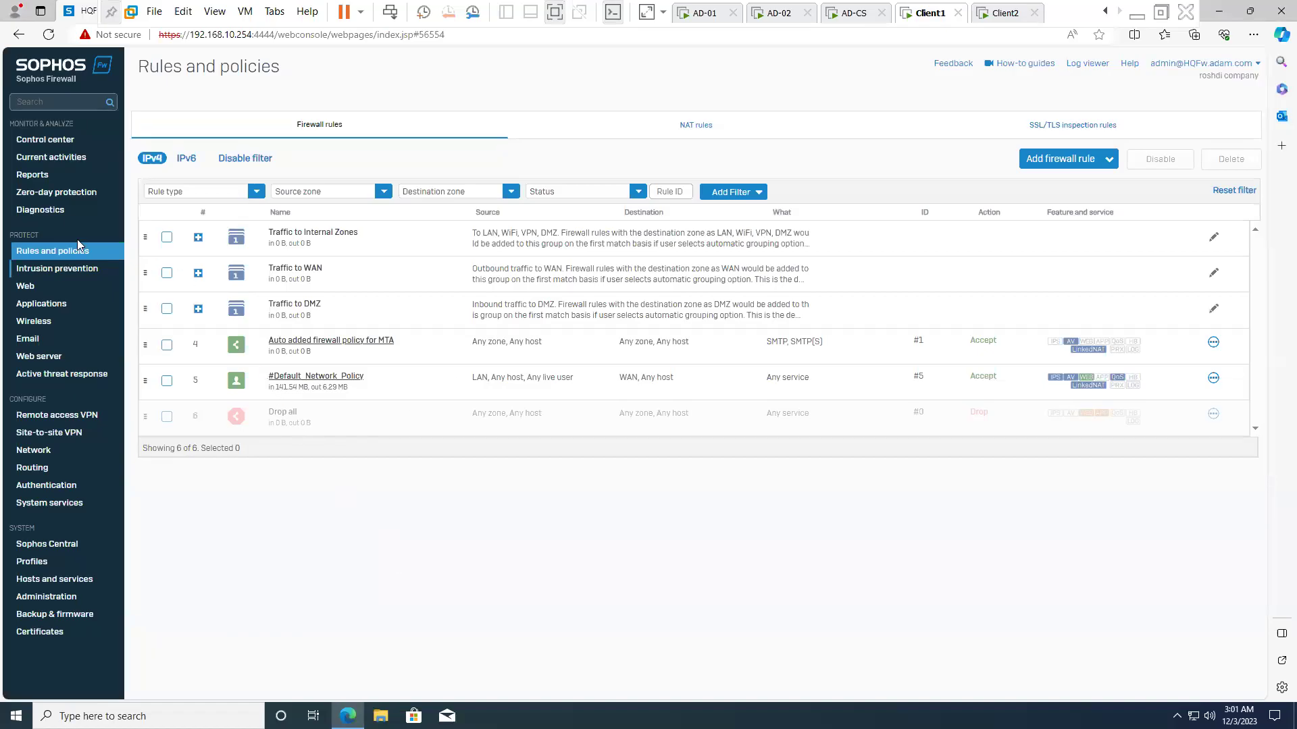
- Open Live users from Control center, showing STAS users from 192.168.10.2 and 192.168.10.3
click(40, 139)
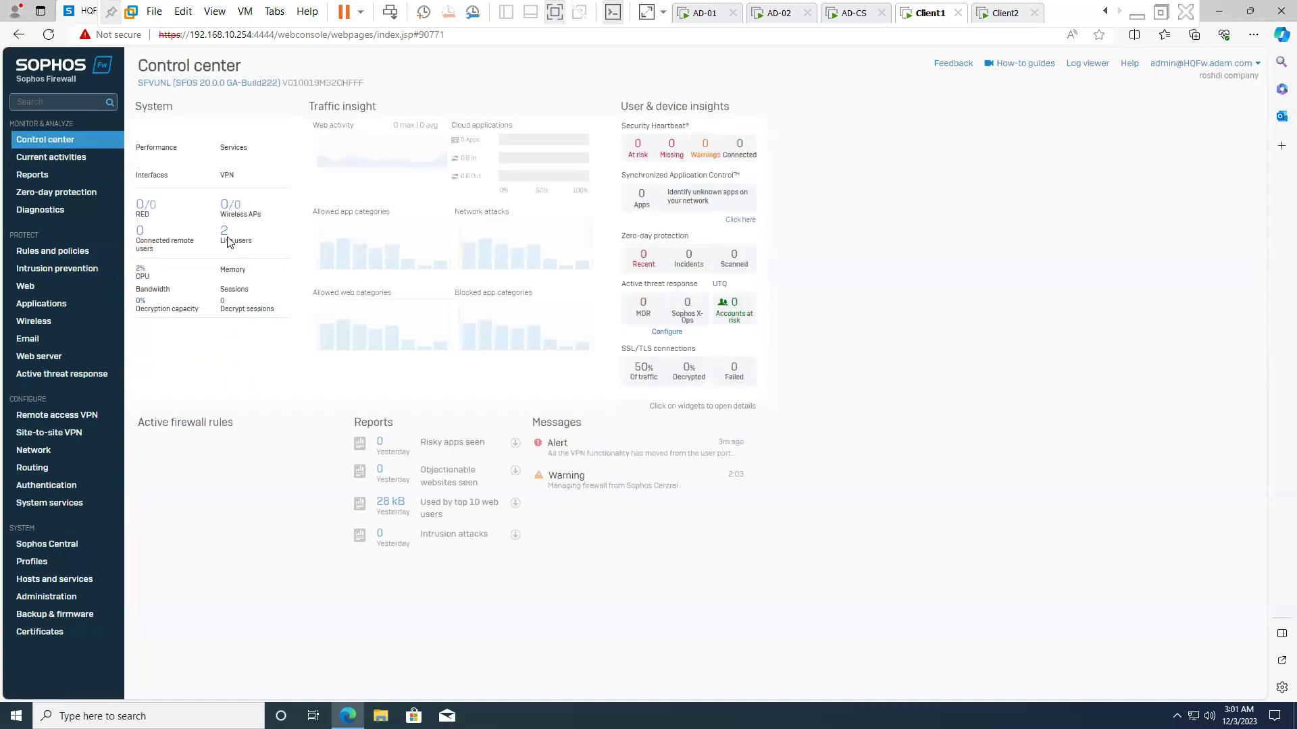
click(227, 240)
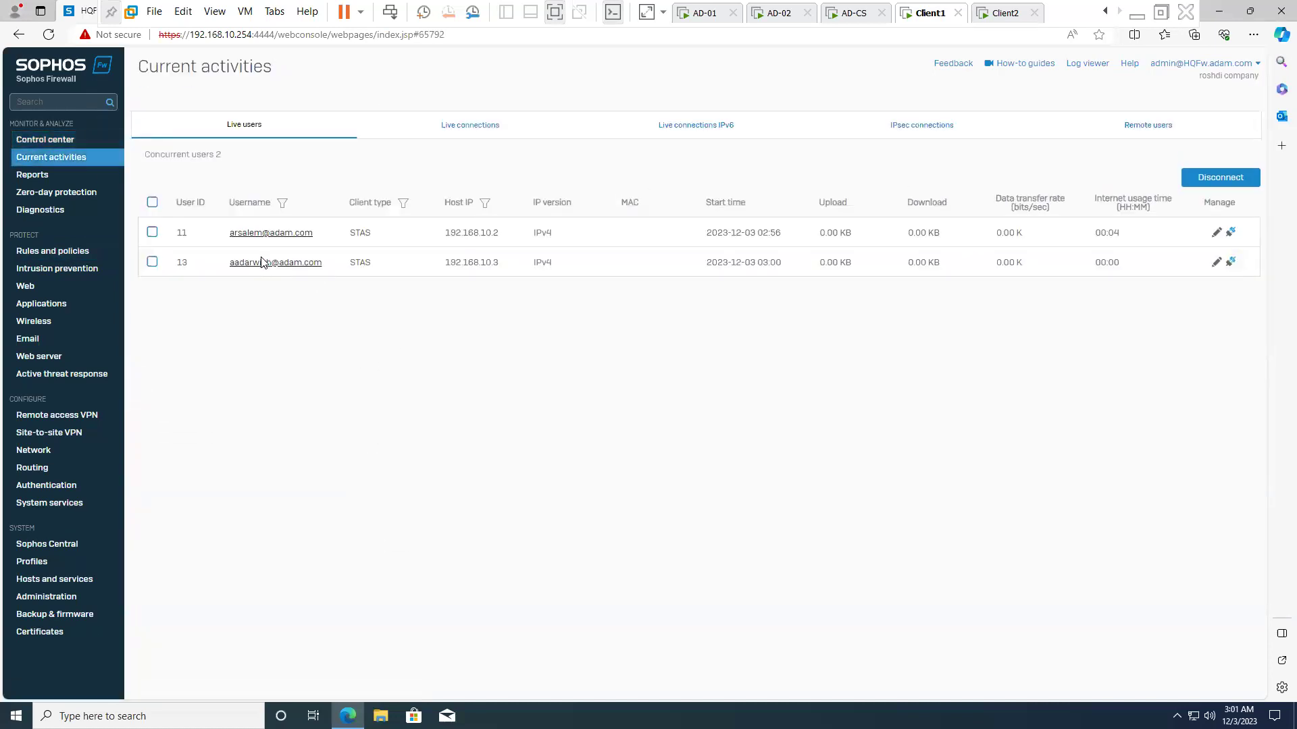
double_click(488, 264)
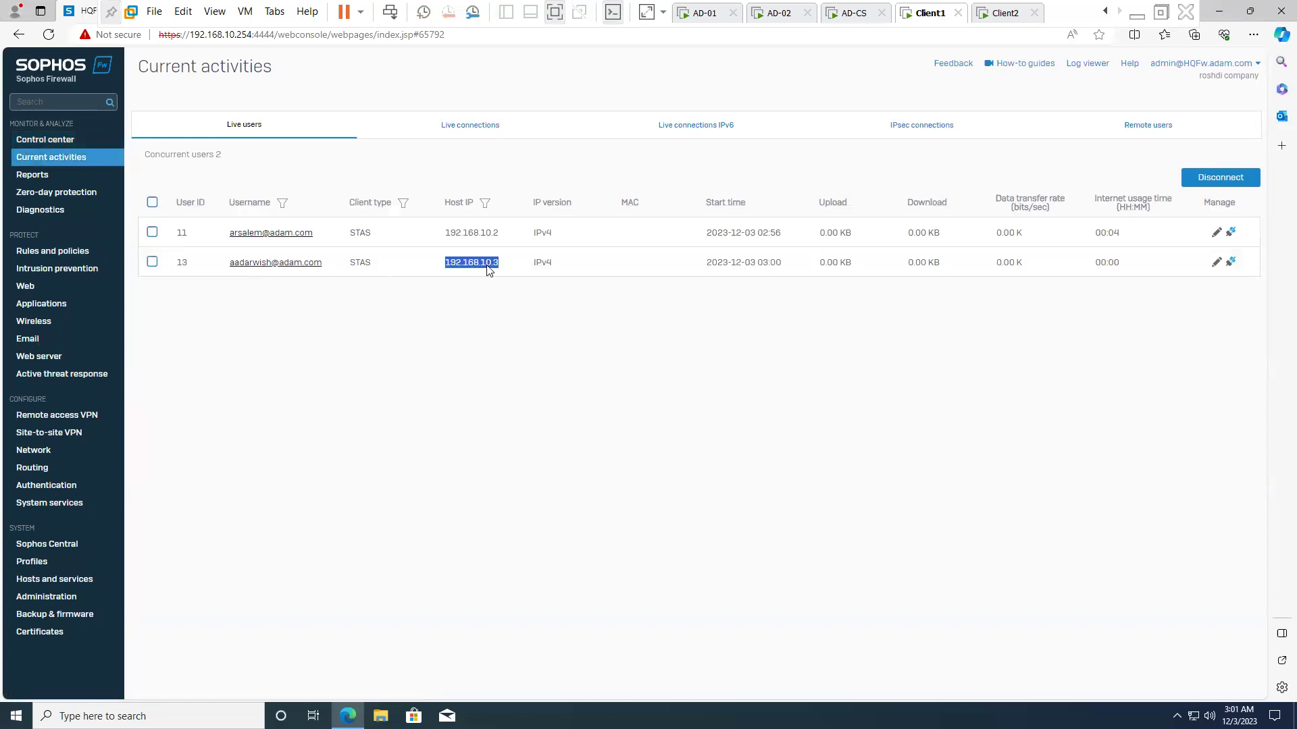
click(787, 383)
click(992, 13)
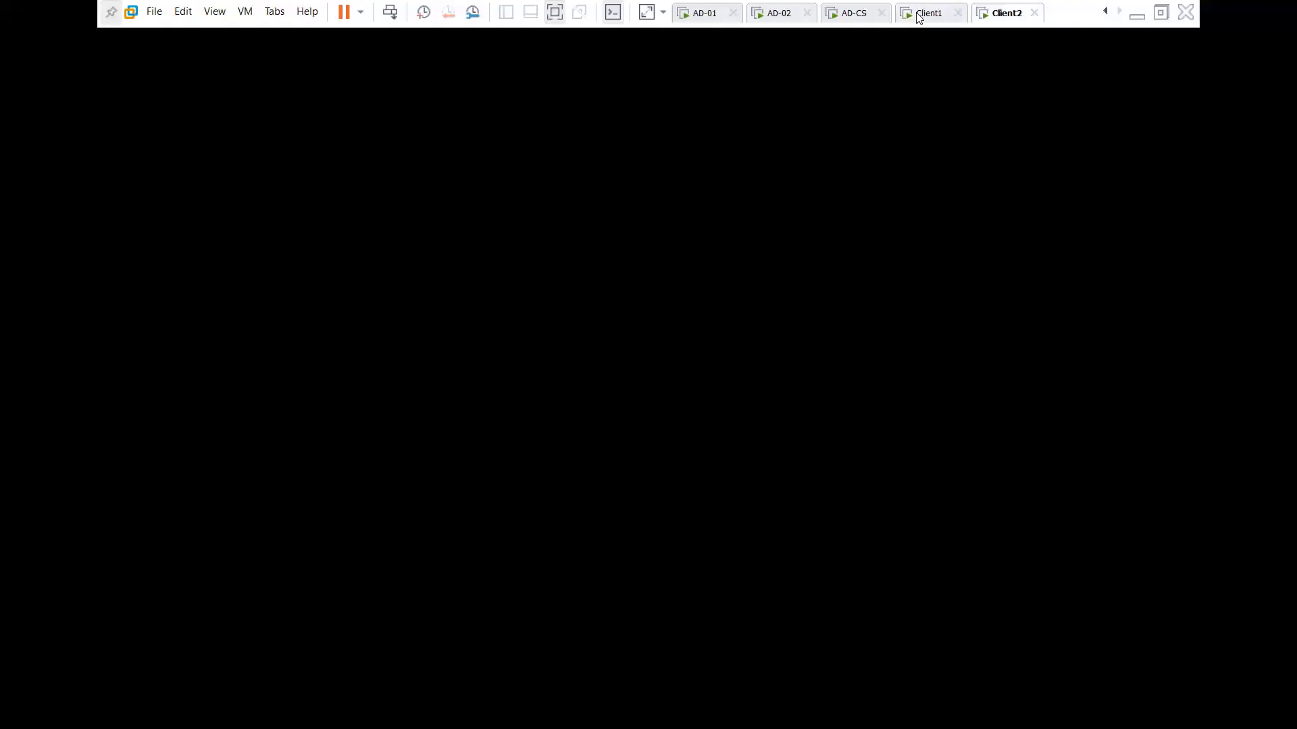
click(919, 16)
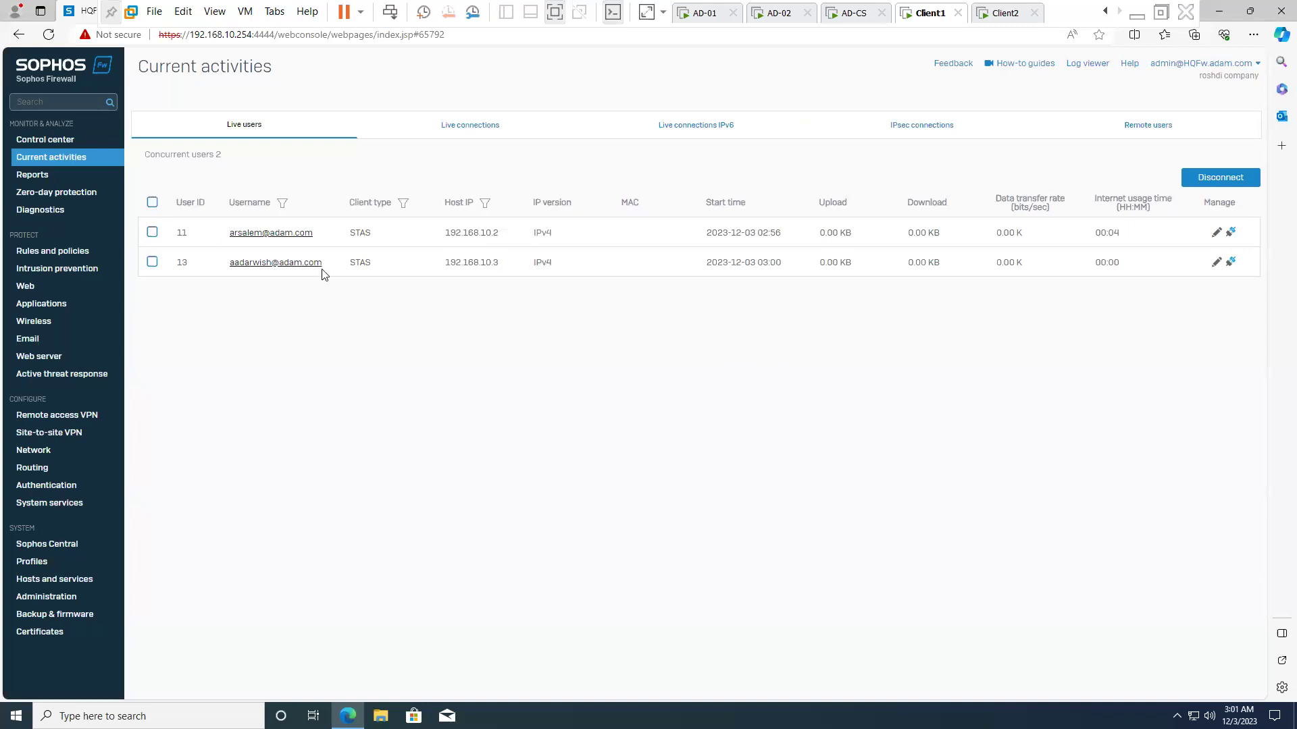
click(1161, 12)
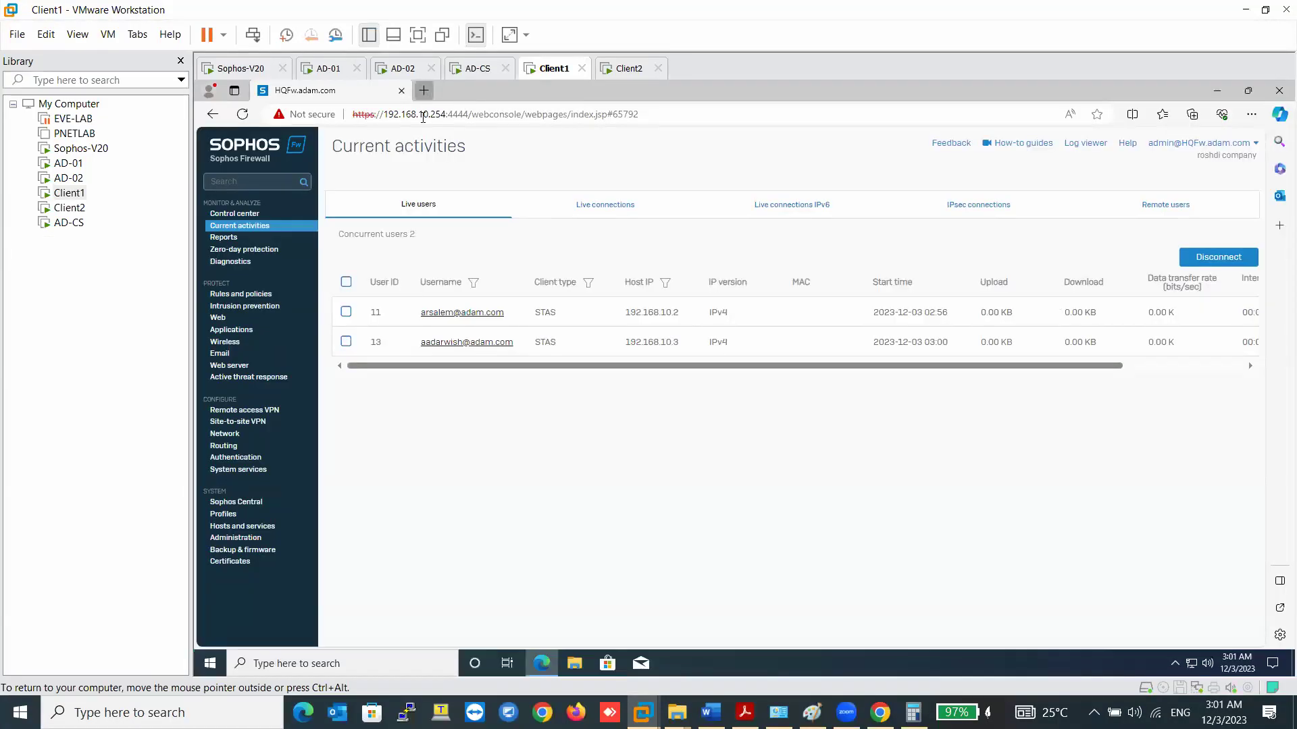
- Search the web for 'google' in a new Edge tab
click(425, 90)
text(google)
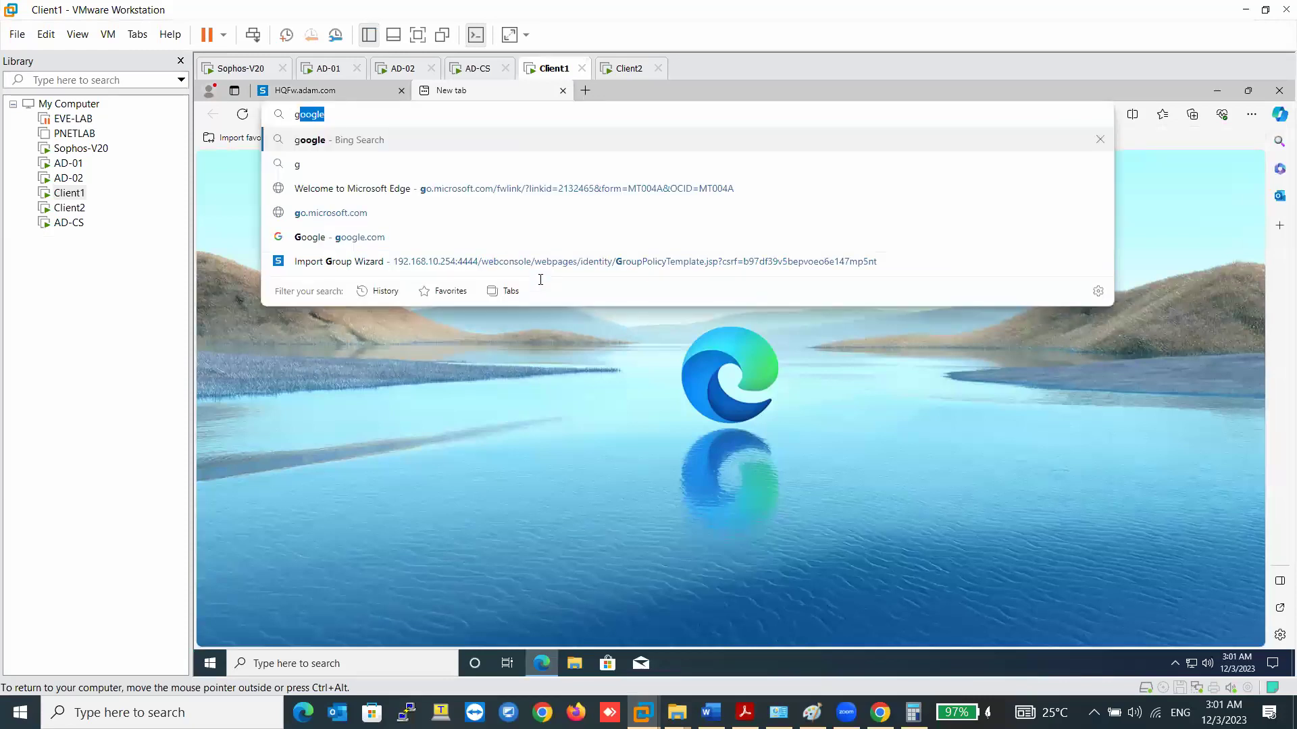
key(Return)
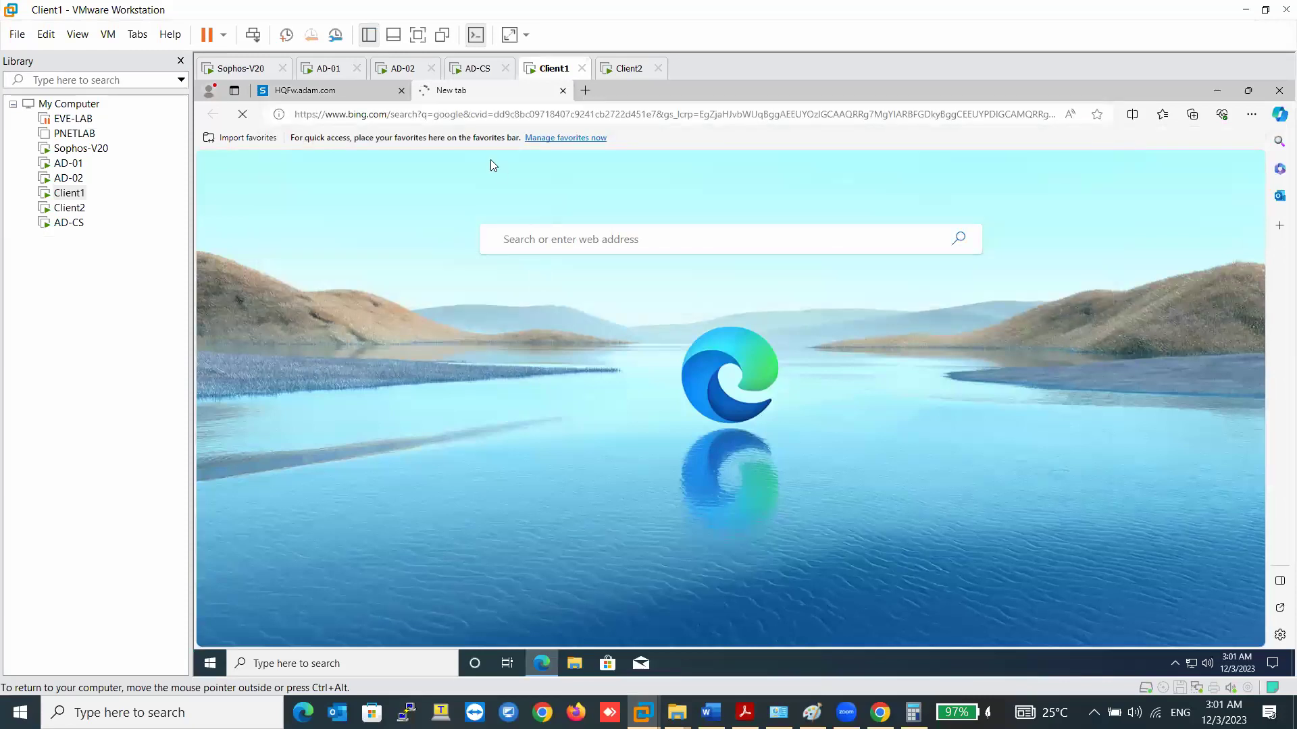
- Return to the HQFw tab and open Rules and policies to check rule traffic counters
click(355, 95)
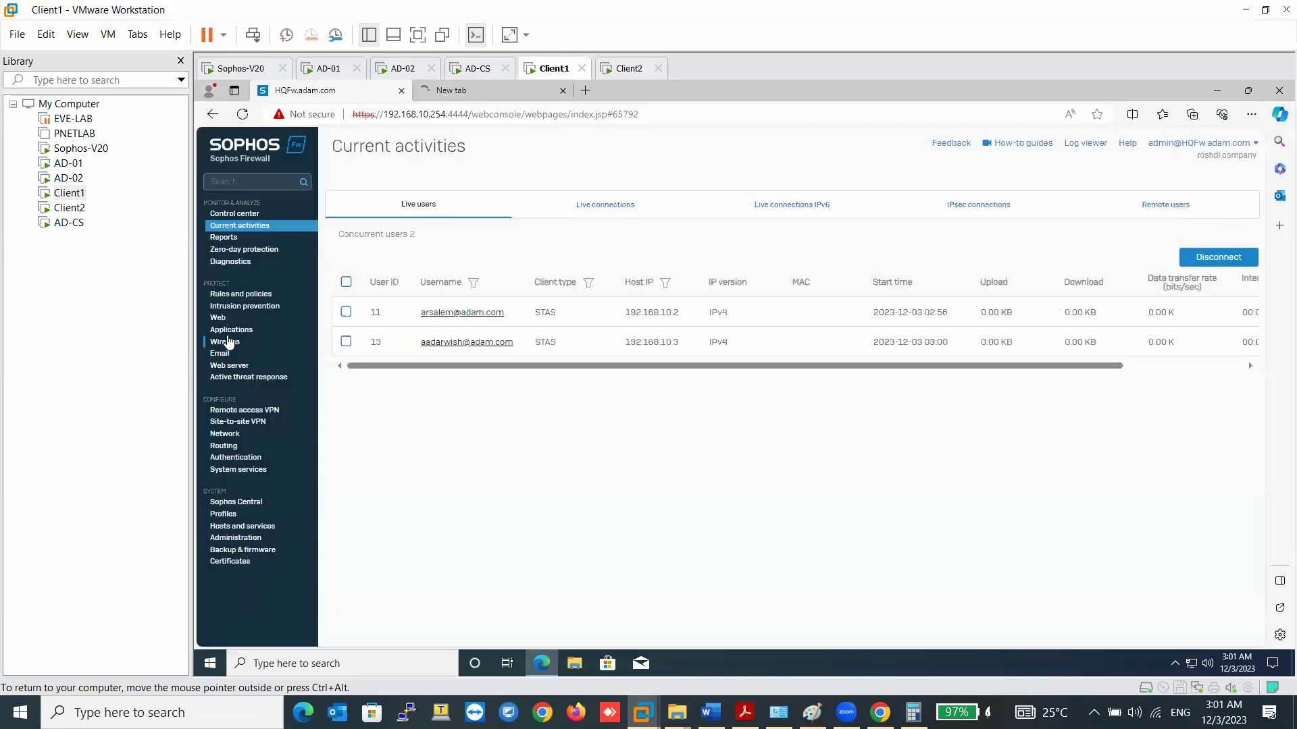
click(241, 294)
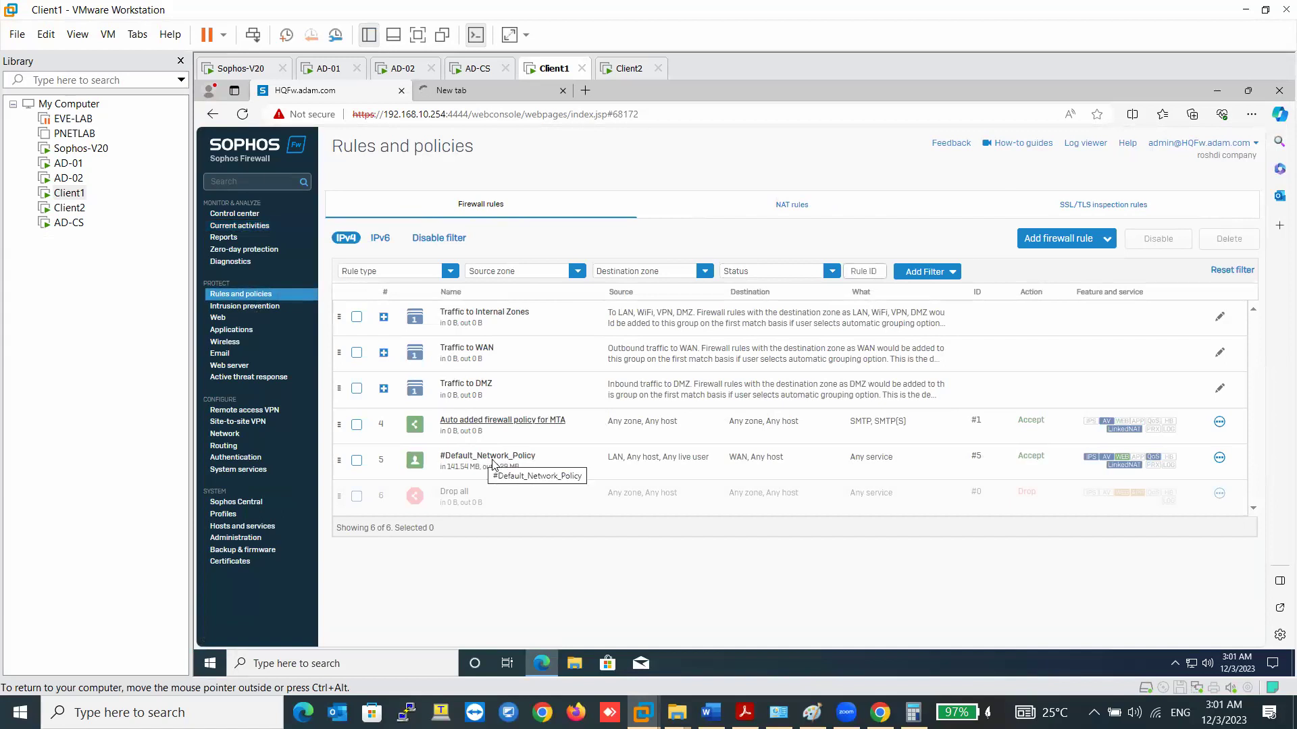
click(529, 96)
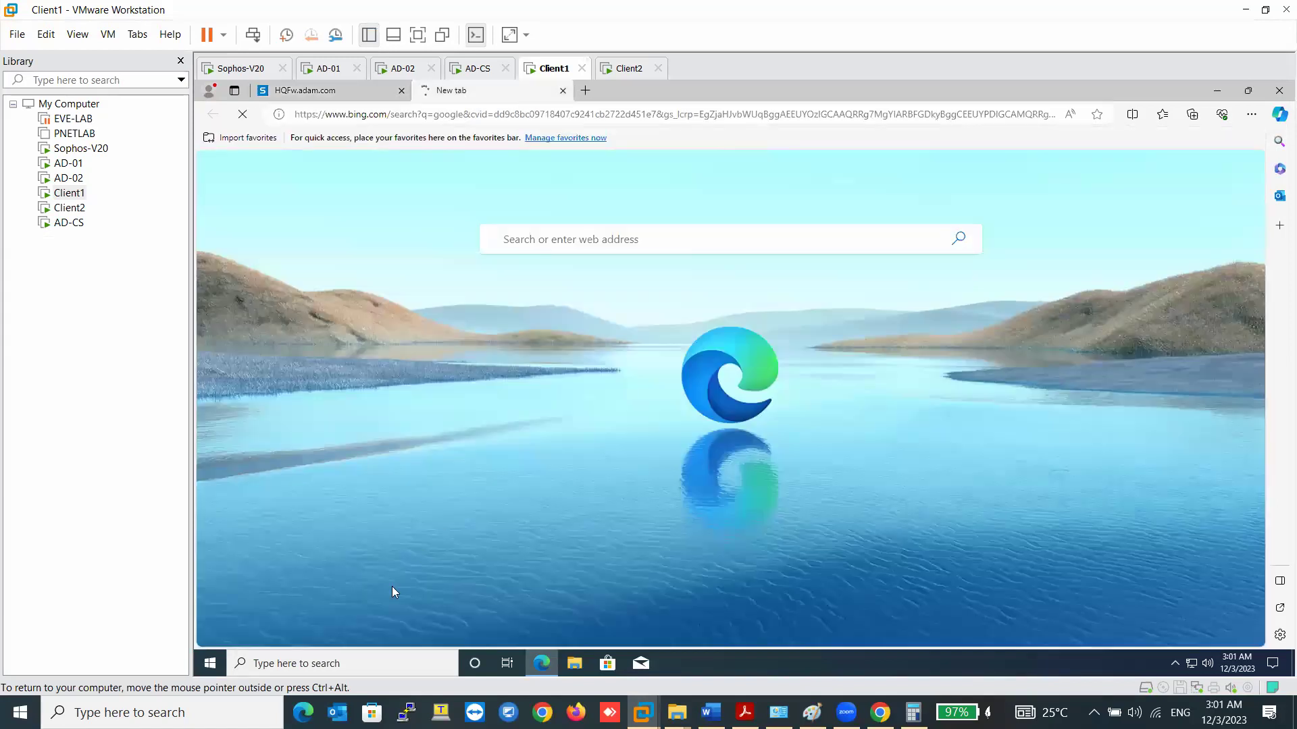
click(327, 93)
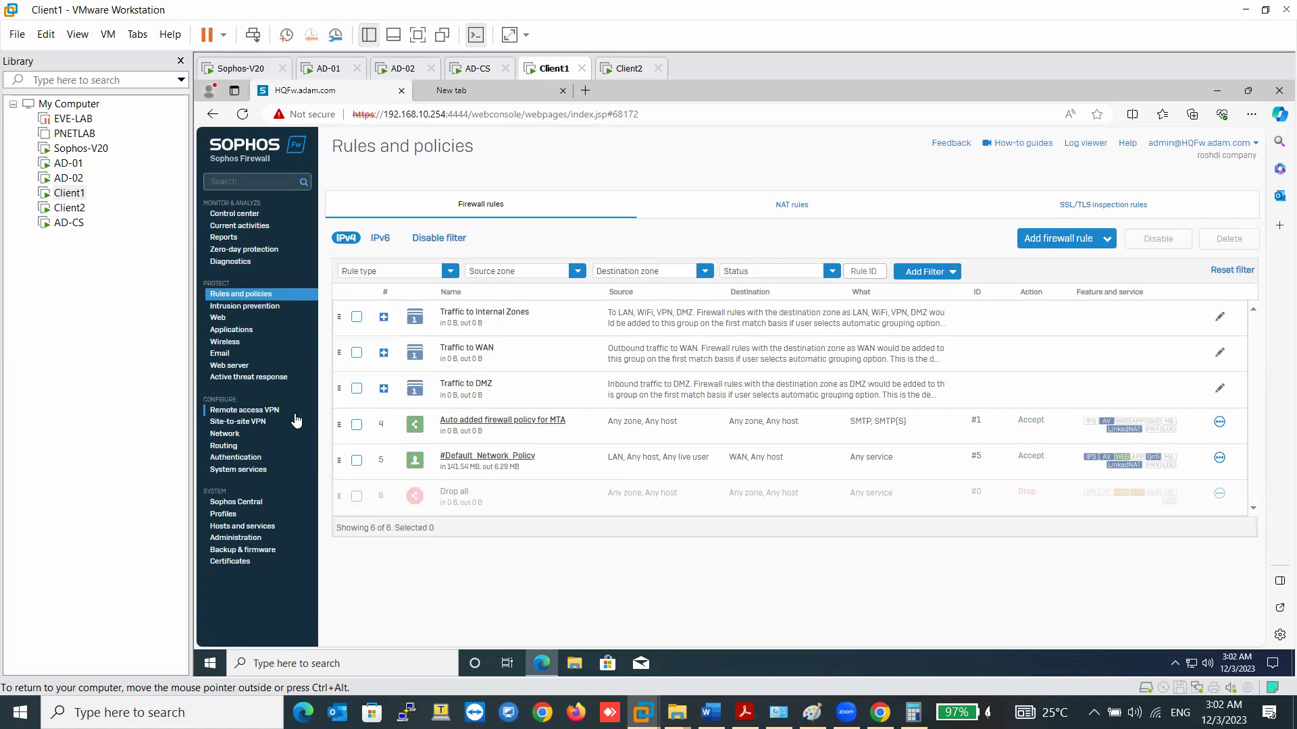
- Review the AD01 and AD02 authentication servers, then start a new firewall rule
click(233, 439)
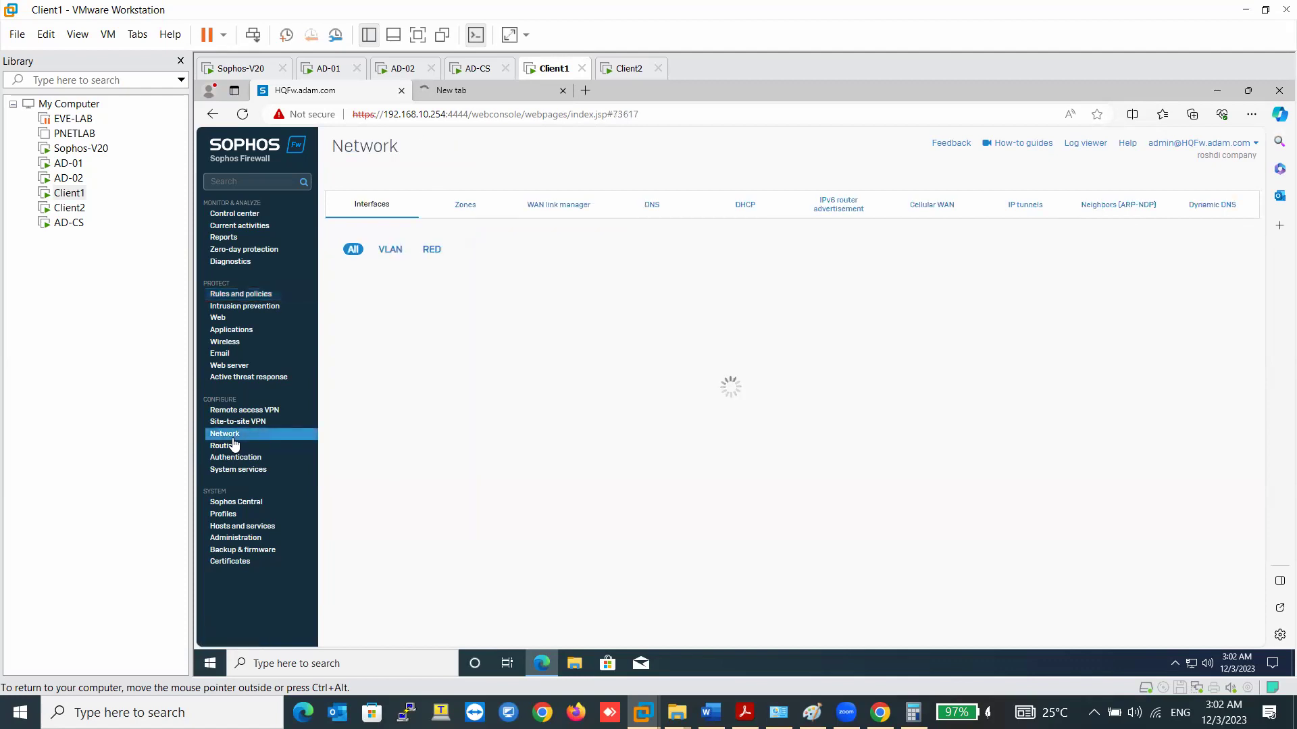
click(226, 459)
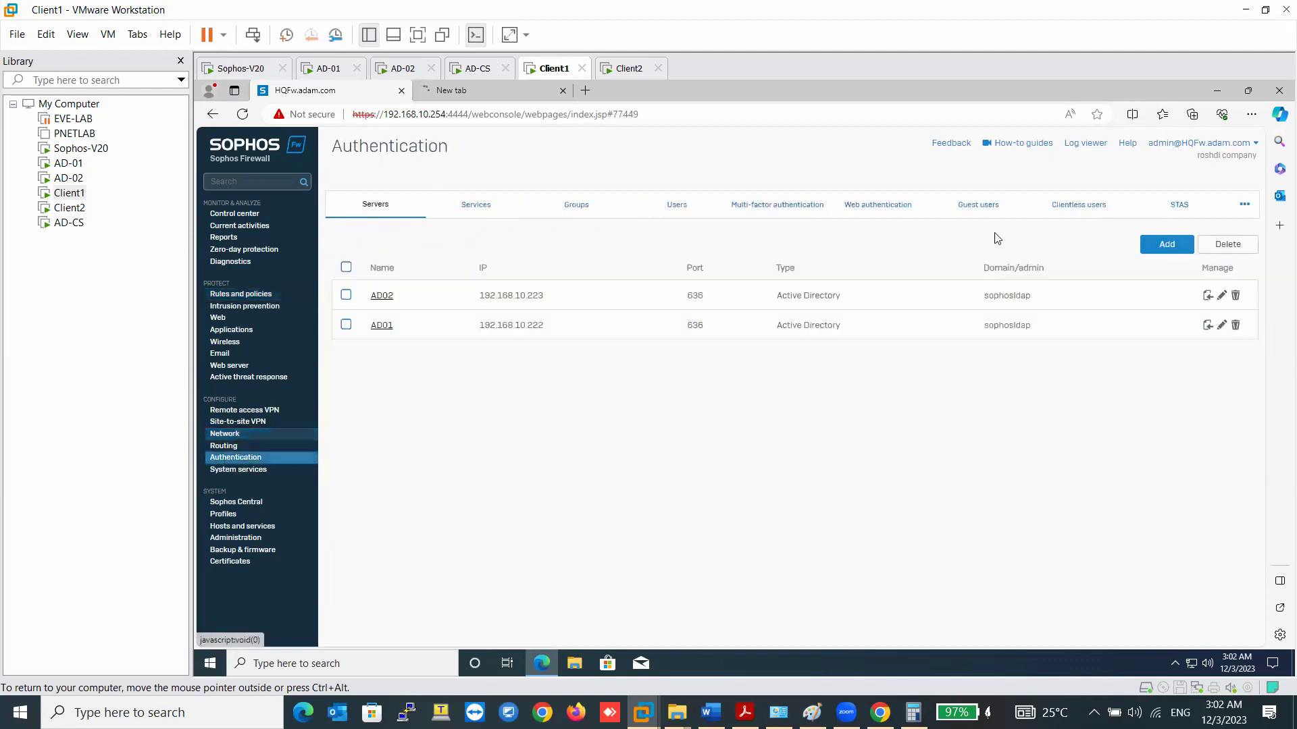
click(252, 295)
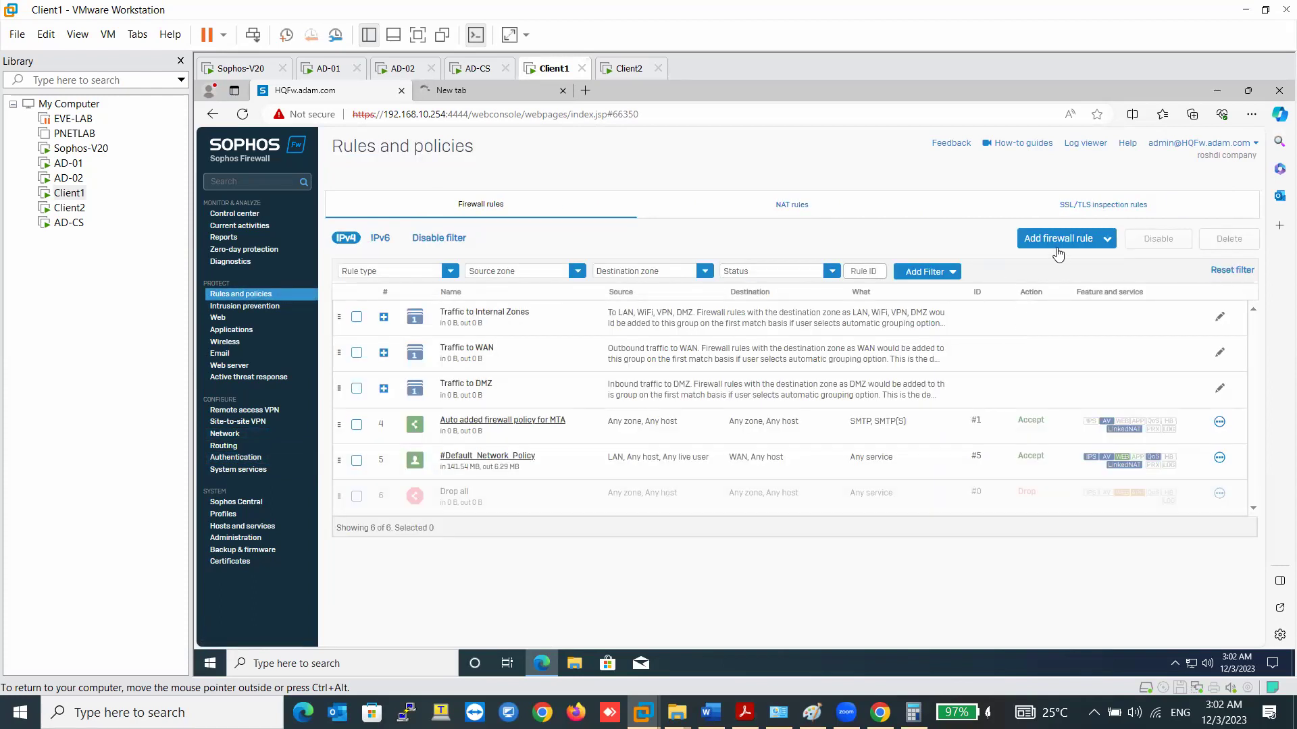
click(1057, 244)
- Create a new firewall rule named DNS with logging on, positioned at the top
click(1071, 271)
click(440, 245)
text(DNS)
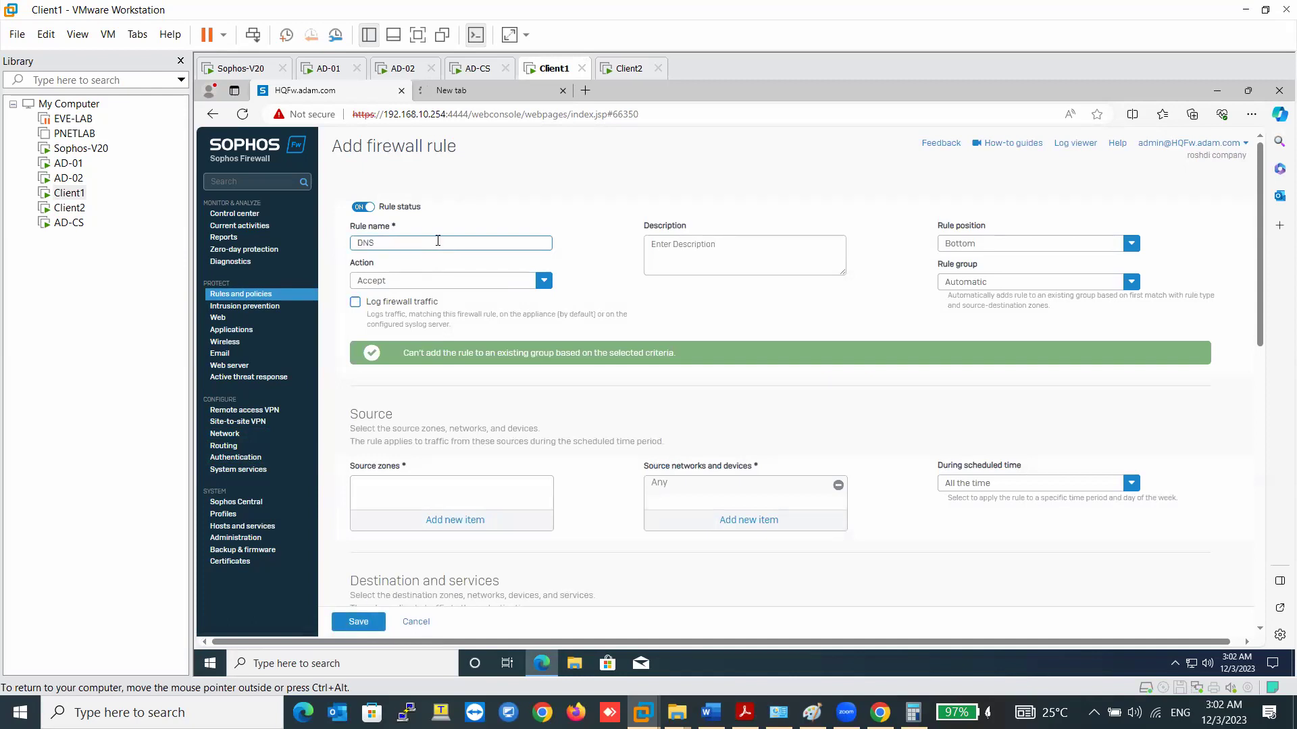
click(427, 302)
click(980, 245)
click(982, 265)
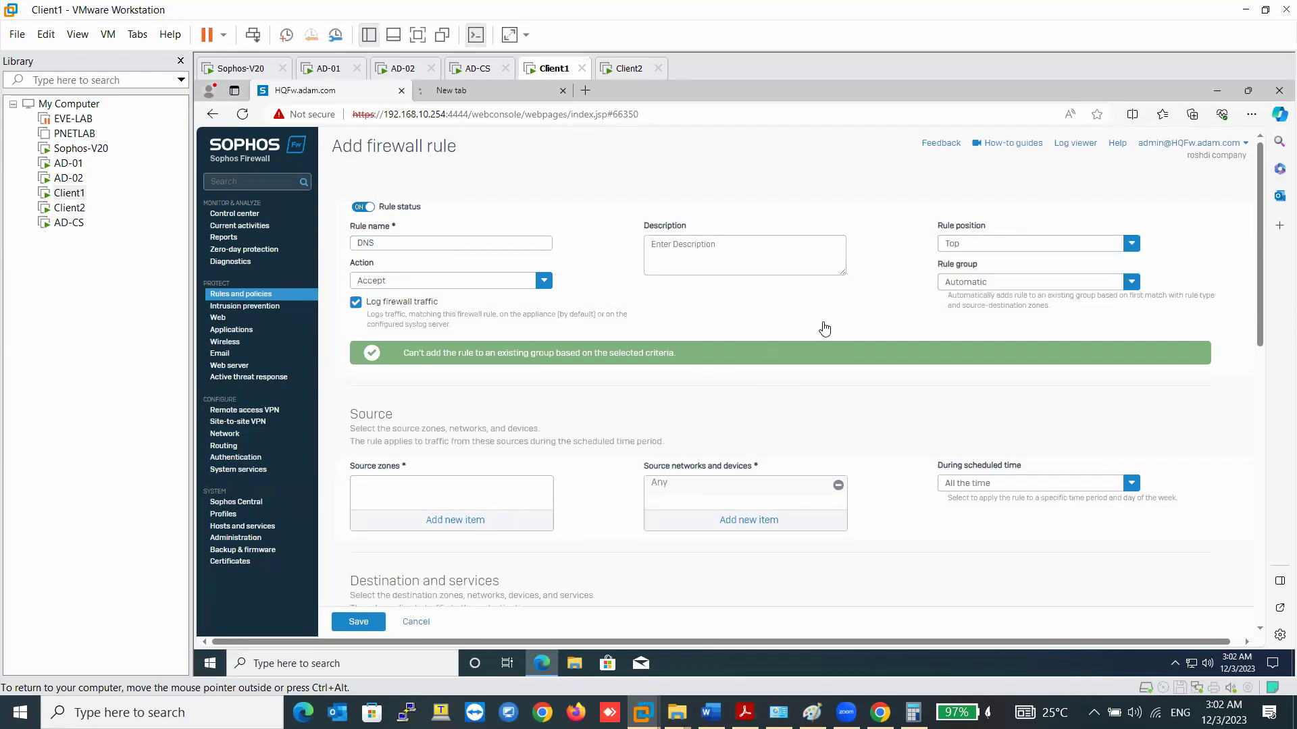
- Set the rule's source zone to LAN and destination zone to WAN
click(492, 515)
click(385, 470)
click(432, 600)
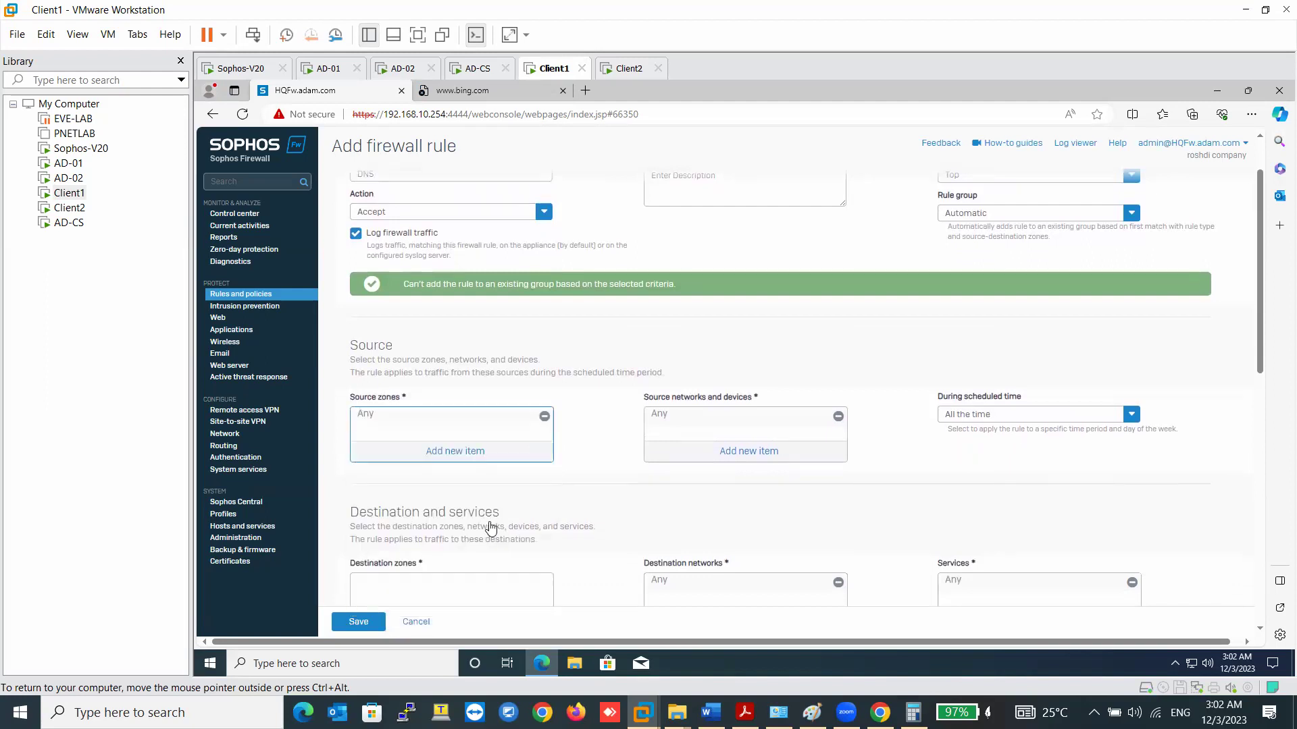
scroll(492, 513, down, 2)
click(466, 466)
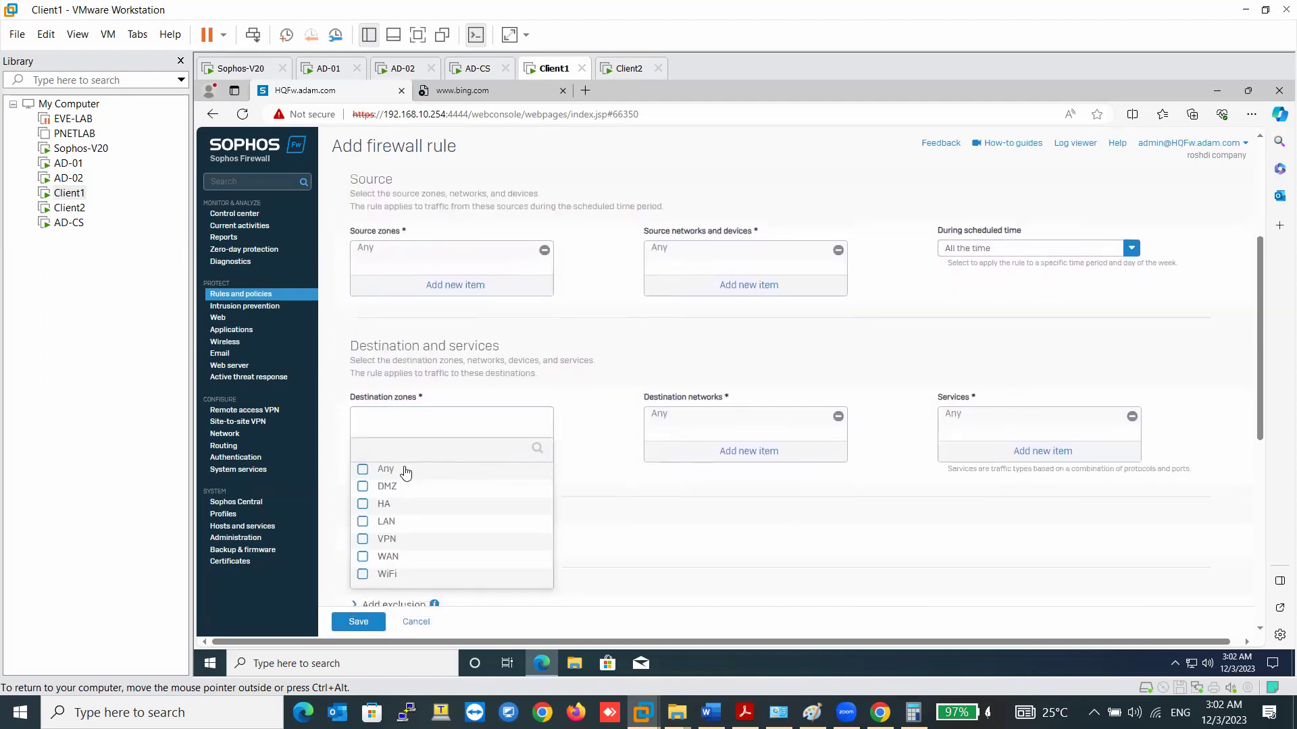
click(543, 252)
click(455, 285)
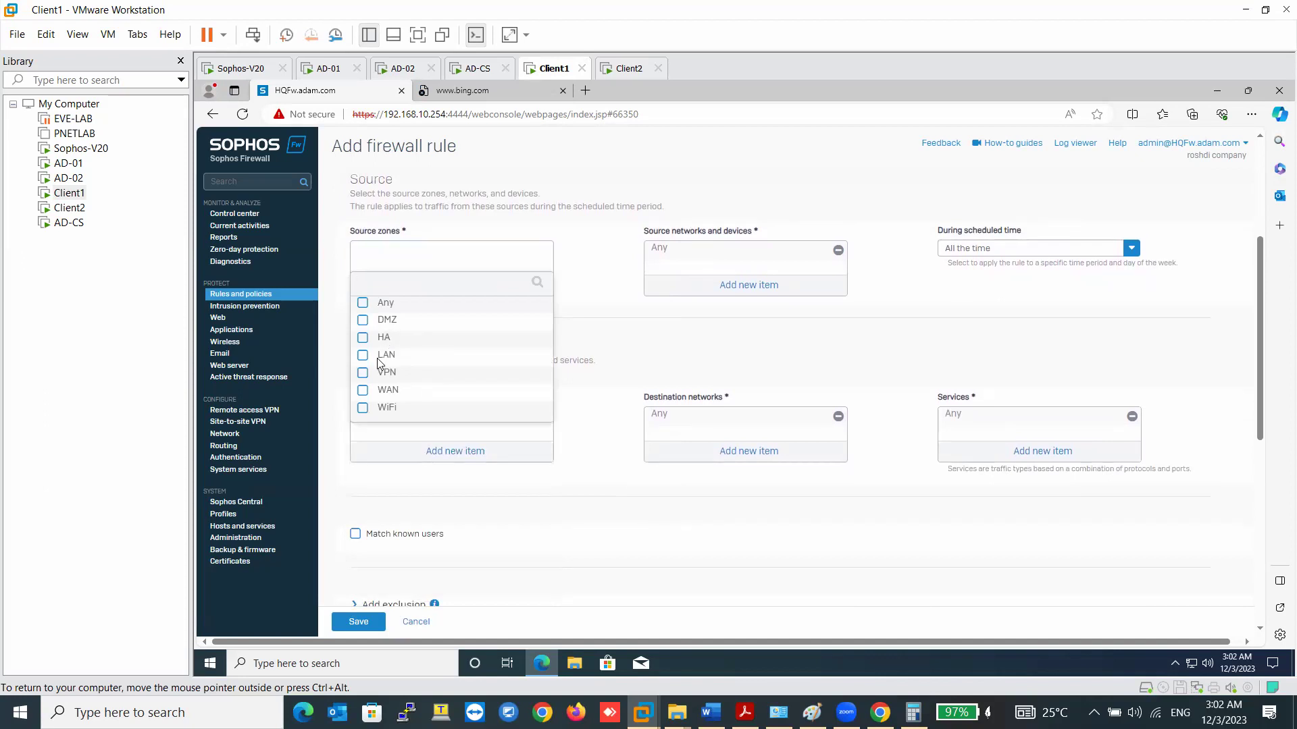
click(384, 357)
click(443, 439)
click(443, 446)
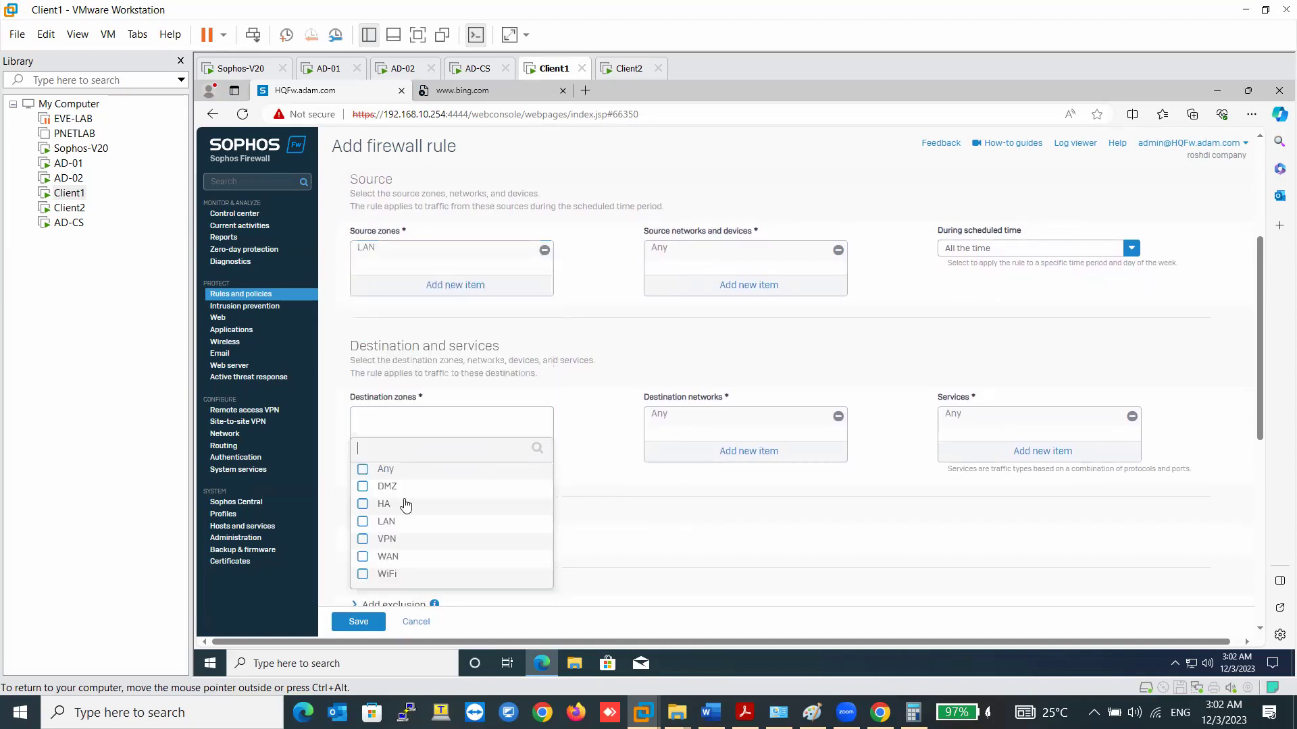
click(388, 558)
click(414, 600)
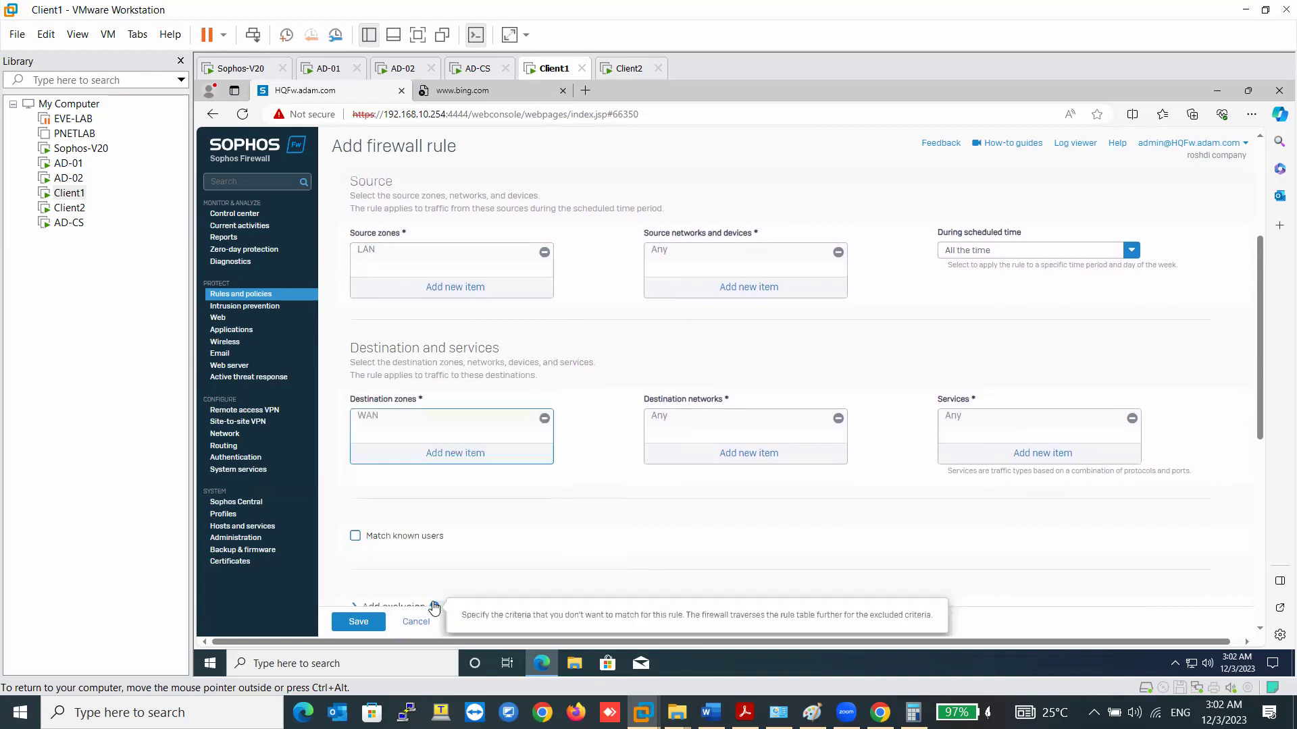
- Limit the rule's services to DNS and apply the LAN TO WAN IPS policy
click(1132, 418)
click(1008, 455)
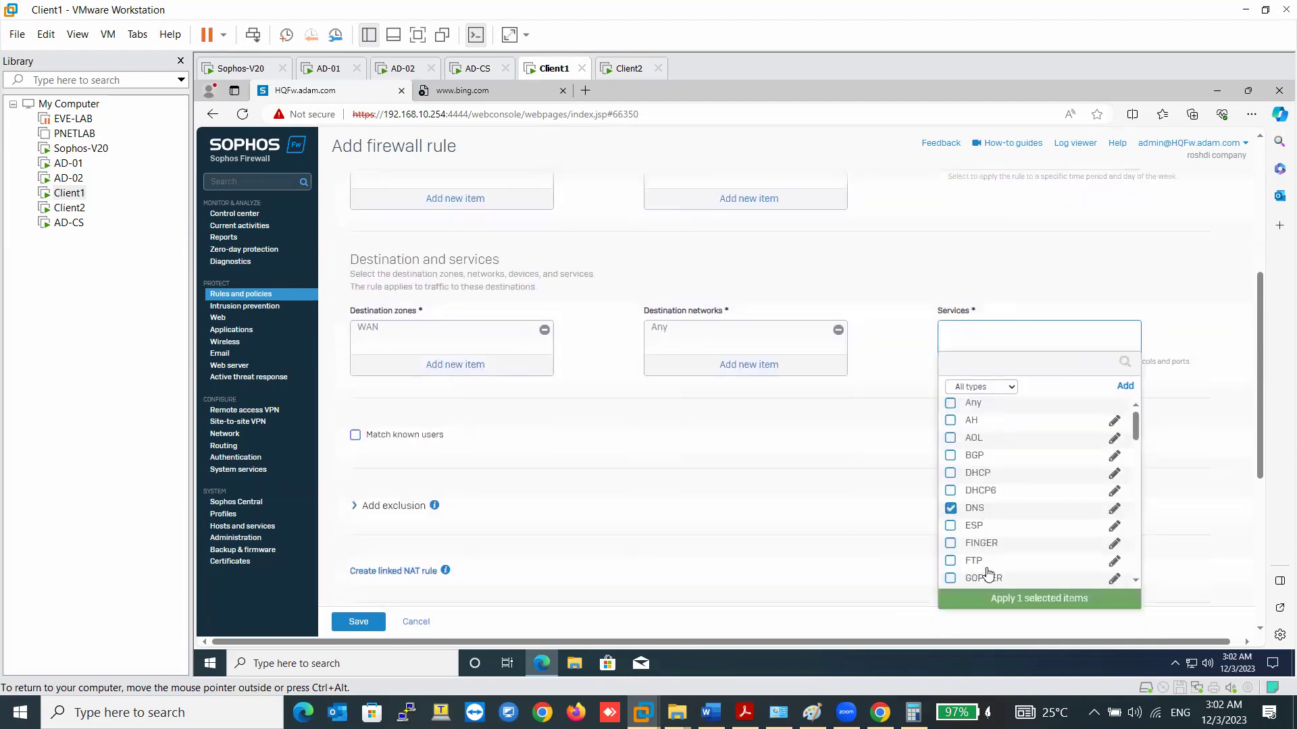
click(781, 526)
scroll(781, 527, down, 5)
click(455, 545)
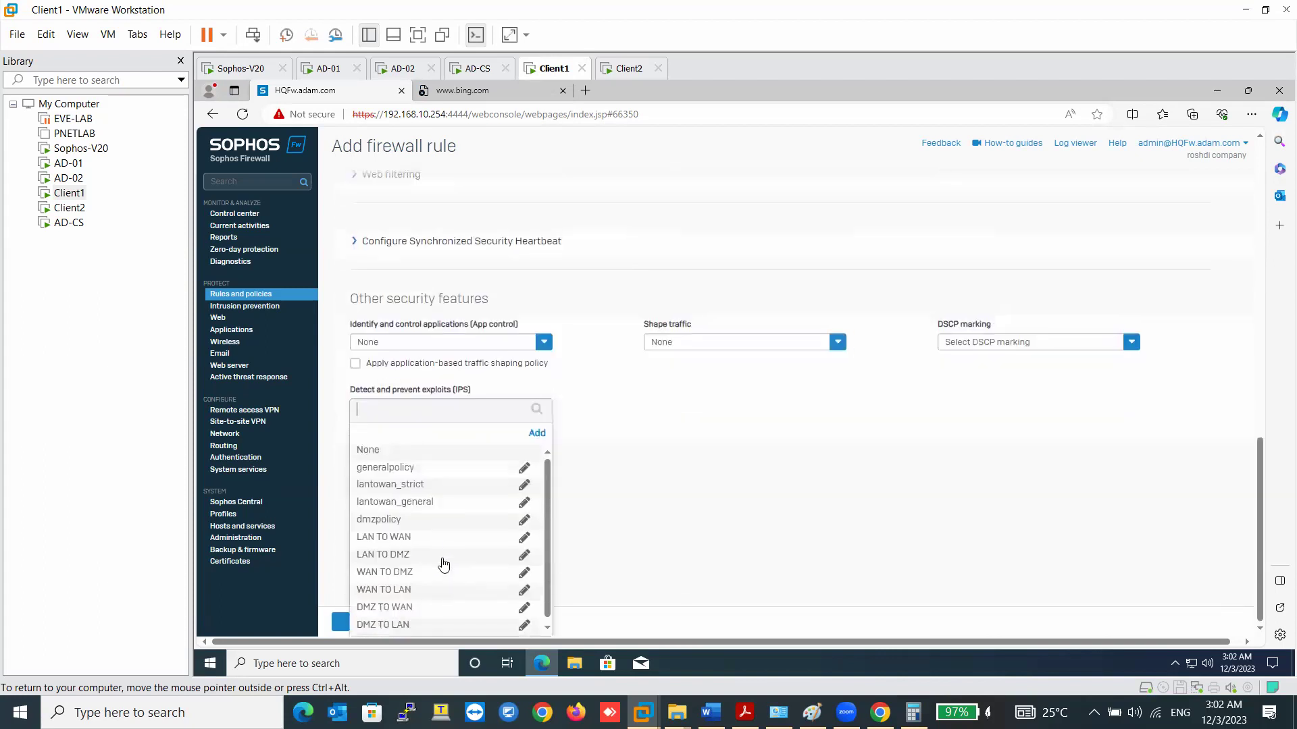
click(399, 550)
- Apply the Allow All web policy with HTTP/HTTPS and FTP malware scanning via web proxy
scroll(741, 376, up, 3)
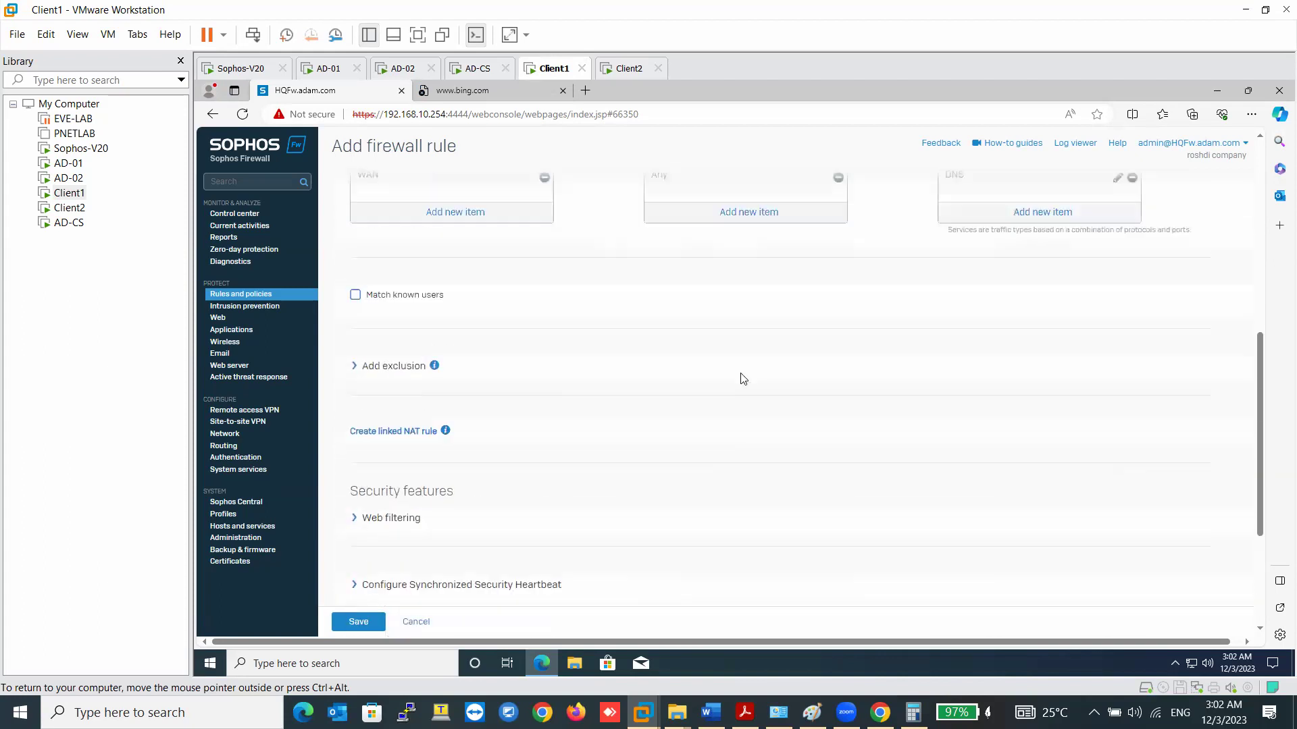
scroll(405, 497, down, 1)
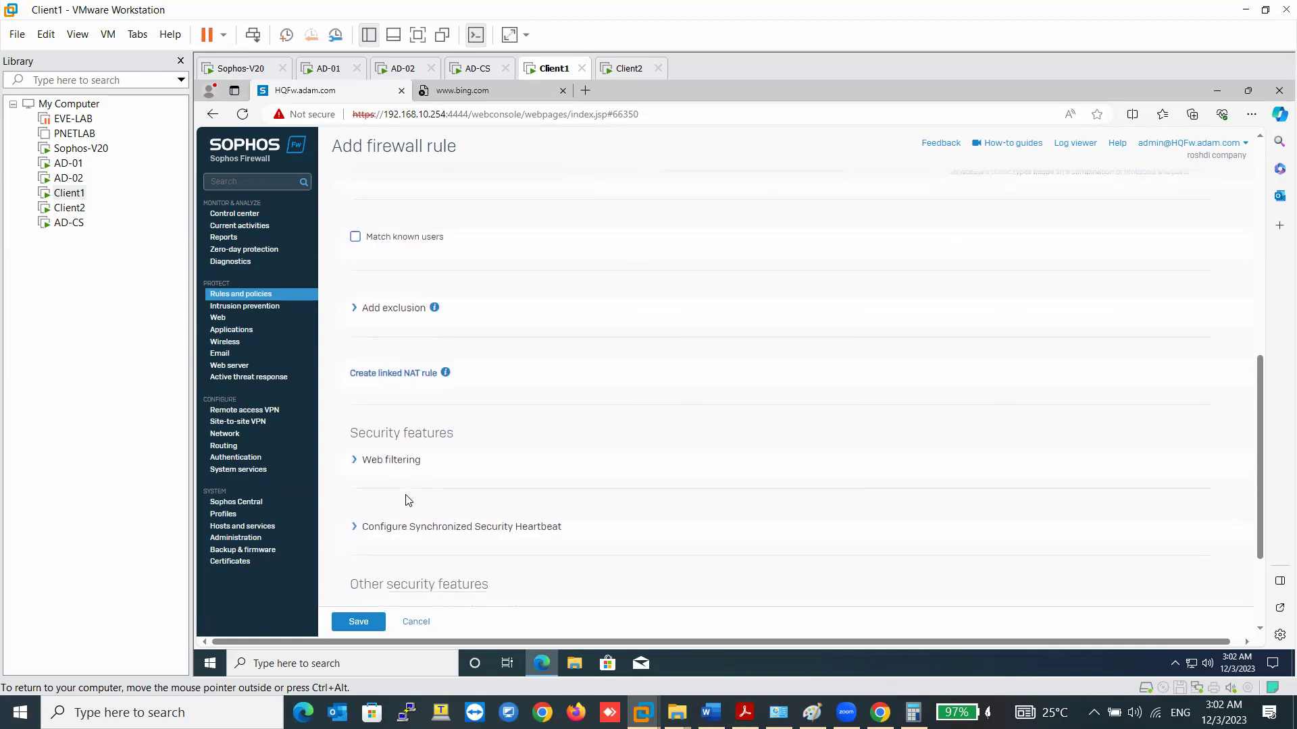
click(391, 457)
click(417, 508)
scroll(406, 533, down, 2)
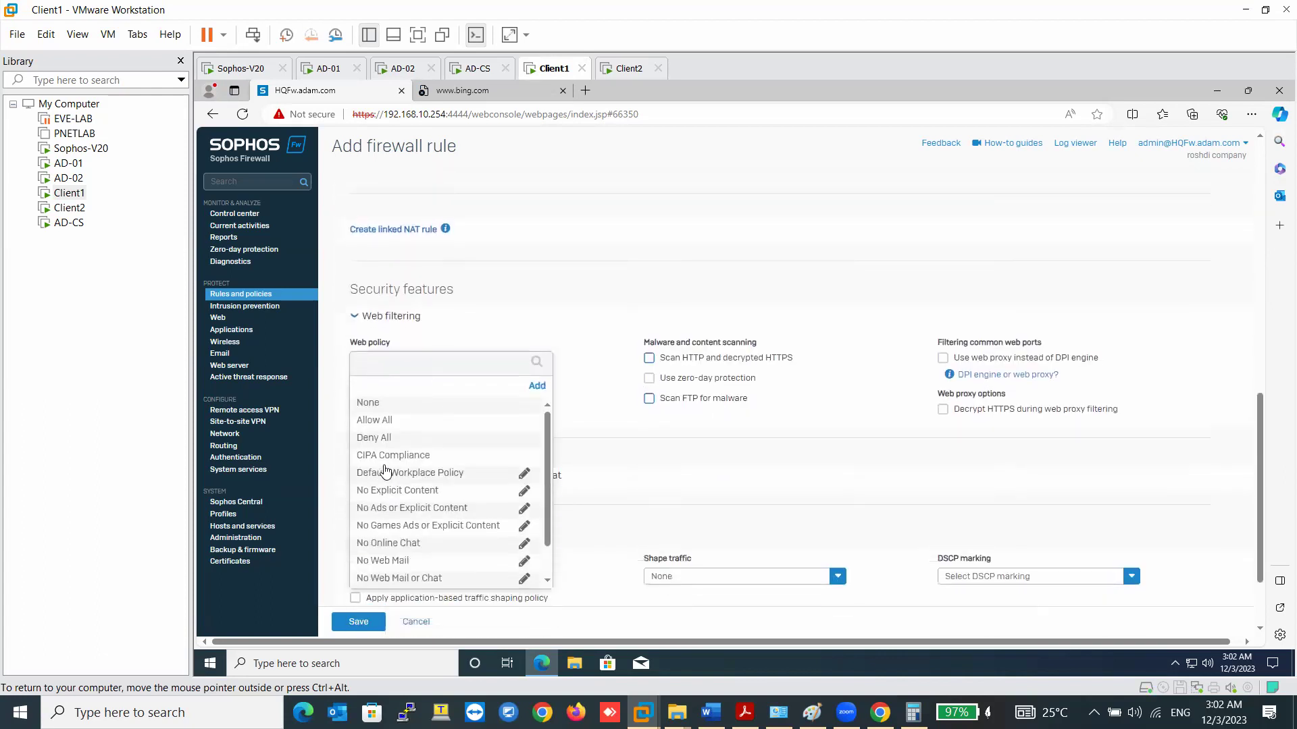
click(383, 421)
click(416, 383)
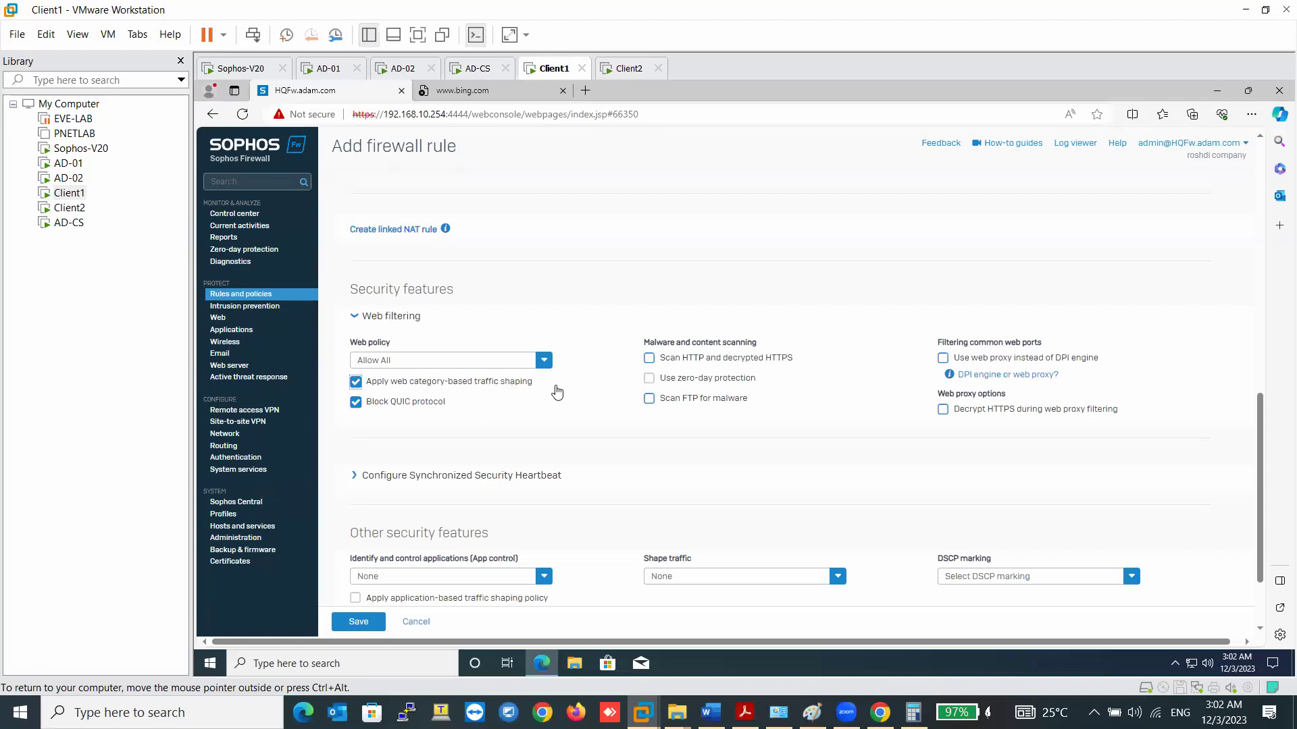
click(649, 358)
click(649, 378)
click(649, 399)
click(942, 360)
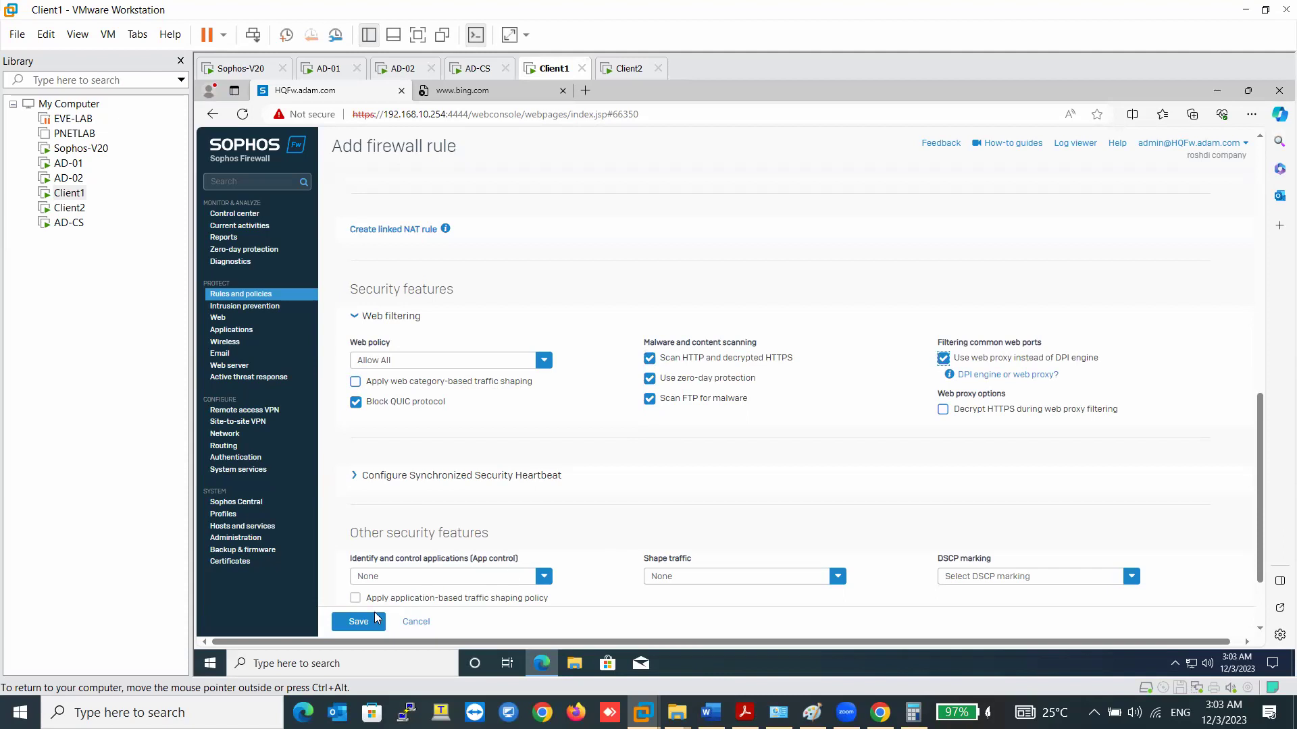
- Set application control to Allow All and save the DNS rule
scroll(356, 597, down, 3)
click(412, 458)
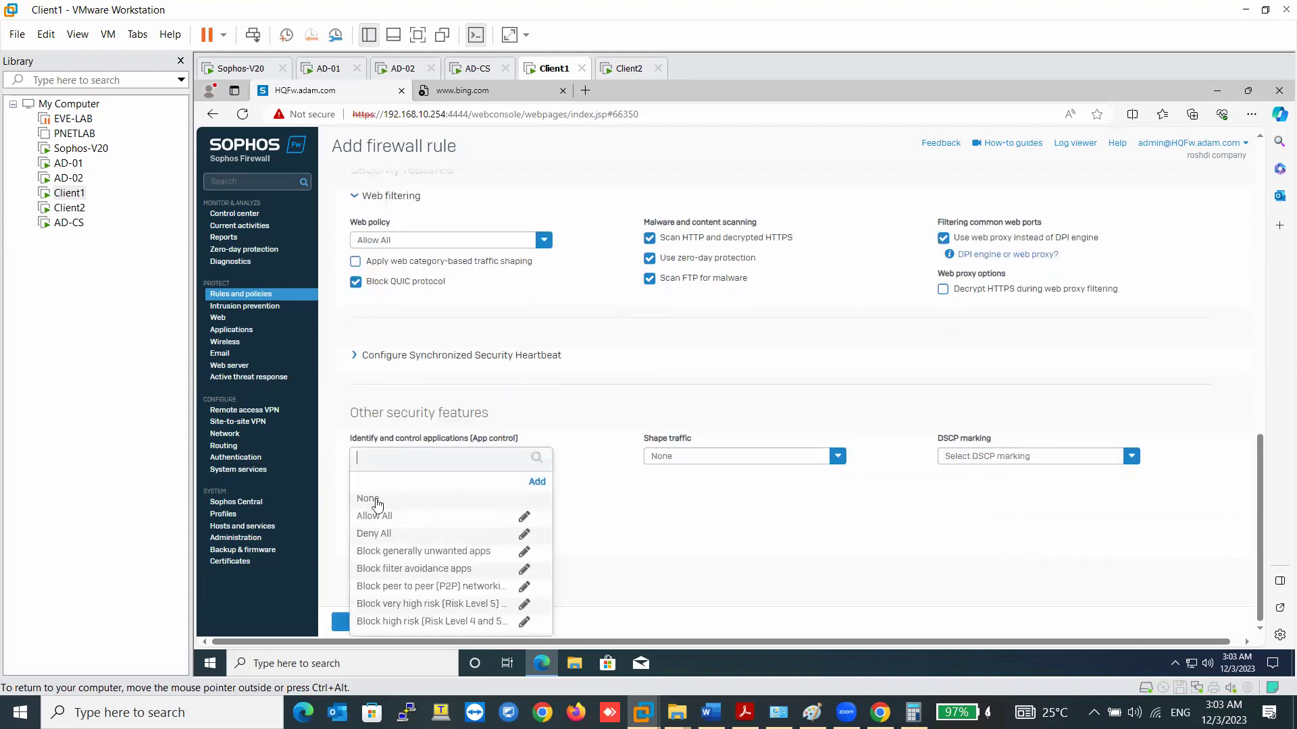
click(375, 516)
click(358, 622)
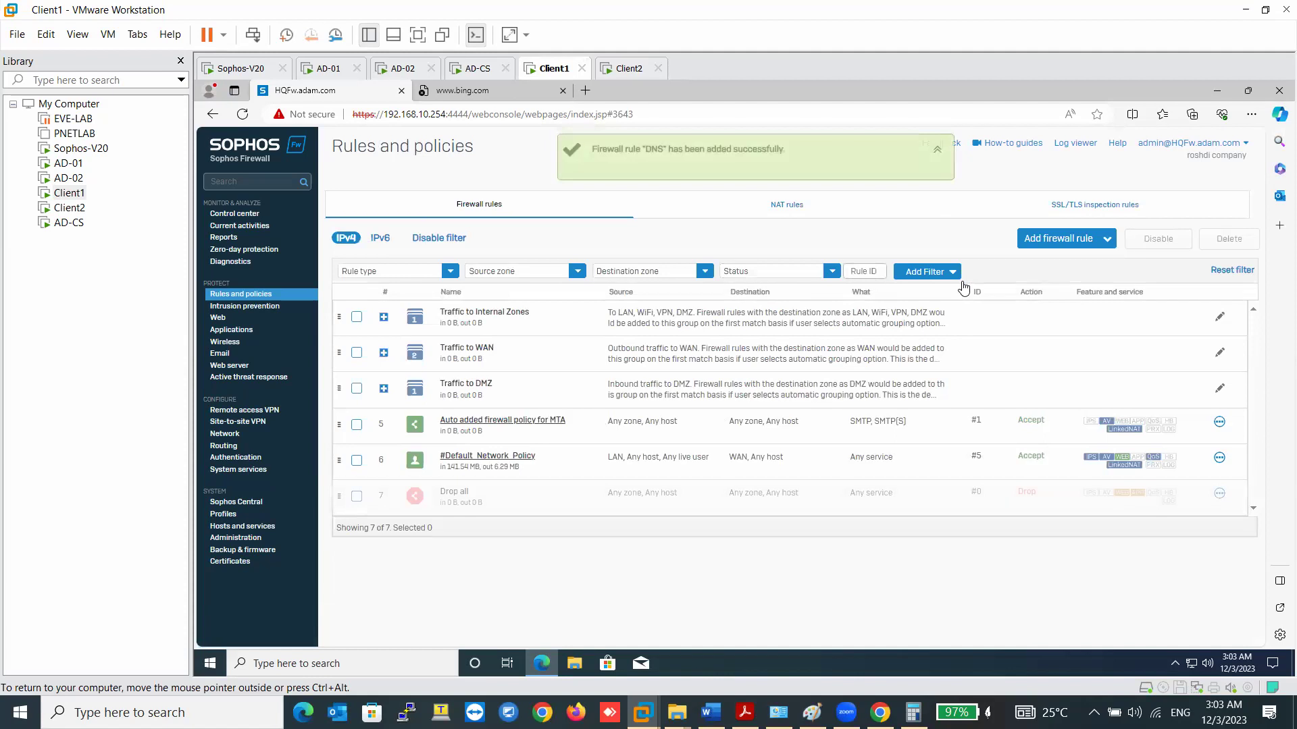
- Expand Traffic to WAN and confirm the DNS rule is listed there
click(483, 320)
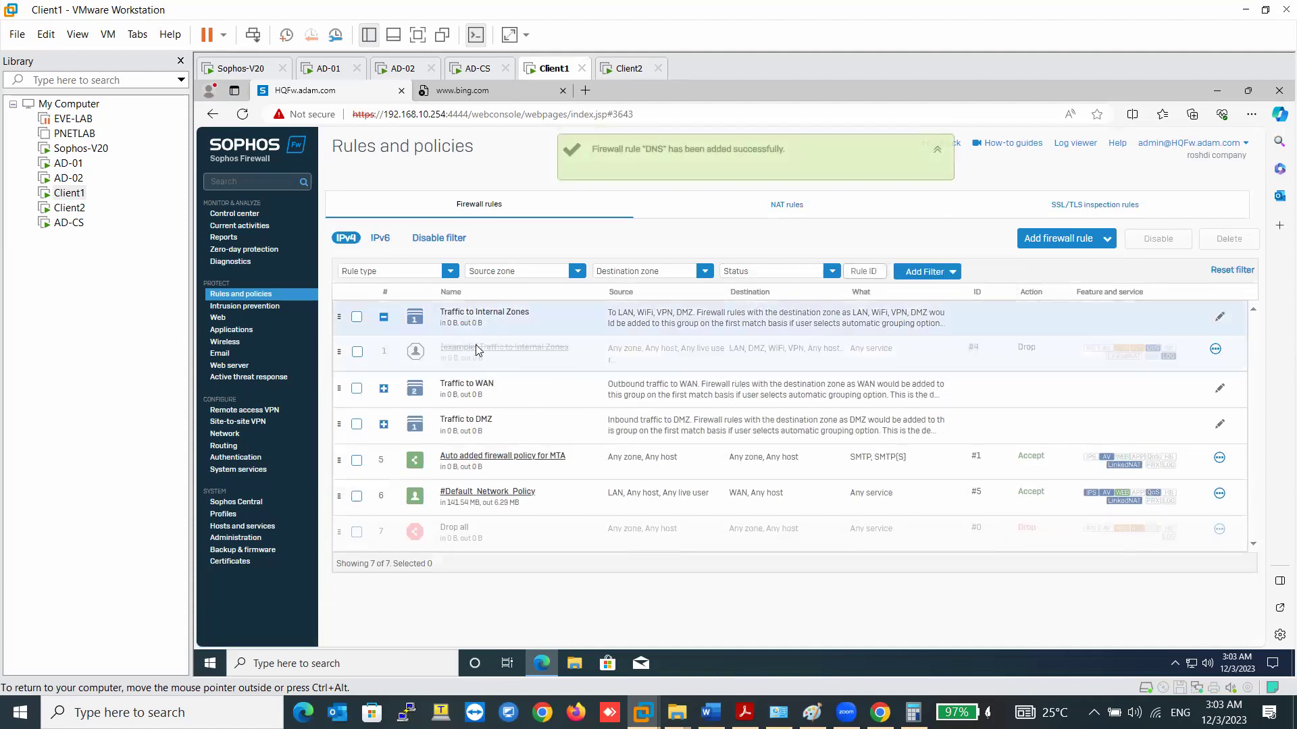
click(482, 386)
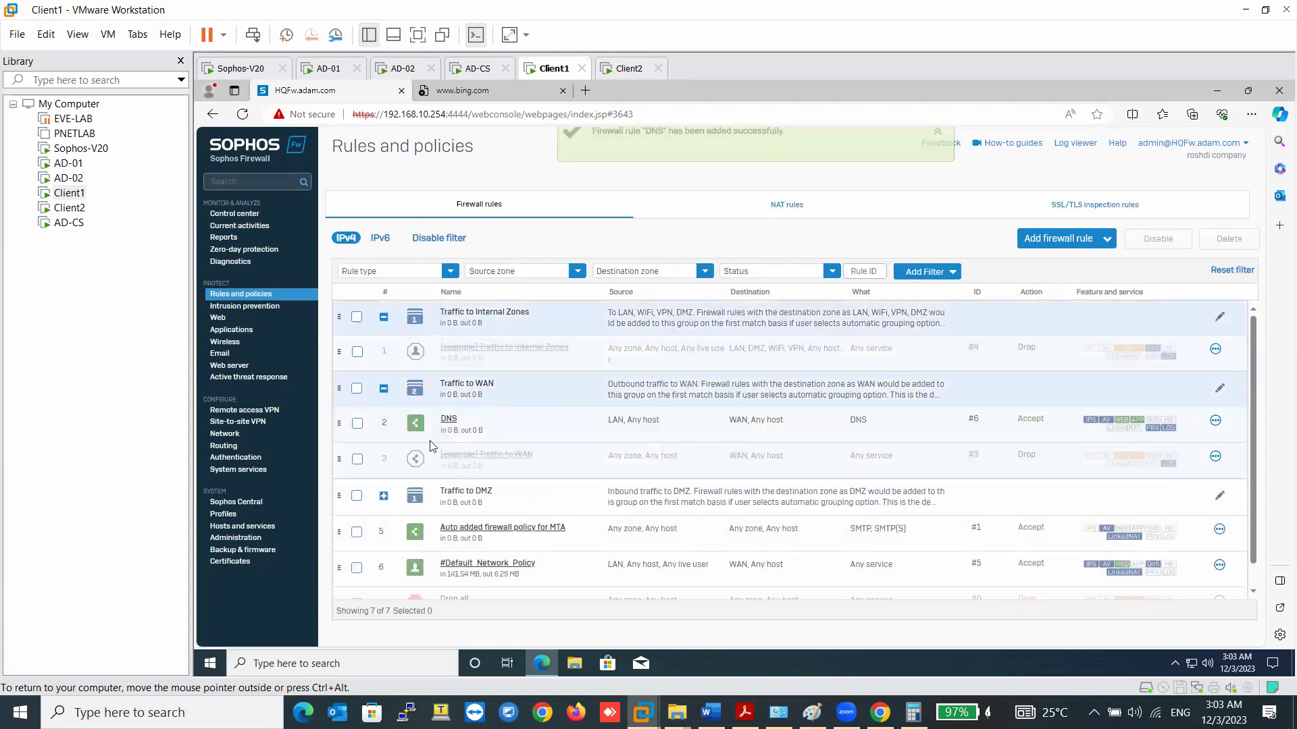
click(448, 419)
click(238, 296)
- Retry the Bing tab several times and see it still doesn't load
click(244, 114)
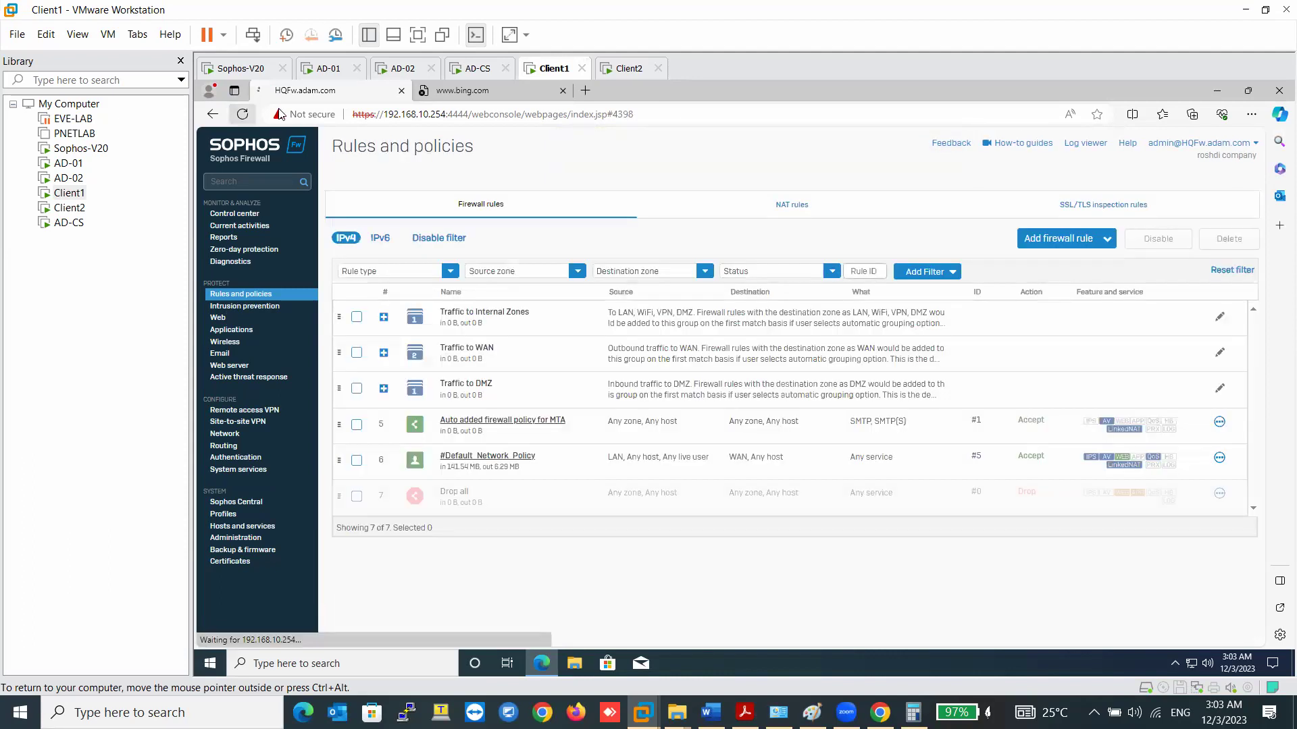
click(432, 101)
click(246, 117)
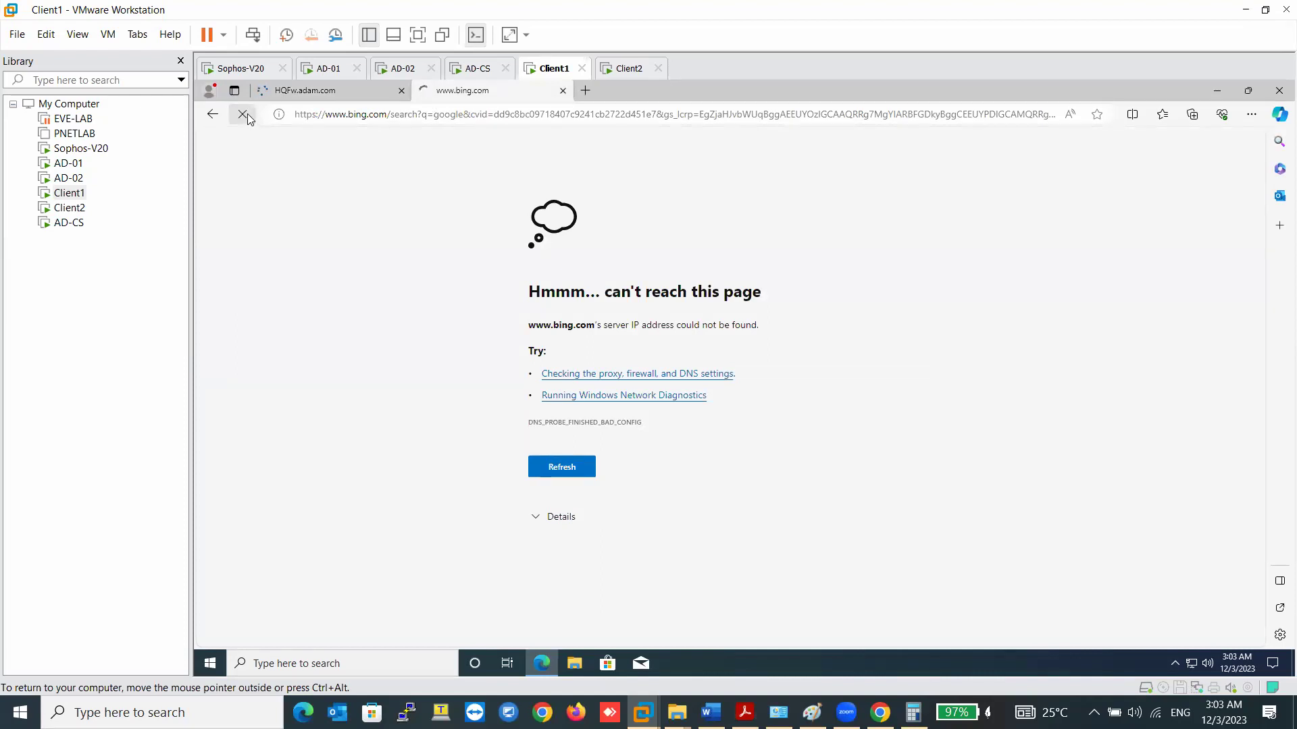
click(353, 93)
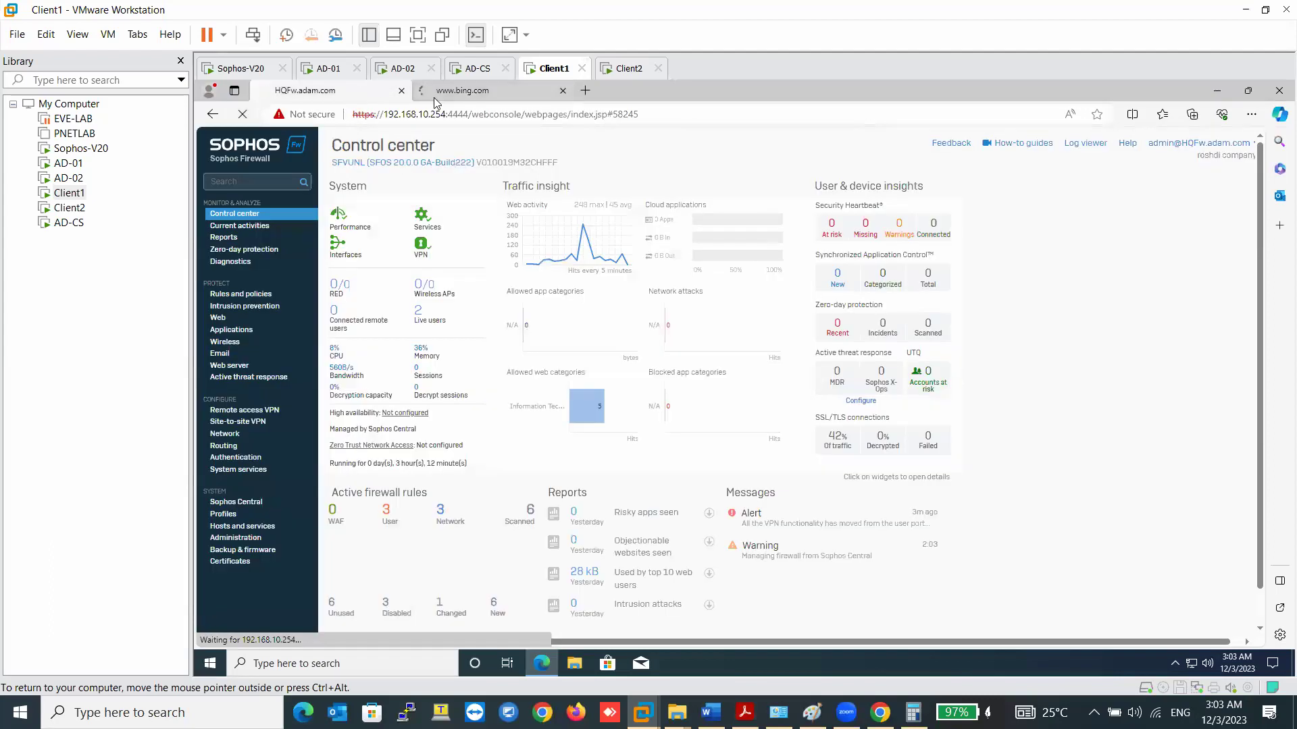
click(446, 92)
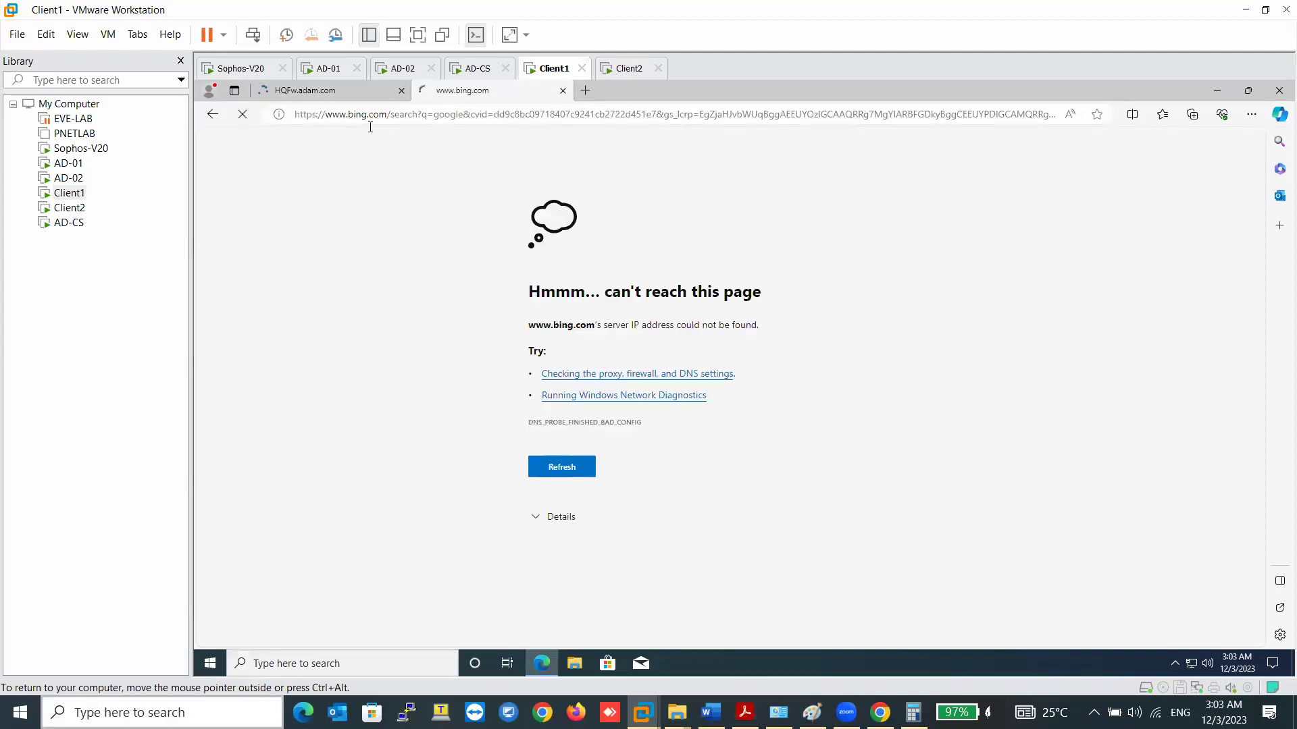
click(327, 97)
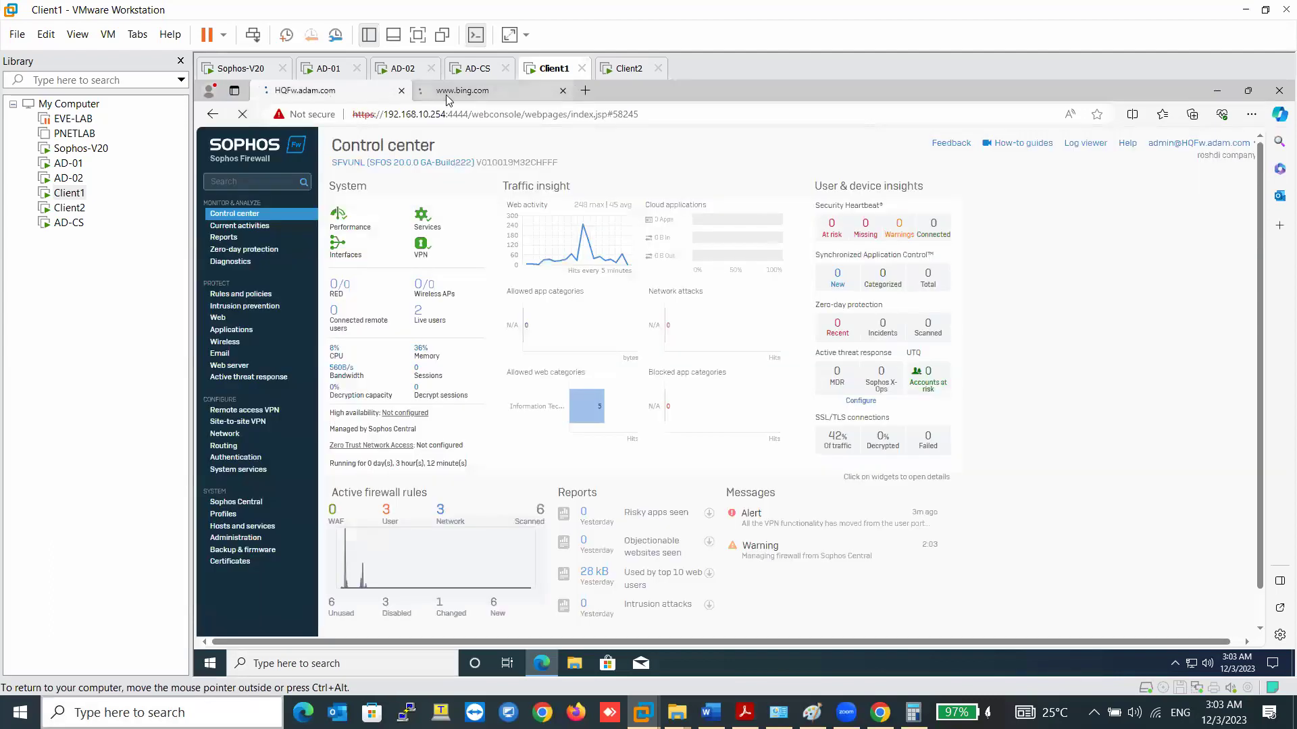
click(445, 98)
click(379, 95)
- Open the DNS rule from Rules and policies for editing
click(235, 294)
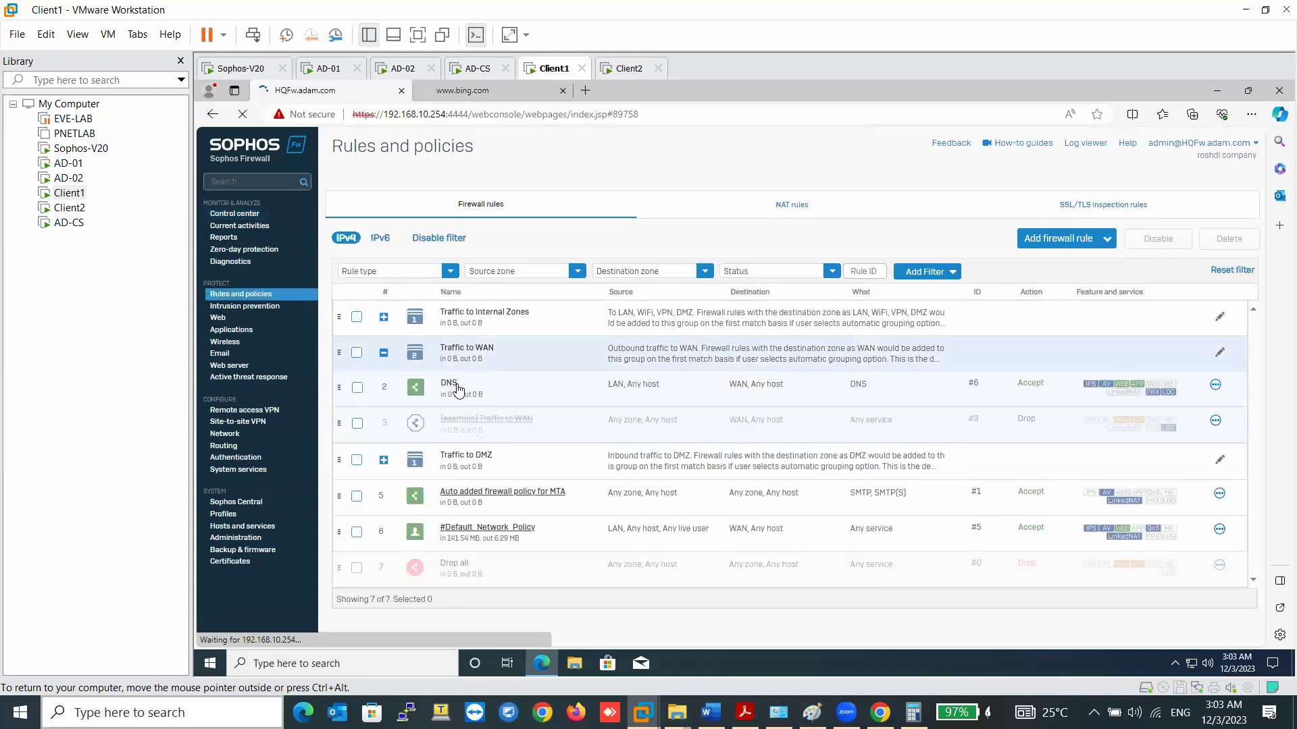
click(449, 385)
scroll(799, 408, down, 2)
- Replace Any in the DNS rule's source networks with the AD01 and AD02 IP hosts
click(838, 300)
click(747, 342)
click(685, 358)
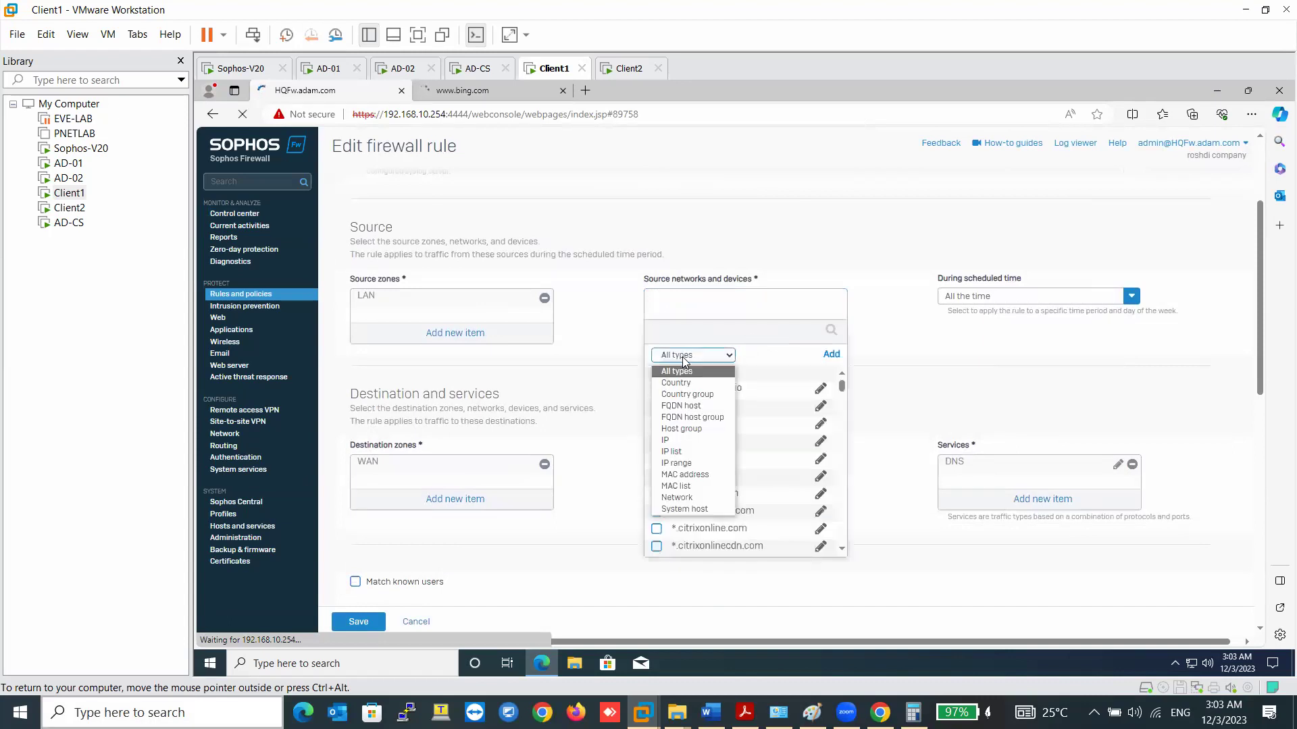
click(675, 440)
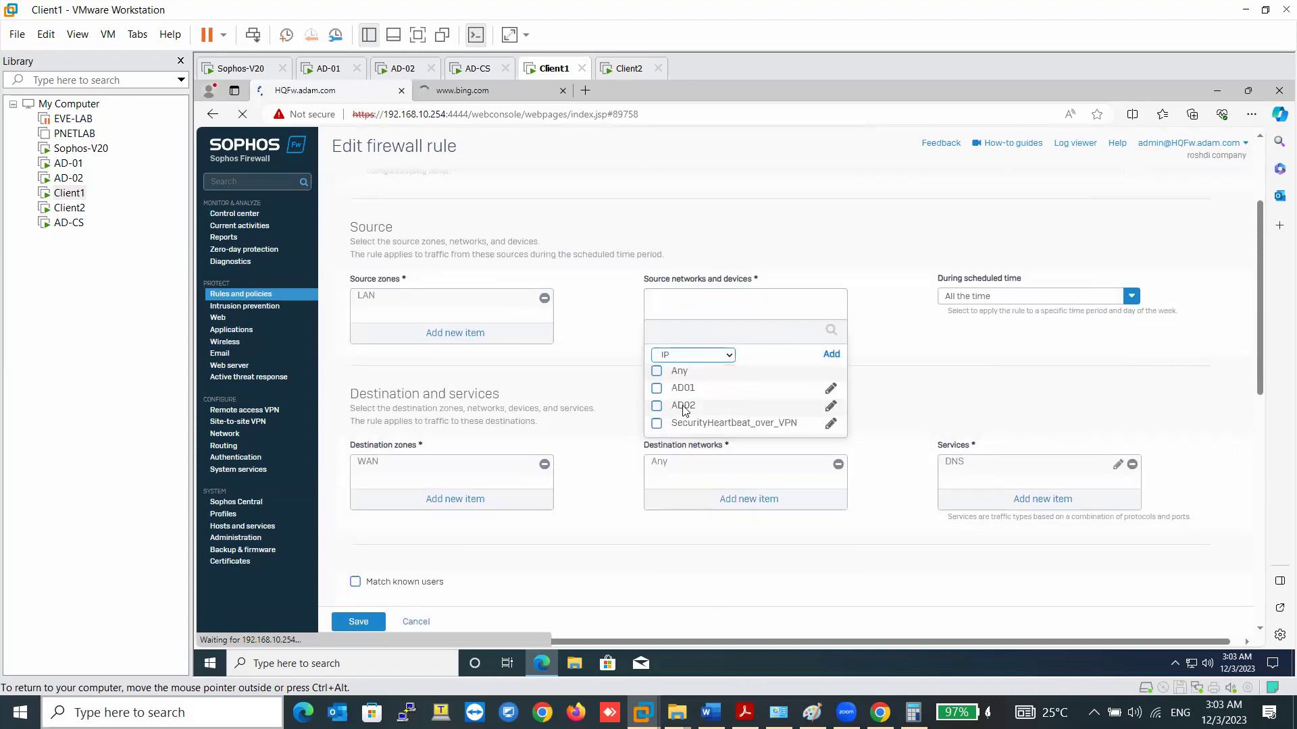
click(657, 388)
click(684, 409)
click(702, 448)
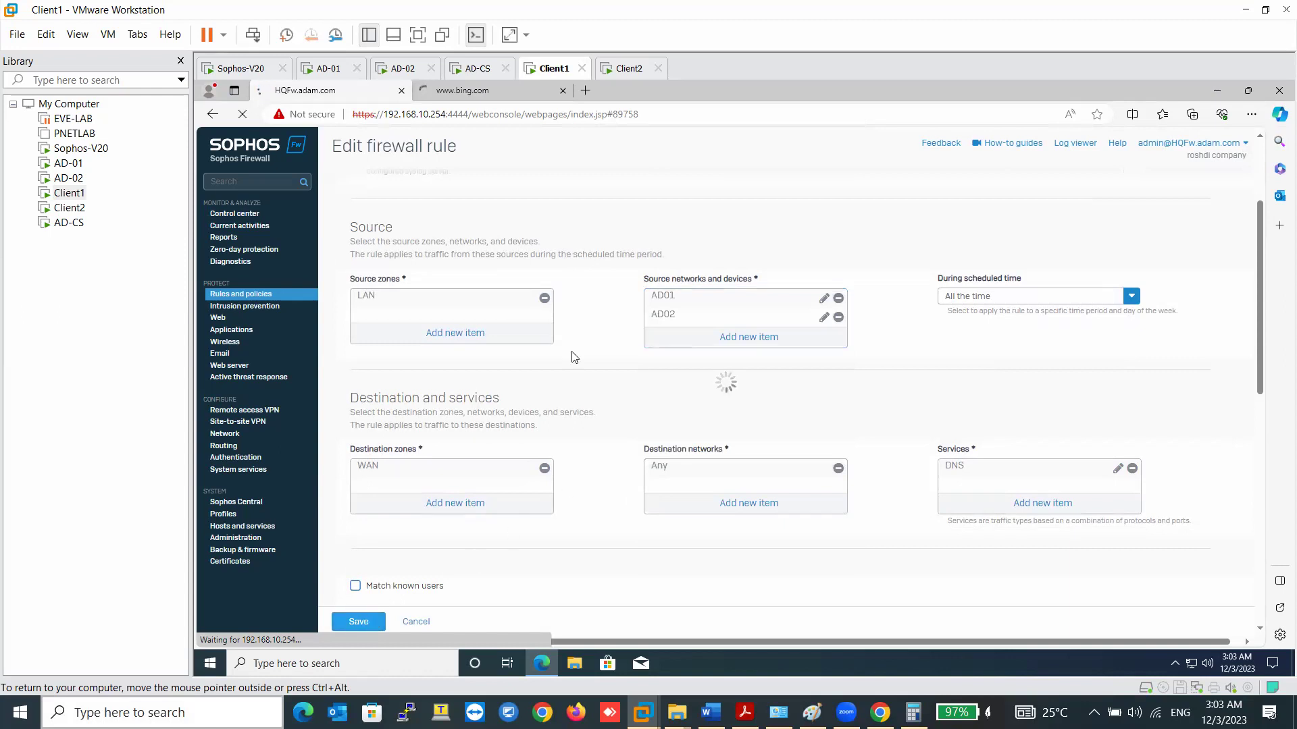
click(618, 68)
- Glance at the Client2 and AD-02 machines before returning to Client1
click(669, 324)
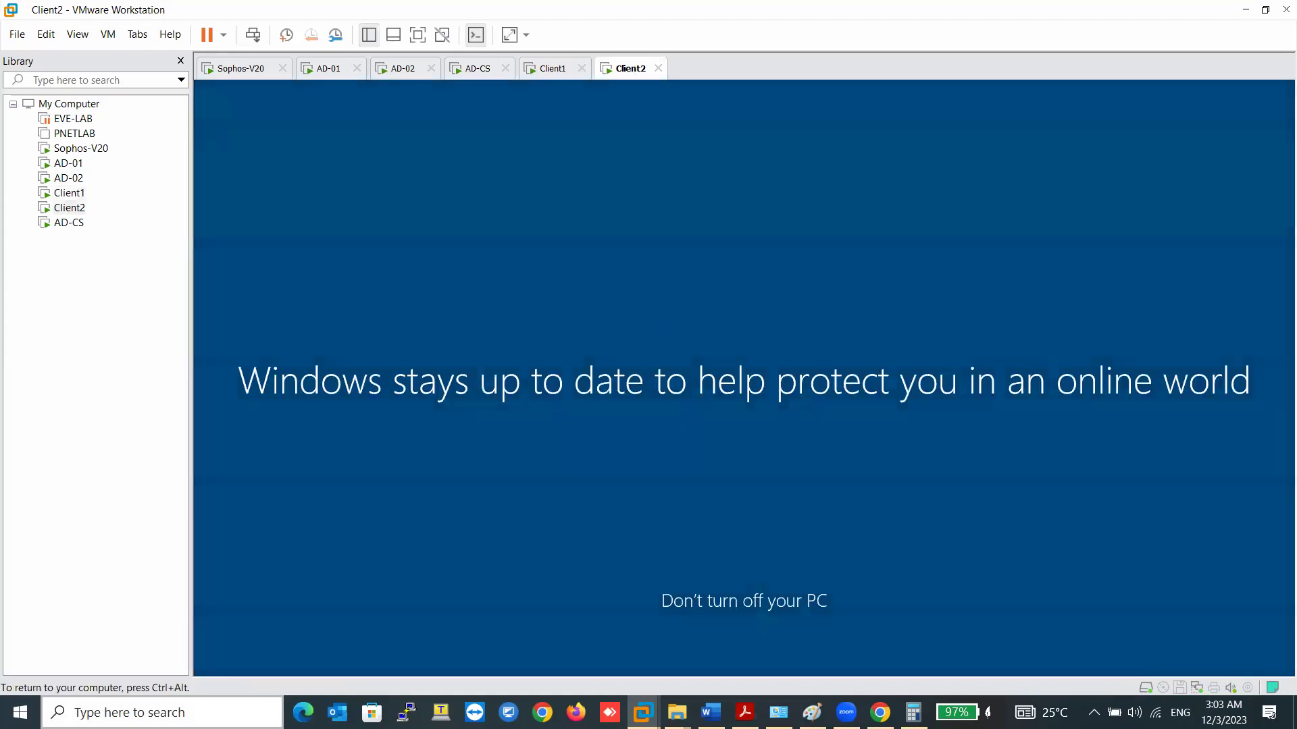
key(ctrl+alt)
click(404, 69)
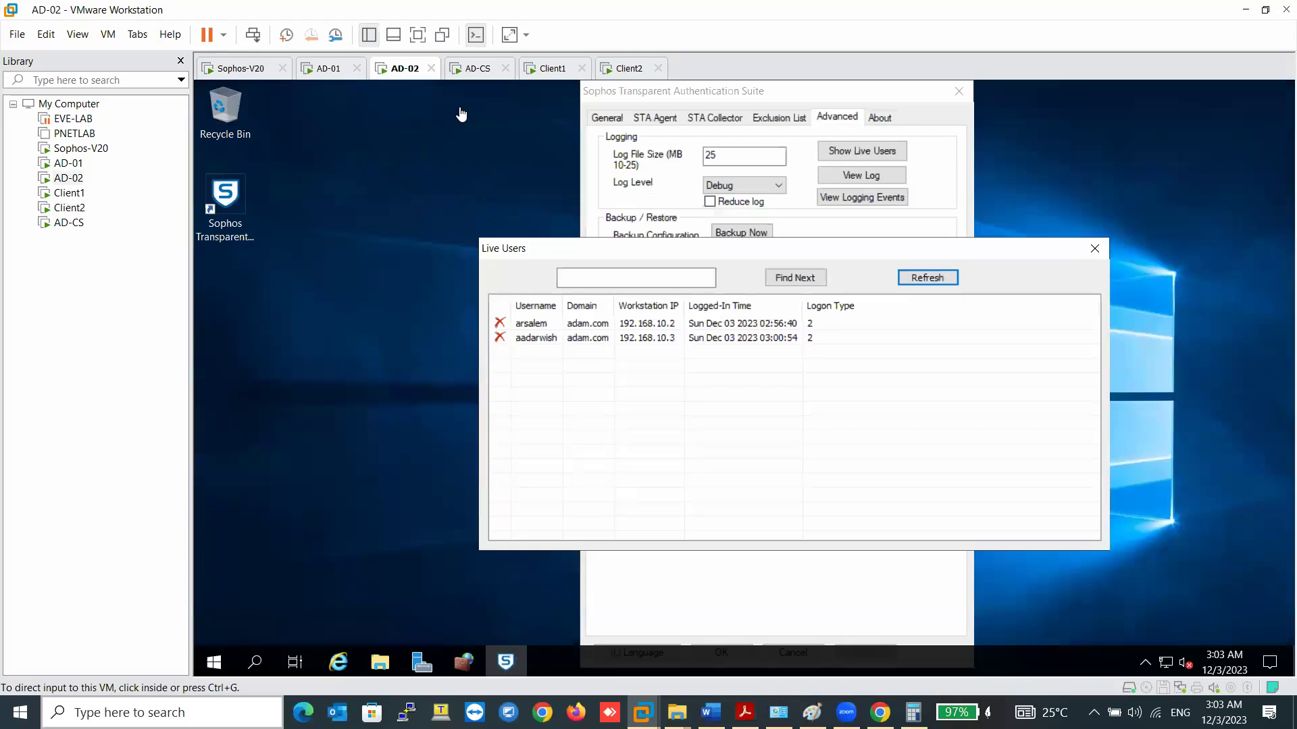
click(544, 68)
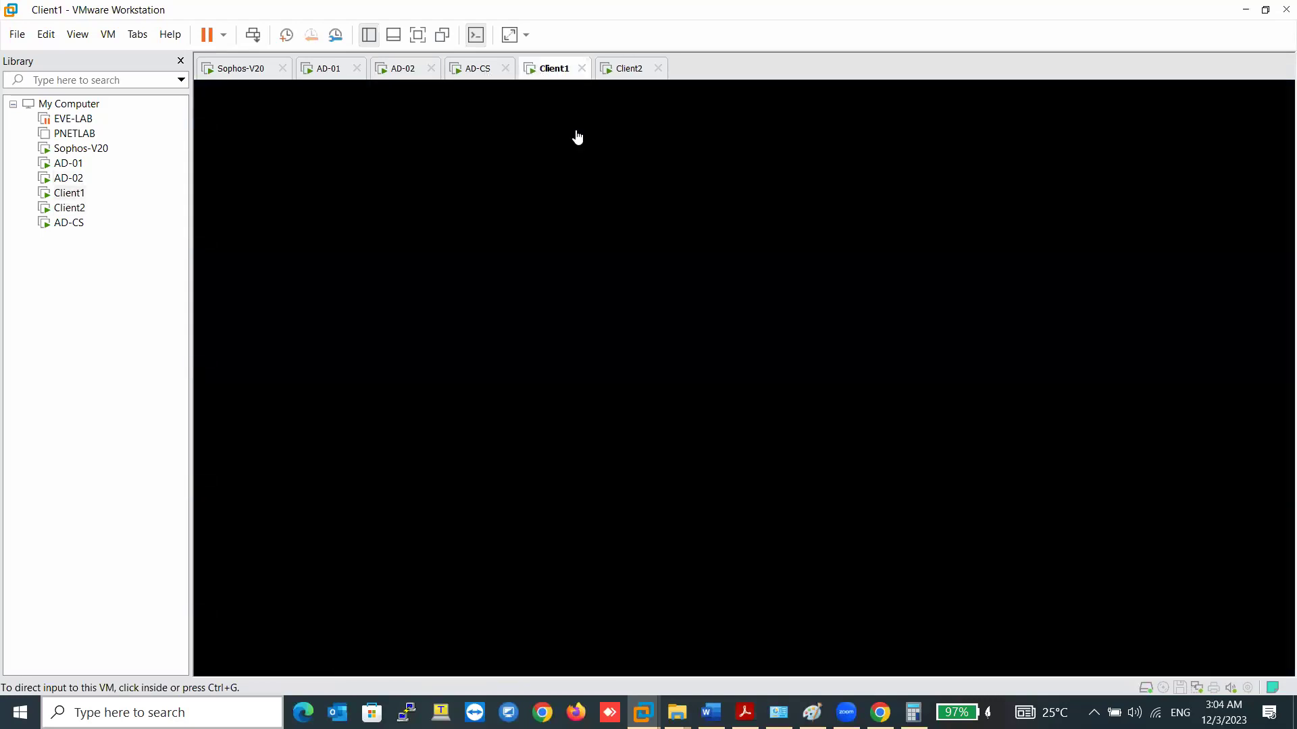
- Recheck Bing and the Traffic to WAN rules on Client1, then switch to AD-01
click(506, 92)
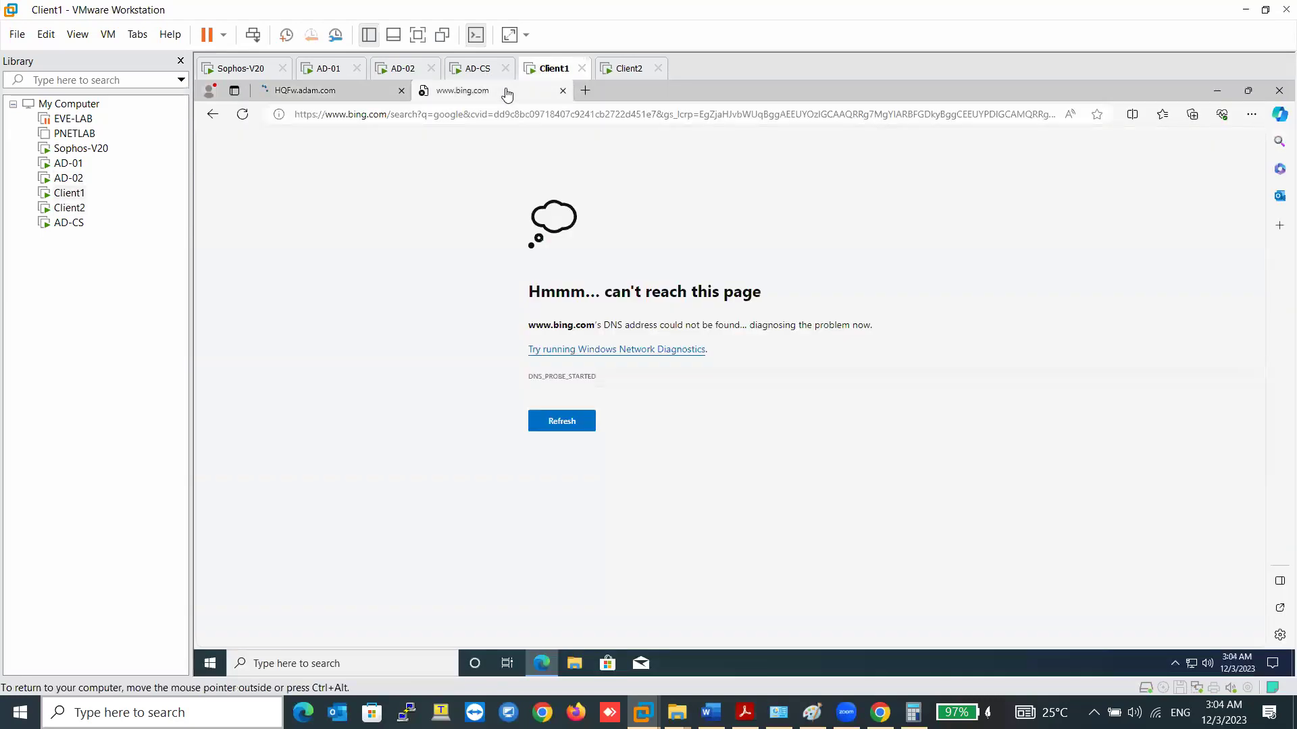
click(322, 94)
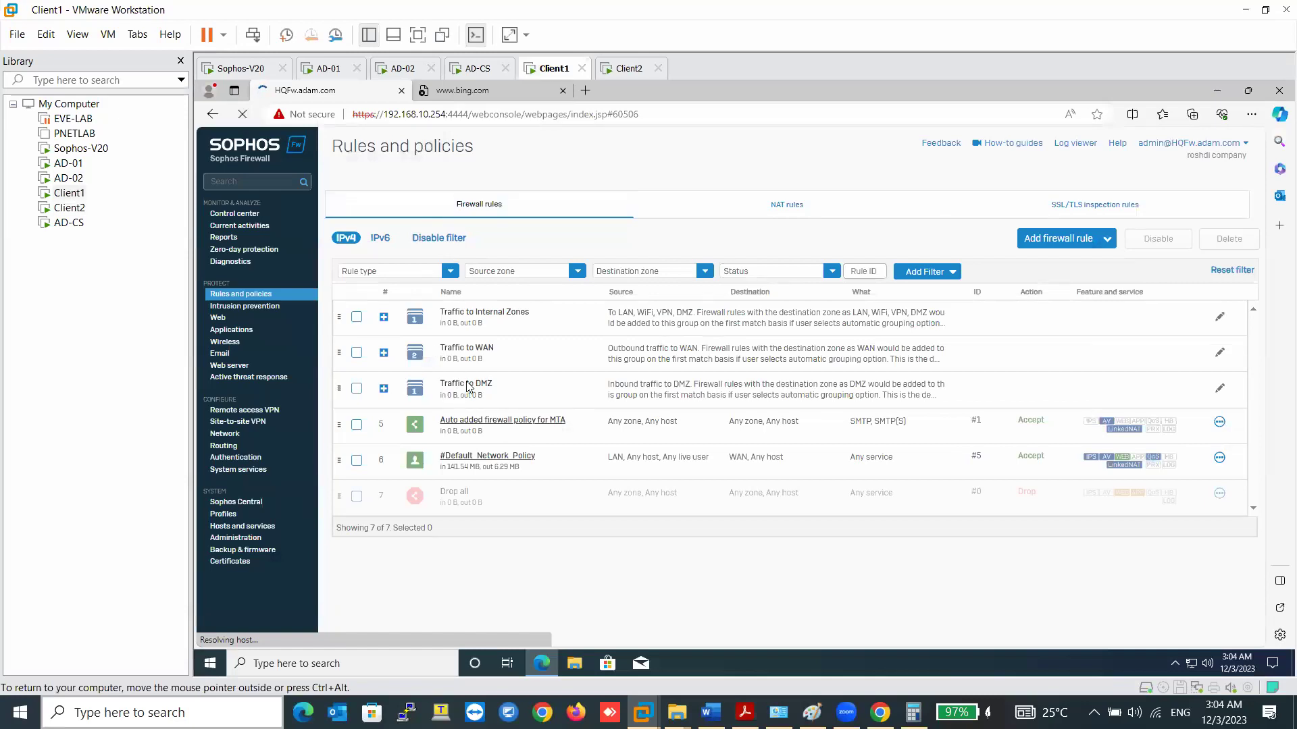
click(476, 357)
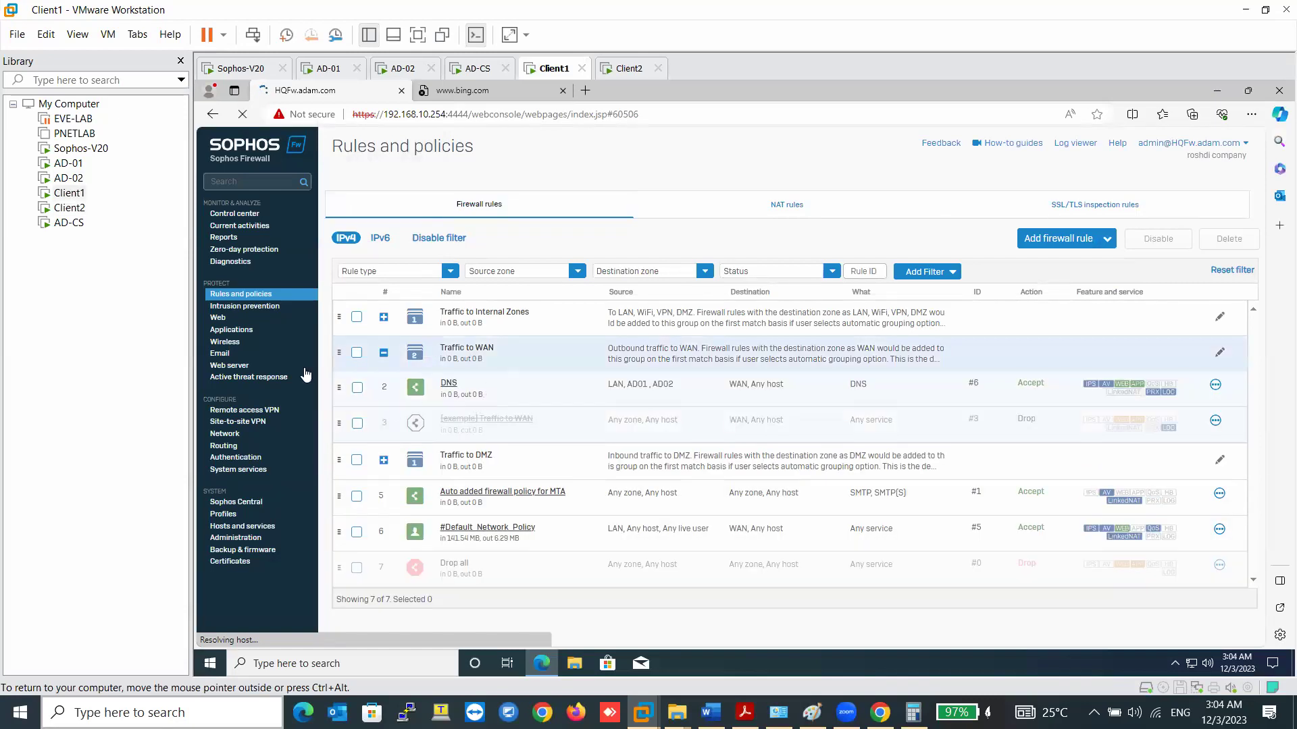
click(261, 297)
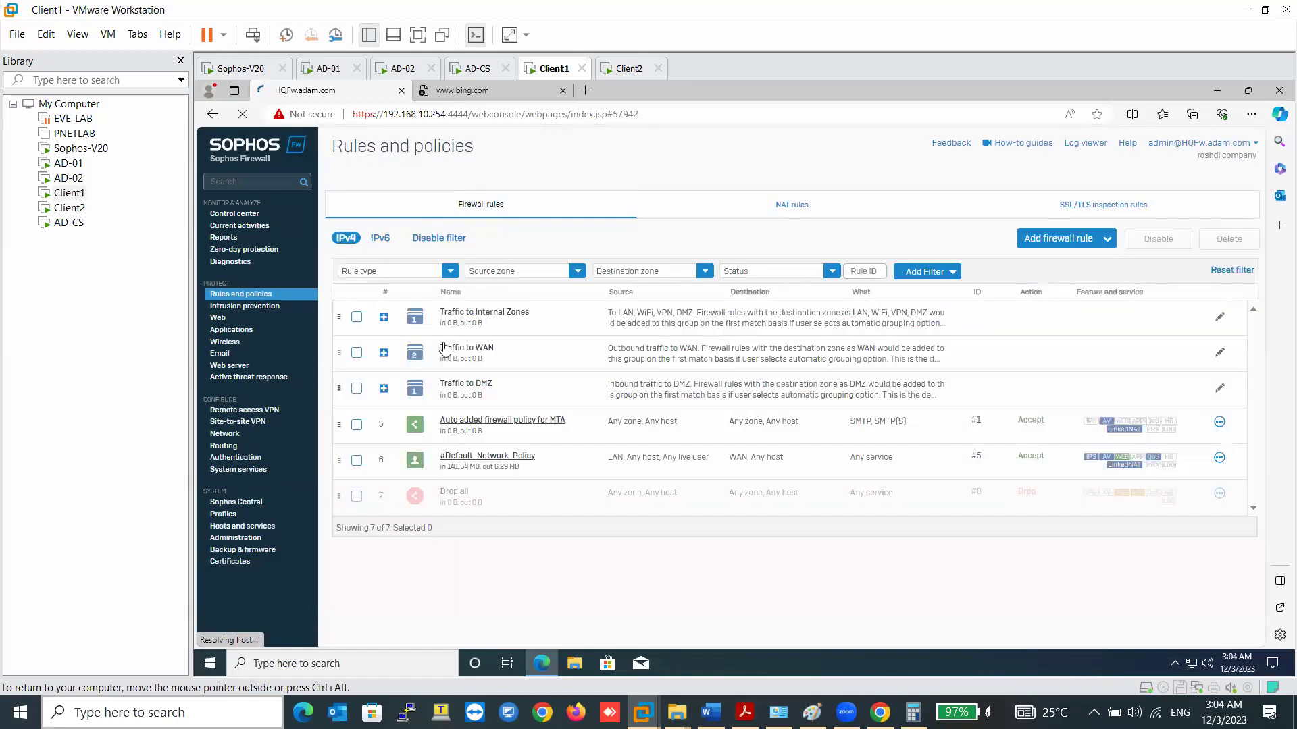
click(508, 98)
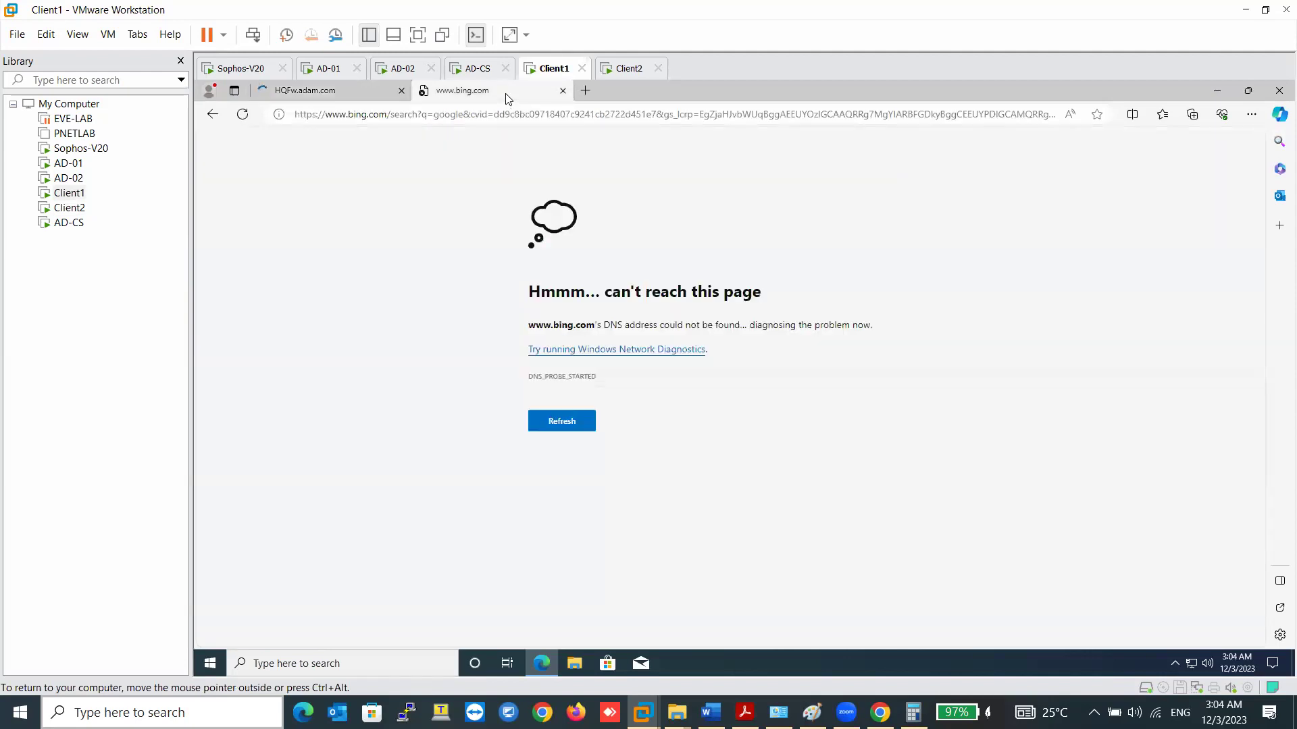
click(368, 119)
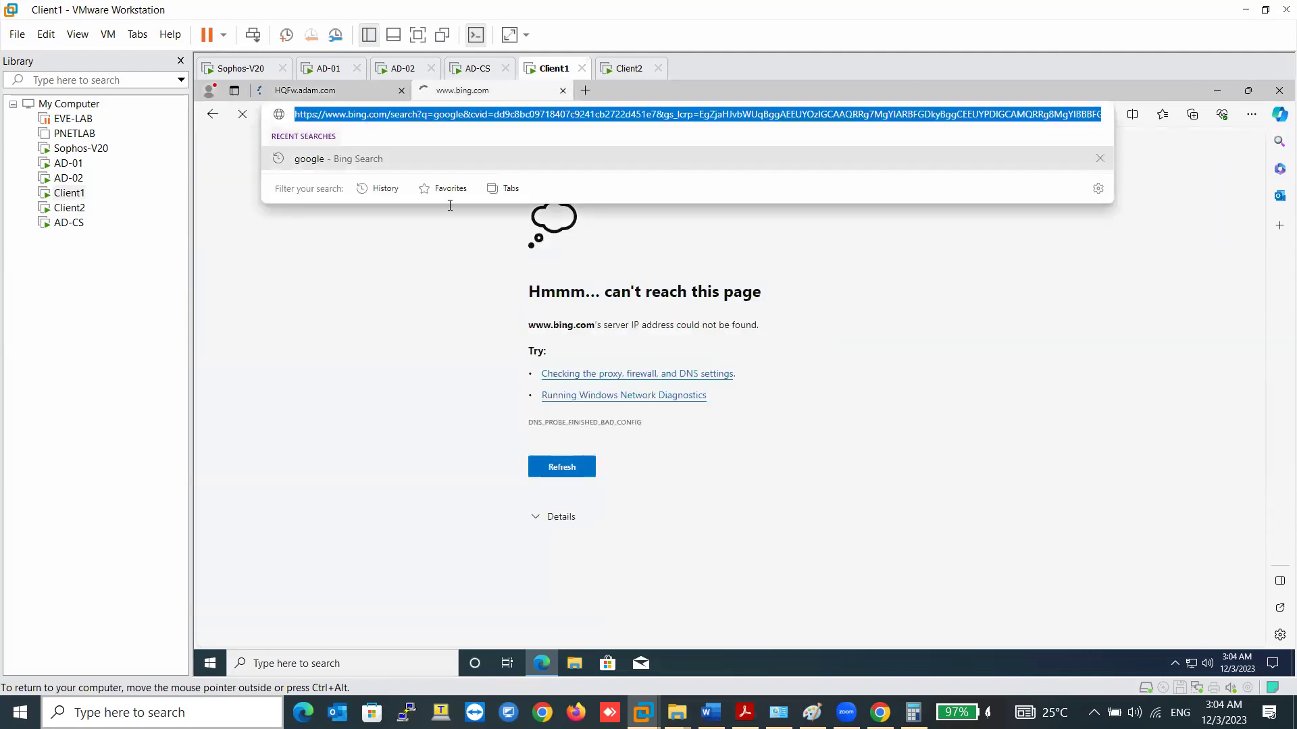
click(328, 69)
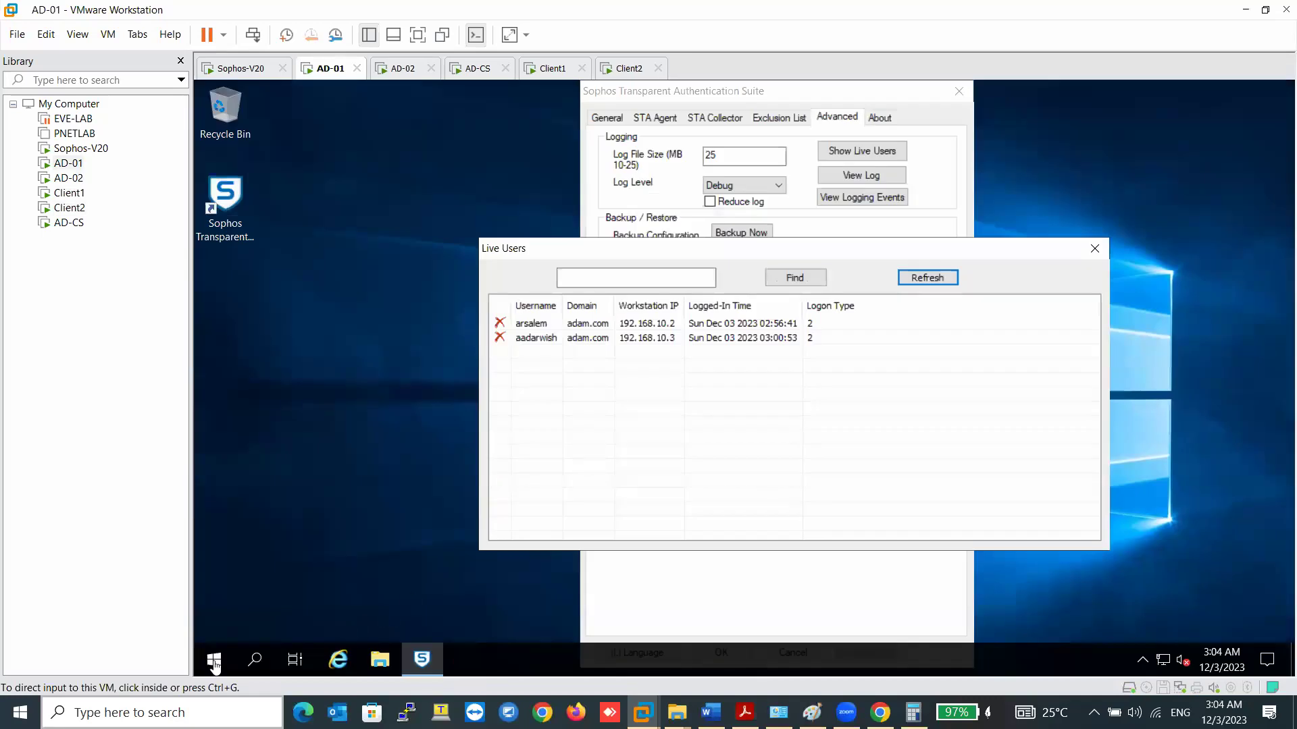
- Launch cmd from Run and ping google.com, which fails to find the host
right_click(215, 660)
click(265, 591)
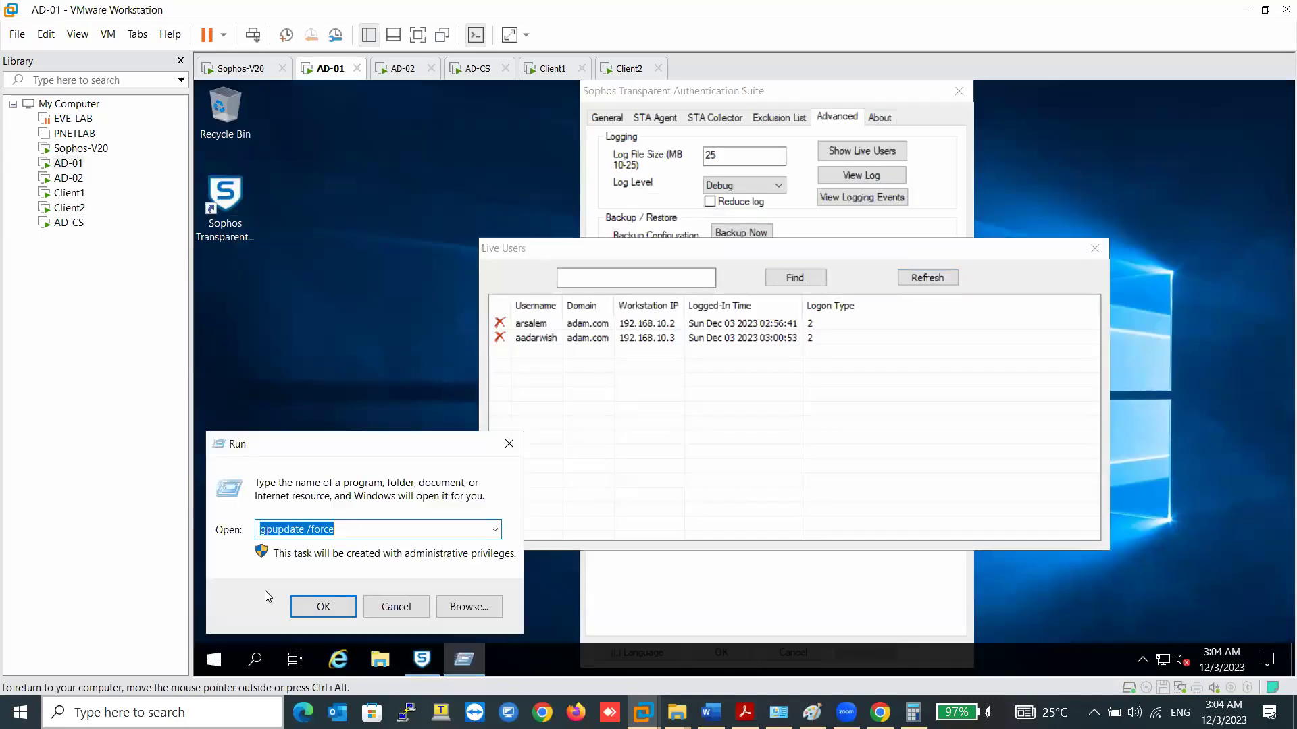
text(cmd)
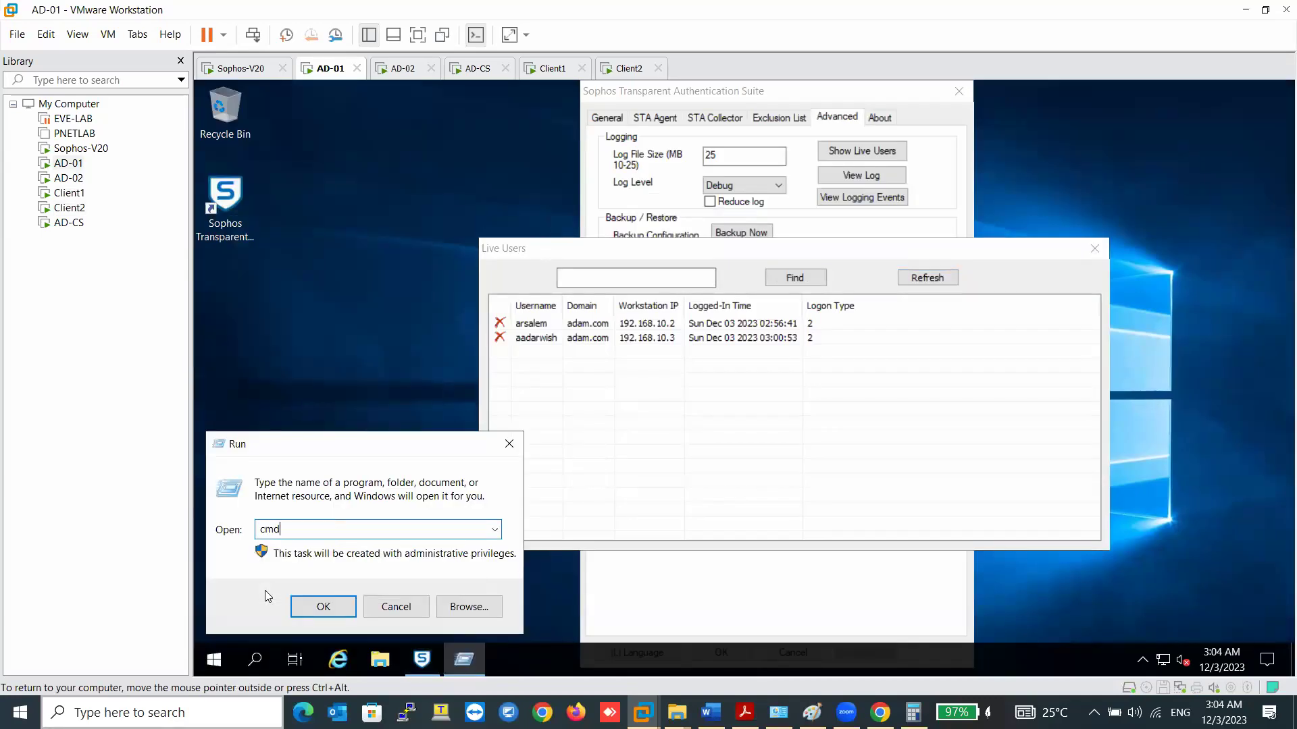
key(Return)
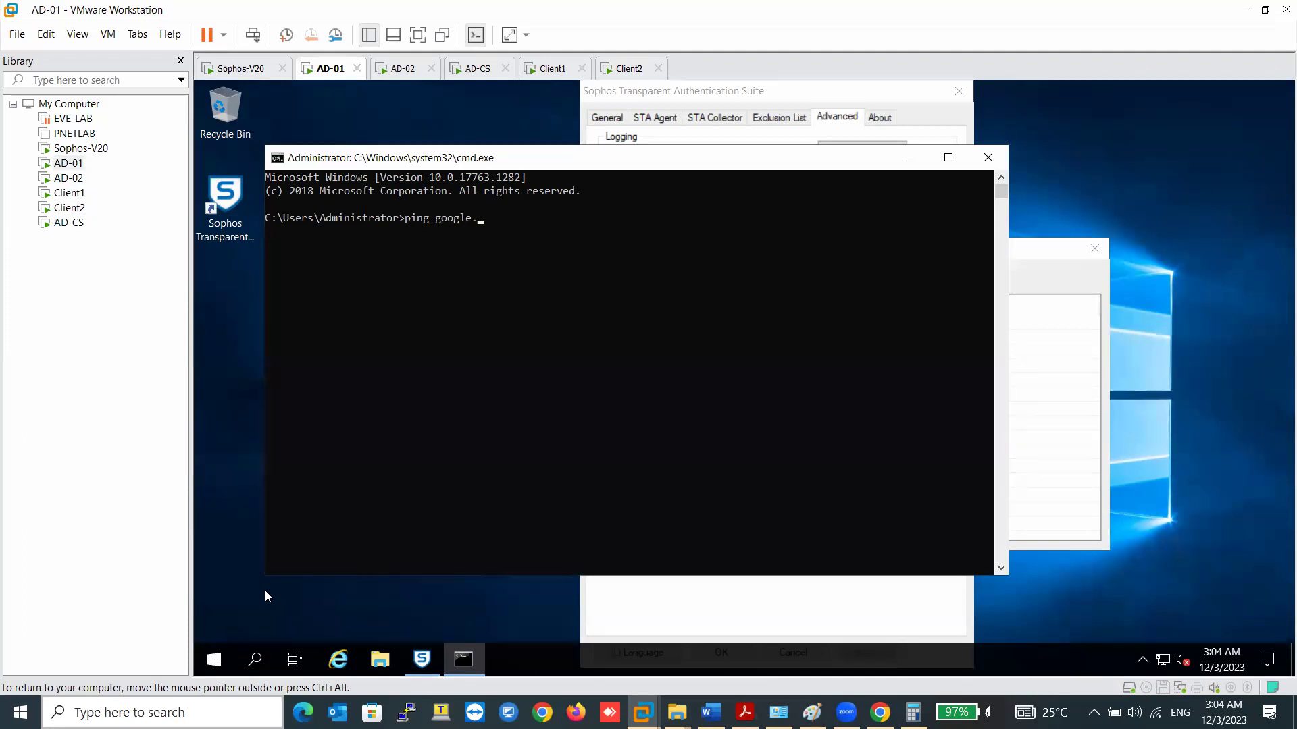
key(Return)
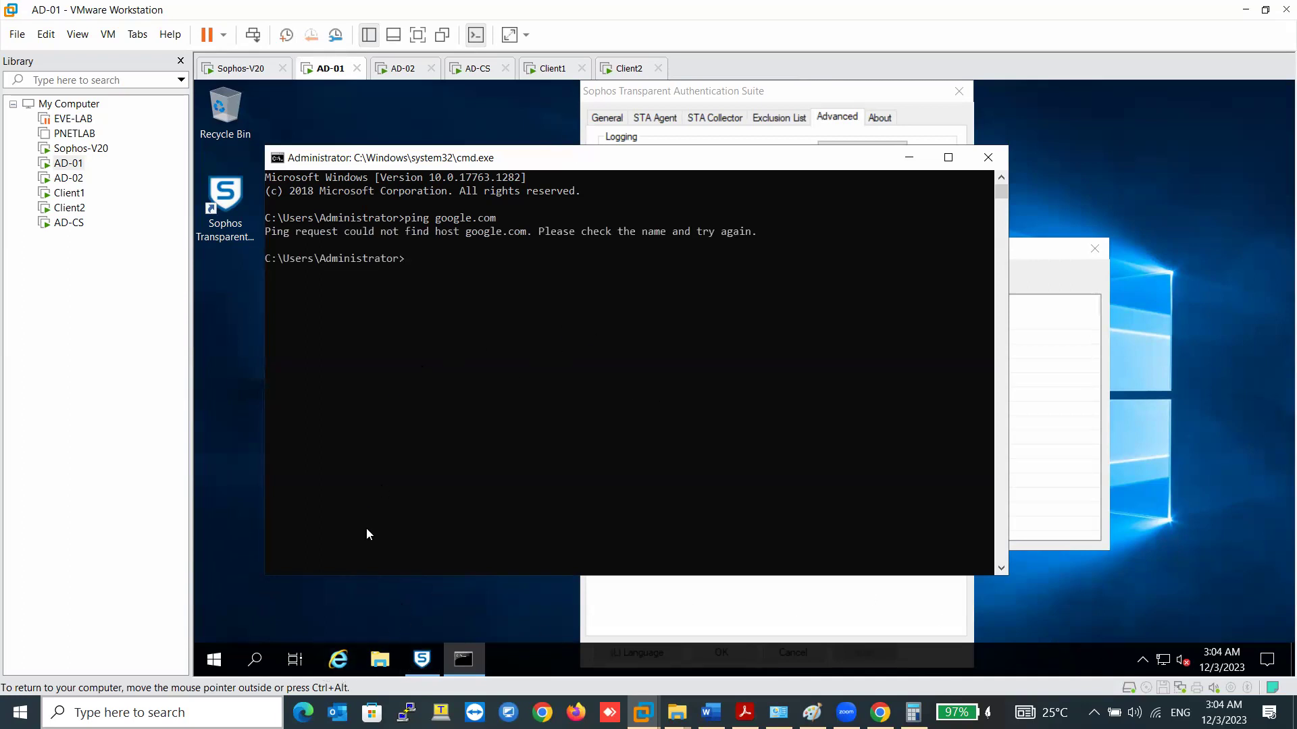
click(216, 663)
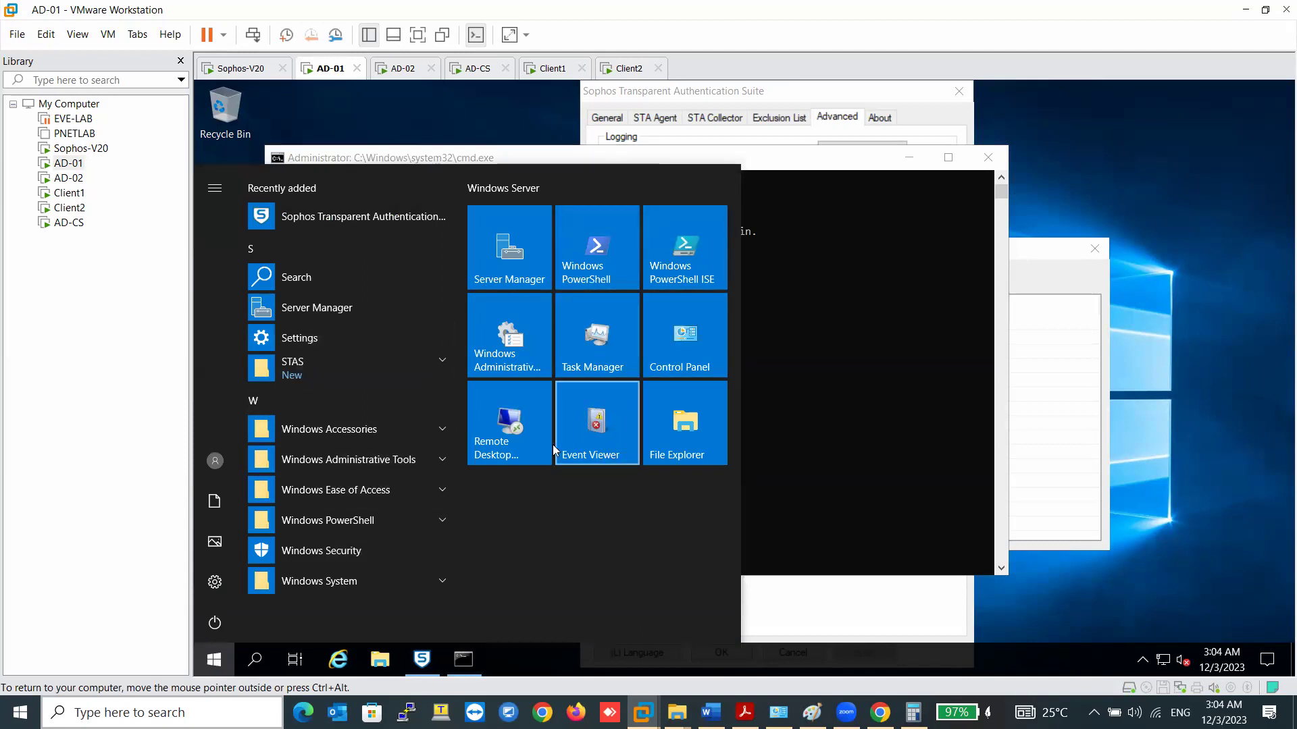
- Open DNS Manager from Server Manager's Tools menu
click(681, 432)
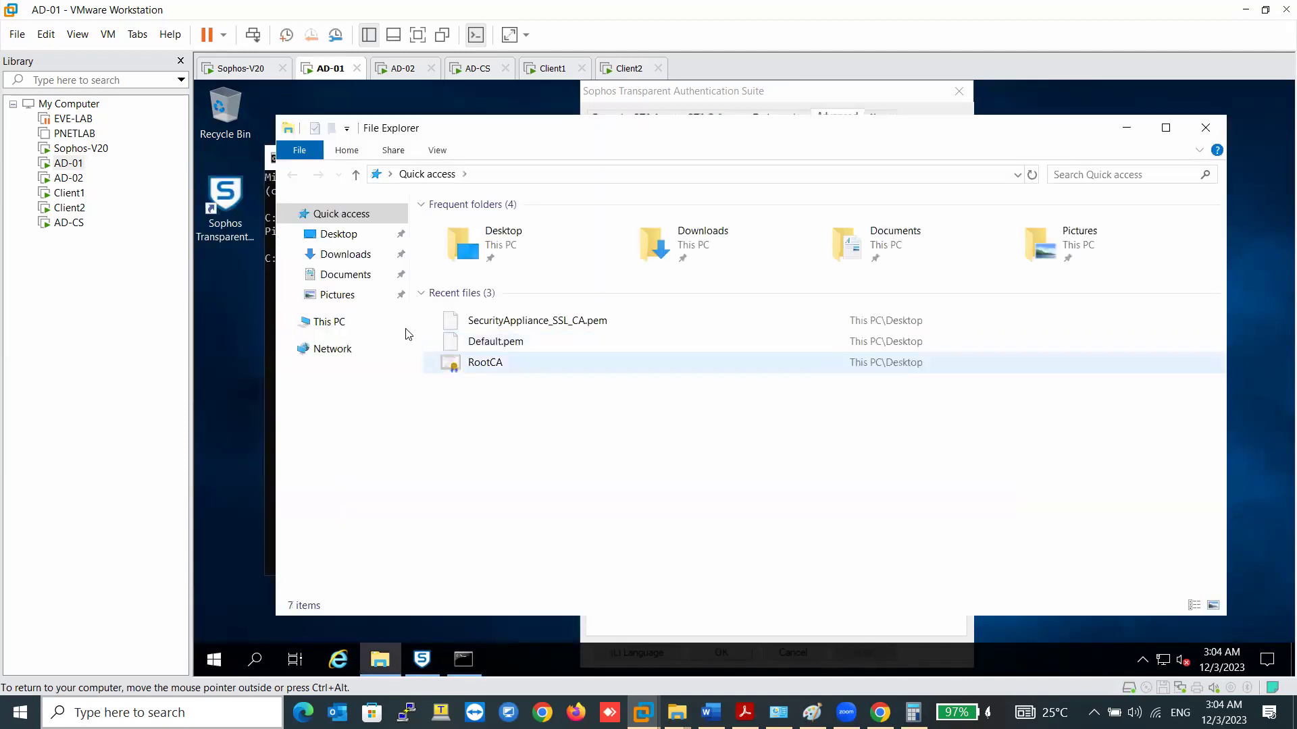
click(214, 660)
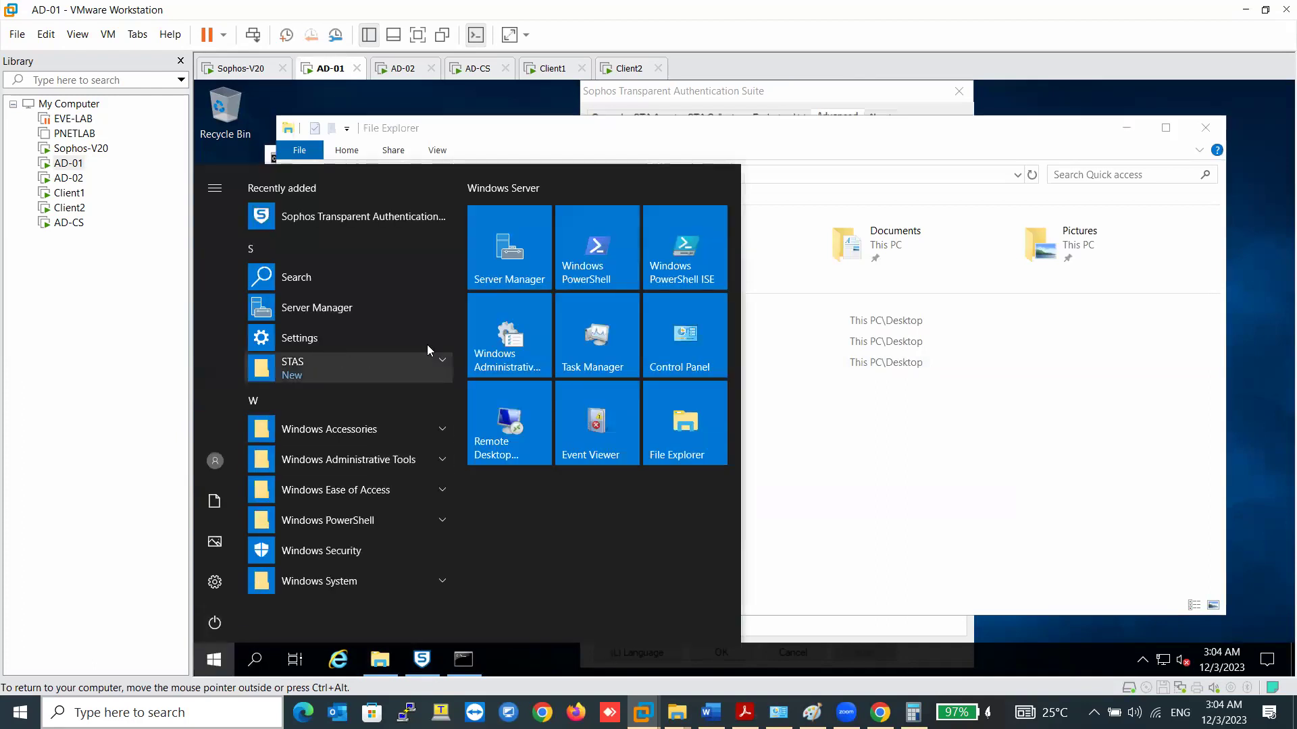
click(510, 250)
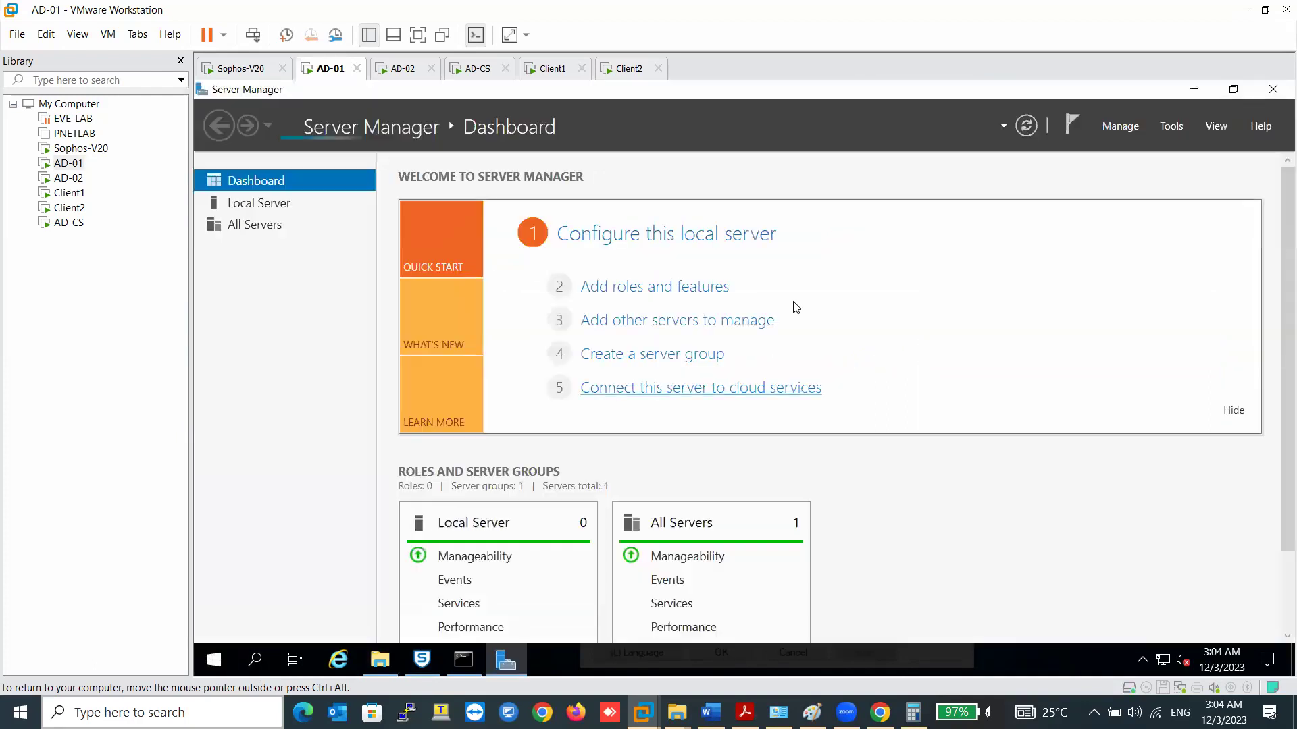
click(1172, 125)
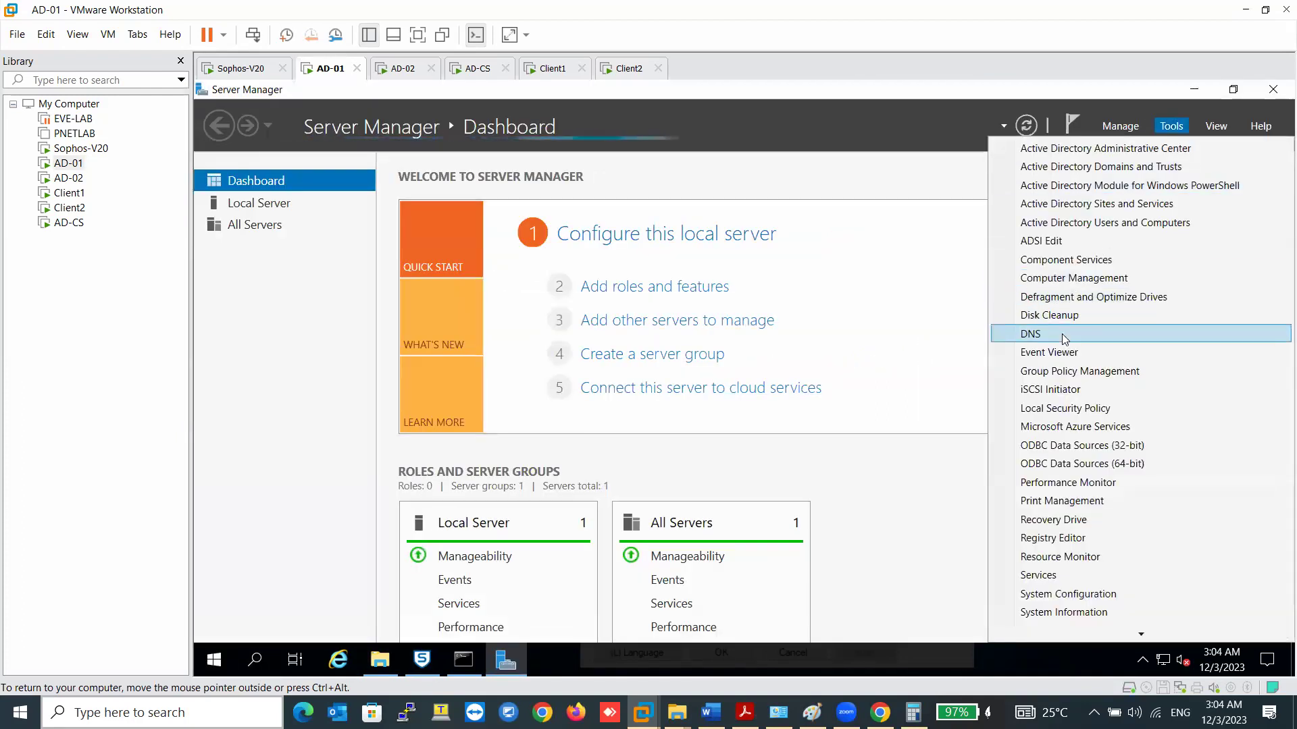
click(1065, 334)
- Set AD01's forwarders to 8.8.8.8 and 8.8.4.4, replacing 192.168.10.223
right_click(288, 217)
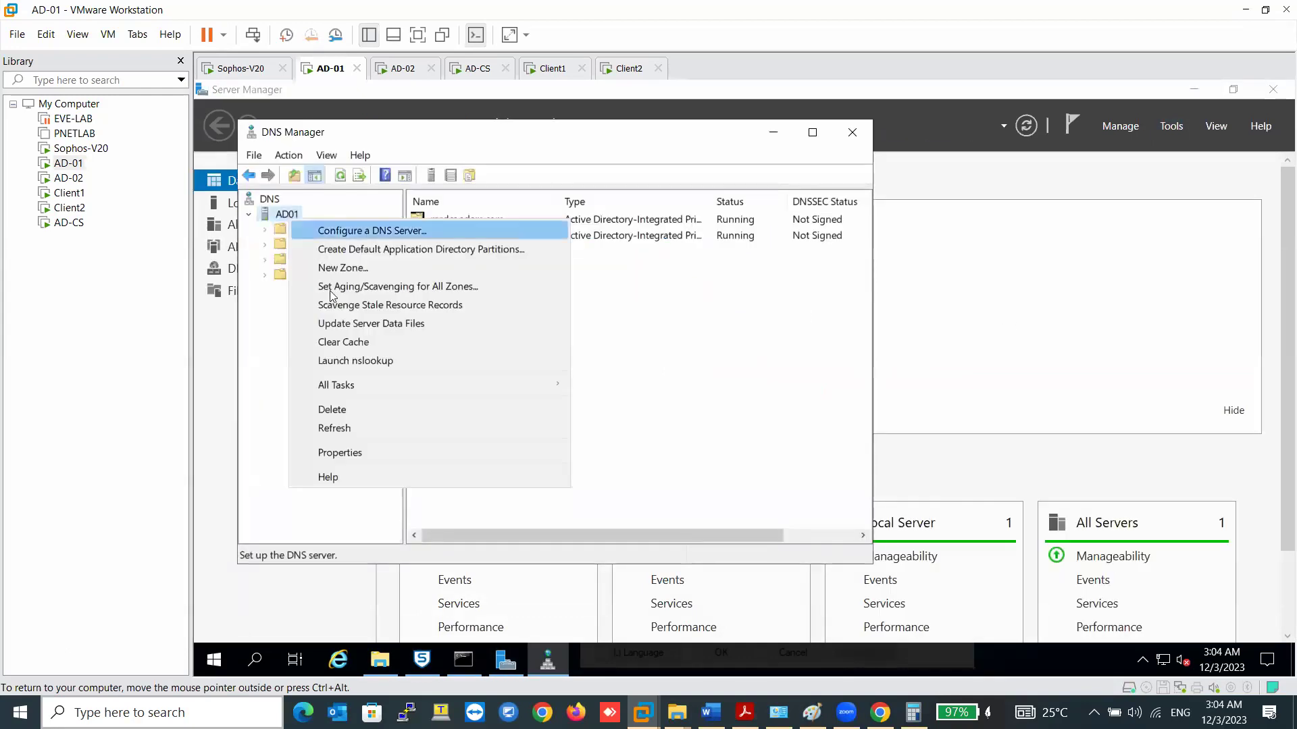
click(365, 451)
click(511, 199)
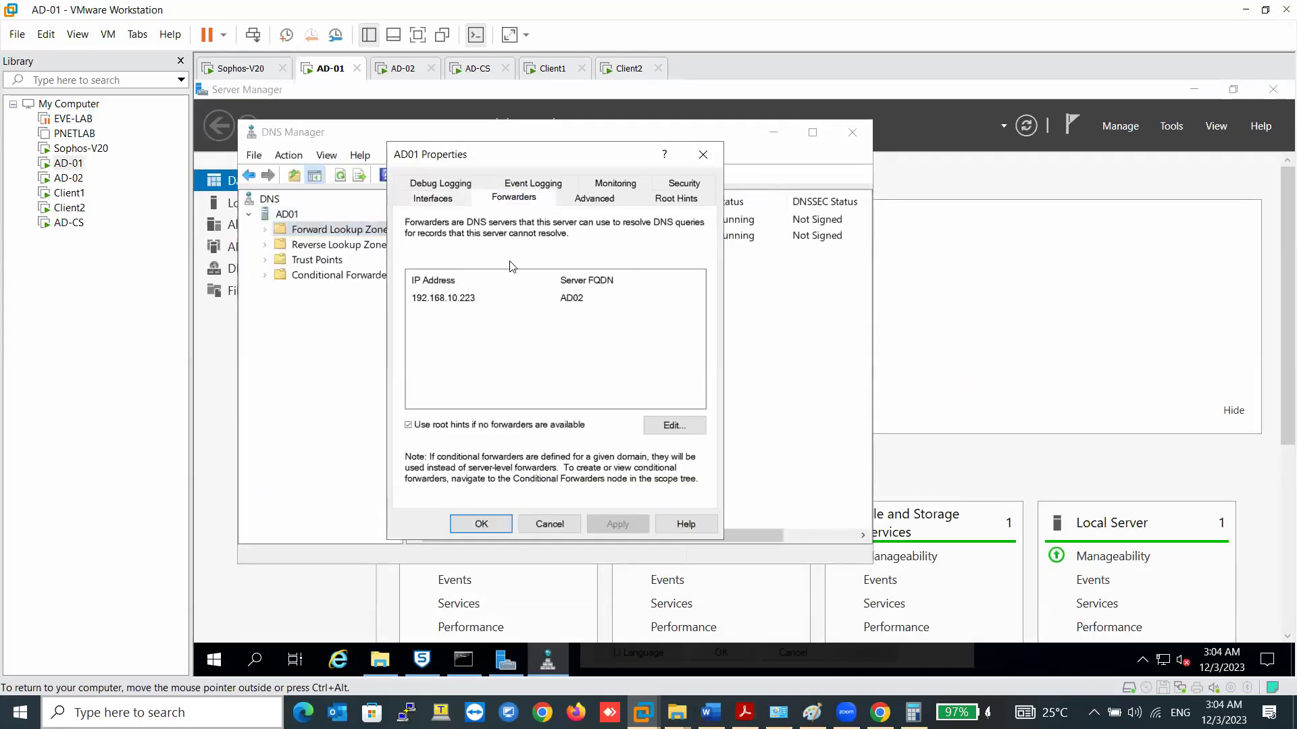
click(495, 309)
click(647, 425)
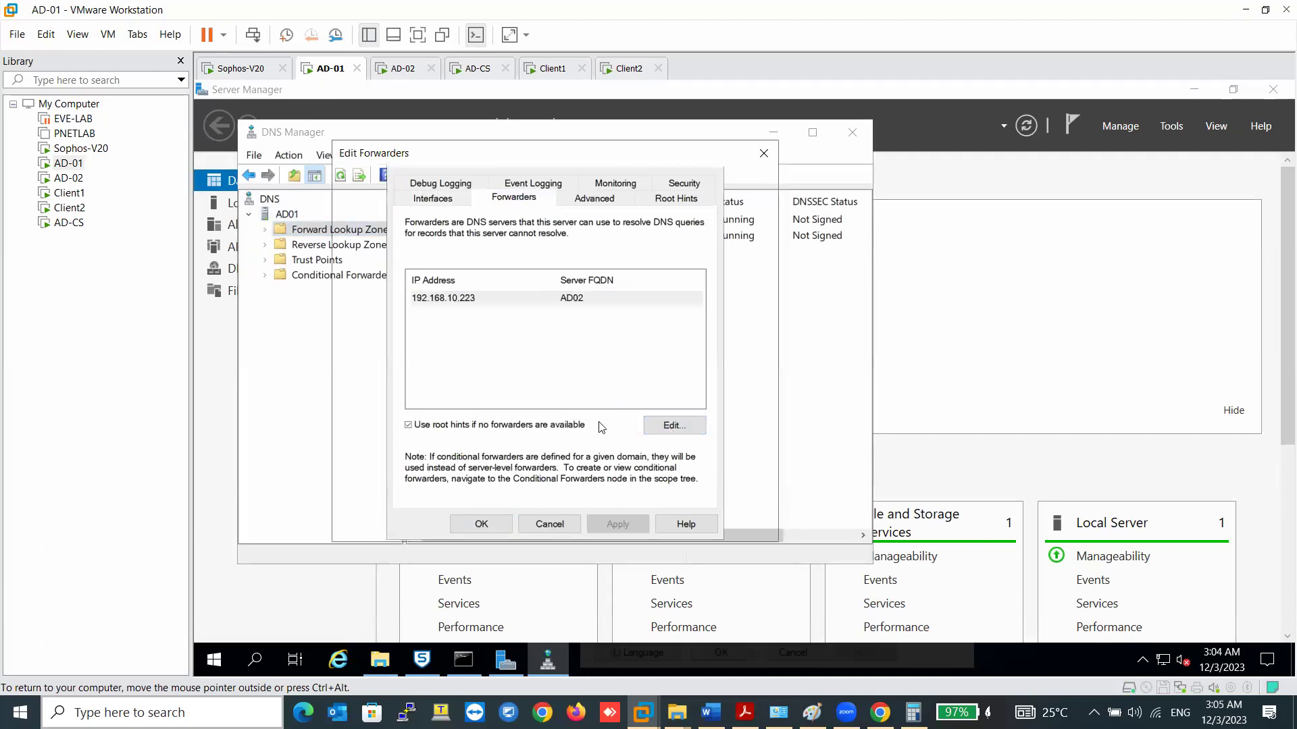
text(8.8.8.8)
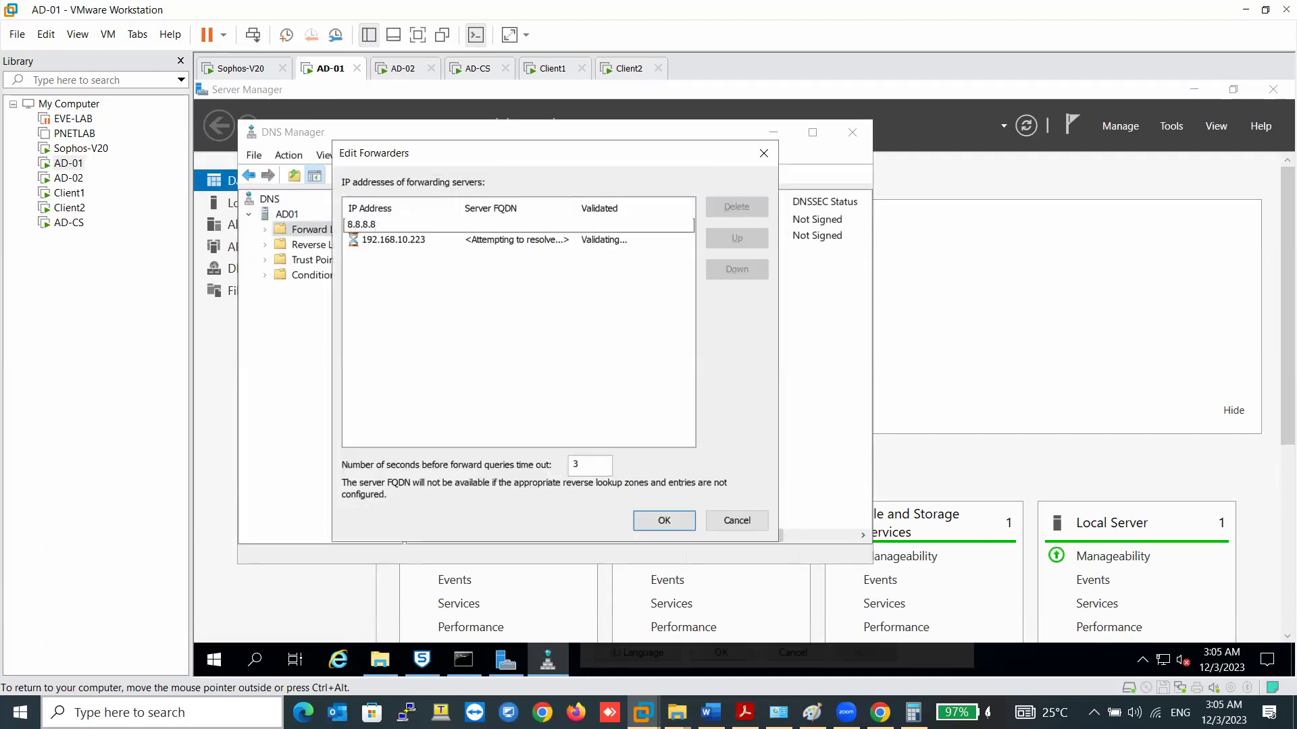
key(Return)
click(430, 241)
click(429, 240)
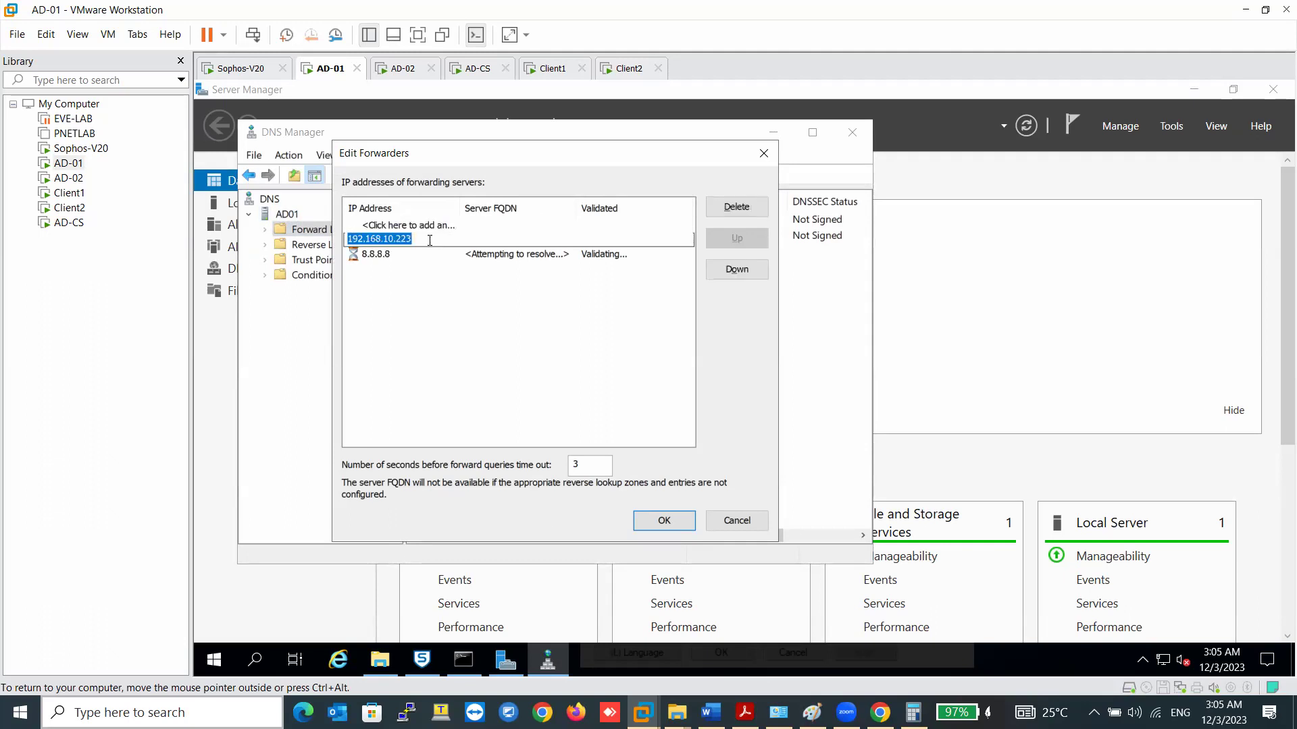
text(8.8.4.4)
key(Return)
click(662, 521)
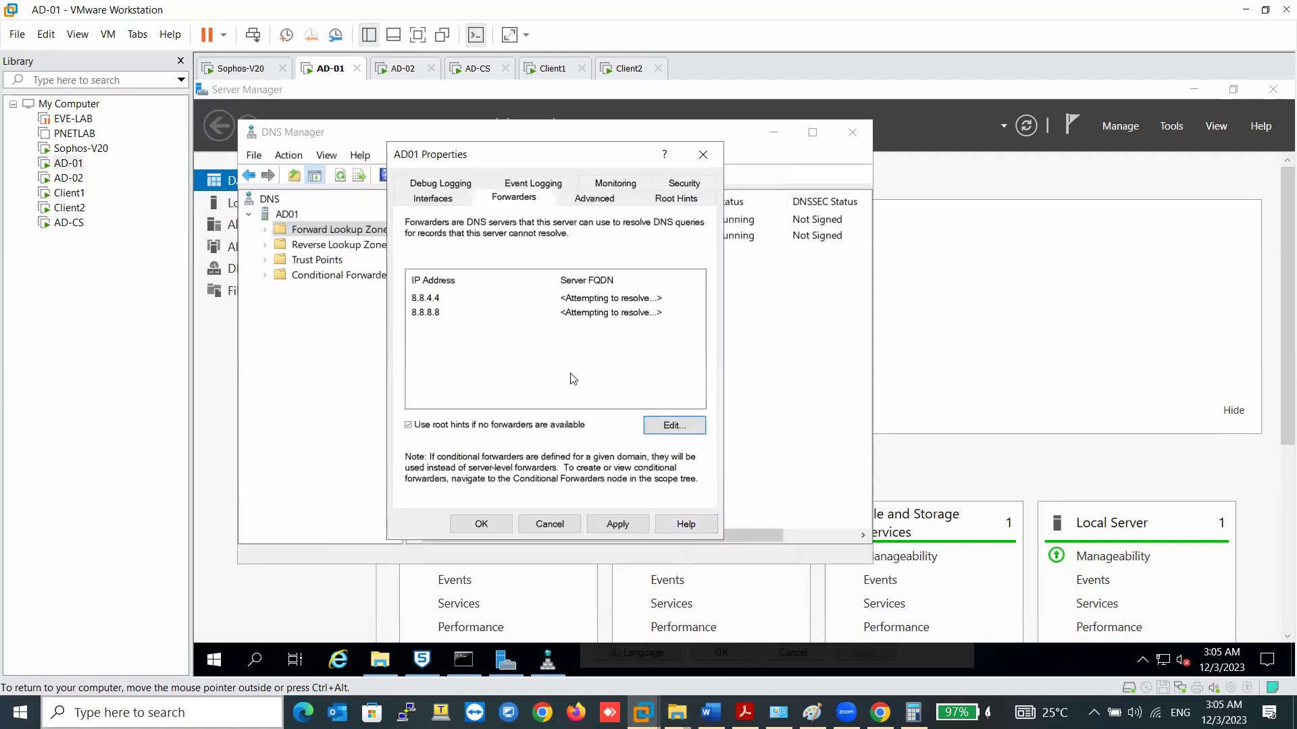
- Turn off the root hints fallback and apply AD01's DNS server properties
click(523, 425)
click(608, 527)
click(499, 524)
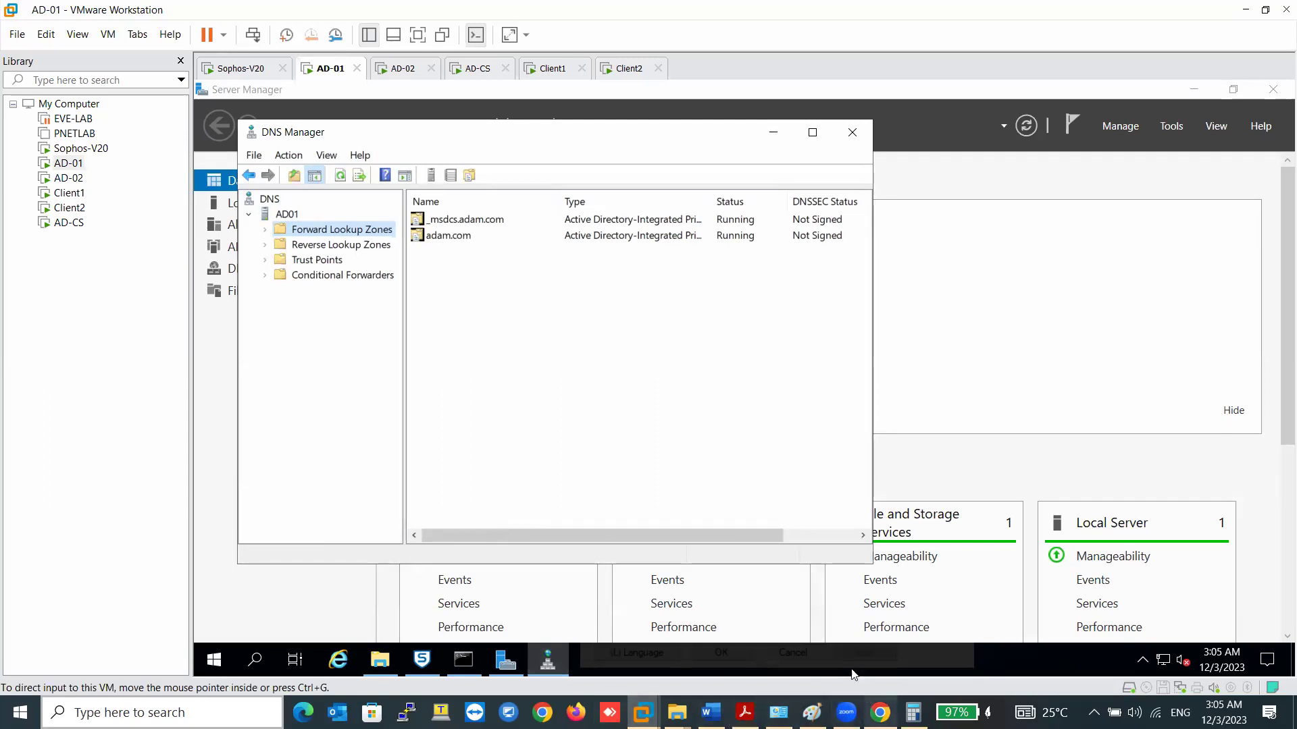
click(871, 705)
click(748, 9)
- Load google.com in a new Chrome tab, then return to the AD-01 virtual machine
click(831, 14)
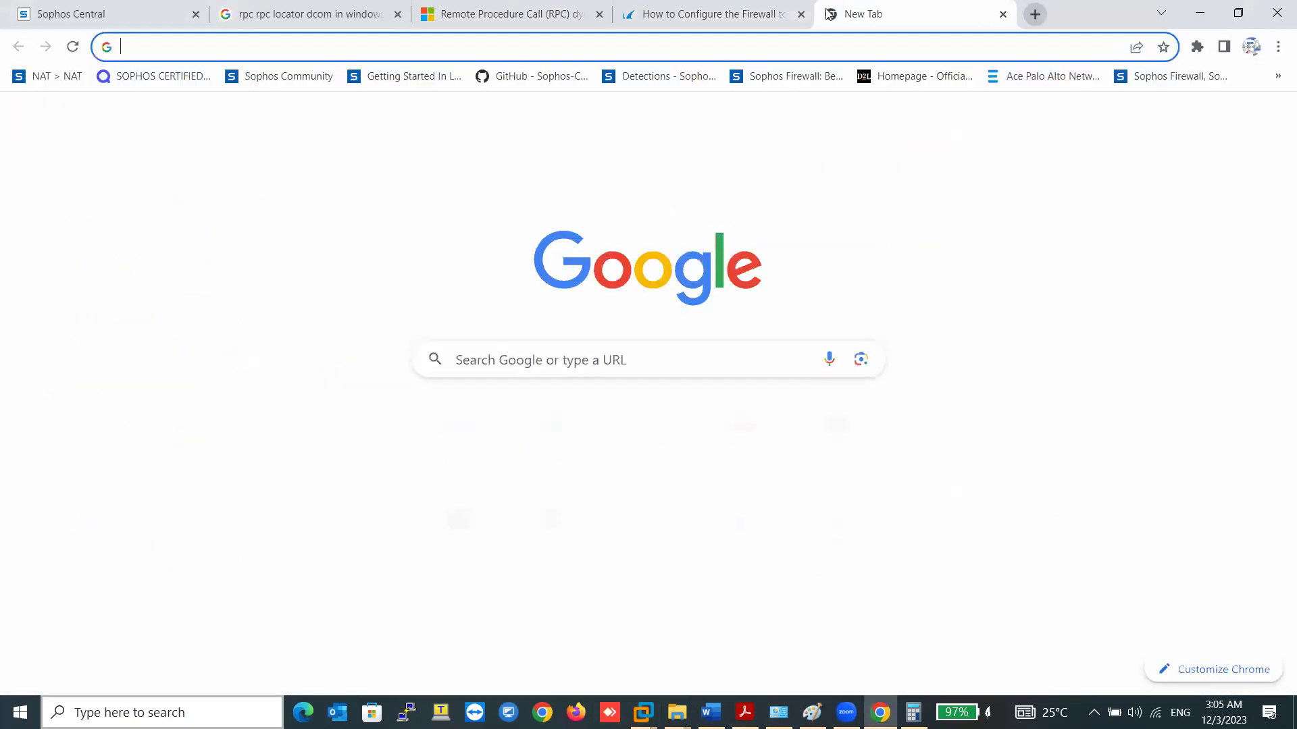
text(g)
key(Return)
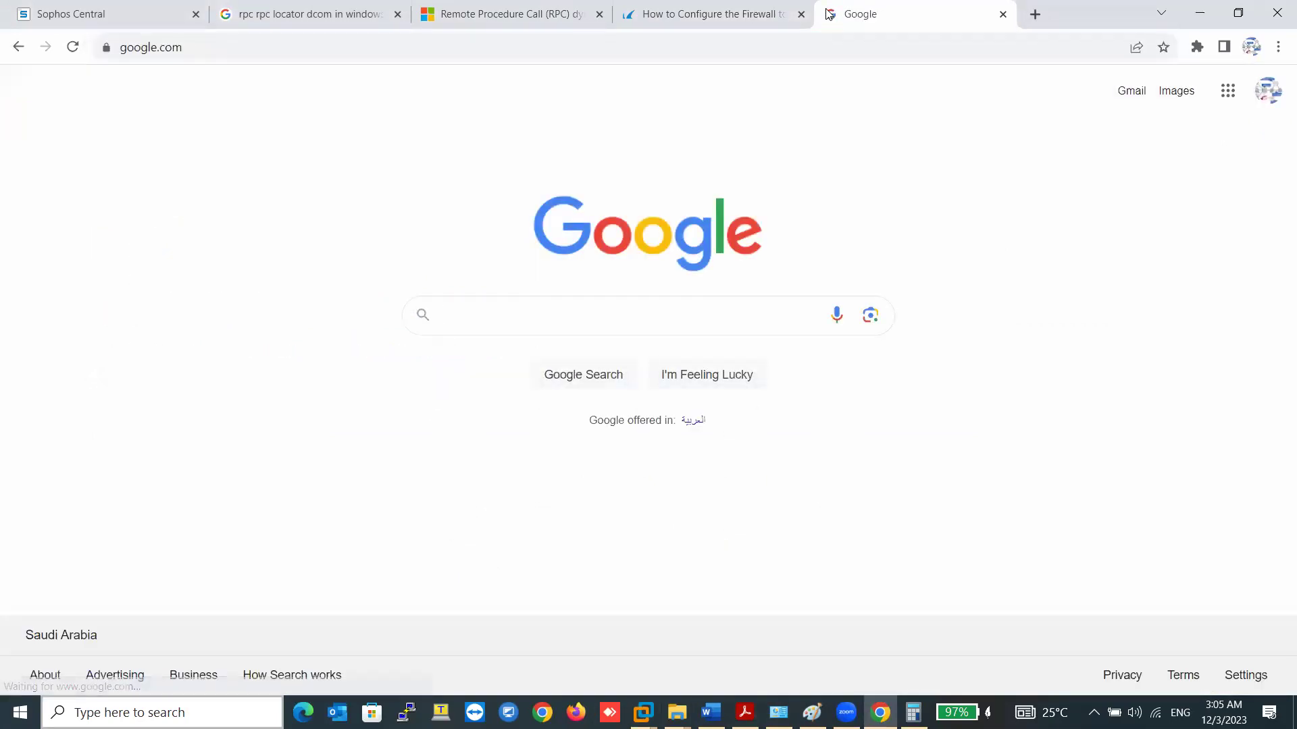
click(847, 712)
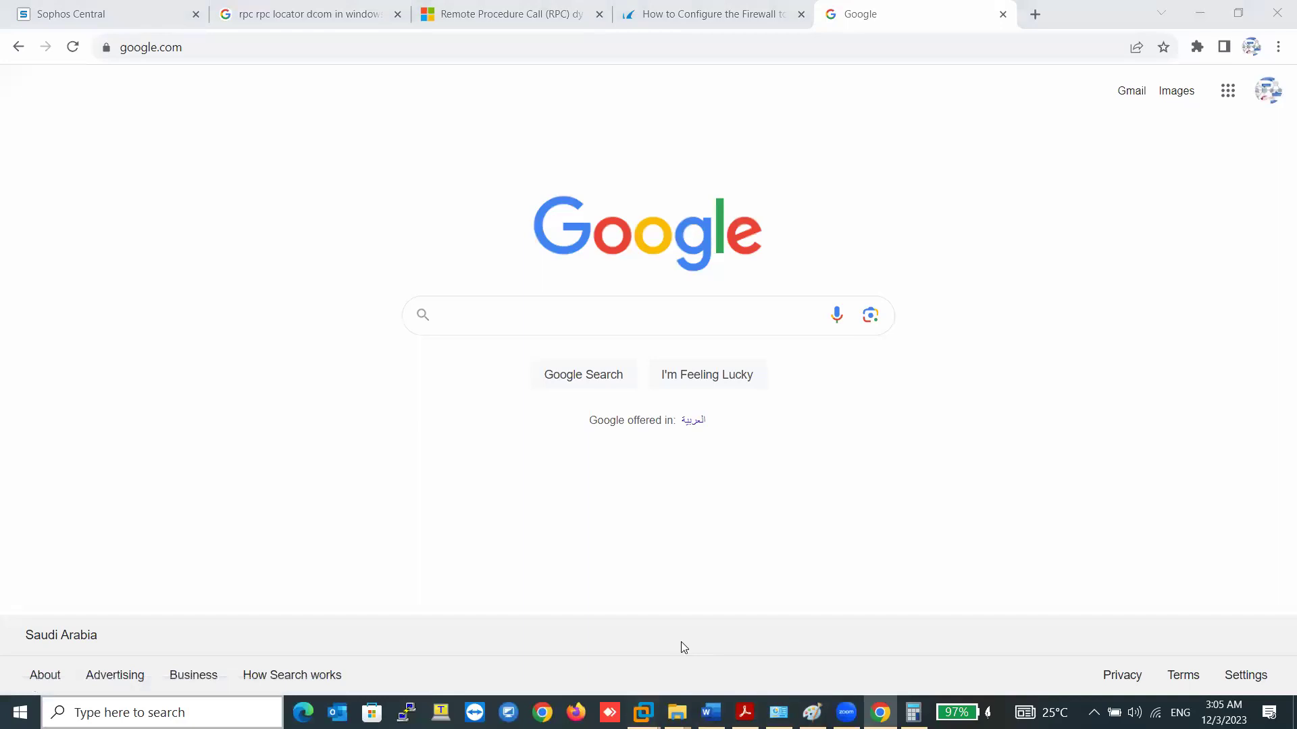
- Check in AD01's server properties that its DNS forwarders now resolve
mouse_move(641, 713)
click(365, 612)
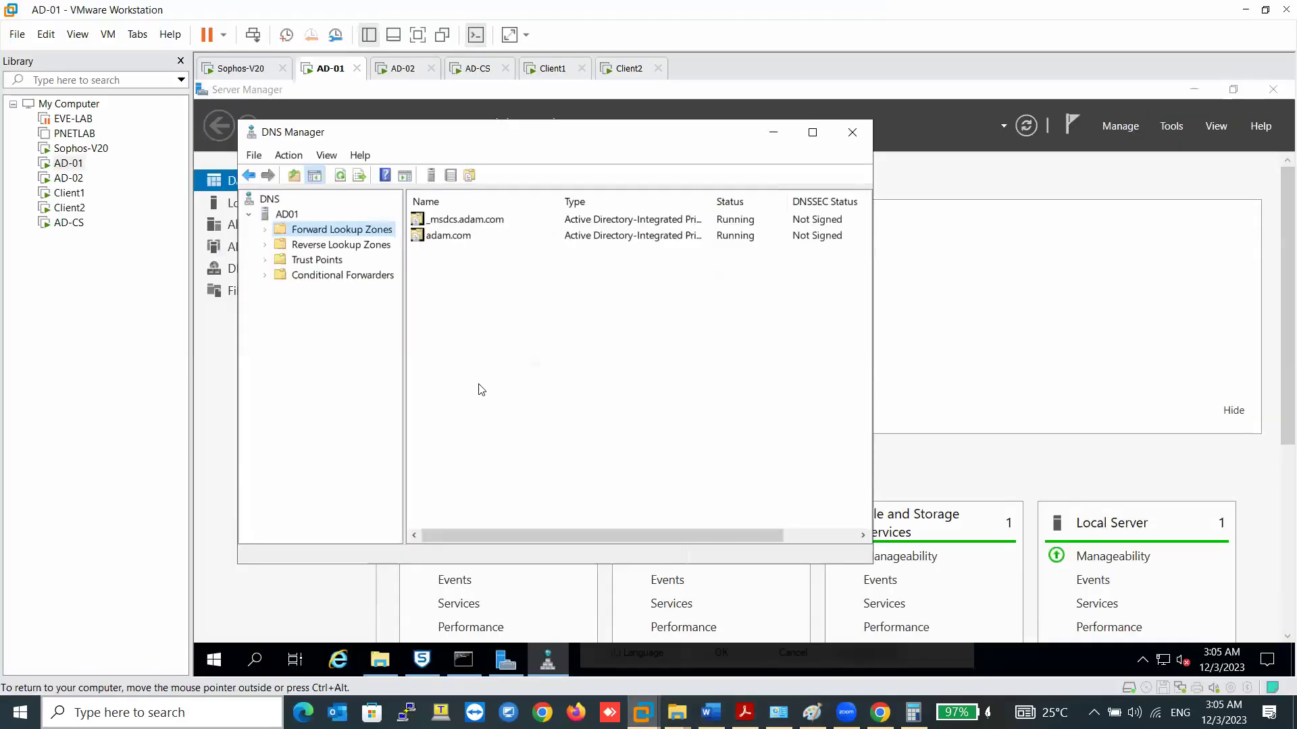
right_click(272, 214)
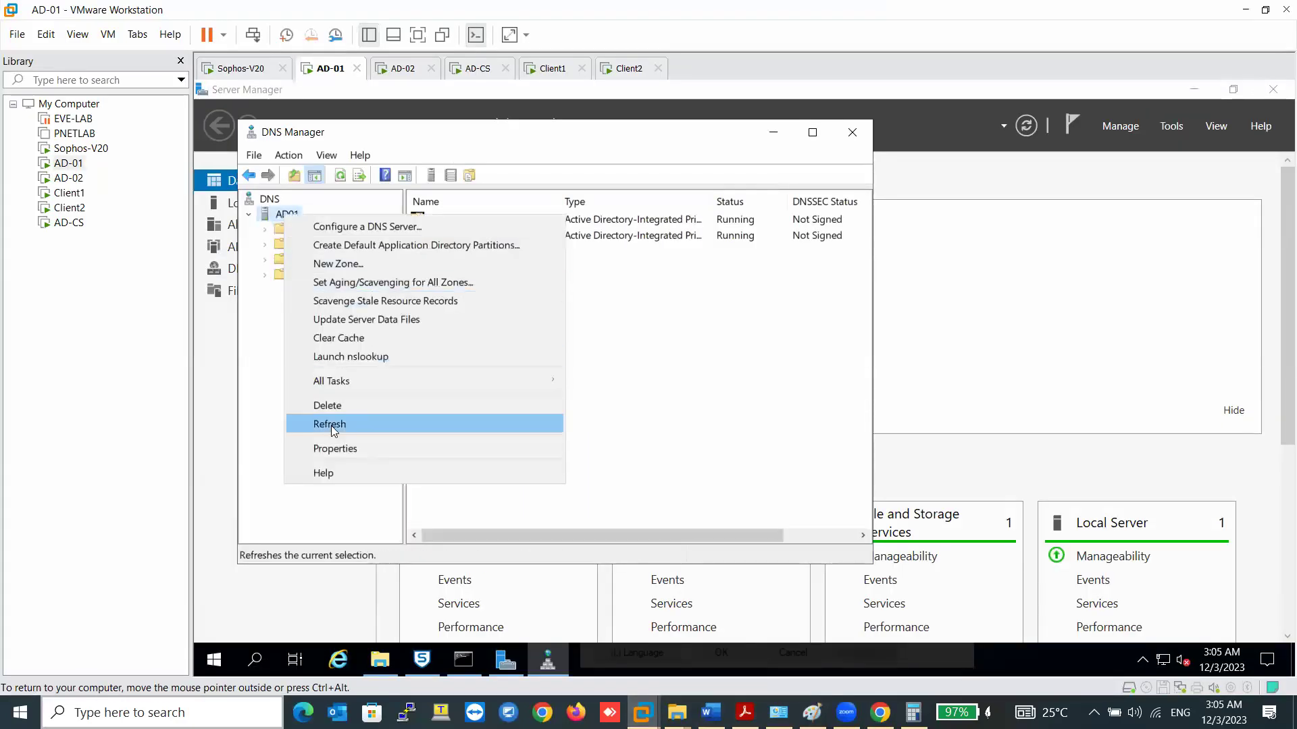
click(339, 447)
click(513, 199)
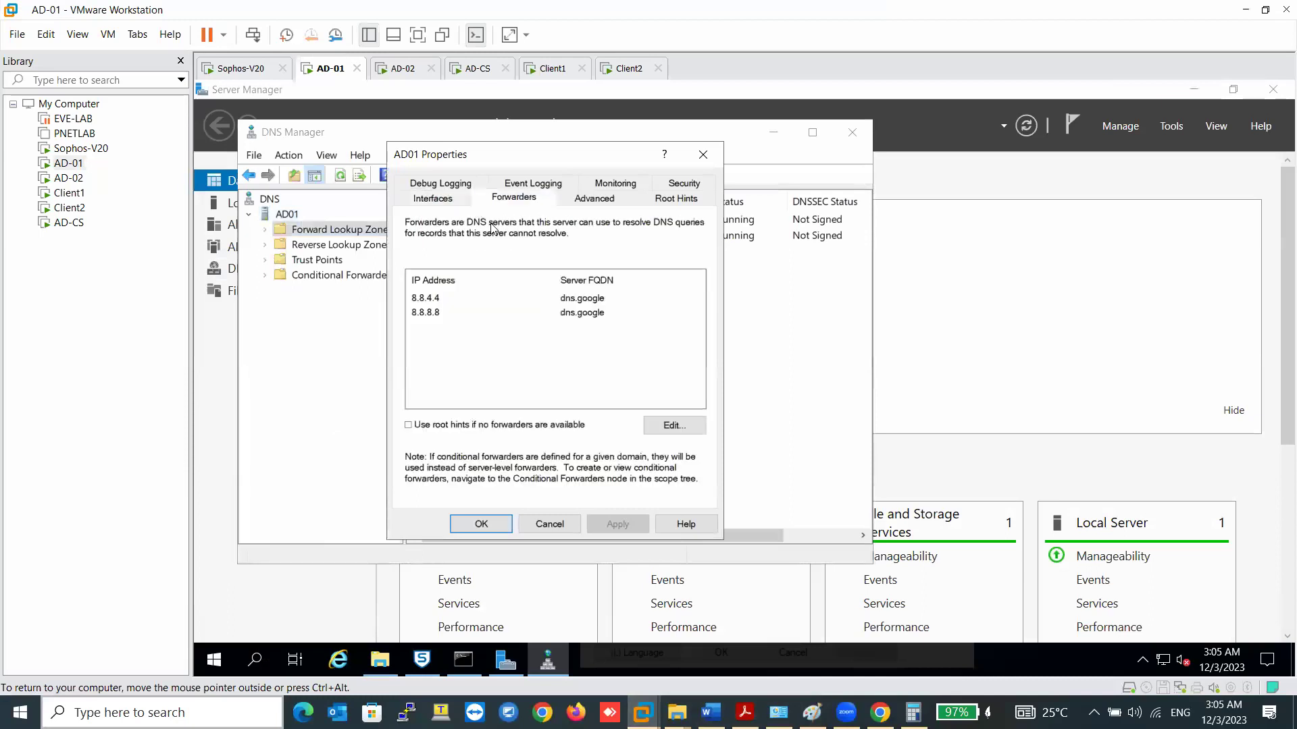
click(481, 524)
- On AD-02, launch DNS Manager from Server Manager Tools and show AD02's Forwarders properties
click(401, 69)
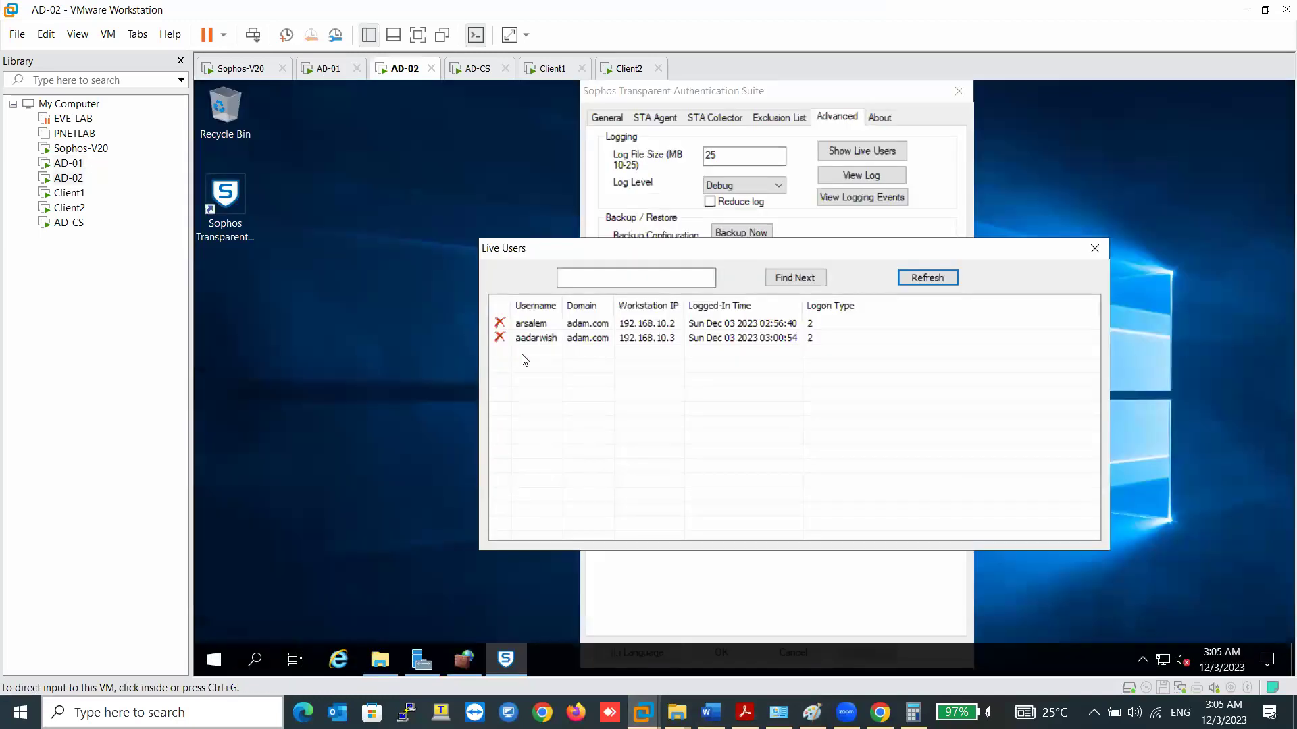
click(413, 656)
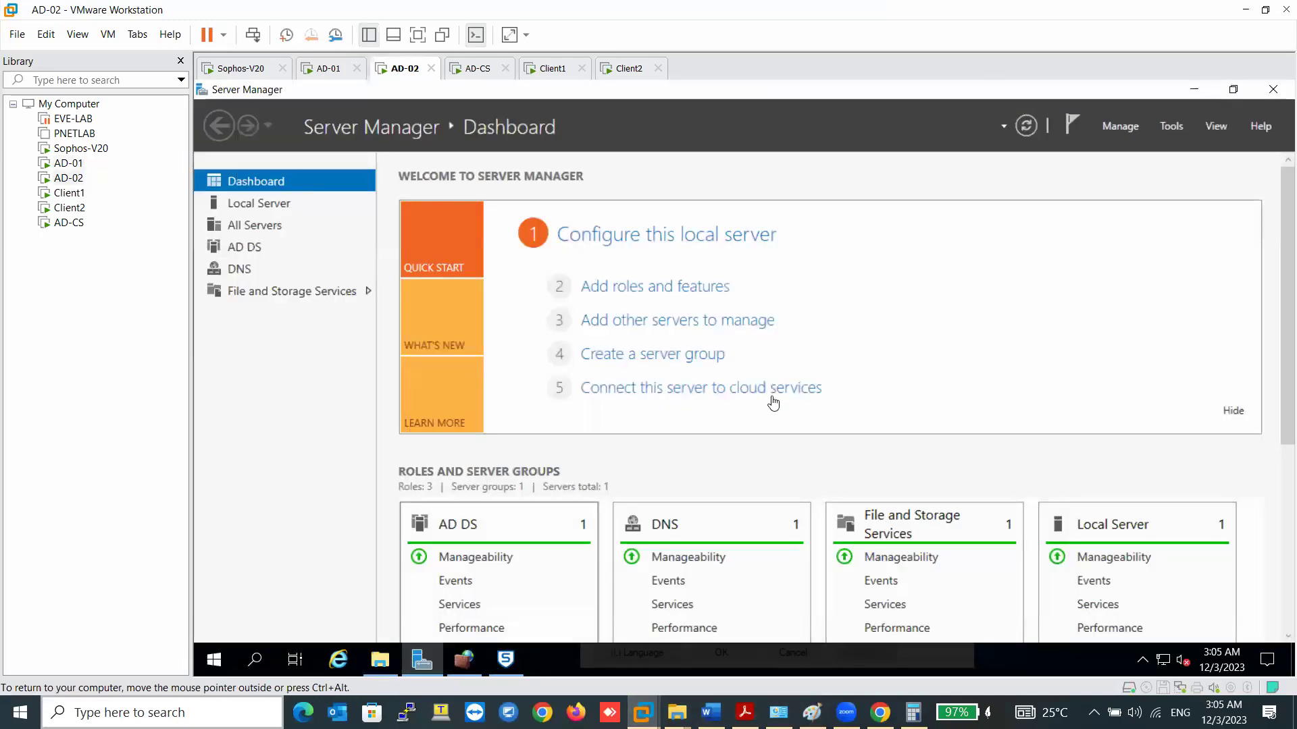
click(1170, 128)
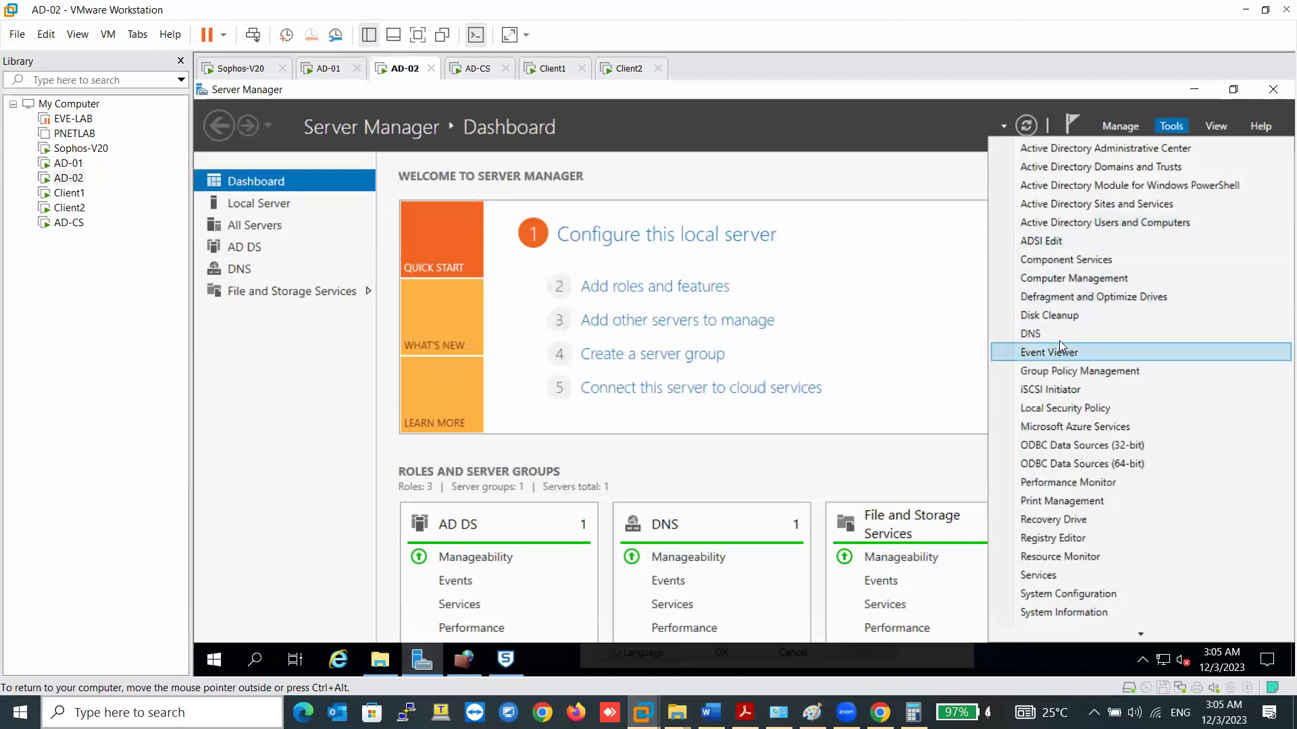
click(1057, 336)
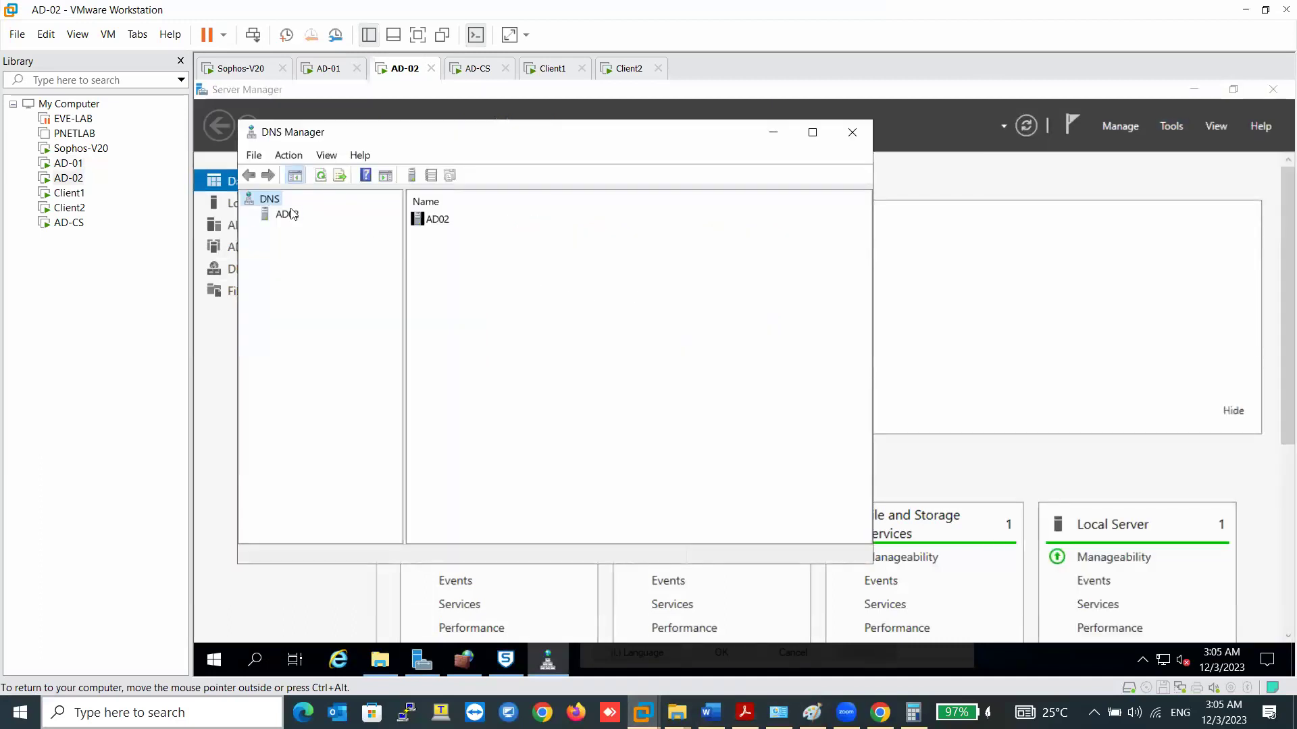
click(289, 214)
right_click(290, 214)
click(372, 492)
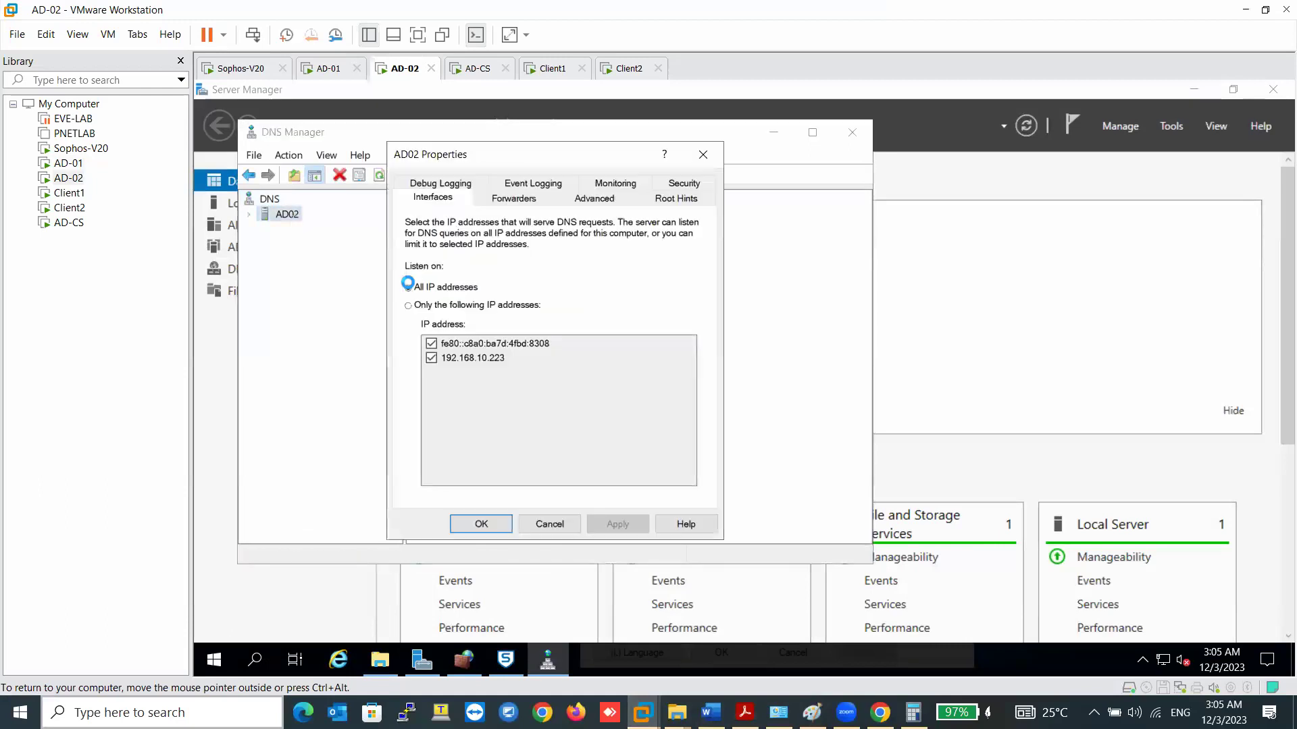
click(499, 200)
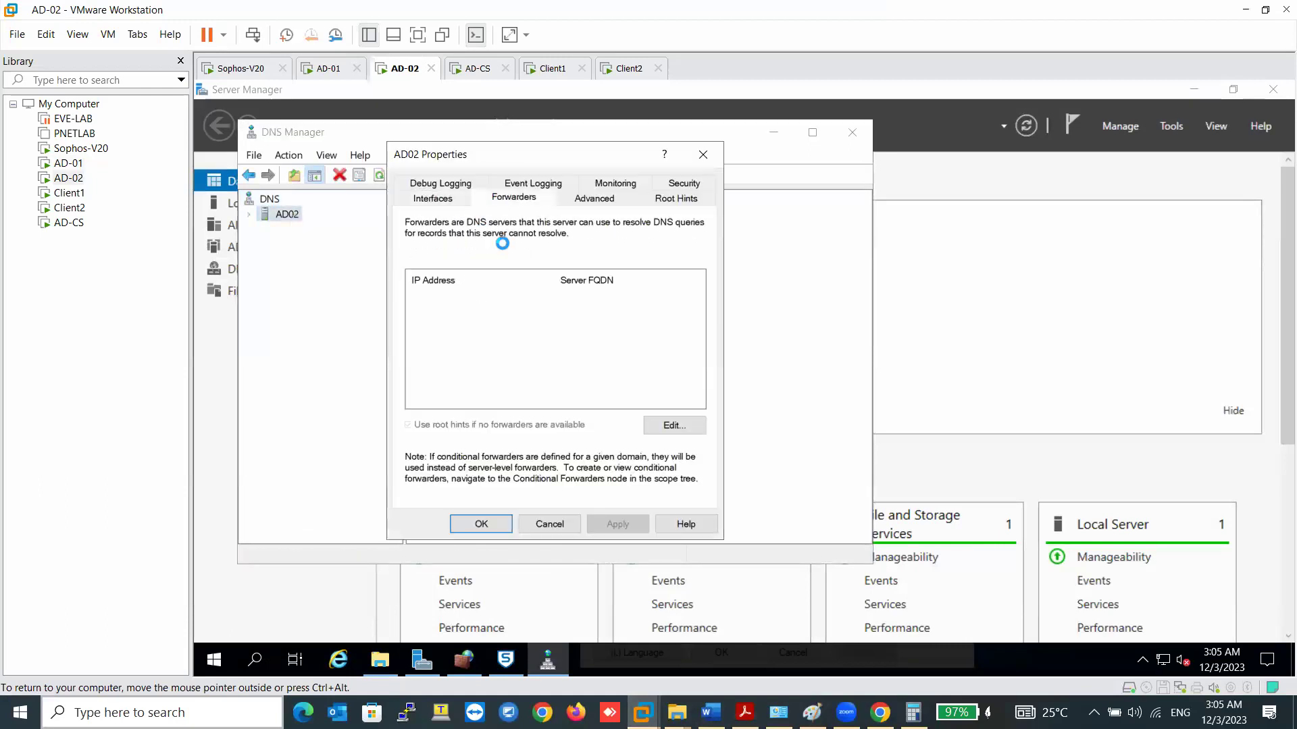
- Add forwarders 8.8.8.8 and 8.8.4.4 to AD02, disable root hints fallback, and apply
click(656, 424)
text(8.8.8.8)
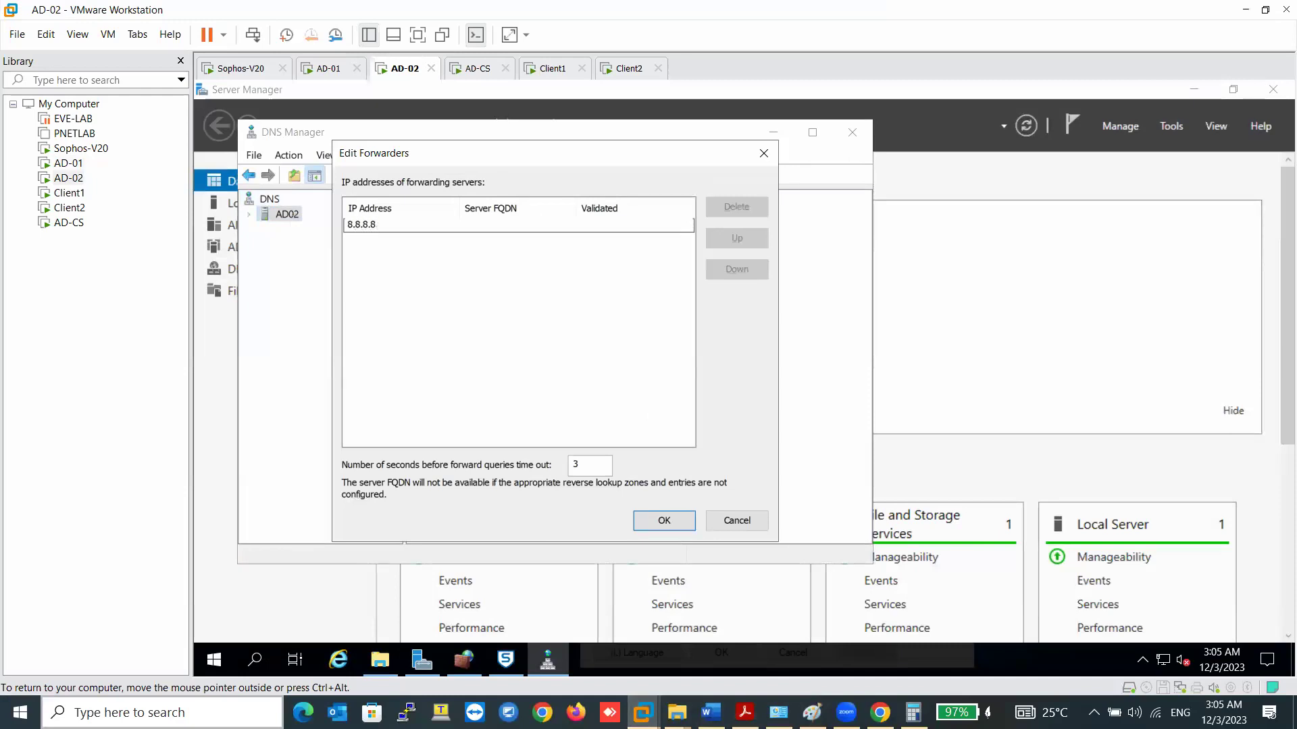
key(Return)
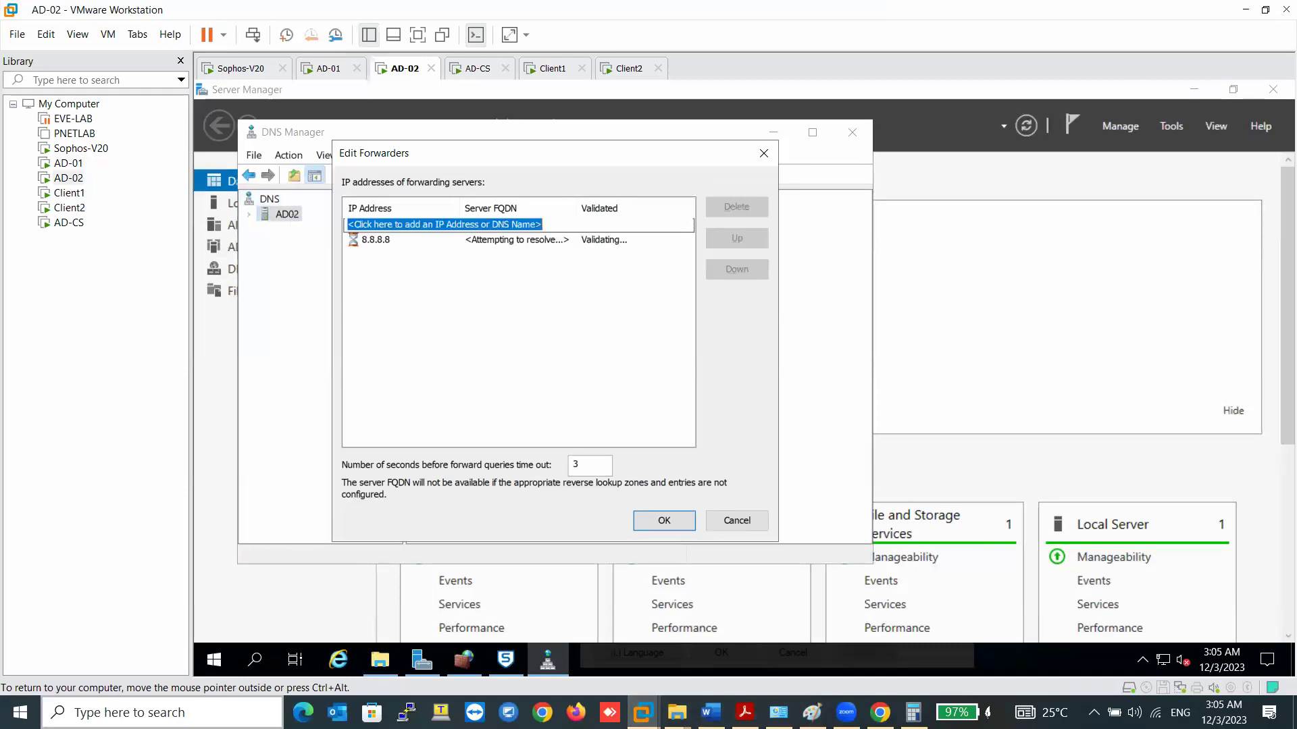
text(8.8.4.)
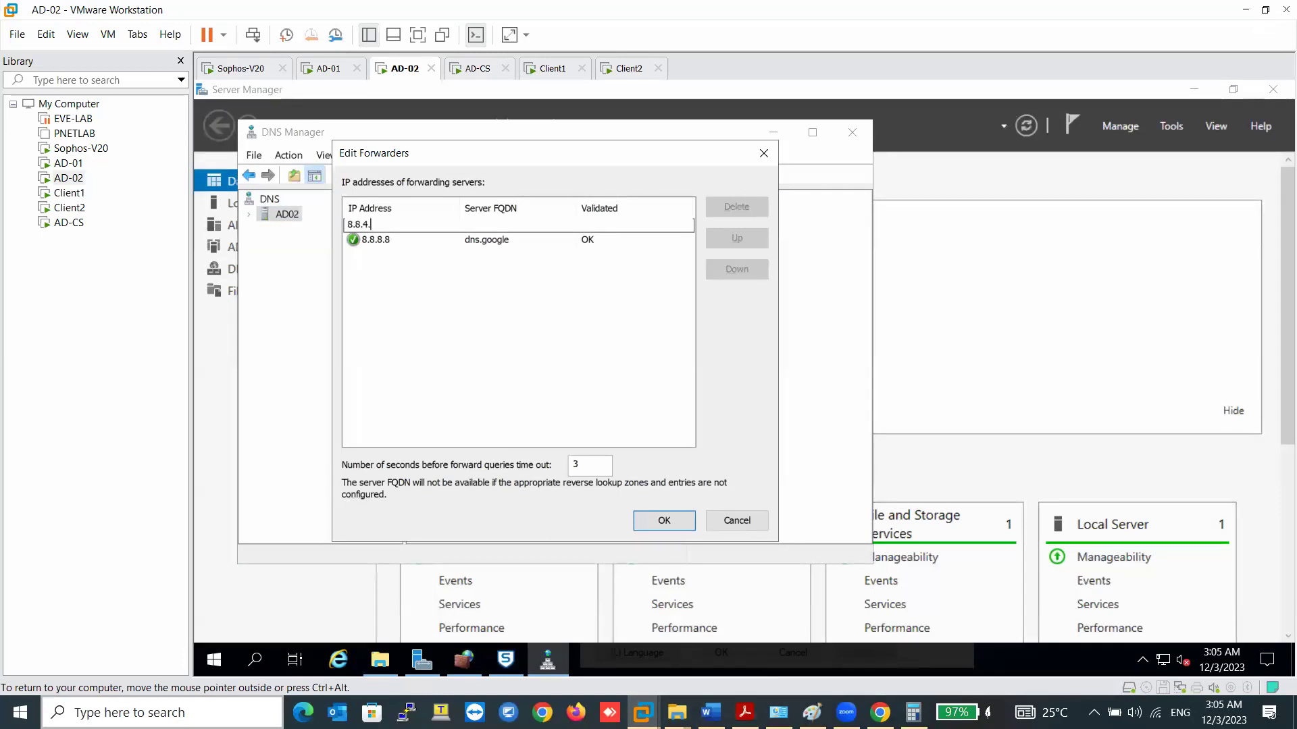
text(4)
key(Return)
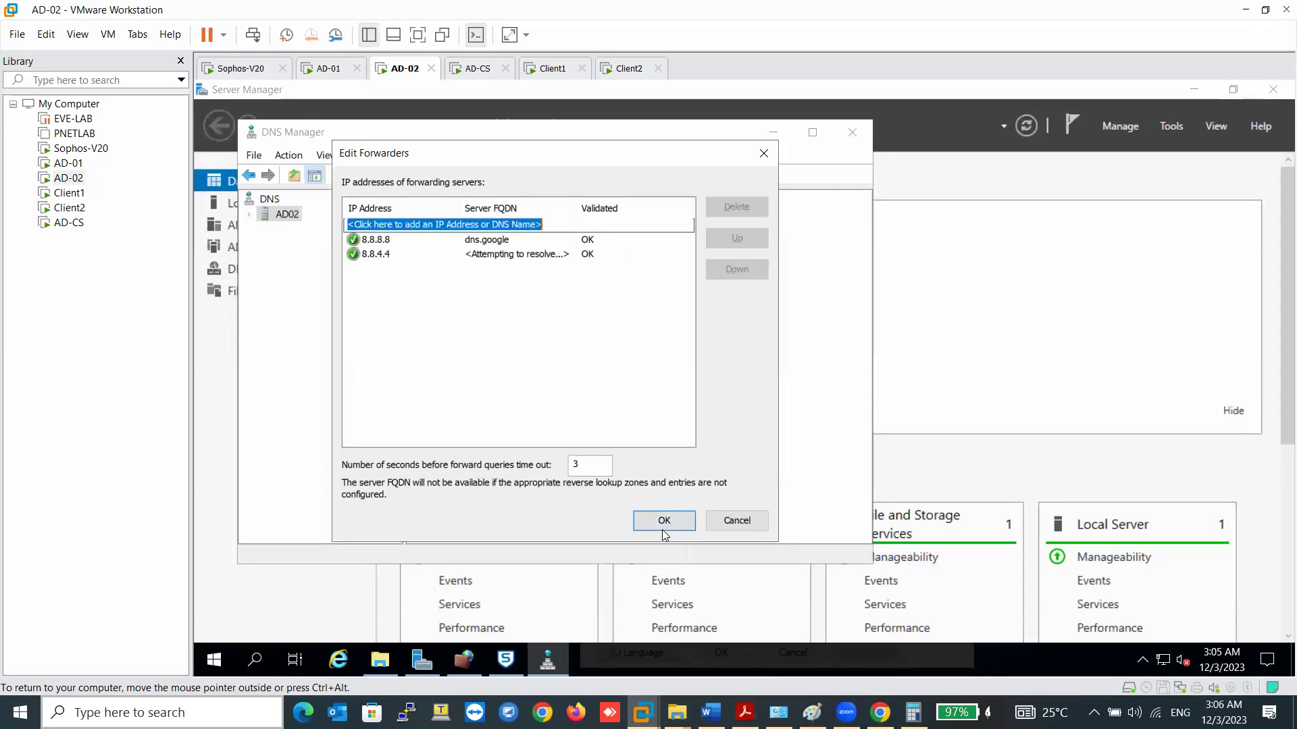
click(663, 520)
click(532, 426)
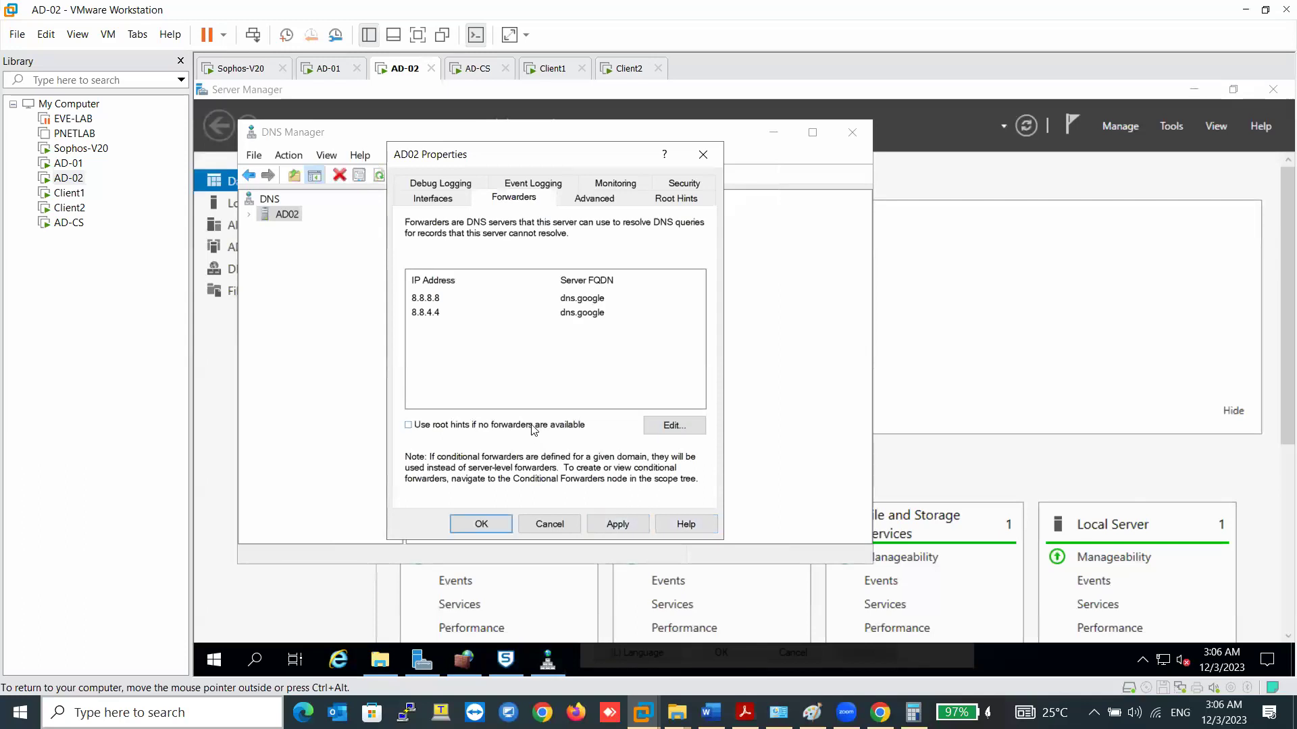
click(613, 524)
click(482, 524)
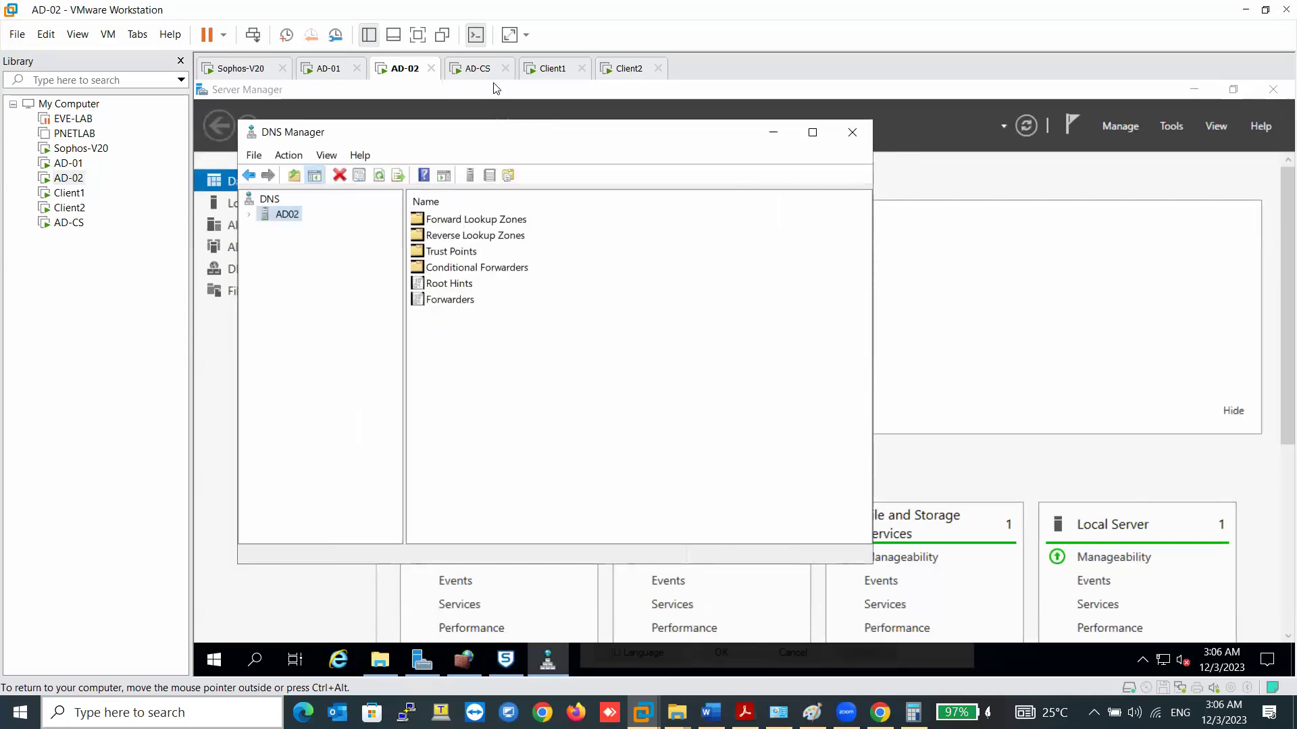
- On Client1, reload the Sophos firewall rules and expand the Traffic to WAN group
click(549, 70)
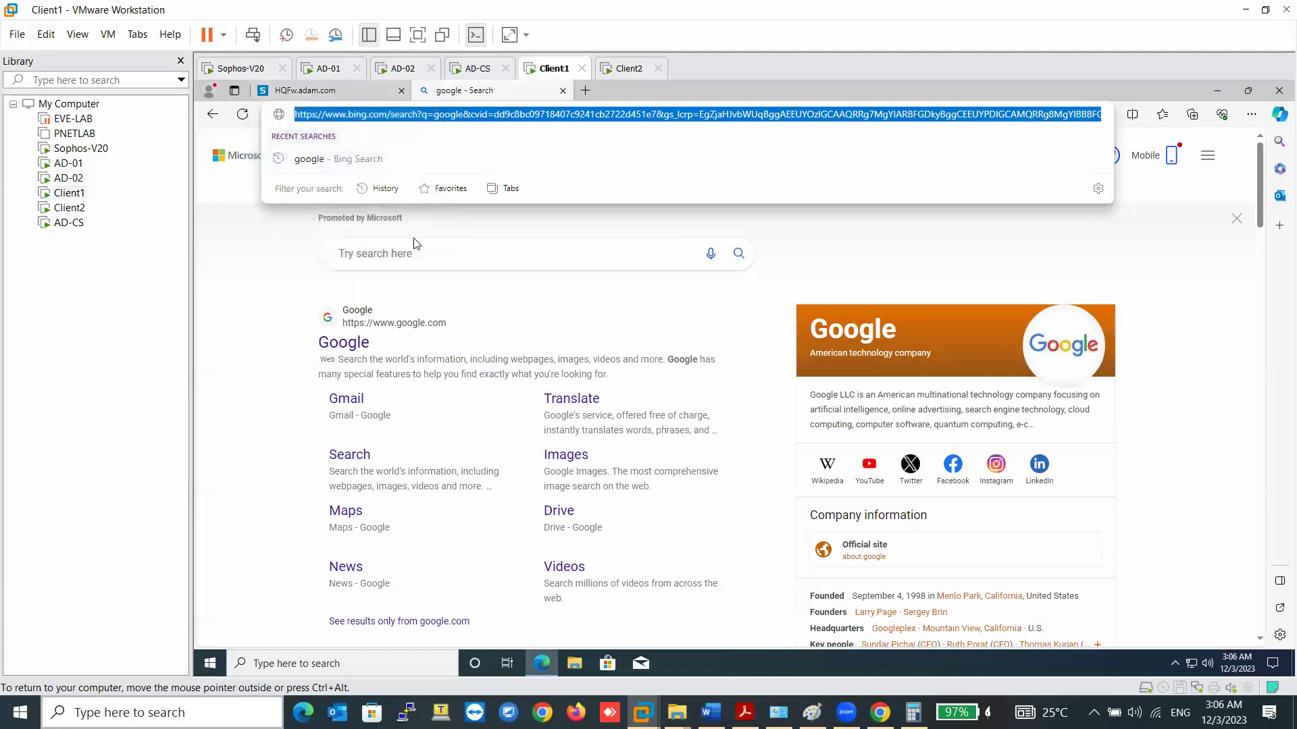
click(334, 88)
click(264, 297)
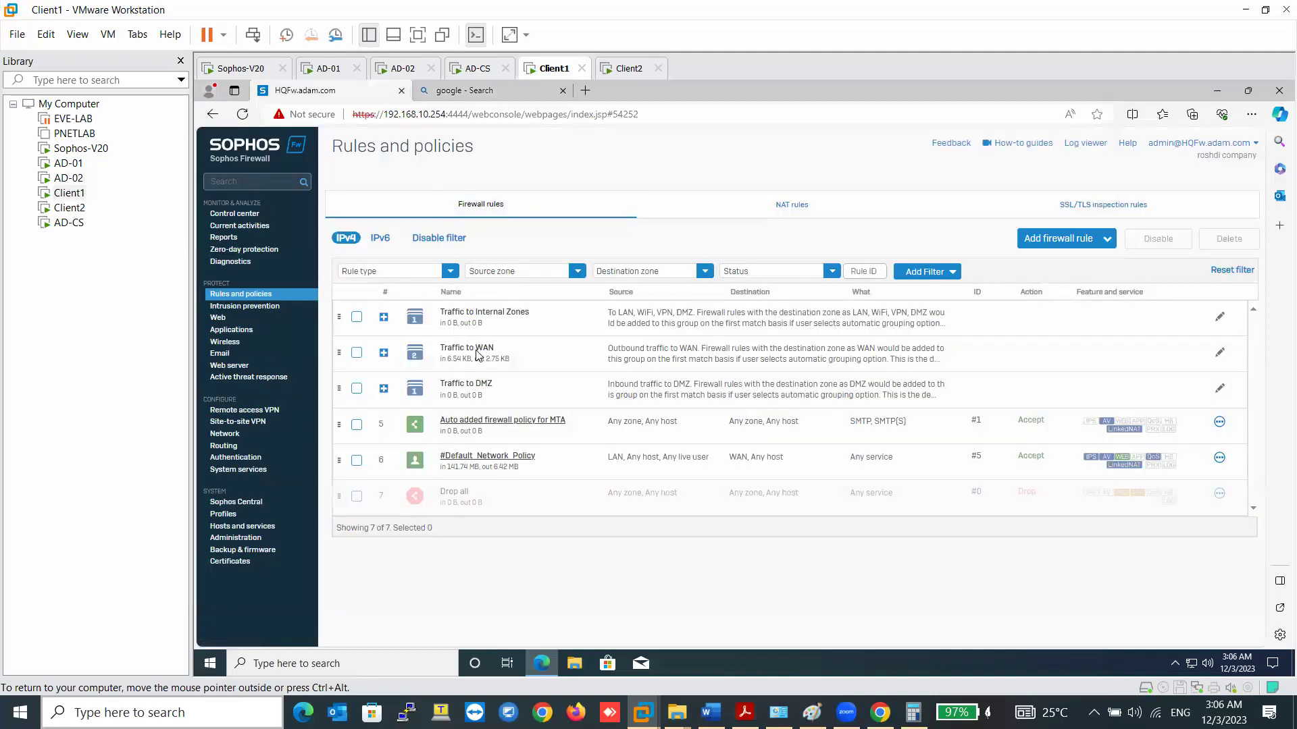
click(477, 356)
- Open google.com from the Bing search results, then close the Bing tab
click(515, 95)
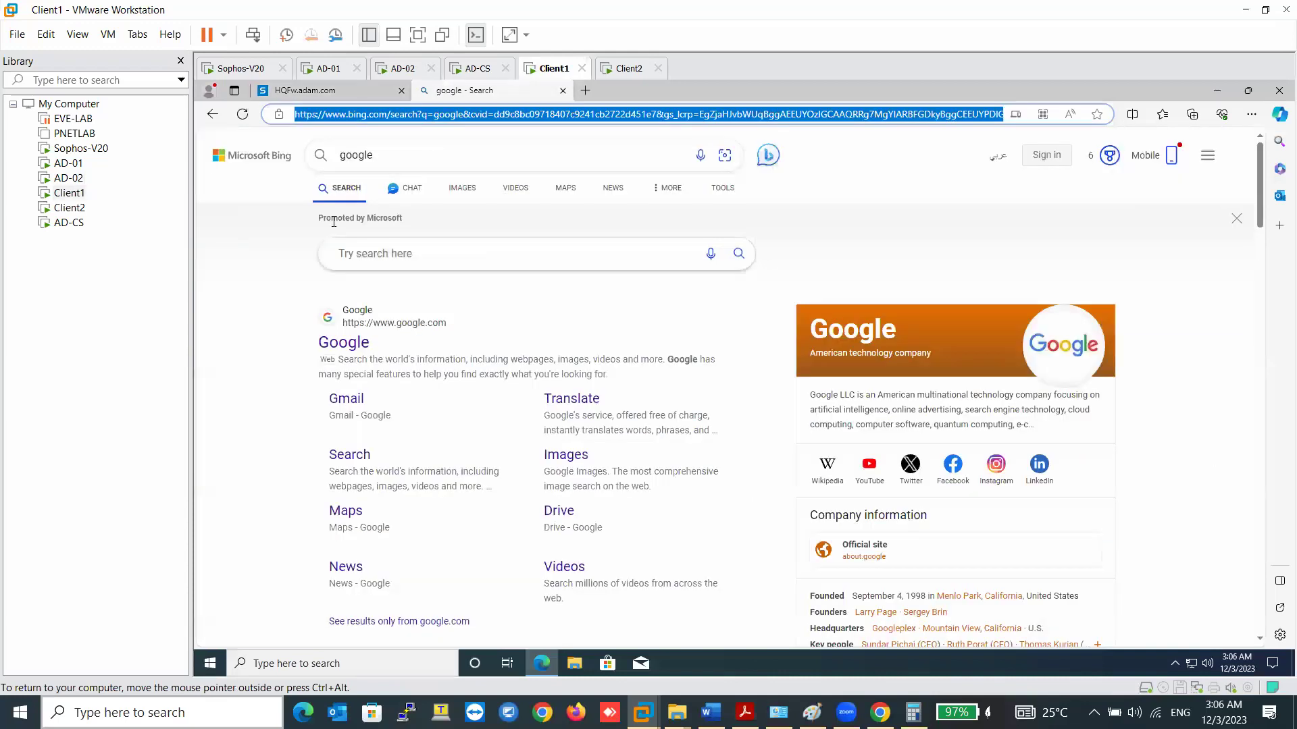
click(343, 342)
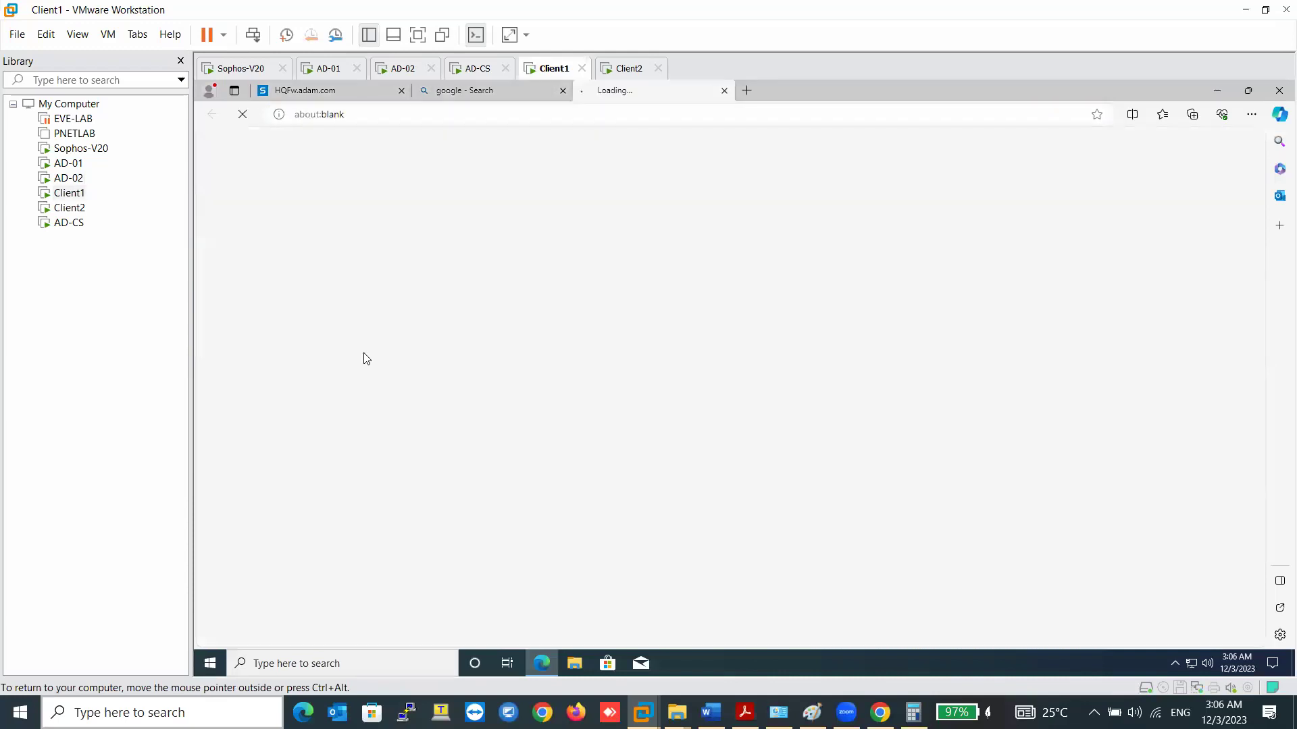
click(541, 92)
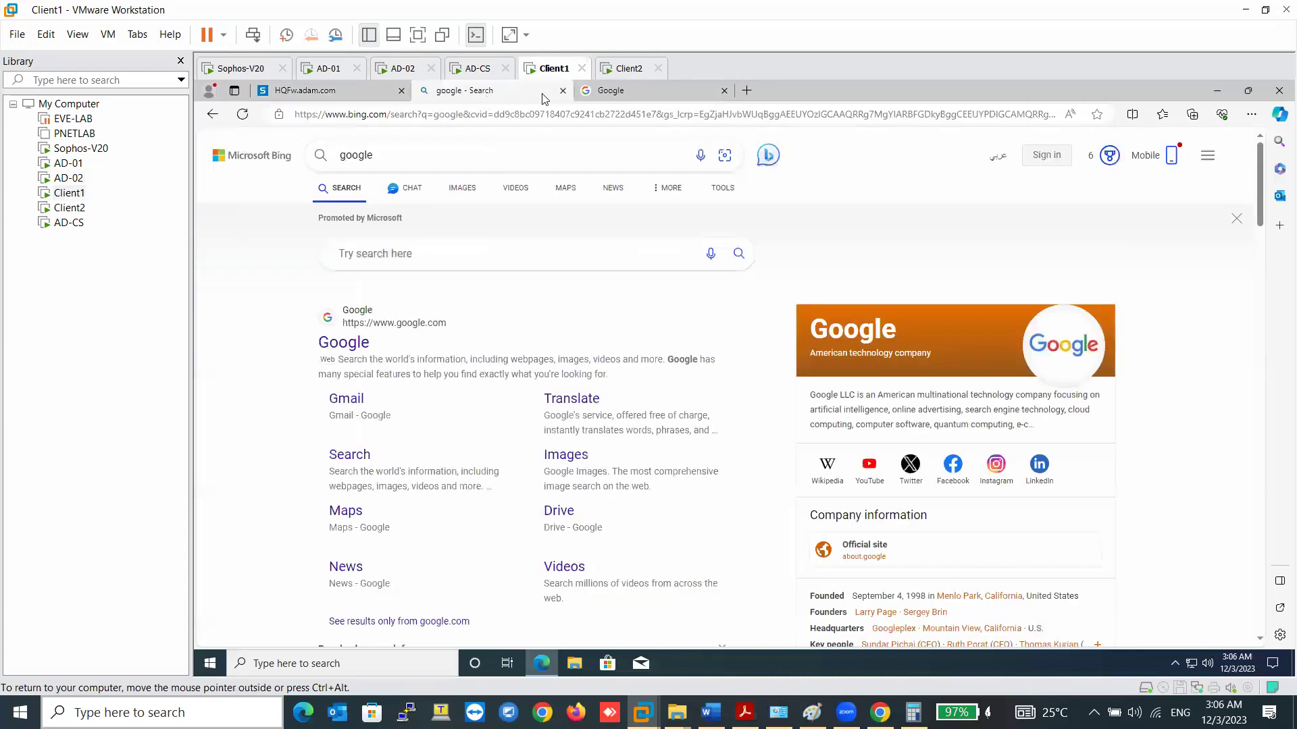
click(562, 91)
key(ctrl+Tab)
- After a brief look at Client2, show Sophos Control center on Client1
click(498, 299)
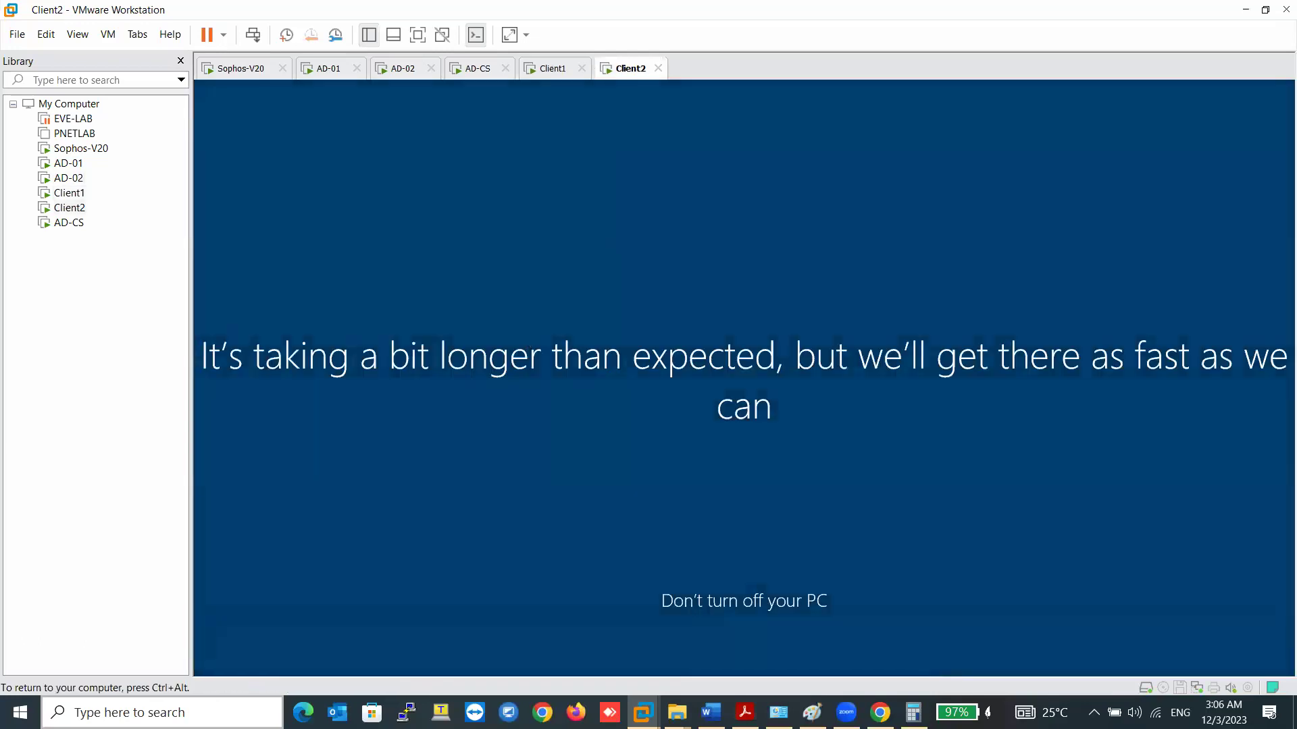
key(ctrl+alt)
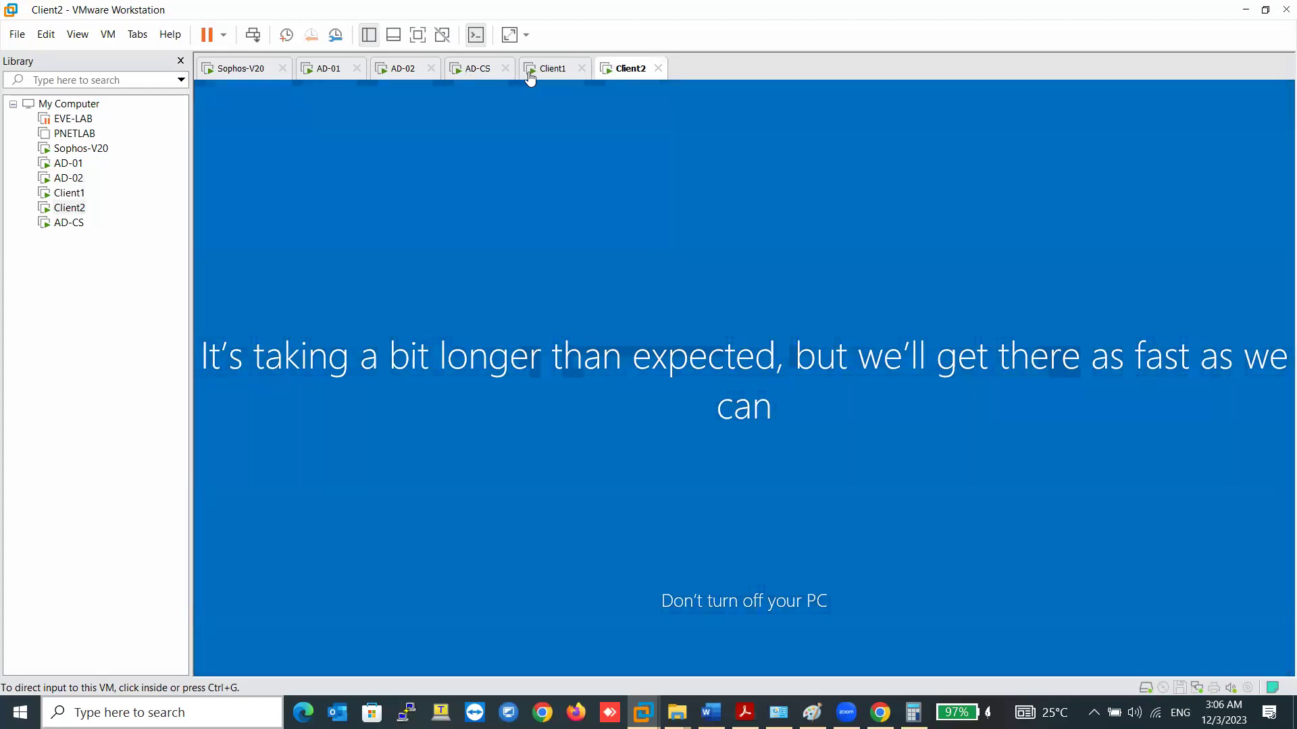
click(533, 72)
click(315, 91)
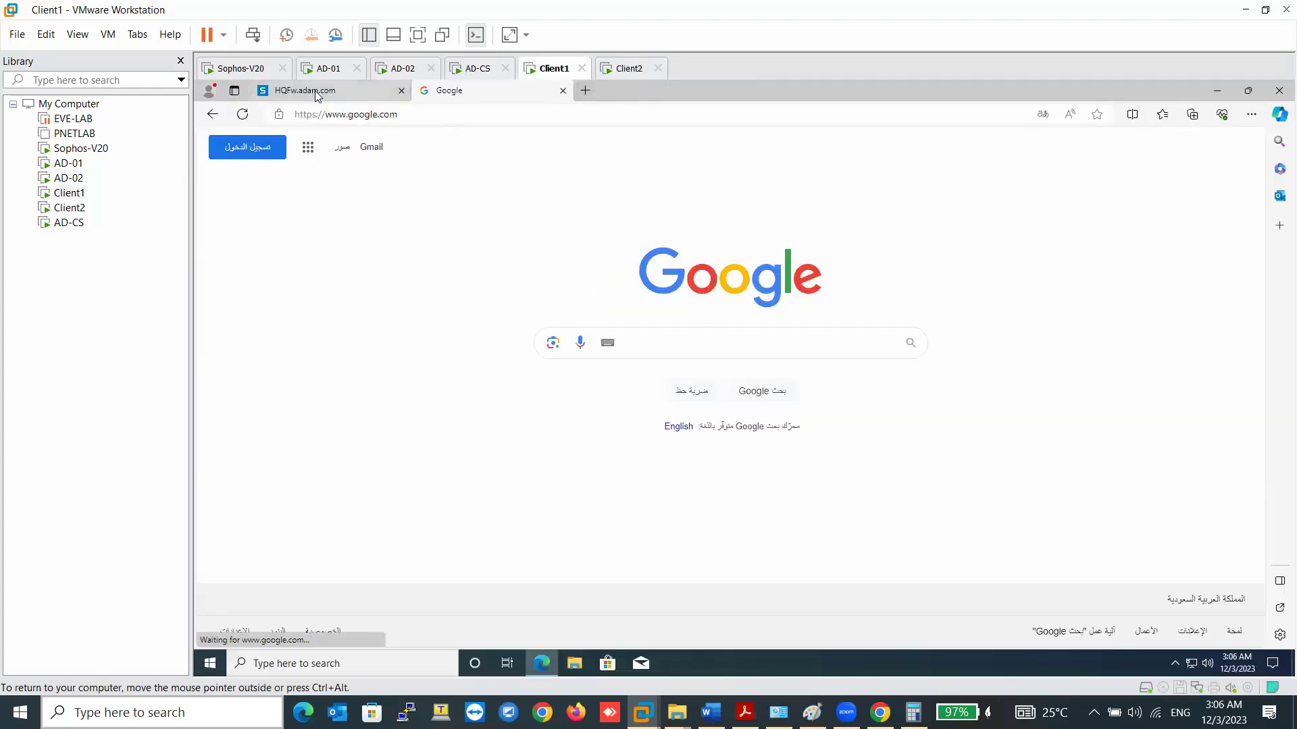
click(251, 215)
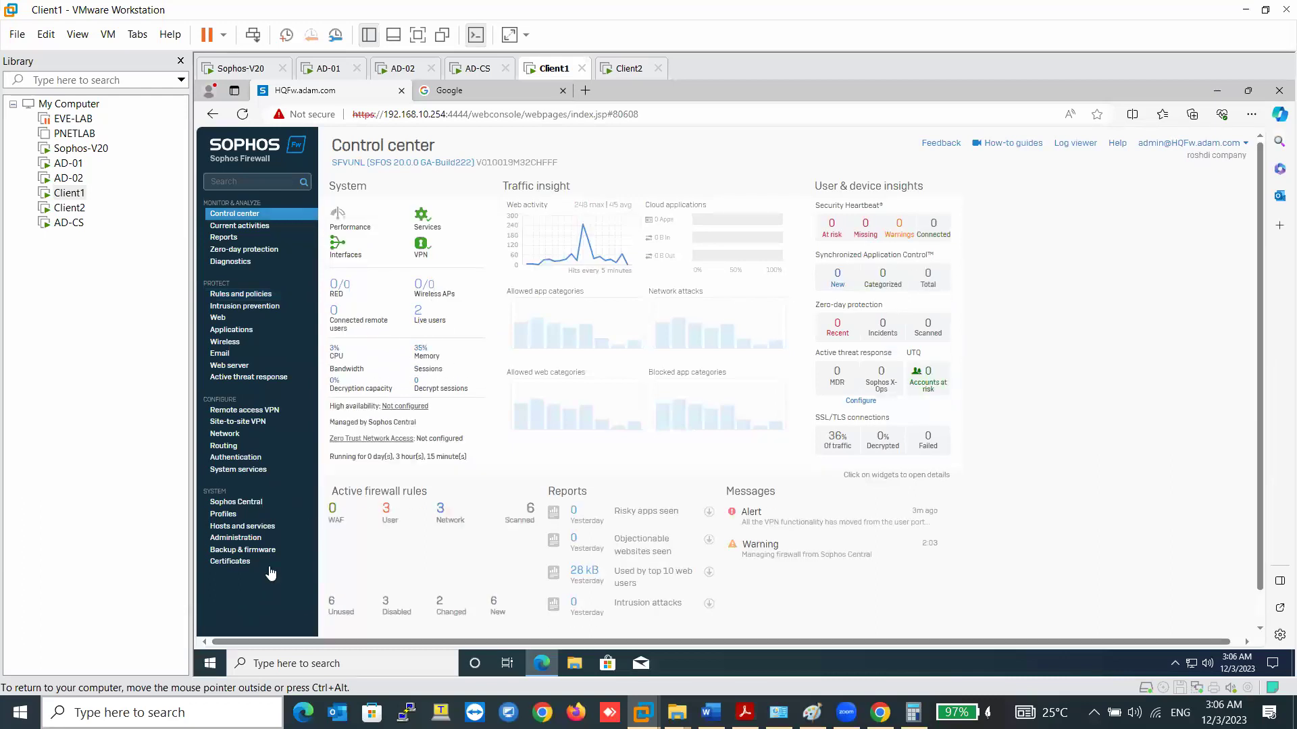
click(419, 314)
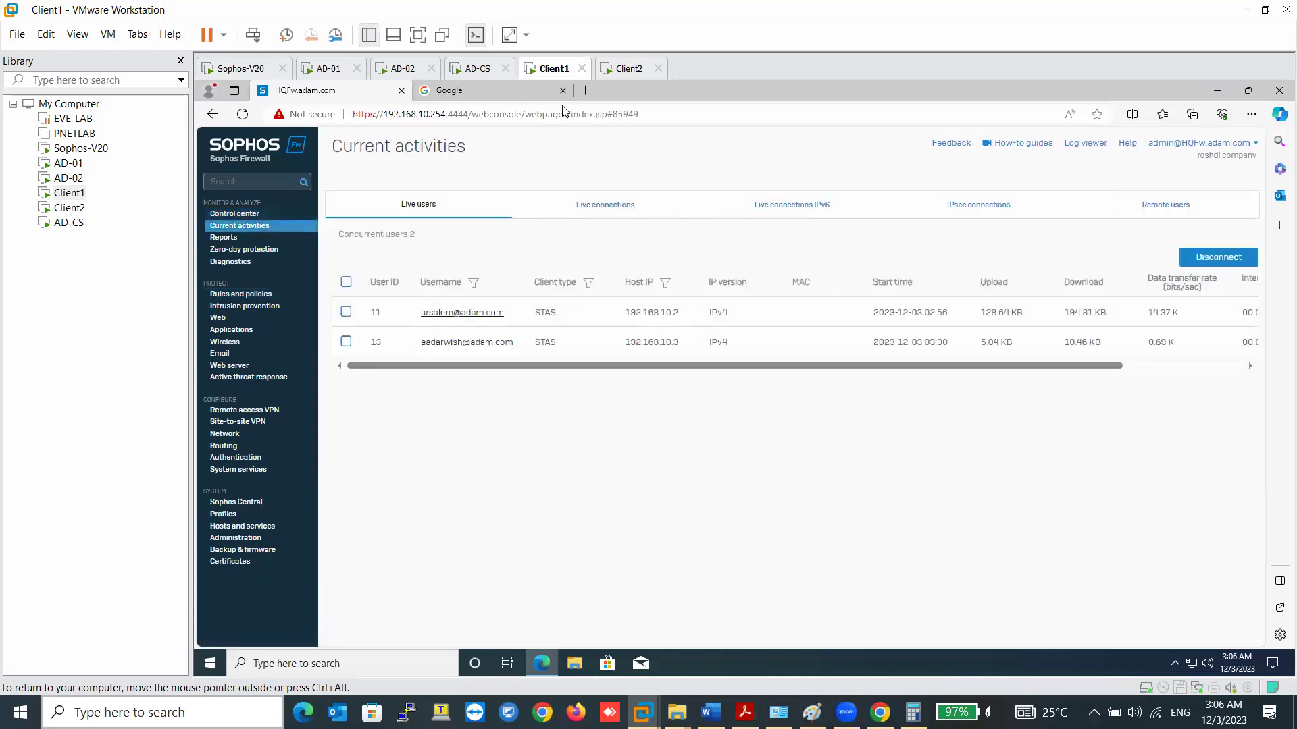
click(629, 68)
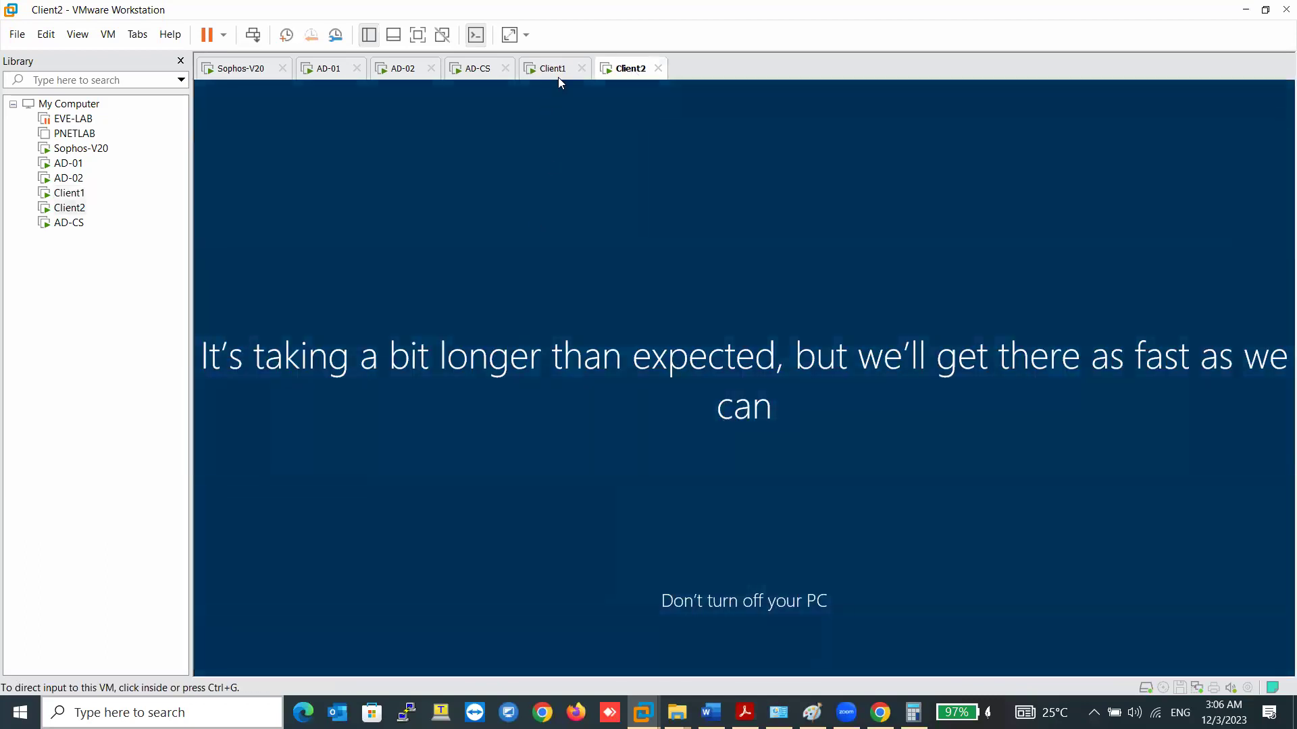
click(558, 76)
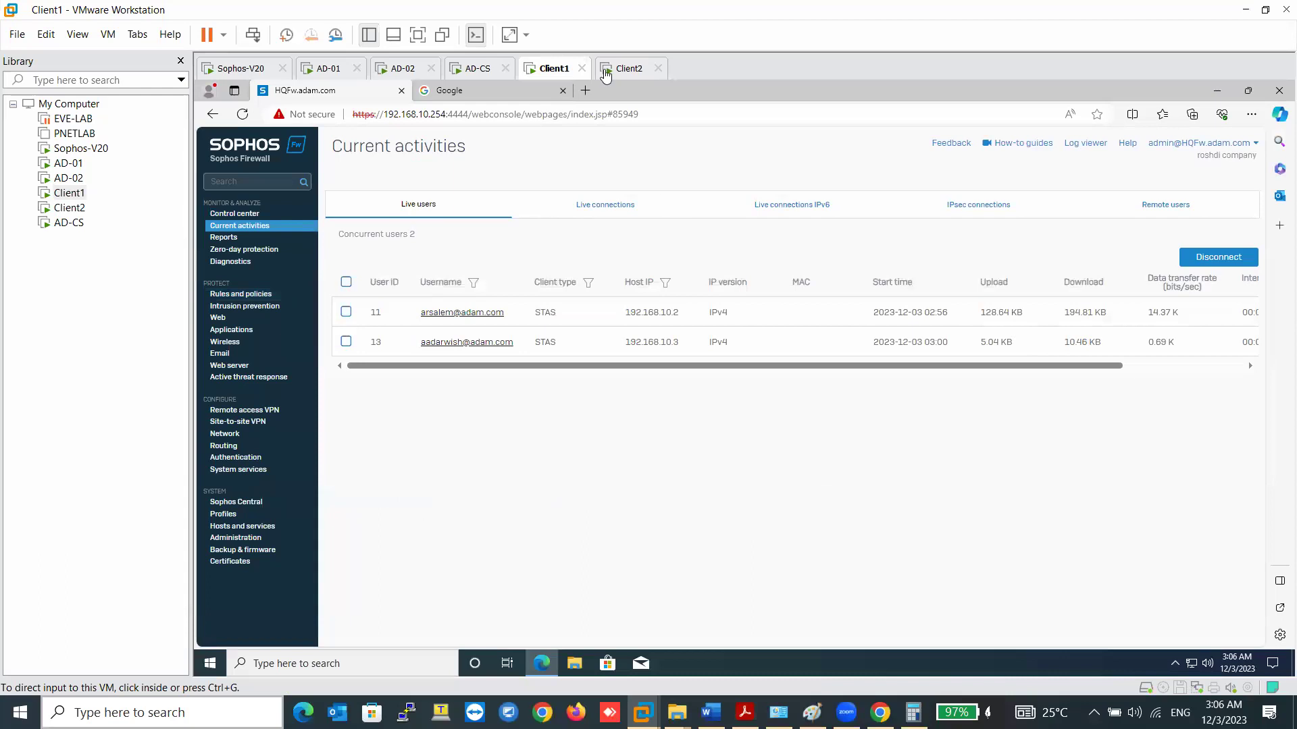
click(611, 69)
click(554, 75)
click(479, 70)
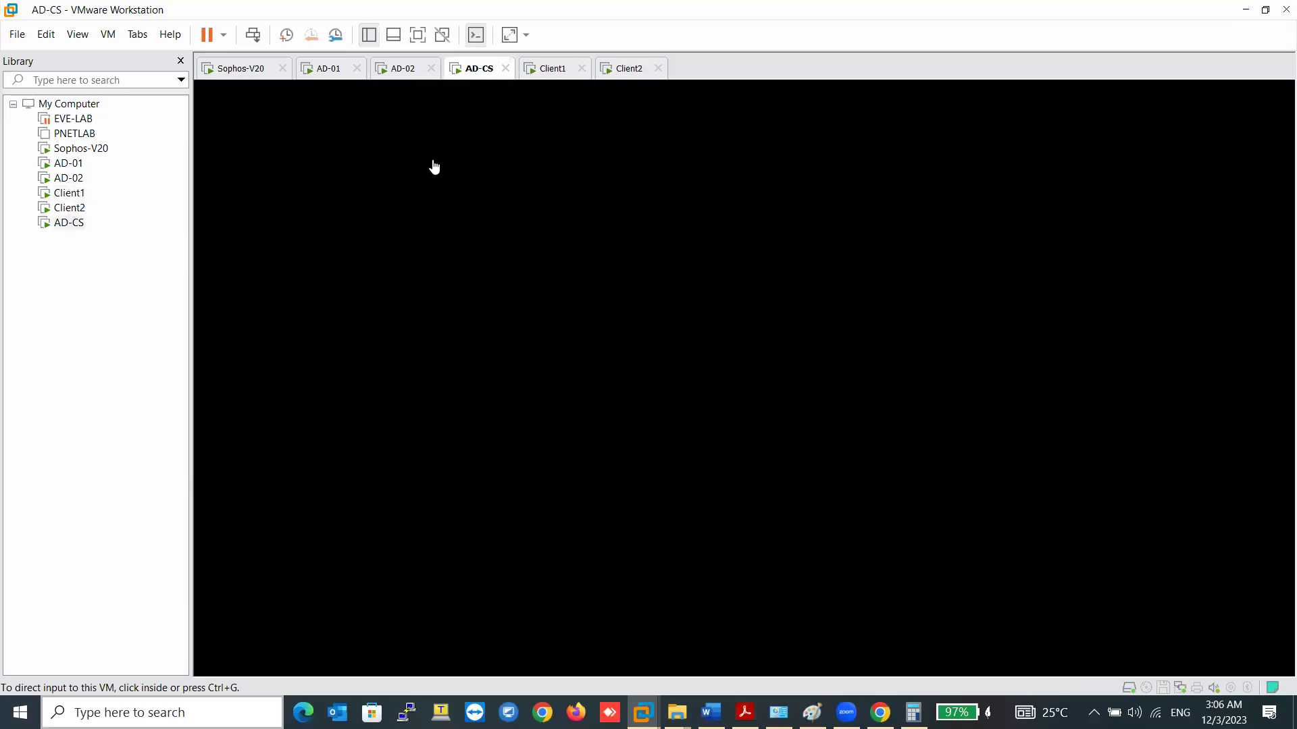
click(532, 74)
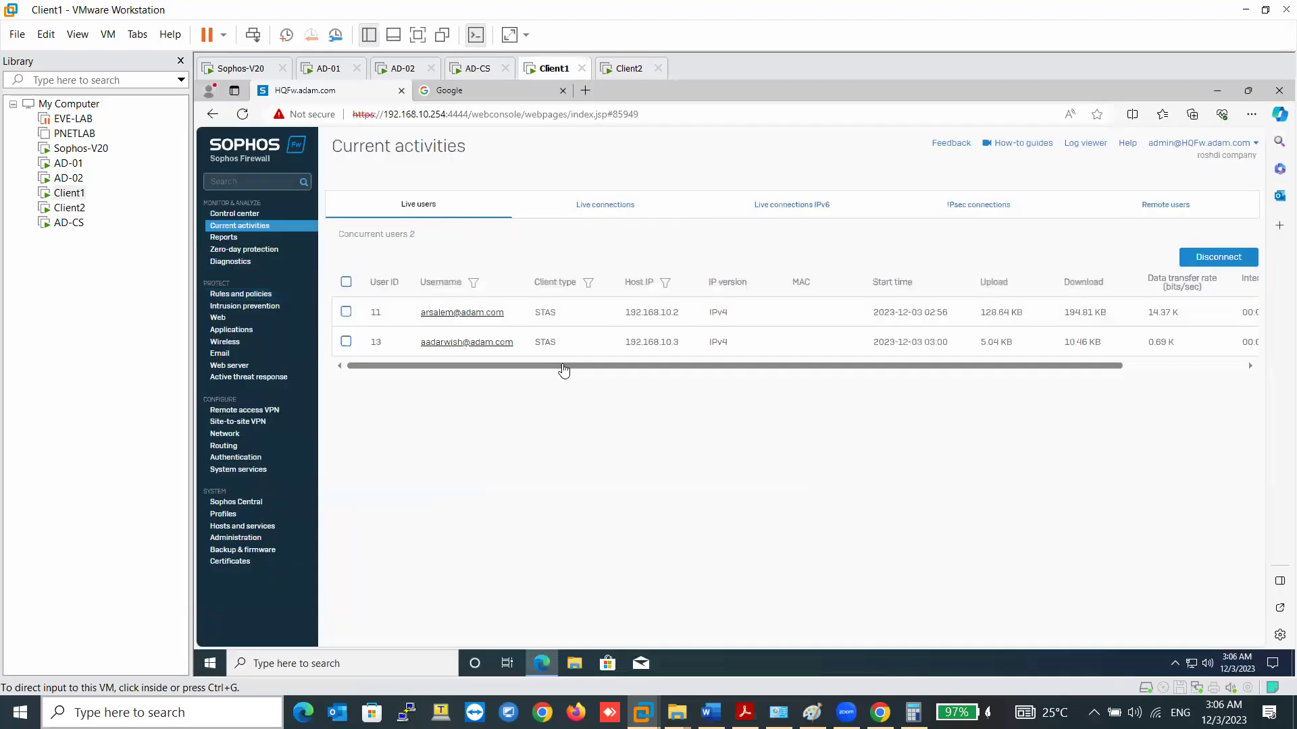
click(242, 226)
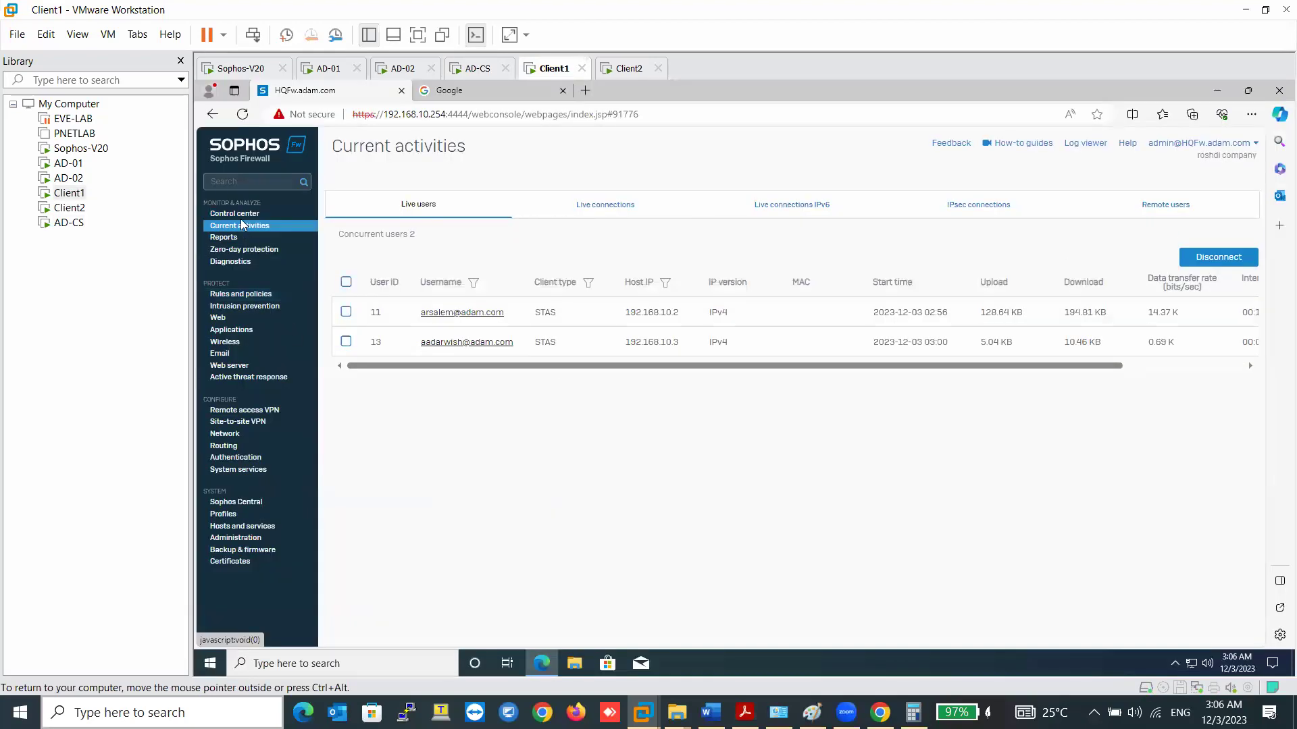
click(243, 216)
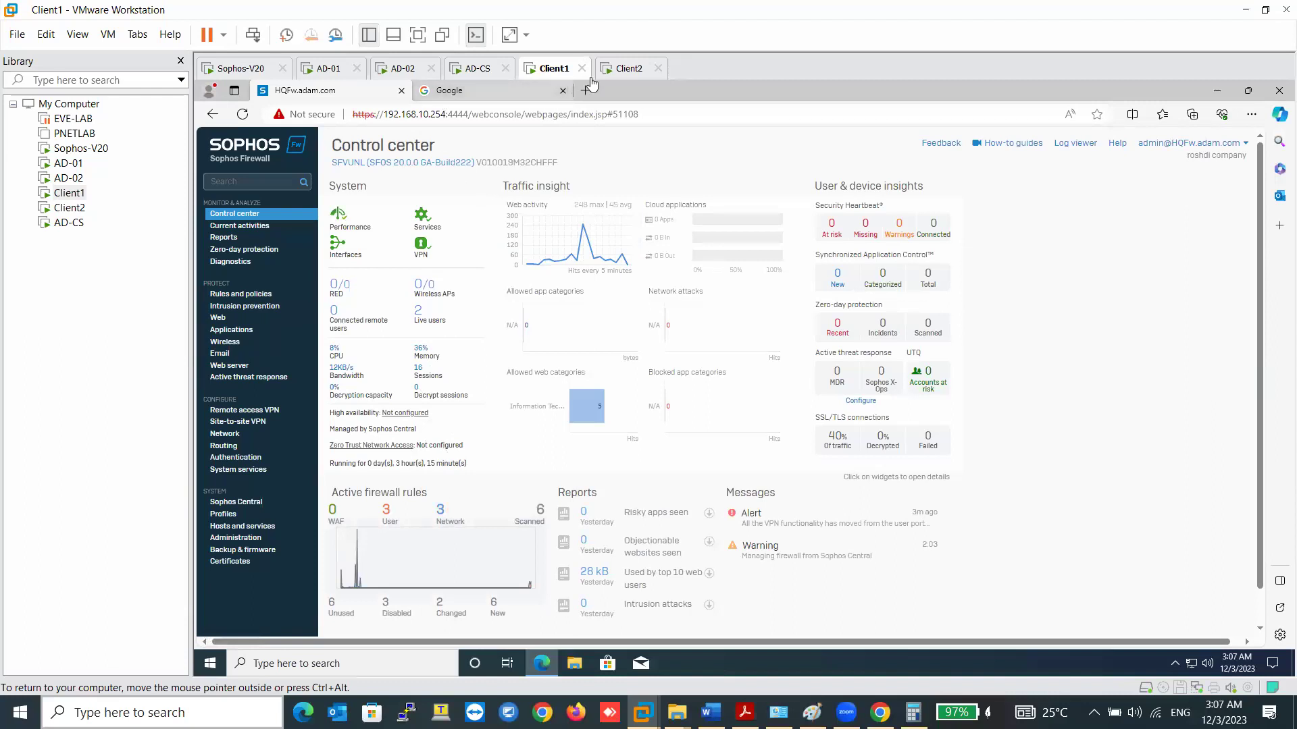
click(627, 69)
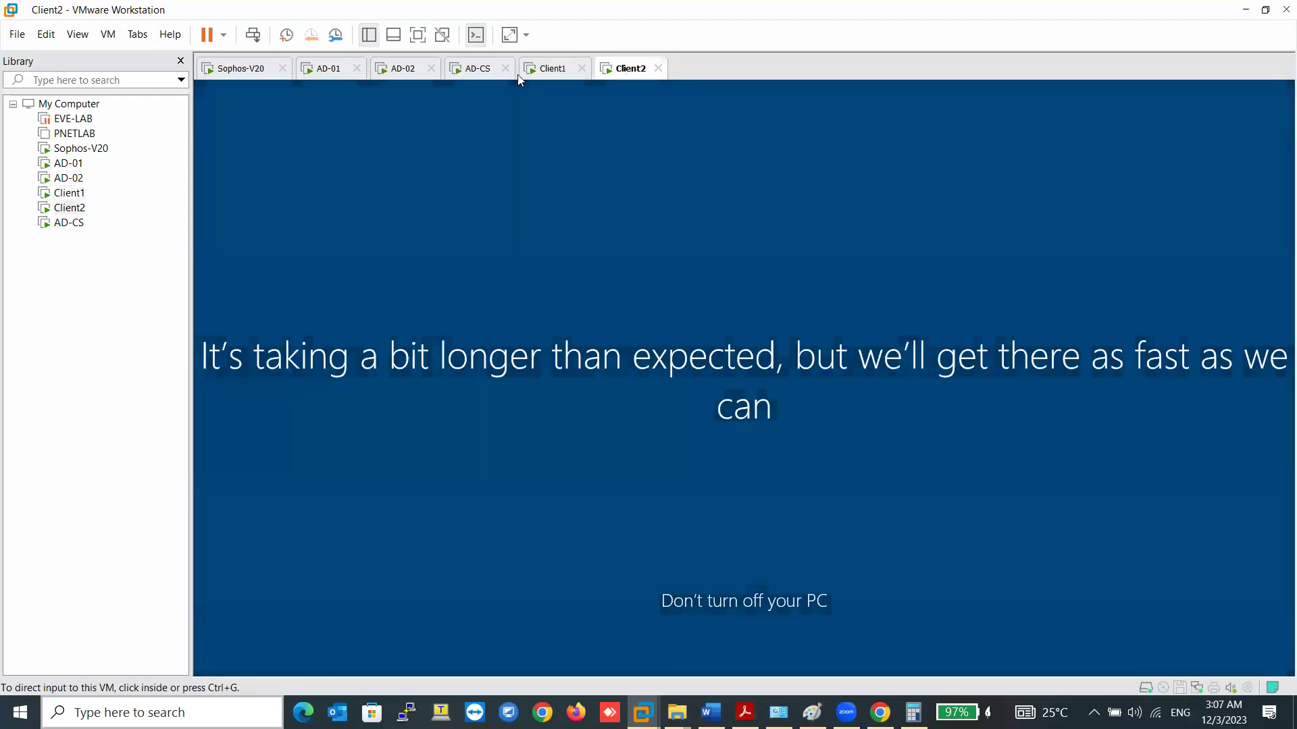
click(558, 72)
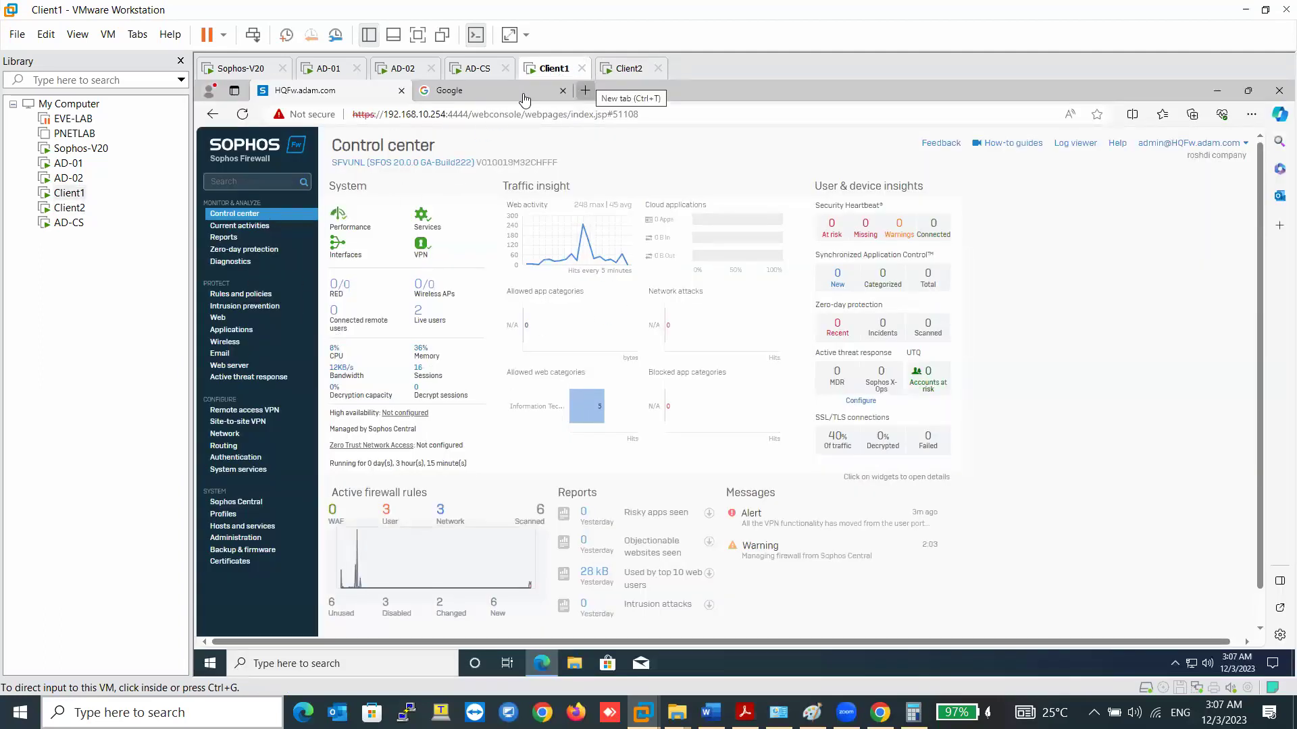
- Sign the current user out of Client2 via the Win+X shutdown options
right_click(210, 662)
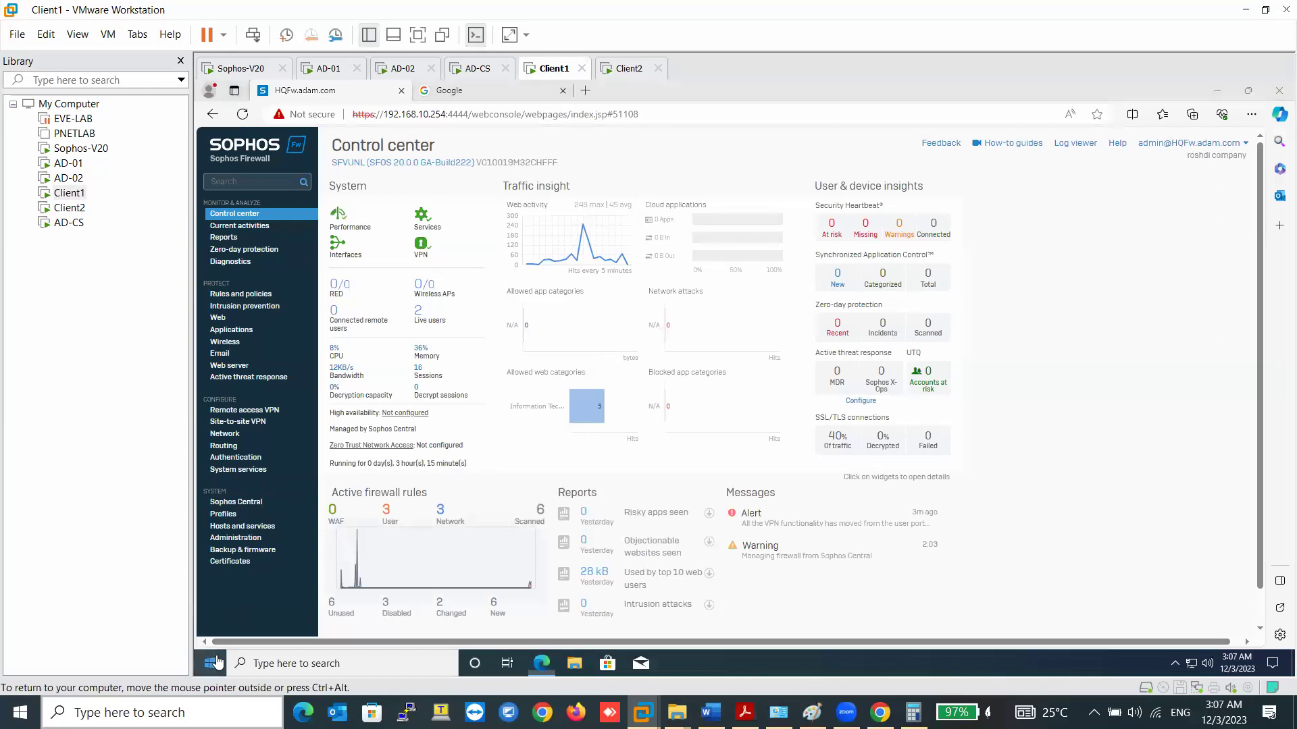
mouse_move(265, 620)
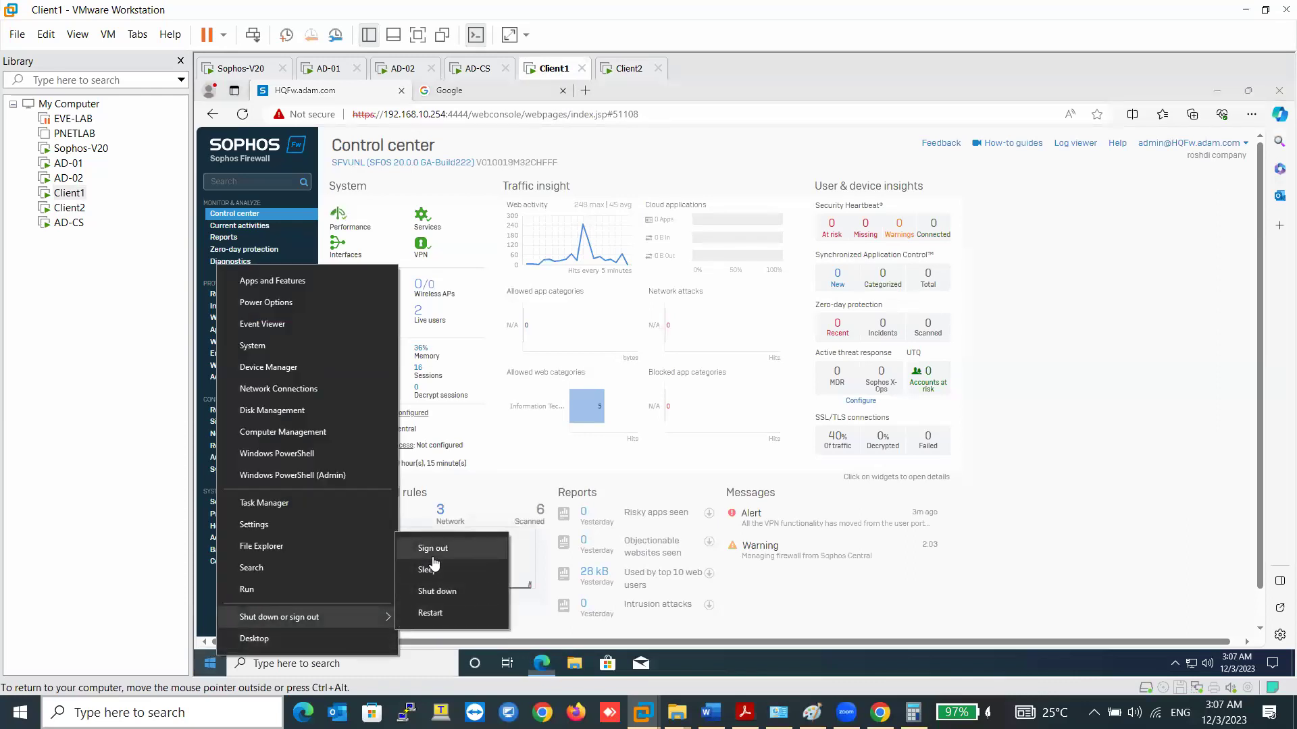
click(618, 69)
key(ctrl+g)
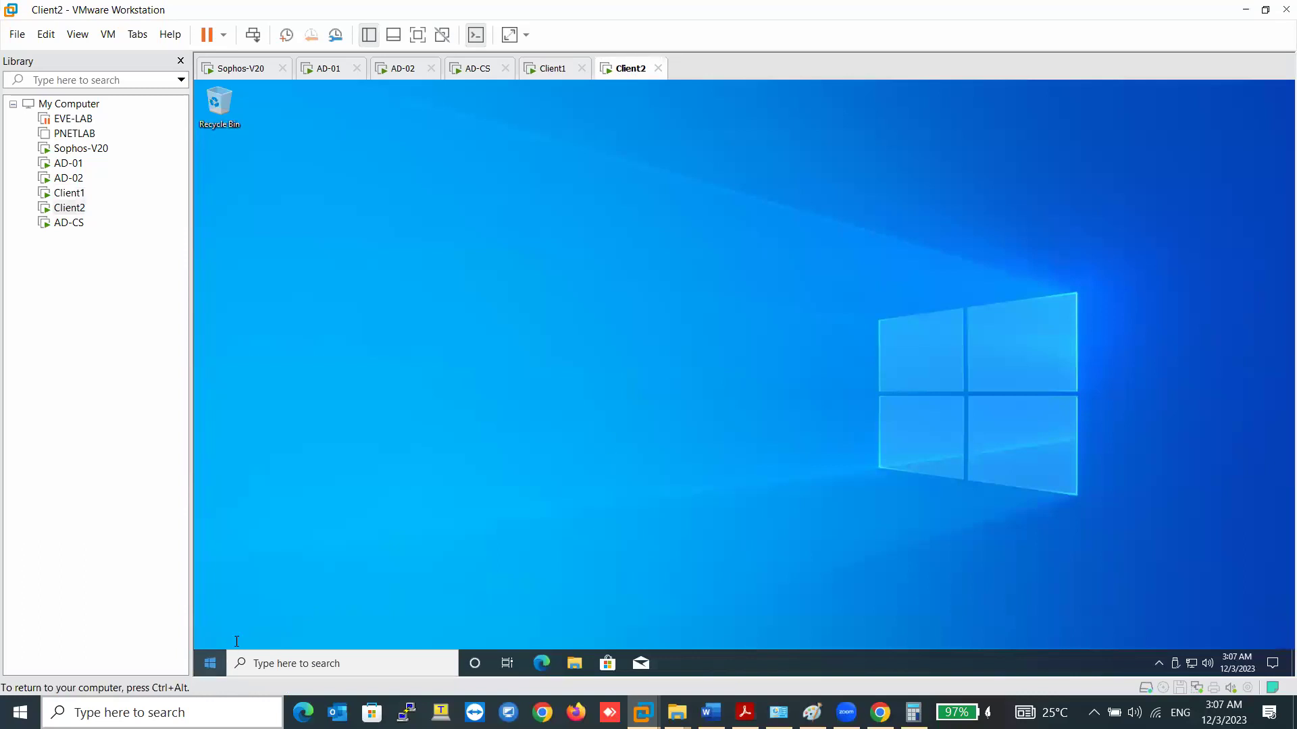
right_click(210, 663)
mouse_move(284, 614)
click(446, 542)
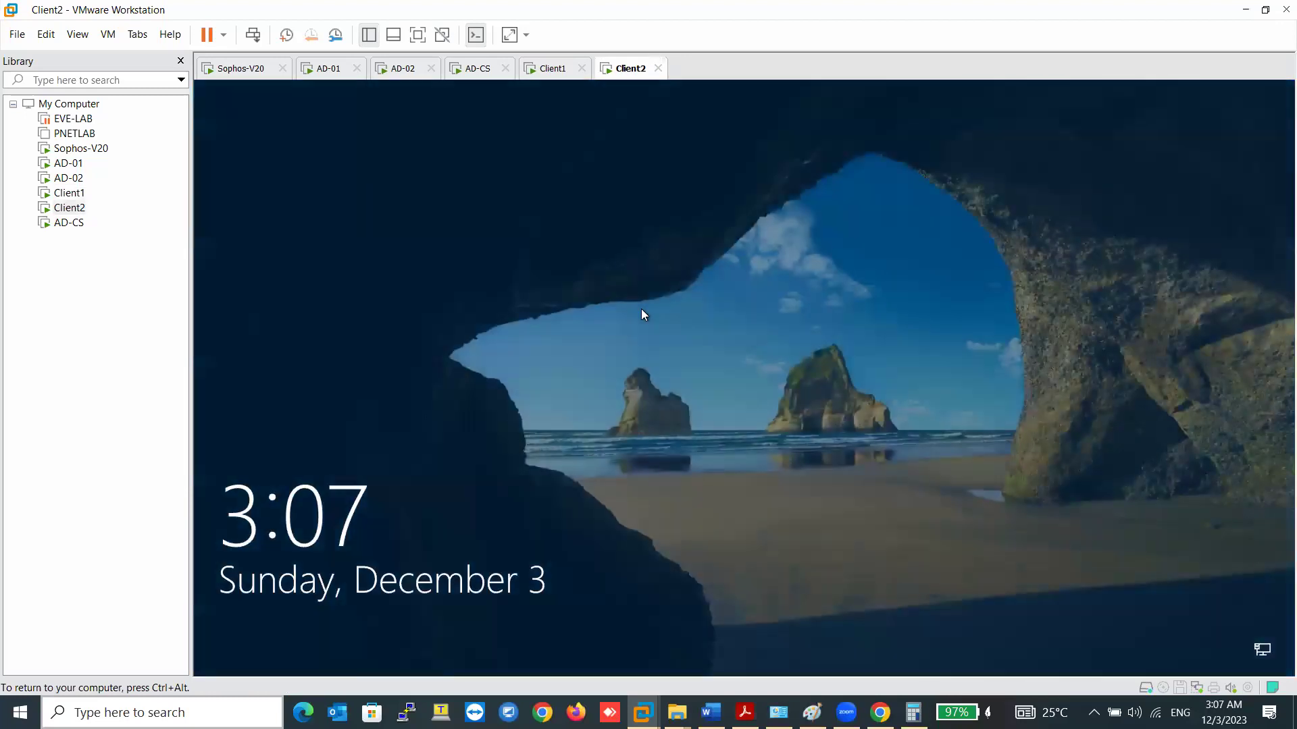
- Sign in to Client2 as another ADAM domain user with that user's password
click(641, 309)
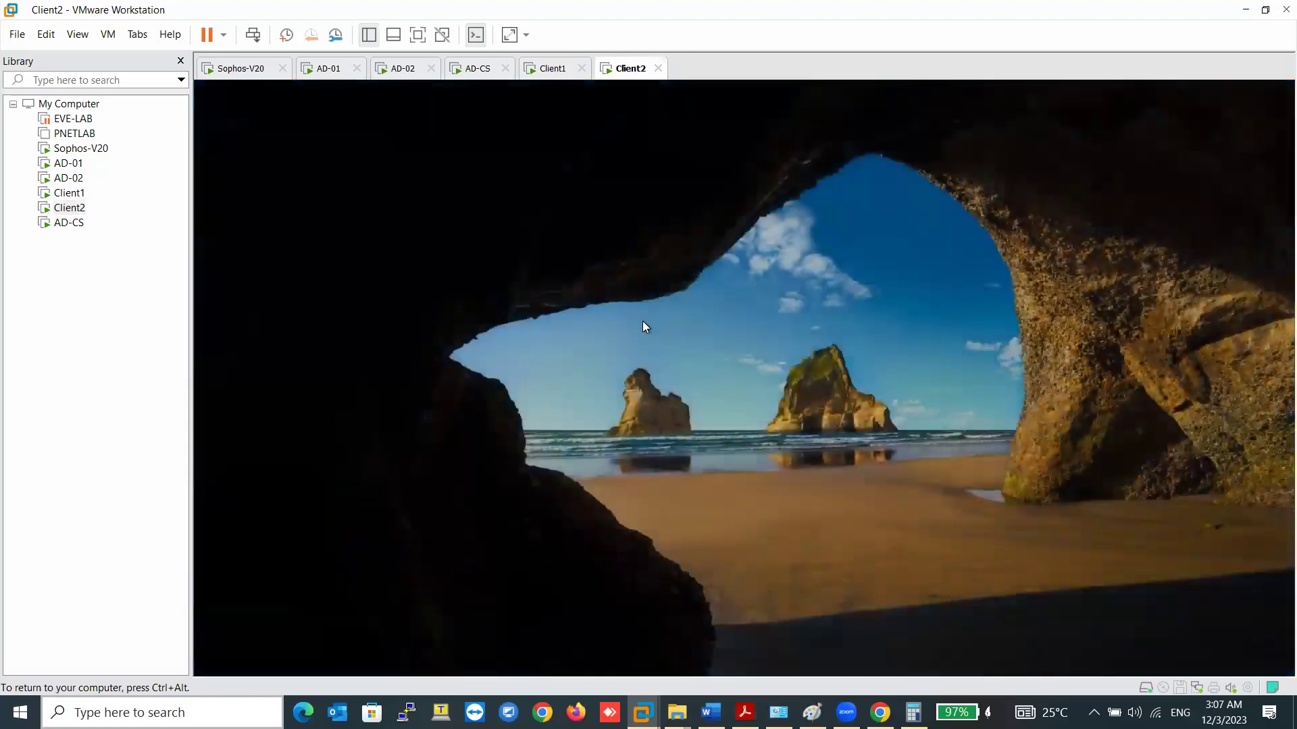
click(282, 639)
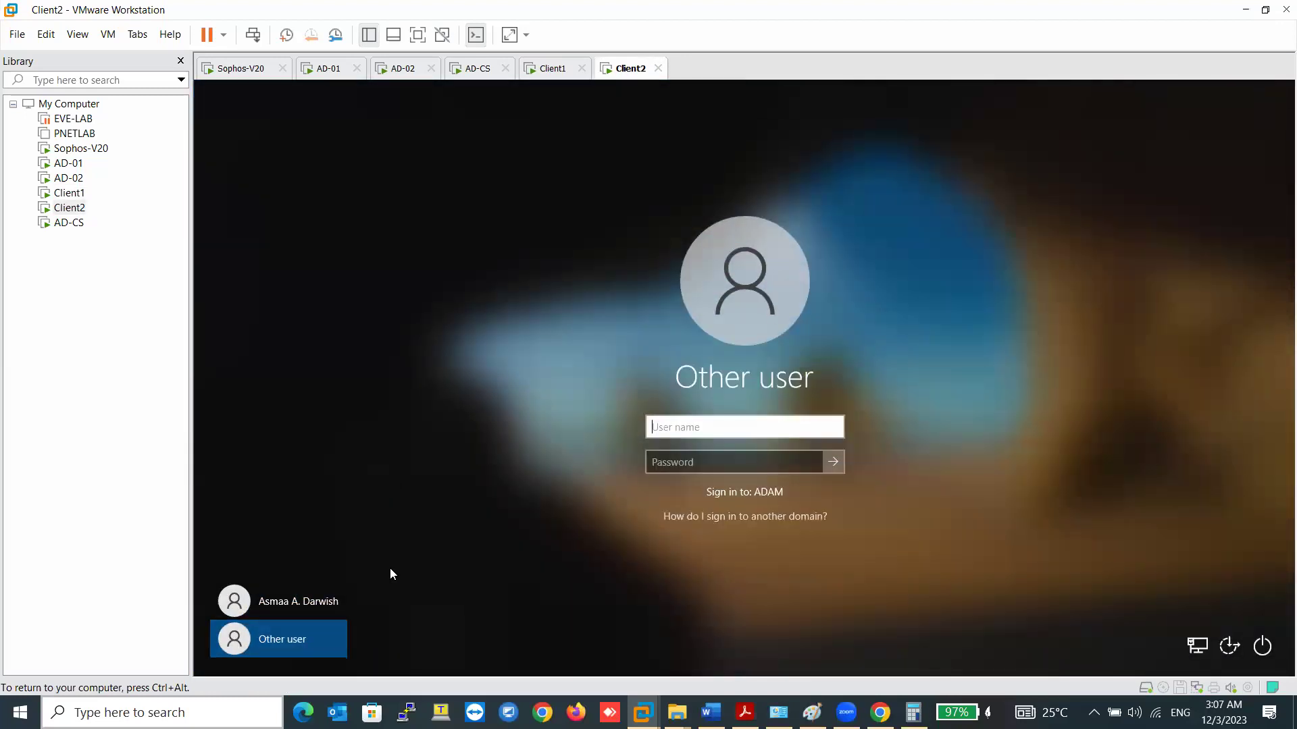
key(Tab)
key(BackSpace)
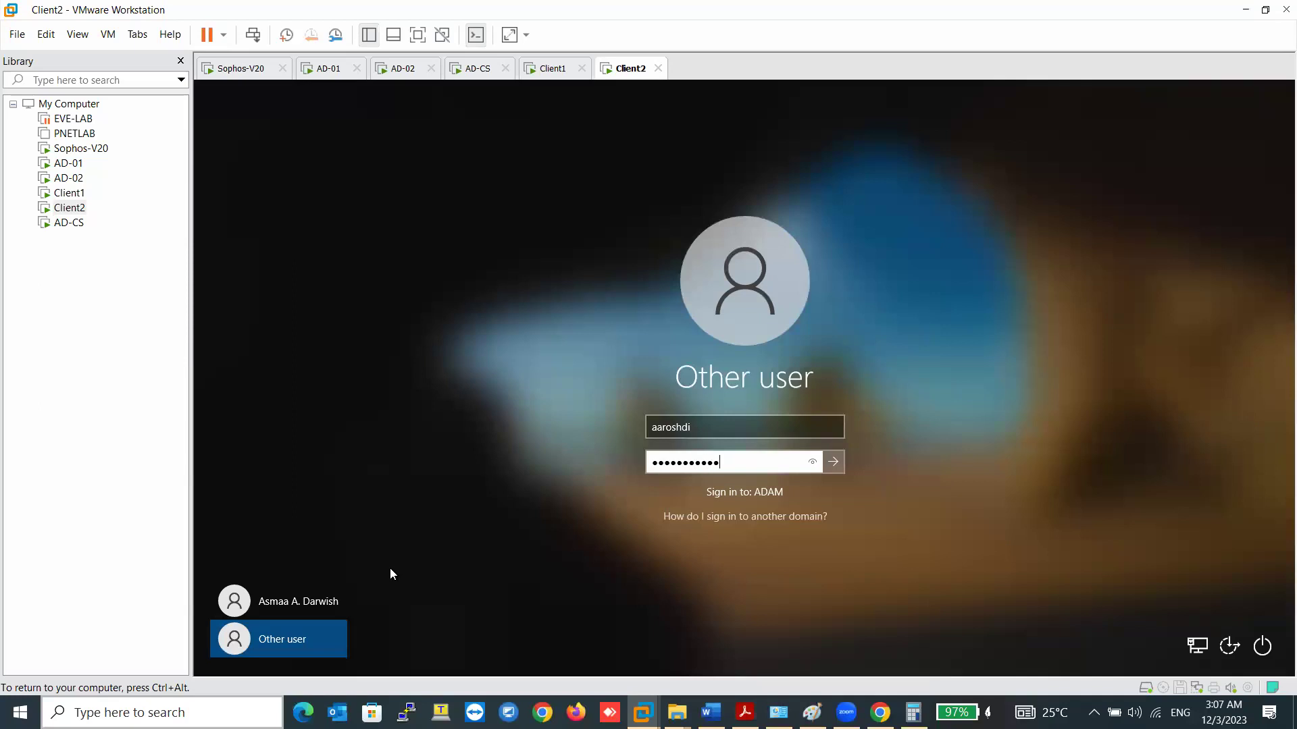
key(Return)
- On Client1, open the Sophos Firewall live users list
key(ctrl+alt)
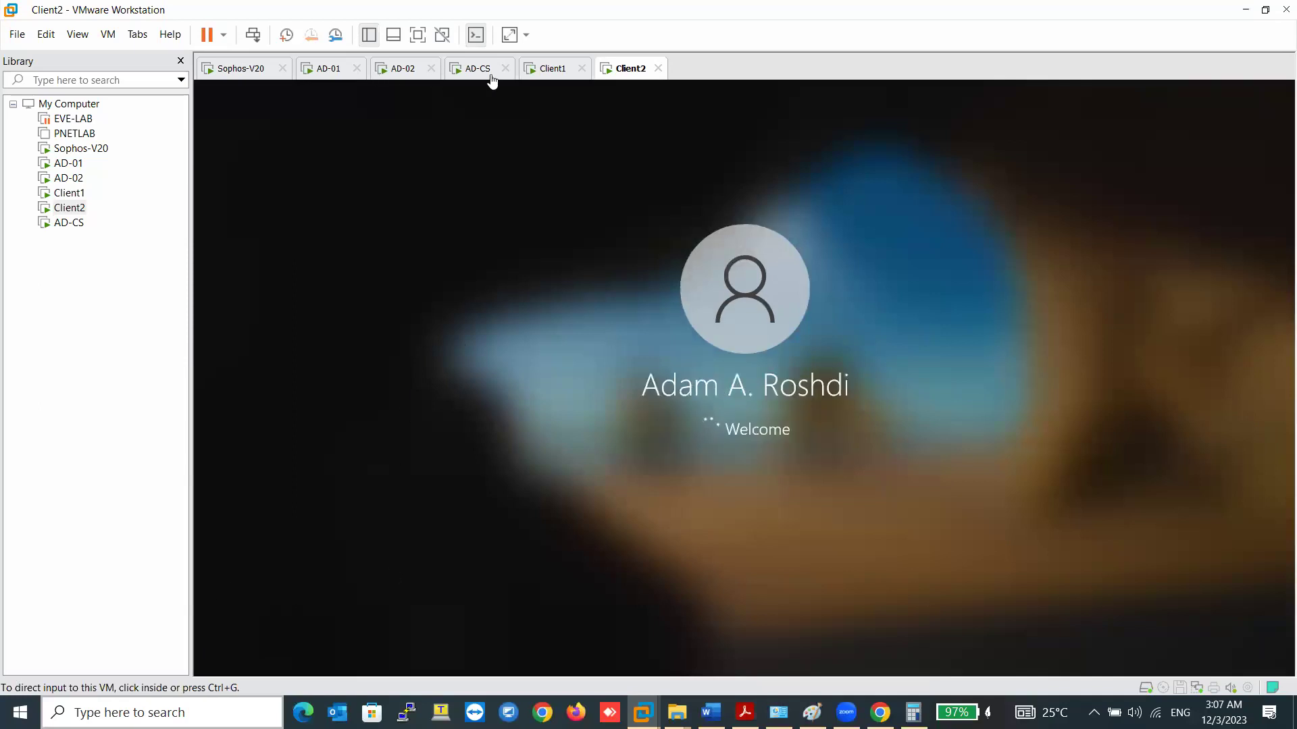
click(534, 76)
click(546, 309)
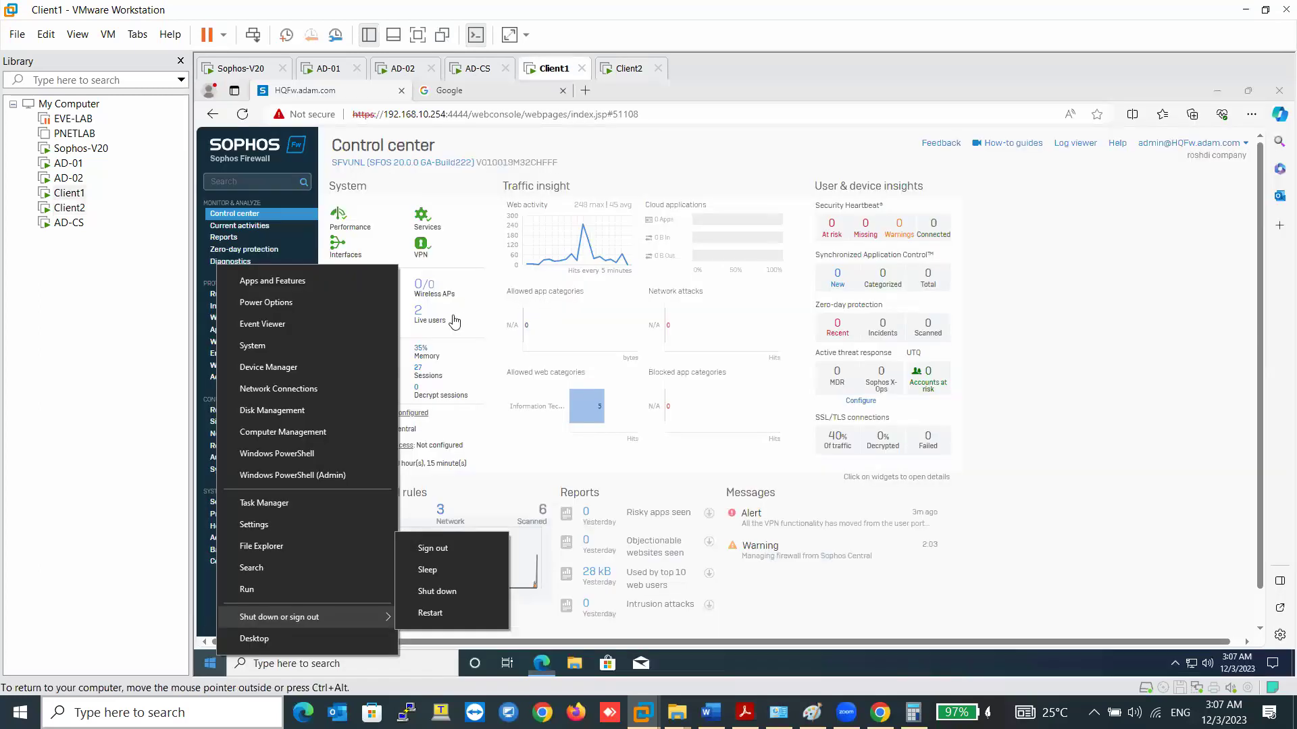
click(425, 323)
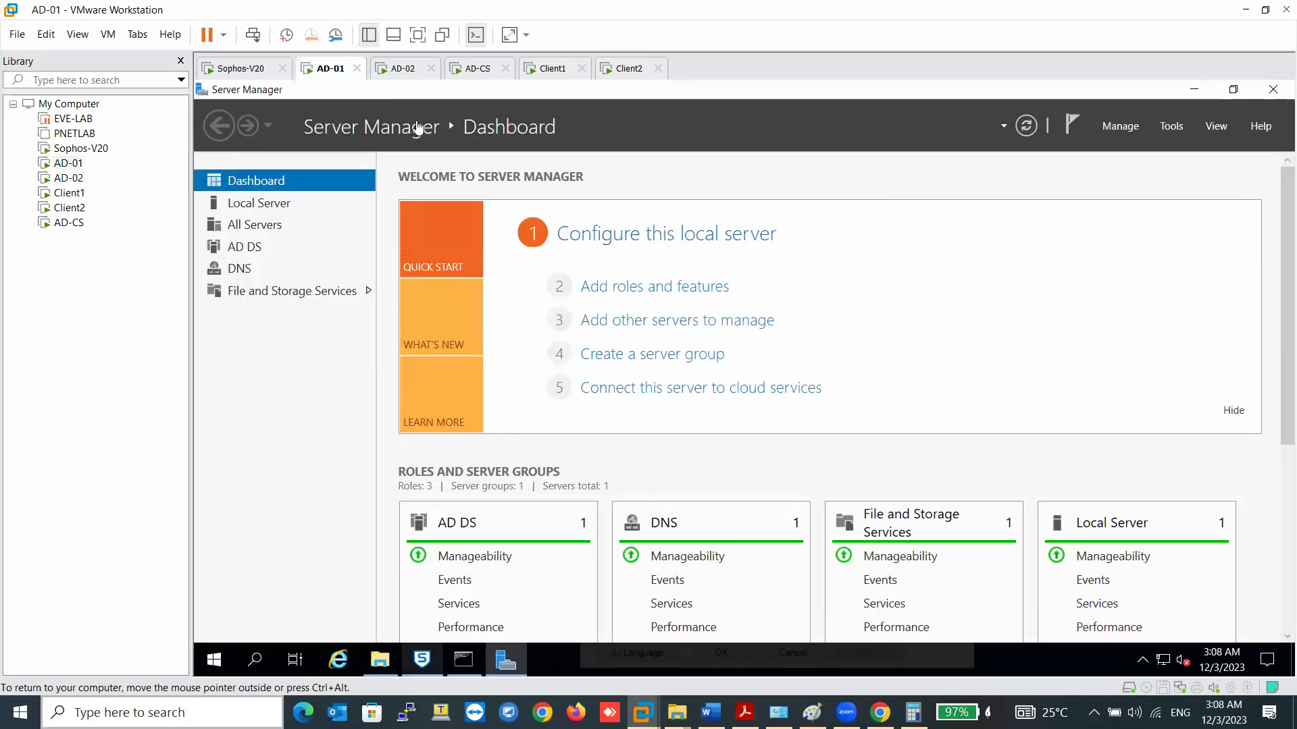
- Show the STAS live users list and check the sessions on Client1 and Client2
click(421, 660)
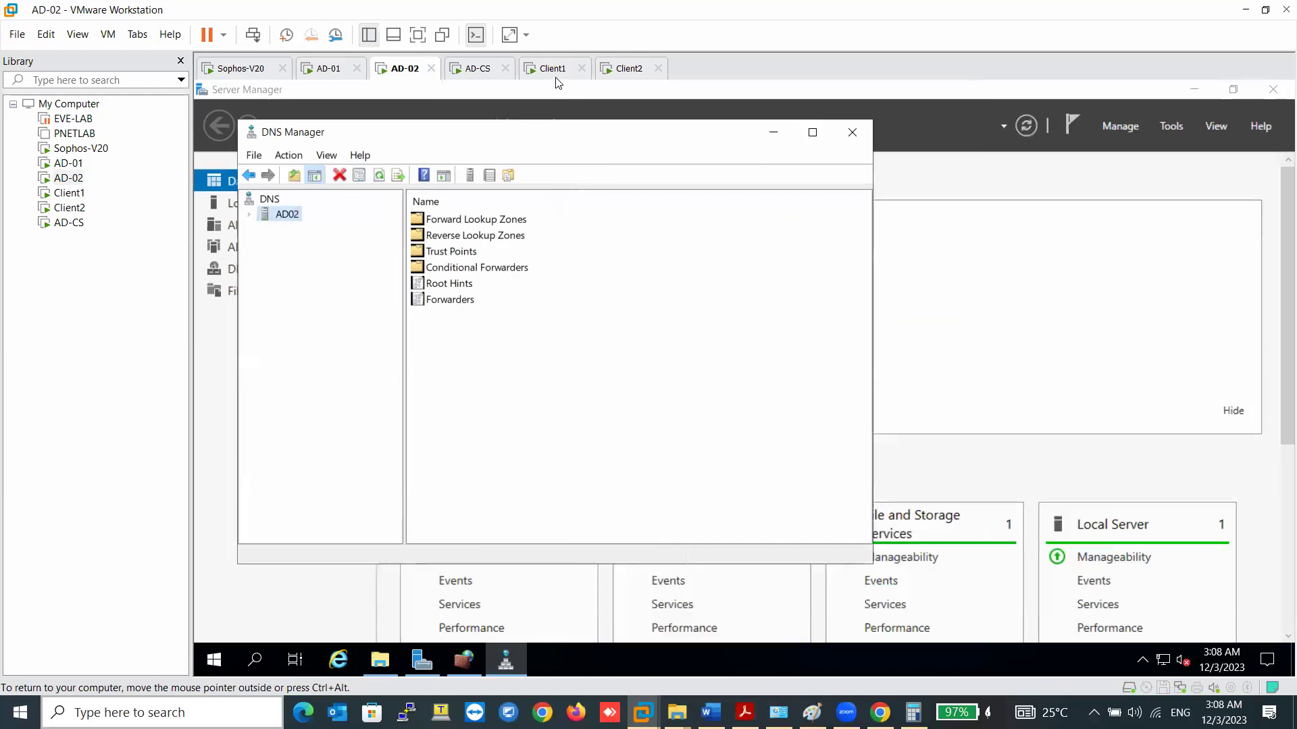
click(549, 68)
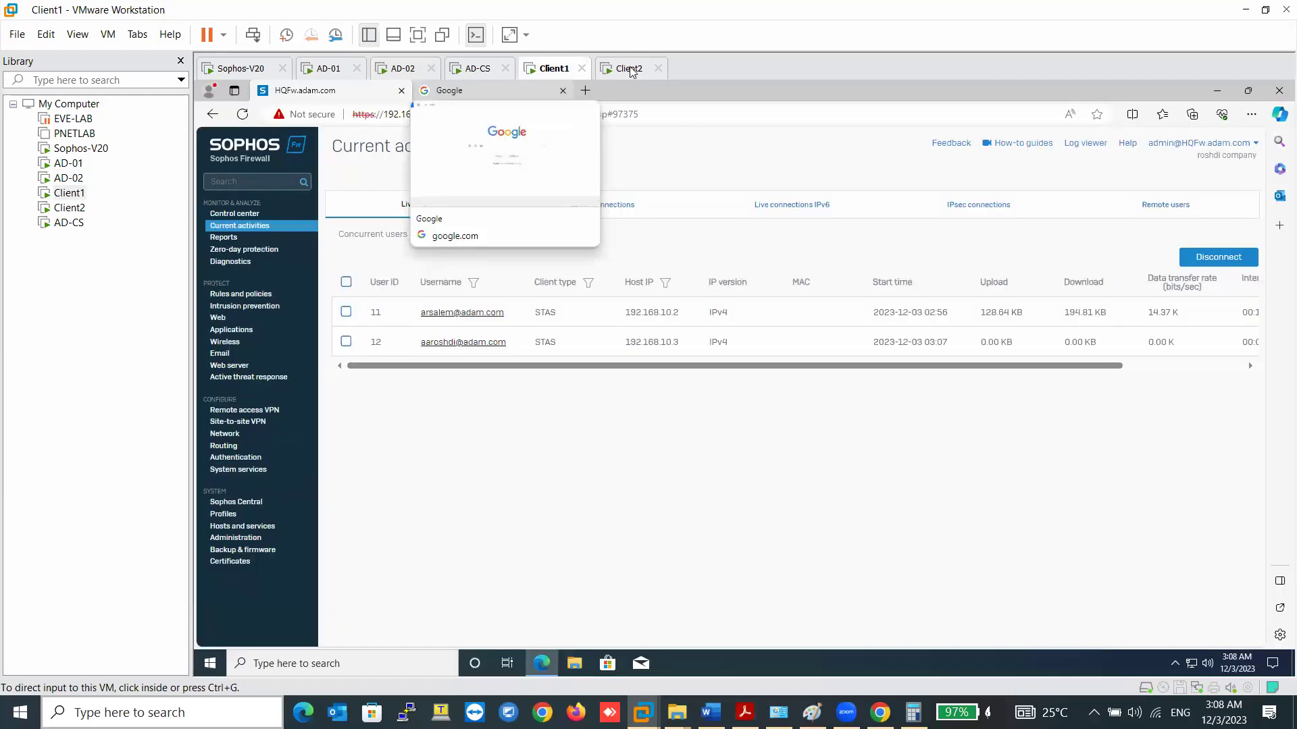
click(626, 68)
click(628, 279)
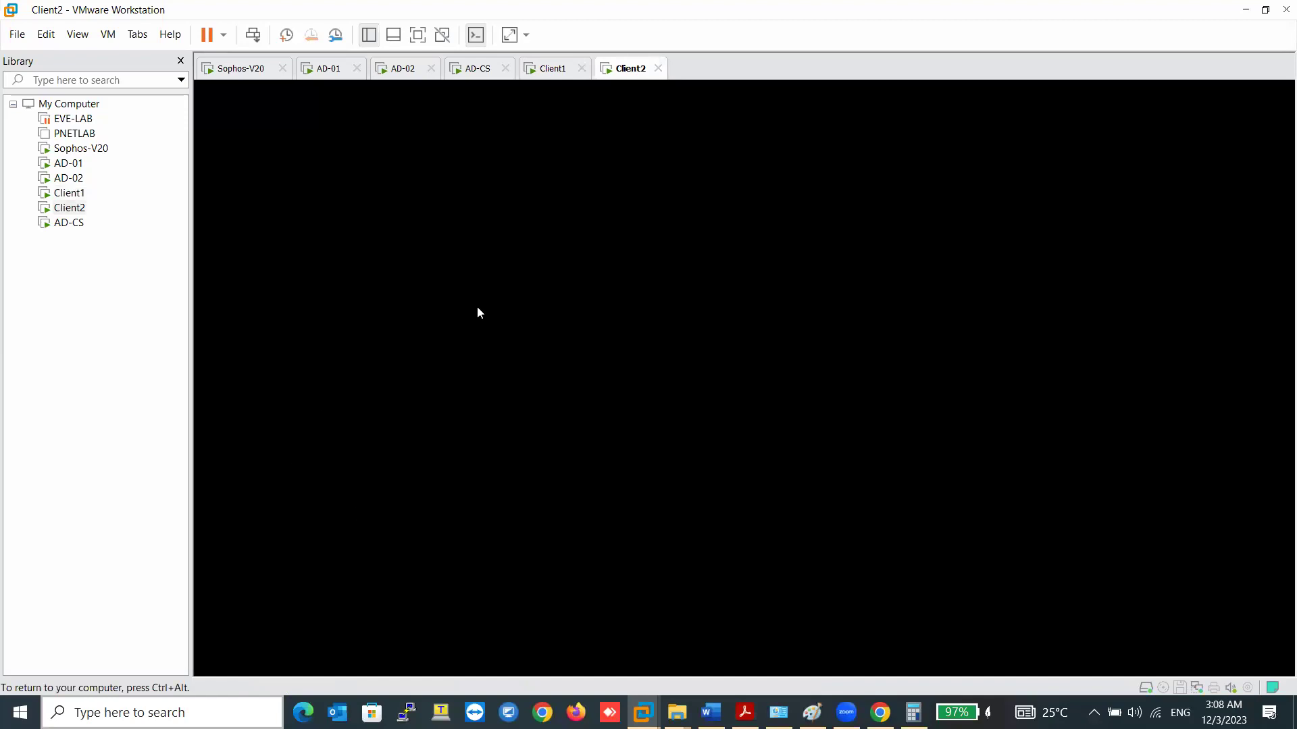
key(ctrl+alt)
click(550, 70)
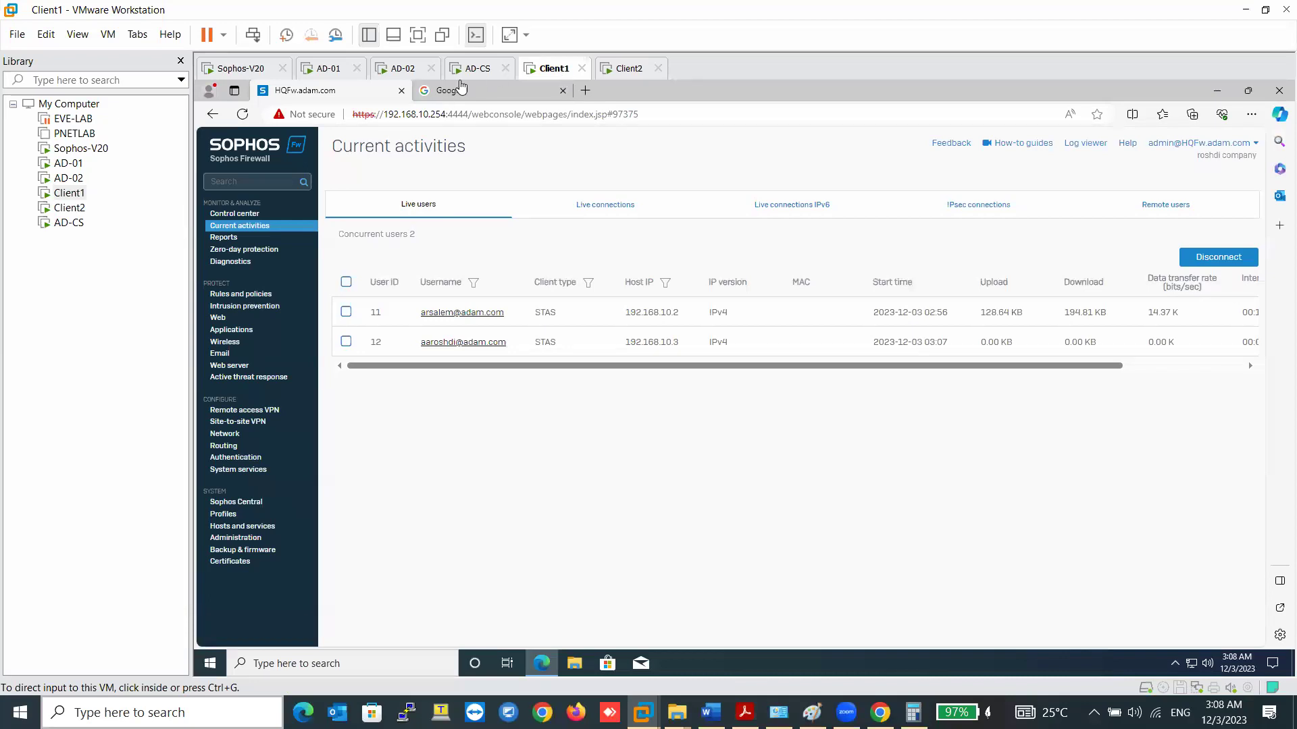
click(616, 68)
click(661, 219)
key(ctrl+alt)
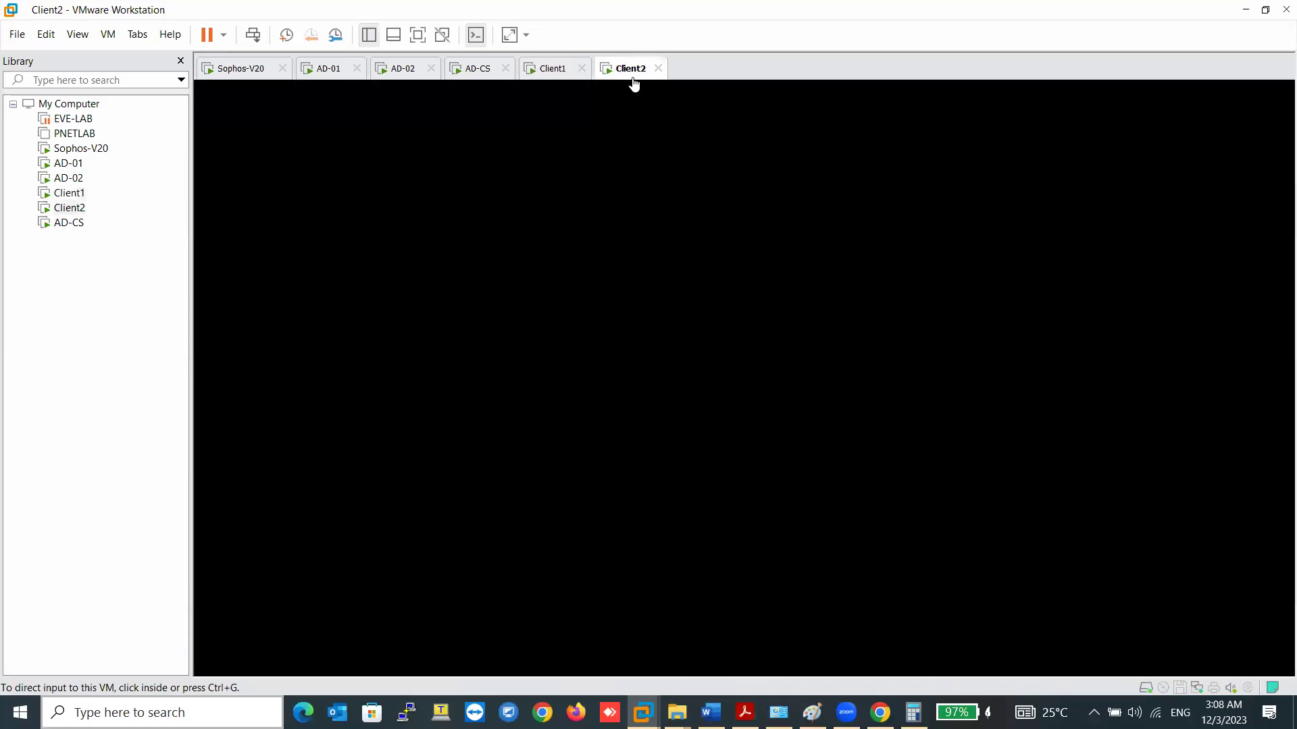
click(552, 69)
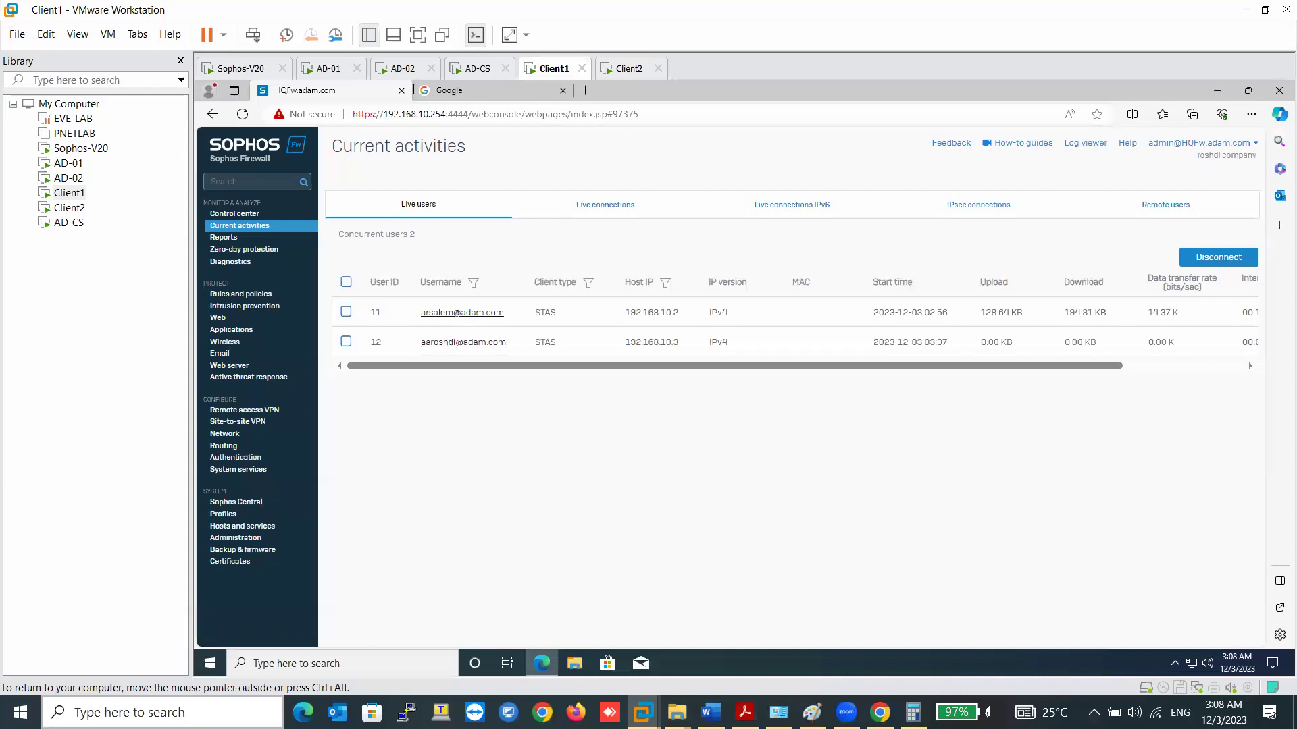
key(ctrl+alt)
- Close DNS Manager on AD-02 and the STAS Live Users dialog on AD-01
click(411, 76)
click(852, 133)
key(ctrl+alt)
click(328, 68)
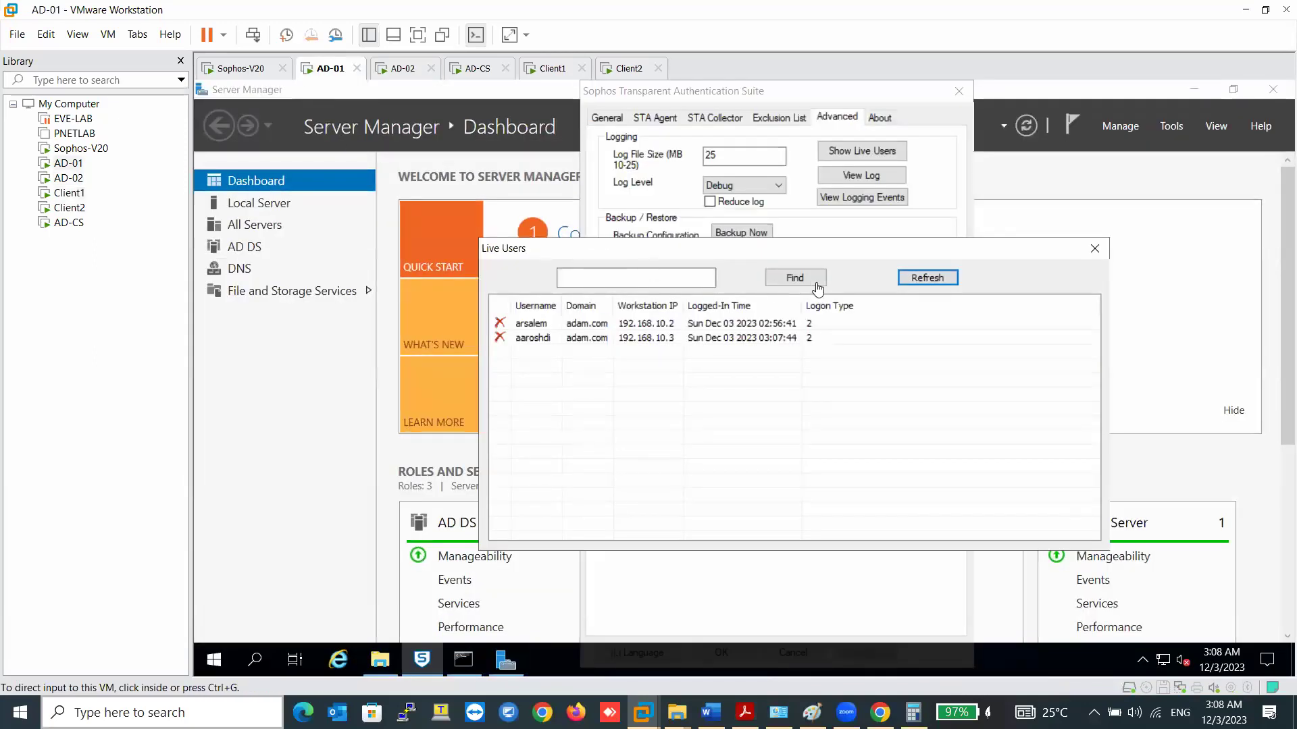
click(1094, 249)
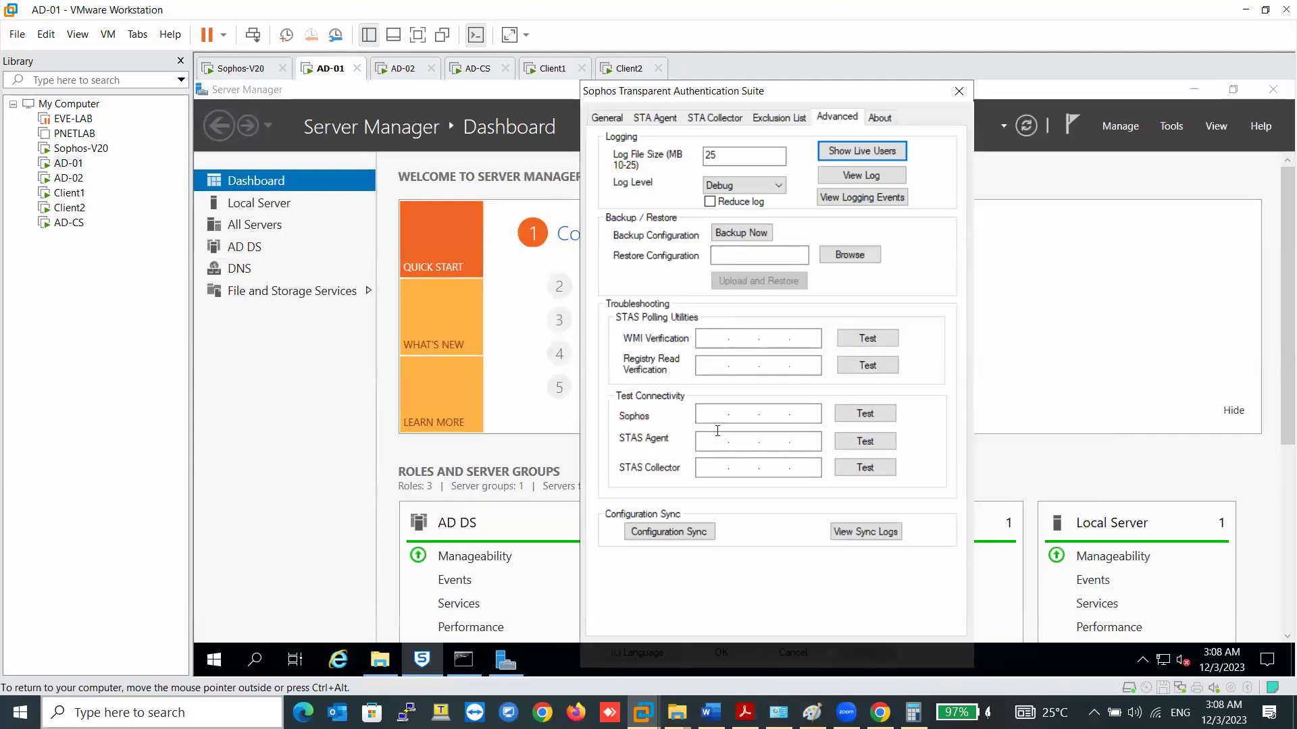
- Review STAS agent and collector tabs, ending on General: agent started, adam.com, appliance 192.168.10.254
click(661, 123)
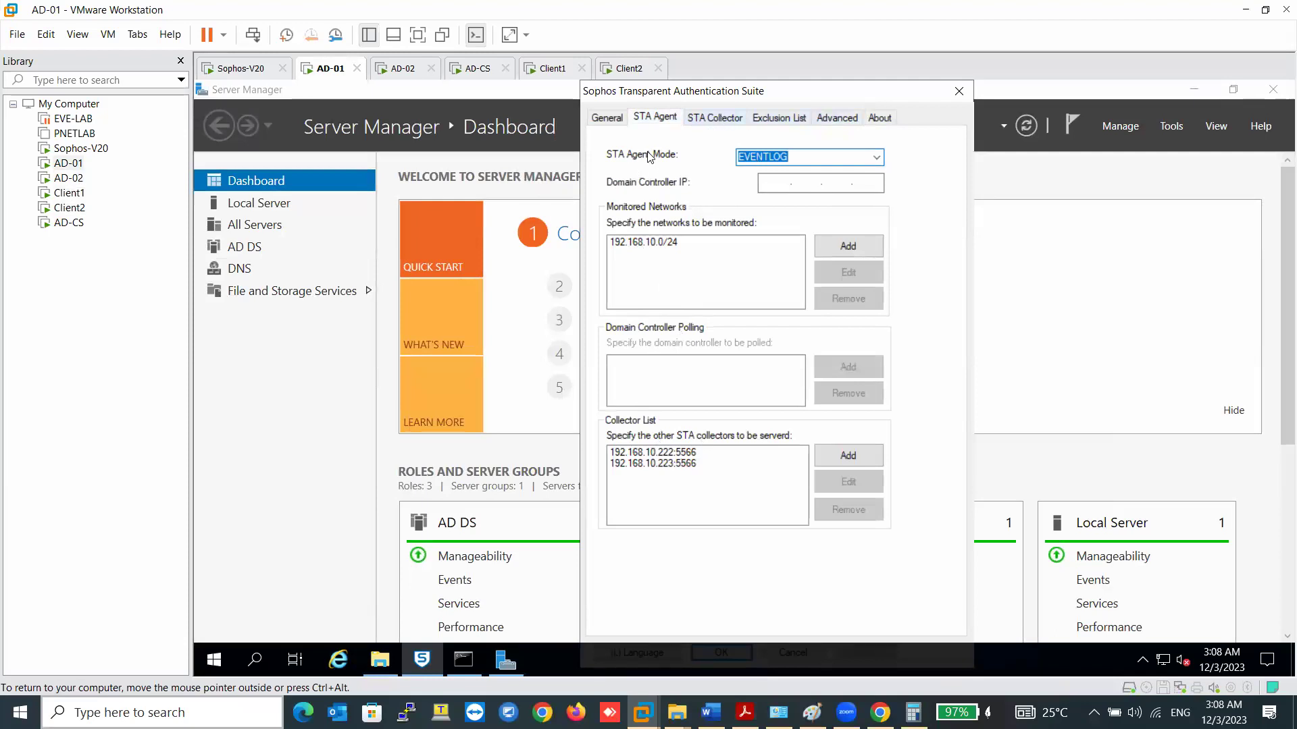
key(ctrl+Tab)
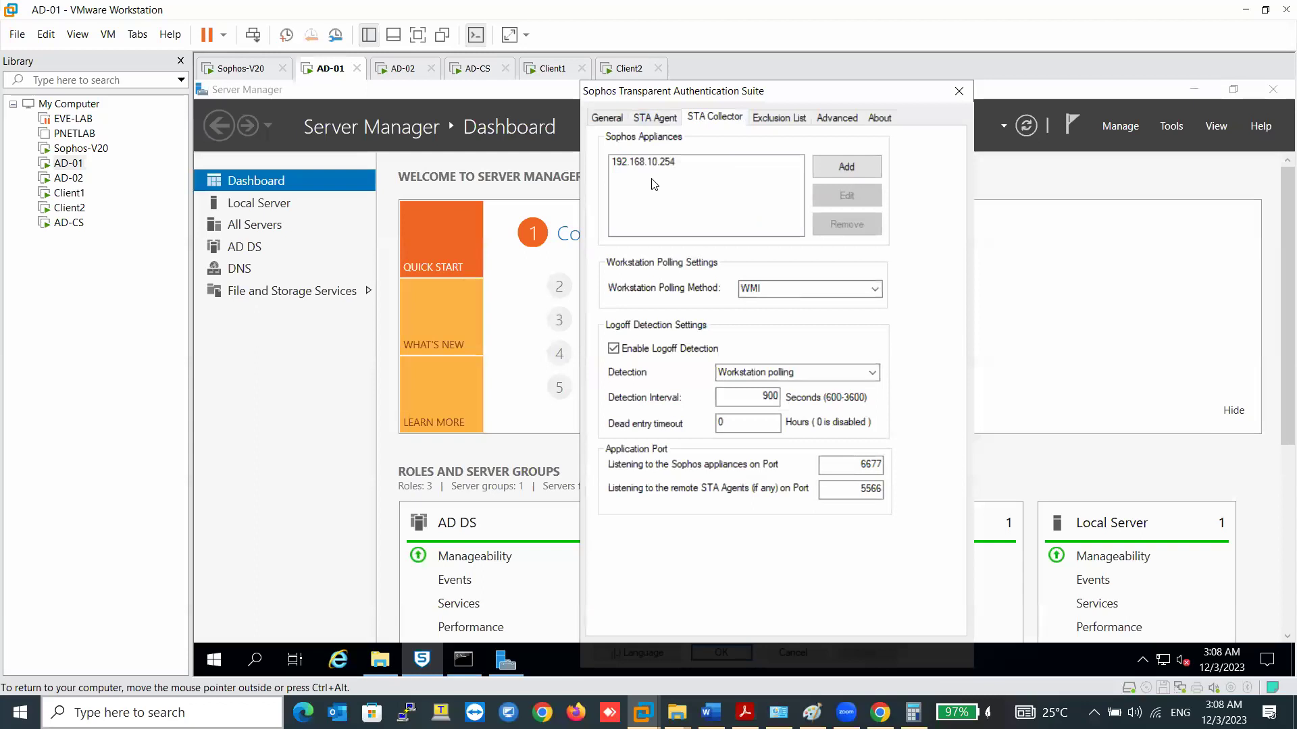
click(661, 122)
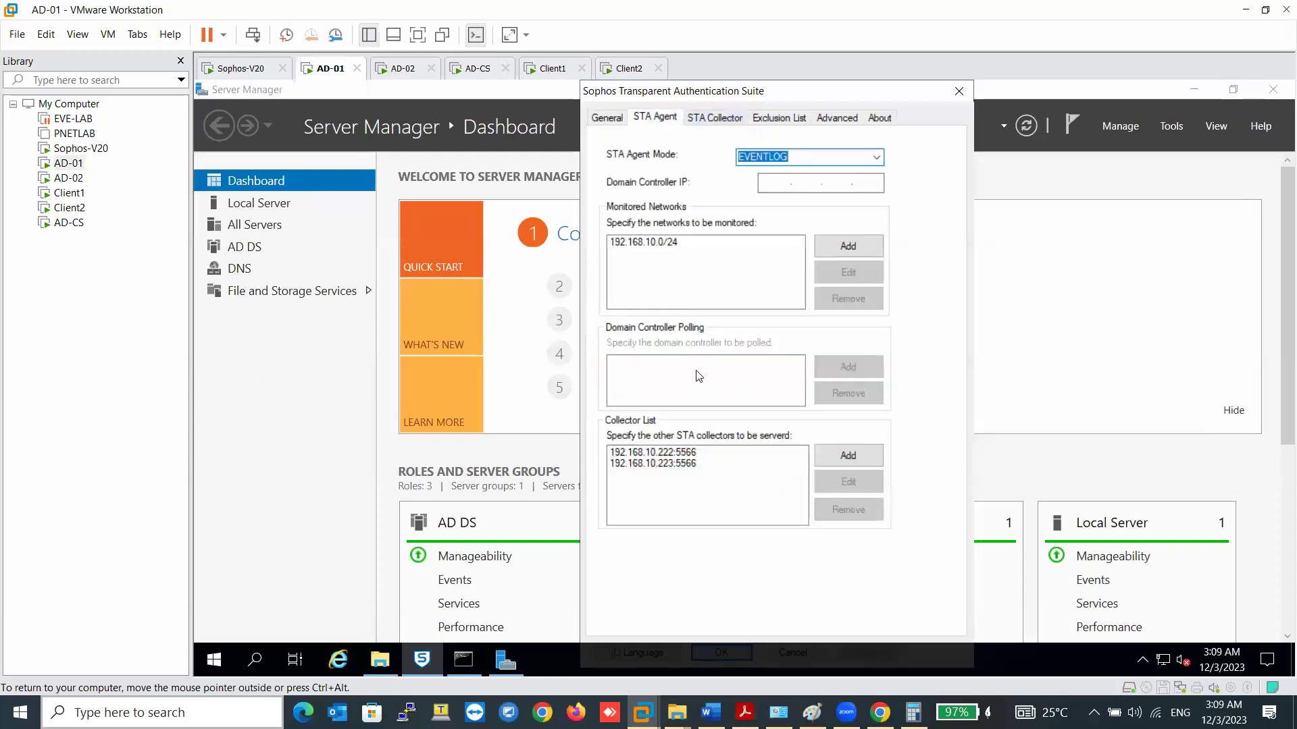
key(ctrl+shift+Tab)
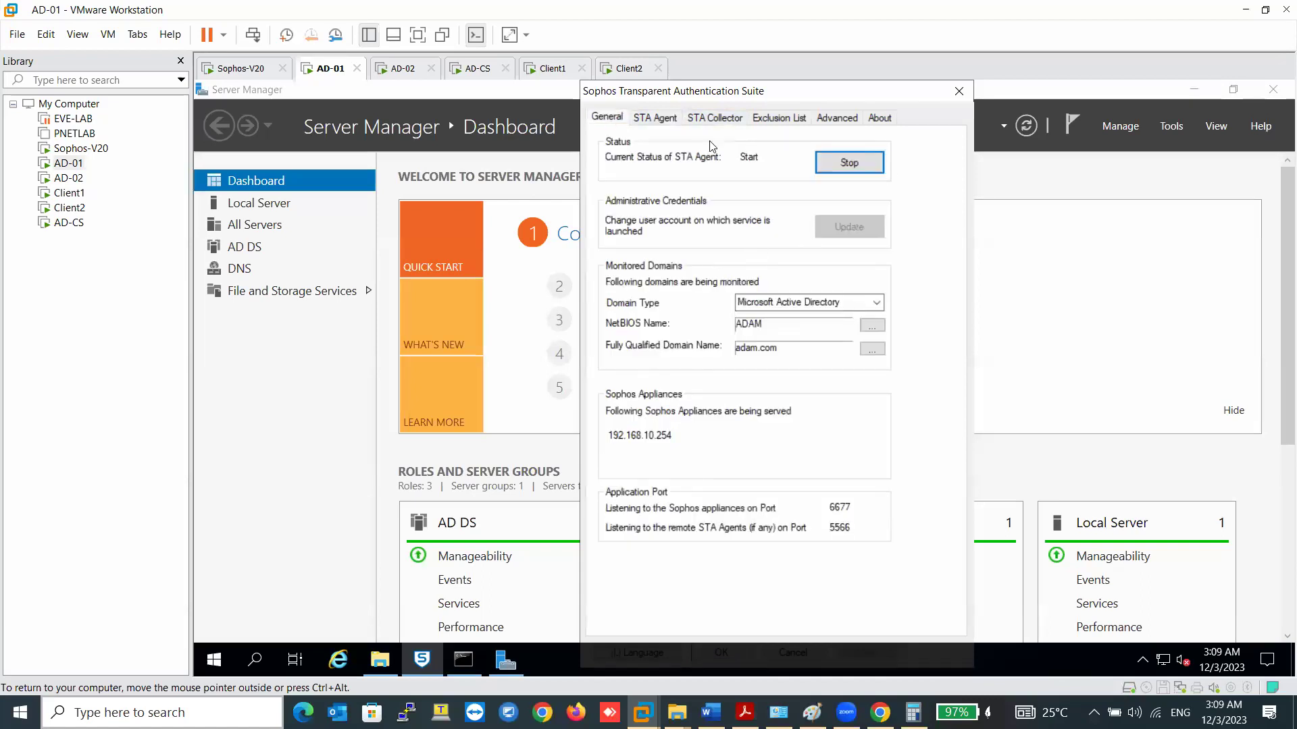
- Send Ctrl+Alt+Del to Client2 and sign out its current session
click(629, 68)
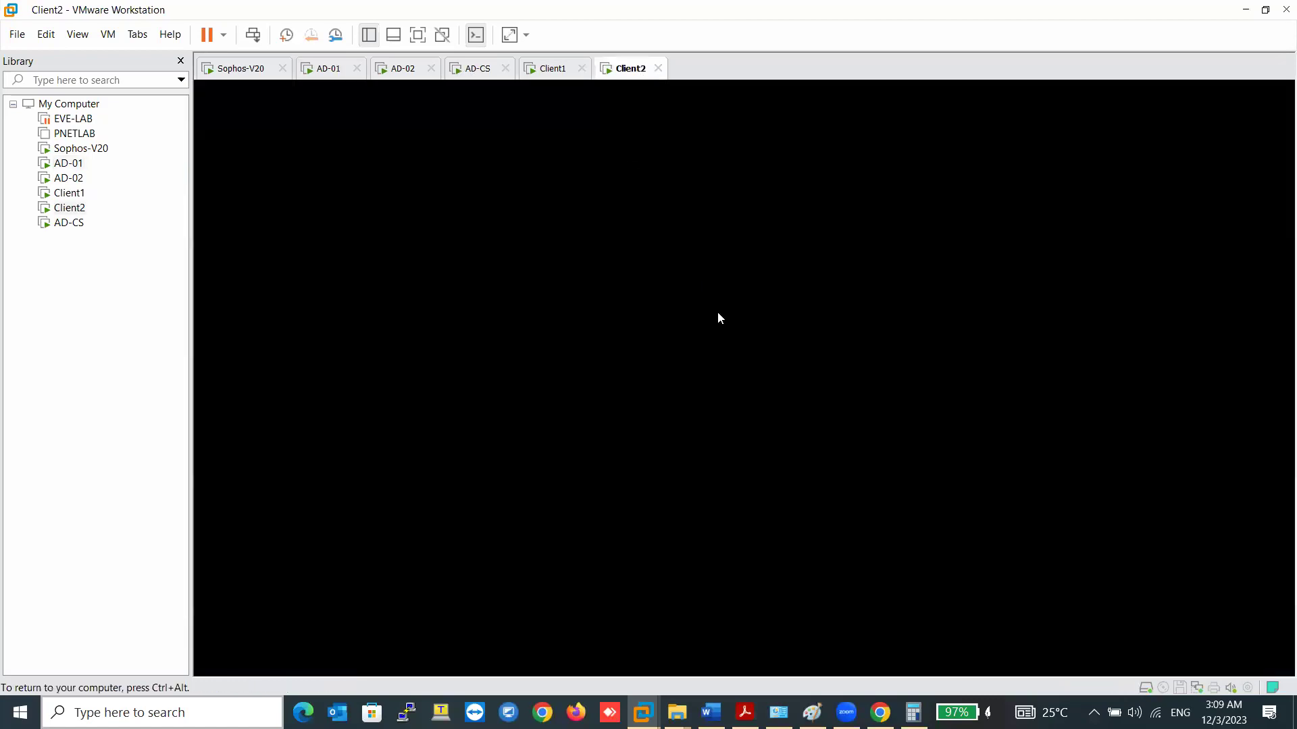
right_click(640, 76)
click(696, 169)
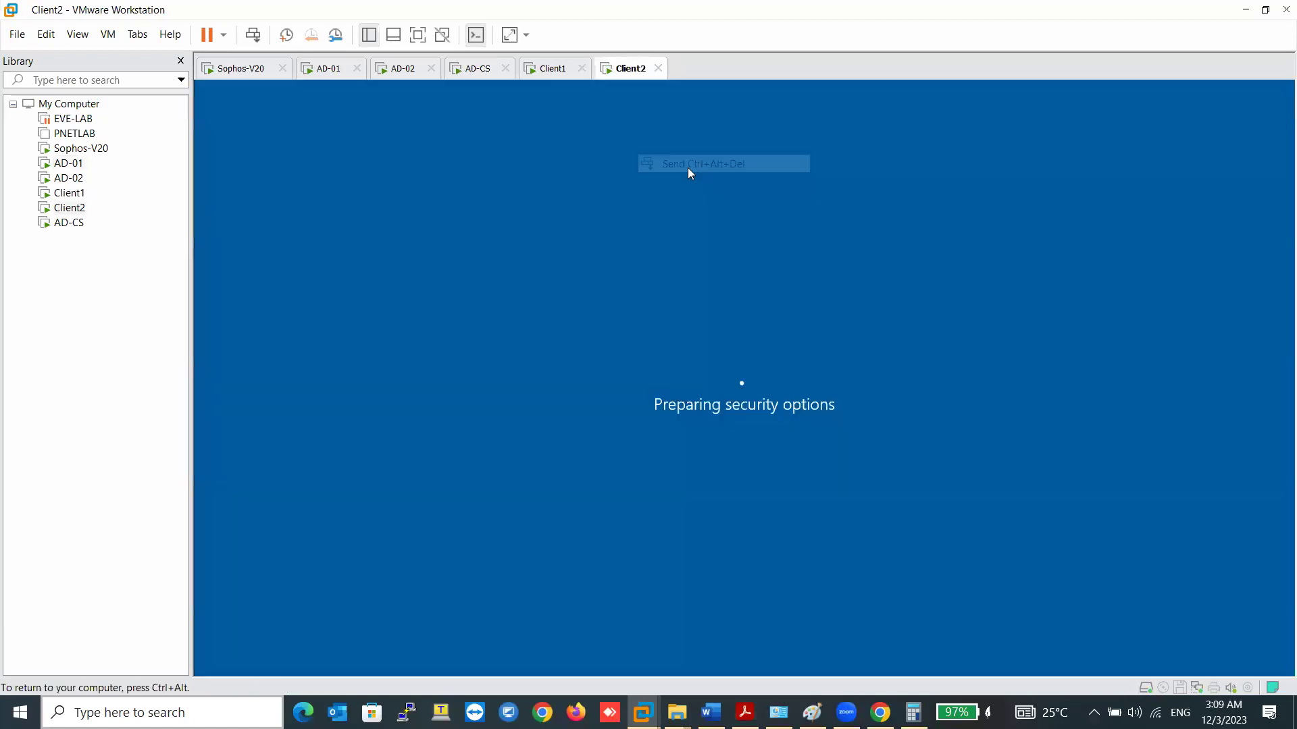
click(743, 442)
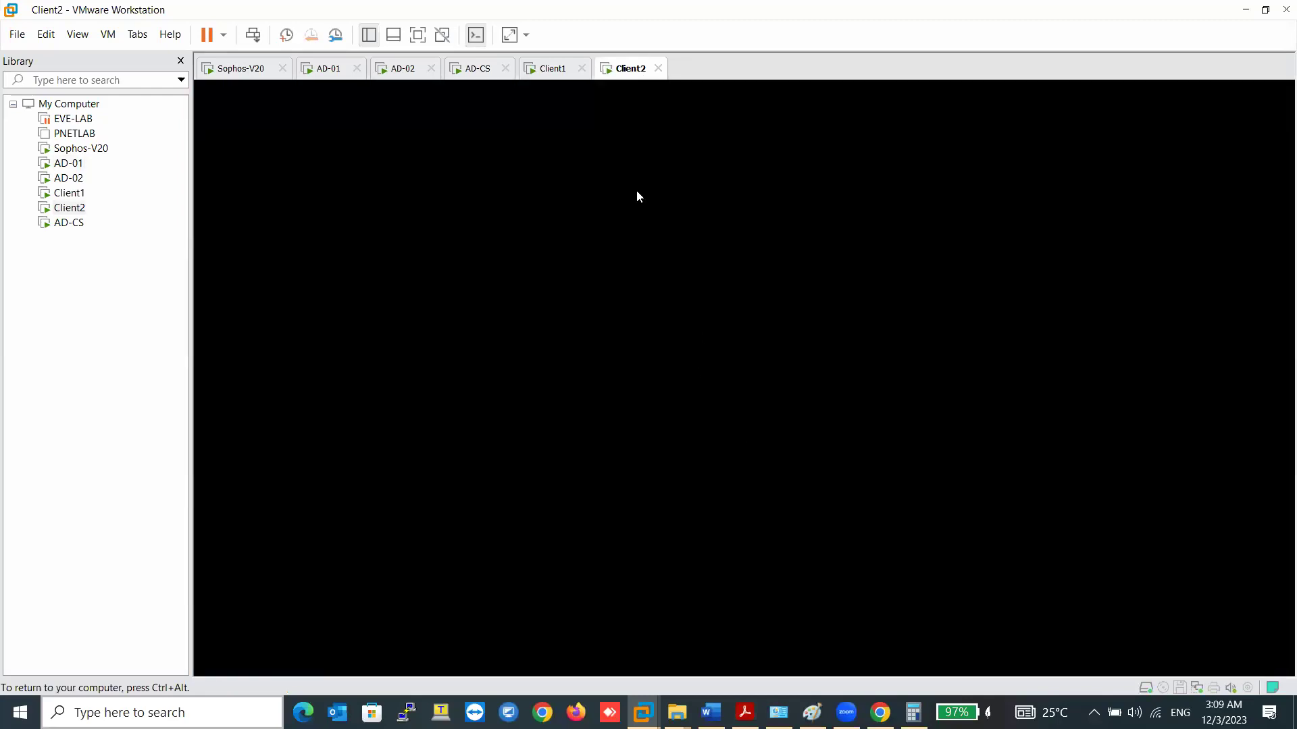
right_click(638, 73)
click(689, 162)
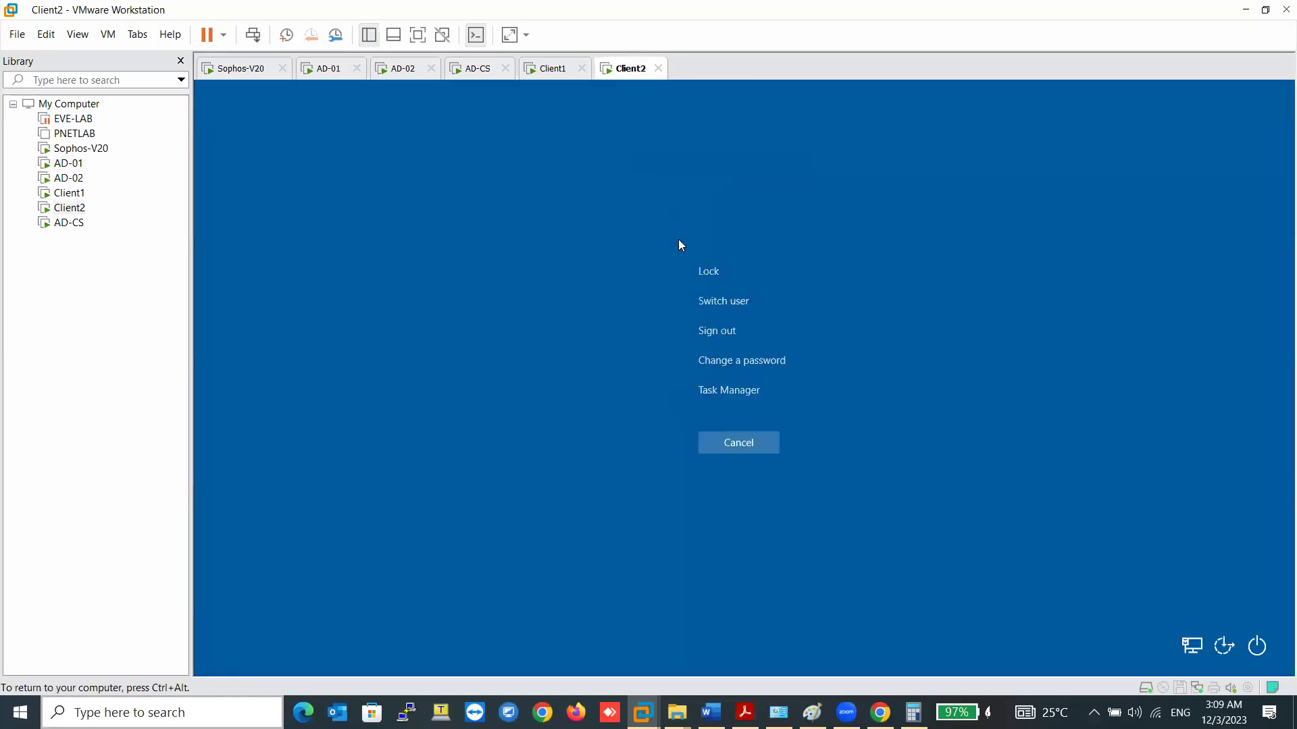
click(719, 331)
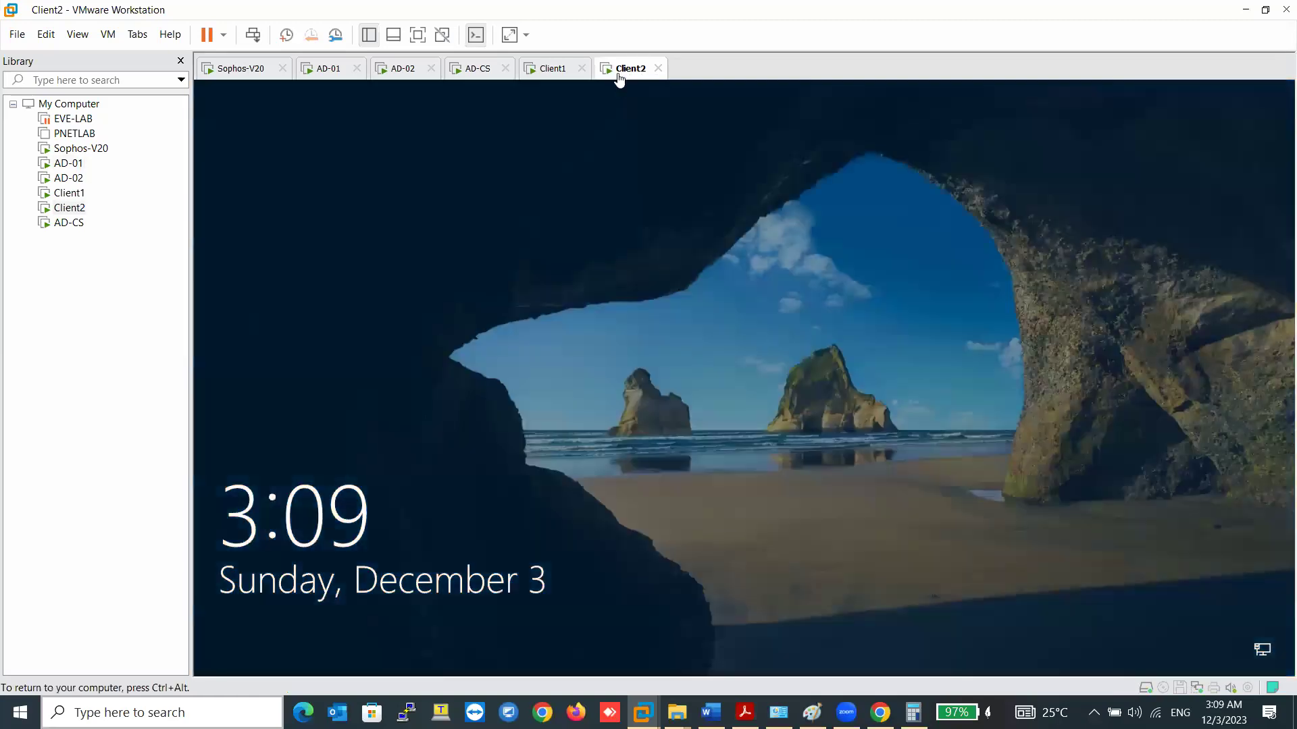
- Sign back into Client2 with the domain password, then view Client1's two STAS live users
right_click(618, 70)
click(676, 157)
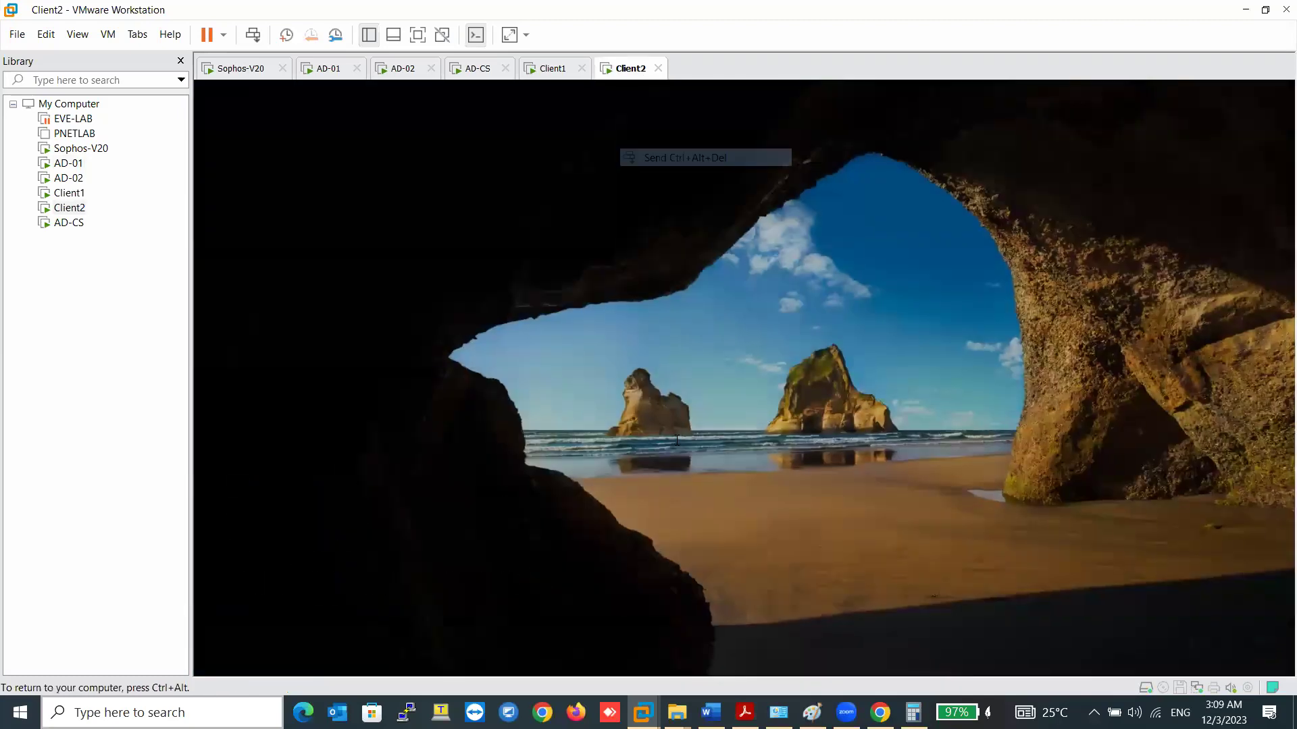
text(•)
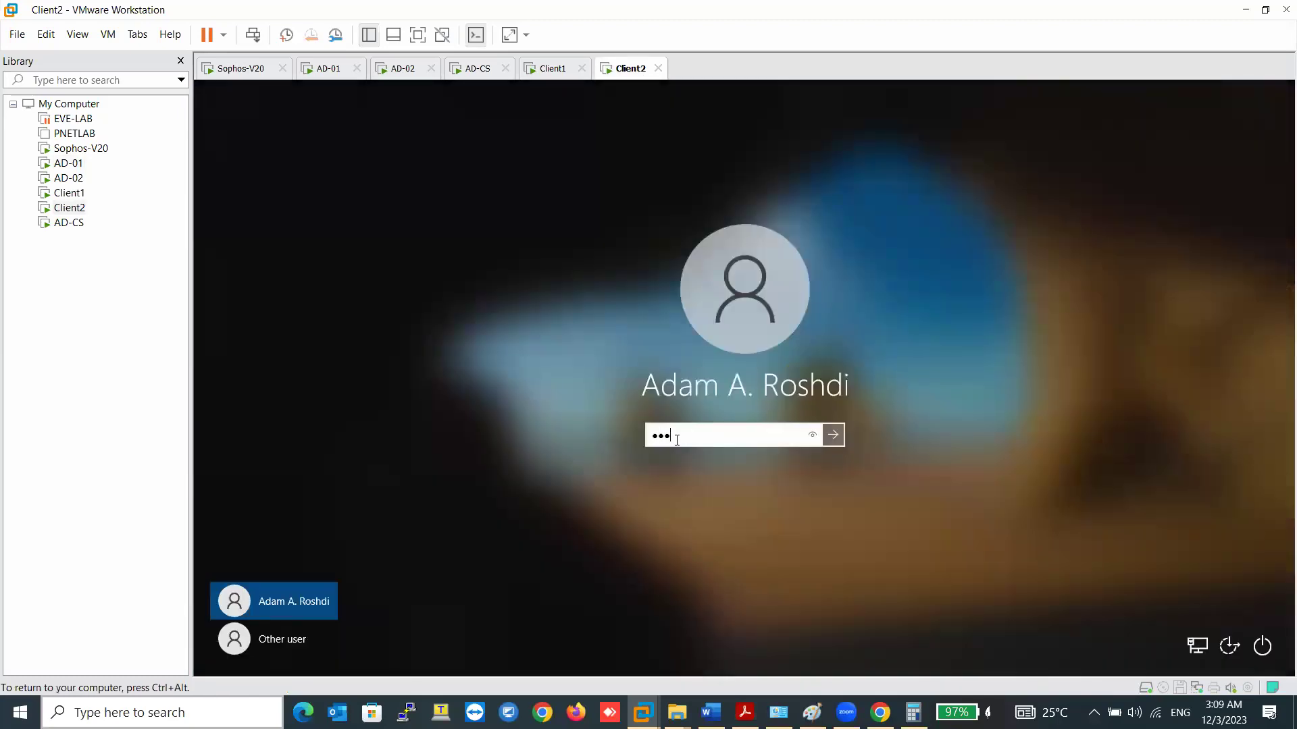
text(*)
key(Return)
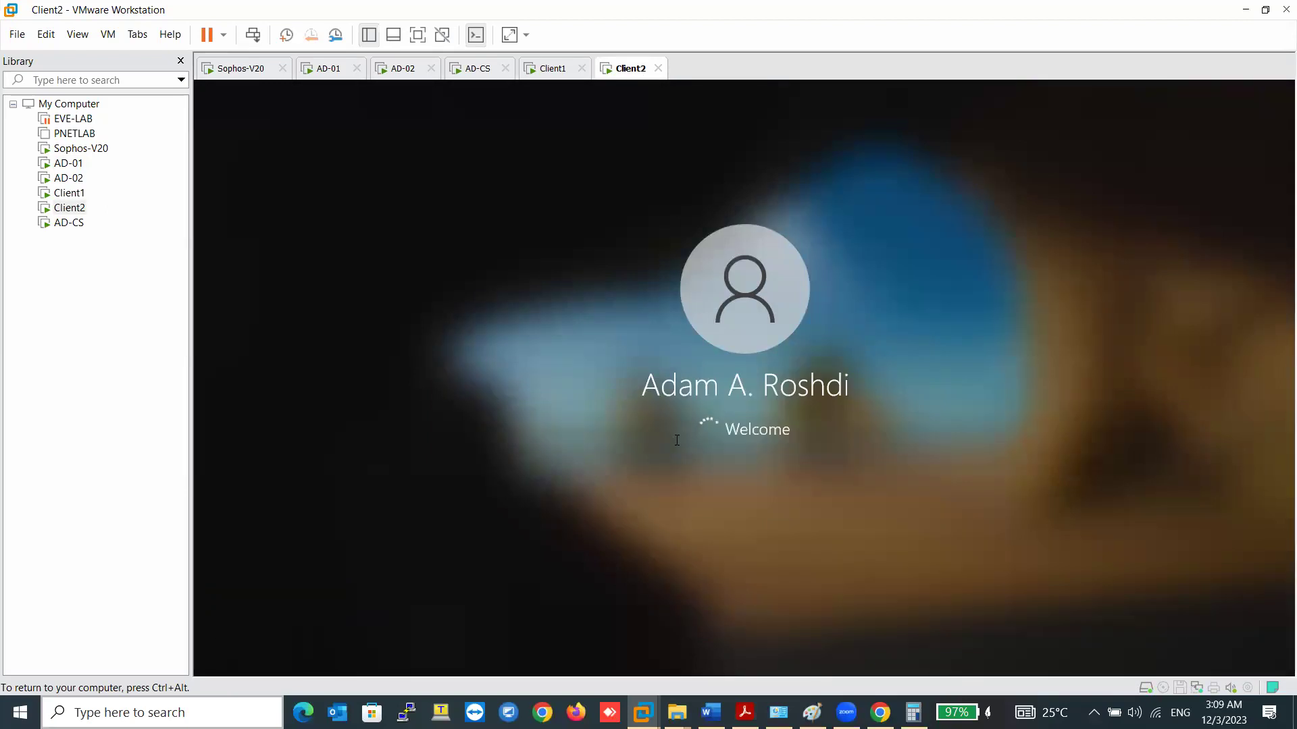
key(ctrl+alt)
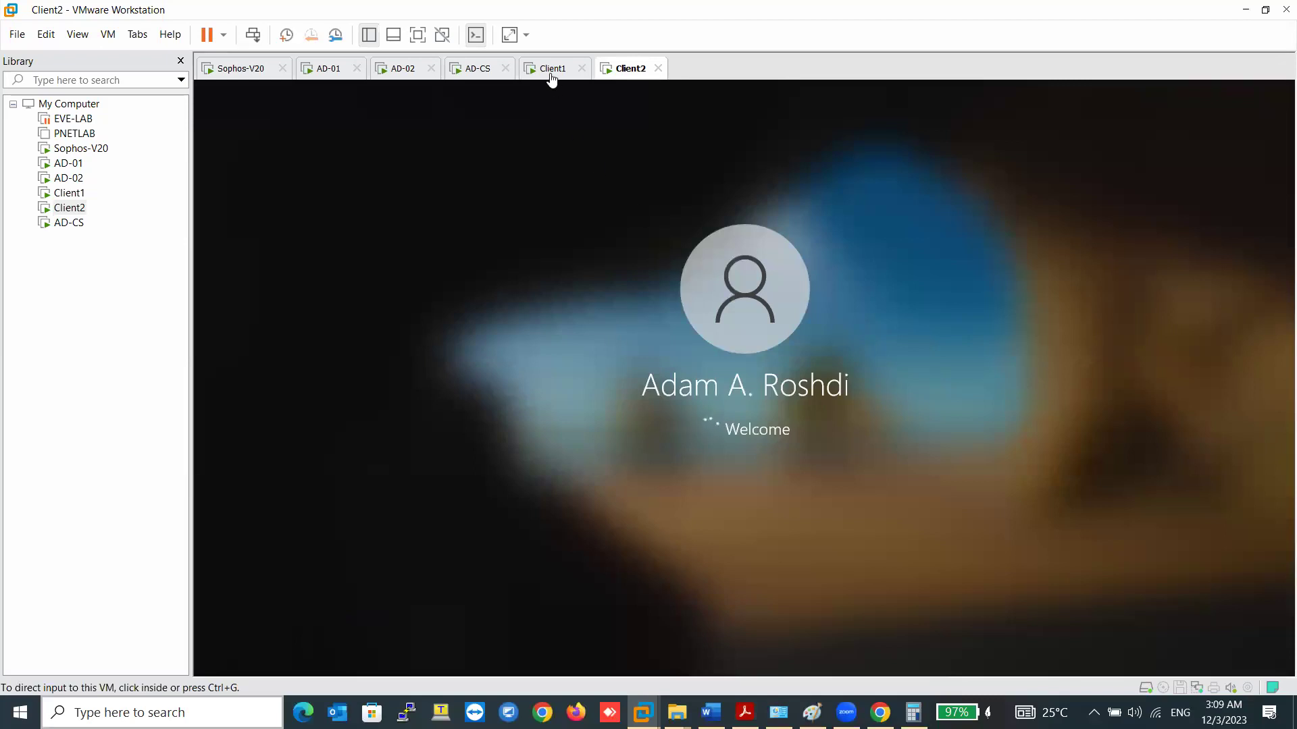
click(552, 70)
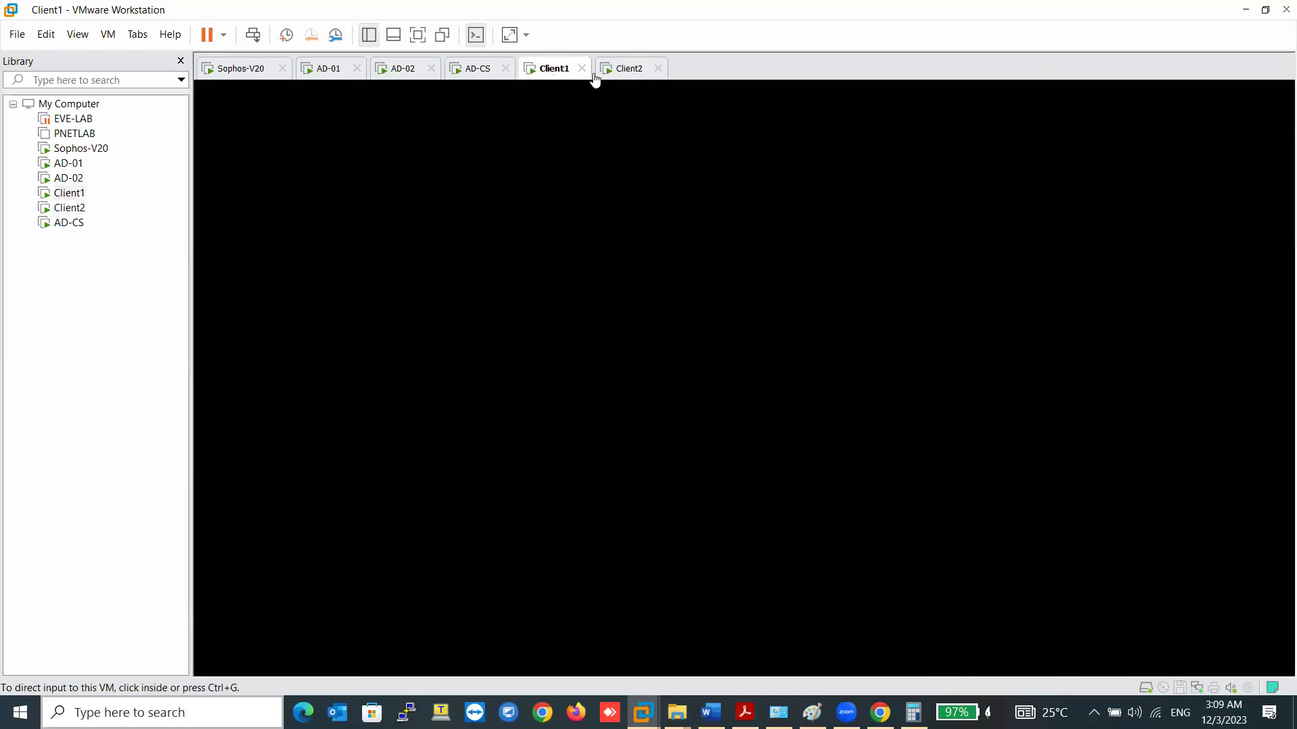
key(ctrl+Tab)
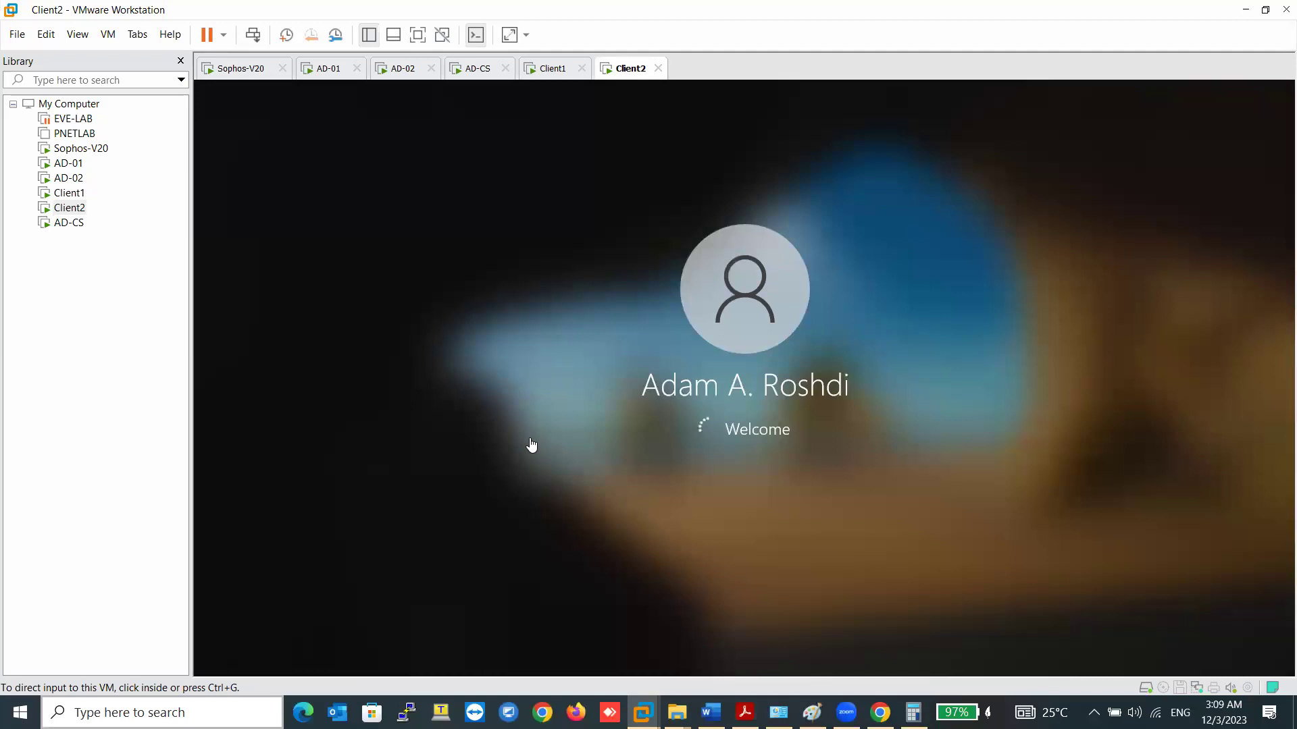
key(ctrl+shift+Tab)
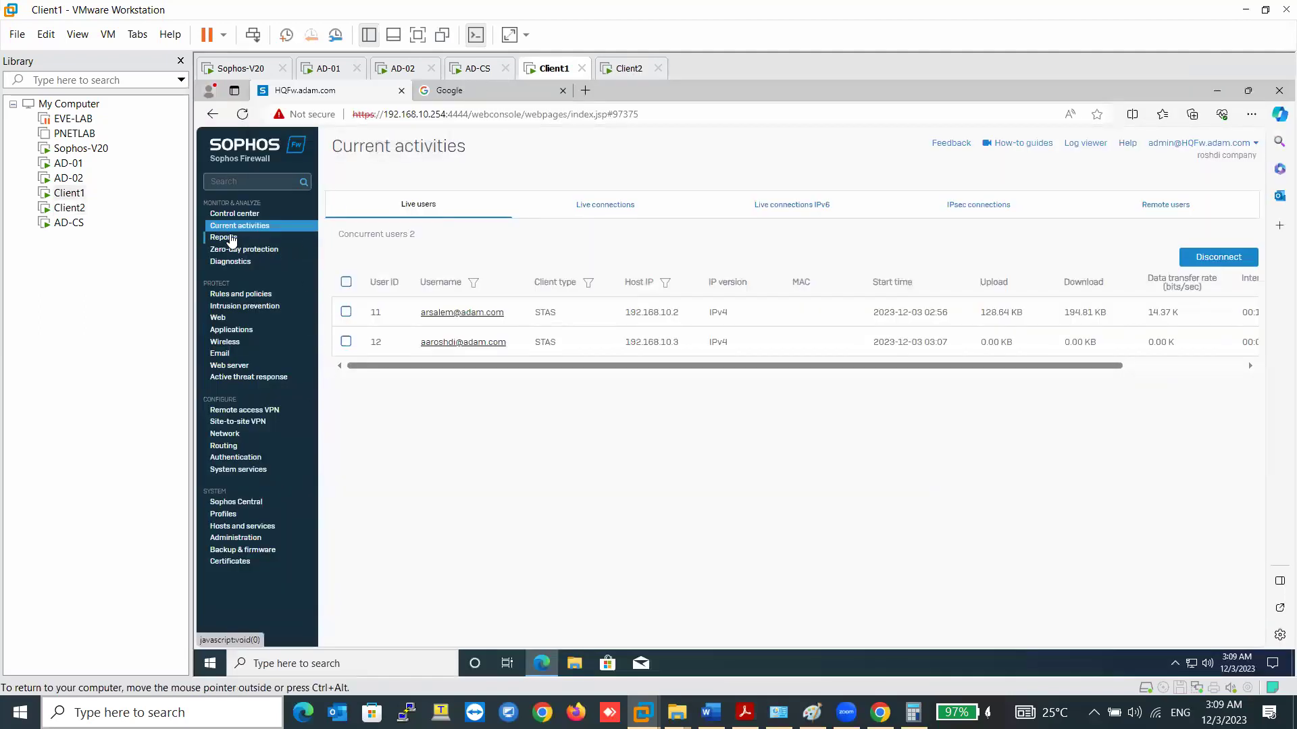
- Open Sophos Reports and filter the traffic dashboards to client.wns.windows.com
click(233, 264)
click(227, 238)
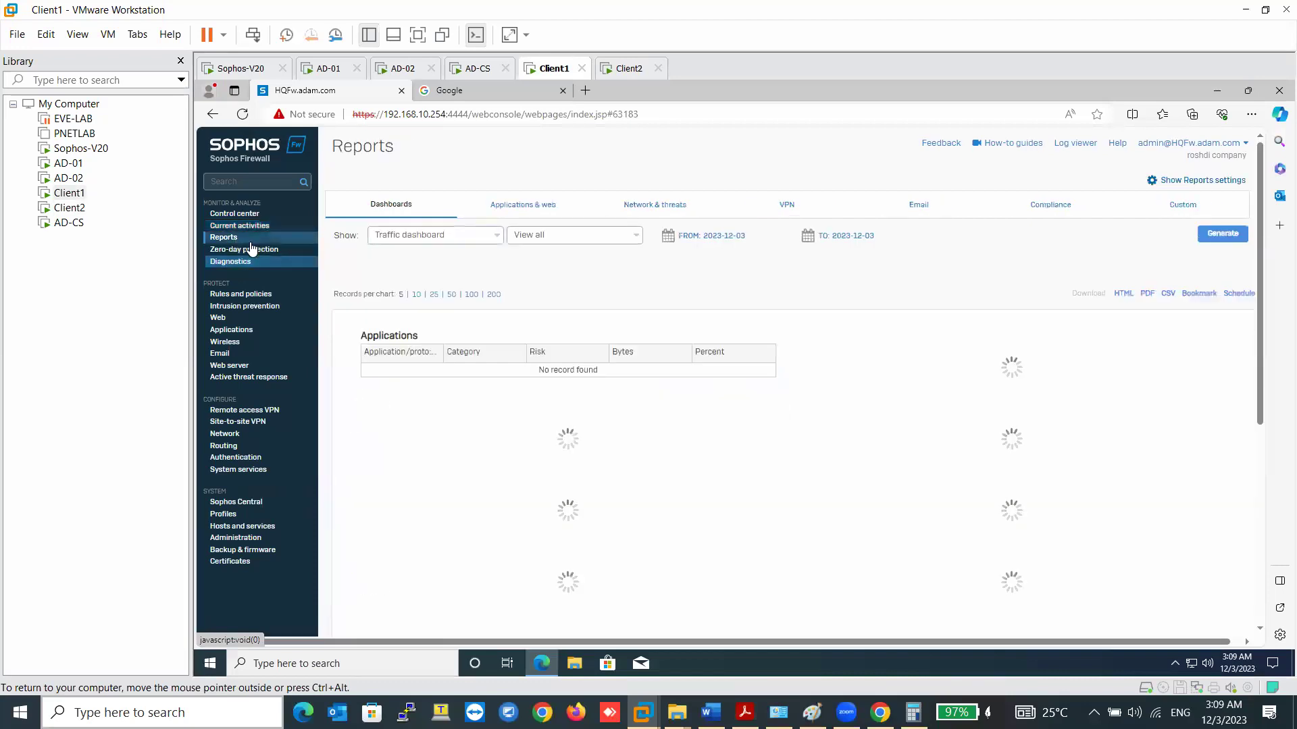
scroll(654, 442, down, 5)
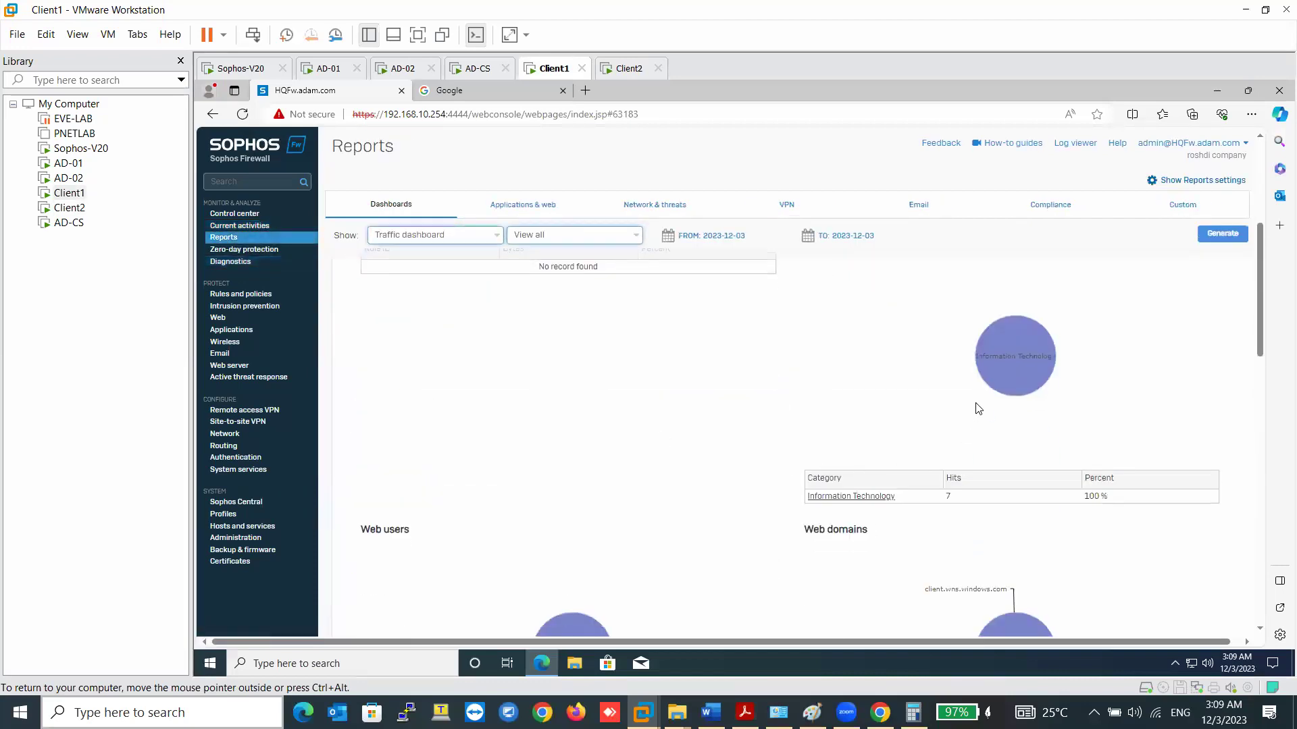
scroll(978, 408, down, 2)
scroll(997, 383, down, 4)
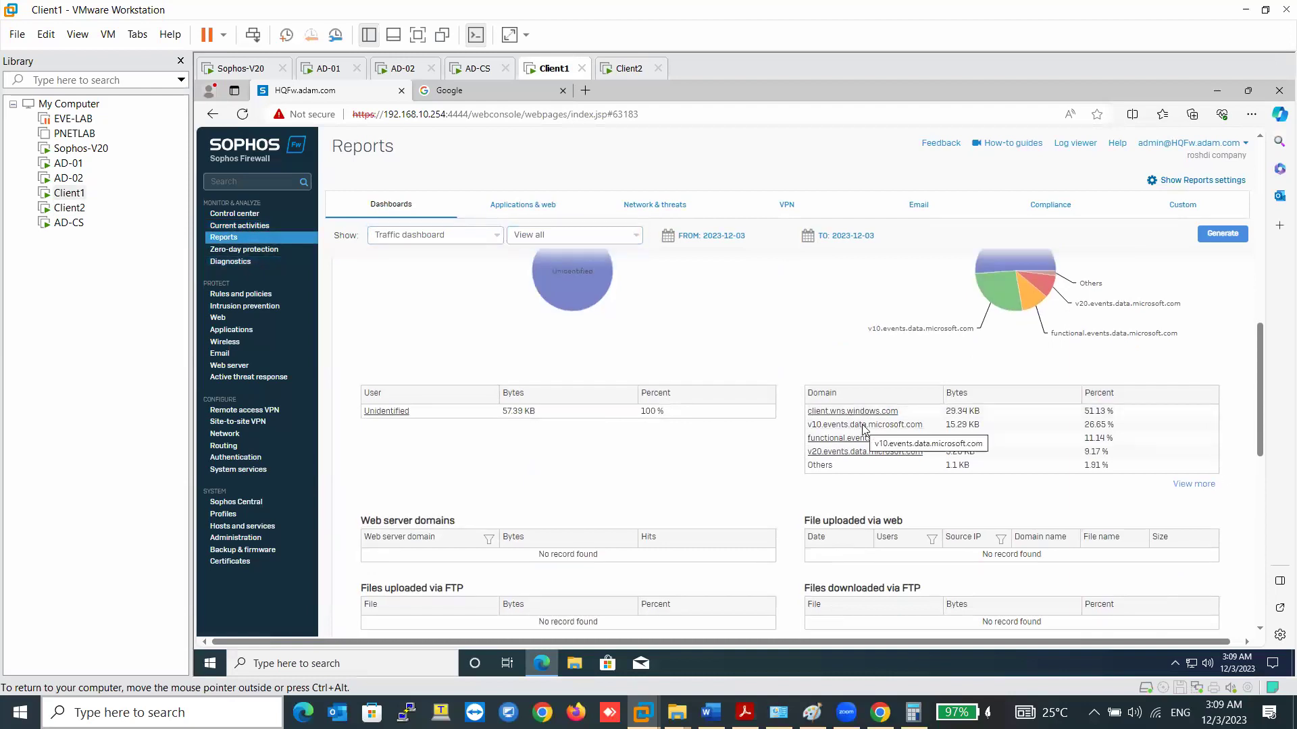
scroll(654, 458, down, 2)
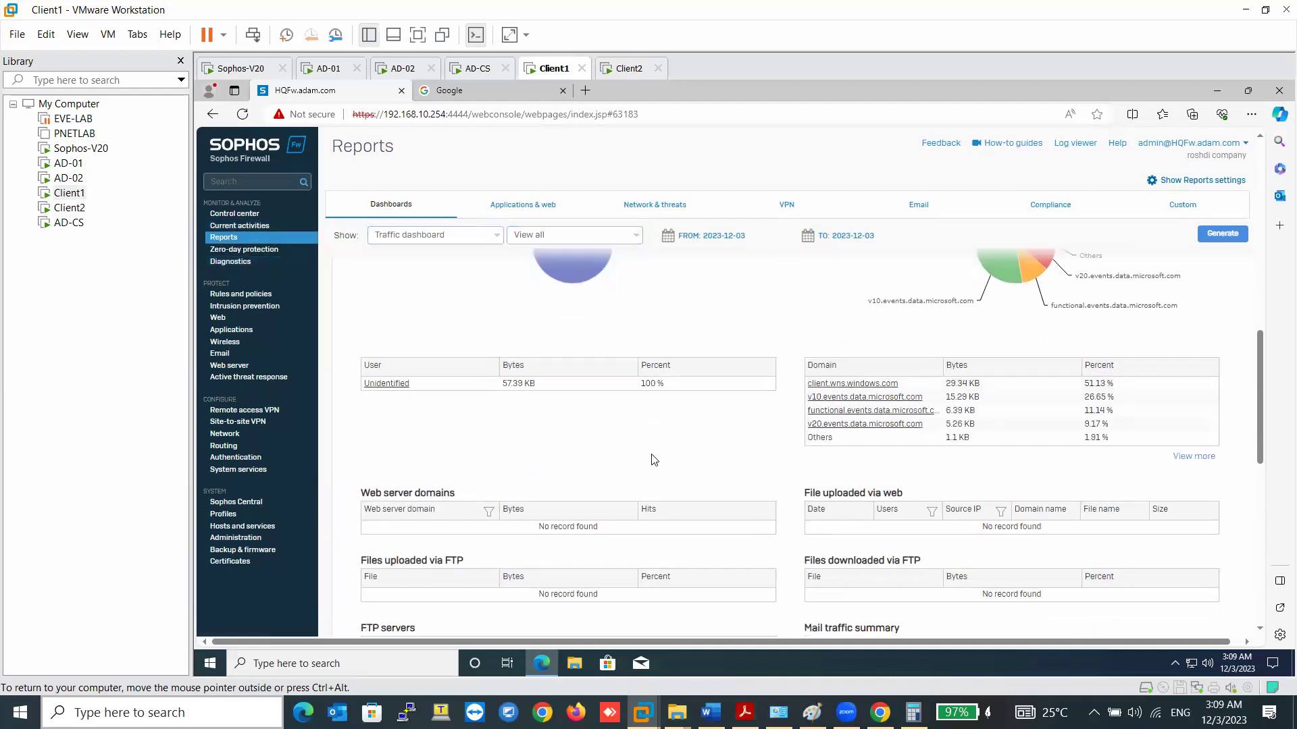
scroll(783, 482, down, 2)
scroll(946, 500, up, 7)
mouse_move(1025, 508)
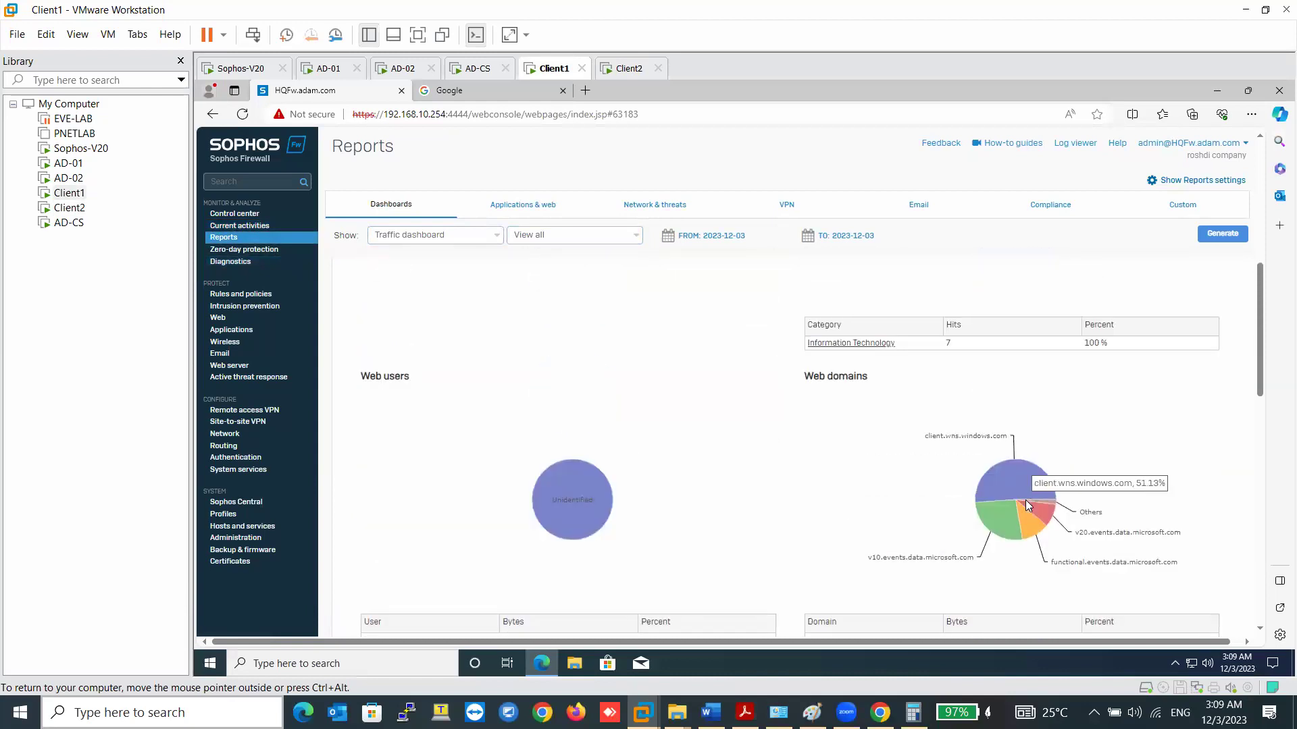
click(1026, 499)
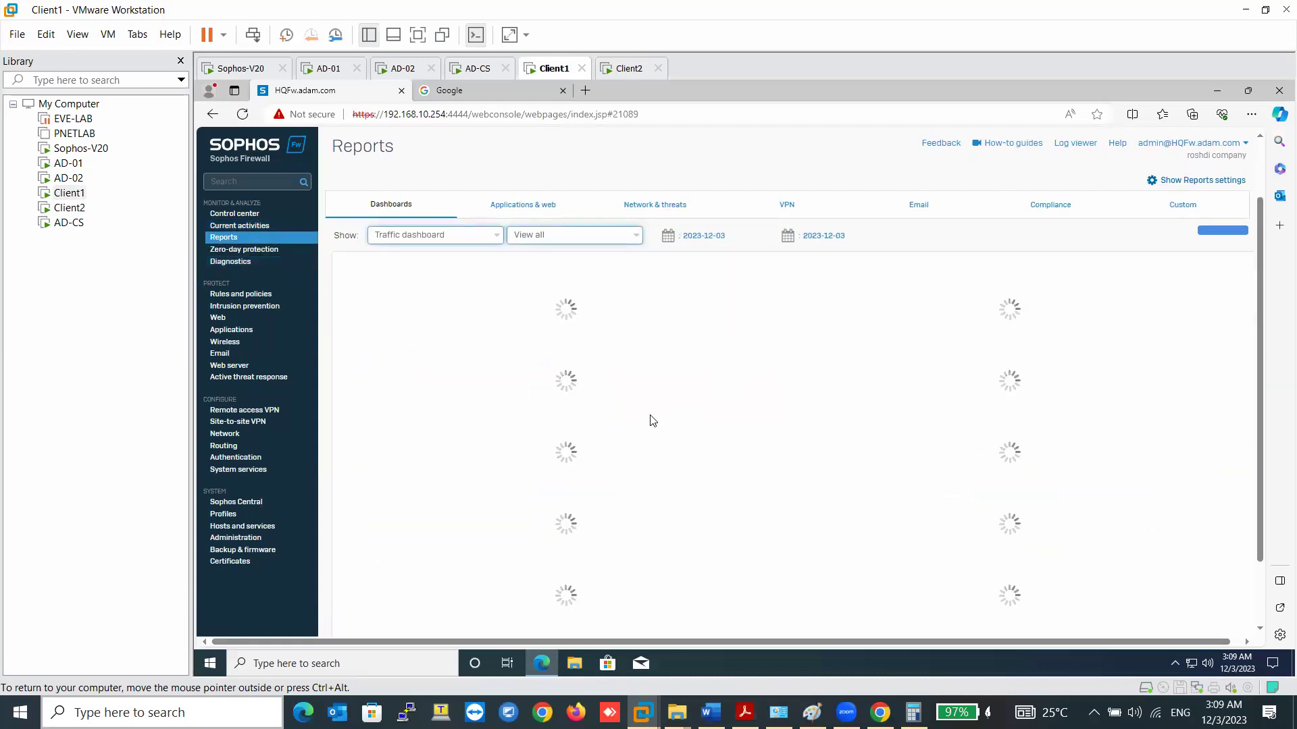
scroll(653, 420, down, 3)
scroll(650, 419, down, 8)
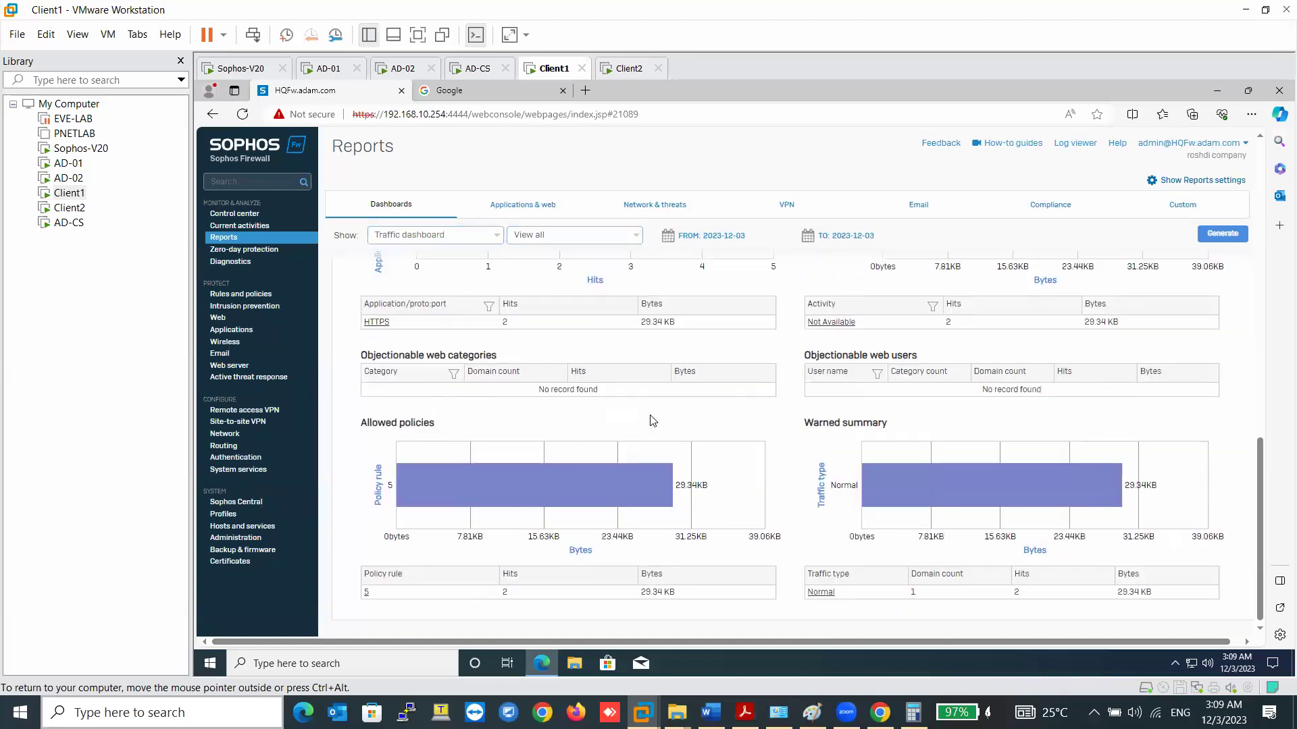
- Switch between the Client2, AD-CS and Client1 virtual machines
click(625, 68)
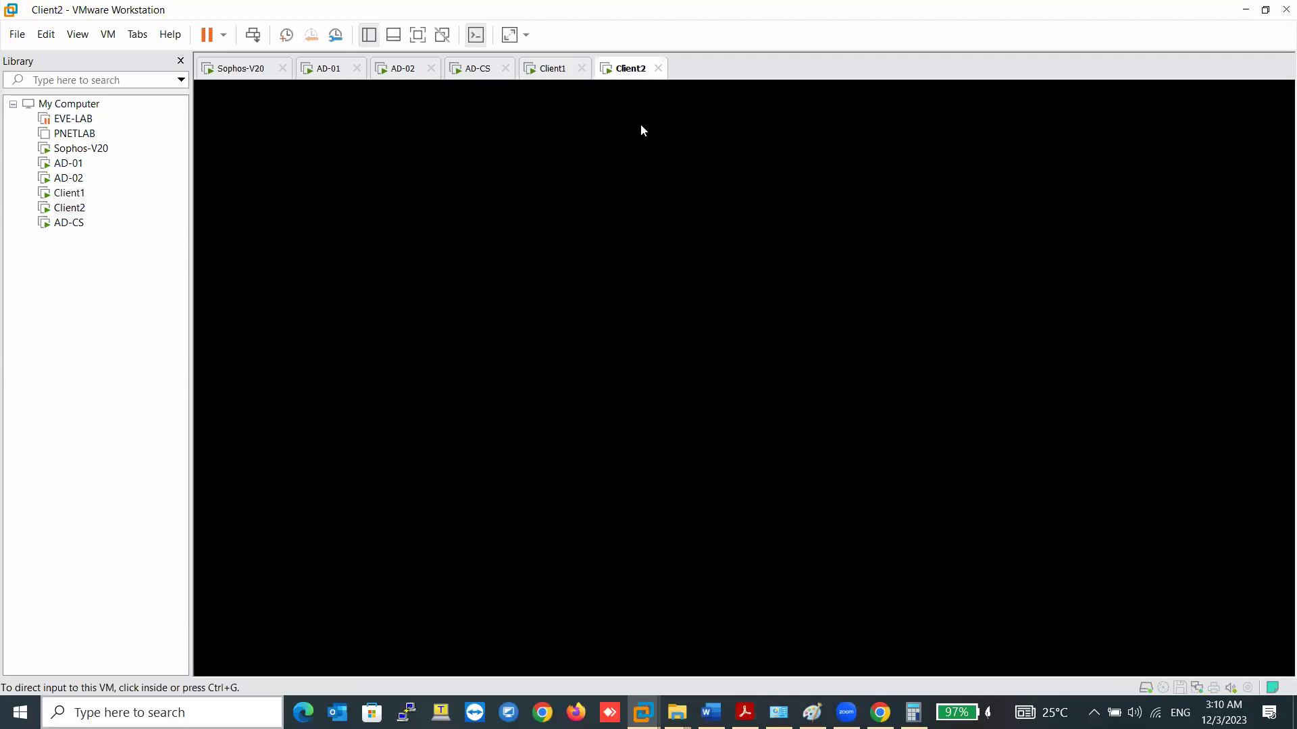
click(533, 73)
click(472, 70)
click(531, 73)
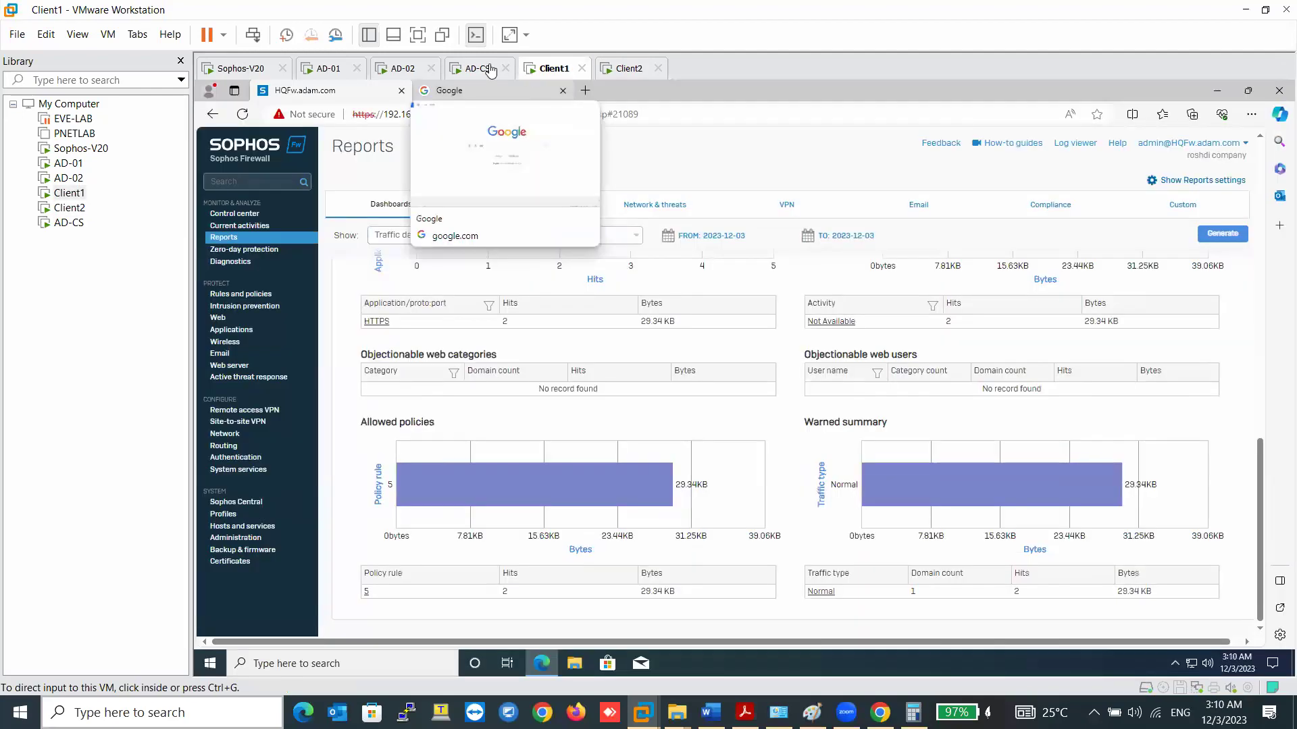
click(487, 71)
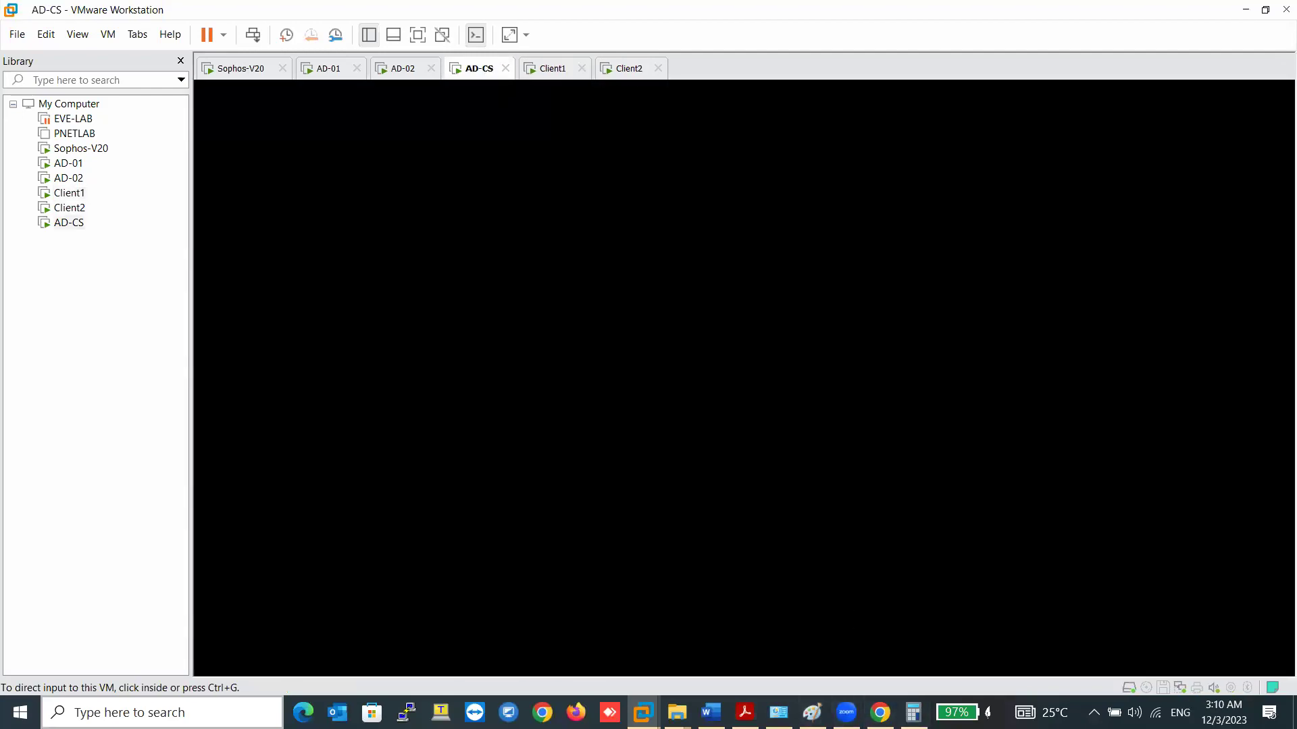
- Launch Task Manager on the host, then bring up Control center on Client1
right_click(932, 709)
click(959, 621)
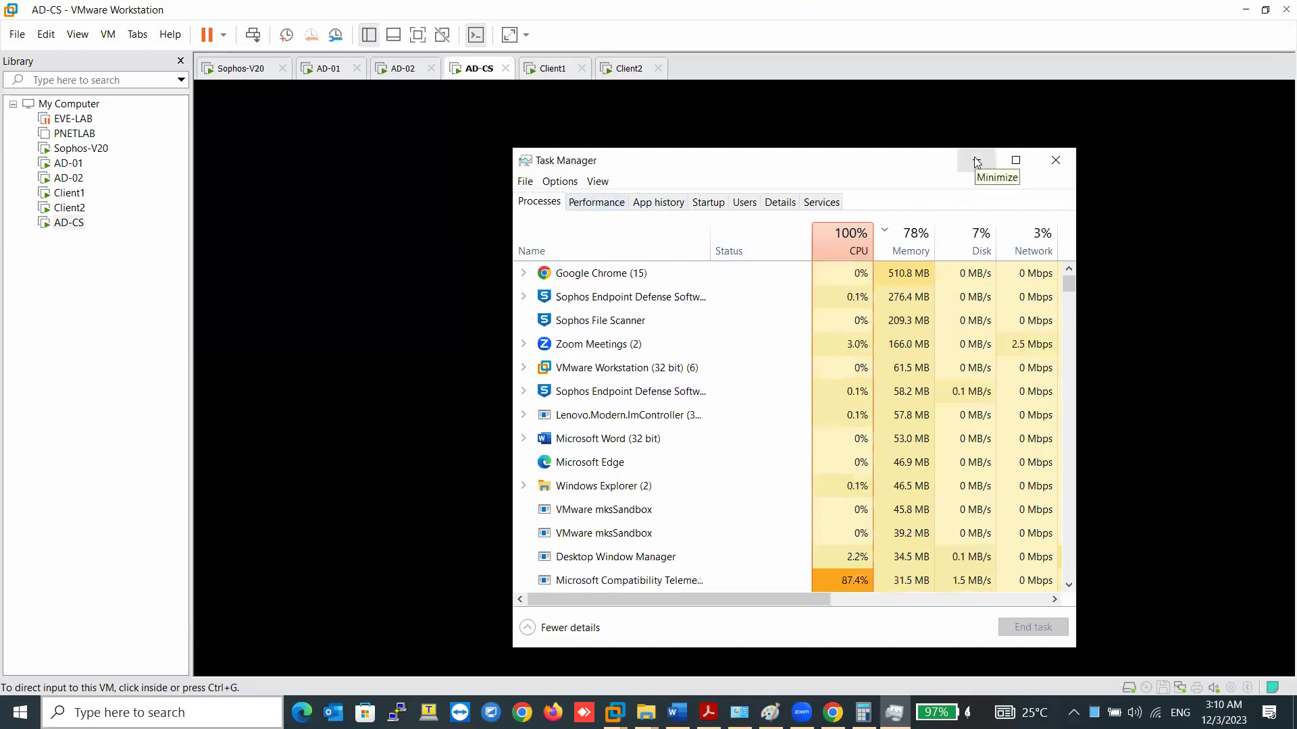
click(833, 713)
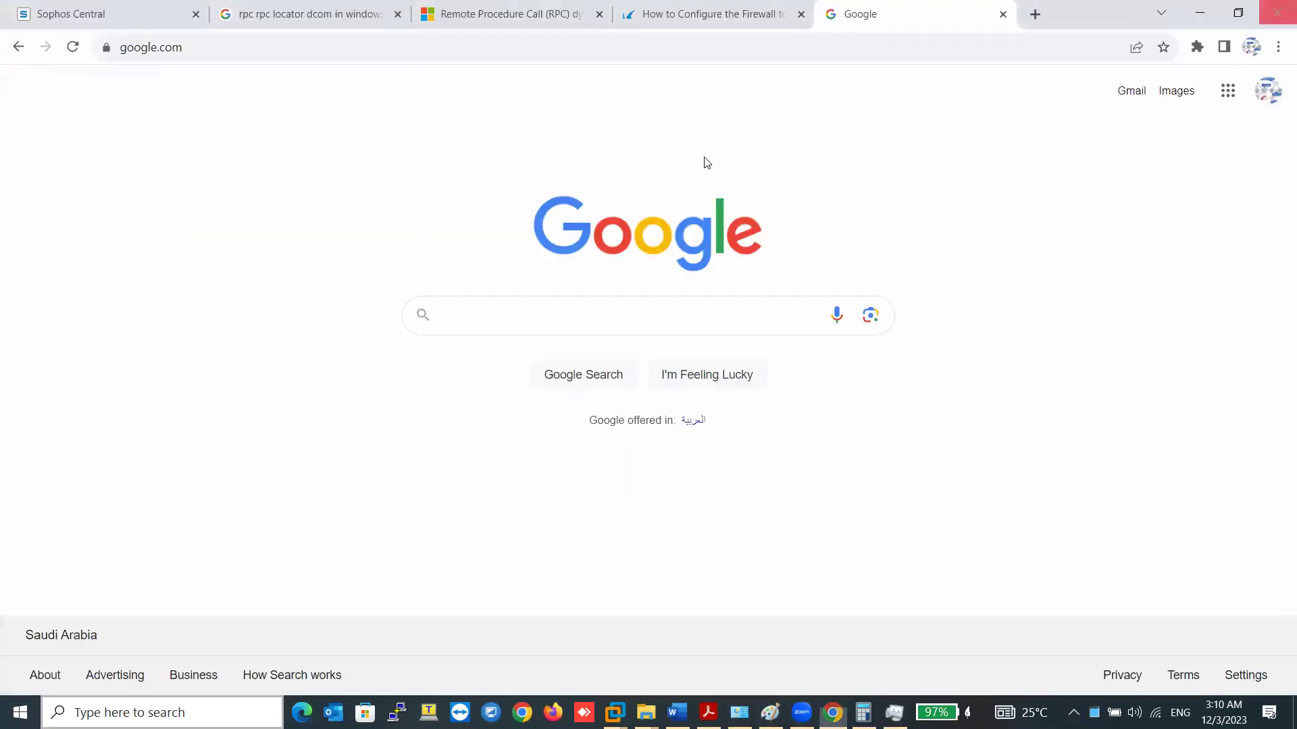
key(super+Down)
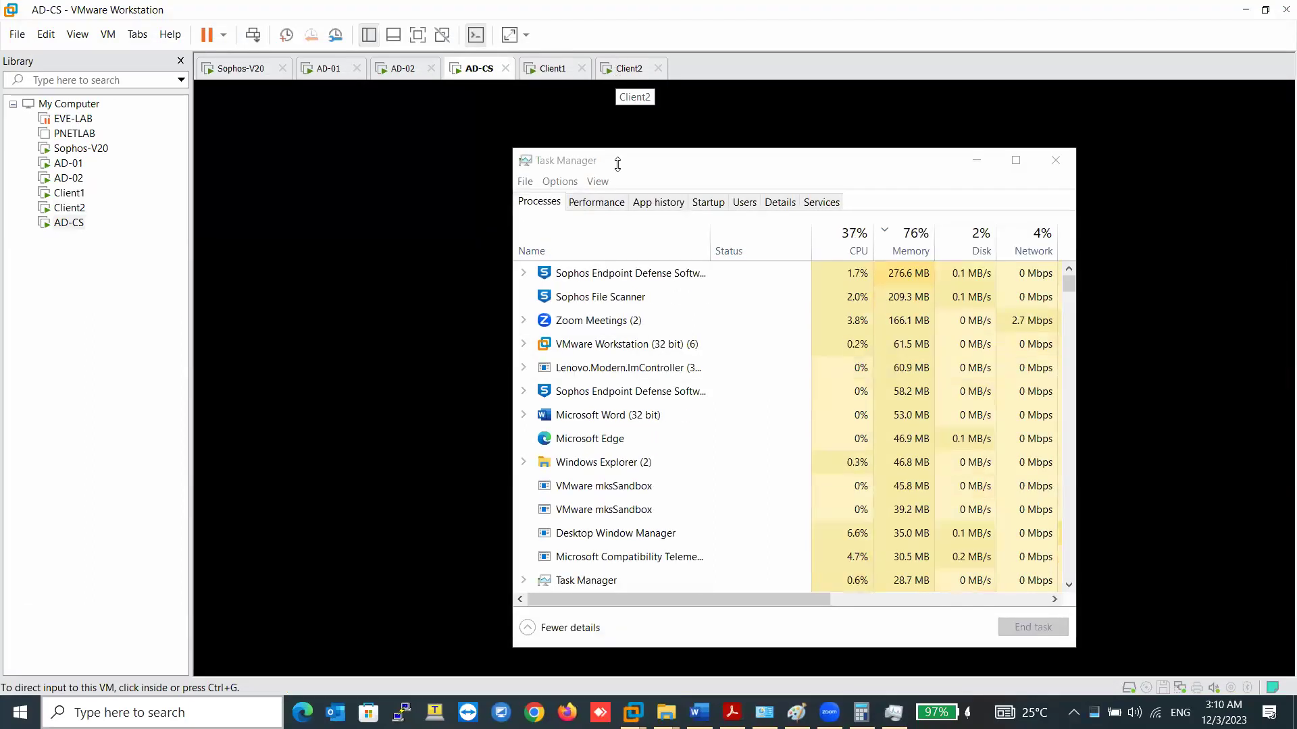
click(620, 68)
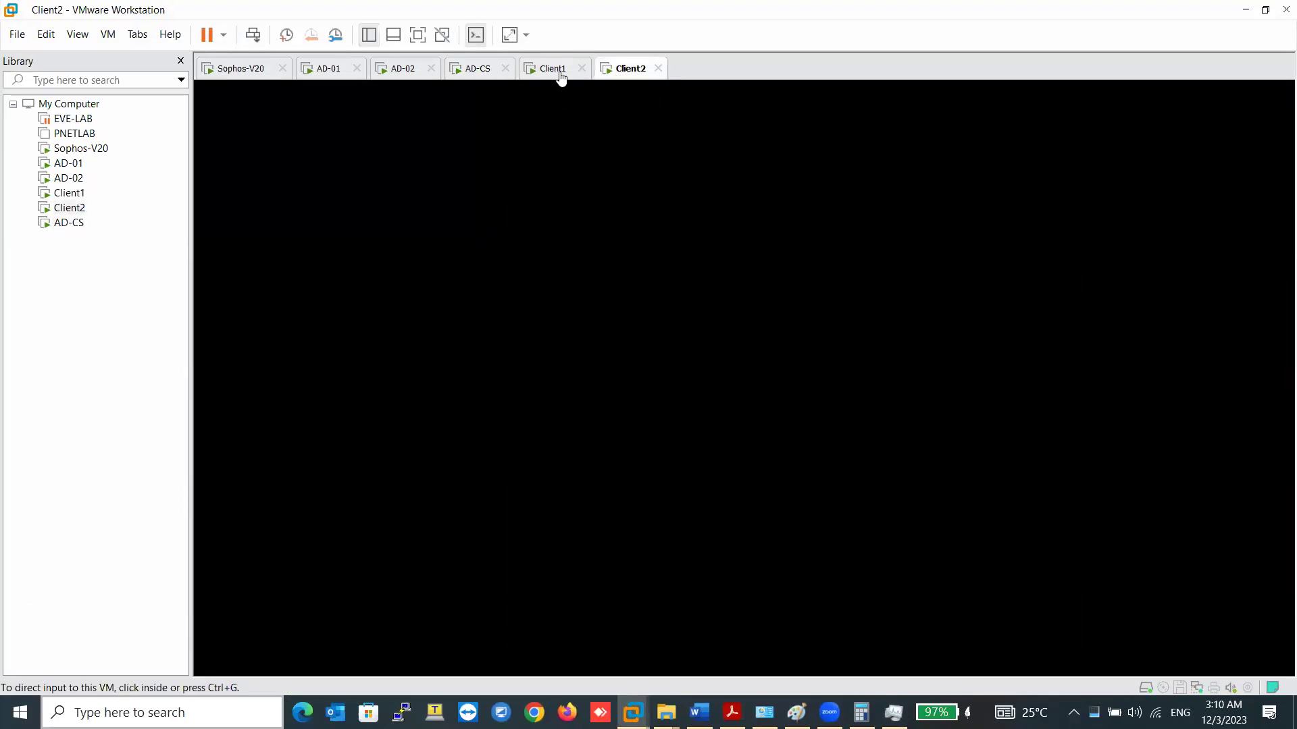
click(554, 70)
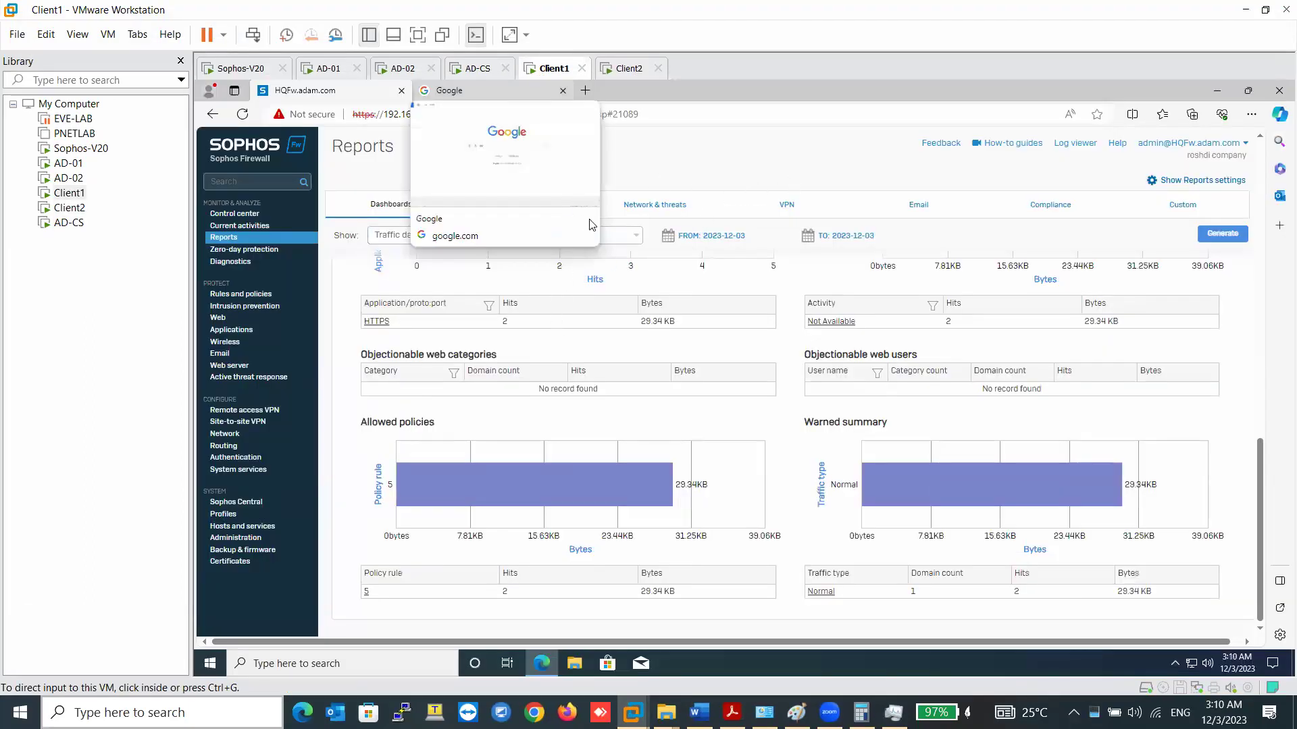
click(234, 213)
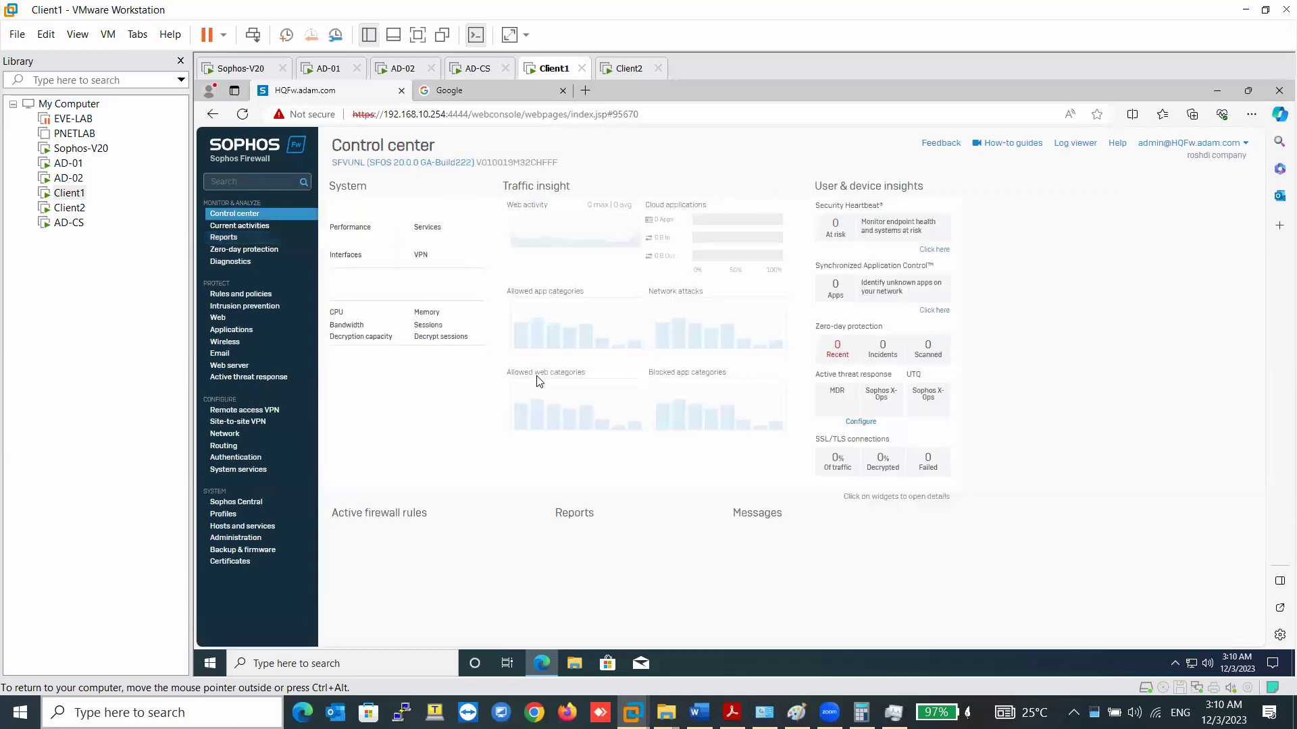
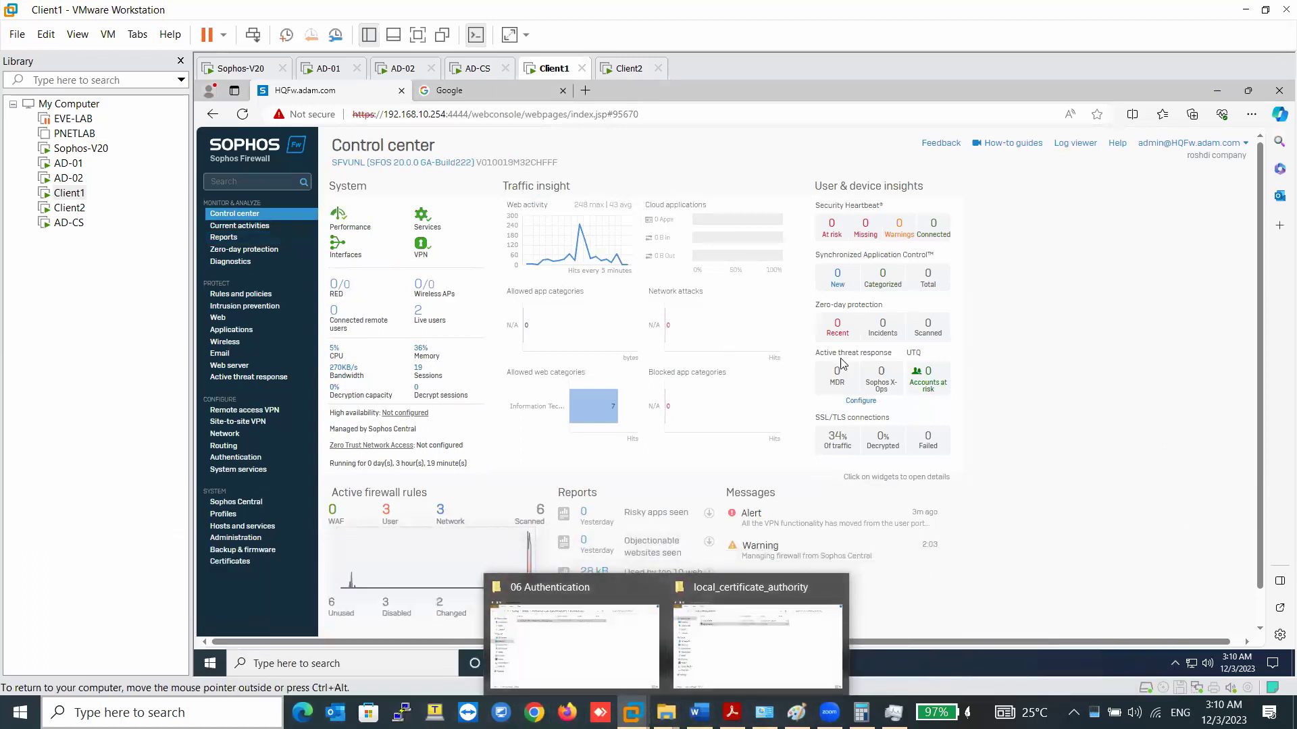
- Sign the current user out of Client2 using Send Ctrl+Alt+Del
click(628, 68)
click(727, 238)
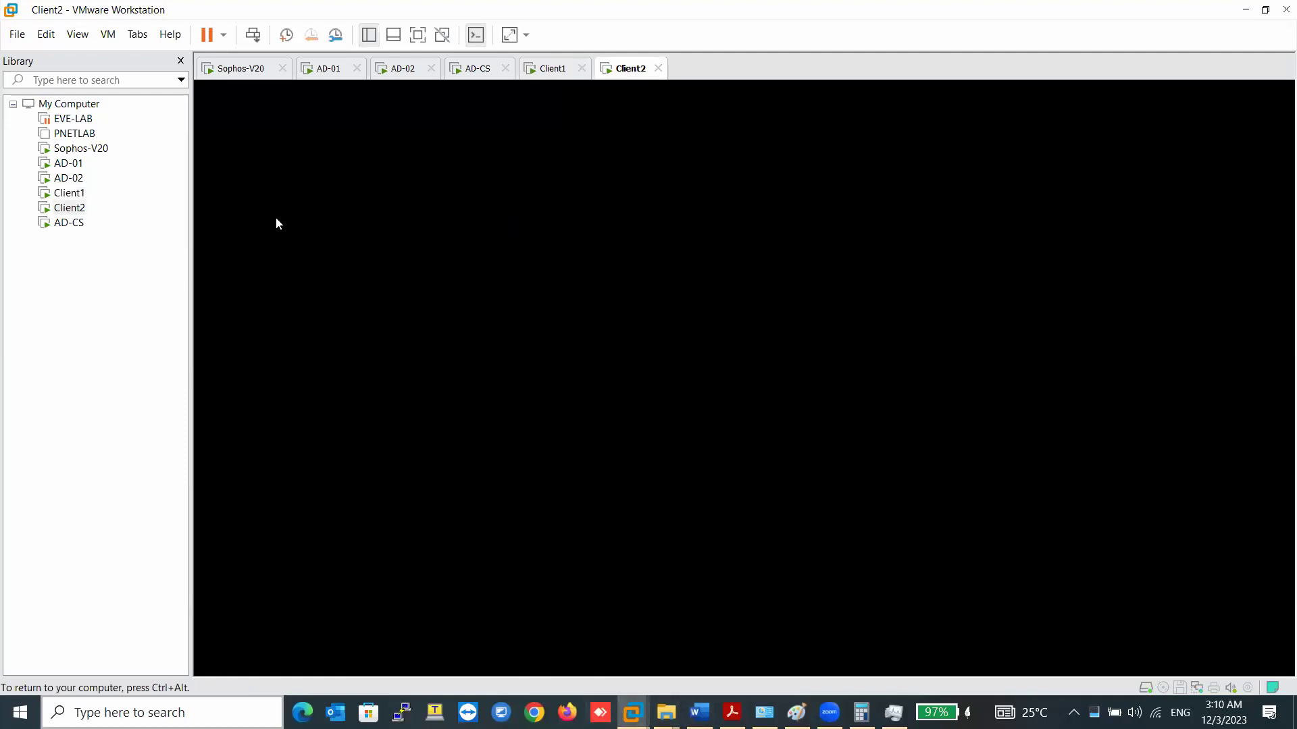
key(ctrl+alt)
right_click(626, 70)
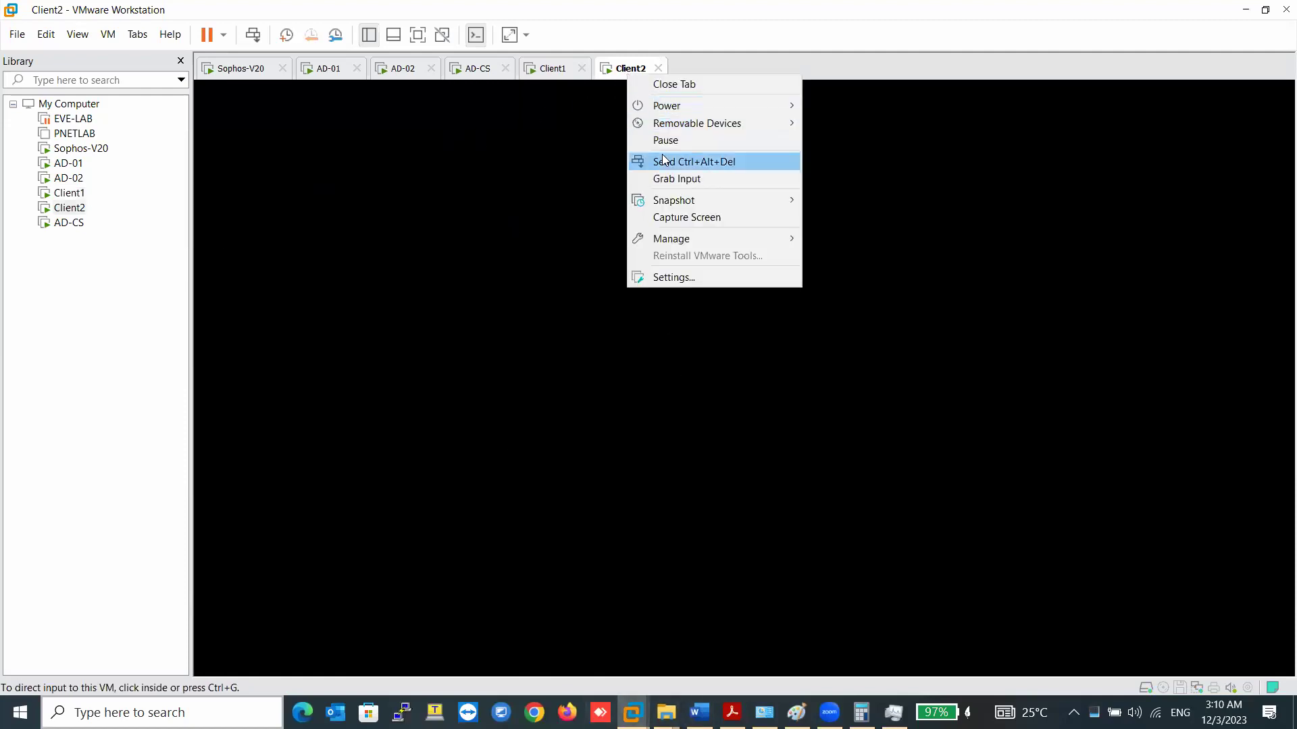
click(665, 162)
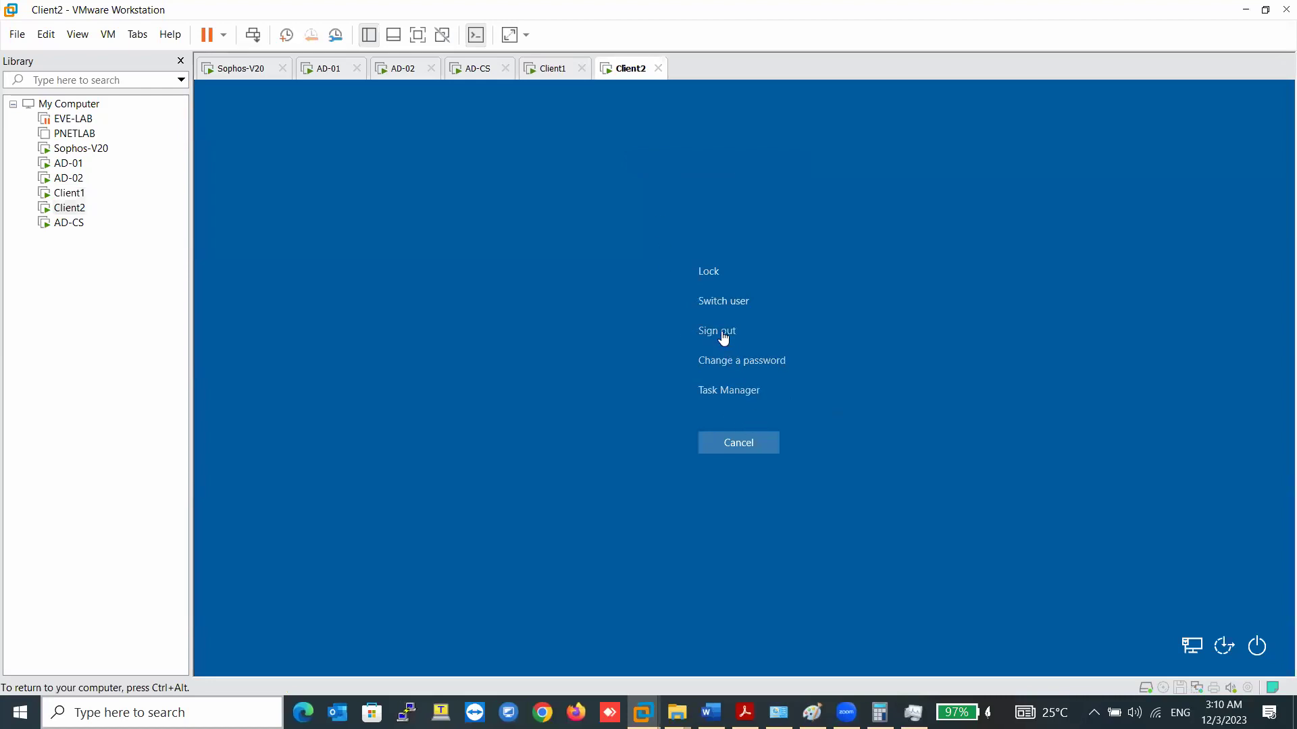
click(717, 331)
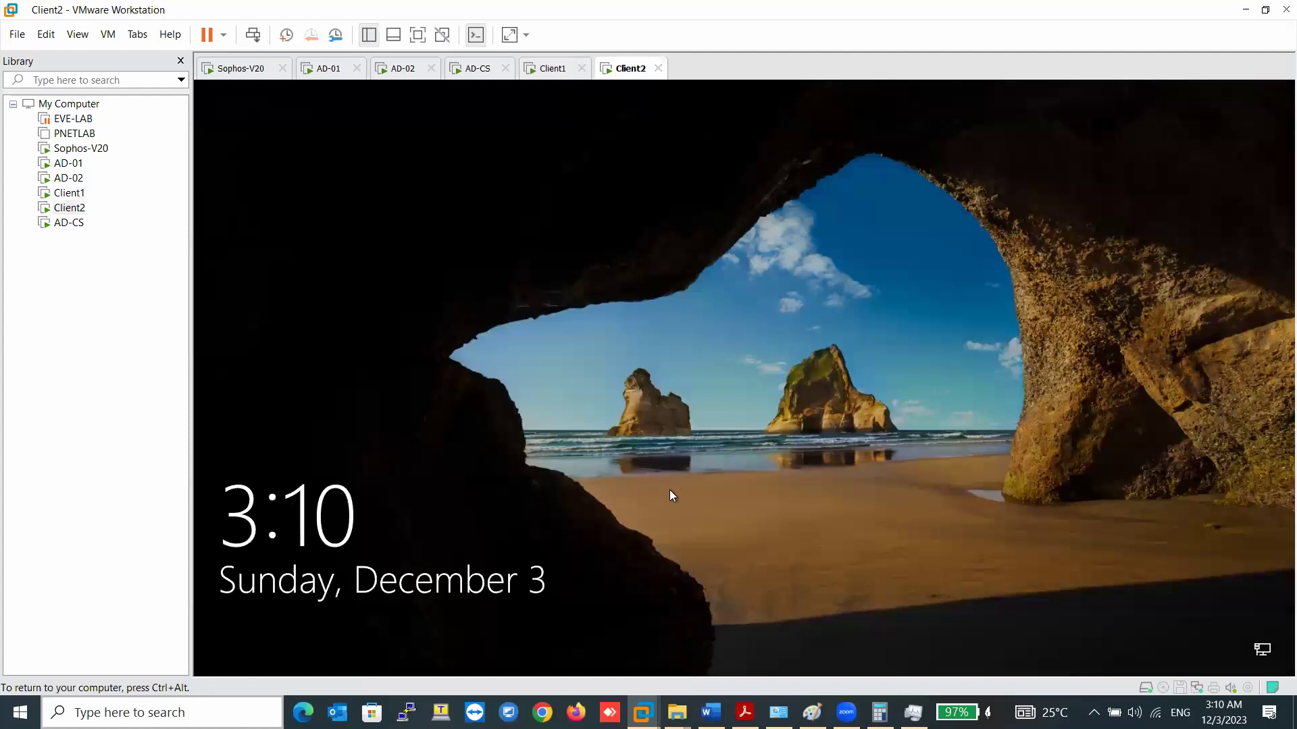
- Sign in to Client2 as another ADAM domain user with that user's password
click(670, 489)
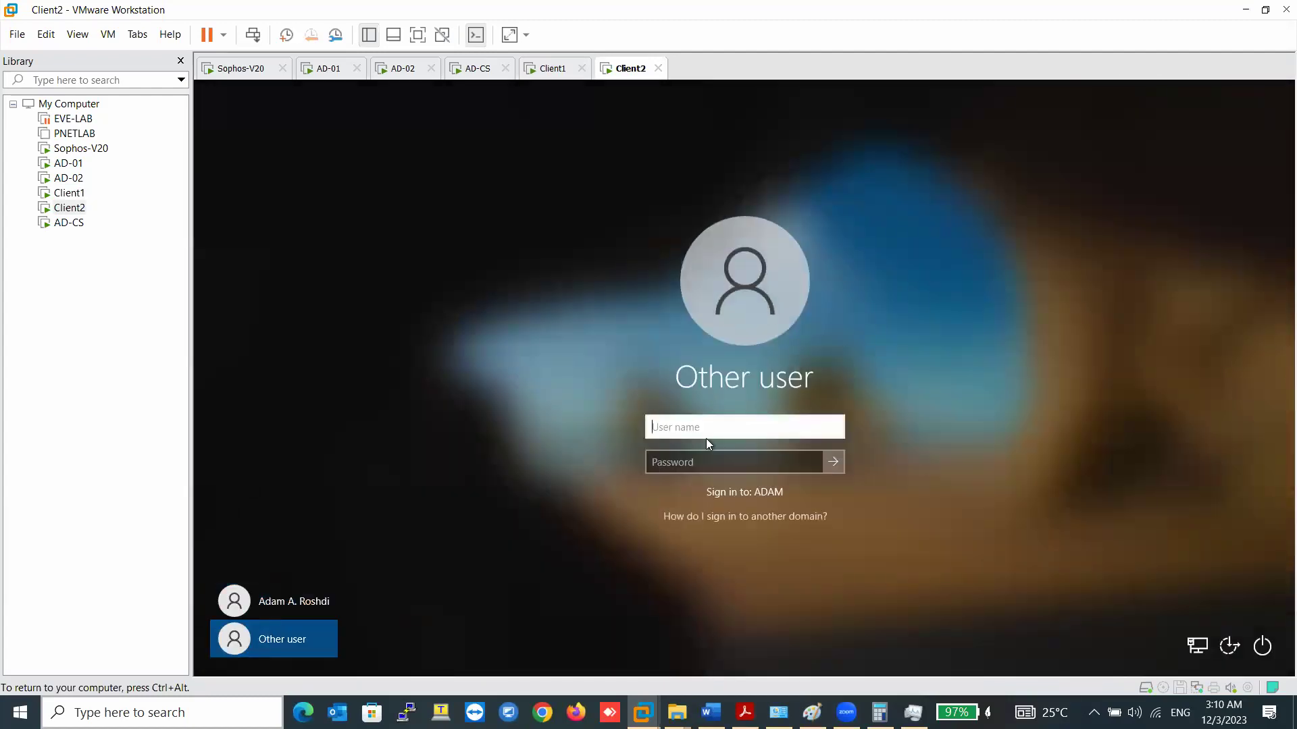
key(Tab)
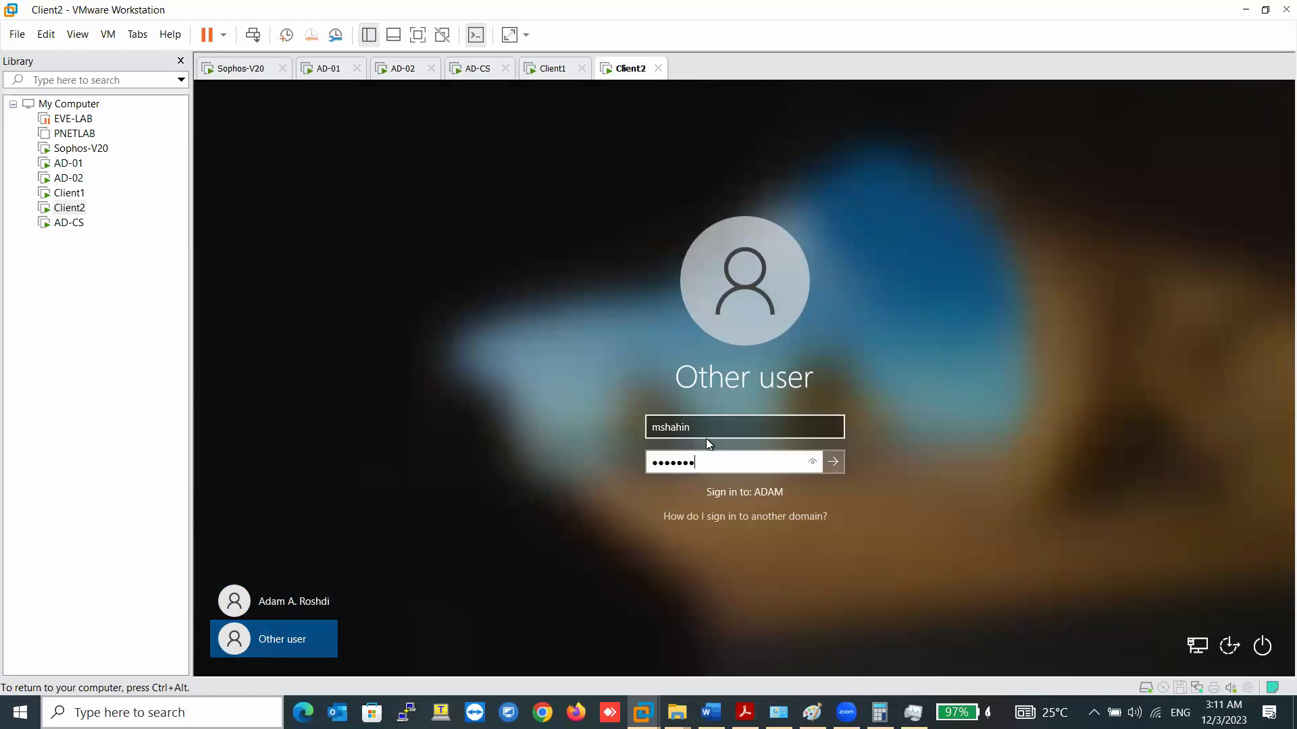
key(Return)
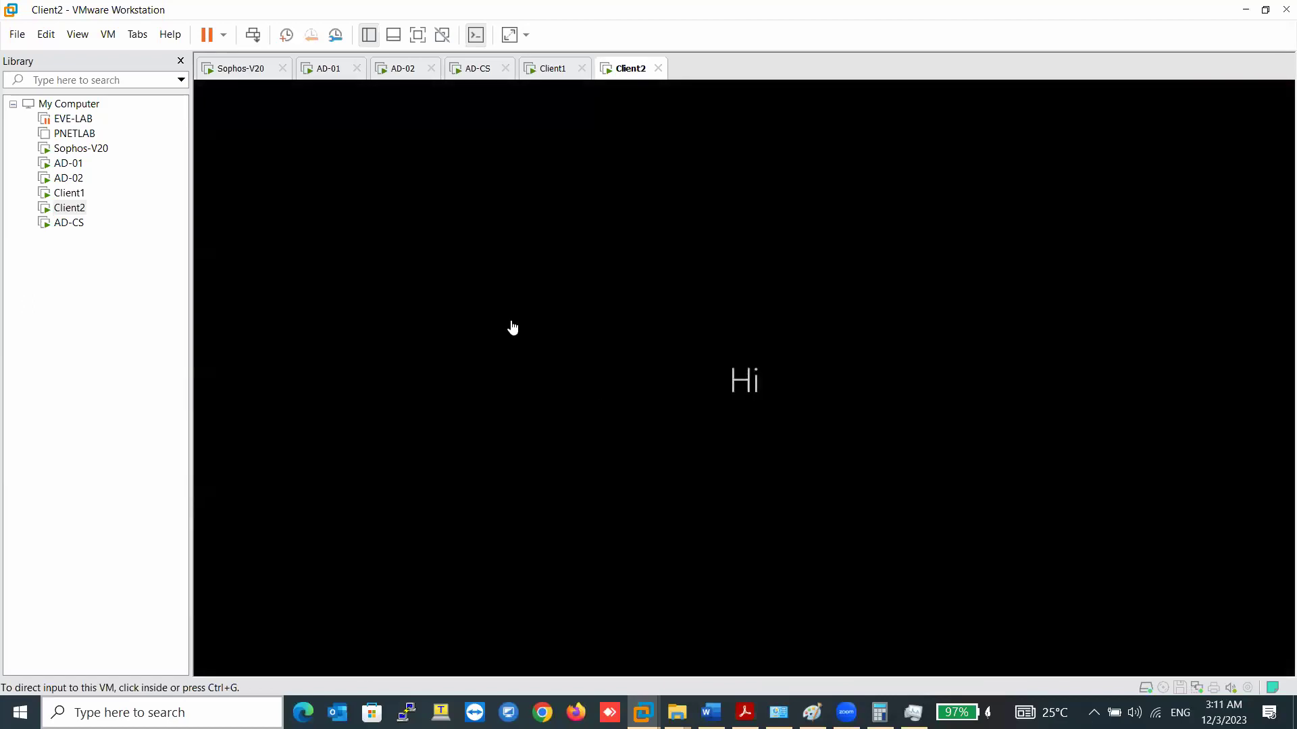
- Show the STAS live users on AD-01 from the Advanced tab
click(342, 70)
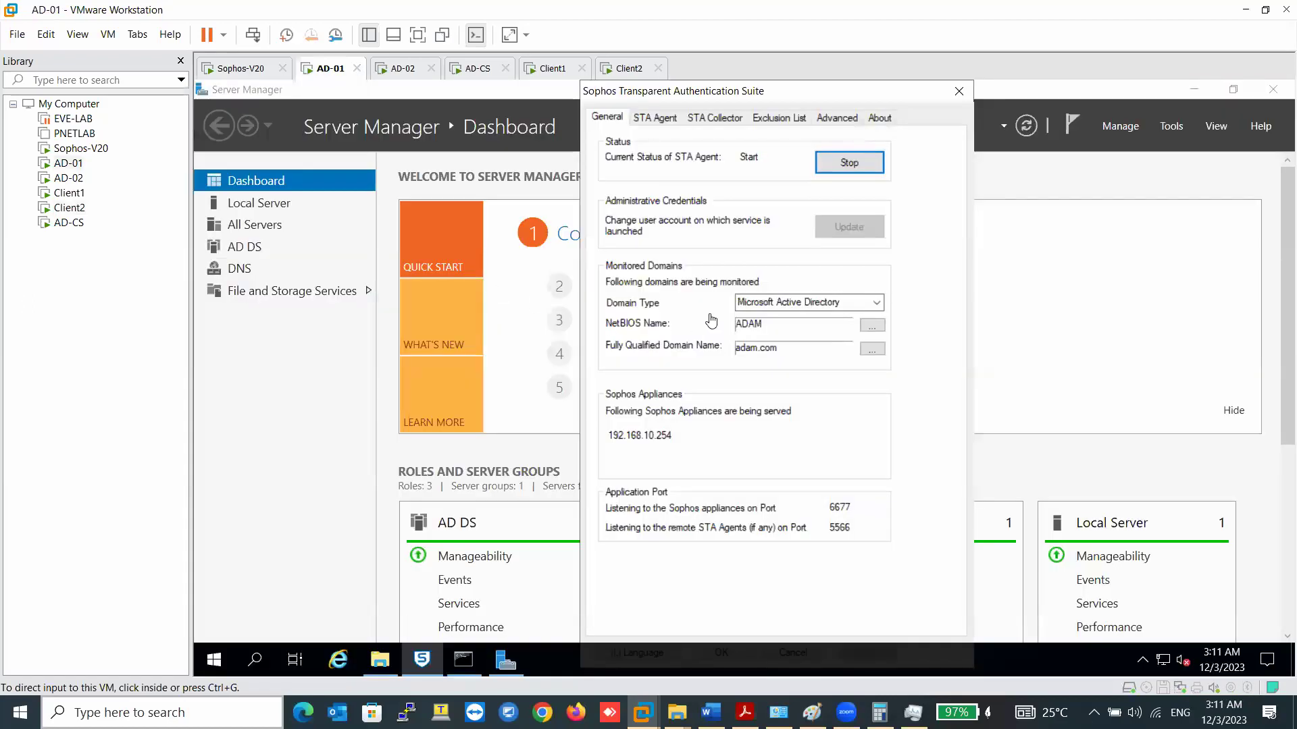
click(838, 117)
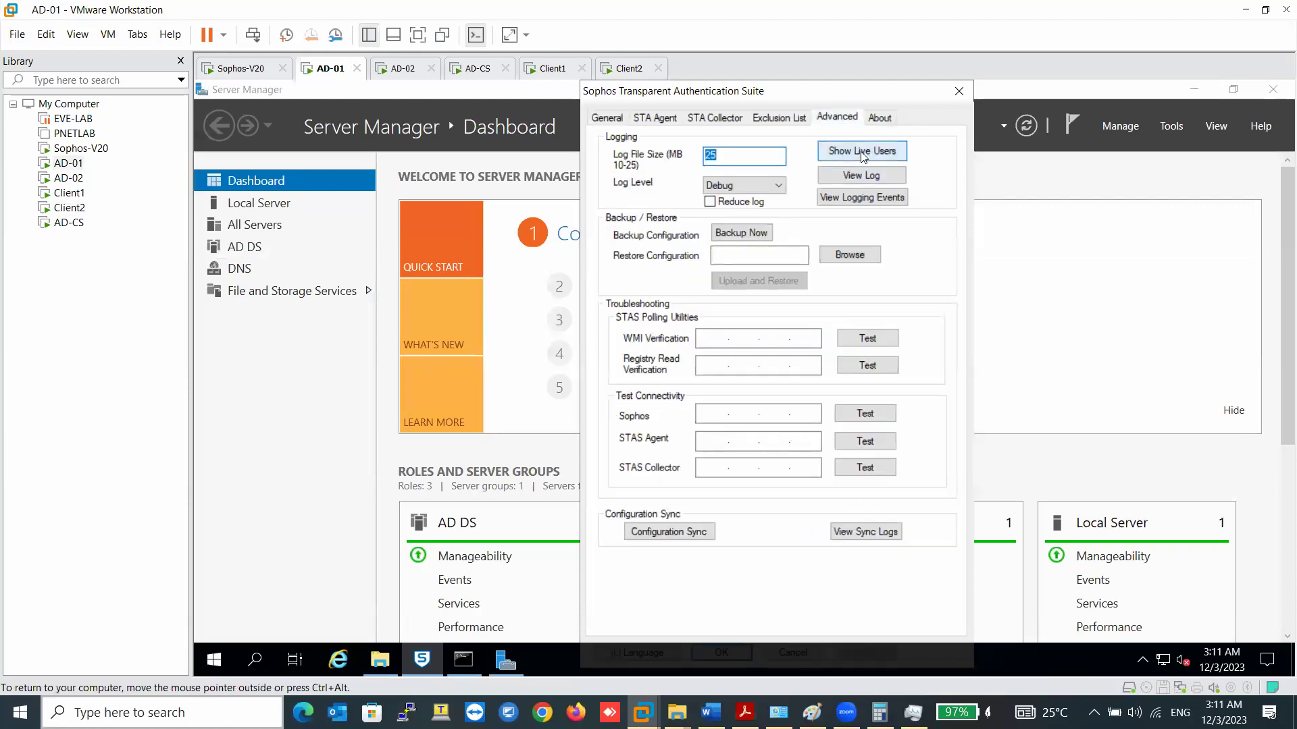
click(857, 152)
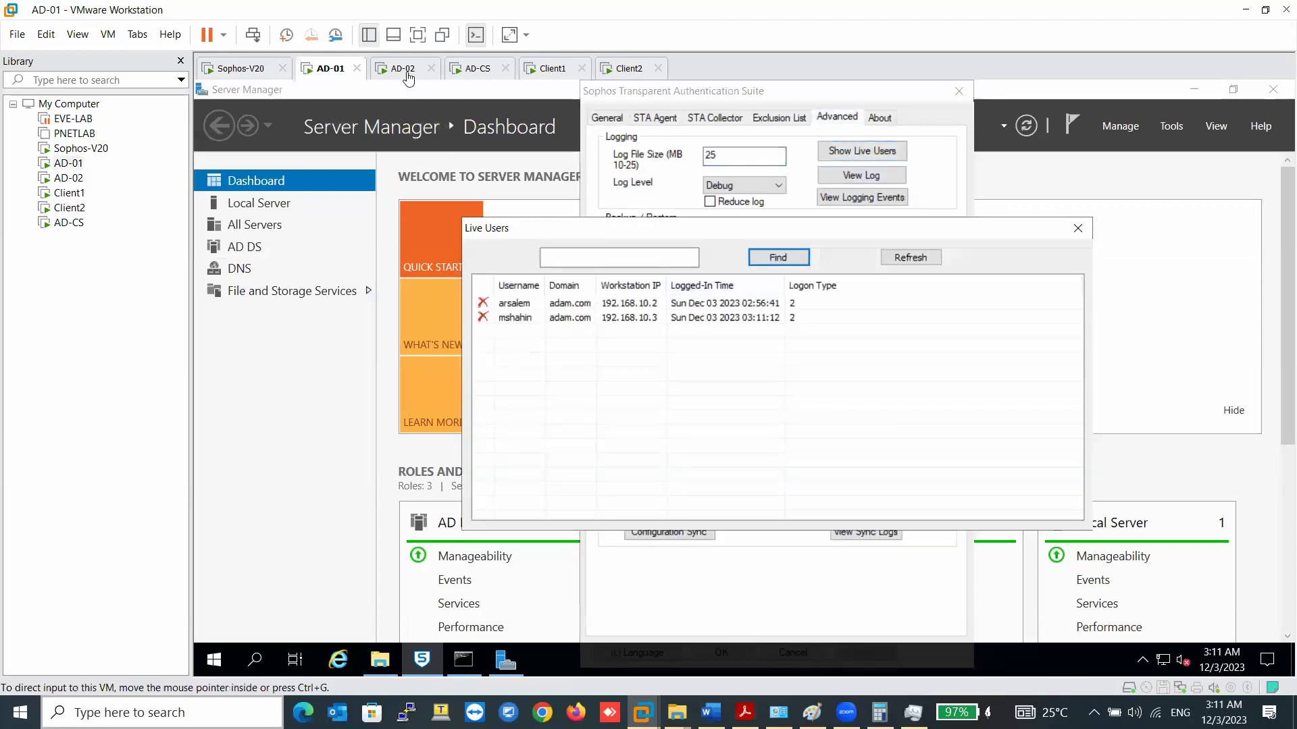
- Launch STAS on AD-02, list its live users, then return to Client1
click(402, 69)
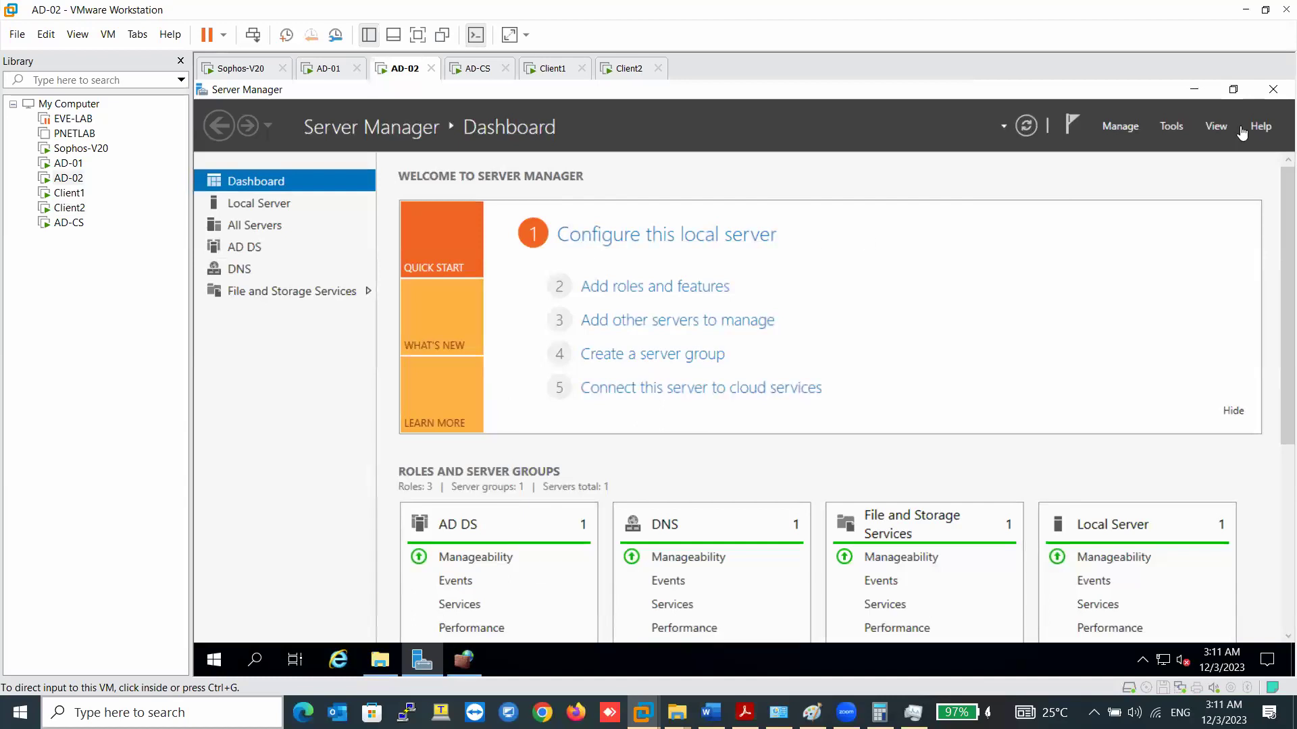
click(1195, 90)
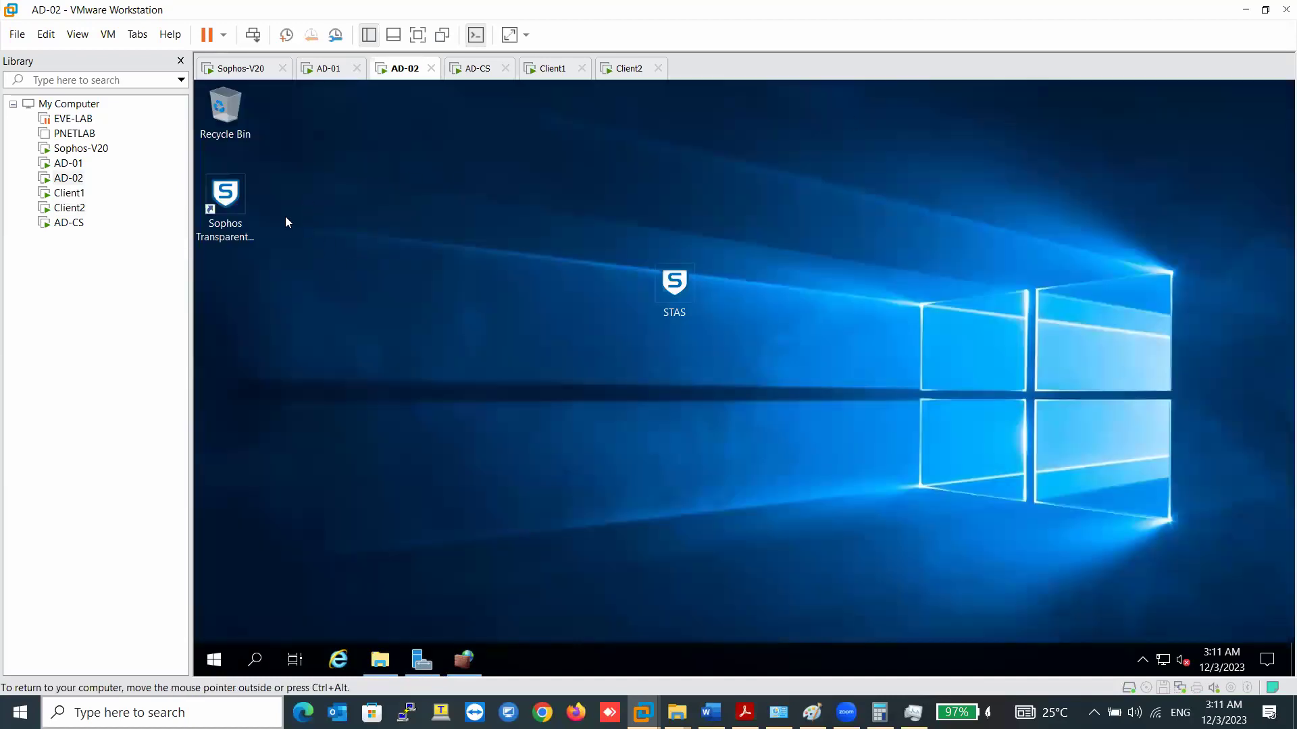
double_click(229, 195)
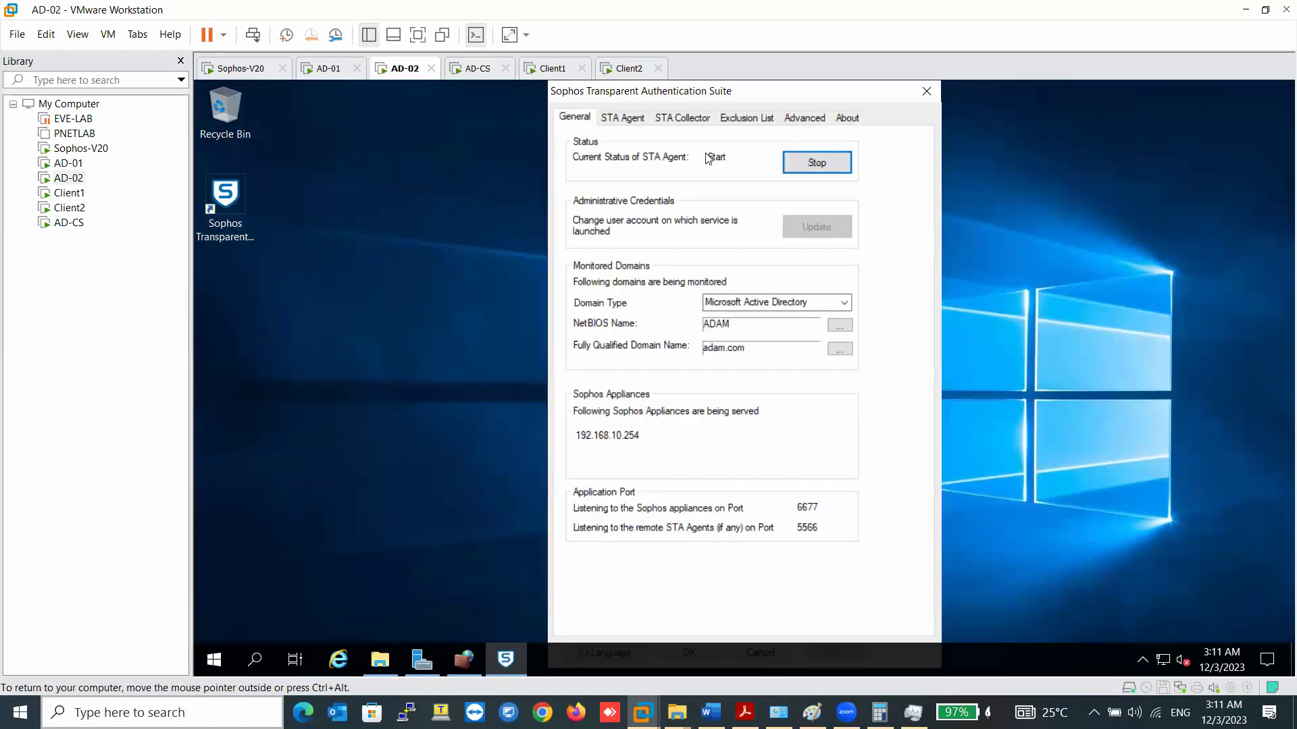
click(804, 118)
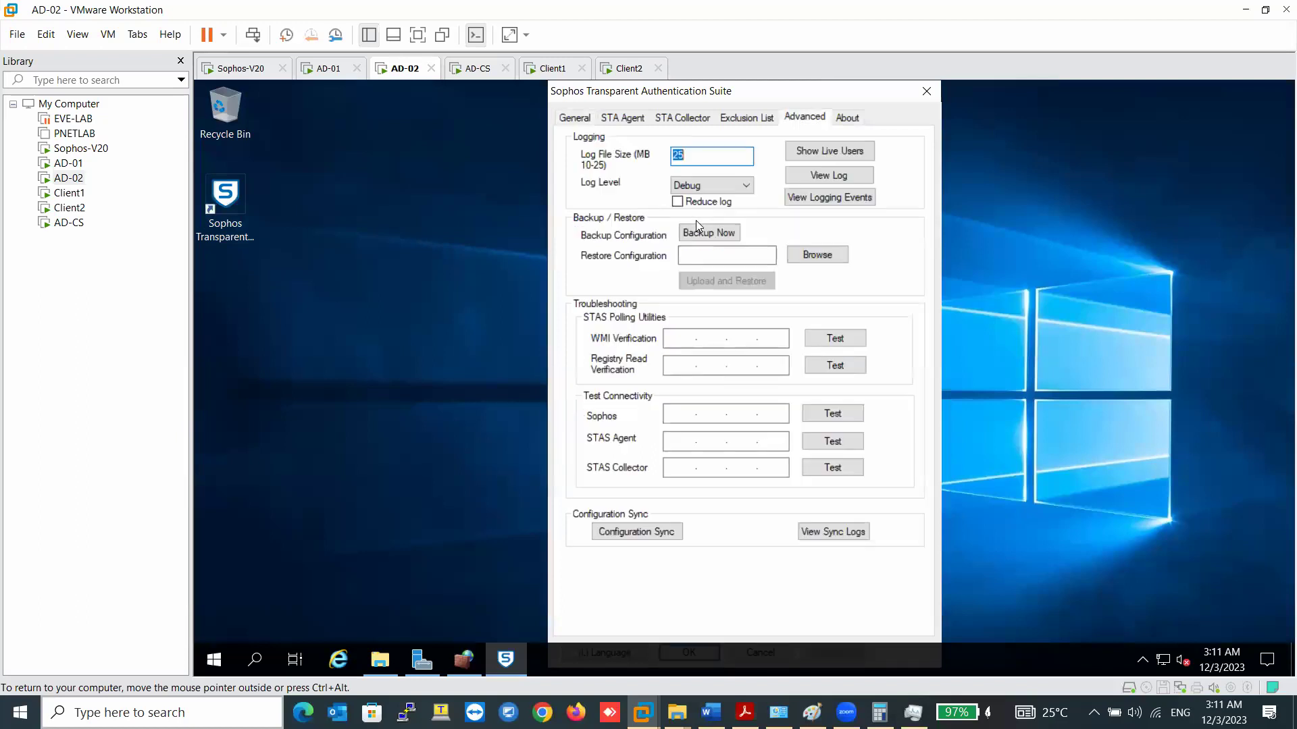
click(830, 151)
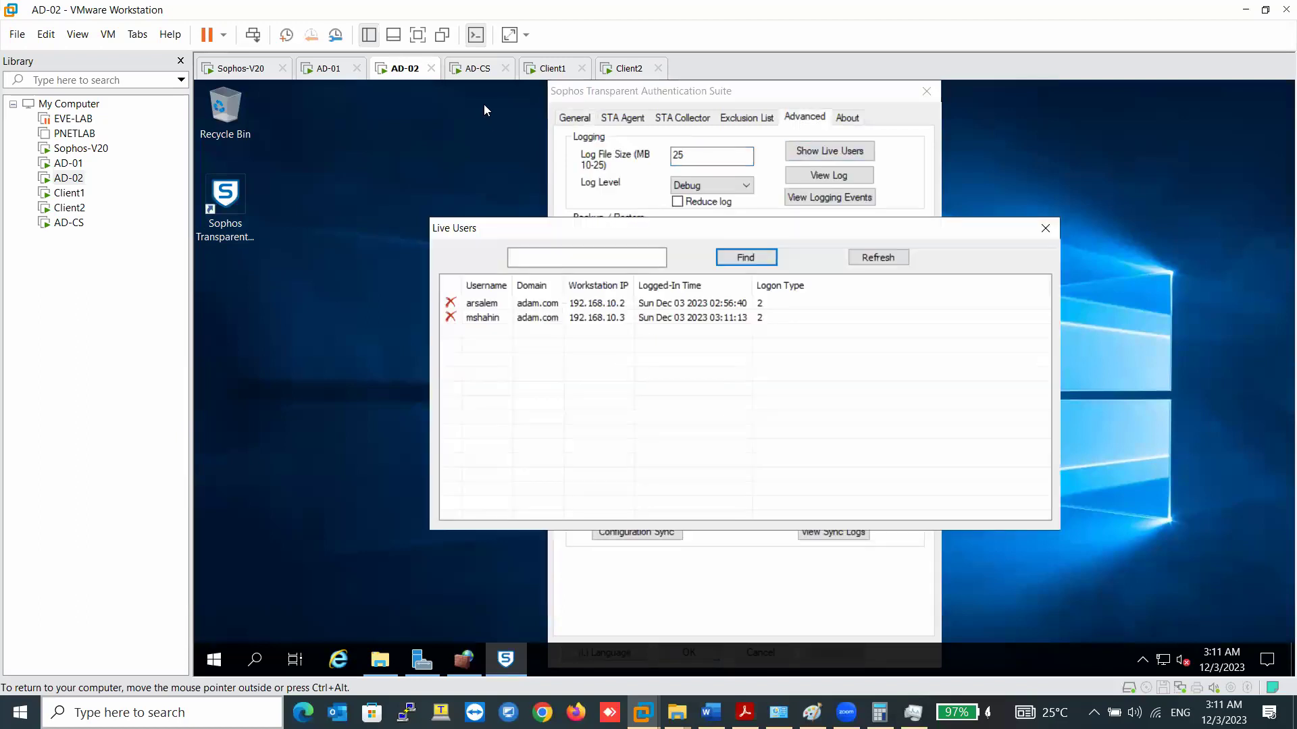
click(554, 68)
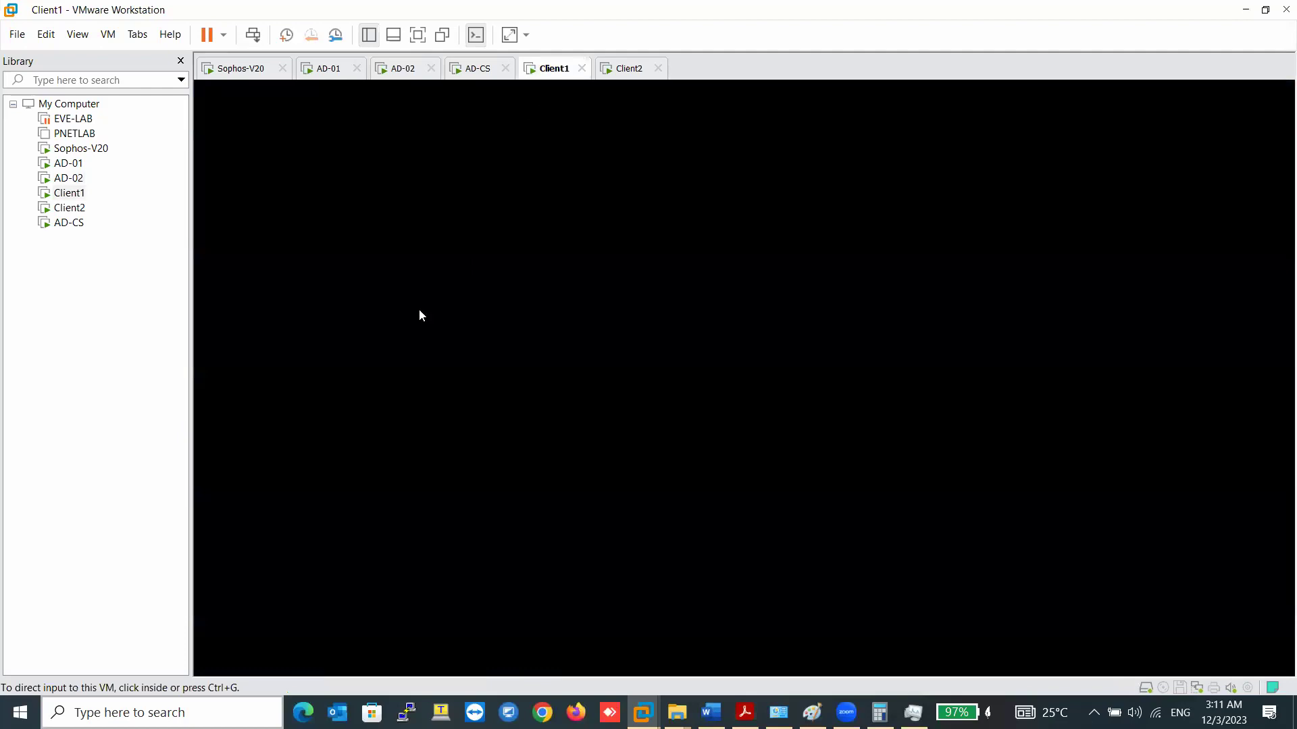
- Review the firewall's Live users list showing the two STAS-authenticated domain users
click(526, 343)
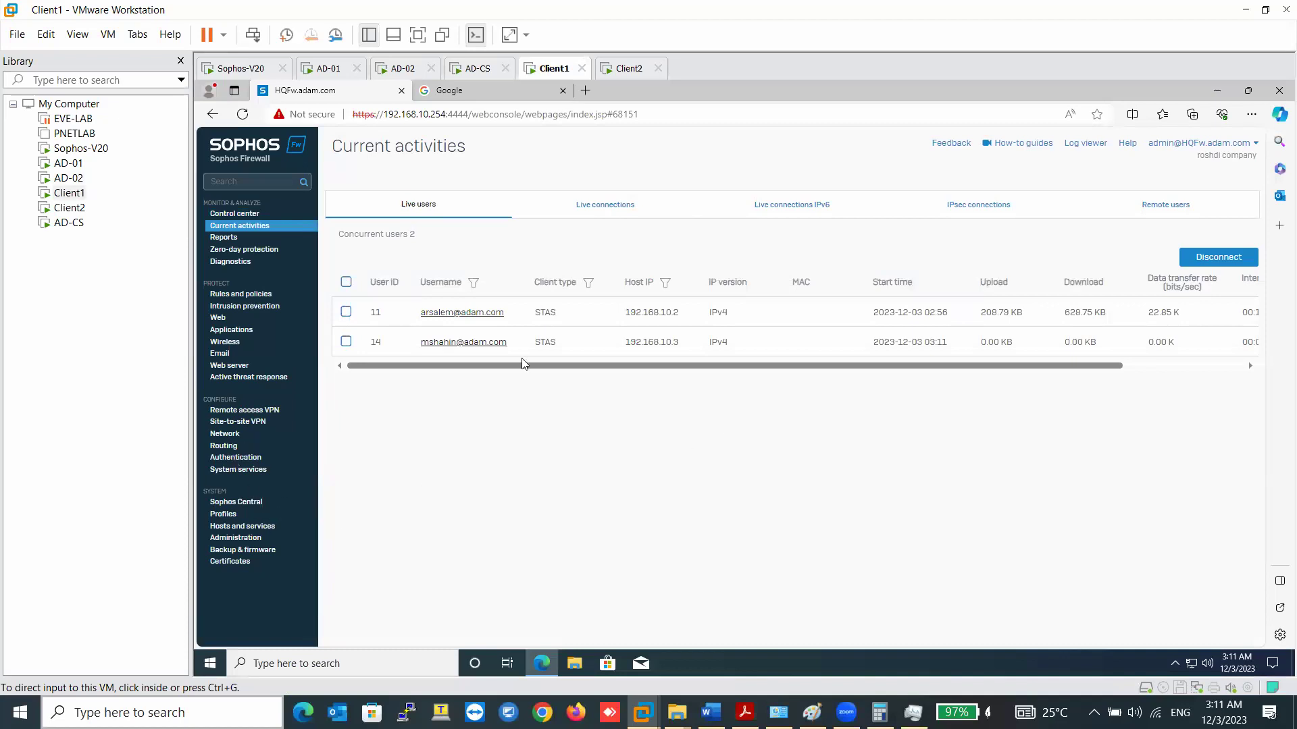
click(621, 76)
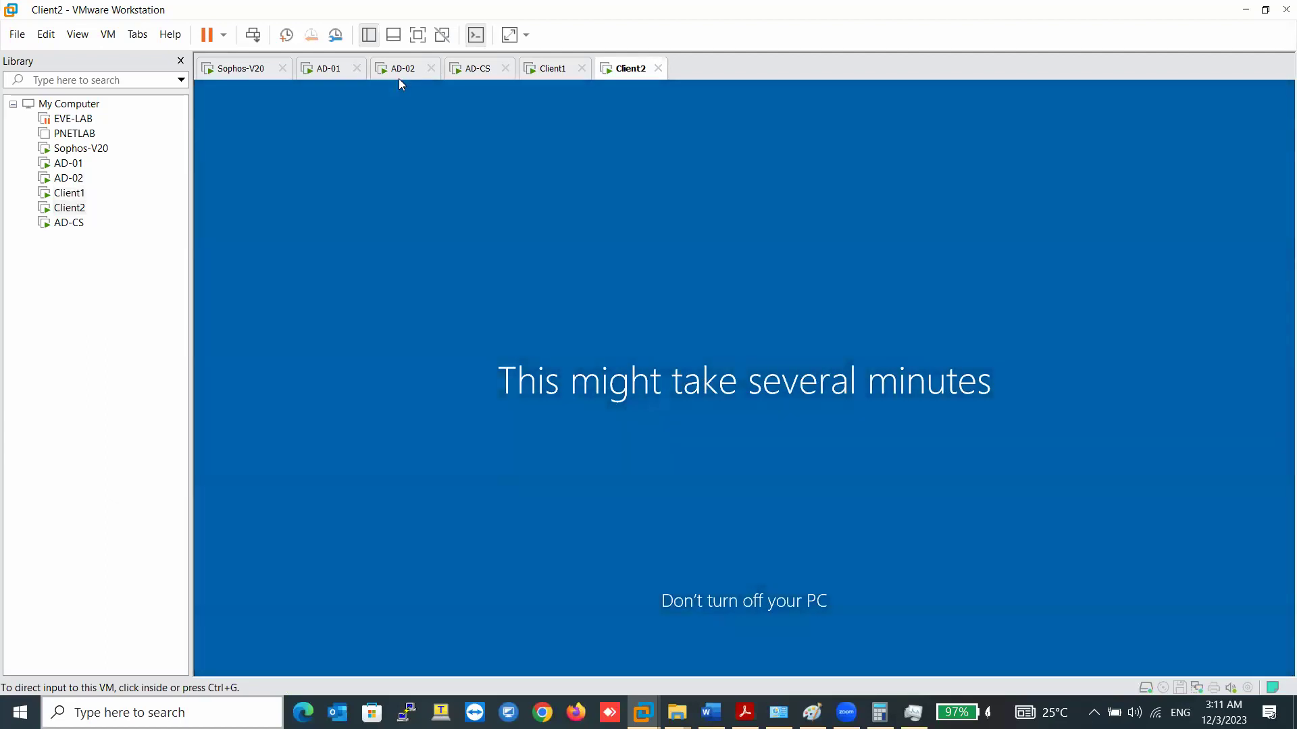
click(329, 68)
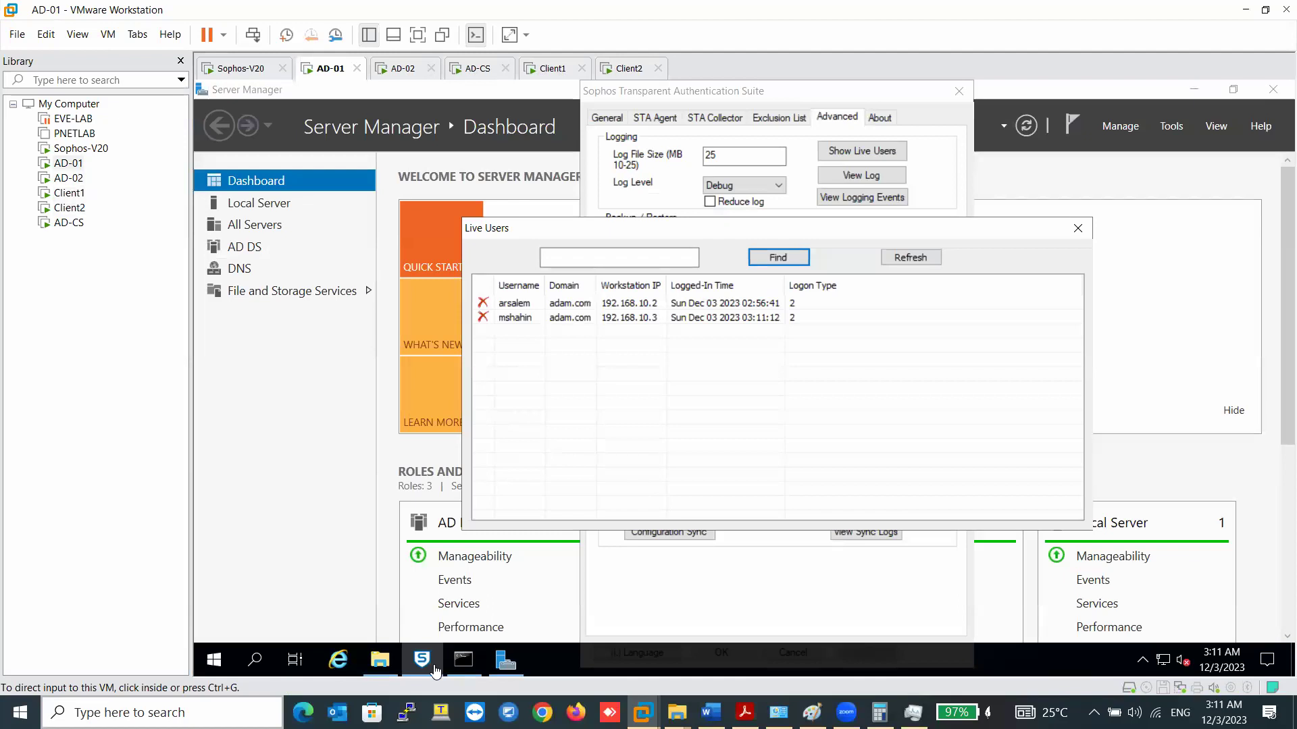
click(552, 69)
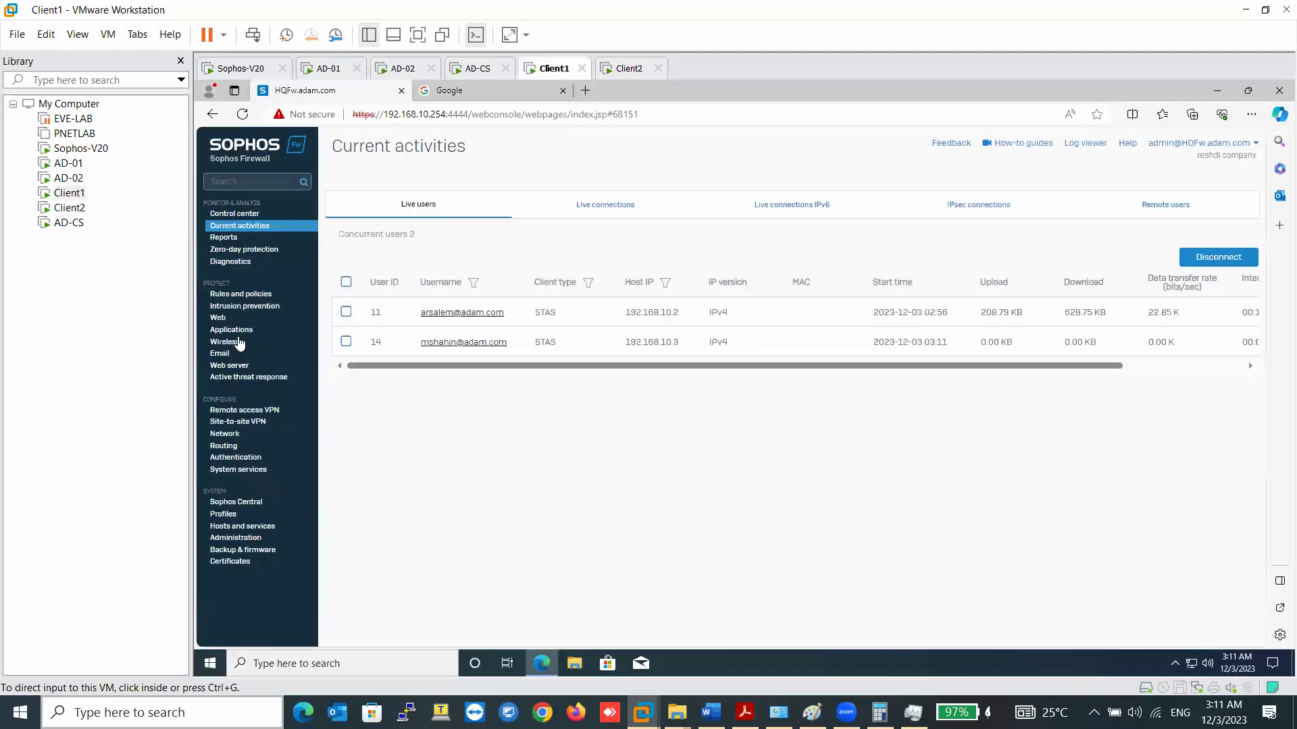
- Drill the traffic dashboard into Information Technology, showing 7 hits totalling 57.39 KB
click(237, 242)
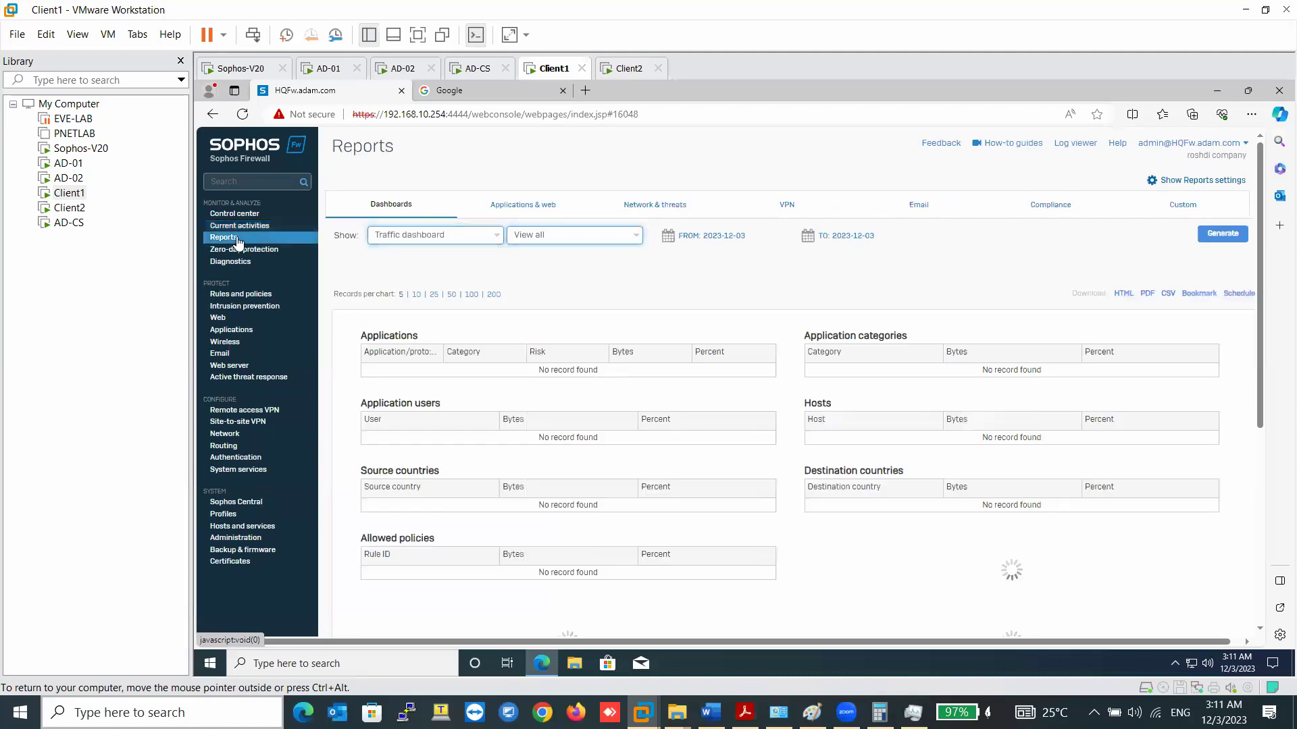
scroll(750, 321, down, 5)
scroll(750, 321, down, 3)
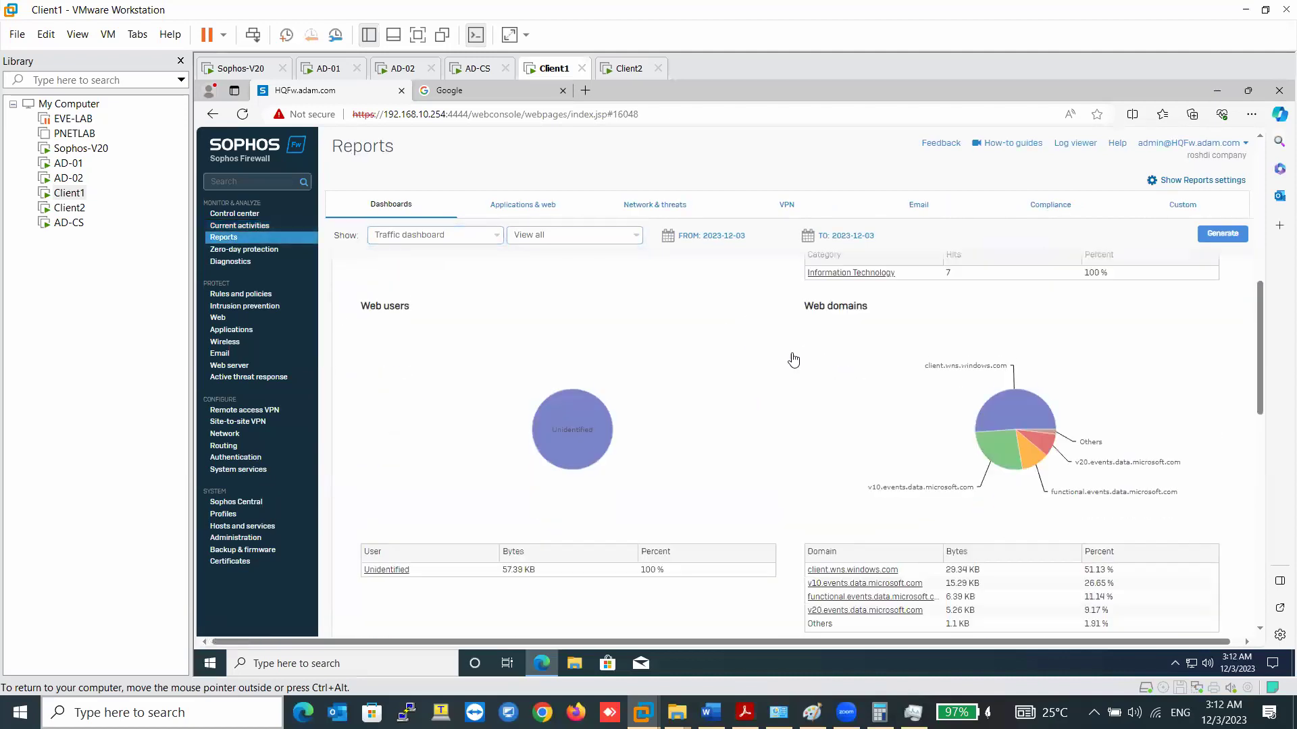
click(869, 270)
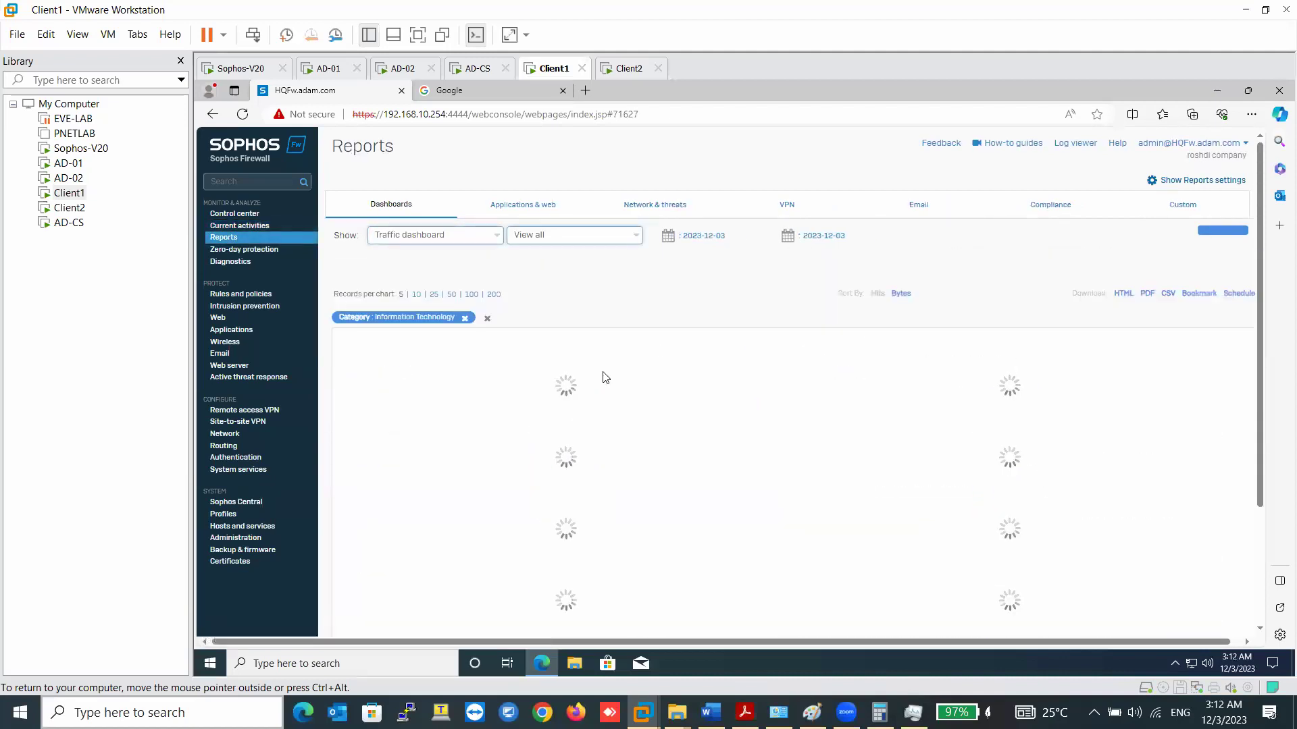
scroll(603, 377, down, 5)
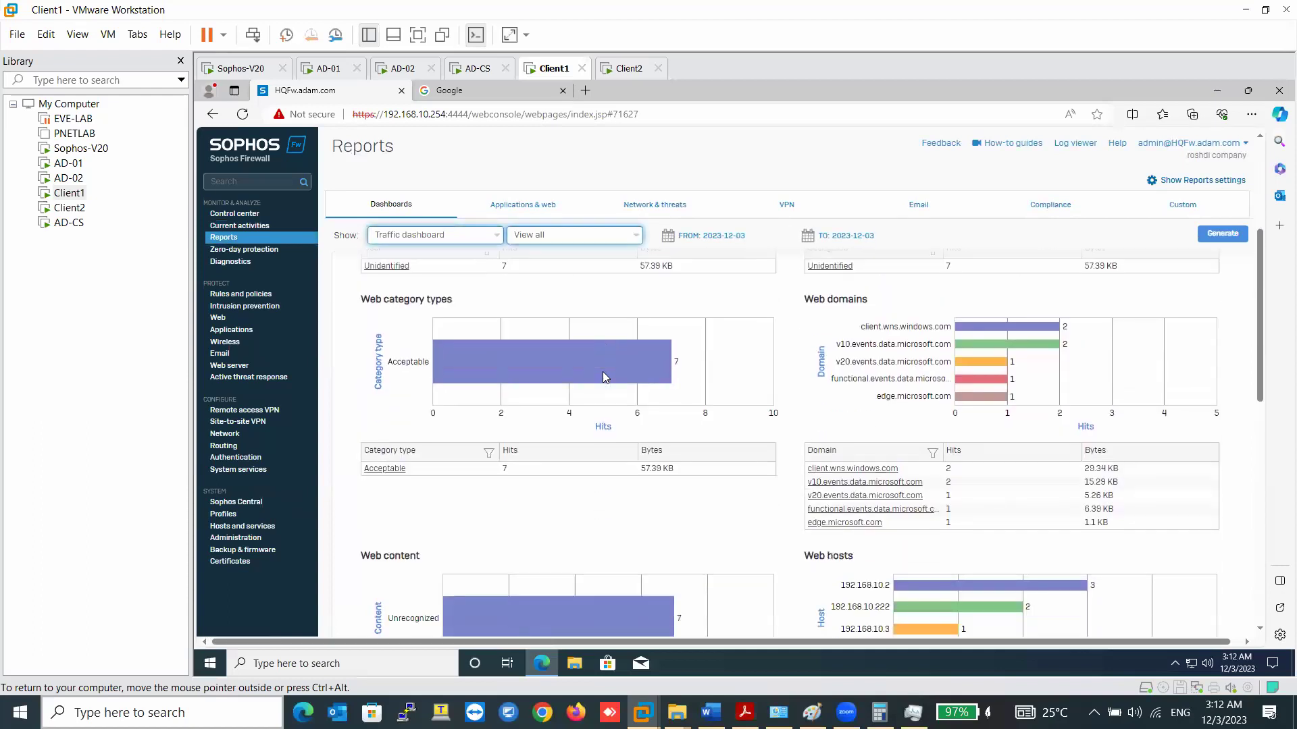
scroll(604, 376, down, 5)
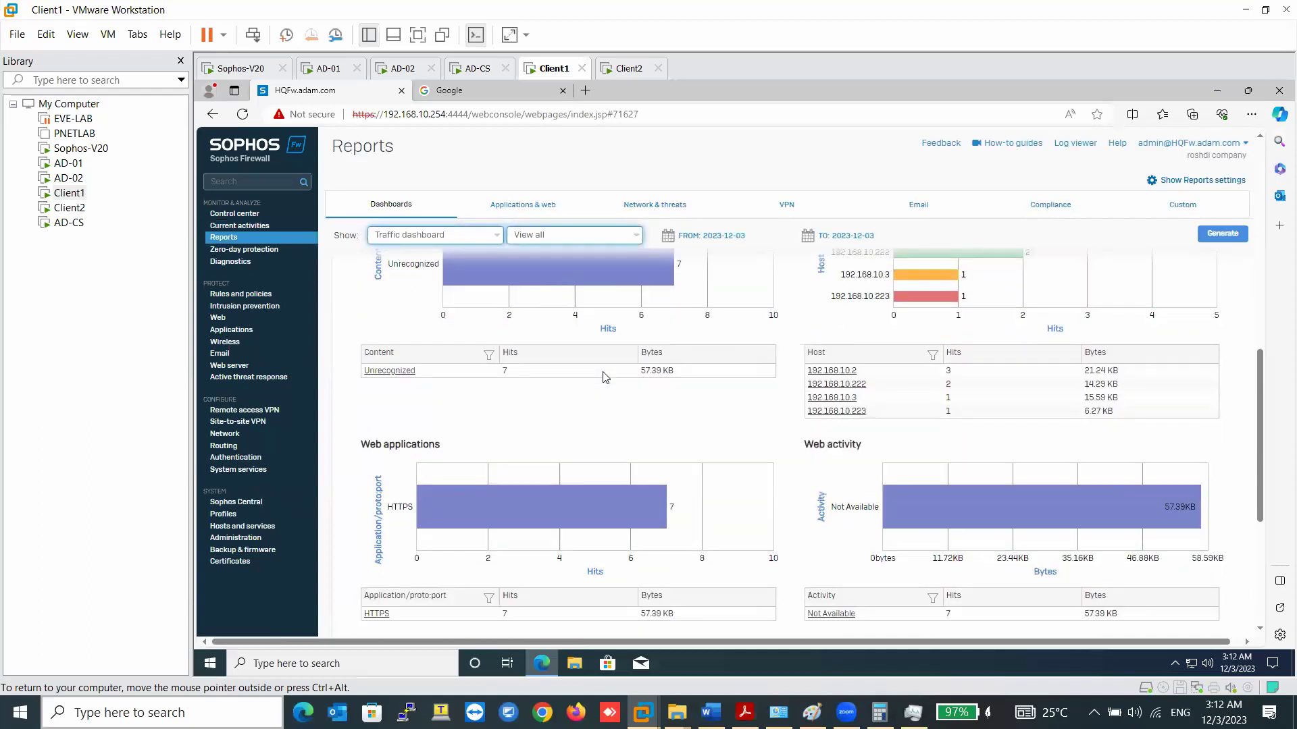
scroll(603, 376, down, 1)
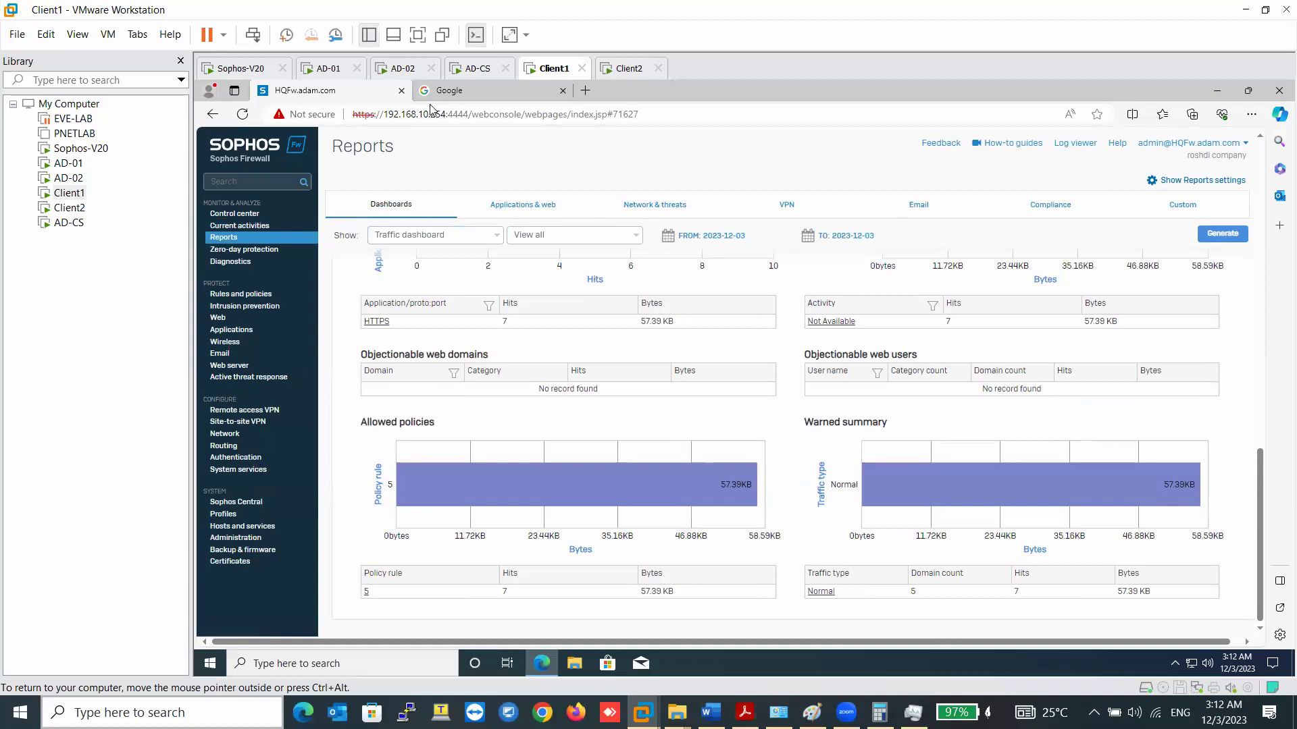
click(585, 91)
- Load the firewall's address on port 4444 in the new tab
text(ht)
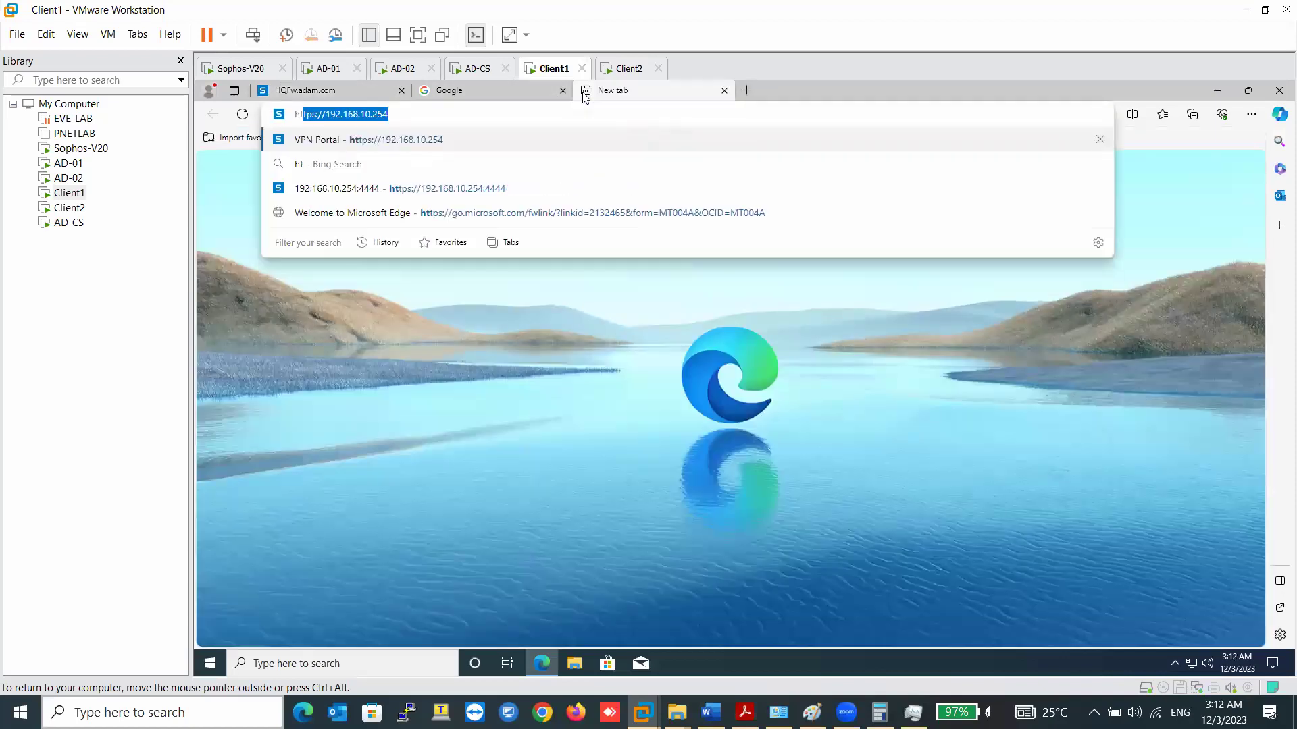
key(Right)
key(Return)
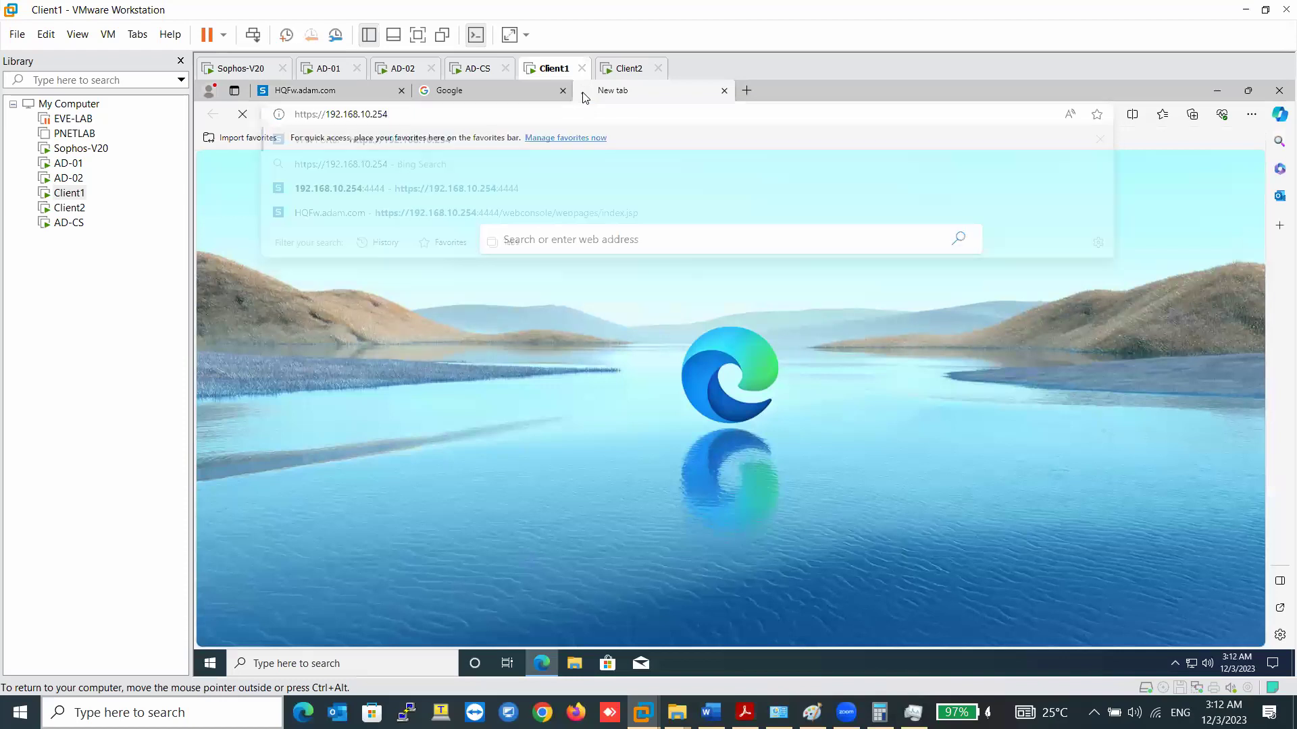
click(477, 117)
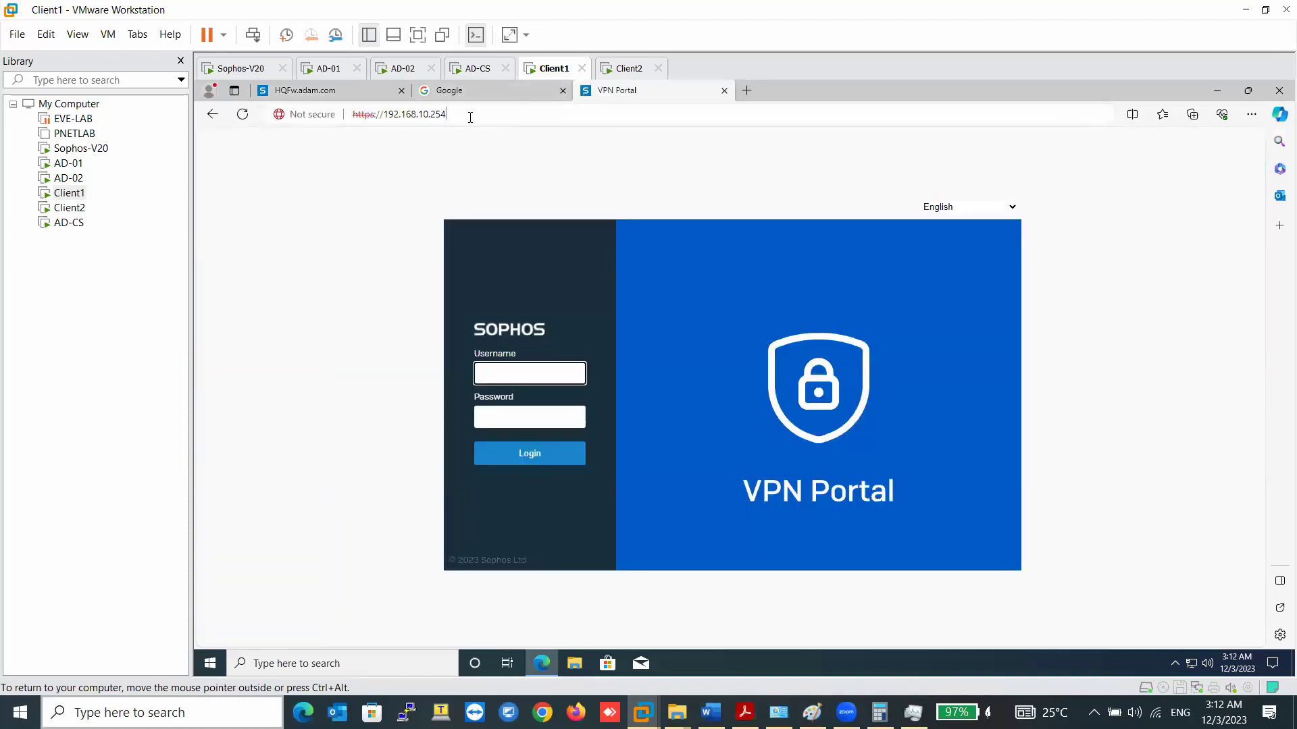
click(479, 117)
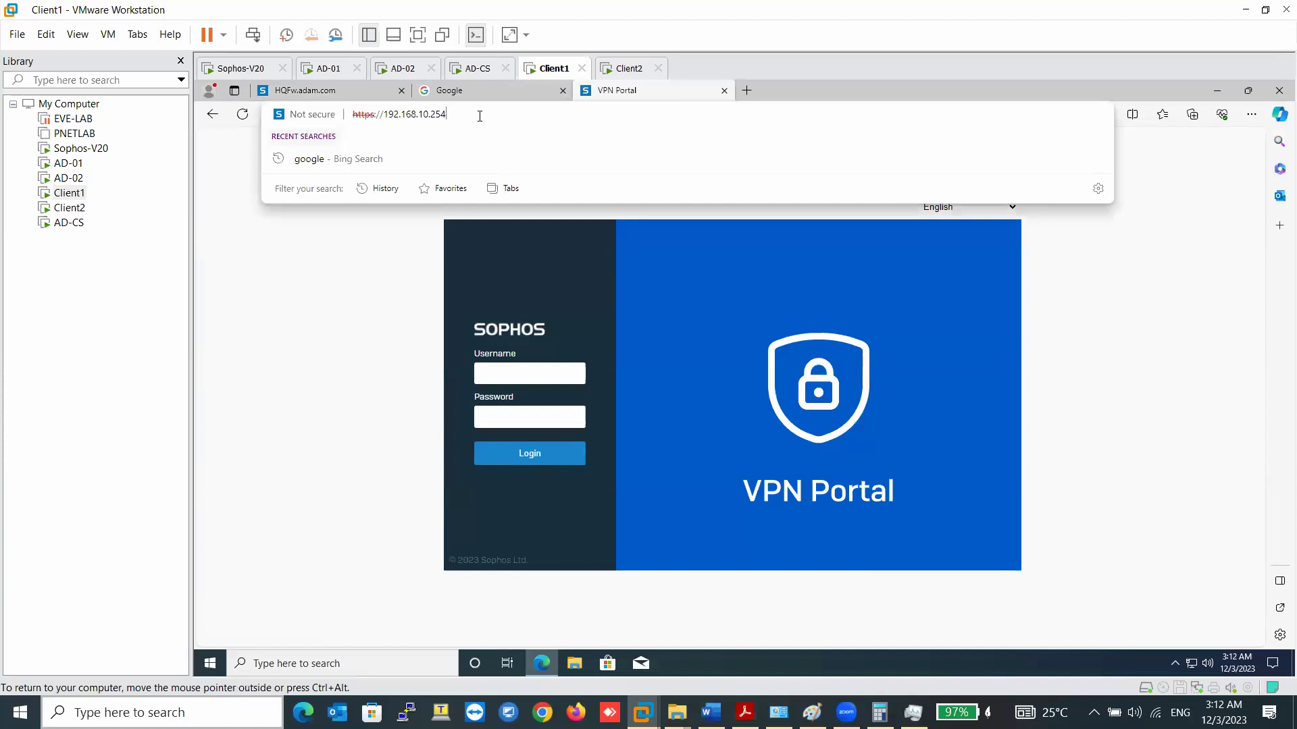
text(:4444)
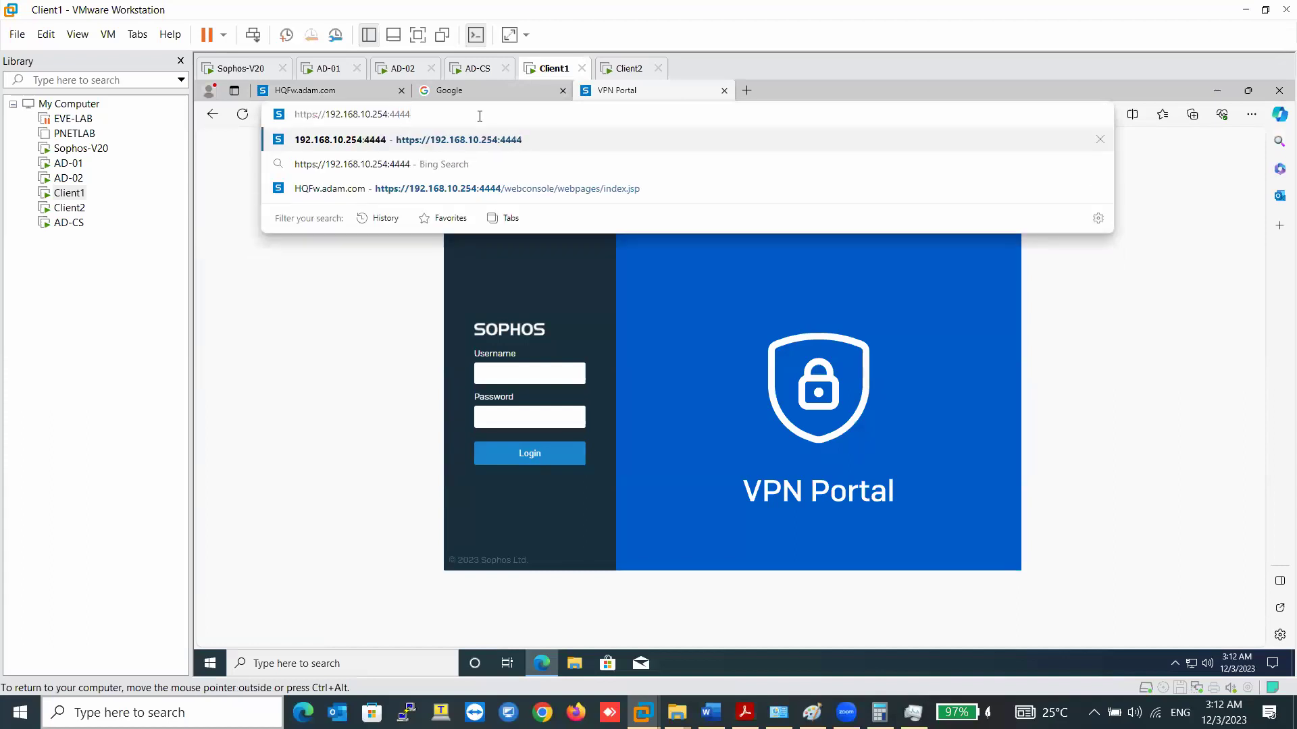
key(Return)
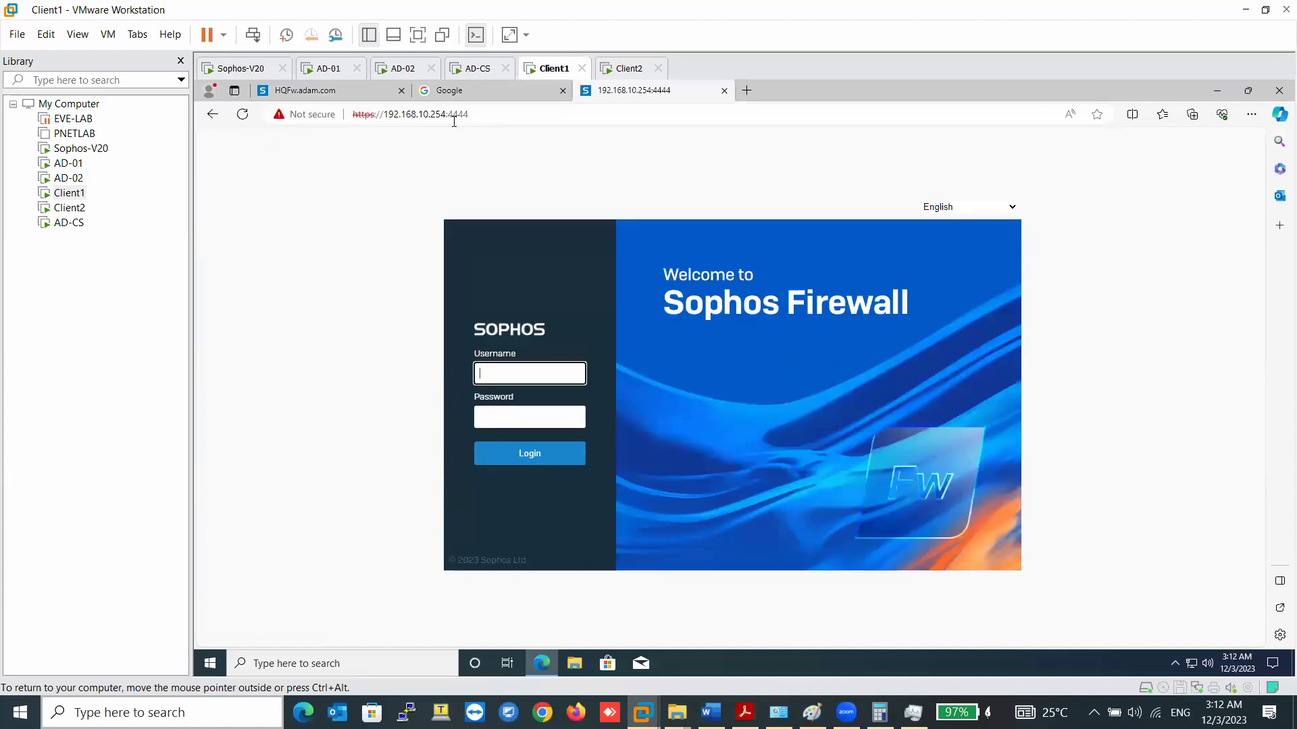
click(486, 116)
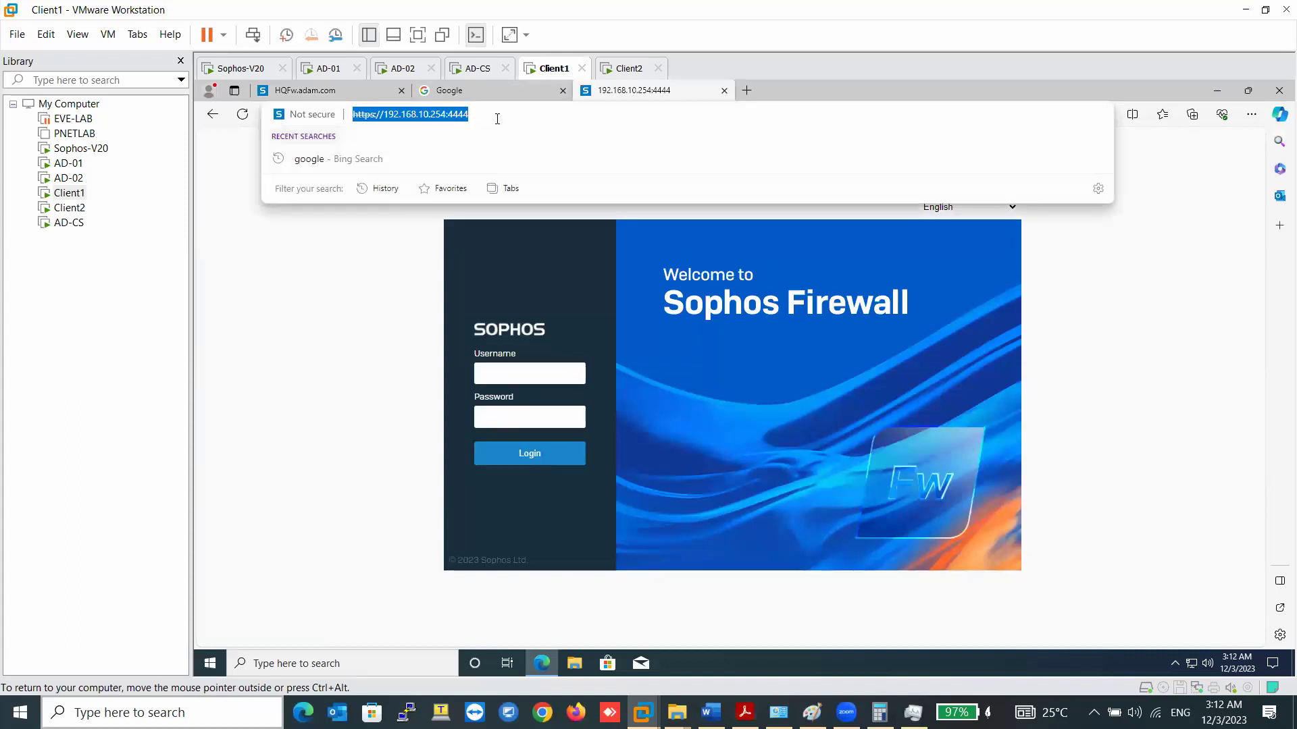
click(497, 119)
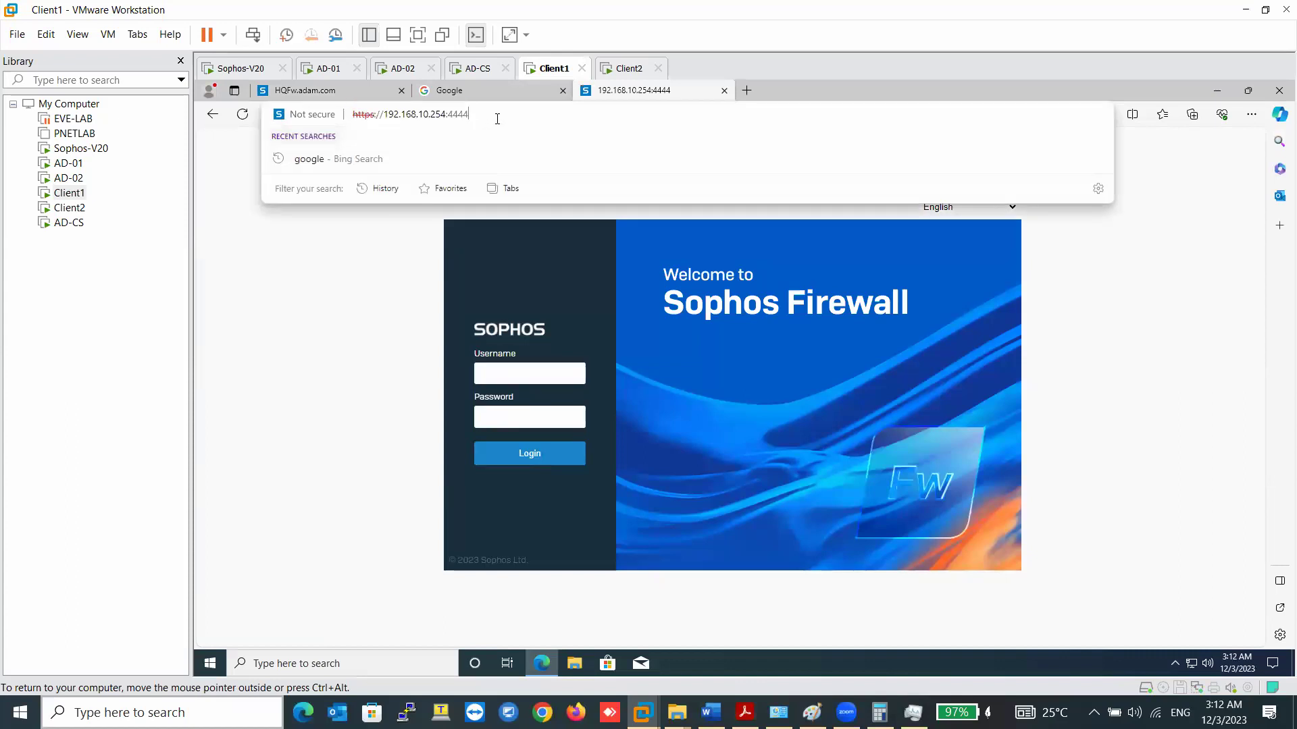
- Reload the expired console, log in as the saved administrator and accept the disclaimer
click(346, 93)
click(447, 96)
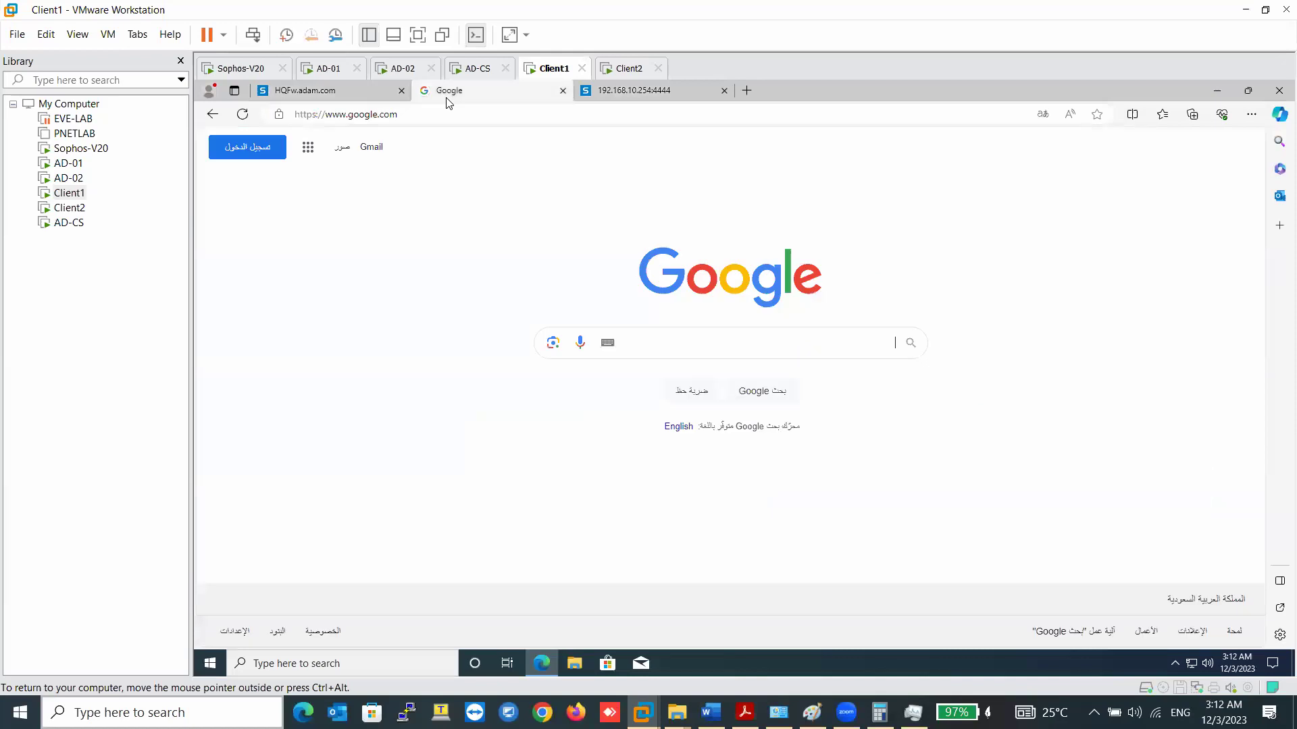
click(331, 88)
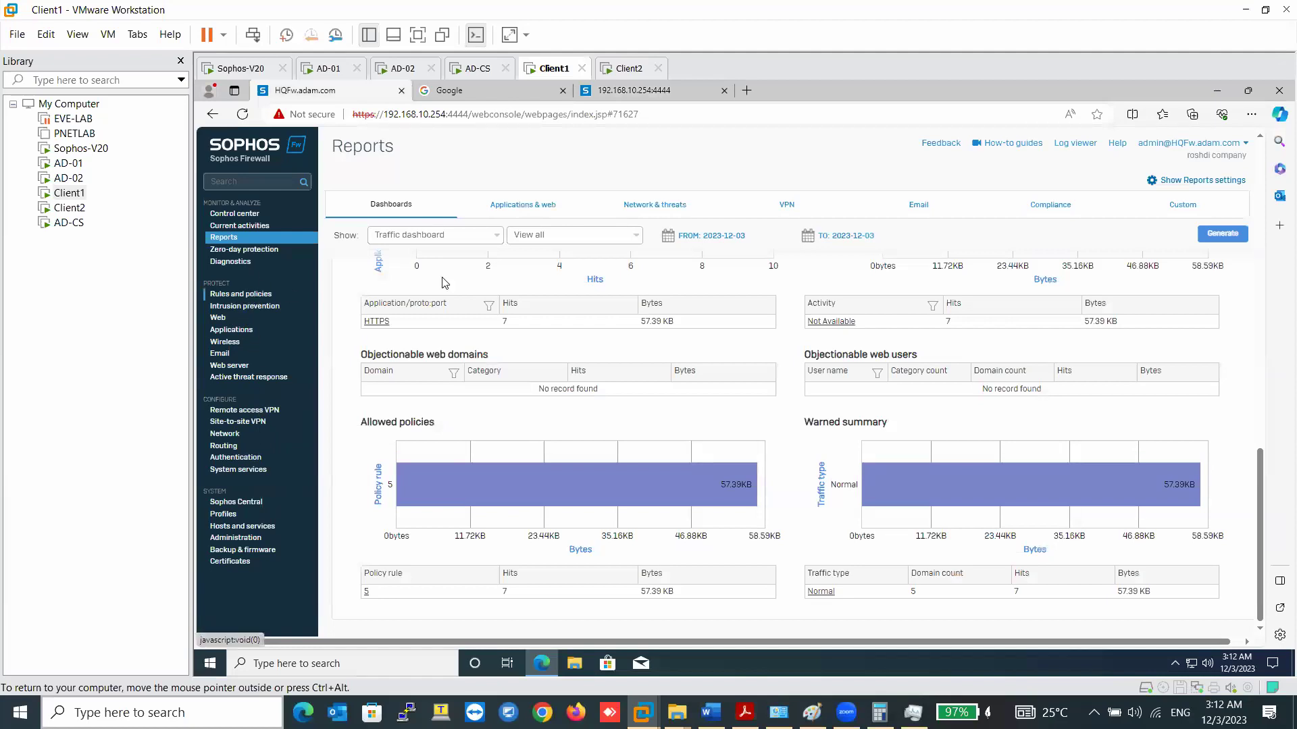
click(286, 294)
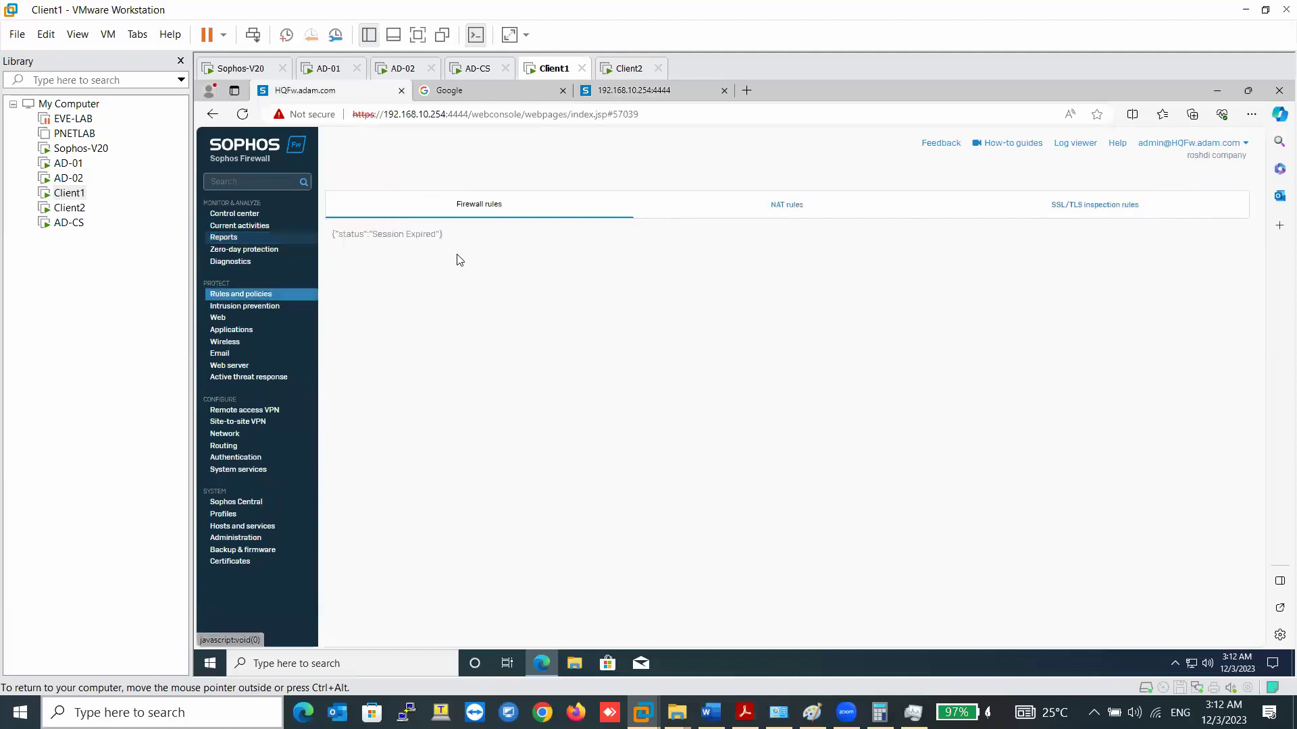
click(617, 99)
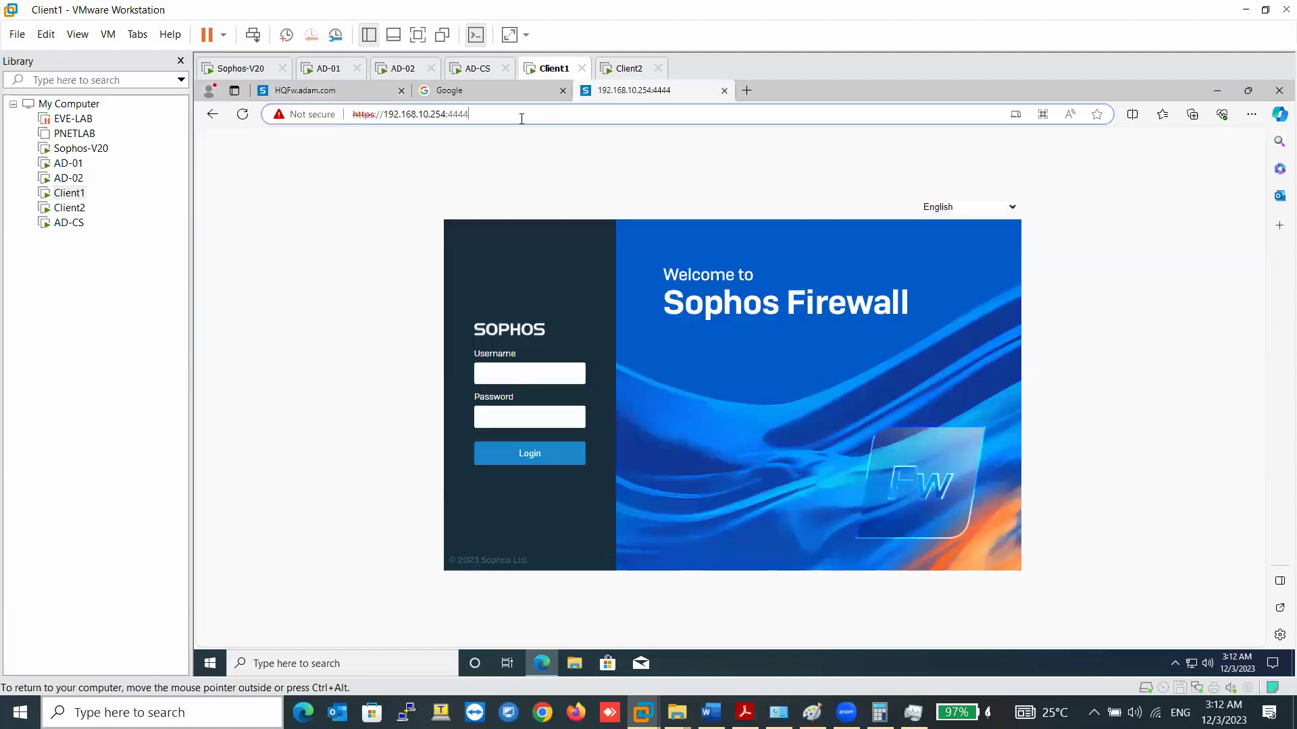
click(244, 115)
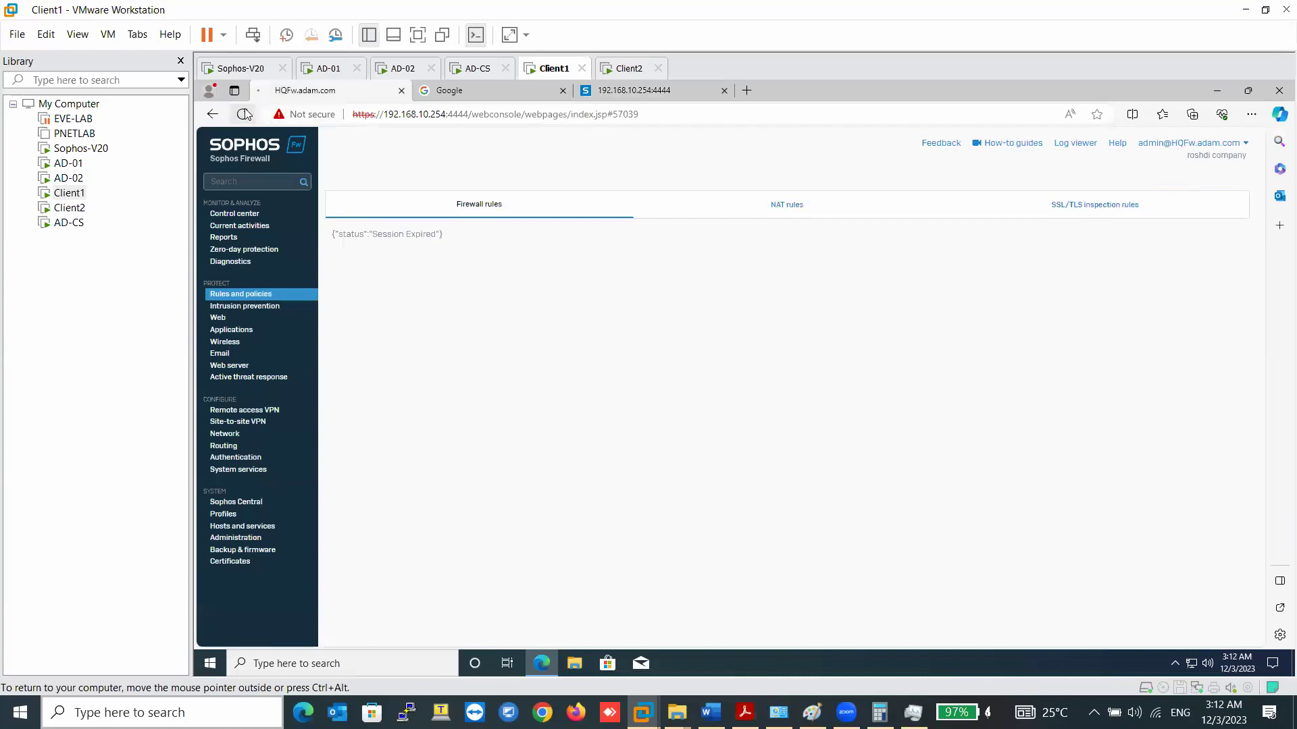
click(518, 374)
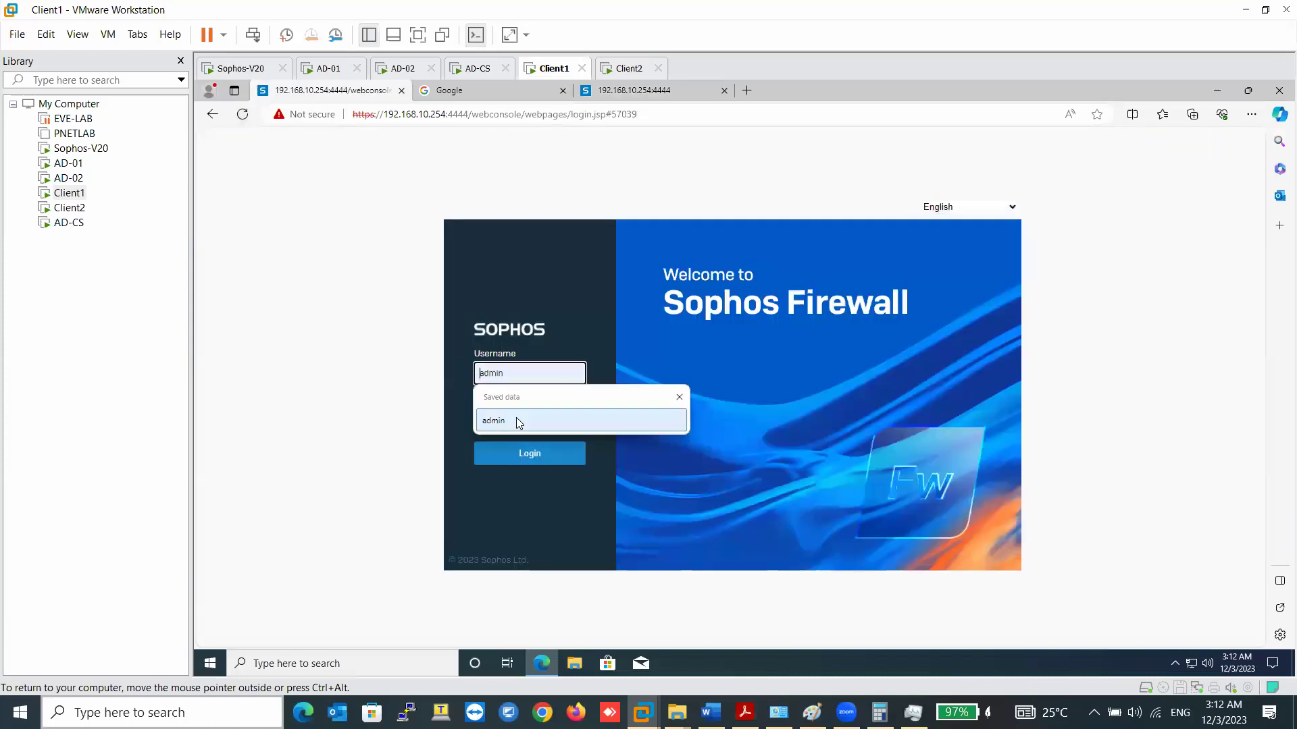
click(516, 419)
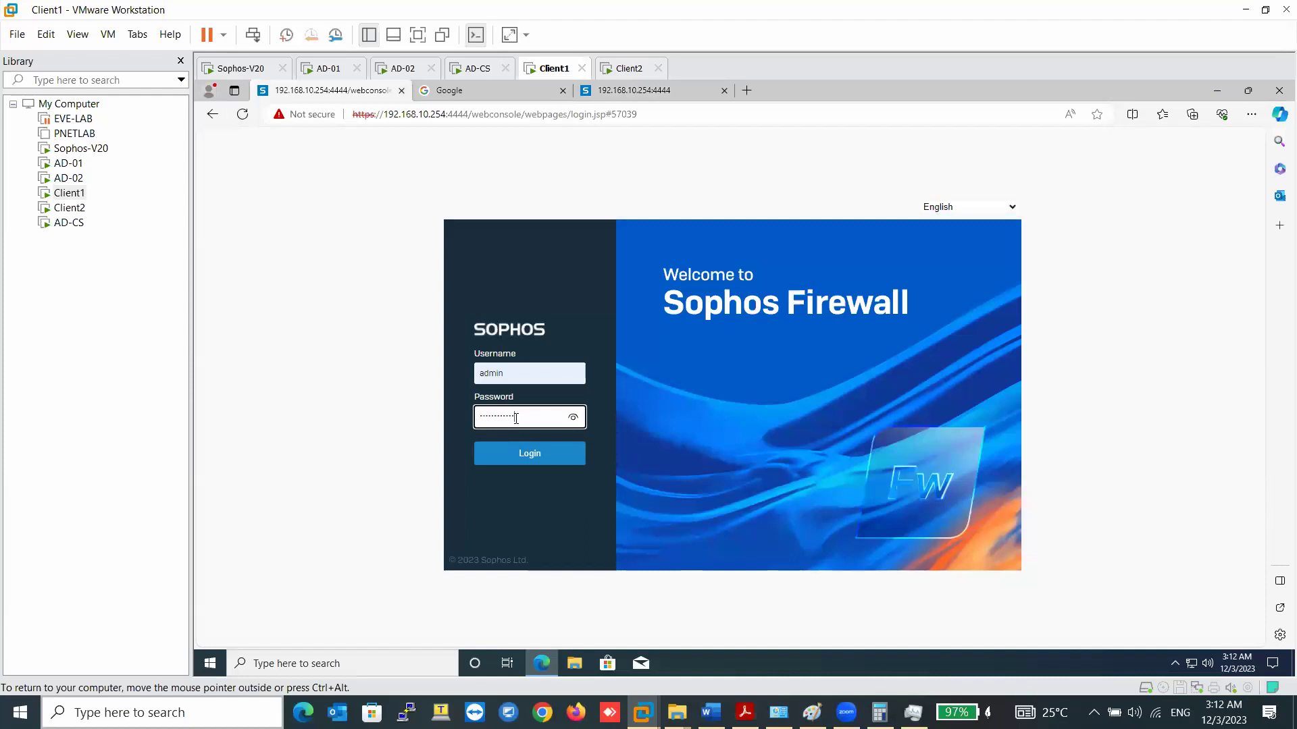
key(Return)
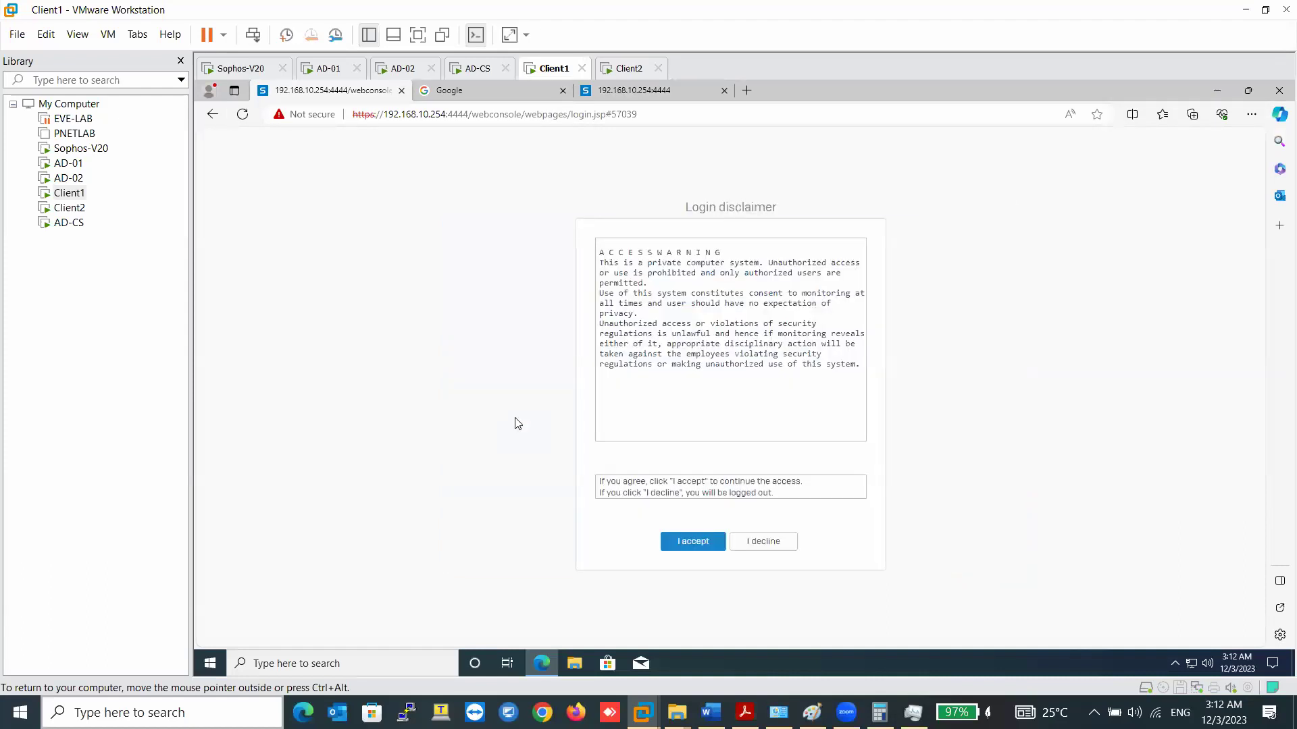
click(692, 542)
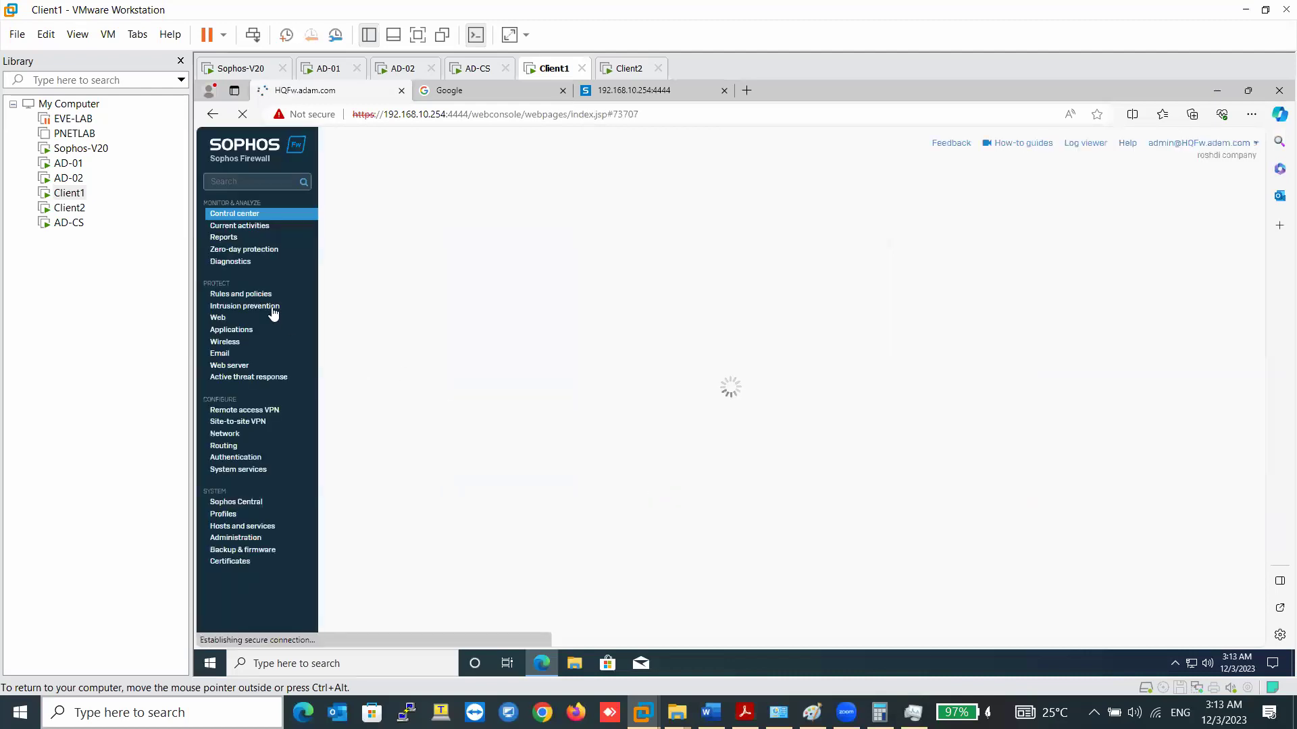
- Open the Default Policy web policy from the #Default_Network_Policy rule
click(251, 297)
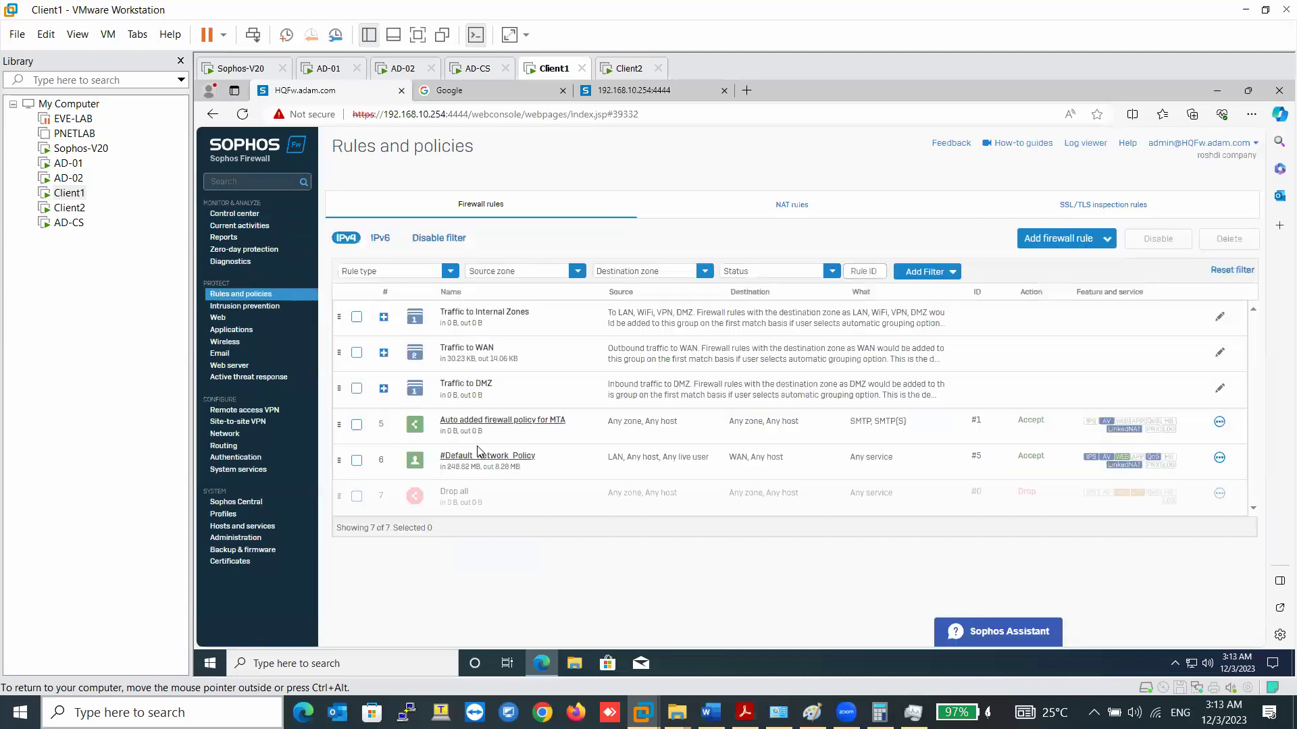
click(482, 455)
scroll(456, 419, down, 8)
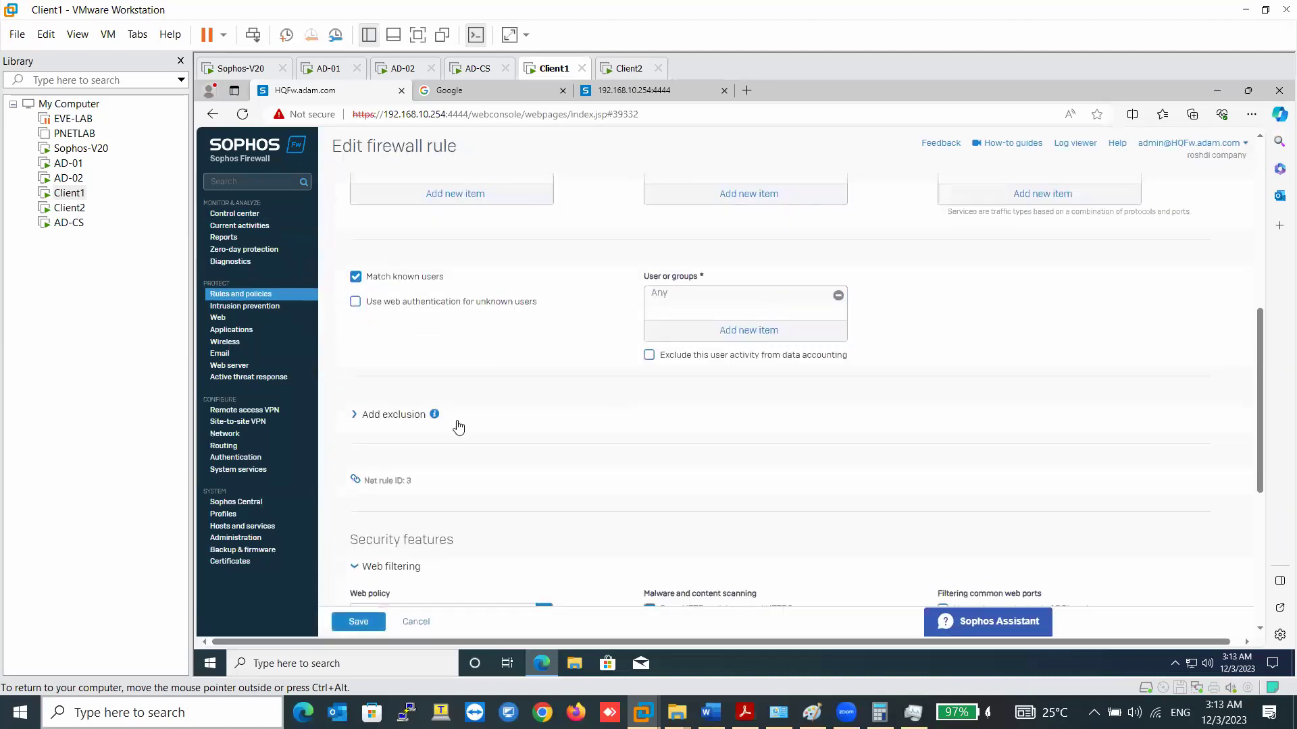
click(457, 382)
click(458, 385)
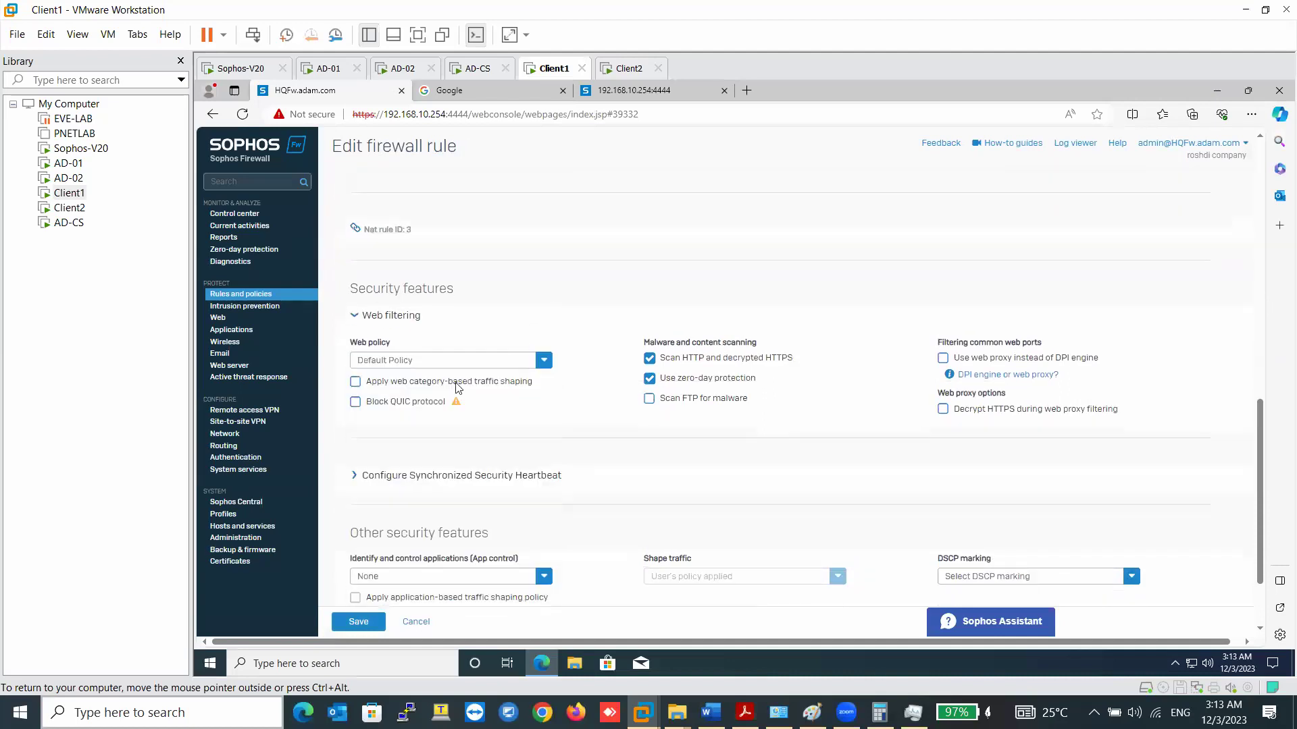
click(478, 359)
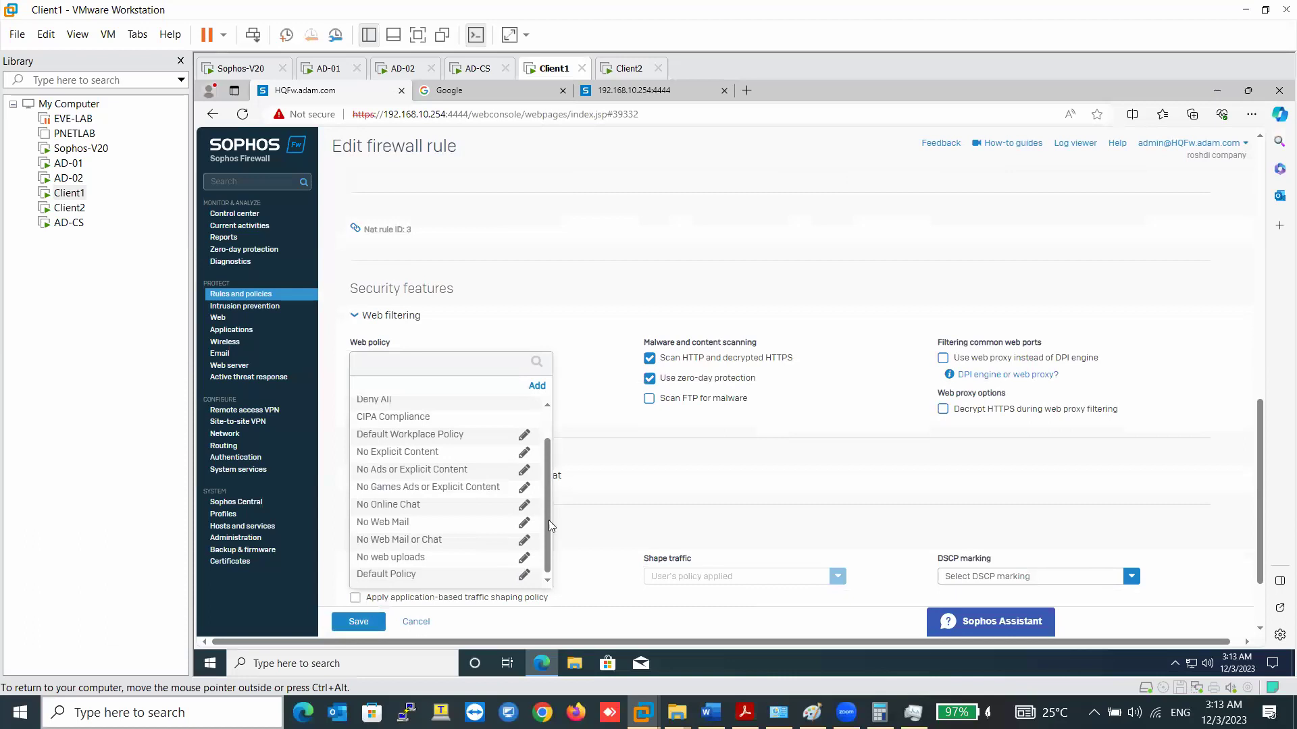
click(524, 574)
- Enable the Nudity, Office, Bandwidth-heavy, Unproductive and Schools rules, and insert a new top rule
scroll(616, 382, down, 5)
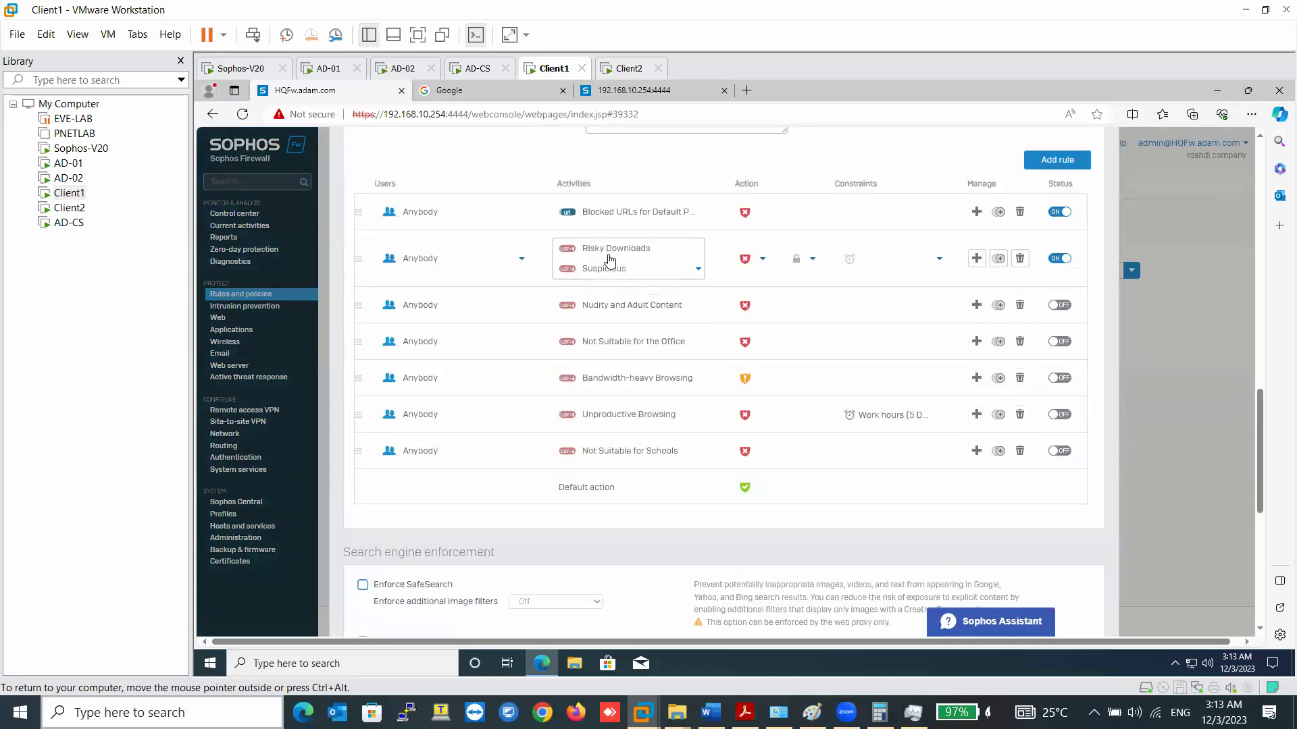
click(1059, 305)
click(1059, 342)
click(1059, 378)
click(1059, 415)
click(1059, 451)
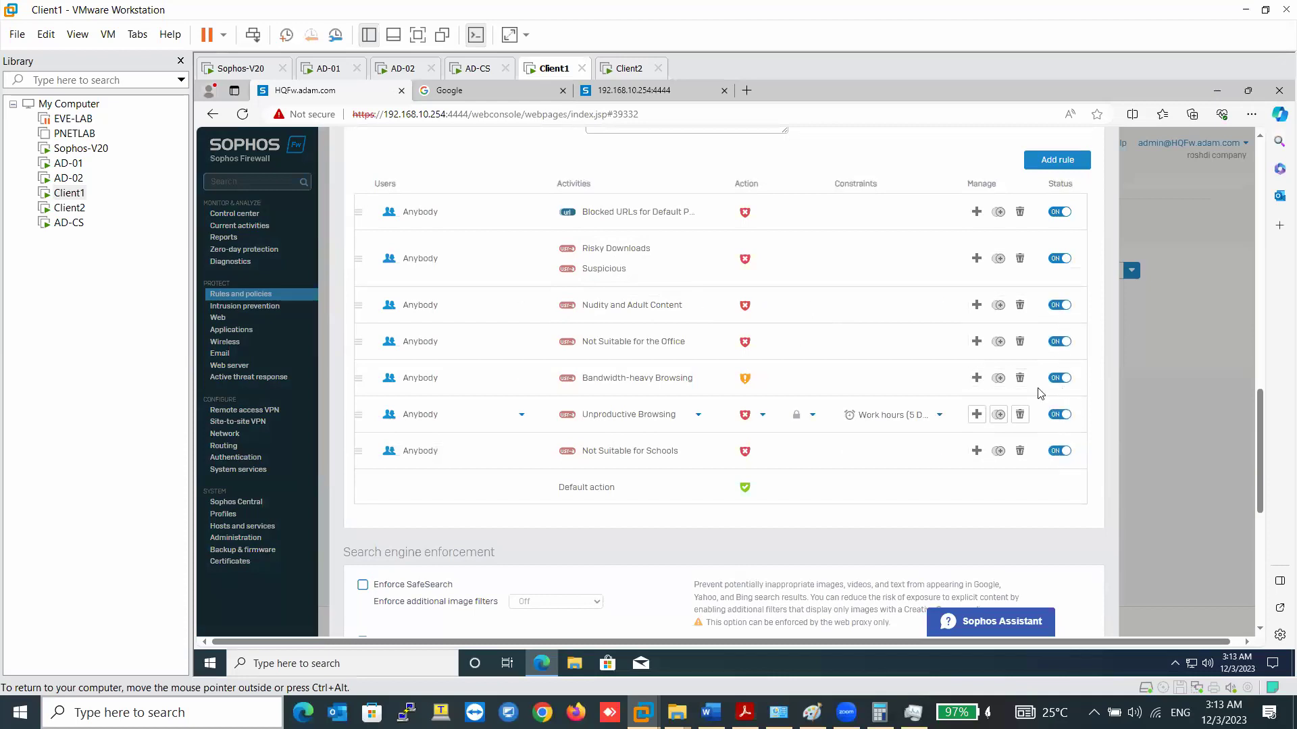
click(970, 211)
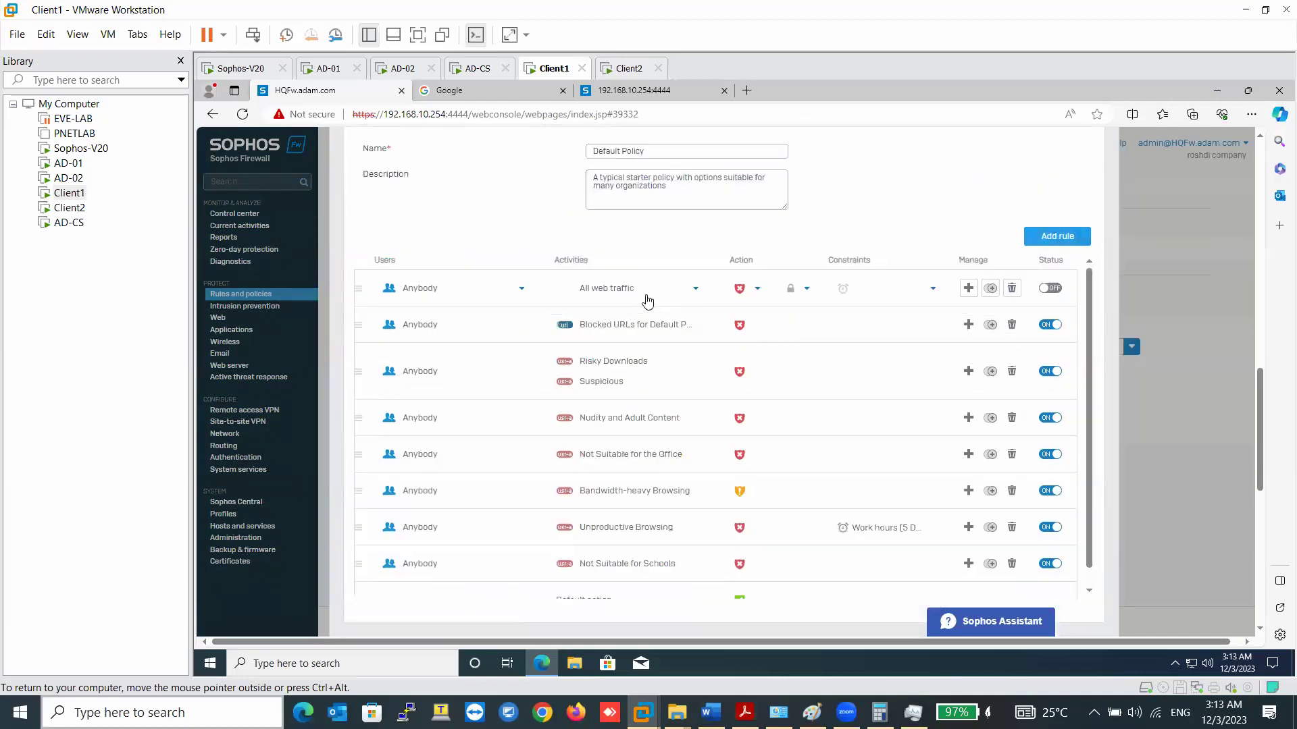
- Replace the new rule's All web traffic with Video hosting and Voice & Video Calls
click(648, 299)
click(735, 289)
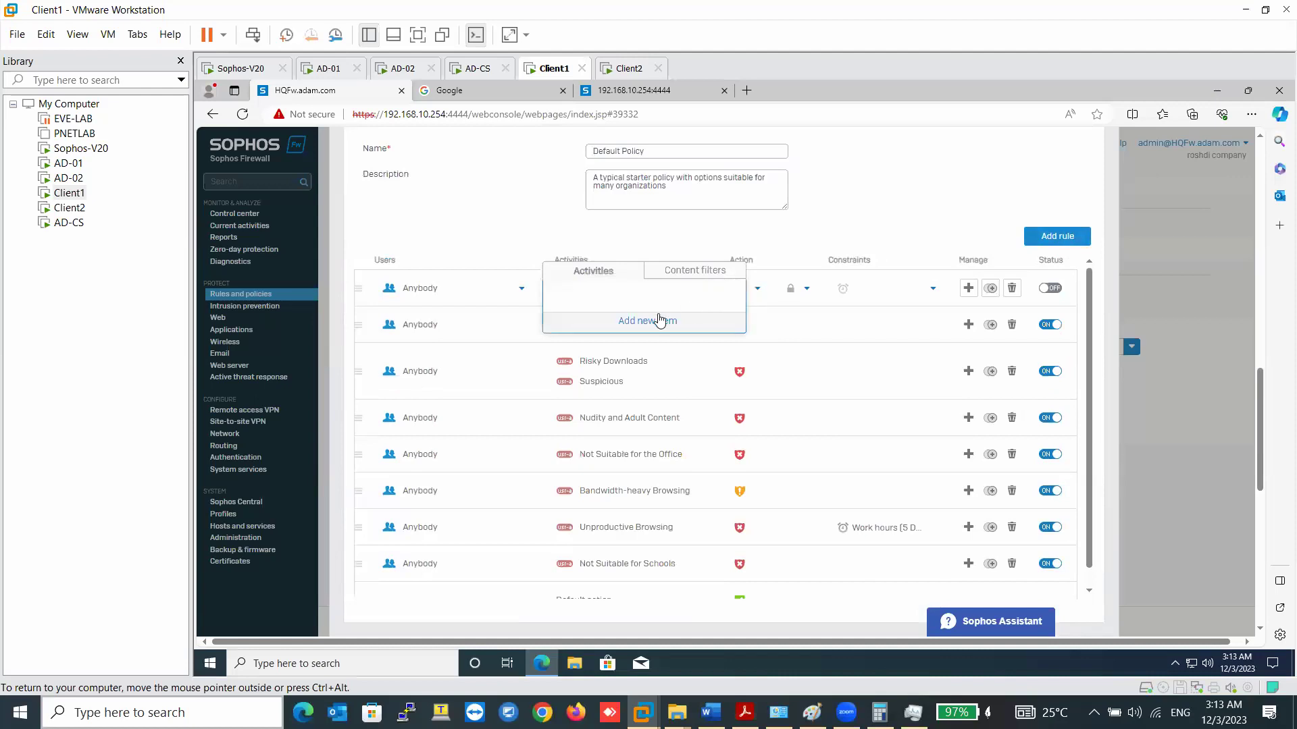
click(660, 320)
text(vide)
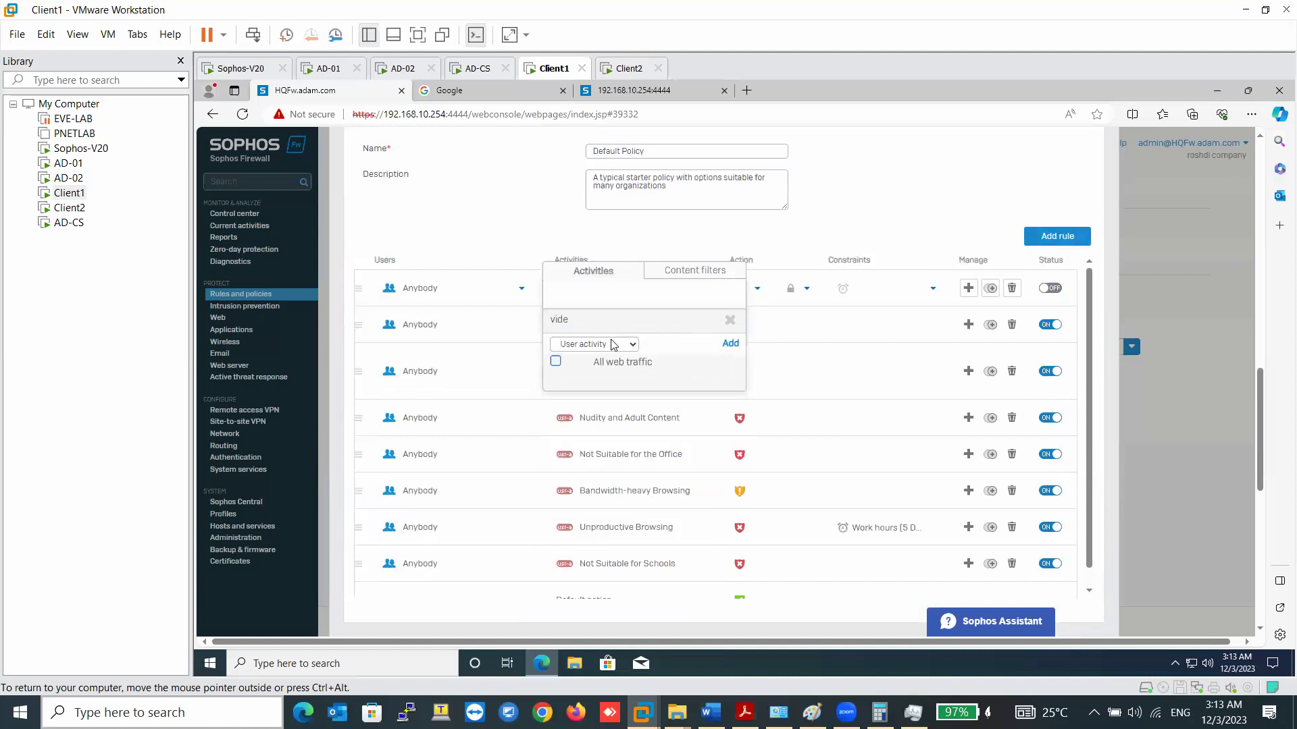
click(613, 344)
click(581, 358)
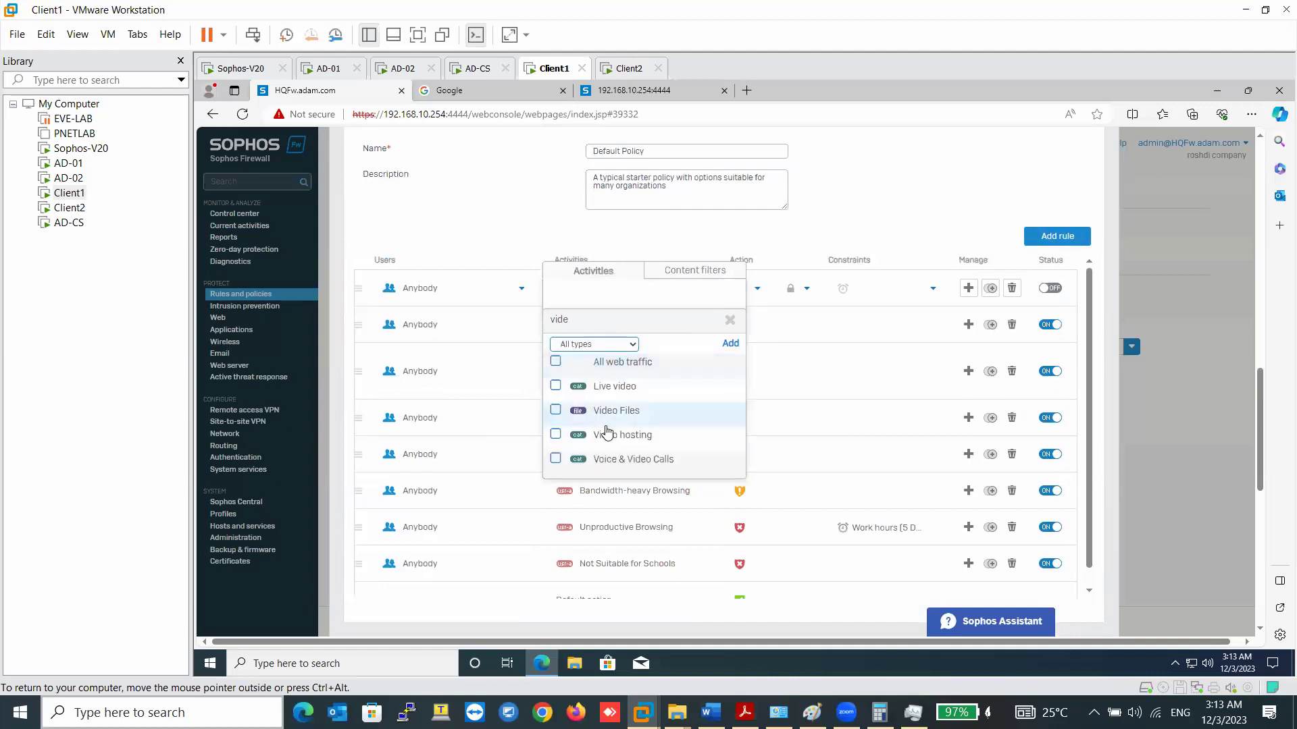
click(618, 438)
click(630, 462)
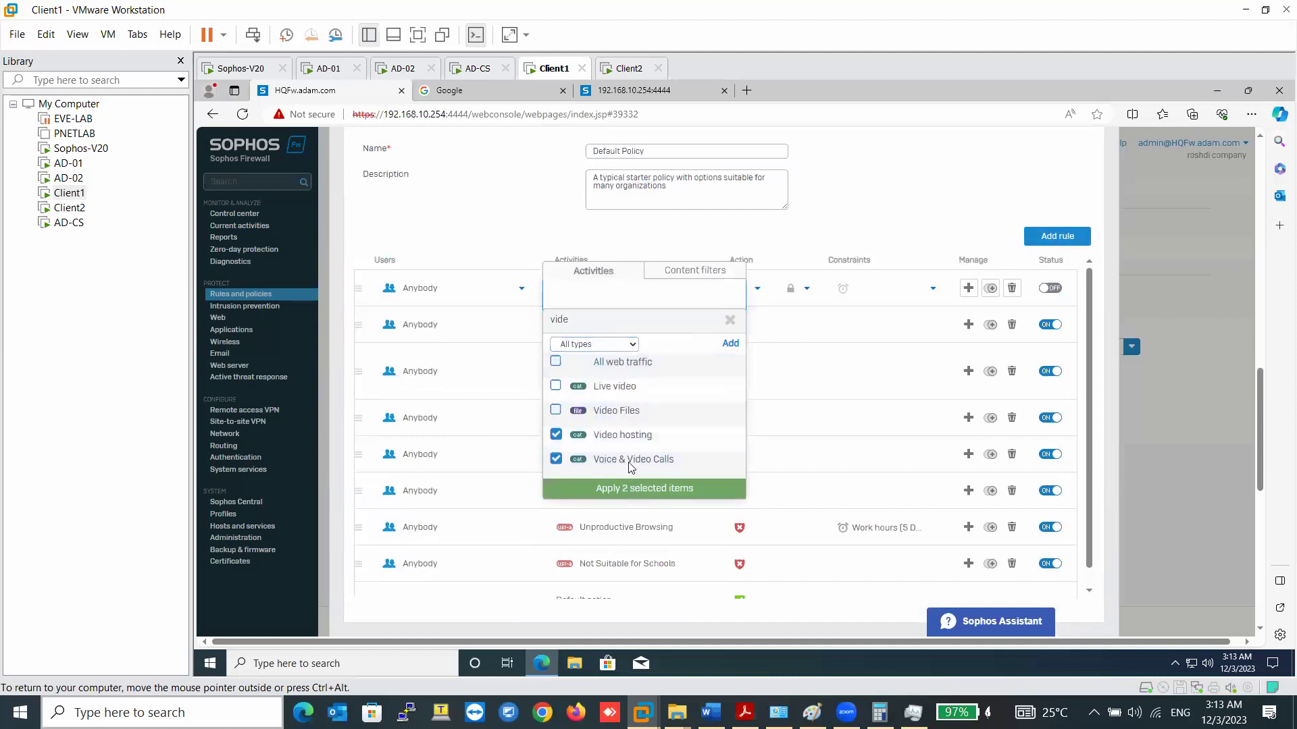
click(632, 488)
- Add Social Networking to the new rule's activities
click(648, 328)
text(soc)
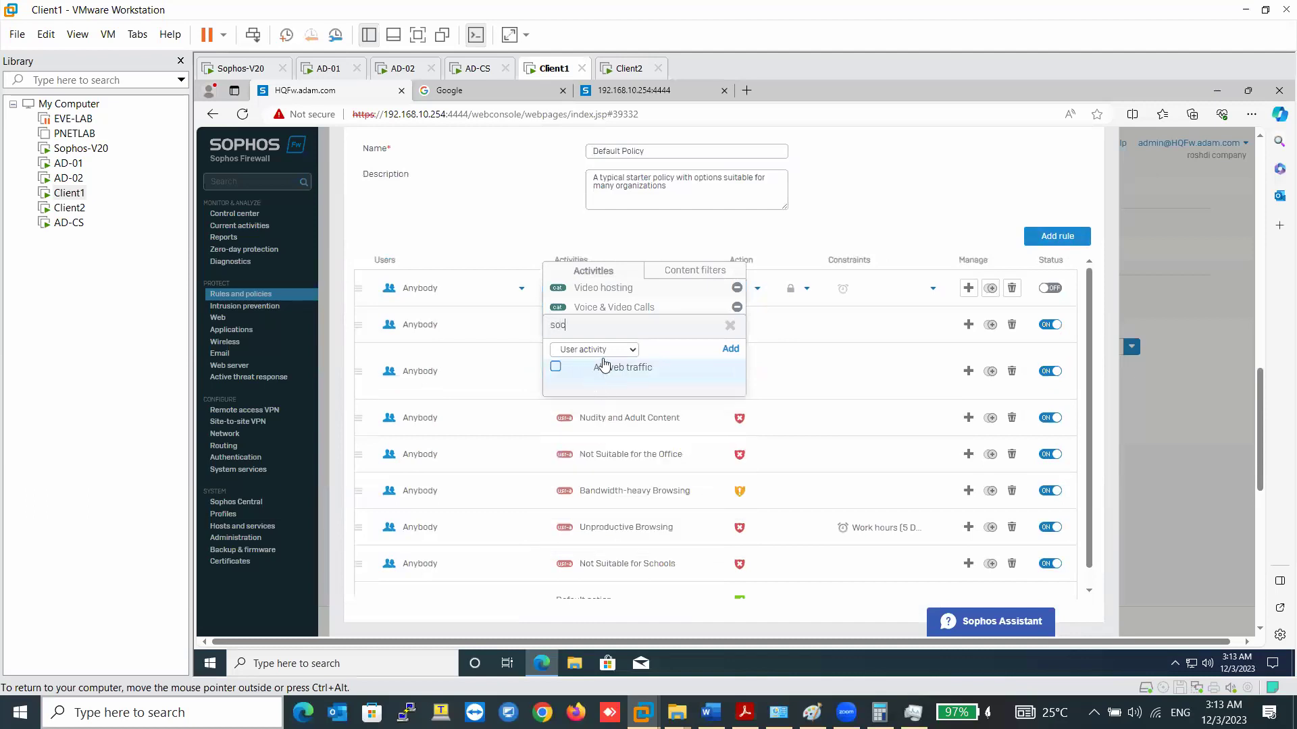
double_click(575, 330)
key(BackSpace)
click(585, 349)
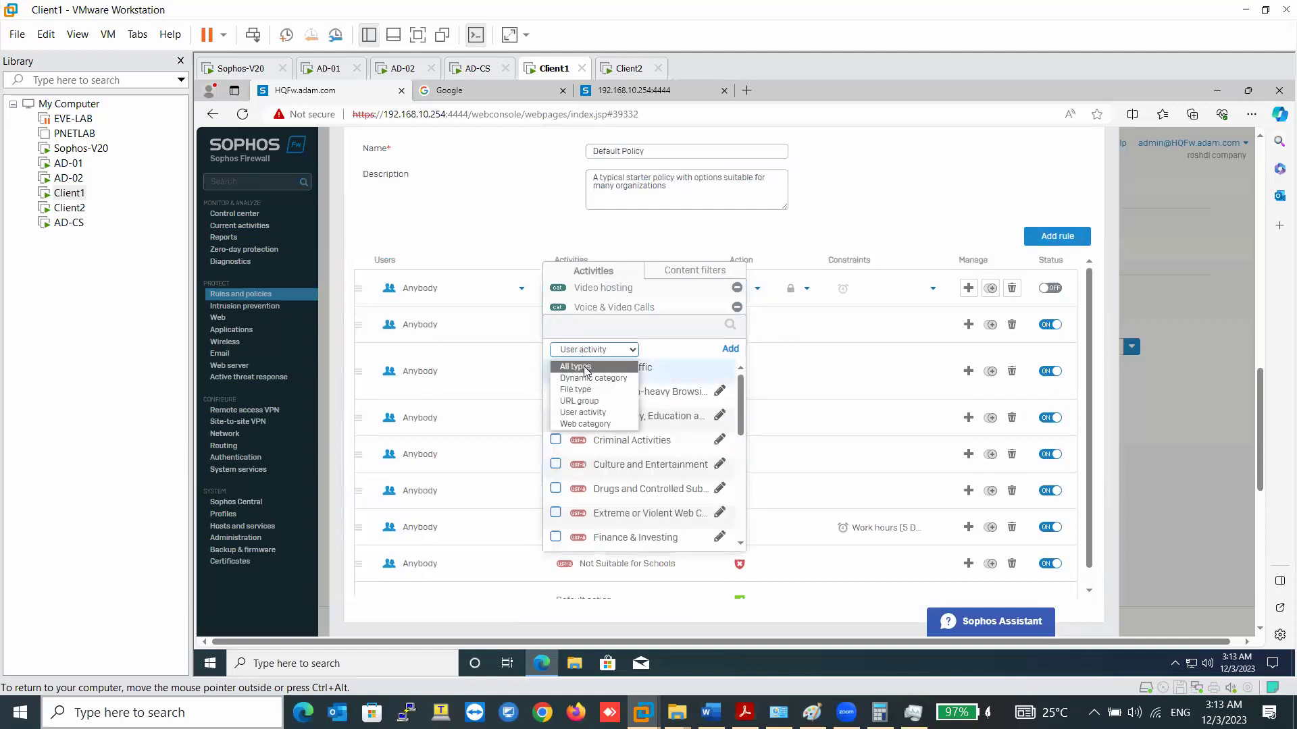
click(580, 362)
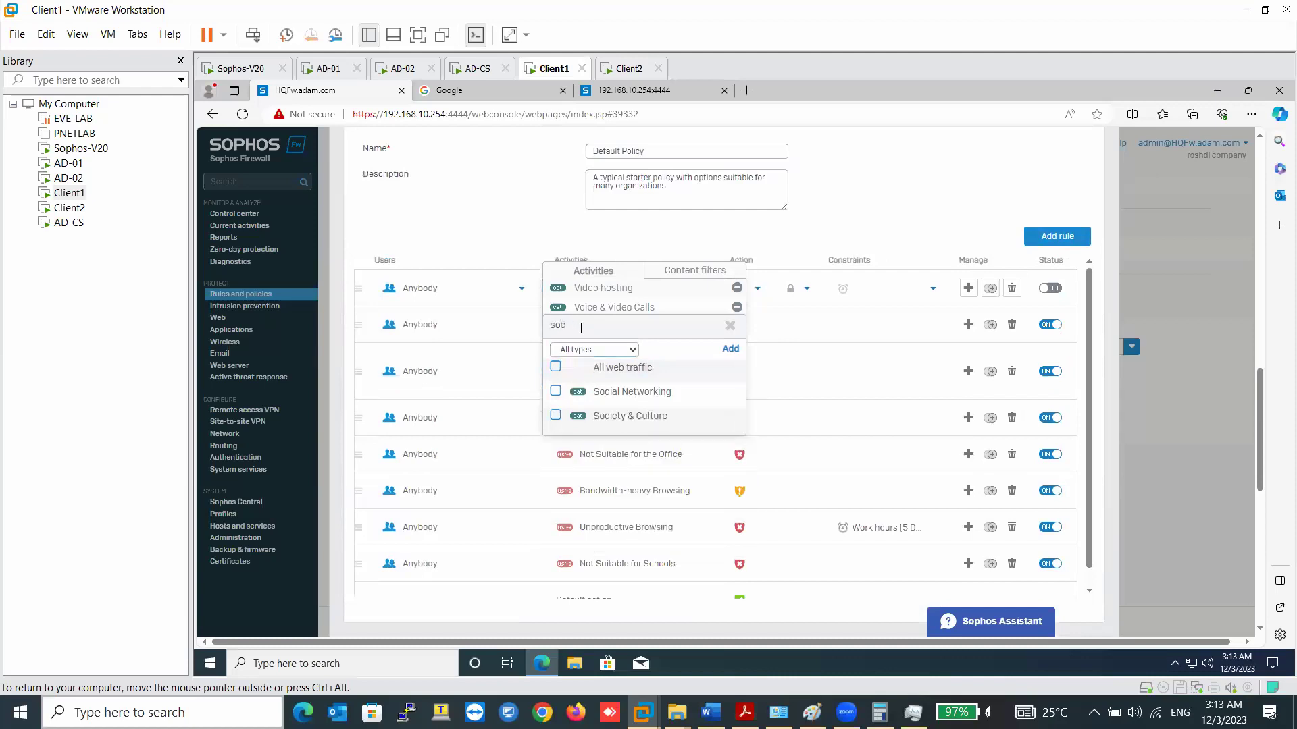
click(604, 390)
click(638, 444)
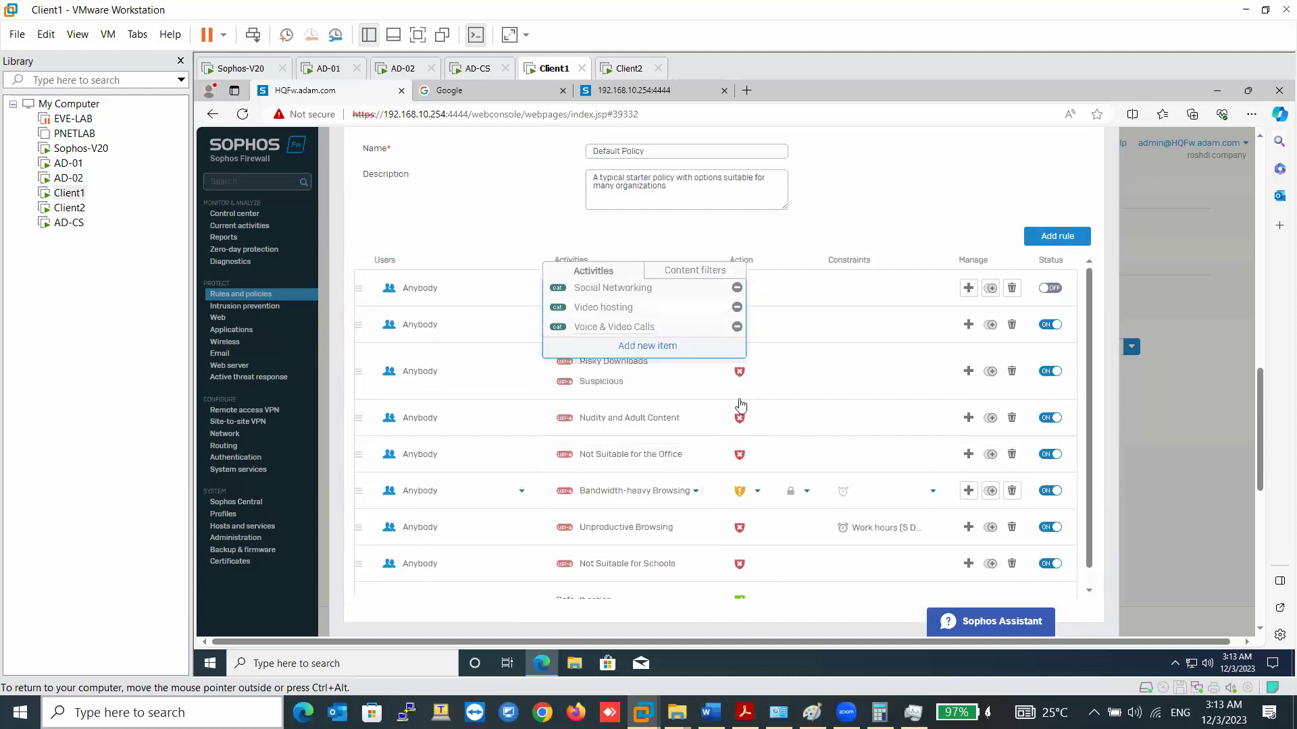
click(964, 348)
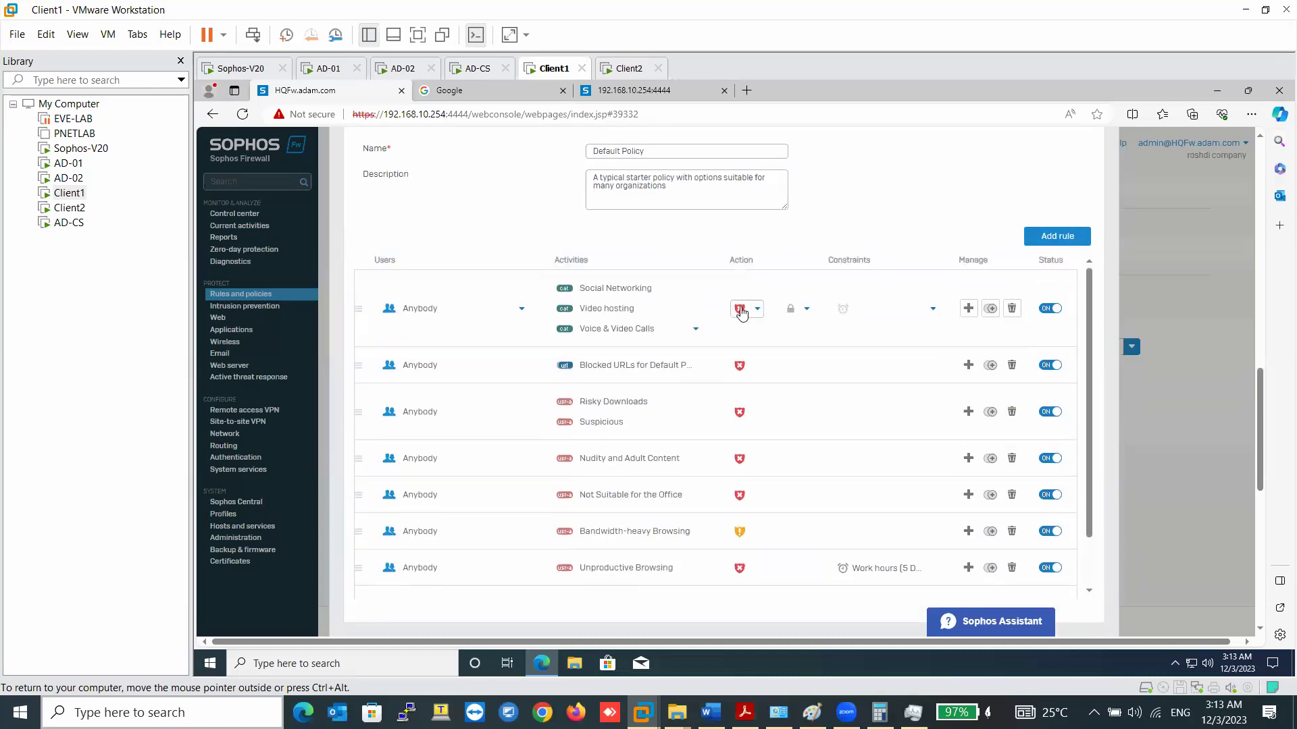
- Save the Default Policy with the new blocking rule
scroll(493, 539, down, 10)
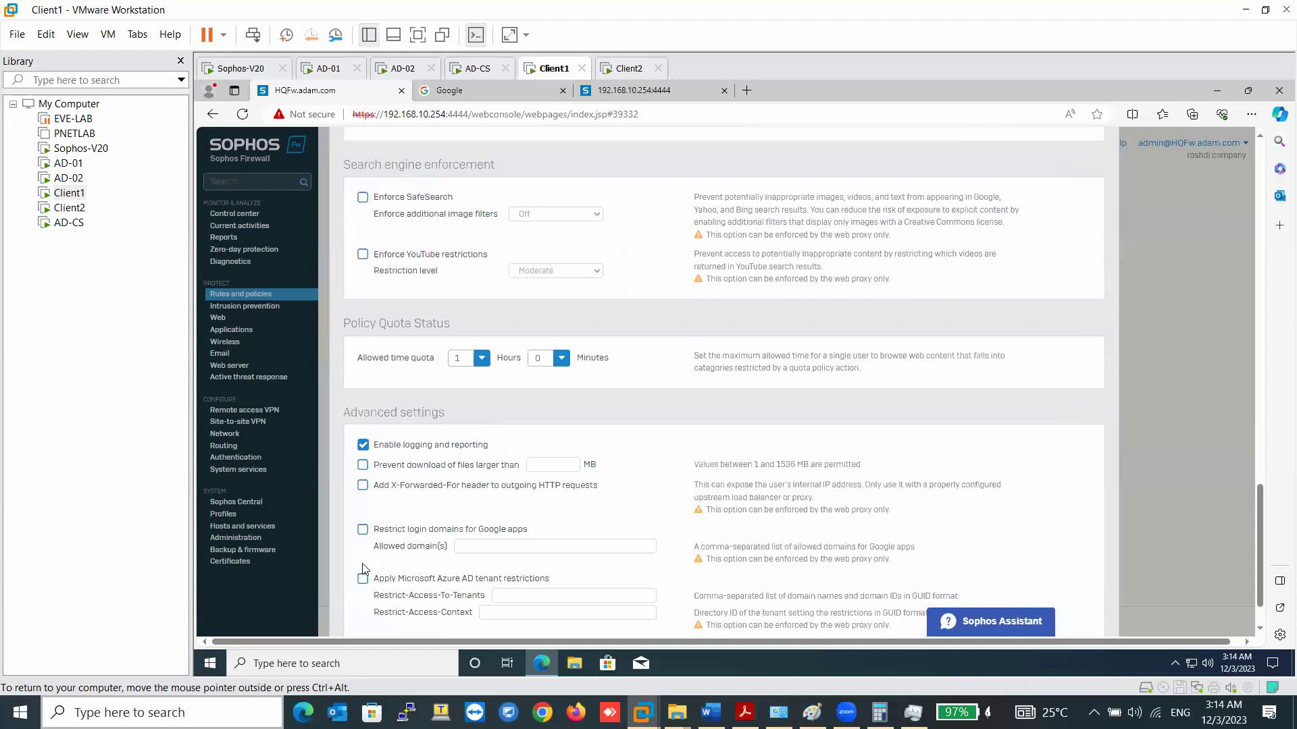
scroll(362, 570, down, 2)
click(381, 609)
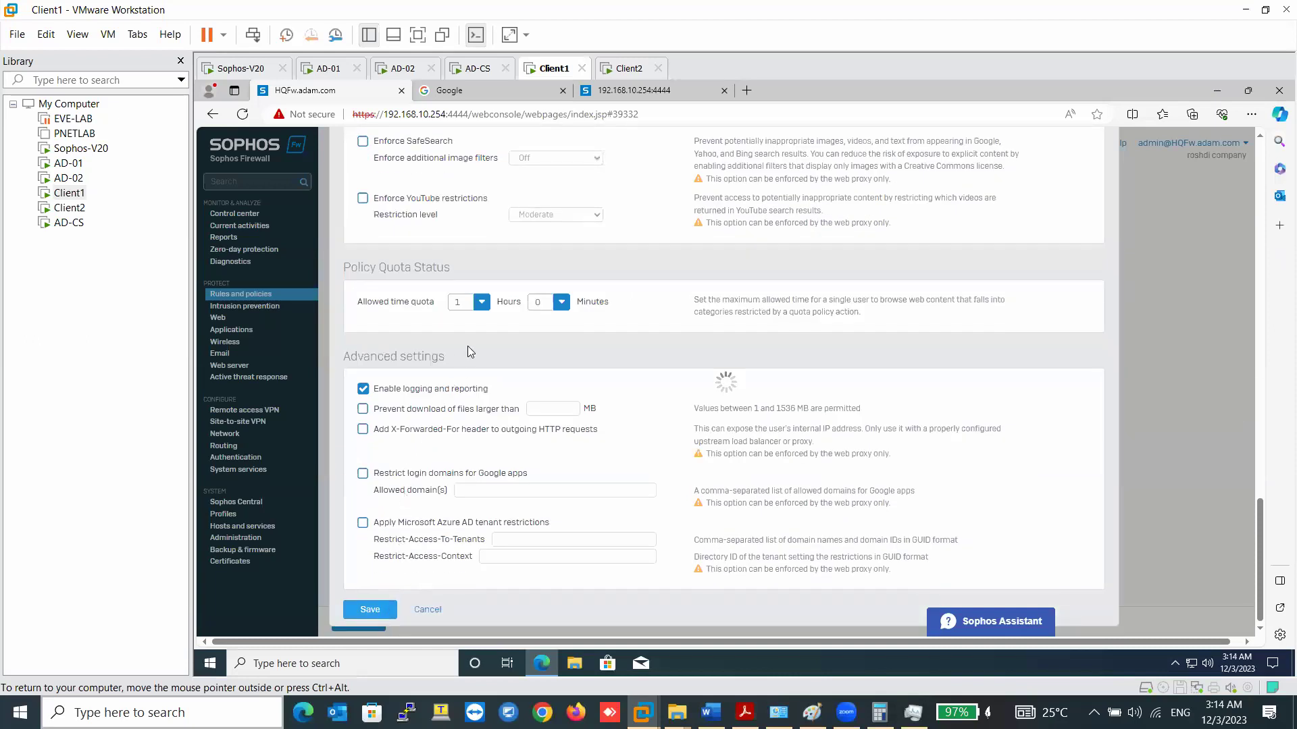
click(371, 621)
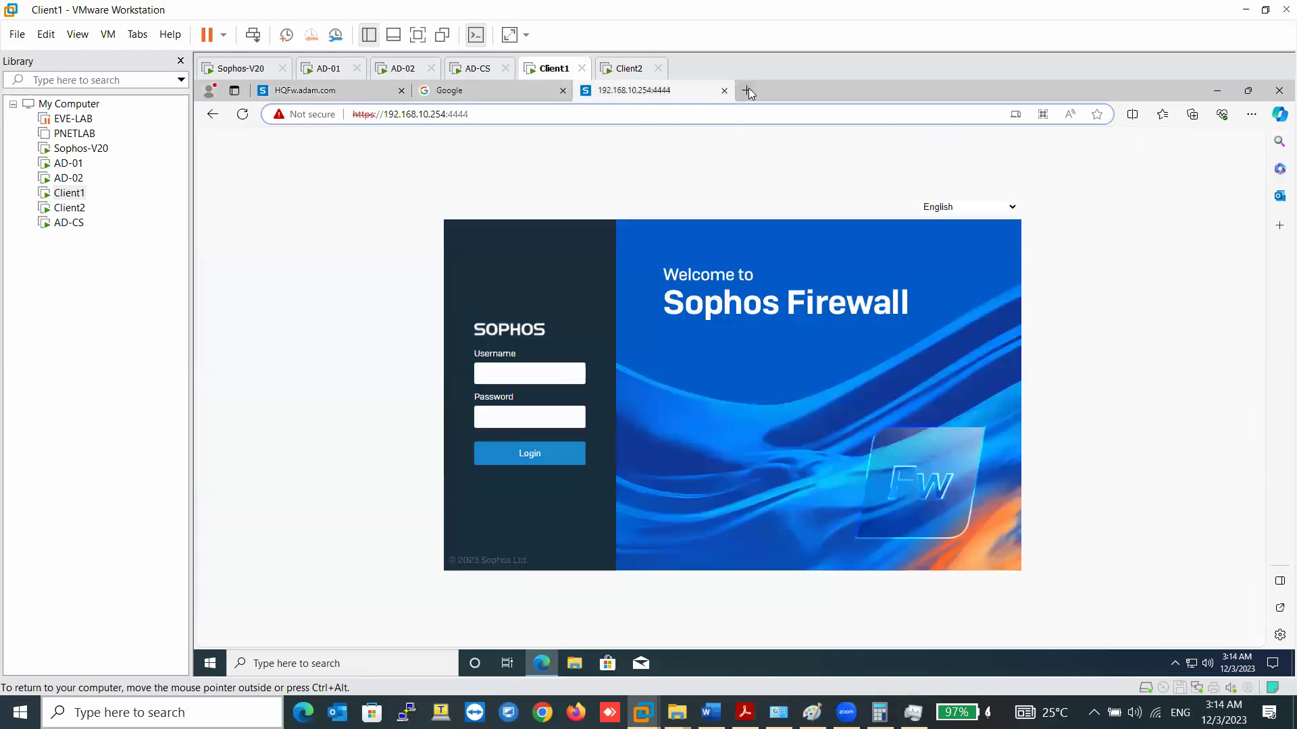
- Request youtube.com in a new tab and expand the blocked connection's details
click(748, 92)
text(yout)
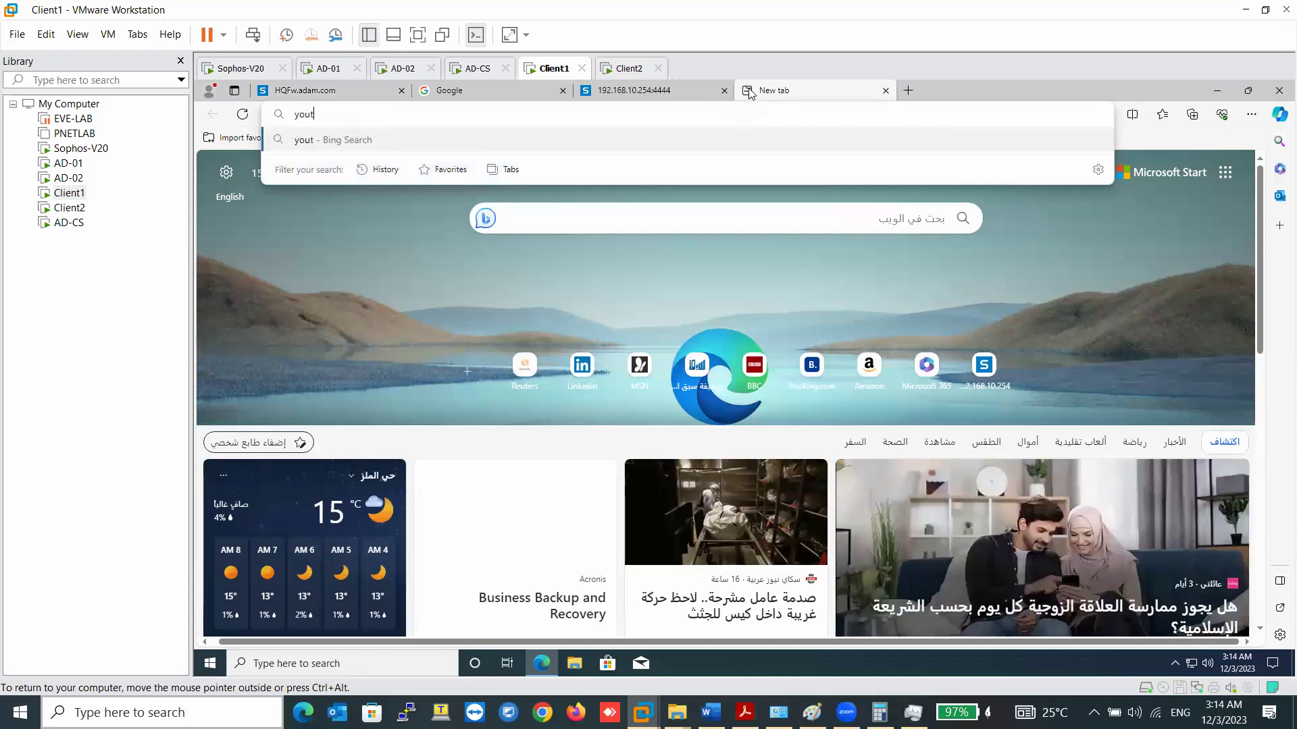
text(ube)
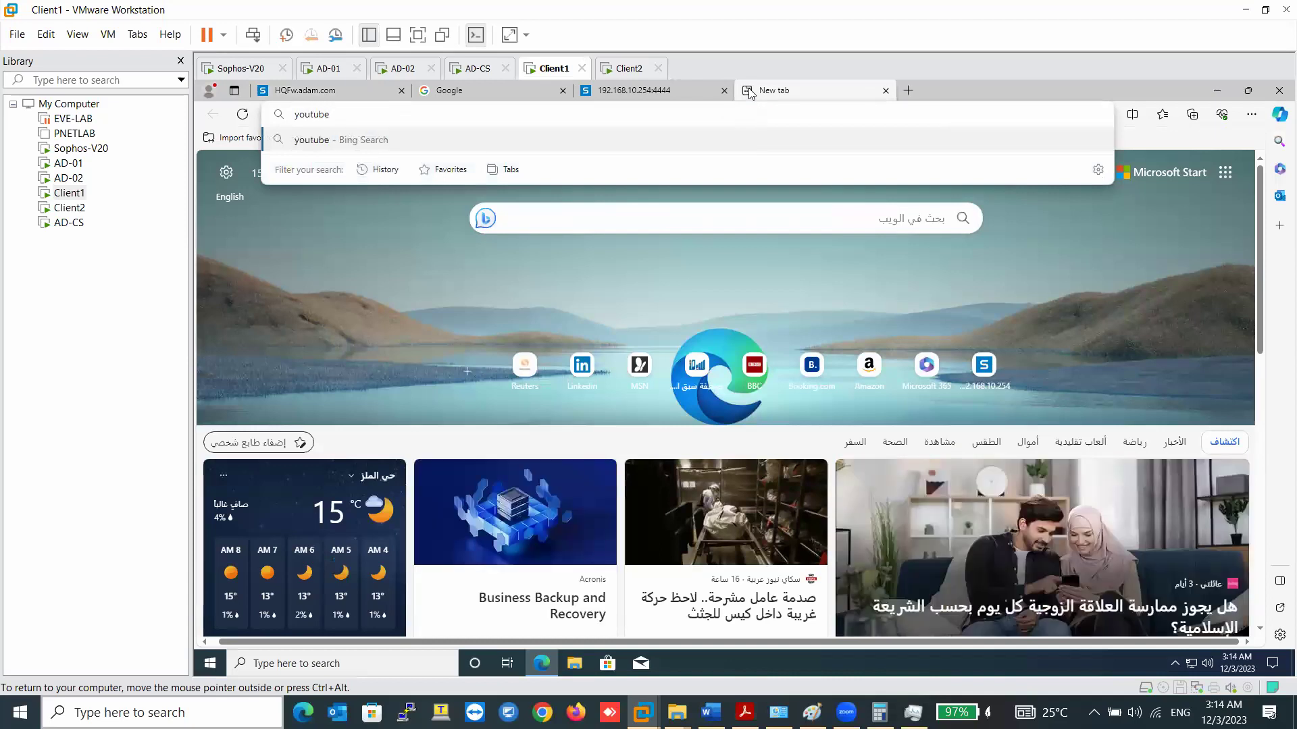
text(.com)
key(Return)
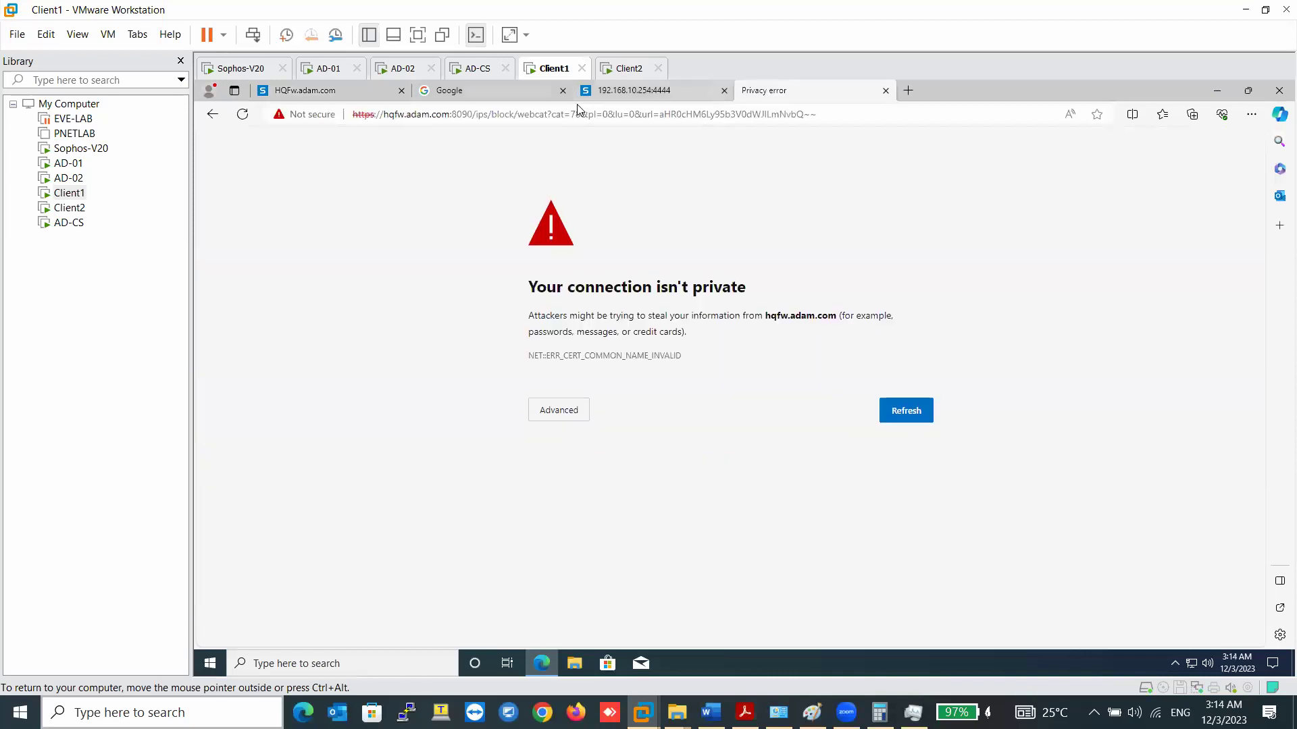
click(575, 411)
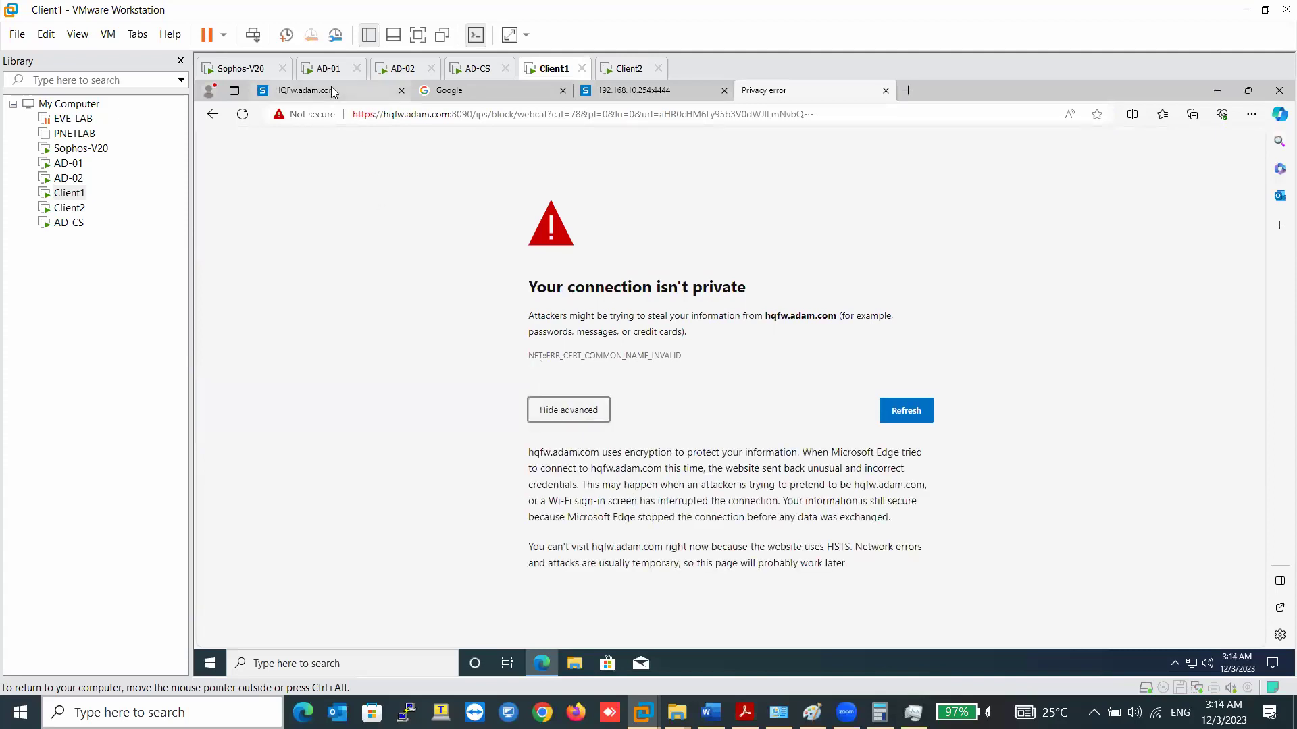
- Compare tabs and inspect the firewall host and block path in the redirected address, then show Client2
click(331, 89)
click(621, 95)
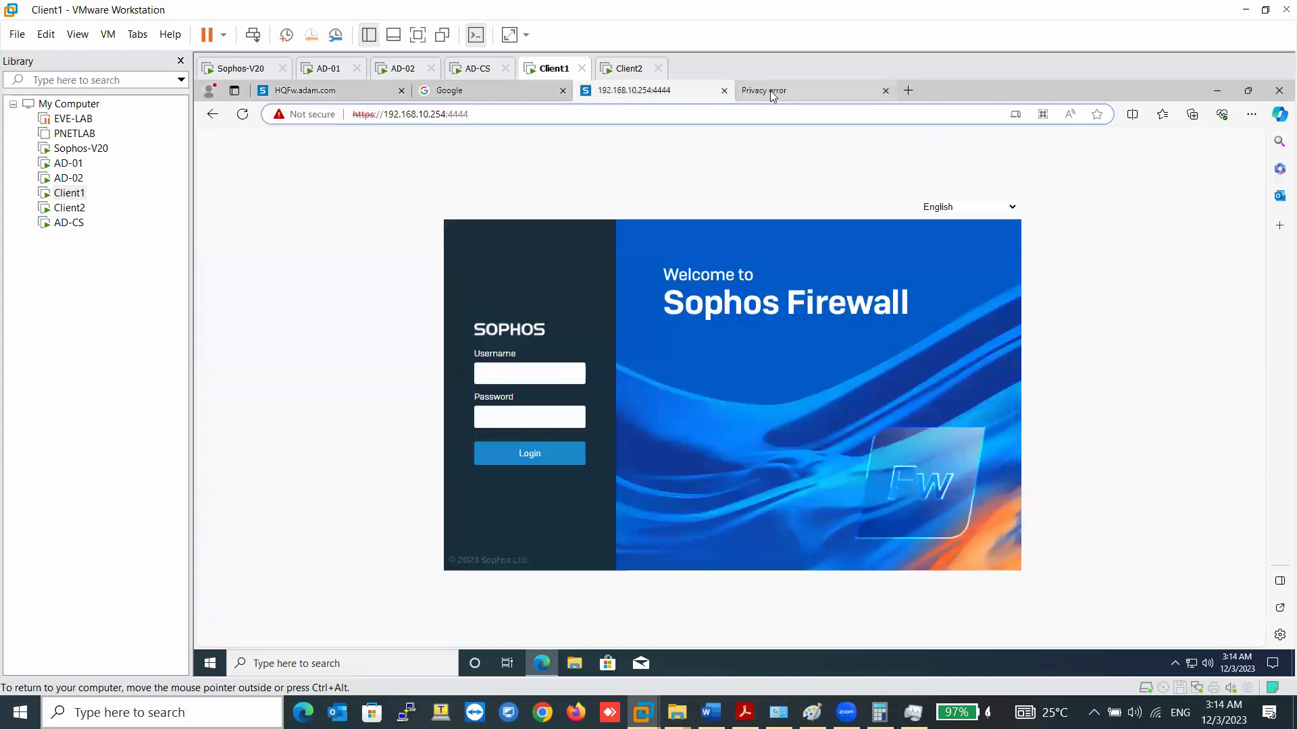
click(773, 94)
click(470, 96)
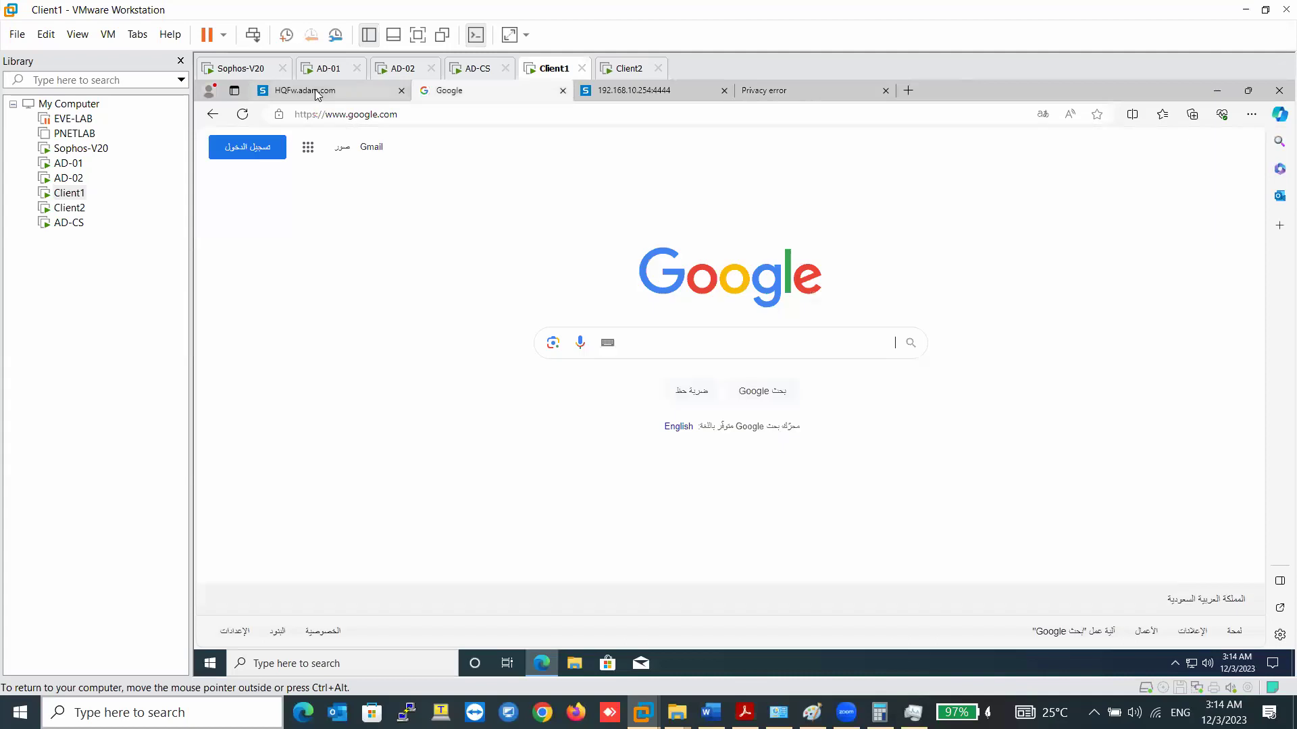
click(318, 95)
click(512, 93)
click(660, 90)
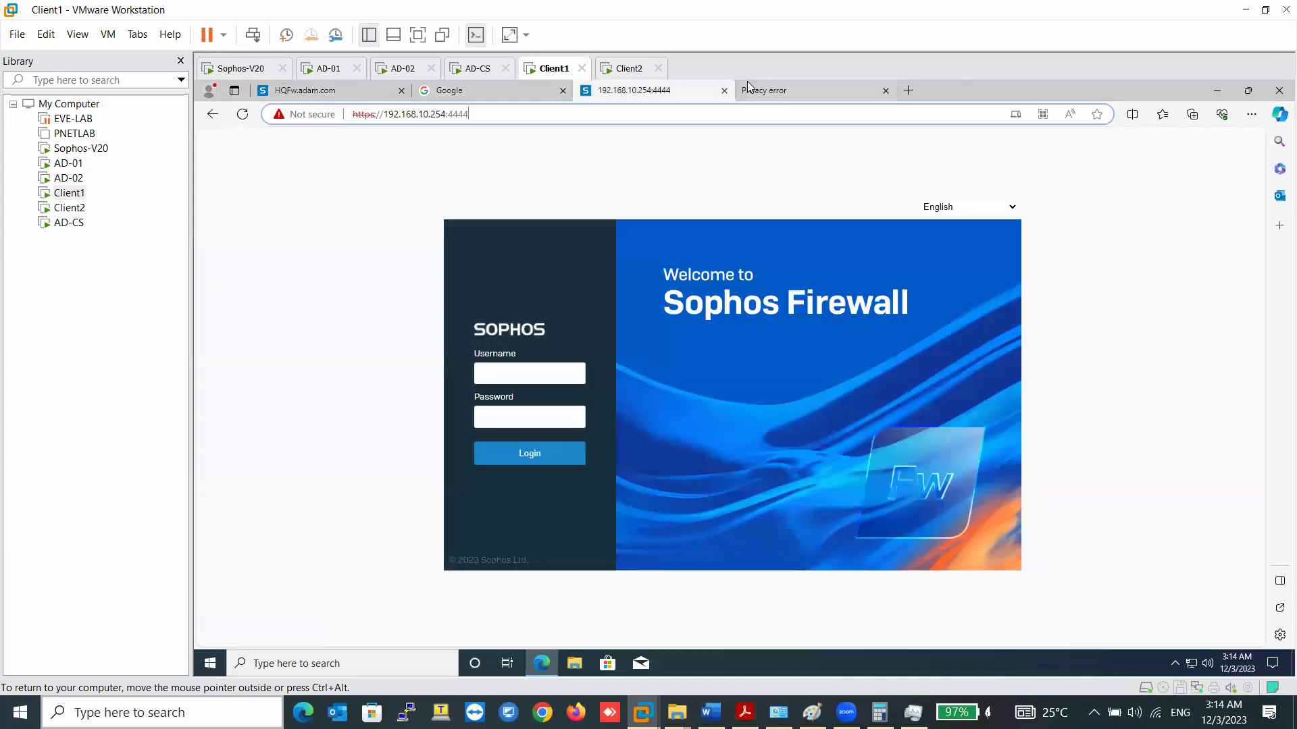
click(770, 90)
click(579, 419)
click(581, 415)
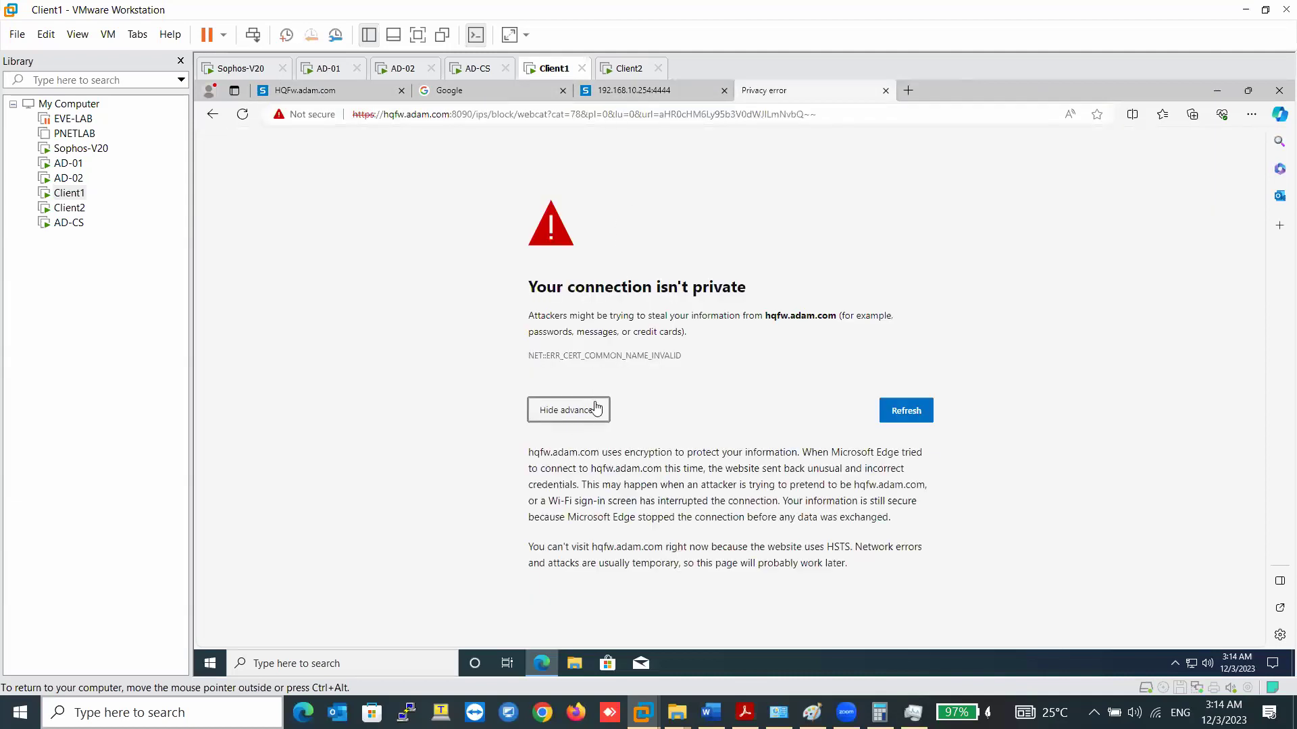
drag(766, 316, 786, 317)
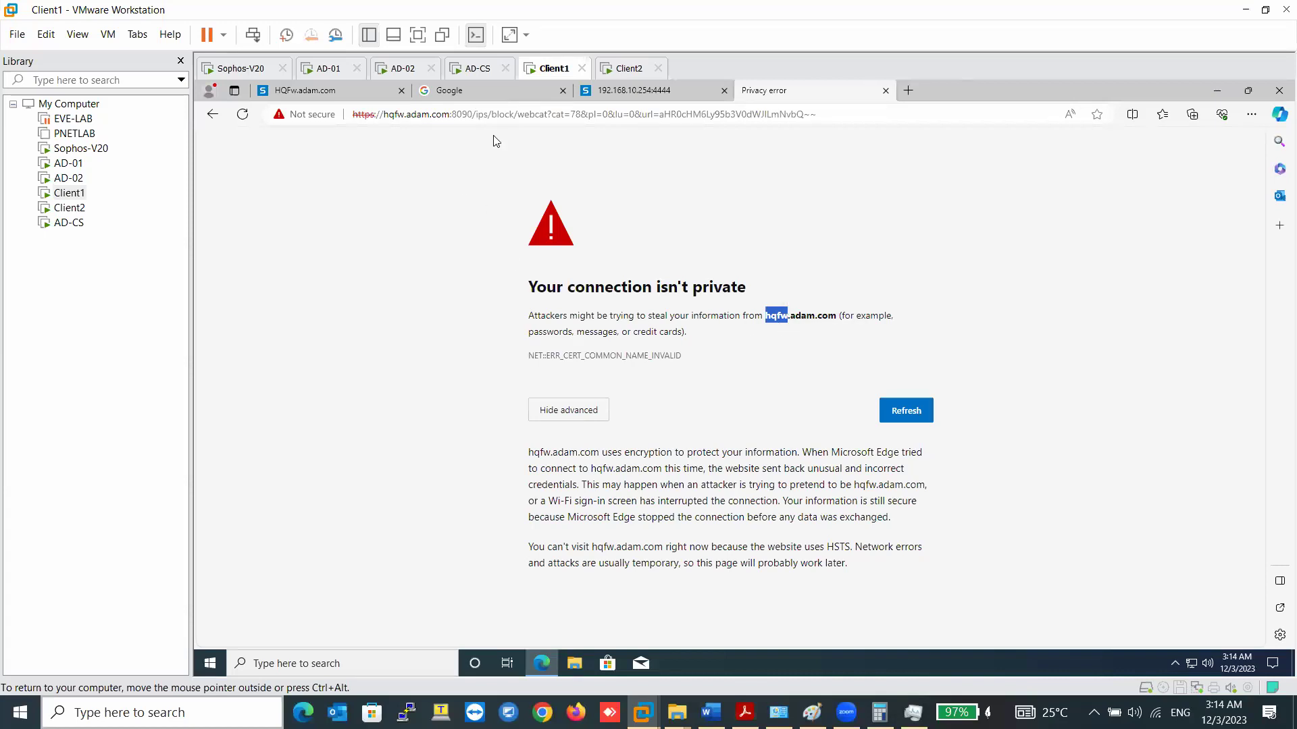
drag(512, 114, 837, 235)
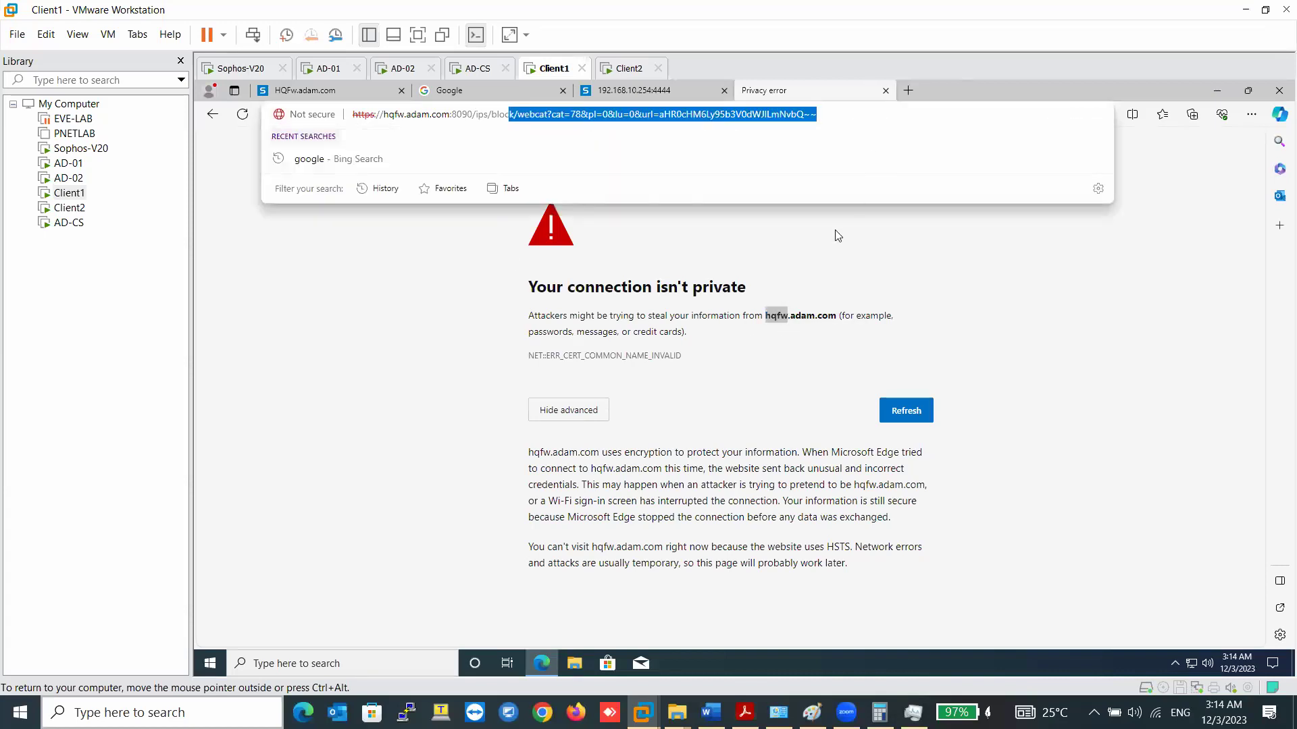
click(841, 315)
click(627, 68)
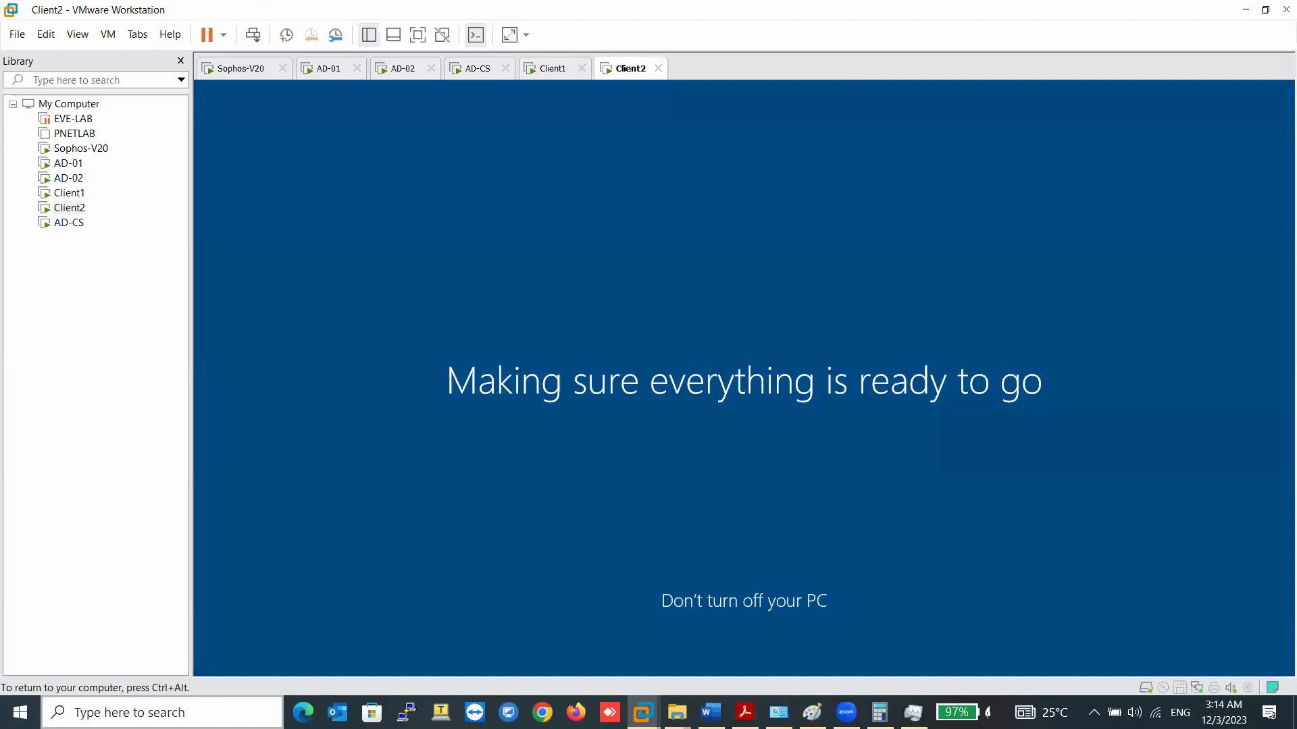
- Restart Client1's Windows from the Start button's Shut down or sign out menu
key(ctrl+alt)
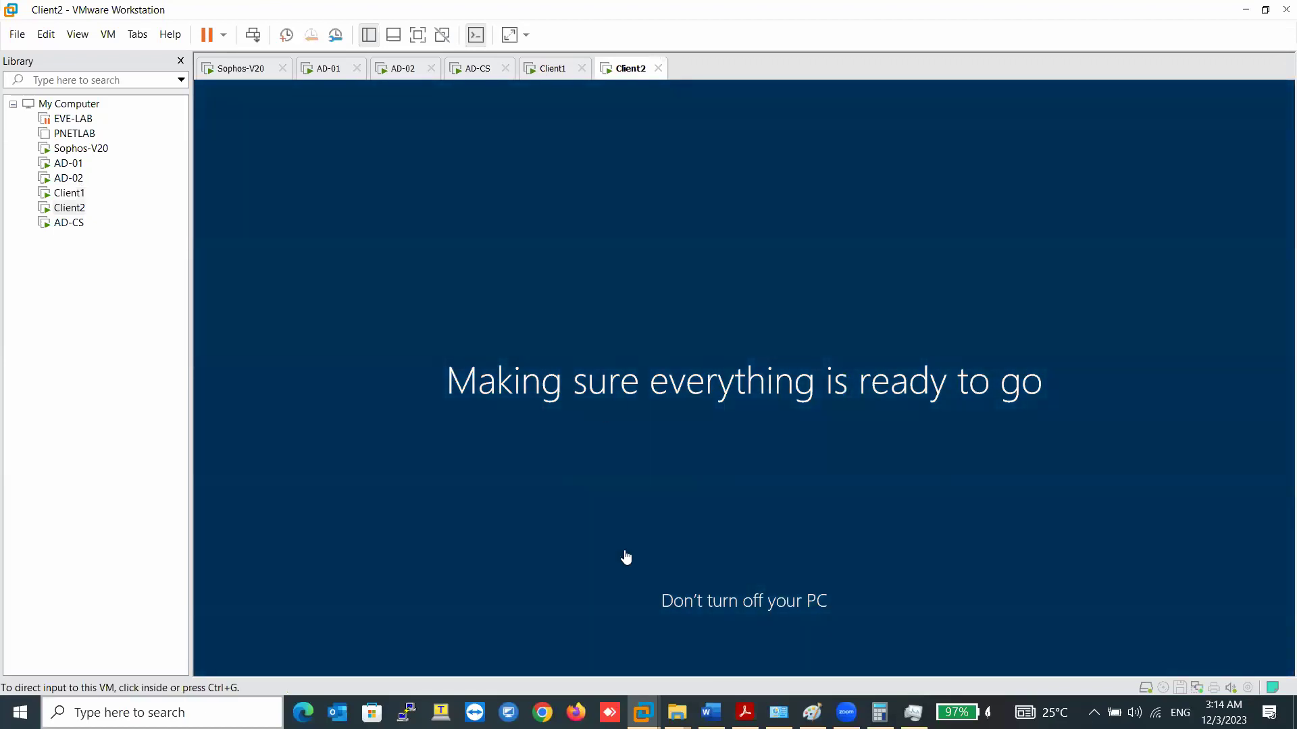
click(547, 78)
right_click(547, 77)
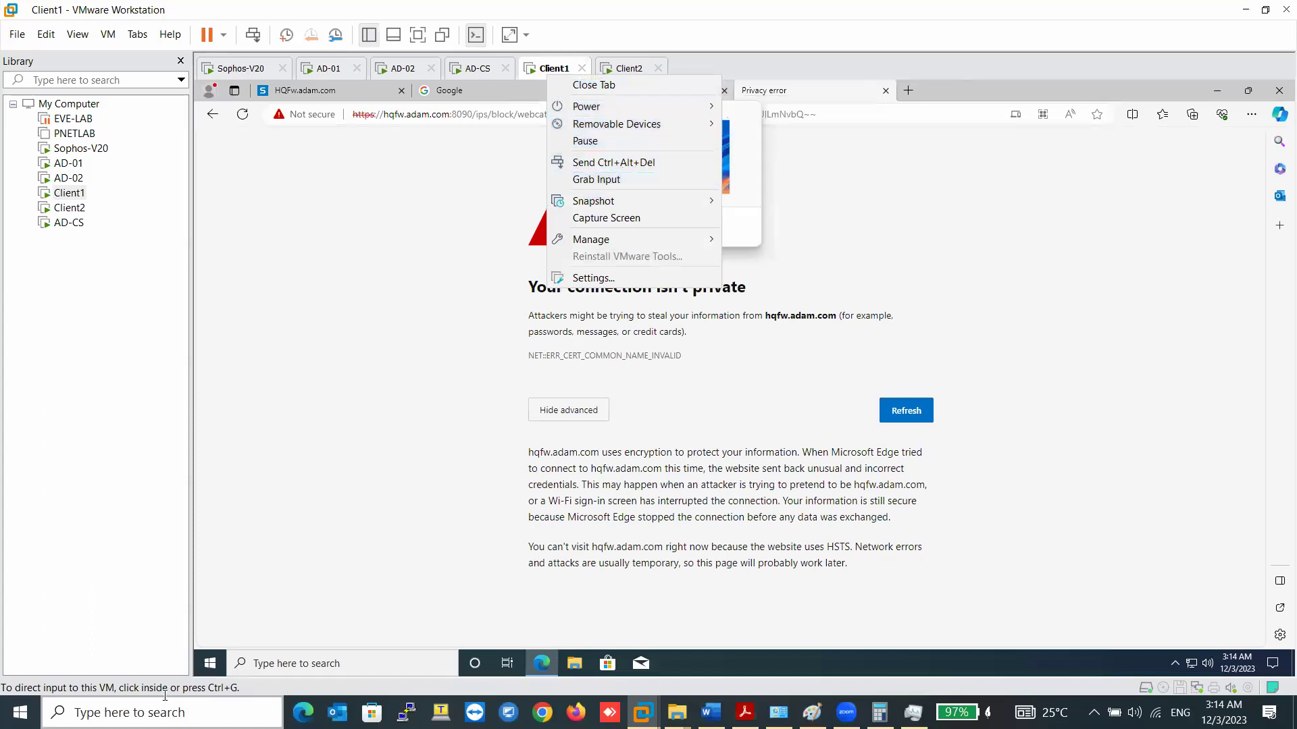
click(221, 671)
right_click(216, 668)
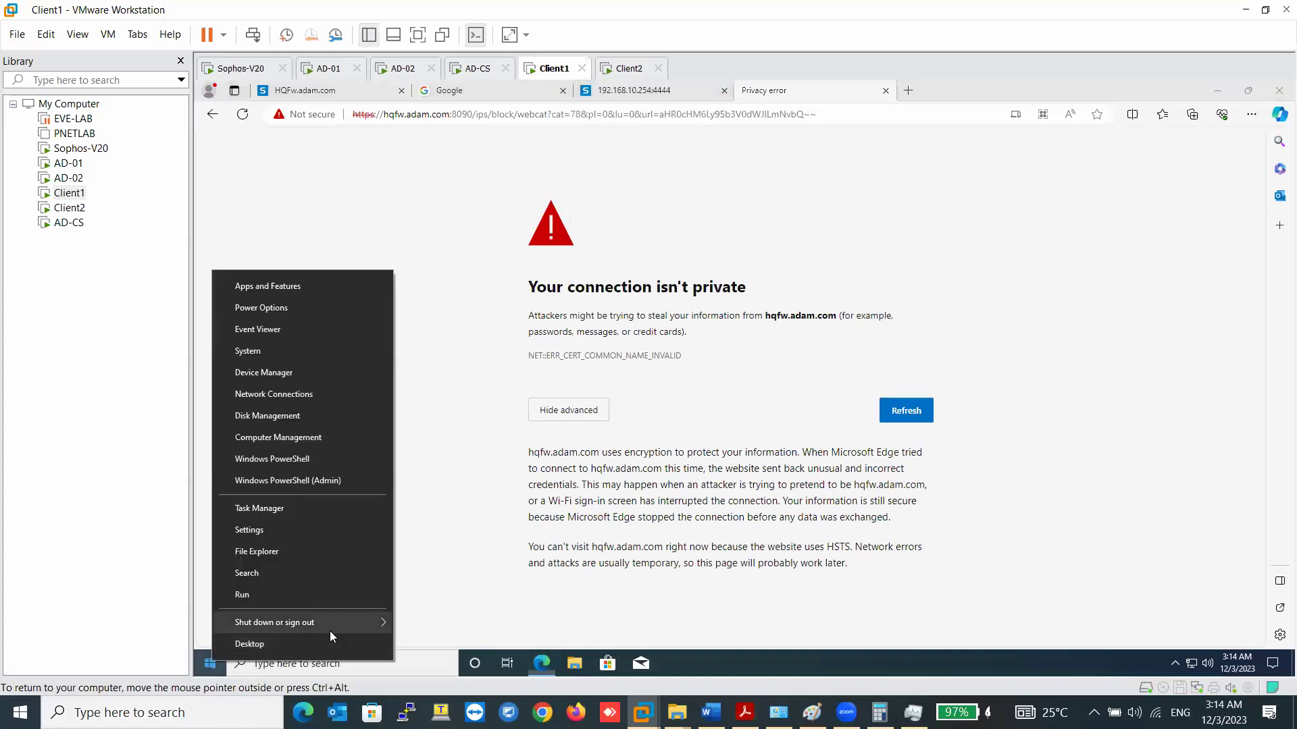
mouse_move(330, 625)
click(450, 623)
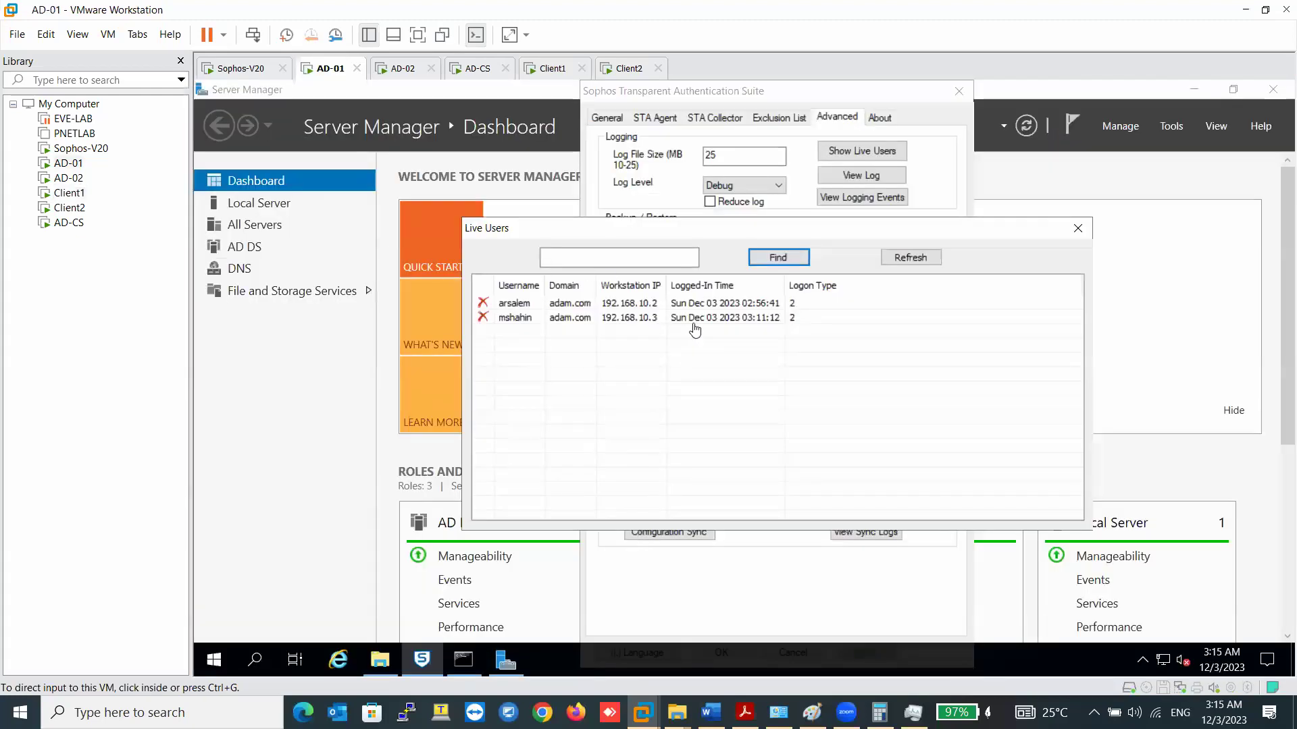
- Refresh the STAS Live Users lists on AD-01 and AD-02
click(905, 258)
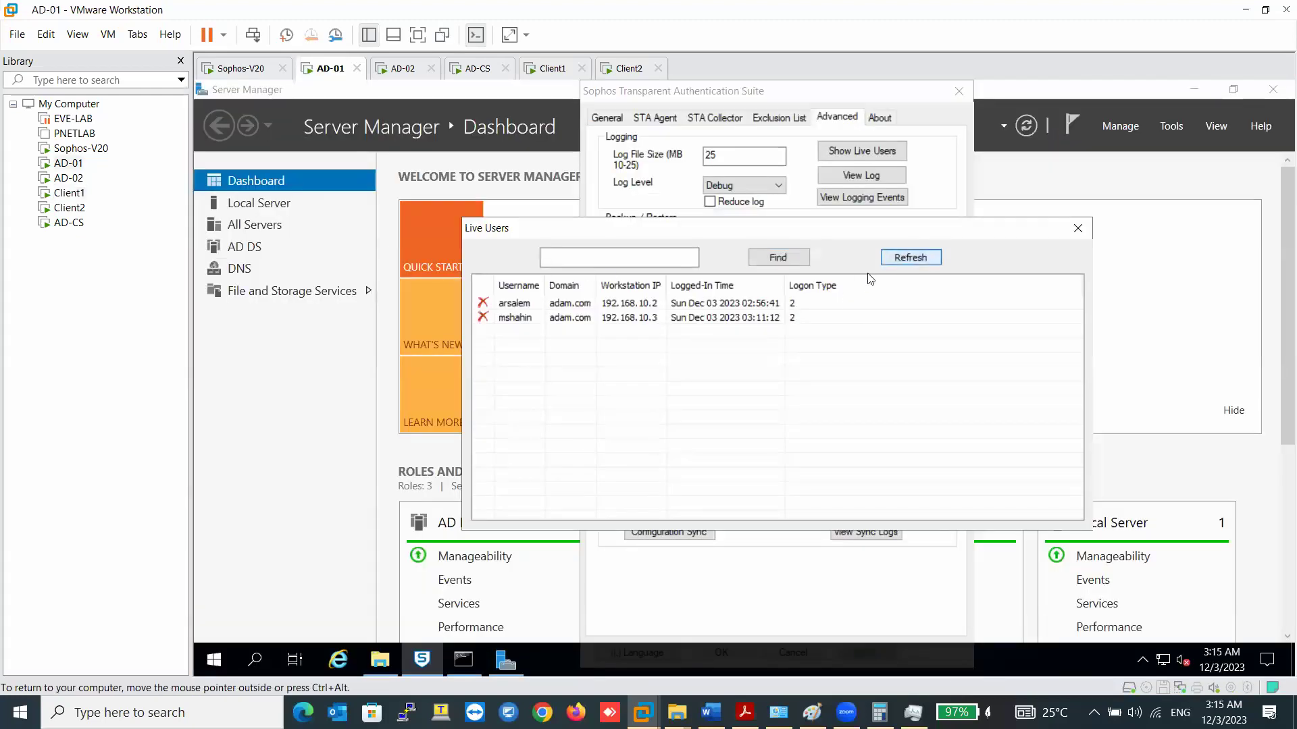
click(898, 257)
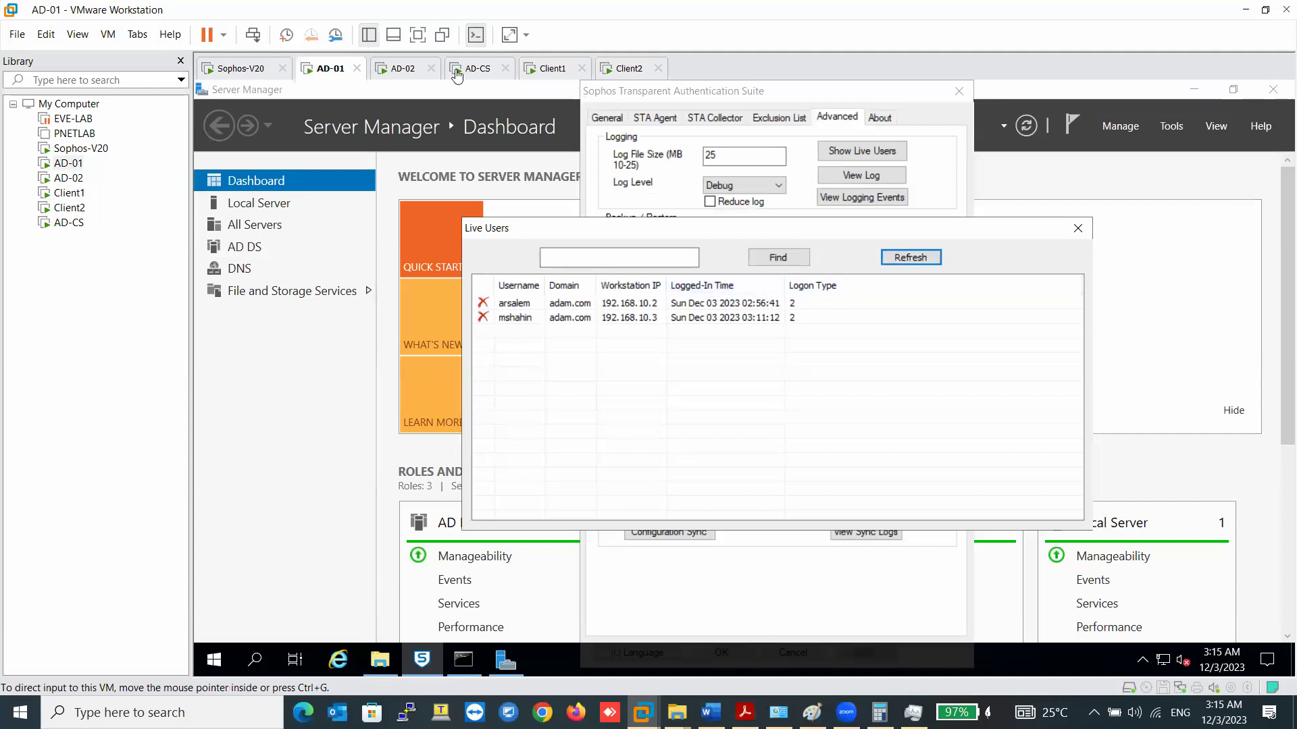
click(405, 69)
click(881, 262)
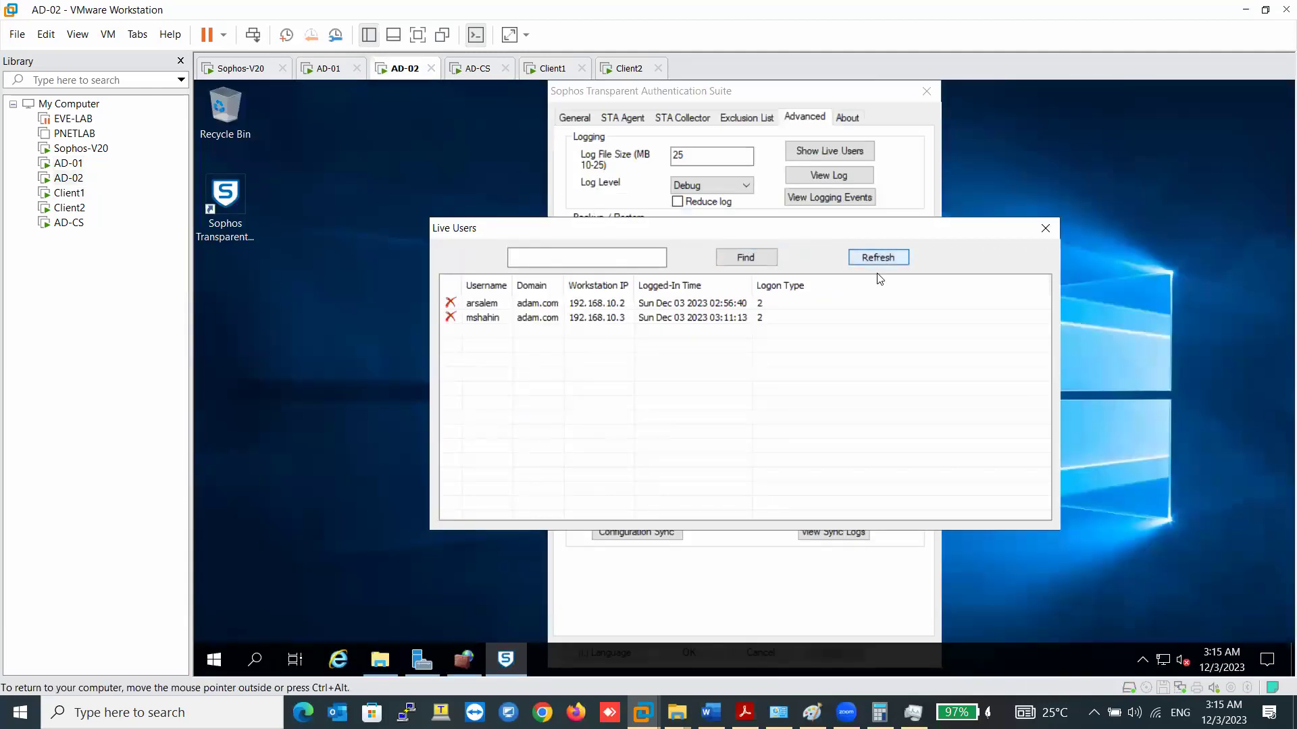
click(876, 319)
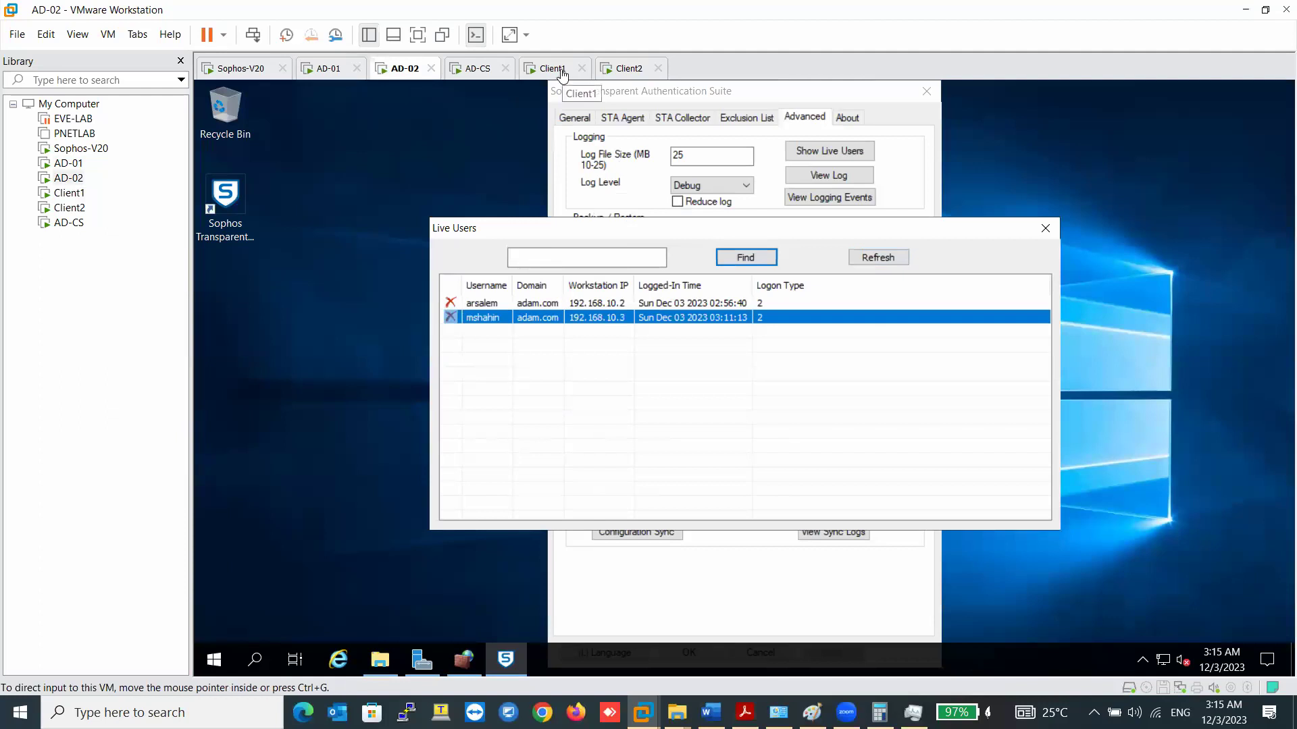
- Sign back in to Client1 via Send Ctrl+Alt+Del with the domain user's password
click(561, 73)
click(626, 74)
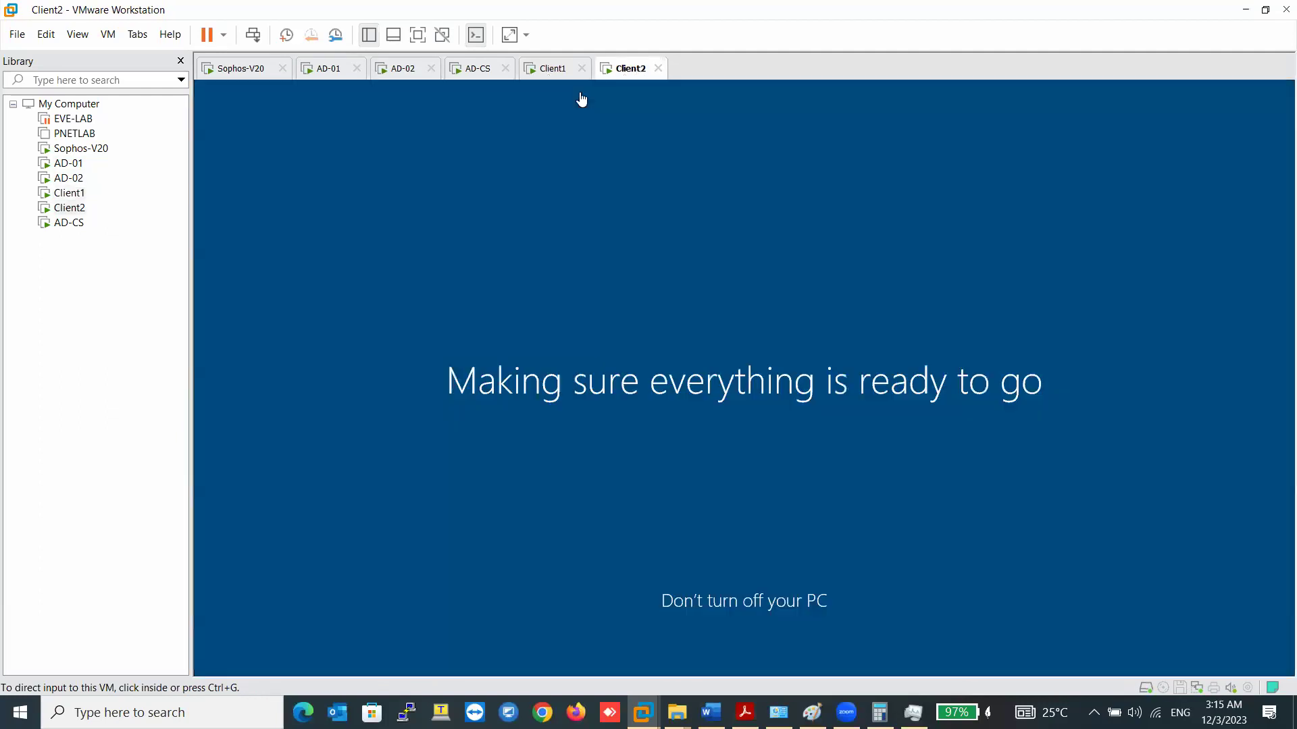
click(534, 72)
right_click(556, 69)
click(588, 155)
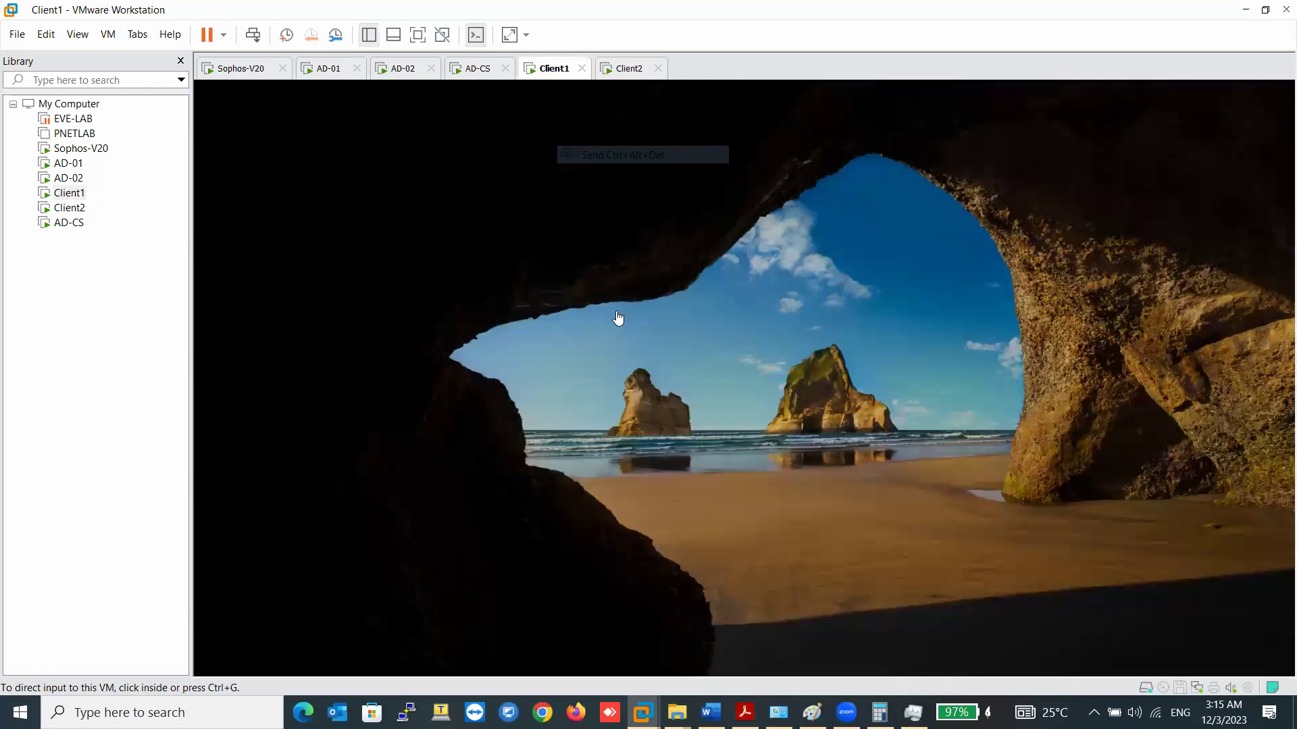
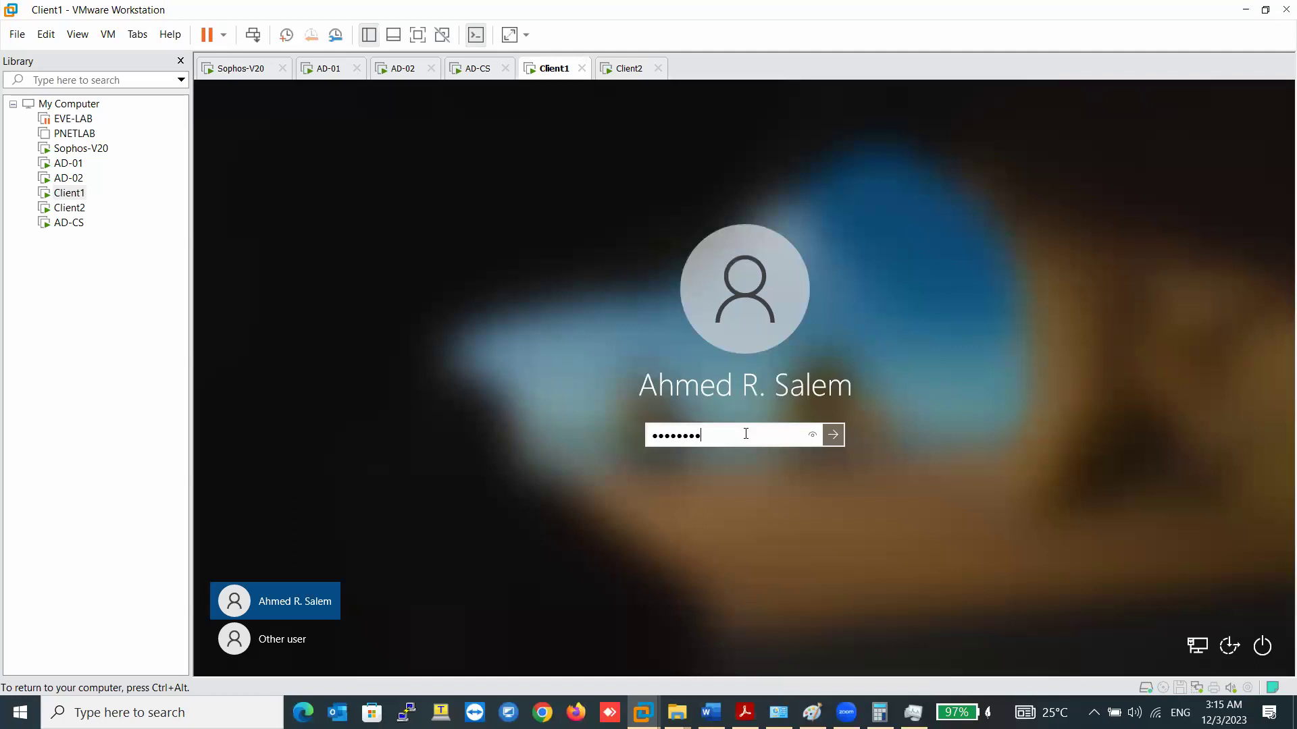
key(Return)
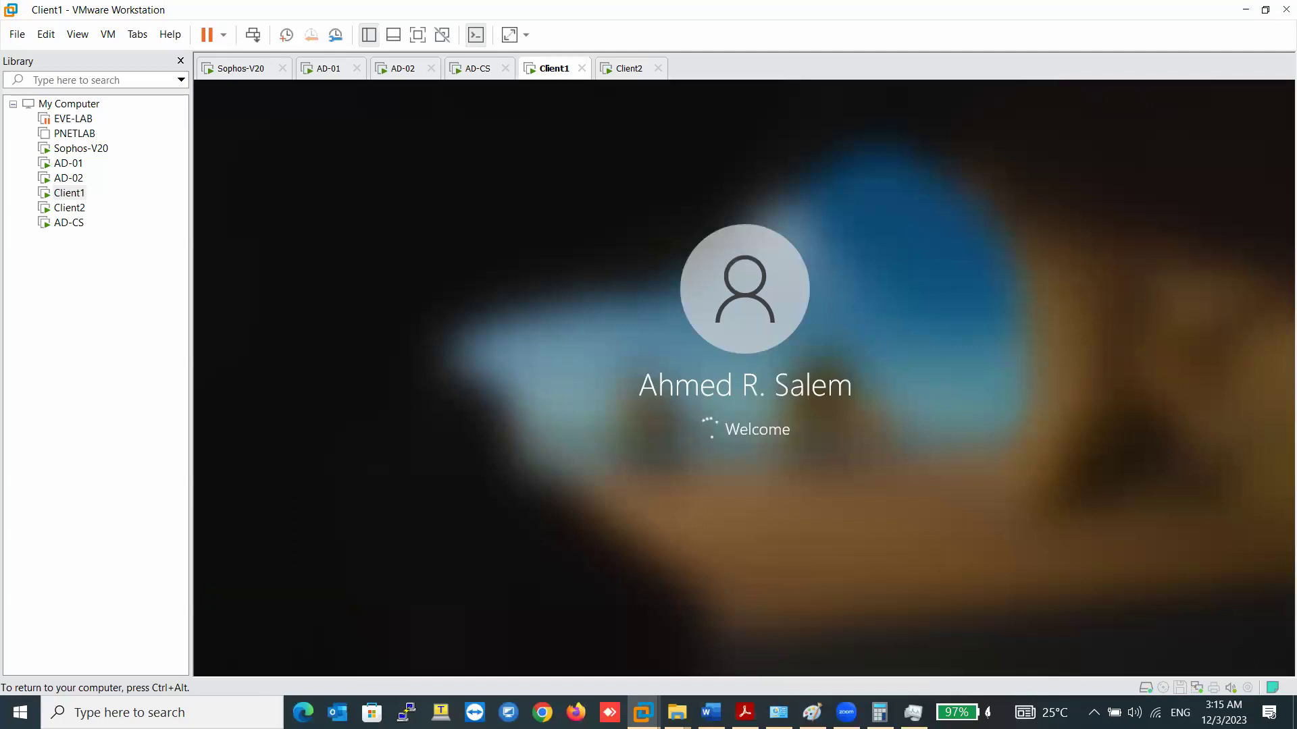